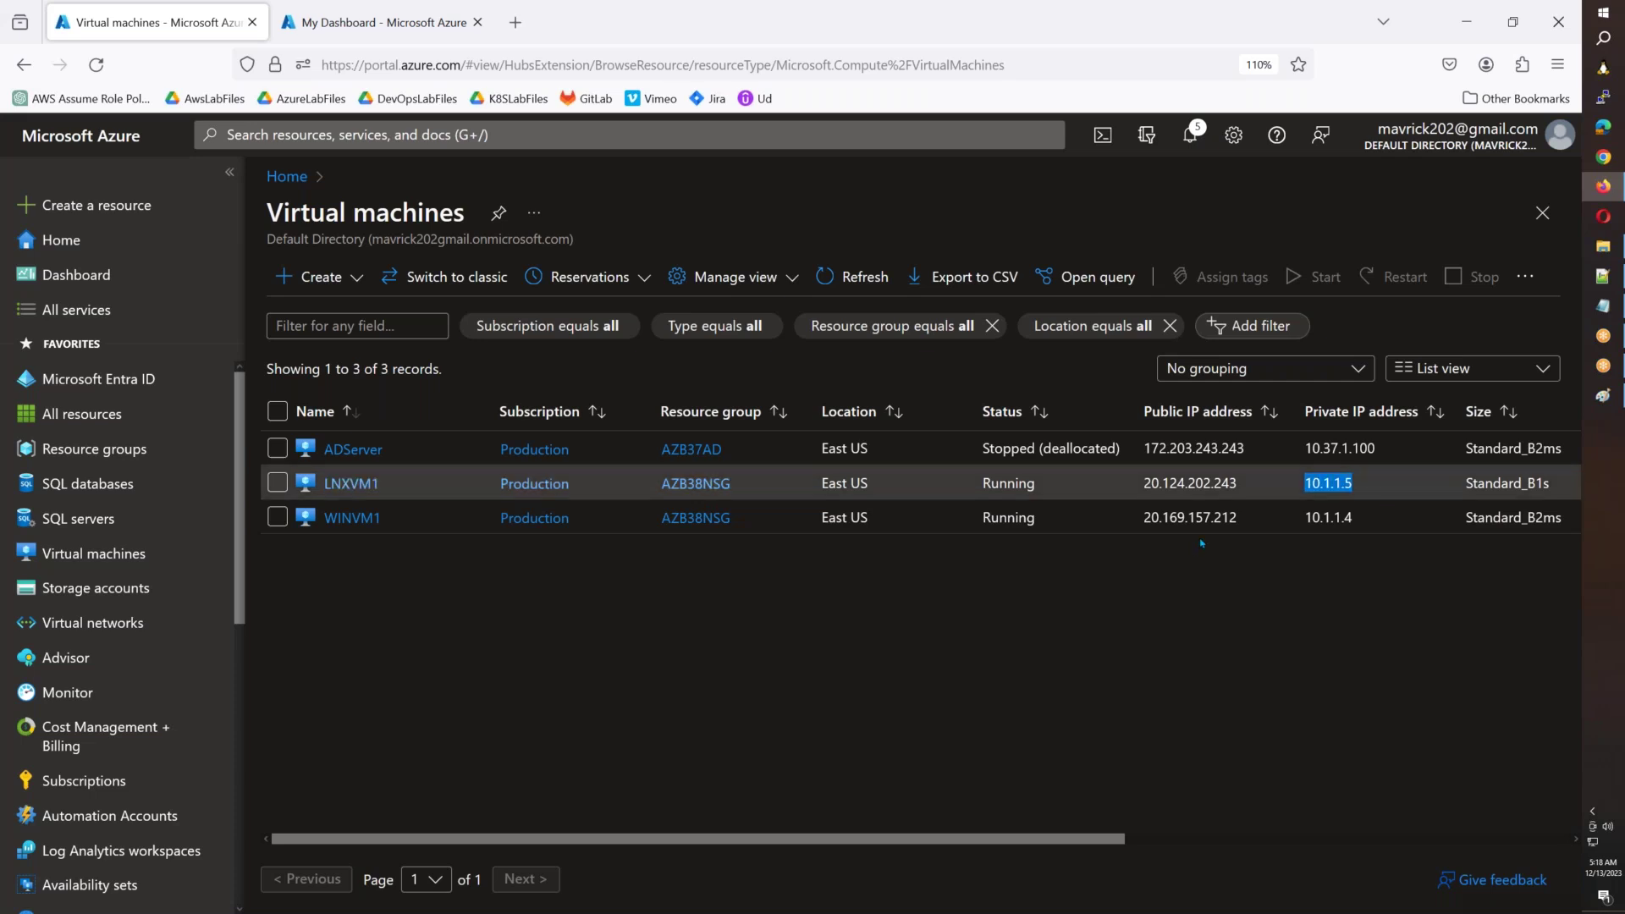
- Start a Remote Desktop connection to WINVM1 at 20.169.157.212 using mstsc
{"action": "left_click_drag", "start_coordinate": [1240, 518], "coordinate": [1146, 523]}
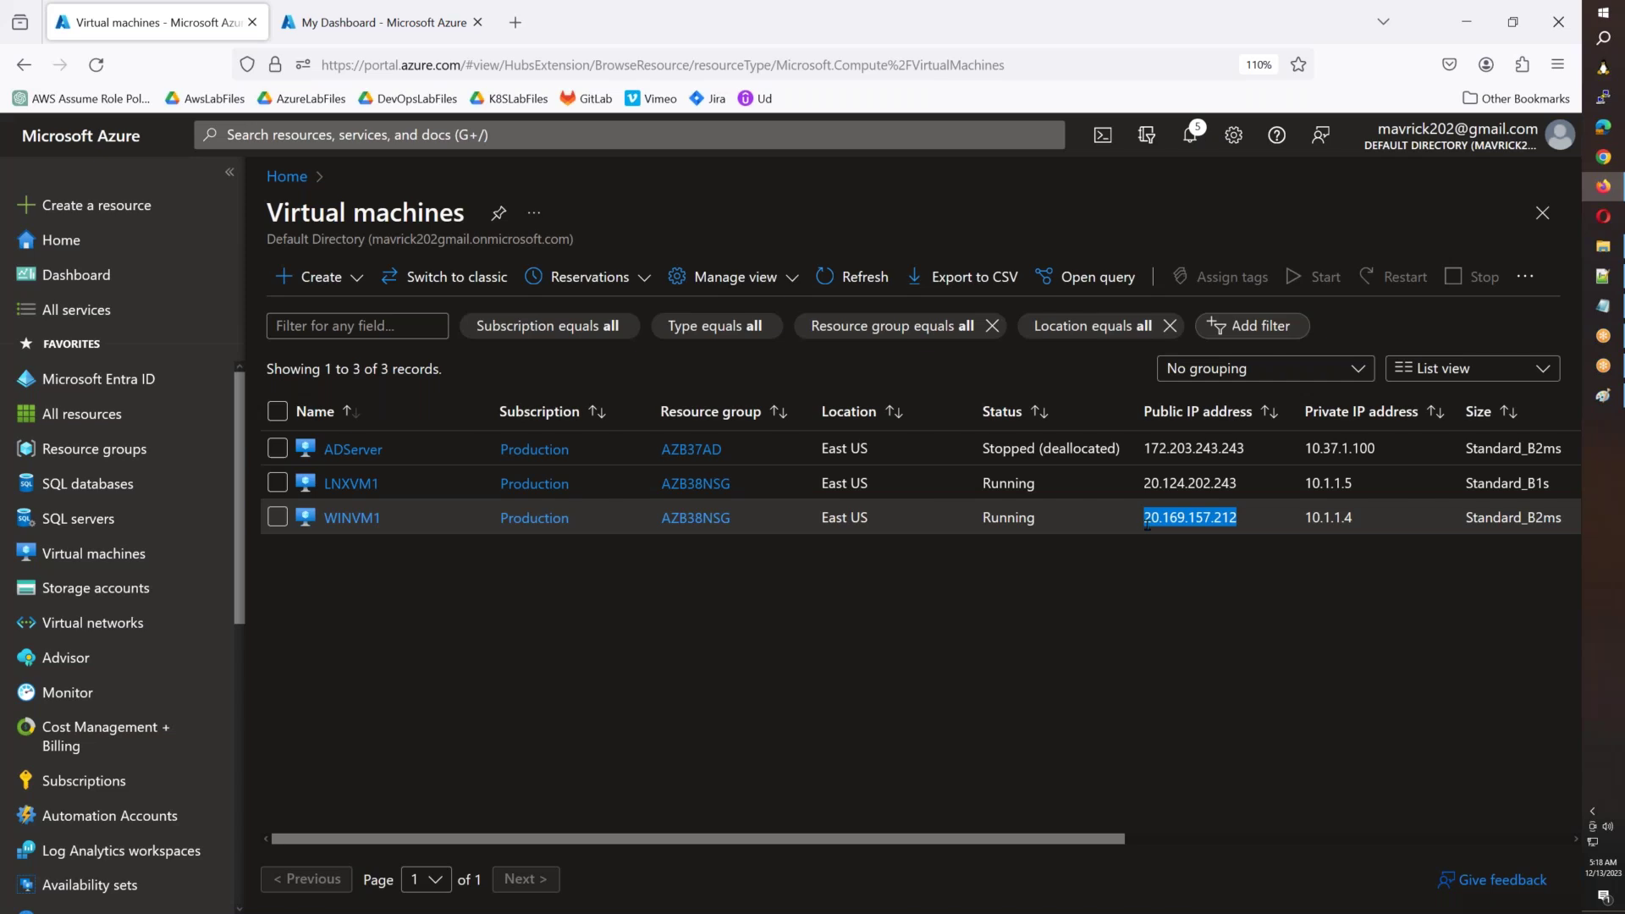
{"action": "key", "text": "super+r"}
{"action": "type", "text": "mstsc"}
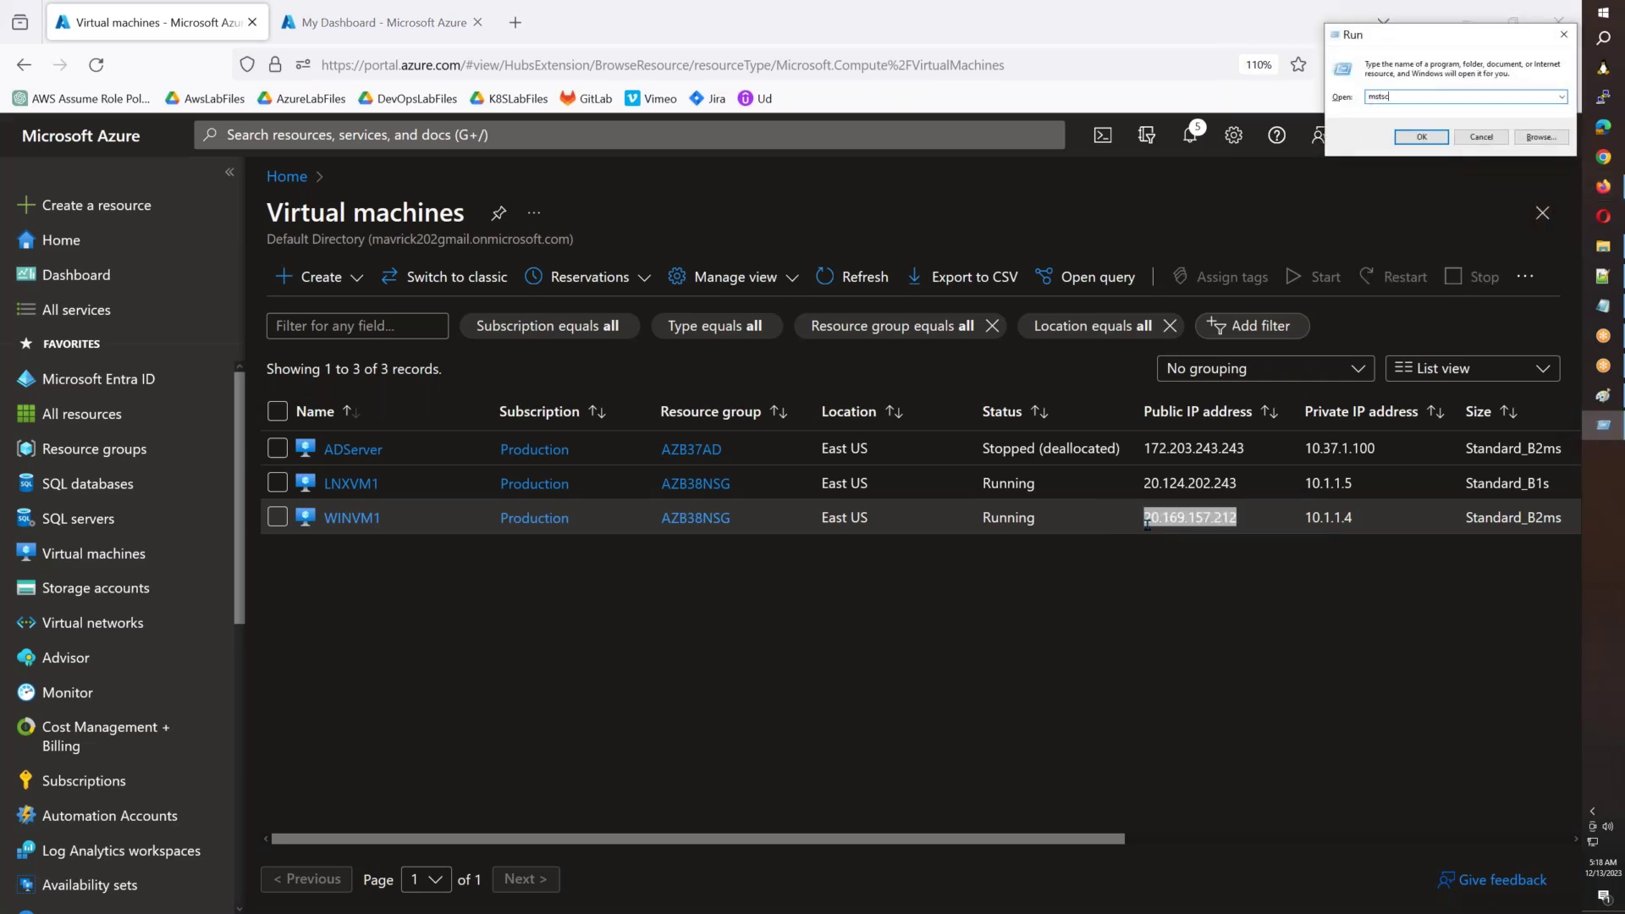
{"action": "key", "text": "Return"}
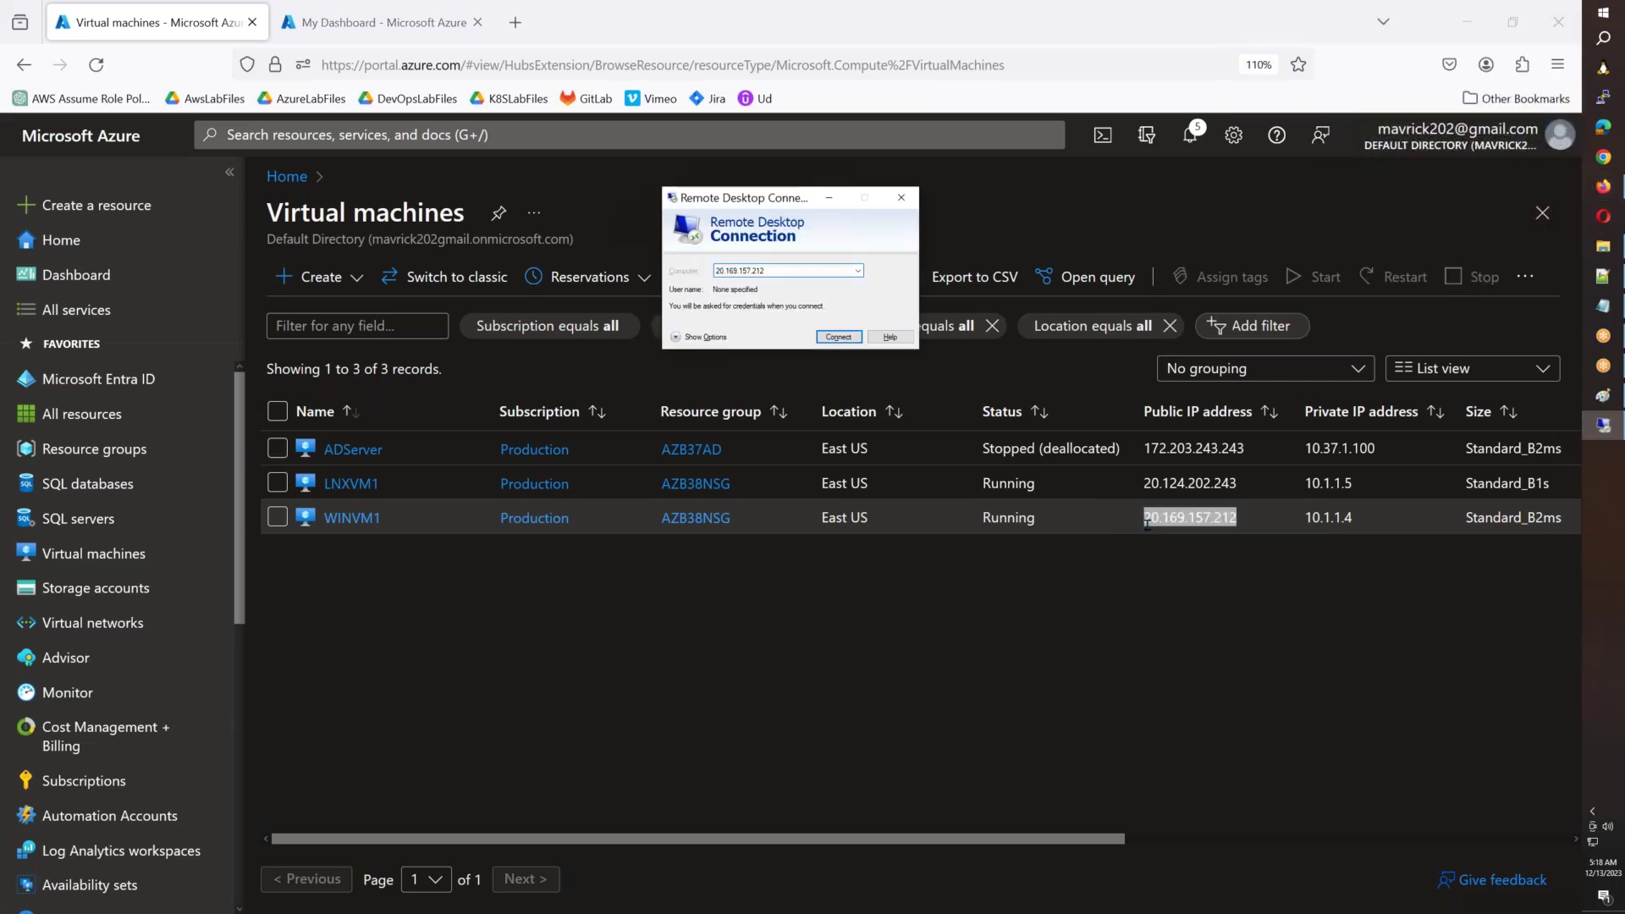
{"action": "key", "text": "Return"}
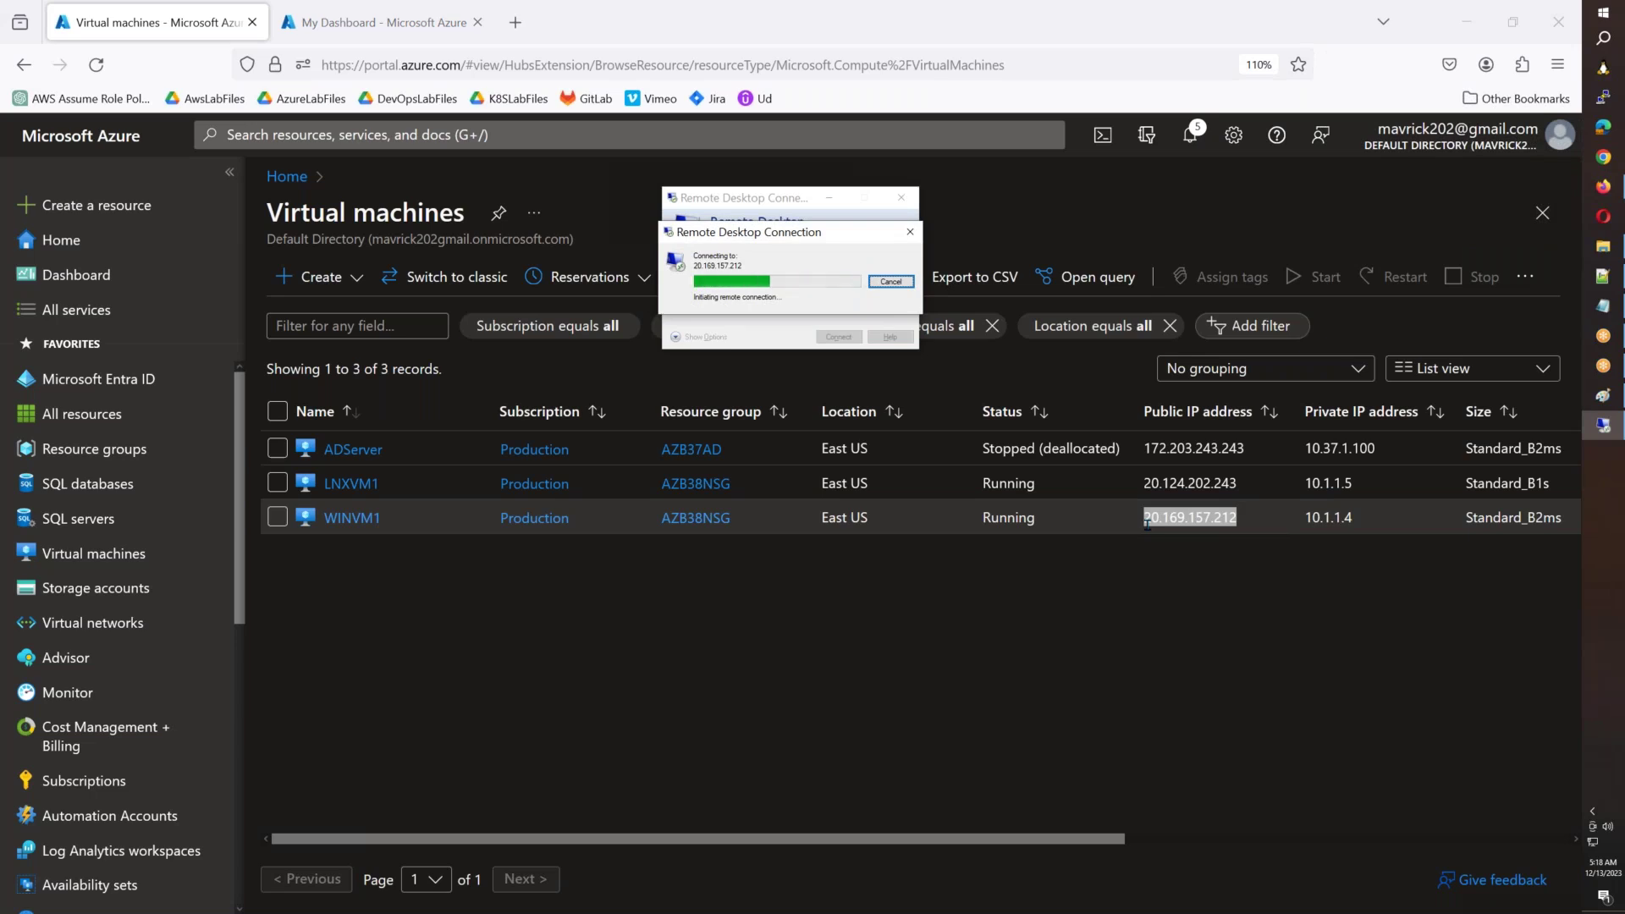
- Open the saved PuTTY session to LNXVM1 at 20.124.202.243 and dismiss the RDP error
{"action": "left_click_drag", "start_coordinate": [1237, 483], "coordinate": [1144, 483]}
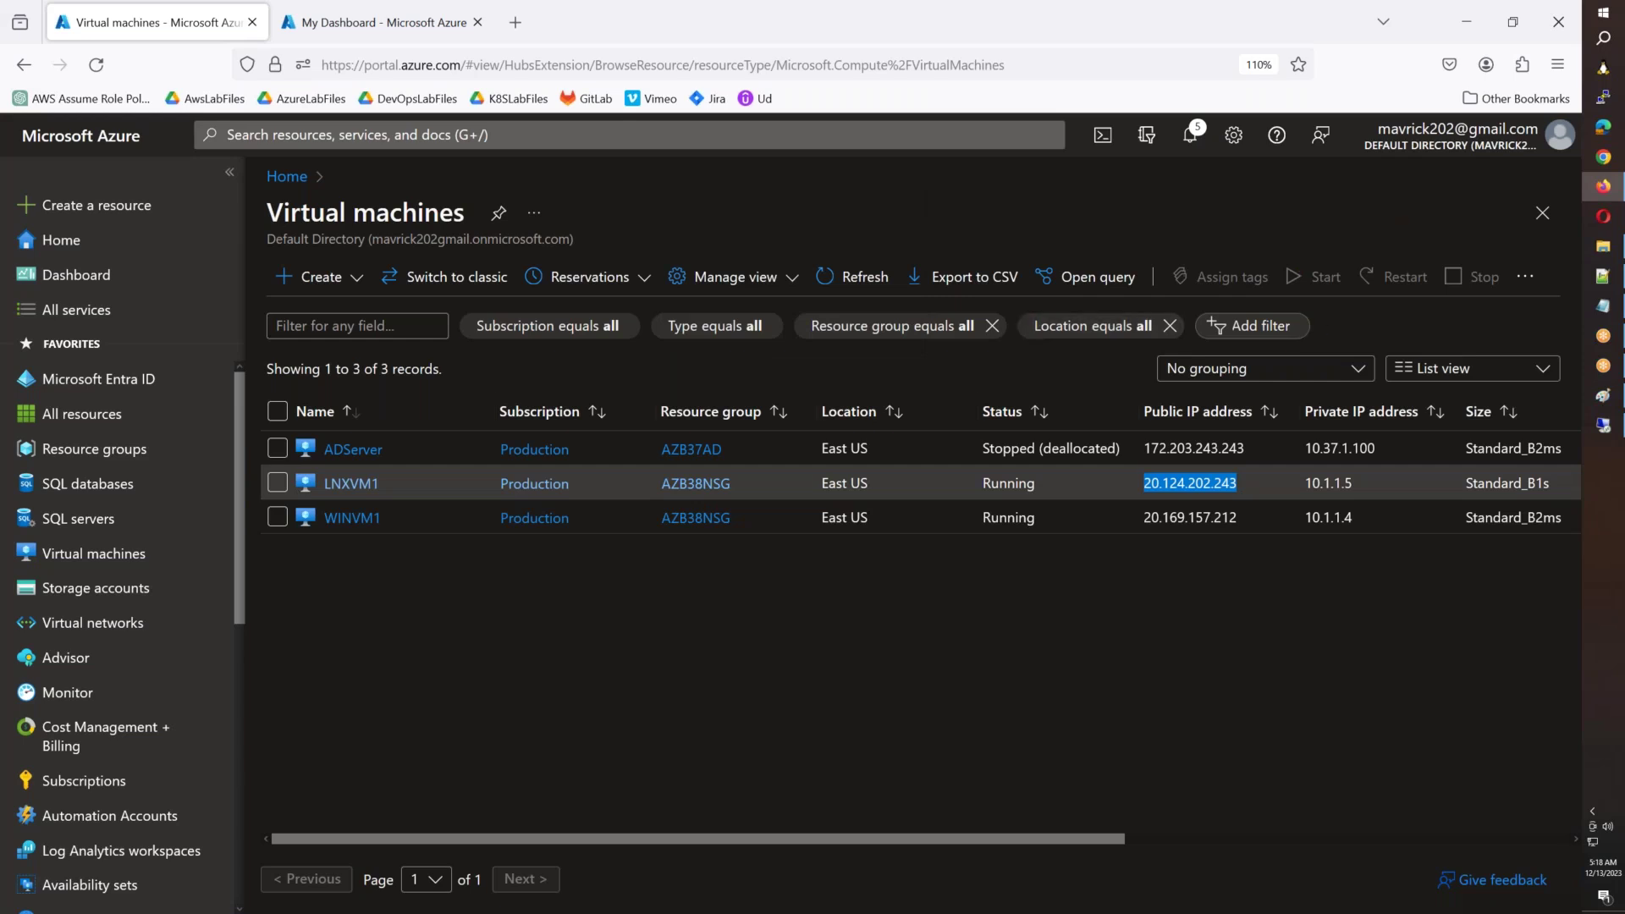
{"action": "left_click_drag", "start_coordinate": [969, 839], "coordinate": [1522, 168]}
{"action": "left_click", "coordinate": [1603, 98]}
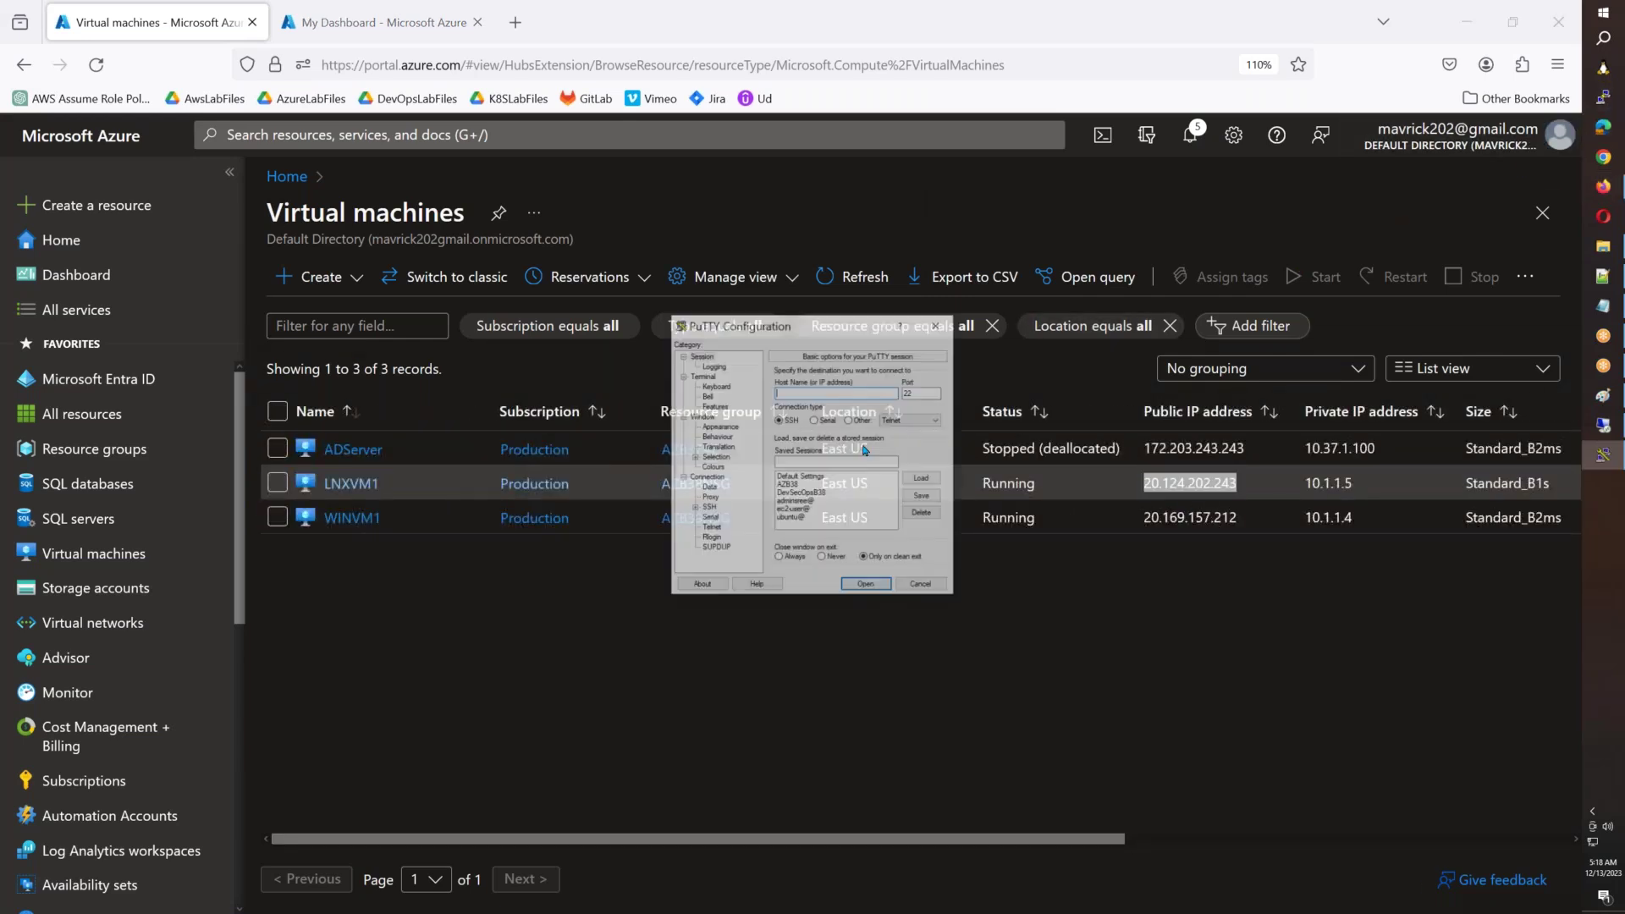
{"action": "left_click", "coordinate": [806, 501]}
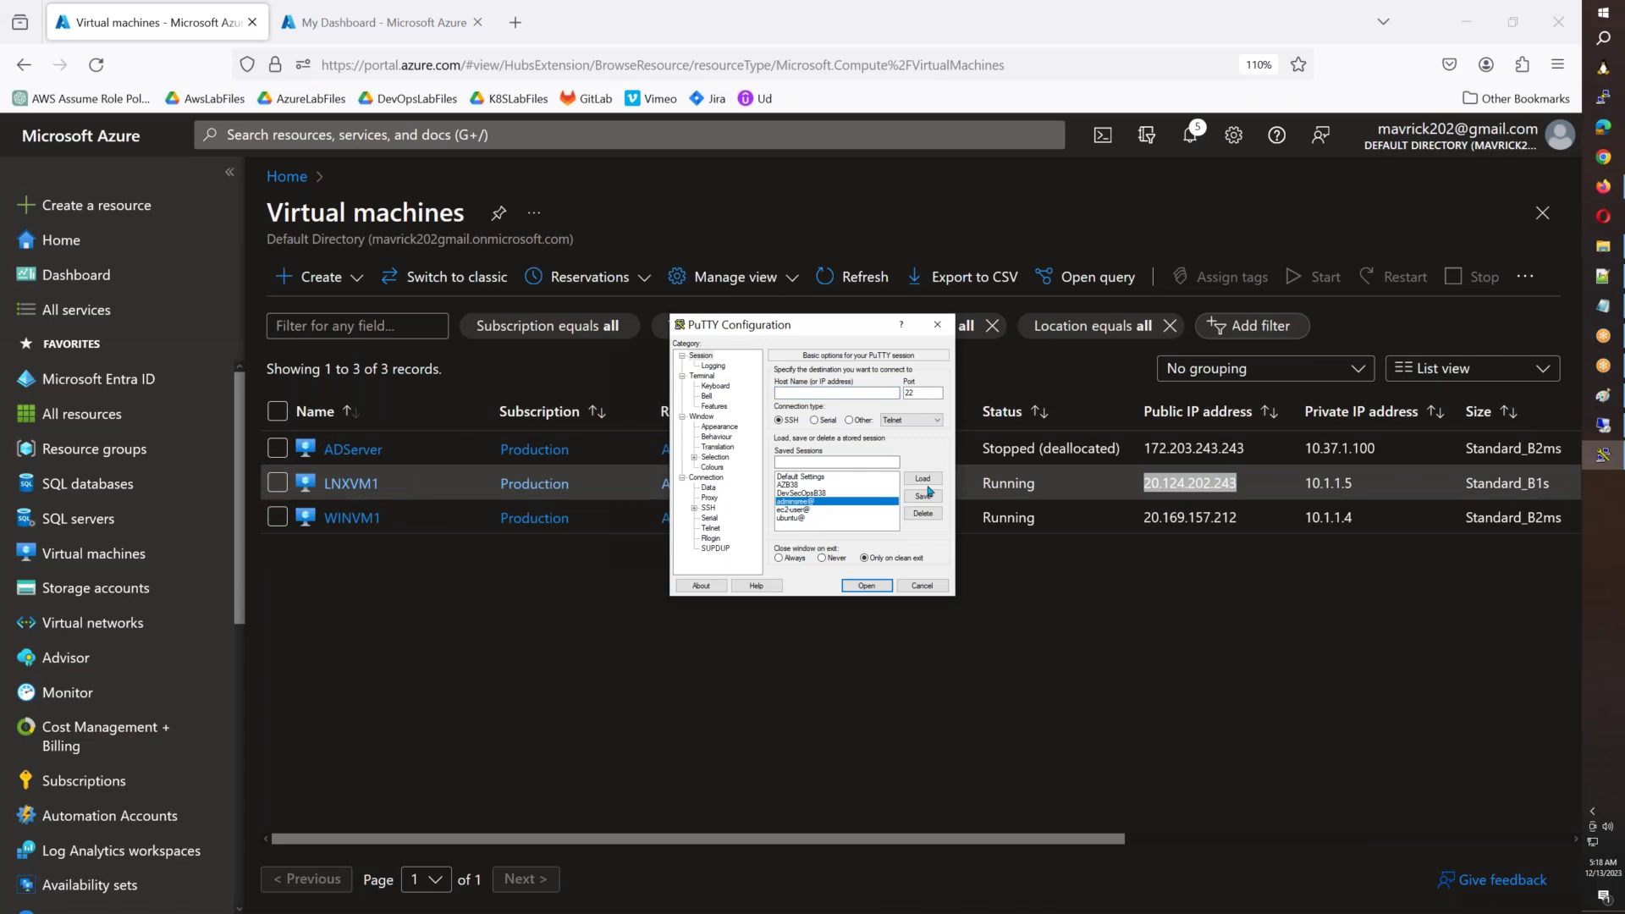
{"action": "left_click", "coordinate": [922, 478]}
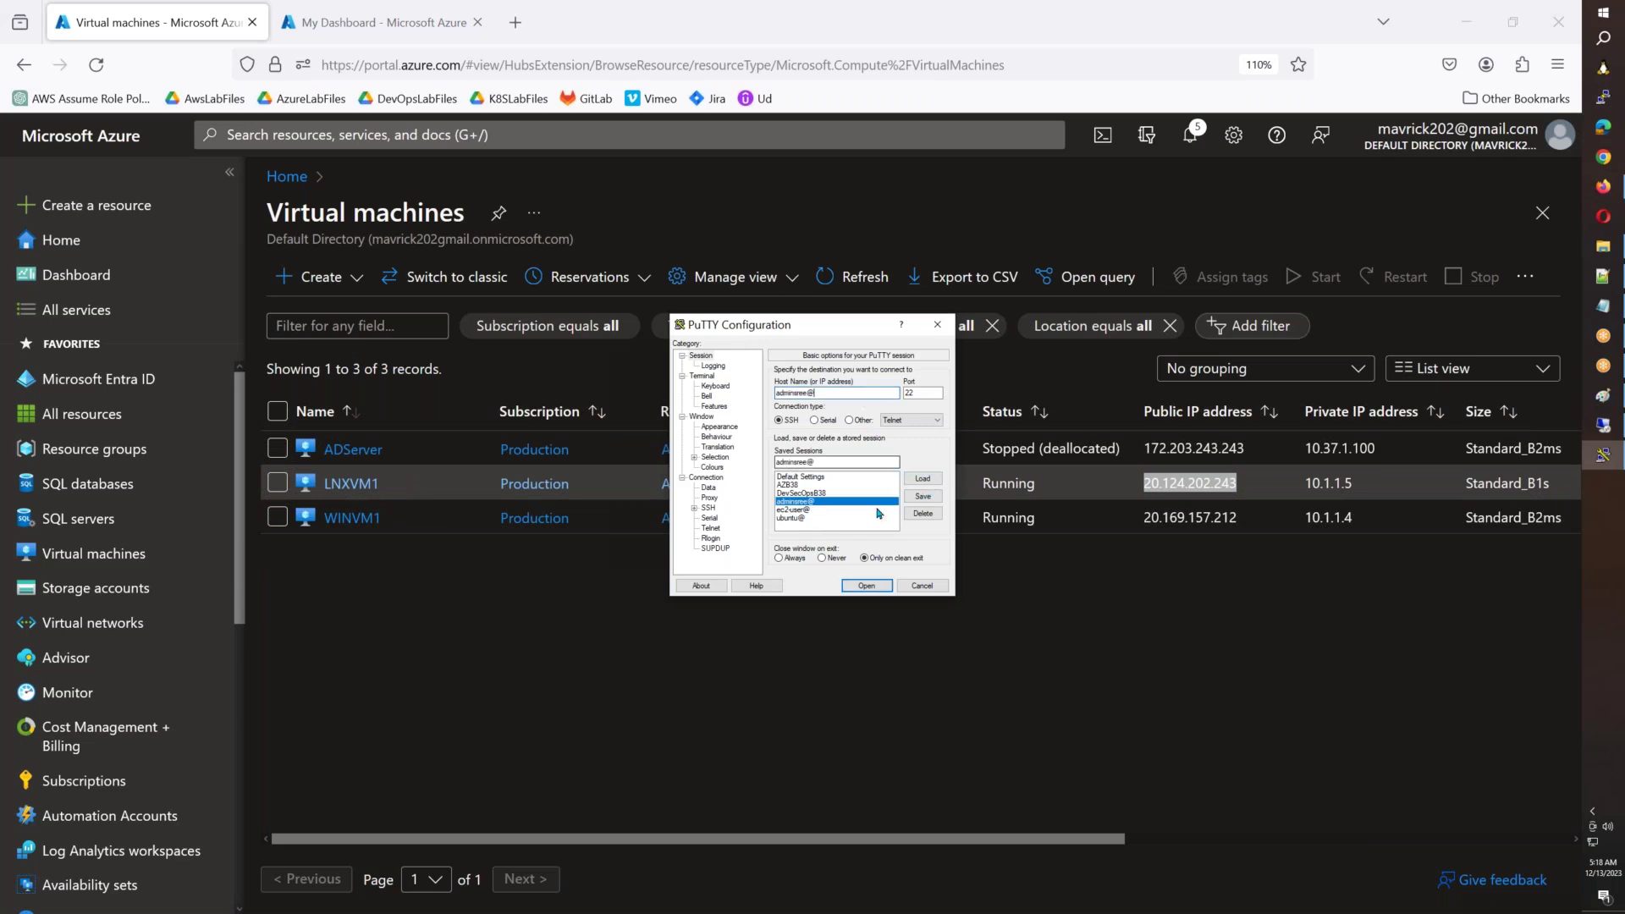
{"action": "left_click", "coordinate": [867, 586]}
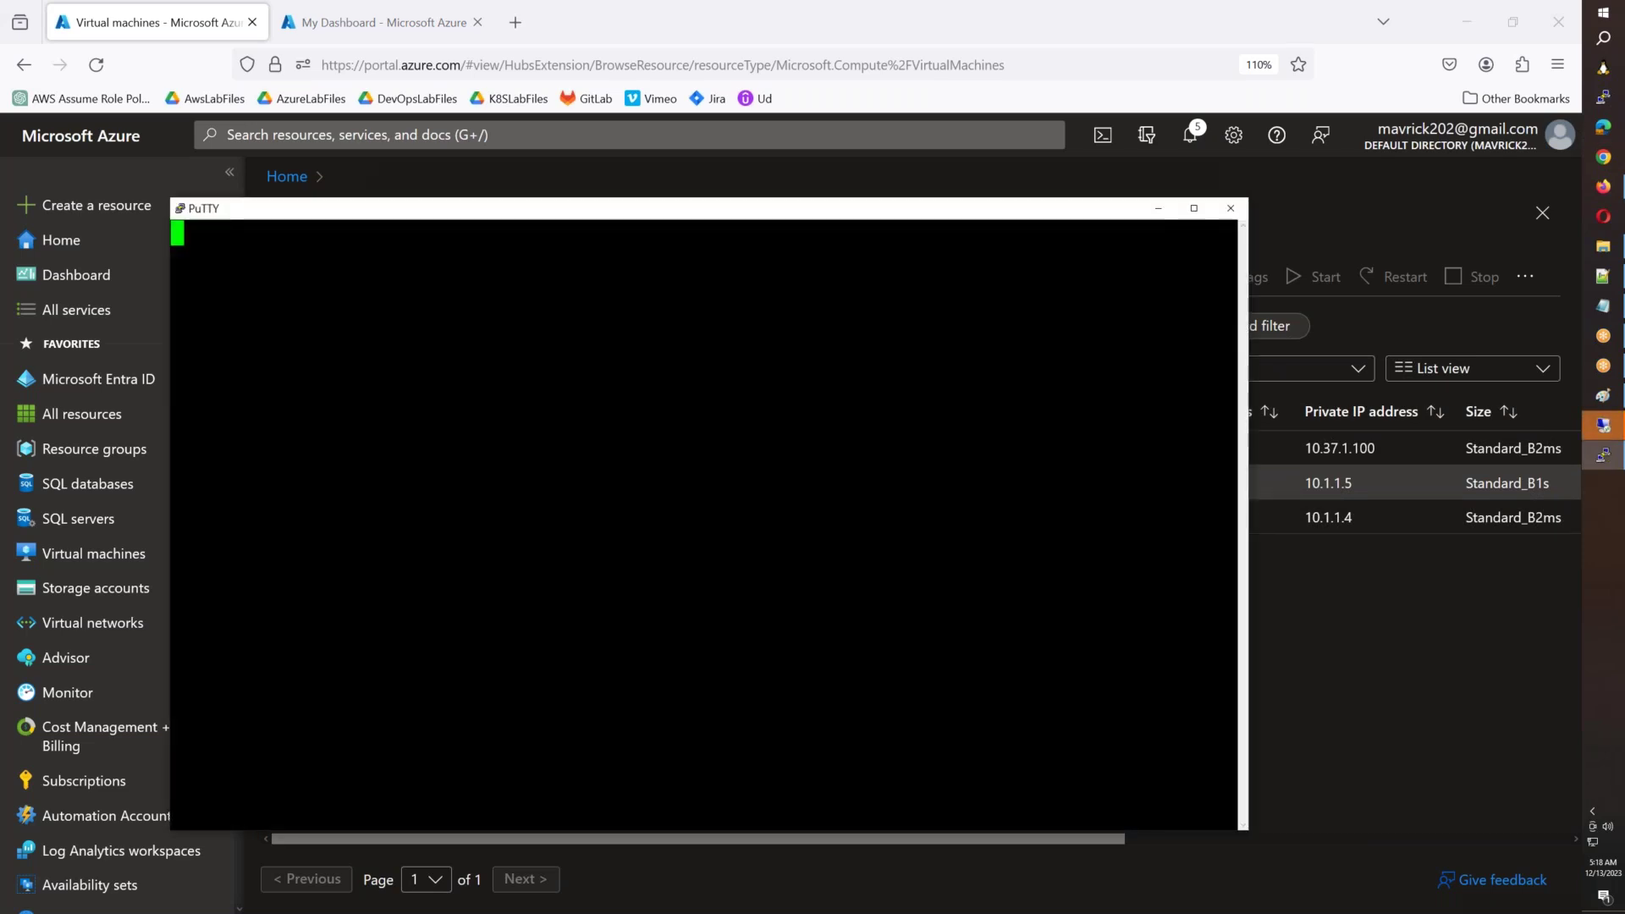
{"action": "left_click", "coordinate": [1602, 423]}
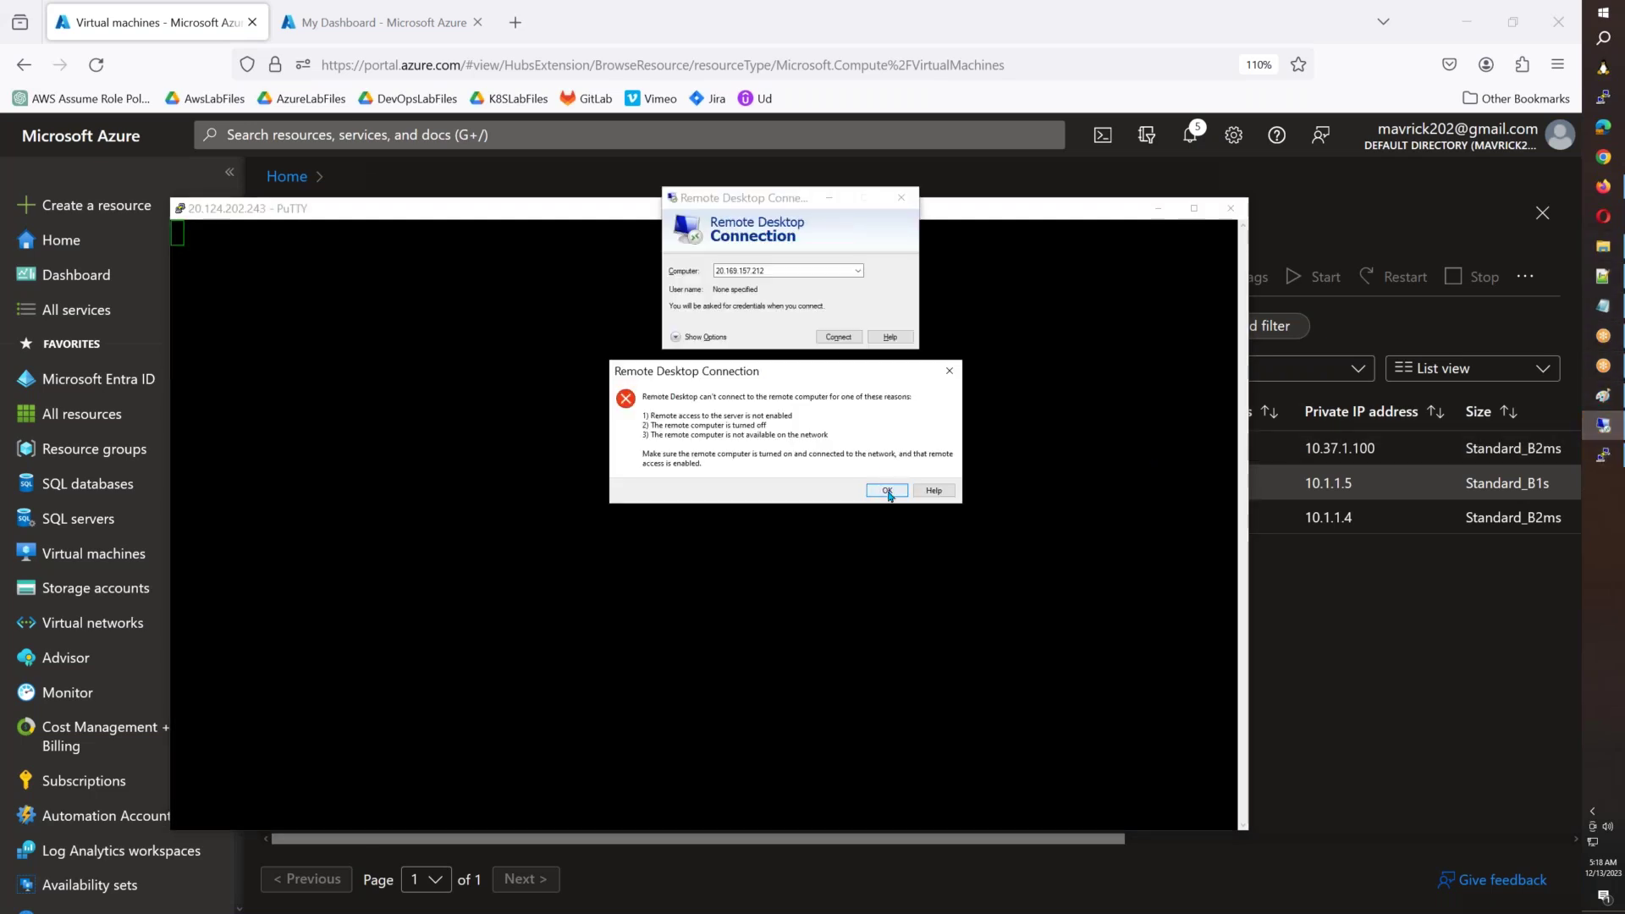
{"action": "left_click", "coordinate": [889, 495]}
- Add a 'Public IP Addresses SKU:' heading to the Notepad notes
{"action": "left_click", "coordinate": [1602, 306]}
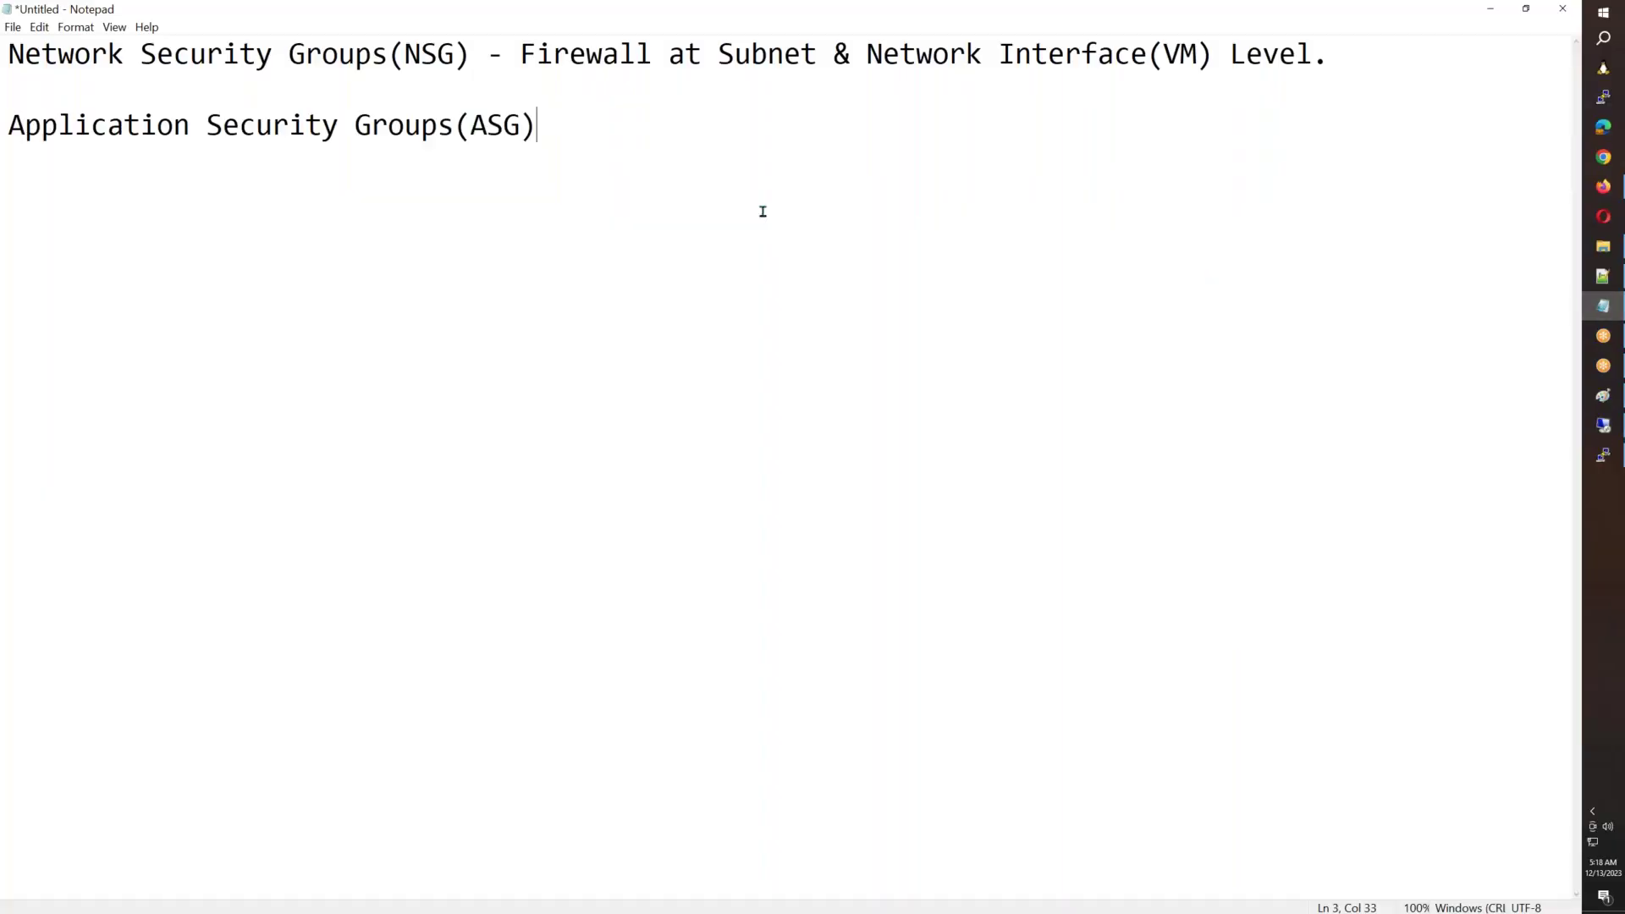
{"action": "key", "text": "Return"}
{"action": "key", "text": "Return"}
{"action": "key", "text": "Return"}
{"action": "type", "text": "Public IP "}
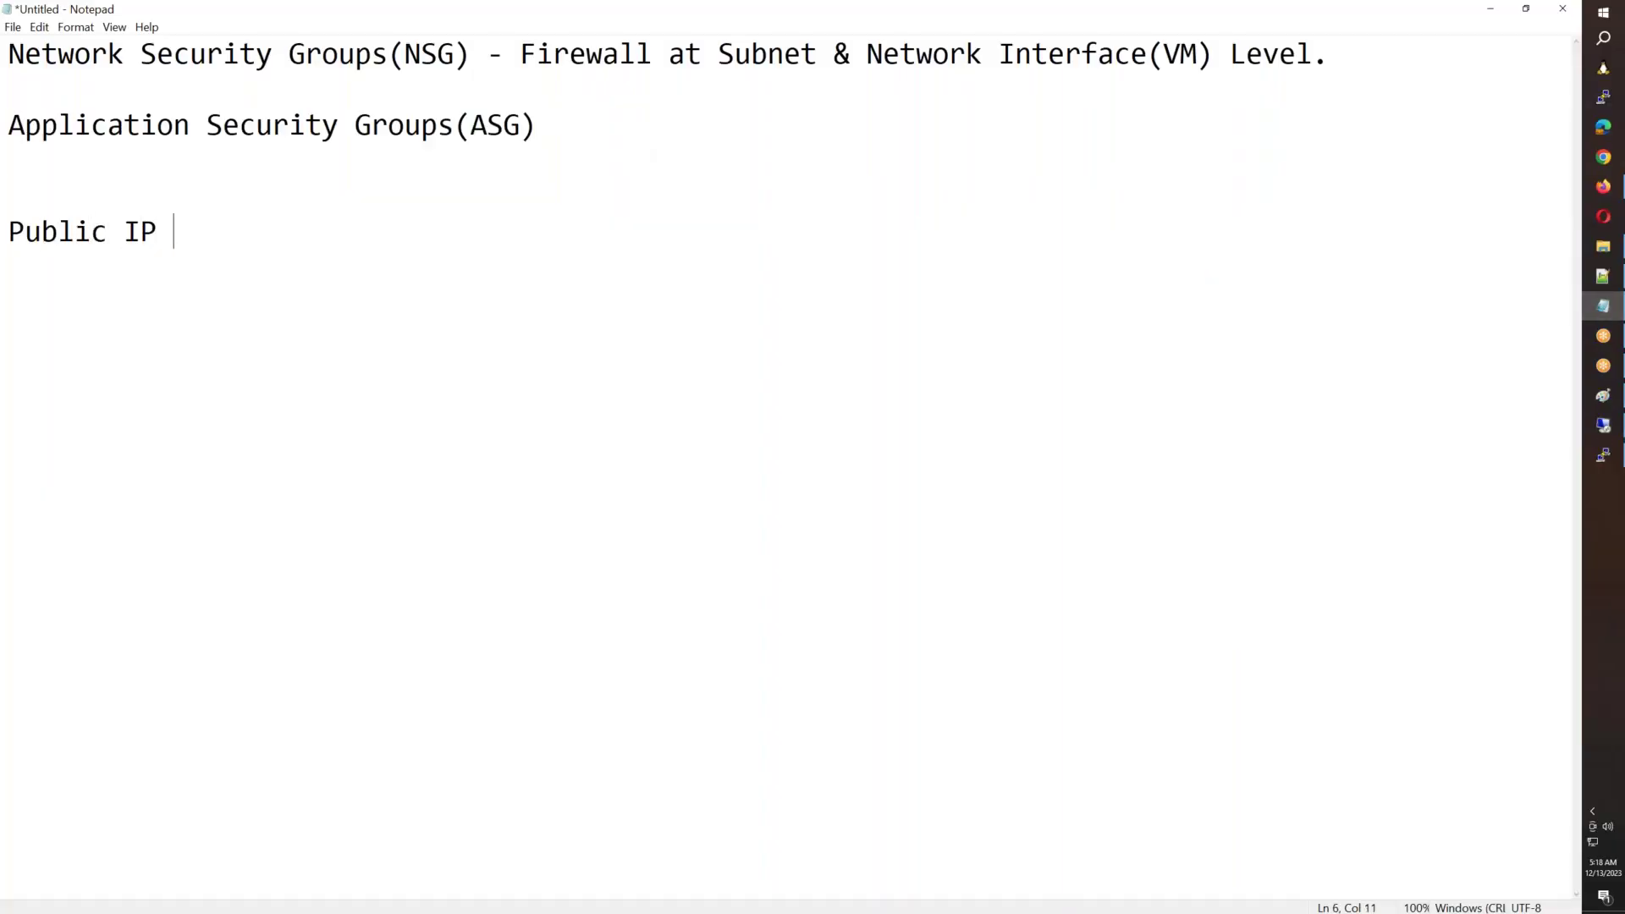
{"action": "type", "text": "Addresses:"}
{"action": "key", "text": "Return"}
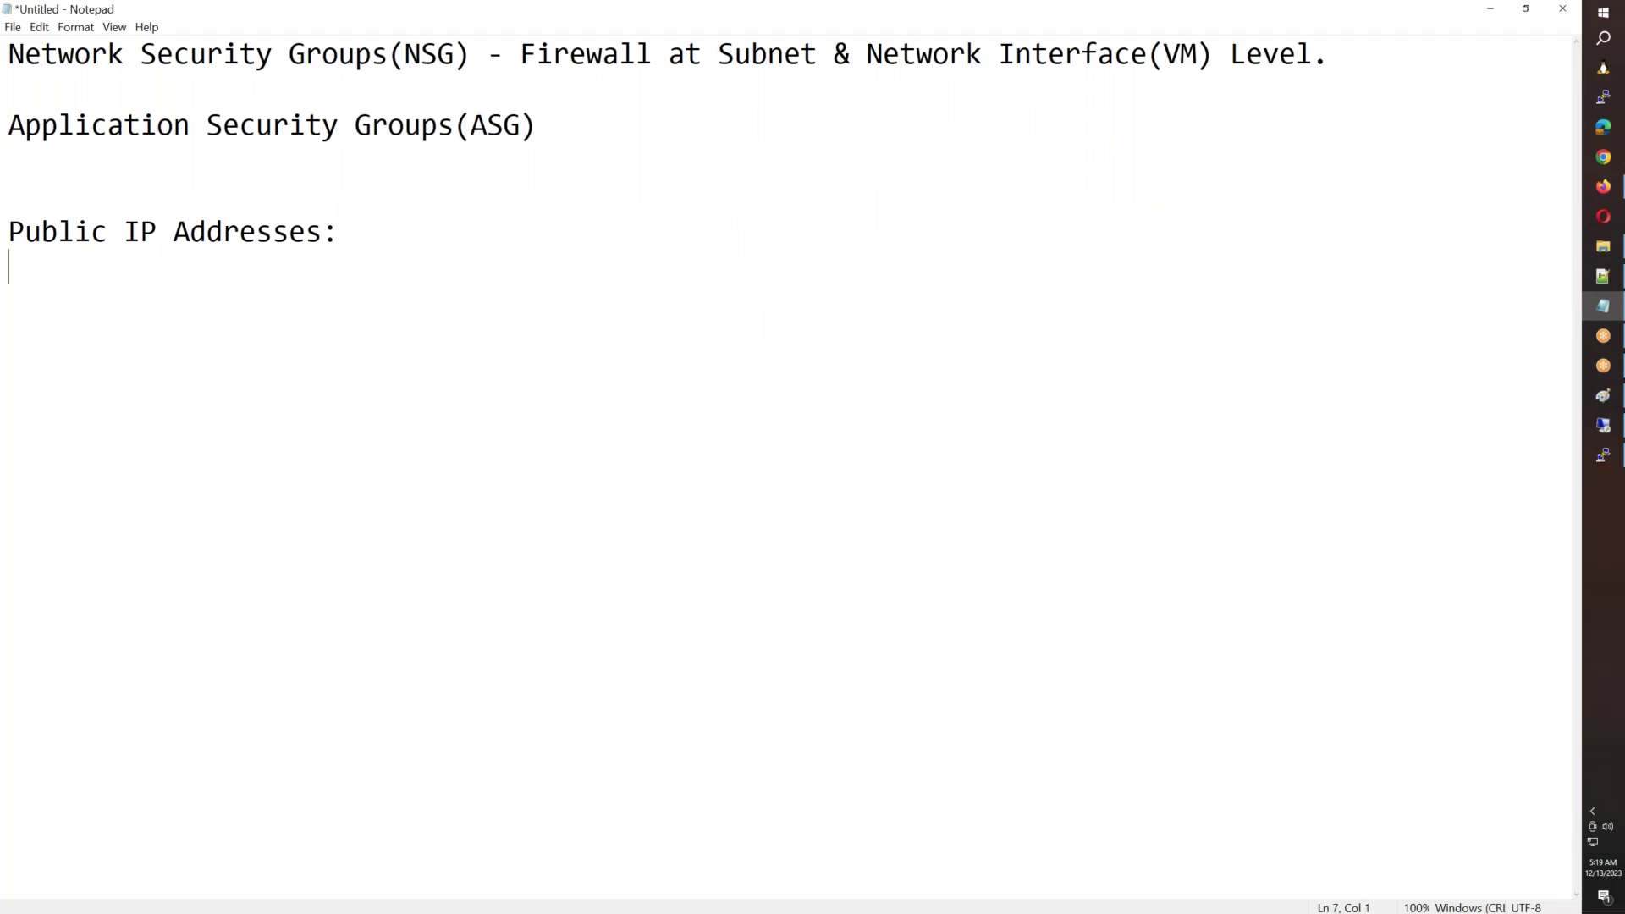
{"action": "key", "text": "BackSpace"}
{"action": "key", "text": "BackSpace"}
{"action": "type", "text": "SKU:"}
{"action": "key", "text": "Return"}
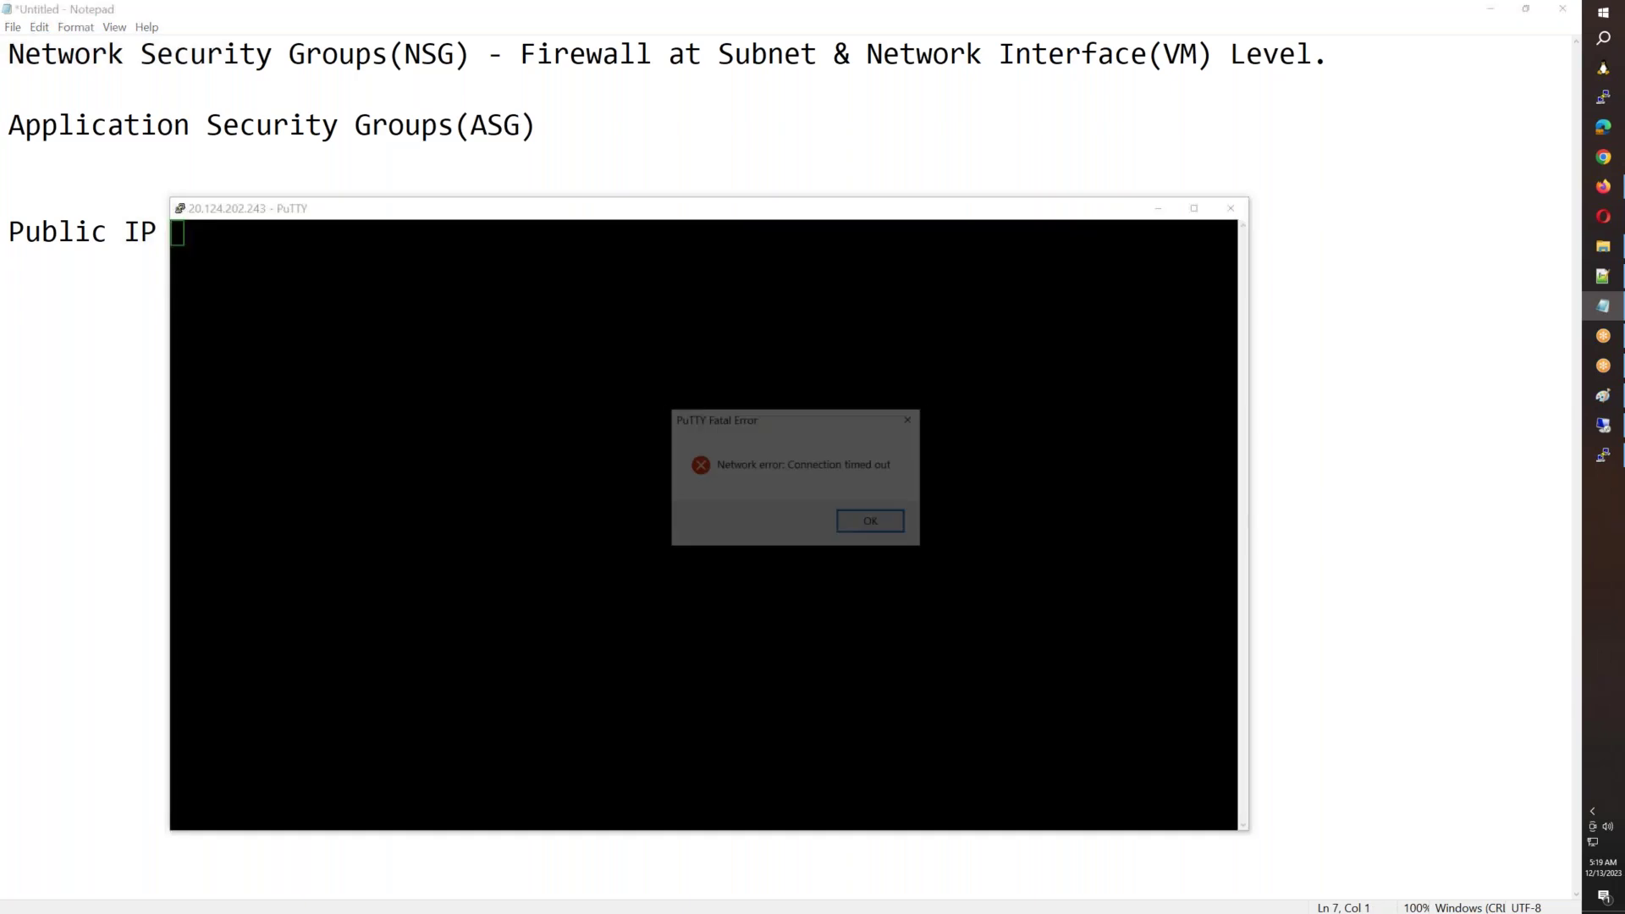
- Dismiss the PuTTY timeout error and list Basic and Standard under the SKU heading
{"action": "left_click", "coordinate": [874, 522]}
{"action": "left_click", "coordinate": [124, 309]}
{"action": "type", "text": "Bsic"}
{"action": "key", "text": "BackSpace"}
{"action": "key", "text": "BackSpace"}
{"action": "key", "text": "BackSpace"}
{"action": "type", "text": "auis"}
{"action": "key", "text": "BackSpace"}
{"action": "key", "text": "BackSpace"}
{"action": "key", "text": "BackSpace"}
{"action": "type", "text": "suic"}
{"action": "key", "text": "BackSpace"}
{"action": "key", "text": "BackSpace"}
{"action": "key", "text": "BackSpace"}
{"action": "type", "text": "ic"}
{"action": "key", "text": "Return"}
{"action": "type", "text": "Standard"}
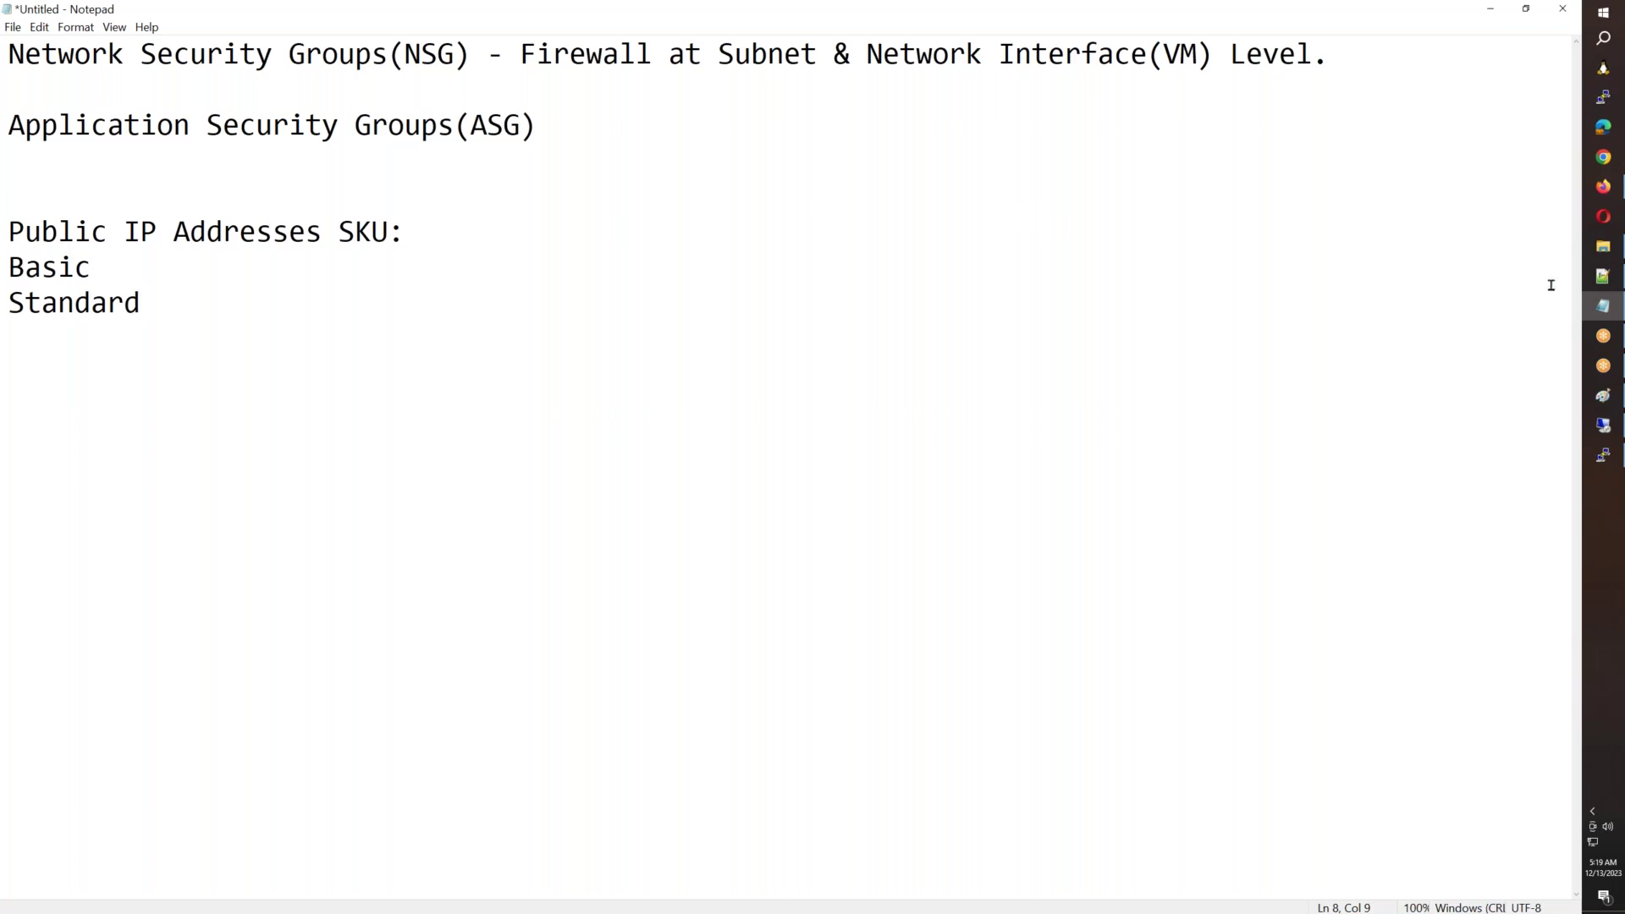
- Review the AZB35MON VM creation block in 1-1-1.sh, then return to the Azure VM list
{"action": "mouse_move", "coordinate": [1602, 276]}
{"action": "left_click", "coordinate": [1461, 313]}
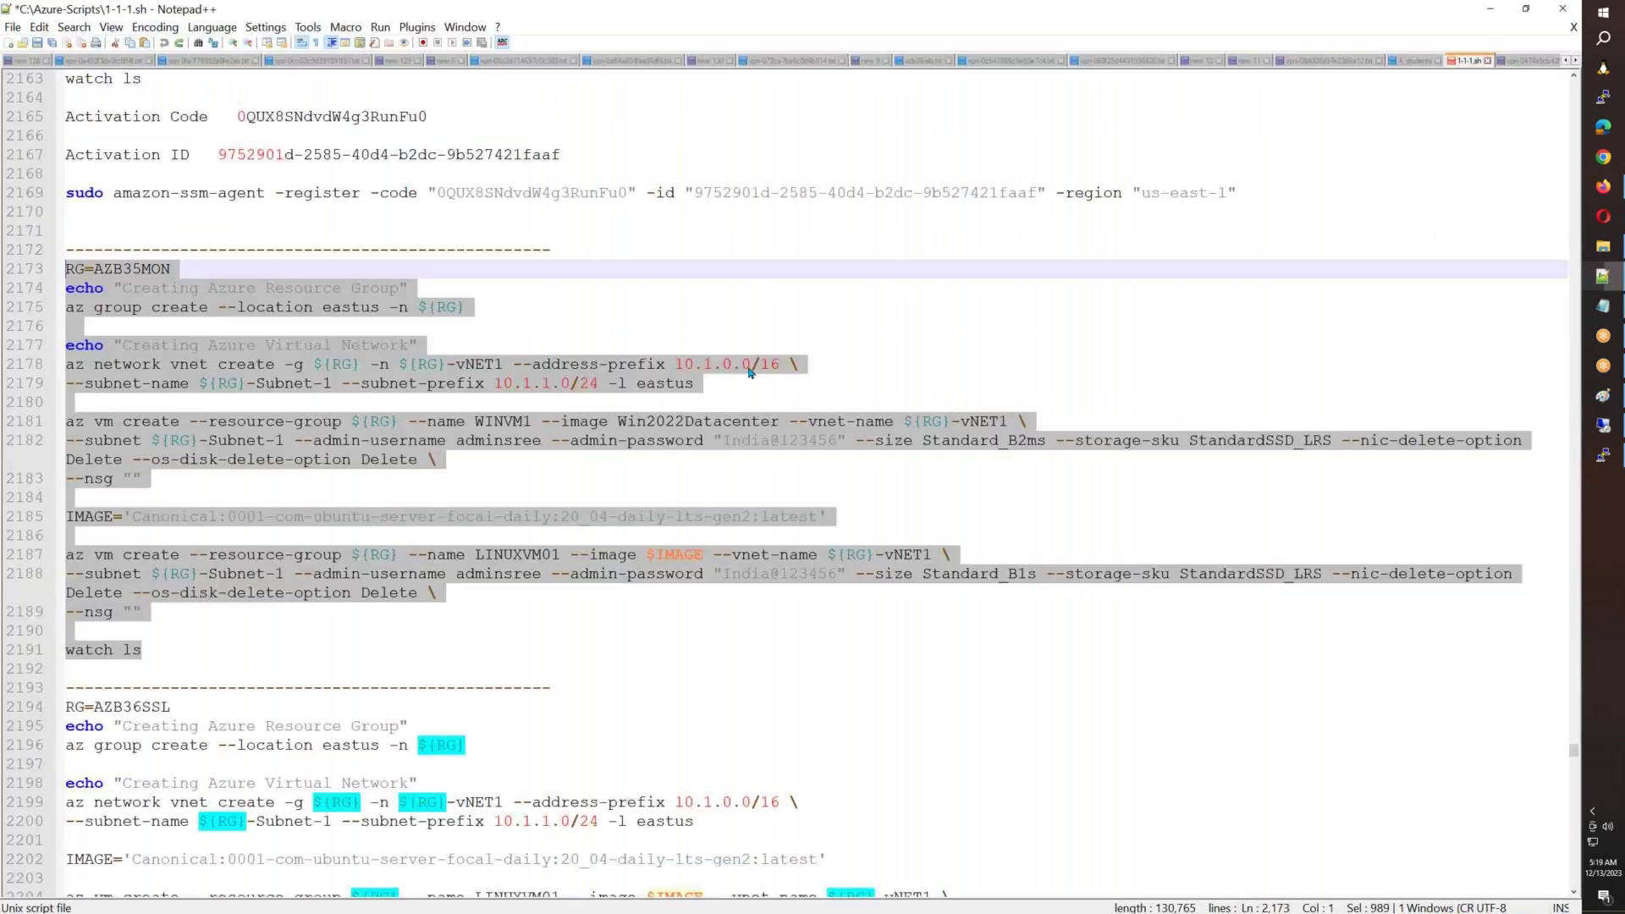
{"action": "left_click_drag", "start_coordinate": [66, 269], "coordinate": [230, 658]}
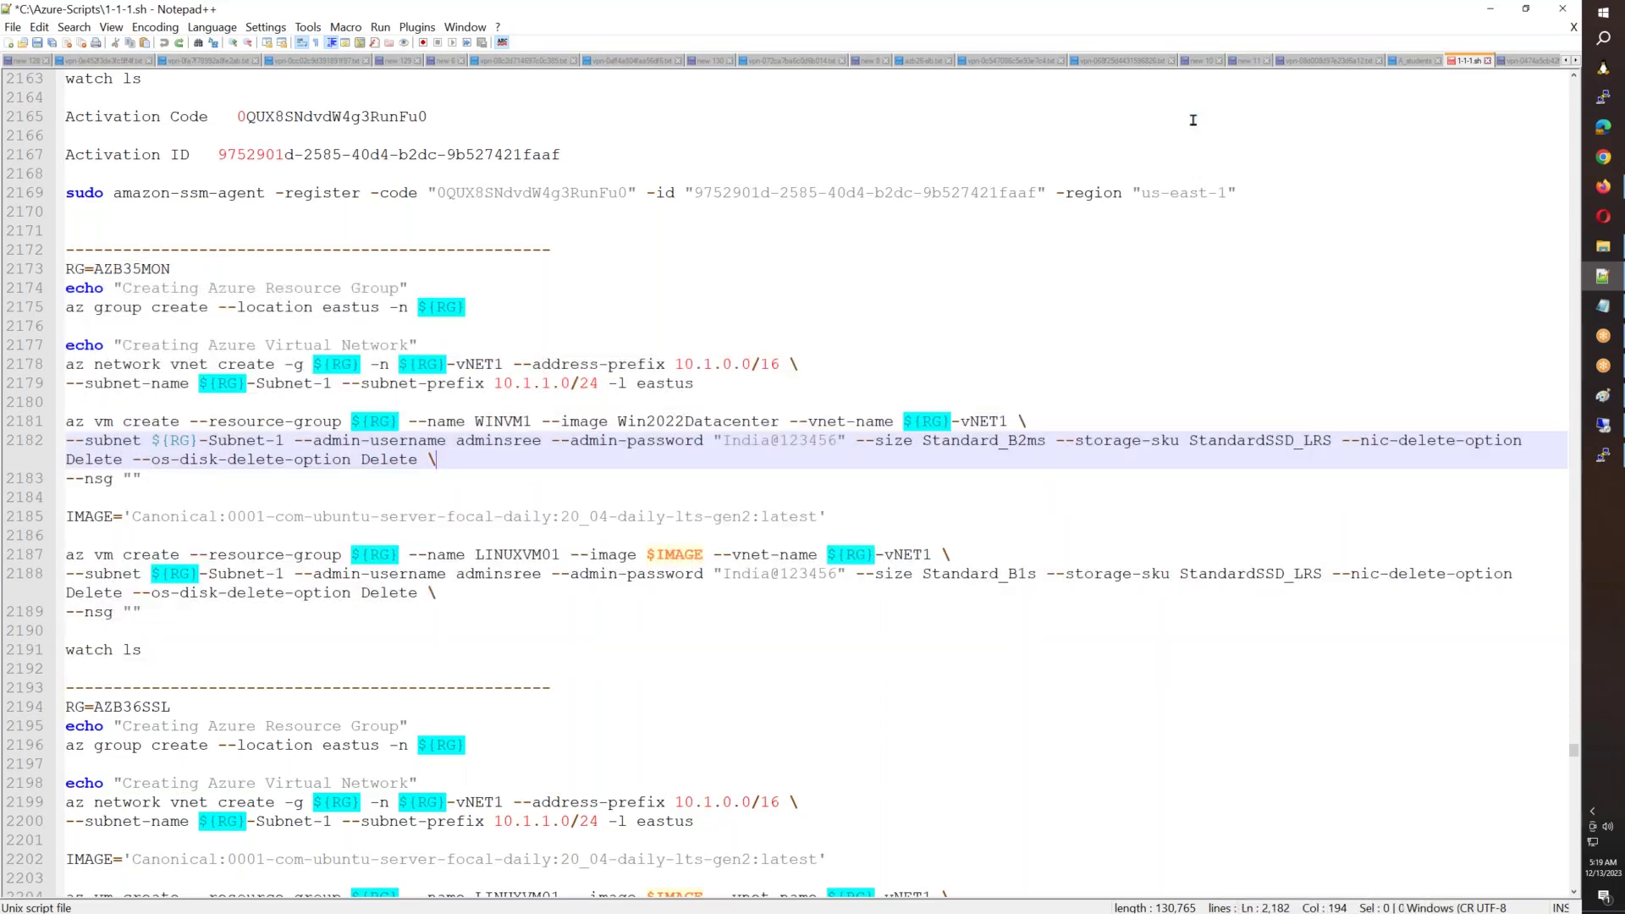
{"action": "left_click", "coordinate": [1603, 186]}
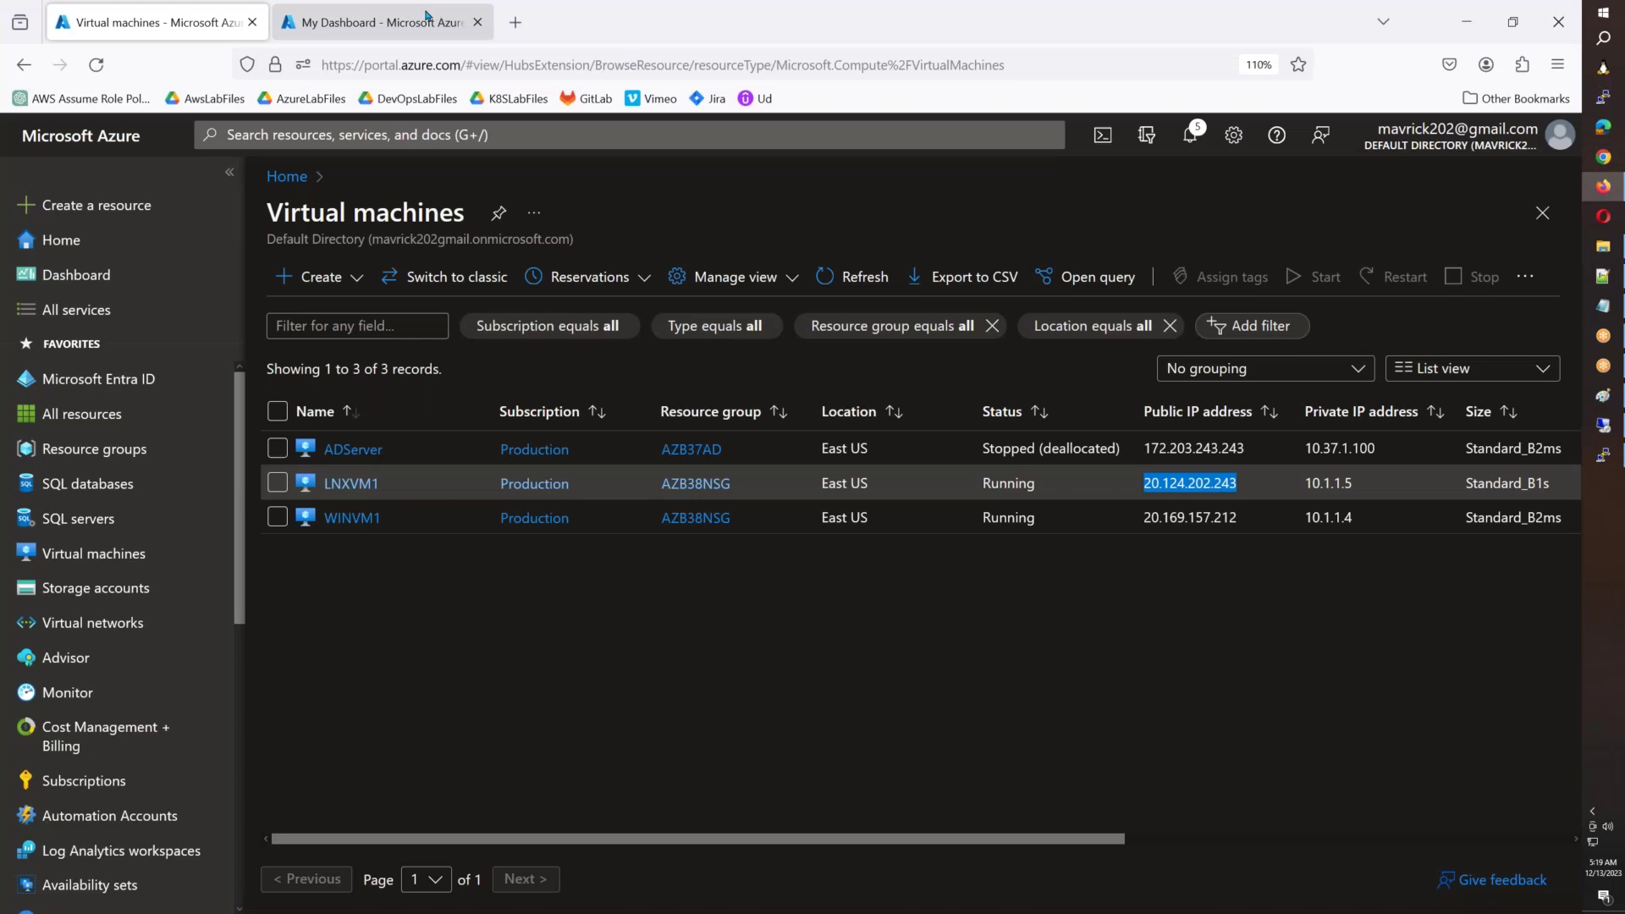
- Search Azure for 'network' and open Network interfaces in a new browser tab
{"action": "left_click", "coordinate": [427, 16]}
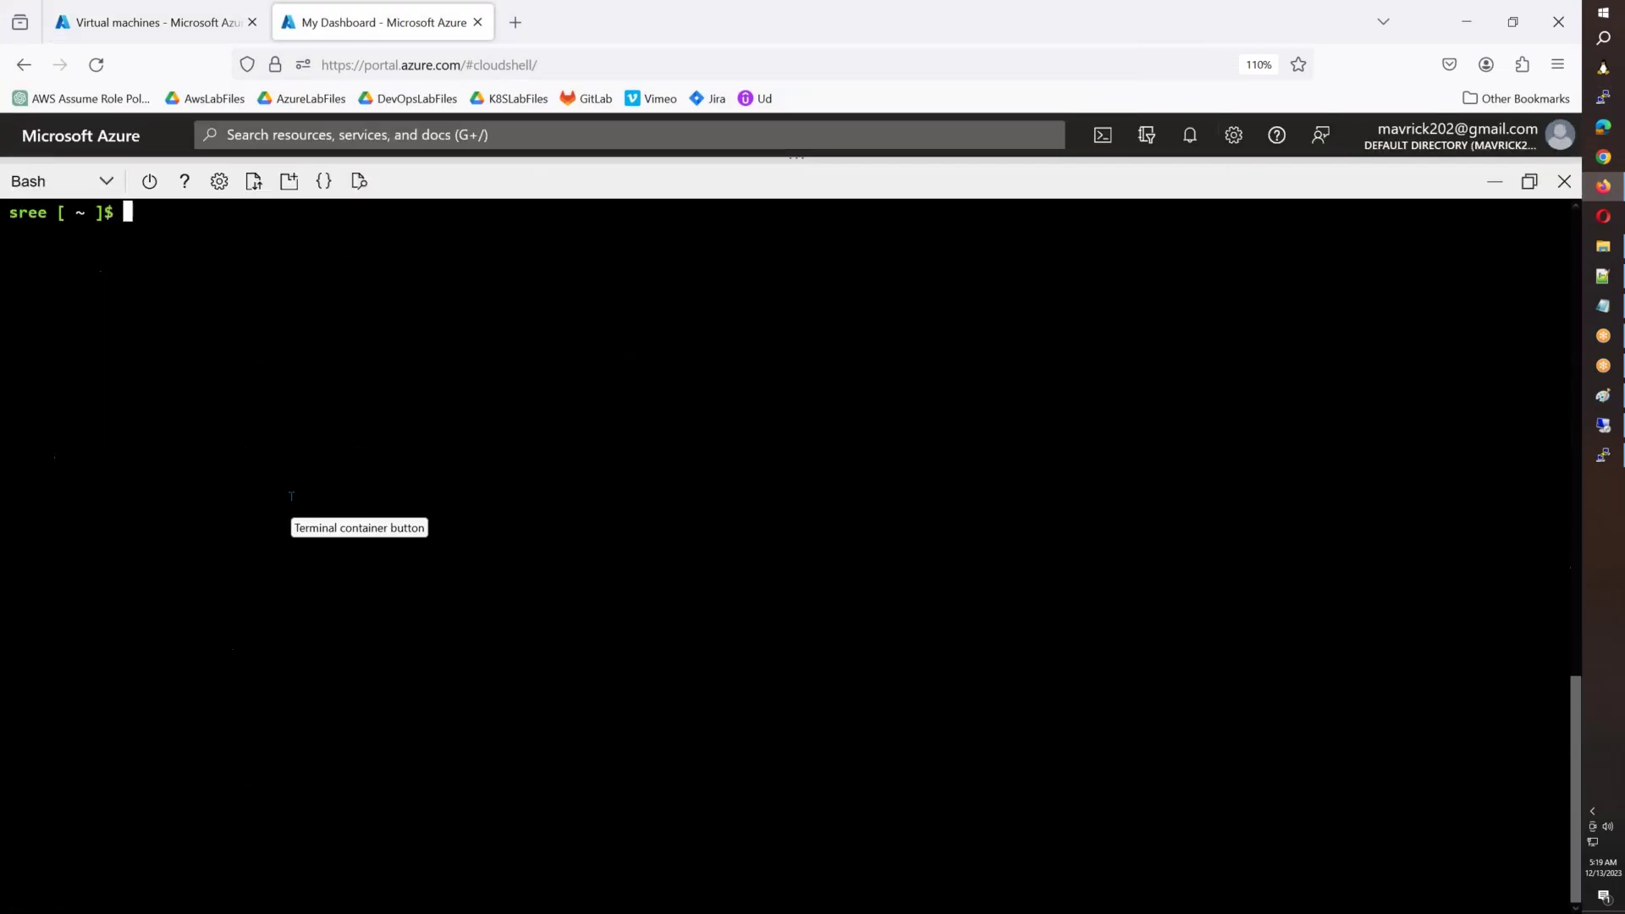
{"action": "left_click", "coordinate": [152, 22]}
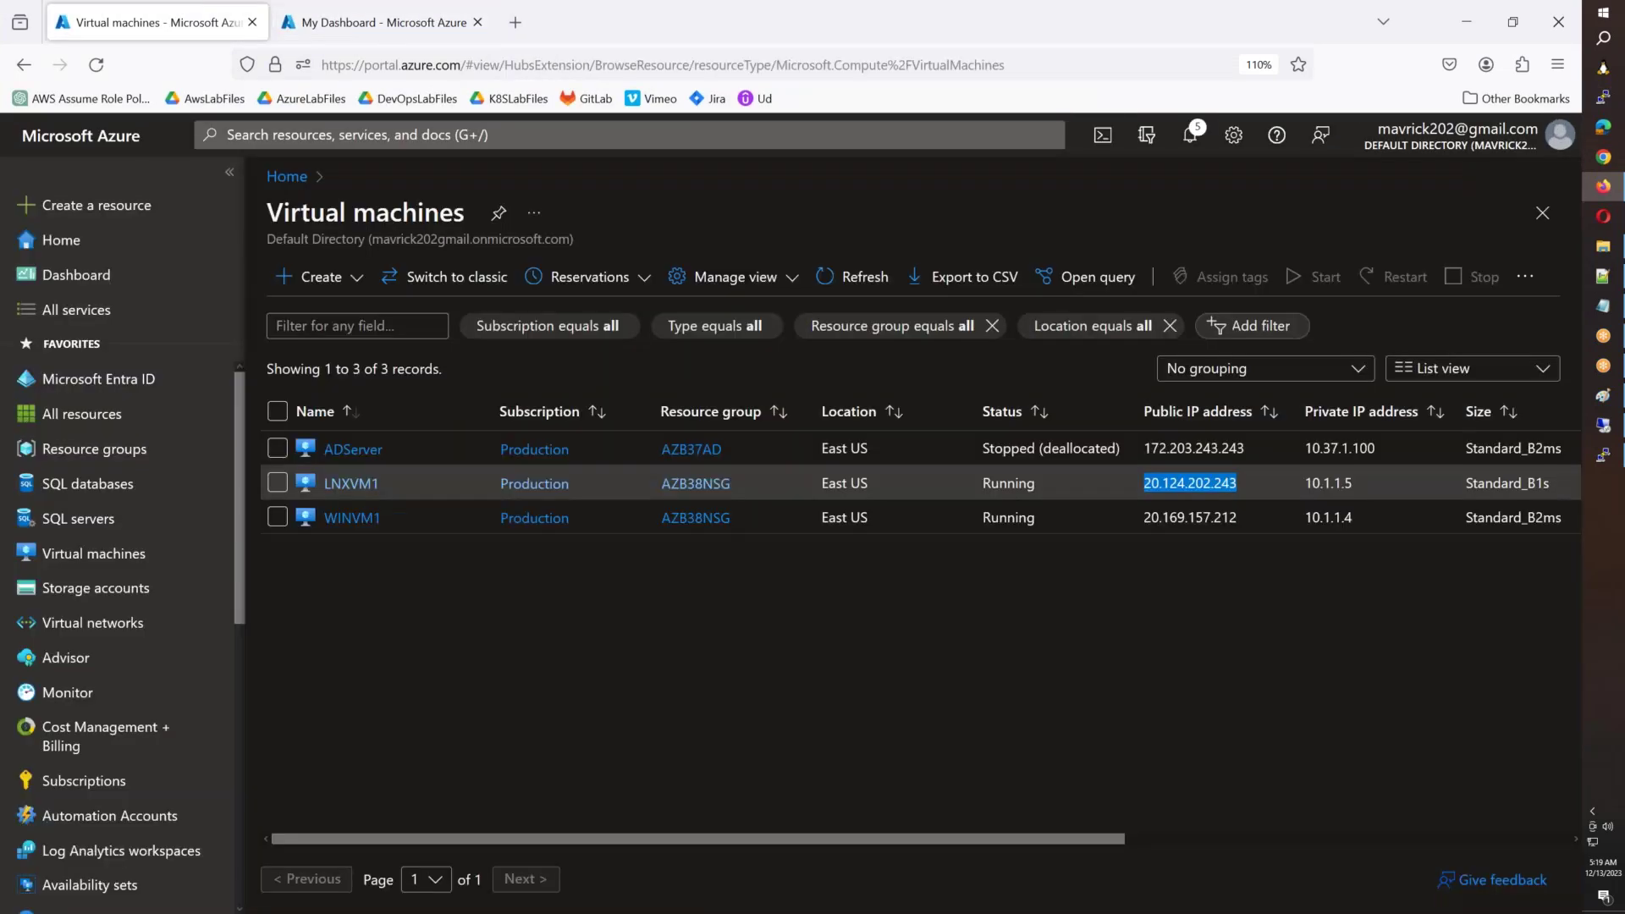
{"action": "left_click", "coordinate": [366, 138]}
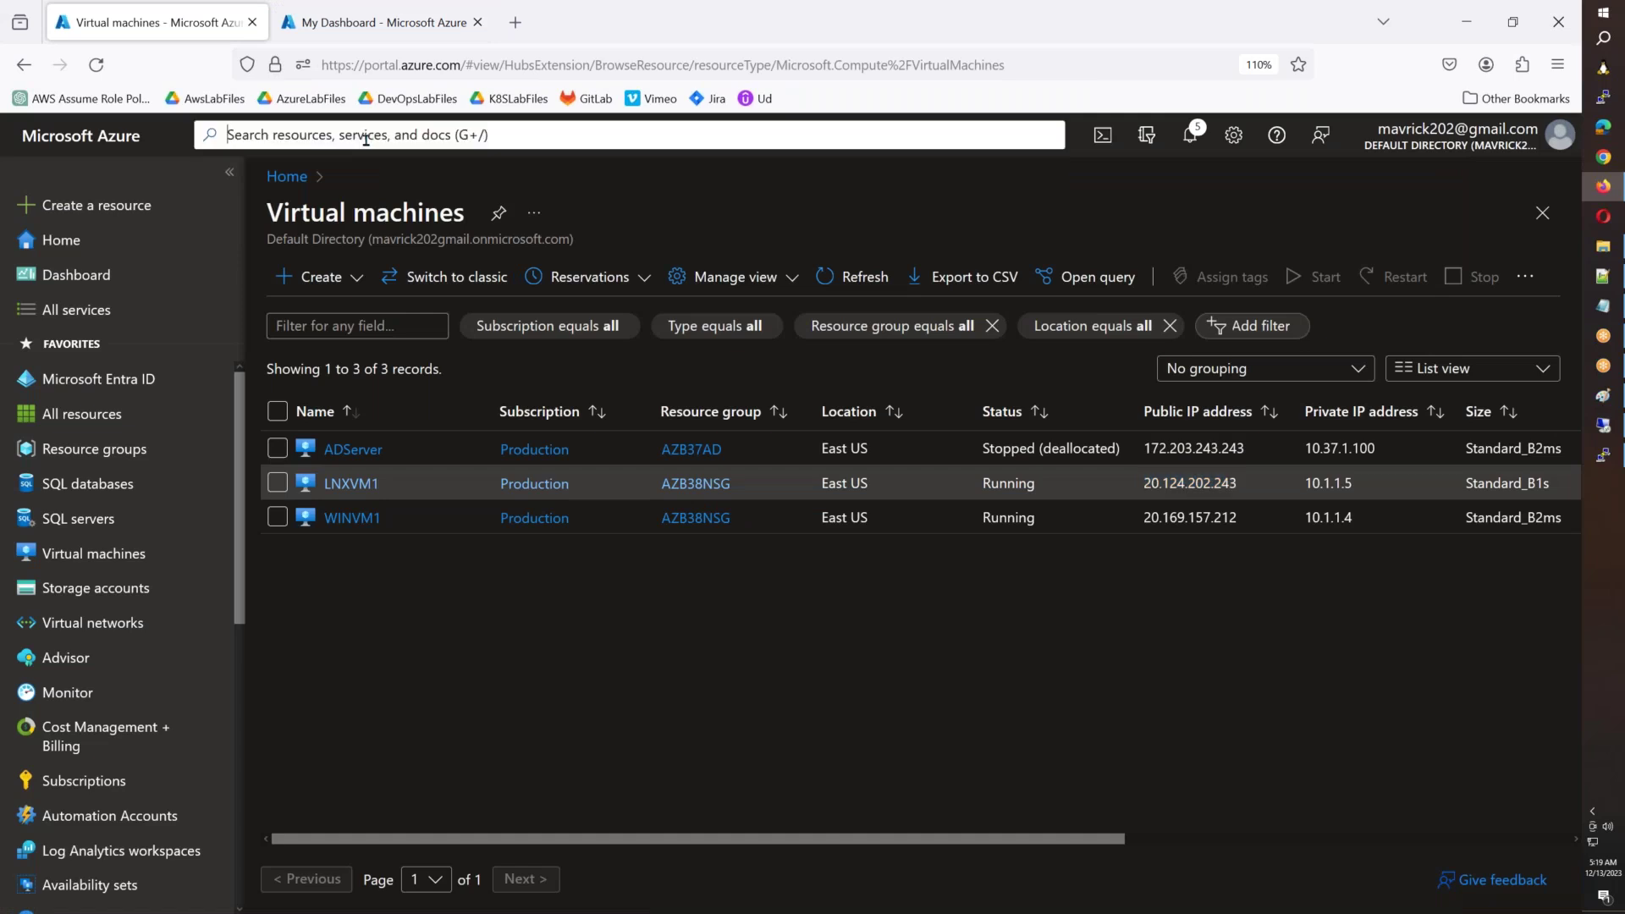
{"action": "type", "text": "network"}
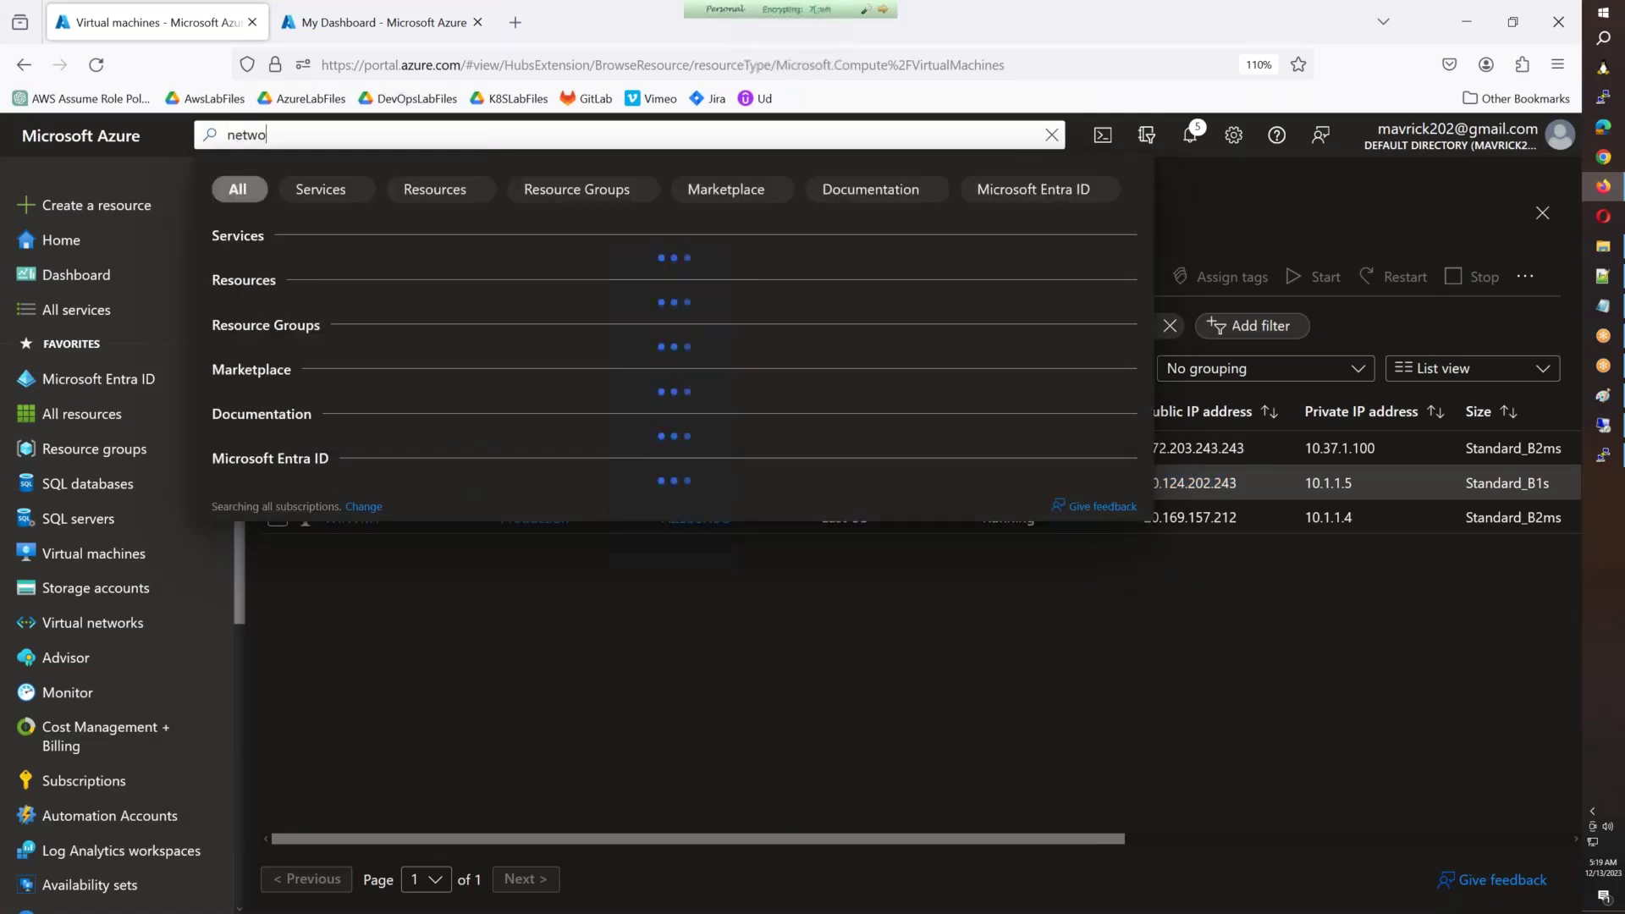
{"action": "right_click", "coordinate": [330, 391]}
{"action": "left_click", "coordinate": [342, 405]}
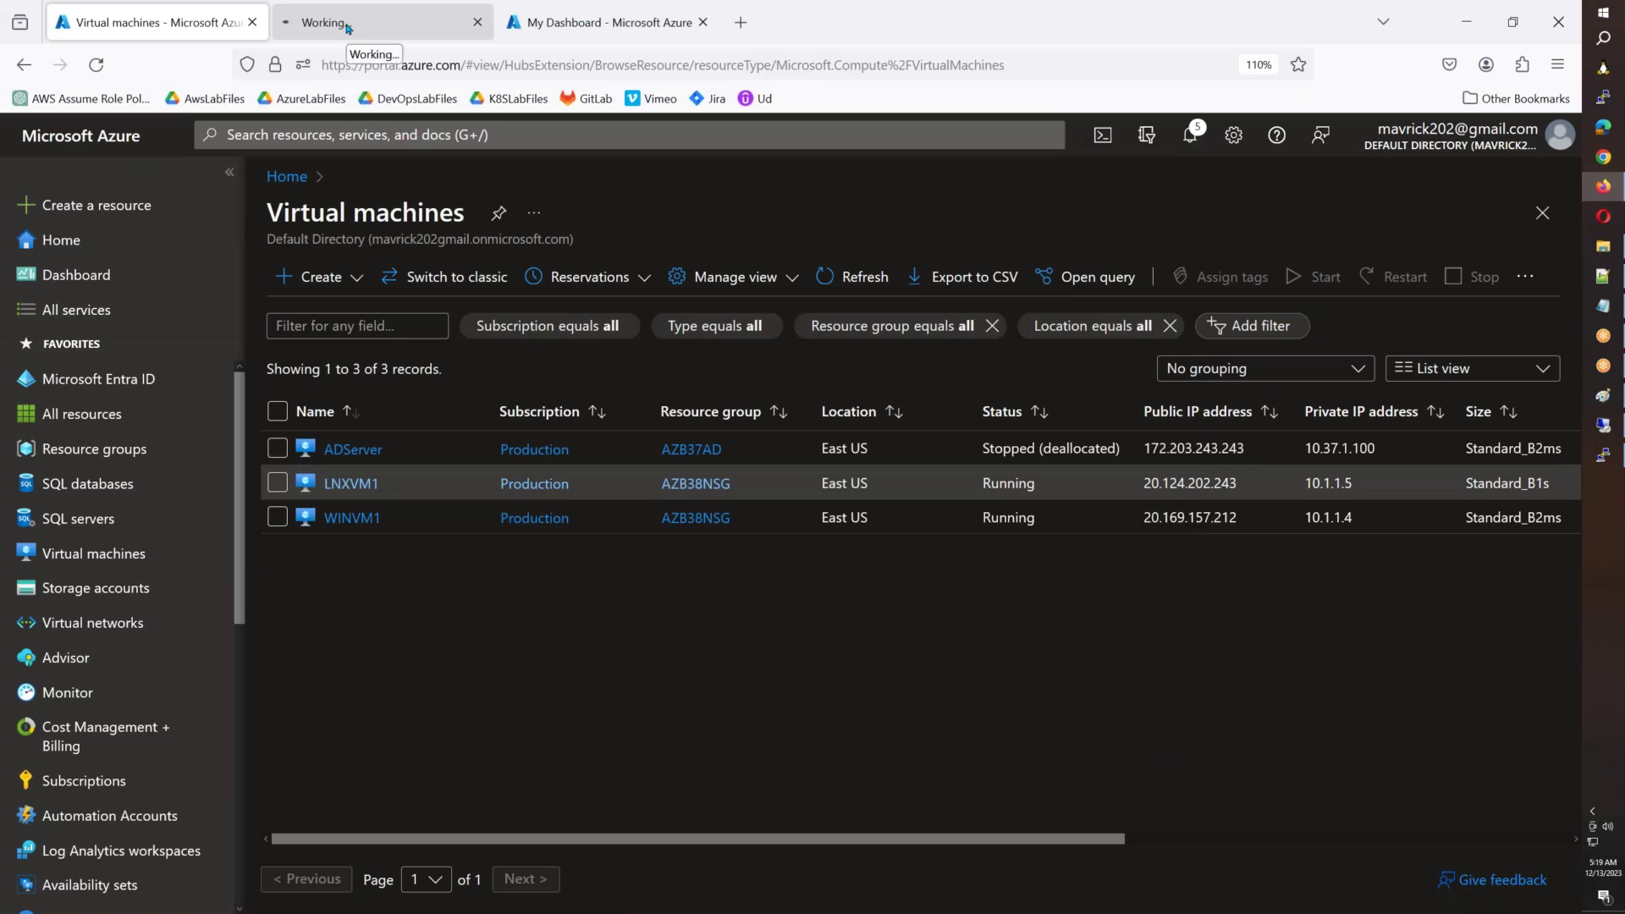
{"action": "left_click", "coordinate": [347, 27]}
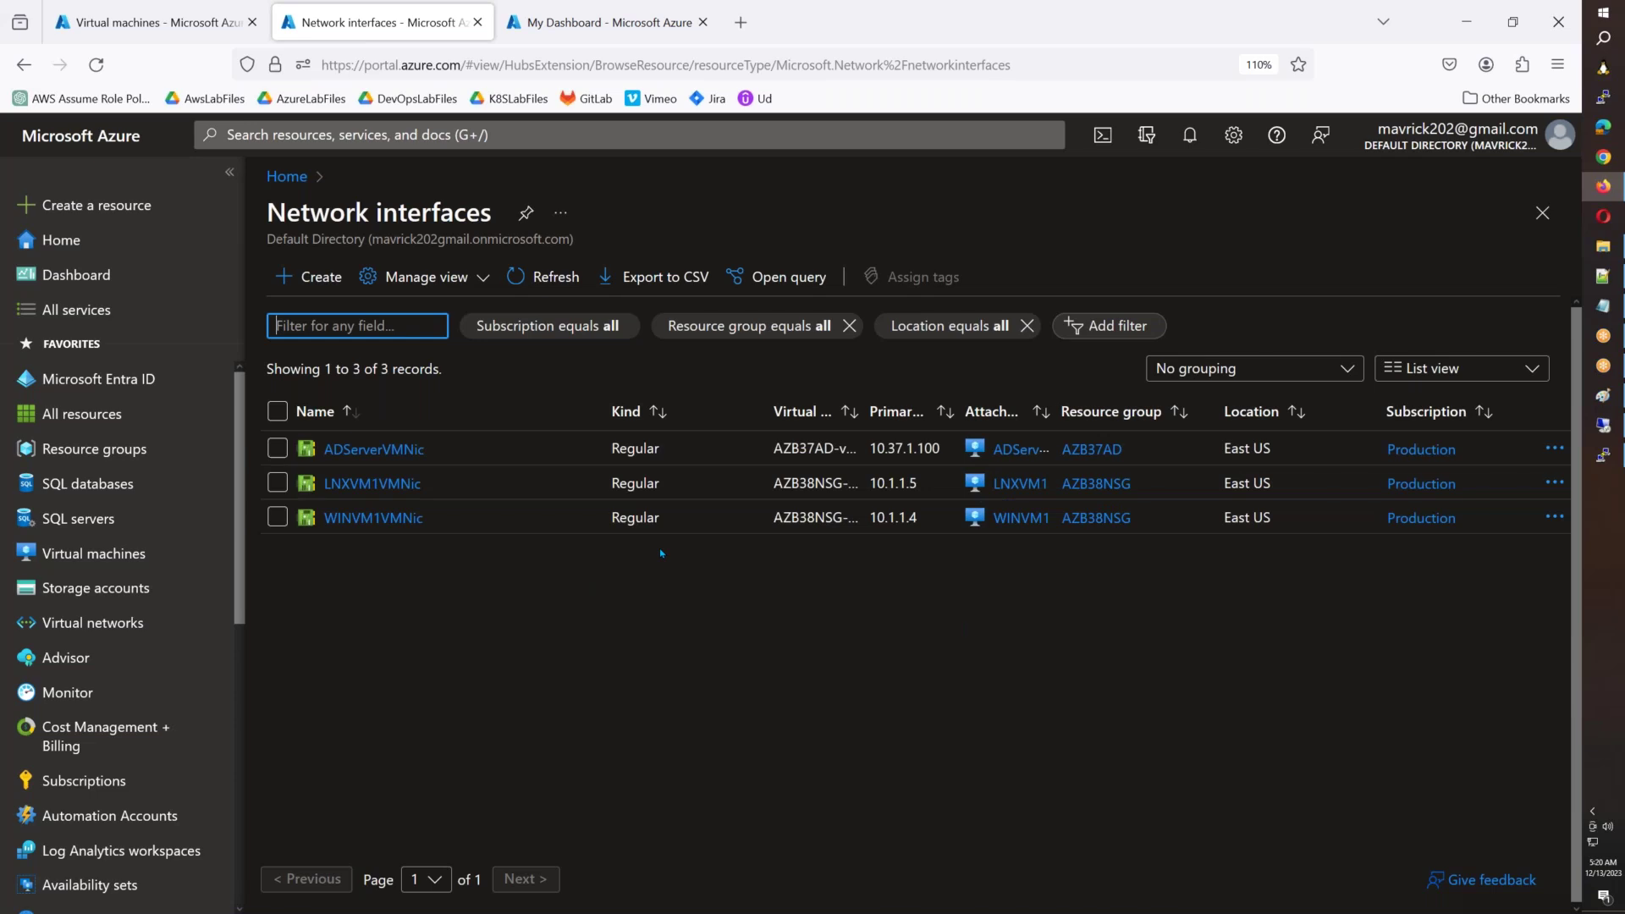
{"action": "left_click", "coordinate": [423, 277]}
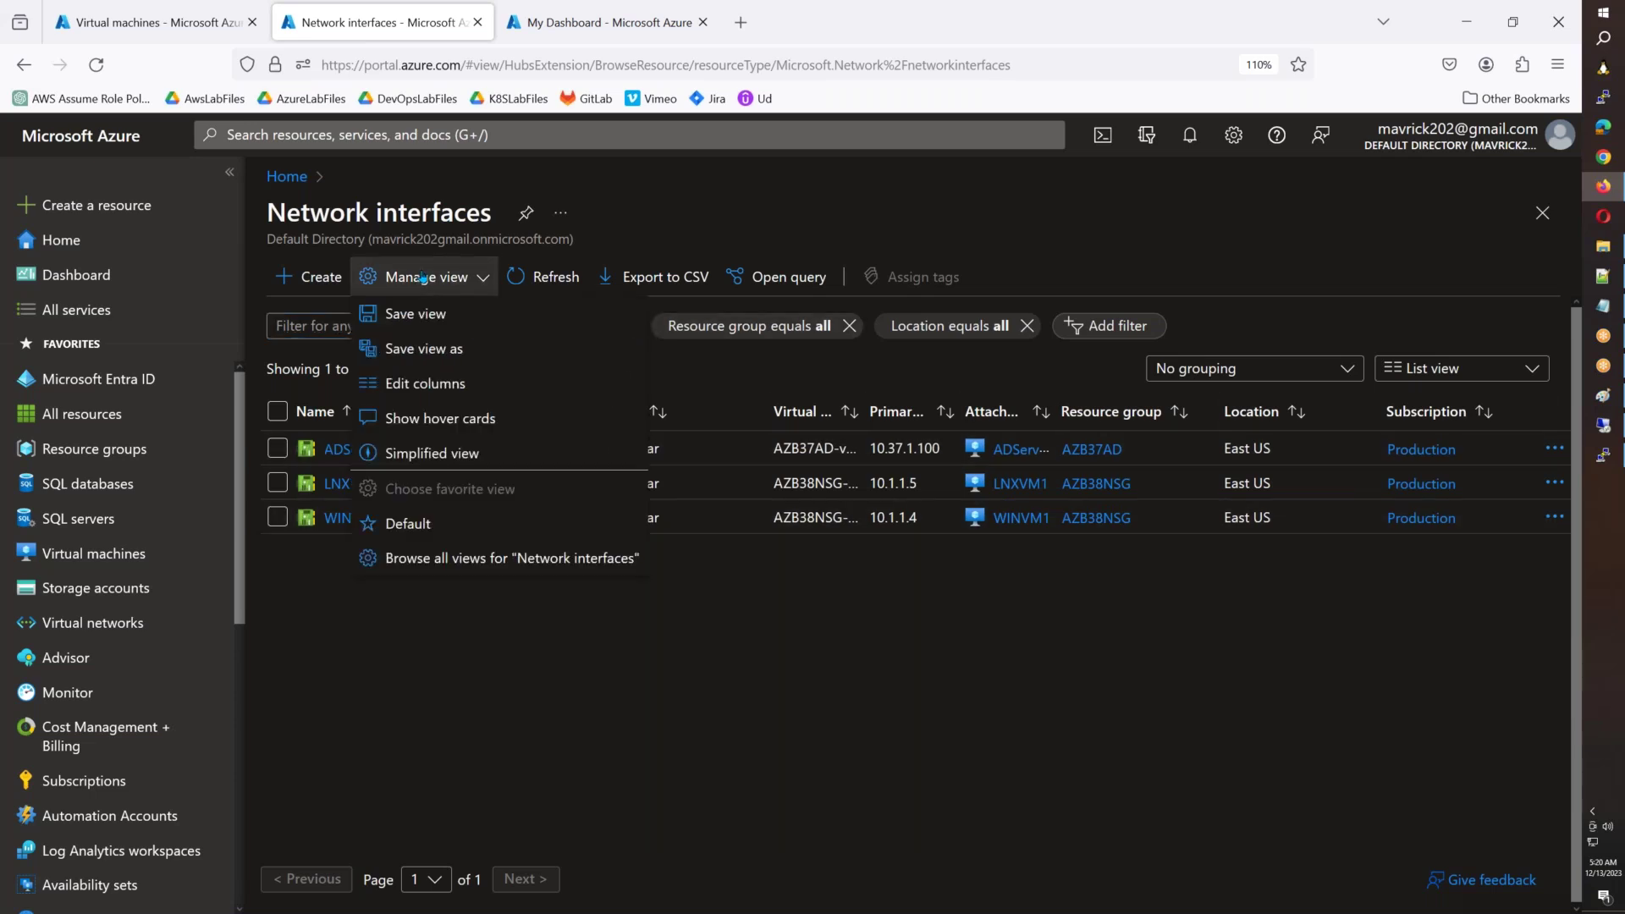
{"action": "left_click", "coordinate": [423, 384]}
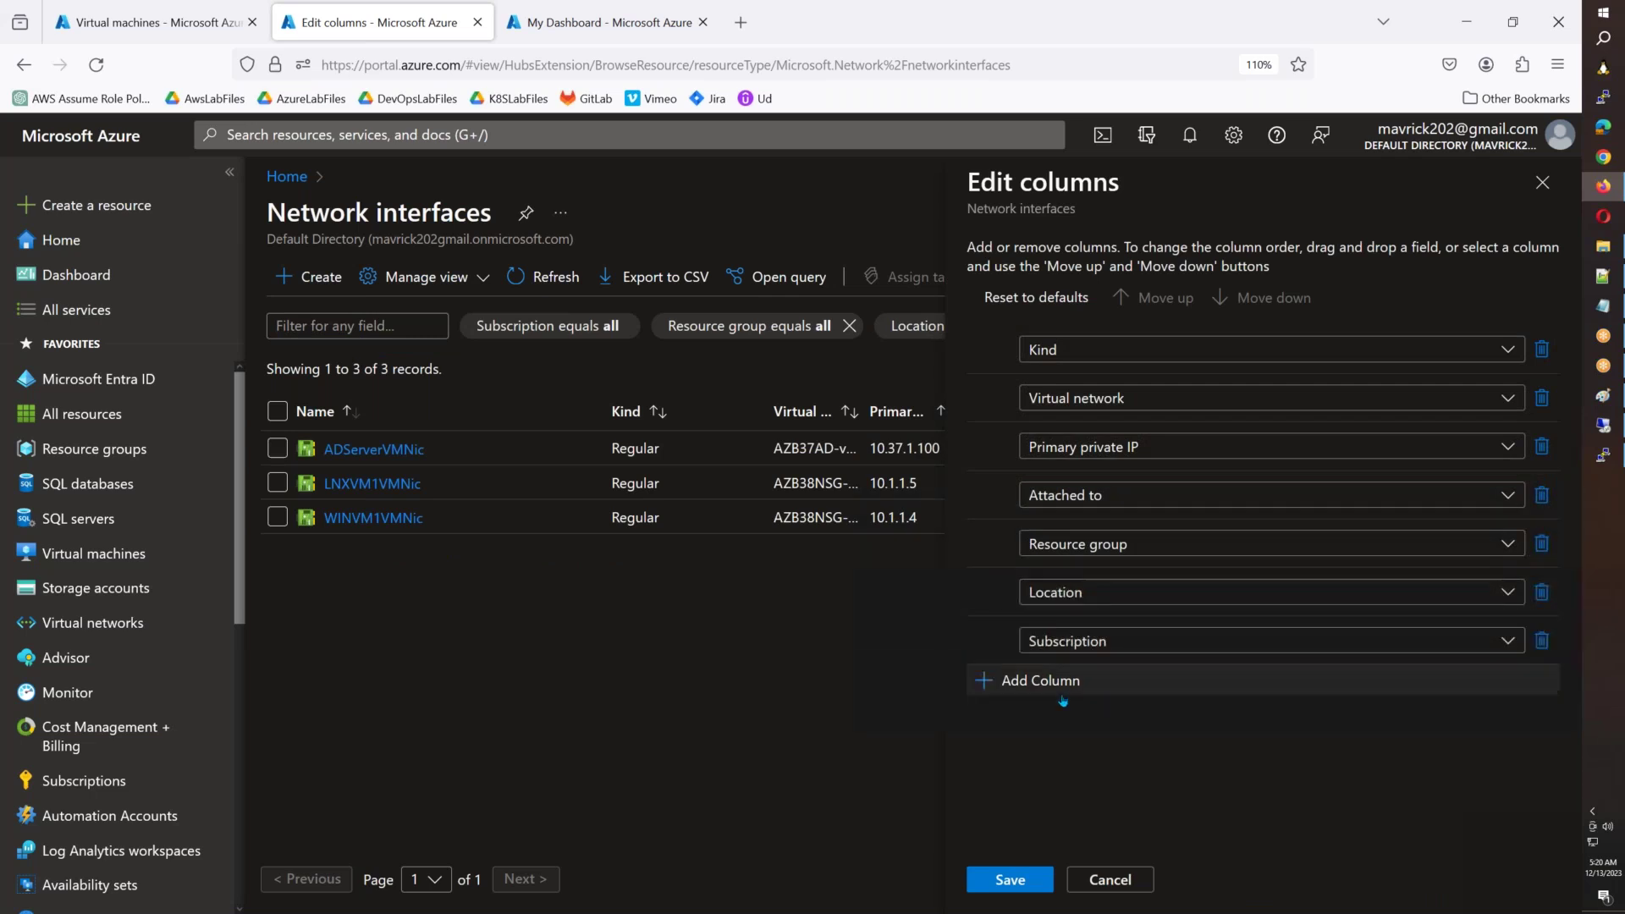
{"action": "left_click", "coordinate": [1050, 678]}
{"action": "left_click", "coordinate": [1508, 689]}
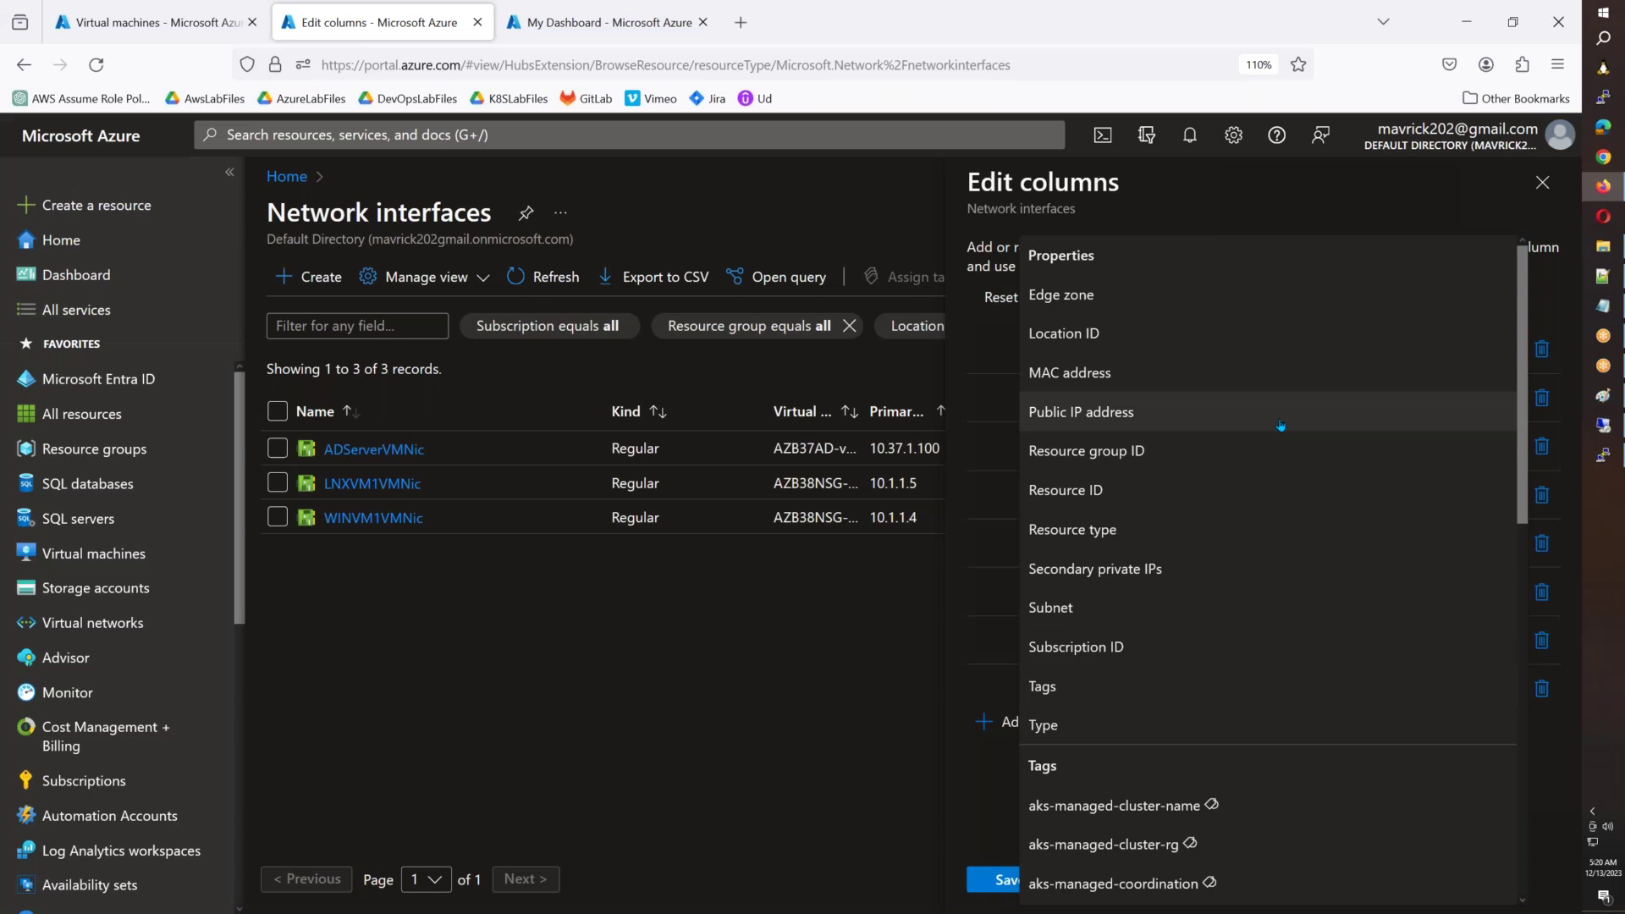
{"action": "scroll", "coordinate": [1280, 425], "scroll_direction": "down", "scroll_amount": 3}
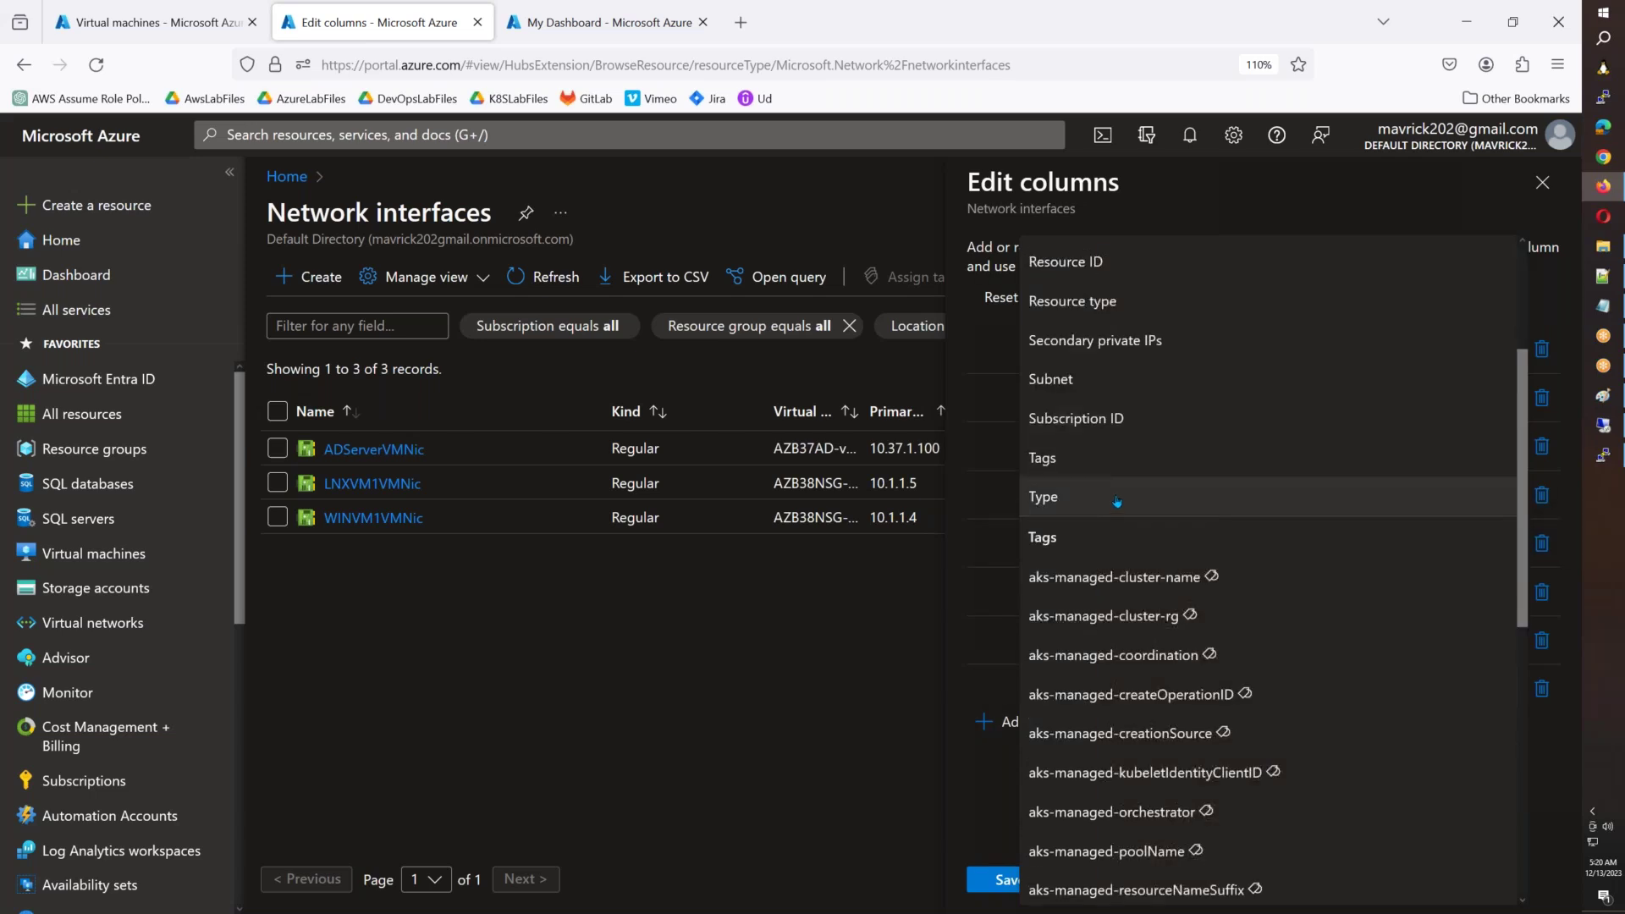
{"action": "left_click", "coordinate": [1113, 501]}
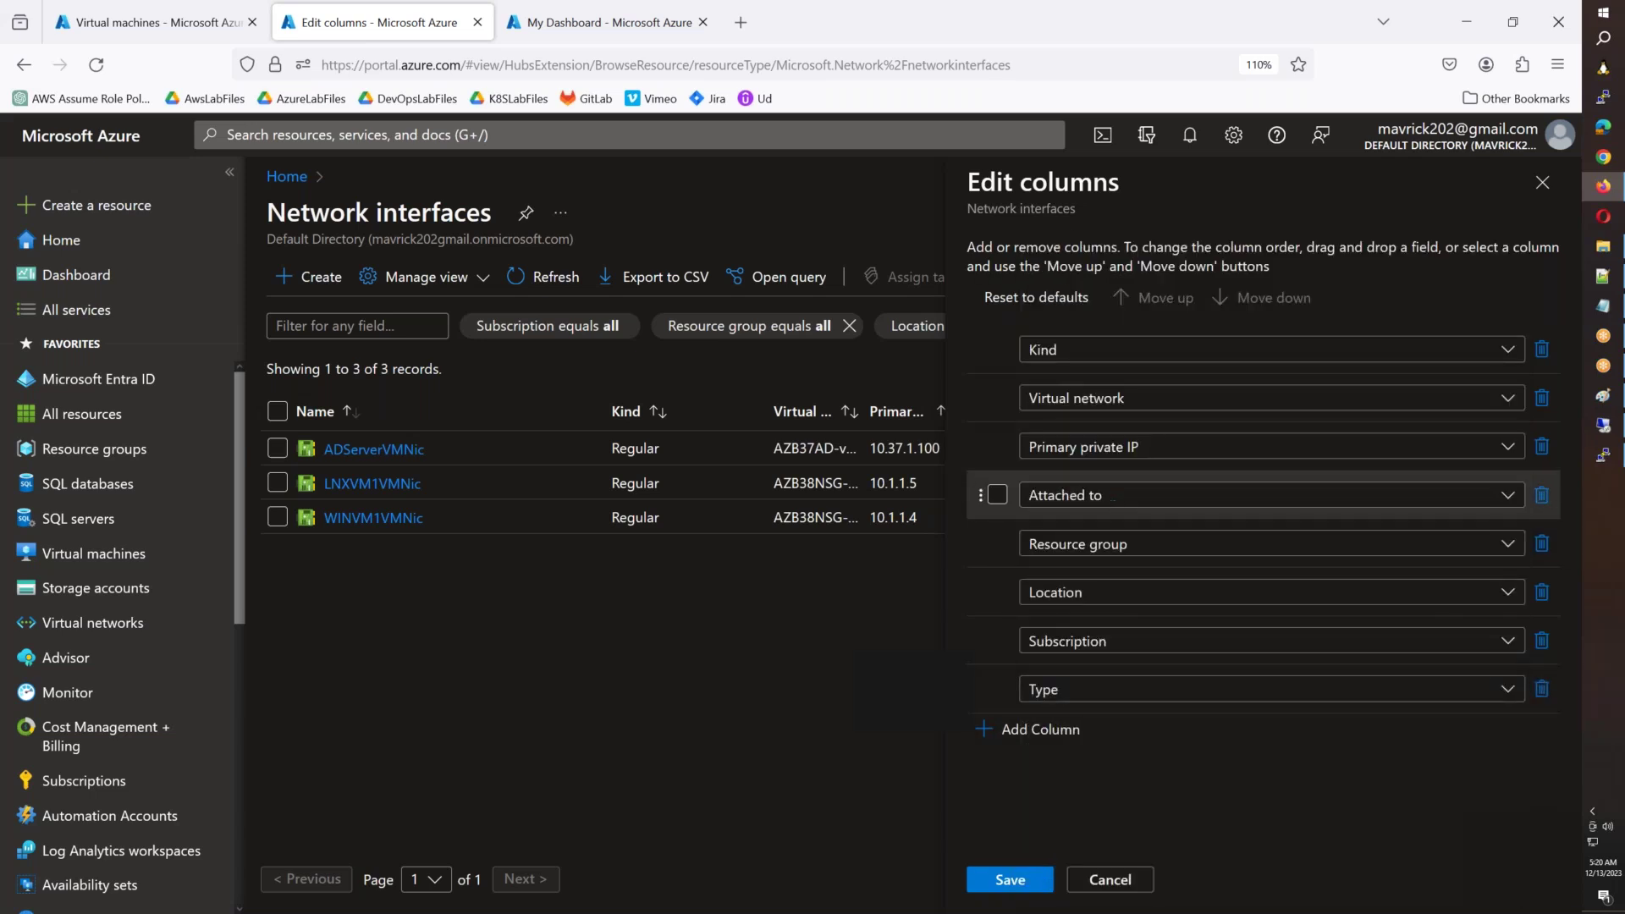
{"action": "left_click", "coordinate": [1013, 883]}
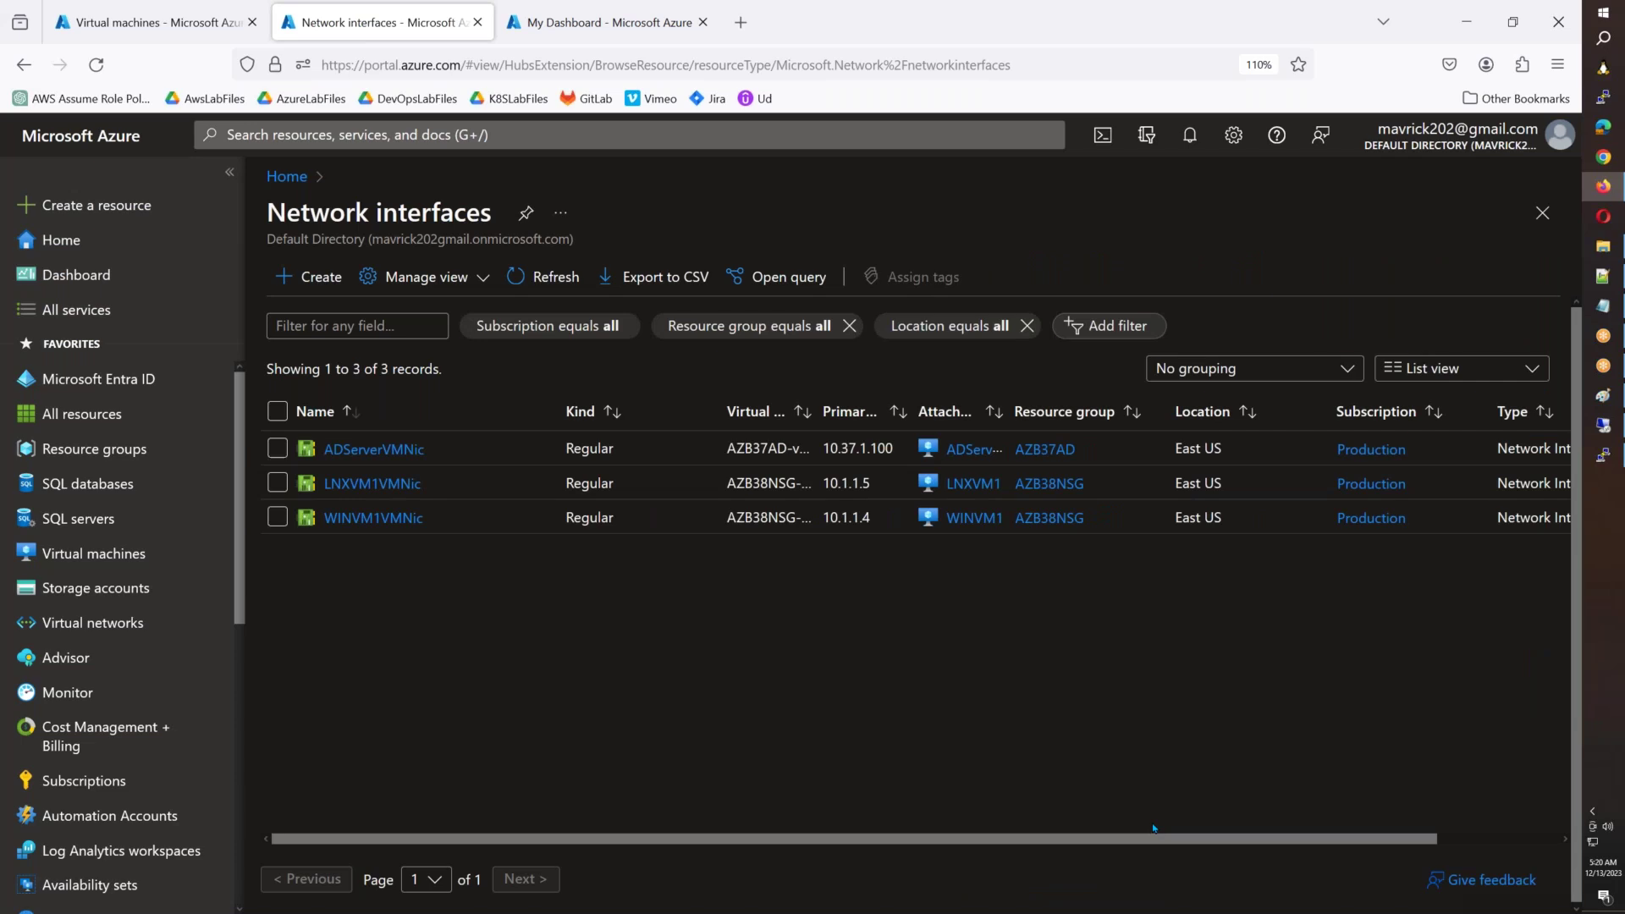
{"action": "left_click", "coordinate": [473, 278]}
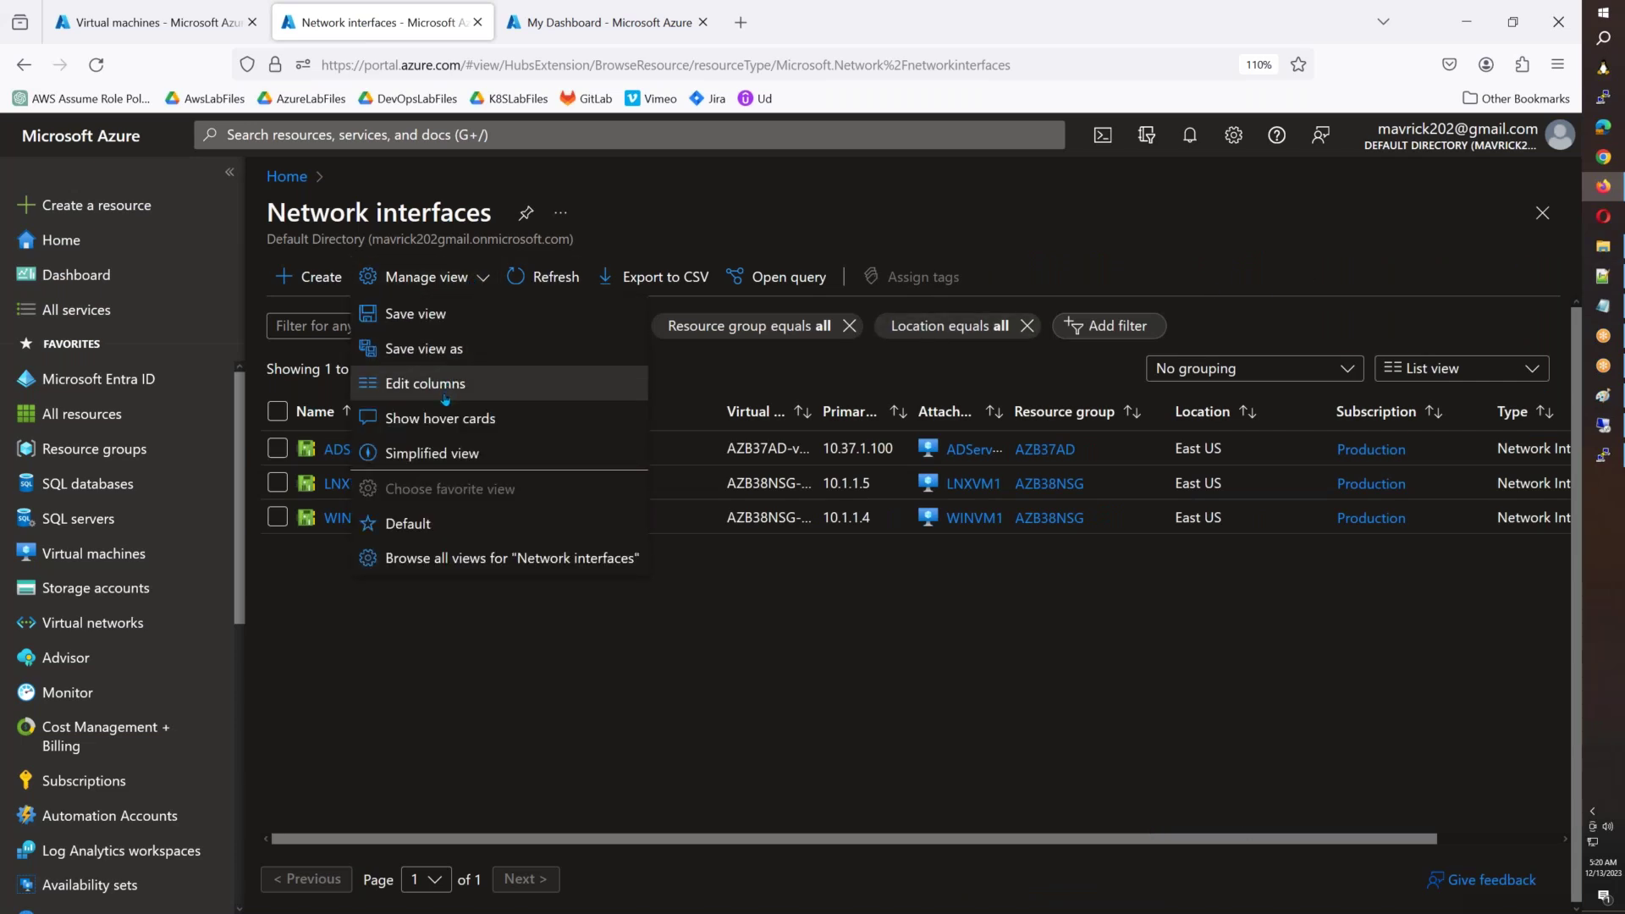
{"action": "left_click", "coordinate": [444, 385]}
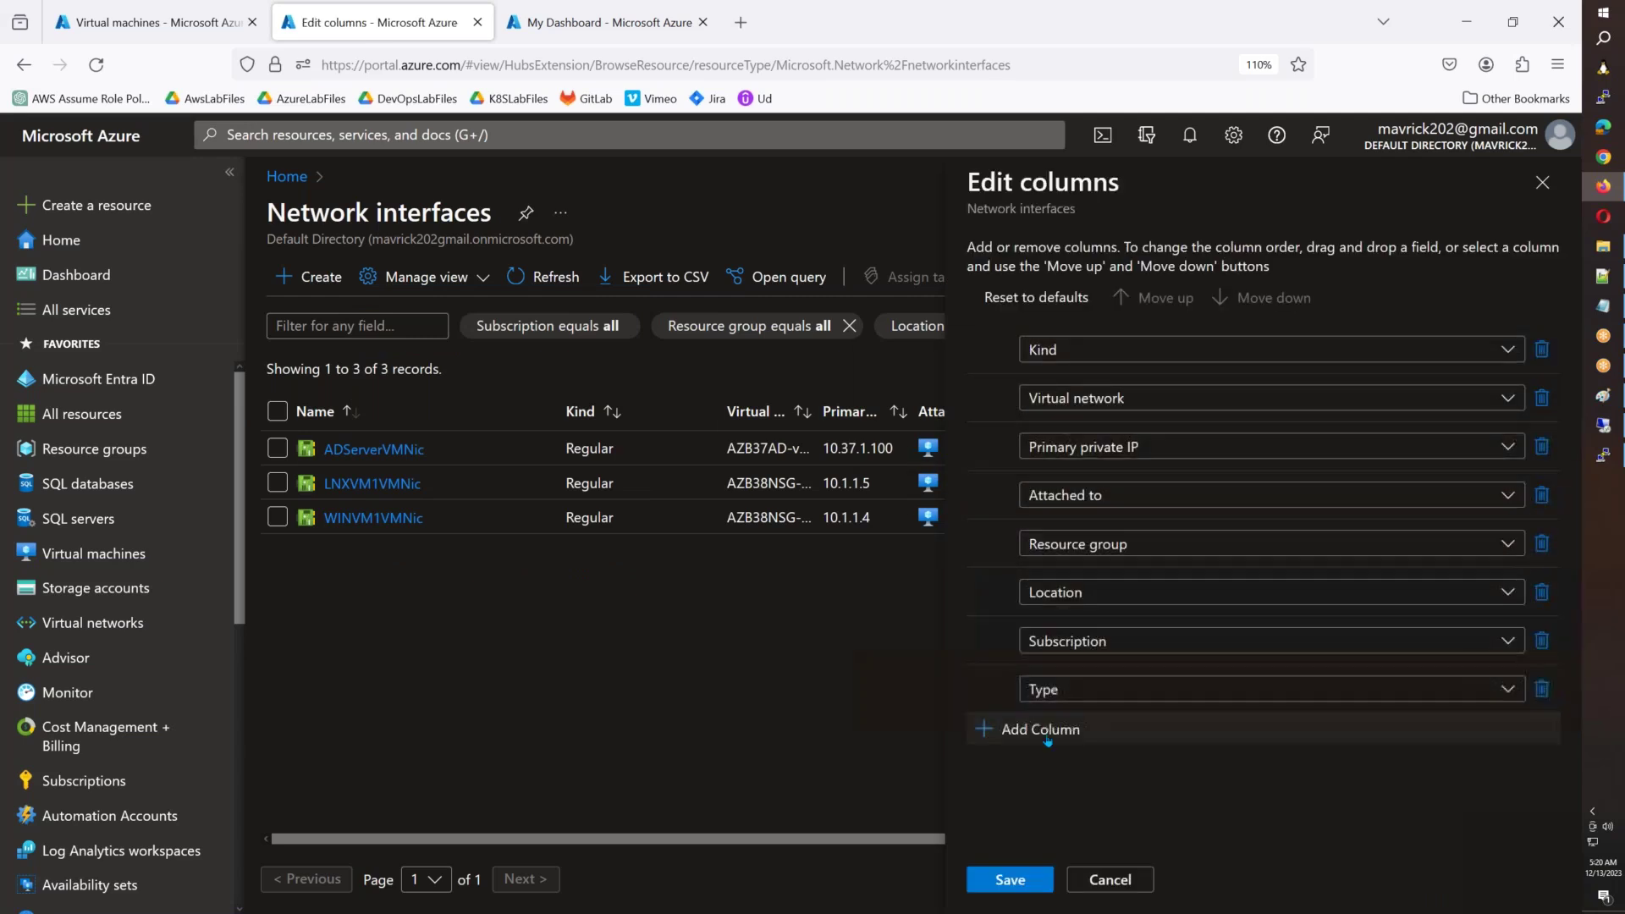
{"action": "left_click", "coordinate": [1452, 733]}
{"action": "left_click", "coordinate": [1489, 737]}
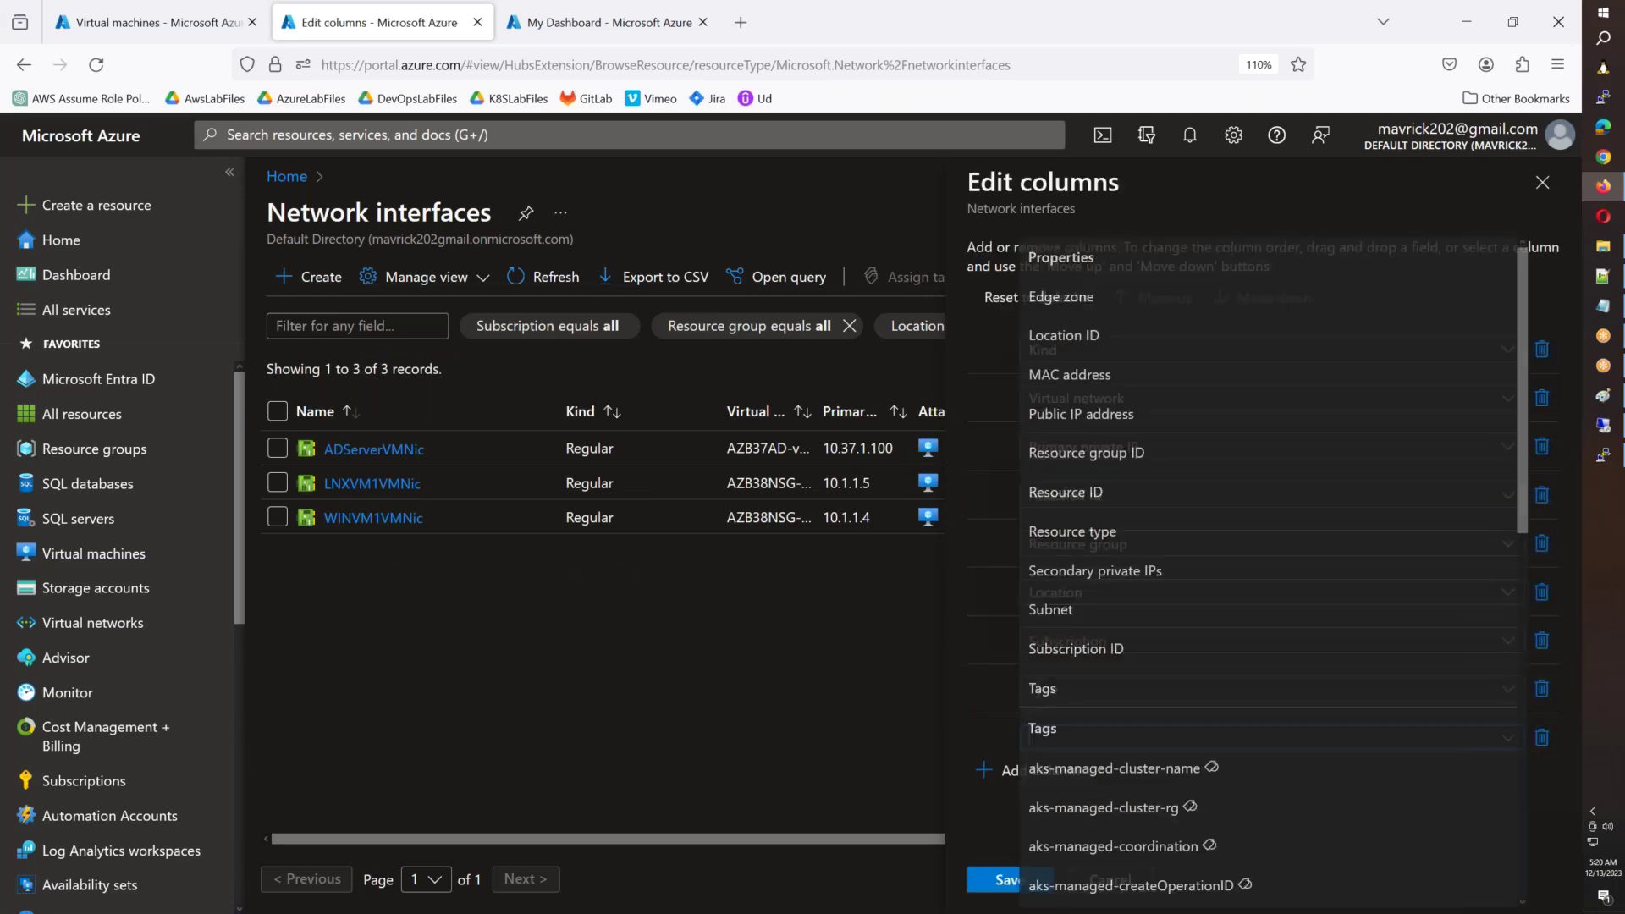
{"action": "scroll", "coordinate": [1222, 606], "scroll_direction": "down", "scroll_amount": 5}
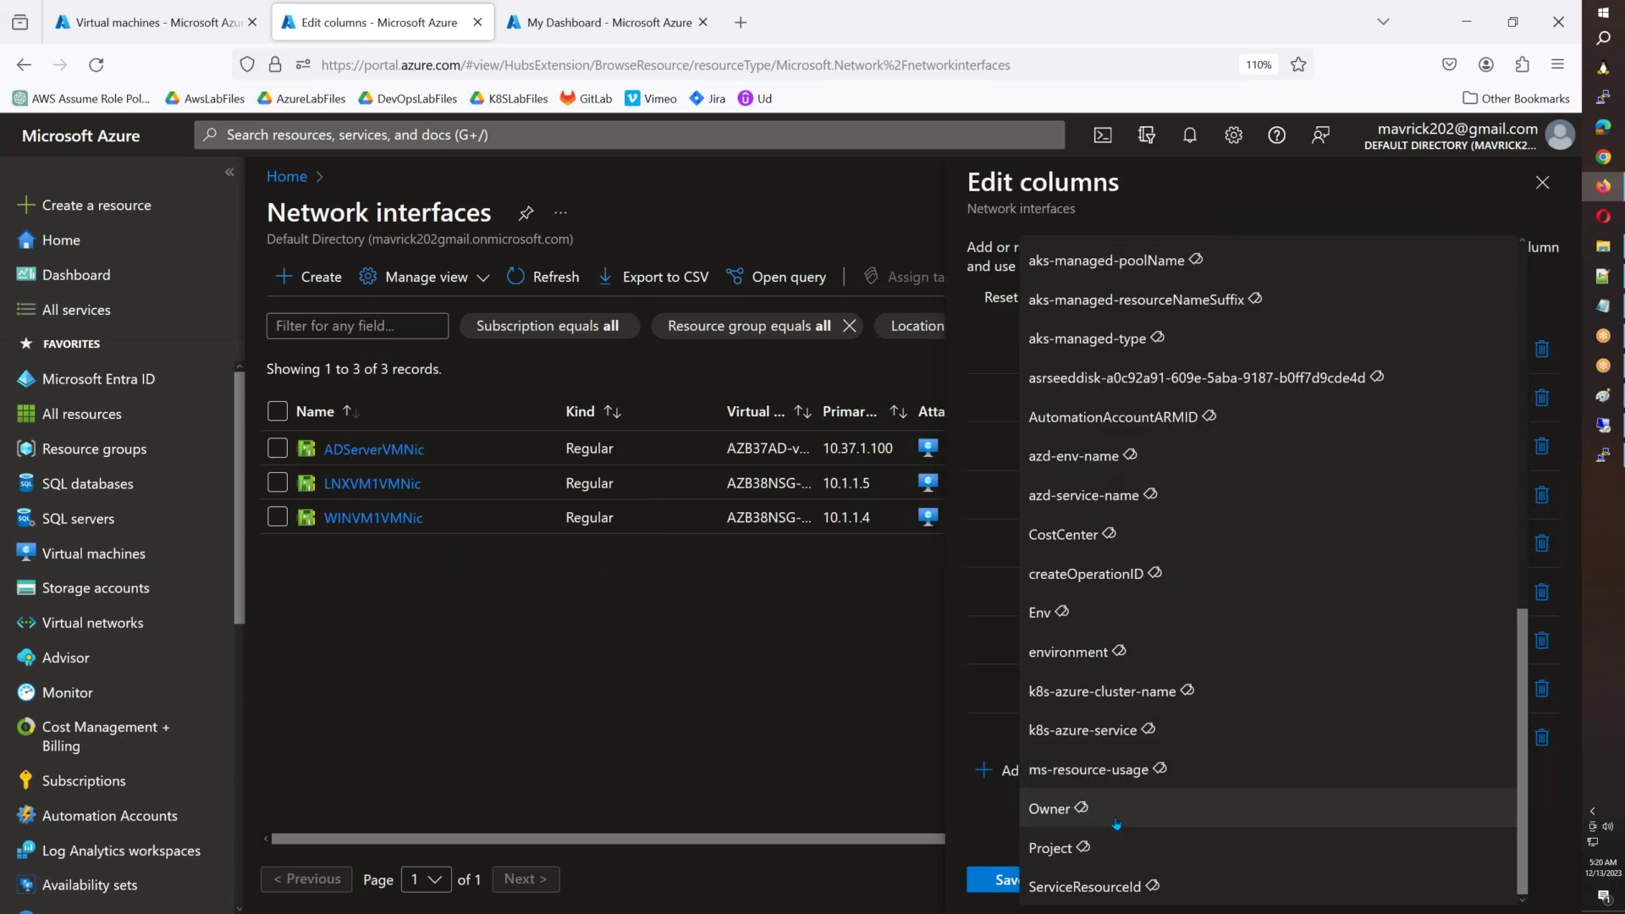
{"action": "scroll", "coordinate": [1134, 799], "scroll_direction": "up", "scroll_amount": 5}
{"action": "scroll", "coordinate": [1115, 825], "scroll_direction": "up", "scroll_amount": 4}
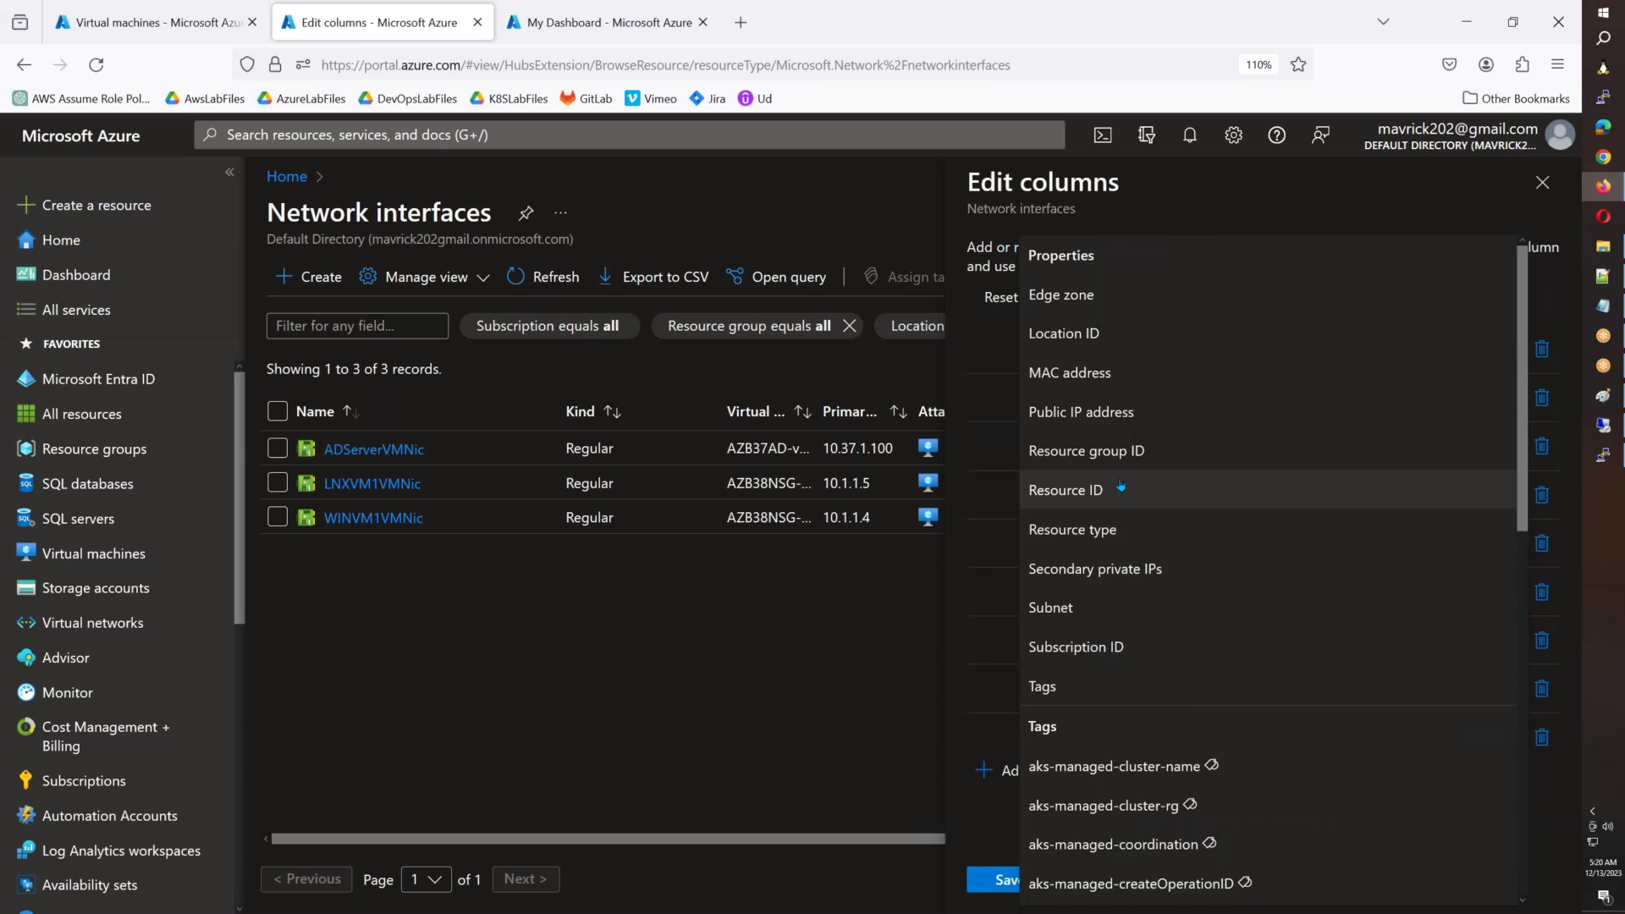
{"action": "left_click", "coordinate": [1542, 183]}
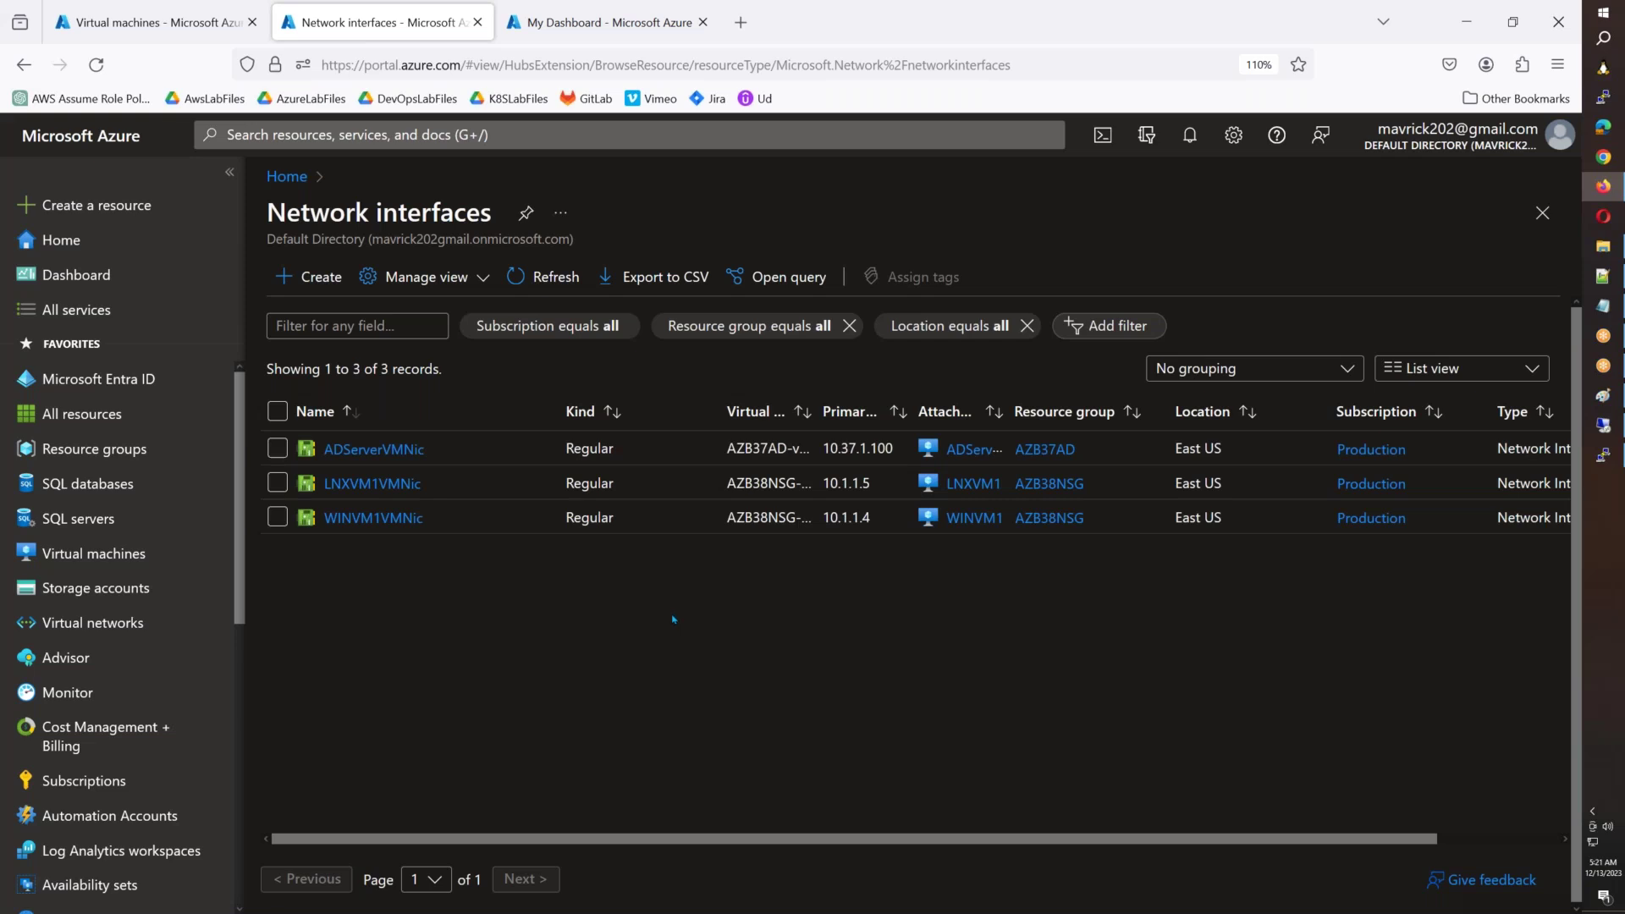
- Close the Remote Desktop Connection window and return to the Virtual machines tab for WINVM1
{"action": "left_click", "coordinate": [1603, 426]}
{"action": "left_click", "coordinate": [756, 633]}
{"action": "left_click", "coordinate": [152, 22]}
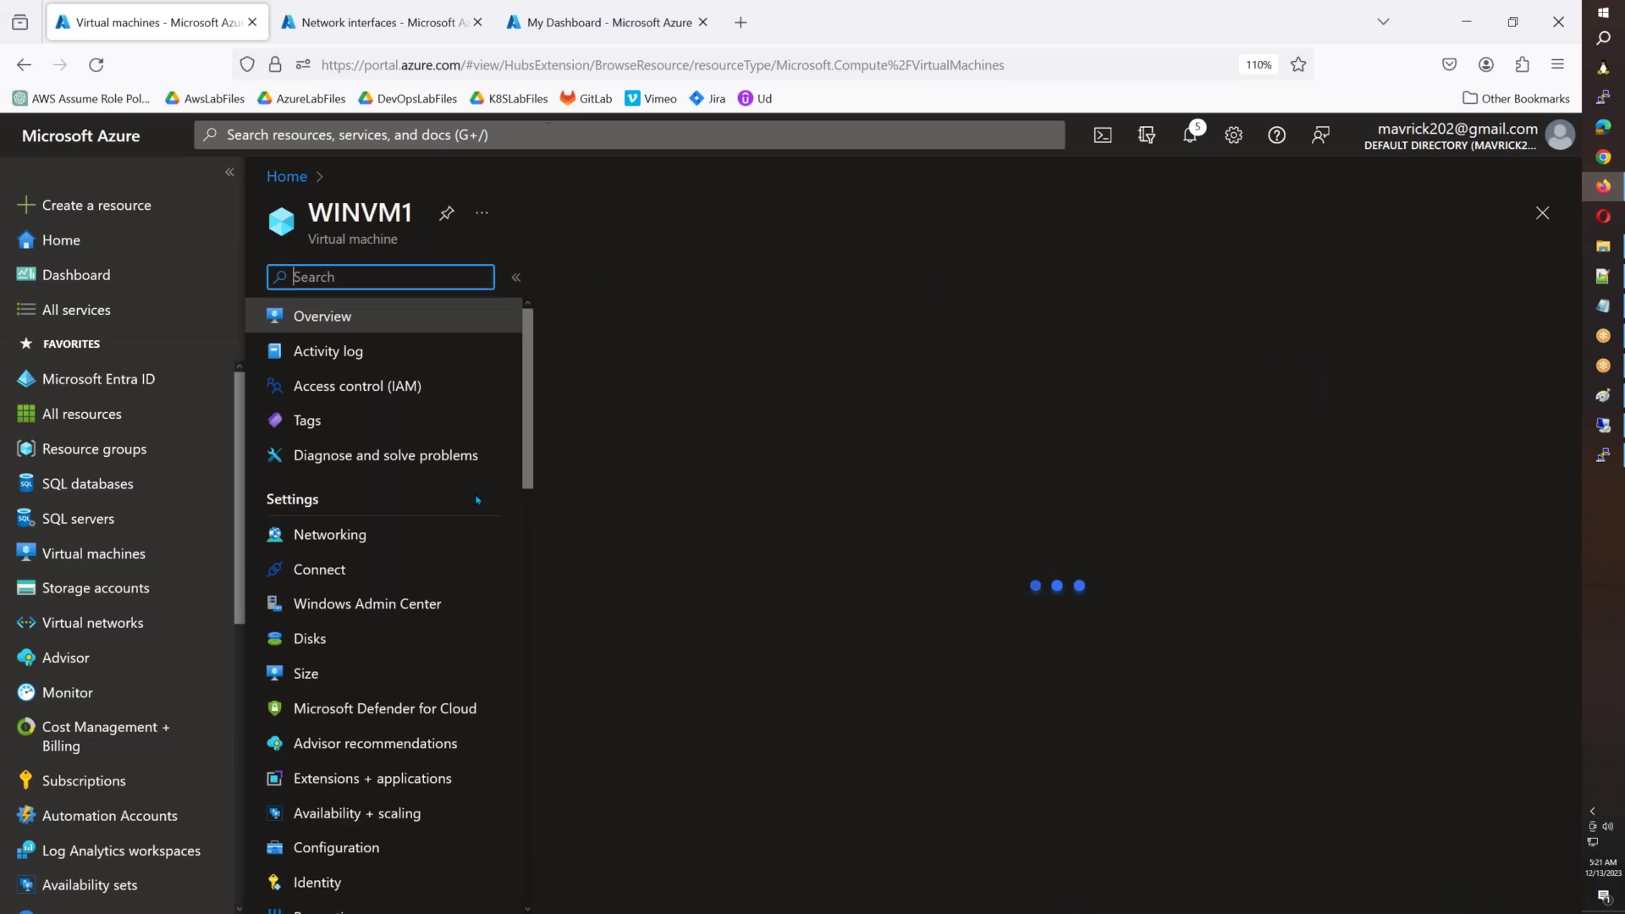
- Check WINVM1's Networking inbound and outbound port rules for NIC WINVM1VMNic
{"action": "left_click", "coordinate": [370, 547]}
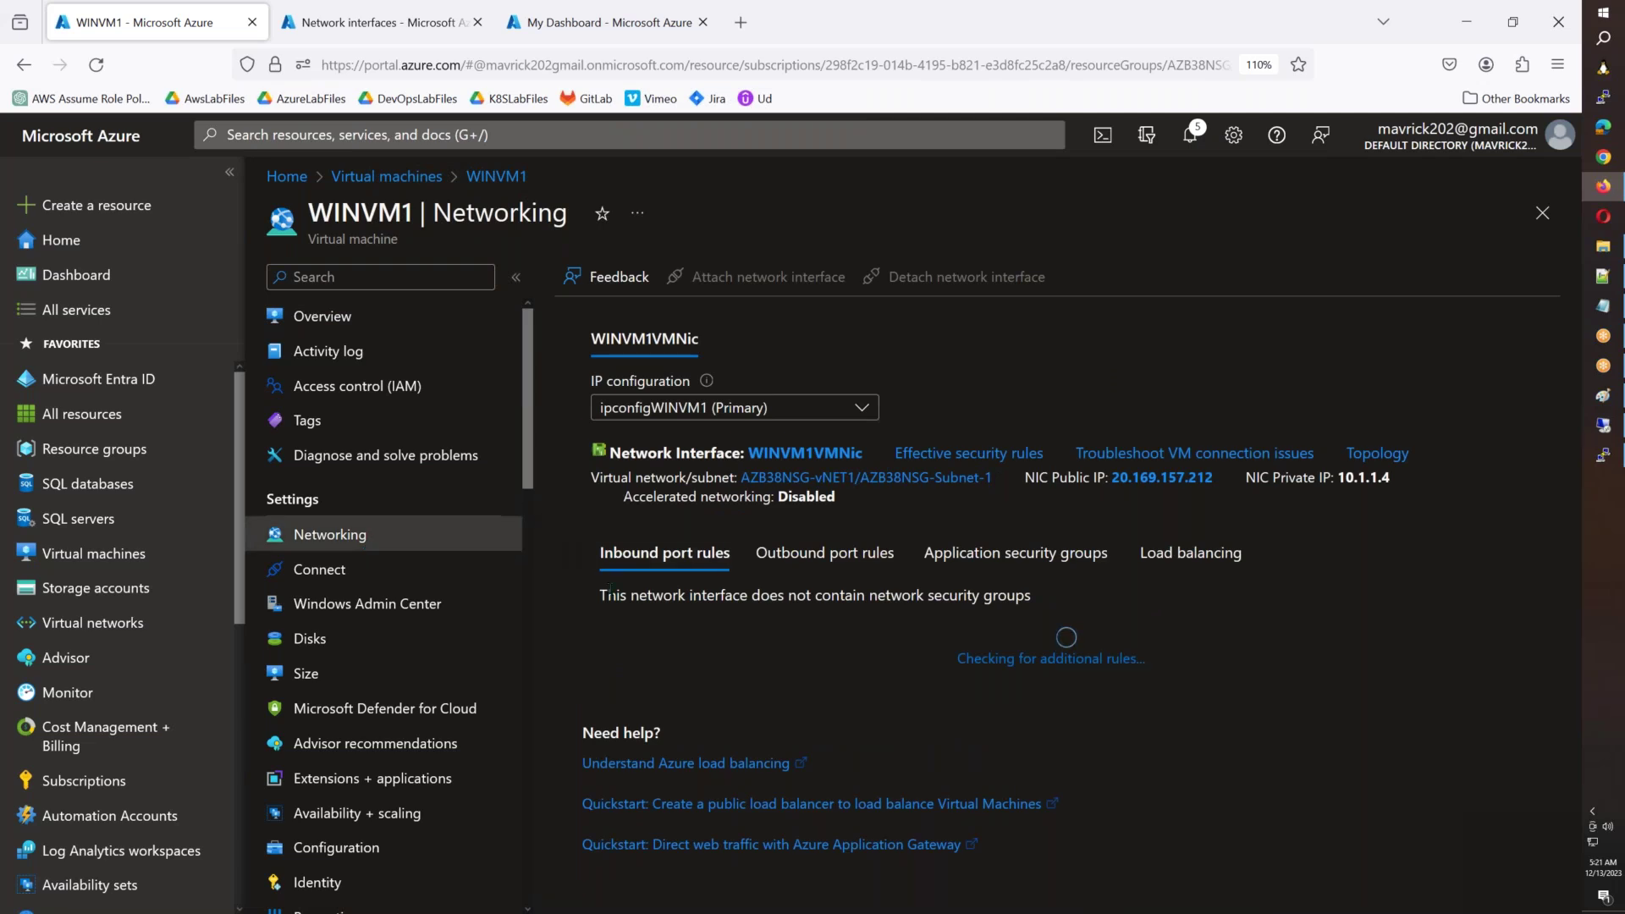
{"action": "left_click", "coordinate": [788, 560]}
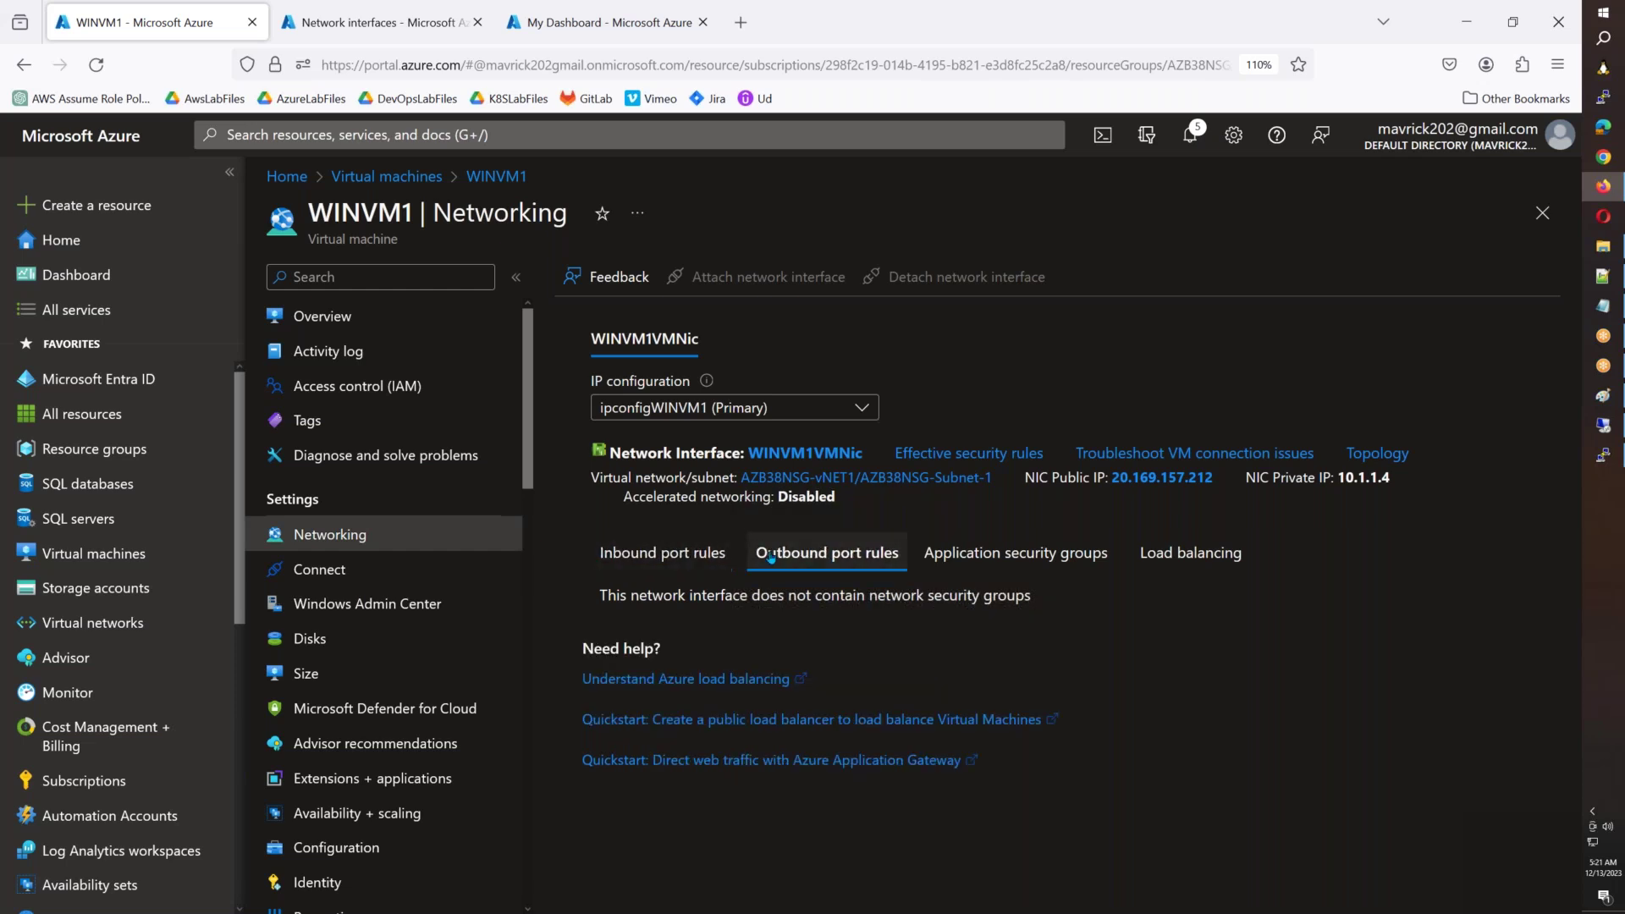
{"action": "left_click", "coordinate": [716, 558]}
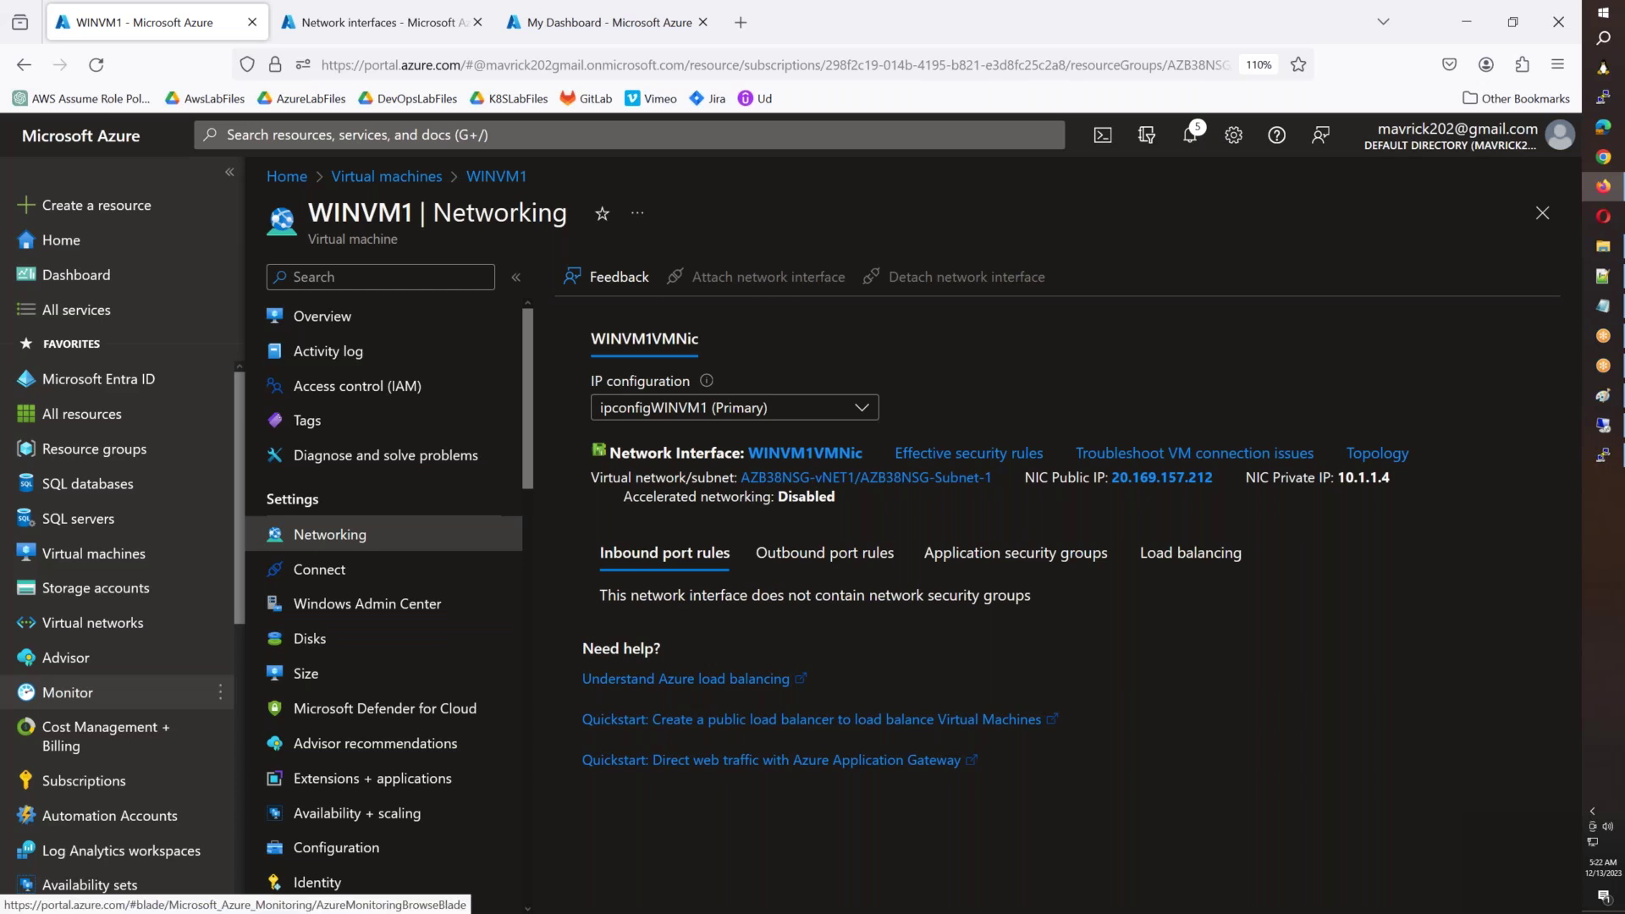
{"action": "scroll", "coordinate": [186, 728], "scroll_direction": "down", "scroll_amount": 7}
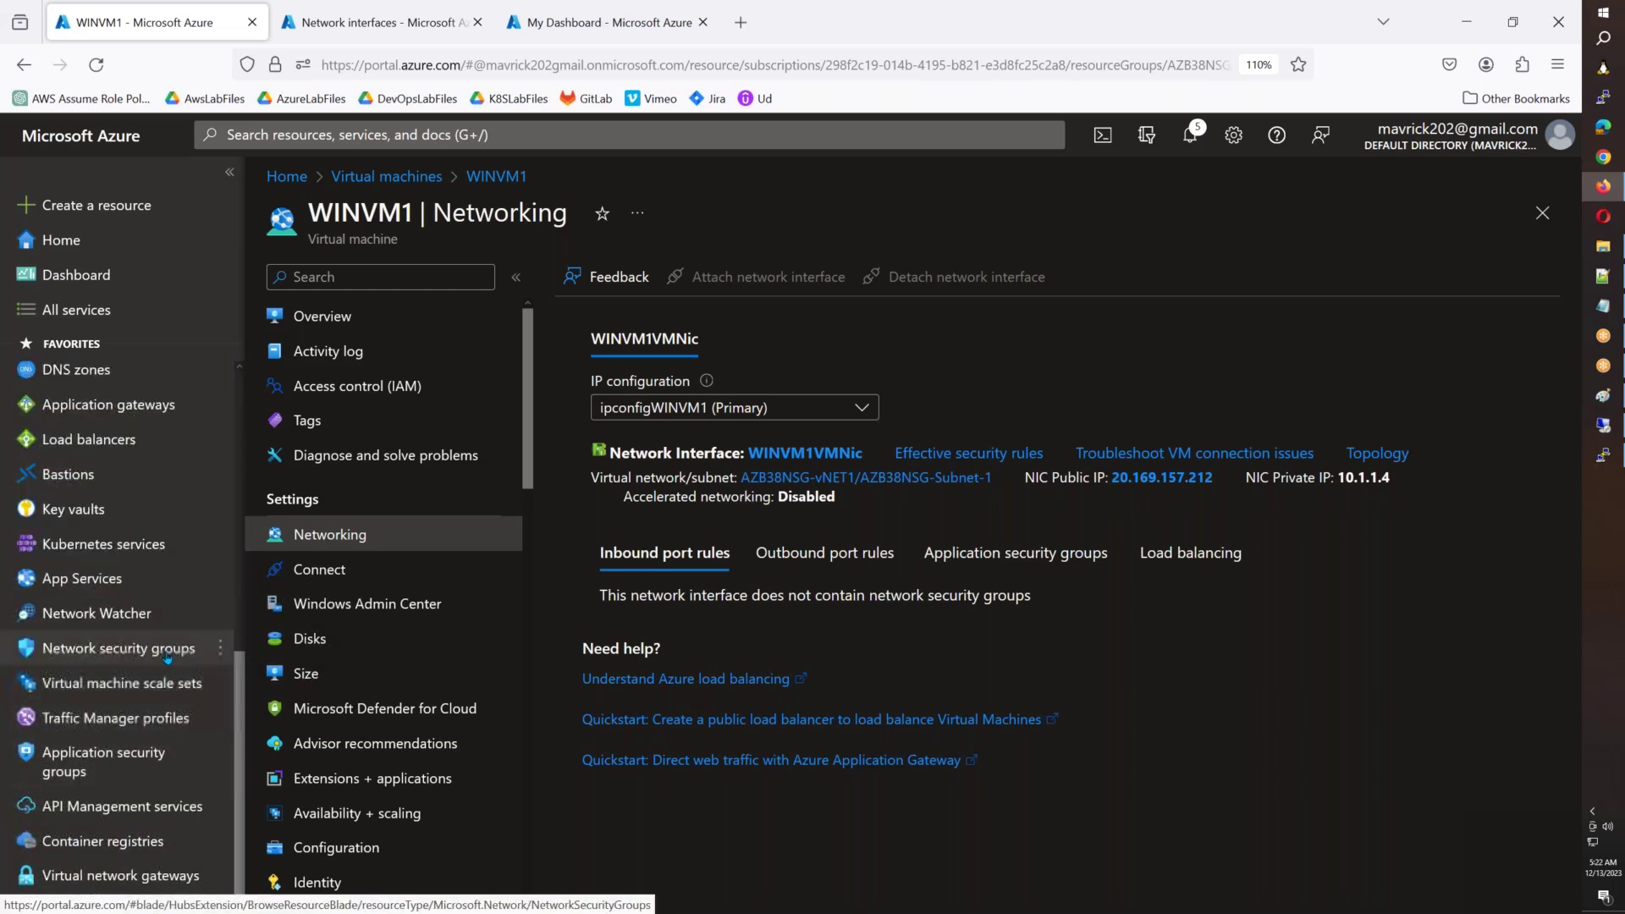
- Create network security group VM_NSG in resource group AZB38NSG through Review + create
{"action": "left_click", "coordinate": [119, 647]}
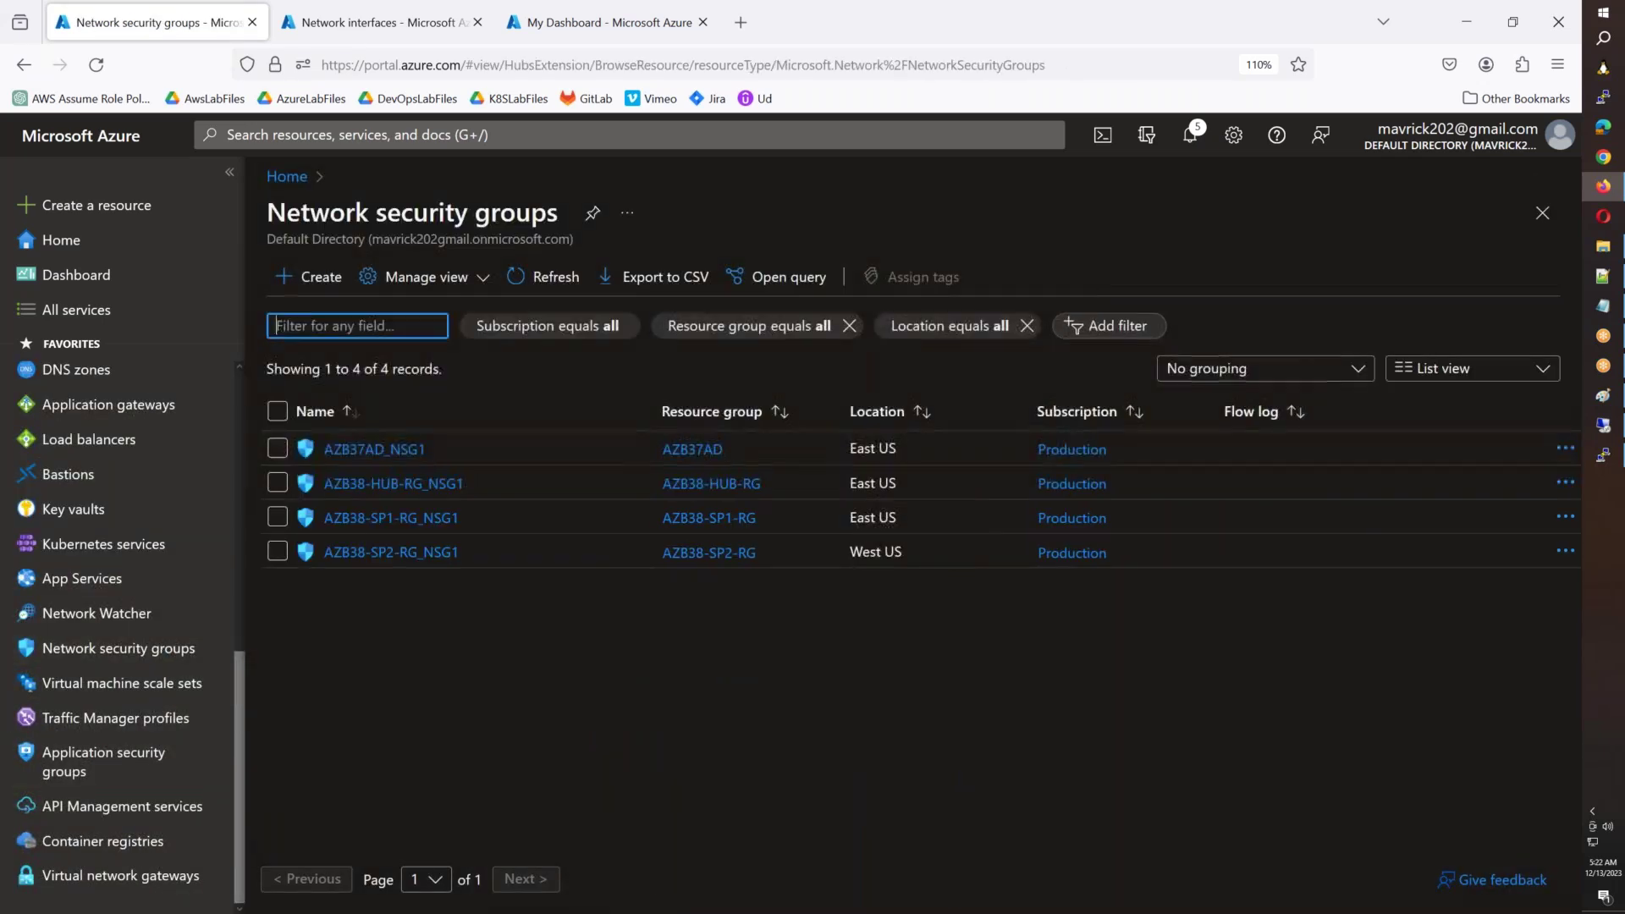
{"action": "left_click", "coordinate": [307, 269]}
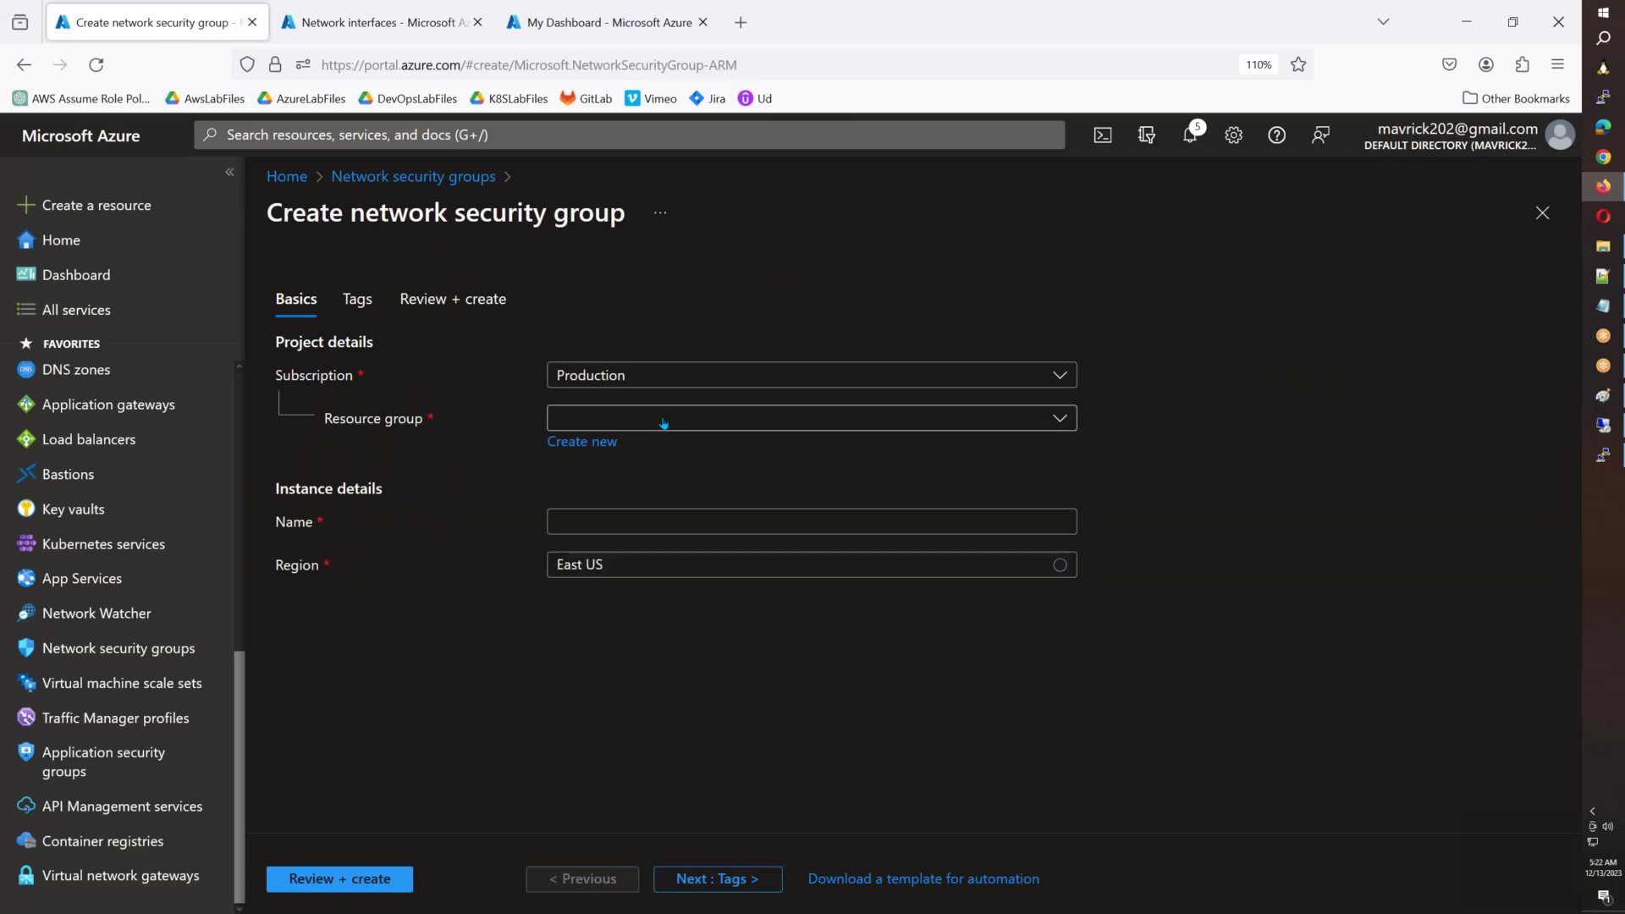
{"action": "left_click", "coordinate": [658, 420]}
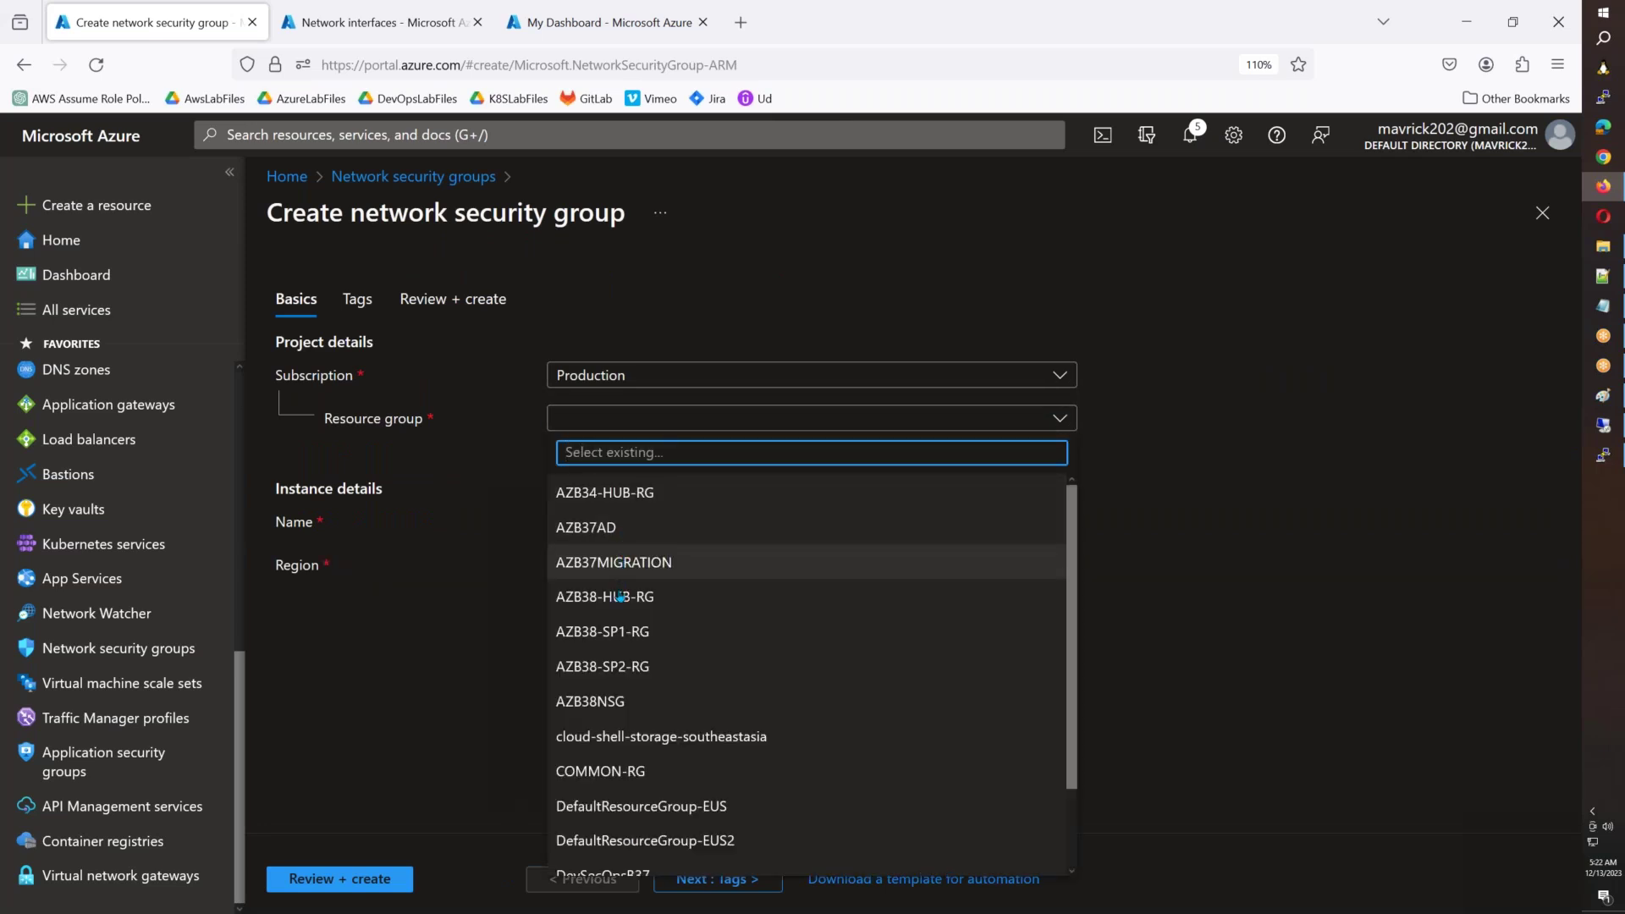
{"action": "left_click", "coordinate": [603, 704]}
{"action": "left_click", "coordinate": [609, 521]}
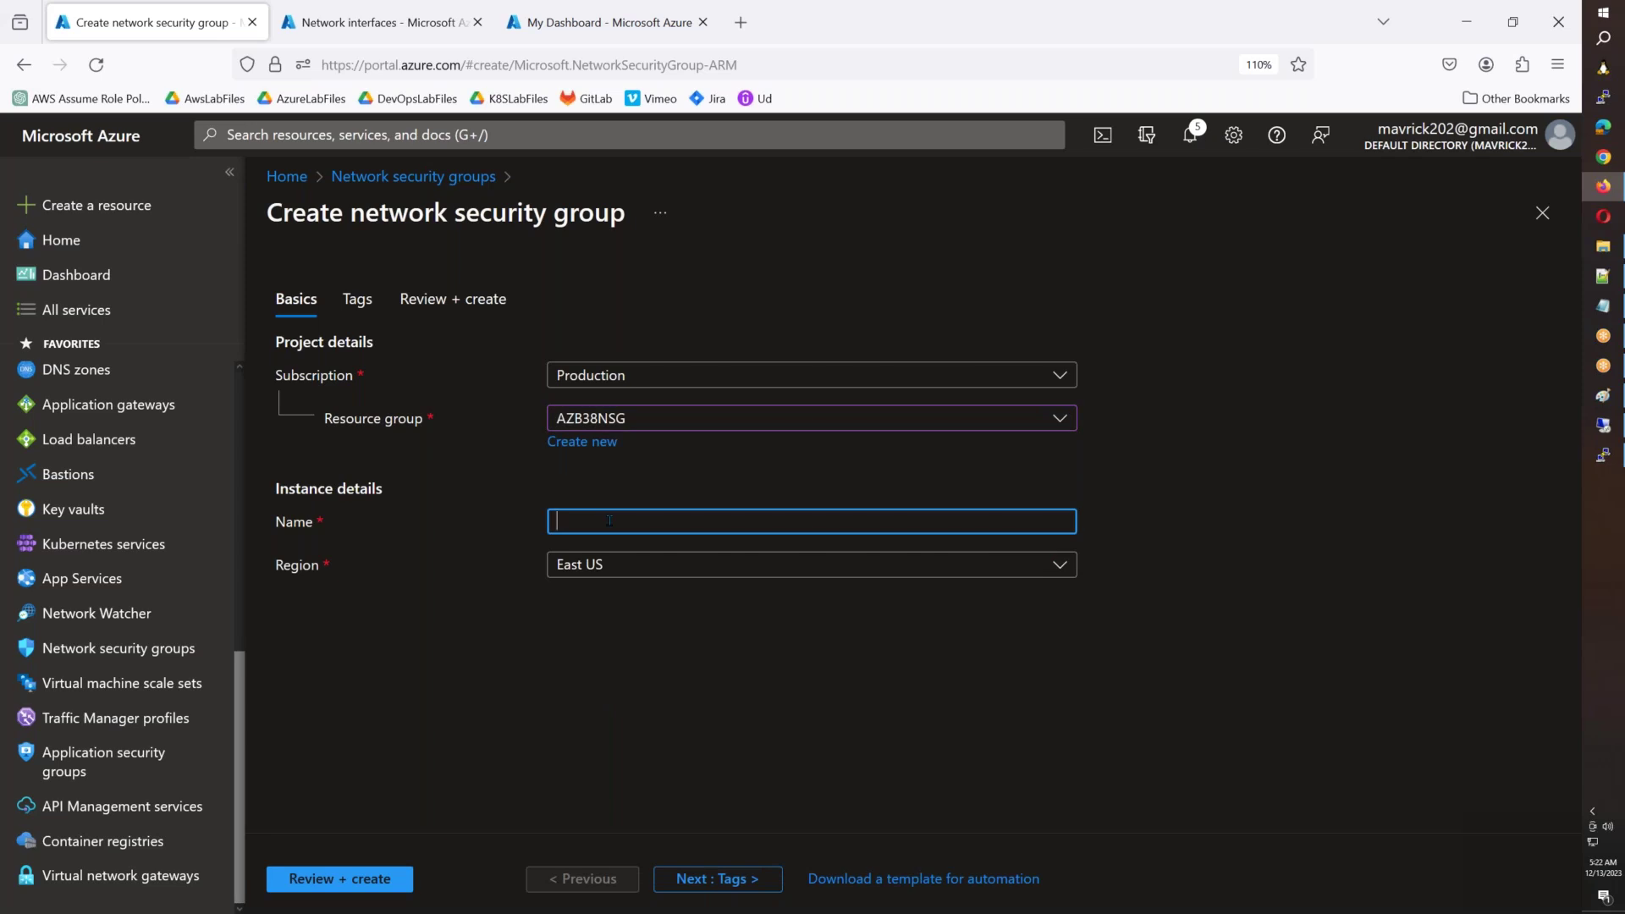
{"action": "type", "text": "VM_NSG"}
{"action": "left_click", "coordinate": [391, 875]}
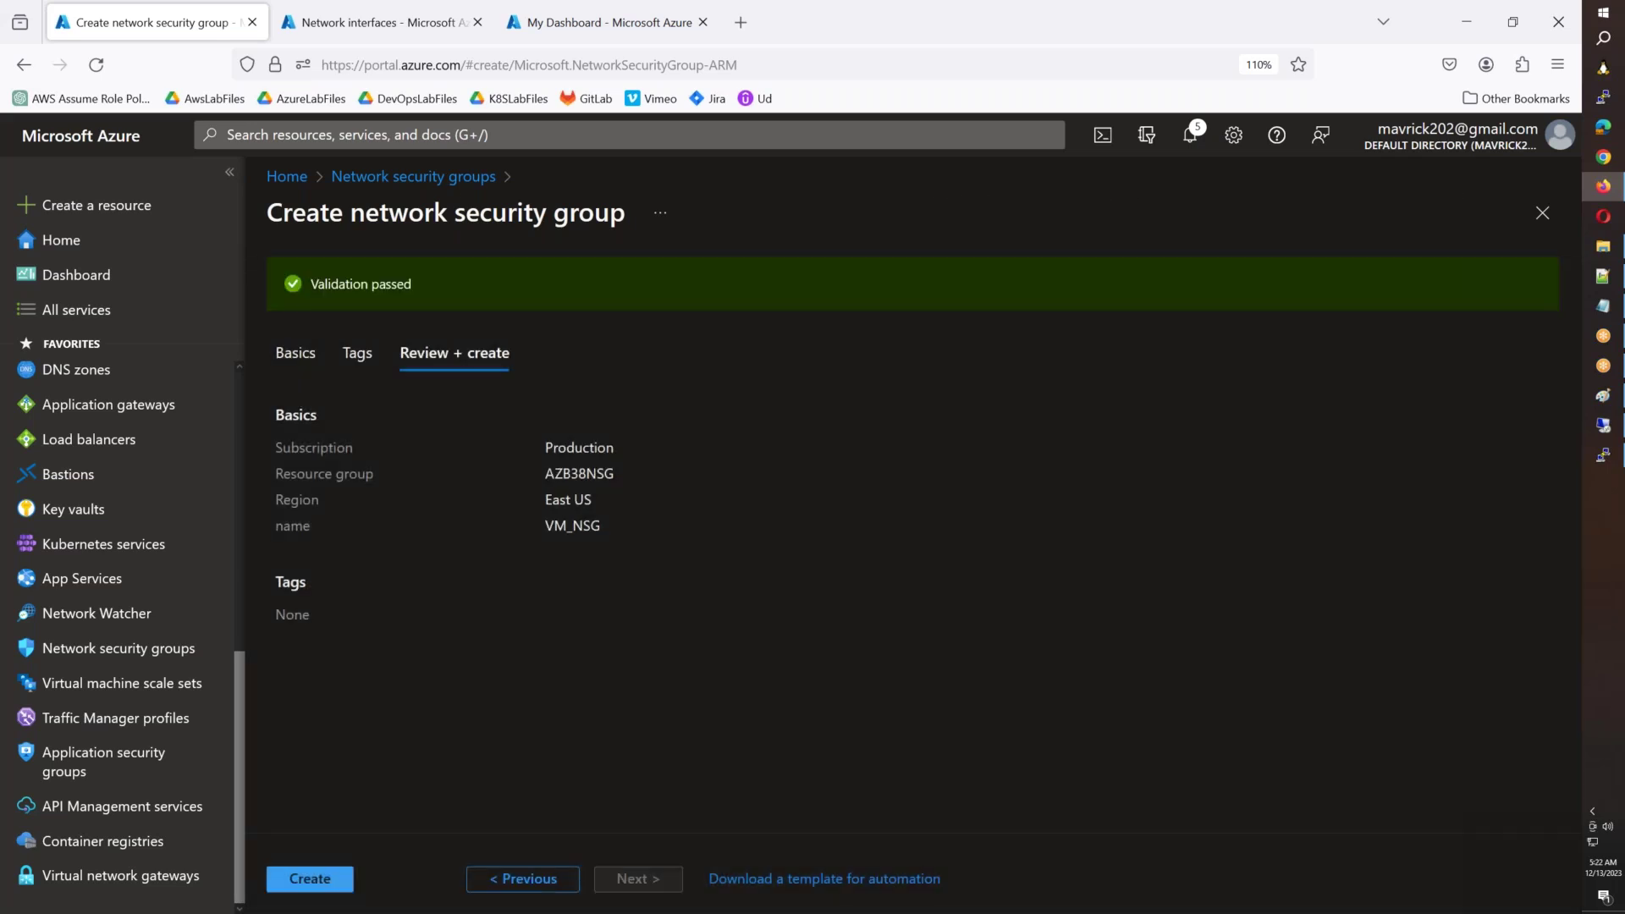
{"action": "left_click", "coordinate": [310, 879]}
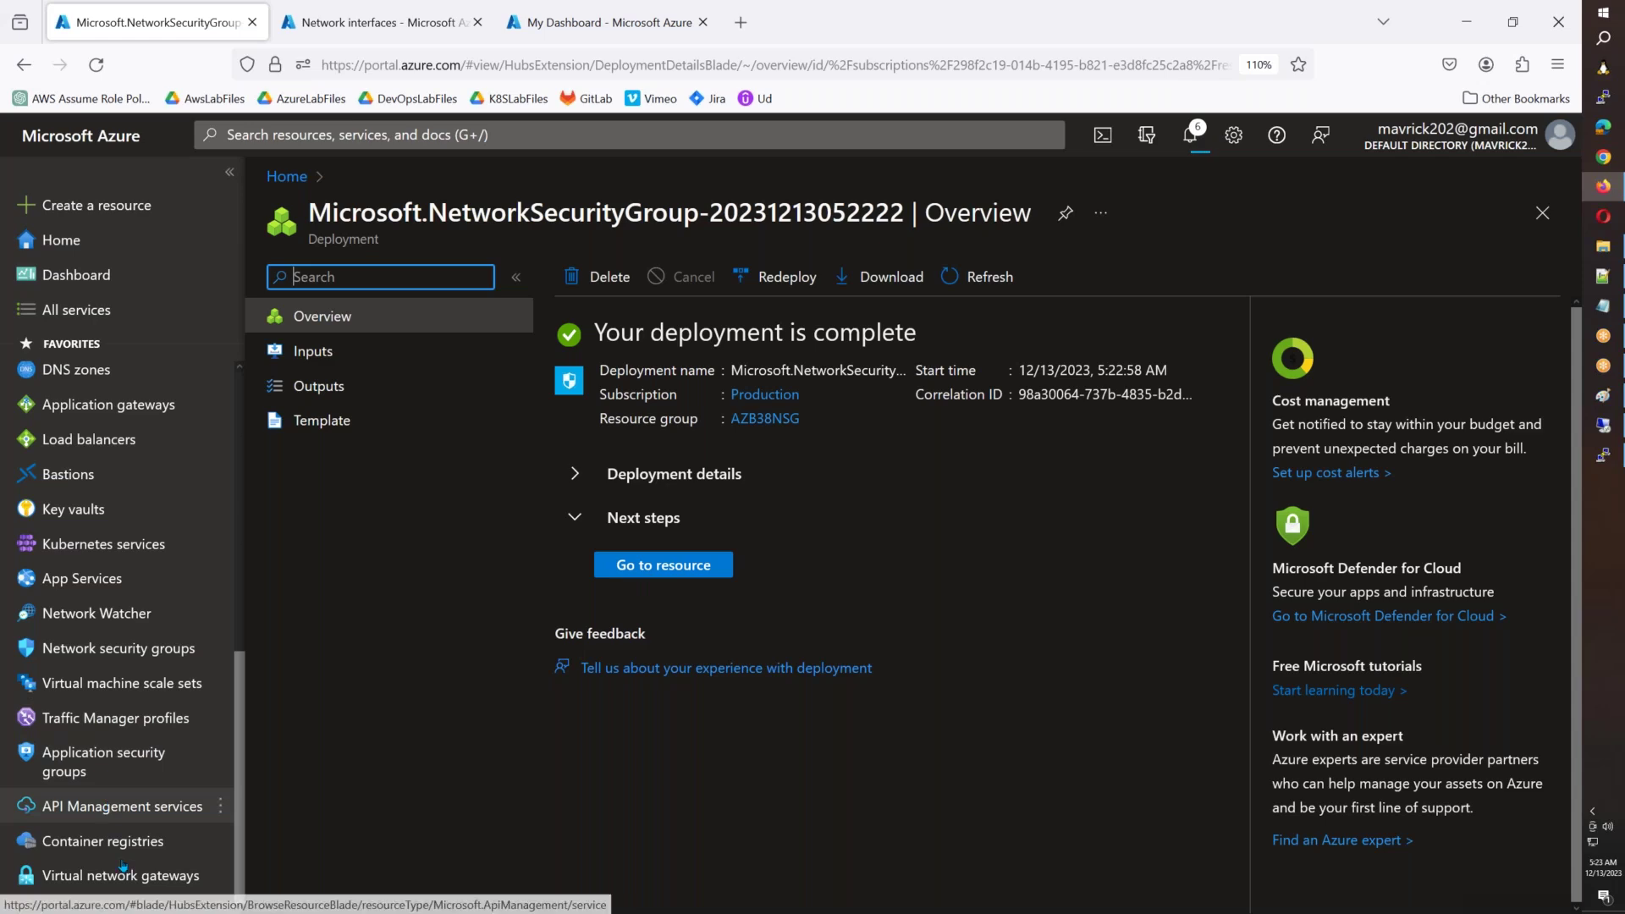
- Open VM_NSG from the Network security groups list
{"action": "left_click", "coordinate": [151, 656]}
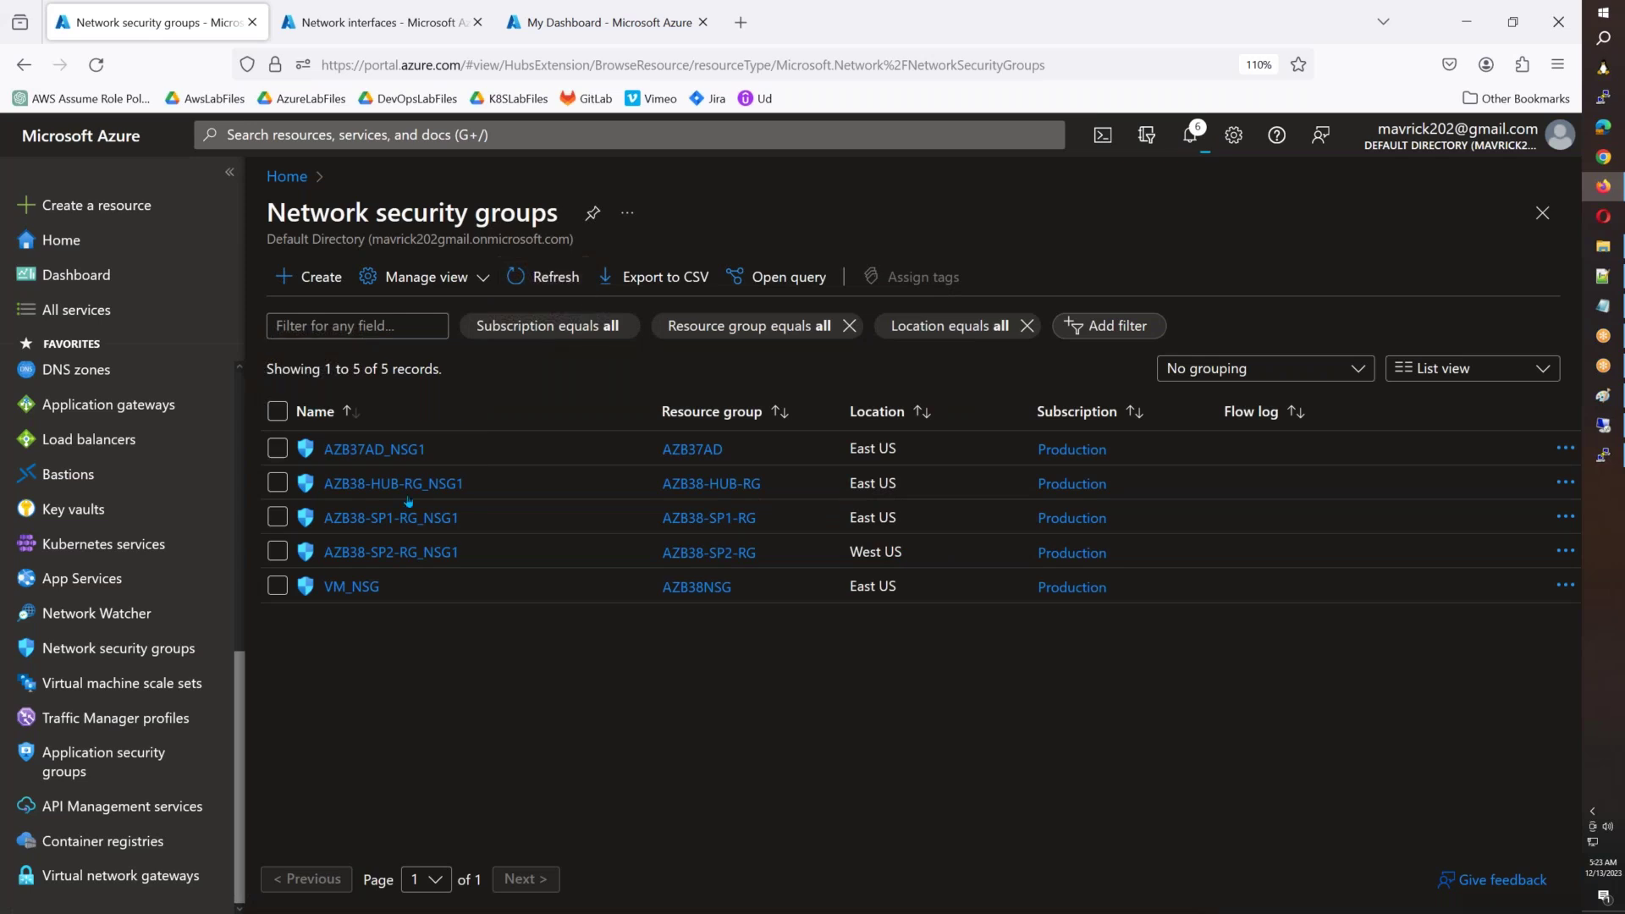
{"action": "left_click", "coordinate": [356, 587]}
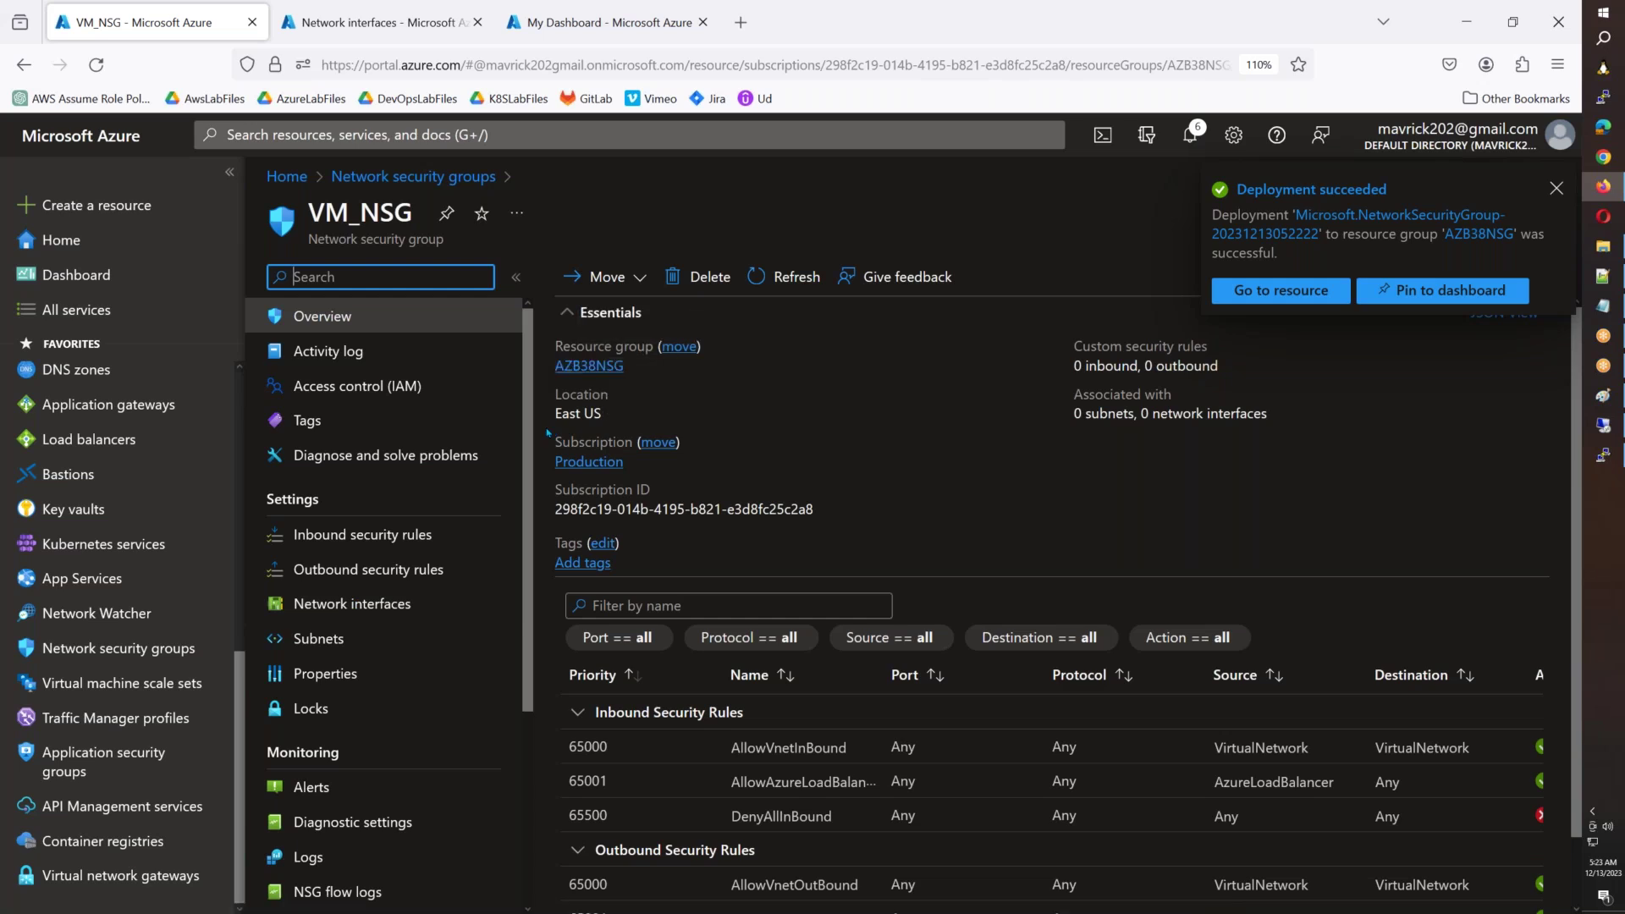
- Check VM_NSG's network interface and subnet associations
{"action": "left_click", "coordinate": [392, 616]}
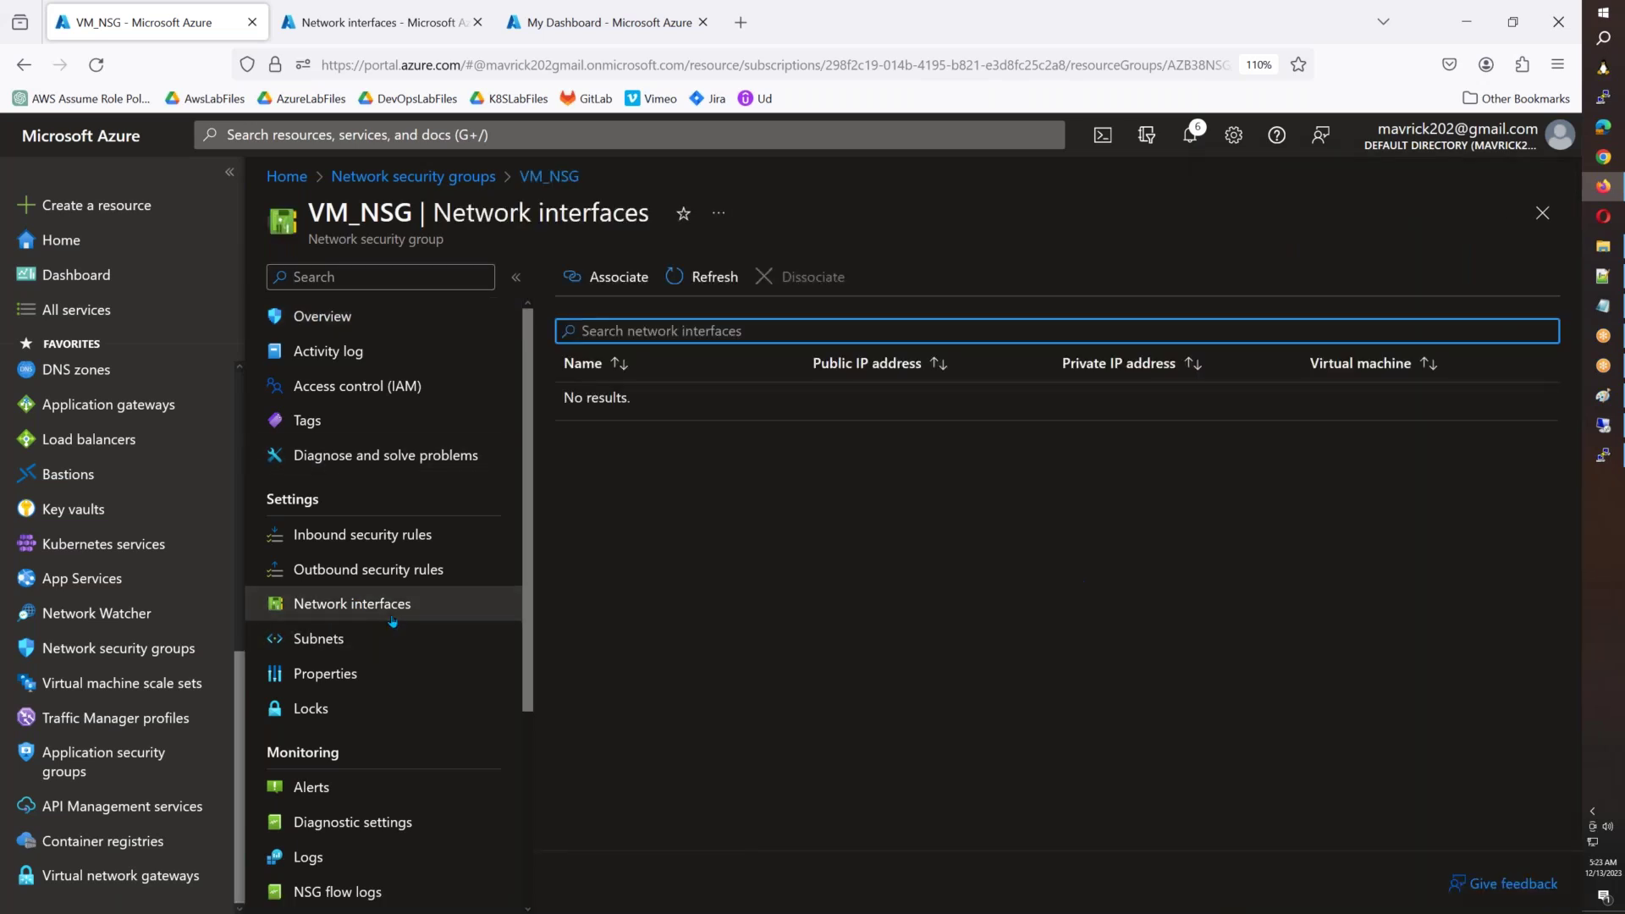
{"action": "left_click", "coordinate": [358, 640]}
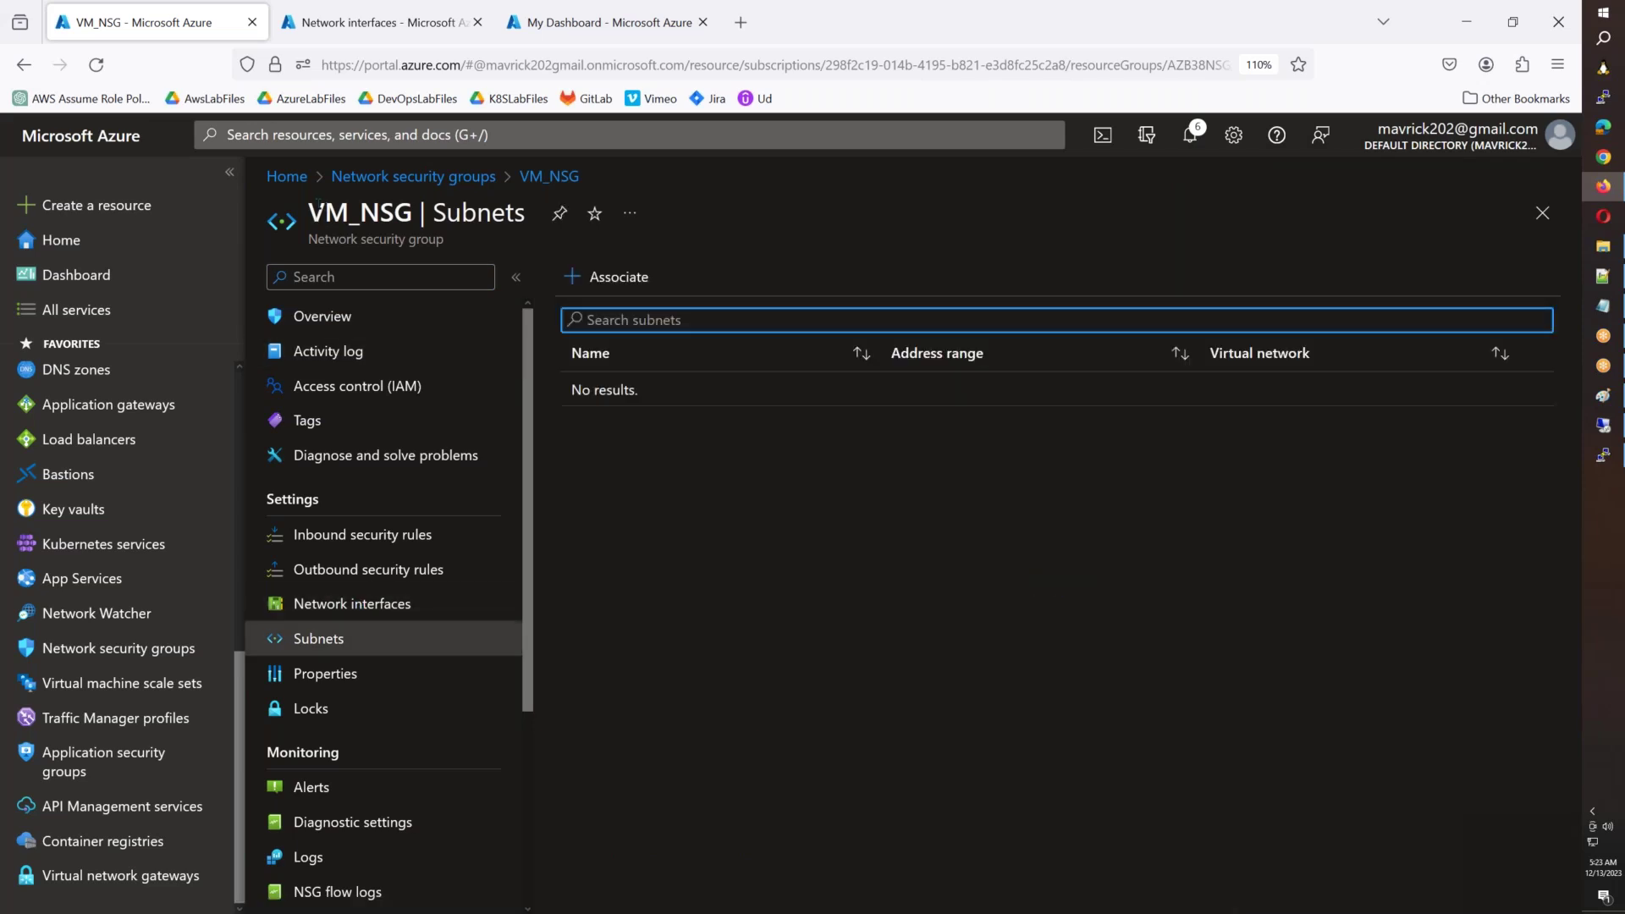
{"action": "left_click_drag", "start_coordinate": [326, 213], "coordinate": [412, 214]}
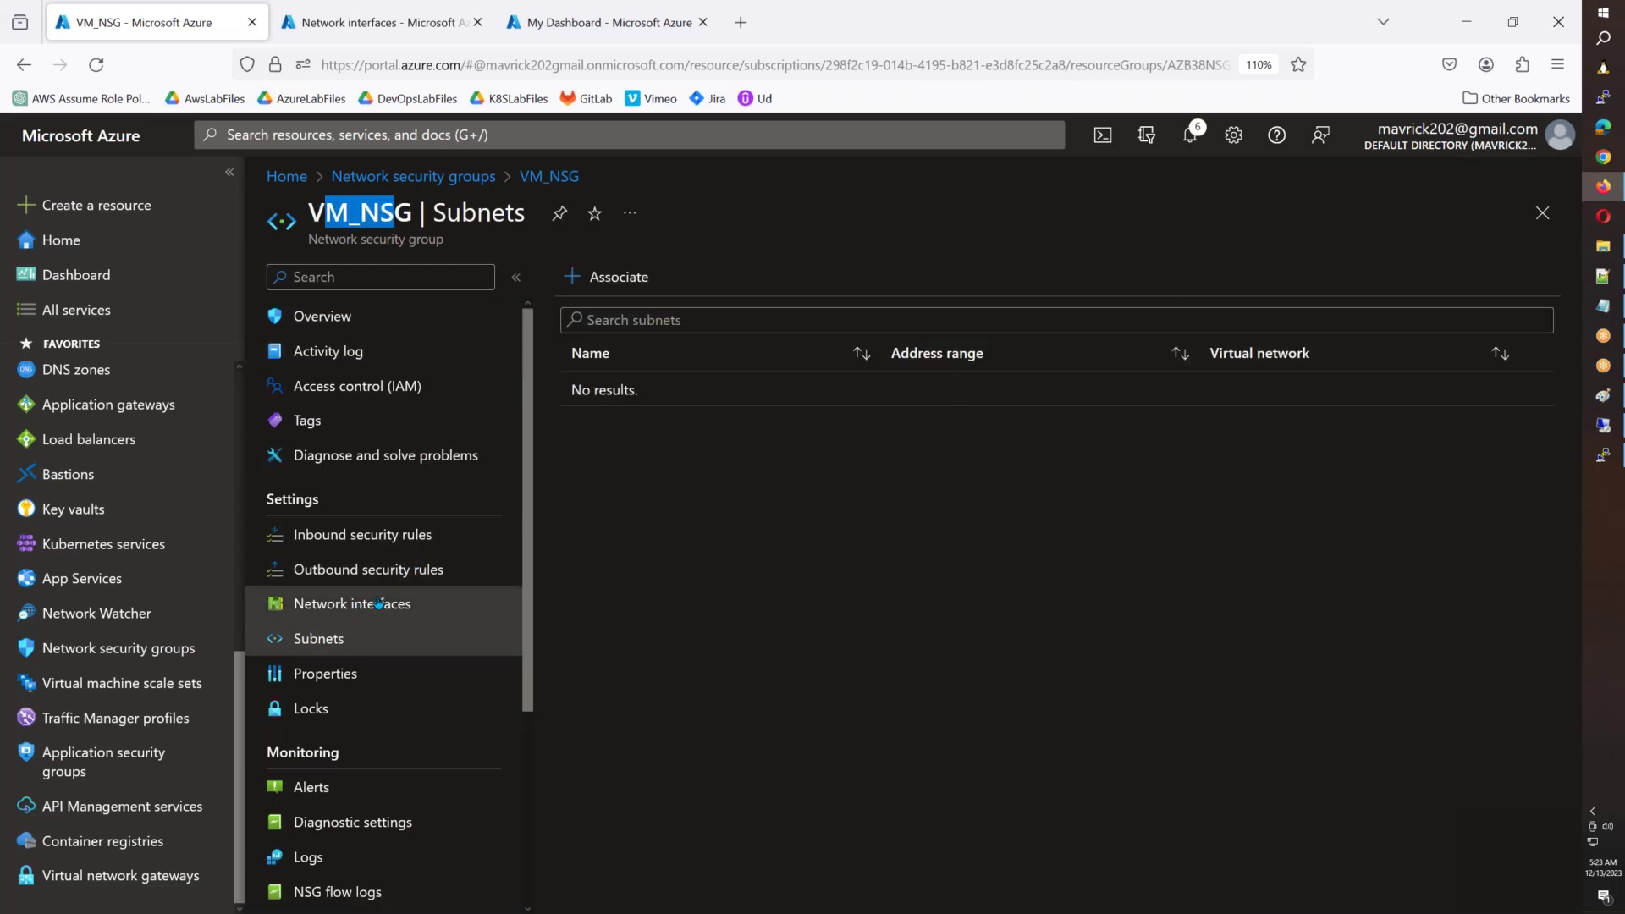
{"action": "left_click", "coordinate": [378, 604]}
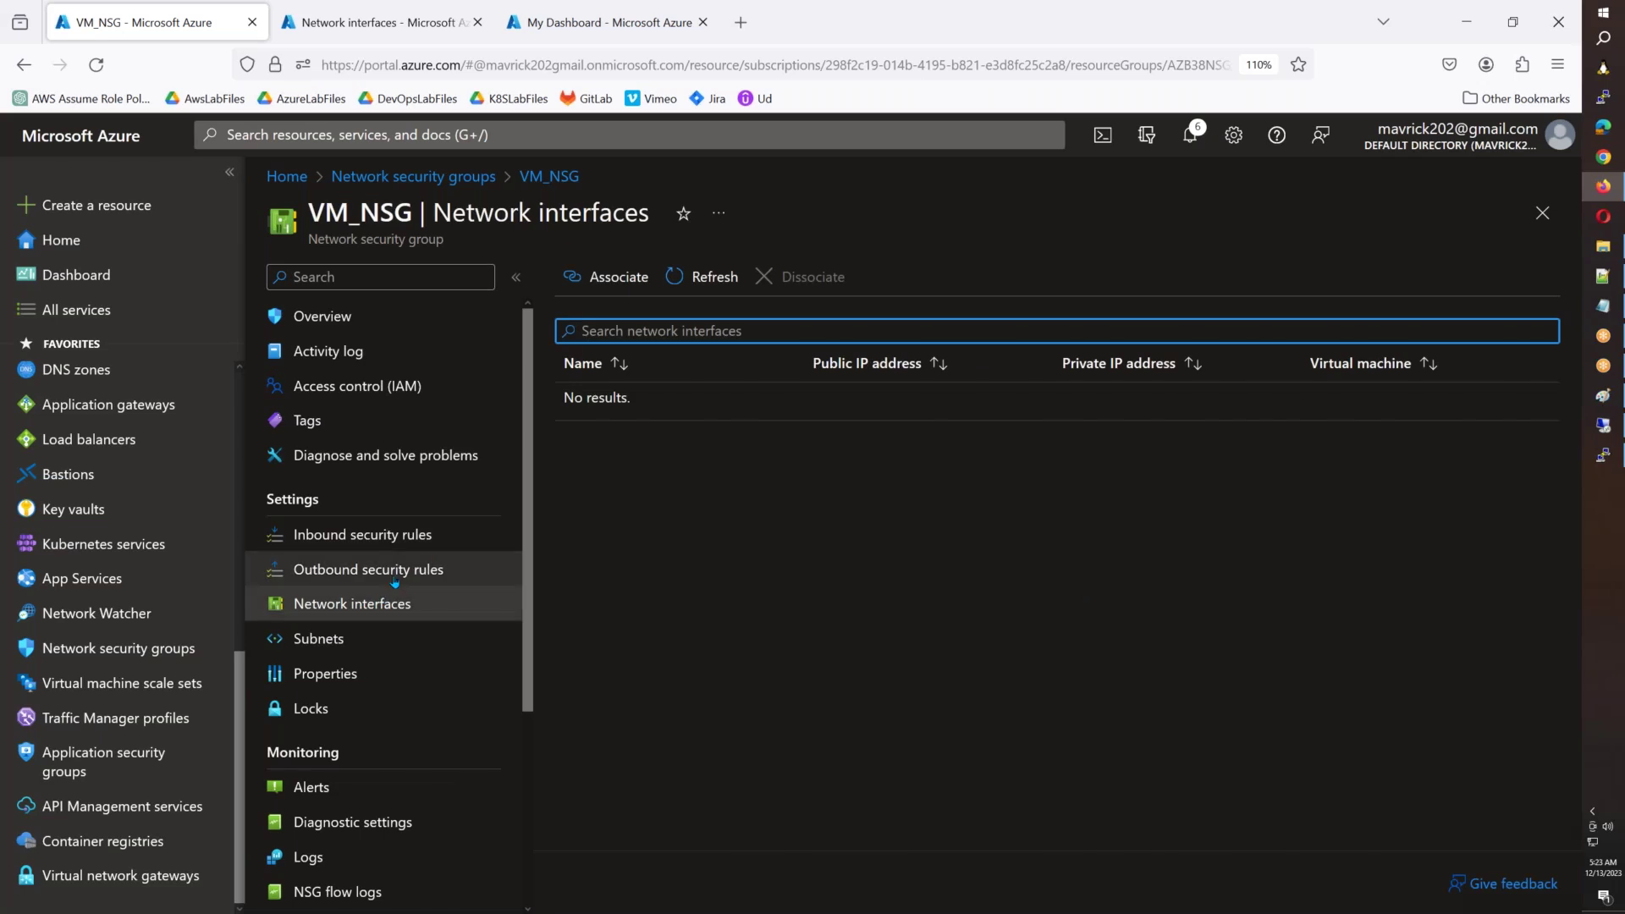
- View VM_NSG's outbound rules, noting priorities 65000 and 65500, then hide the default rules
{"action": "left_click", "coordinate": [394, 580]}
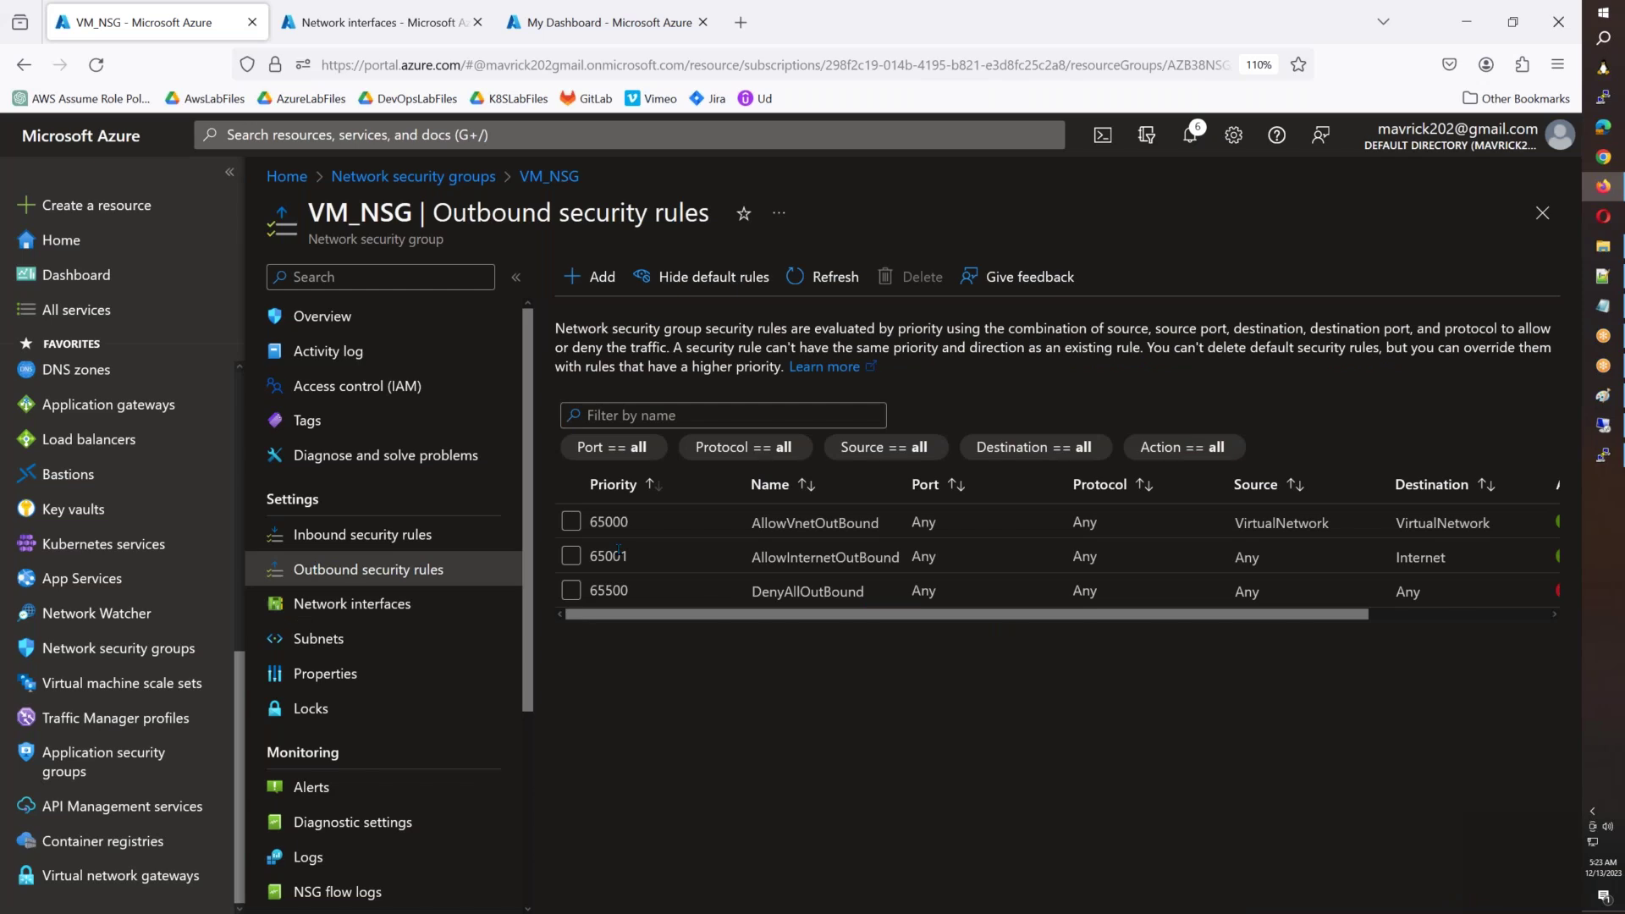
{"action": "left_click_drag", "start_coordinate": [628, 584], "coordinate": [598, 579]}
{"action": "left_click_drag", "start_coordinate": [630, 520], "coordinate": [590, 590]}
{"action": "left_click", "coordinate": [720, 279]}
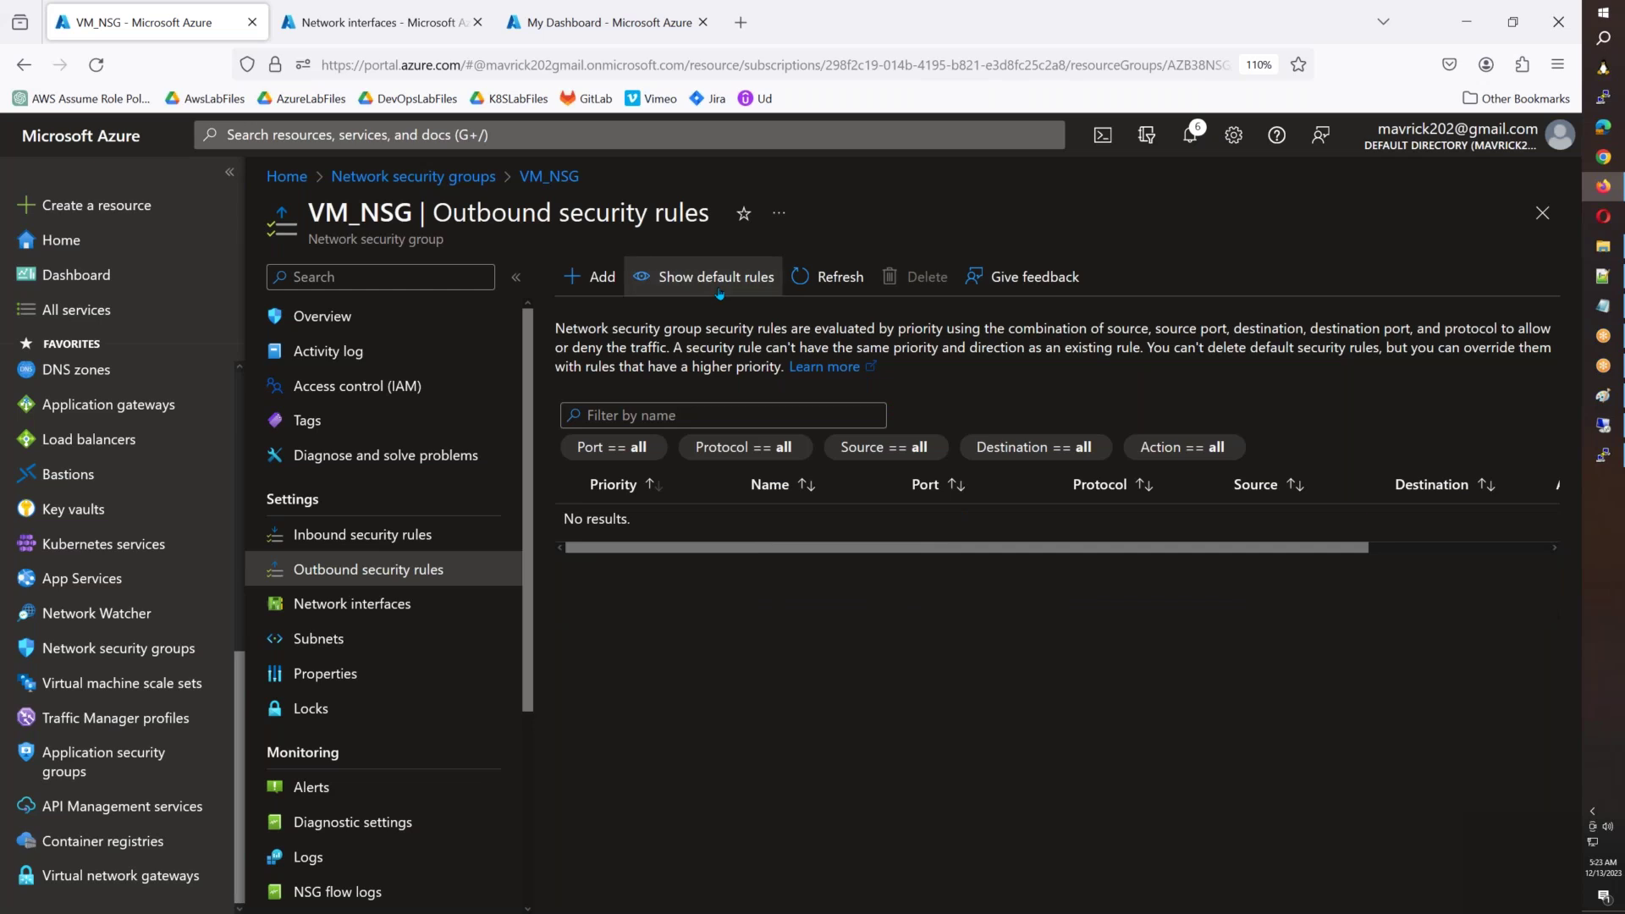
- Show default outbound rules, inspect their VirtualNetwork source/destination, then check inbound rule priority 65000
{"action": "left_click", "coordinate": [719, 292]}
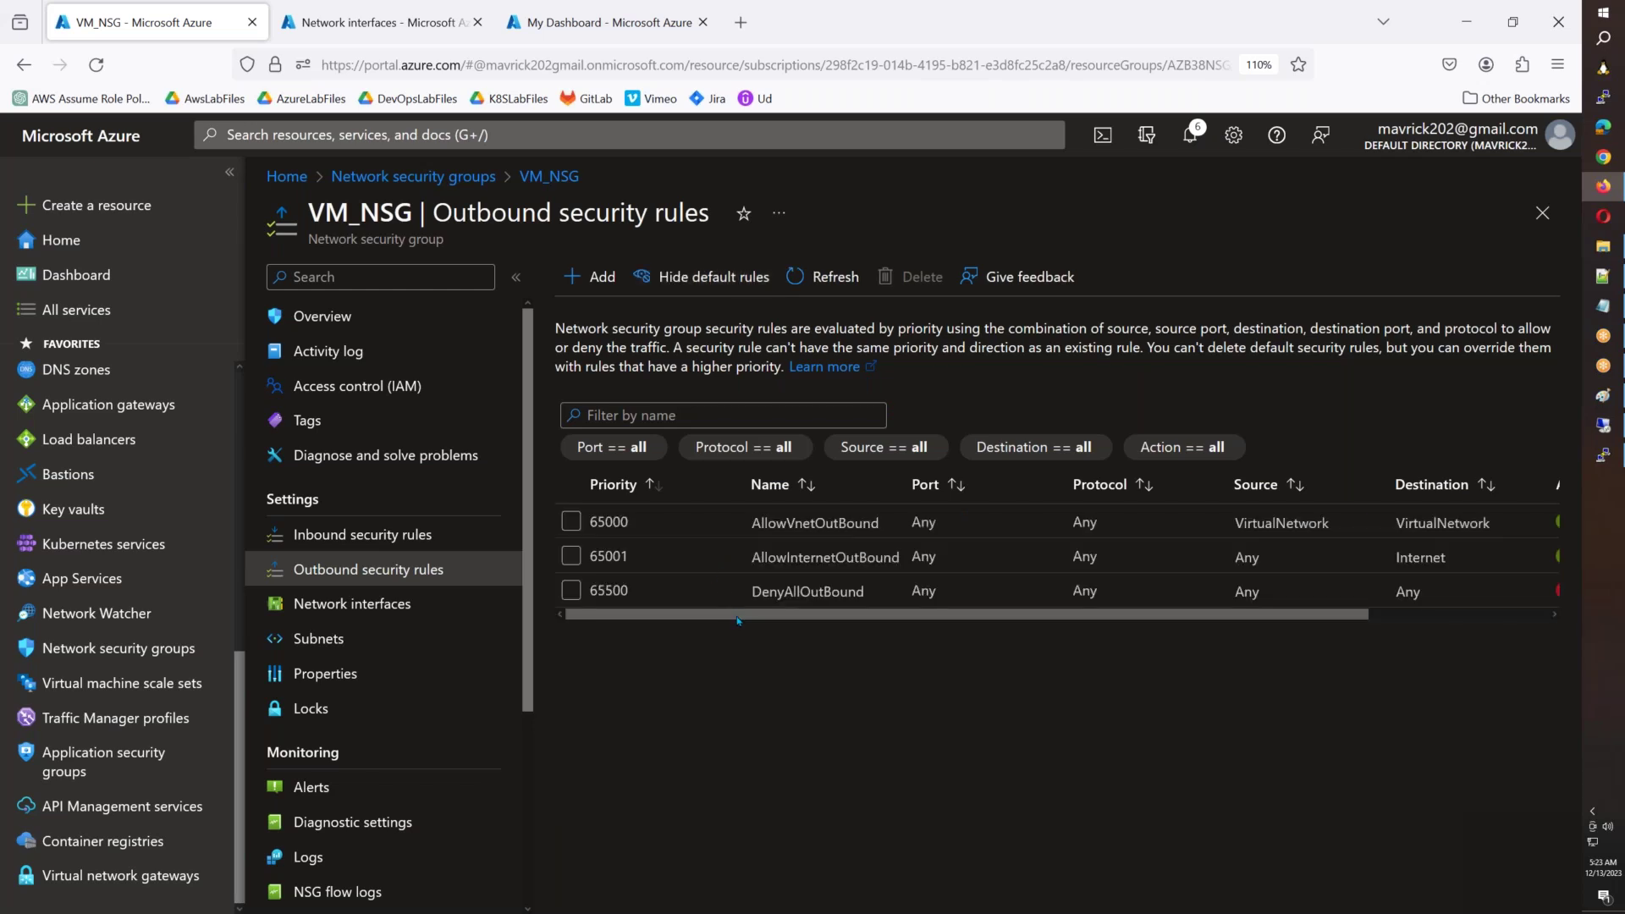
{"action": "left_click_drag", "start_coordinate": [738, 620], "coordinate": [972, 616]}
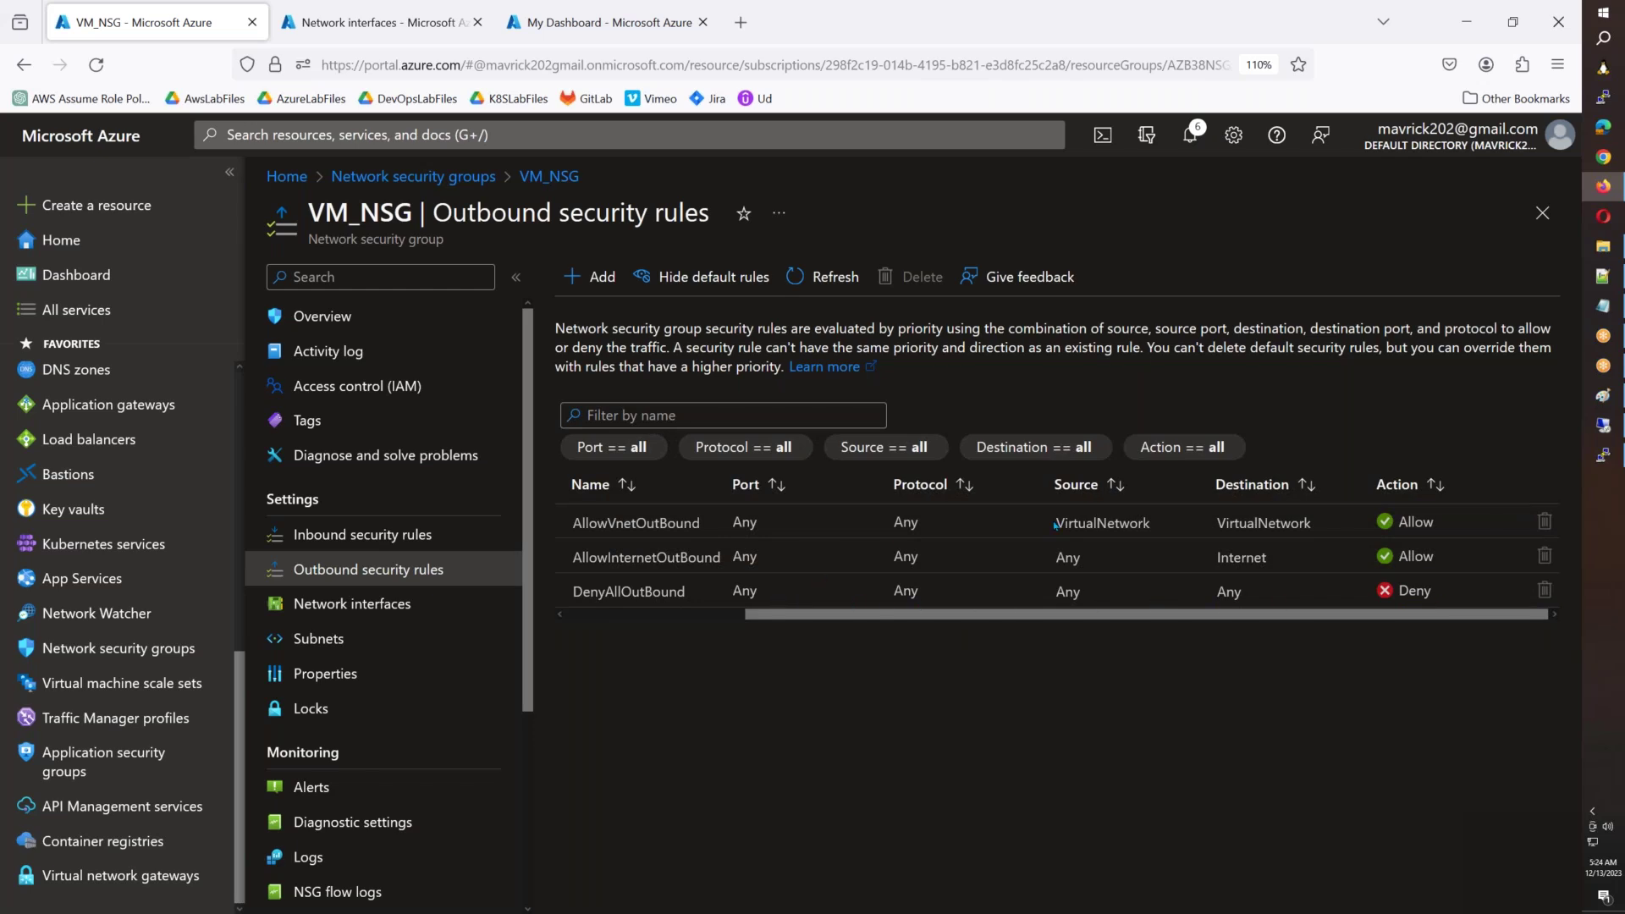
{"action": "mouse_move", "coordinate": [1058, 522]}
{"action": "left_mouse_down"}
{"action": "mouse_move", "coordinate": [1312, 530]}
{"action": "mouse_move", "coordinate": [1057, 522]}
{"action": "left_mouse_up"}
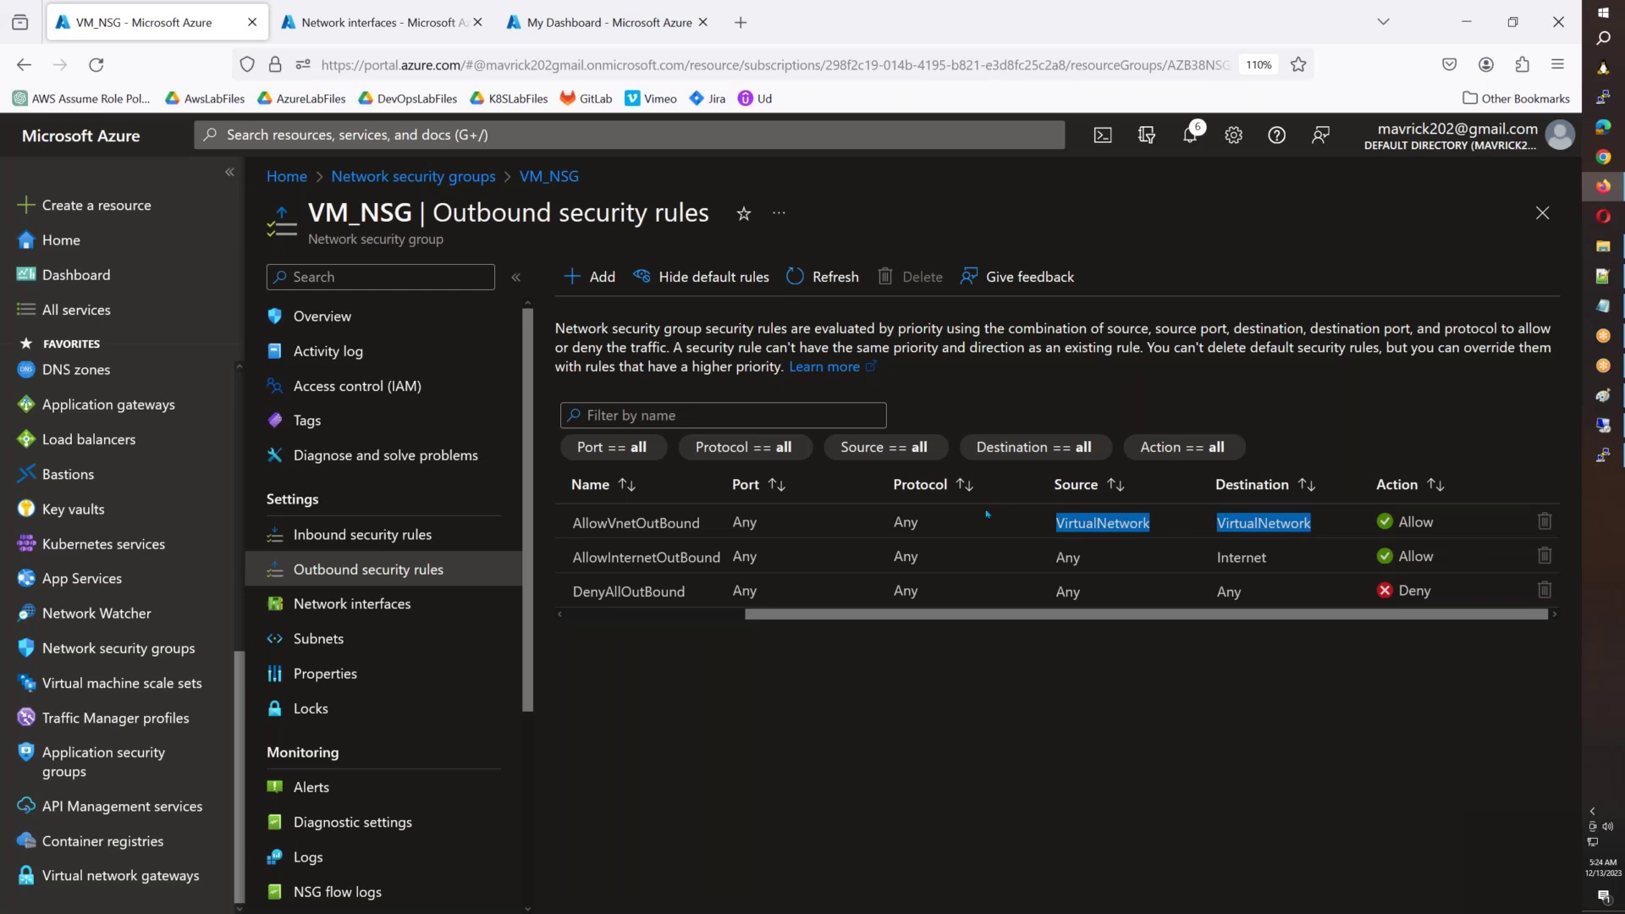
{"action": "left_click_drag", "start_coordinate": [1332, 523], "coordinate": [1057, 557]}
{"action": "left_click", "coordinate": [1301, 564]}
{"action": "left_click_drag", "start_coordinate": [1052, 615], "coordinate": [873, 618]}
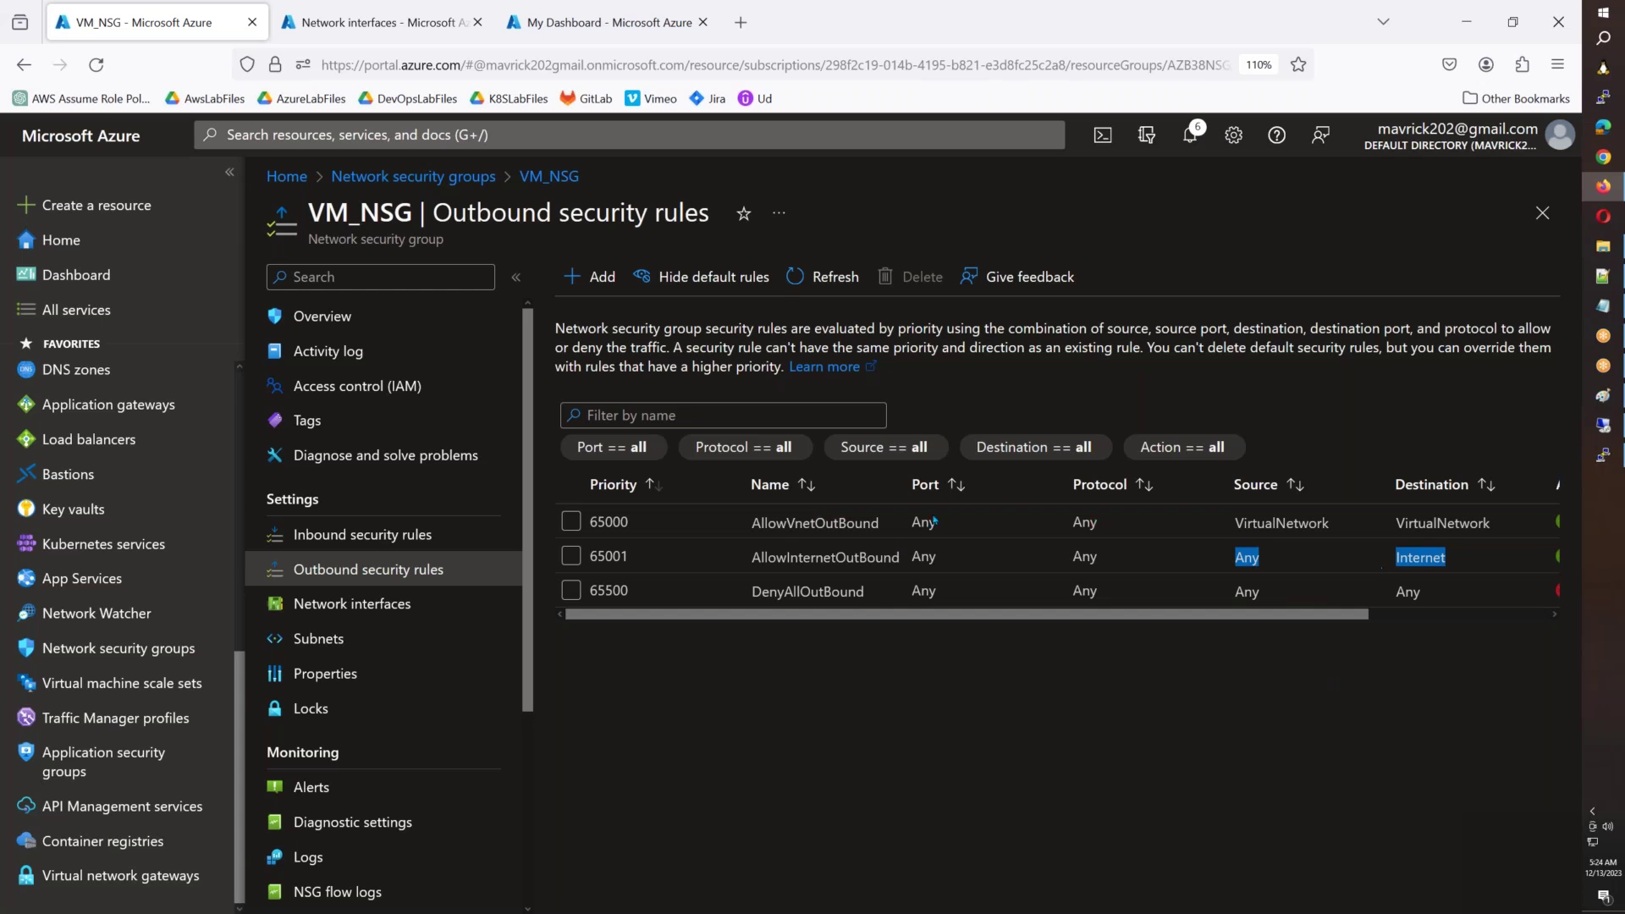
{"action": "left_click", "coordinate": [461, 534]}
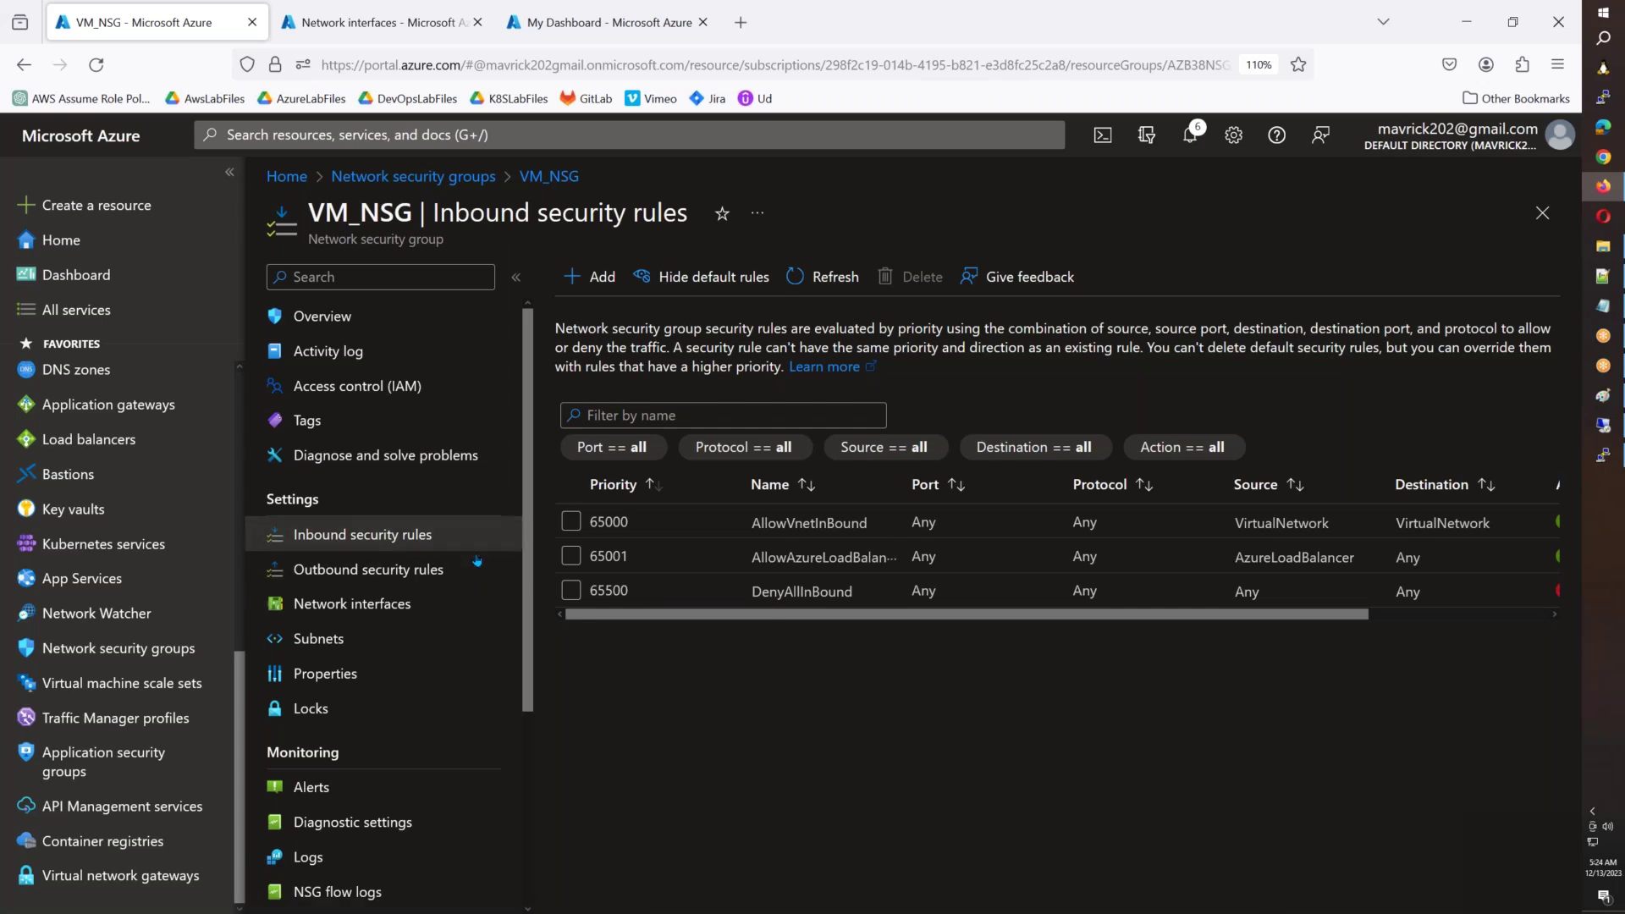
{"action": "left_click_drag", "start_coordinate": [647, 525], "coordinate": [585, 534]}
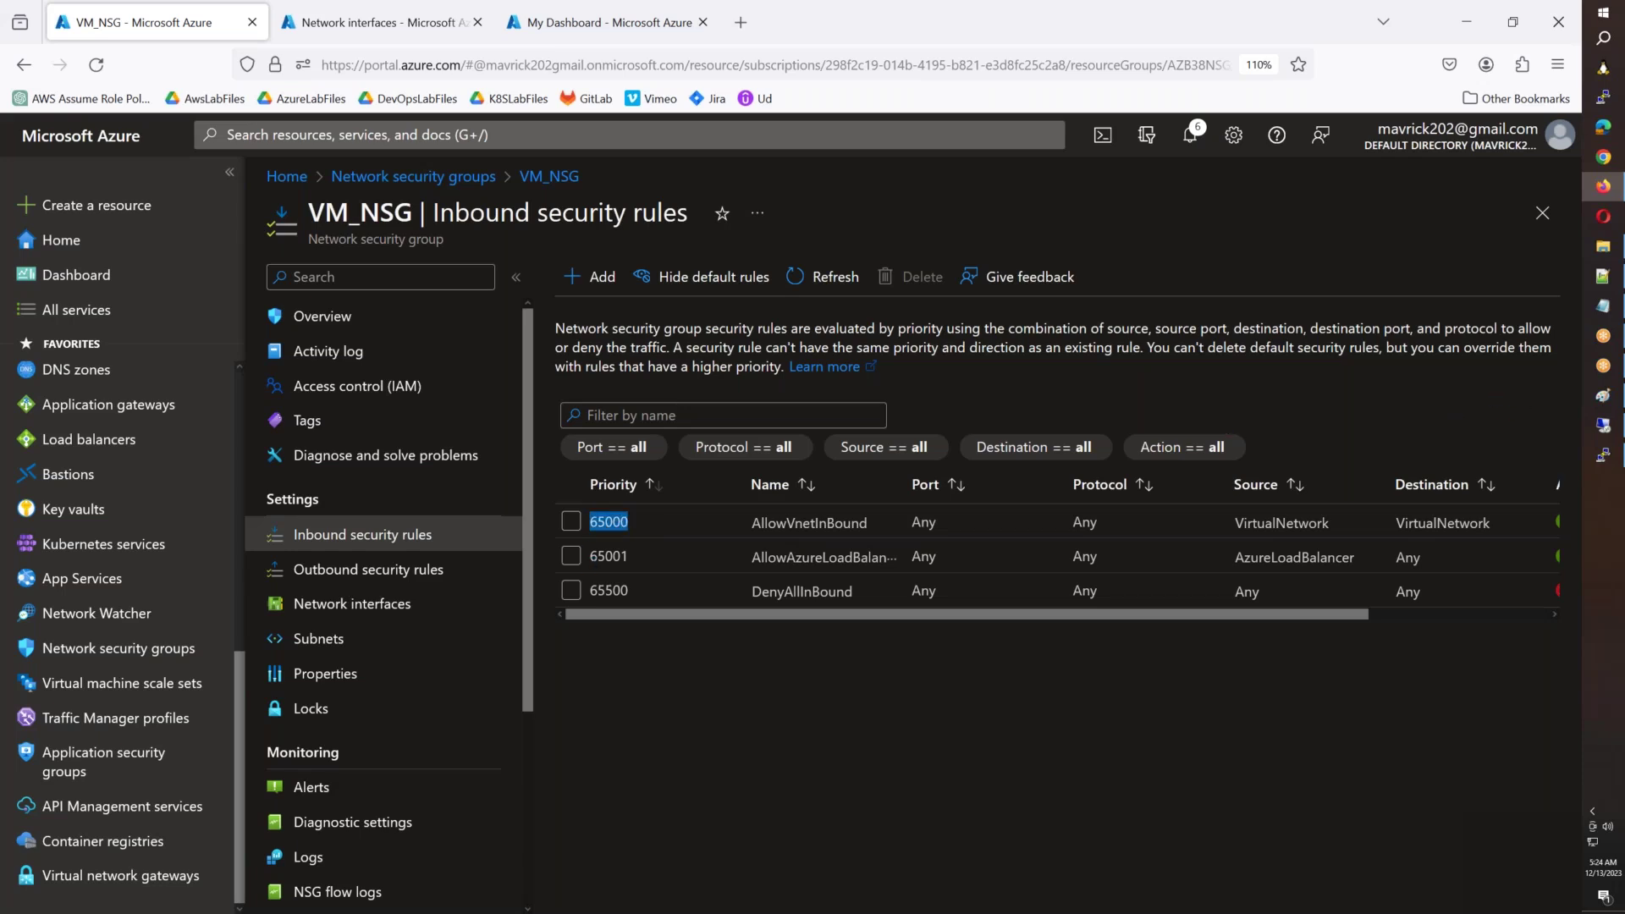
- Add the line 'NSG -> 100 to 4096' under Standard in the Notepad notes
{"action": "left_click", "coordinate": [1523, 321]}
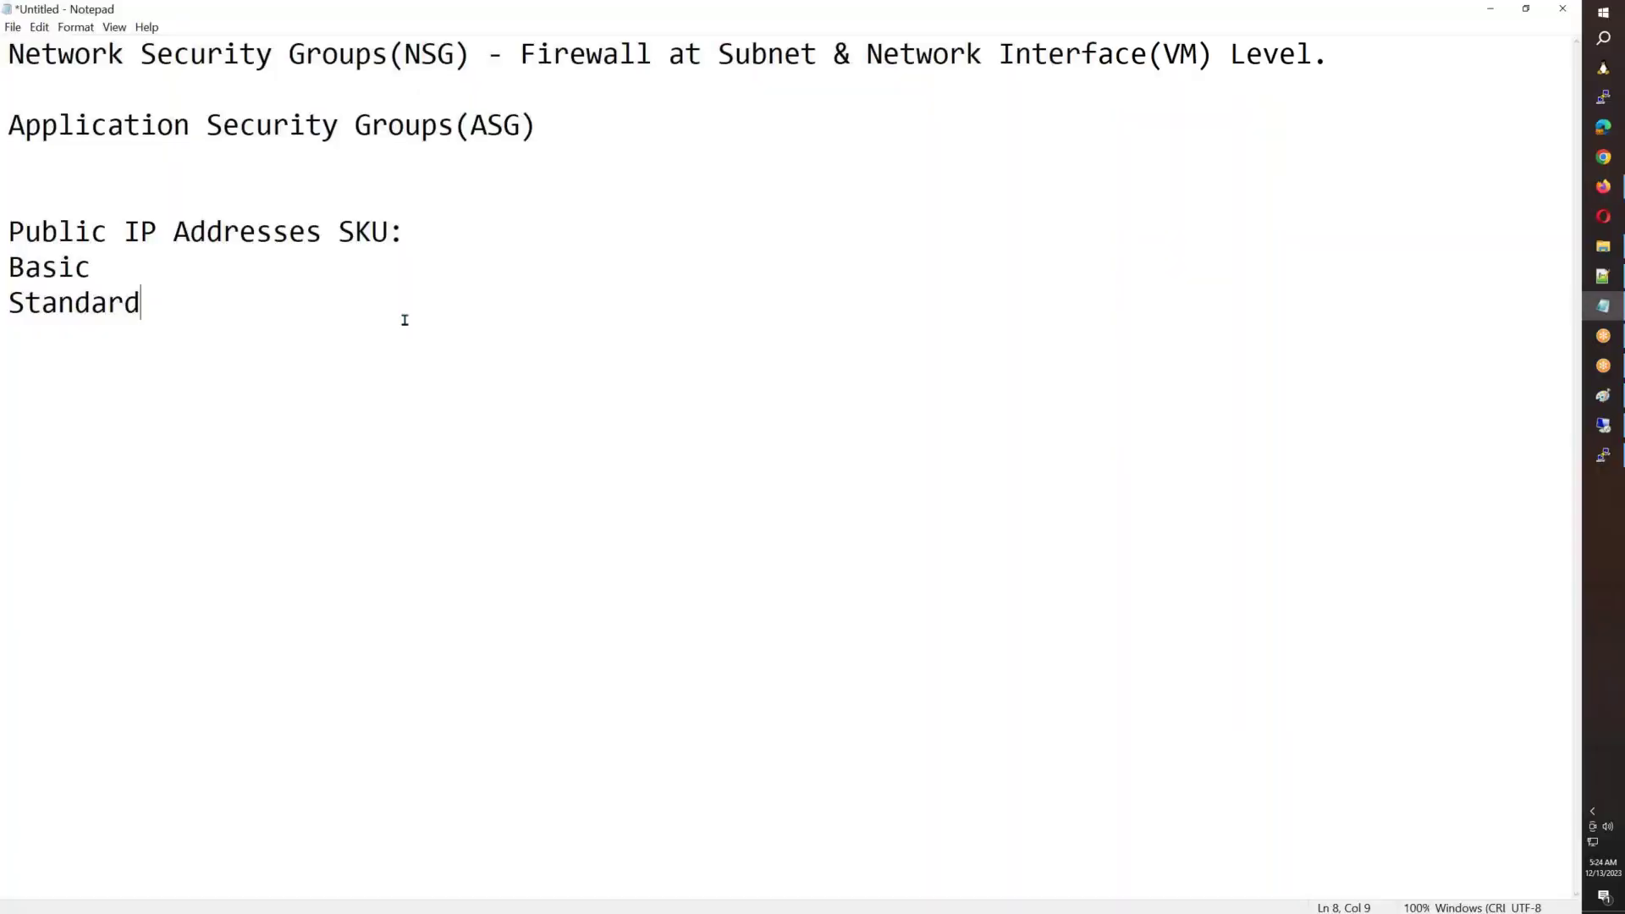
{"action": "key", "text": "Return"}
{"action": "key", "text": "Return"}
{"action": "type", "text": "B"}
{"action": "key", "text": "BackSpace"}
{"action": "type", "text": "NSG  -> 100 to 4072"}
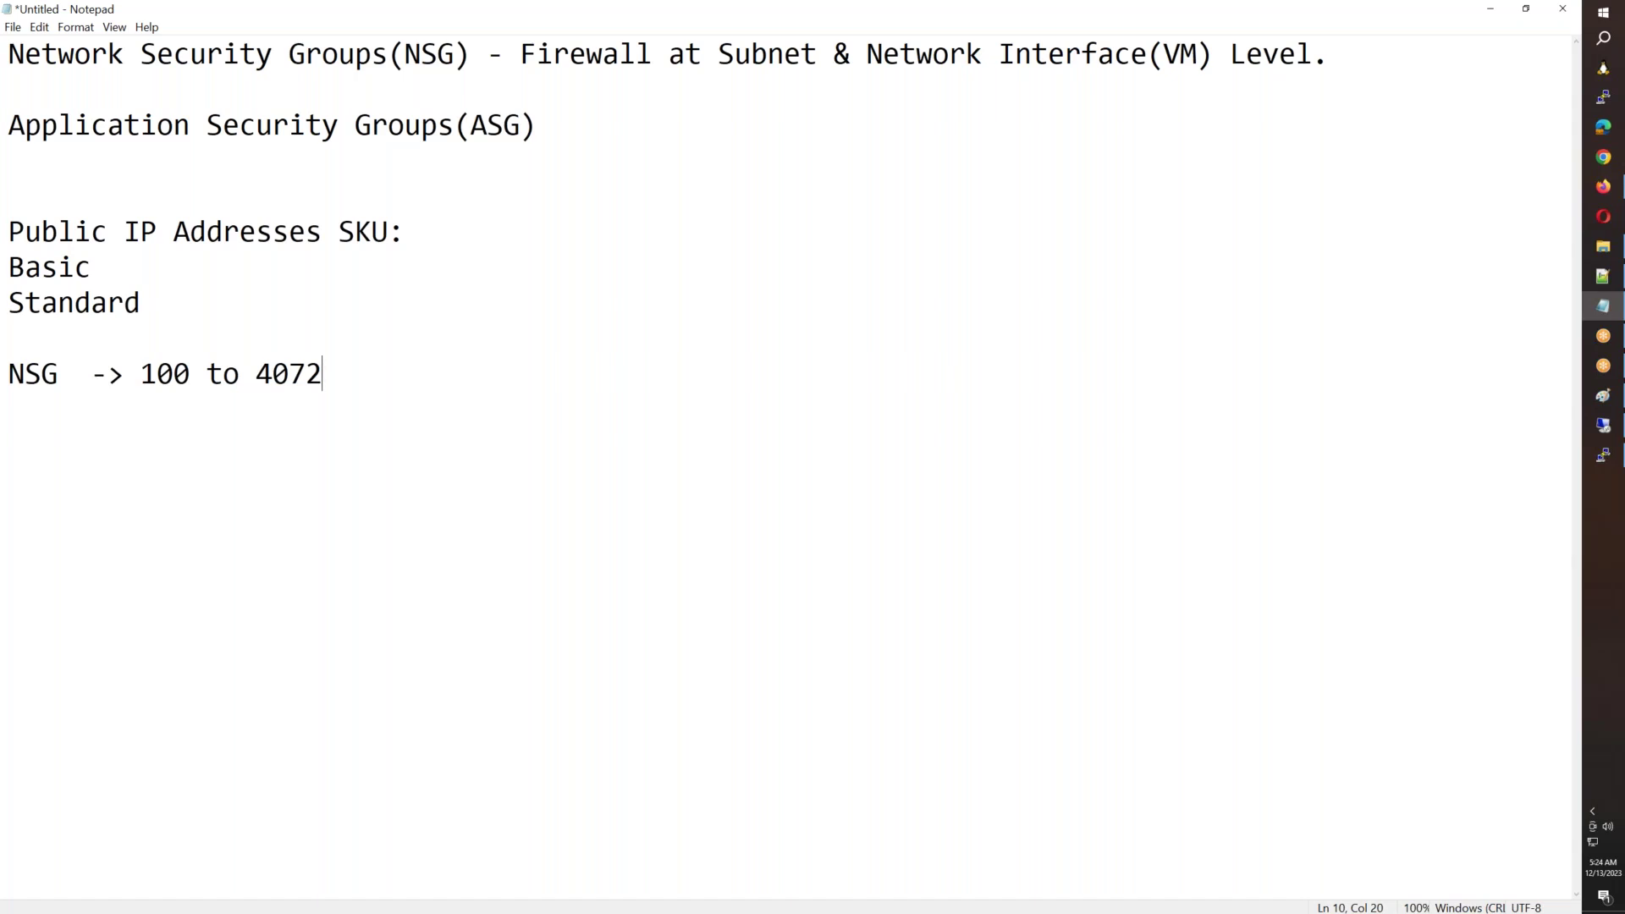
{"action": "key", "text": "alt+Tab"}
{"action": "key", "text": "BackSpace"}
{"action": "key", "text": "BackSpace"}
{"action": "type", "text": "96"}
- Compare the note with the highest default rule priority, 65500, in the portal
{"action": "key", "text": "alt+Tab"}
{"action": "left_click", "coordinate": [691, 534]}
{"action": "left_click_drag", "start_coordinate": [631, 559], "coordinate": [621, 591]}
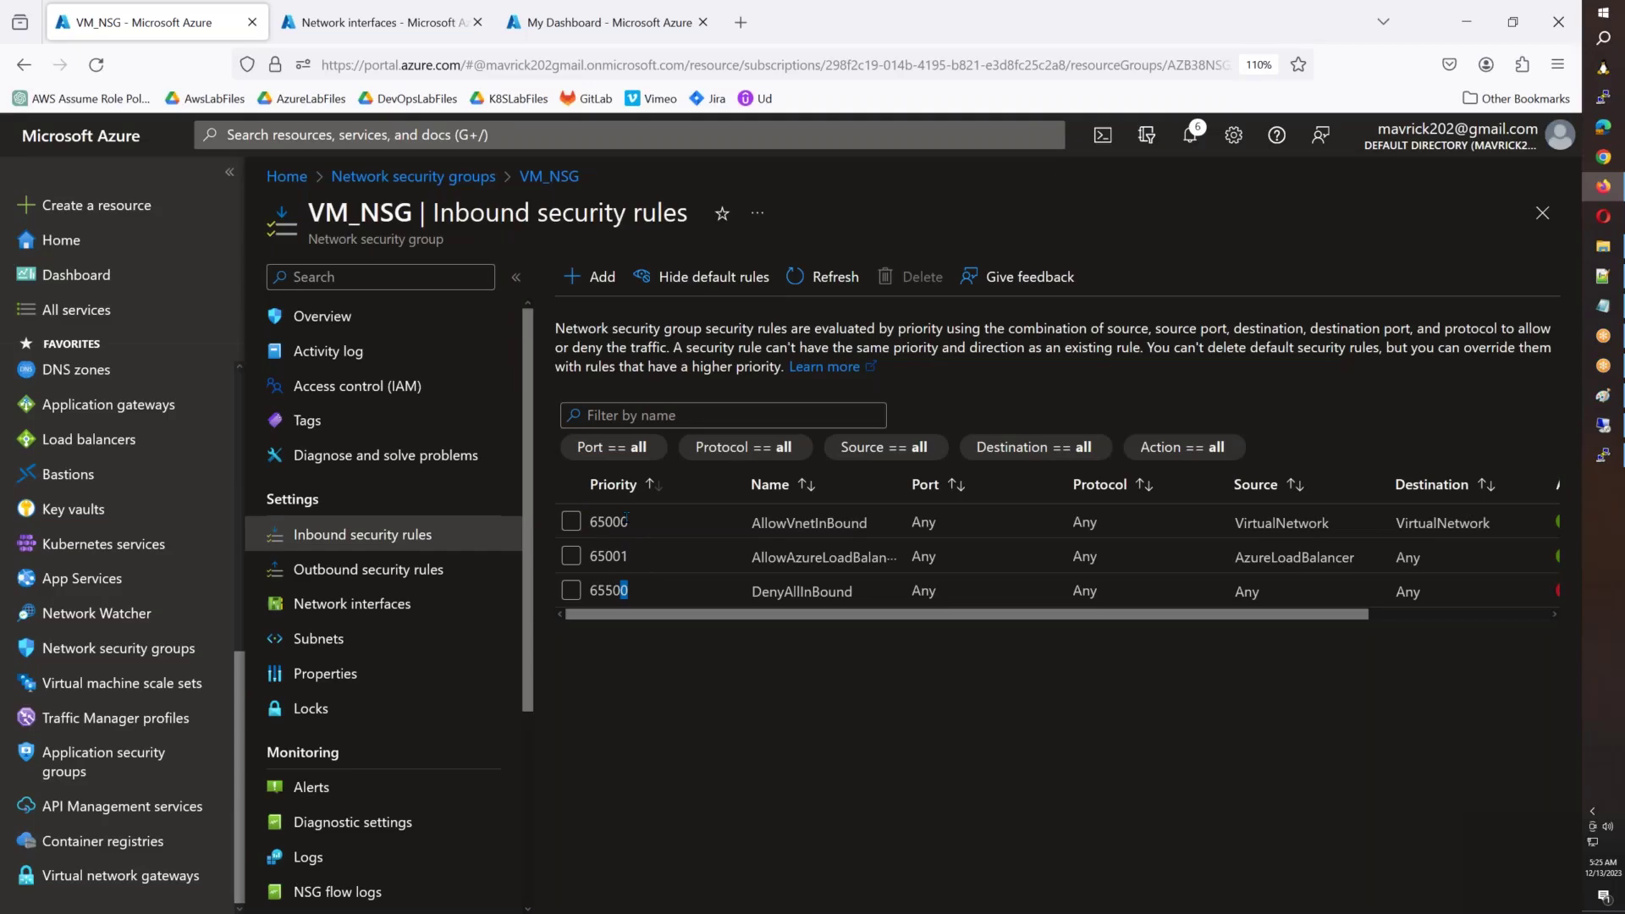
{"action": "key", "text": "alt+Tab"}
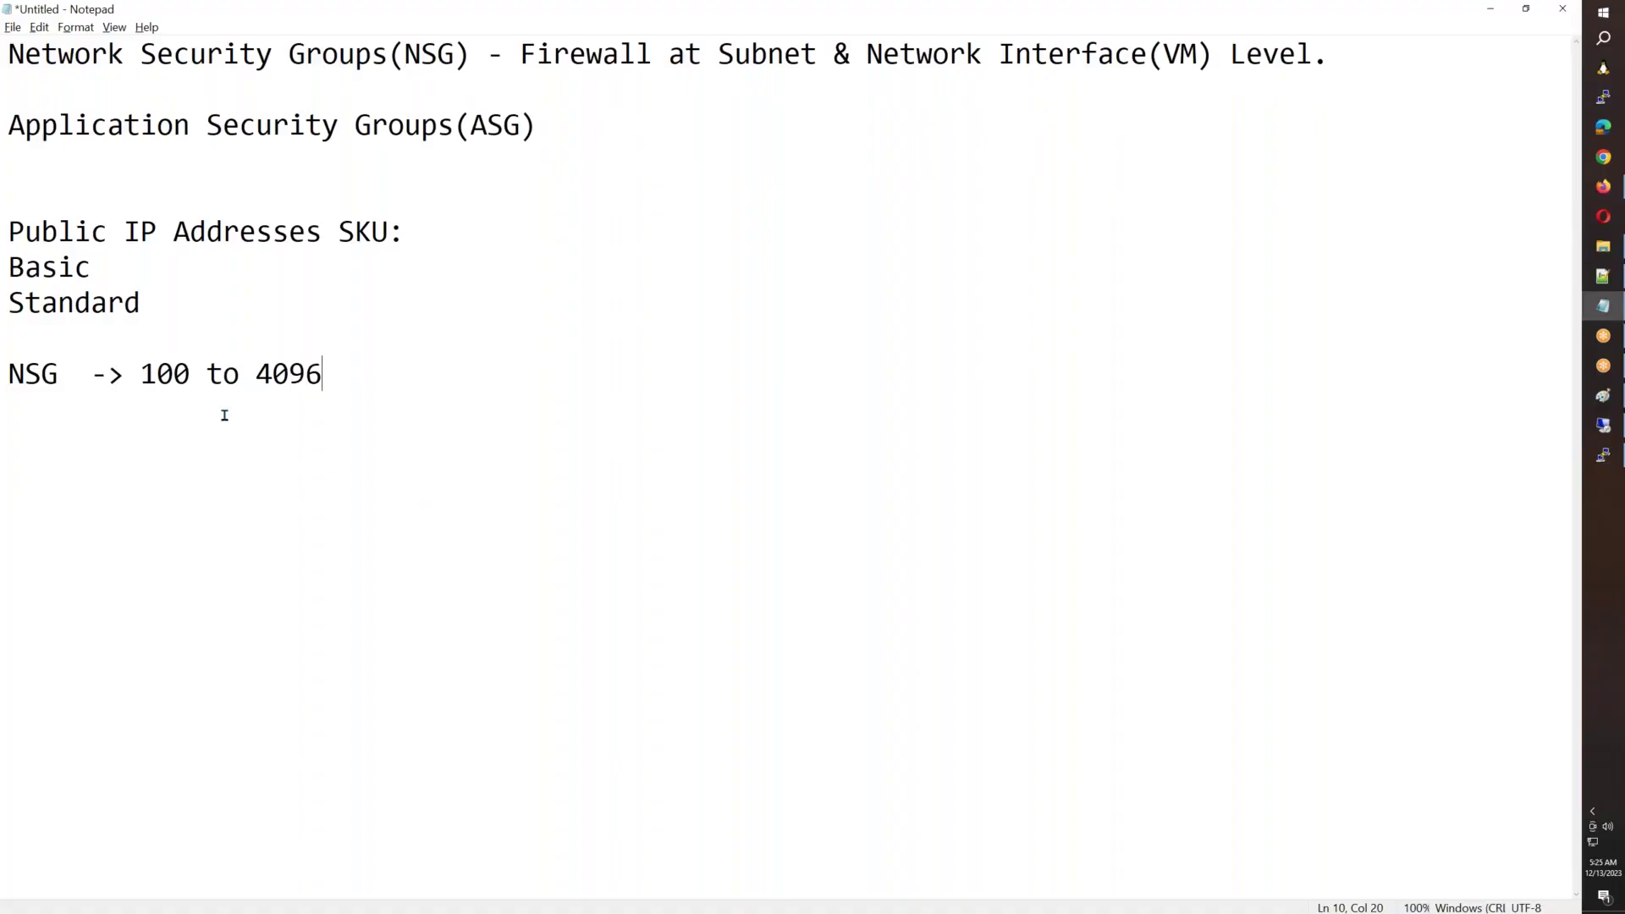
{"action": "key", "text": "alt+Tab"}
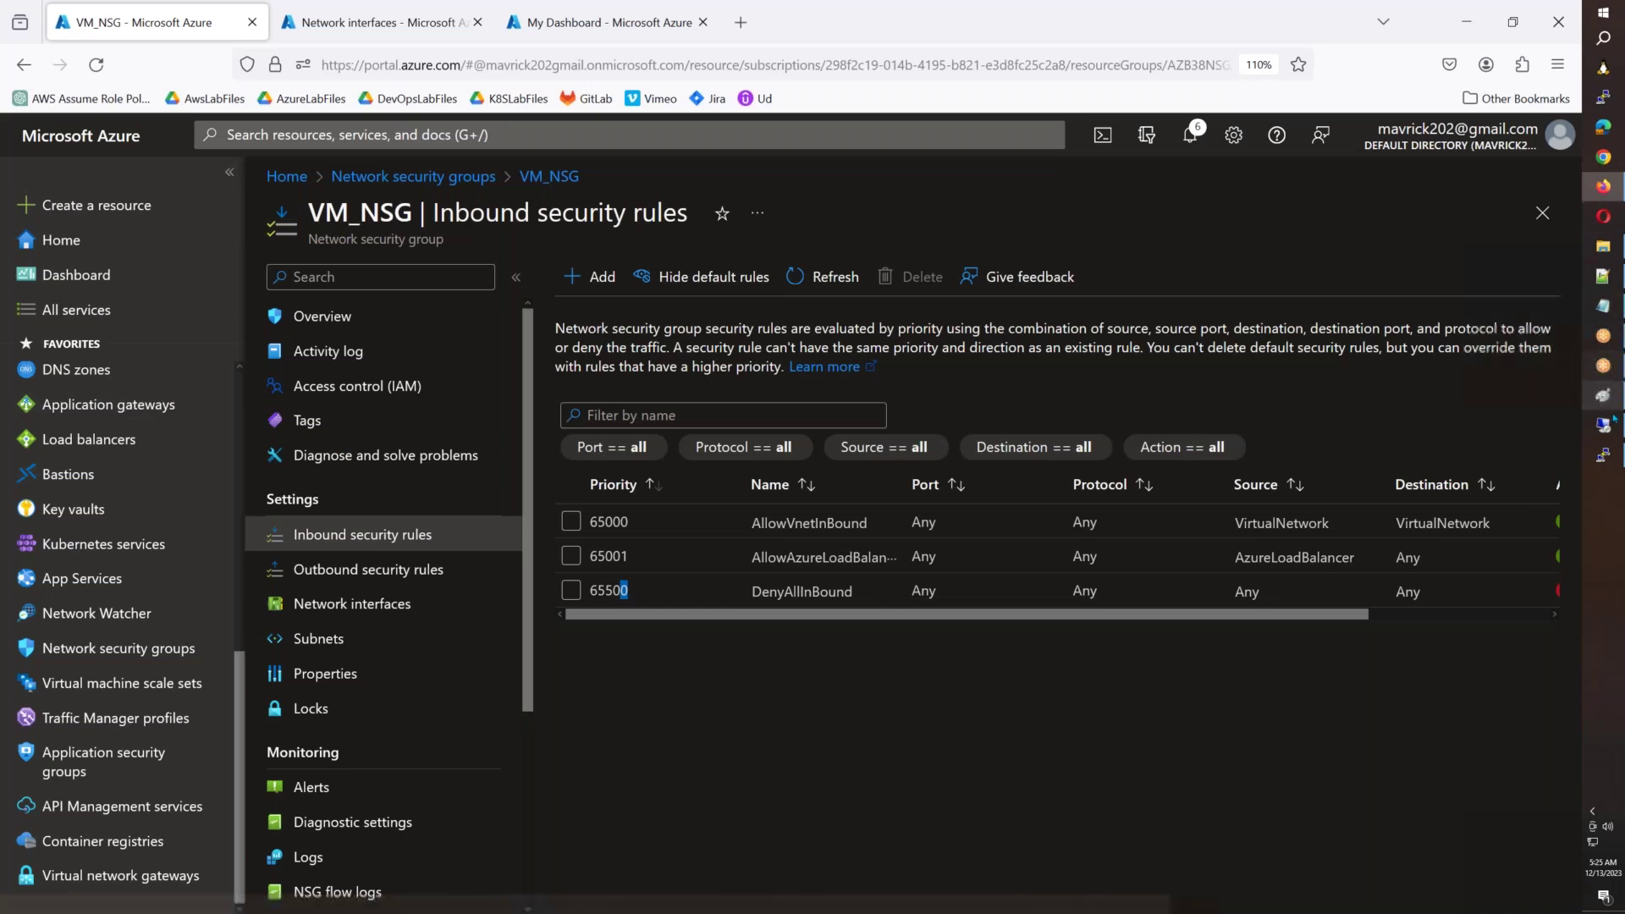
- Start a new VM_NSG inbound rule with the source set to My IP address
{"action": "left_click", "coordinate": [603, 277]}
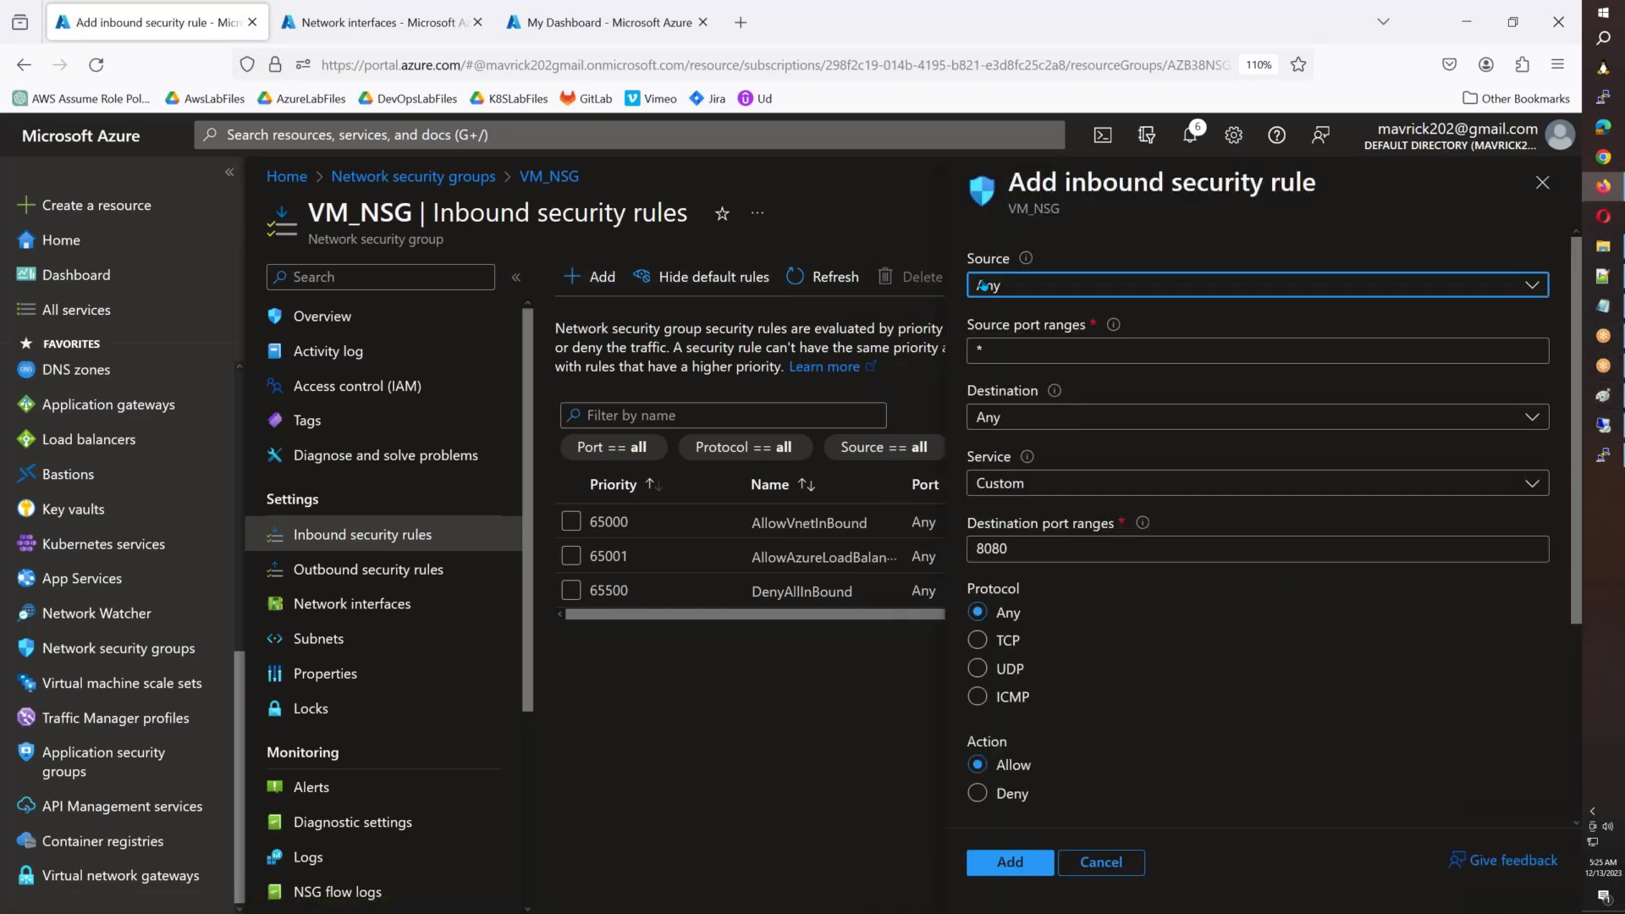
{"action": "left_click", "coordinate": [981, 285]}
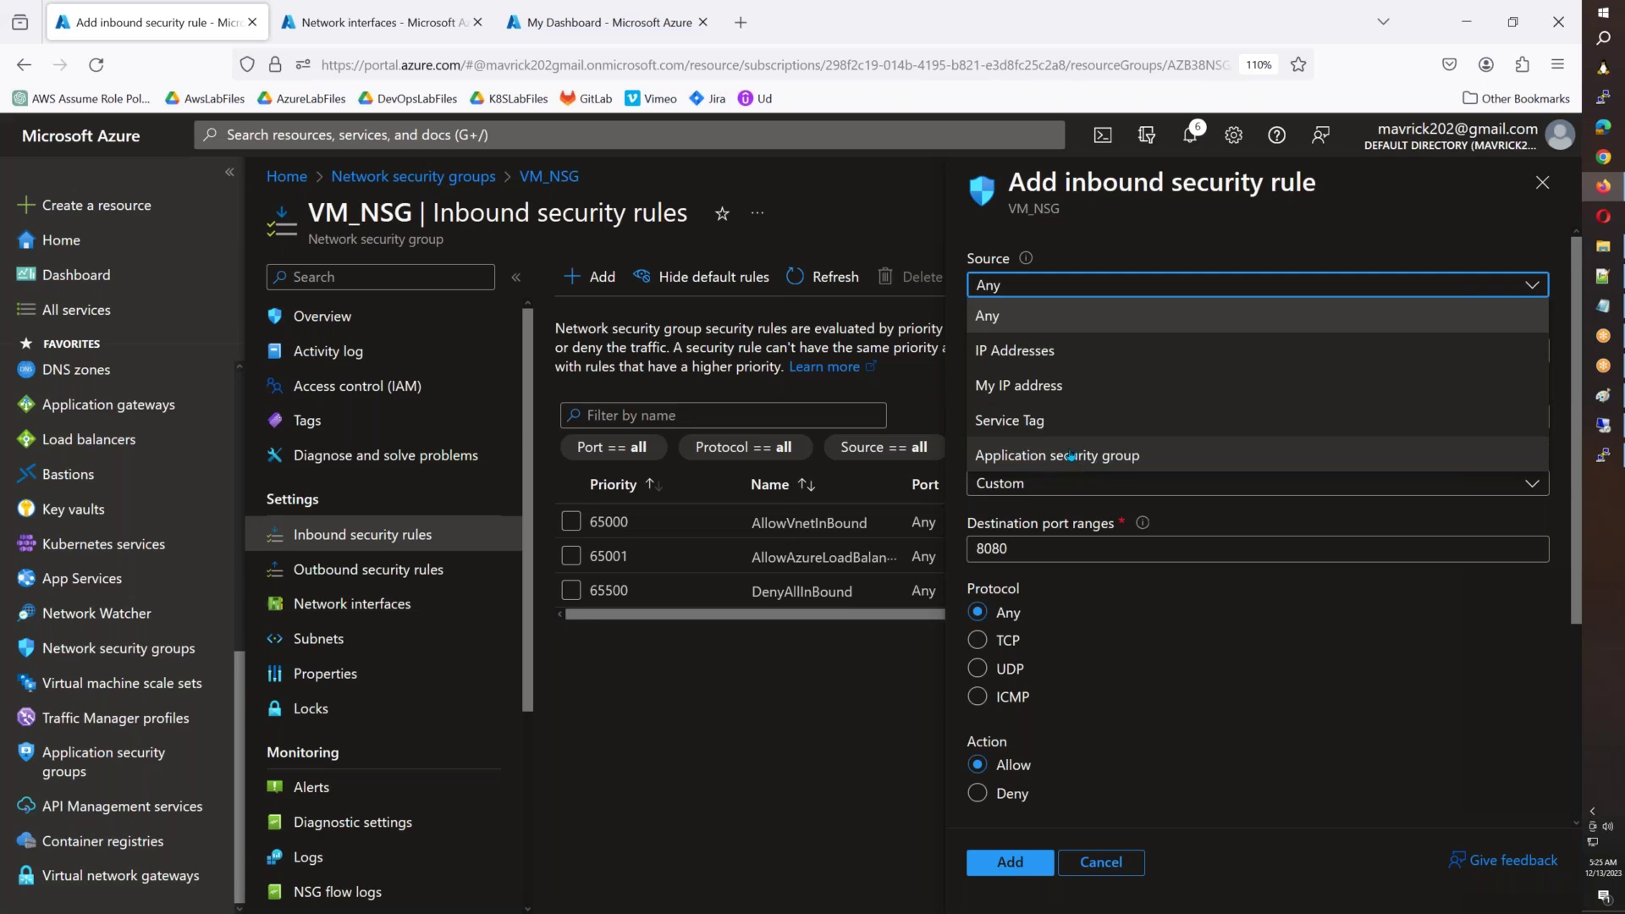
{"action": "left_click", "coordinate": [1018, 385]}
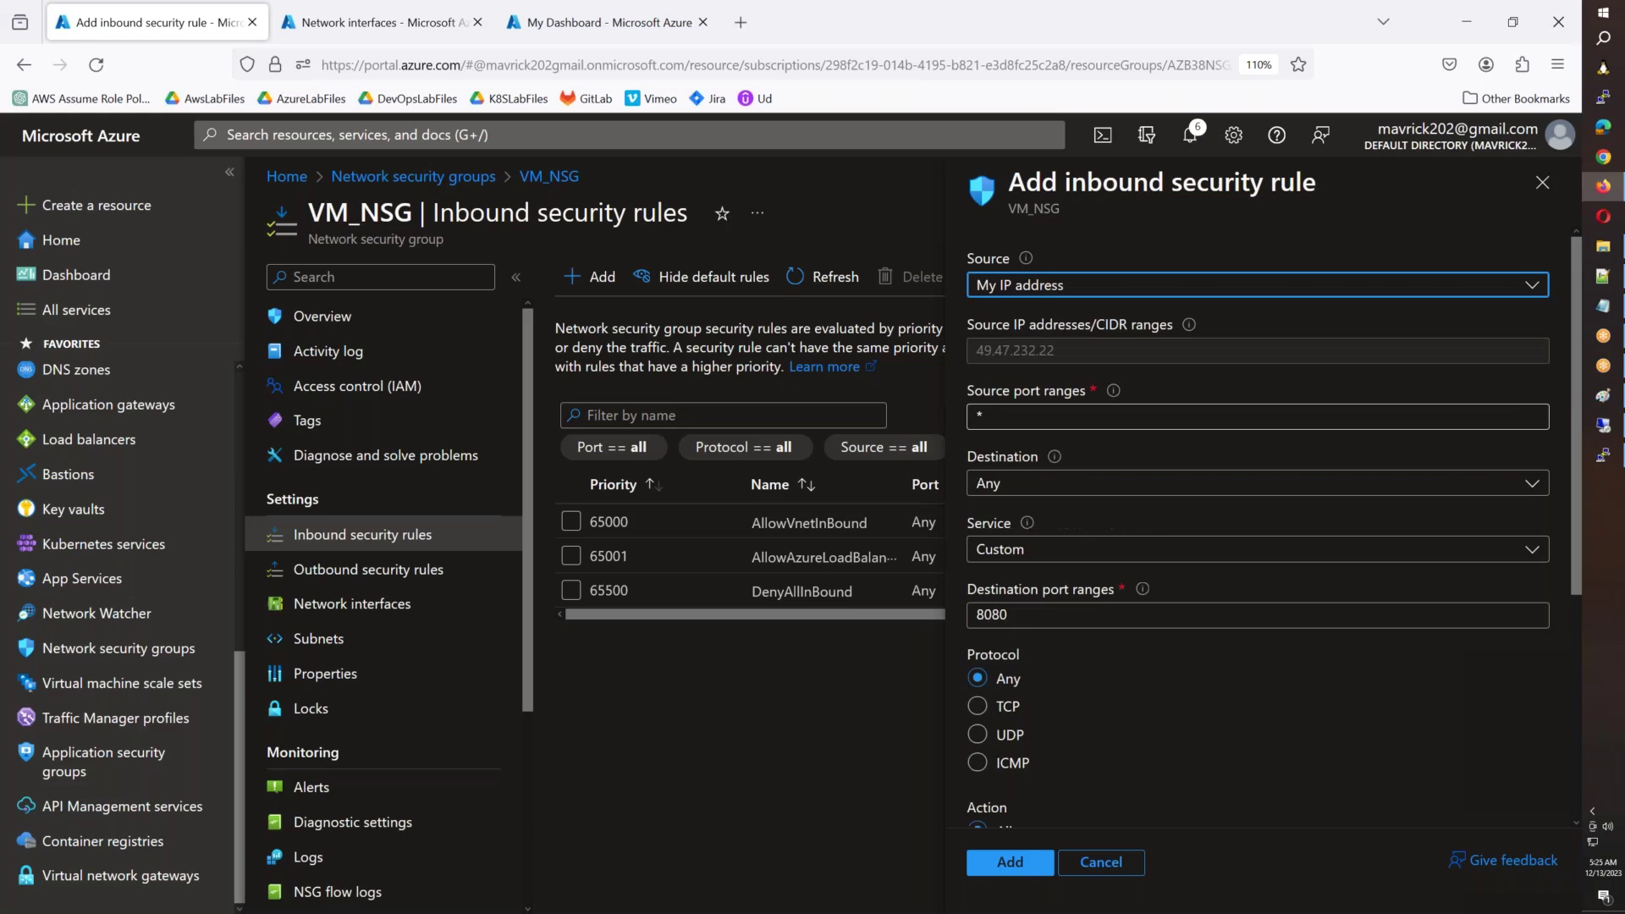
{"action": "left_click_drag", "start_coordinate": [1056, 350], "coordinate": [964, 356]}
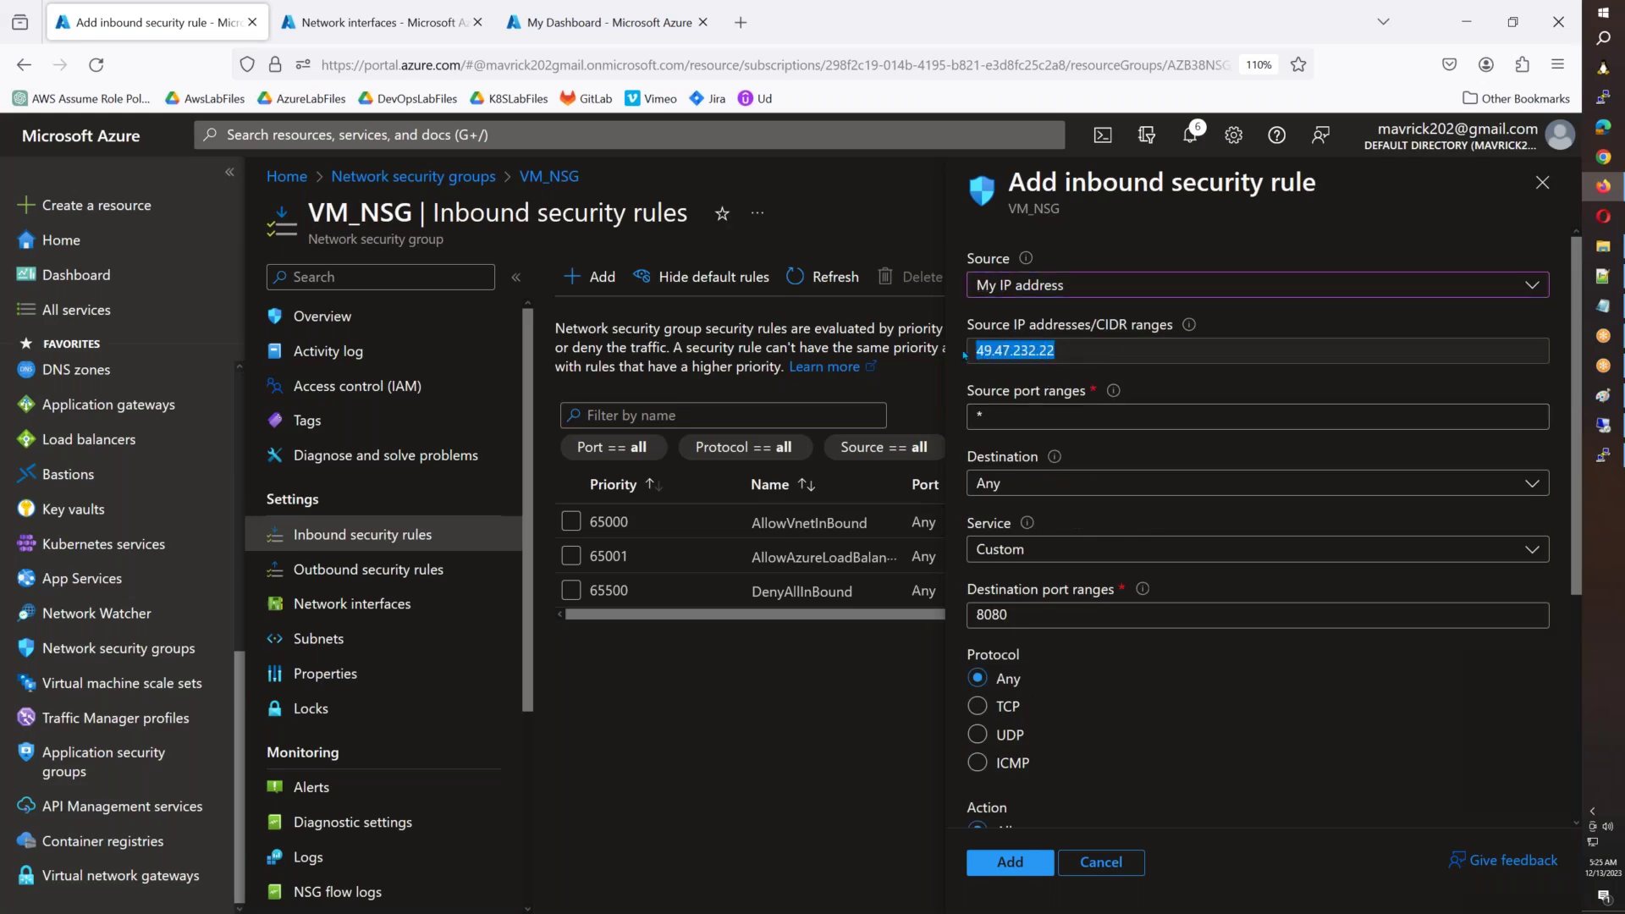
- Check the detected public IP against ipconfig.io, then set the destination to IP Addresses
{"action": "left_click", "coordinate": [741, 34]}
{"action": "type", "text": "ipconfig.io/"}
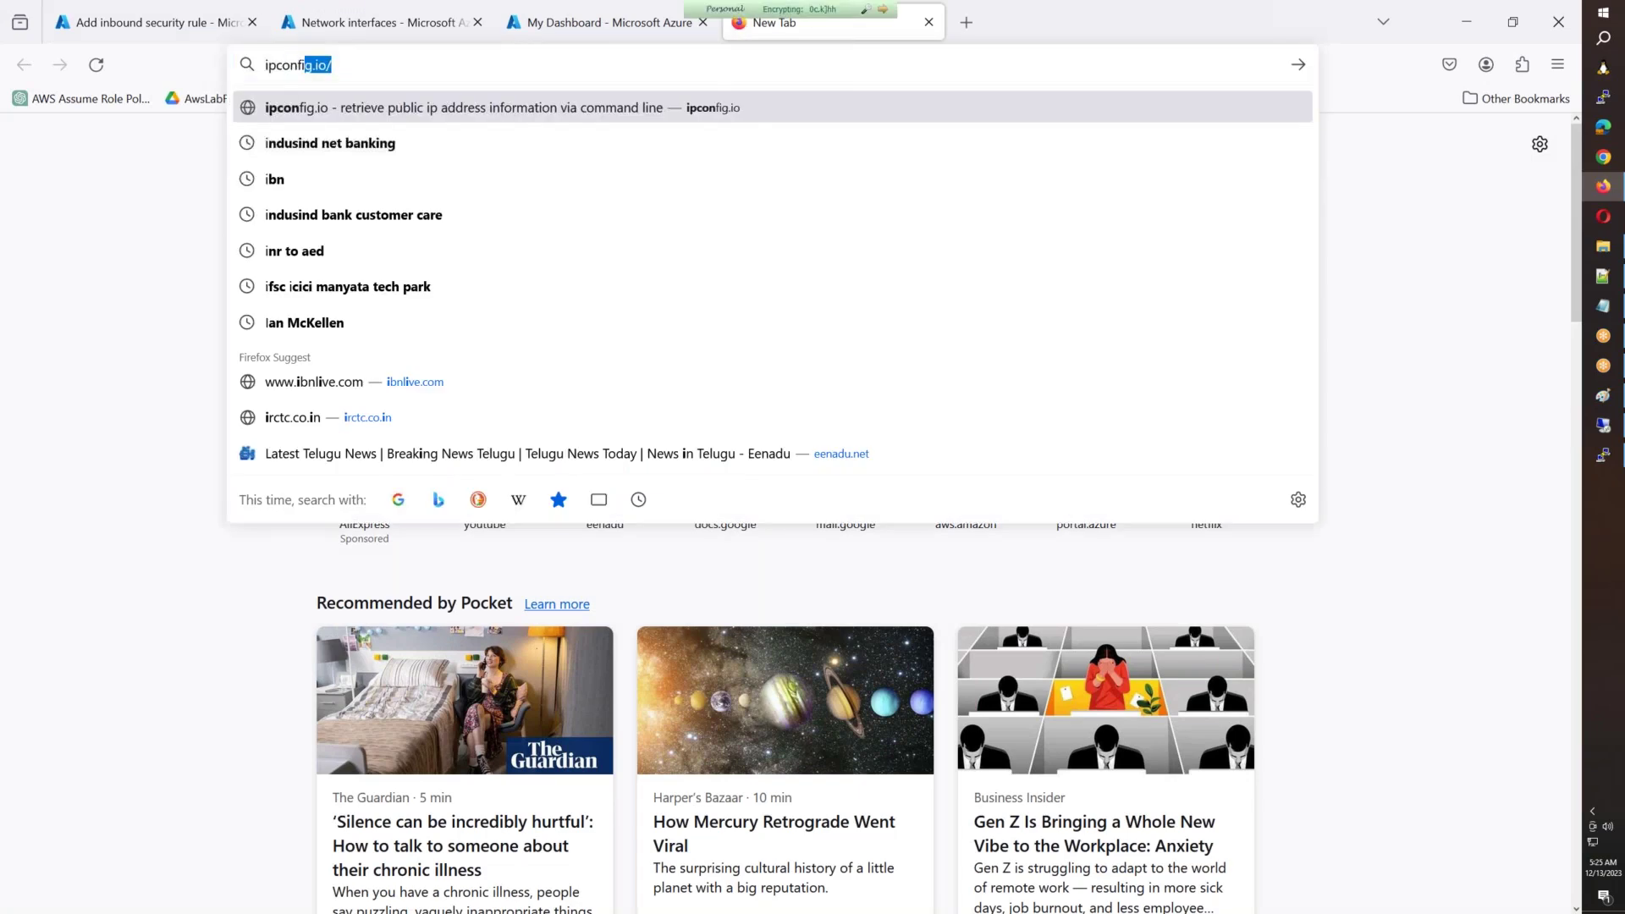
{"action": "key", "text": "Return"}
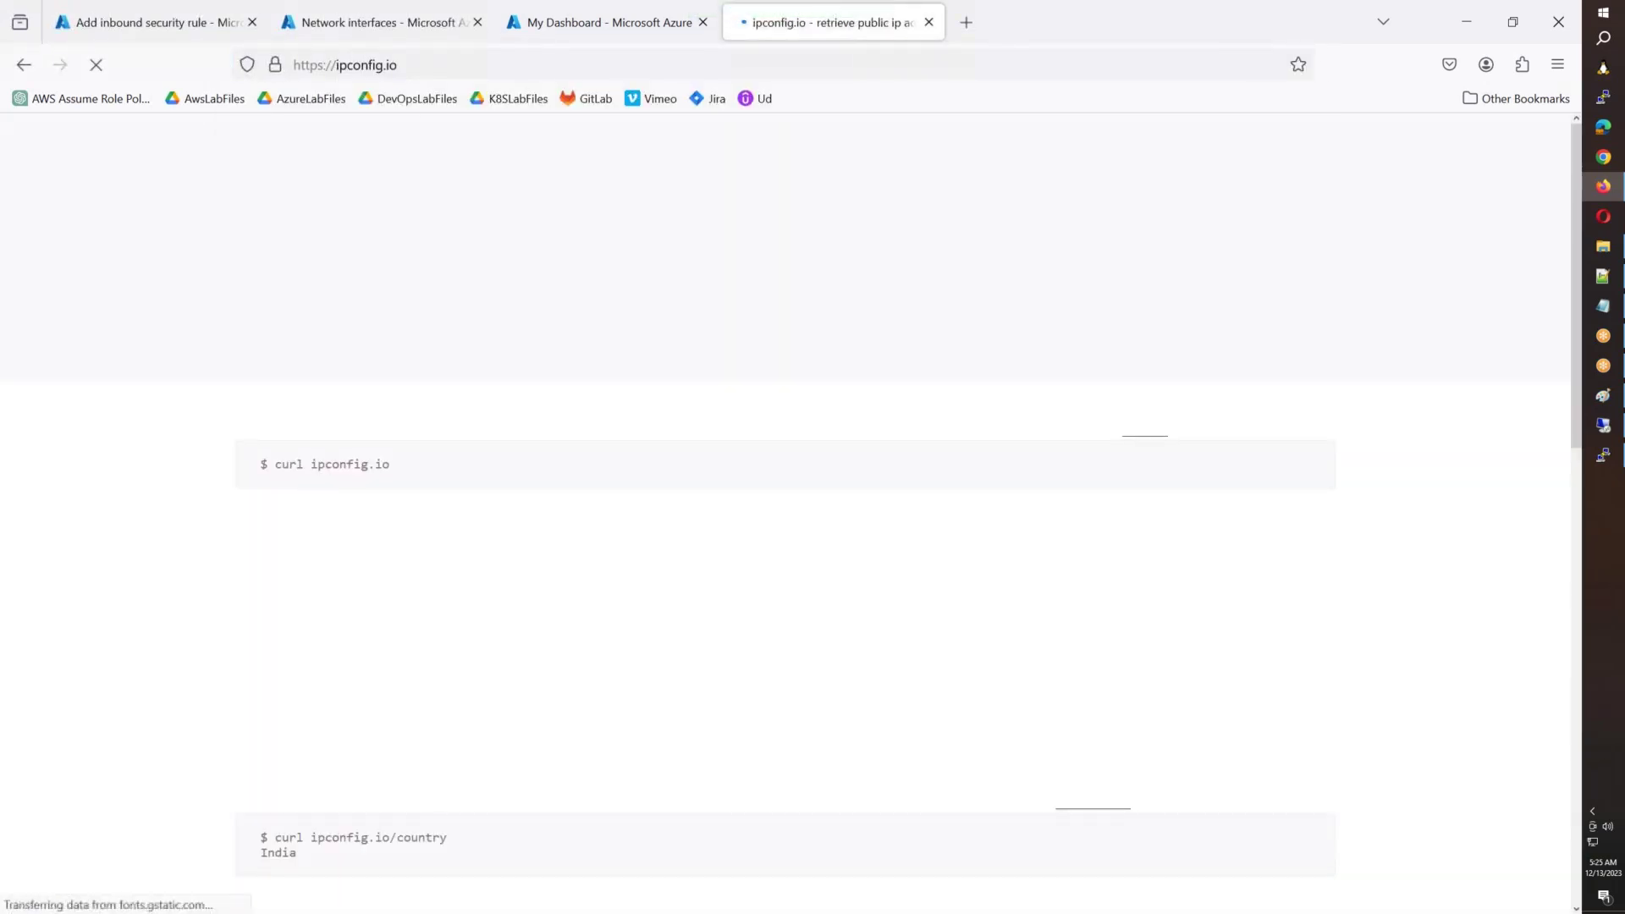
{"action": "left_click", "coordinate": [398, 22]}
{"action": "left_click", "coordinate": [209, 23]}
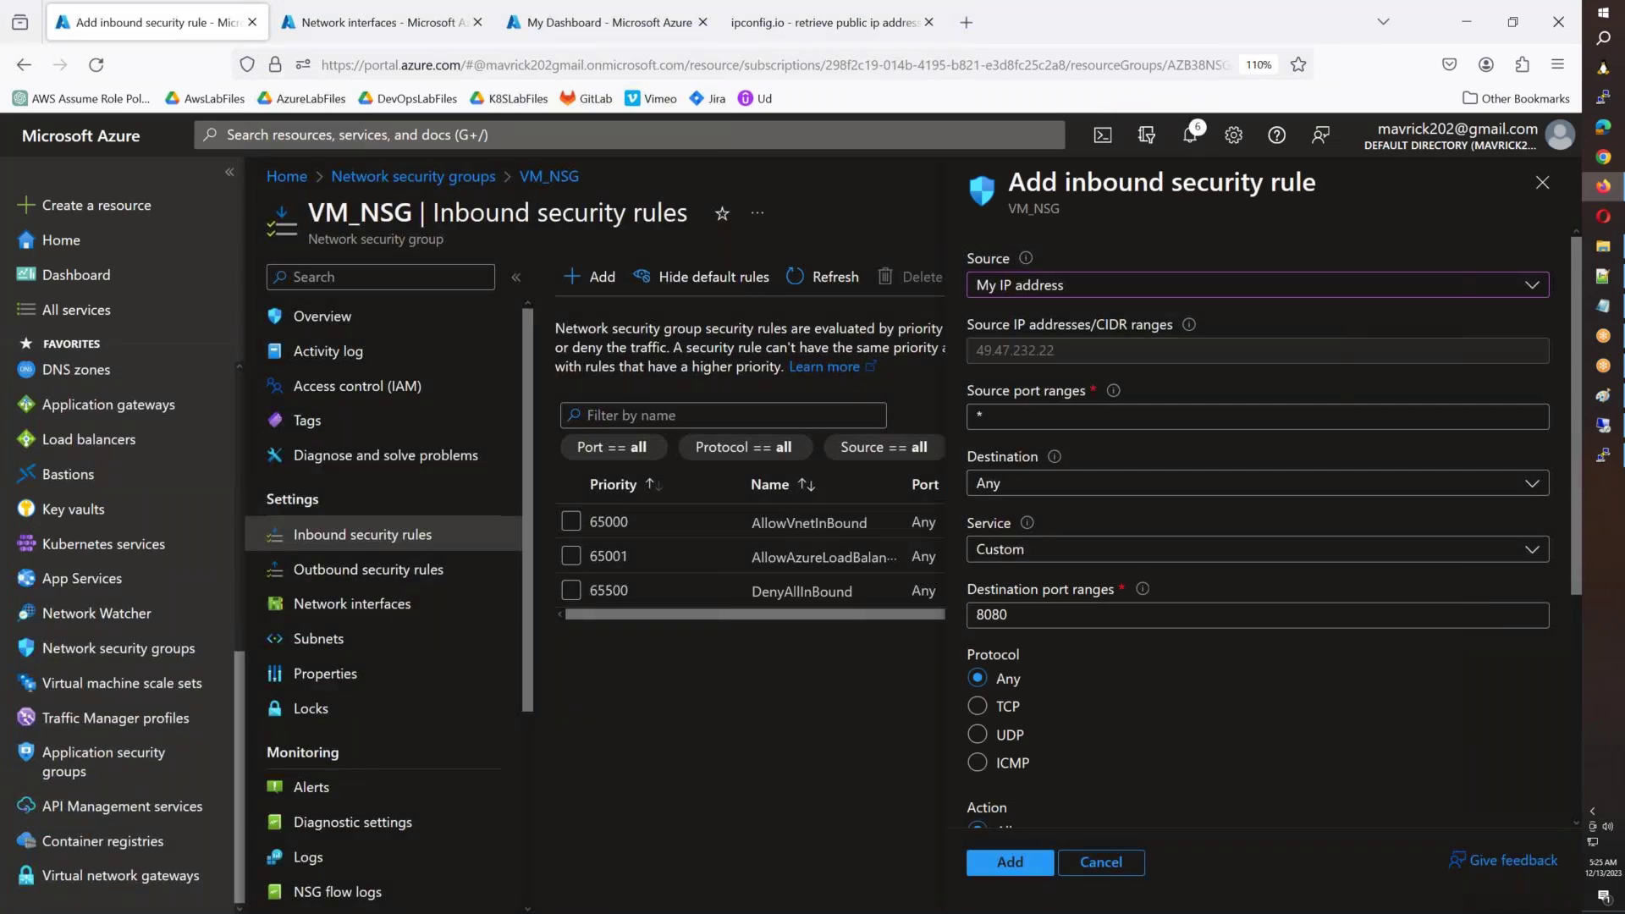
{"action": "left_click_drag", "start_coordinate": [995, 349], "coordinate": [1049, 395]}
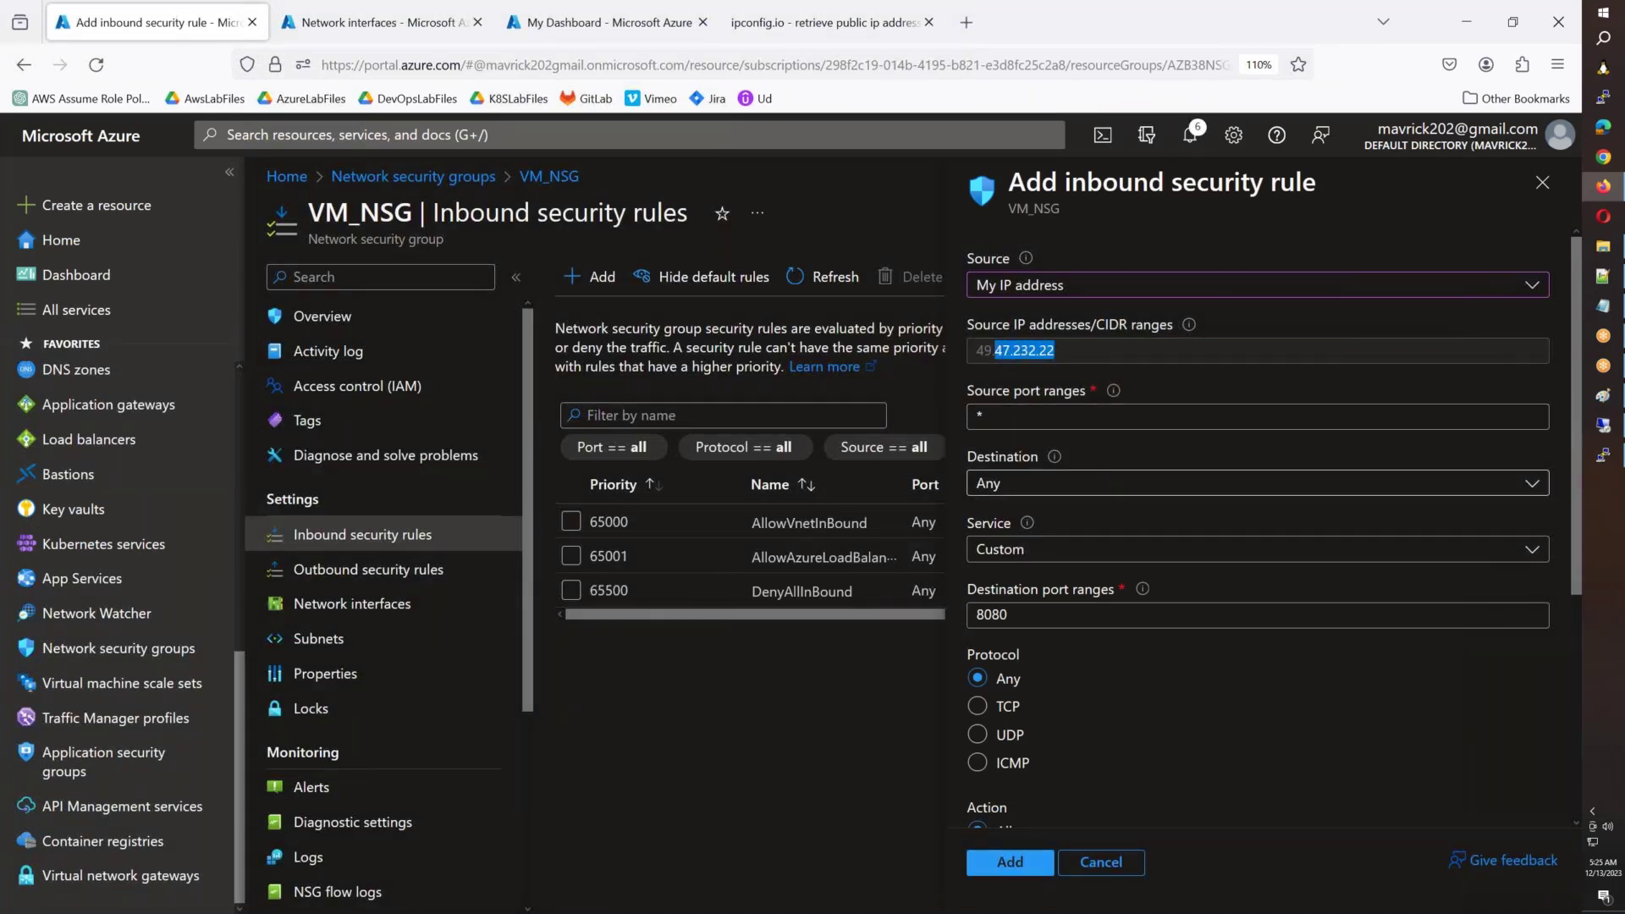
{"action": "left_click", "coordinate": [1190, 674]}
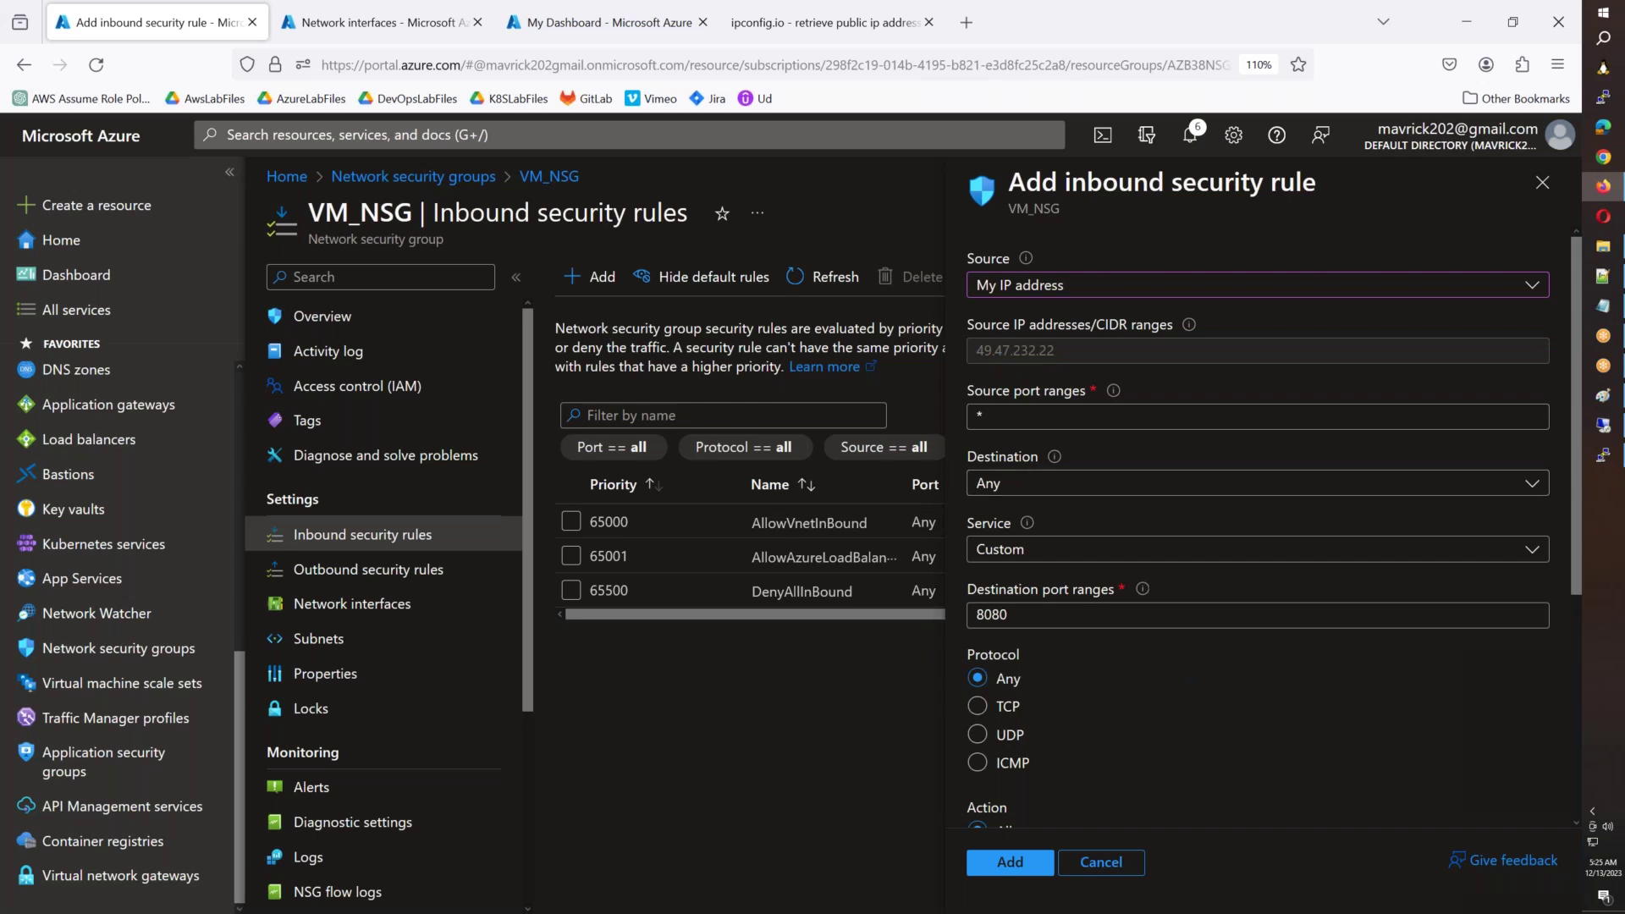
{"action": "left_click", "coordinate": [1021, 492]}
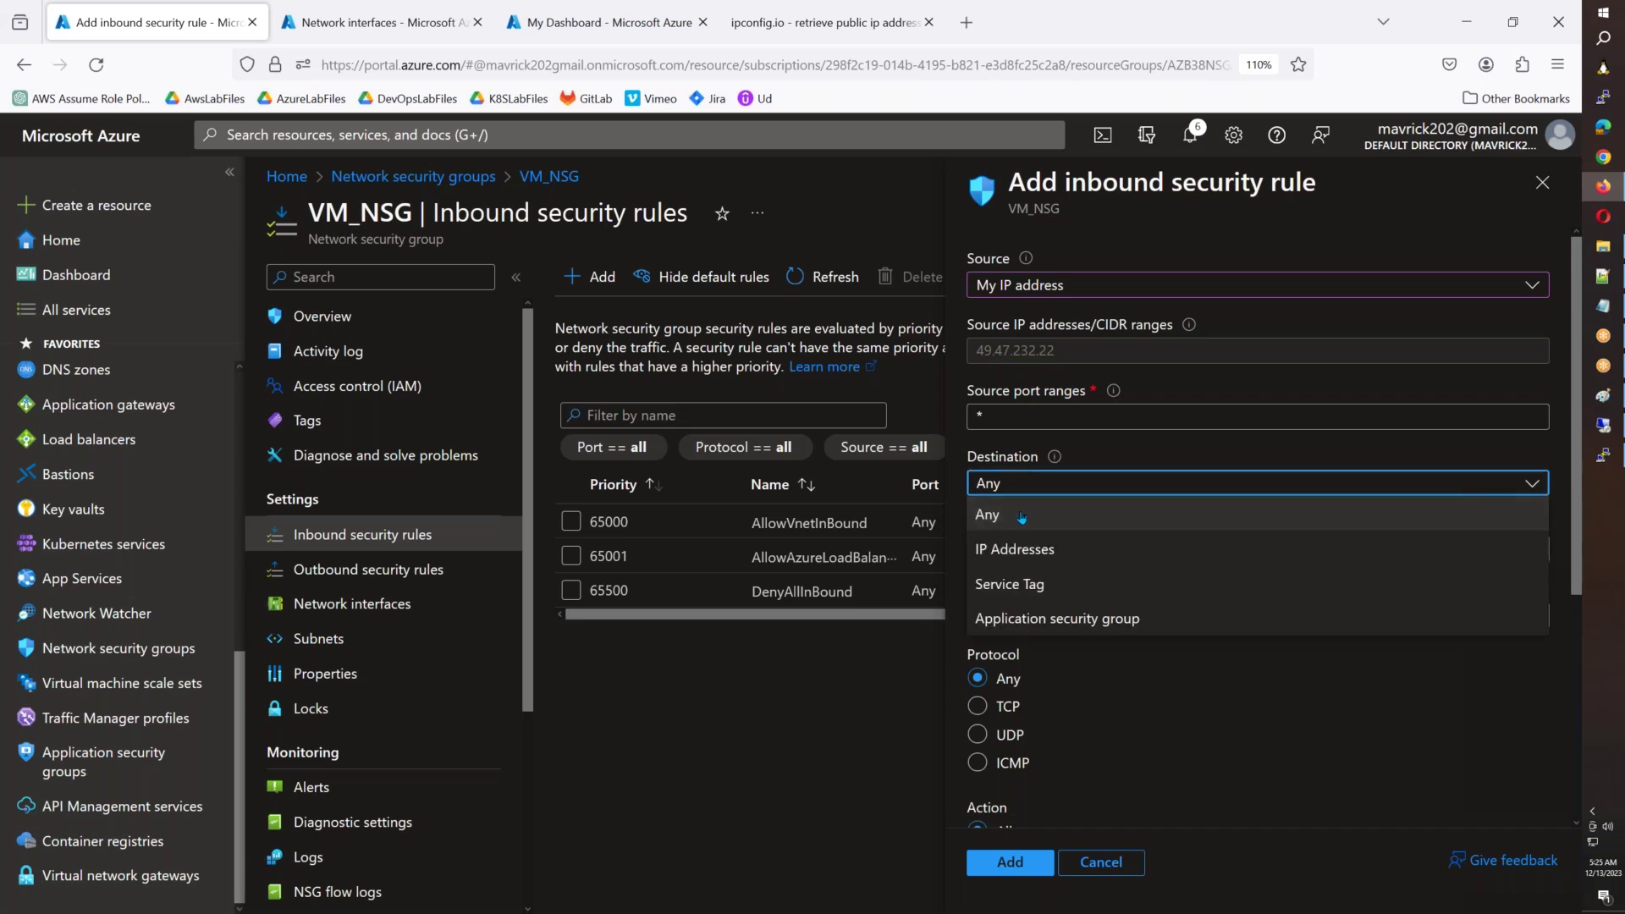
{"action": "left_click", "coordinate": [1020, 550]}
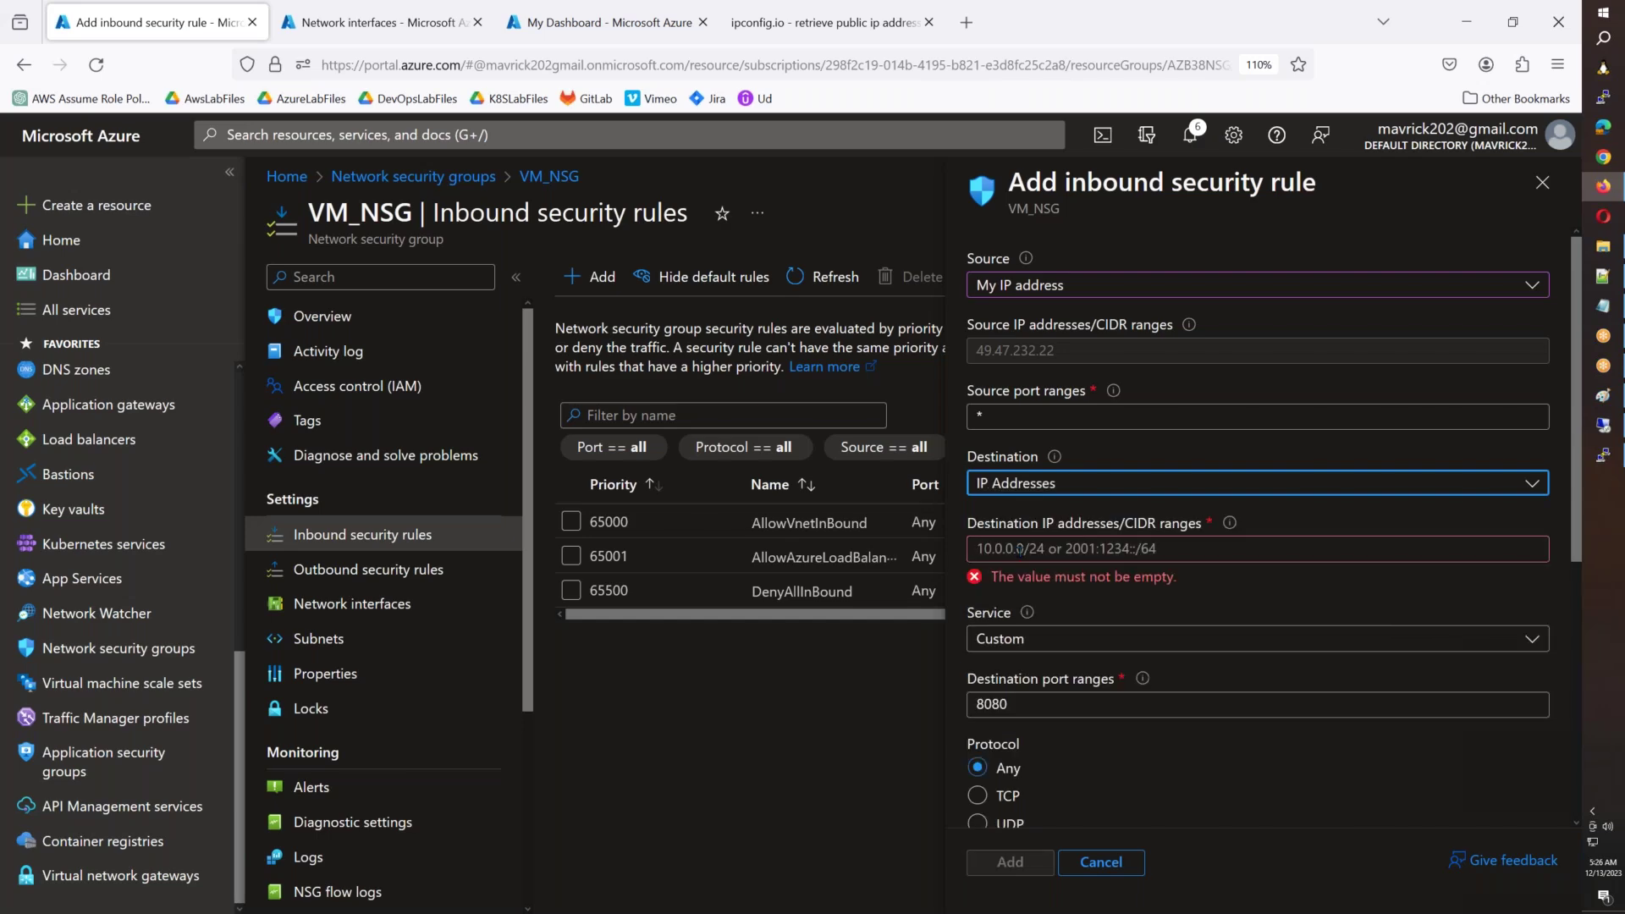
- Copy the Windows VM's private IP 10.1.1.4 into the rule's destination field
{"action": "left_click", "coordinate": [292, 17]}
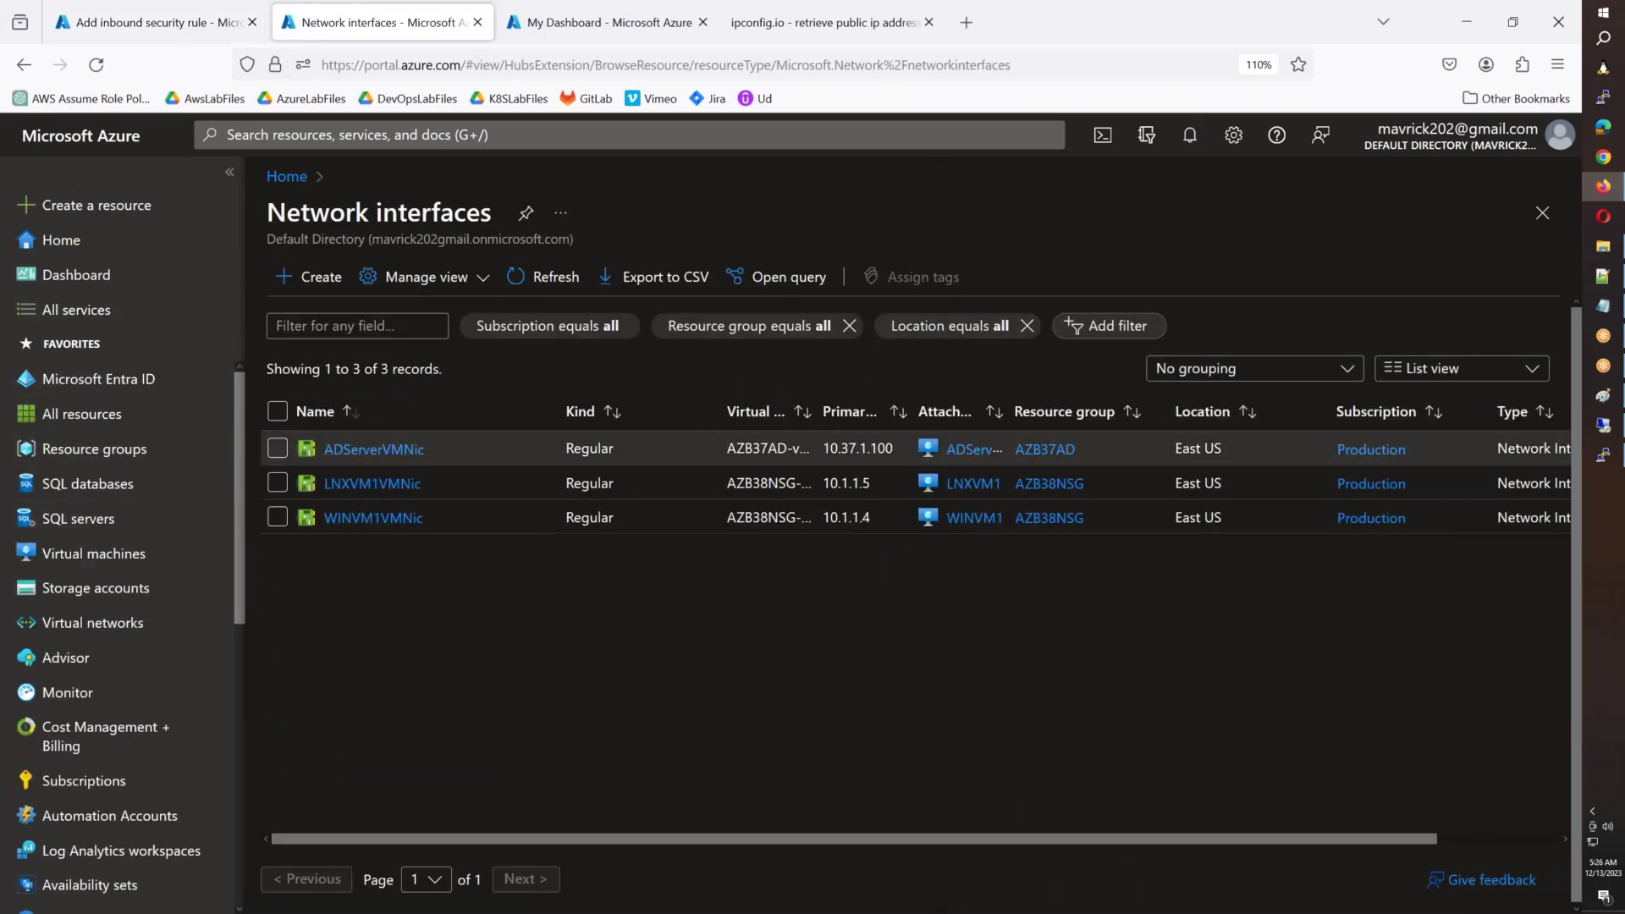
{"action": "left_click_drag", "start_coordinate": [912, 412], "coordinate": [1019, 411]}
{"action": "left_click_drag", "start_coordinate": [853, 524], "coordinate": [795, 531]}
{"action": "key", "text": "ctrl+c"}
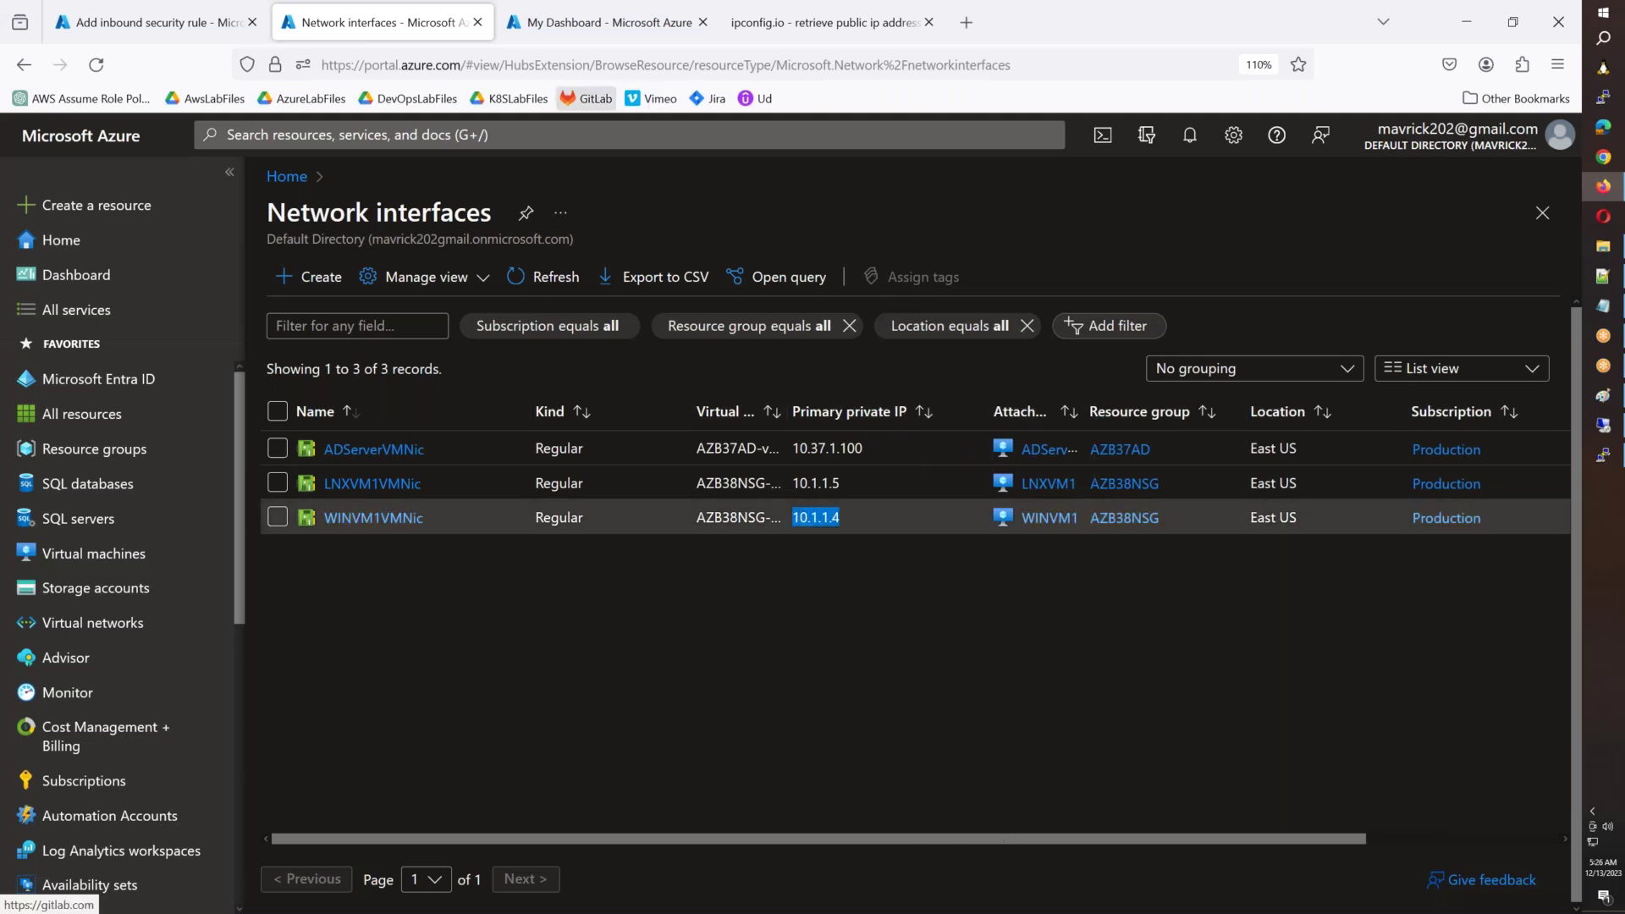
{"action": "left_click", "coordinate": [147, 20]}
{"action": "key", "text": "ctrl+v"}
- Set the rule's service to RDP on port 3389
{"action": "left_click", "coordinate": [1031, 629]}
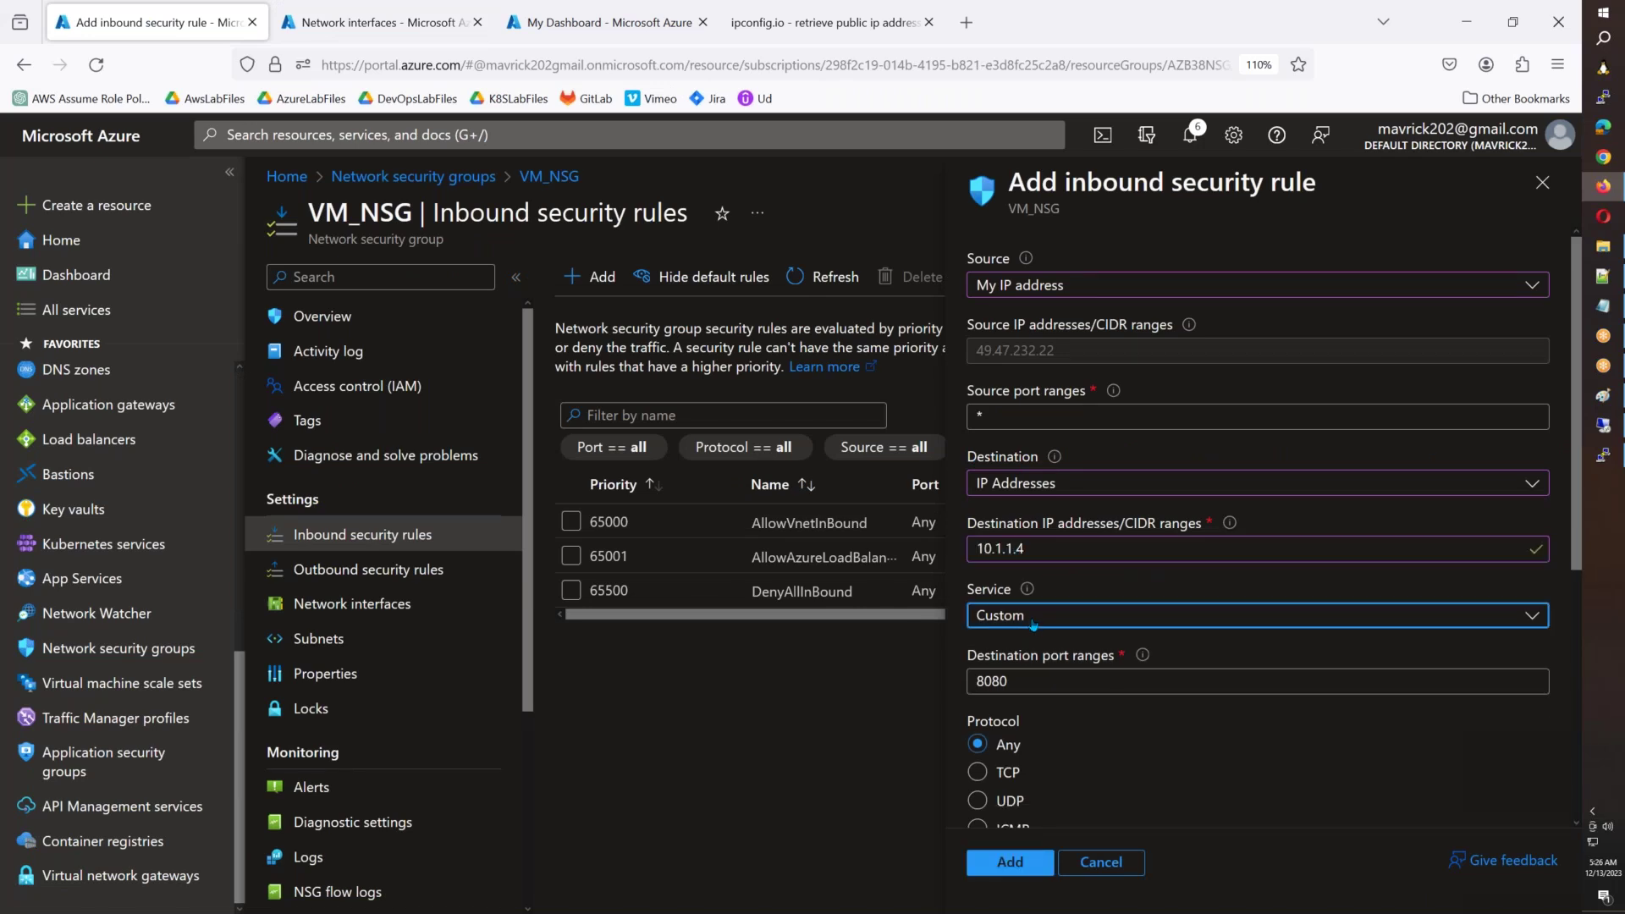
{"action": "left_click", "coordinate": [1033, 623]}
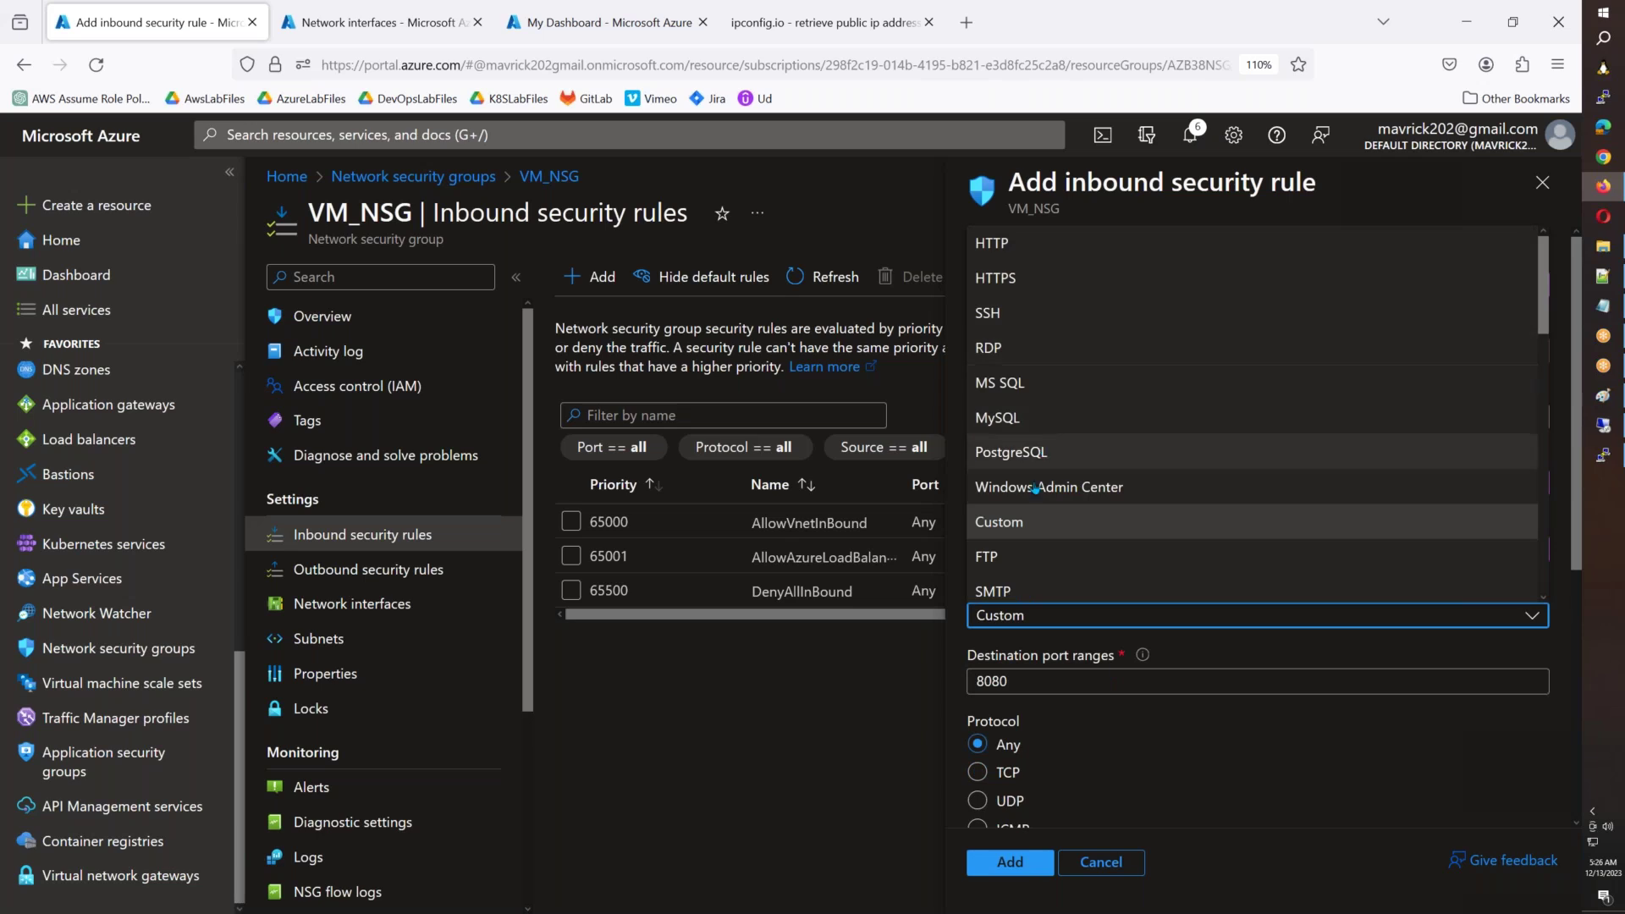
{"action": "left_click", "coordinate": [1004, 349]}
{"action": "left_click_drag", "start_coordinate": [1040, 690], "coordinate": [978, 682]}
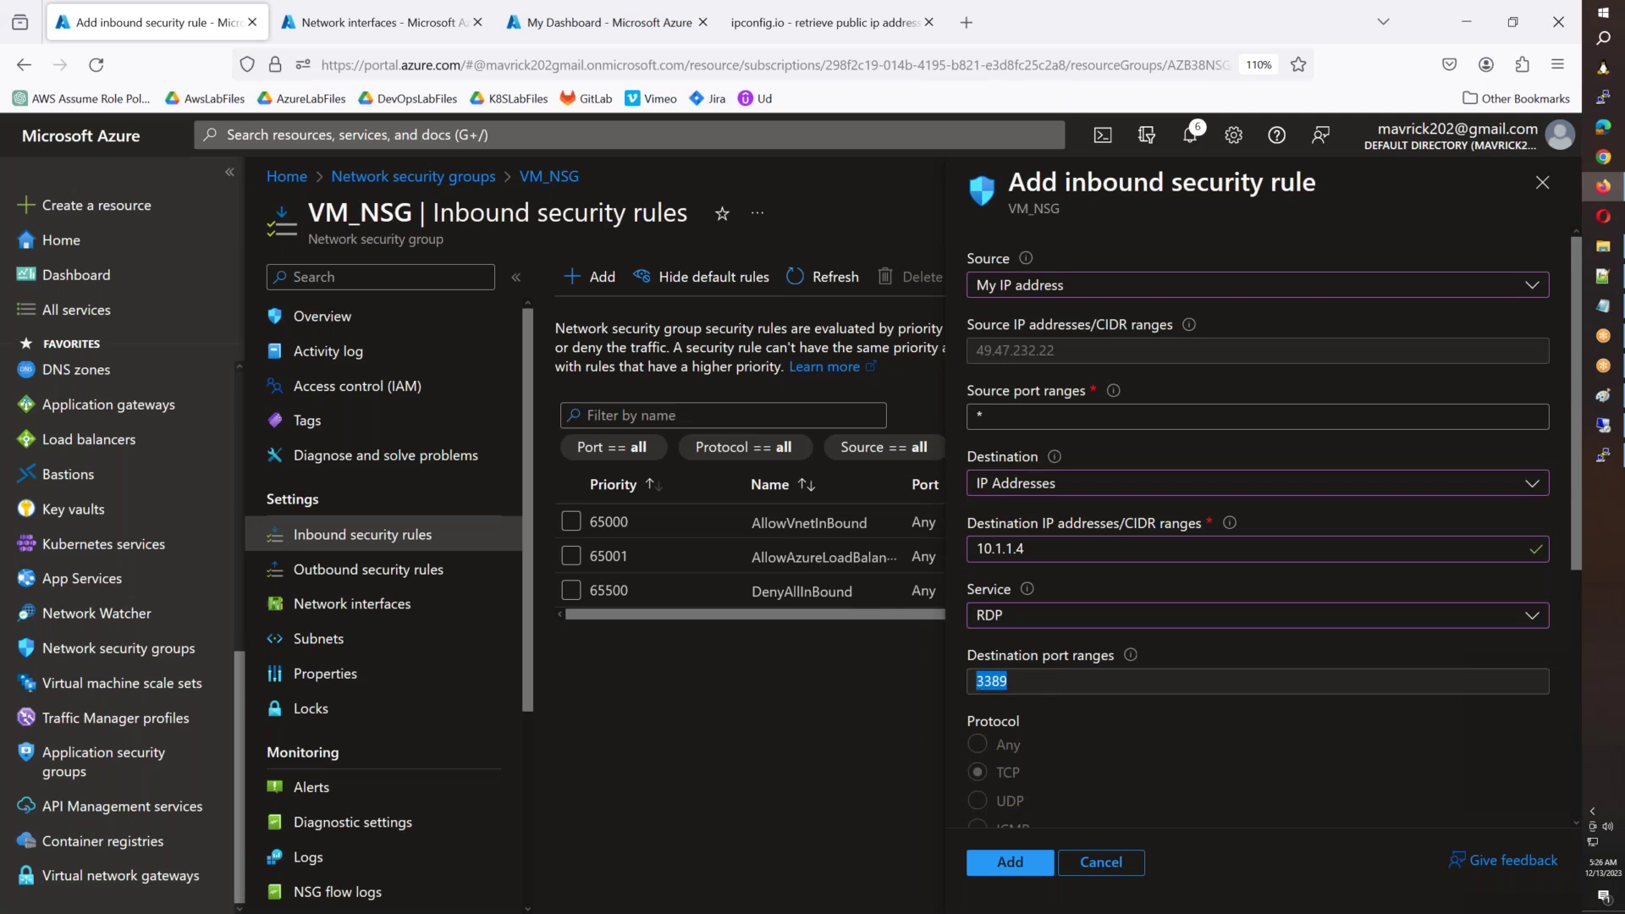
{"action": "scroll", "coordinate": [1258, 524], "scroll_direction": "down", "scroll_amount": 5}
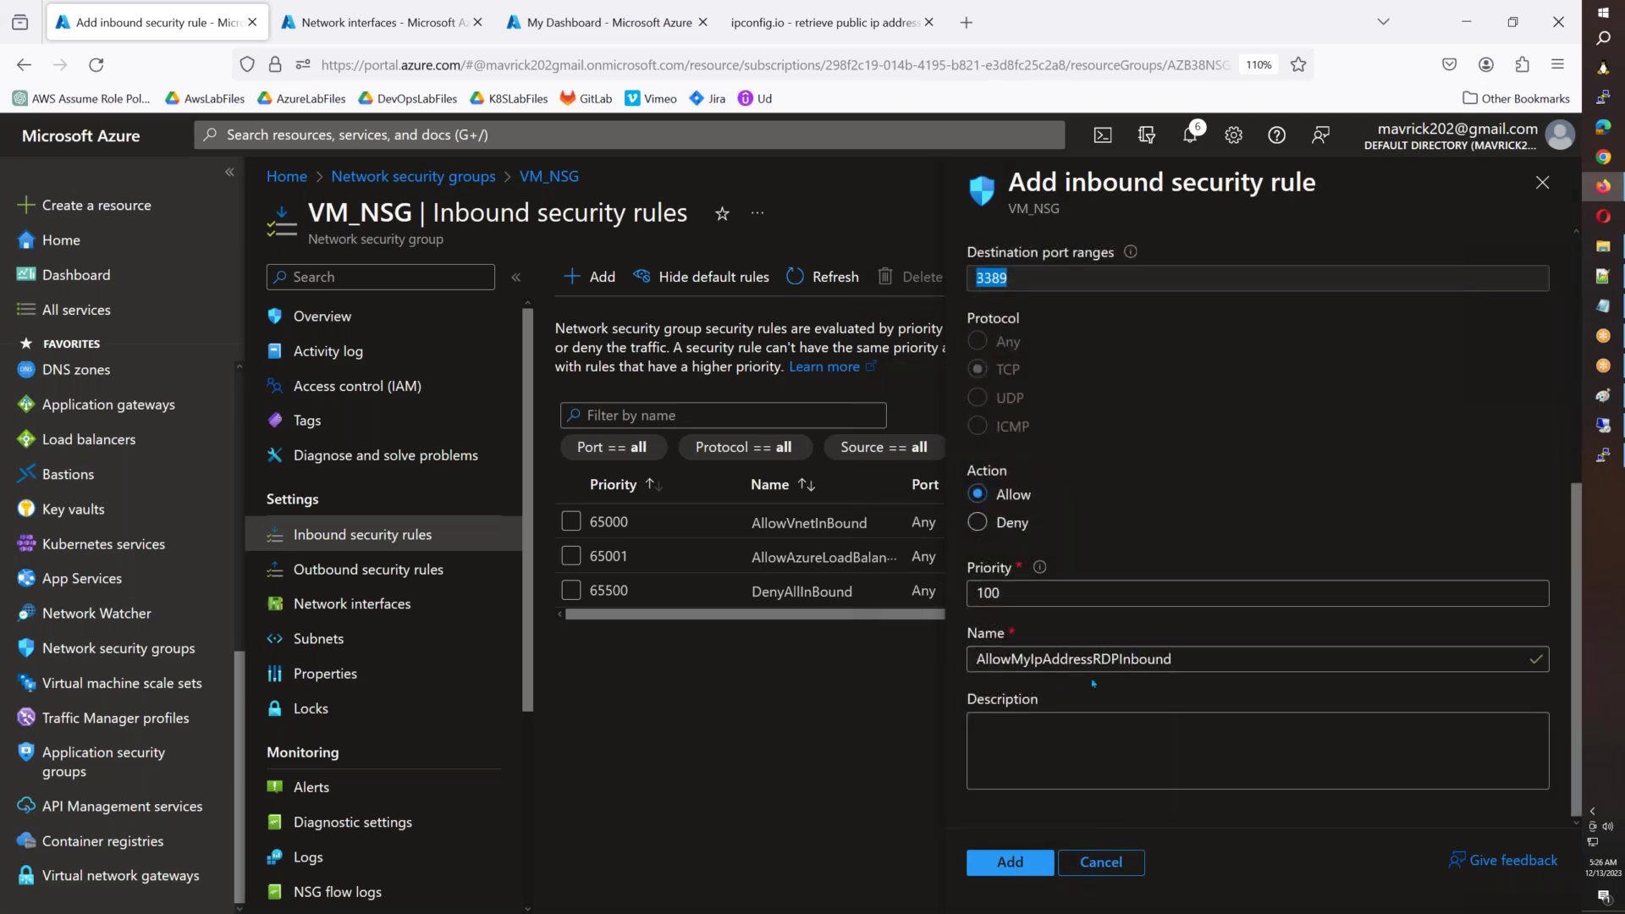
- Rename the rule to AllowRDPfromMyHOME
{"action": "left_click_drag", "start_coordinate": [1190, 665], "coordinate": [1012, 665]}
{"action": "type", "text": "RD"}
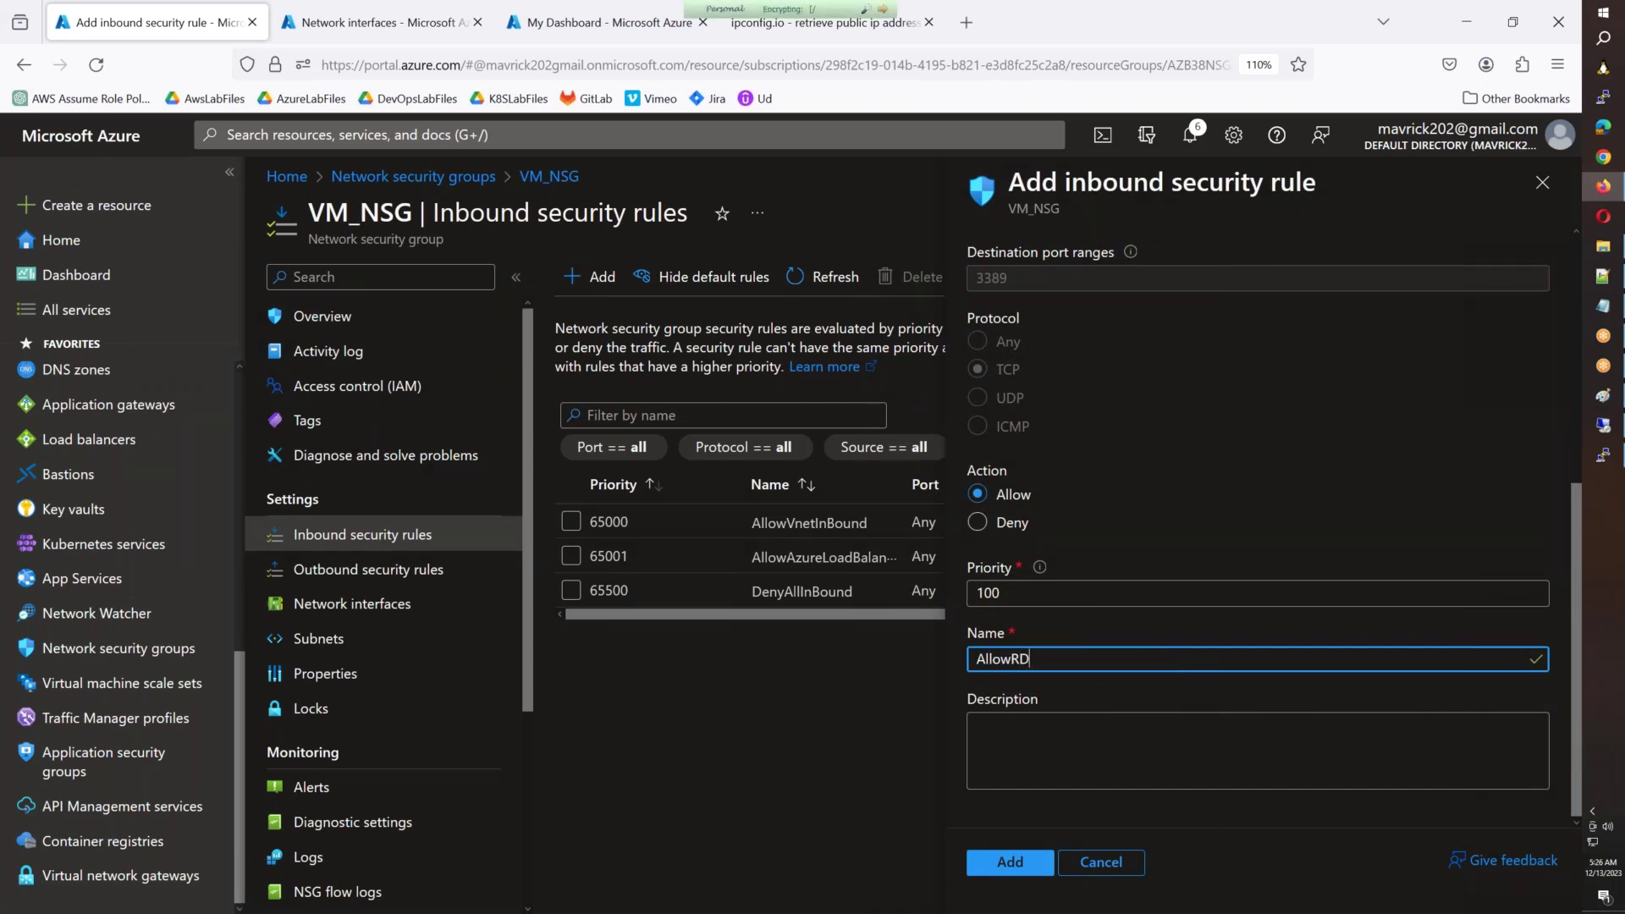
{"action": "type", "text": "PfromMyHOME"}
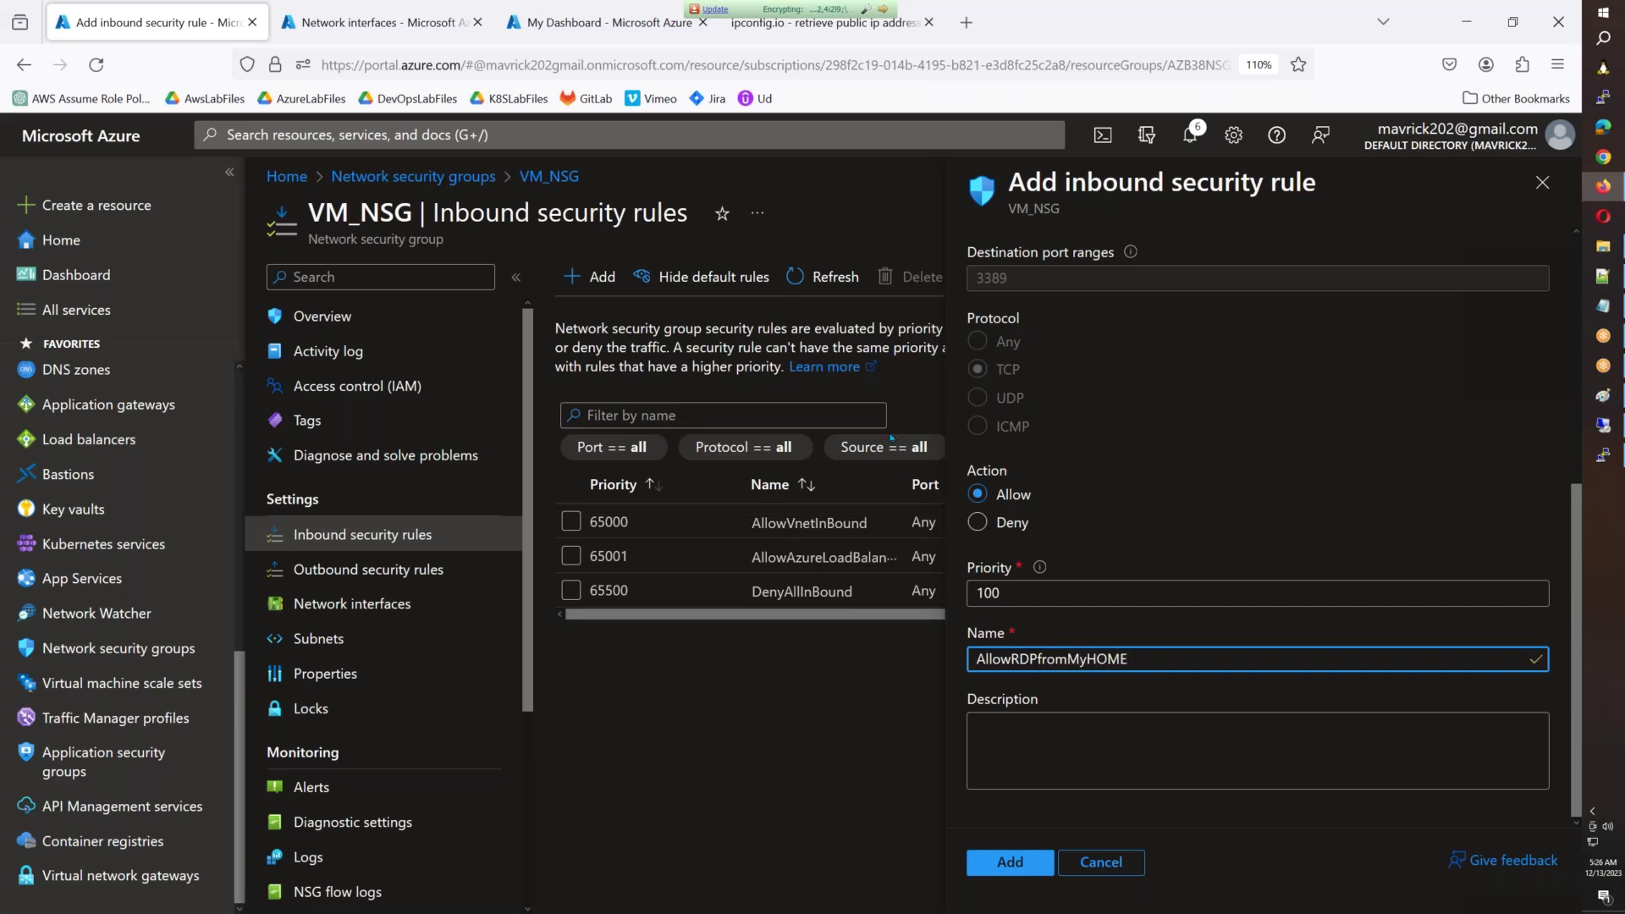
- Set the priority to 100, correcting the out-of-range value 99
{"action": "key", "text": "shift+Tab"}
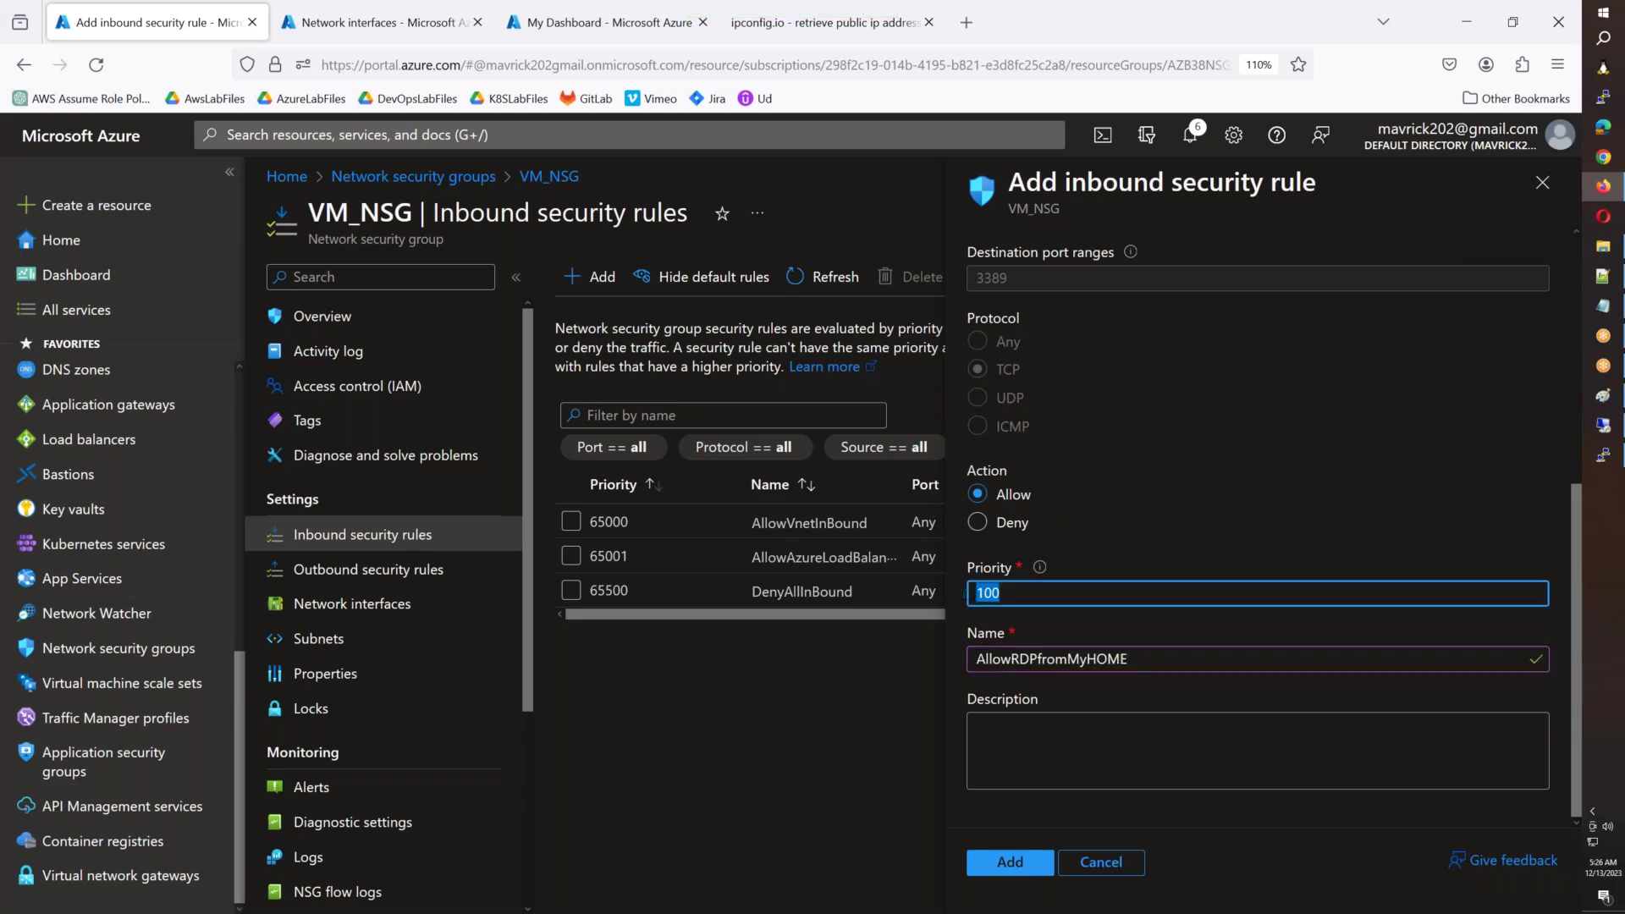
{"action": "type", "text": "99"}
{"action": "key", "text": "Tab"}
{"action": "key", "text": "Tab"}
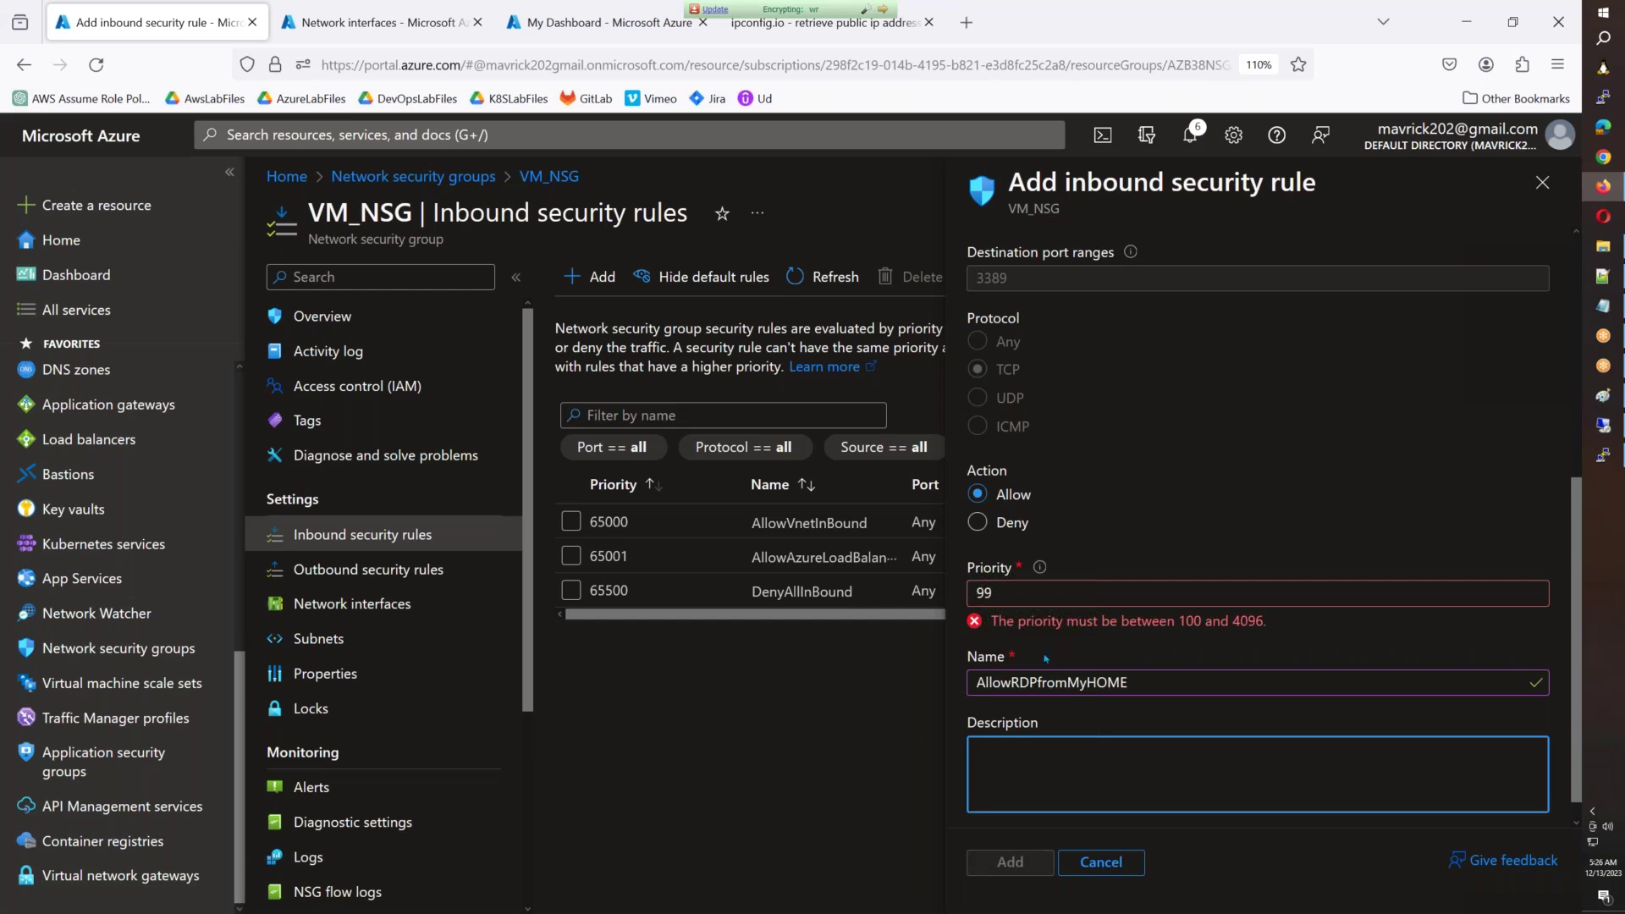
{"action": "left_click_drag", "start_coordinate": [1269, 622], "coordinate": [1183, 624]}
{"action": "double_click", "coordinate": [984, 593]}
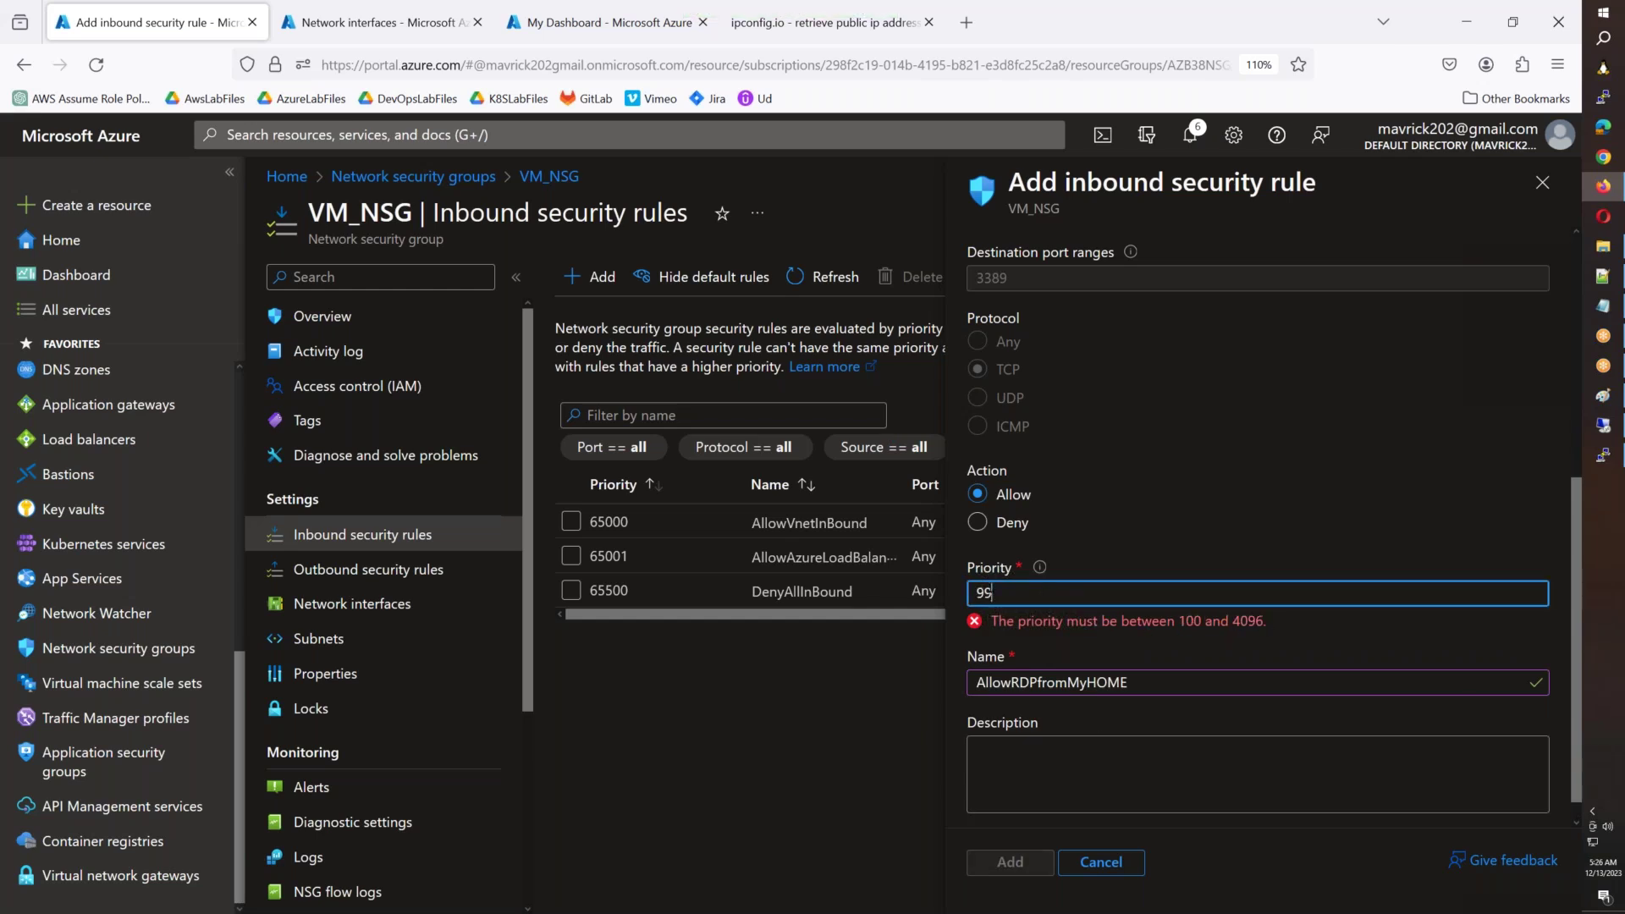
{"action": "type", "text": "100"}
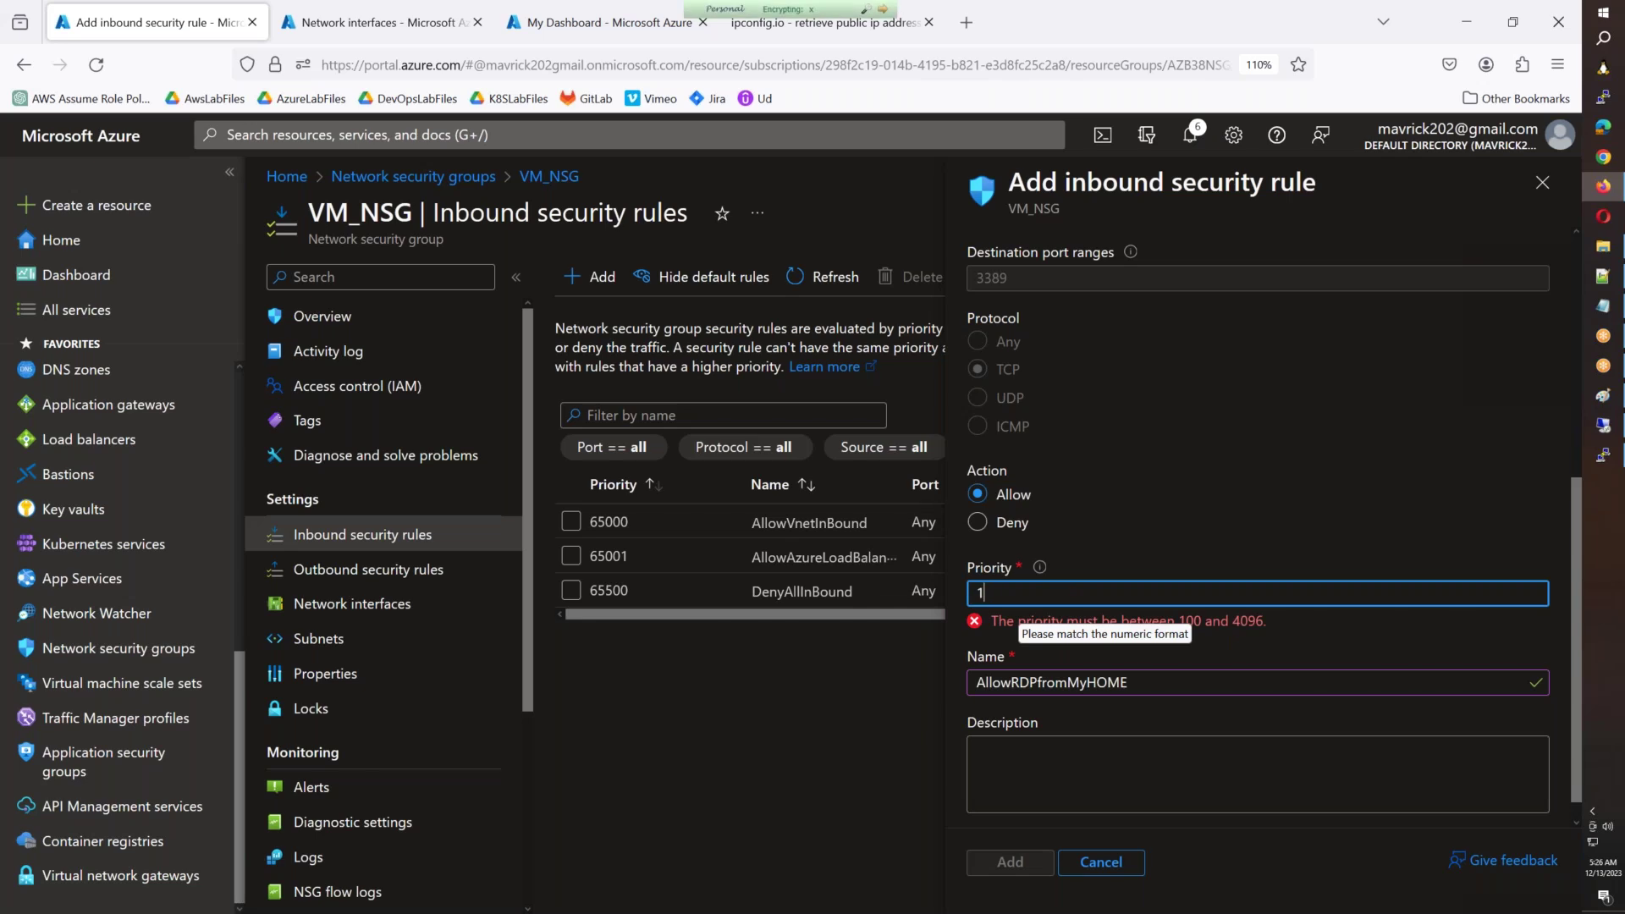
{"action": "left_click", "coordinate": [1109, 774]}
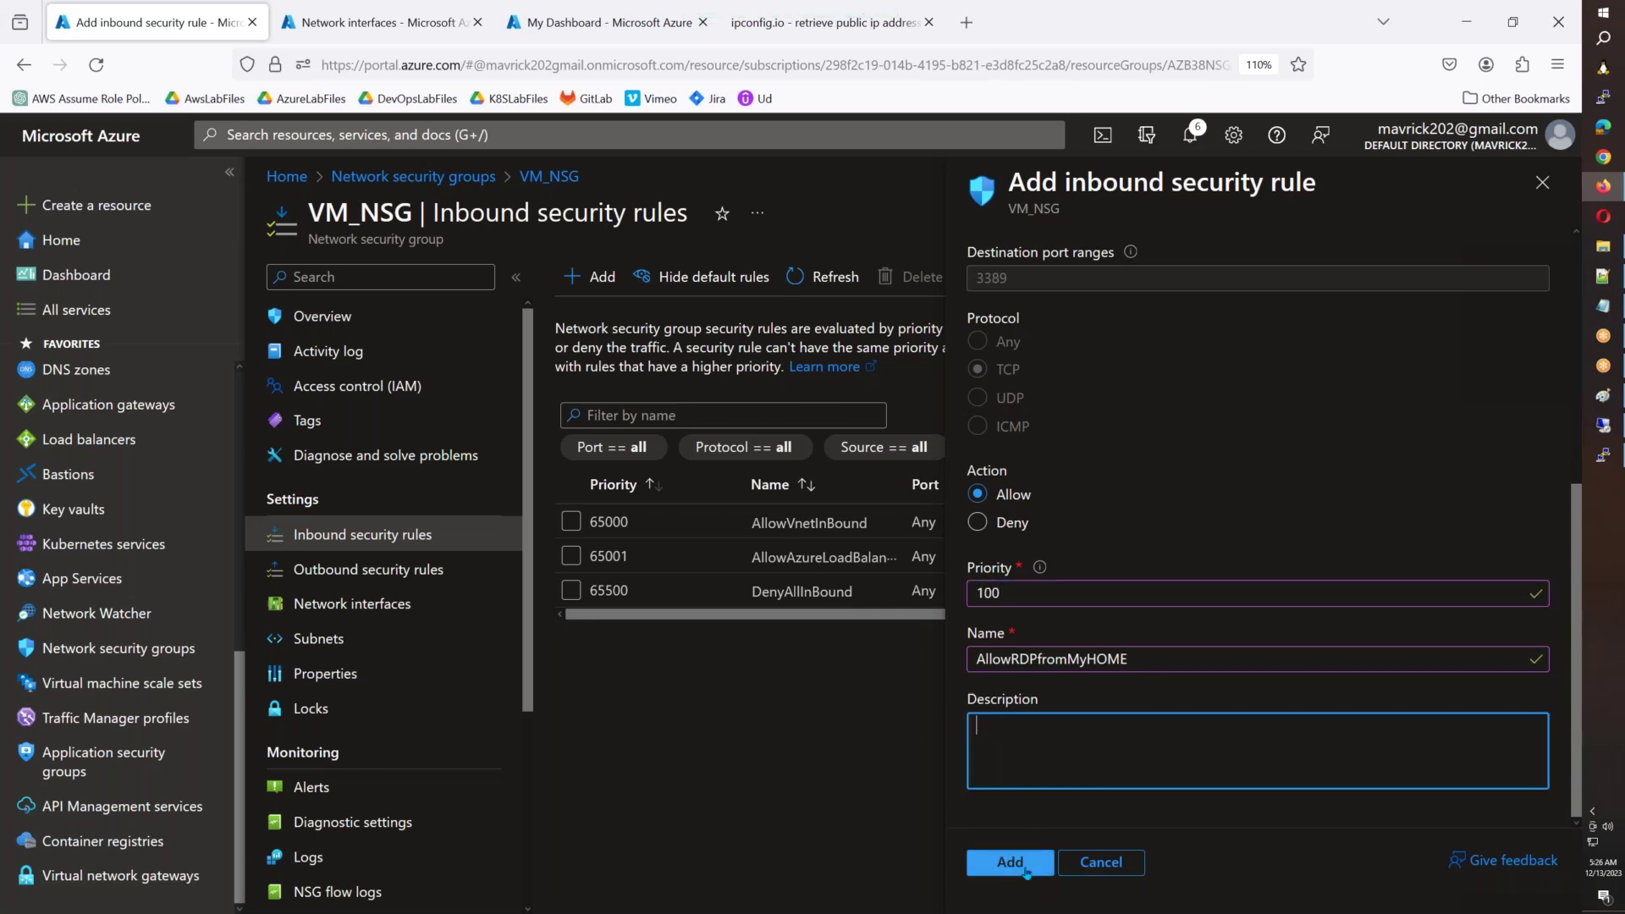
- Create the RDP allow rule and begin a second rule with source My IP address
{"action": "left_click", "coordinate": [1026, 870]}
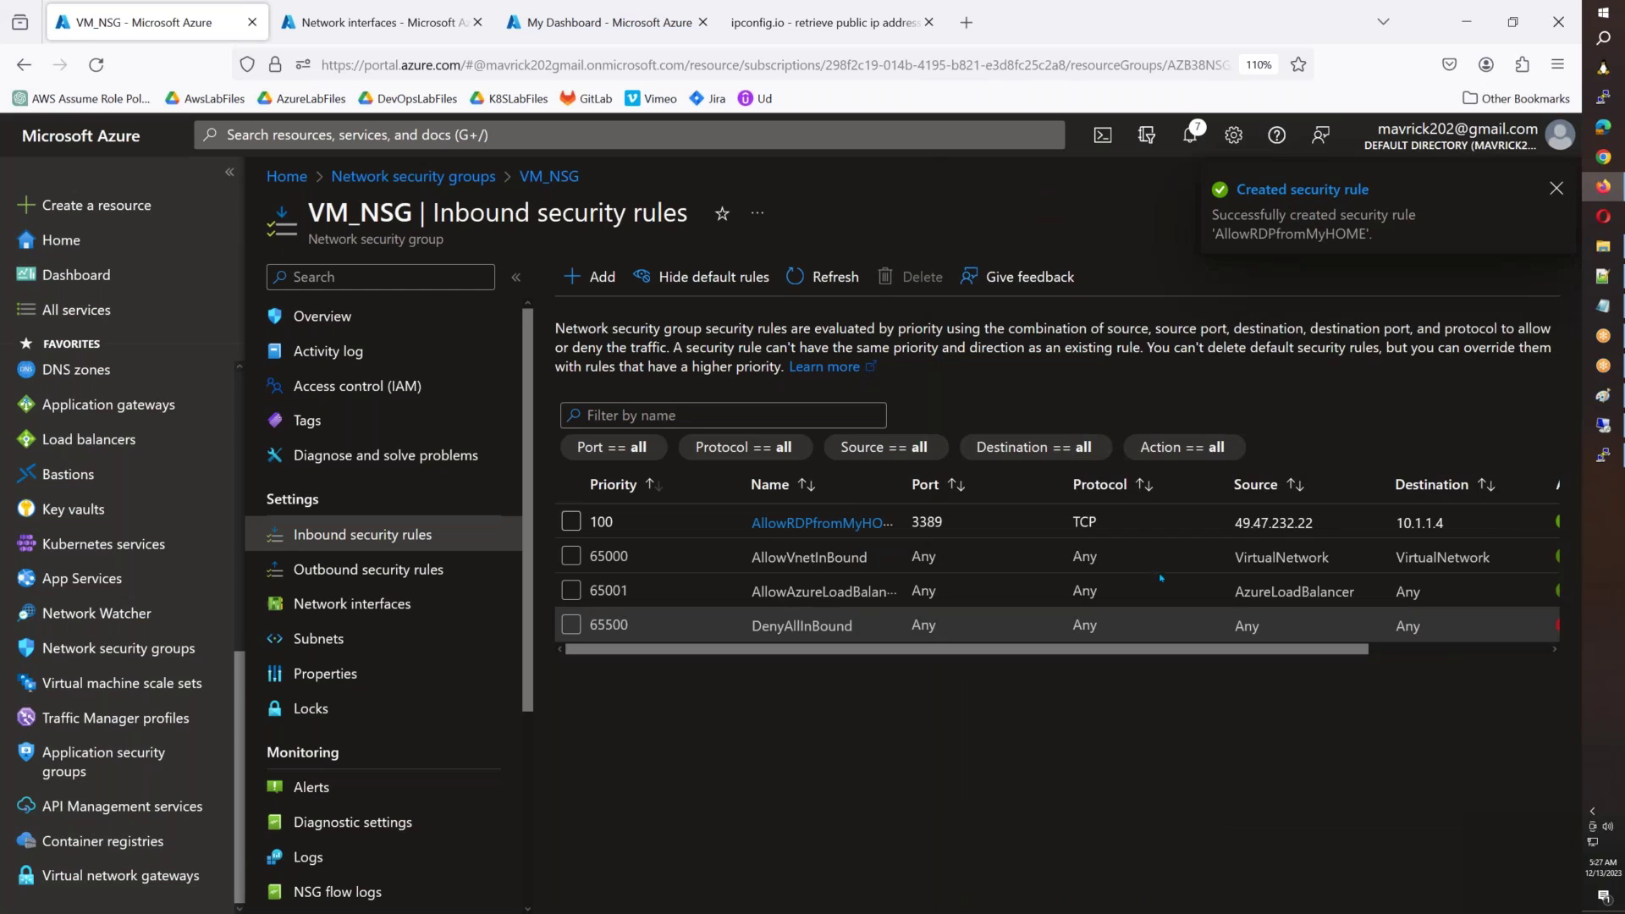
{"action": "left_click_drag", "start_coordinate": [1195, 650], "coordinate": [937, 676]}
{"action": "left_click", "coordinate": [562, 276]}
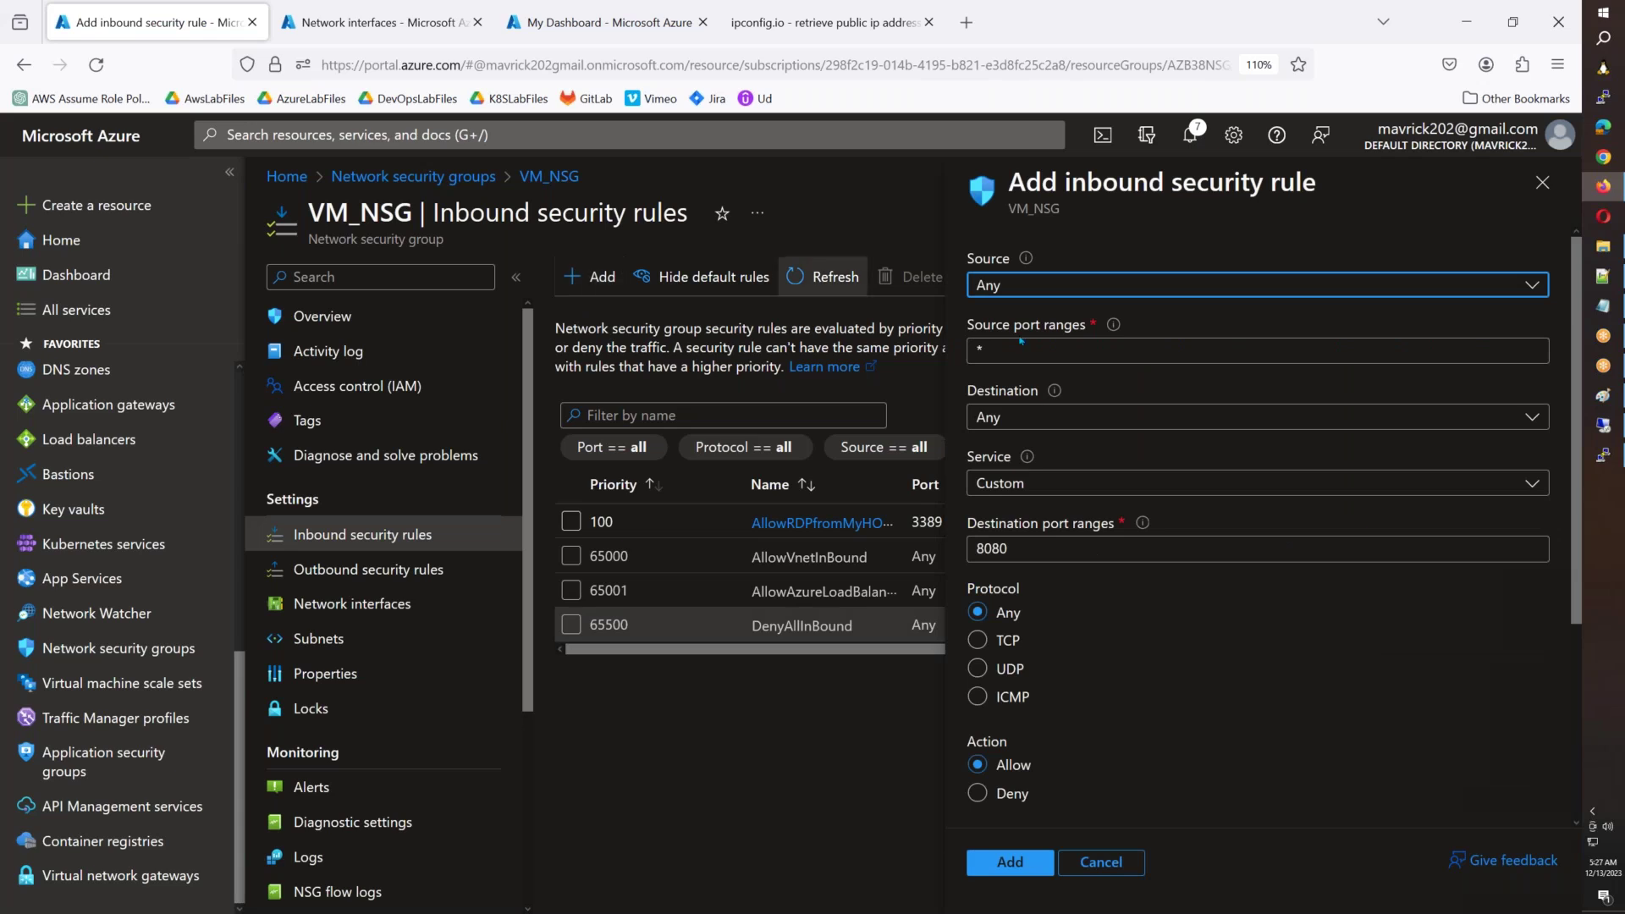
{"action": "left_click", "coordinate": [1030, 291]}
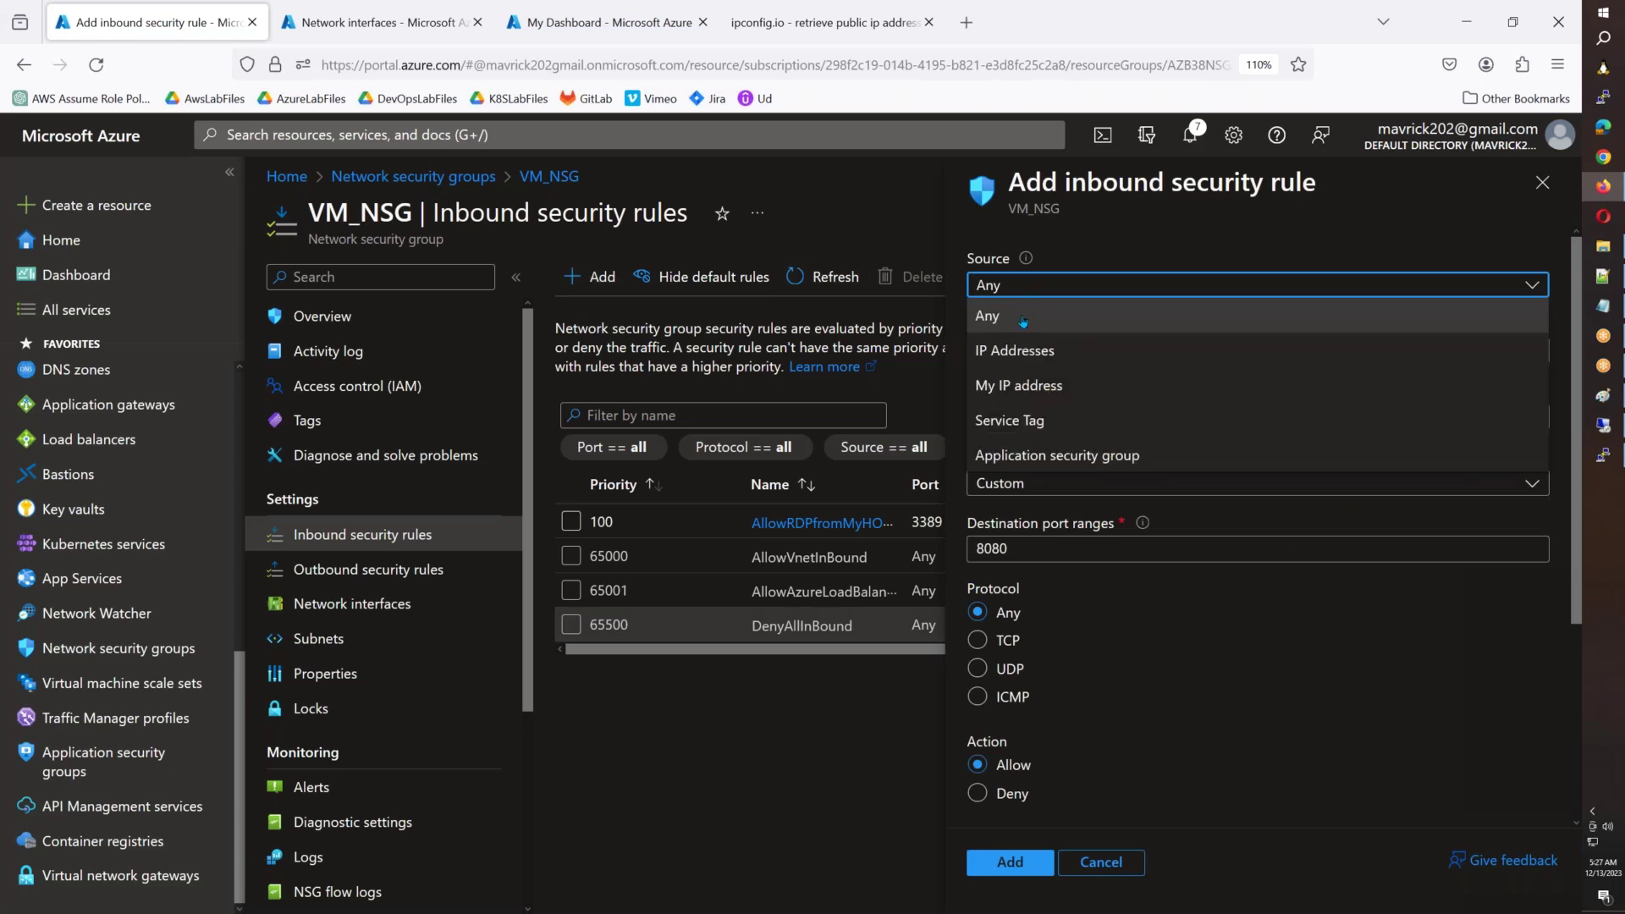
{"action": "left_click", "coordinate": [1013, 383]}
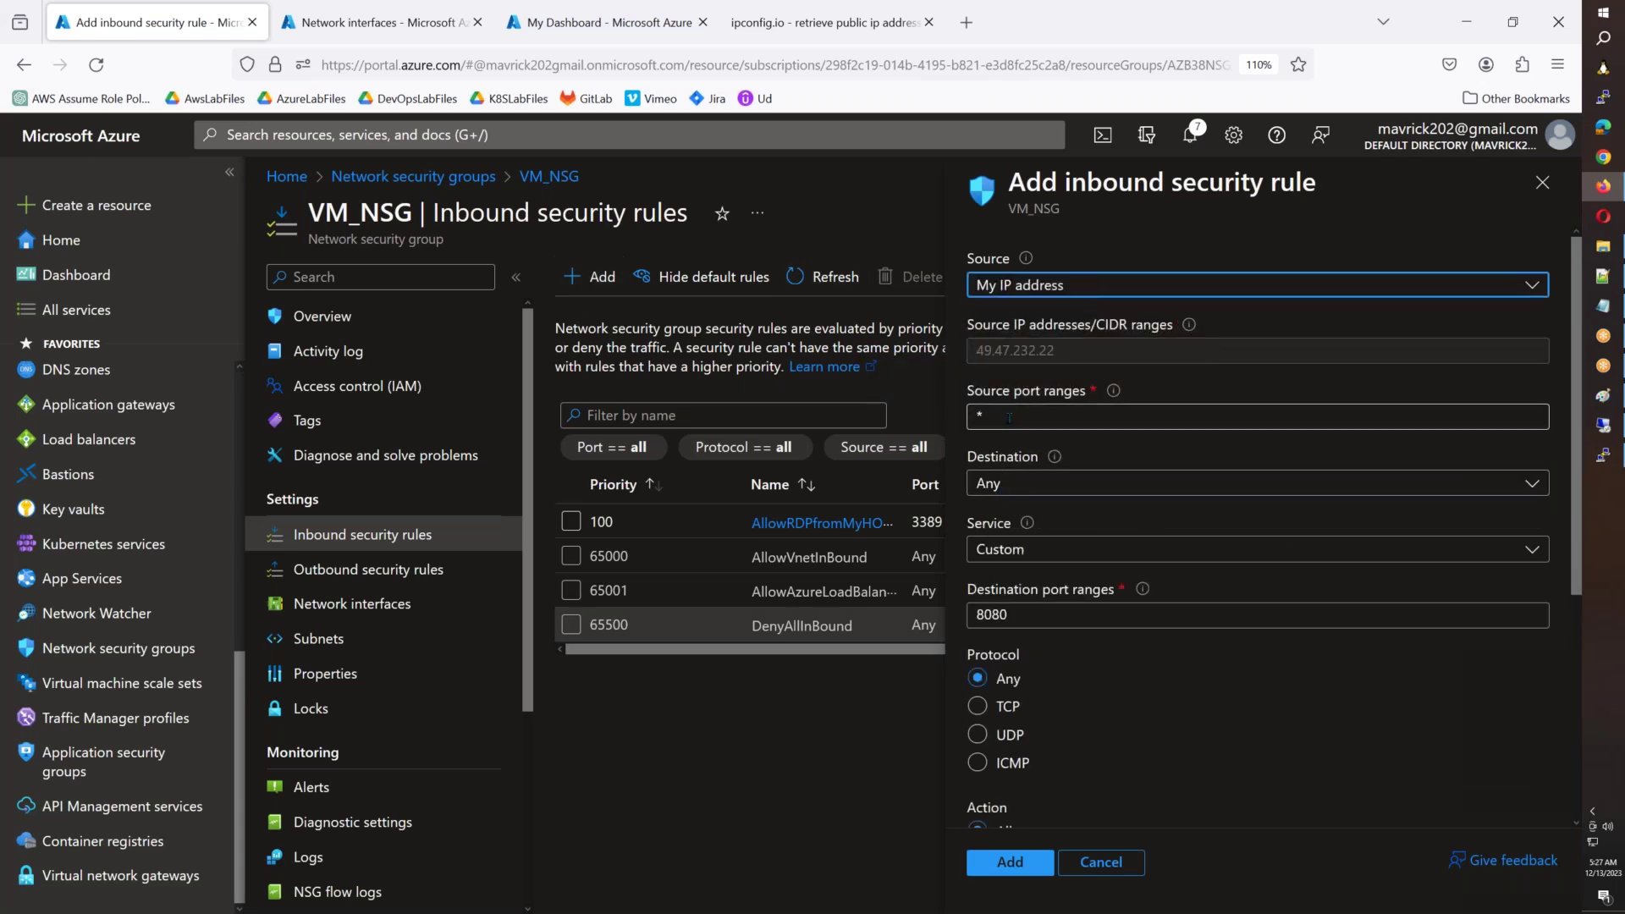
{"action": "key", "text": "Tab"}
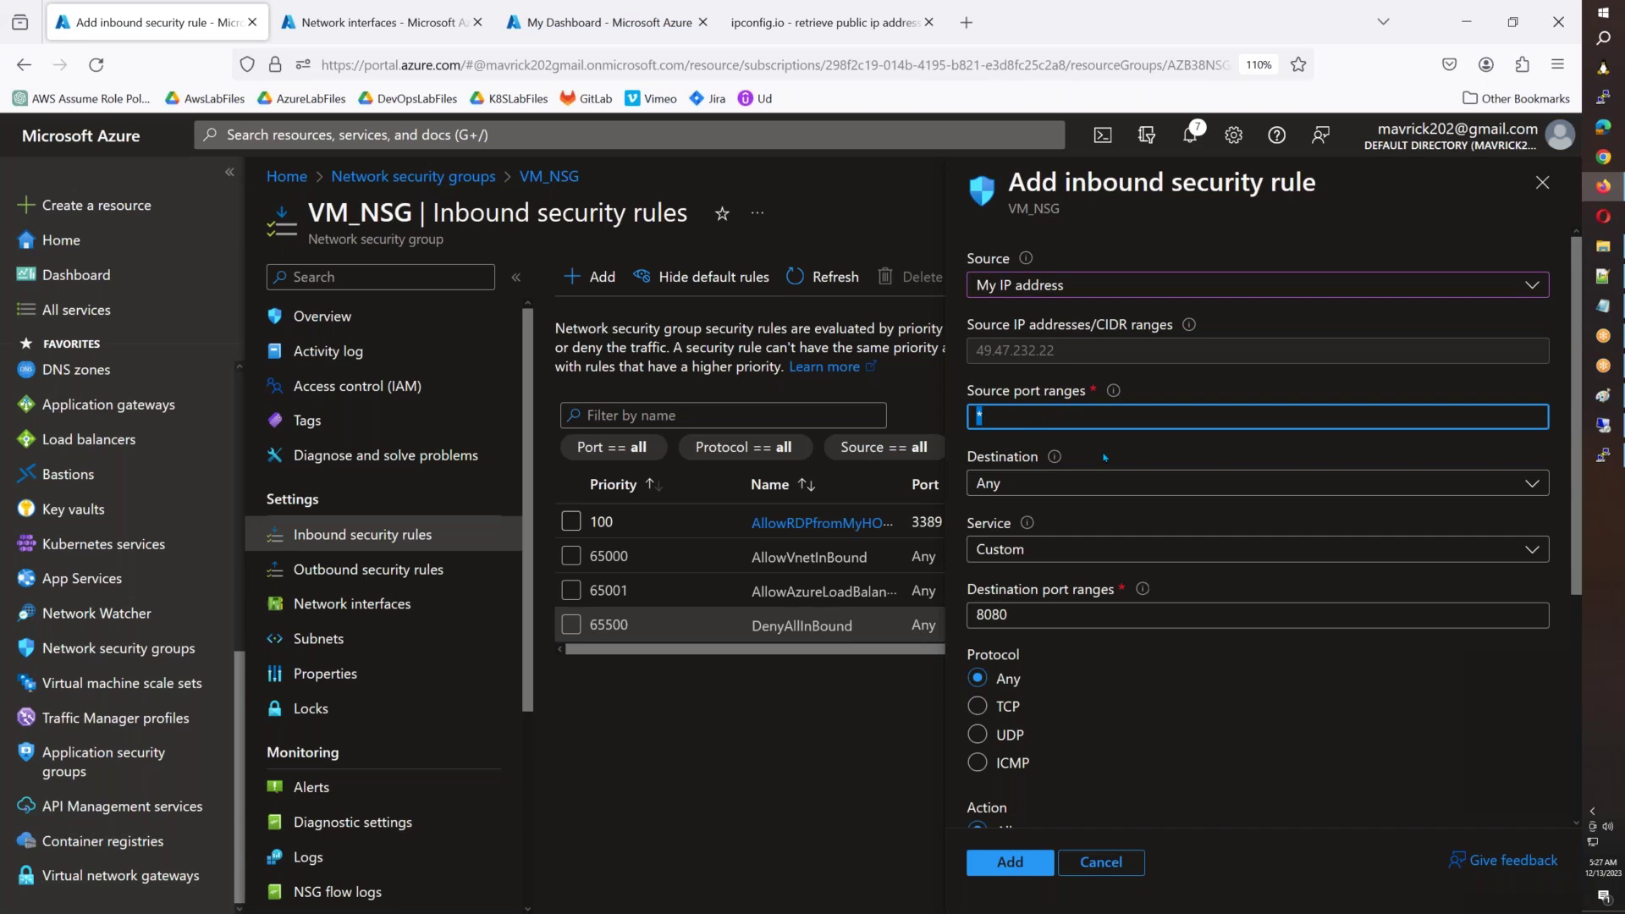
- Set the second rule to service RDP, destination IP 10.1.1.4, and action Deny
{"action": "left_click", "coordinate": [1022, 546]}
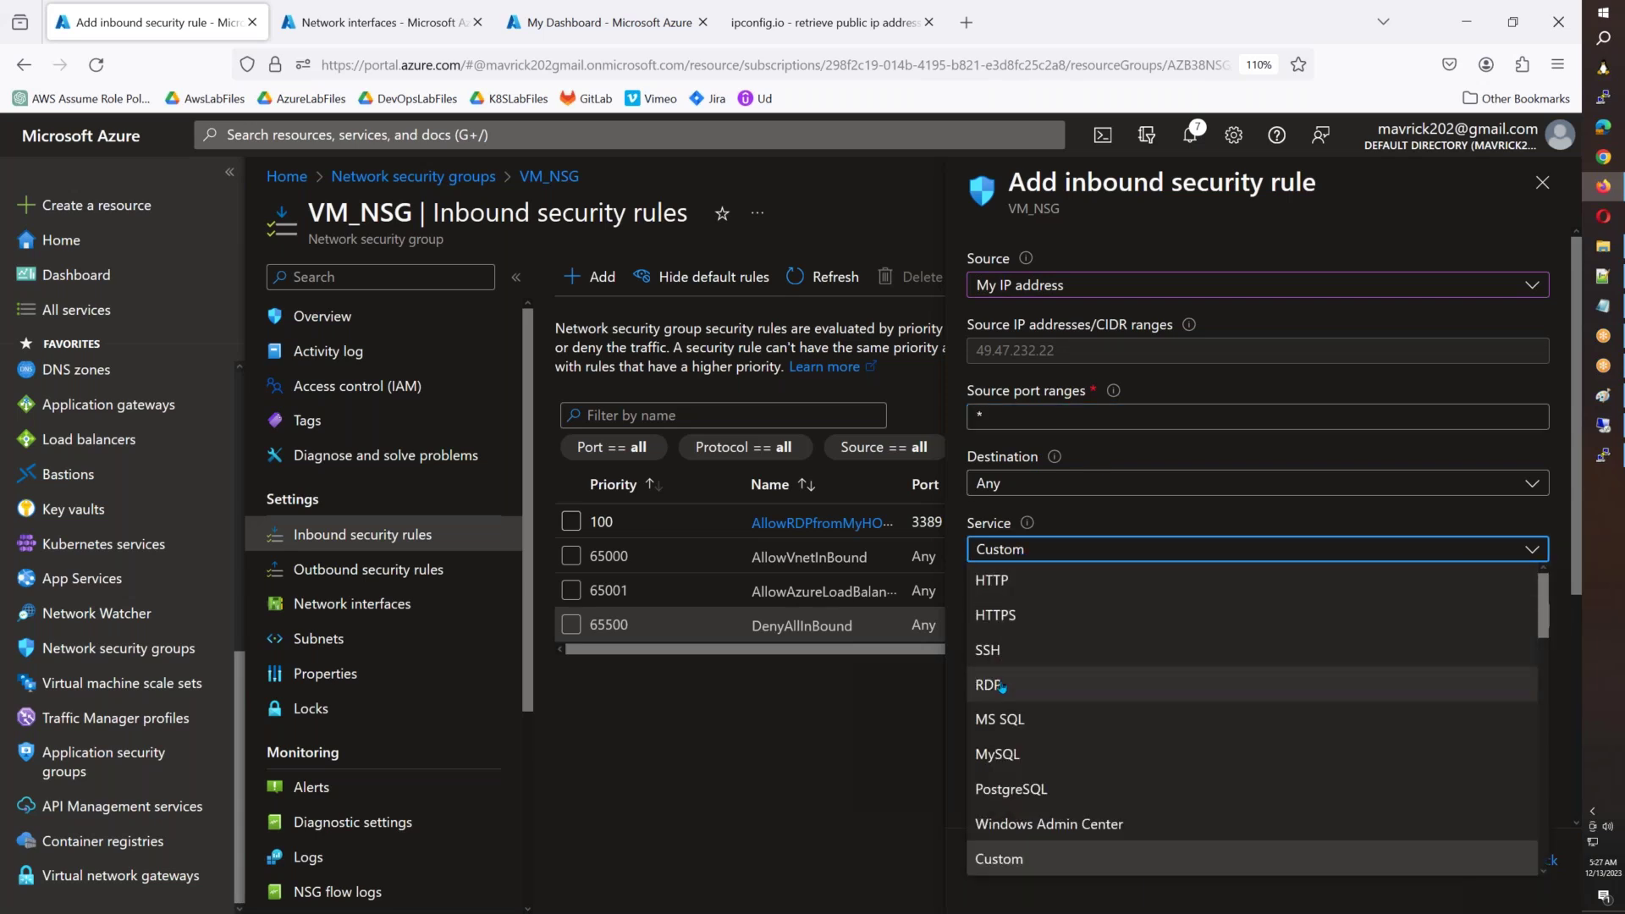
{"action": "left_click", "coordinate": [990, 684]}
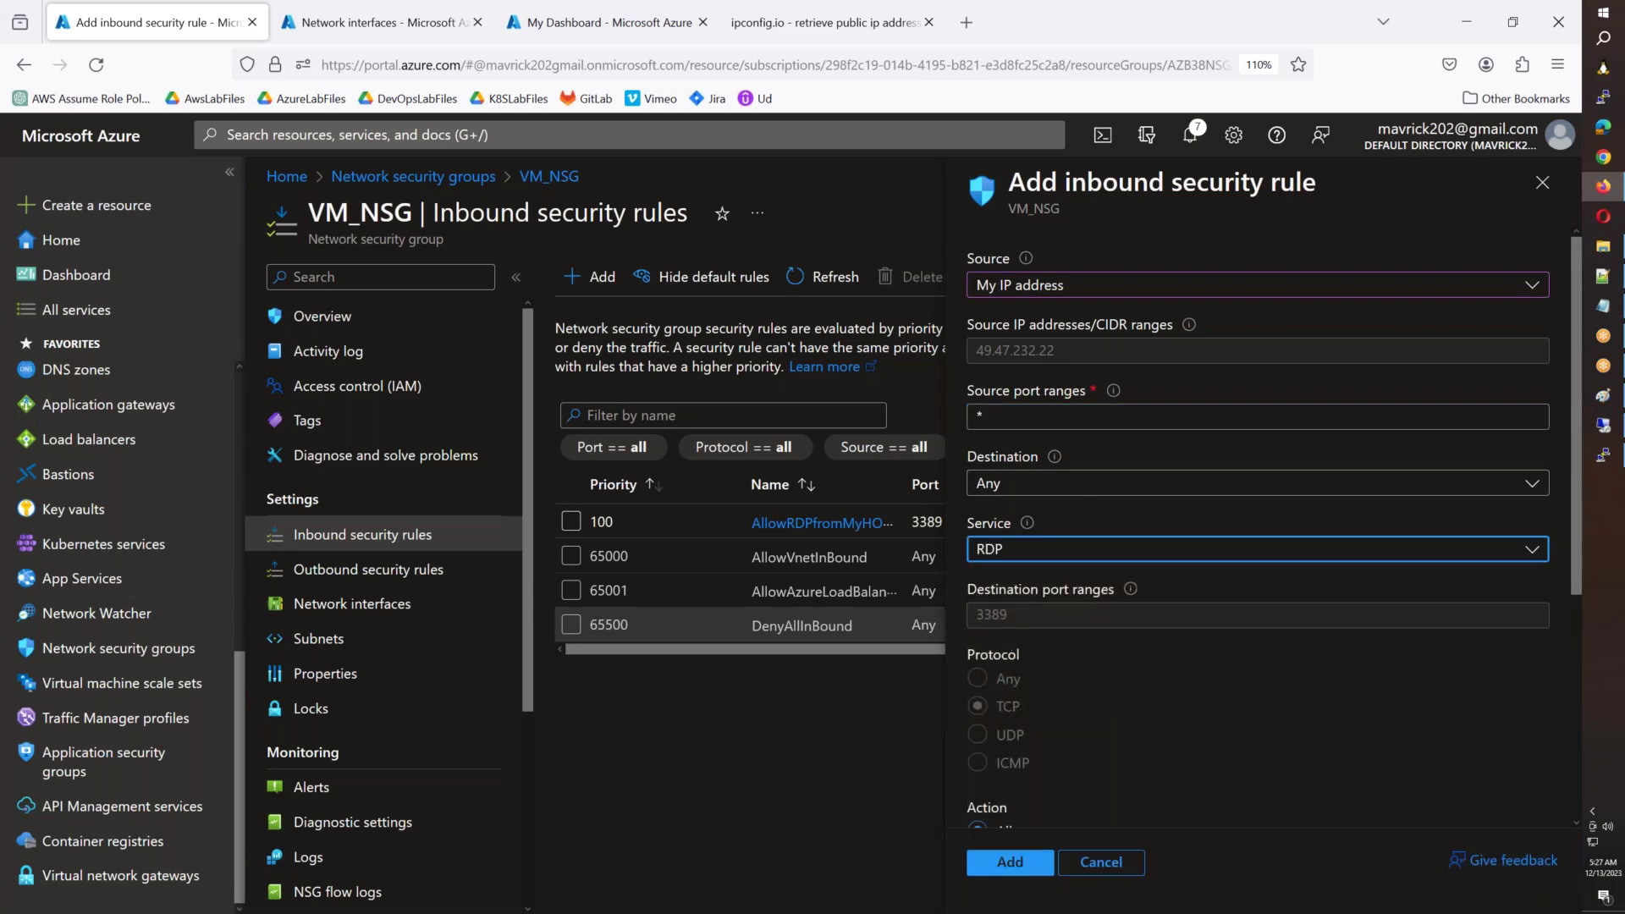
{"action": "left_click", "coordinate": [1016, 482]}
{"action": "left_click", "coordinate": [1024, 548]}
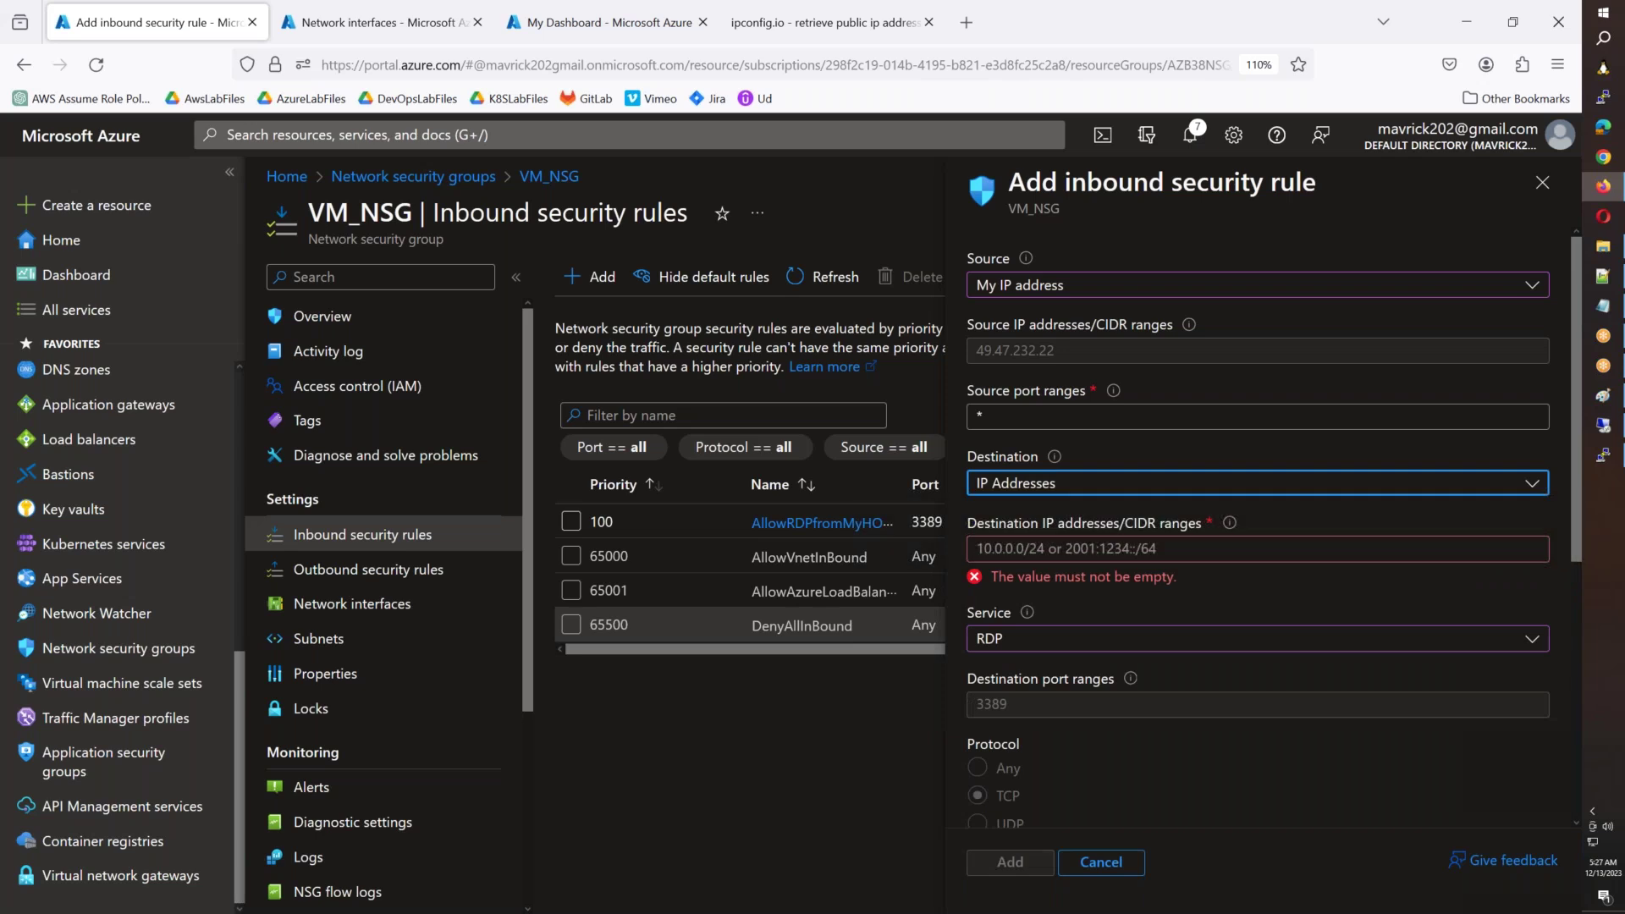
{"action": "left_click", "coordinate": [996, 548]}
{"action": "type", "text": "10.1.1.4"}
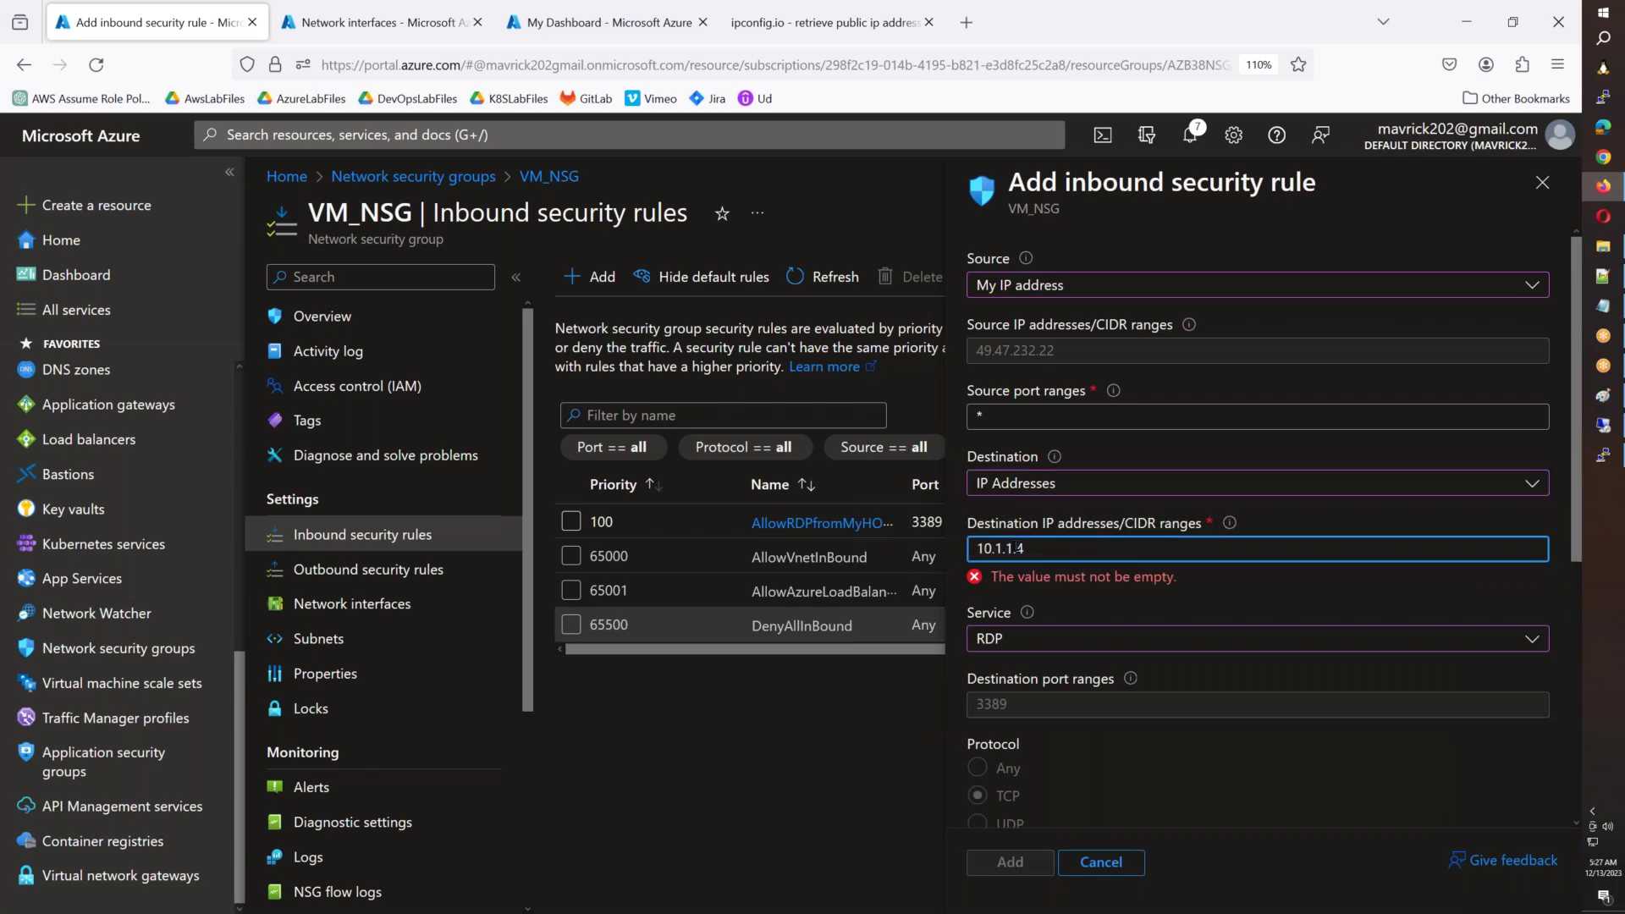
{"action": "scroll", "coordinate": [1007, 566], "scroll_direction": "down", "scroll_amount": 5}
{"action": "left_click", "coordinate": [1003, 575]}
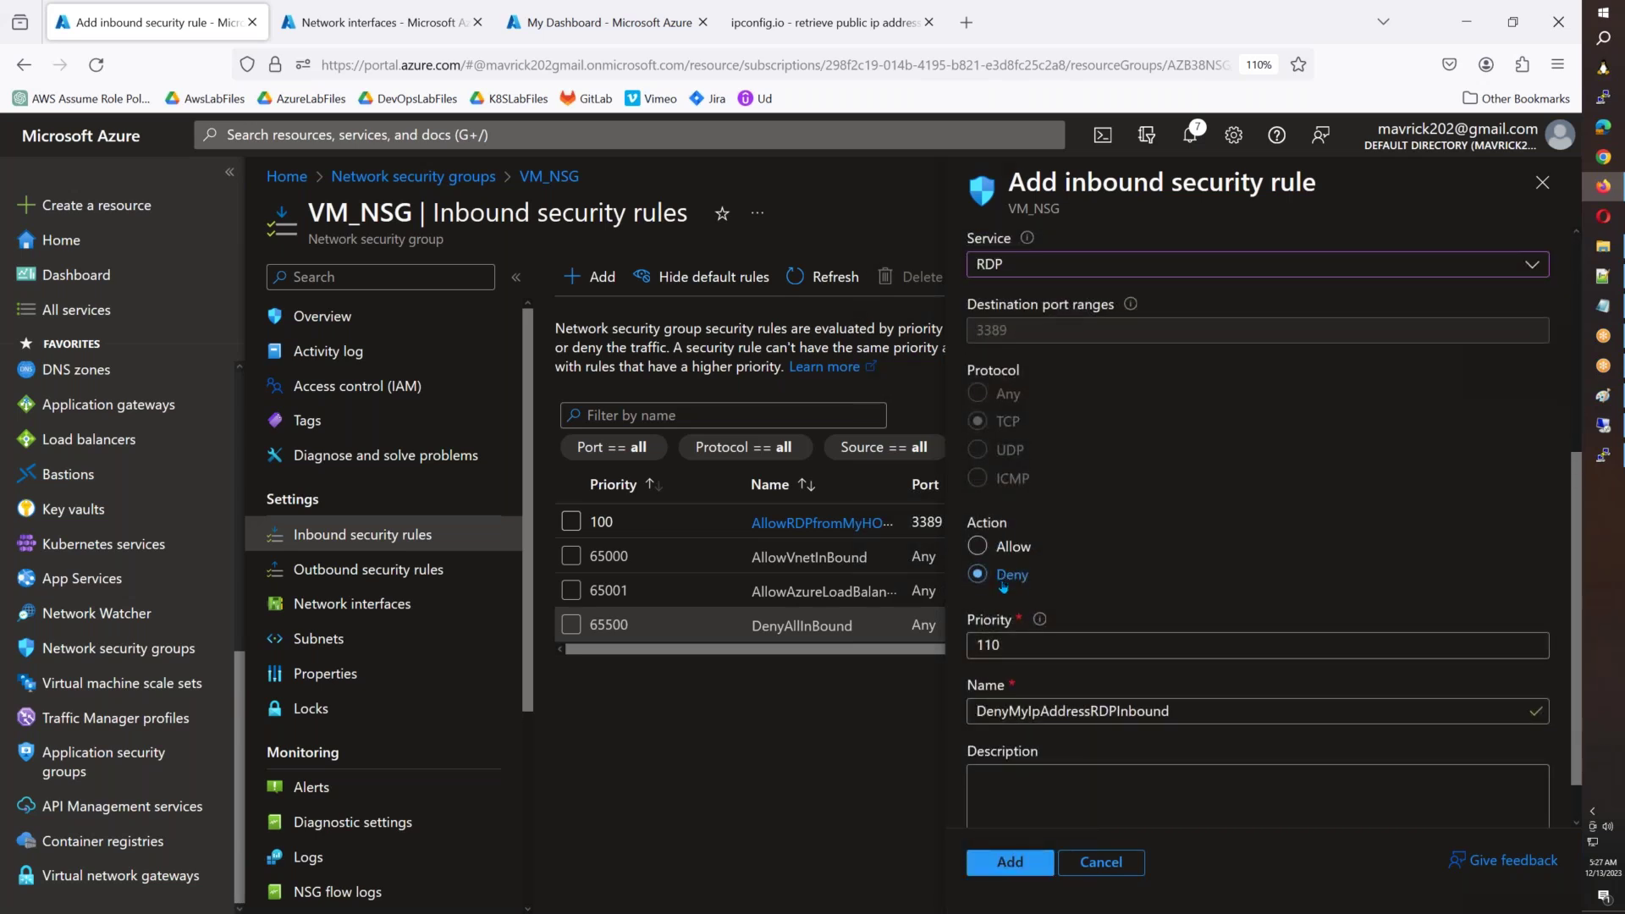
{"action": "scroll", "coordinate": [1003, 584], "scroll_direction": "down", "scroll_amount": 1}
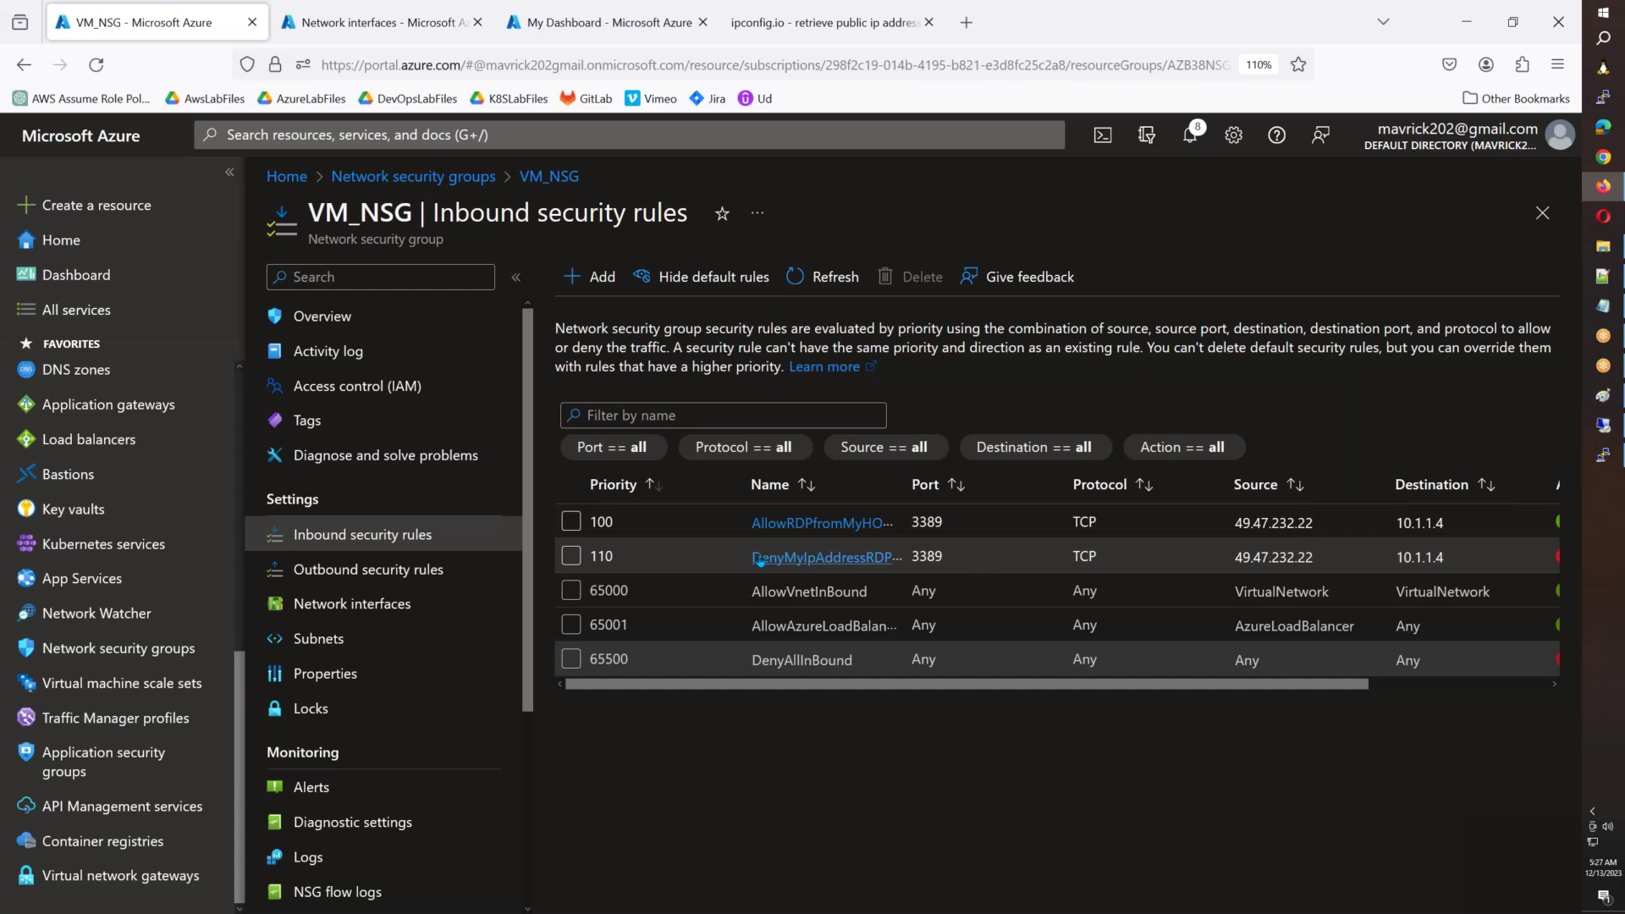
- Review the rules' Action column, then attempt a remote desktop connection to 20.169.157.212
{"action": "left_click_drag", "start_coordinate": [1048, 682], "coordinate": [1293, 715]}
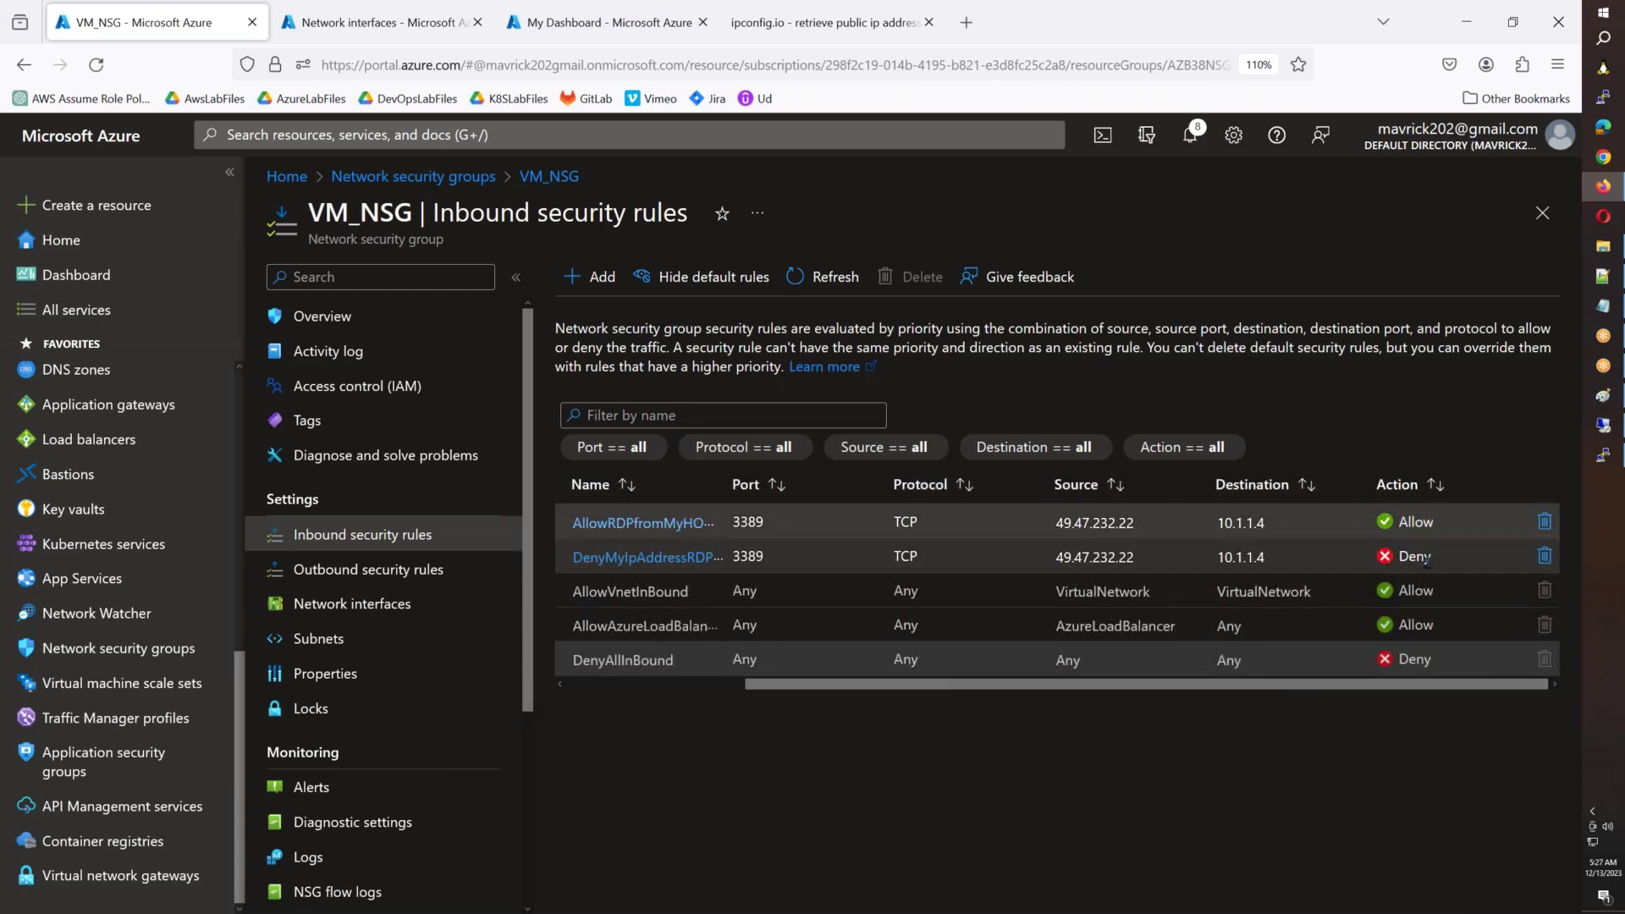
{"action": "left_click_drag", "start_coordinate": [1220, 685], "coordinate": [1040, 704]}
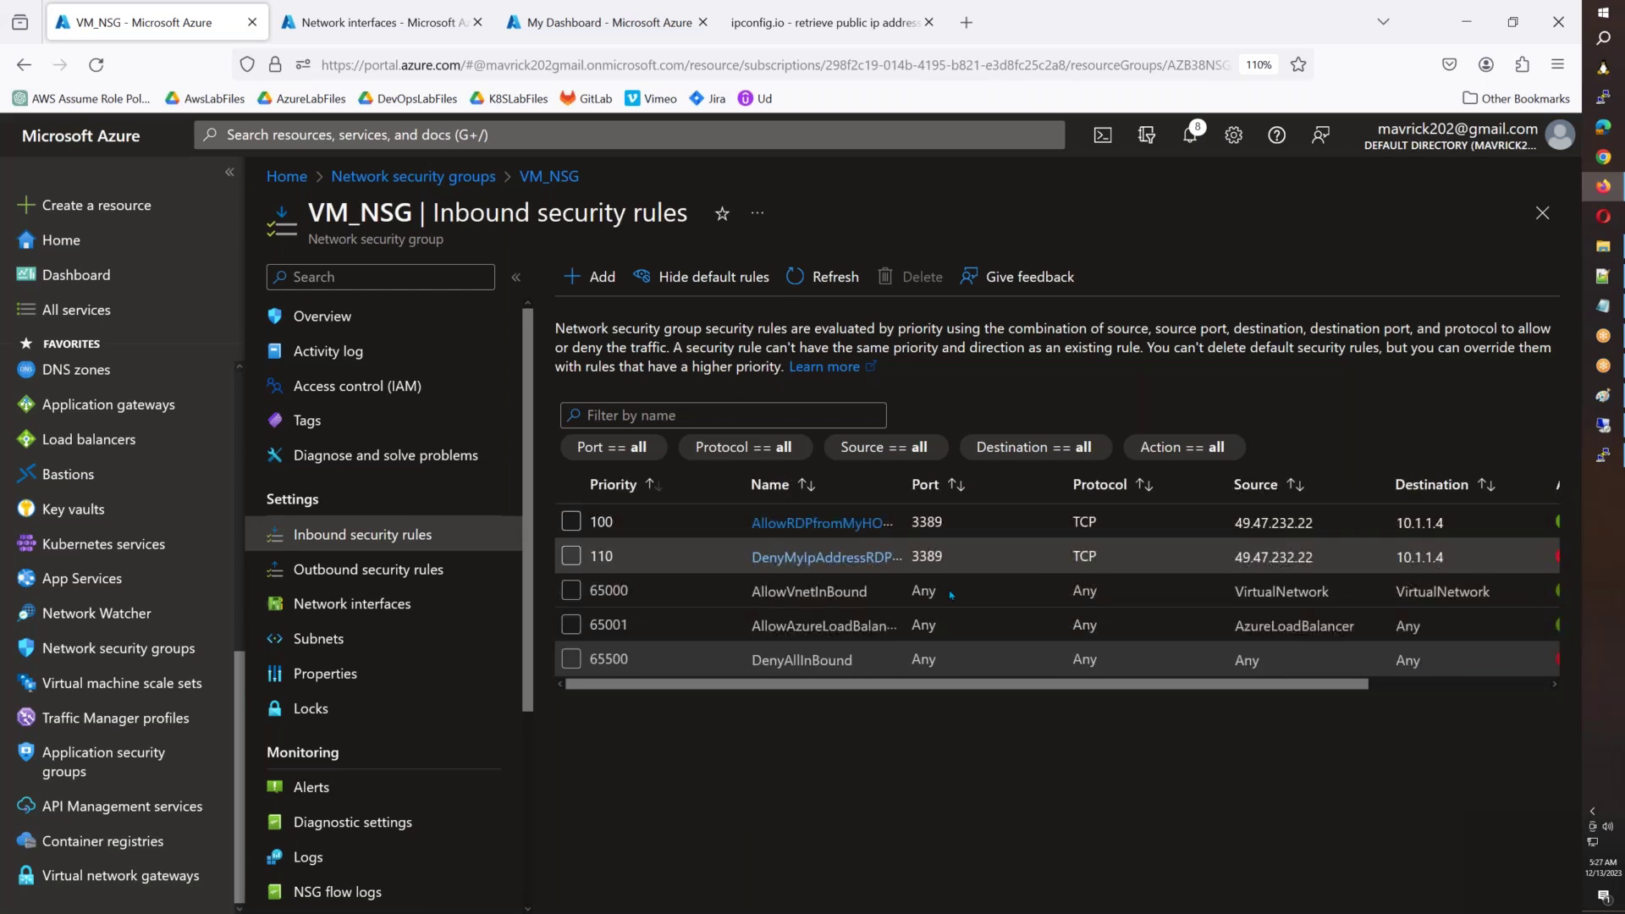
{"action": "double_click", "coordinate": [602, 521]}
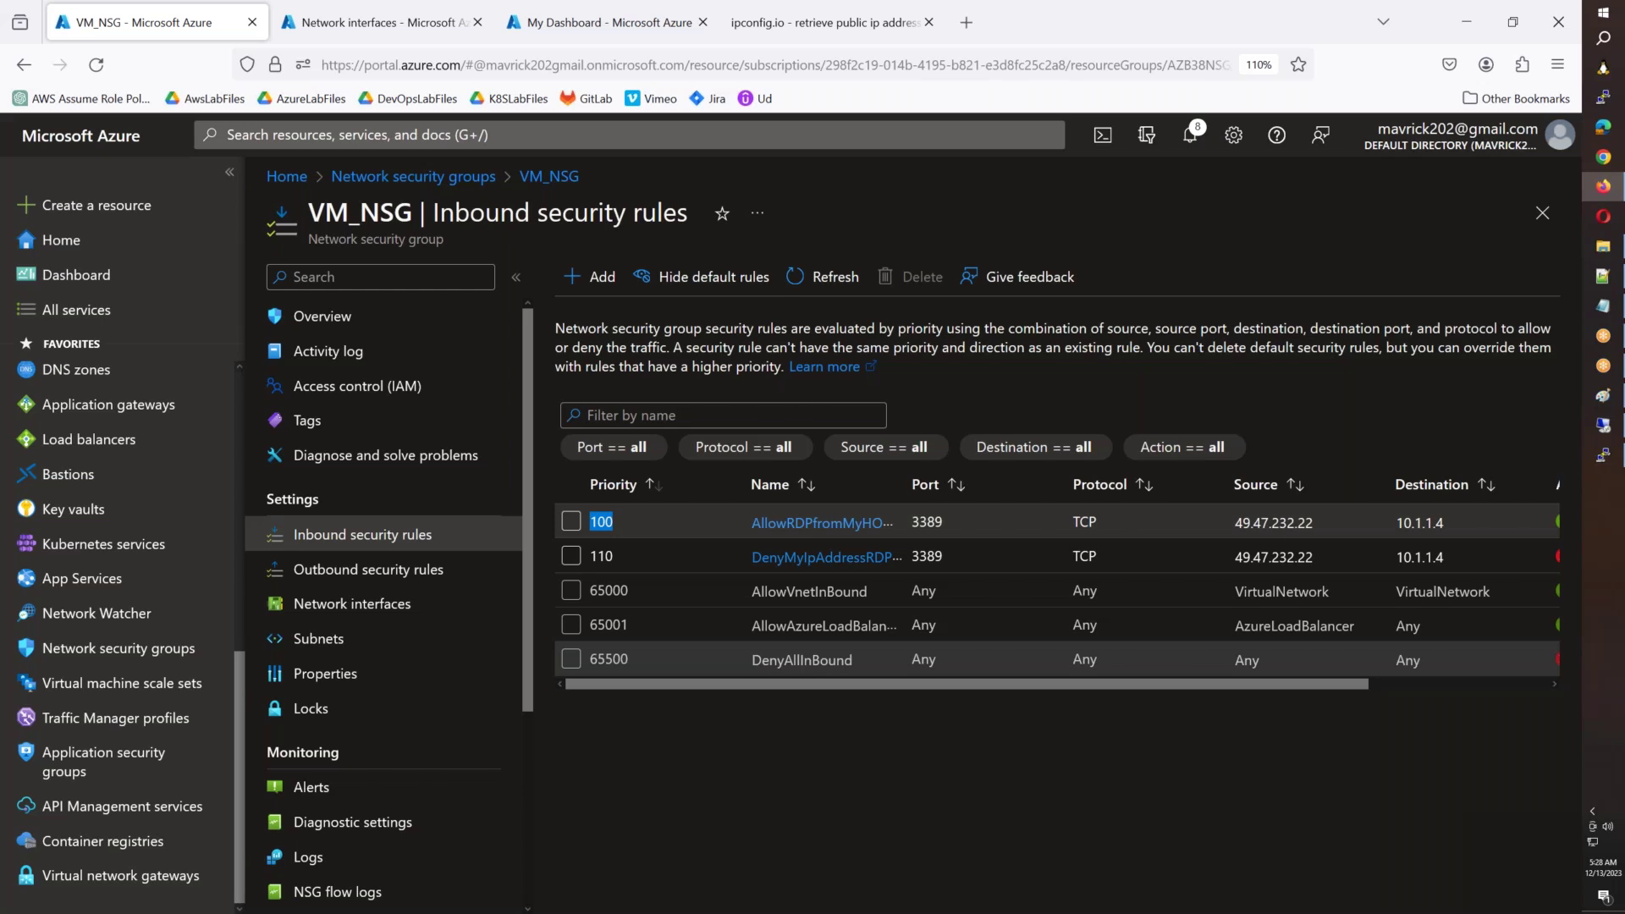
{"action": "left_click", "coordinate": [1603, 425]}
{"action": "left_click", "coordinate": [838, 337]}
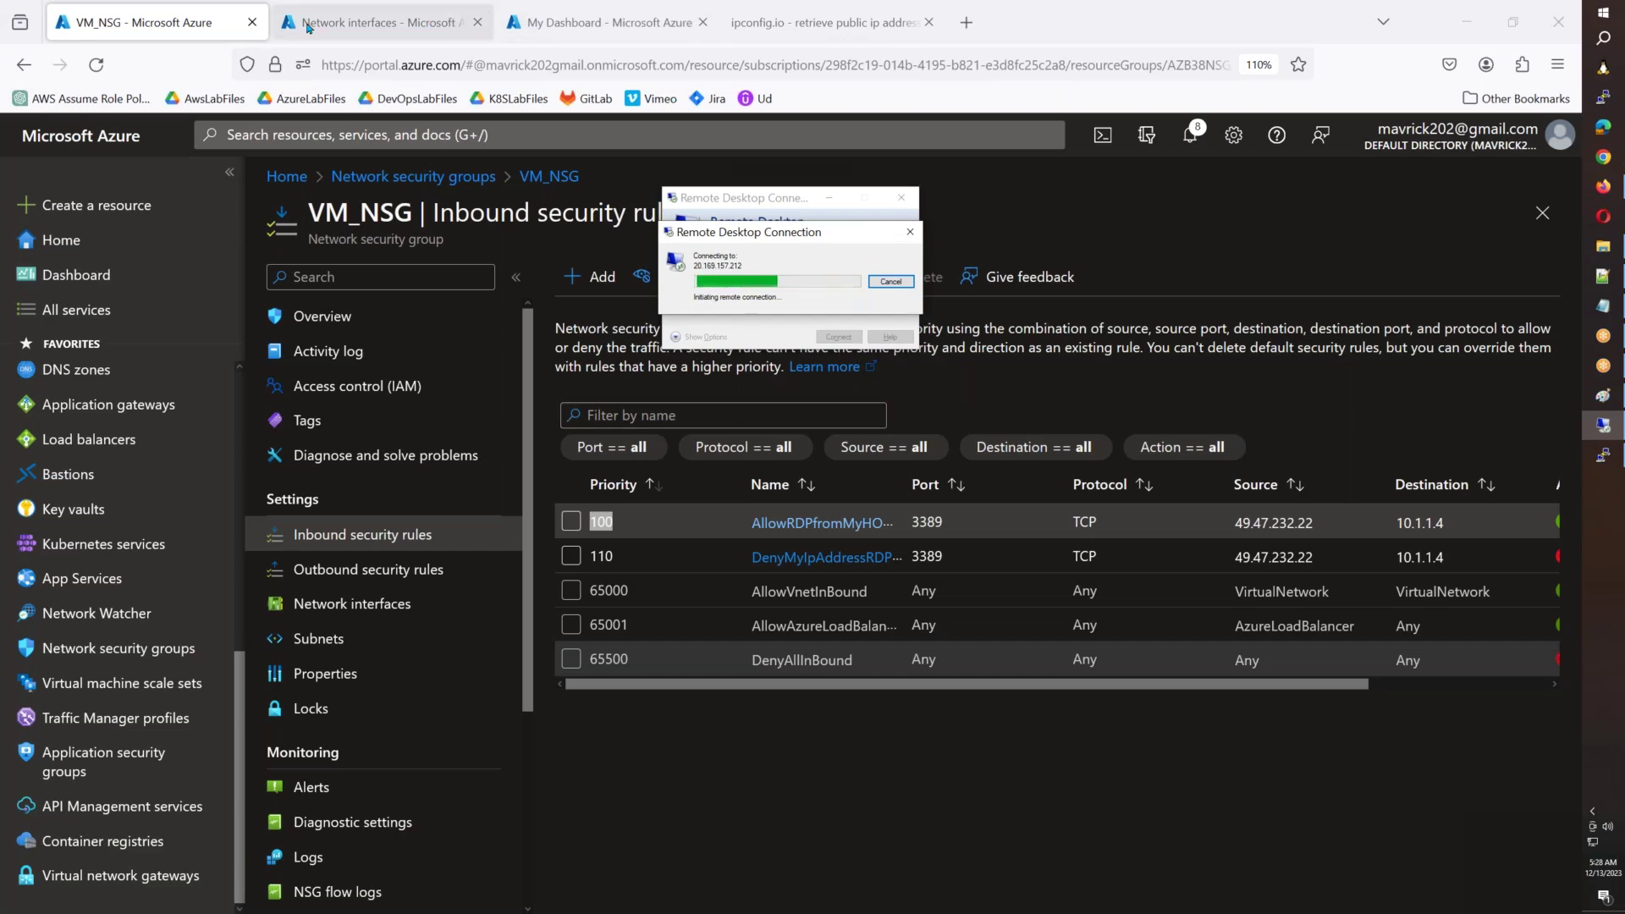
- Add a Public IP address column to the network interfaces list and read WINVM1's 20.169.157.212
{"action": "left_click", "coordinate": [431, 24]}
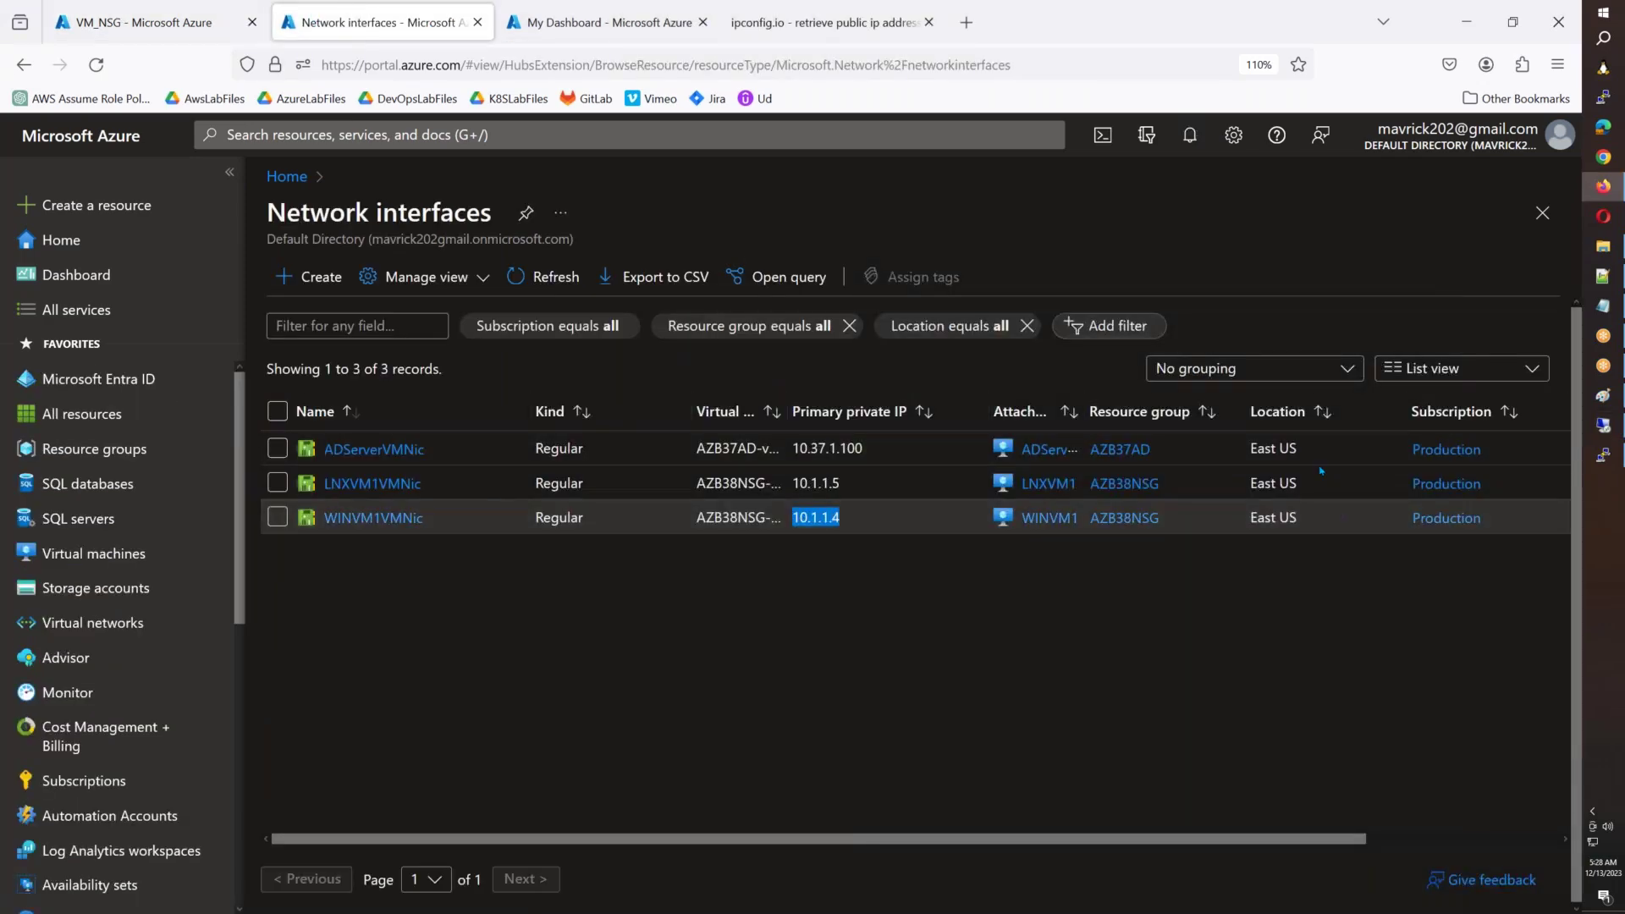
{"action": "left_click", "coordinate": [479, 283]}
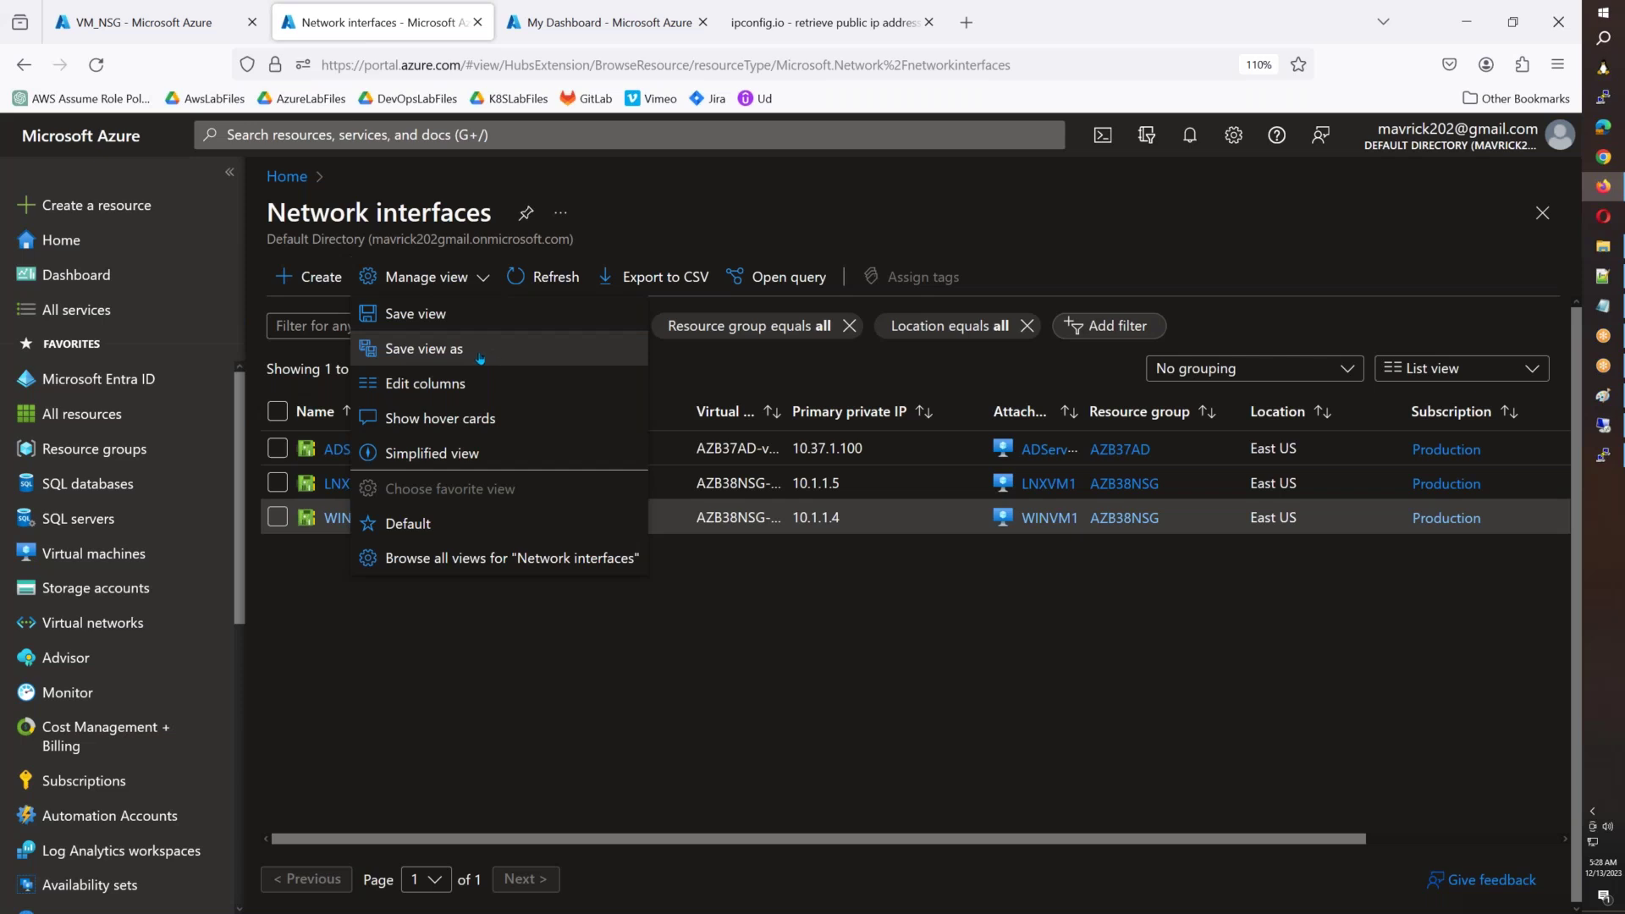
{"action": "left_click", "coordinate": [468, 381]}
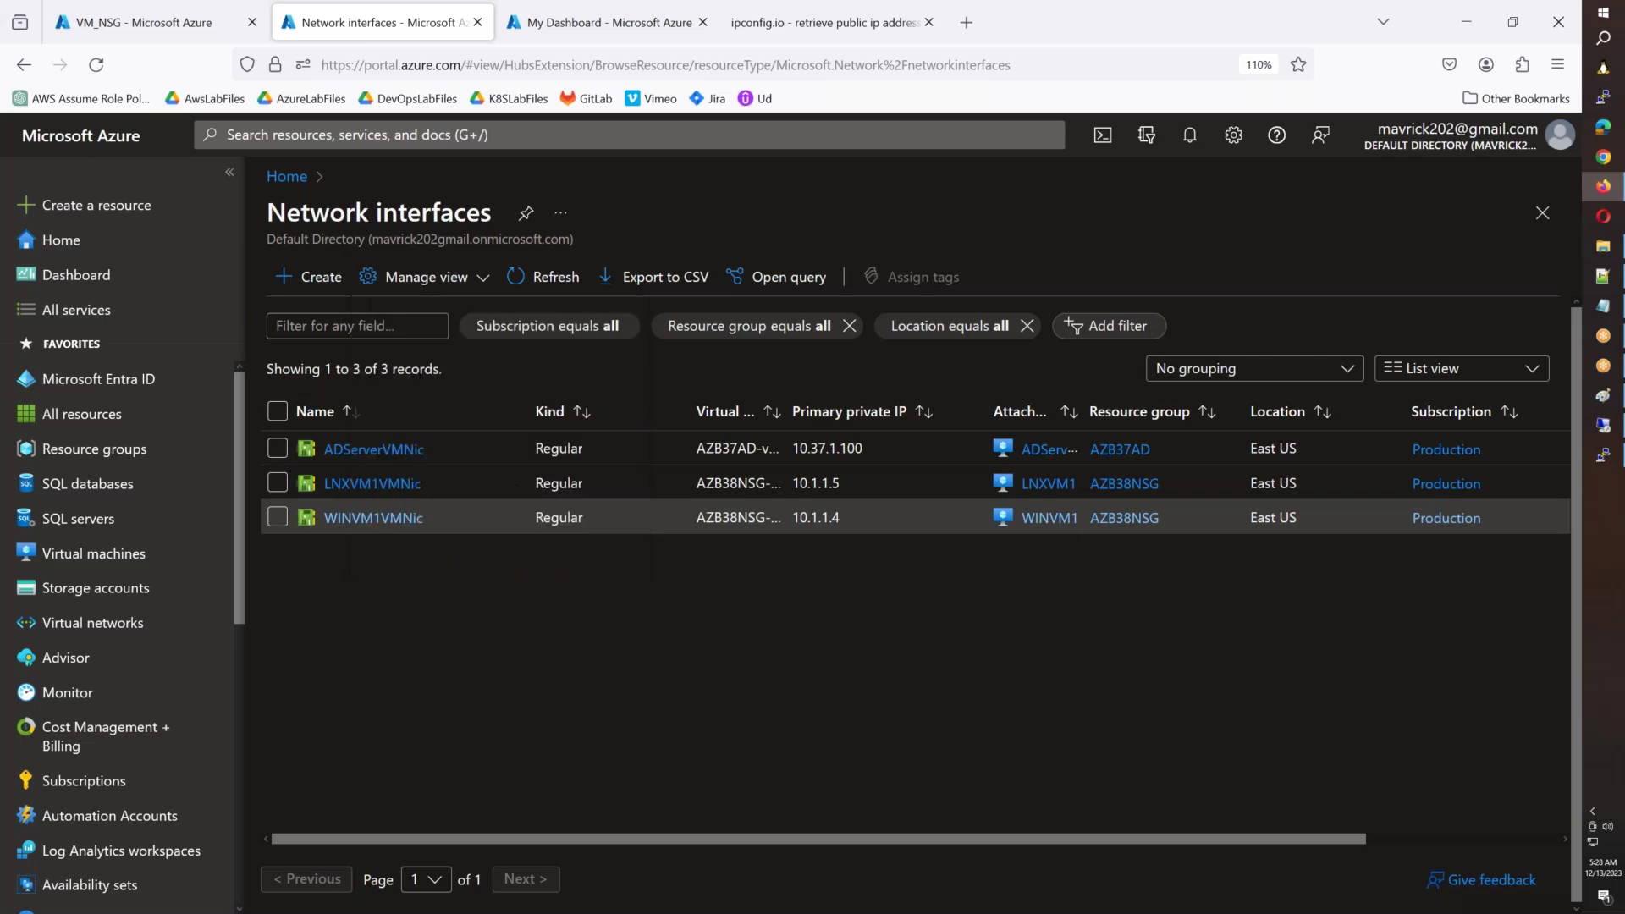
{"action": "left_click", "coordinate": [1082, 730]}
{"action": "left_click", "coordinate": [1087, 736]}
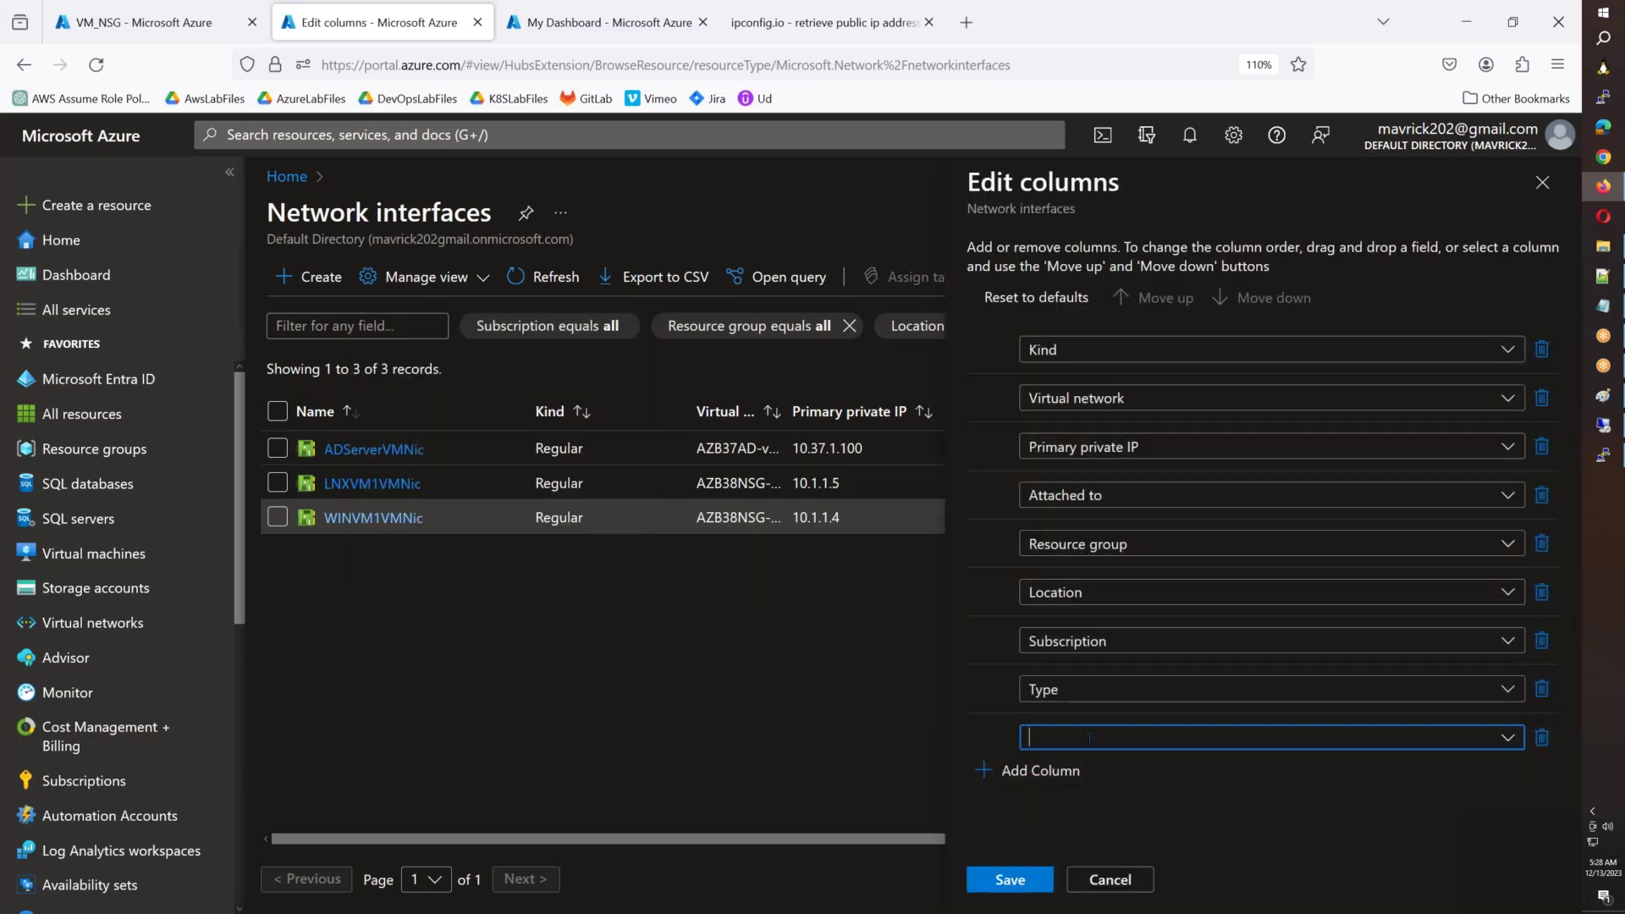
{"action": "left_click", "coordinate": [1507, 743]}
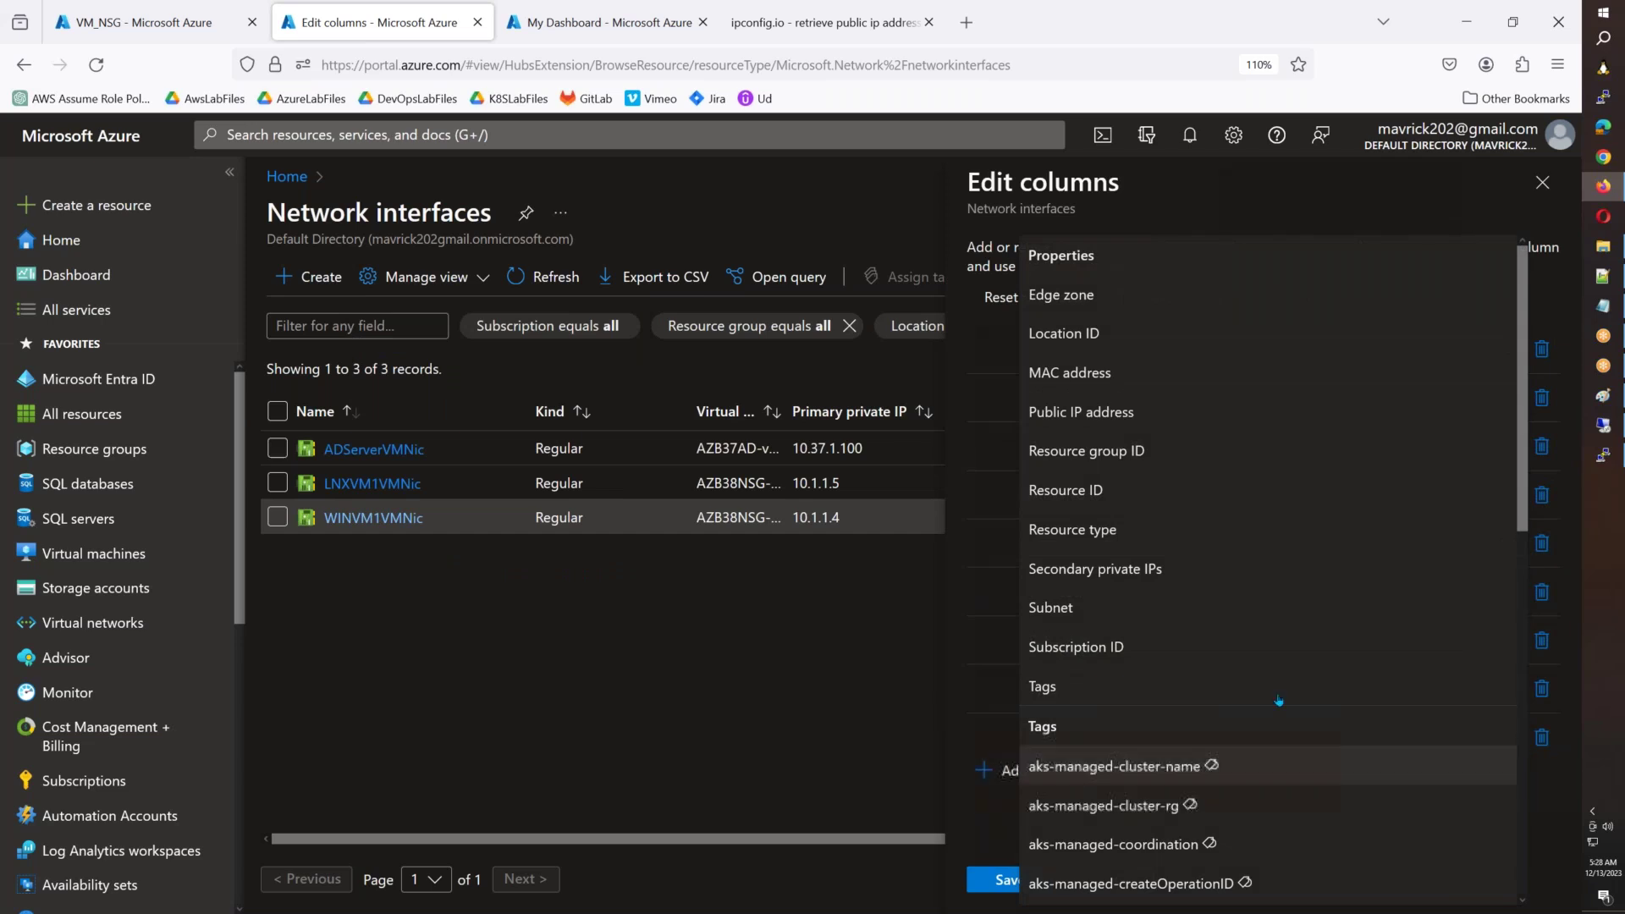
{"action": "left_click", "coordinate": [1092, 413]}
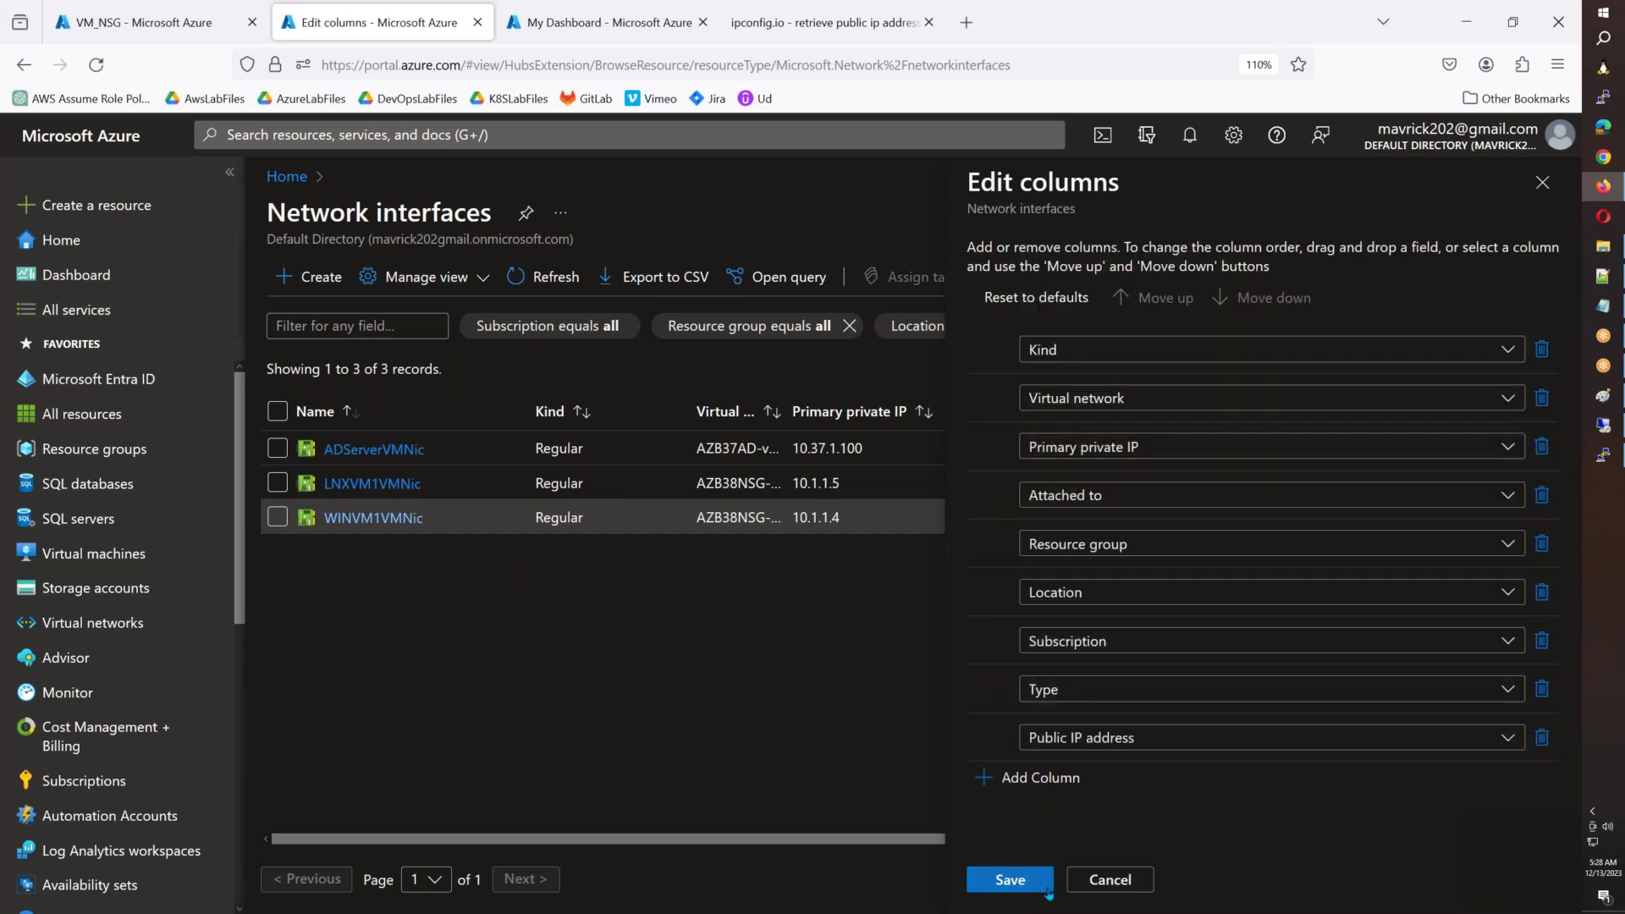
{"action": "left_click_drag", "start_coordinate": [977, 734], "coordinate": [974, 444]}
{"action": "left_click", "coordinate": [1009, 880]}
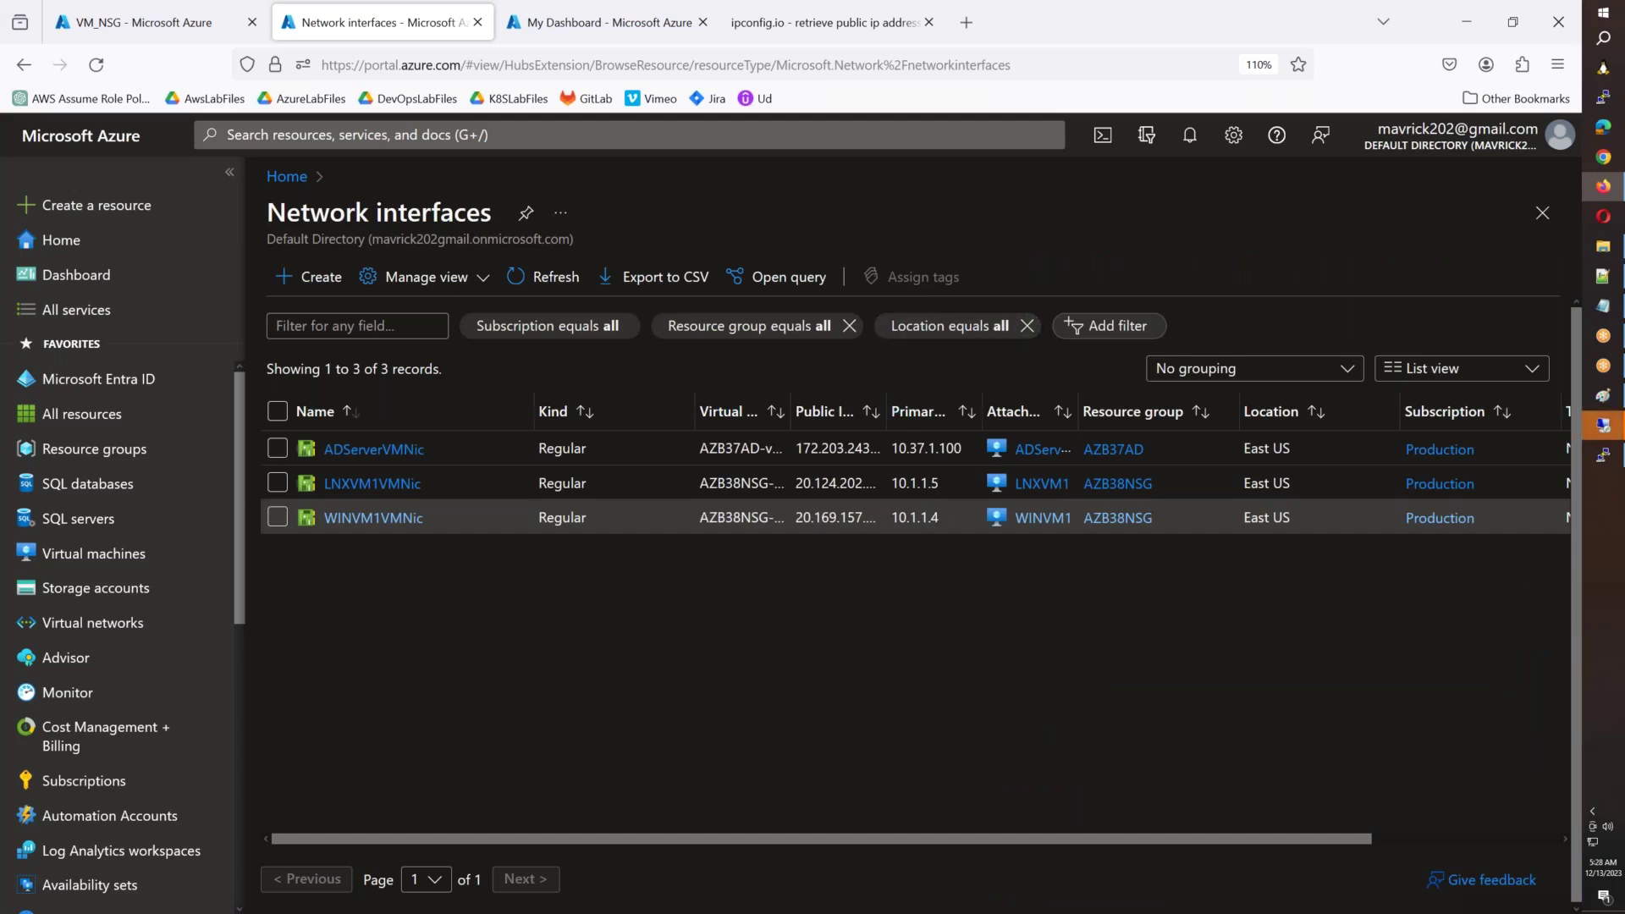
{"action": "left_click_drag", "start_coordinate": [885, 405], "coordinate": [973, 410]}
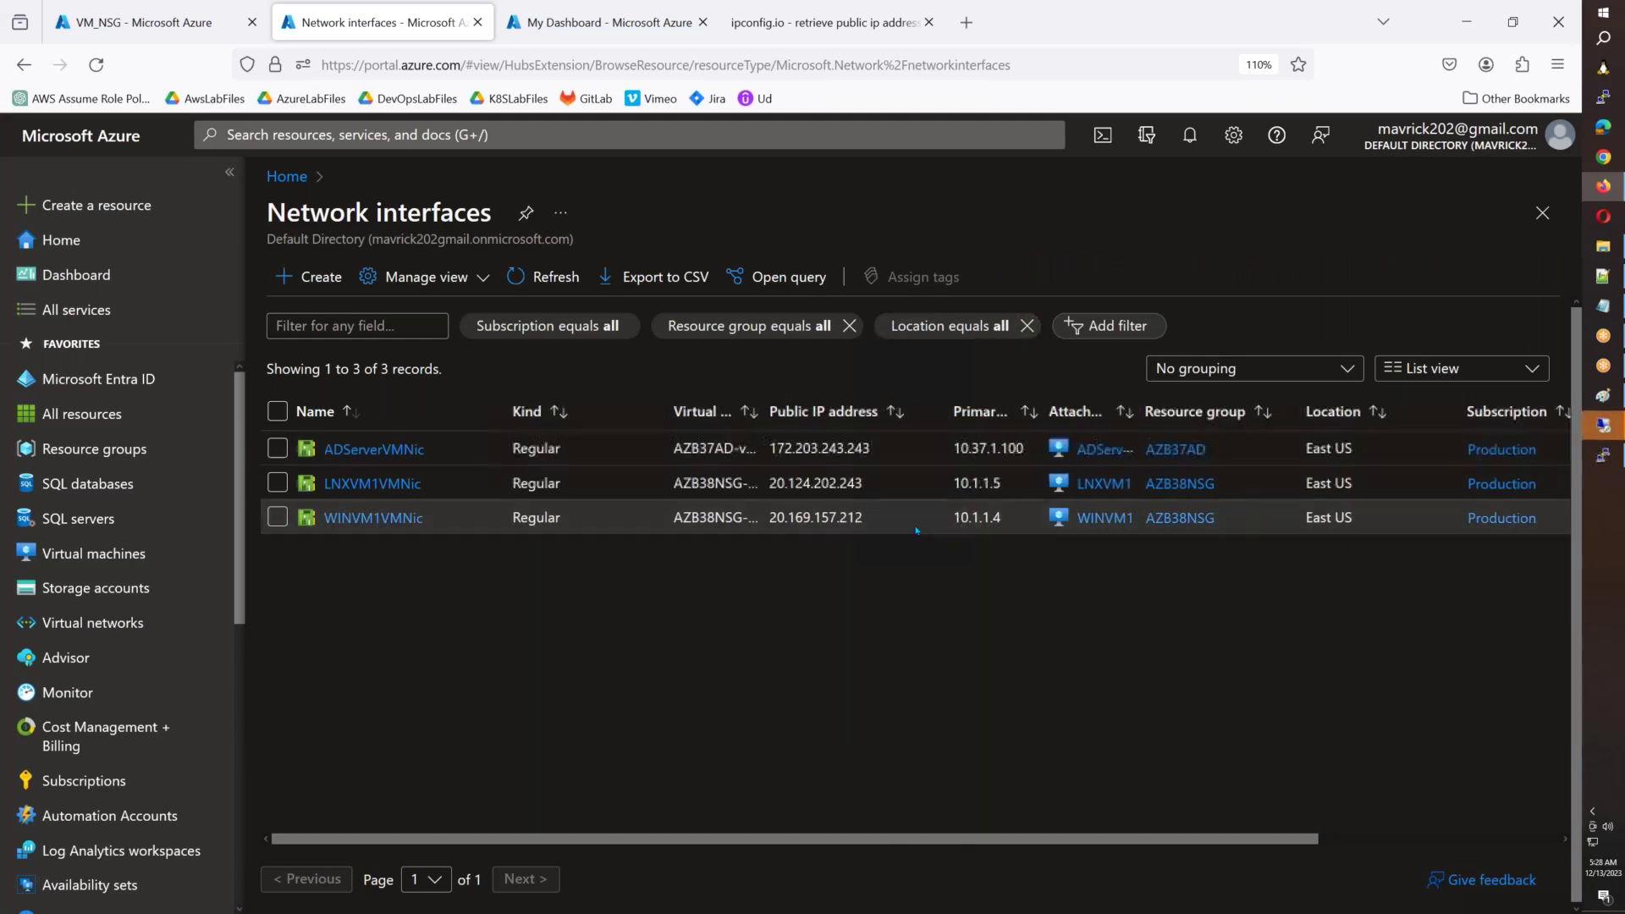
{"action": "left_click_drag", "start_coordinate": [865, 518], "coordinate": [774, 540]}
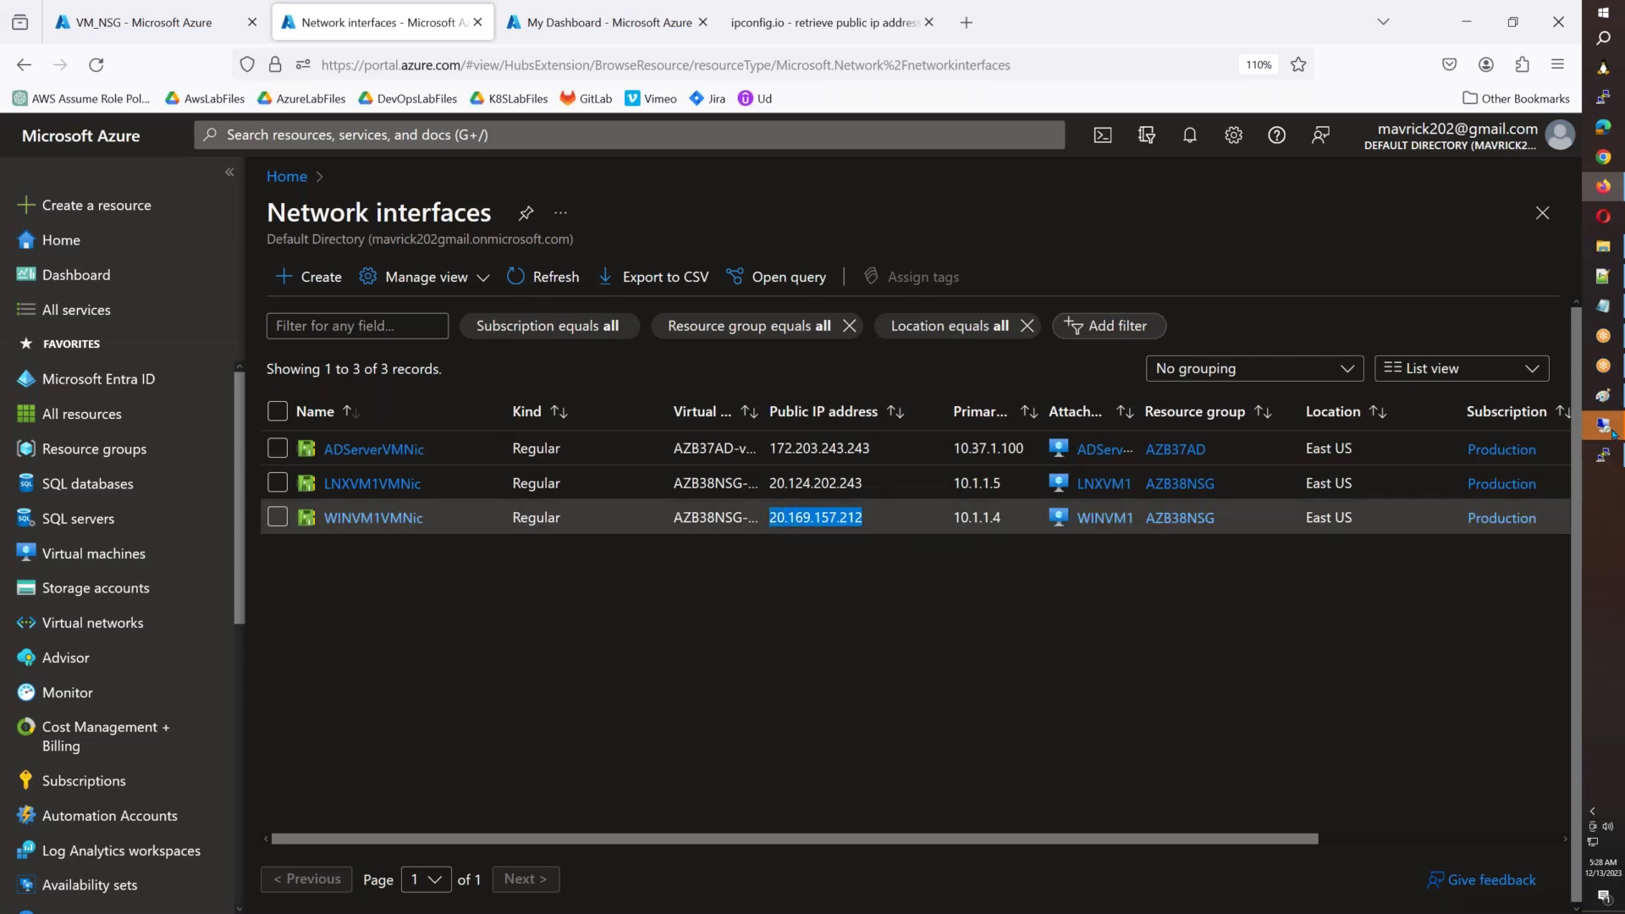
- Retry the RDP connection to 20.169.157.212, then go back to VM_NSG's inbound rules
{"action": "left_click", "coordinate": [887, 490]}
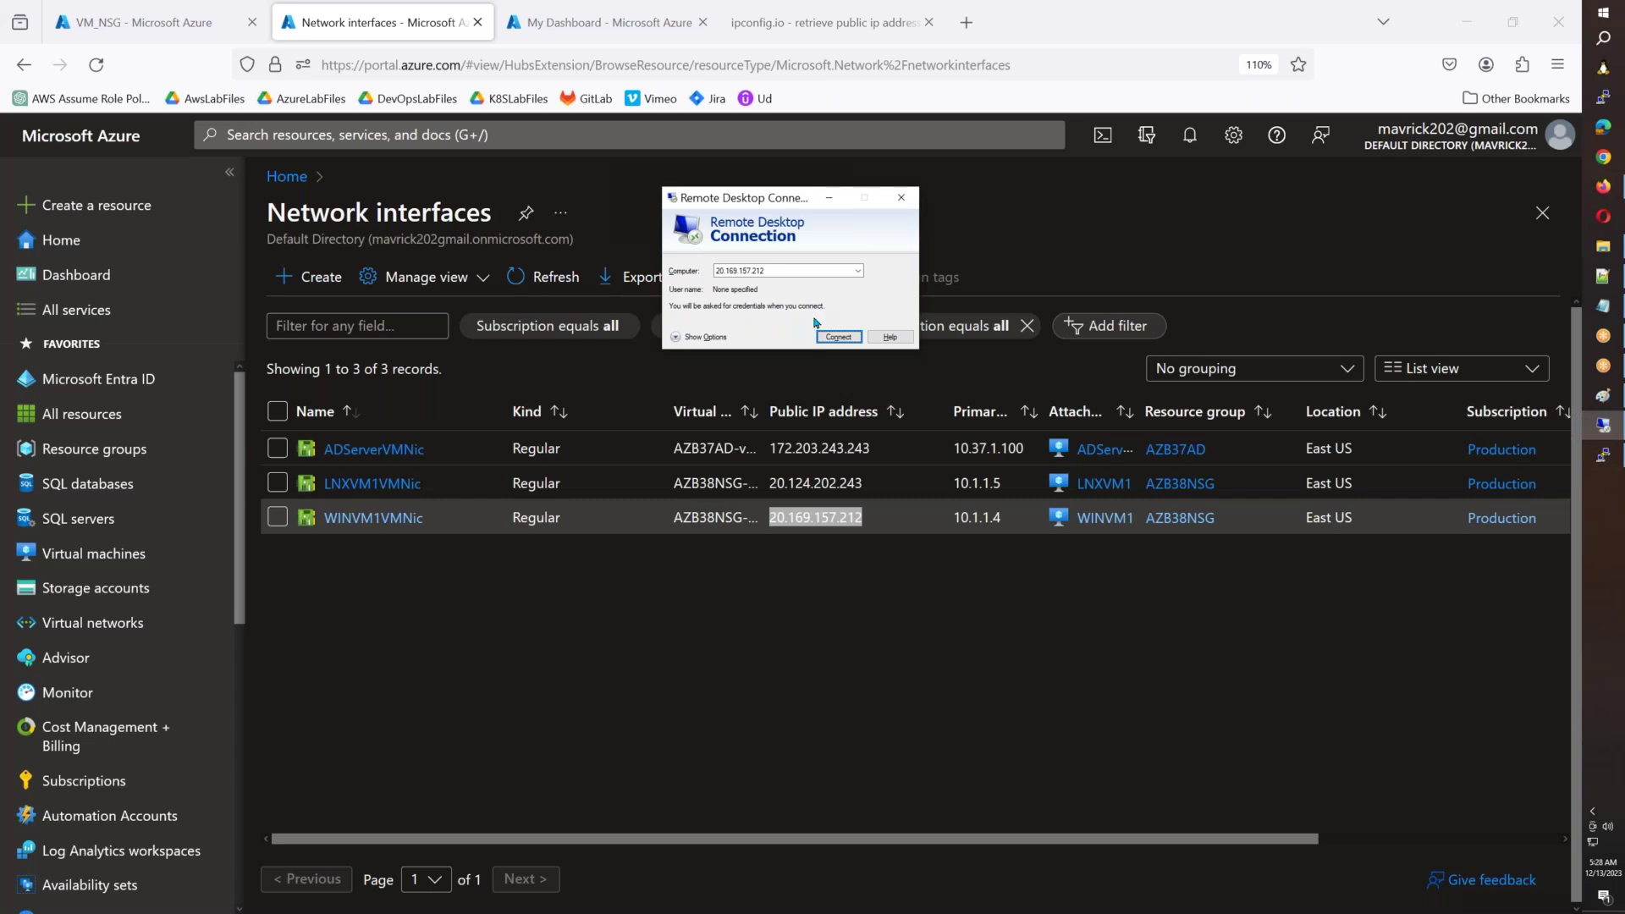
{"action": "left_click", "coordinate": [813, 271]}
{"action": "left_click", "coordinate": [838, 336]}
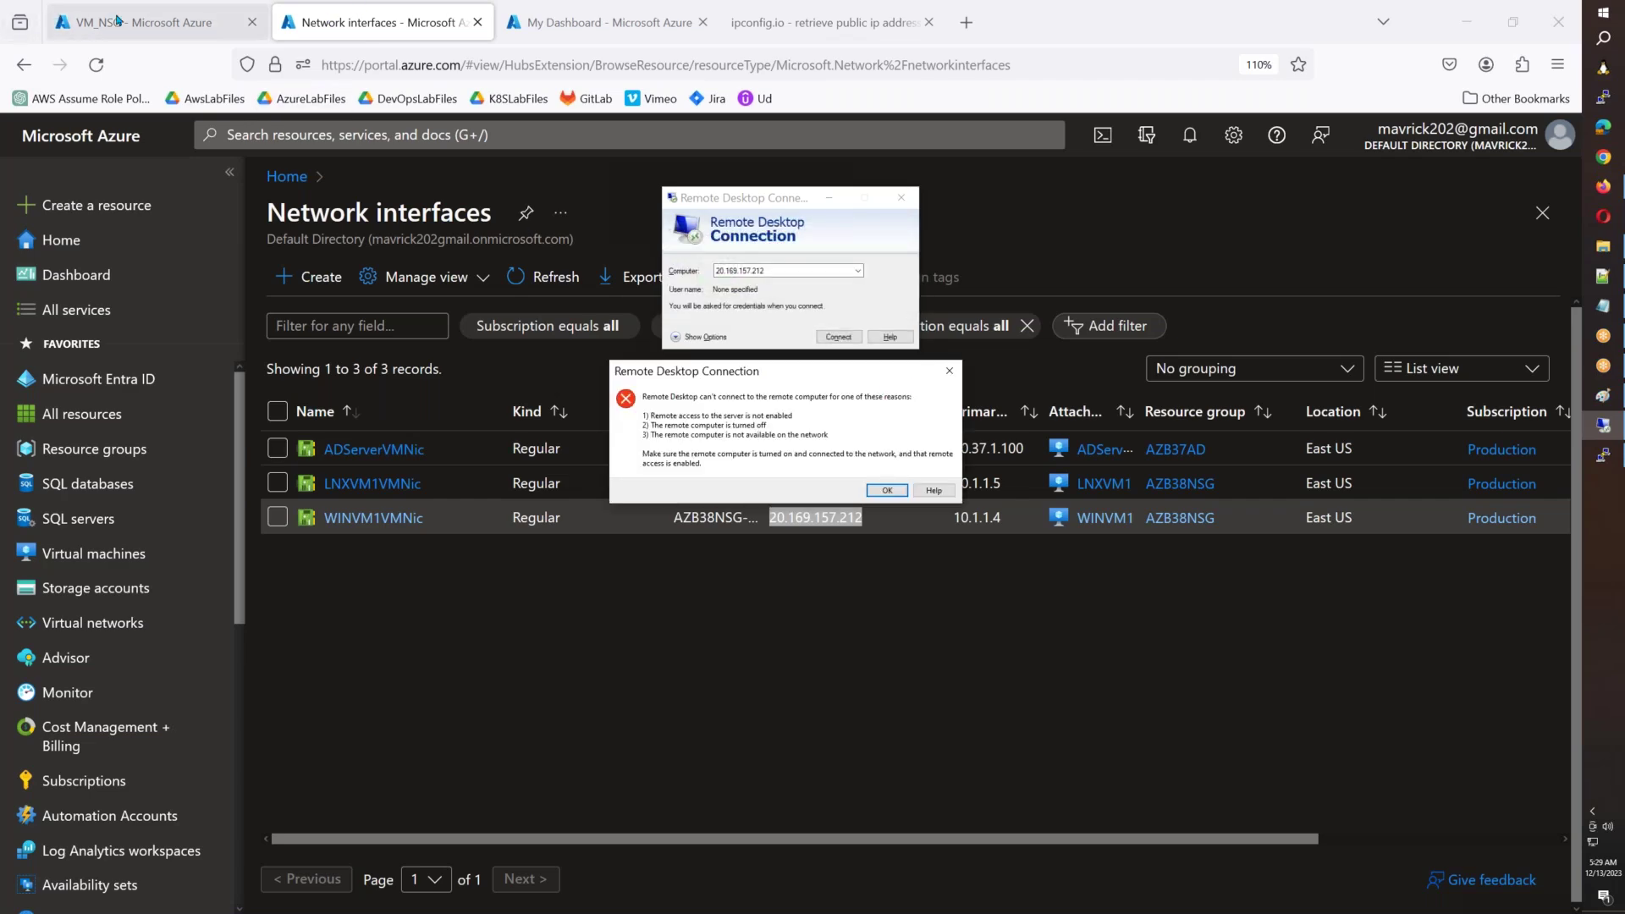
{"action": "left_click", "coordinate": [144, 22]}
{"action": "left_click_drag", "start_coordinate": [1156, 688], "coordinate": [1053, 692]}
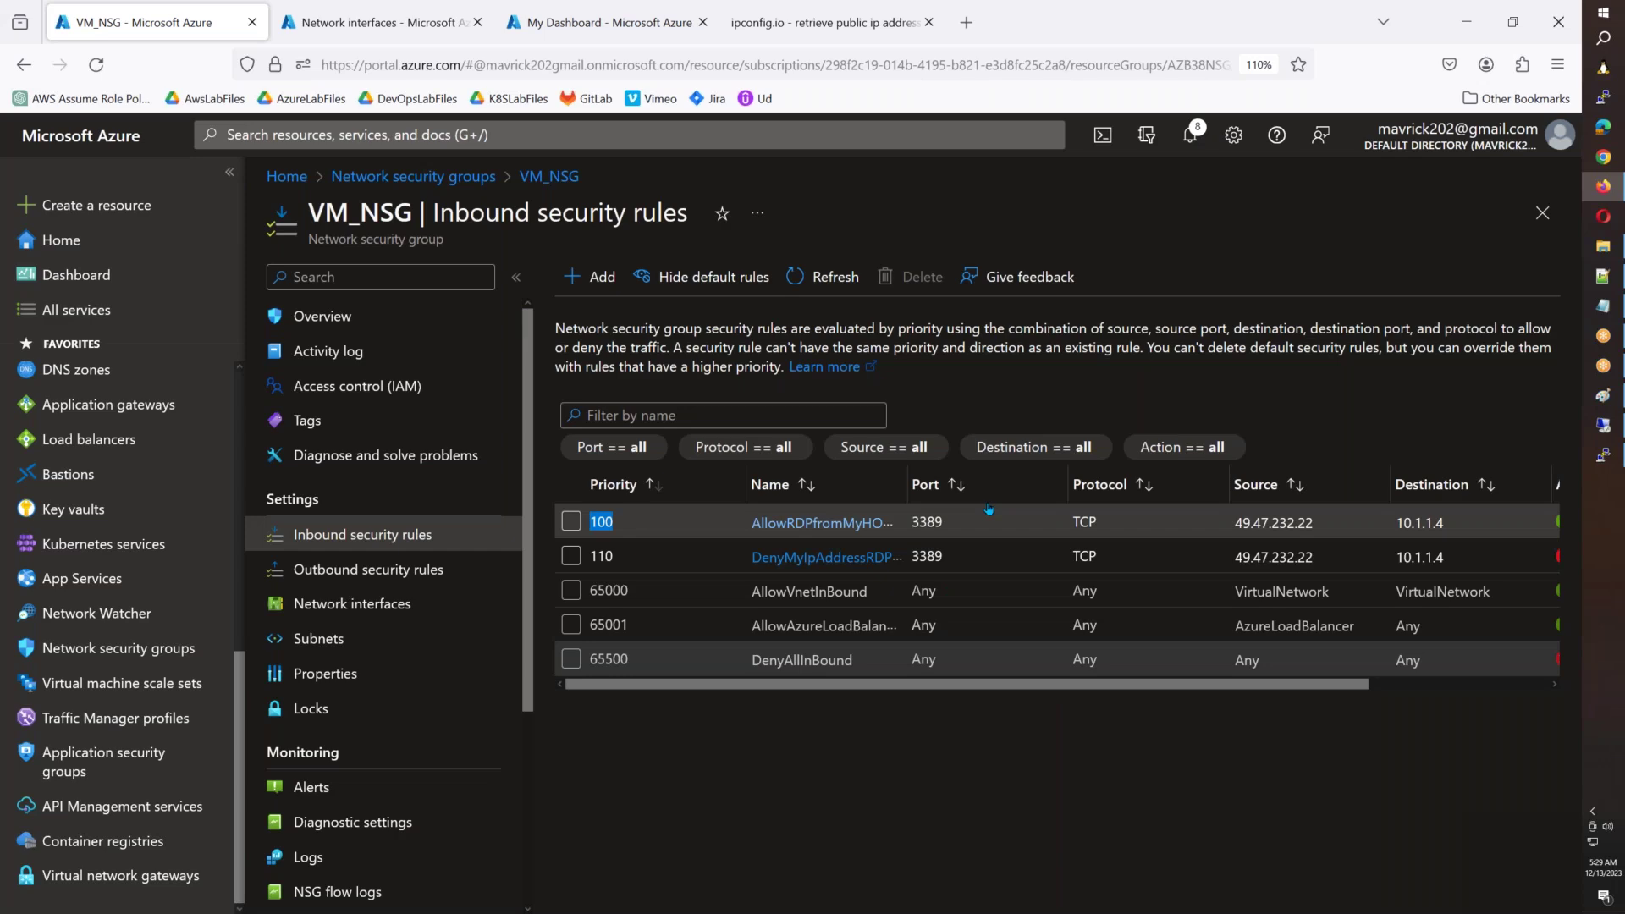
- Open WINVM1's Networking page in a new tab to see WINVM1VMNic has no NSG
{"action": "left_click", "coordinate": [427, 29]}
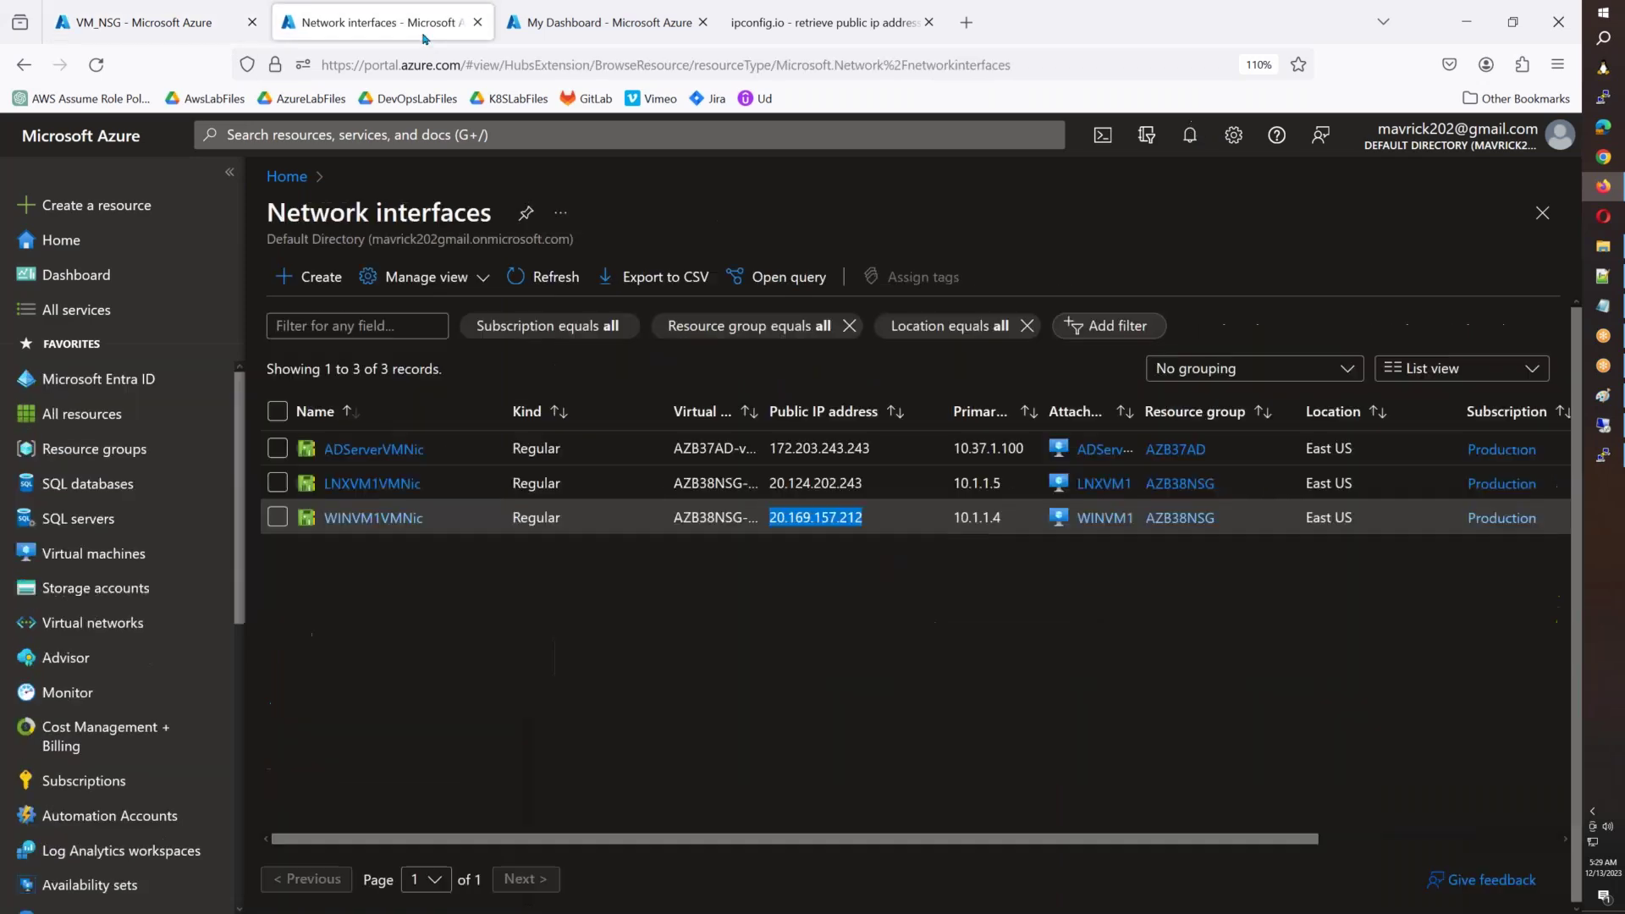
{"action": "right_click", "coordinate": [81, 555]}
{"action": "left_click", "coordinate": [167, 123]}
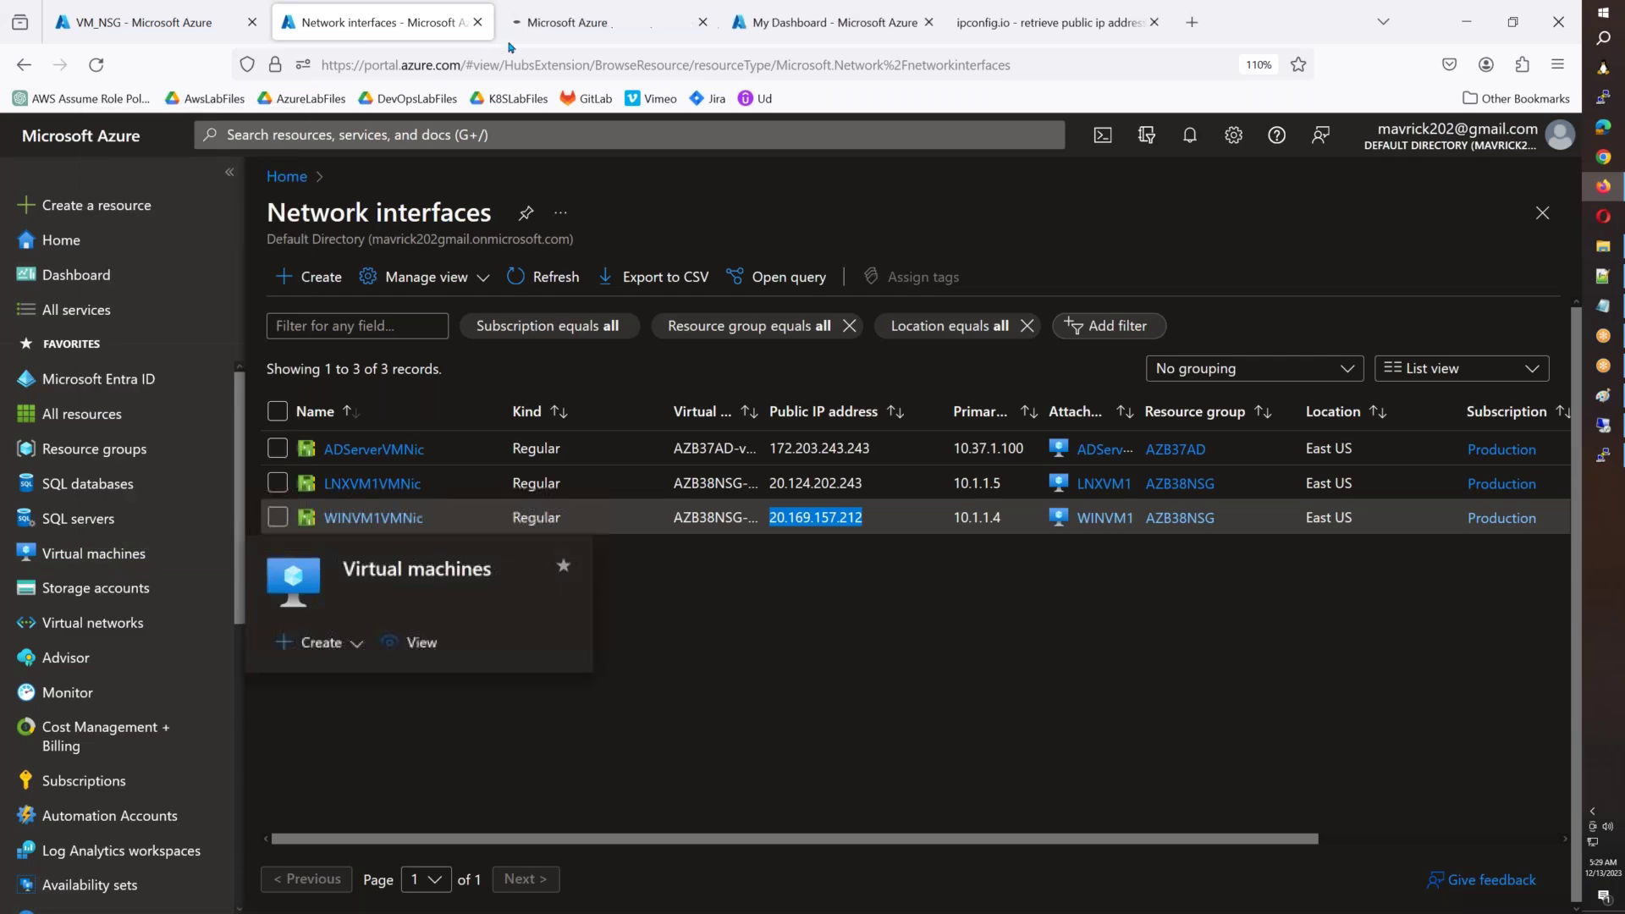
{"action": "left_click", "coordinate": [542, 23]}
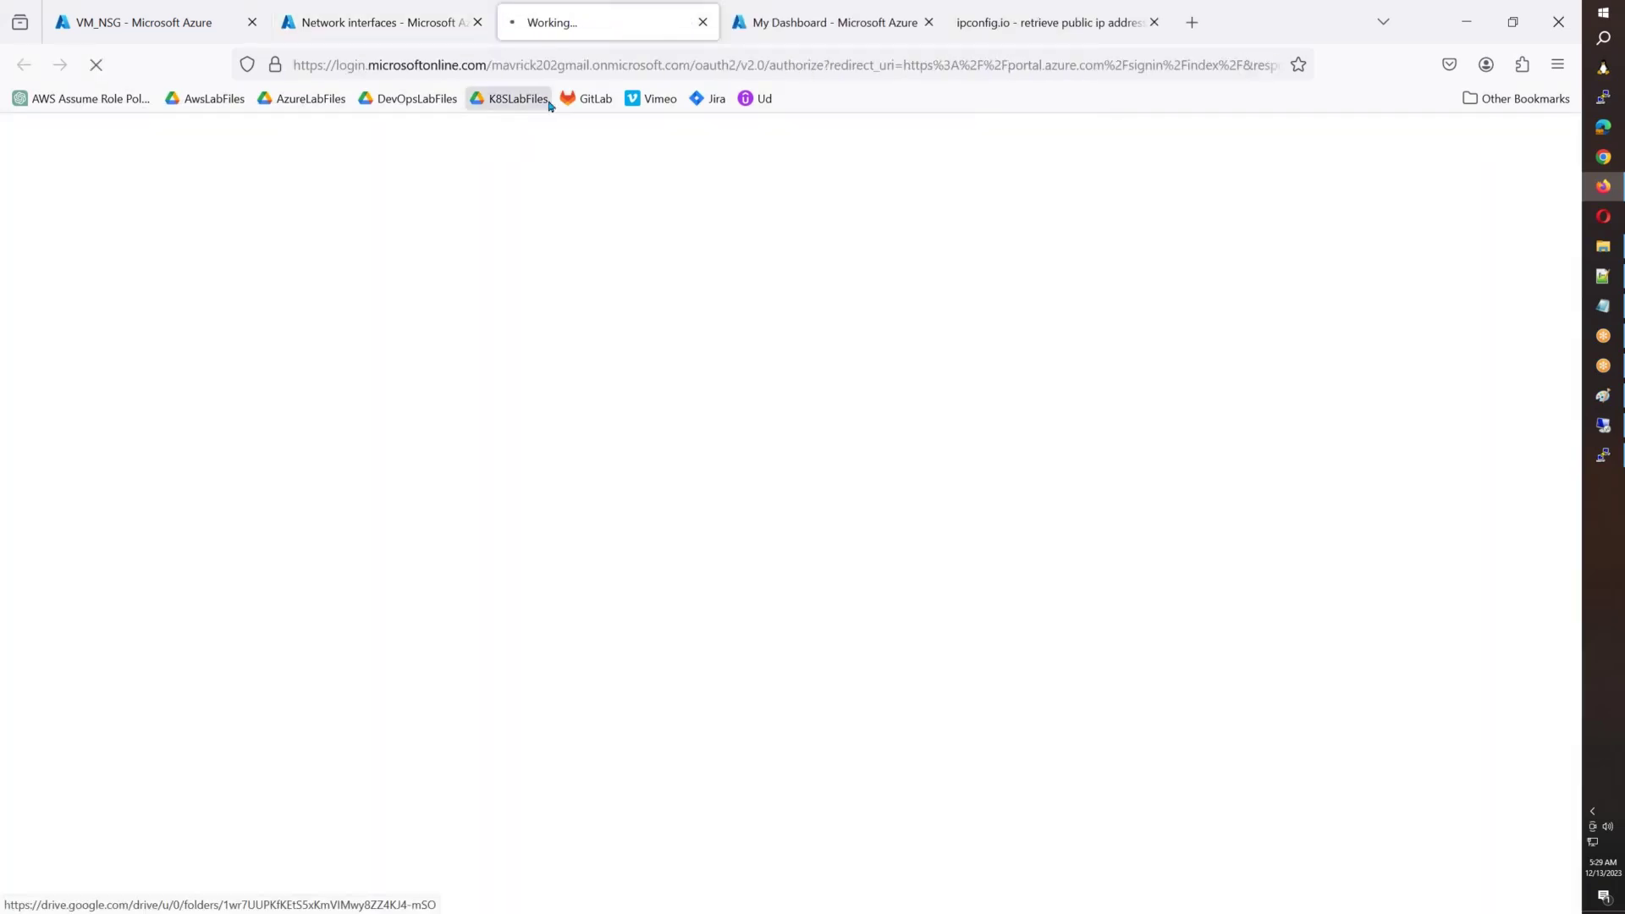
{"action": "left_click", "coordinate": [162, 27]}
{"action": "left_click", "coordinate": [926, 843]}
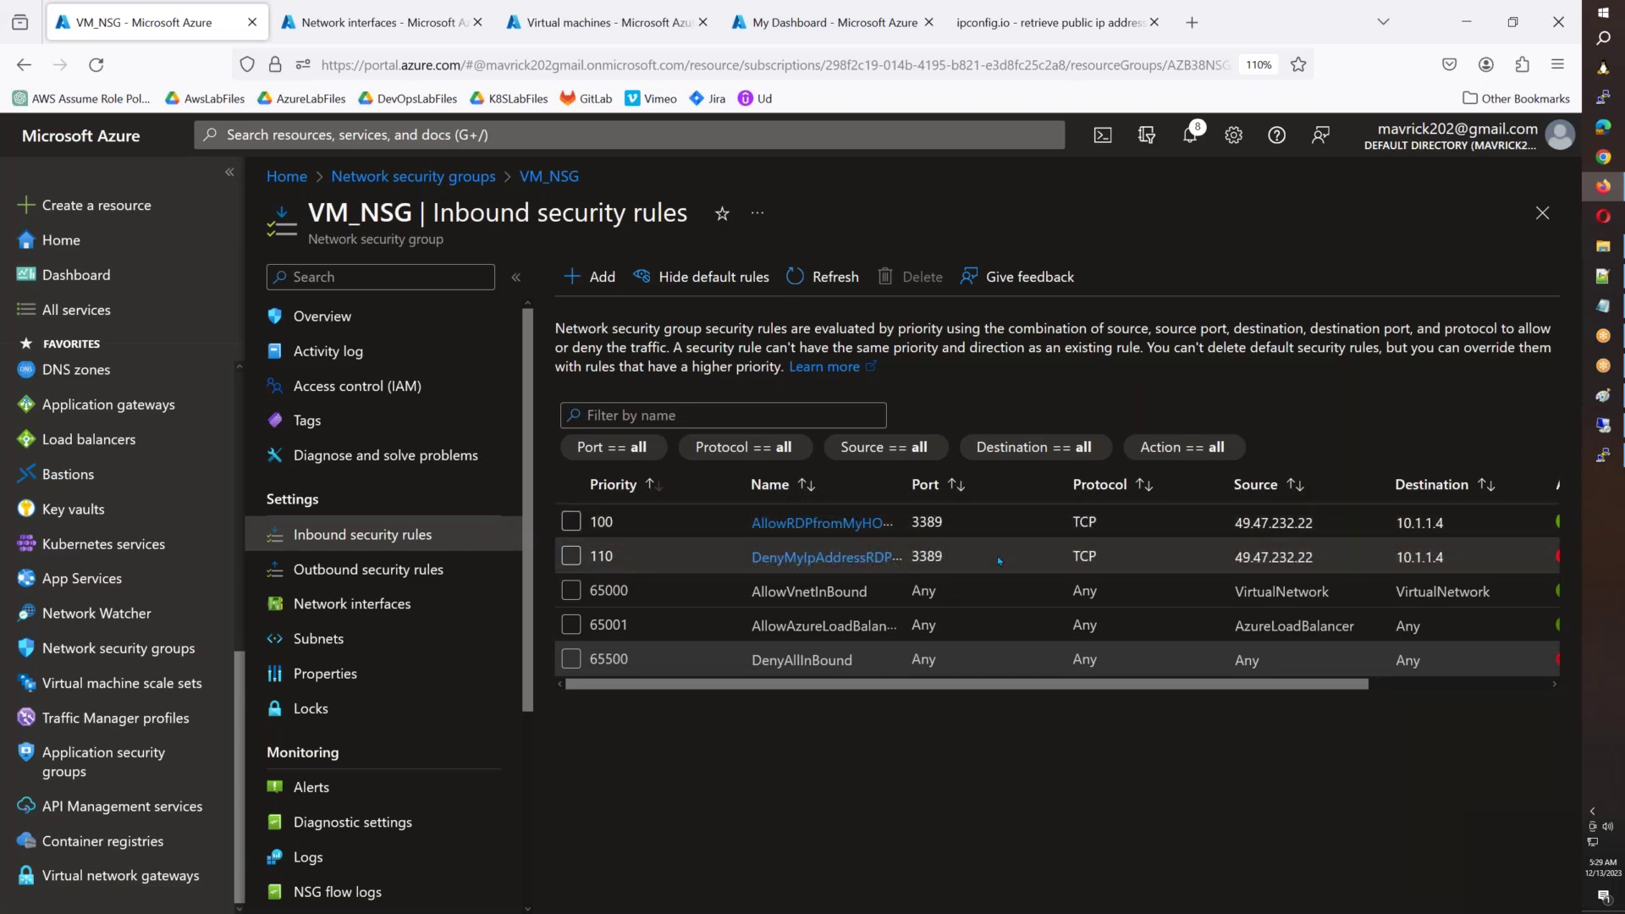
{"action": "left_click", "coordinate": [607, 22]}
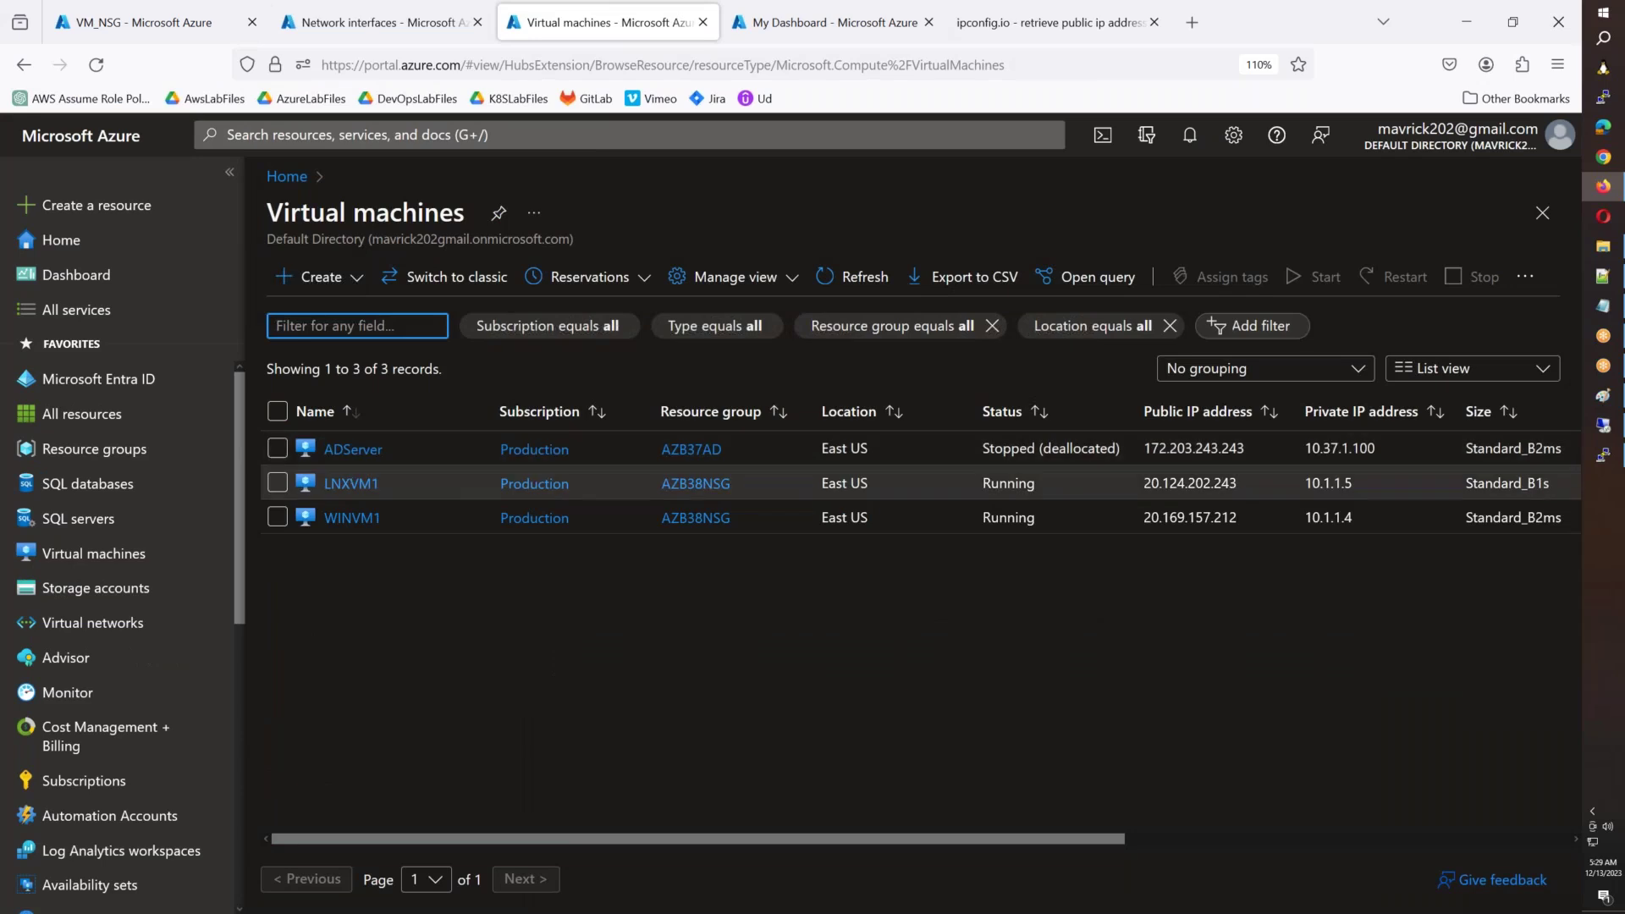
{"action": "left_click", "coordinate": [352, 518]}
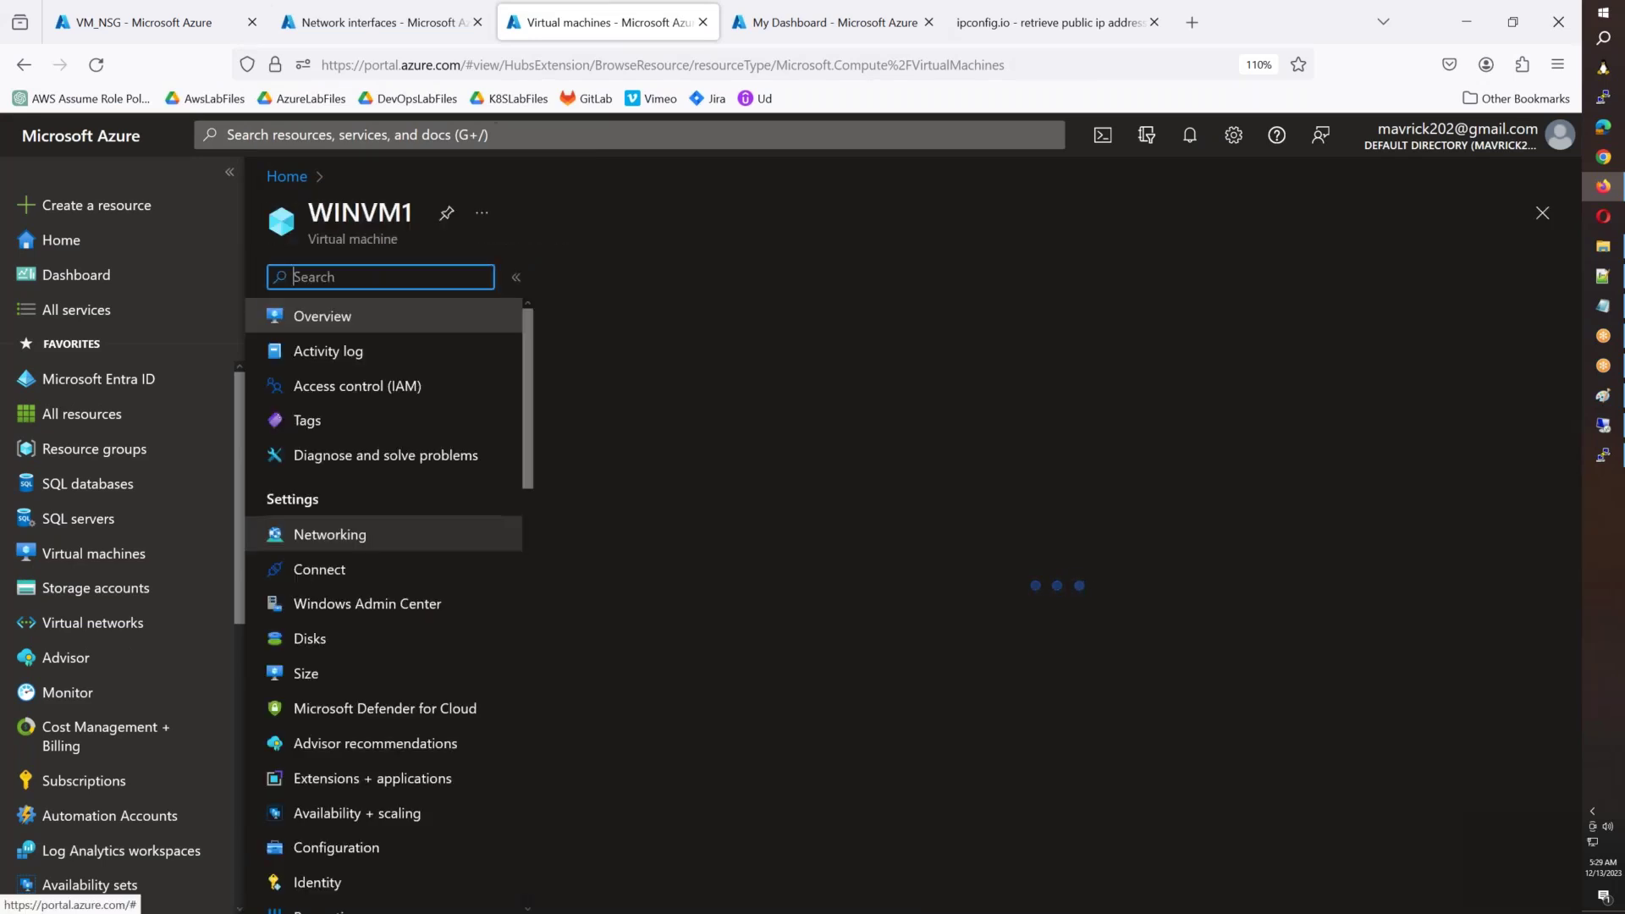
{"action": "left_click", "coordinate": [398, 538]}
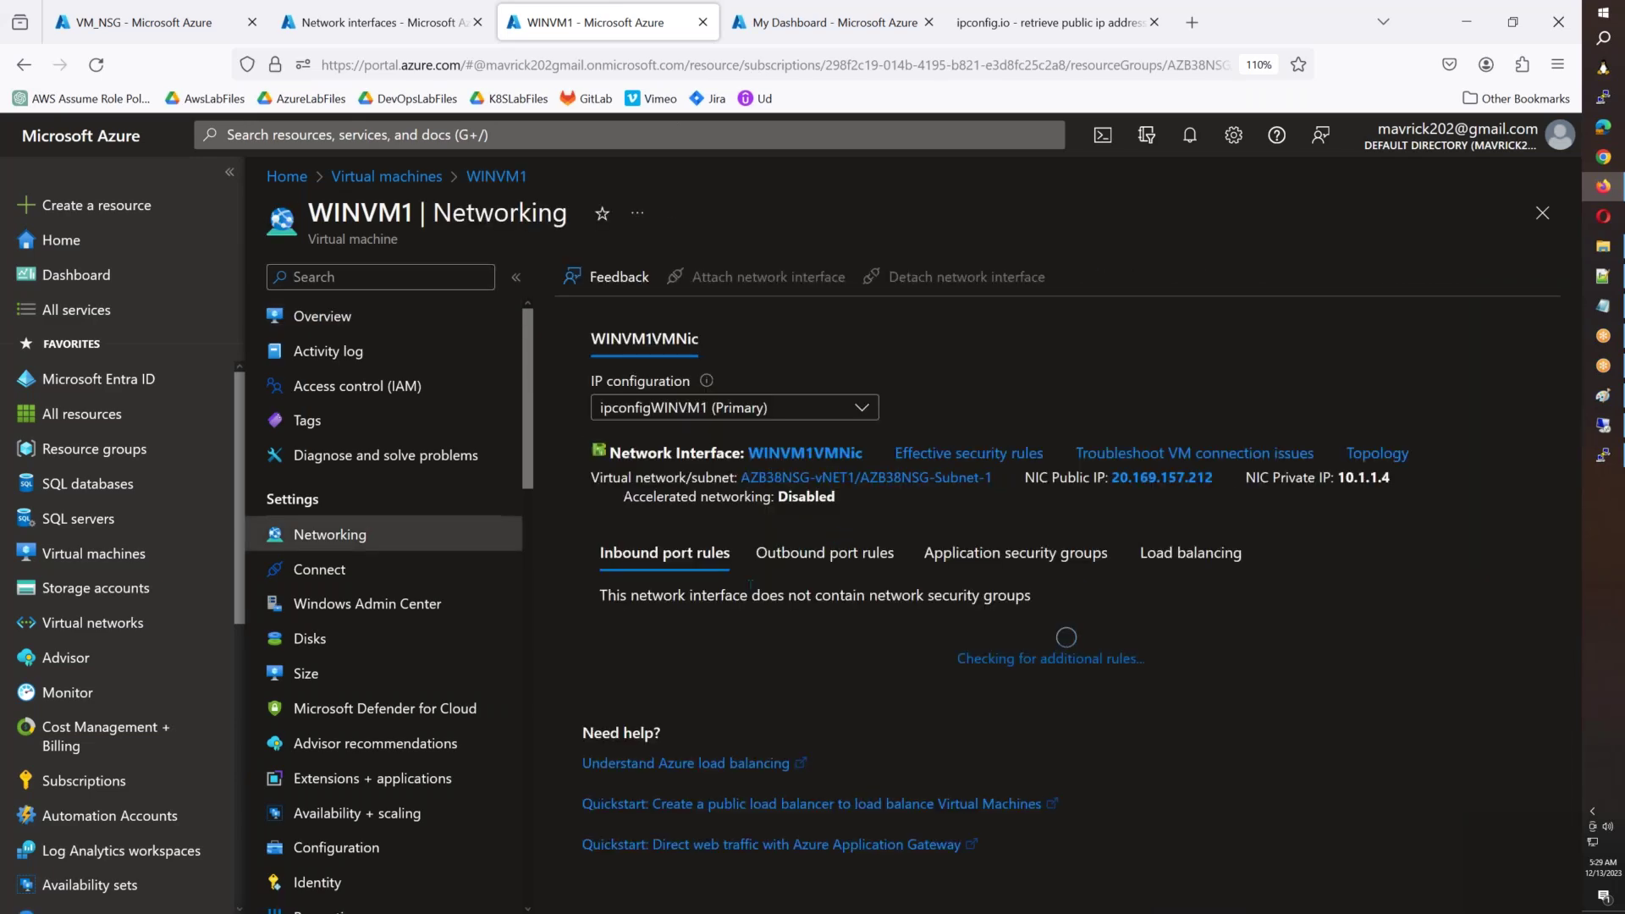
- Associate WINVM1VMNic with VM_NSG from its Network interfaces page
{"action": "left_click", "coordinate": [144, 22]}
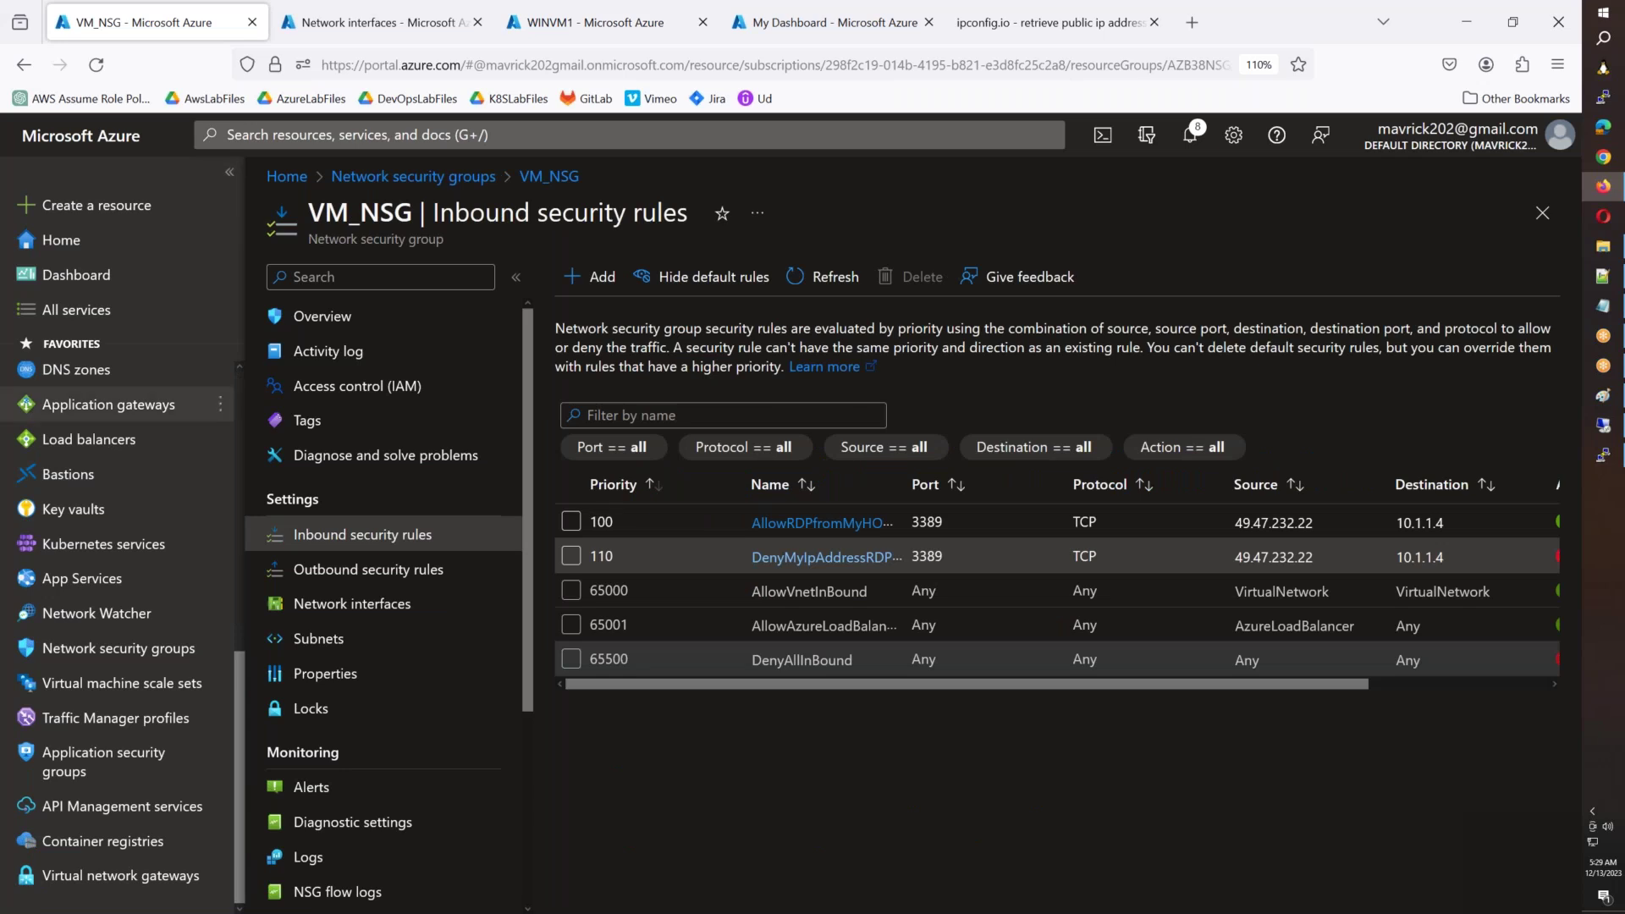
{"action": "left_click", "coordinate": [330, 603]}
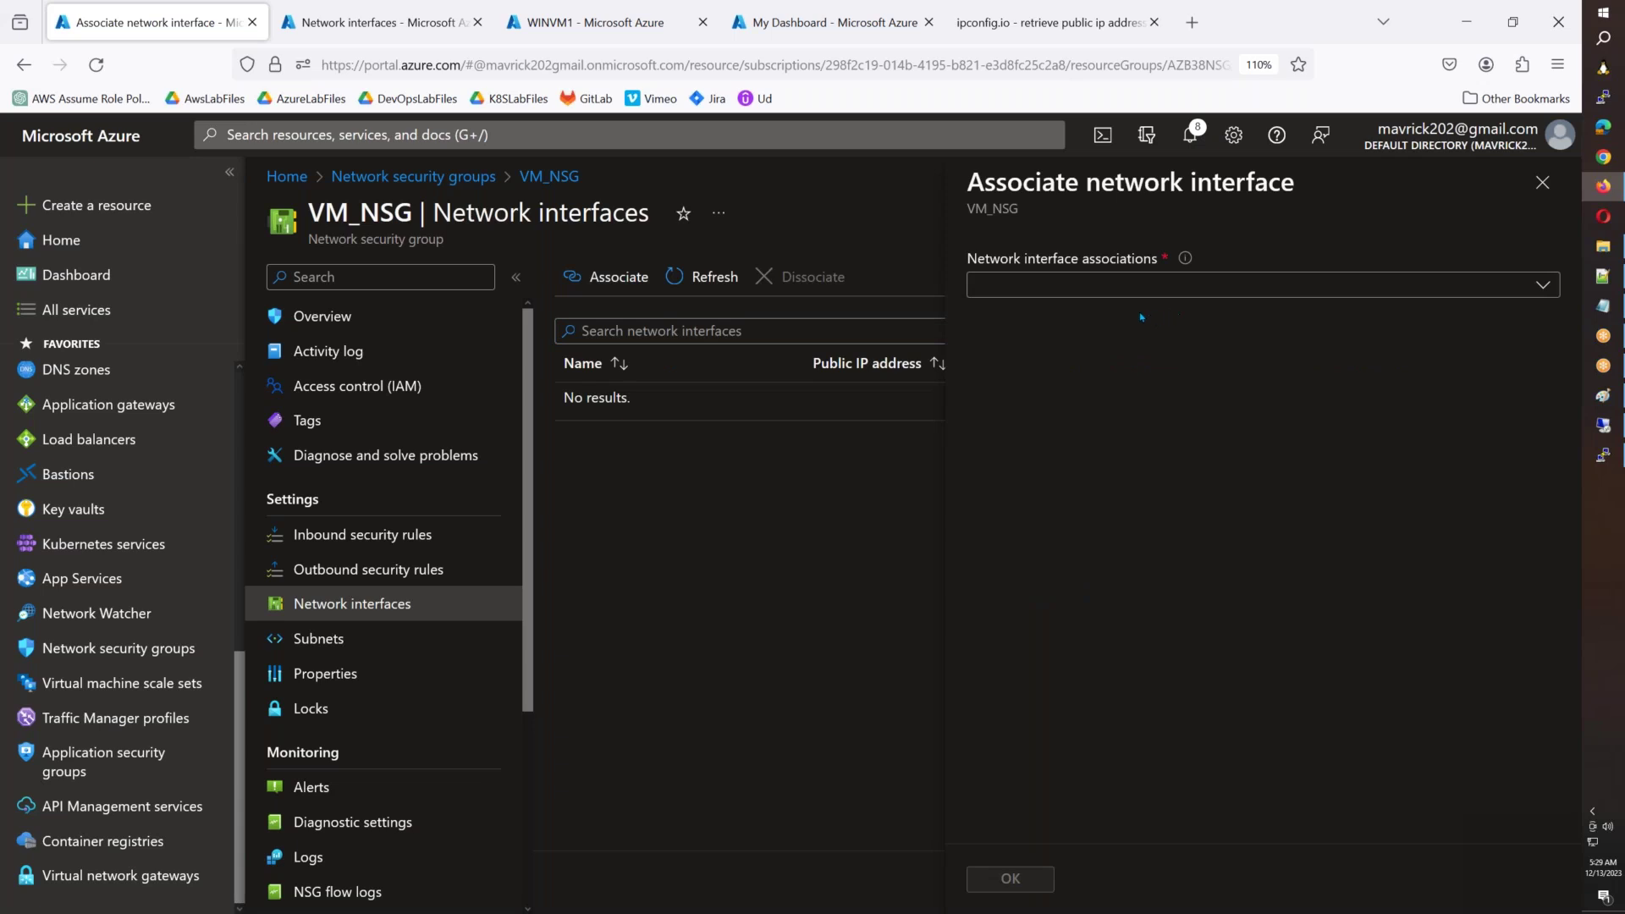
{"action": "left_click", "coordinate": [1129, 292]}
{"action": "left_click", "coordinate": [1100, 383]}
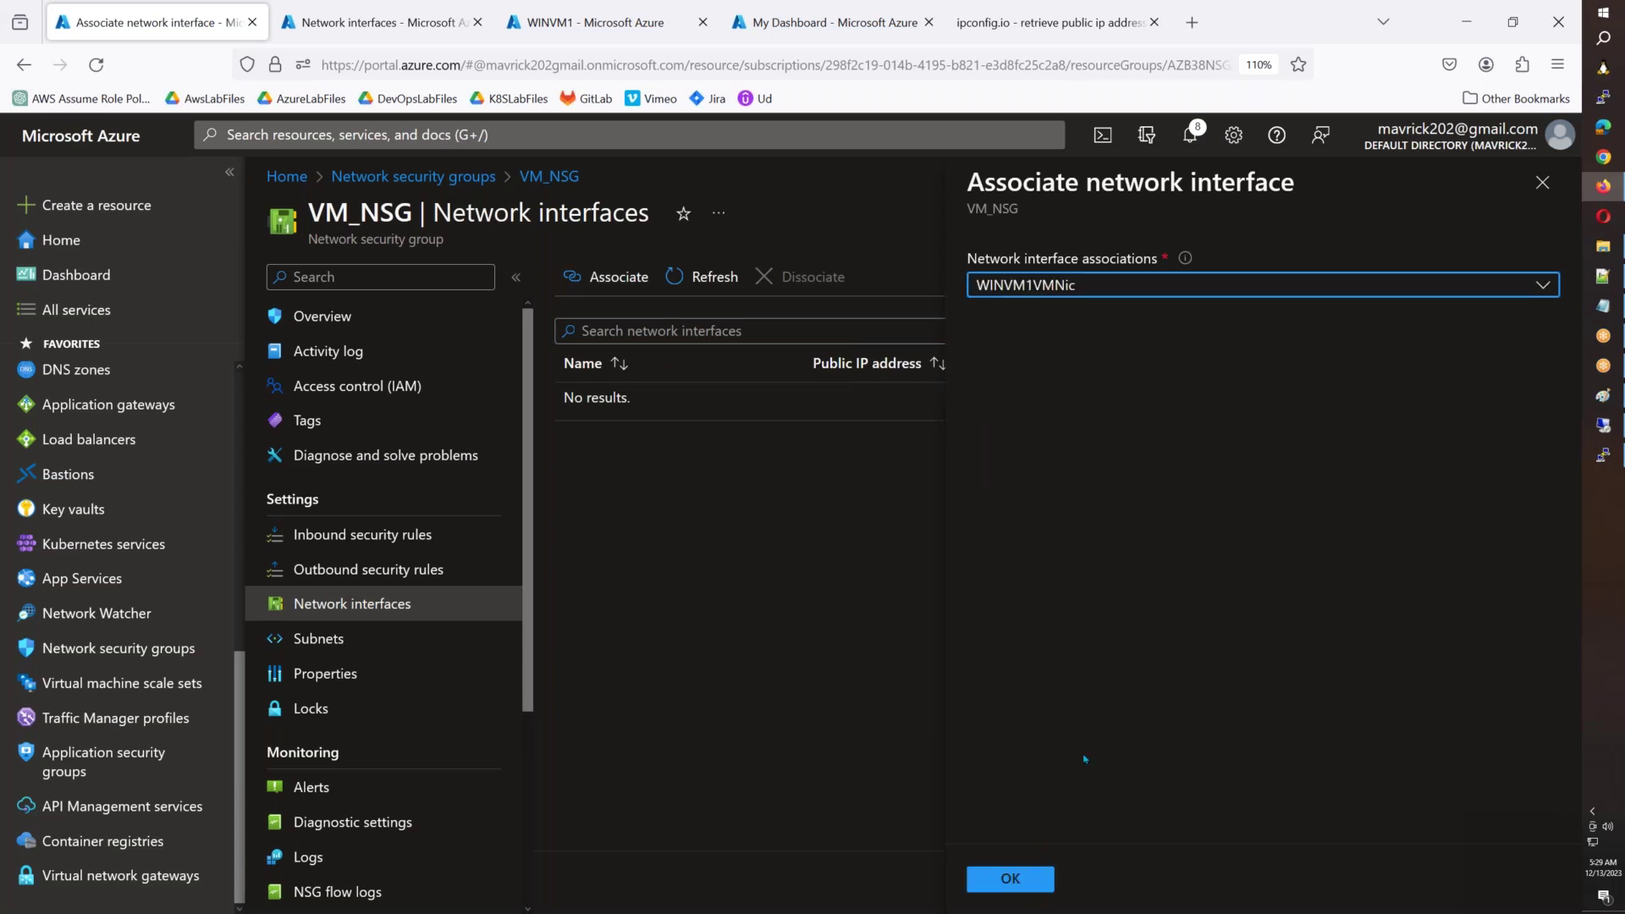
{"action": "left_click", "coordinate": [1024, 877]}
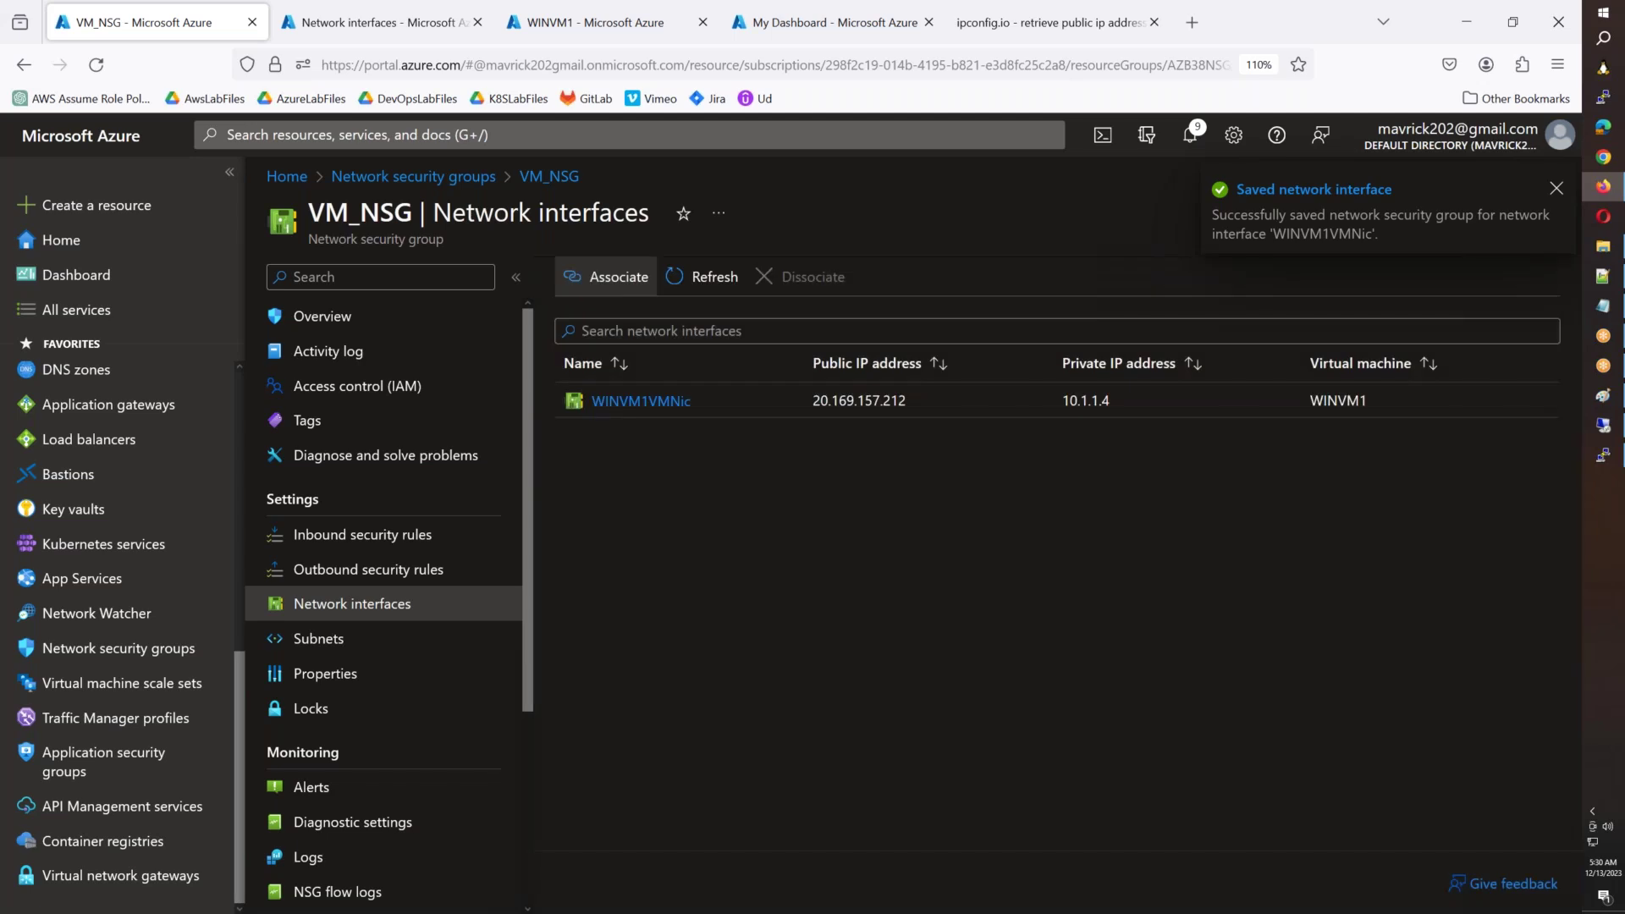
- Associate LNXVM1VMNic with VM_NSG as well
{"action": "left_click", "coordinate": [630, 280]}
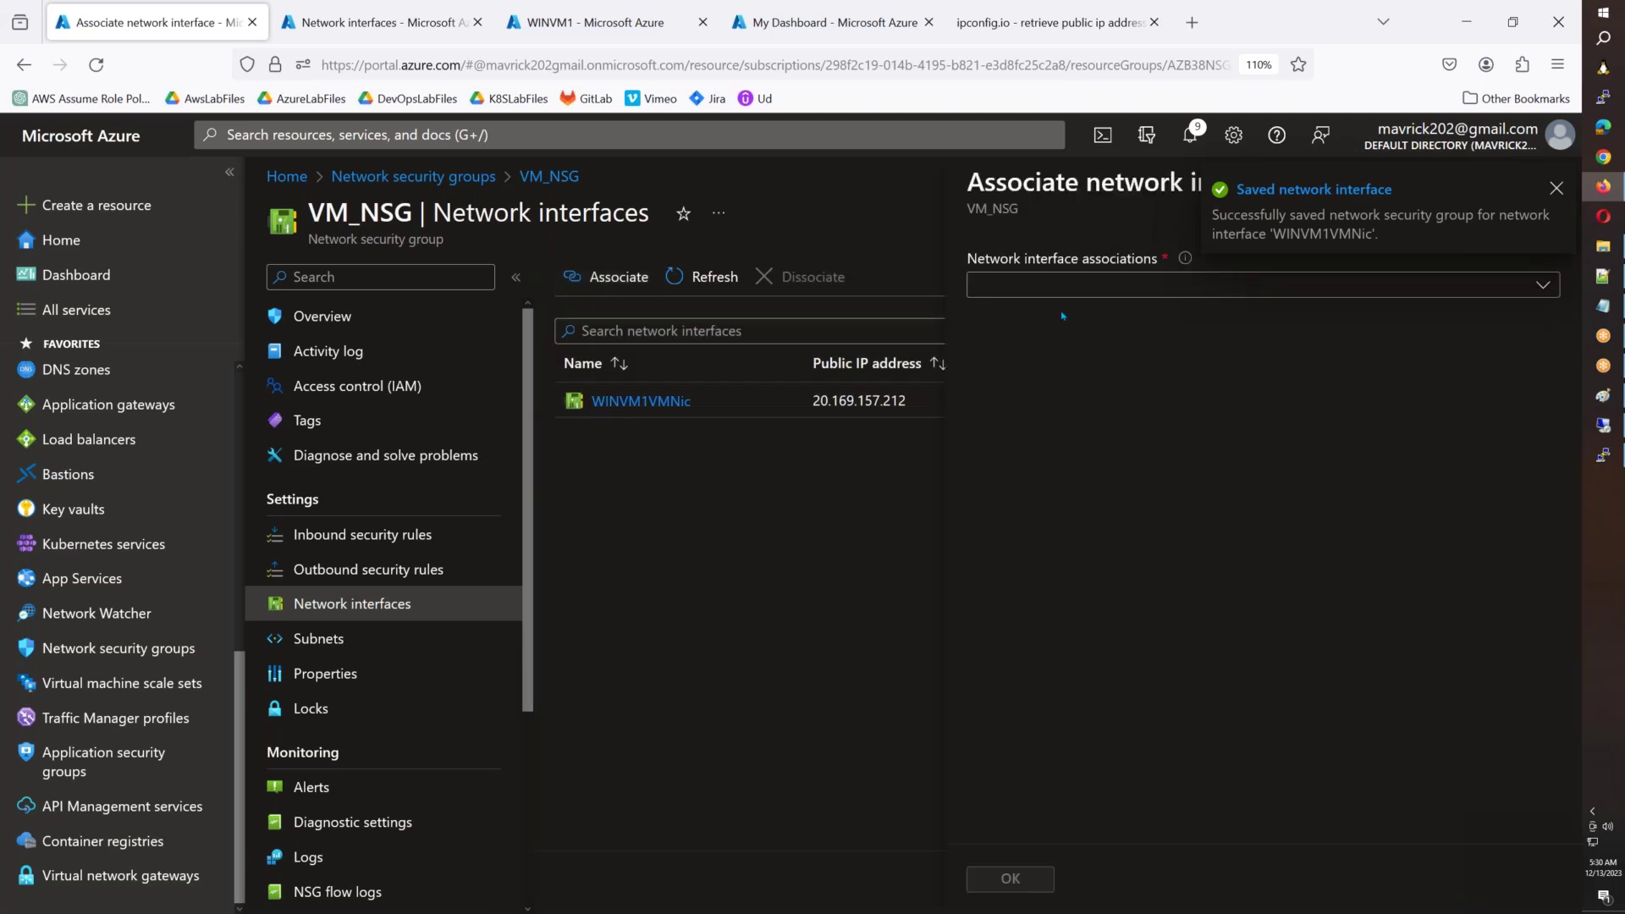
{"action": "left_click", "coordinate": [1068, 288]}
{"action": "left_click", "coordinate": [1048, 354]}
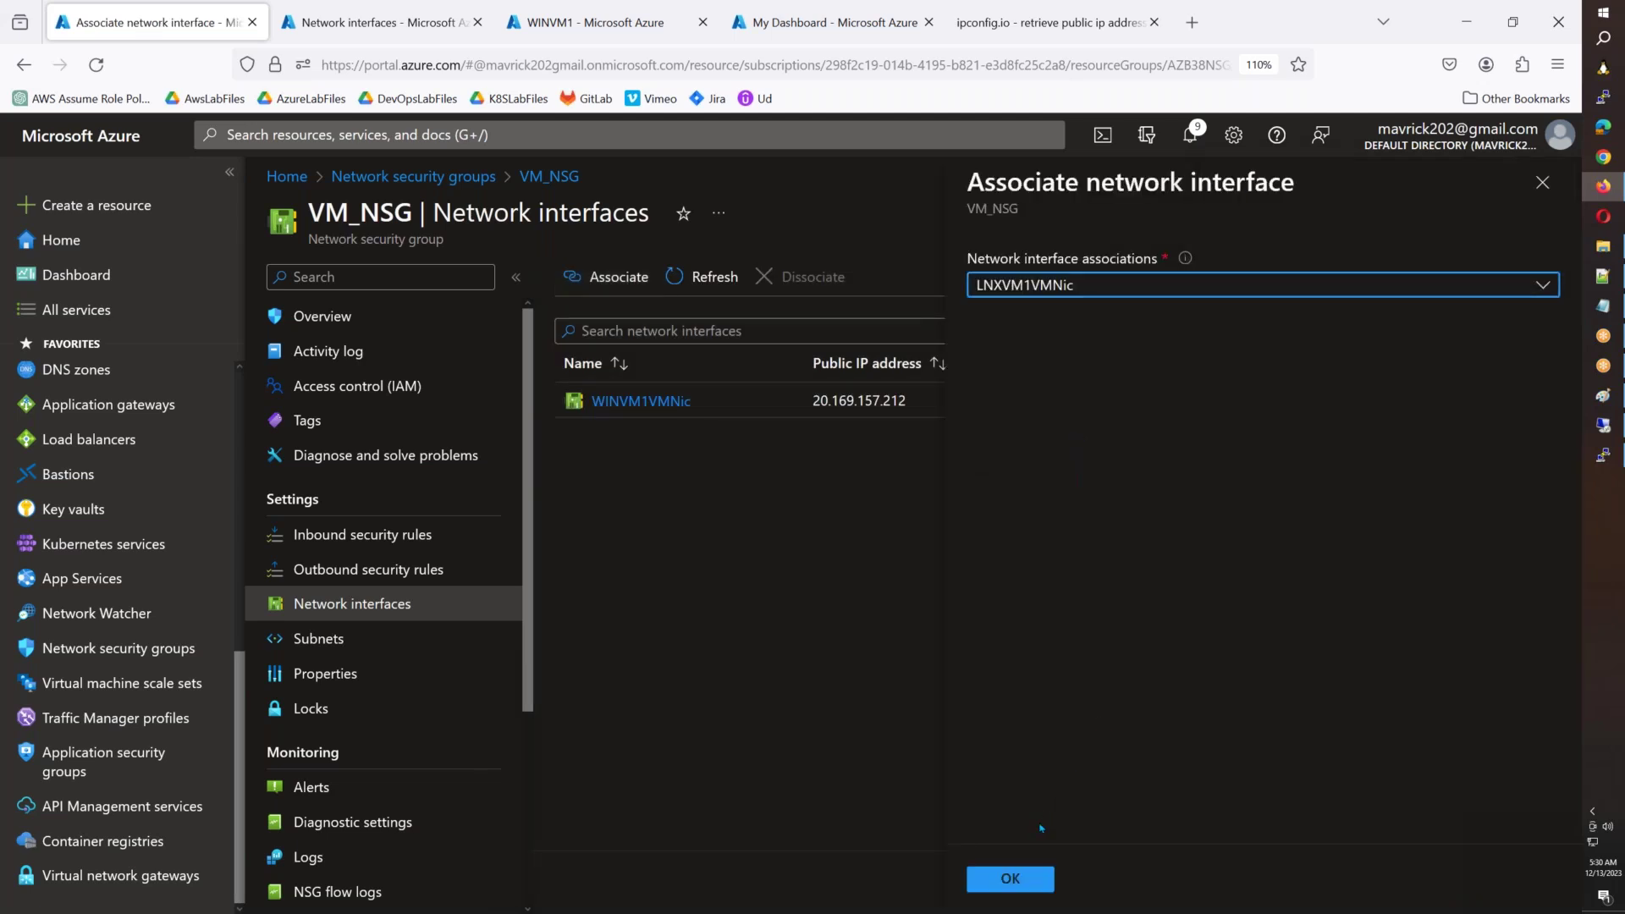
{"action": "left_click", "coordinate": [1007, 877]}
{"action": "left_click", "coordinate": [576, 22]}
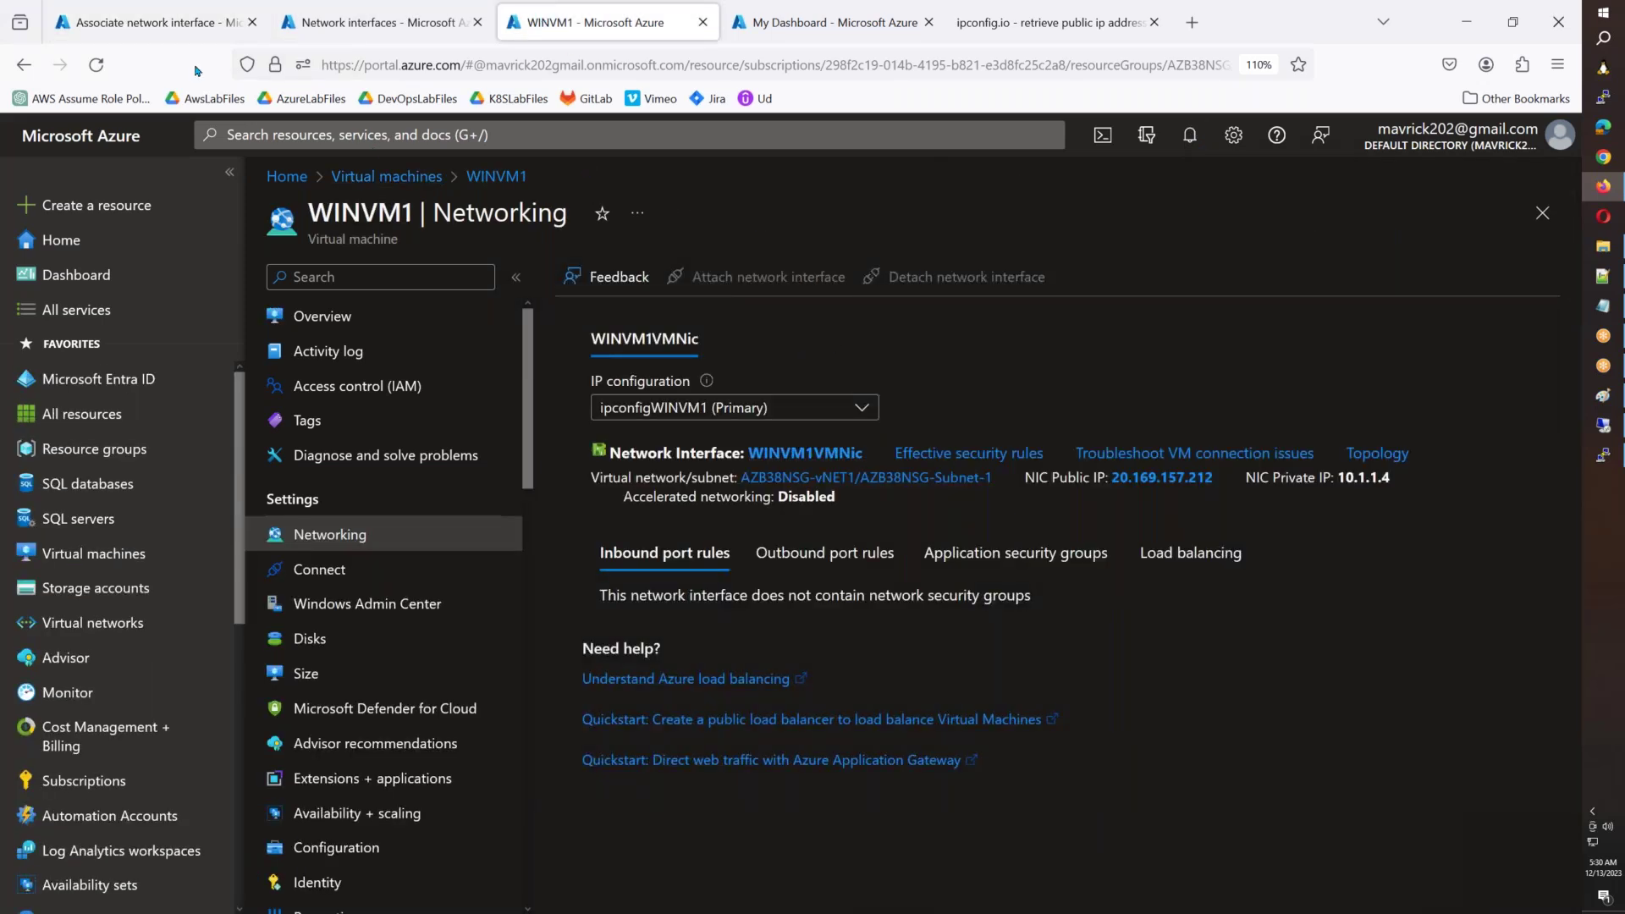
- Refresh WINVM1 networking and reconnect RDP with the admin credentials, accepting the certificate
{"action": "left_click", "coordinate": [96, 65]}
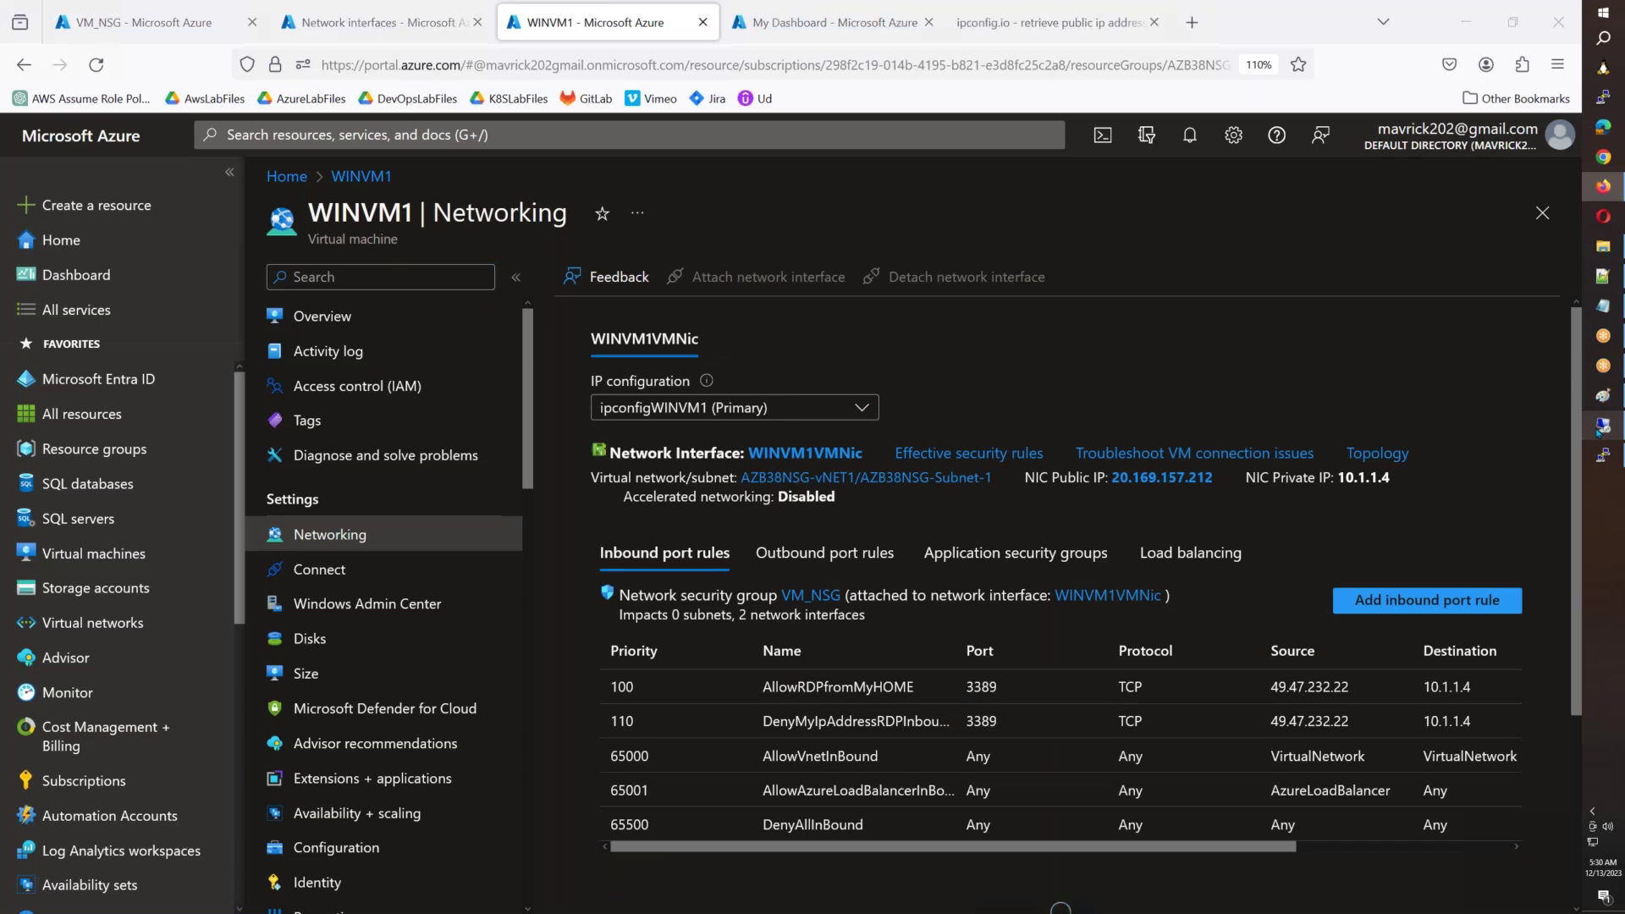
{"action": "left_click", "coordinate": [884, 491]}
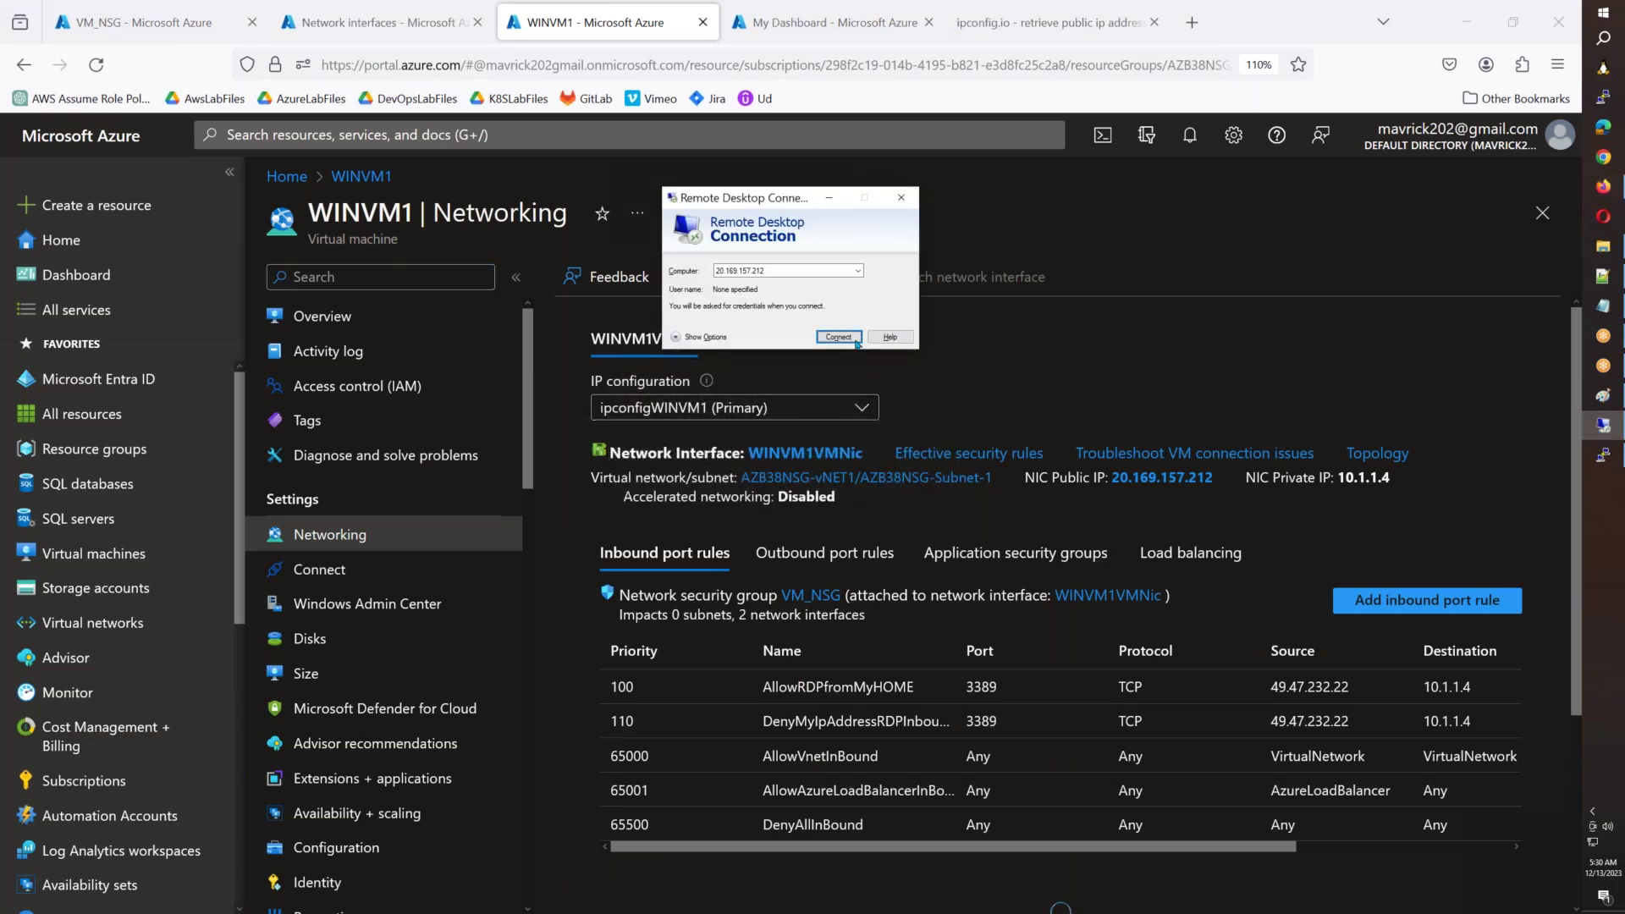
{"action": "left_click", "coordinate": [855, 339]}
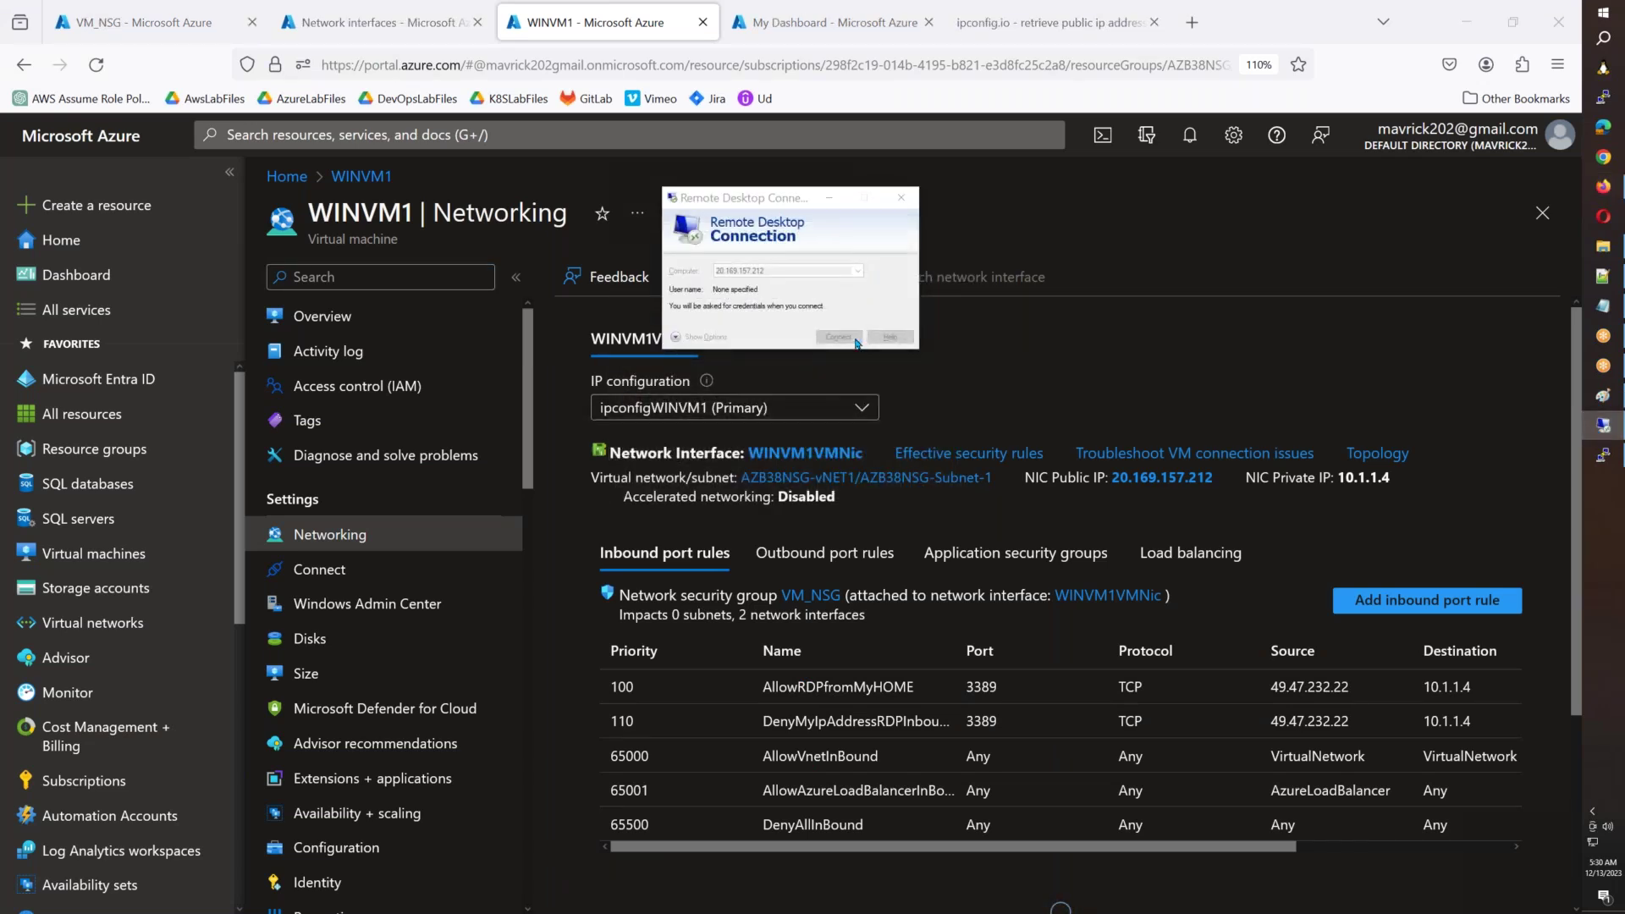
{"action": "type", "text": "adminsree"}
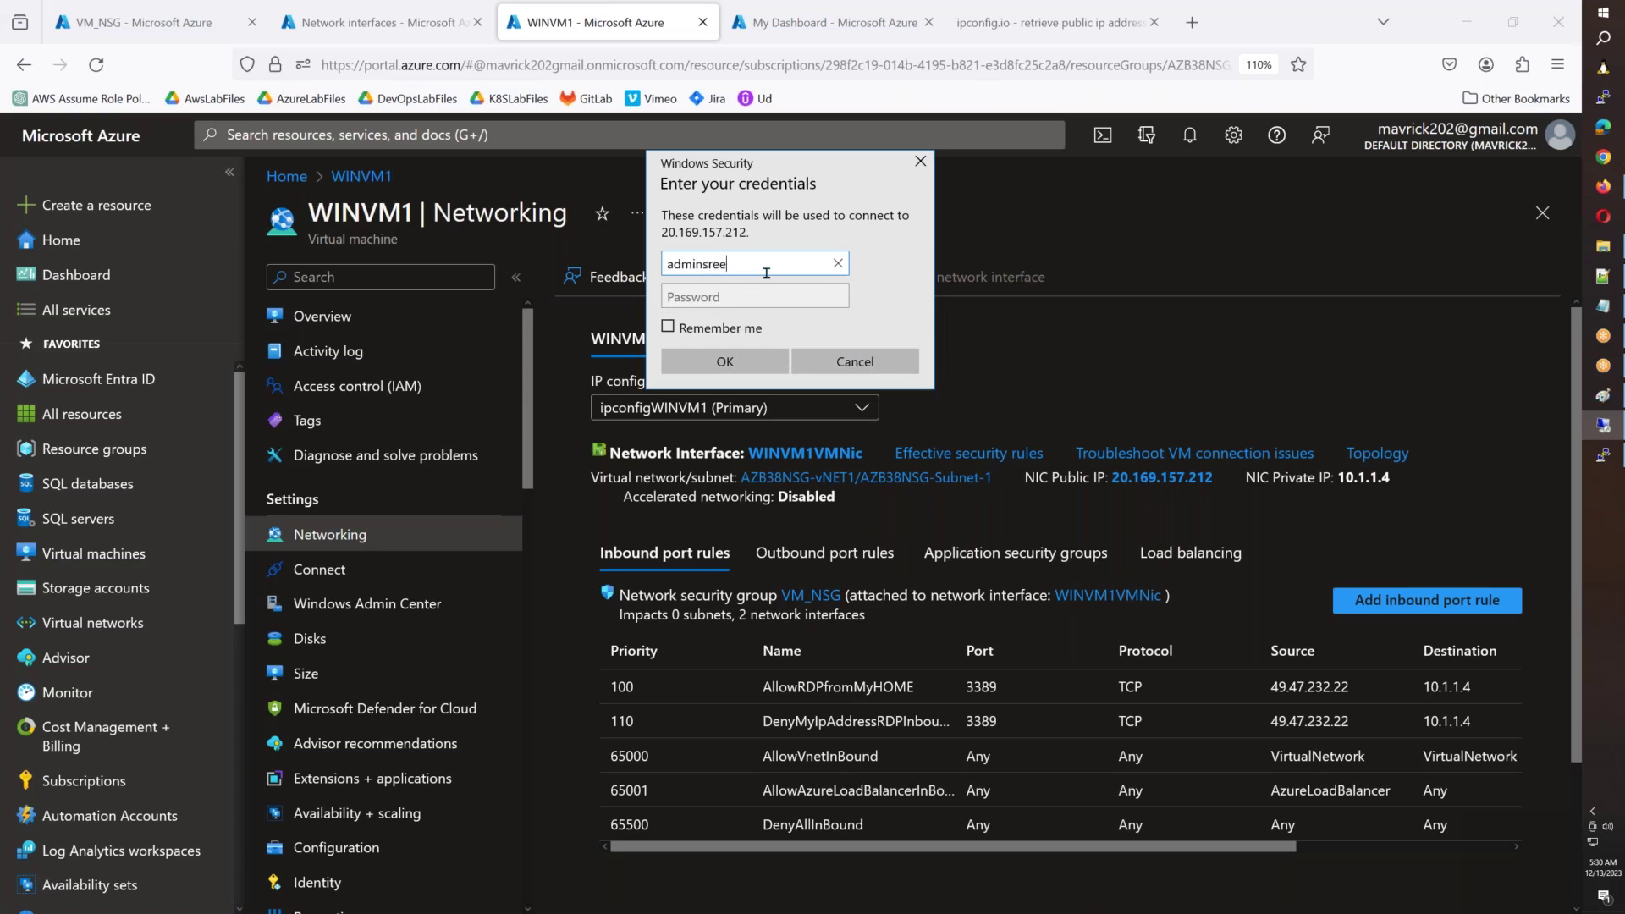
{"action": "key", "text": "Tab"}
{"action": "type", "text": "•"}
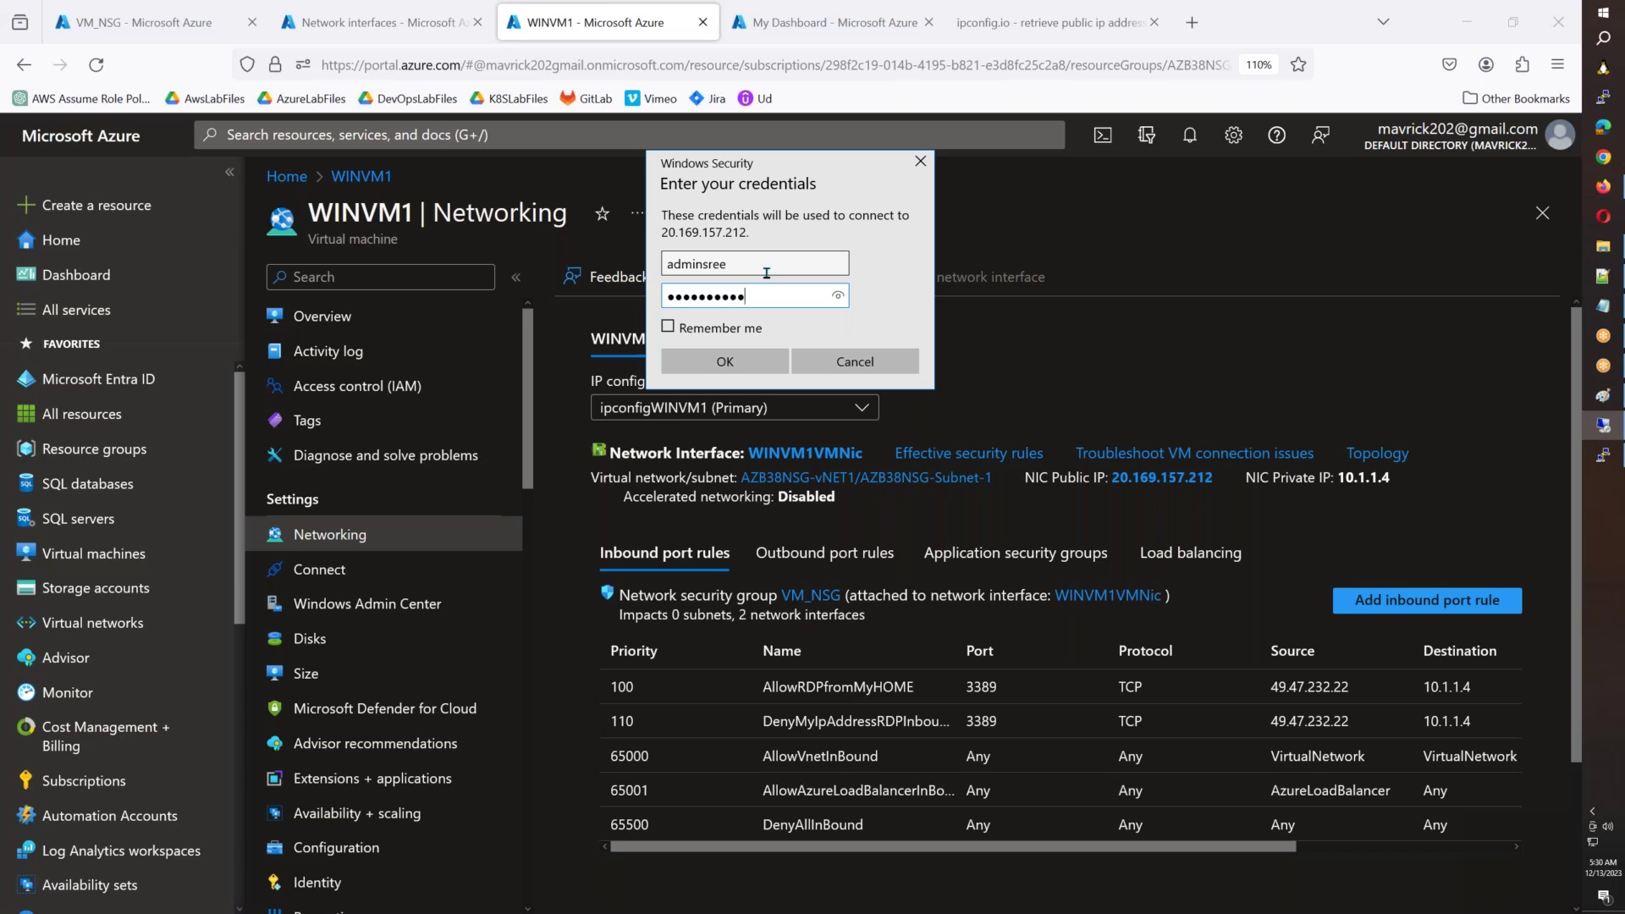
{"action": "key", "text": "Return"}
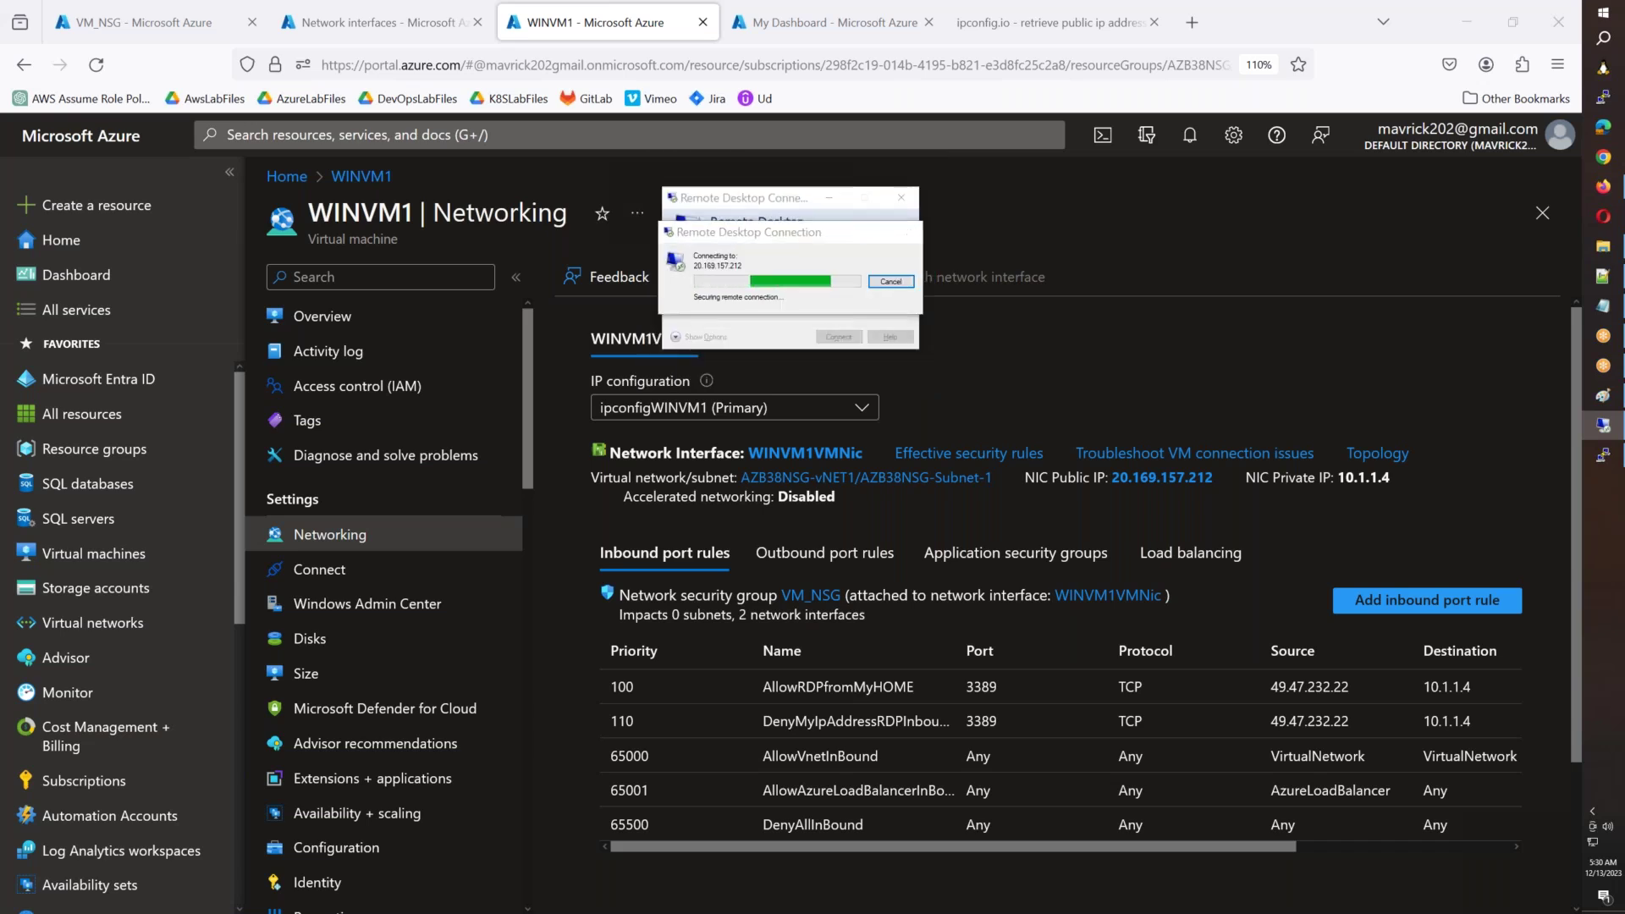
{"action": "key", "text": "Return"}
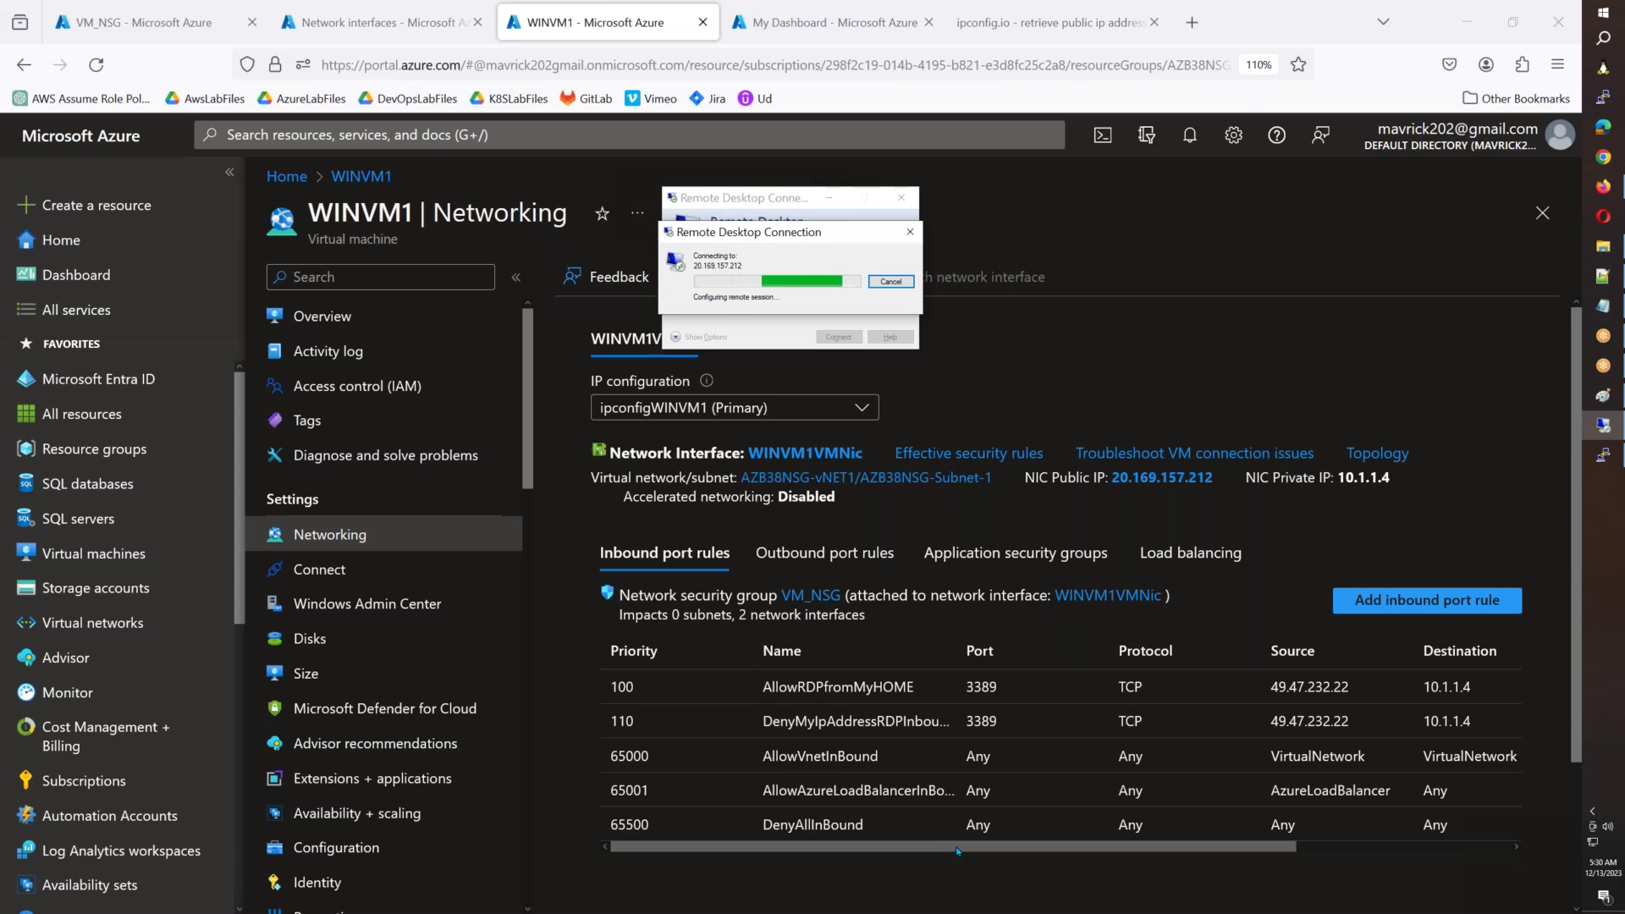
- Minimize the remote desktop session and reopen VM_NSG's inbound security rules
{"action": "left_click_drag", "start_coordinate": [1063, 850], "coordinate": [1276, 850]}
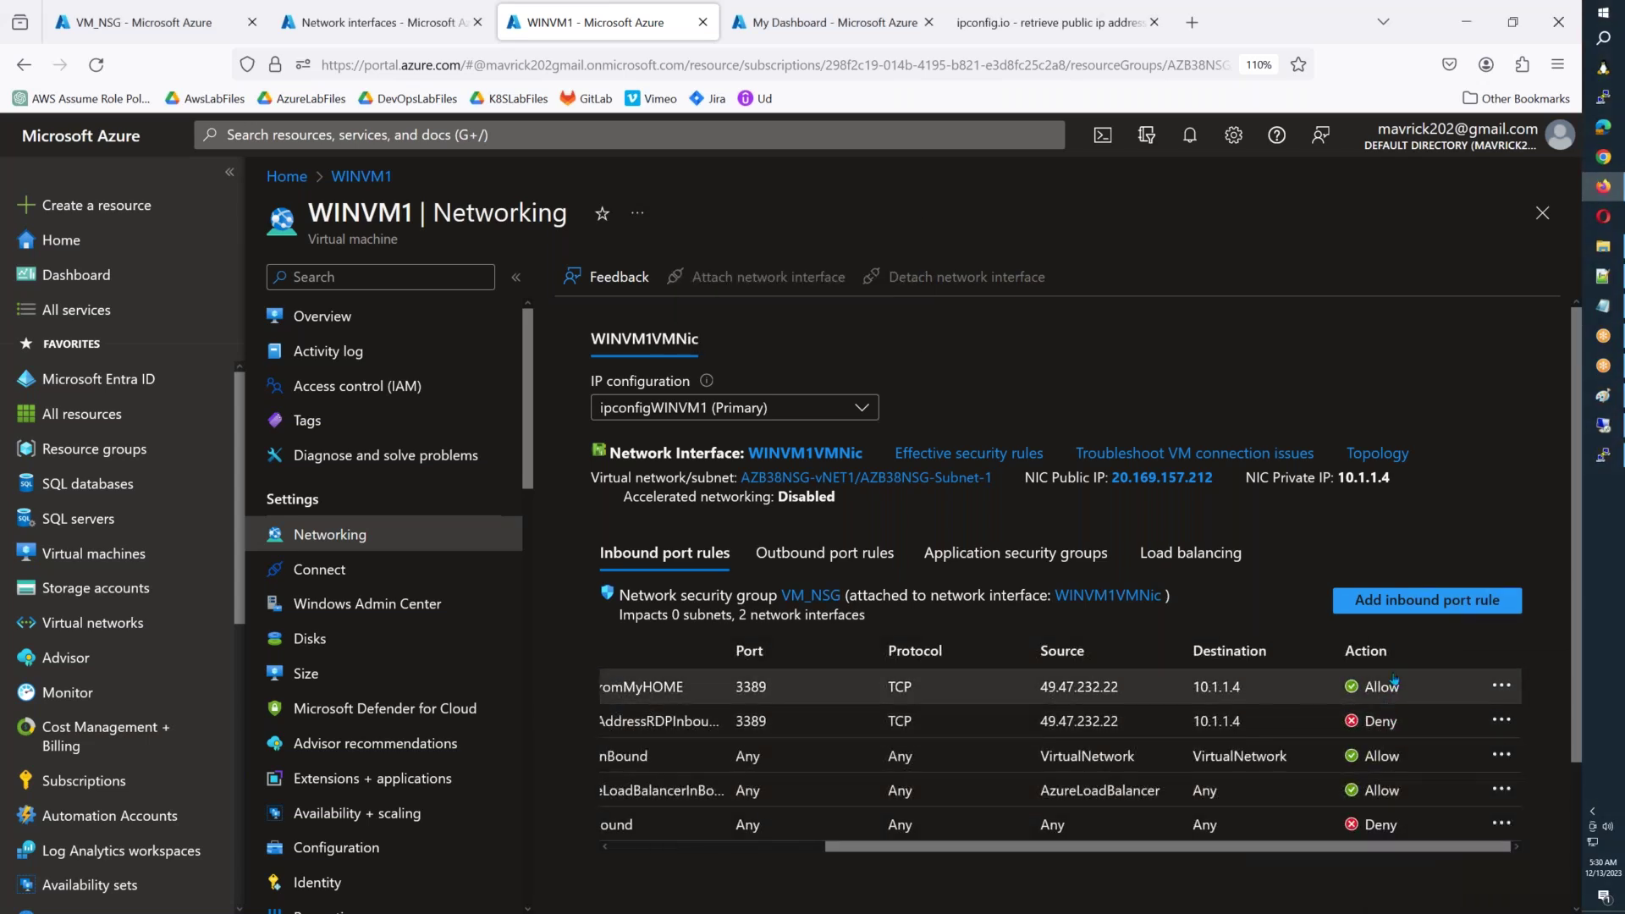
{"action": "left_click_drag", "start_coordinate": [1222, 847], "coordinate": [1006, 862]}
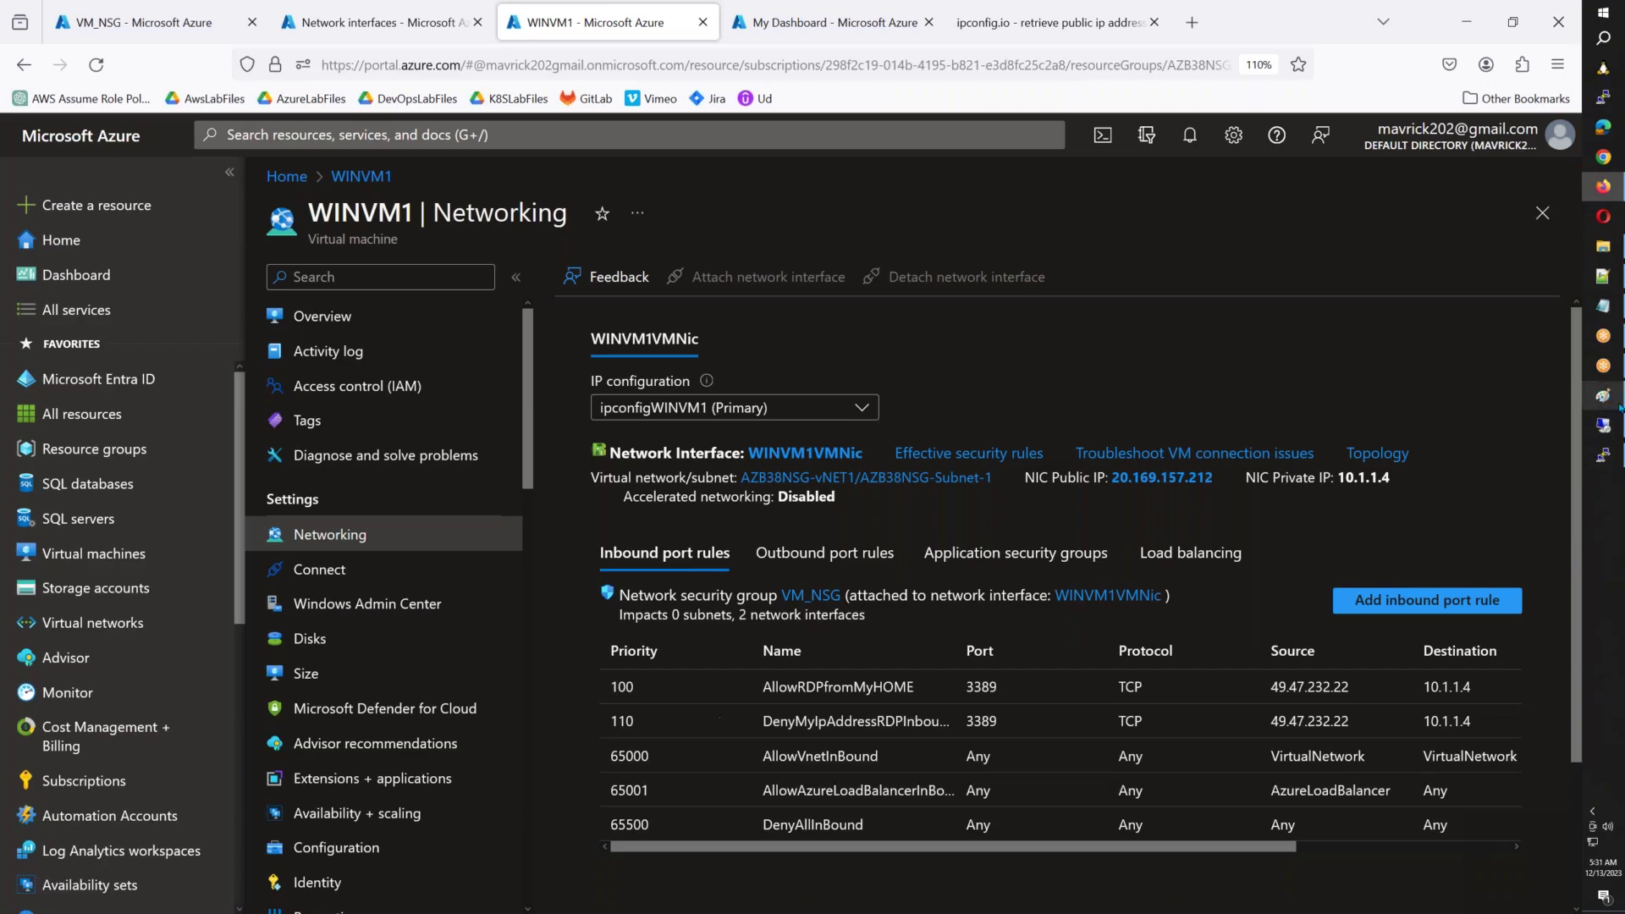
{"action": "left_click", "coordinate": [1602, 426]}
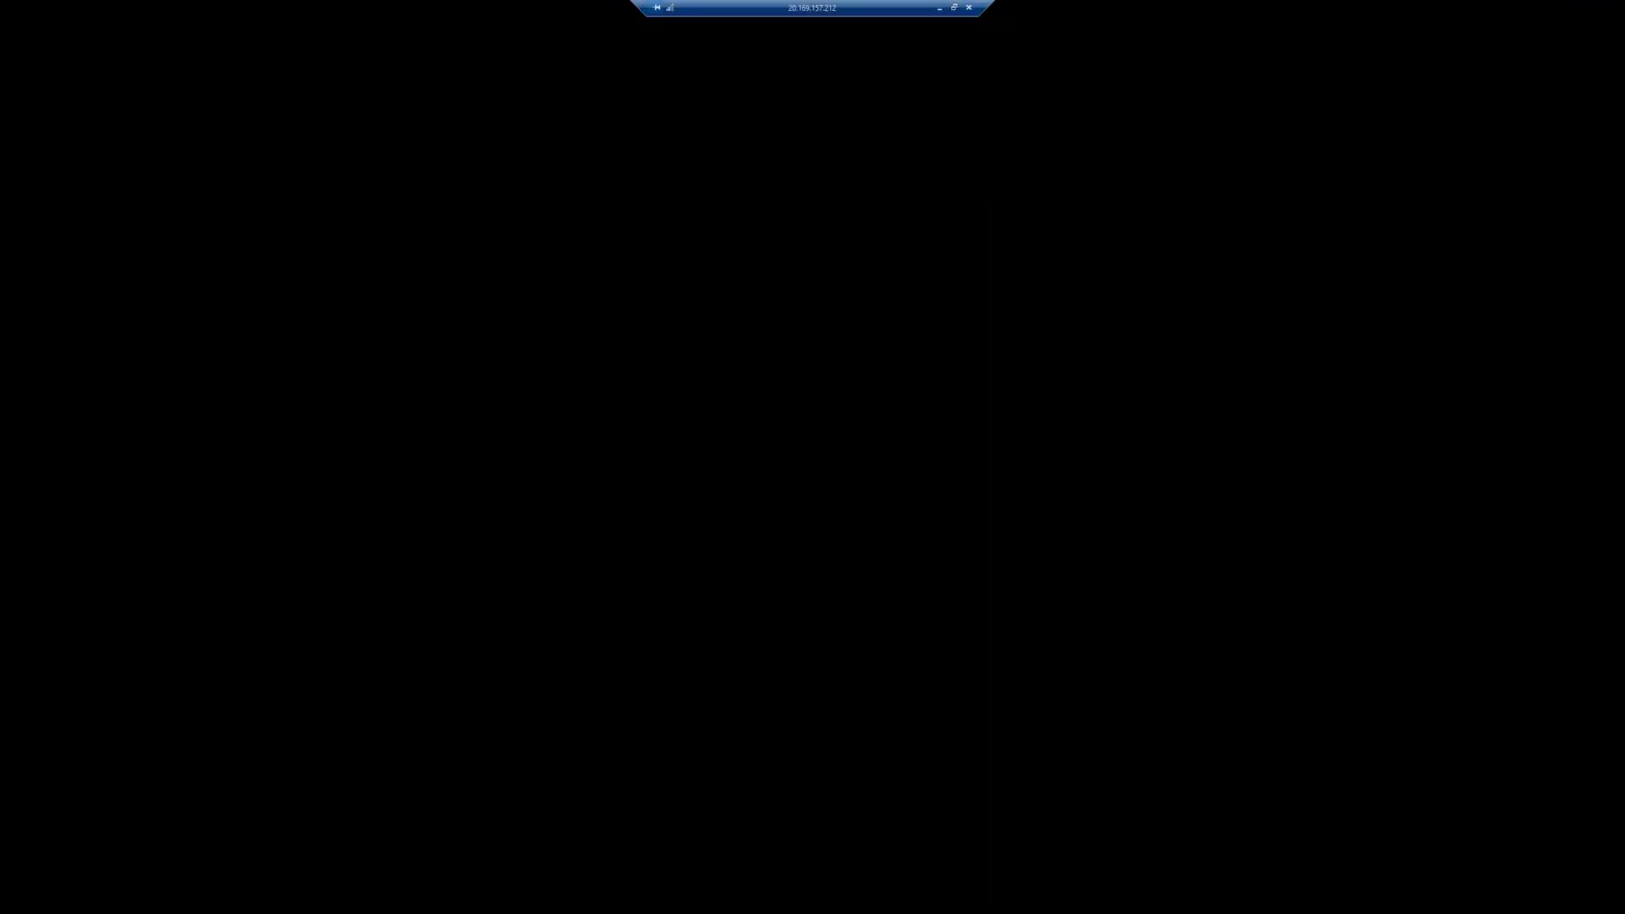
{"action": "left_click", "coordinate": [939, 8]}
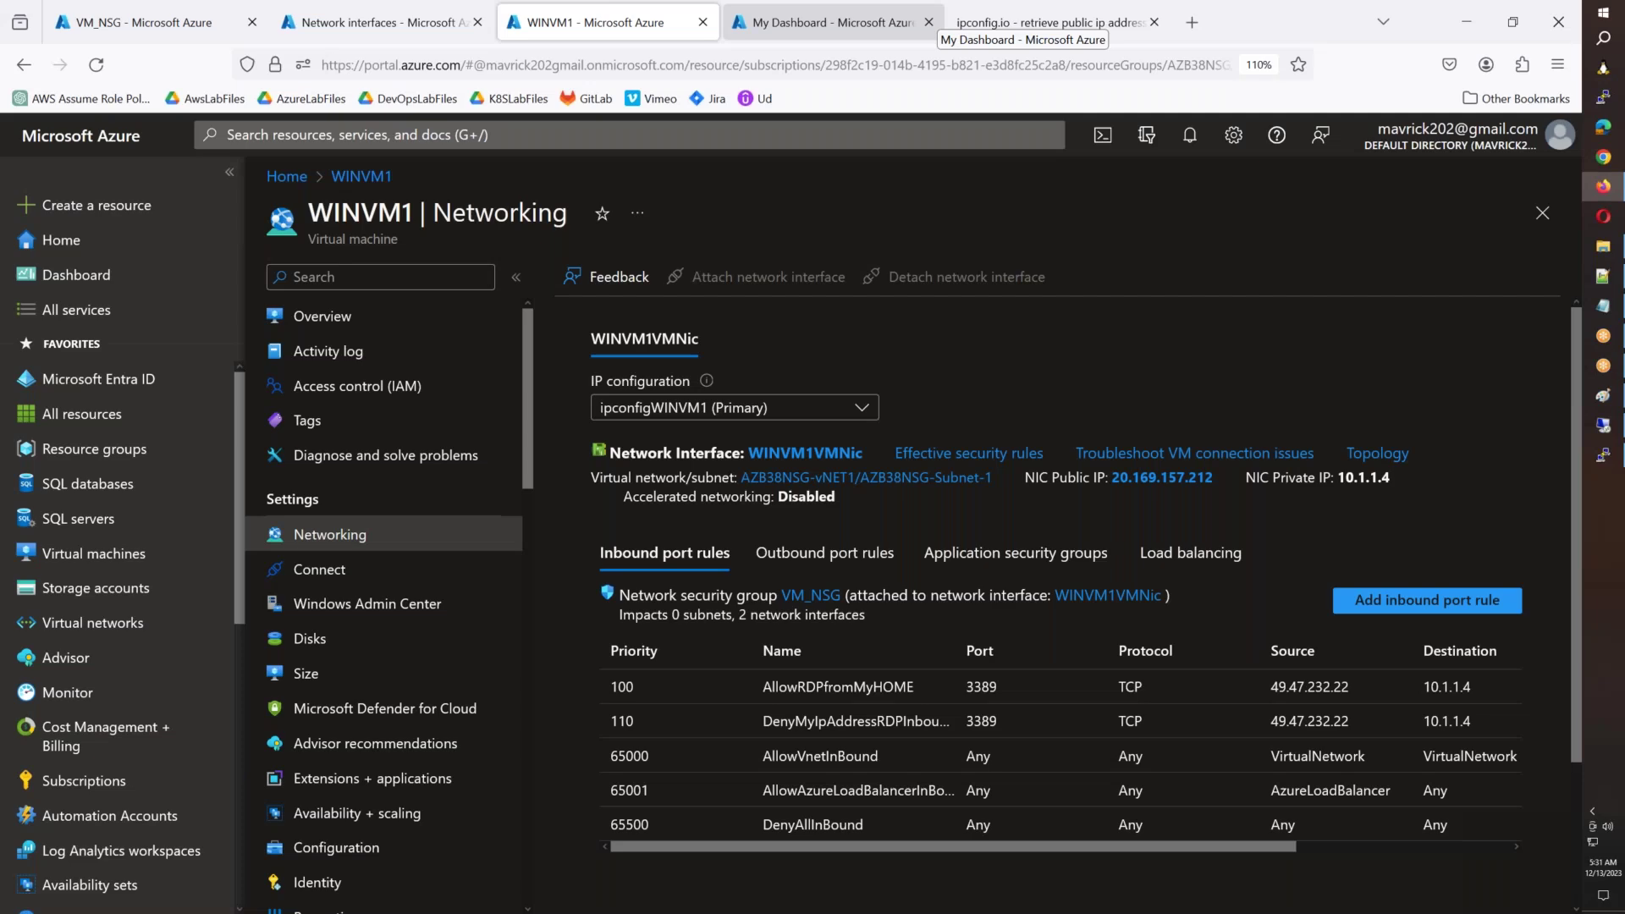
{"action": "left_click", "coordinate": [170, 19]}
{"action": "left_click", "coordinate": [381, 540]}
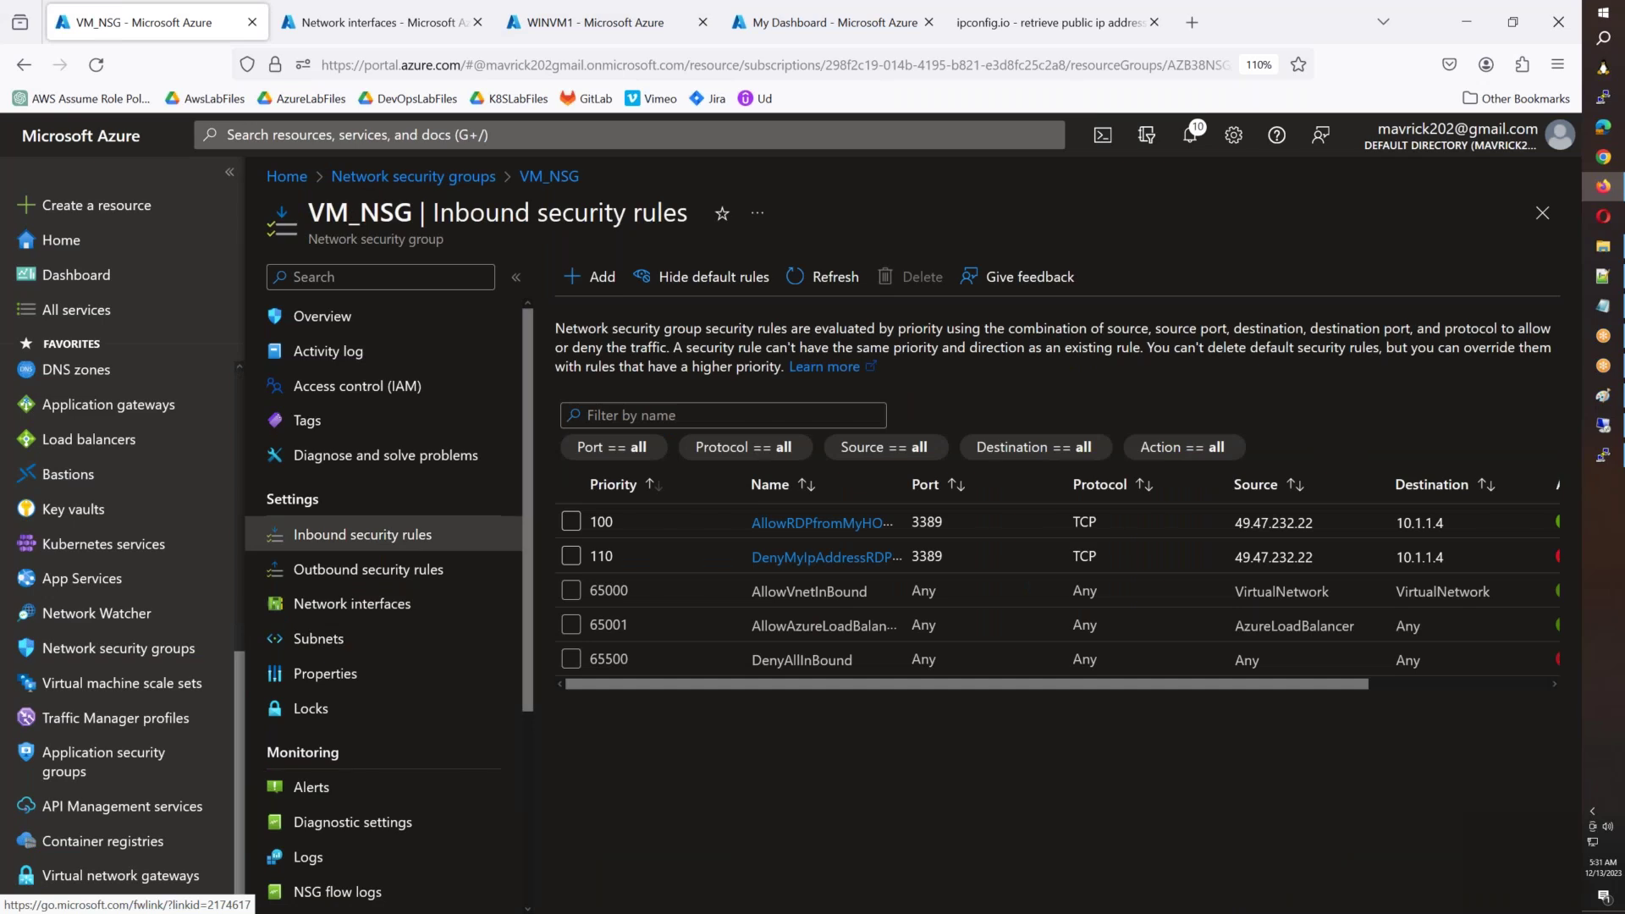
- Start a new inbound rule with source My IP address and service SSH
{"action": "left_click", "coordinate": [578, 282]}
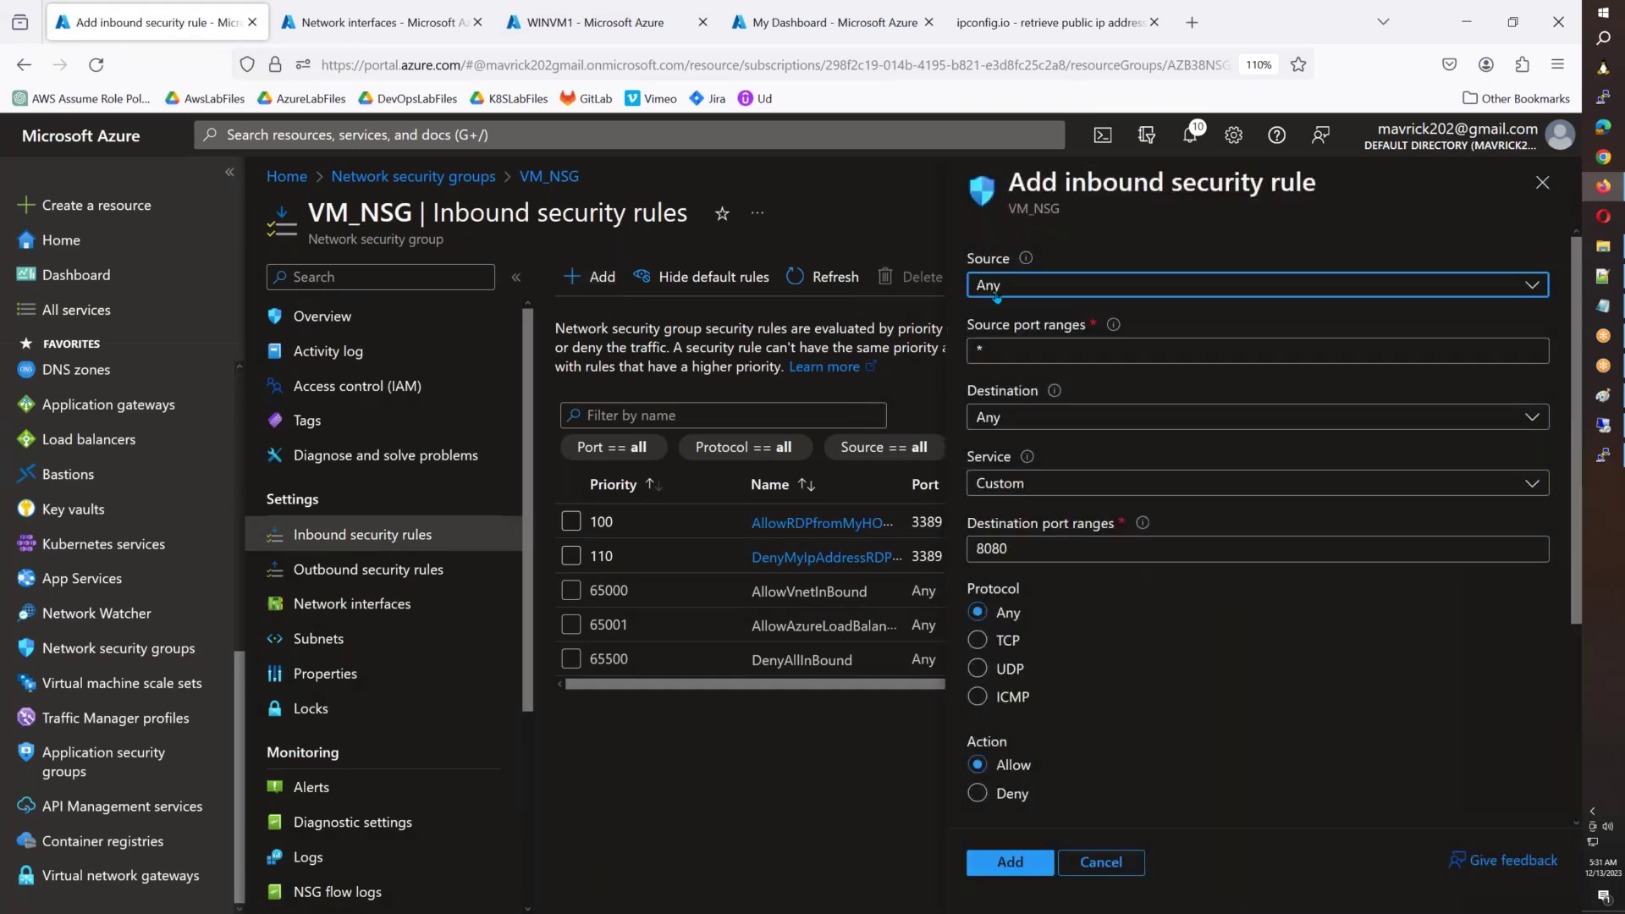
{"action": "left_click", "coordinate": [996, 292]}
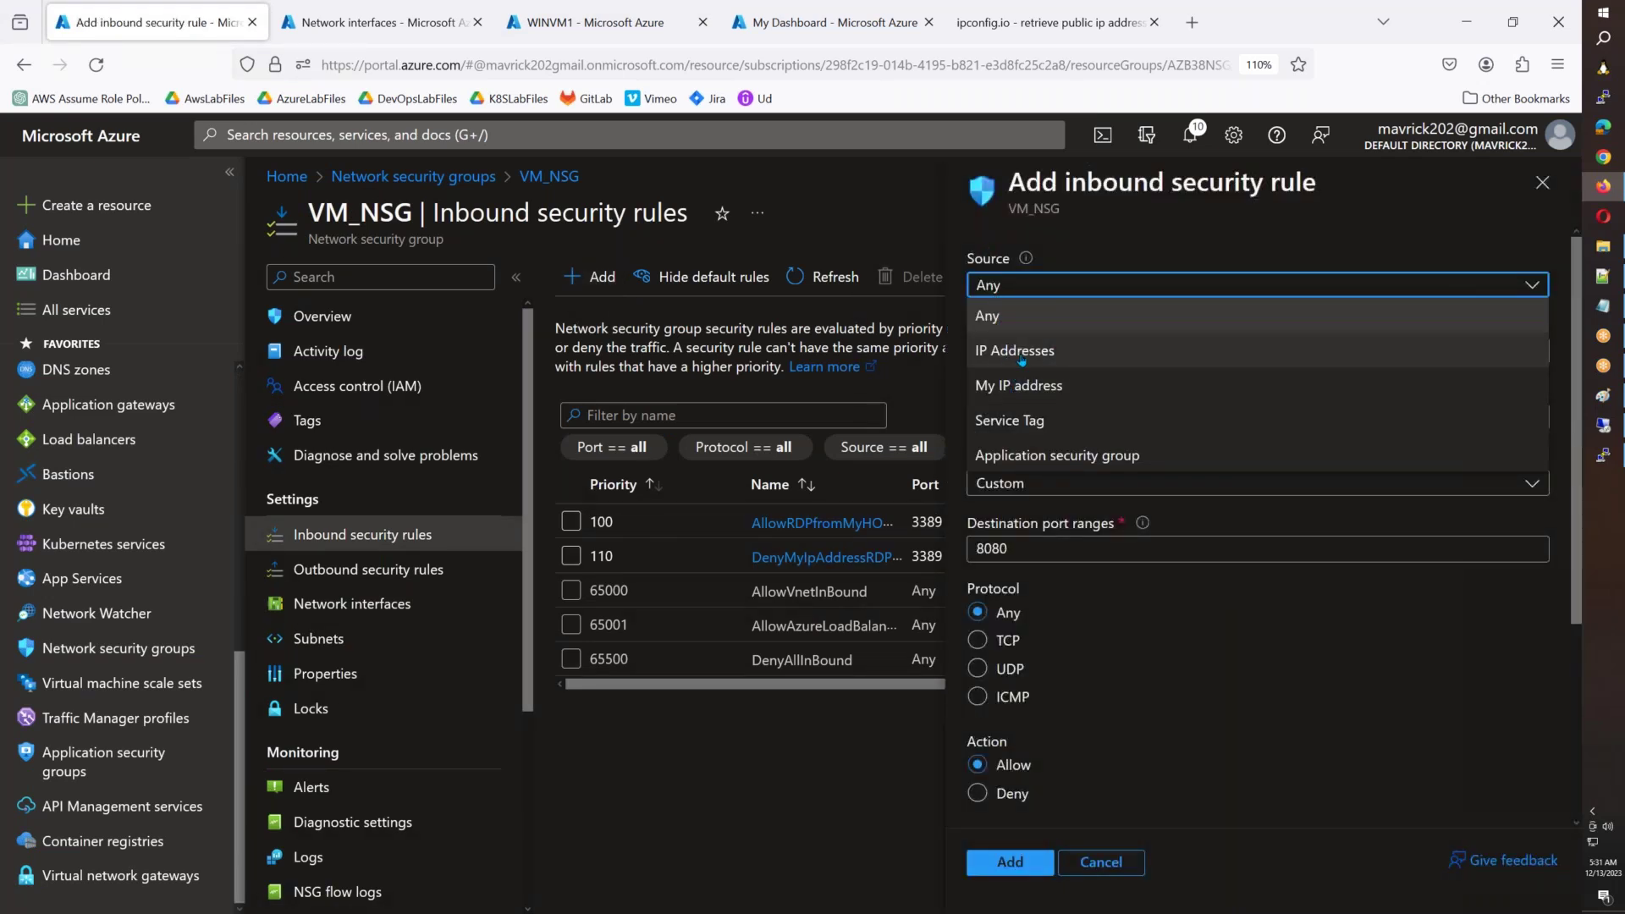
{"action": "left_click", "coordinate": [1020, 386]}
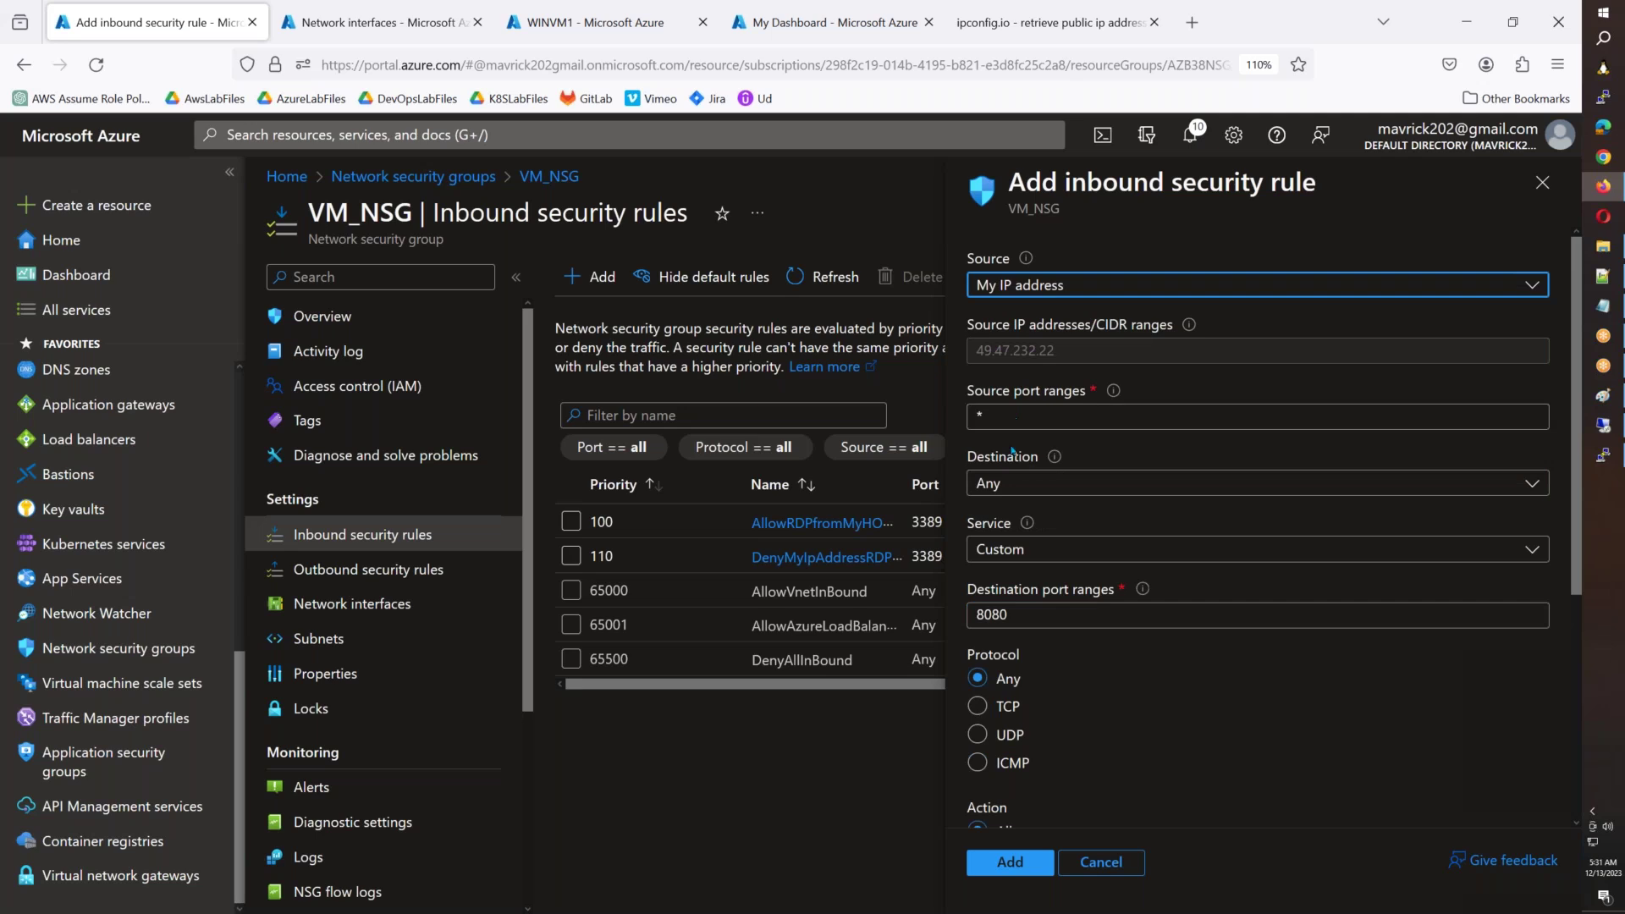
{"action": "left_click", "coordinate": [1019, 552]}
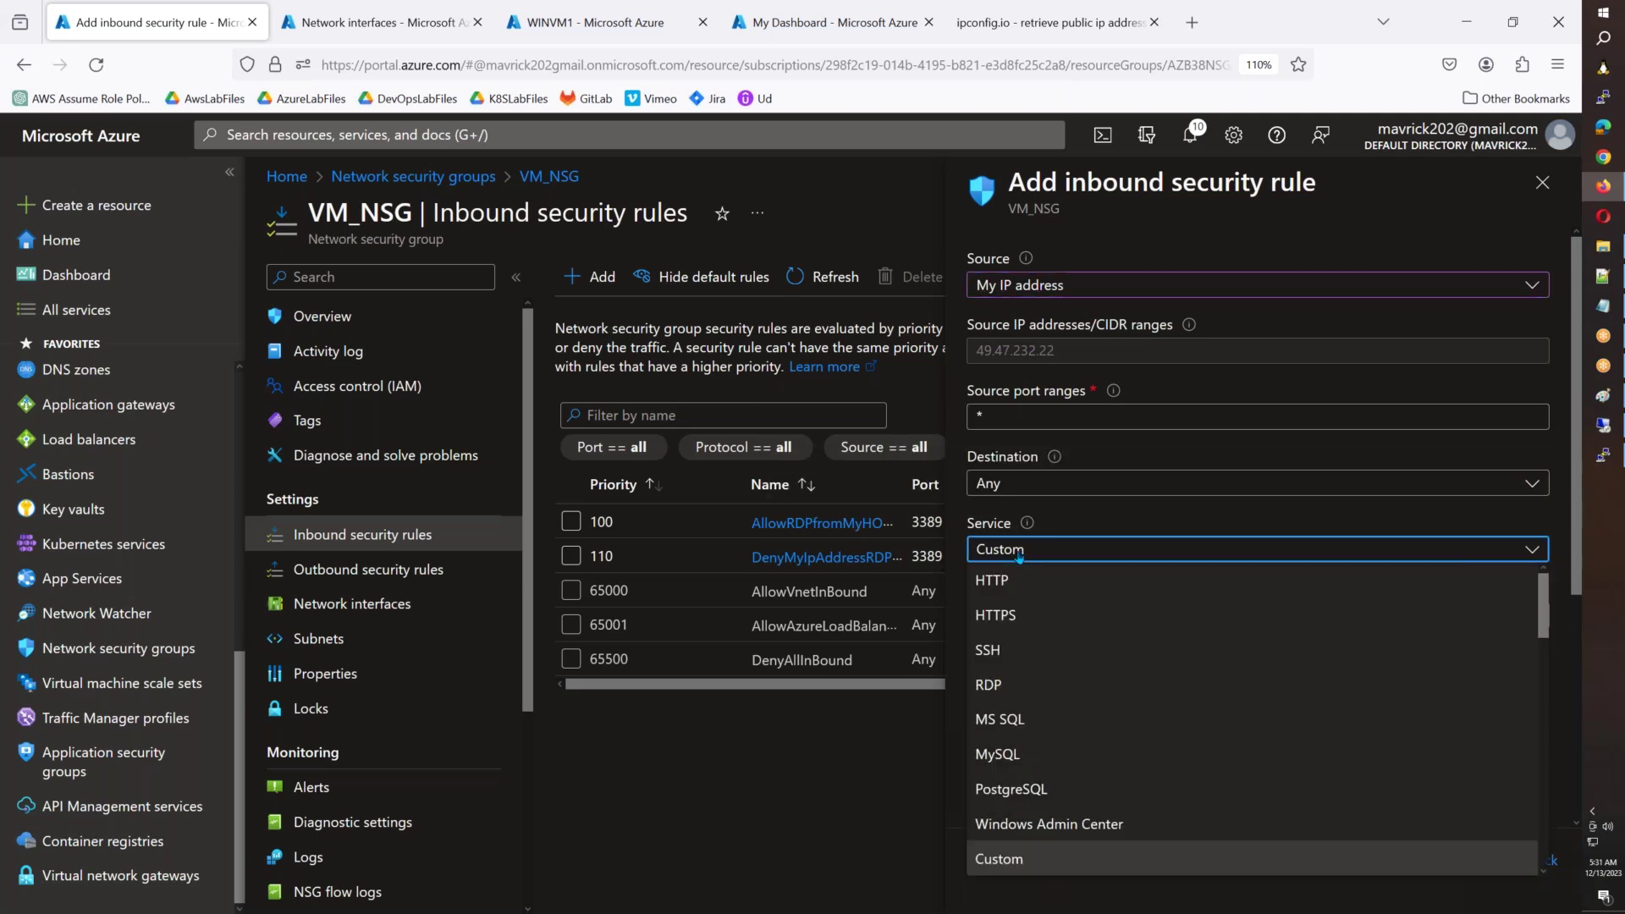
{"action": "left_click", "coordinate": [1009, 651]}
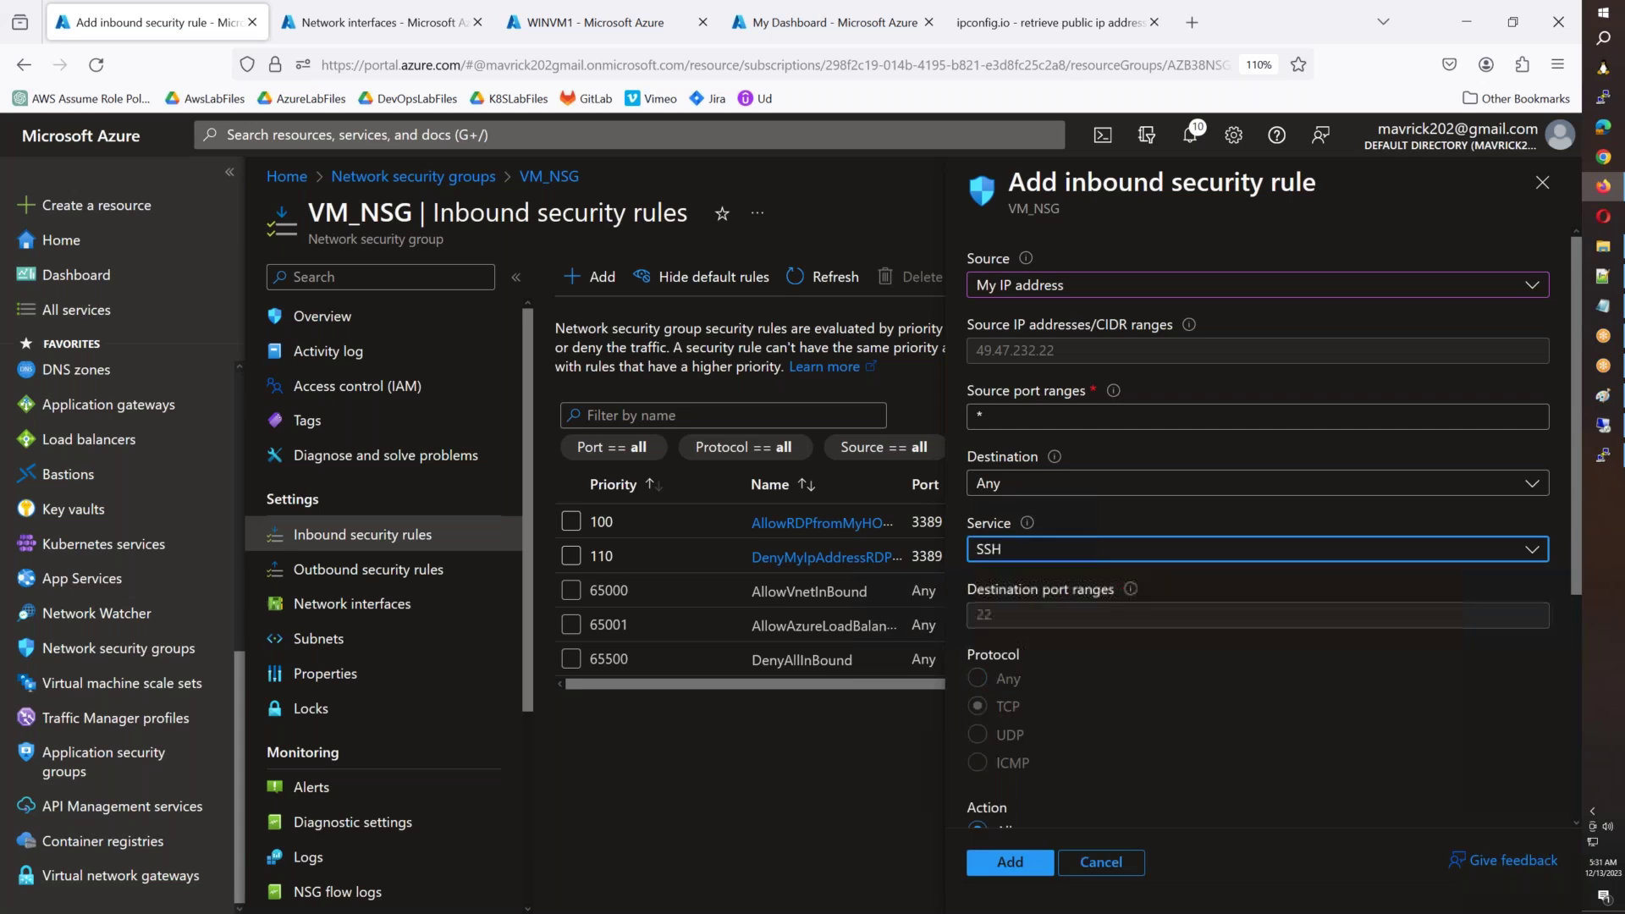
- Name the rule AllowSSHFromMyHOME, paste the name as its description, and add it
{"action": "scroll", "coordinate": [1009, 676], "scroll_direction": "down", "scroll_amount": 4}
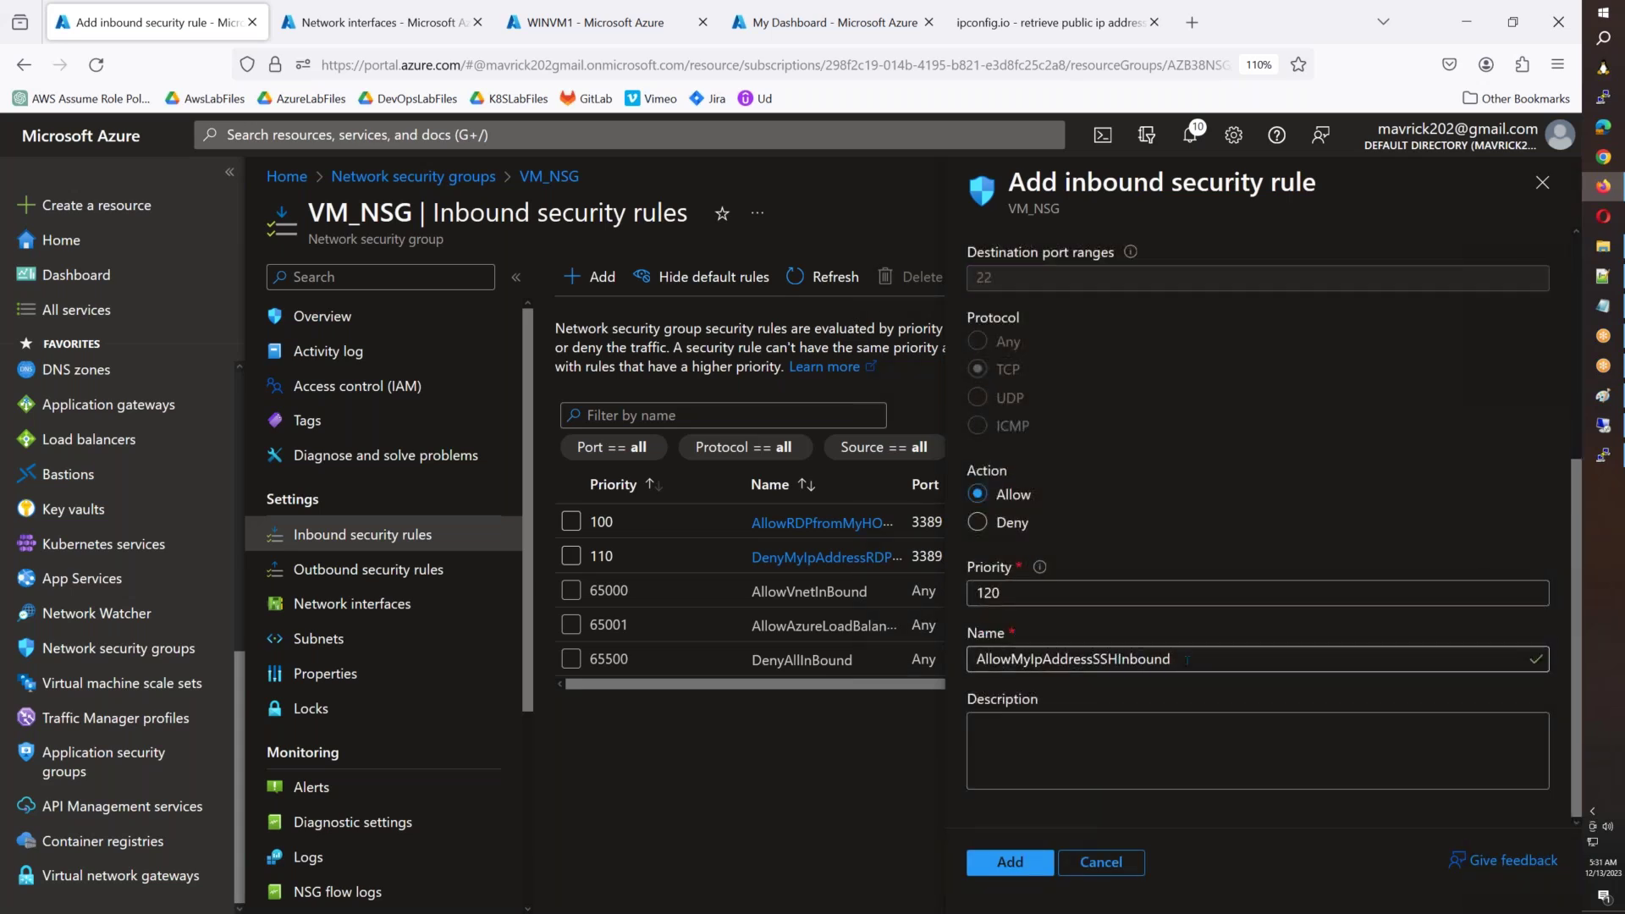
{"action": "left_click_drag", "start_coordinate": [1186, 660], "coordinate": [1019, 665]}
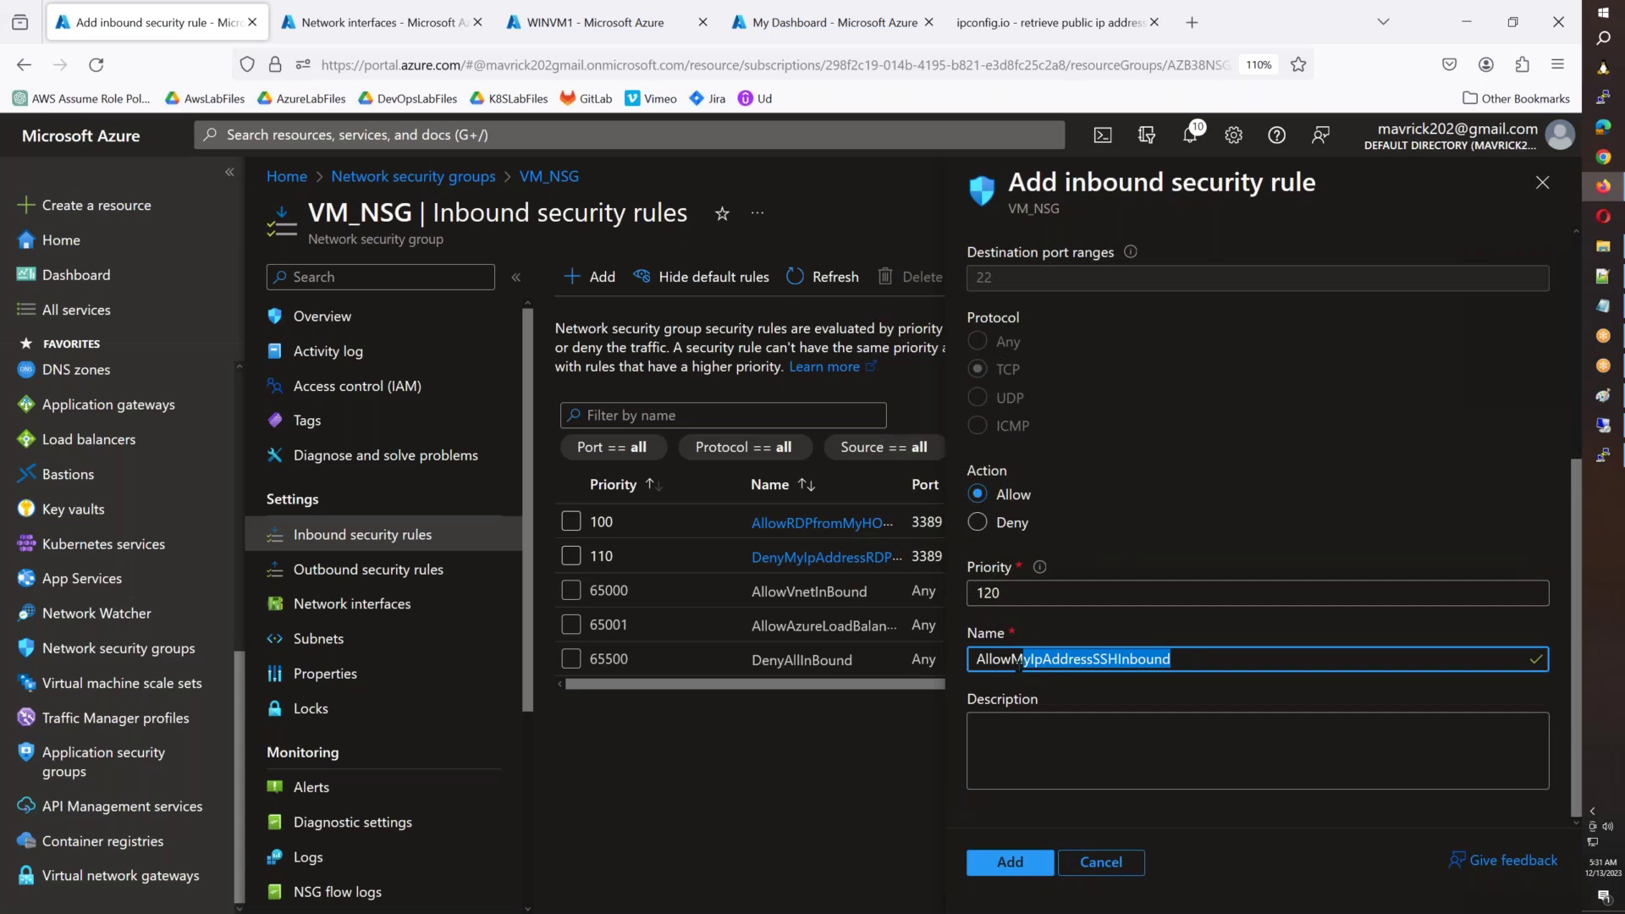
{"action": "type", "text": "SSHFromMuH"}
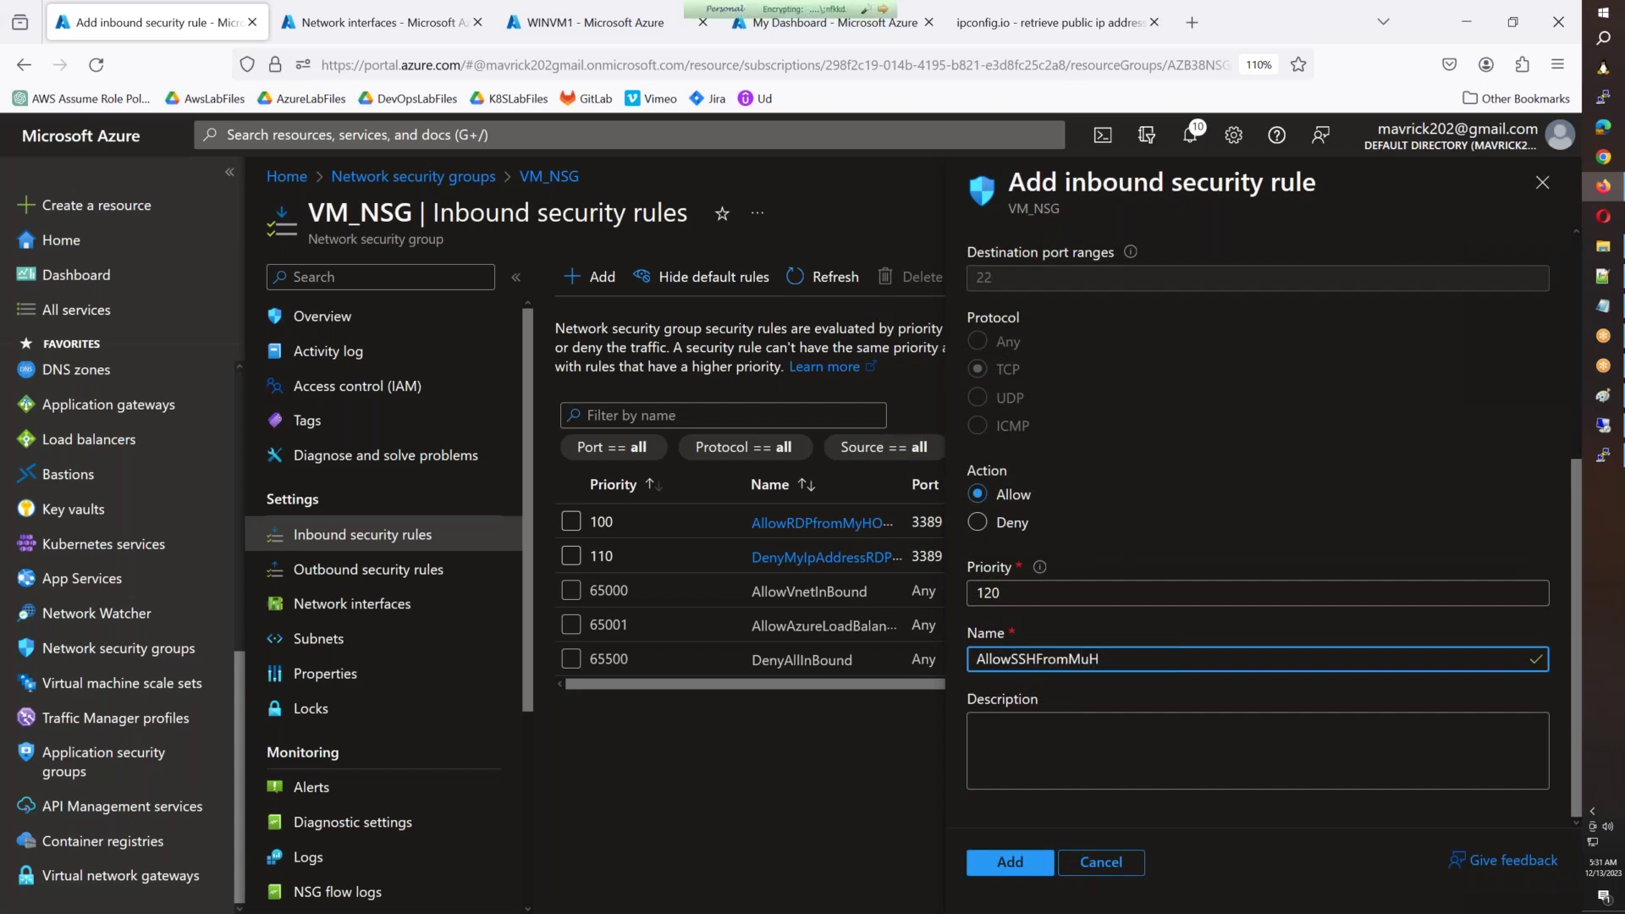
{"action": "key", "text": "BackSpace"}
{"action": "key", "text": "BackSpace"}
{"action": "type", "text": "yHOM"}
{"action": "left_click", "coordinate": [1177, 733]}
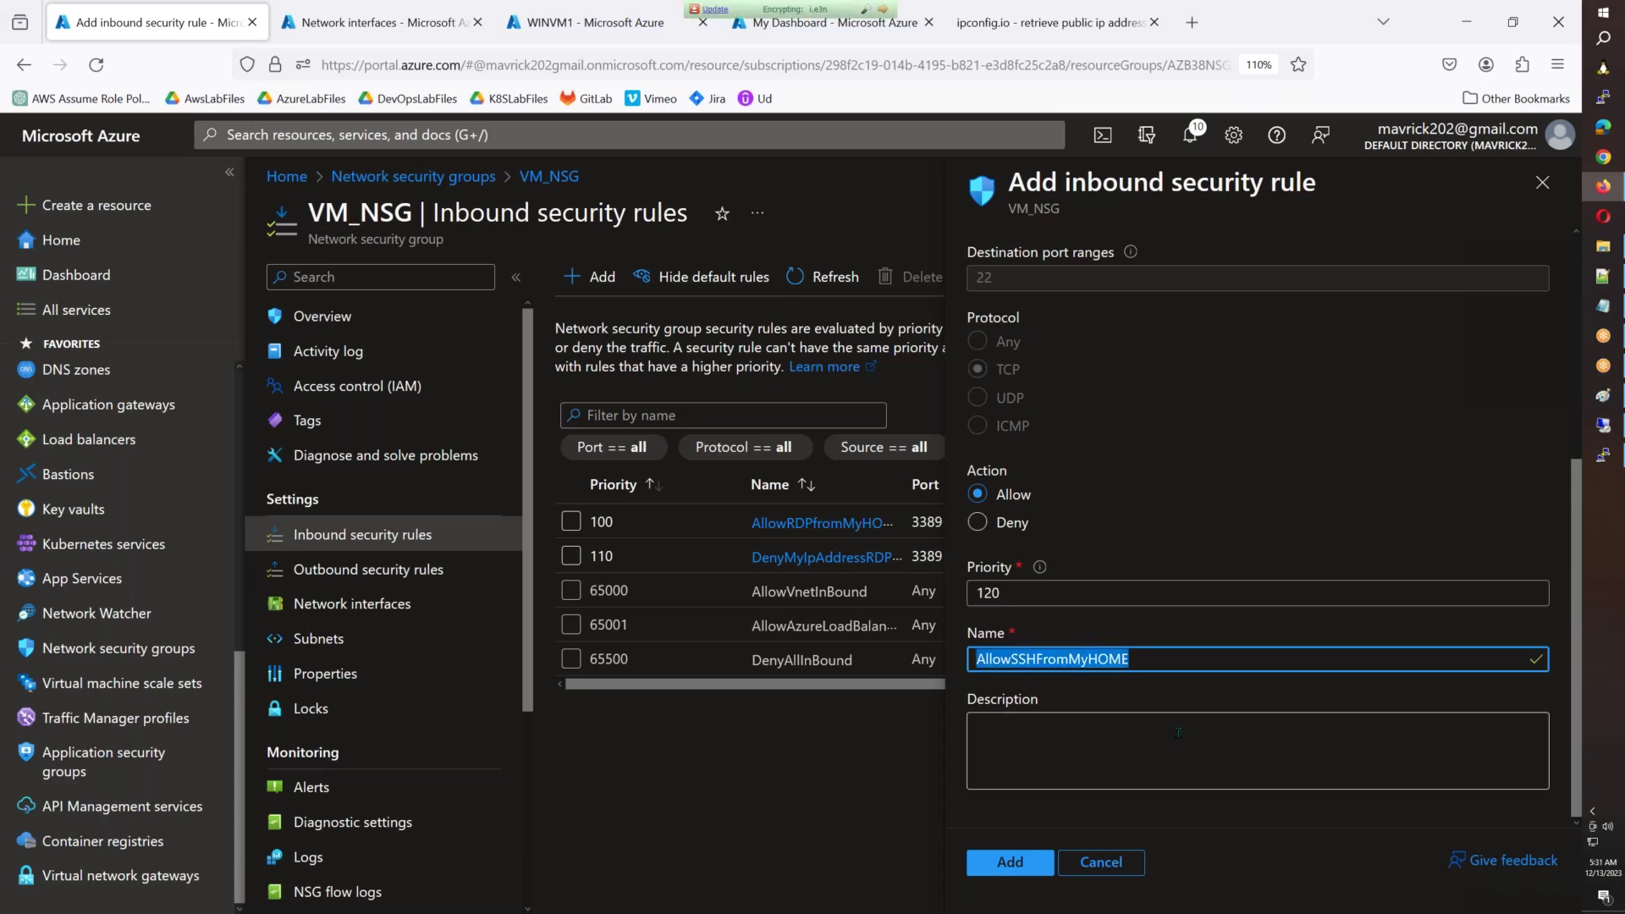
{"action": "type", "text": "AllowSSHFromMyHOME"}
{"action": "left_click", "coordinate": [1031, 856]}
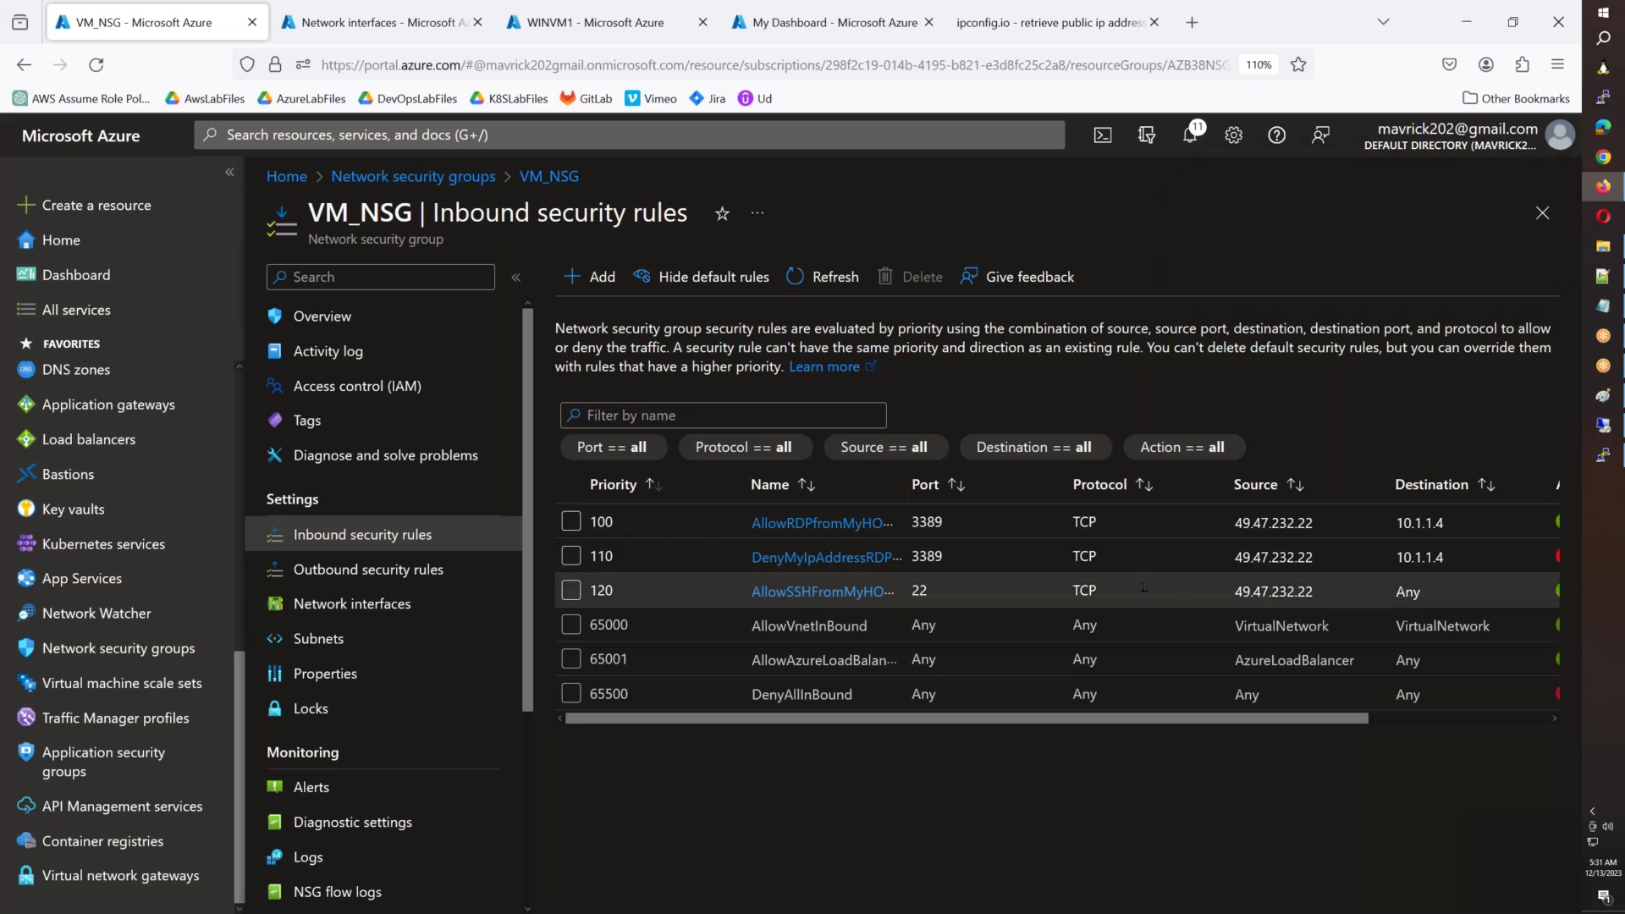
- Change AllowSSHFromMyHOME's destination to IP address 10.1.1.5 and save the rule
{"action": "left_click", "coordinate": [844, 593]}
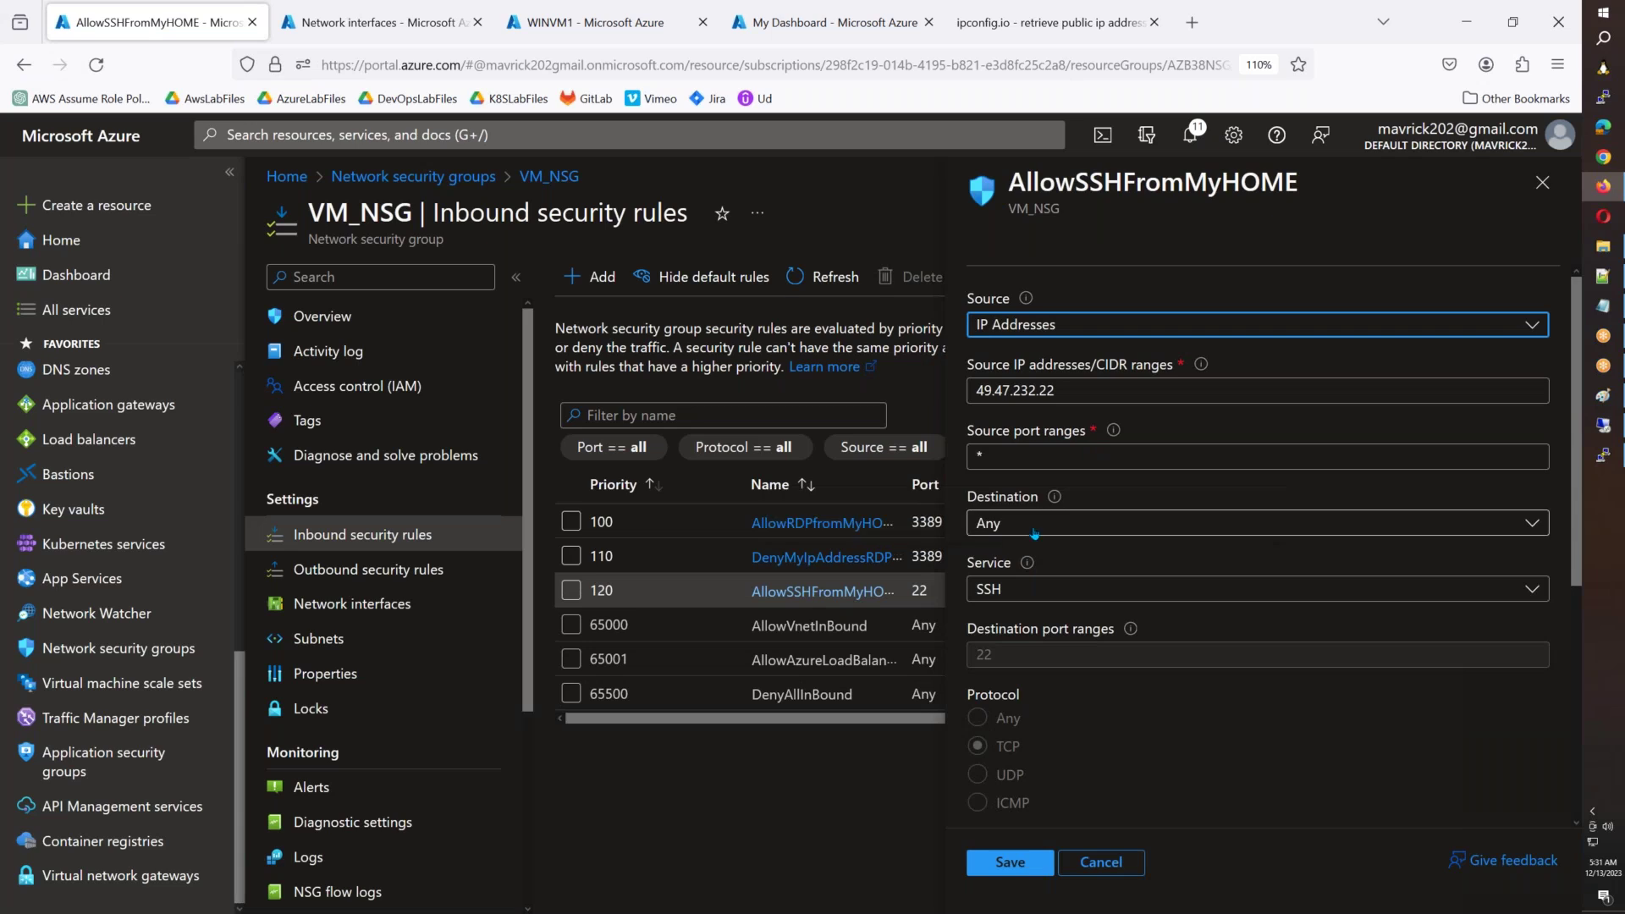
{"action": "left_click", "coordinate": [1028, 526]}
{"action": "left_click", "coordinate": [1026, 587]}
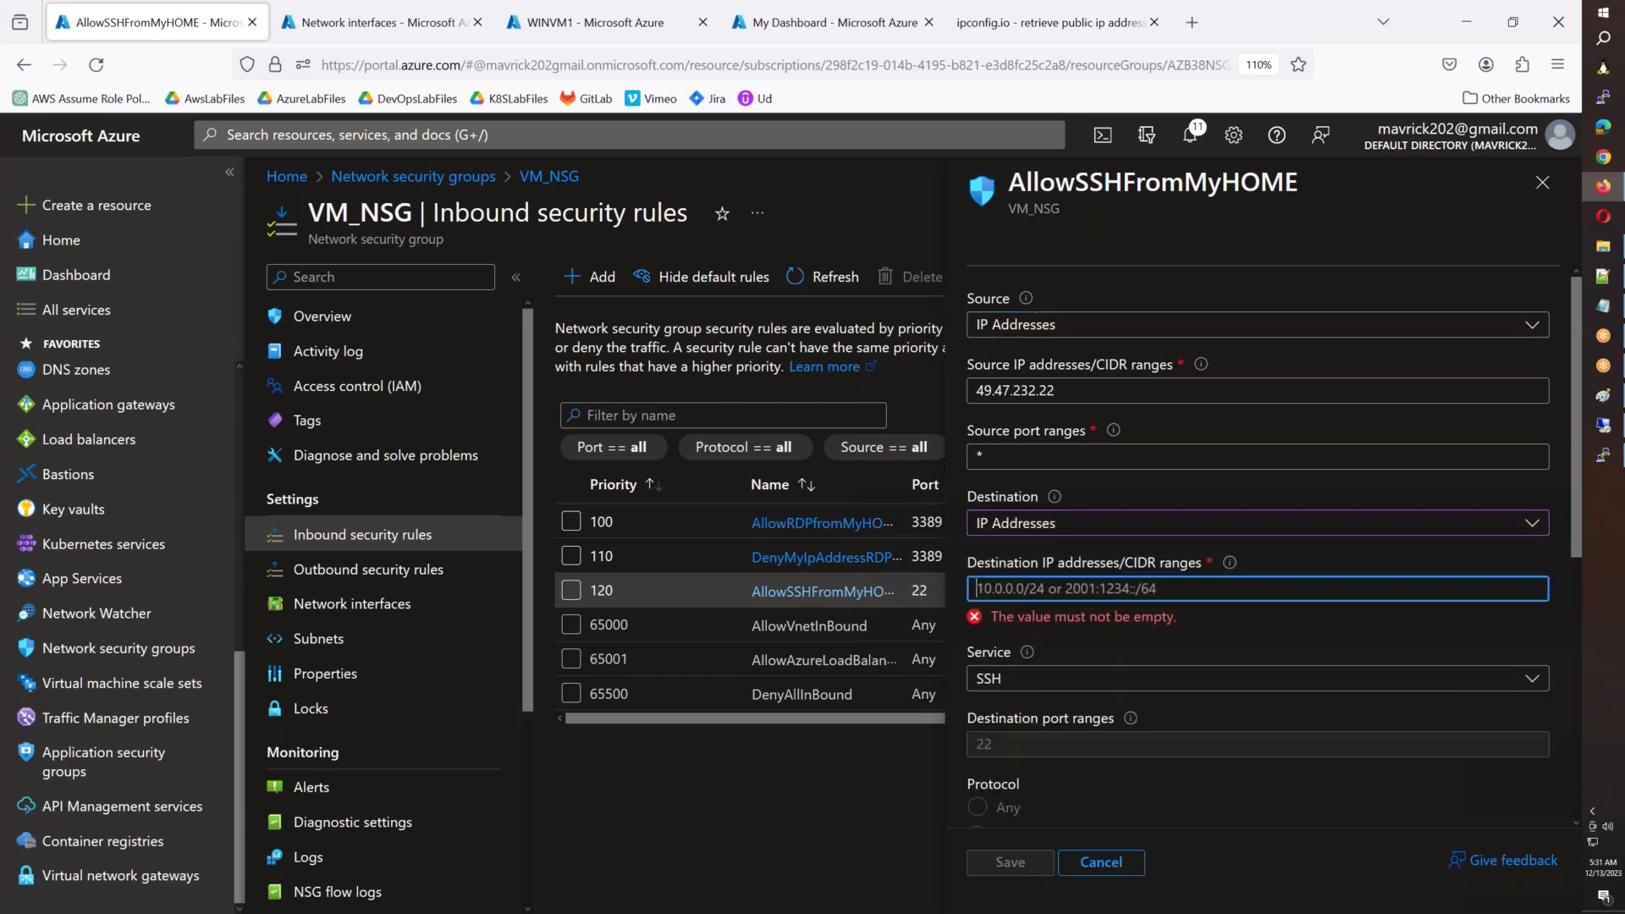
{"action": "type", "text": "10"}
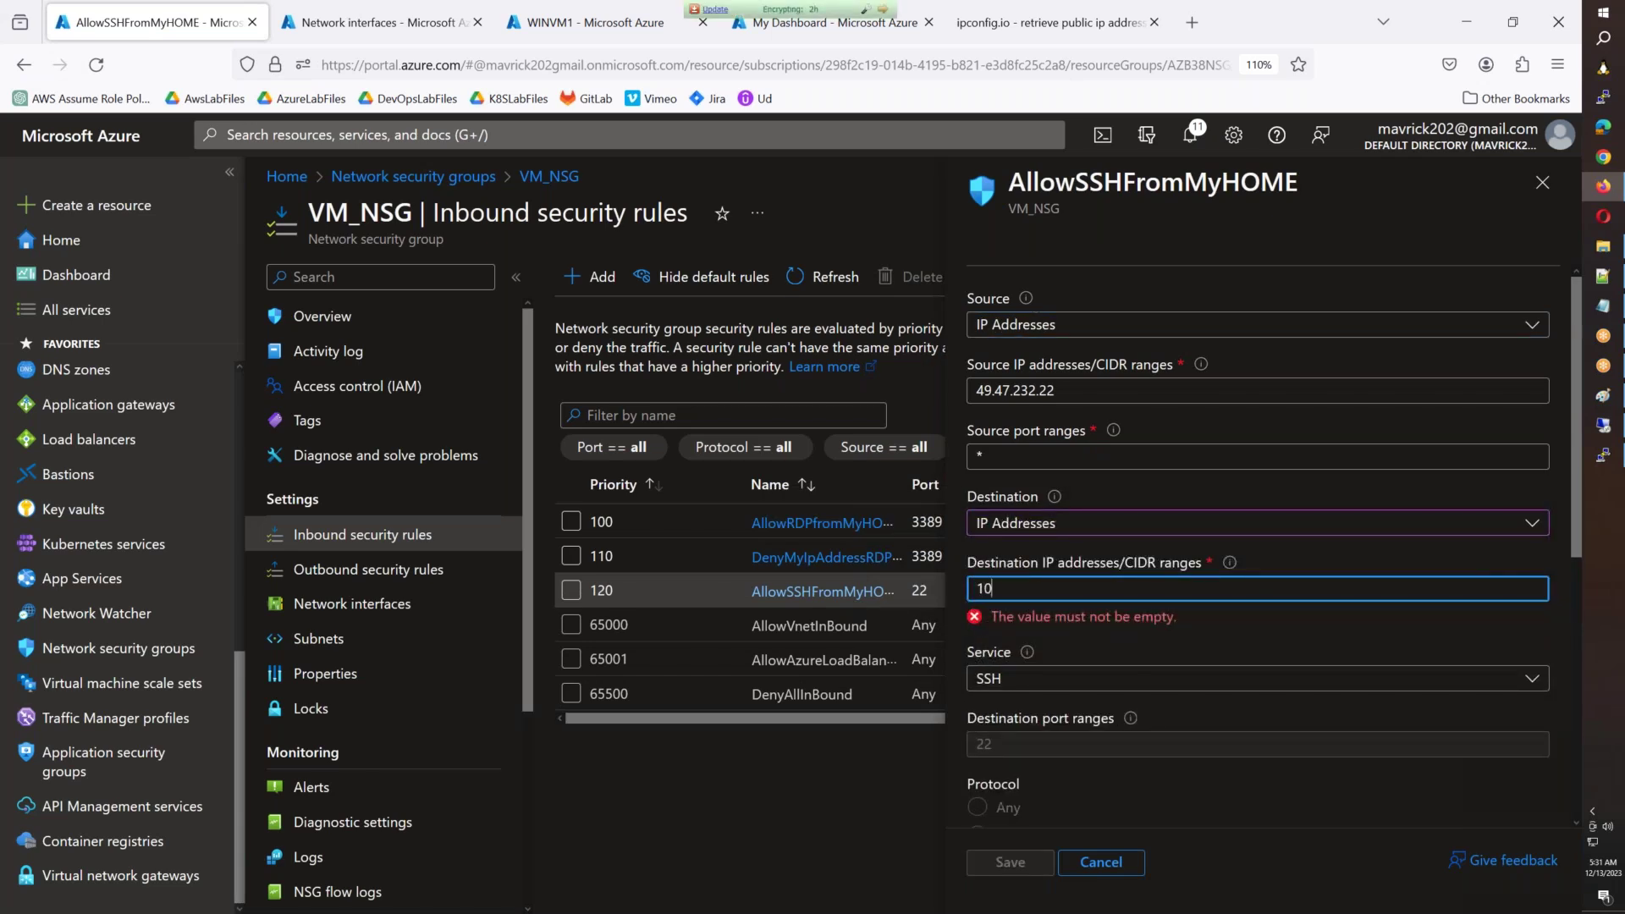
{"action": "type", "text": ".1.1.5"}
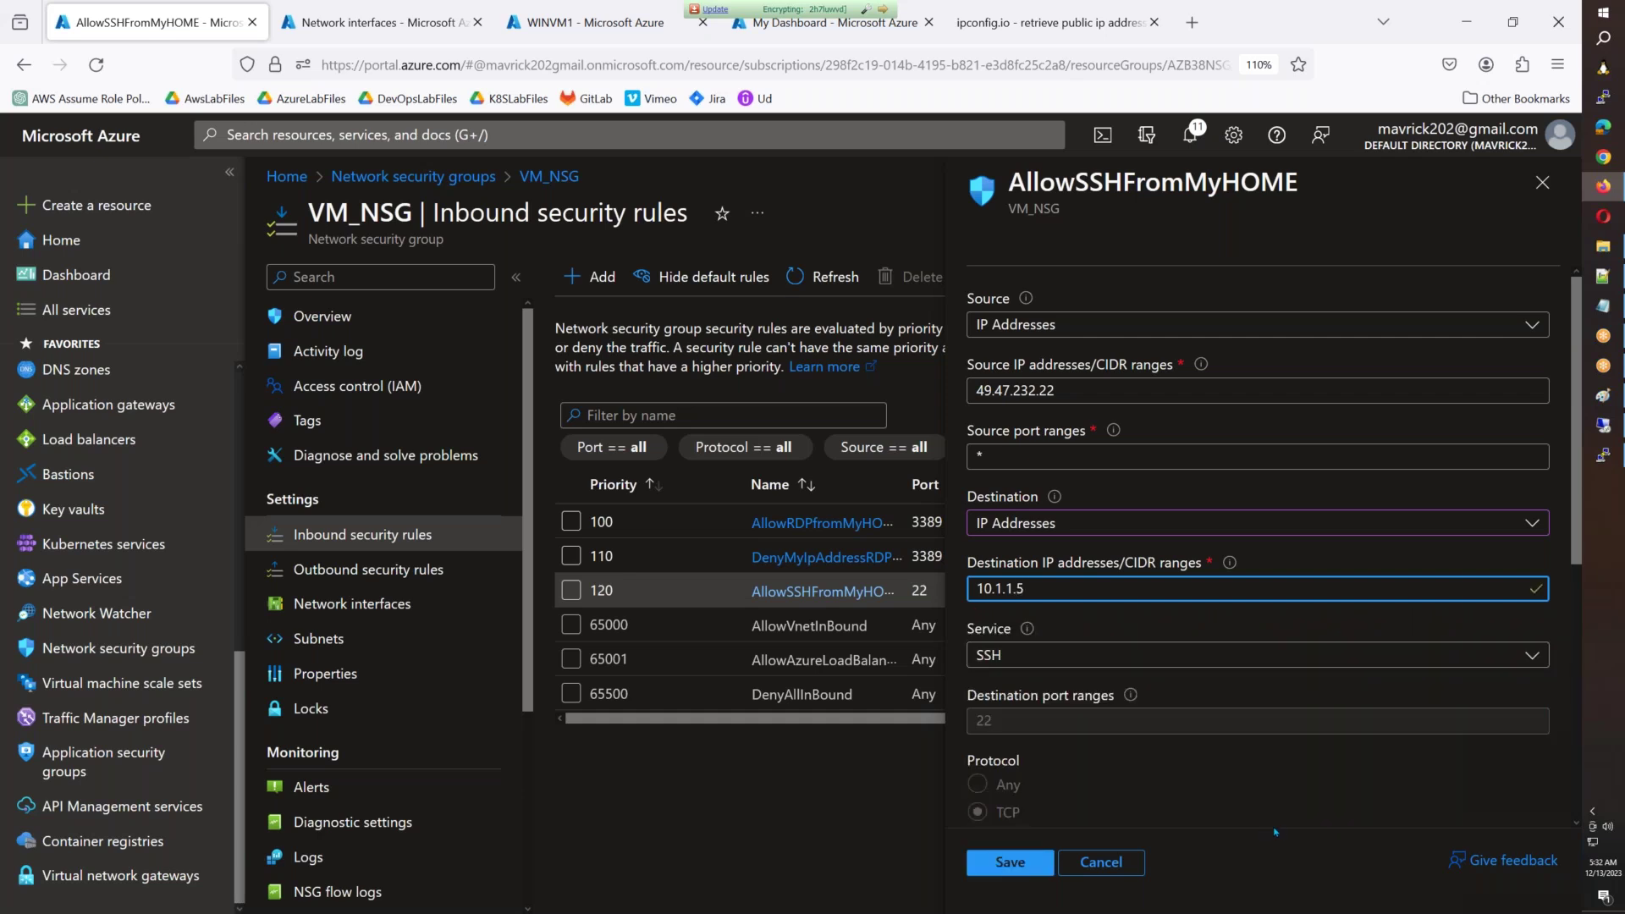
{"action": "left_click", "coordinate": [1023, 860]}
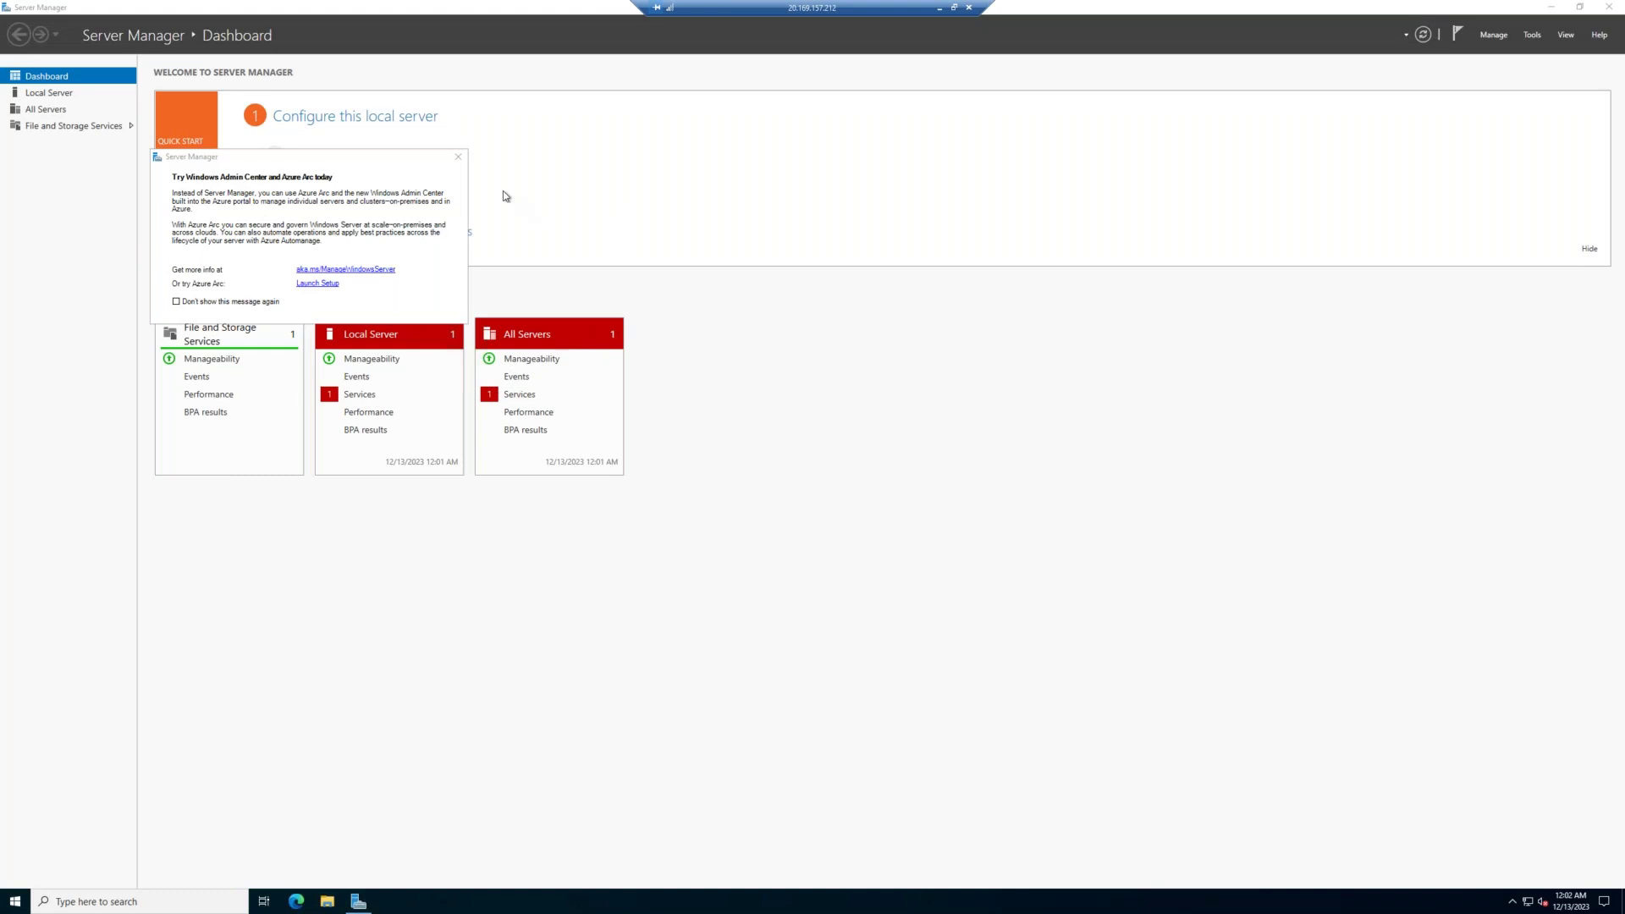
- Dismiss the Admin Center popup and start Add Roles and Features as a role-based install on this server
{"action": "left_click", "coordinate": [458, 159]}
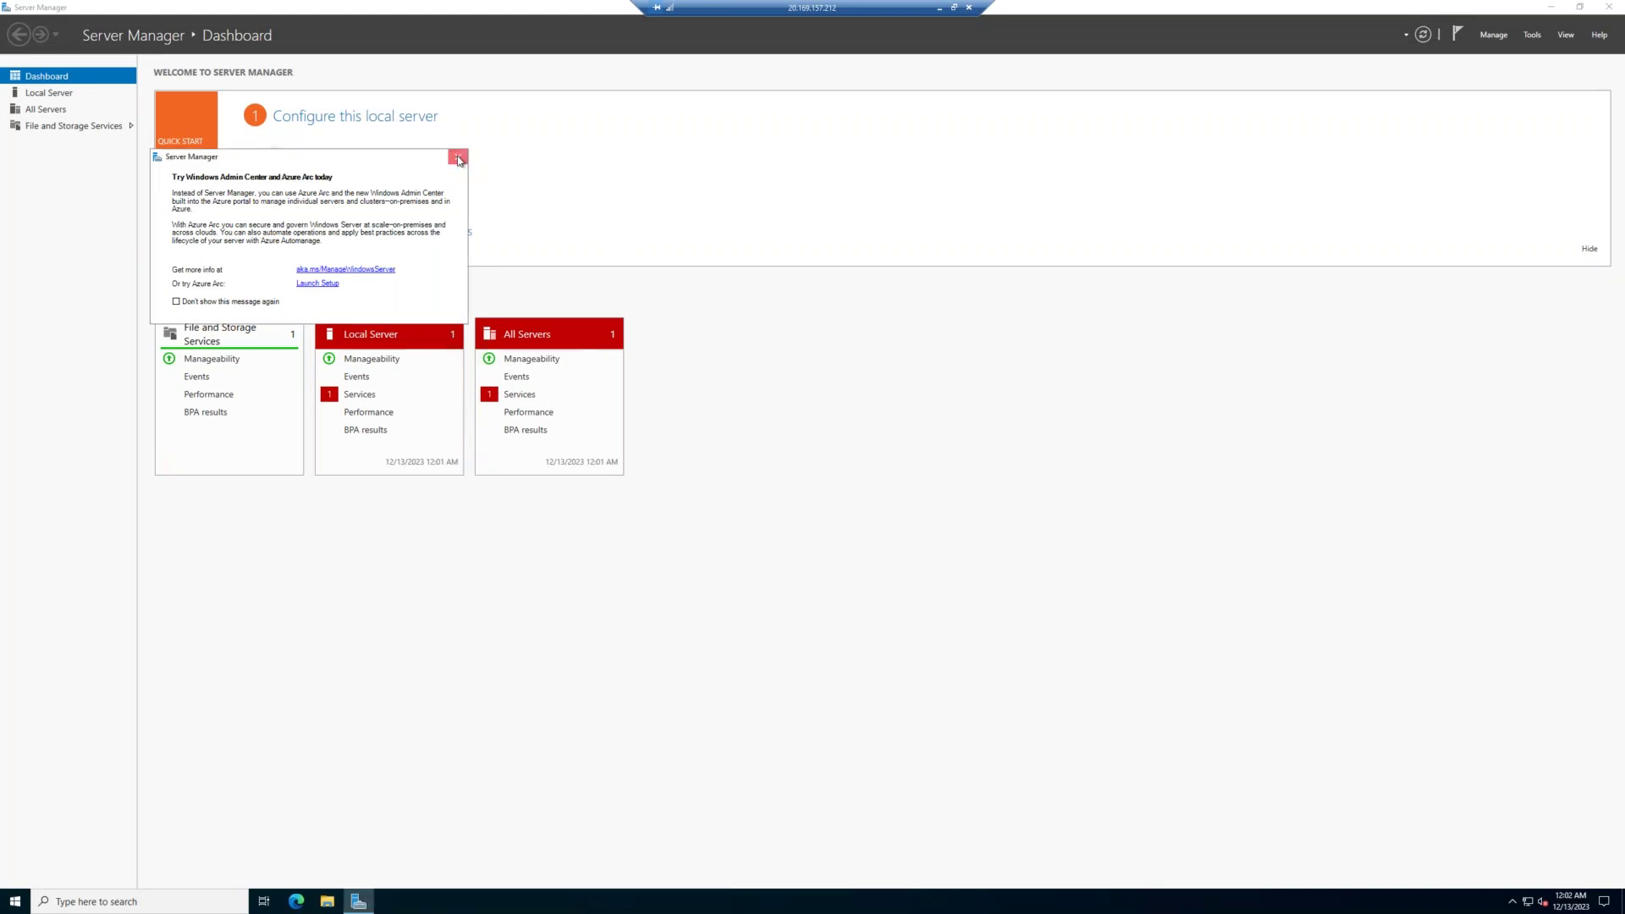
{"action": "left_click", "coordinate": [1483, 34]}
{"action": "left_click", "coordinate": [1501, 52]}
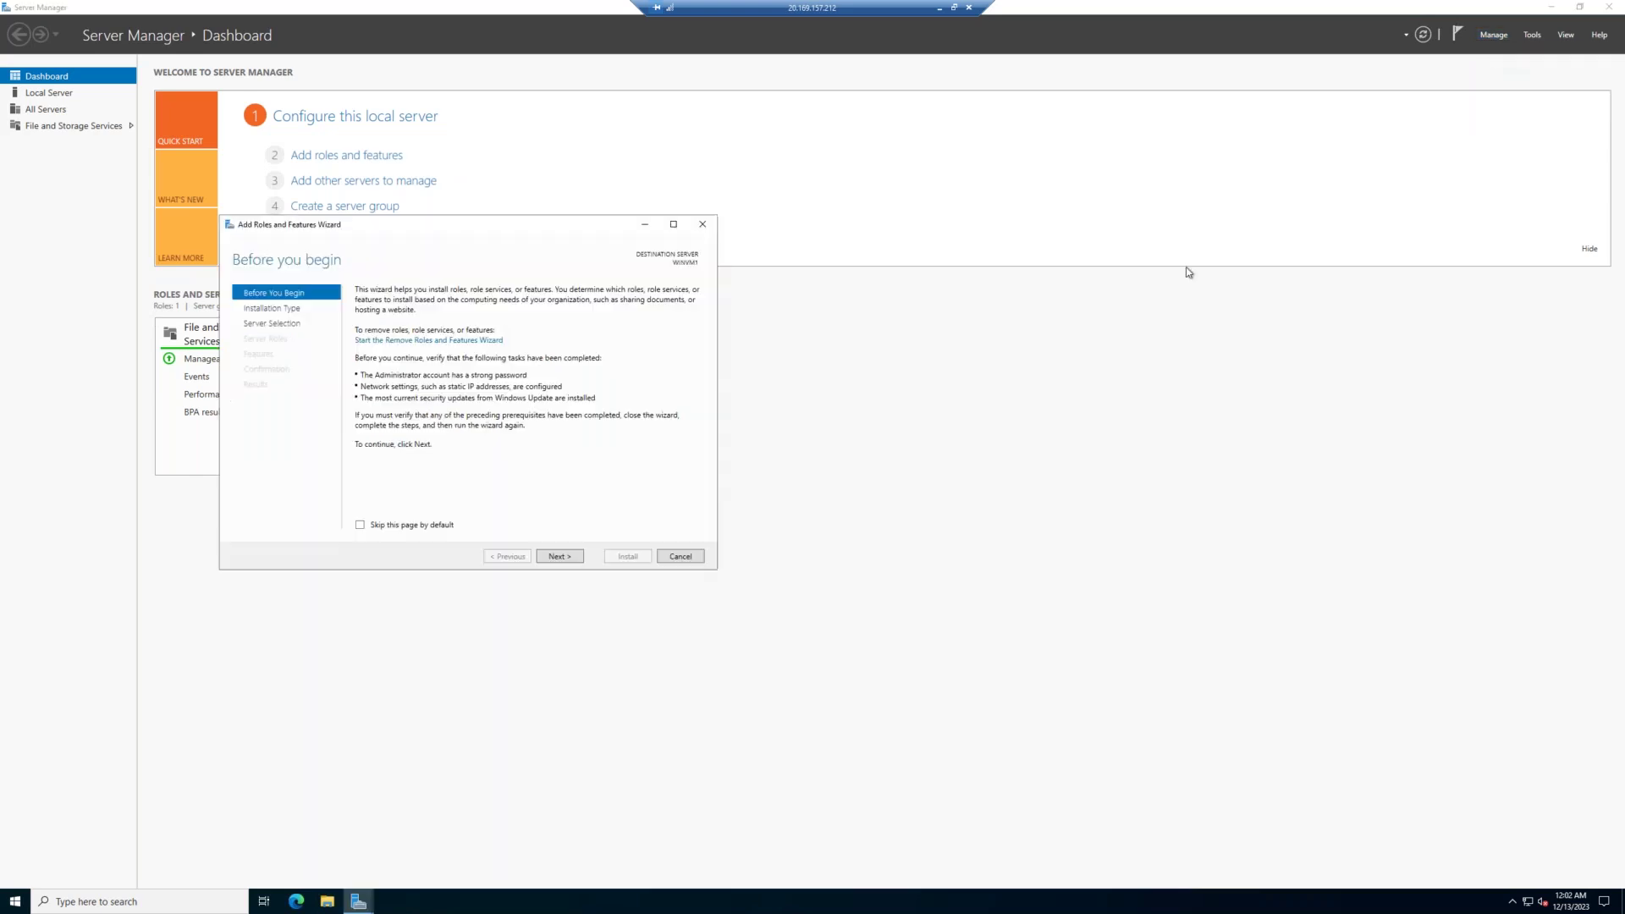
{"action": "left_click", "coordinate": [560, 557]}
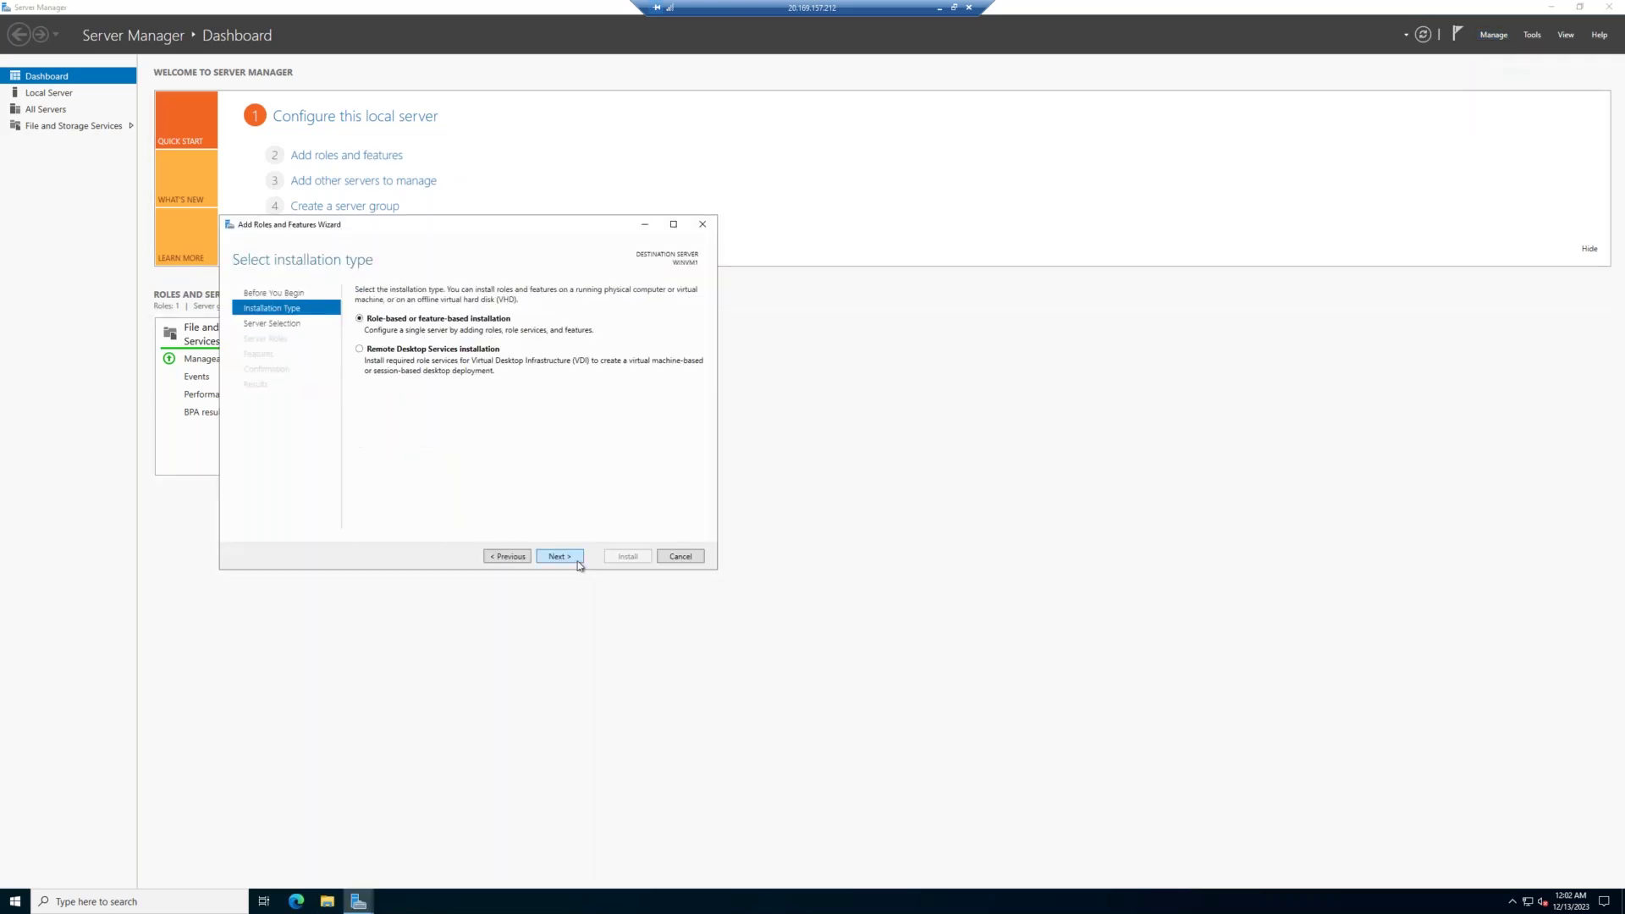
{"action": "left_click", "coordinate": [578, 558]}
{"action": "left_click", "coordinate": [578, 558]}
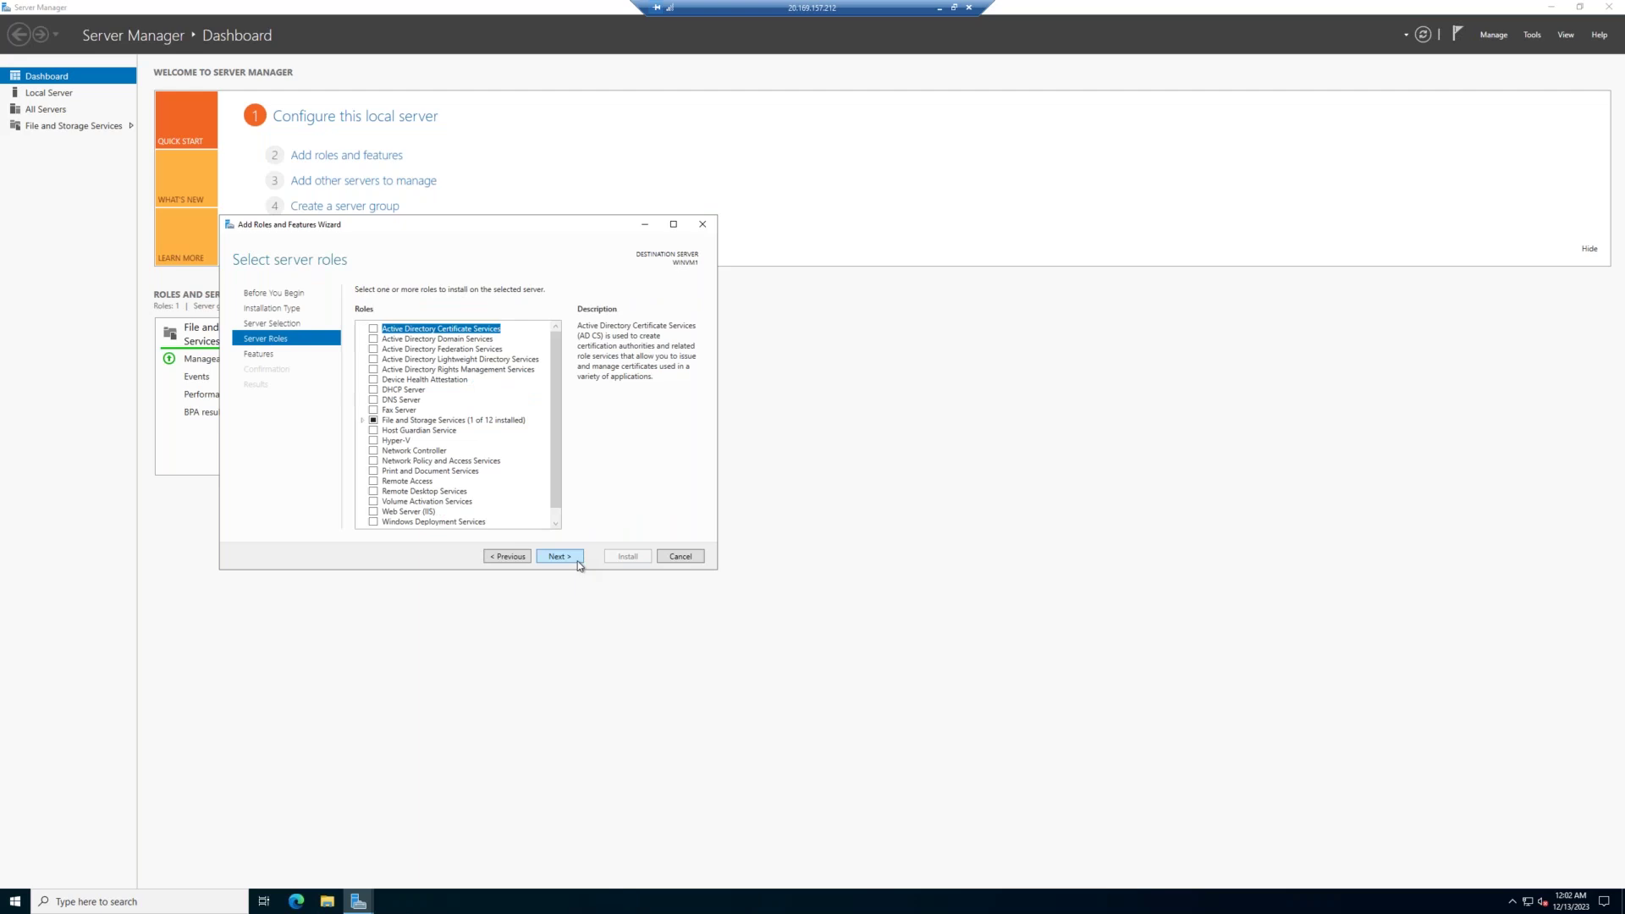
- Select Web Server (IIS) with its management tools and the Telnet Client feature, then install
{"action": "left_click", "coordinate": [374, 512]}
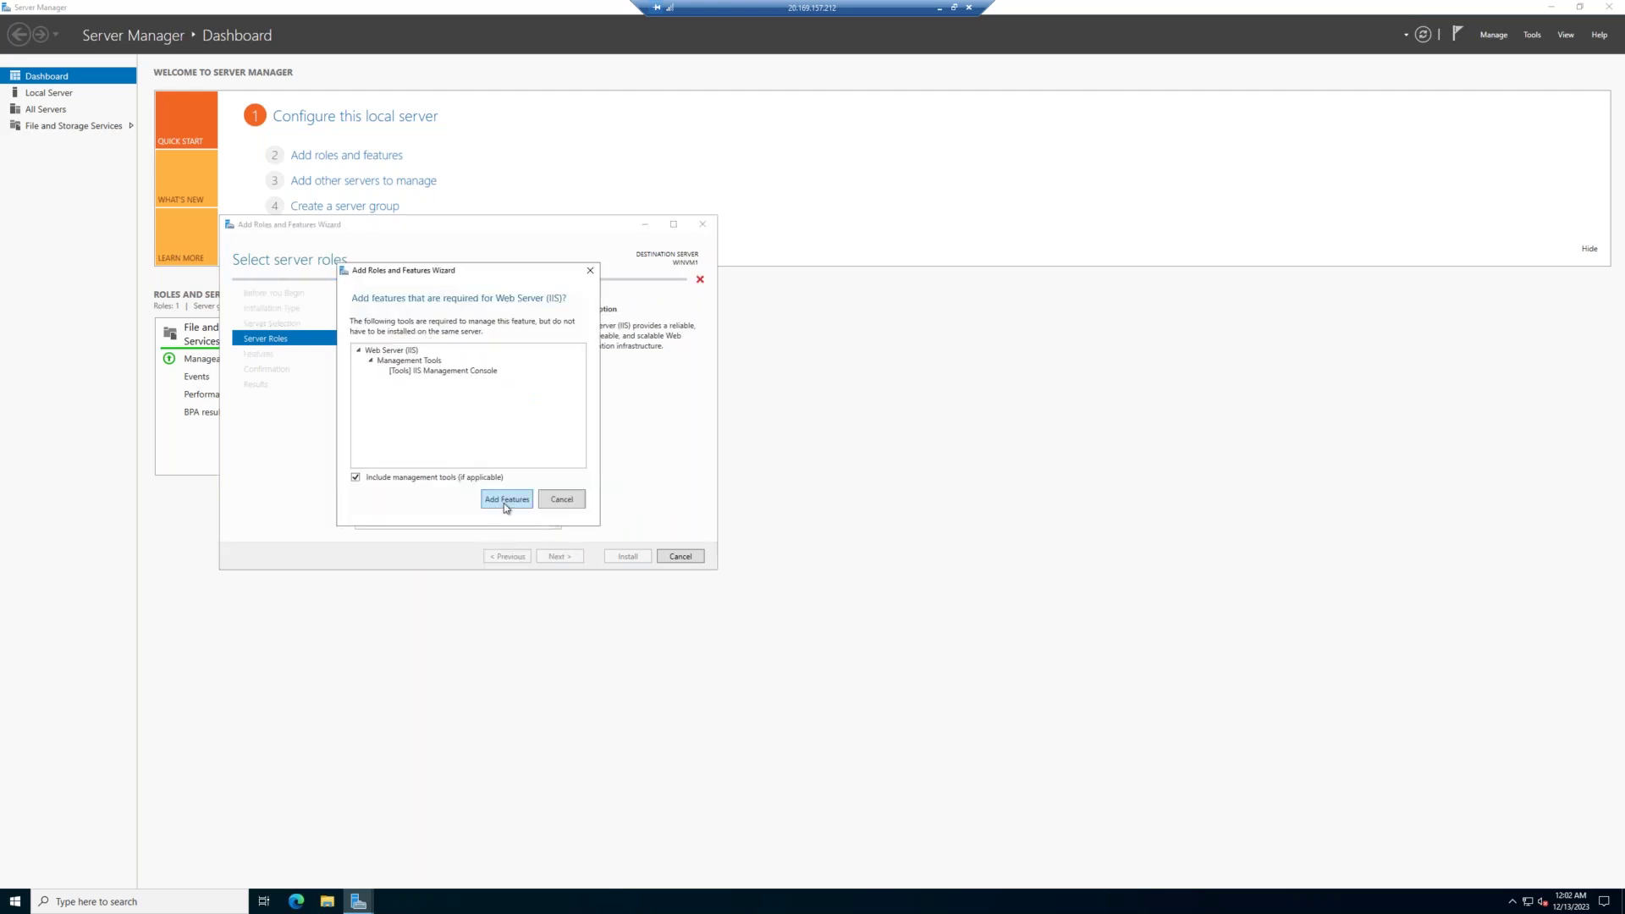
{"action": "left_click", "coordinate": [506, 499]}
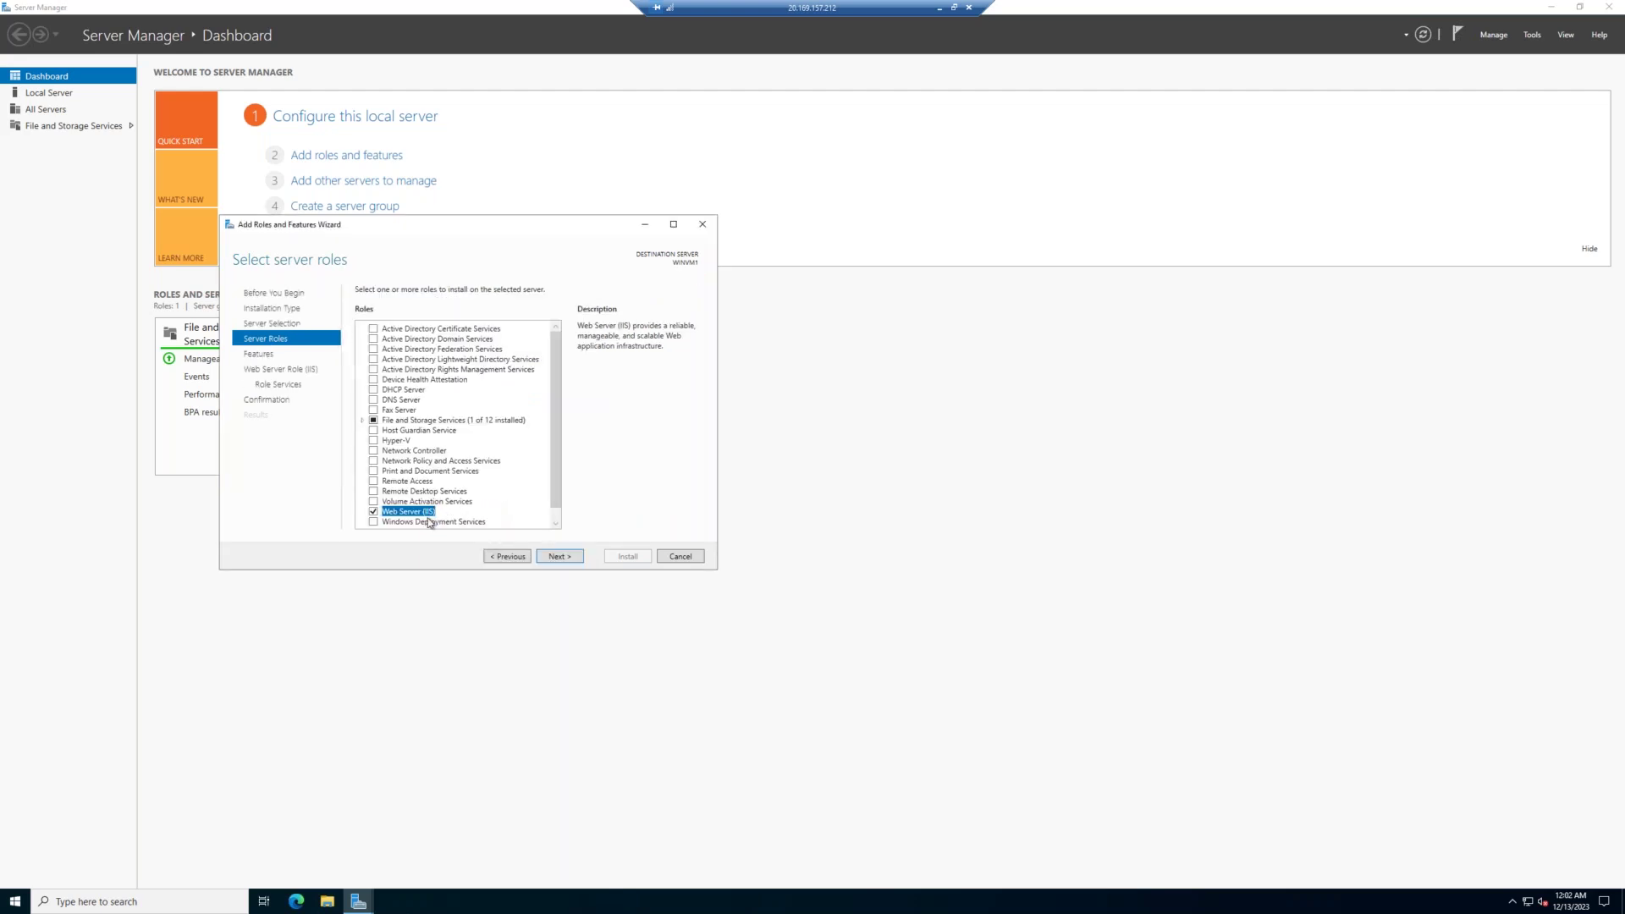
{"action": "left_click", "coordinate": [559, 558]}
{"action": "scroll", "coordinate": [520, 506], "scroll_direction": "down", "scroll_amount": 10}
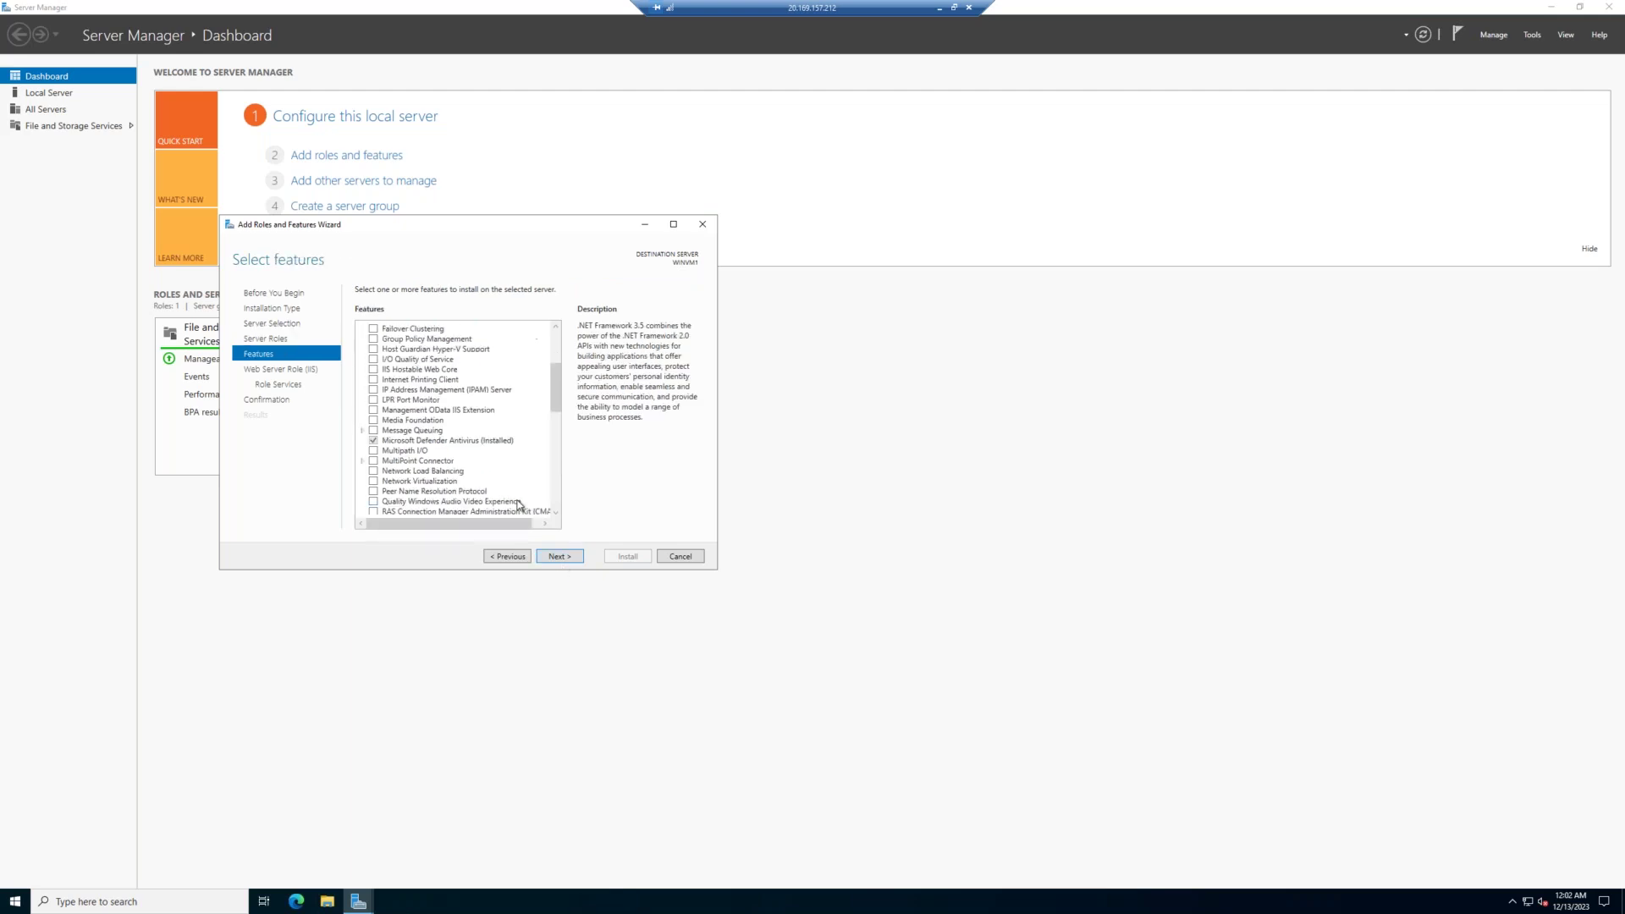
{"action": "scroll", "coordinate": [511, 500], "scroll_direction": "up", "scroll_amount": 2}
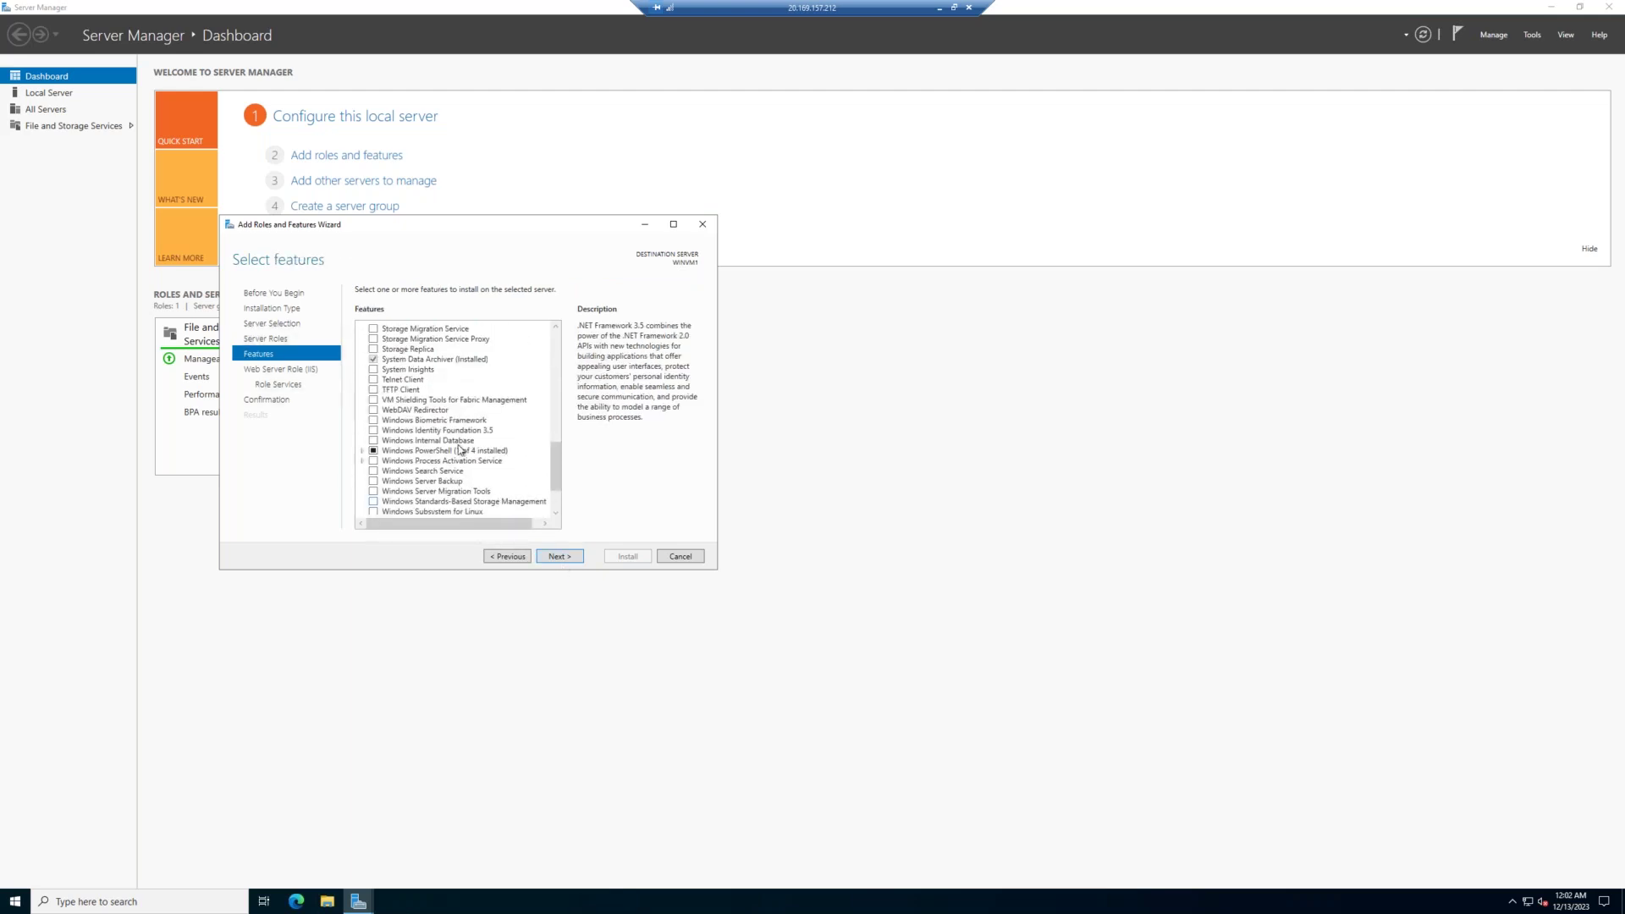
{"action": "left_click", "coordinate": [373, 380]}
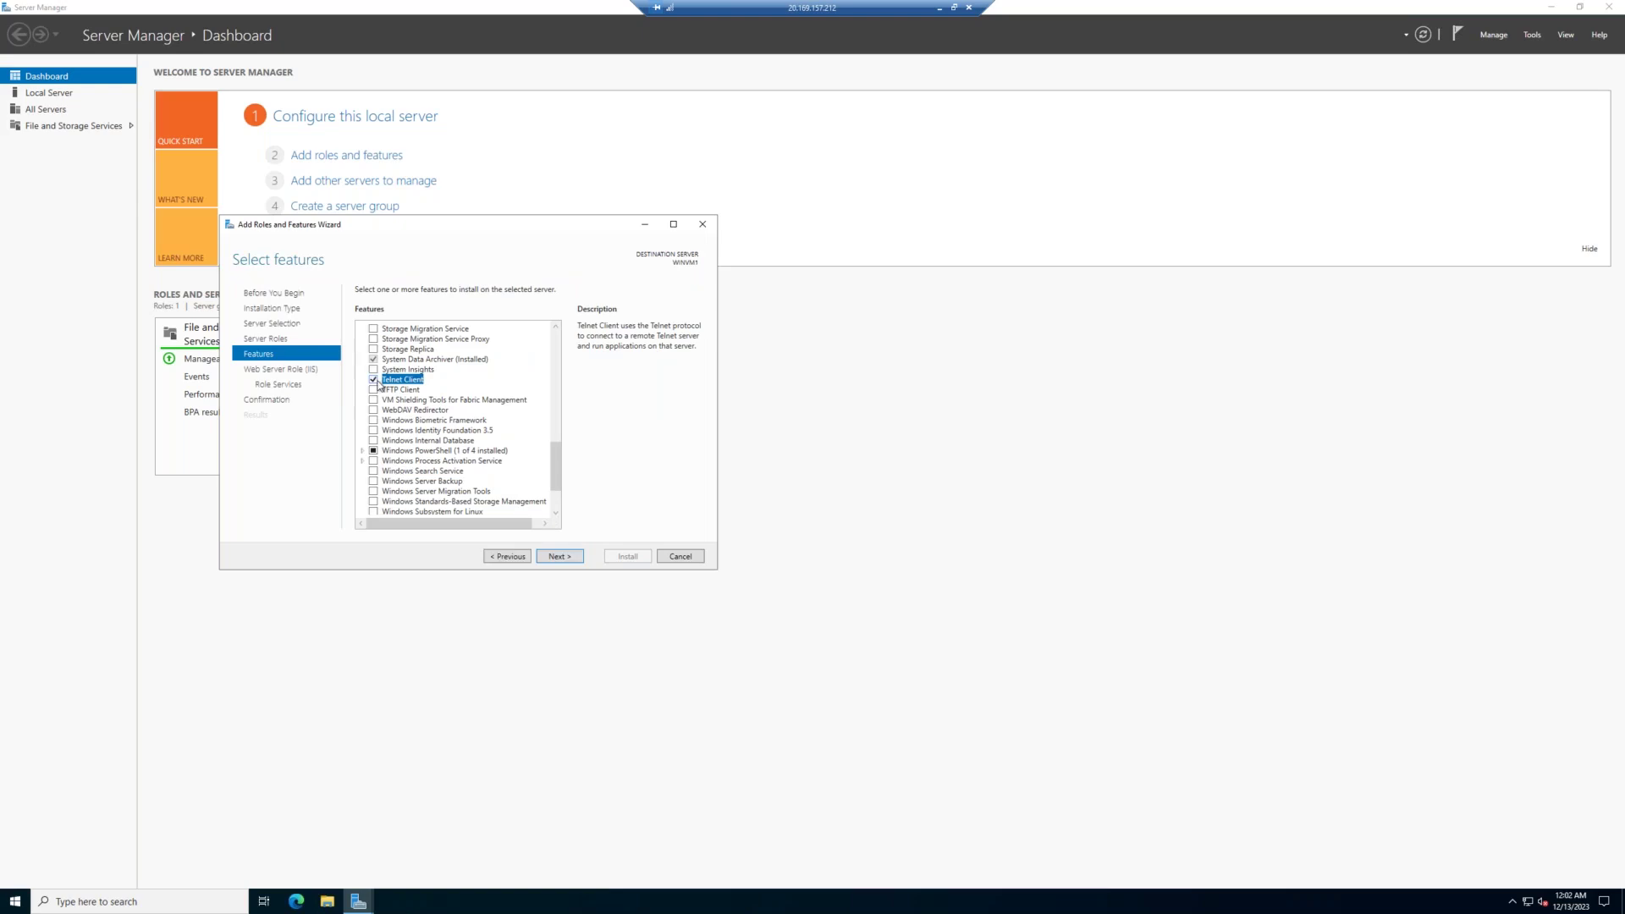
{"action": "left_click", "coordinate": [559, 558]}
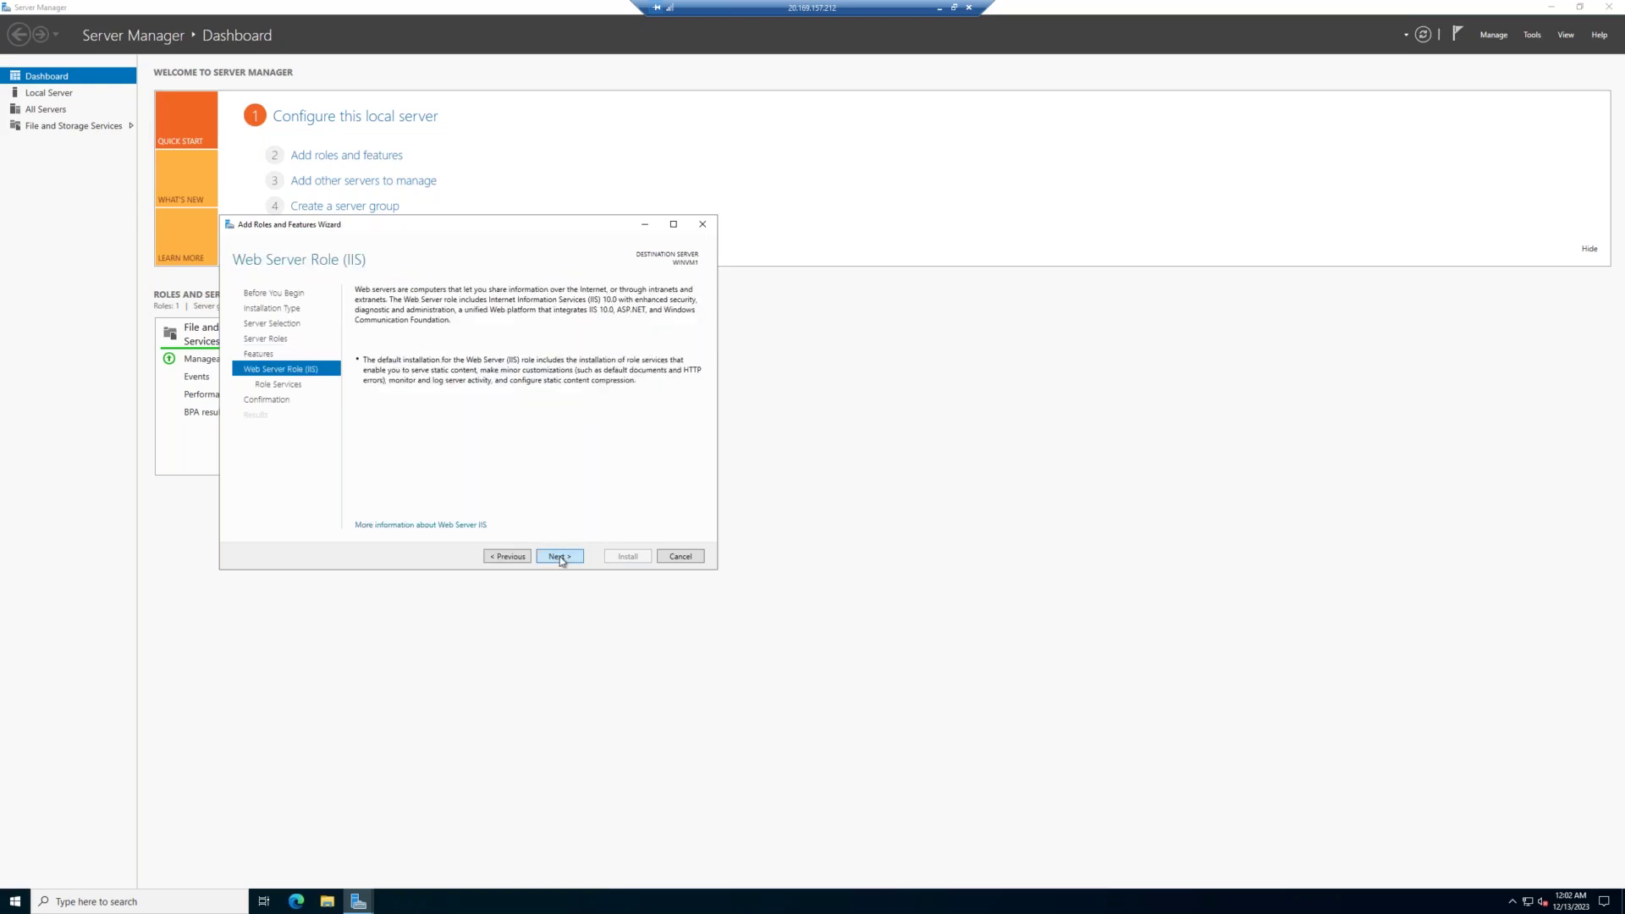
{"action": "left_click", "coordinate": [560, 556]}
{"action": "left_click", "coordinate": [559, 557]}
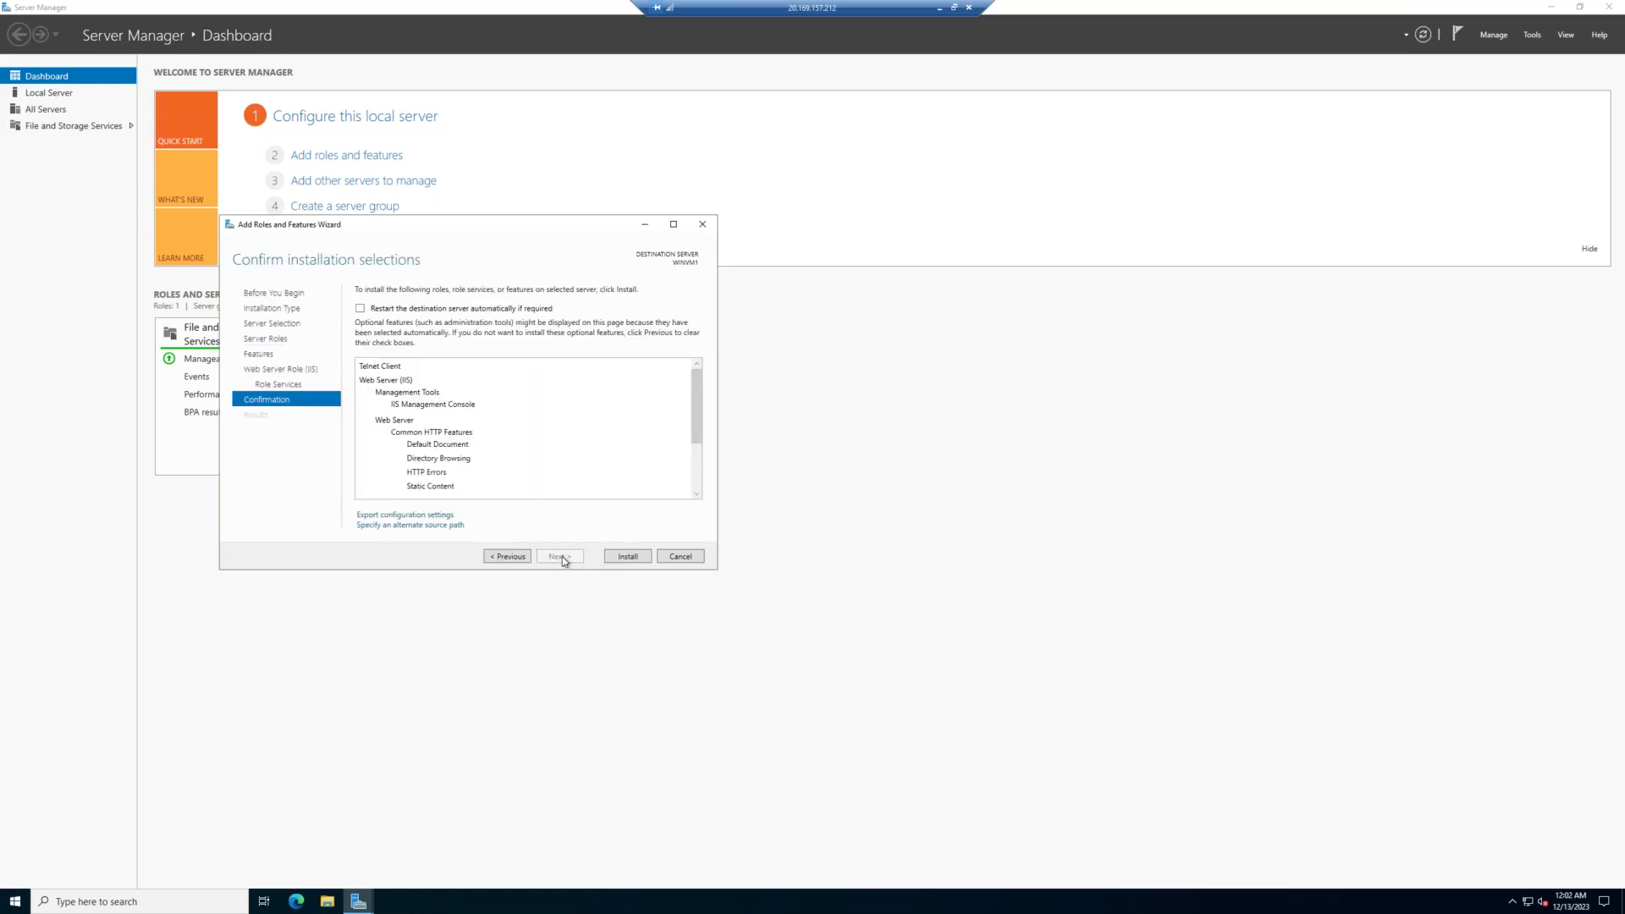
{"action": "left_click", "coordinate": [625, 557]}
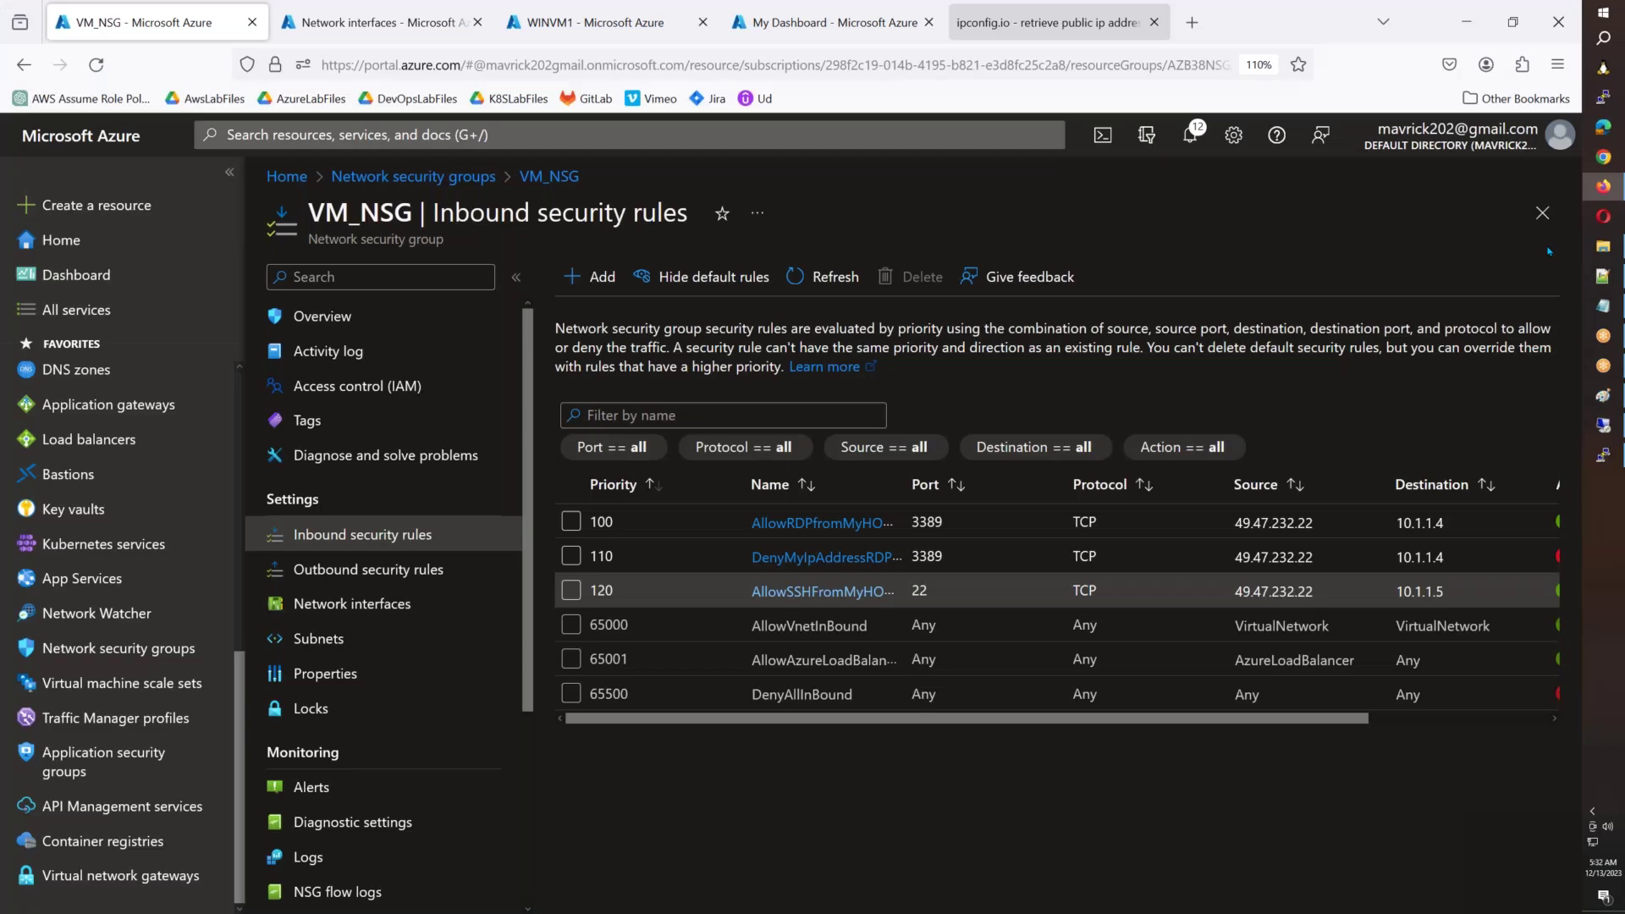
- Restart the PuTTY SSH session to the Linux VM, trusting the host key and logging in
{"action": "left_click", "coordinate": [1602, 455]}
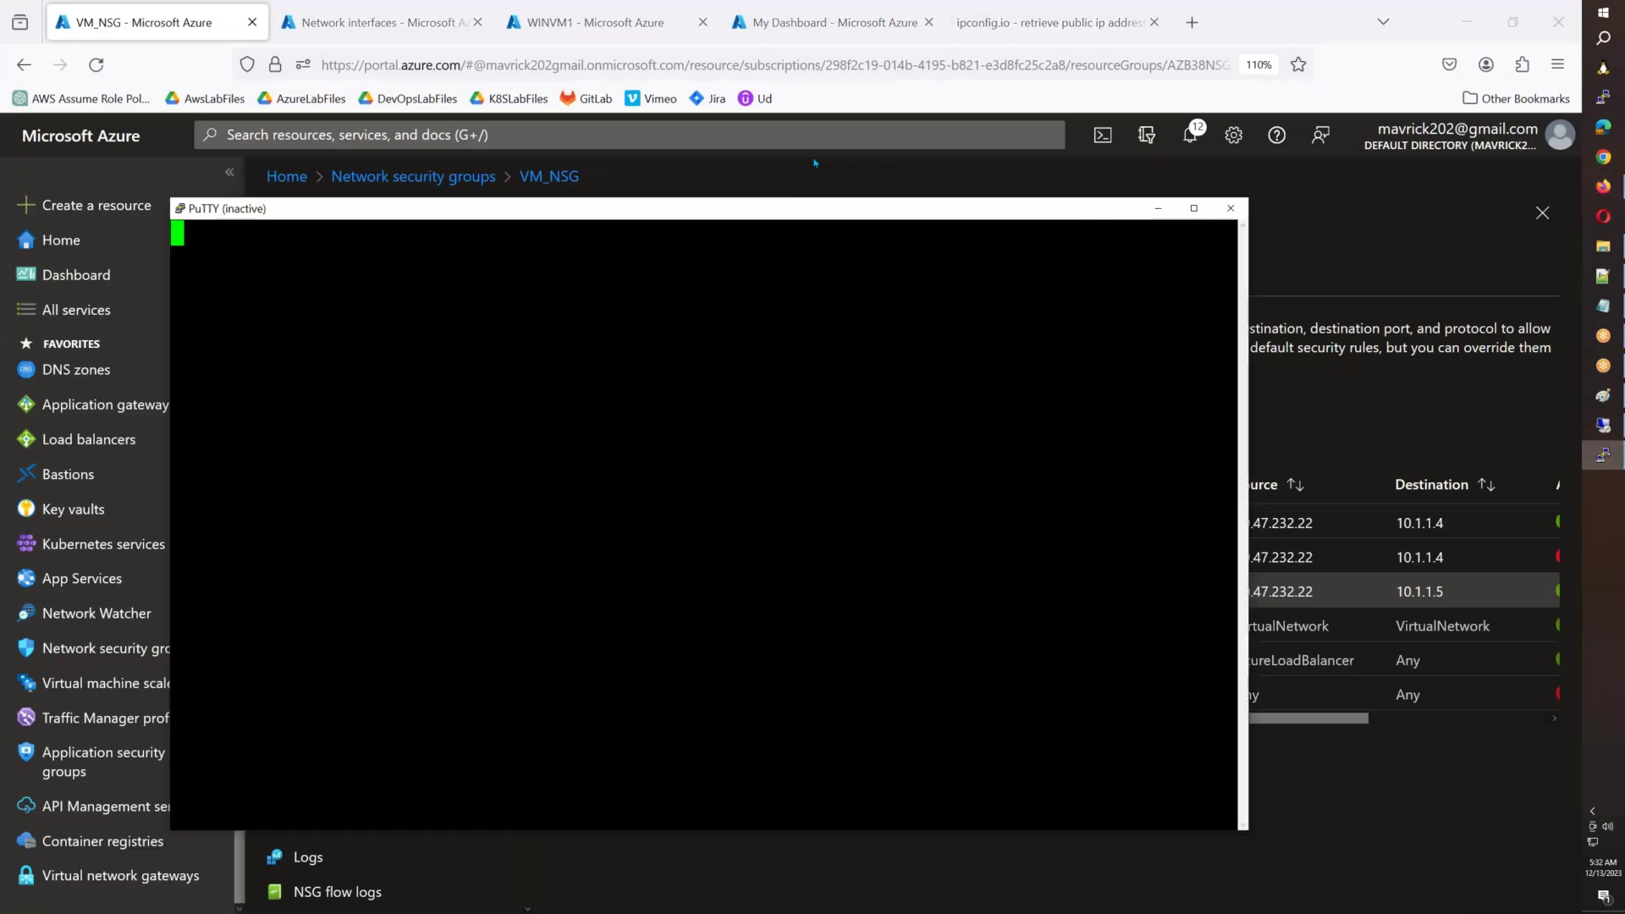
{"action": "right_click", "coordinate": [784, 197]}
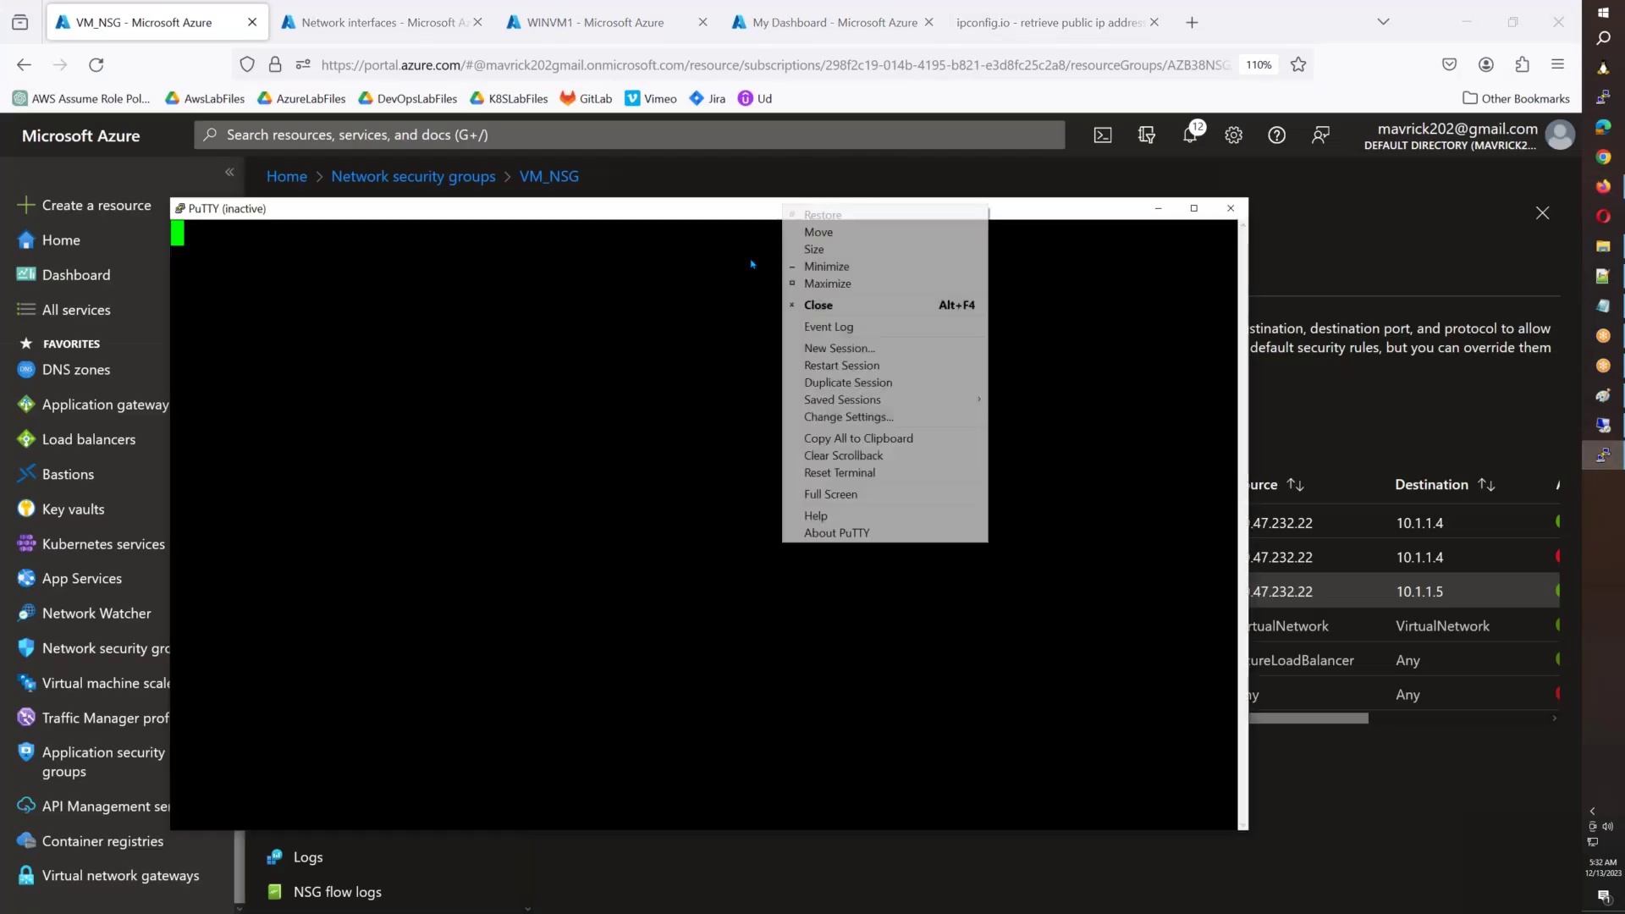
{"action": "left_click", "coordinate": [842, 364]}
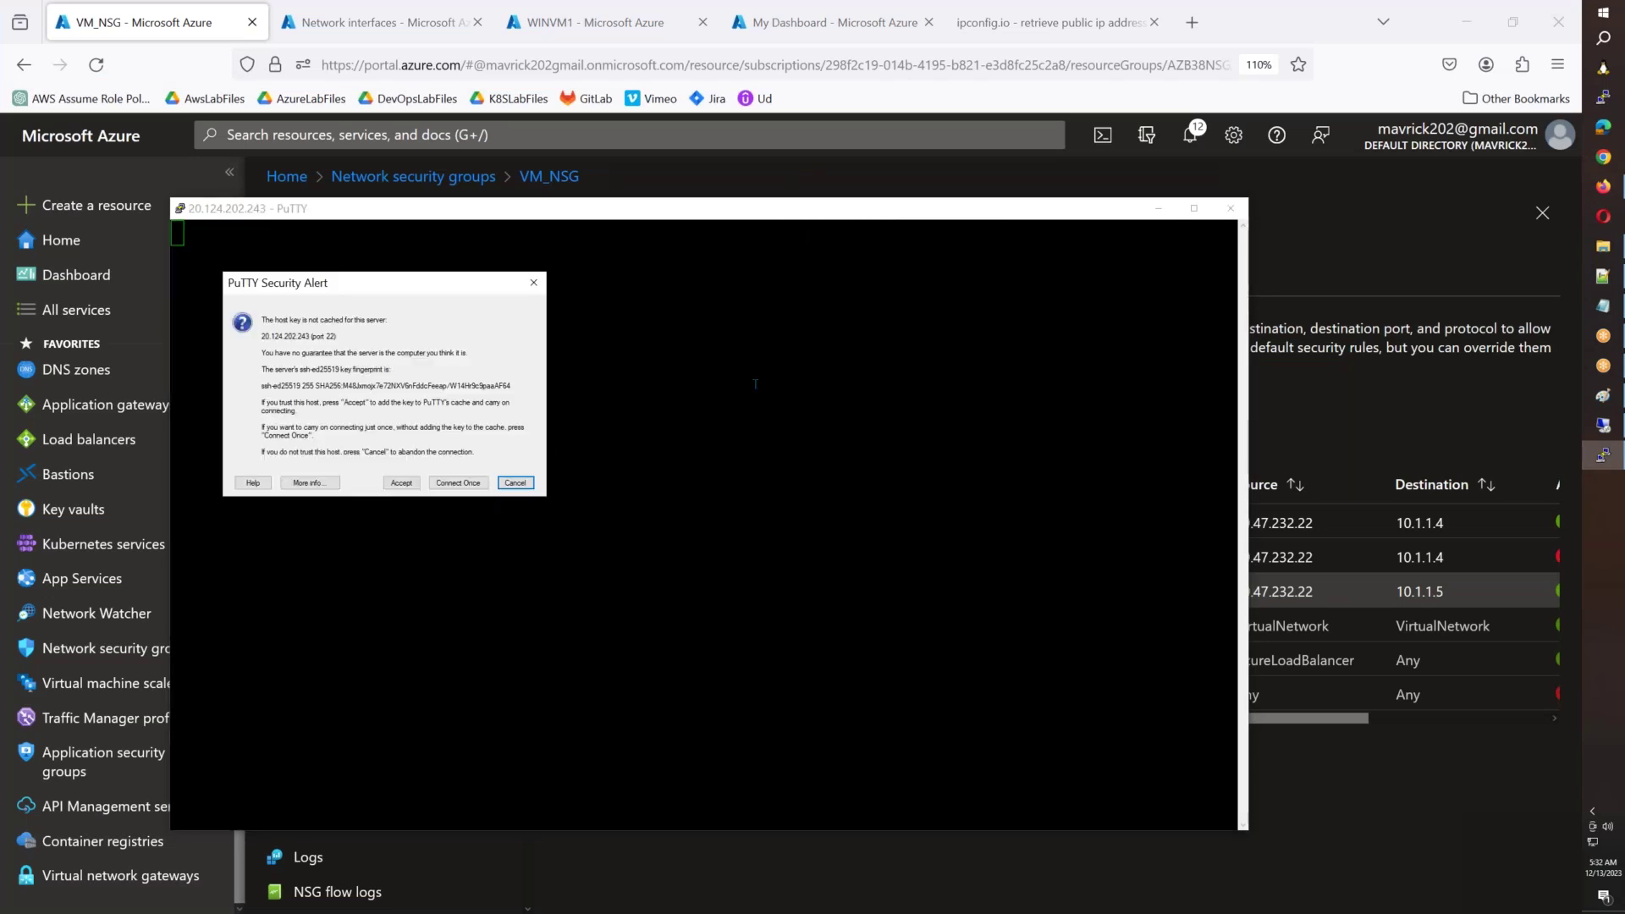
{"action": "left_click", "coordinate": [407, 484]}
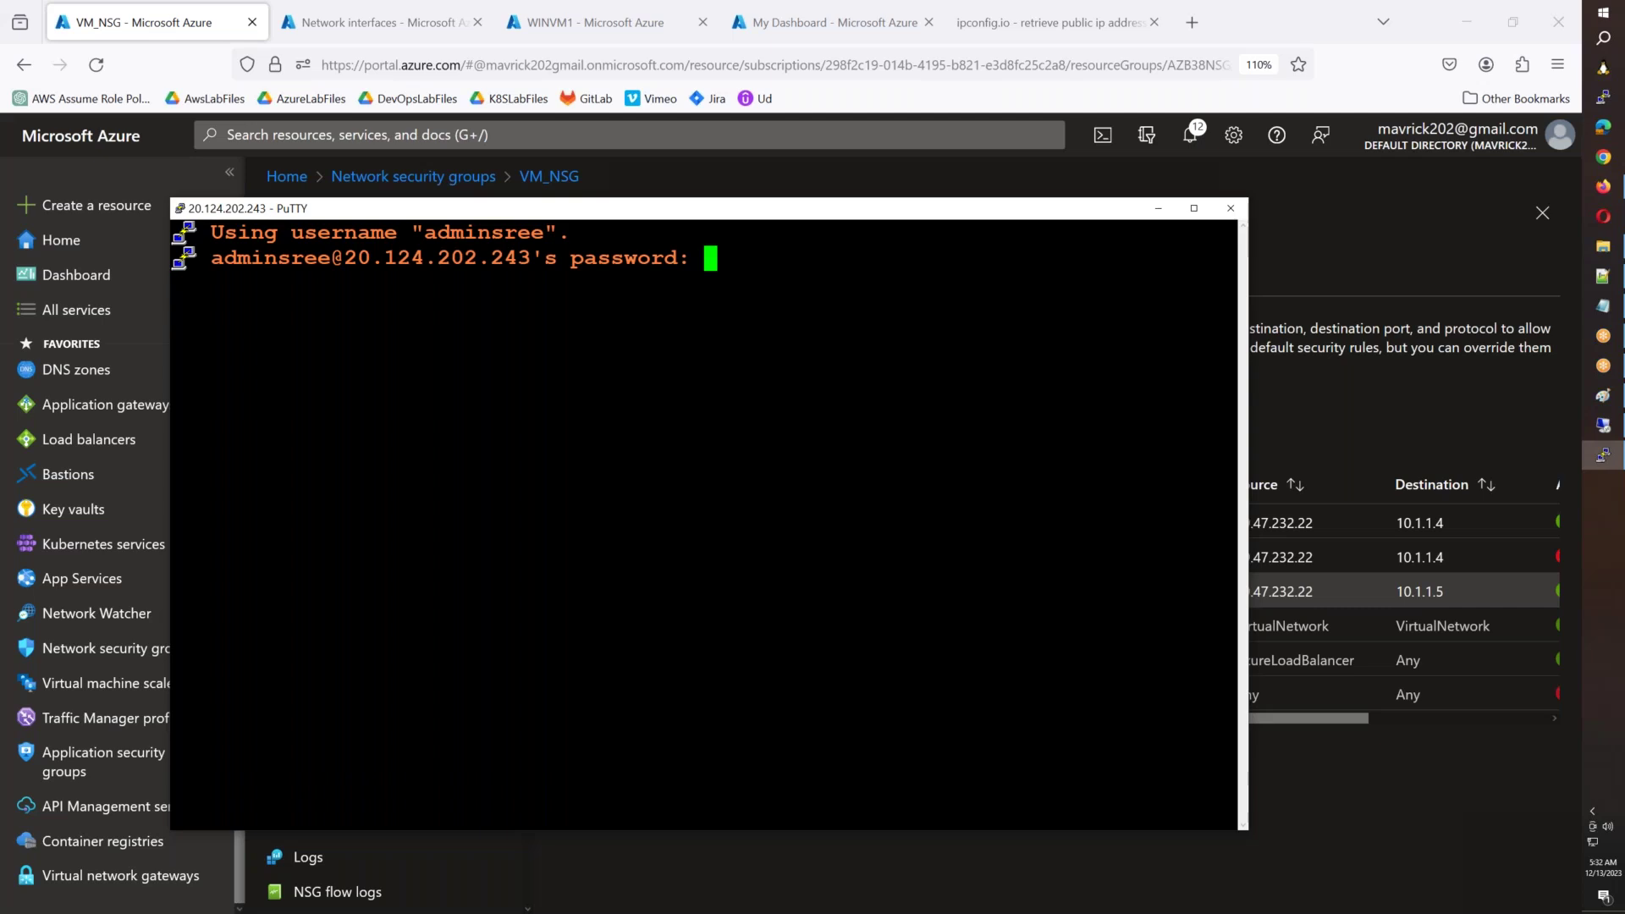
{"action": "key", "text": "Return"}
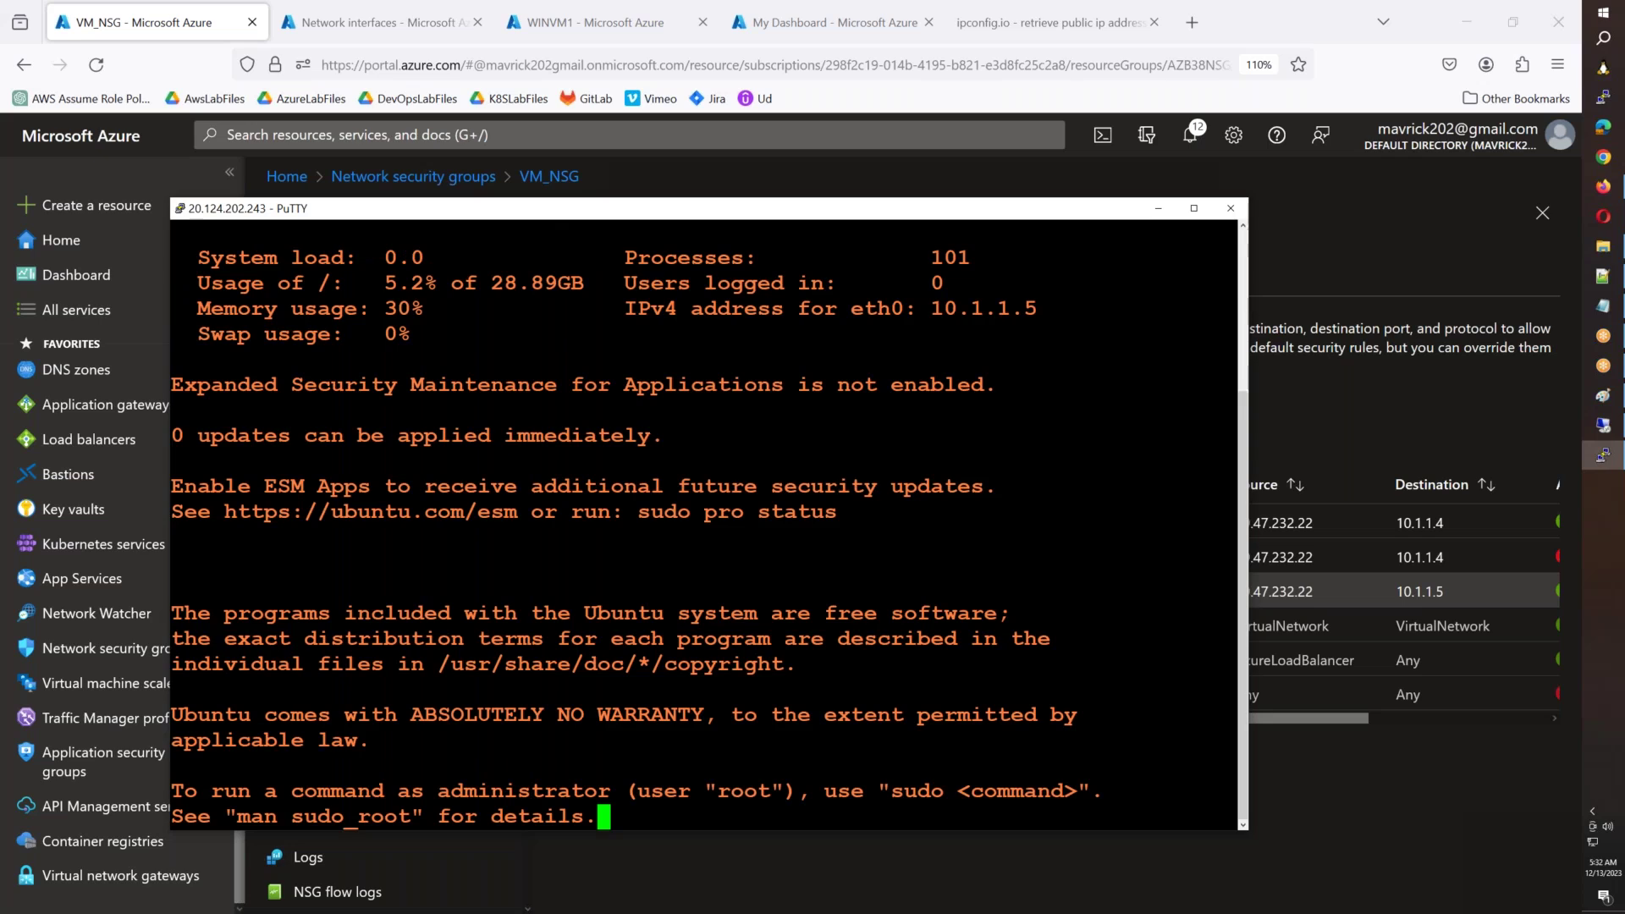
- As root via sudo su -, run apt update && apt install -y nginx
{"action": "type", "text": "sudo su -"}
{"action": "key", "text": "Return"}
{"action": "key", "text": "ctrl+l"}
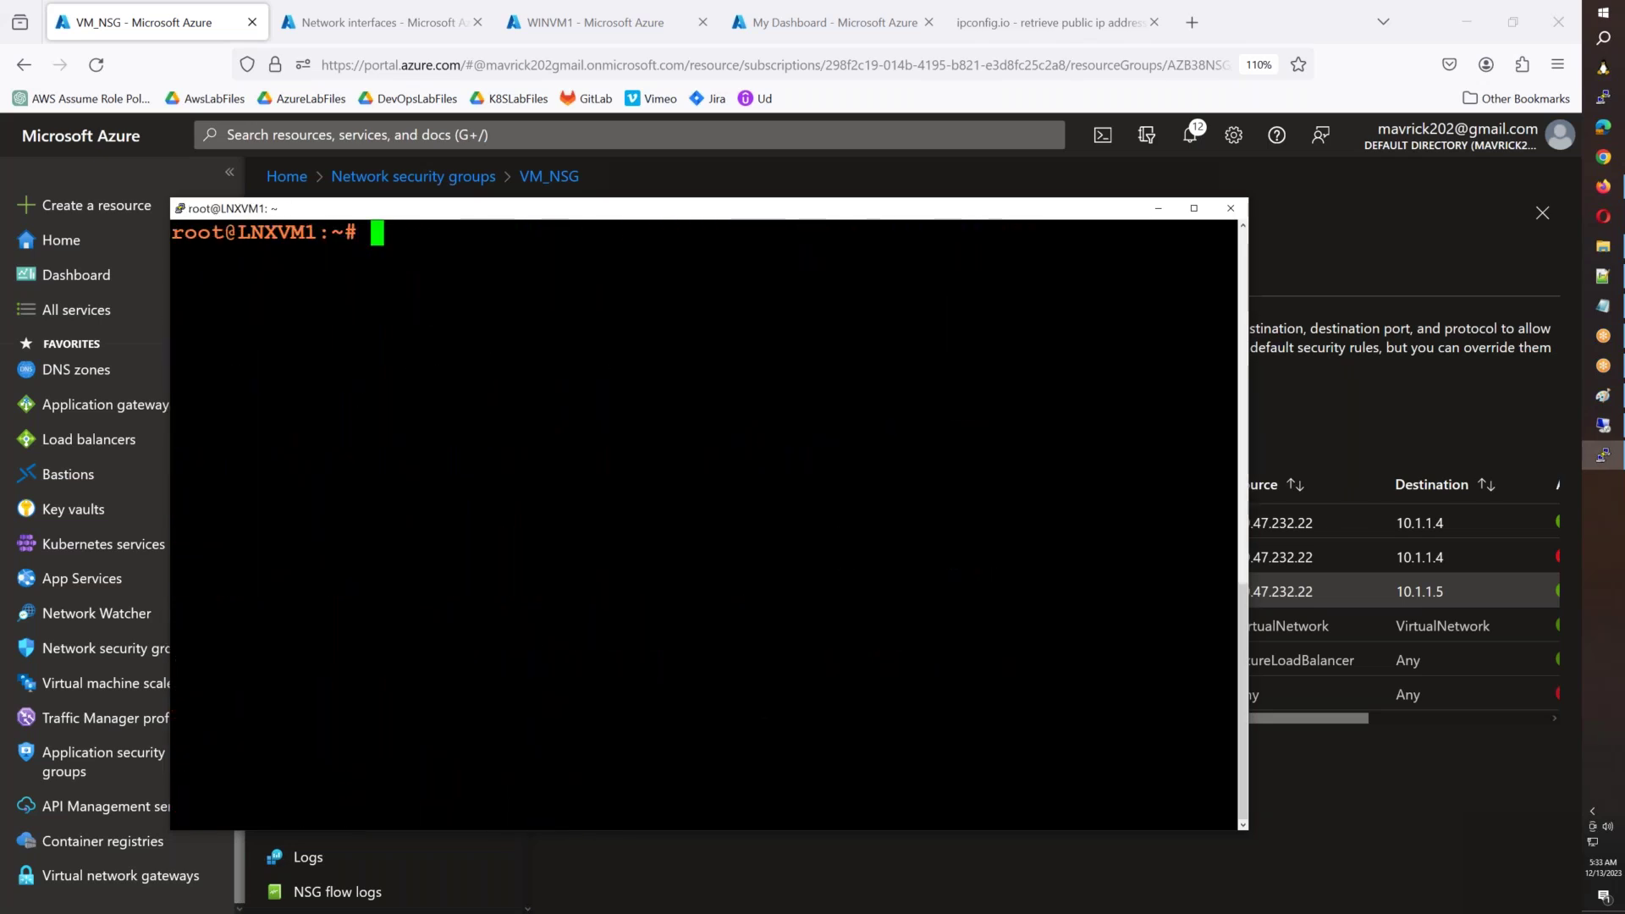
{"action": "type", "text": "apt update && a"}
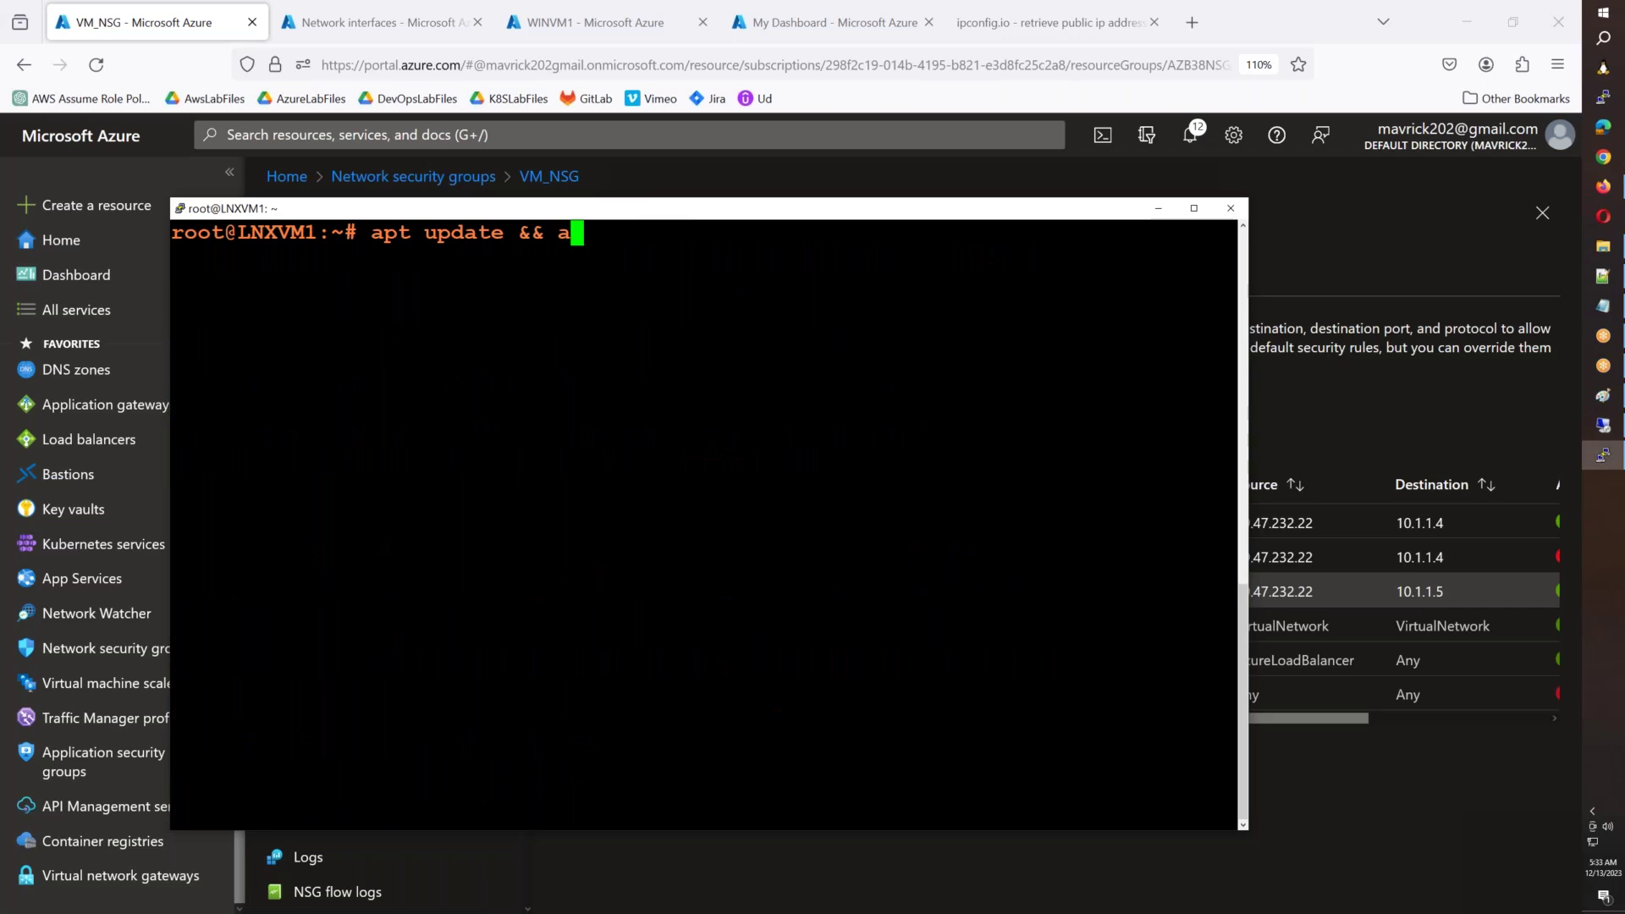
{"action": "type", "text": "pt install -y nginx"}
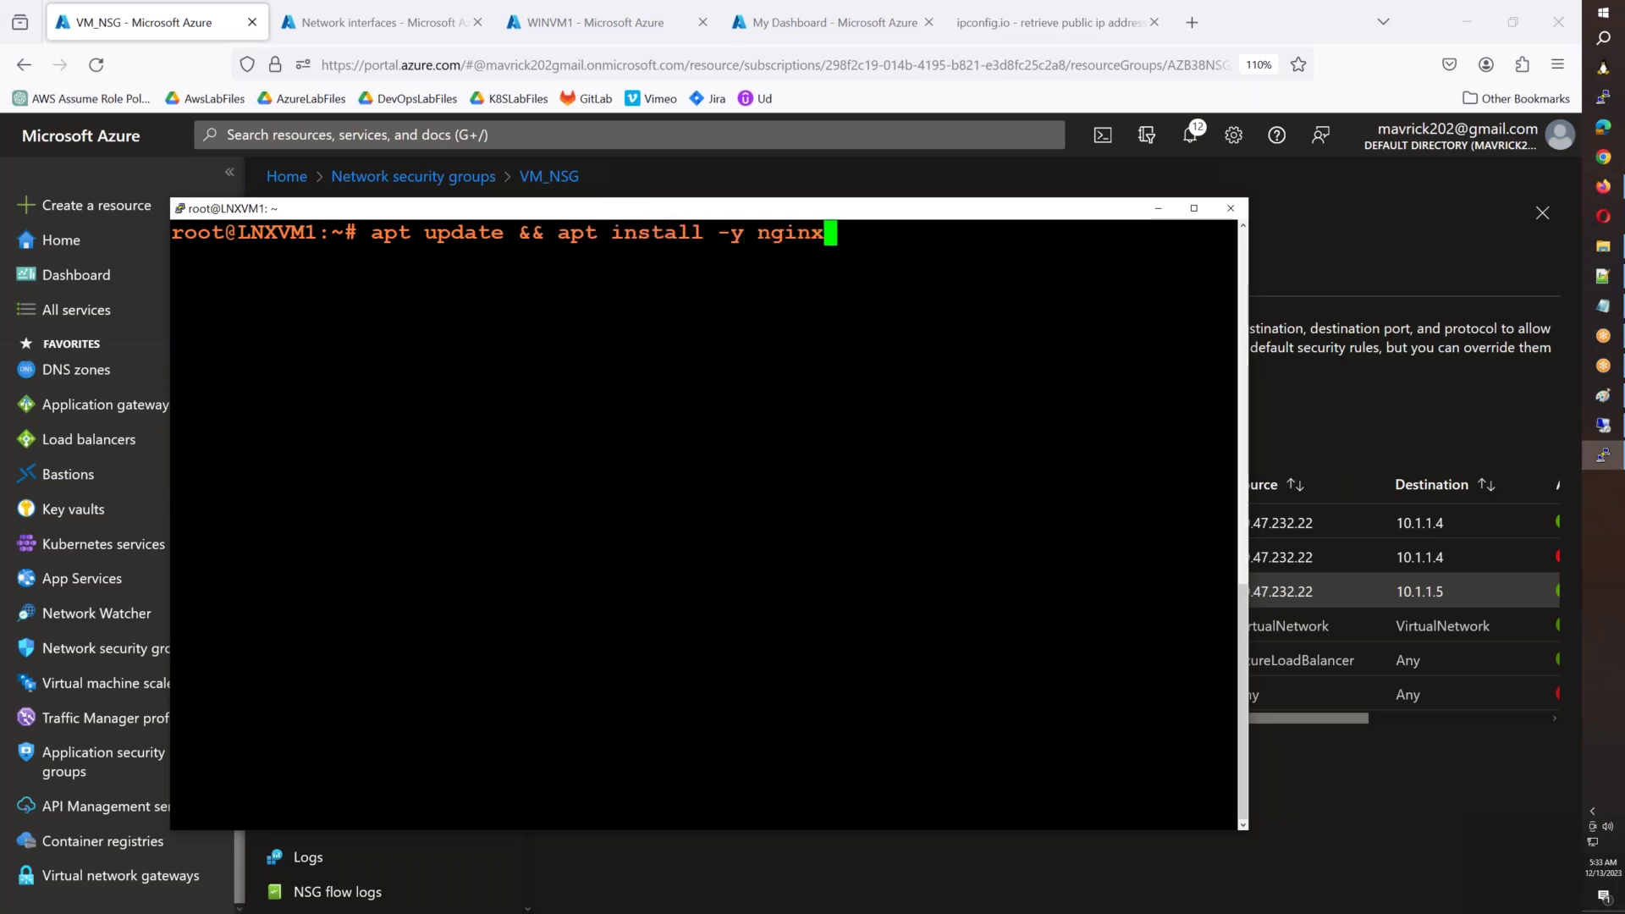
{"action": "key", "text": "Return"}
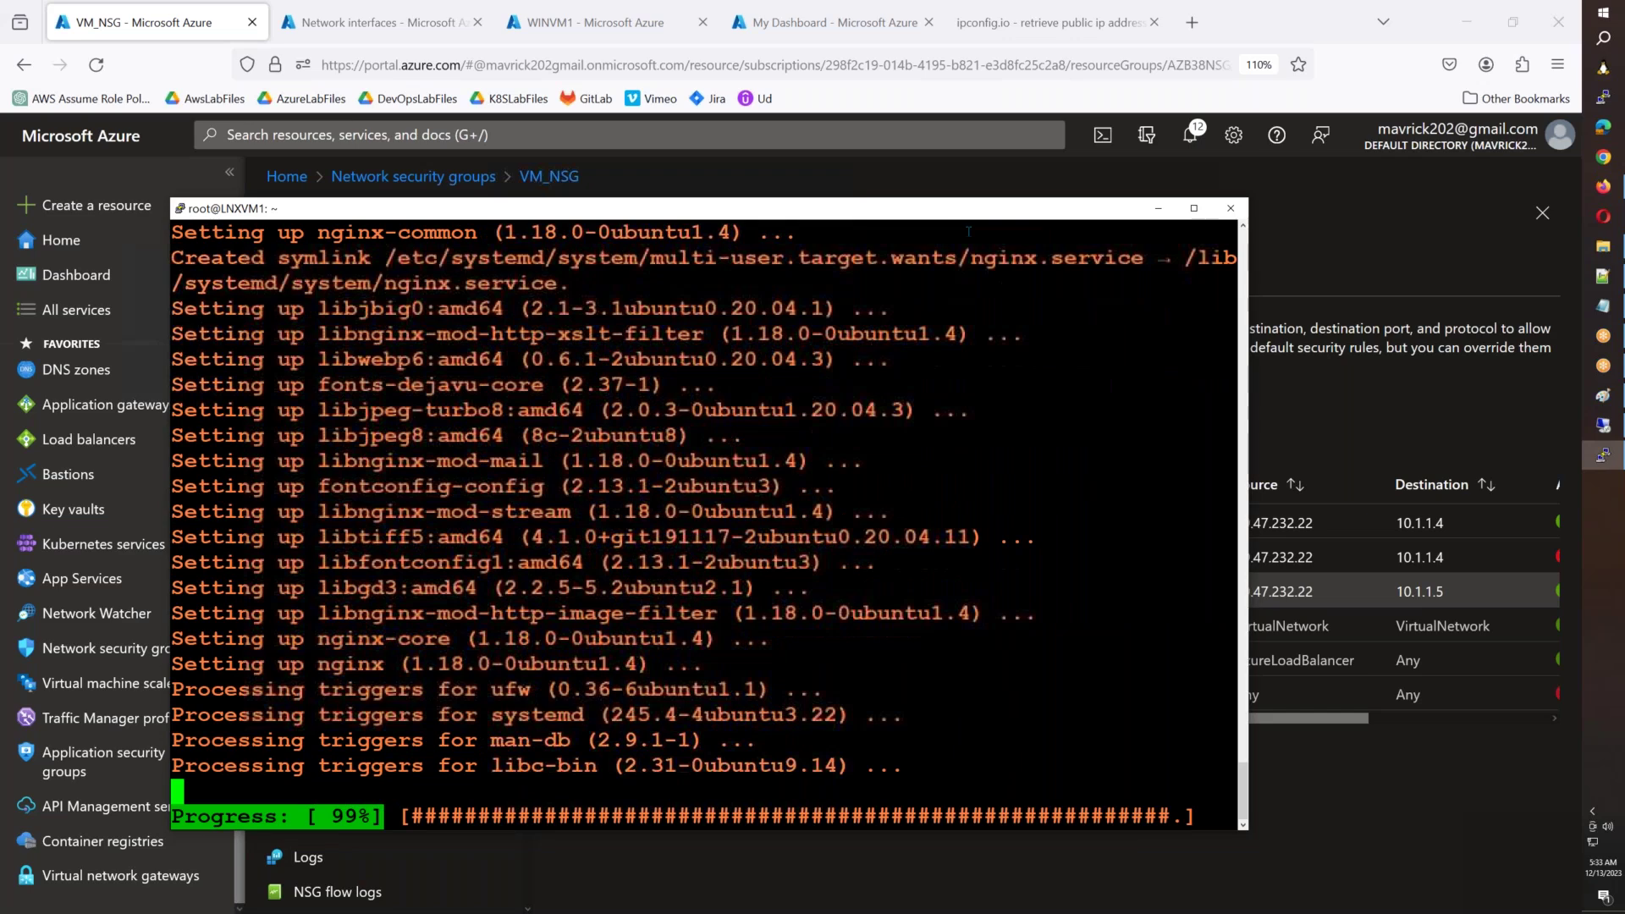
{"action": "left_click", "coordinate": [1193, 208]}
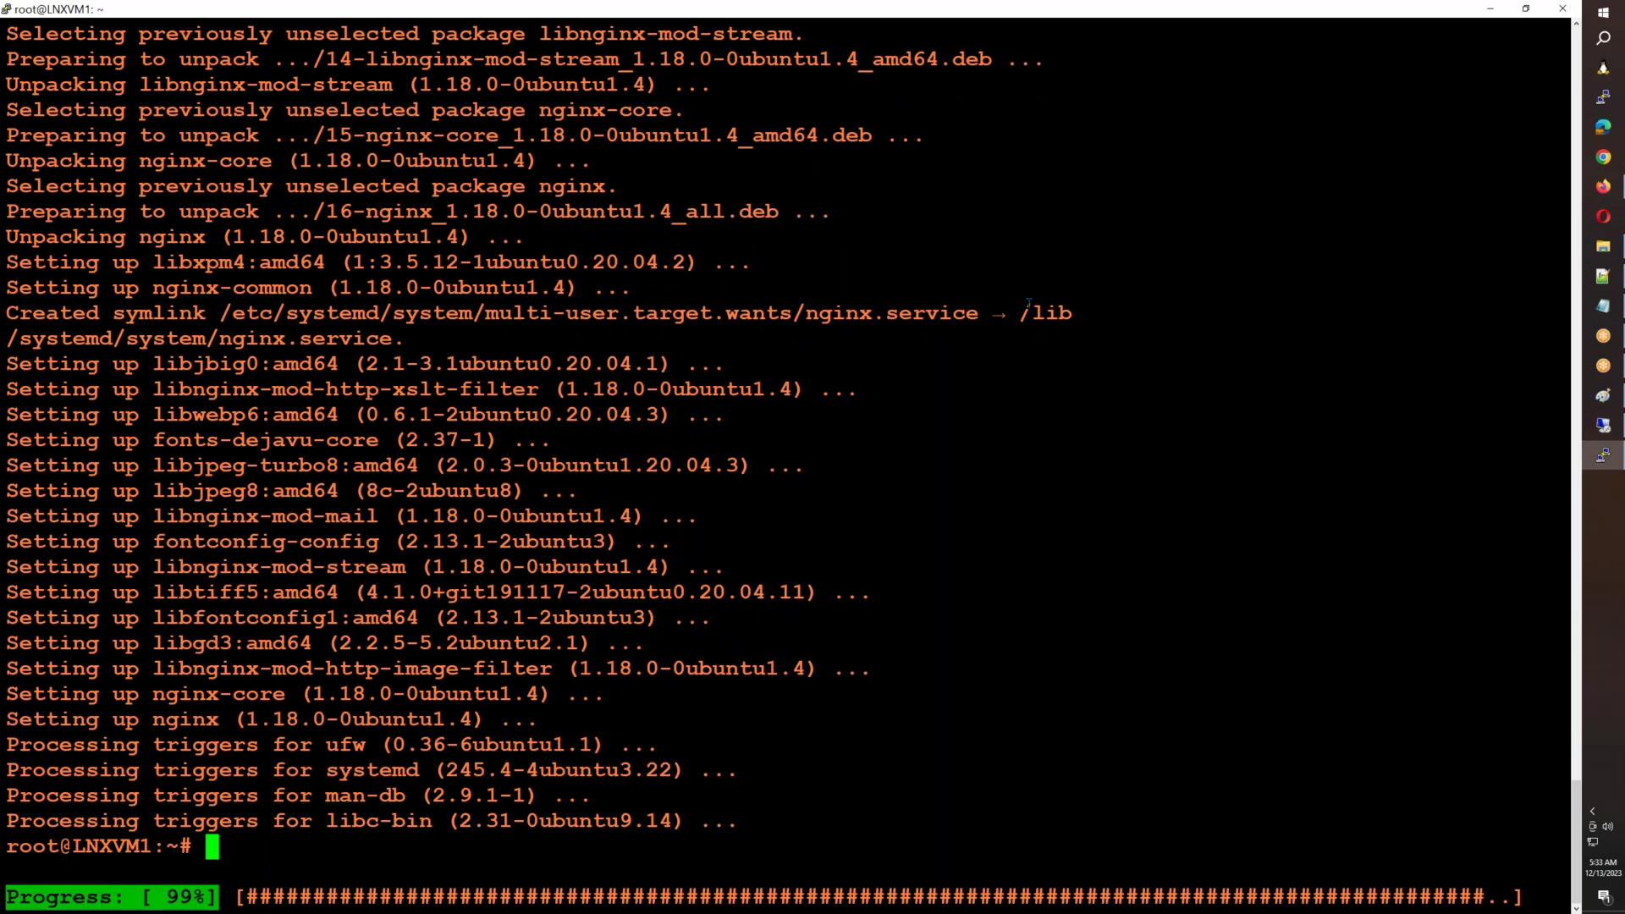
- Check that nginx is running with service nginx status
{"action": "key", "text": "ctrl+l"}
{"action": "type", "text": "serv"}
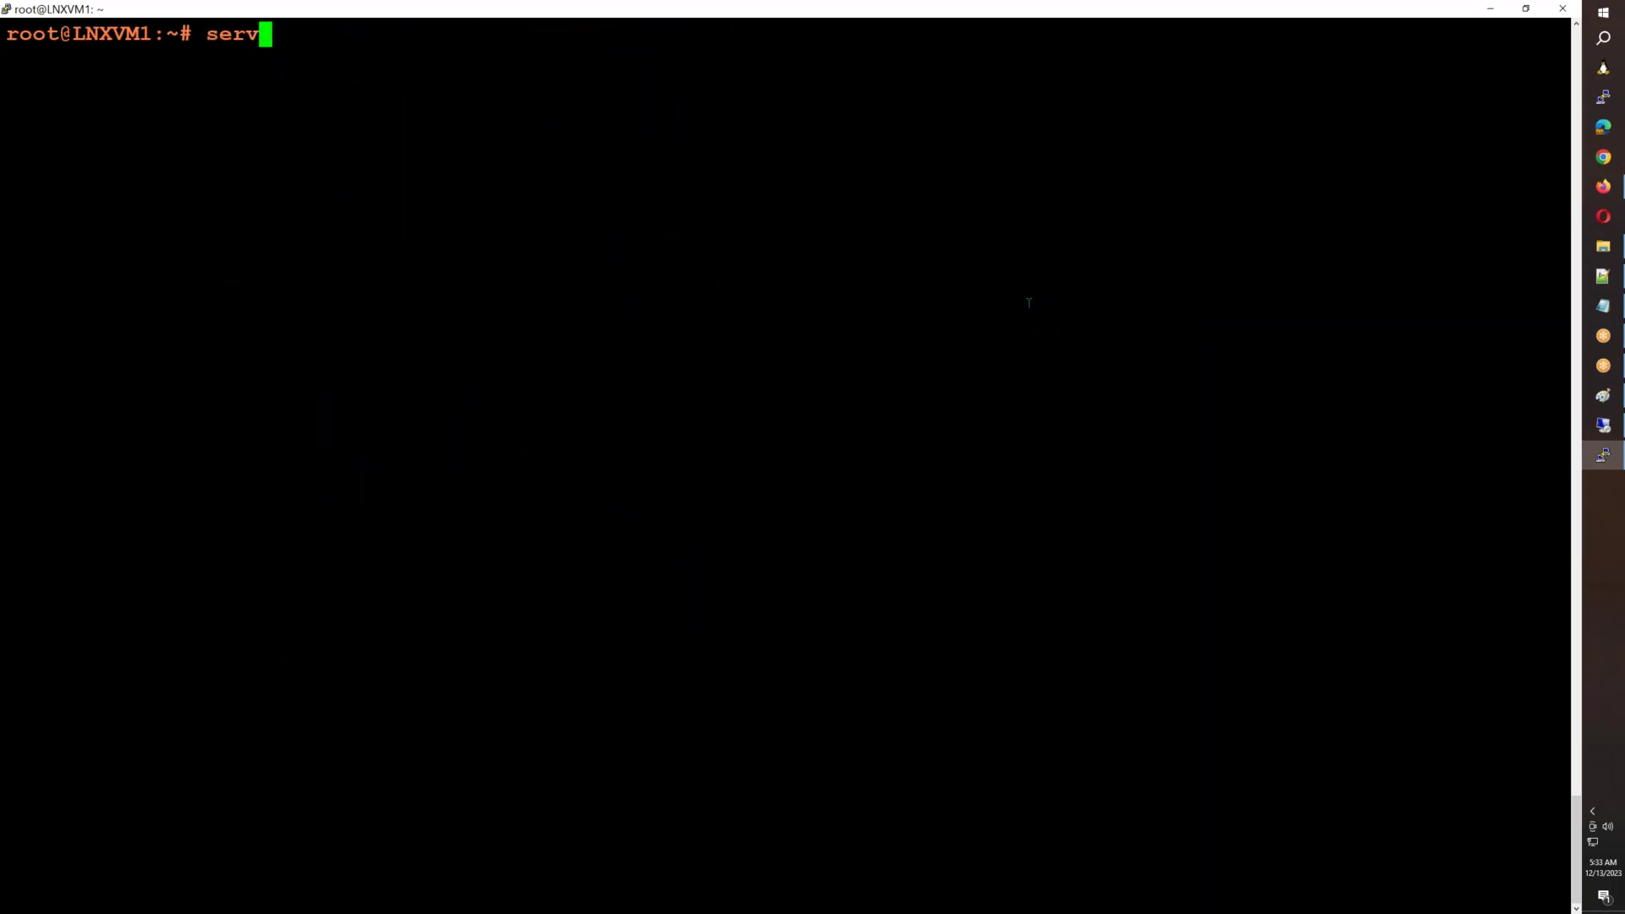
{"action": "type", "text": "ice nginx sattus"}
{"action": "key", "text": "Return"}
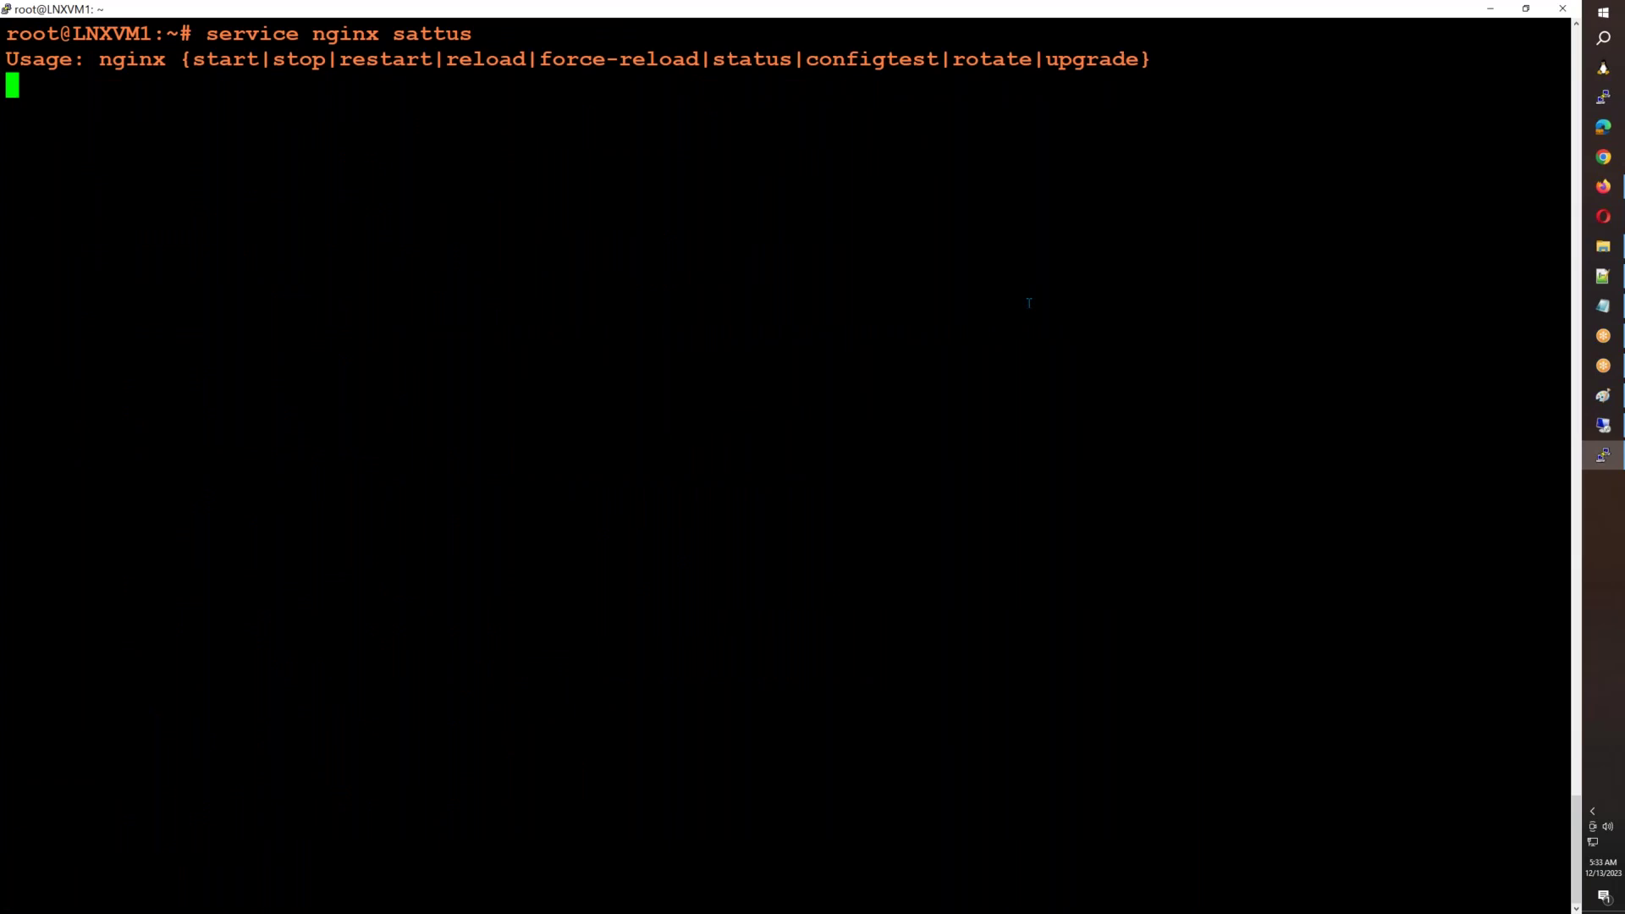
{"action": "key", "text": "Up"}
{"action": "key", "text": "BackSpace"}
{"action": "key", "text": "BackSpace"}
{"action": "key", "text": "BackSpace"}
{"action": "key", "text": "BackSpace"}
{"action": "key", "text": "BackSpace"}
{"action": "type", "text": "tatus"}
{"action": "key", "text": "Return"}
- Change the heading in index.nginx-debian.html to 'Welcome to Azure Batch 38' and save in nano
{"action": "type", "text": "nano /va"}
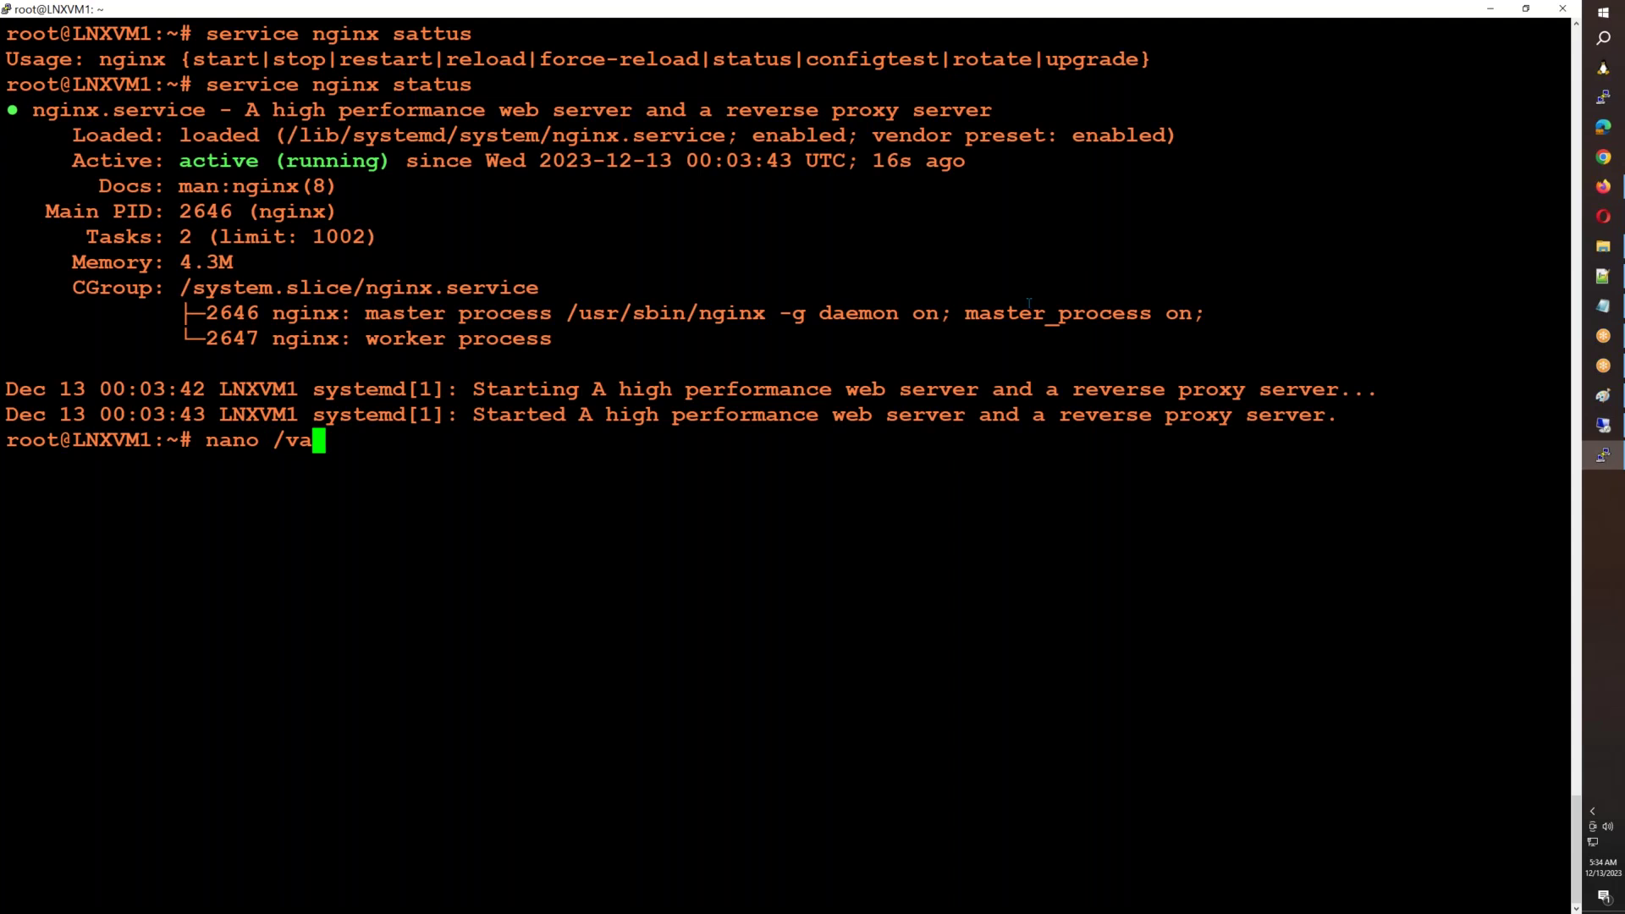
{"action": "type", "text": "r/www/html/"}
{"action": "key", "text": "Tab"}
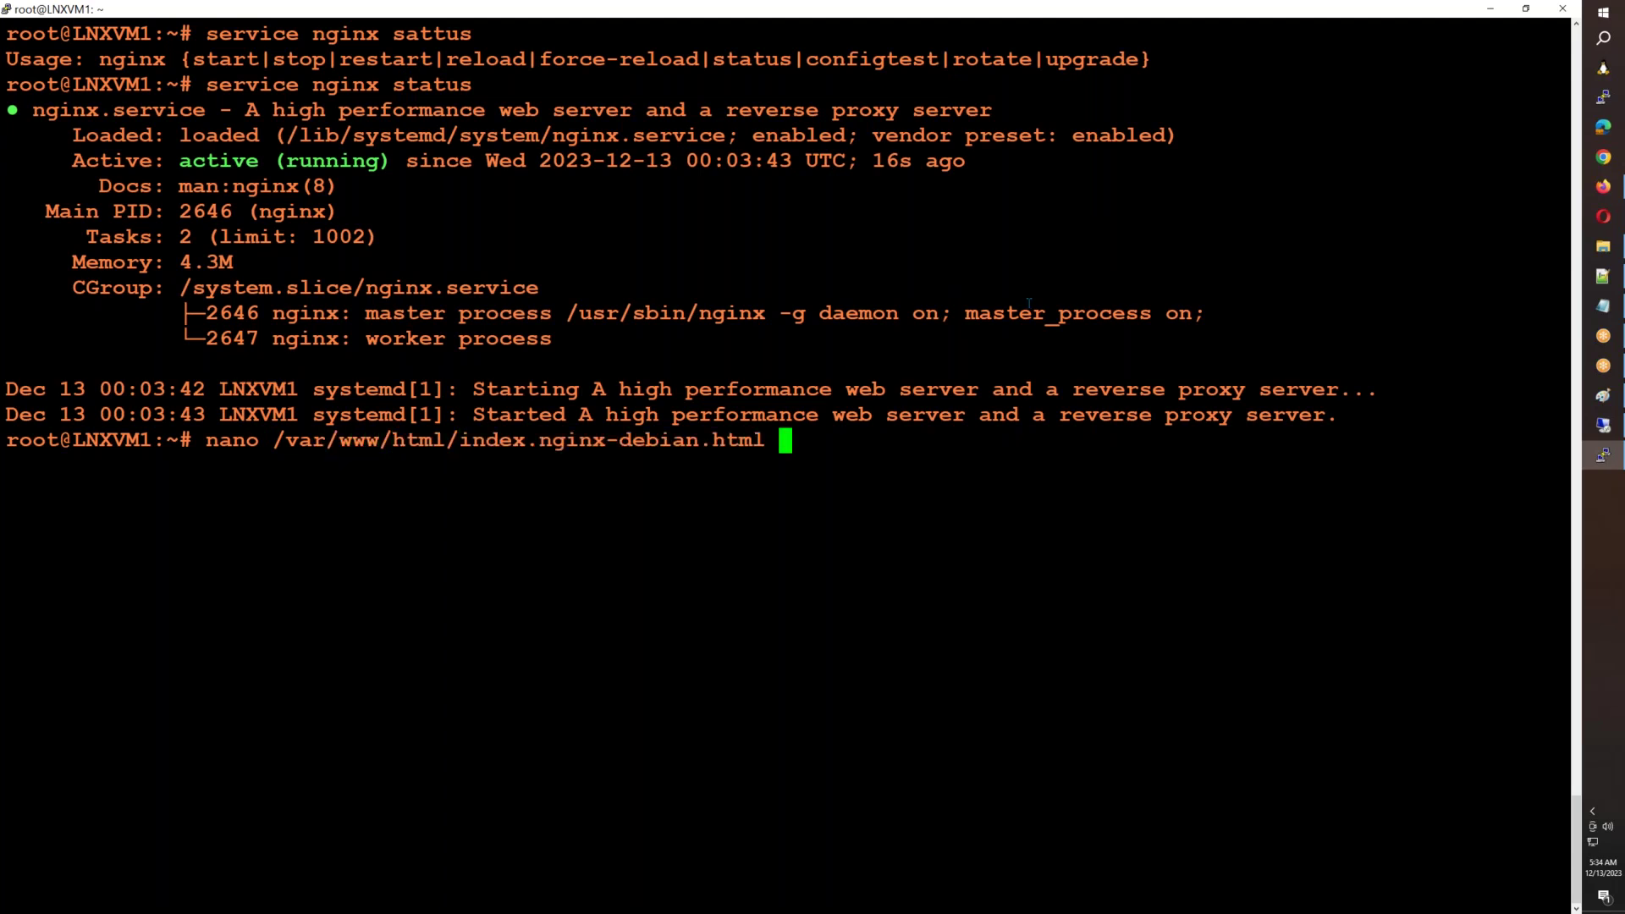
{"action": "key", "text": "Return"}
{"action": "key", "text": "Down"}
{"action": "key", "text": "Down"}
{"action": "key", "text": "Down"}
{"action": "key", "text": "Down"}
{"action": "key", "text": "Down"}
{"action": "key", "text": "Down"}
{"action": "key", "text": "Down"}
{"action": "key", "text": "Down"}
{"action": "key", "text": "Down"}
{"action": "key", "text": "Down"}
{"action": "key", "text": "Down"}
{"action": "key", "text": "Down"}
{"action": "key", "text": "Down"}
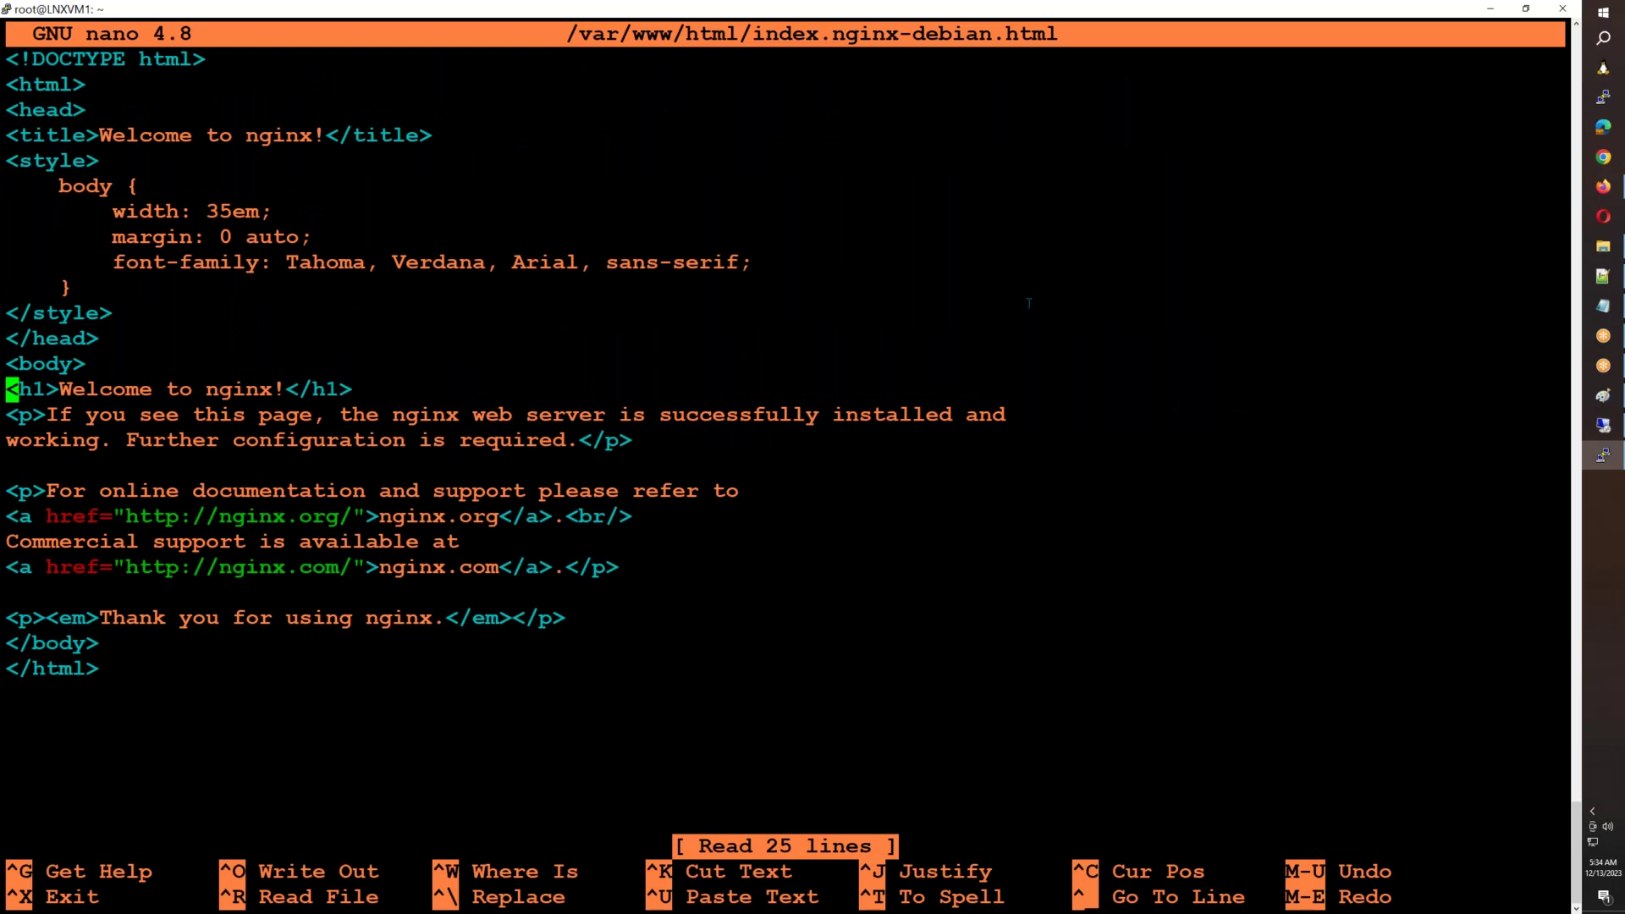
{"action": "key", "text": "Right"}
{"action": "key", "text": "Right"}
{"action": "key", "text": "Right"}
{"action": "key", "text": "Right"}
{"action": "key", "text": "Right"}
{"action": "key", "text": "Right"}
{"action": "key", "text": "Right"}
{"action": "key", "text": "Right"}
{"action": "key", "text": "Right"}
{"action": "key", "text": "Right"}
{"action": "key", "text": "Right"}
{"action": "key", "text": "Right"}
{"action": "key", "text": "Right"}
{"action": "key", "text": "Right"}
{"action": "key", "text": "Right"}
{"action": "key", "text": "Right"}
{"action": "key", "text": "Right"}
{"action": "key", "text": "Right"}
{"action": "key", "text": "Right"}
{"action": "key", "text": "Right"}
{"action": "key", "text": "Right"}
{"action": "key", "text": "BackSpace"}
{"action": "key", "text": "BackSpace"}
{"action": "key", "text": "BackSpace"}
{"action": "key", "text": "BackSpace"}
{"action": "key", "text": "BackSpace"}
{"action": "key", "text": "BackSpace"}
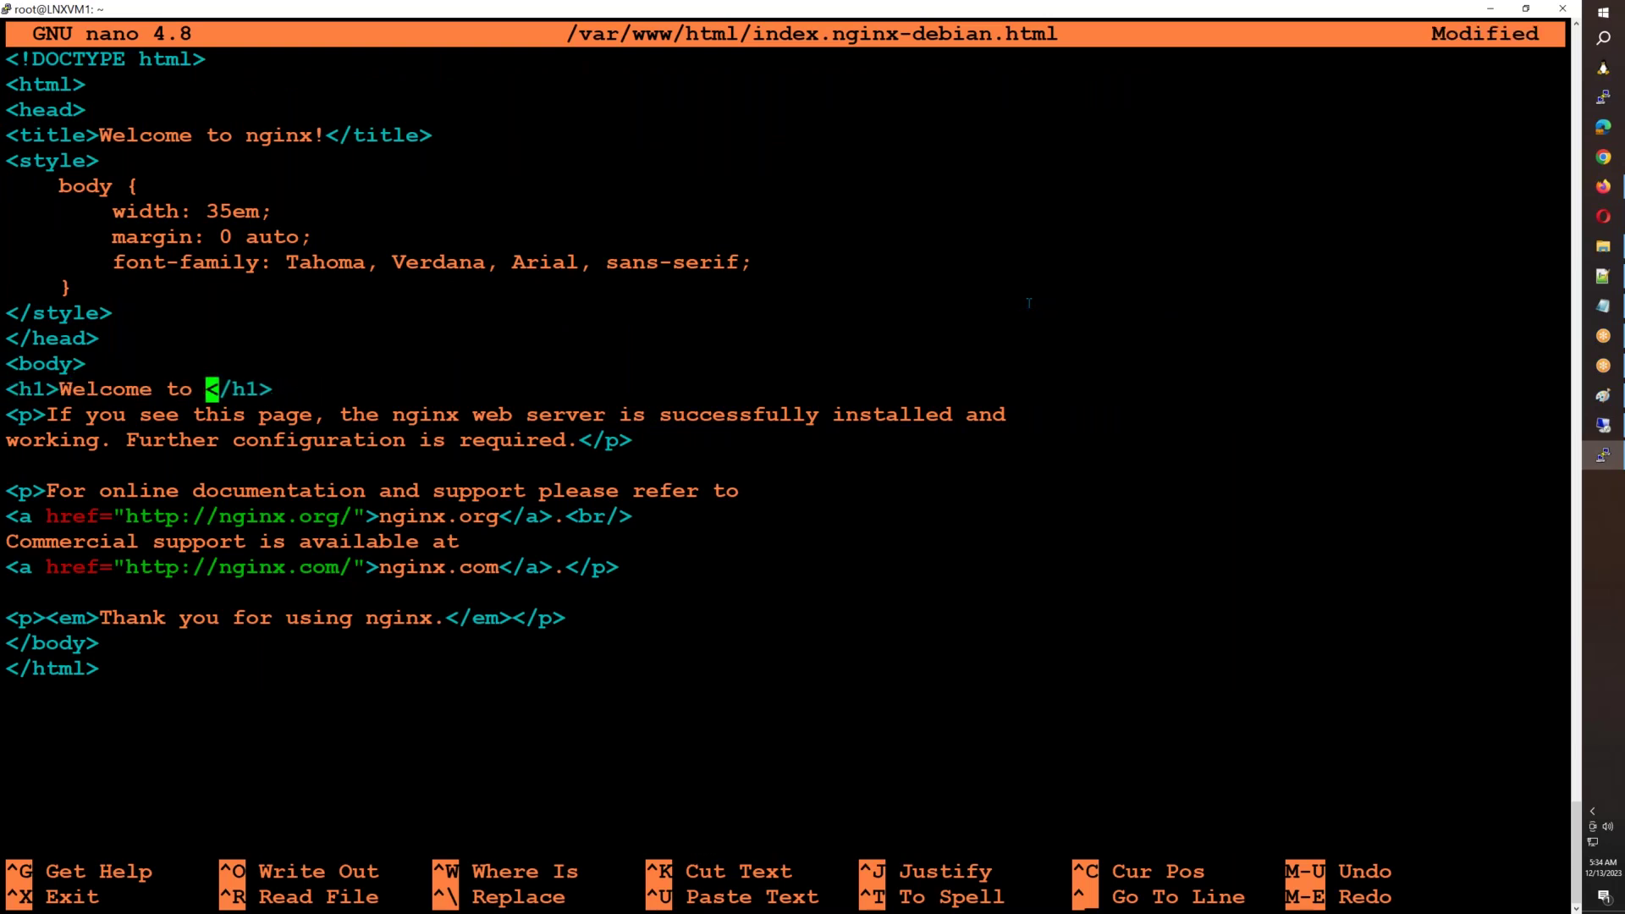
{"action": "type", "text": "Azure "}
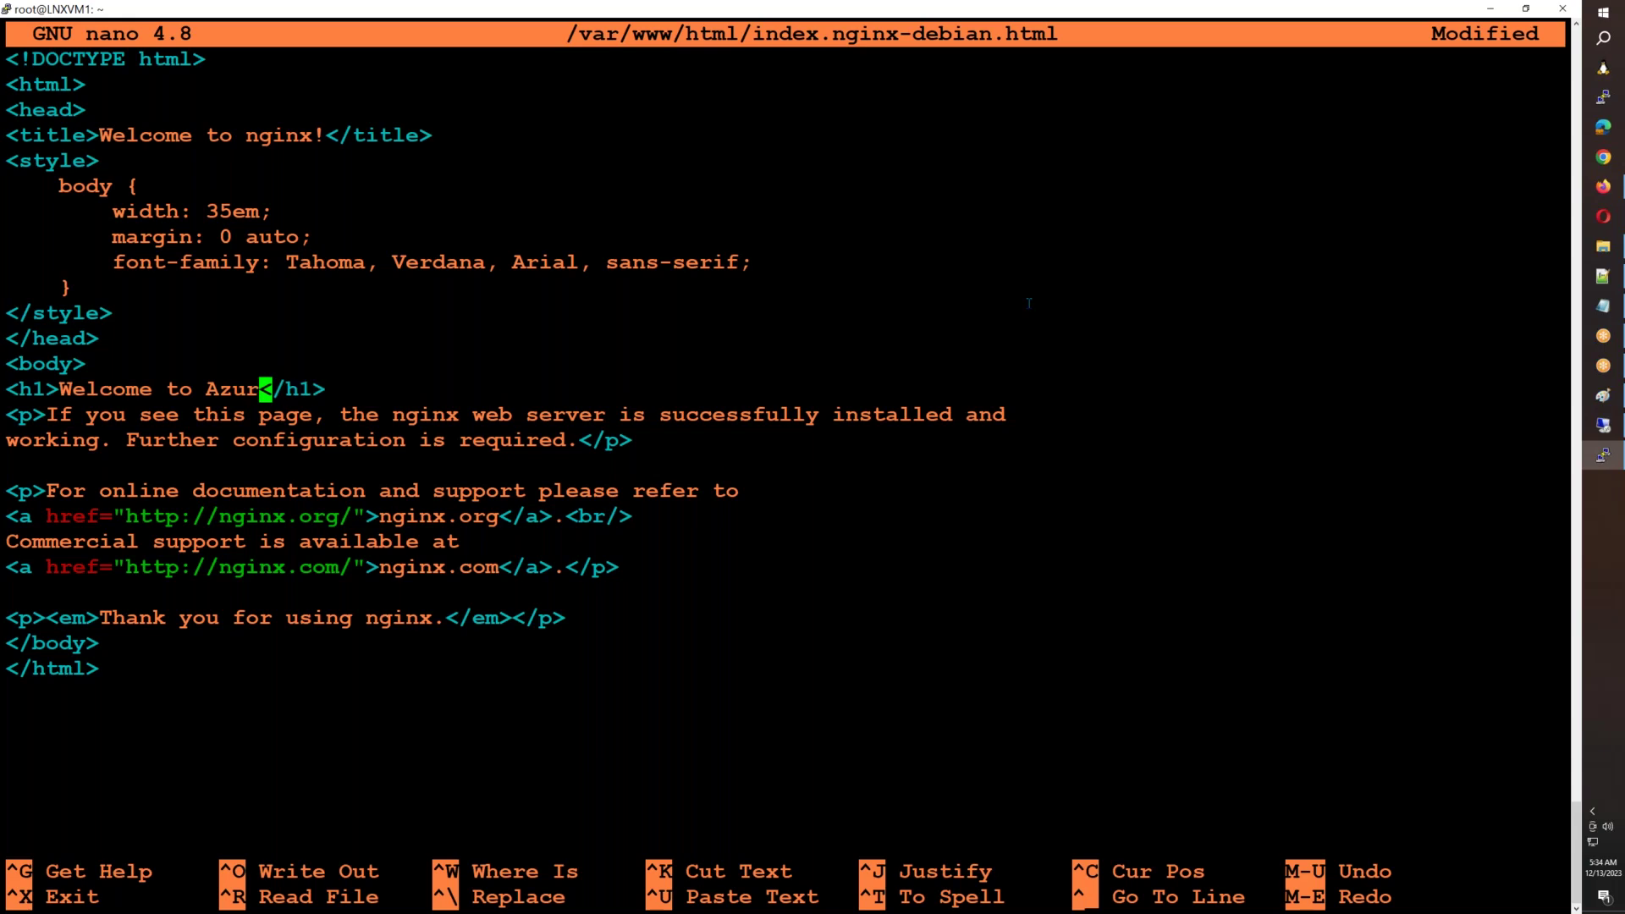
{"action": "type", "text": "Batch 38"}
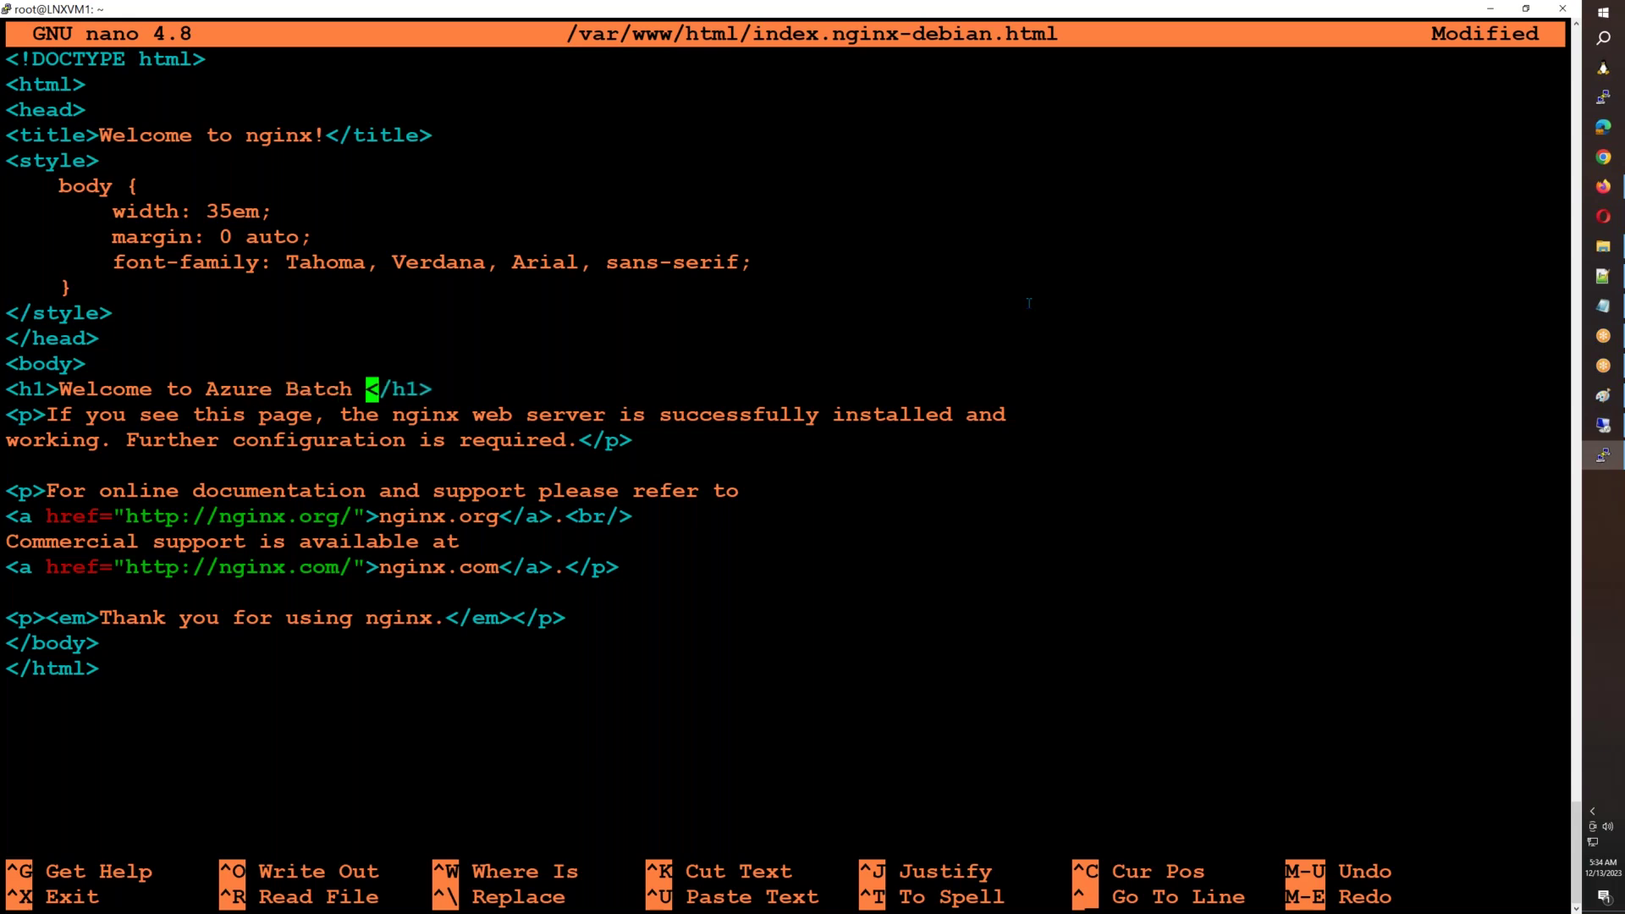
{"action": "key", "text": "ctrl+o"}
{"action": "key", "text": "Return"}
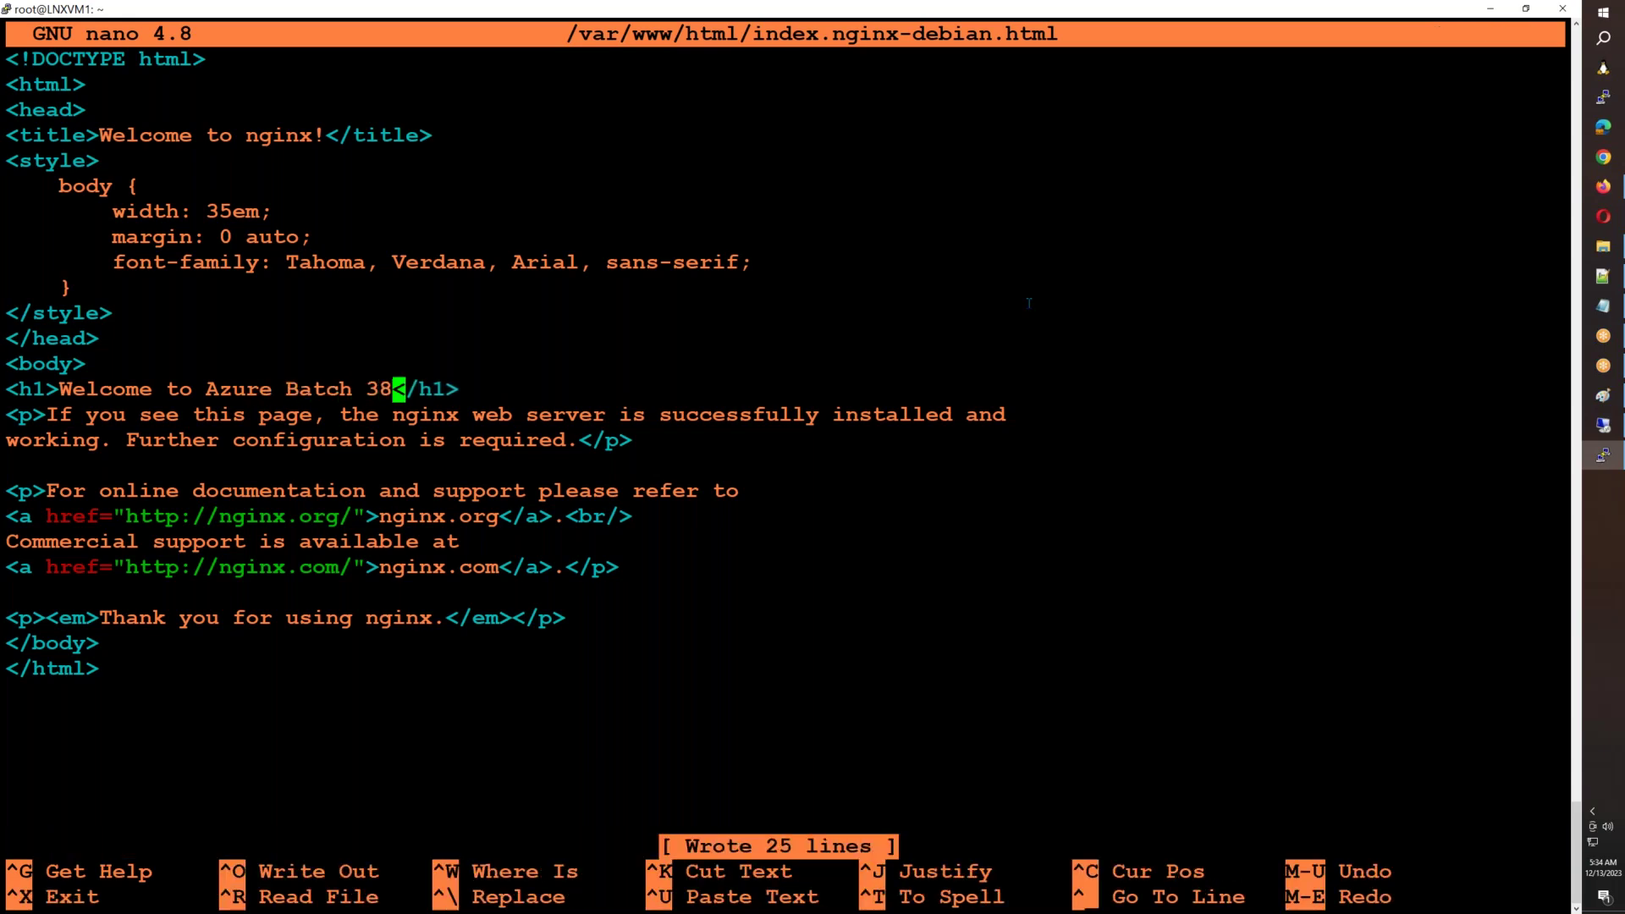
{"action": "key", "text": "ctrl+x"}
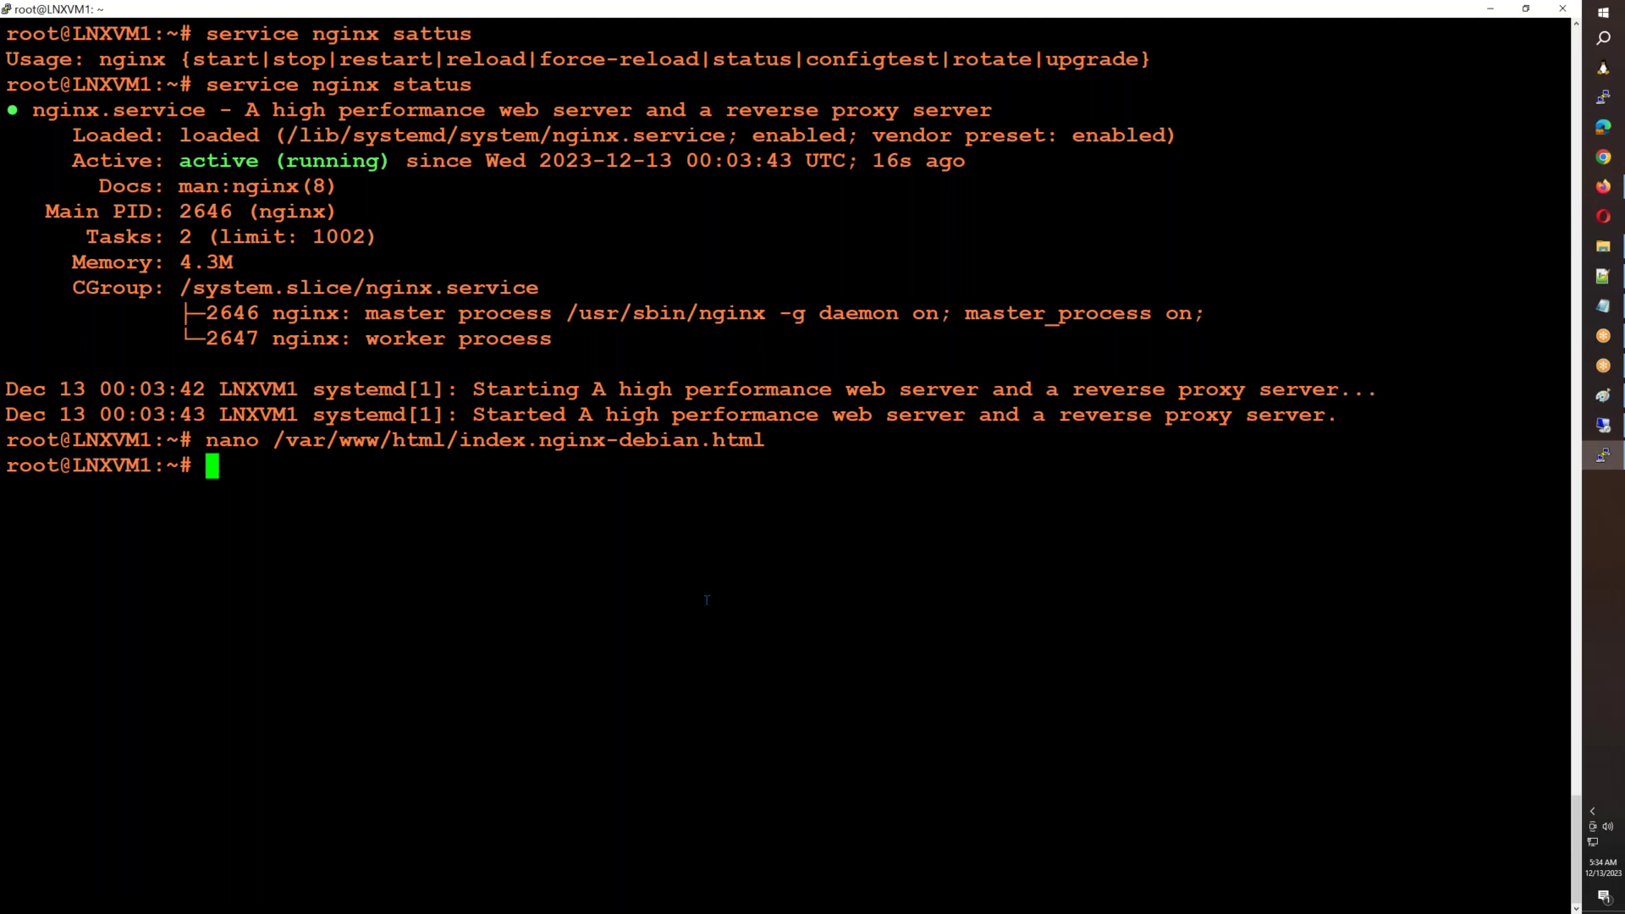
- Print the page file with cat and copy its HTML output
{"action": "type", "text": "cat"}
{"action": "double_click", "coordinate": [691, 442]}
{"action": "right_click", "coordinate": [690, 443]}
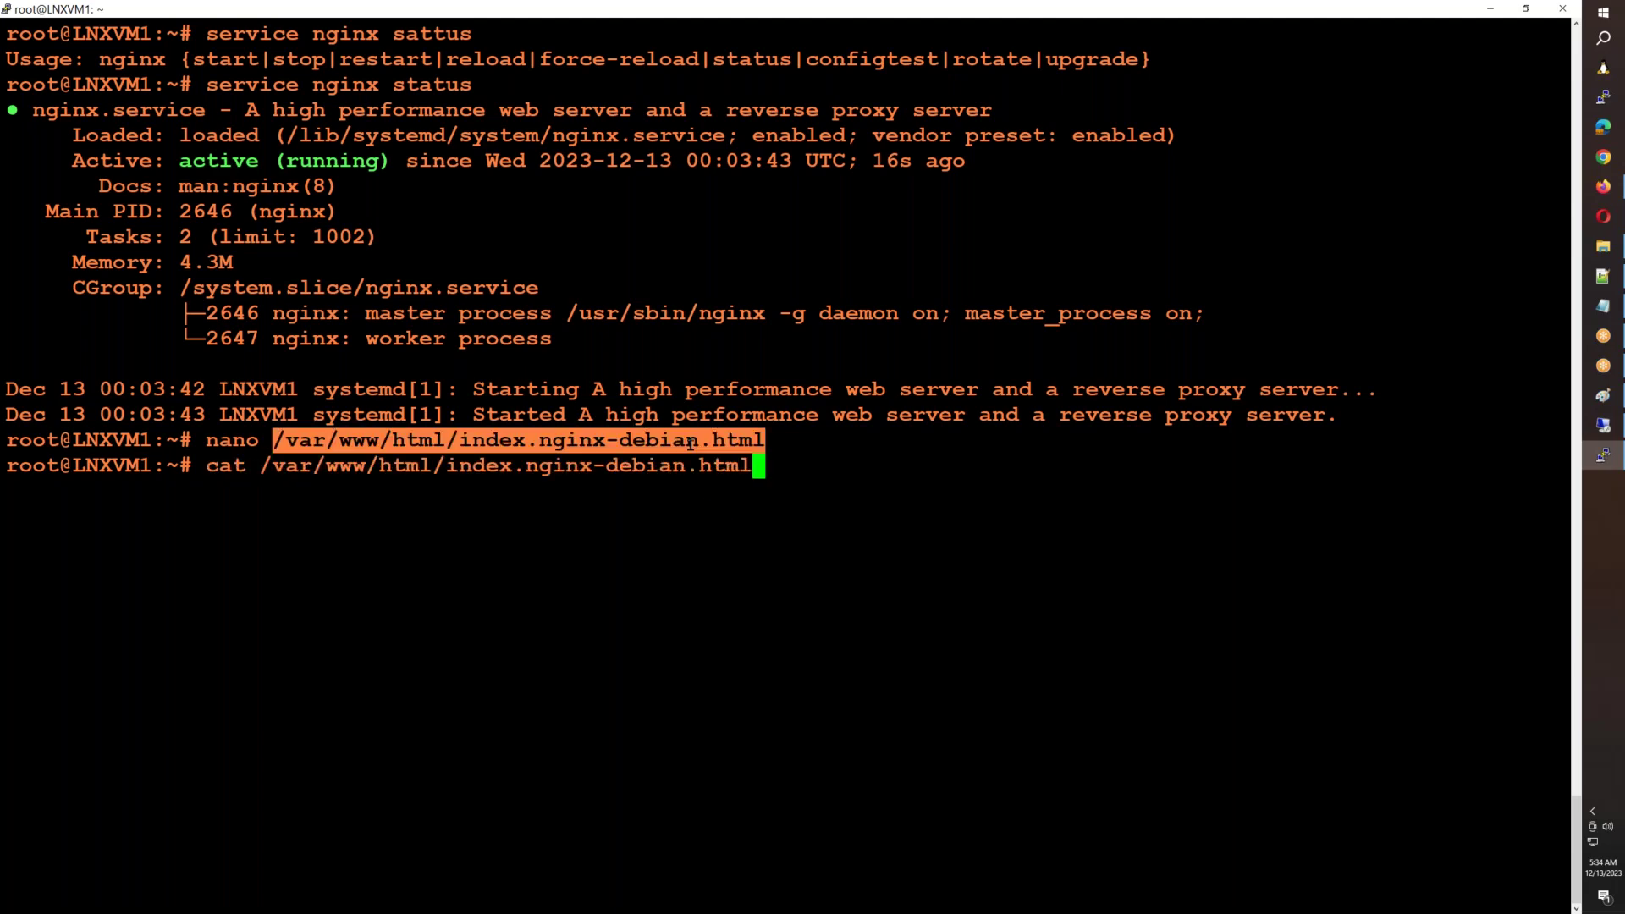
{"action": "key", "text": "Return"}
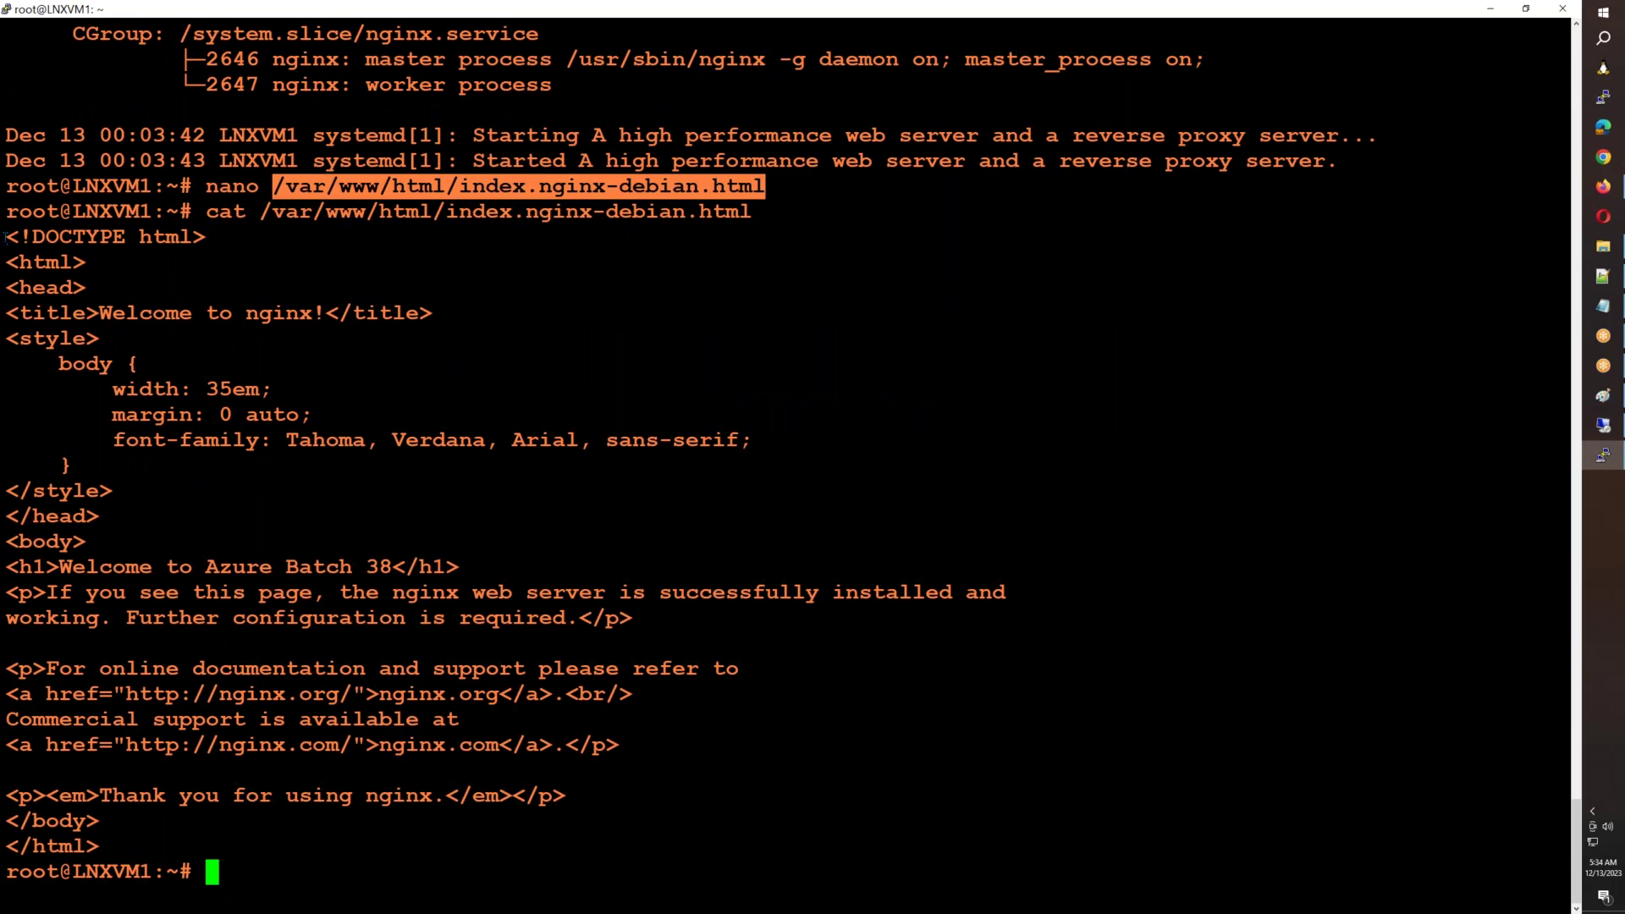
{"action": "left_click_drag", "start_coordinate": [5, 237], "coordinate": [100, 846]}
{"action": "key", "text": "ctrl+c"}
- On the Windows VM, browse File Explorer to C:\inetpub\wwwroot
{"action": "left_click", "coordinate": [1603, 426]}
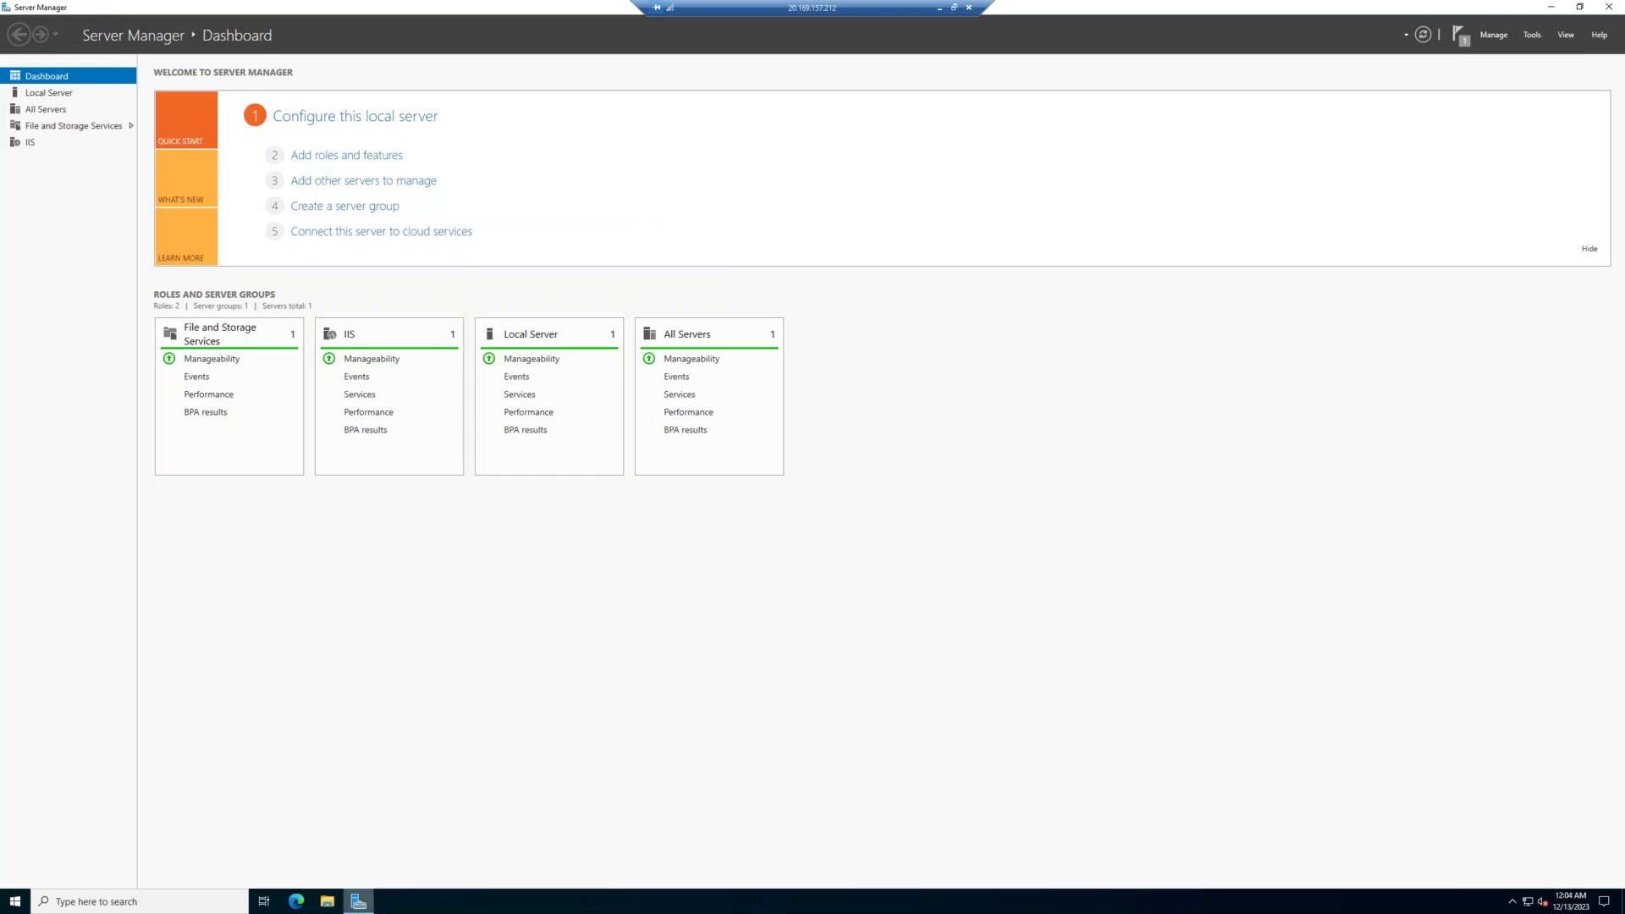
{"action": "left_click", "coordinate": [328, 901]}
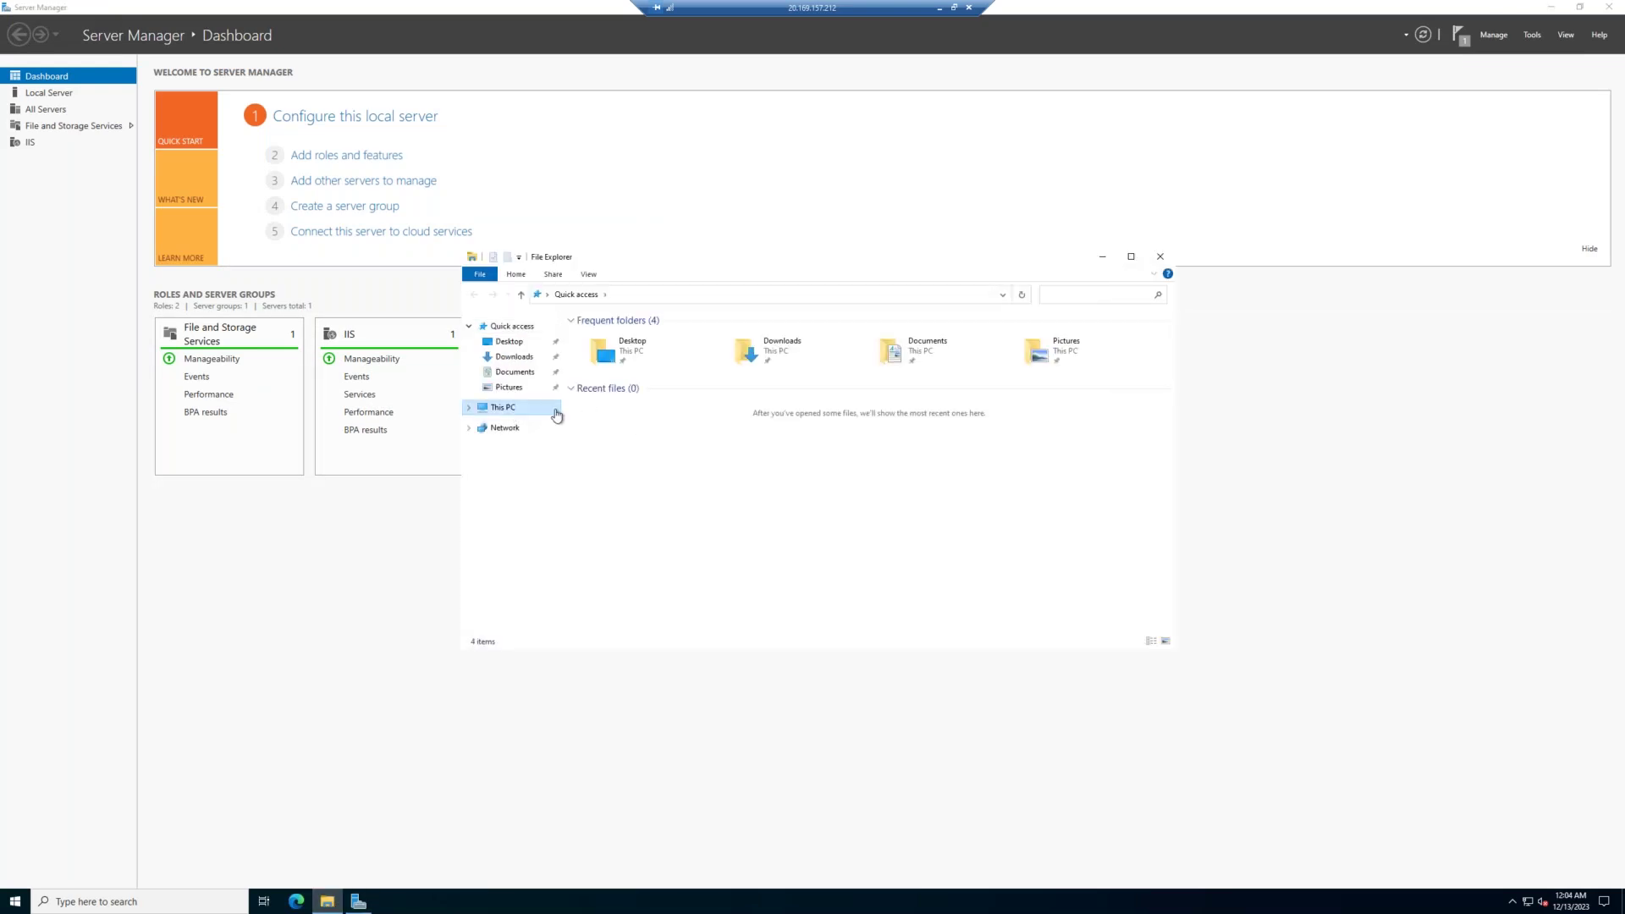
{"action": "left_click", "coordinate": [502, 407]}
{"action": "double_click", "coordinate": [609, 467]}
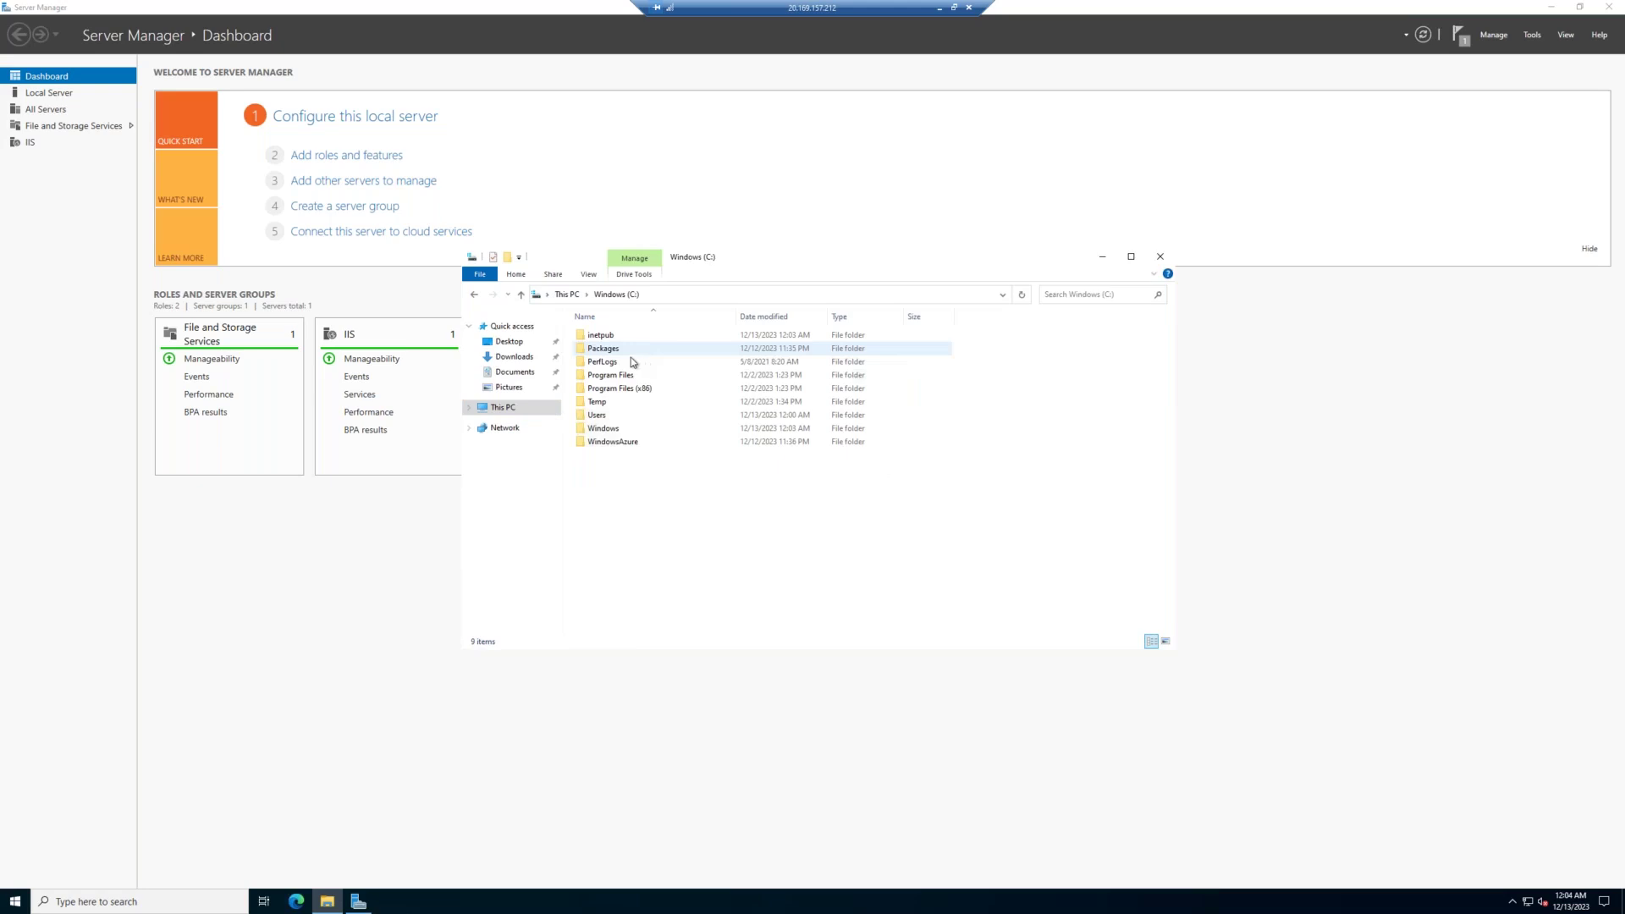
{"action": "double_click", "coordinate": [622, 336]}
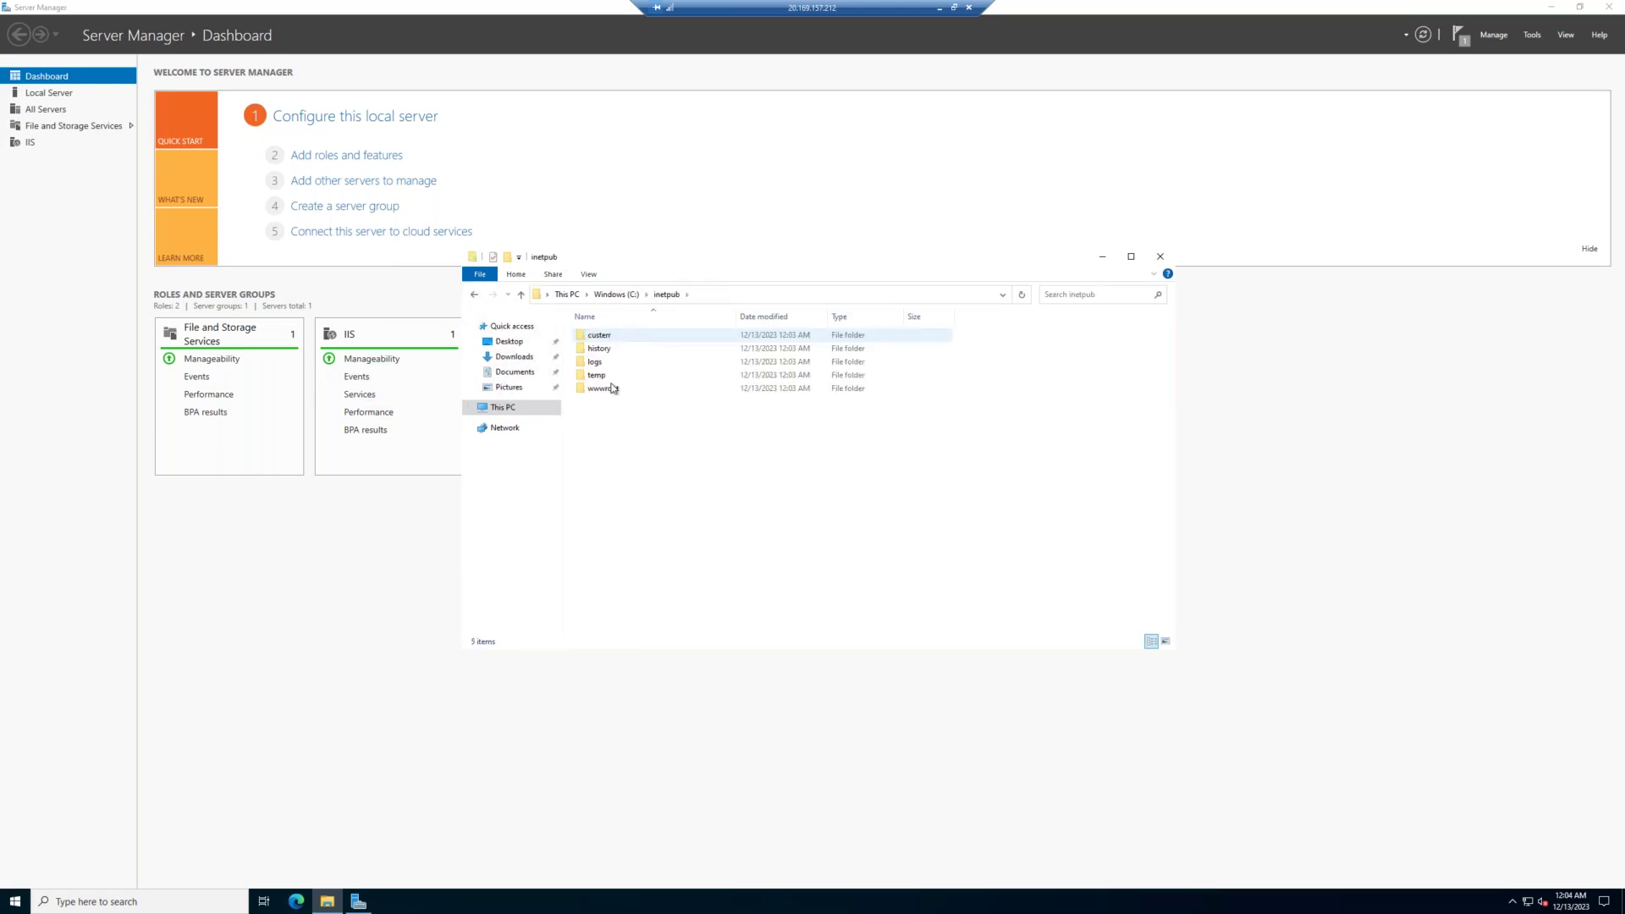
{"action": "double_click", "coordinate": [602, 388]}
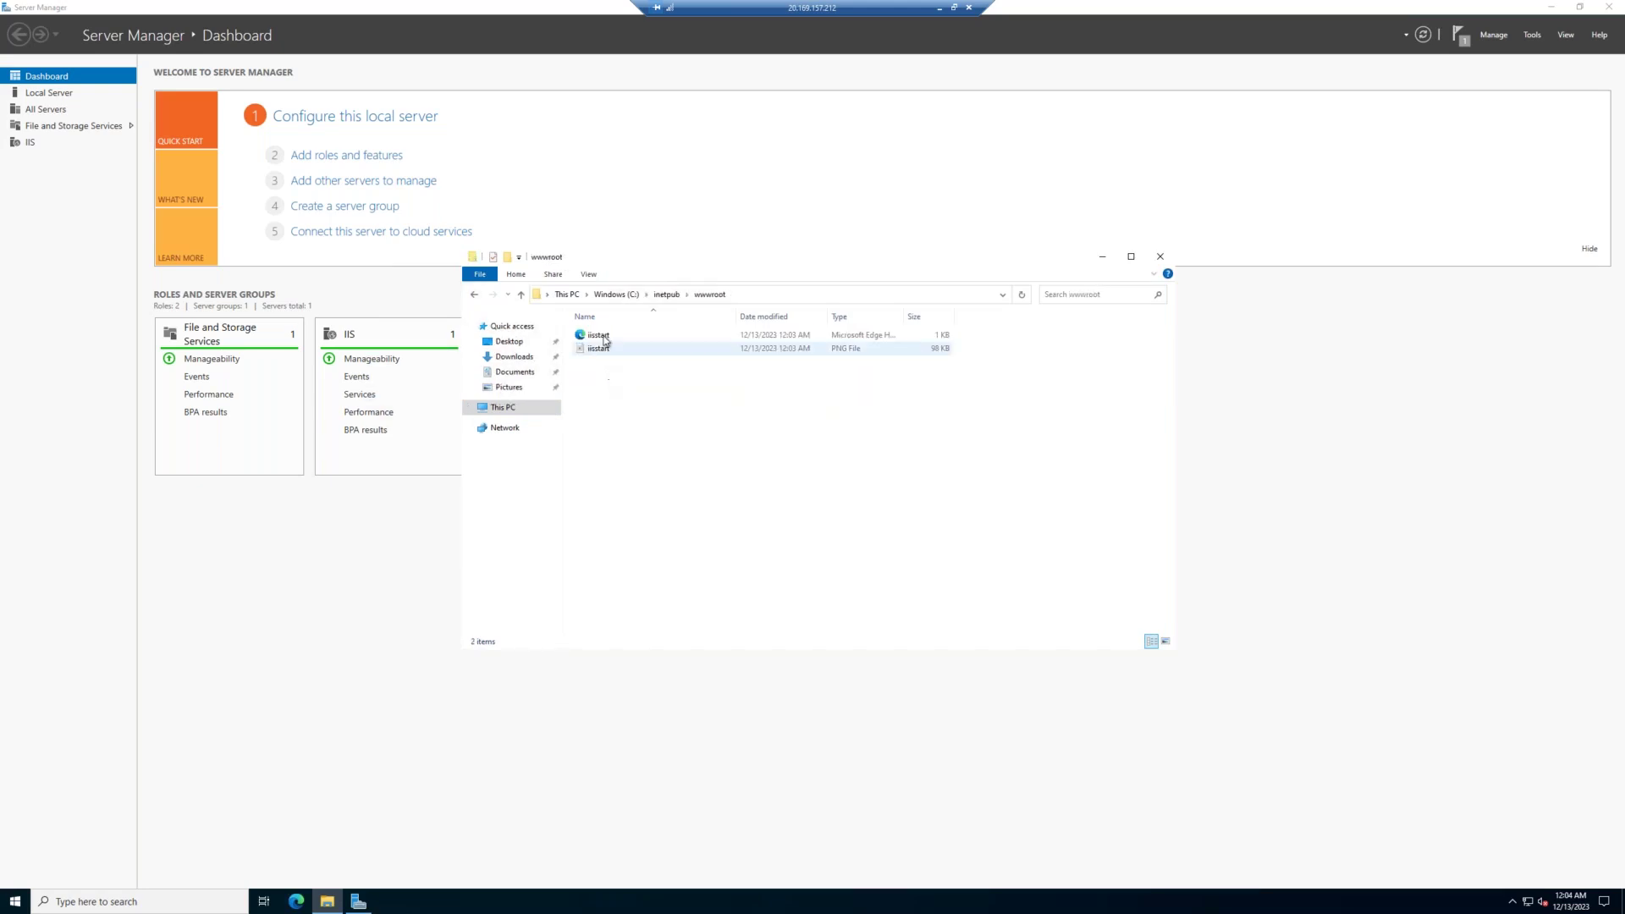
- Open the iisstart page with Notepad
{"action": "left_click", "coordinate": [600, 348]}
{"action": "left_click", "coordinate": [606, 336]}
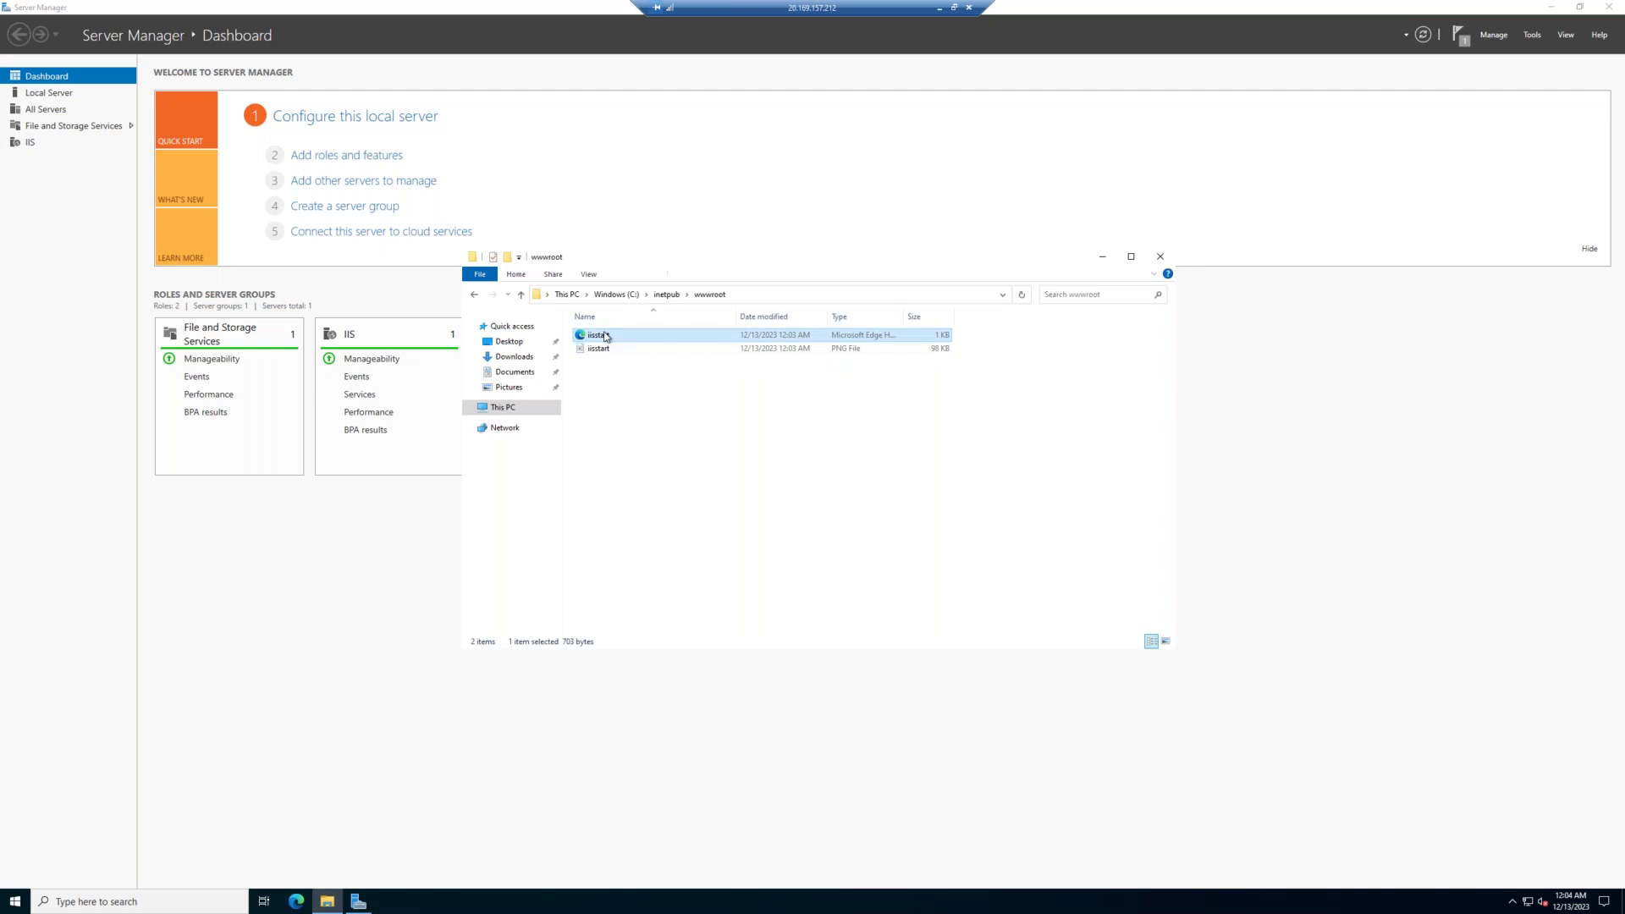
{"action": "right_click", "coordinate": [604, 334]}
{"action": "mouse_move", "coordinate": [664, 370]}
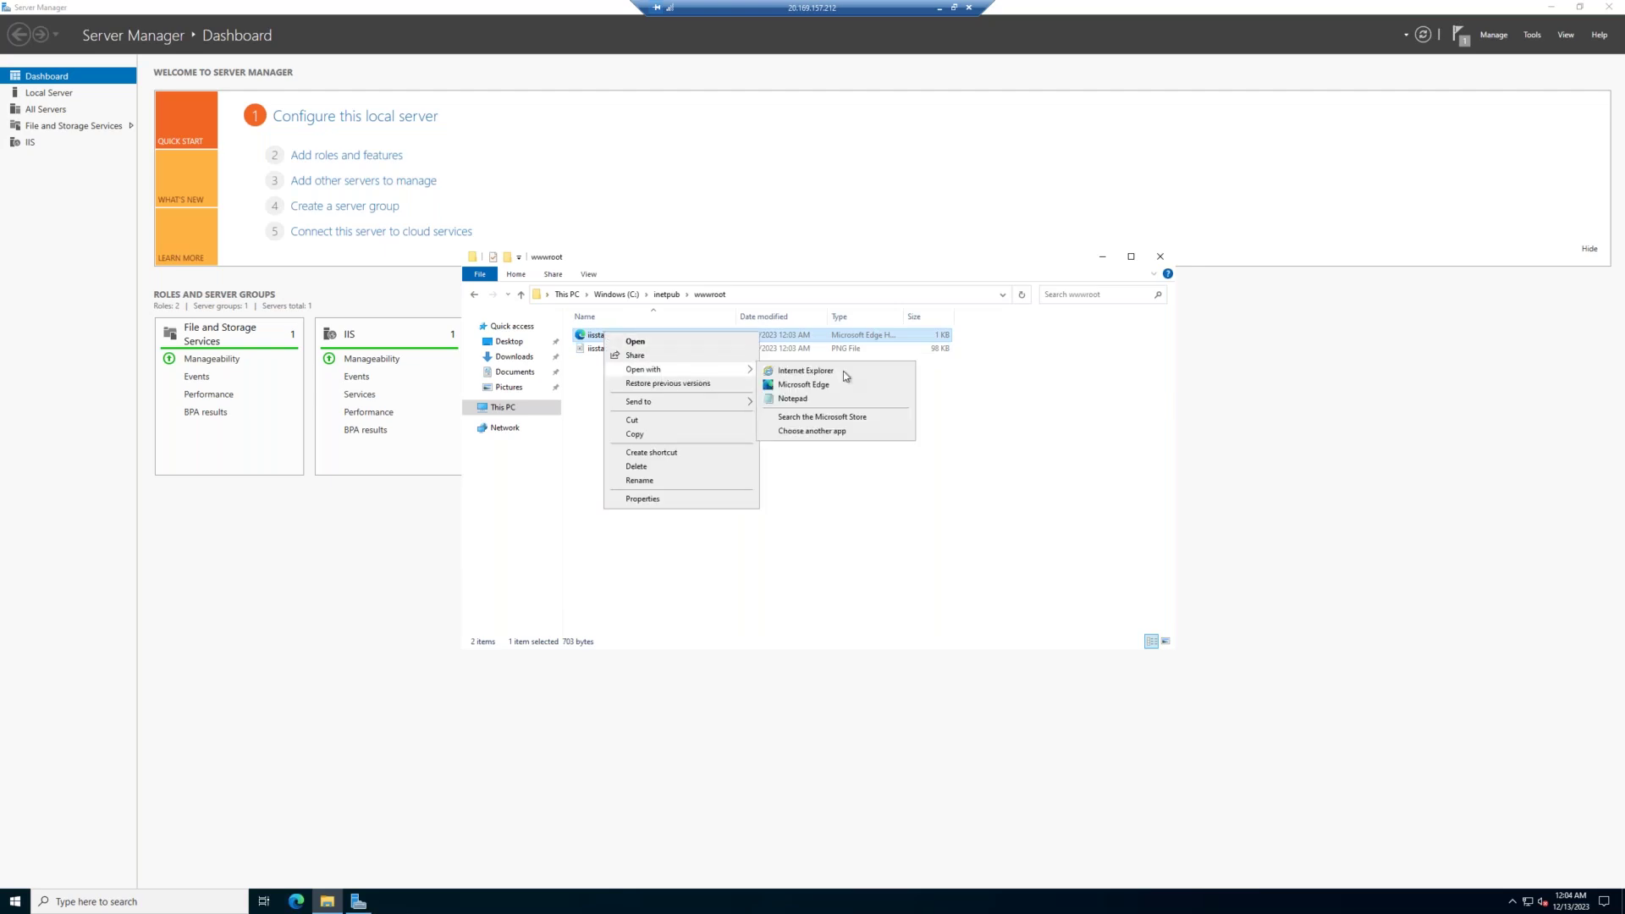
{"action": "left_click", "coordinate": [831, 403]}
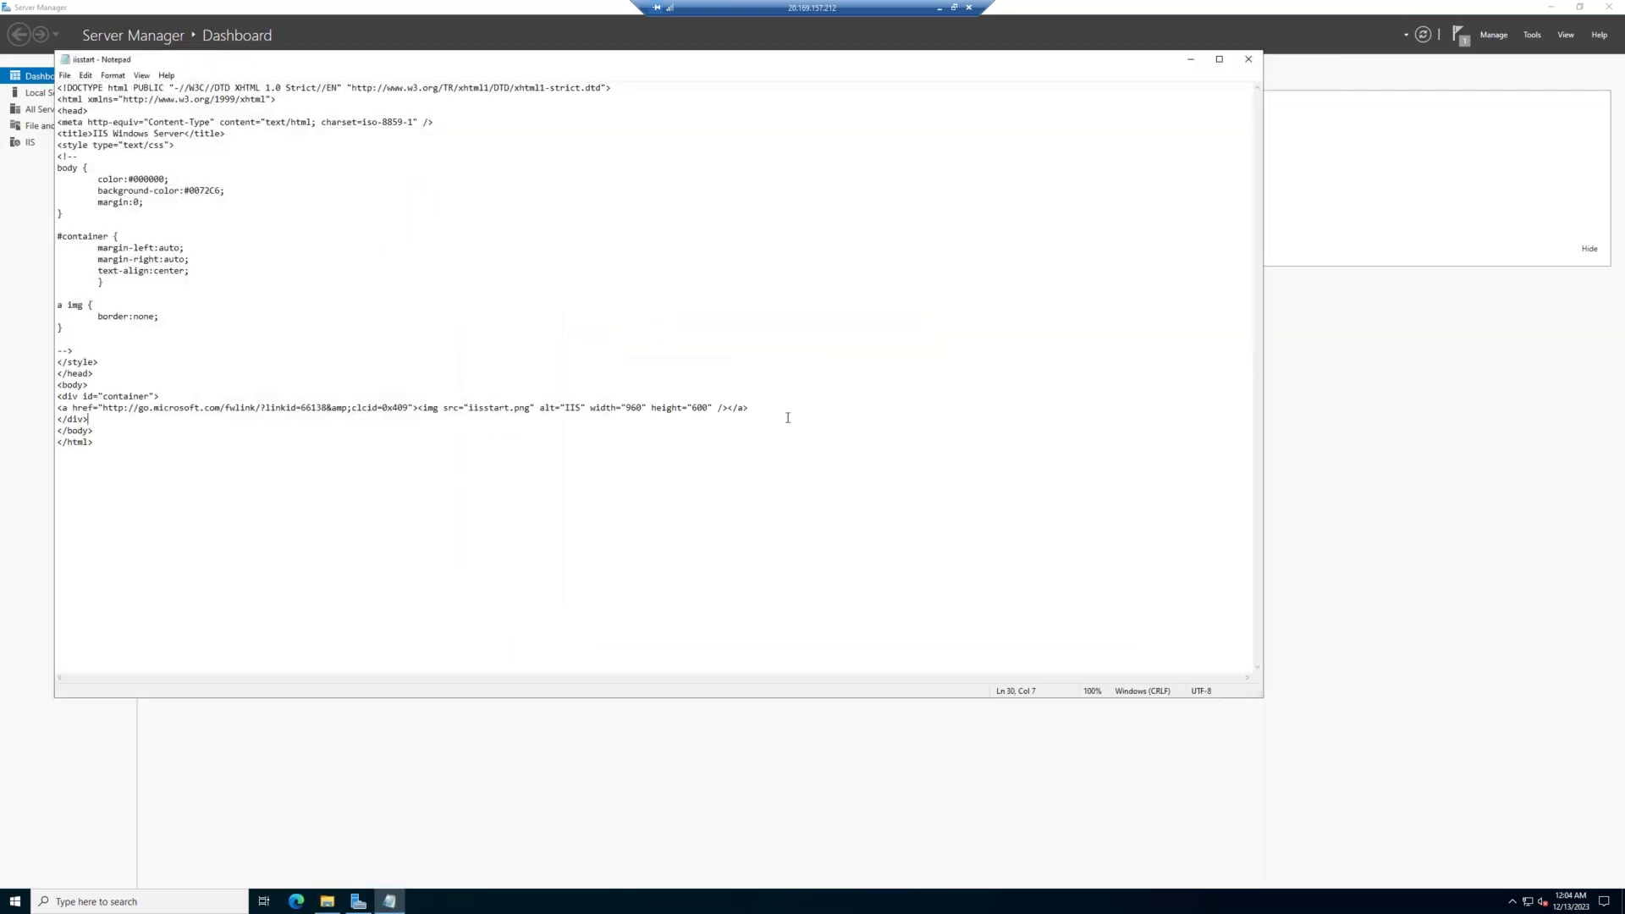
- Replace iisstart's contents with the copied nginx page HTML and save
{"action": "key", "text": "ctrl+a"}
{"action": "key", "text": "ctrl+v"}
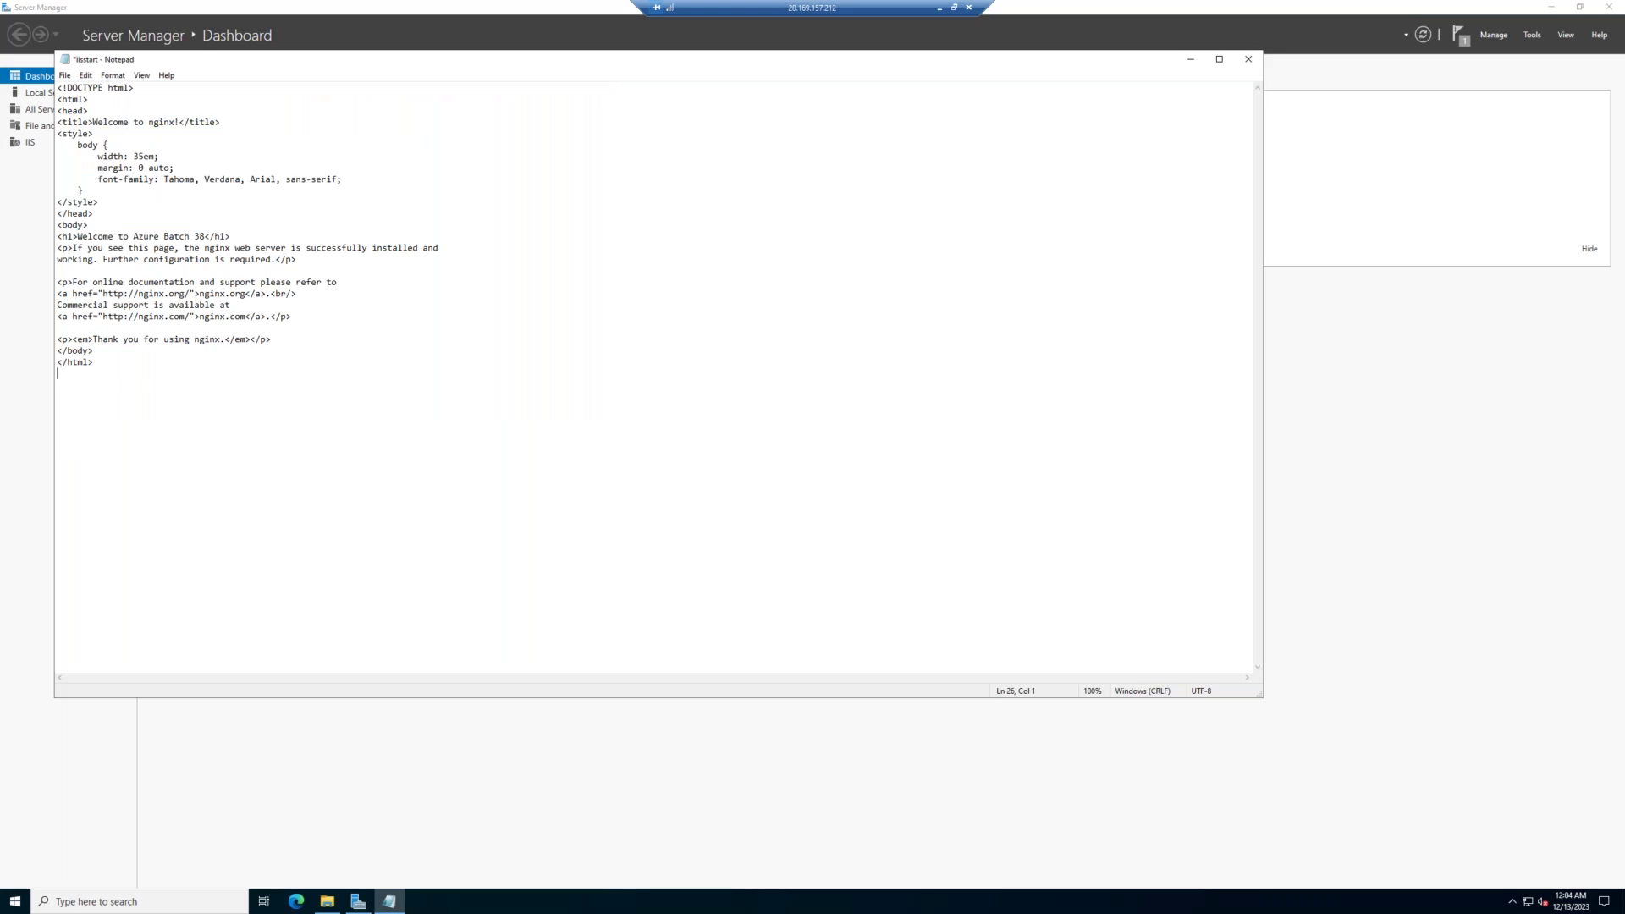
{"action": "key", "text": "ctrl+s"}
{"action": "key", "text": "BackSpace"}
- Duplicate the heading line as a second heading 'WINDOWS IIS SERVER' and save the file
{"action": "scroll", "coordinate": [301, 156], "scroll_direction": "up", "scroll_amount": 12}
{"action": "scroll", "coordinate": [417, 287], "scroll_direction": "up", "scroll_amount": 1}
{"action": "left_click_drag", "start_coordinate": [471, 433], "coordinate": [42, 432]}
{"action": "key", "text": "End"}
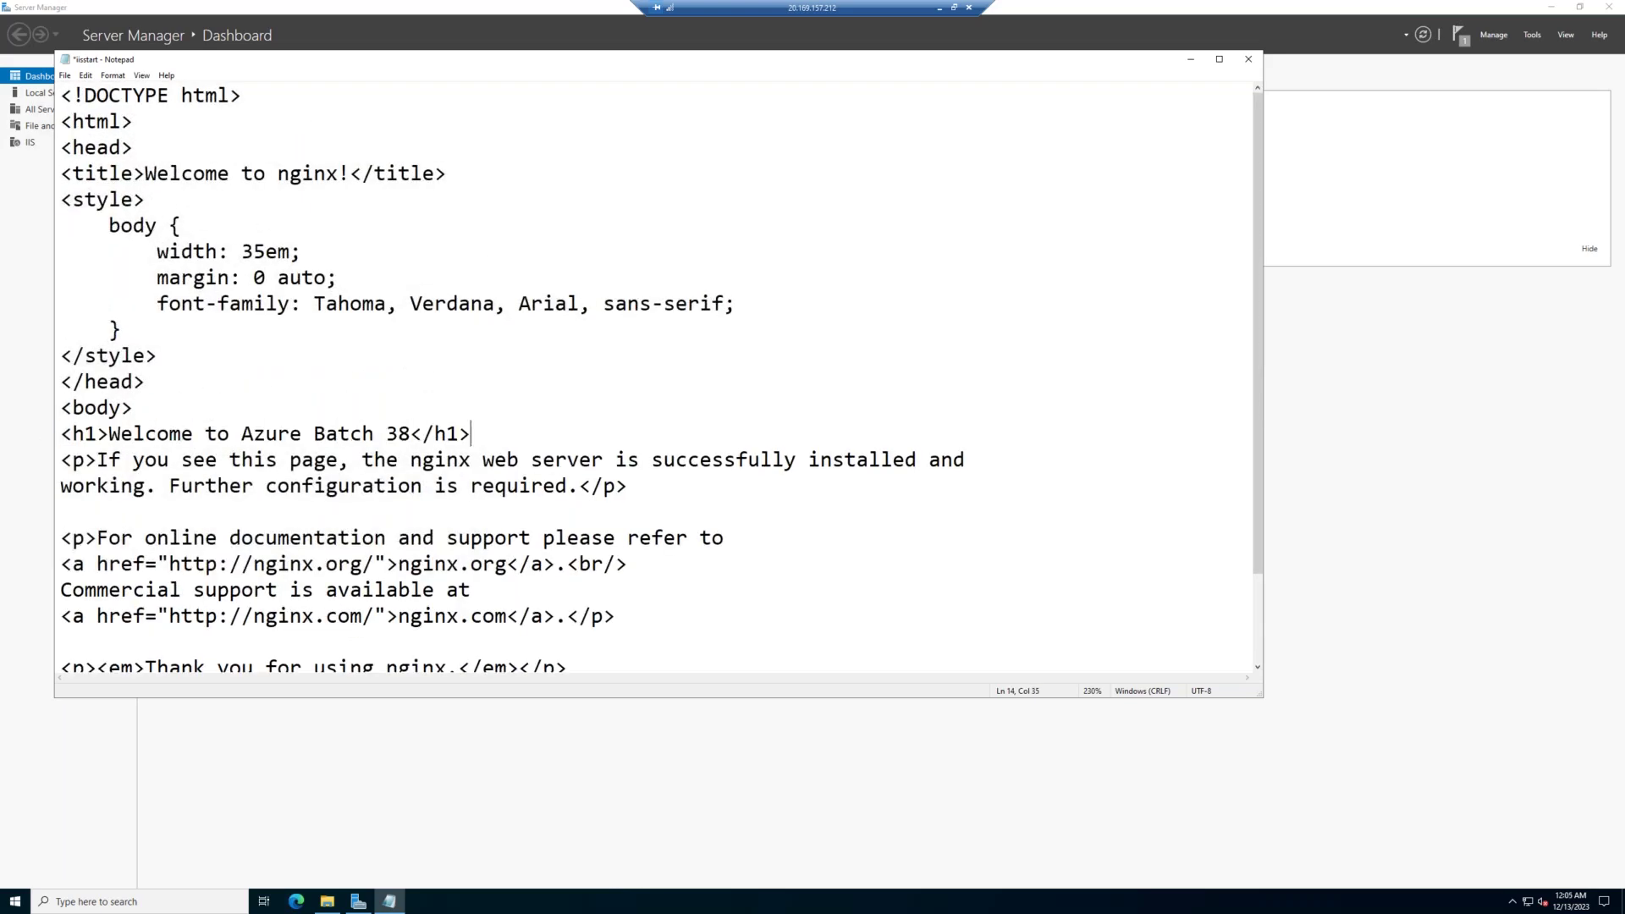
{"action": "key", "text": "Return"}
{"action": "type", "text": "<h1>Welcome to Azure Batch 38</h1>"}
{"action": "key", "text": "Left"}
{"action": "key", "text": "Left"}
{"action": "key", "text": "Left"}
{"action": "key", "text": "Left"}
{"action": "key", "text": "Left"}
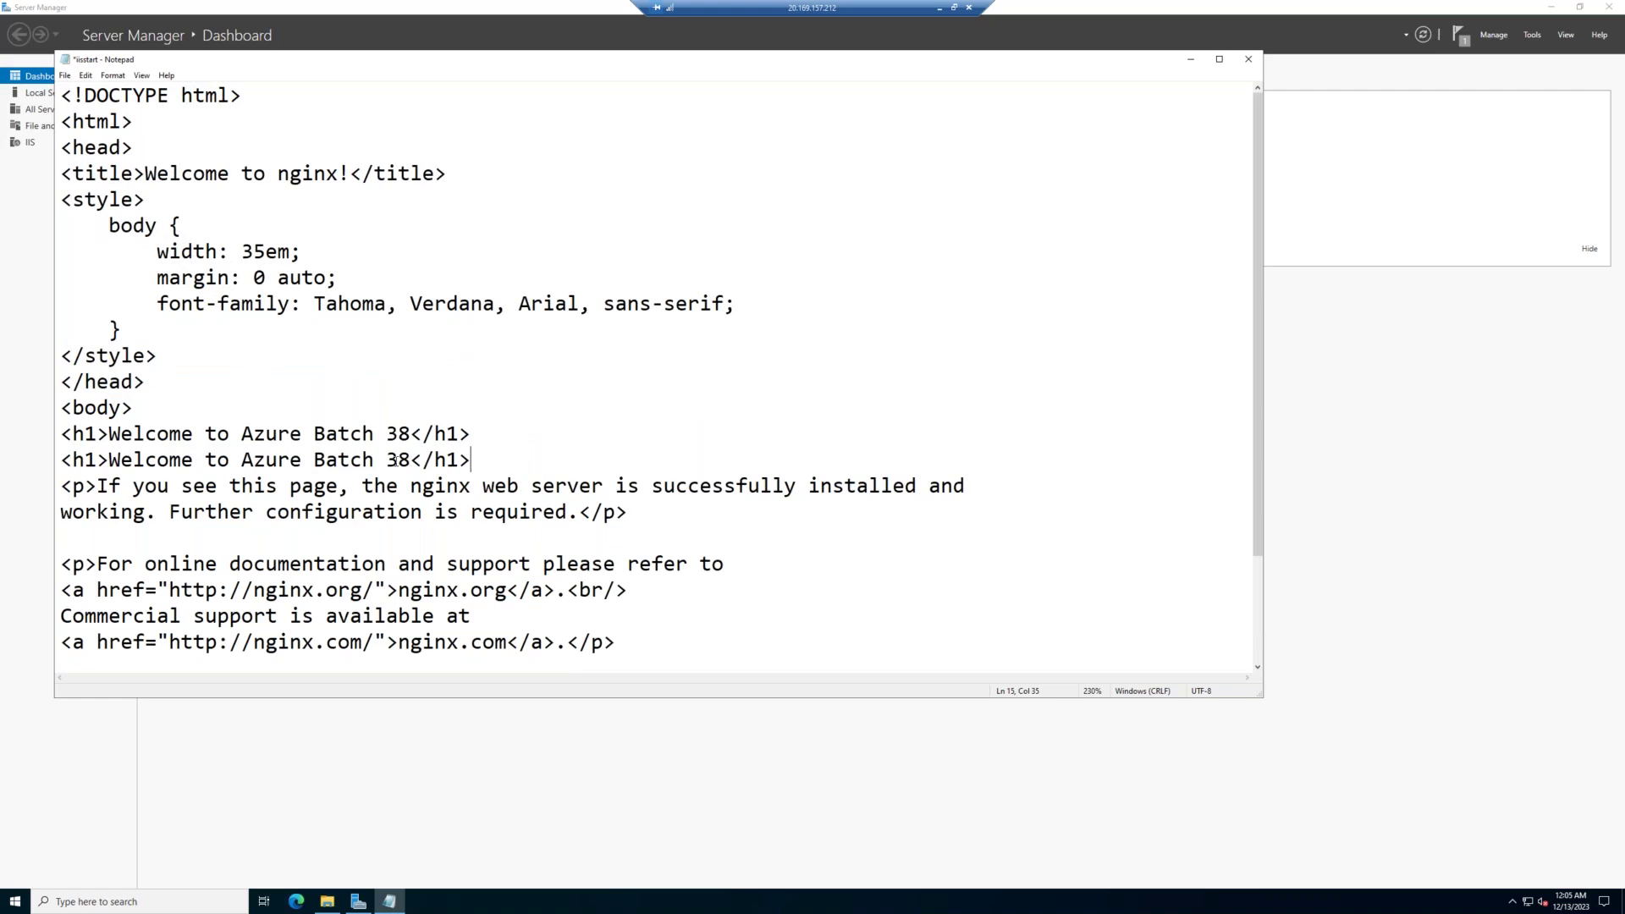
{"action": "key", "text": "ctrl+shift+Left"}
{"action": "key", "text": "ctrl+shift+Left"}
{"action": "key", "text": "ctrl+shift+Left"}
{"action": "key", "text": "ctrl+shift+Left"}
{"action": "key", "text": "ctrl+shift+Left"}
{"action": "key", "text": "shift+Right"}
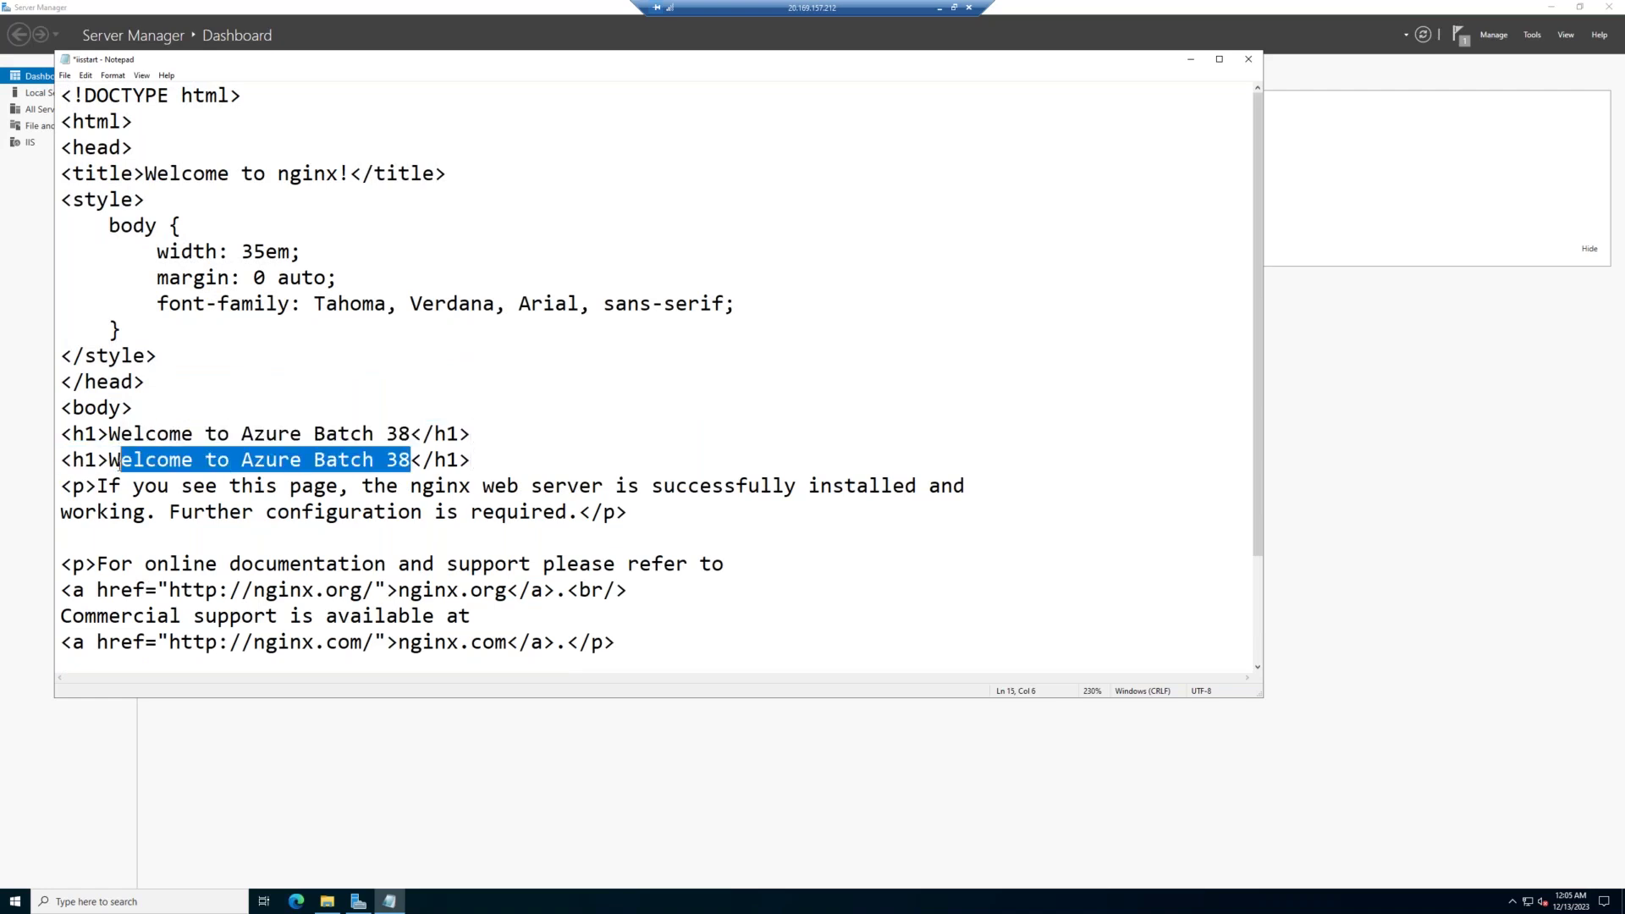
{"action": "type", "text": "INDOWS IIS"}
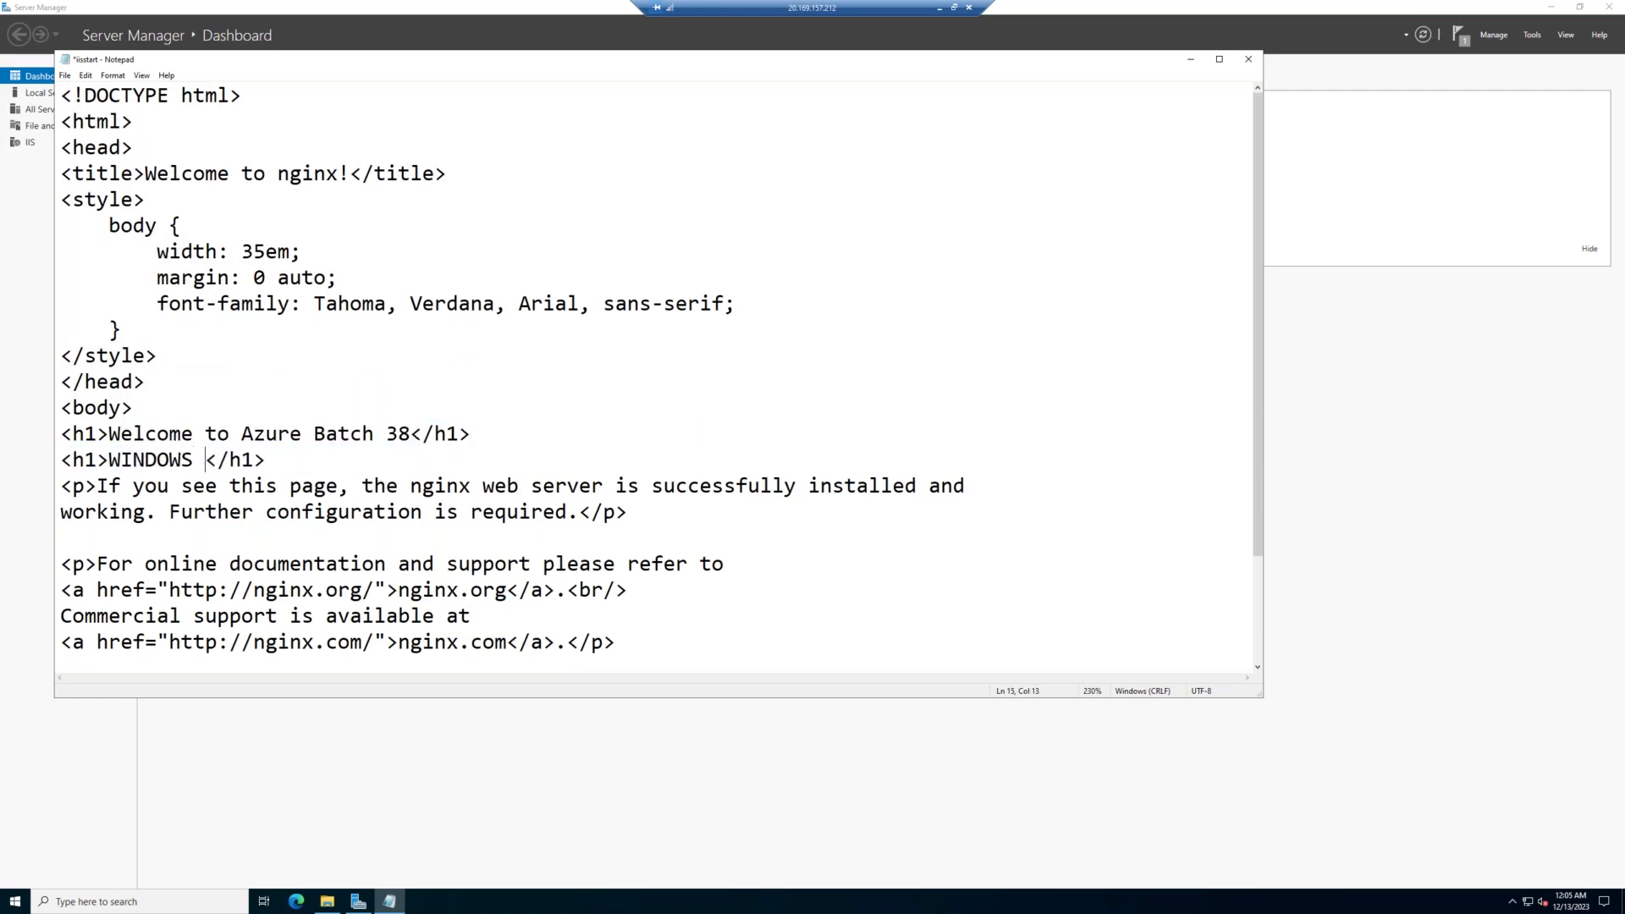
{"action": "type", "text": " SERVER"}
{"action": "key", "text": "ctrl+s"}
- Close Notepad and reopen index.nginx-debian.html in nano with a blank line below the heading
{"action": "left_click", "coordinate": [1247, 58]}
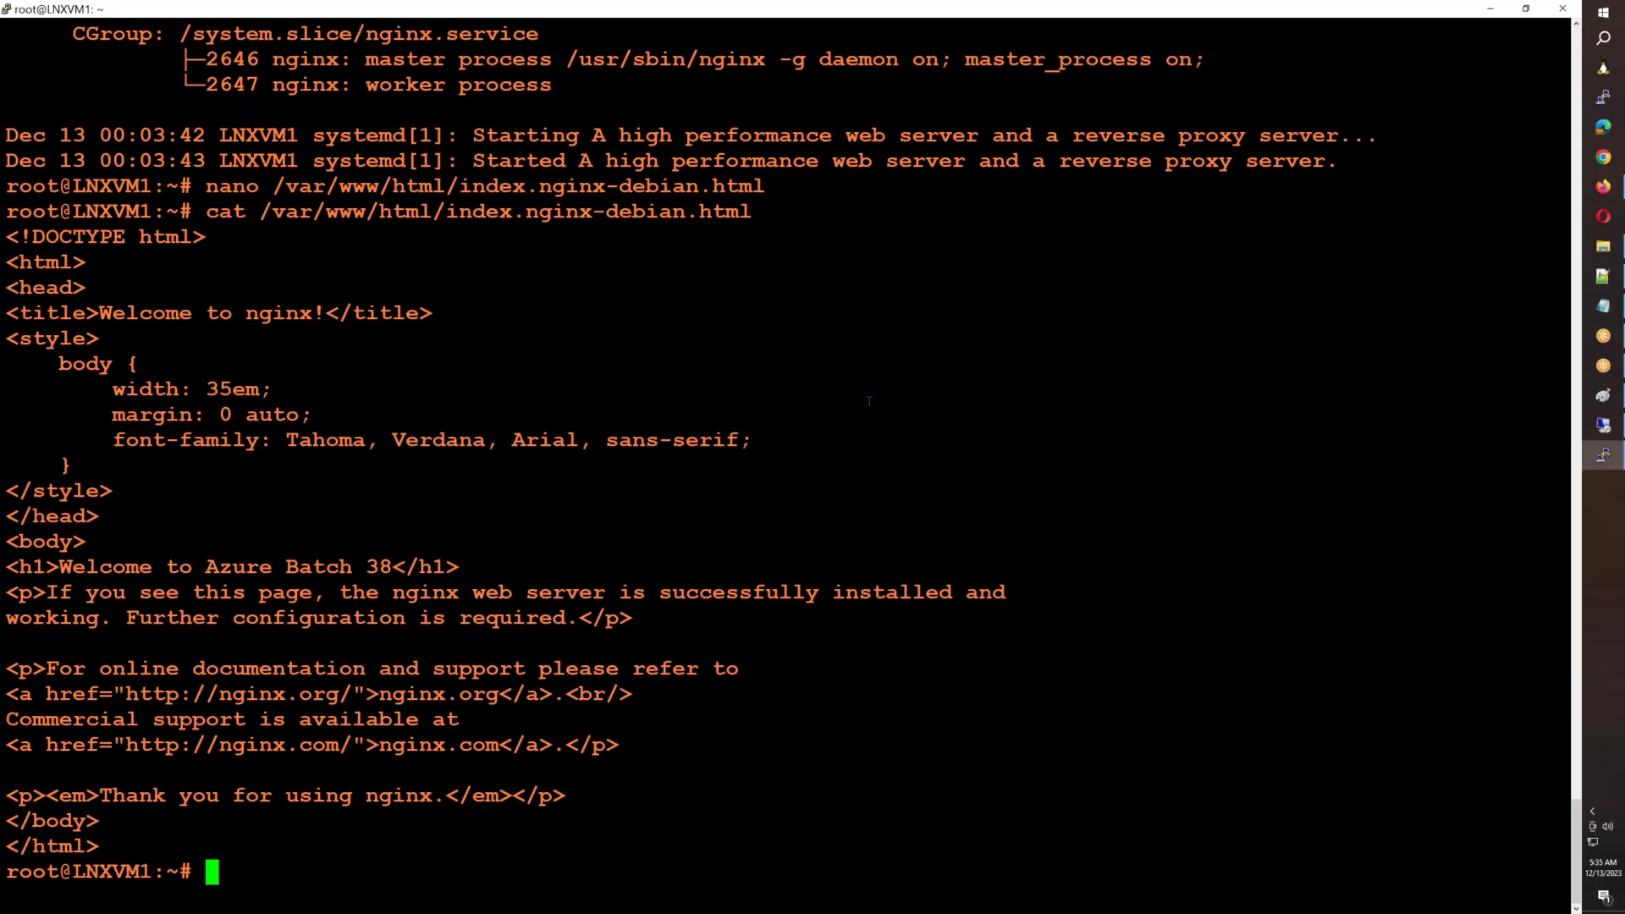
{"action": "key", "text": "Up"}
{"action": "key", "text": "Up"}
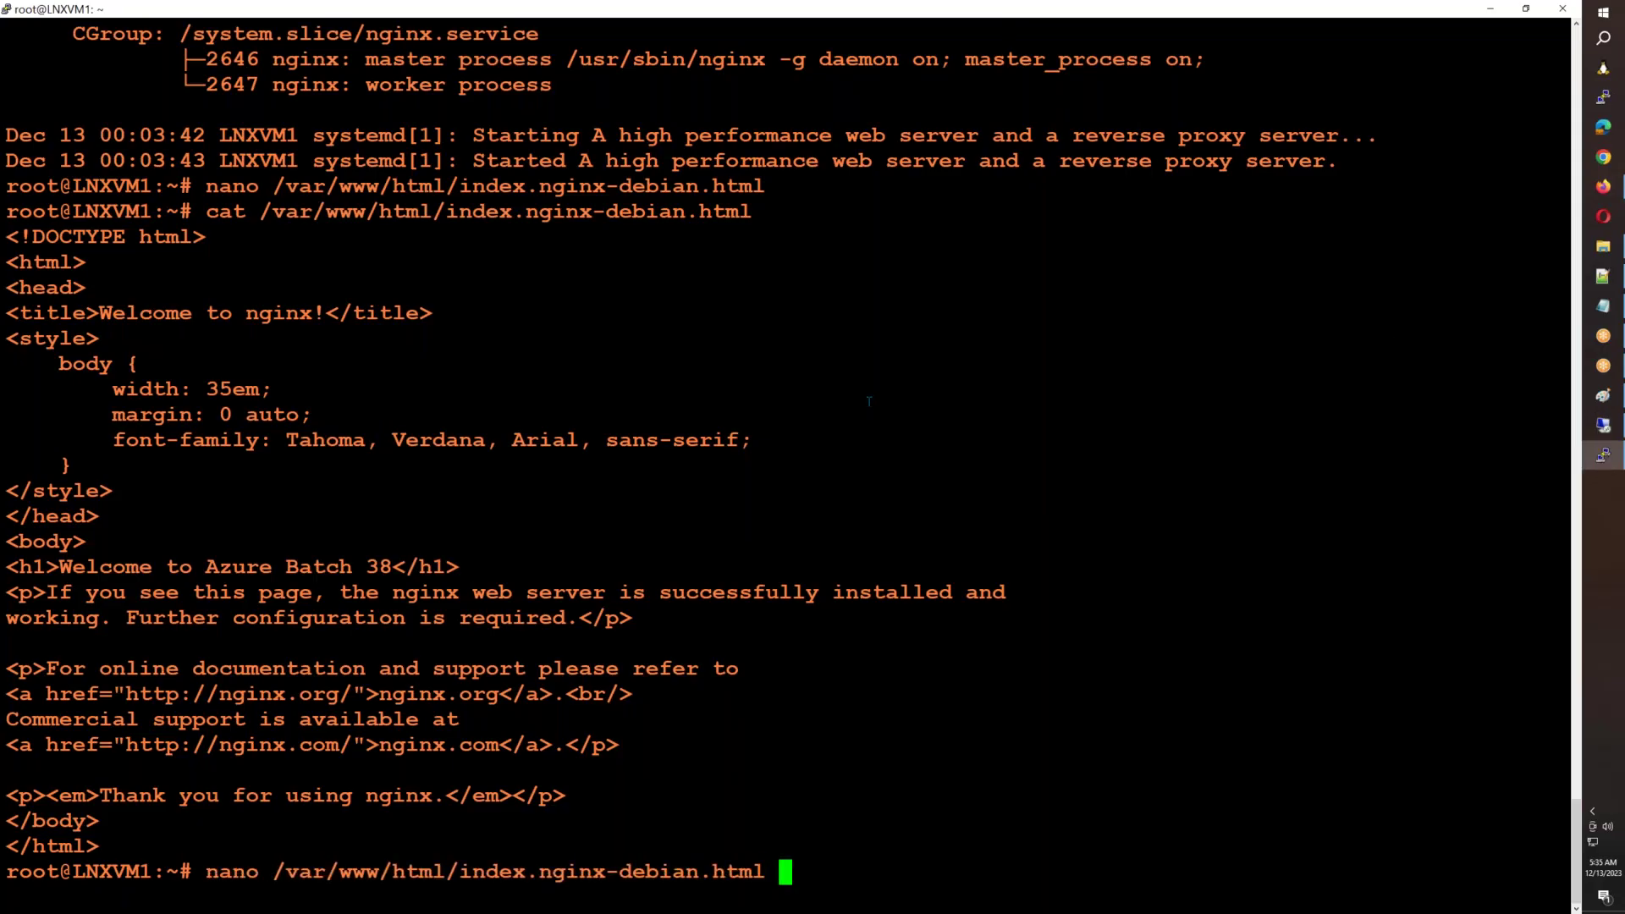
{"action": "key", "text": "Return"}
{"action": "key", "text": "Down"}
{"action": "key", "text": "Down"}
{"action": "key", "text": "Down"}
{"action": "key", "text": "Down"}
{"action": "key", "text": "Down"}
{"action": "key", "text": "Down"}
{"action": "key", "text": "Down"}
{"action": "key", "text": "Down"}
{"action": "key", "text": "Down"}
{"action": "key", "text": "Down"}
{"action": "key", "text": "Down"}
{"action": "key", "text": "Down"}
{"action": "key", "text": "Down"}
{"action": "key", "text": "Down"}
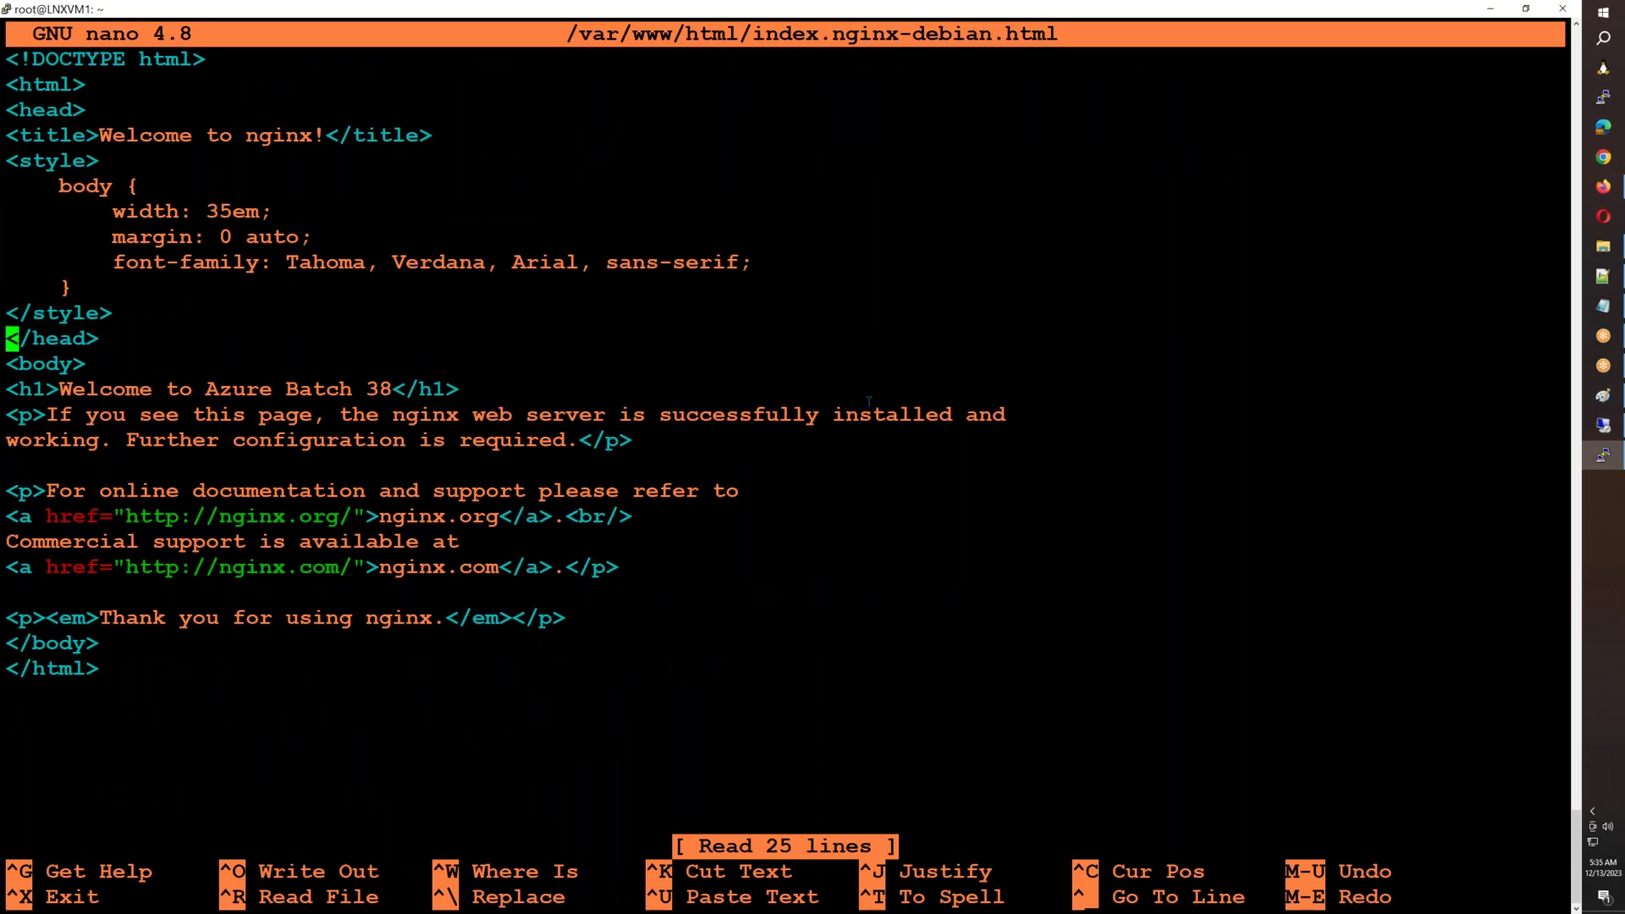
{"action": "key", "text": "Return"}
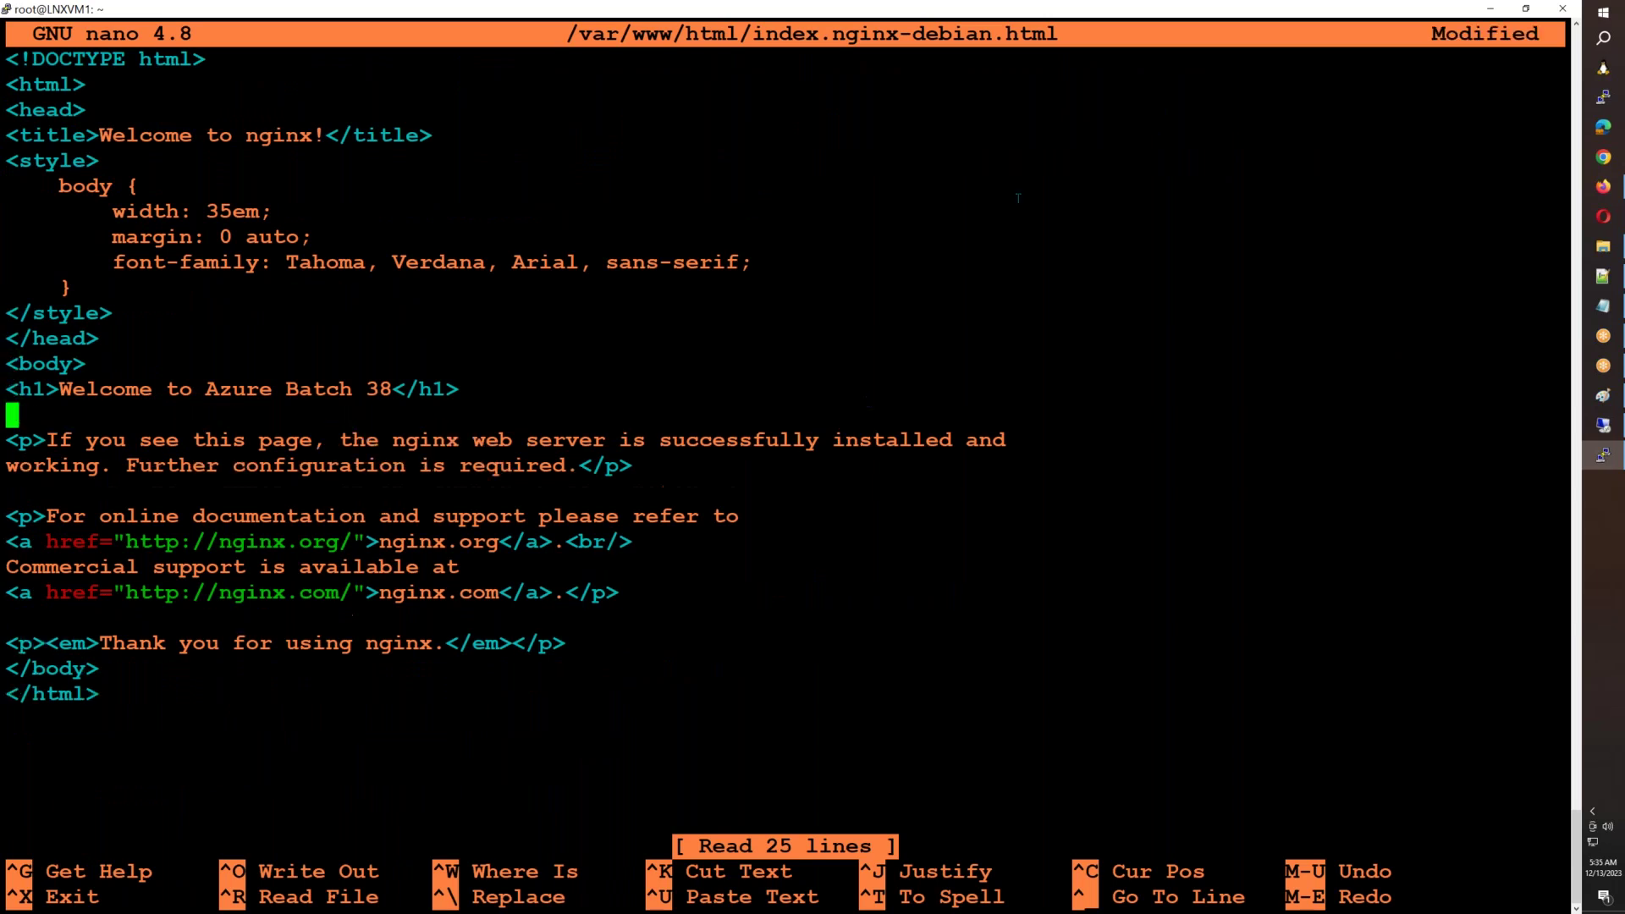
- Add a second heading 'LINUX NGINX SERVER', save, exit nano, and clear the screen
{"action": "left_click_drag", "start_coordinate": [8, 390], "coordinate": [455, 390]}
{"action": "right_click", "coordinate": [452, 389]}
{"action": "key", "text": "Left"}
{"action": "key", "text": "Left"}
{"action": "key", "text": "Left"}
{"action": "key", "text": "Left"}
{"action": "key", "text": "Left"}
{"action": "key", "text": "BackSpace"}
{"action": "key", "text": "BackSpace"}
{"action": "key", "text": "BackSpace"}
{"action": "key", "text": "BackSpace"}
{"action": "key", "text": "BackSpace"}
{"action": "key", "text": "BackSpace"}
{"action": "key", "text": "BackSpace"}
{"action": "key", "text": "BackSpace"}
{"action": "key", "text": "BackSpace"}
{"action": "key", "text": "BackSpace"}
{"action": "key", "text": "BackSpace"}
{"action": "key", "text": "BackSpace"}
{"action": "key", "text": "BackSpace"}
{"action": "key", "text": "BackSpace"}
{"action": "key", "text": "BackSpace"}
{"action": "key", "text": "BackSpace"}
{"action": "key", "text": "BackSpace"}
{"action": "key", "text": "BackSpace"}
{"action": "key", "text": "BackSpace"}
{"action": "key", "text": "BackSpace"}
{"action": "key", "text": "BackSpace"}
{"action": "key", "text": "BackSpace"}
{"action": "type", "text": "LINUX"}
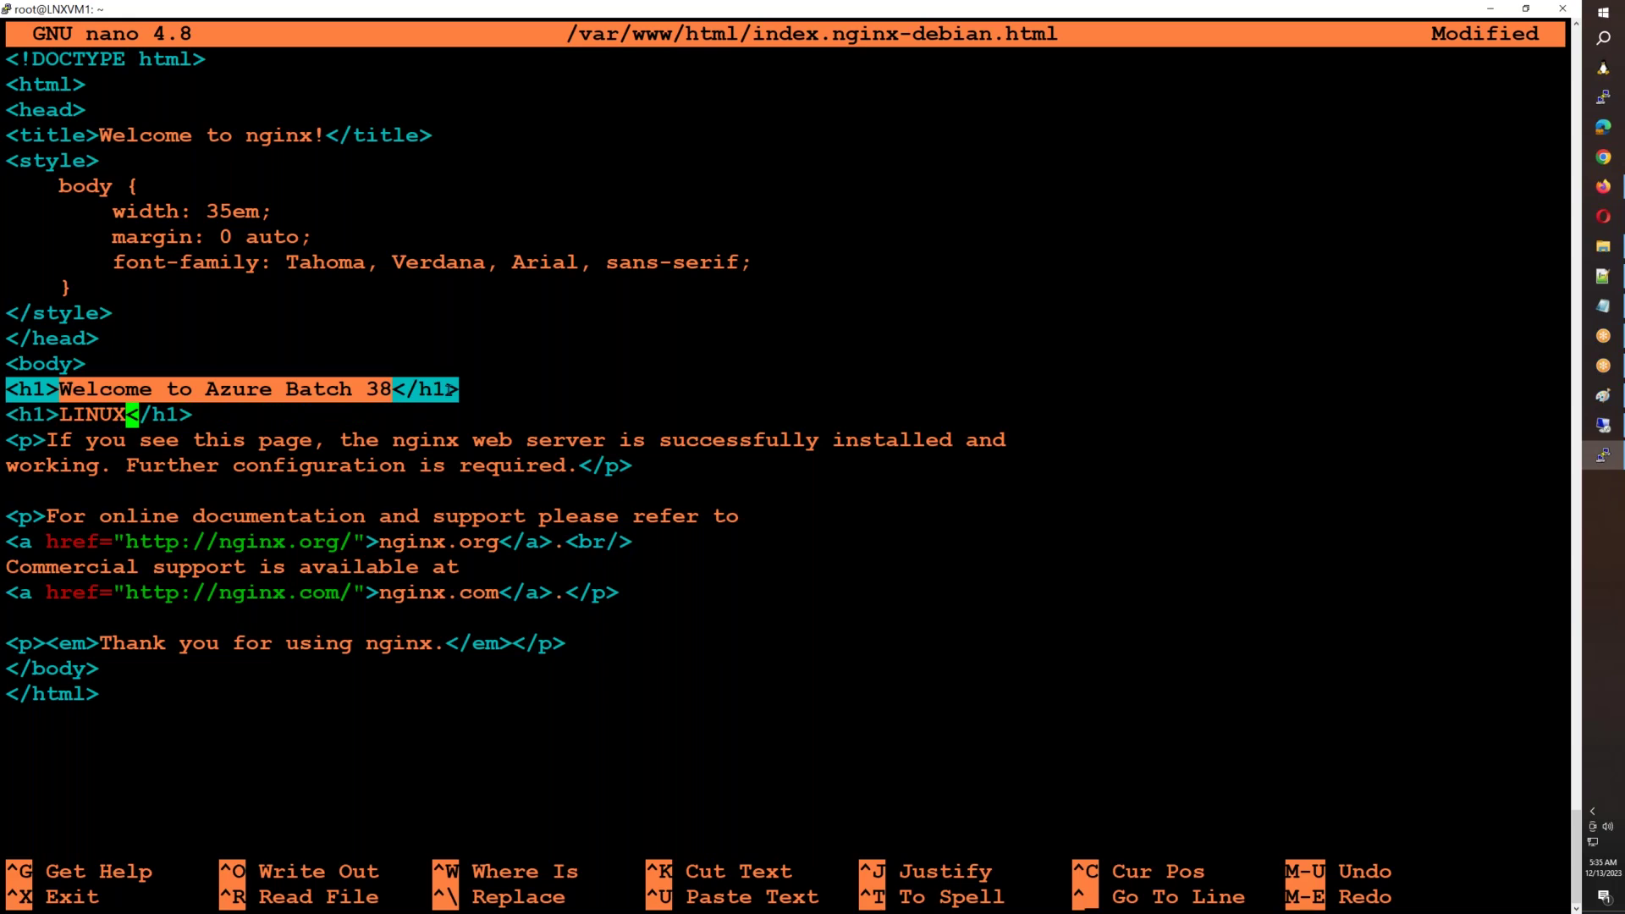
{"action": "type", "text": " NGINX SERVER"}
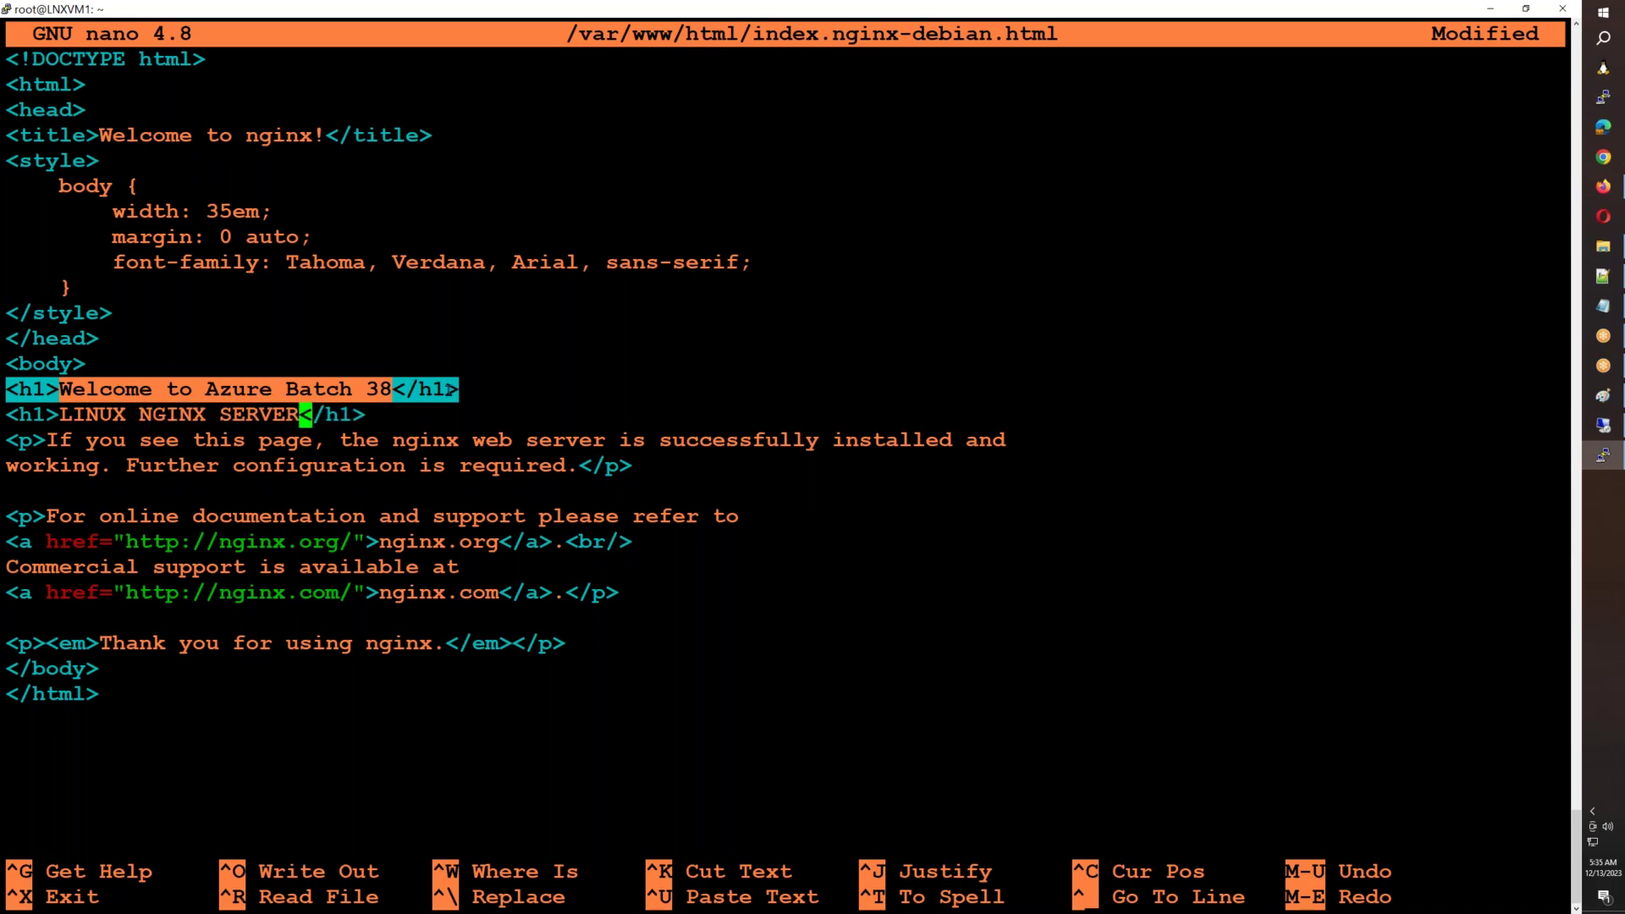
{"action": "key", "text": "ctrl+o"}
{"action": "key", "text": "Return"}
{"action": "key", "text": "ctrl+x"}
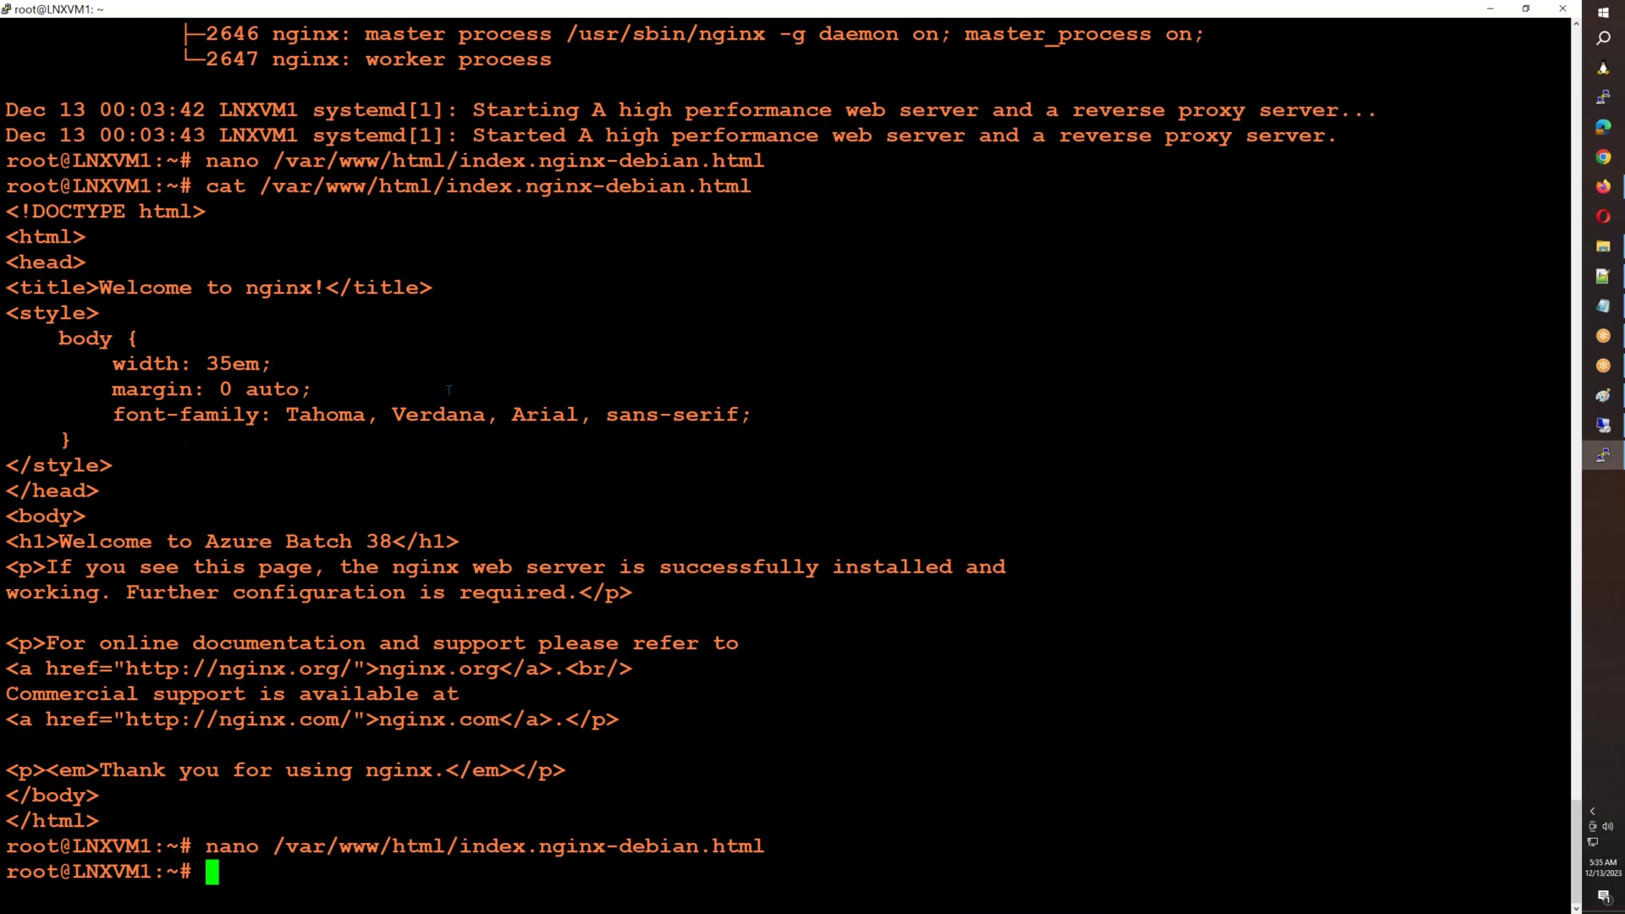
{"action": "key", "text": "ctrl+l"}
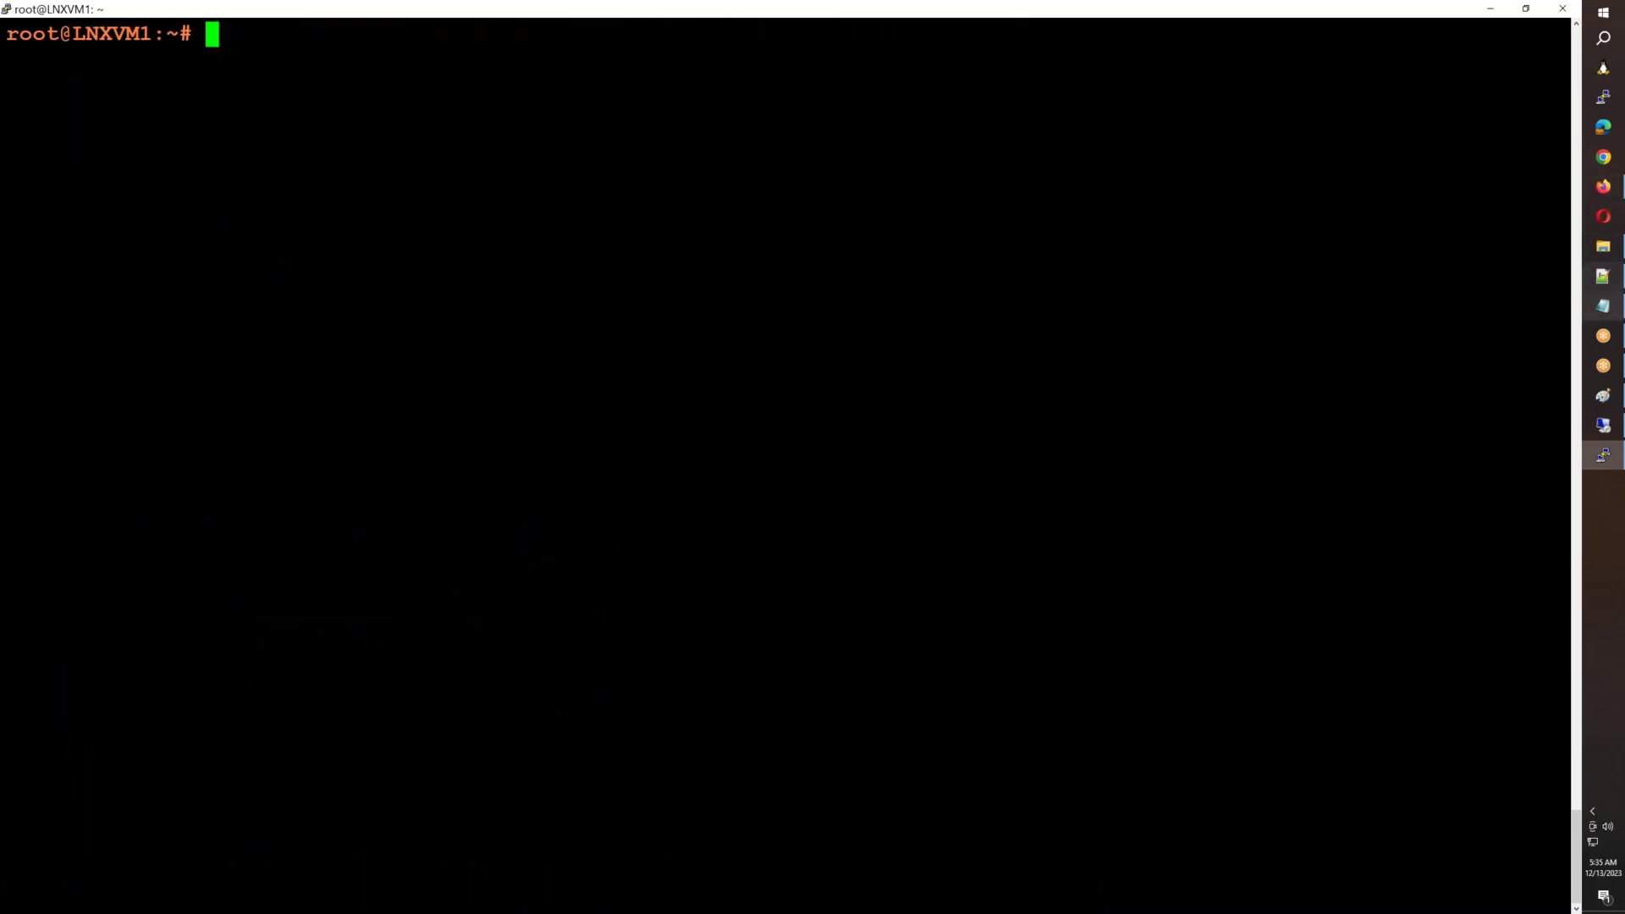
{"action": "type", "text": "curl"}
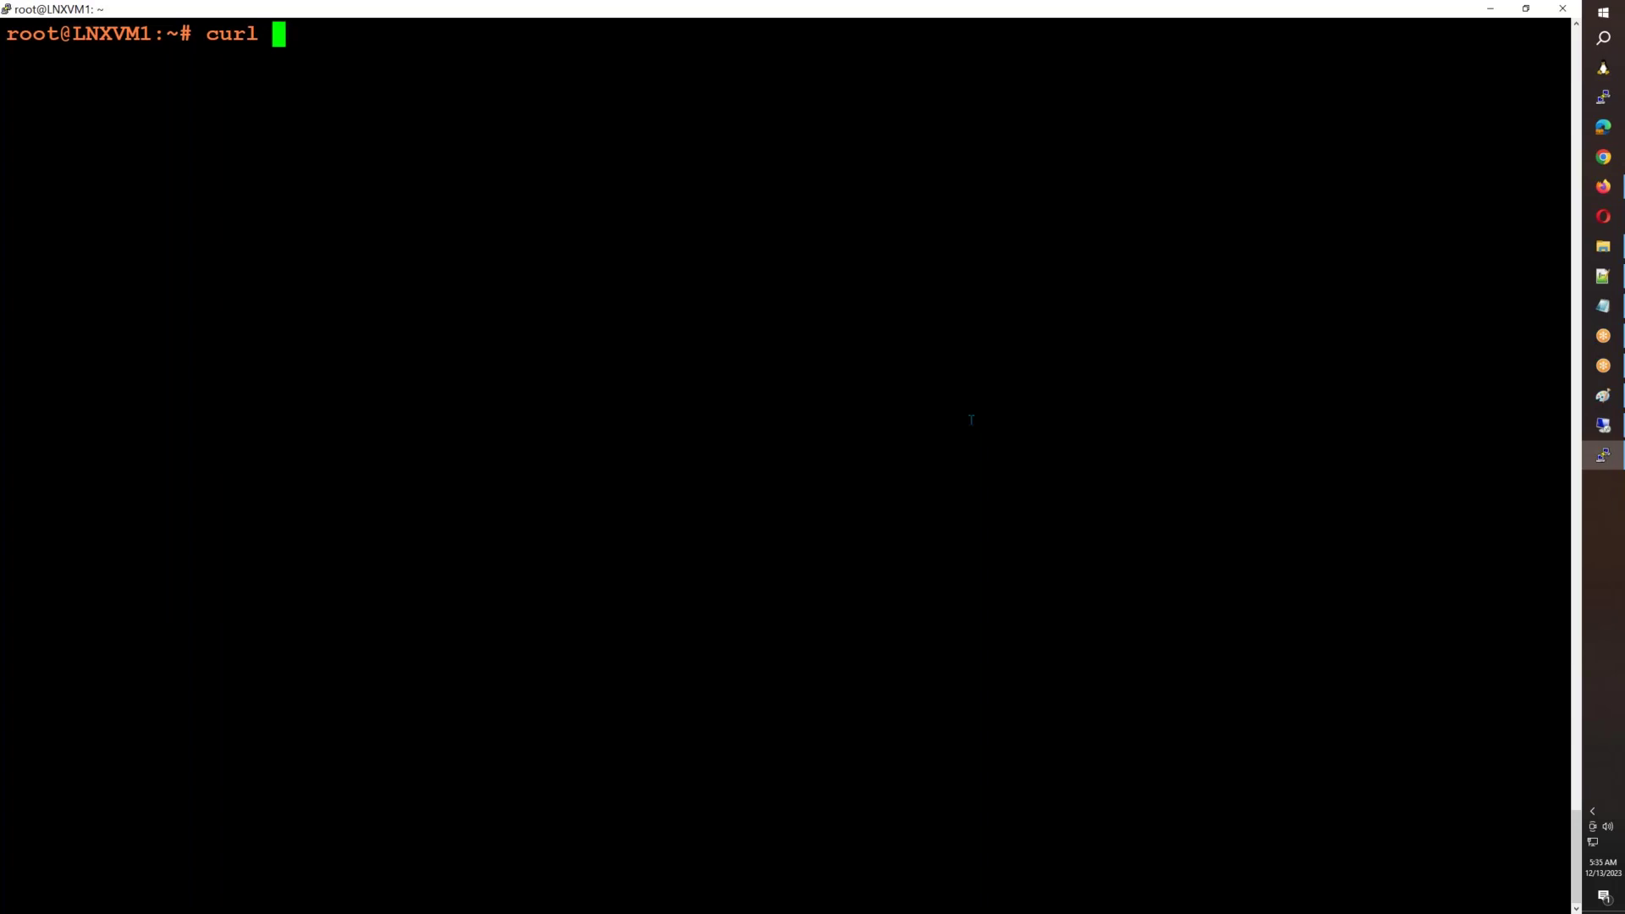
{"action": "type", "text": "http://"}
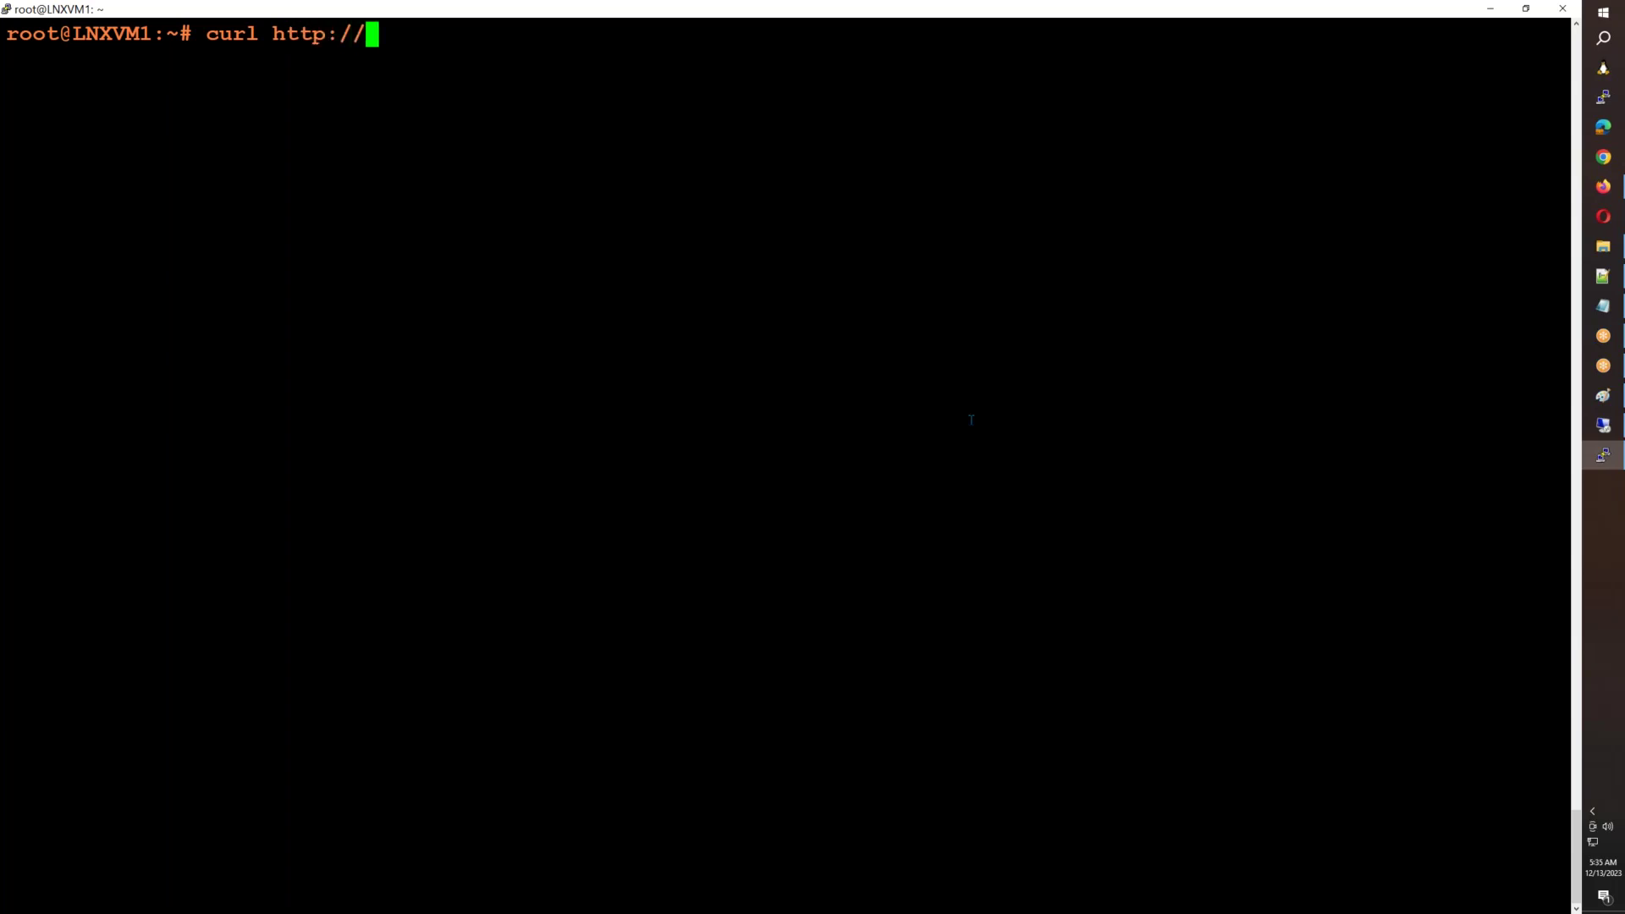
{"action": "type", "text": "10.1.1.4"}
{"action": "key", "text": "Return"}
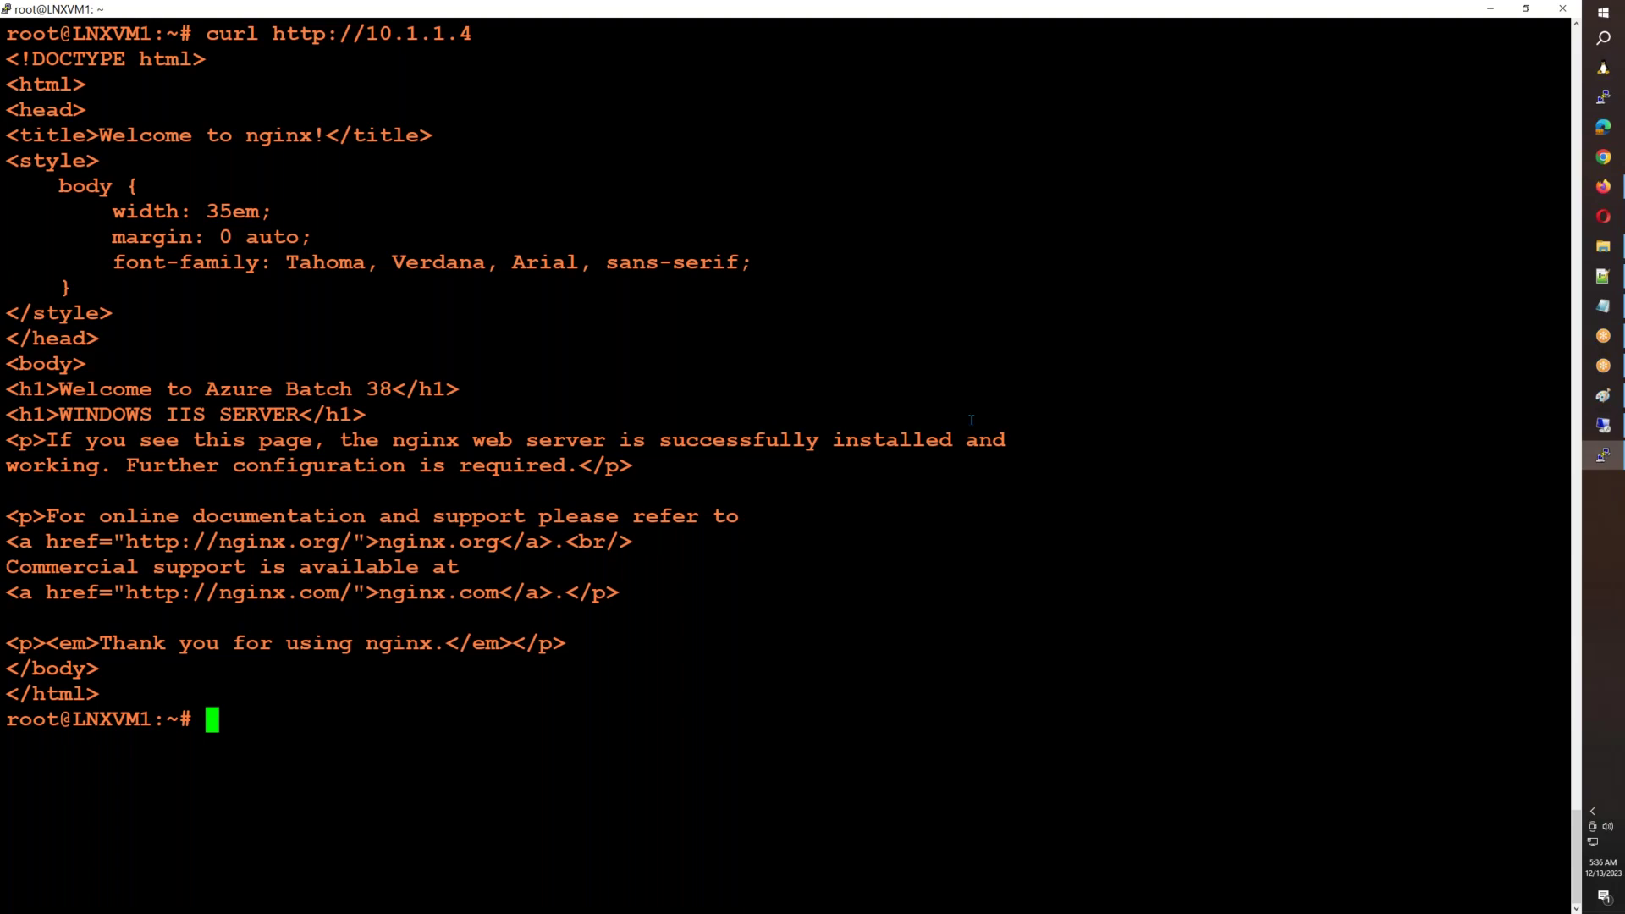
- In the Windows VM session, launch Edge and skip its sign-in, import and welcome screens
{"action": "left_click", "coordinate": [1602, 424]}
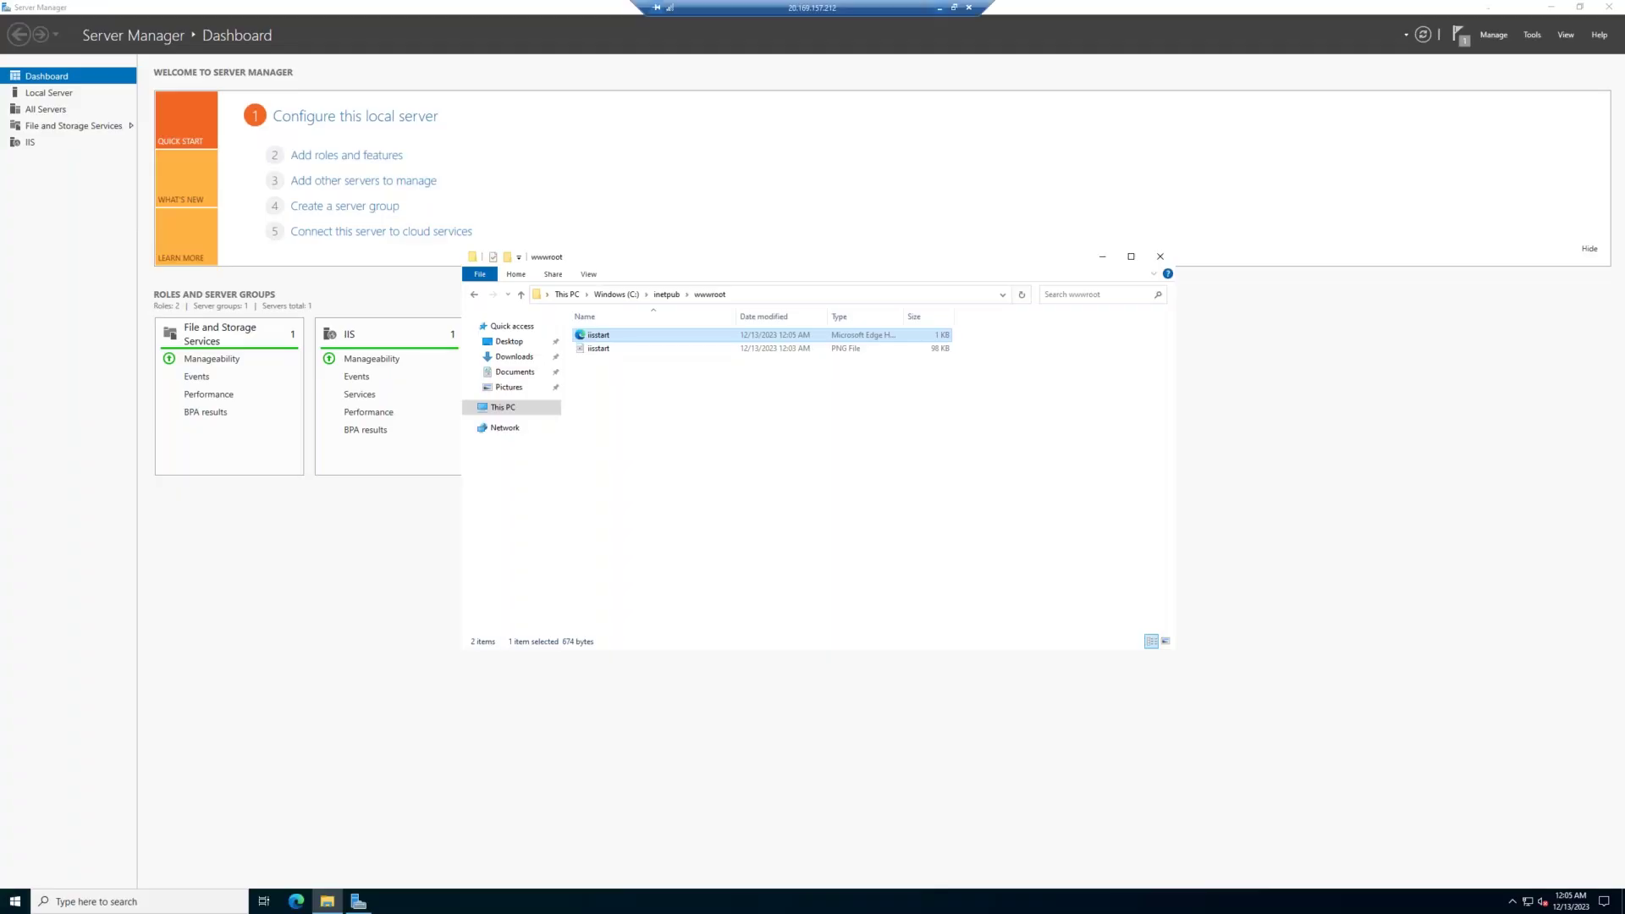
{"action": "left_click", "coordinate": [310, 876]}
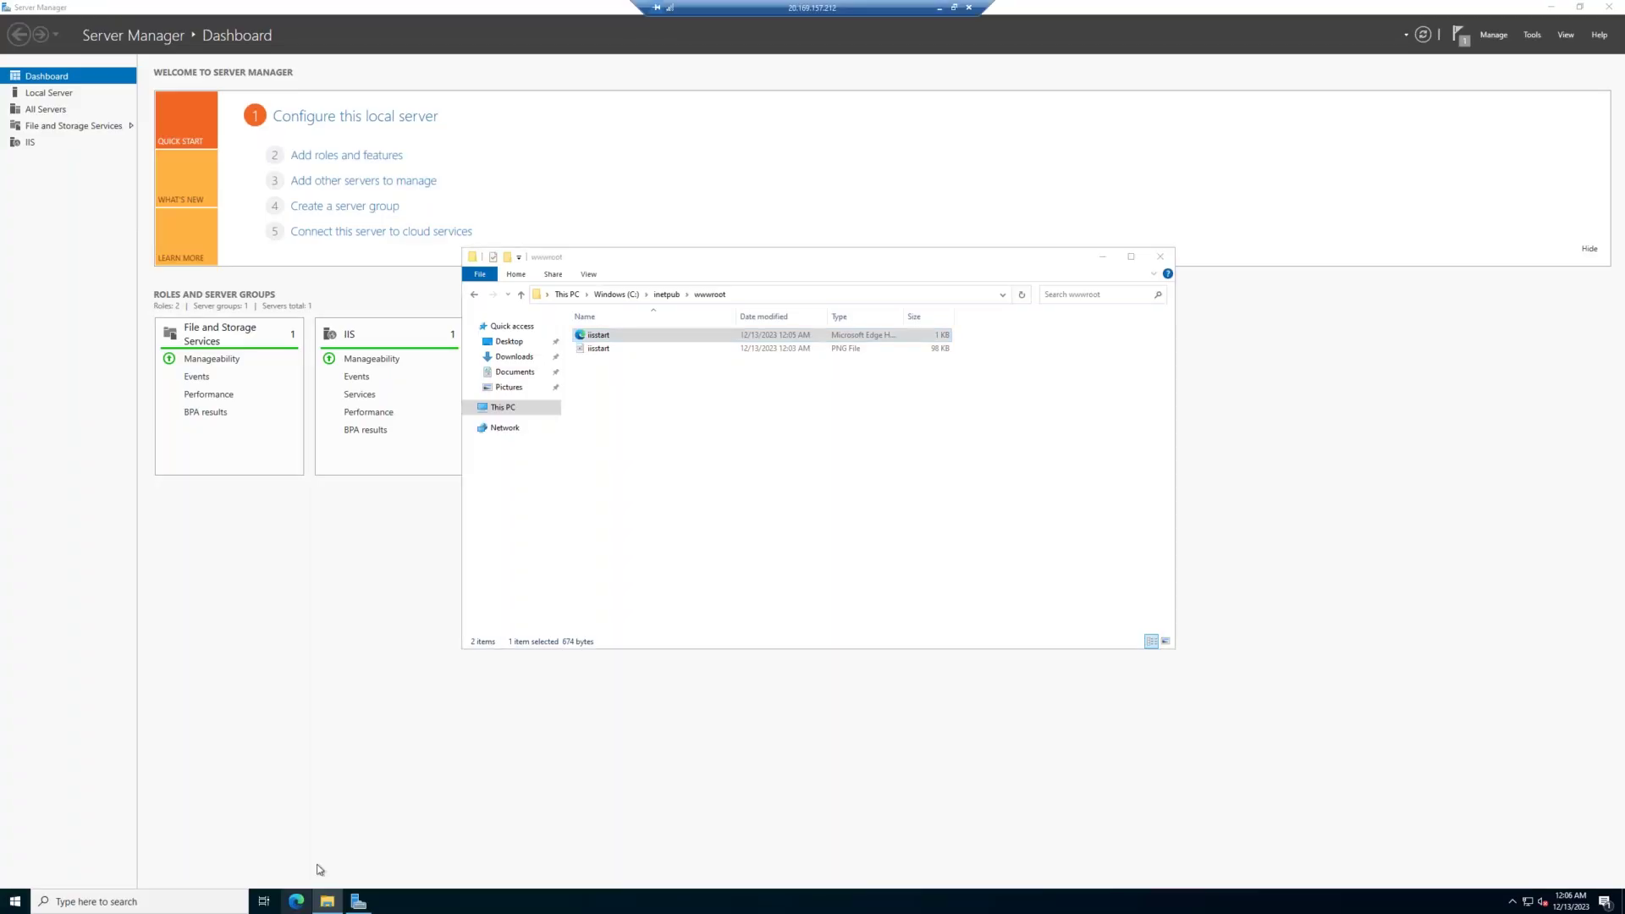
{"action": "left_click", "coordinate": [296, 900]}
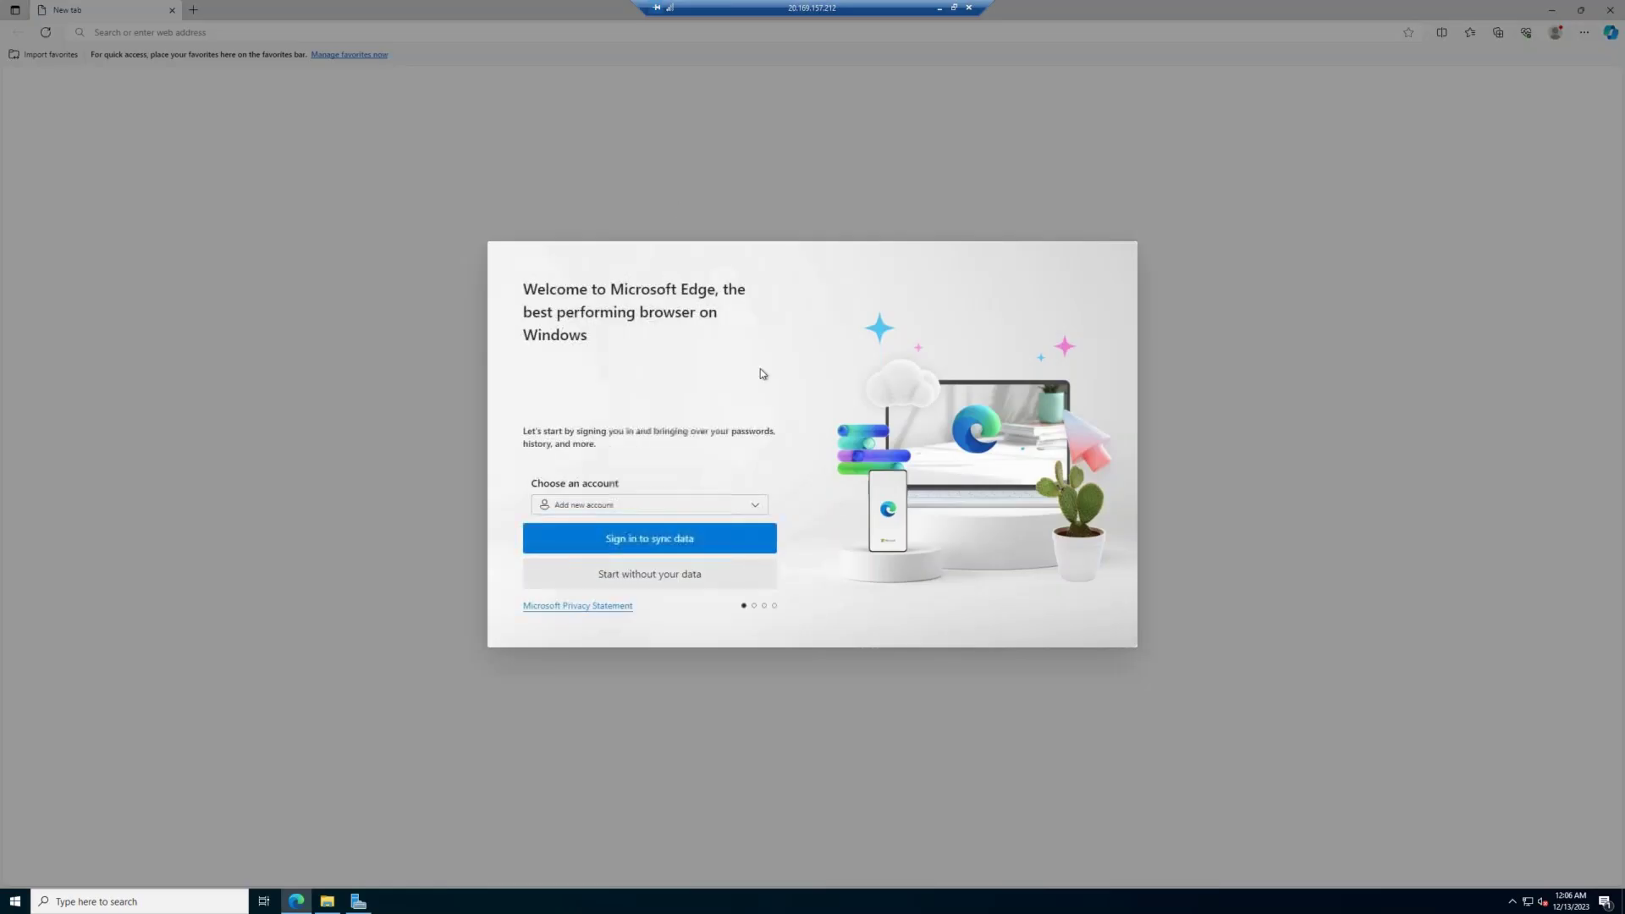
{"action": "left_click", "coordinate": [669, 576]}
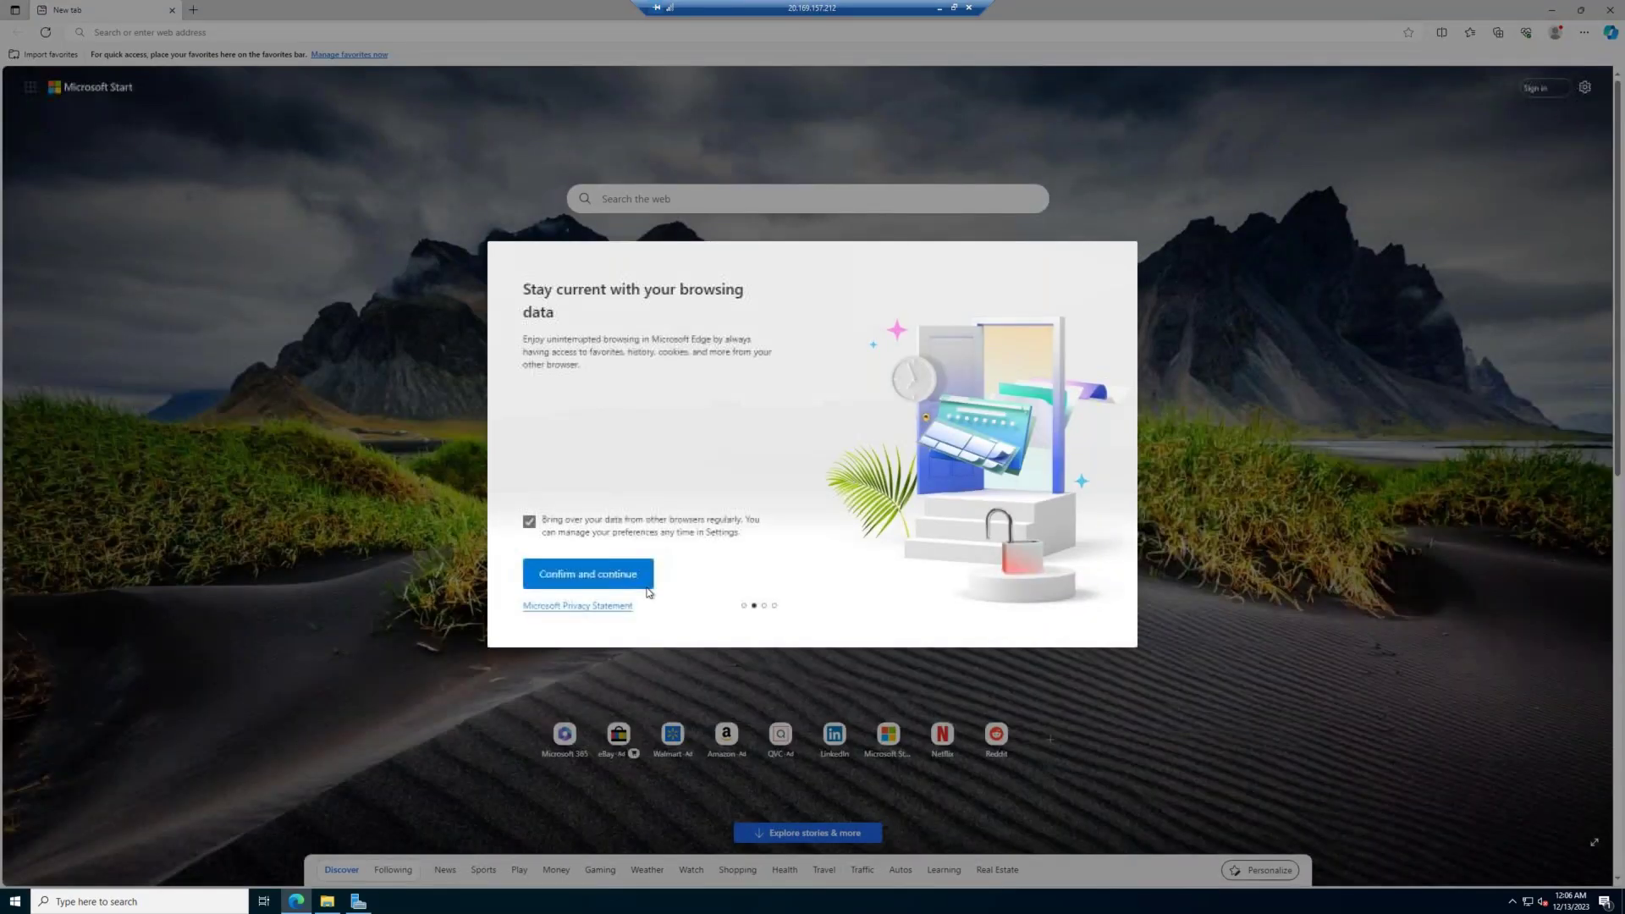
{"action": "left_click", "coordinate": [646, 586]}
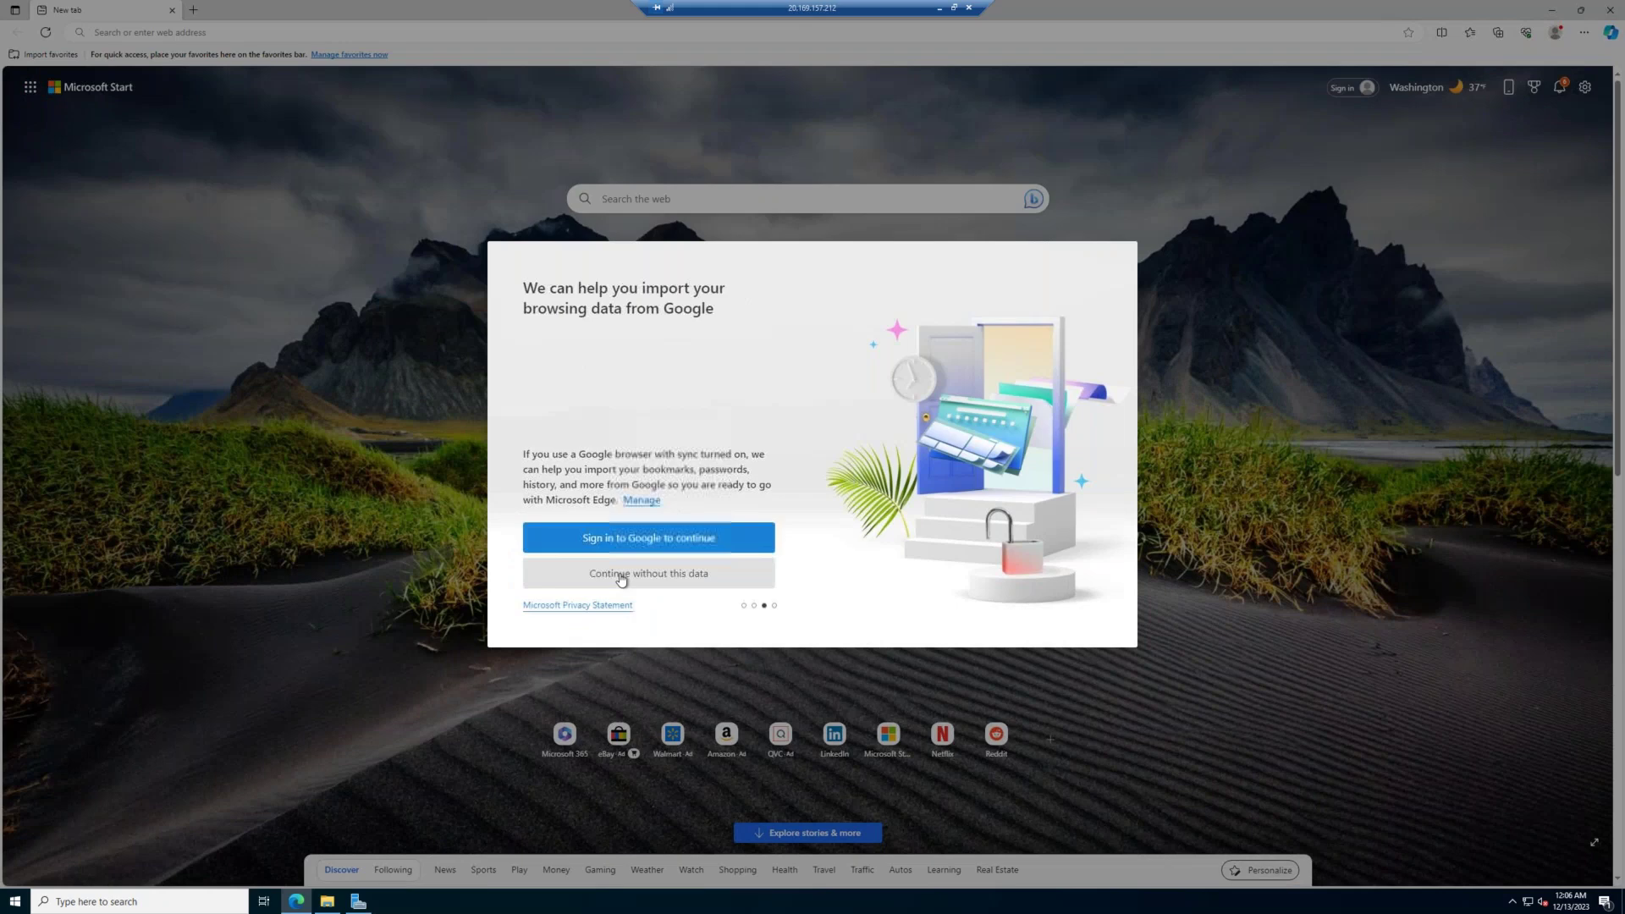
{"action": "left_click", "coordinate": [621, 570]}
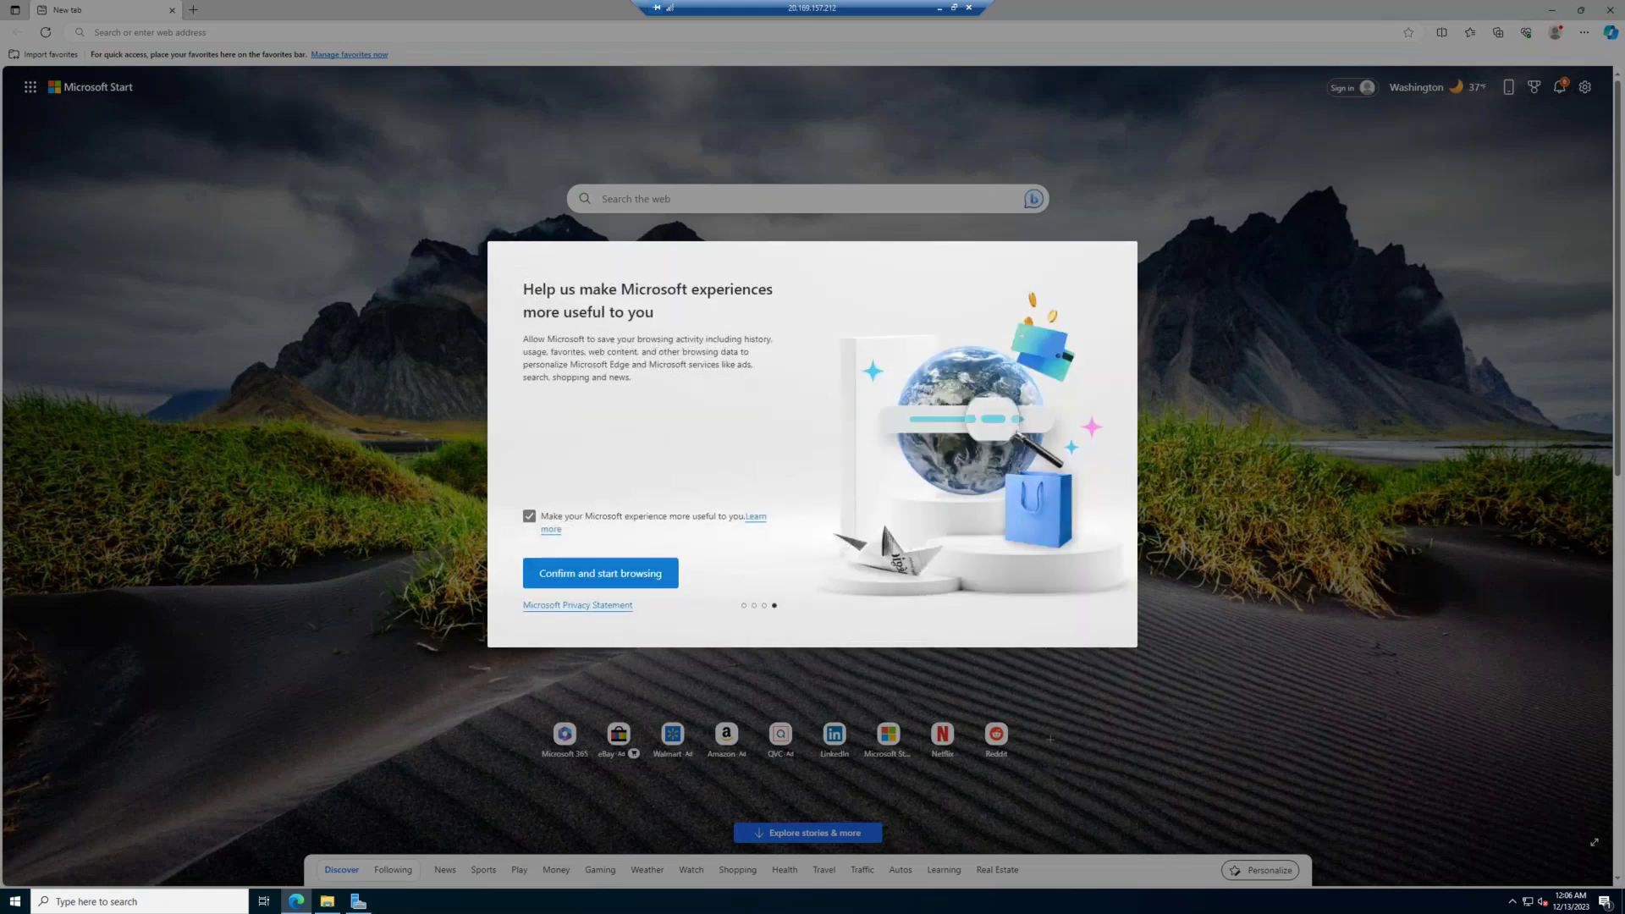
{"action": "key", "text": "Return"}
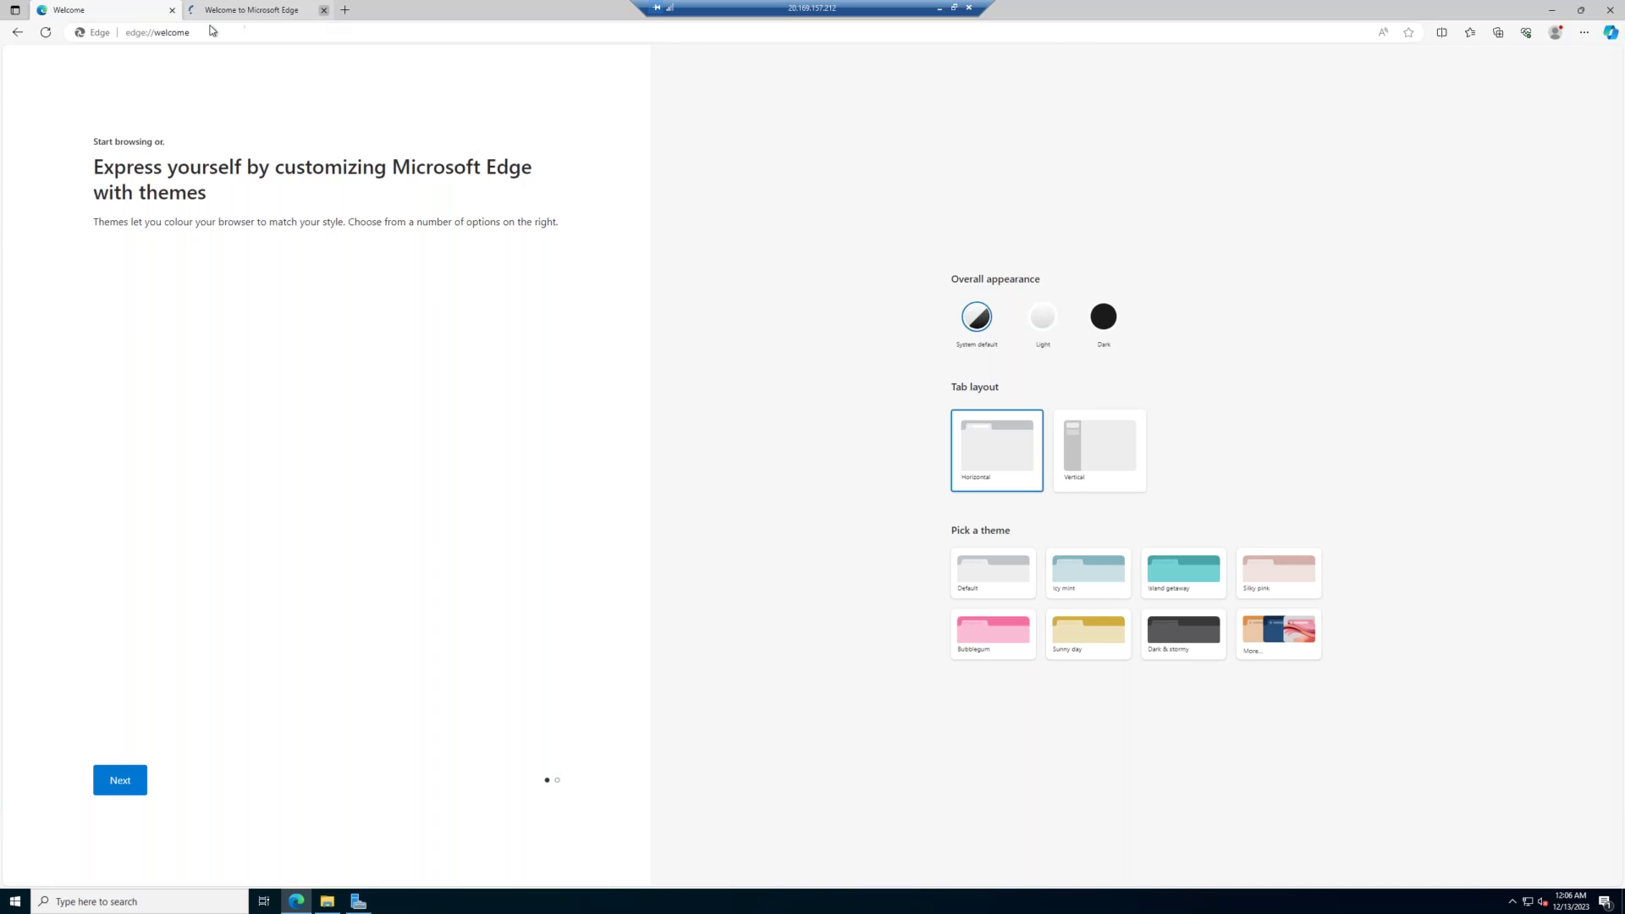
- Load 10.1.1.5 in Edge to see the LINUX NGINX SERVER page, then minimize the remote session
{"action": "left_click", "coordinate": [198, 34]}
{"action": "type", "text": "10.1.1.5"}
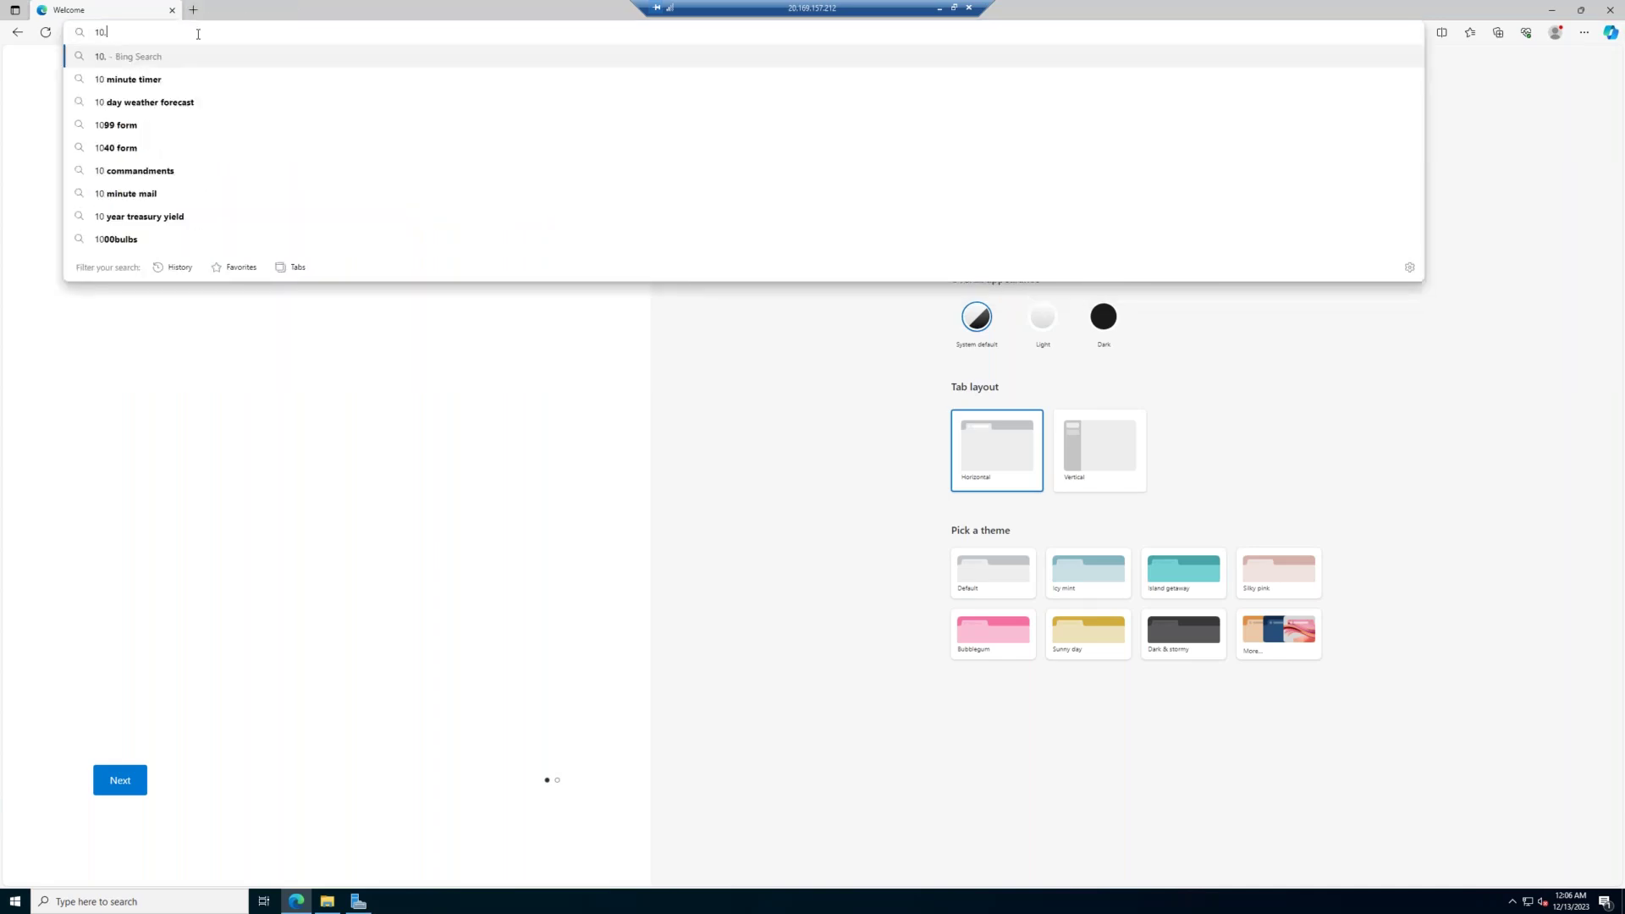
{"action": "key", "text": "Return"}
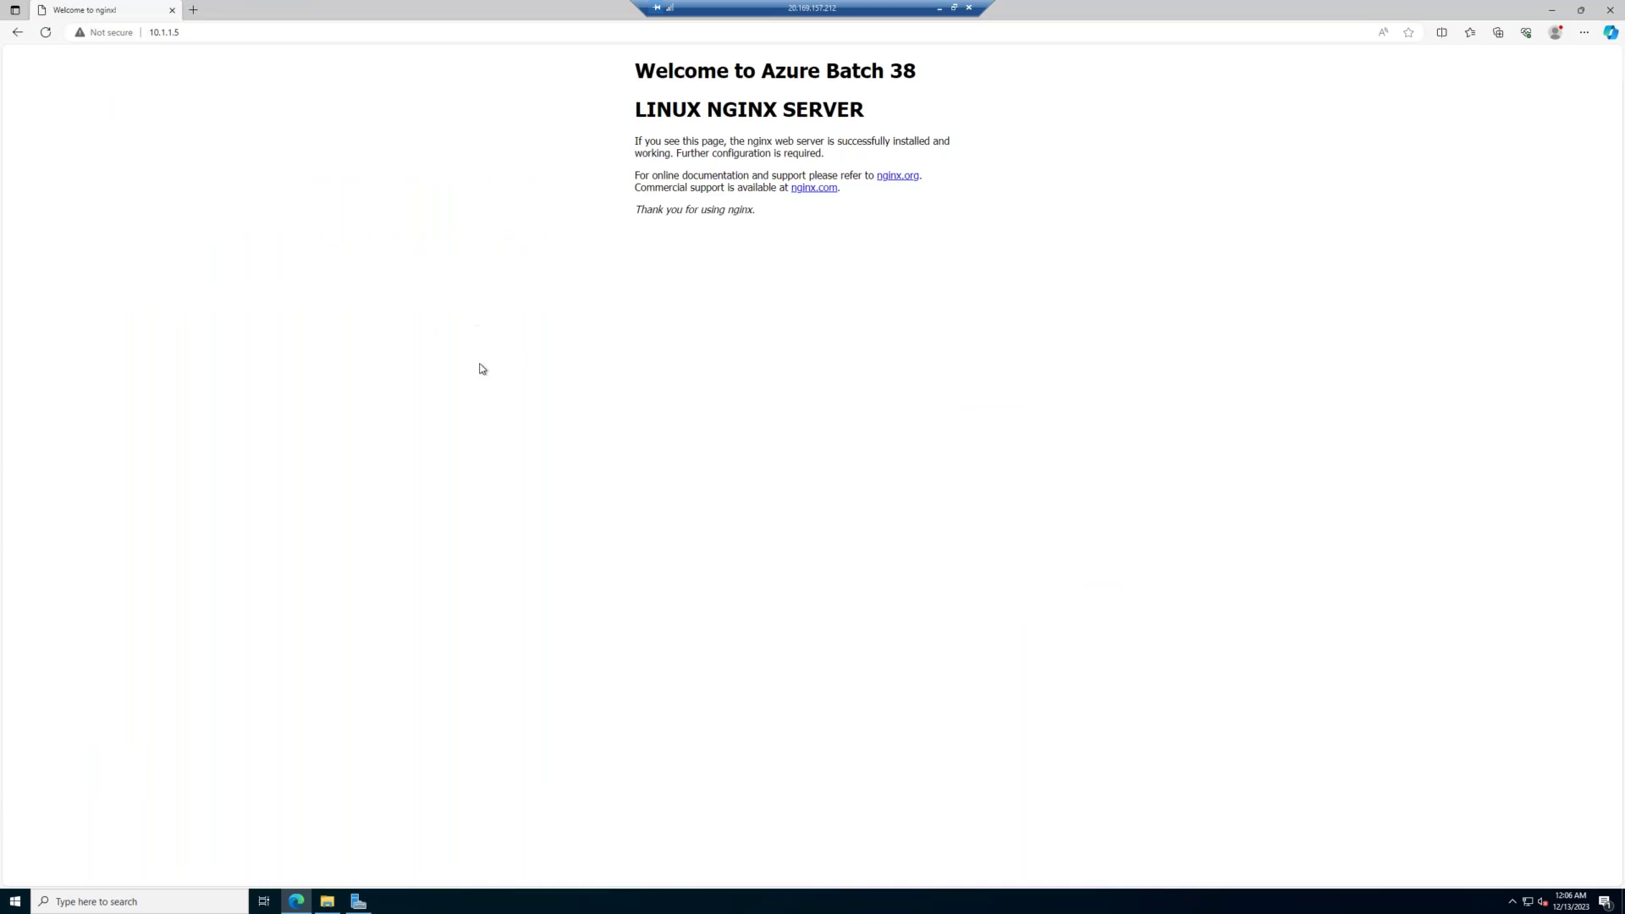
{"action": "scroll", "coordinate": [479, 366], "scroll_direction": "up", "scroll_amount": 4}
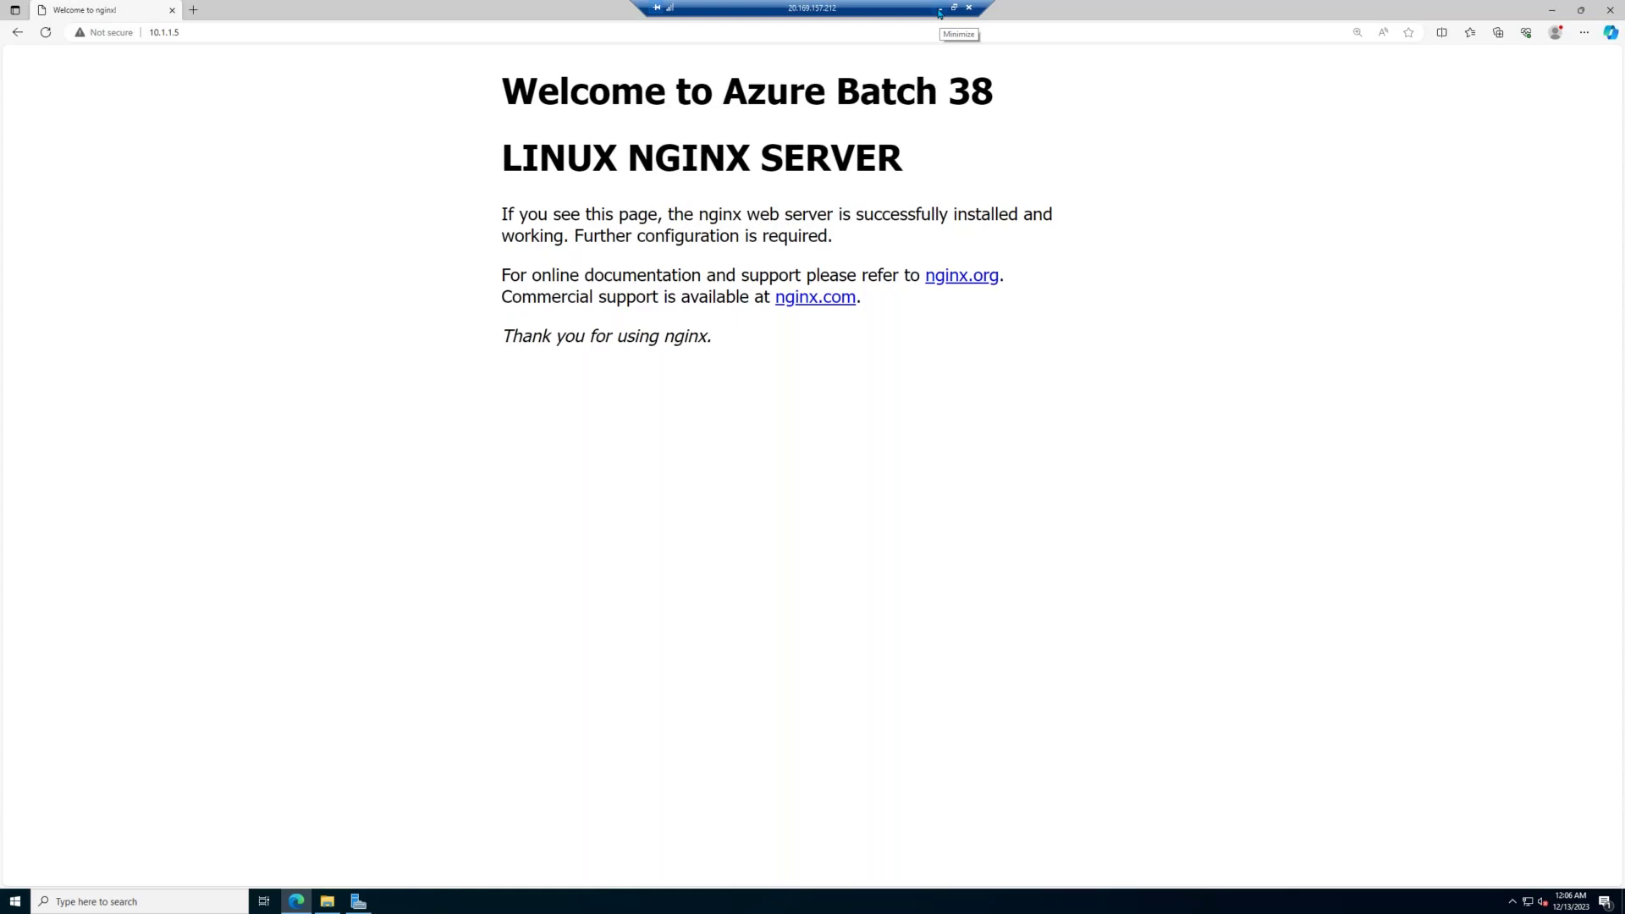
{"action": "left_click", "coordinate": [939, 10]}
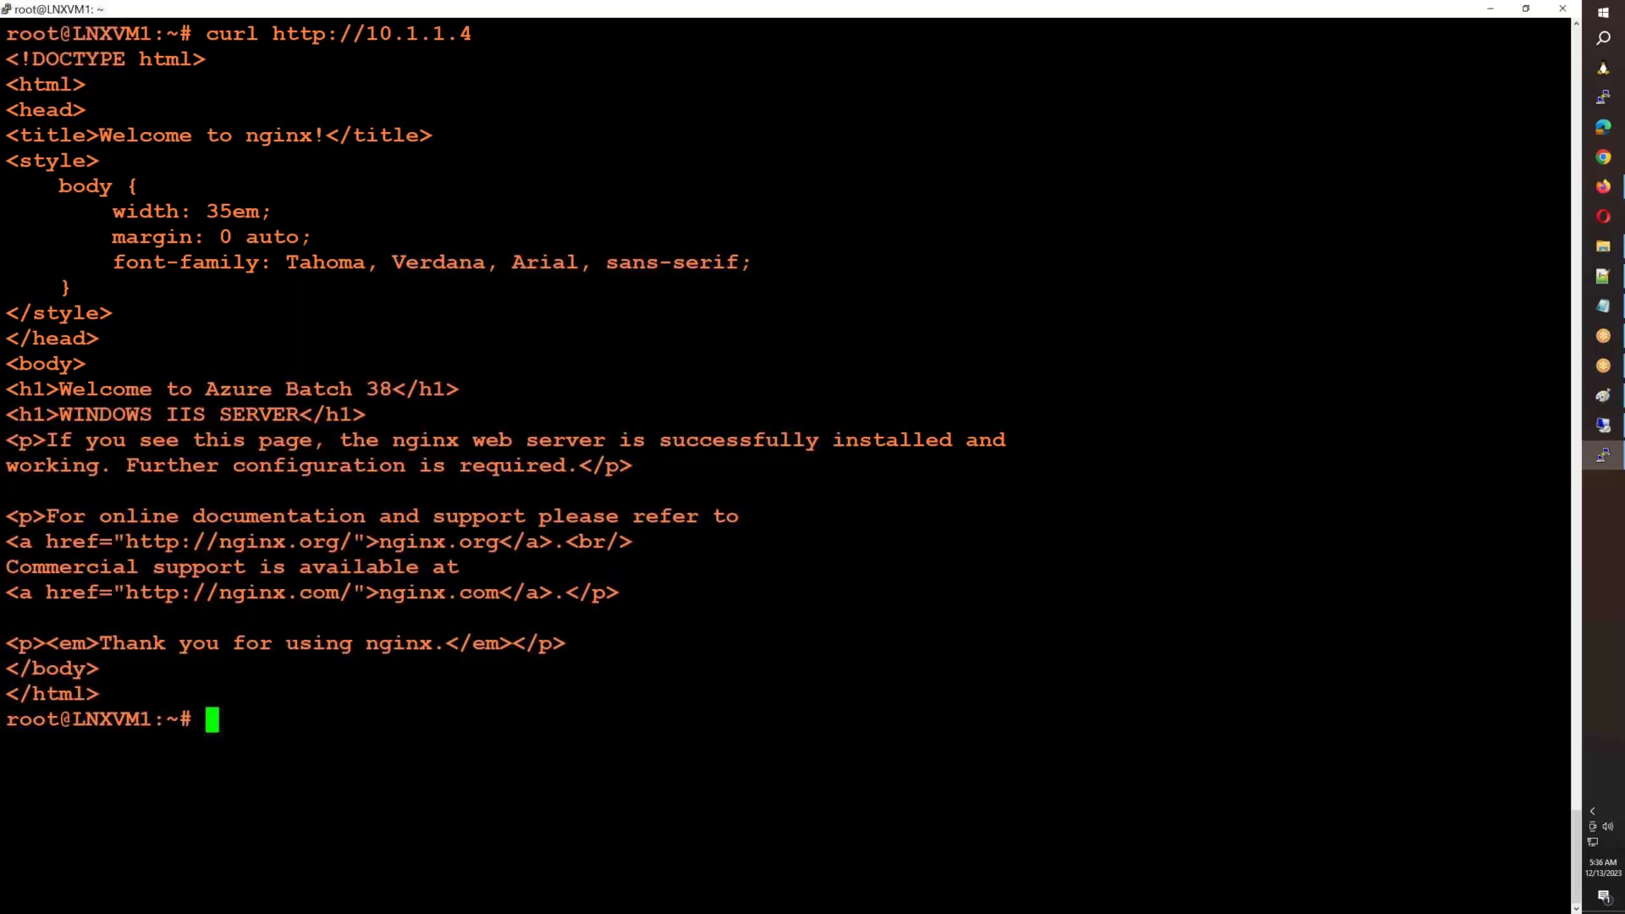
- Delete the priority 110 DenyMyIpAddressRDPInbound rule from VM_NSG's inbound security rules
{"action": "left_click", "coordinate": [1602, 186]}
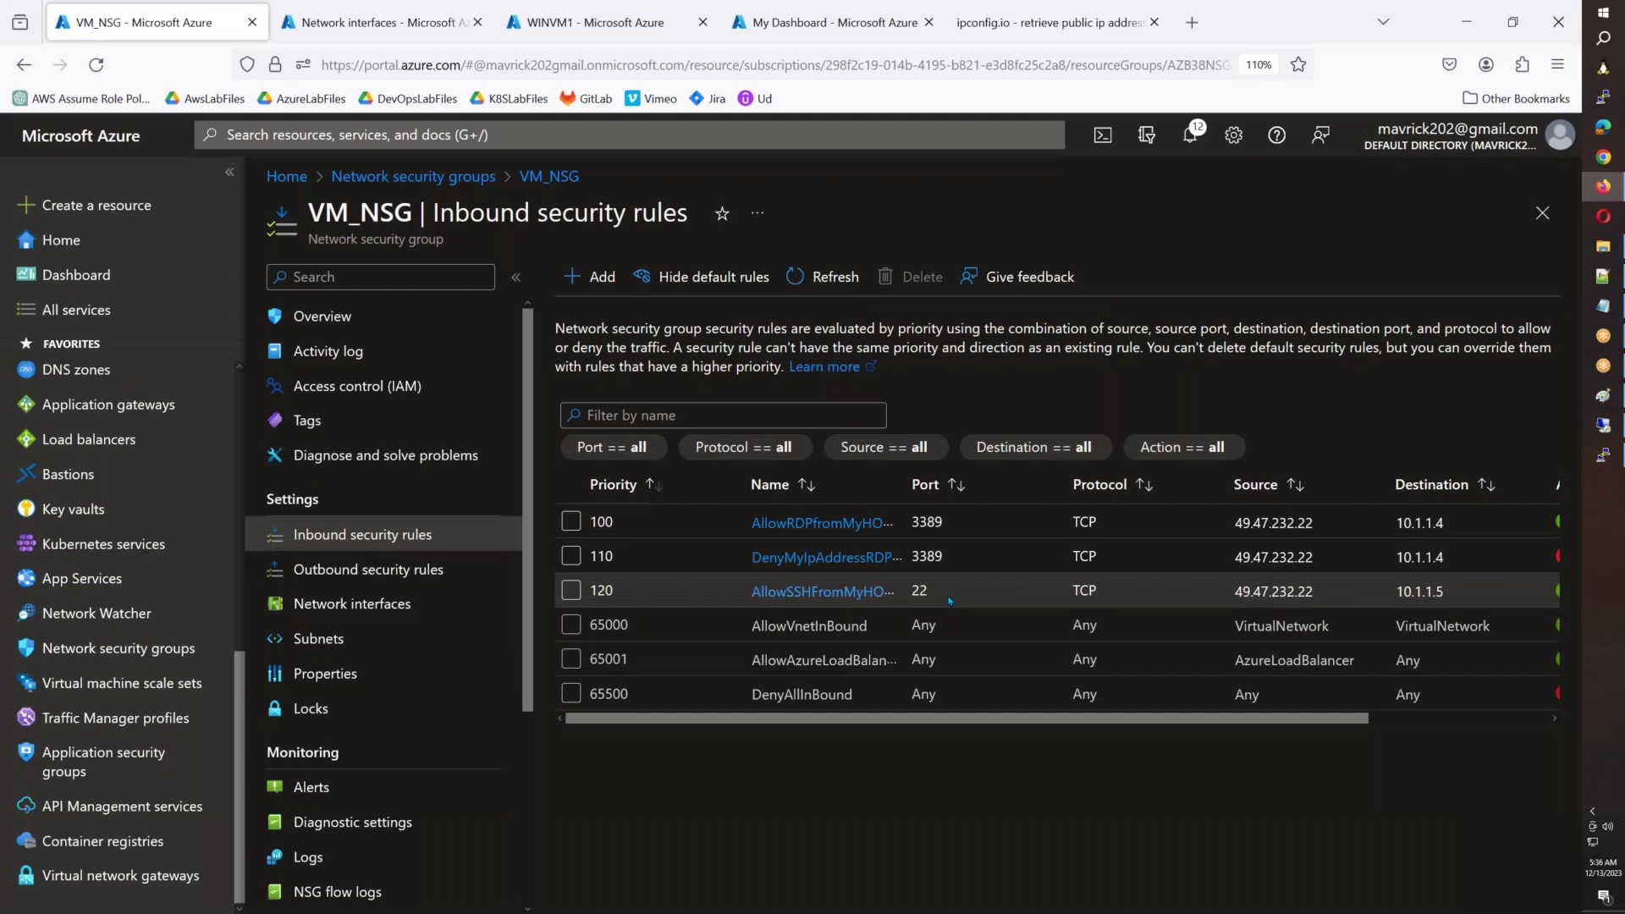
{"action": "left_click_drag", "start_coordinate": [920, 556], "coordinate": [944, 556]}
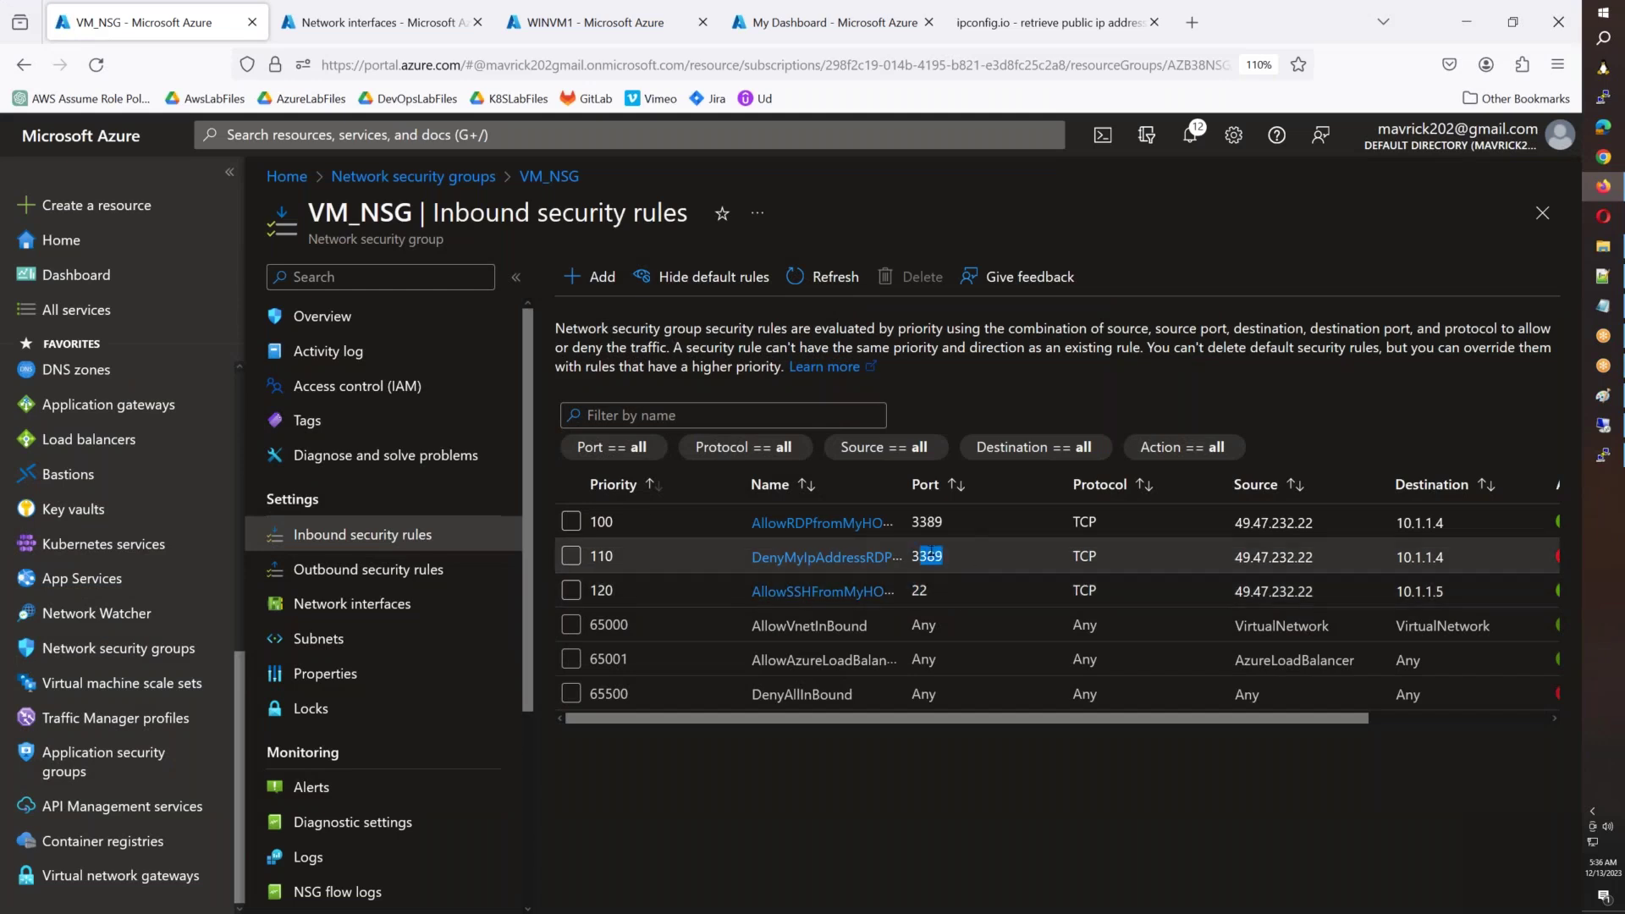
{"action": "left_click", "coordinate": [973, 556]}
{"action": "left_click", "coordinate": [903, 270]}
{"action": "left_click", "coordinate": [620, 402]}
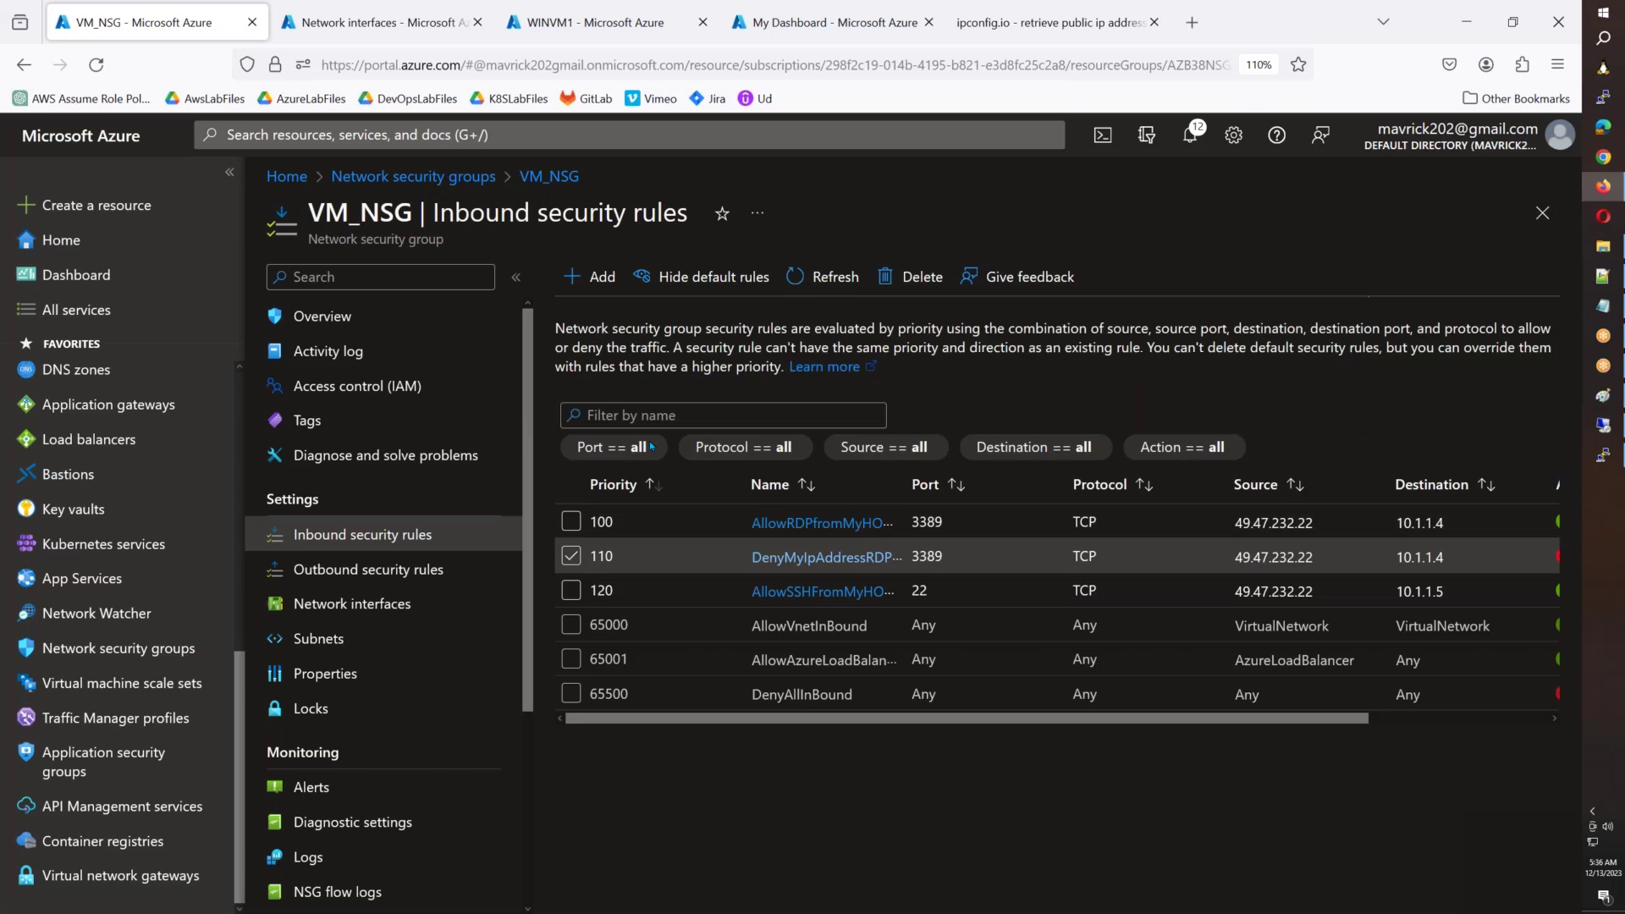
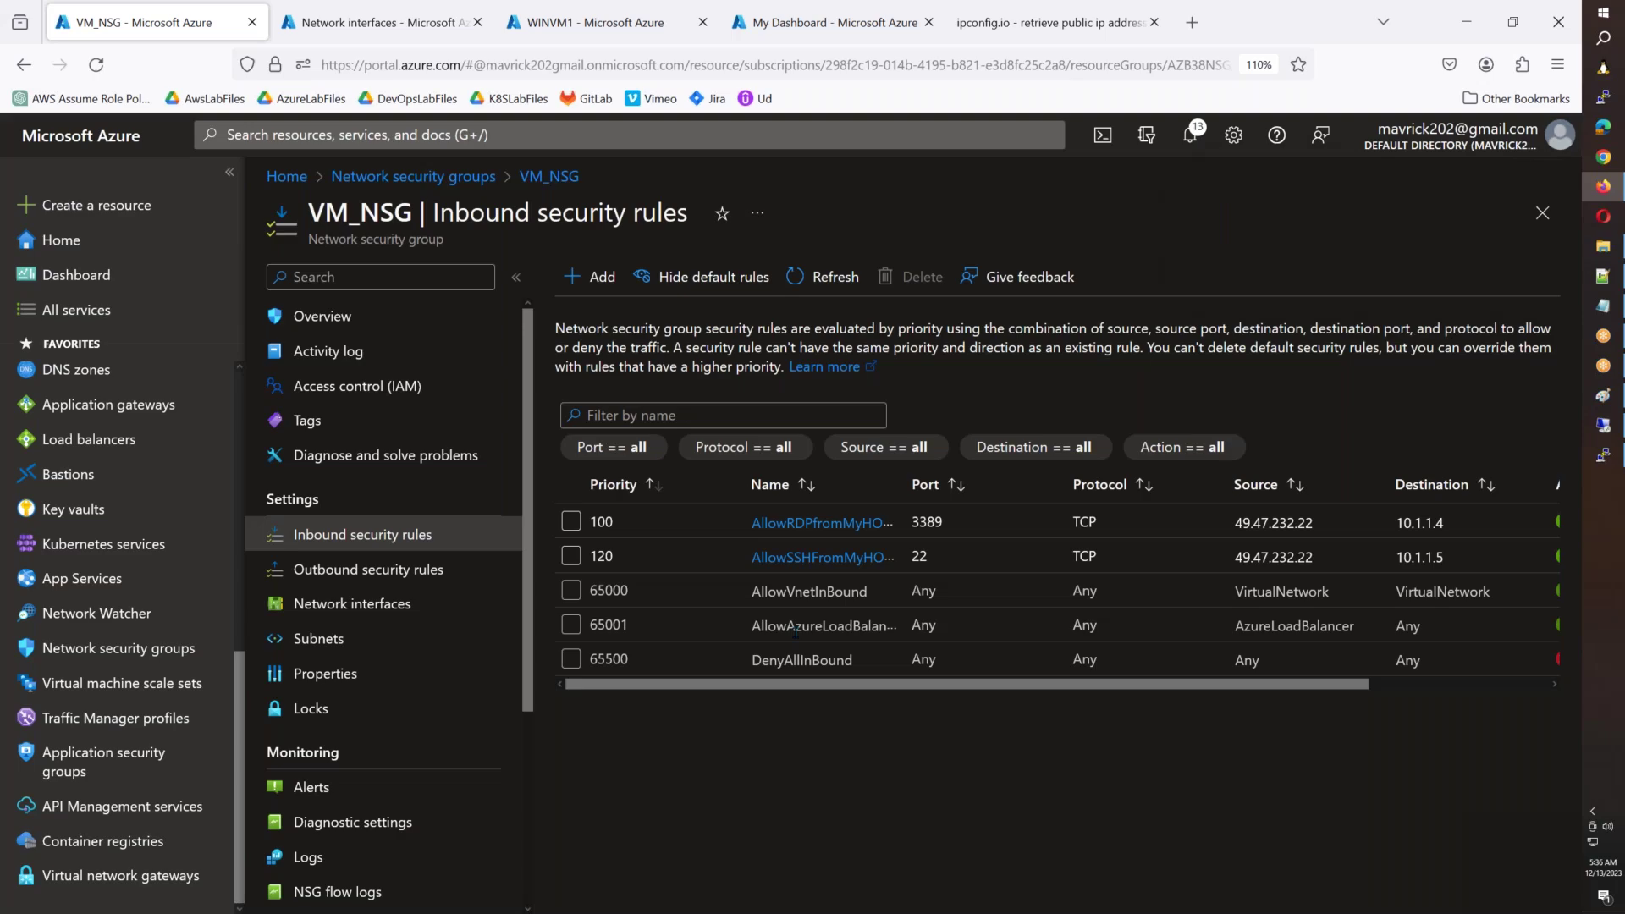
- Back in the Windows VM, reload 10.1.1.5 in Edge to show the LINUX NGINX SERVER page
{"action": "left_click", "coordinate": [1594, 434]}
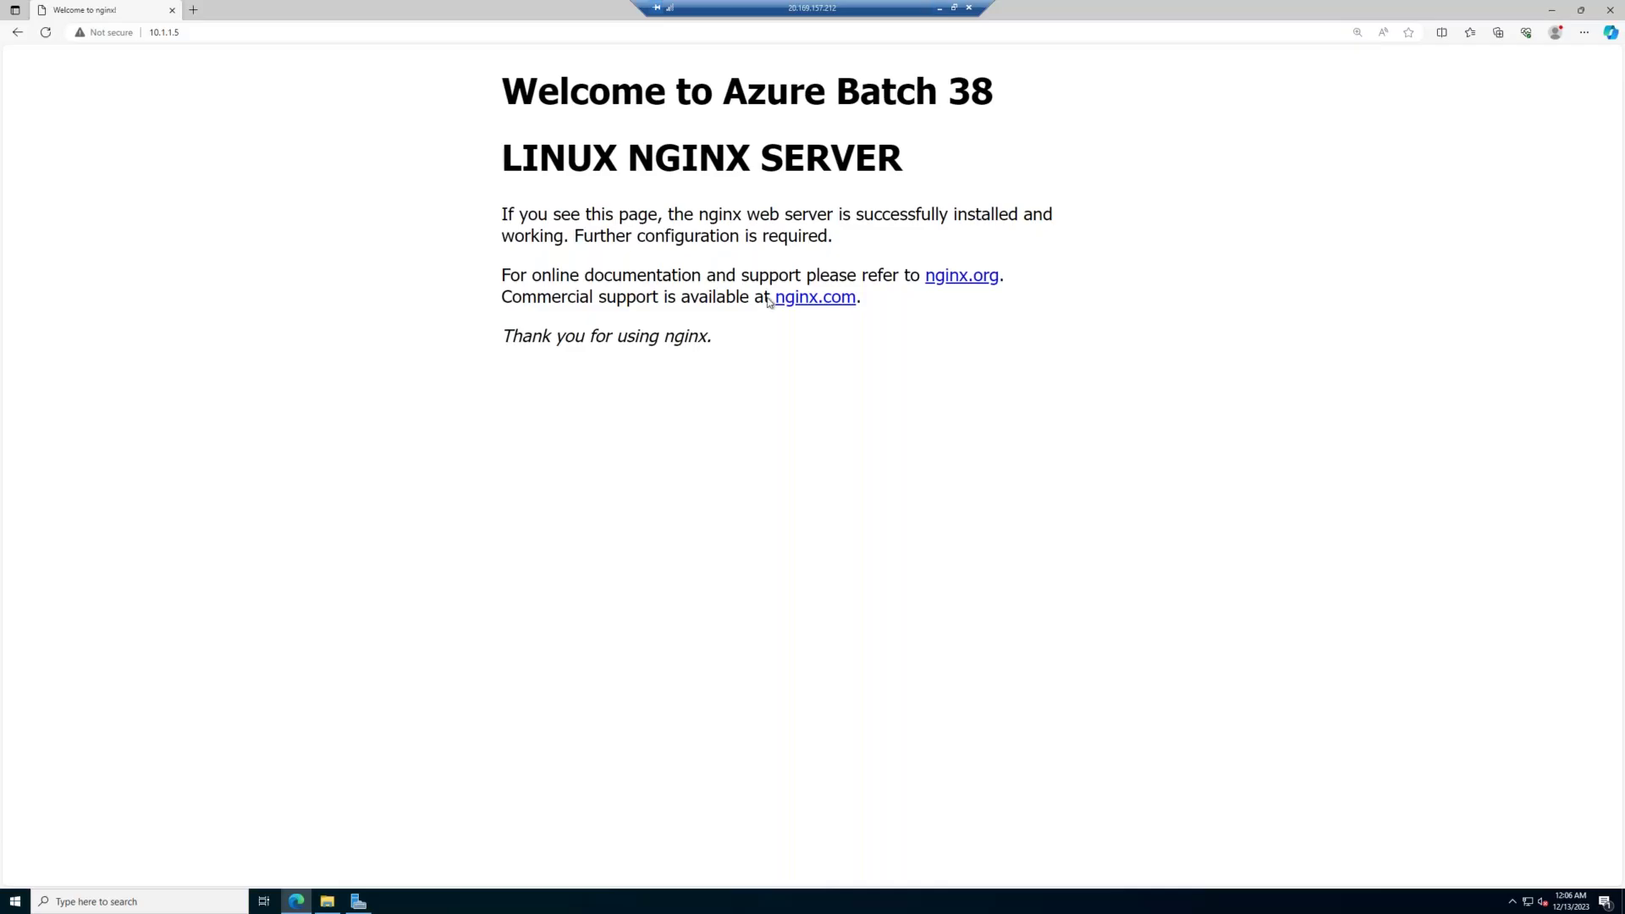
{"action": "left_click", "coordinate": [302, 34]}
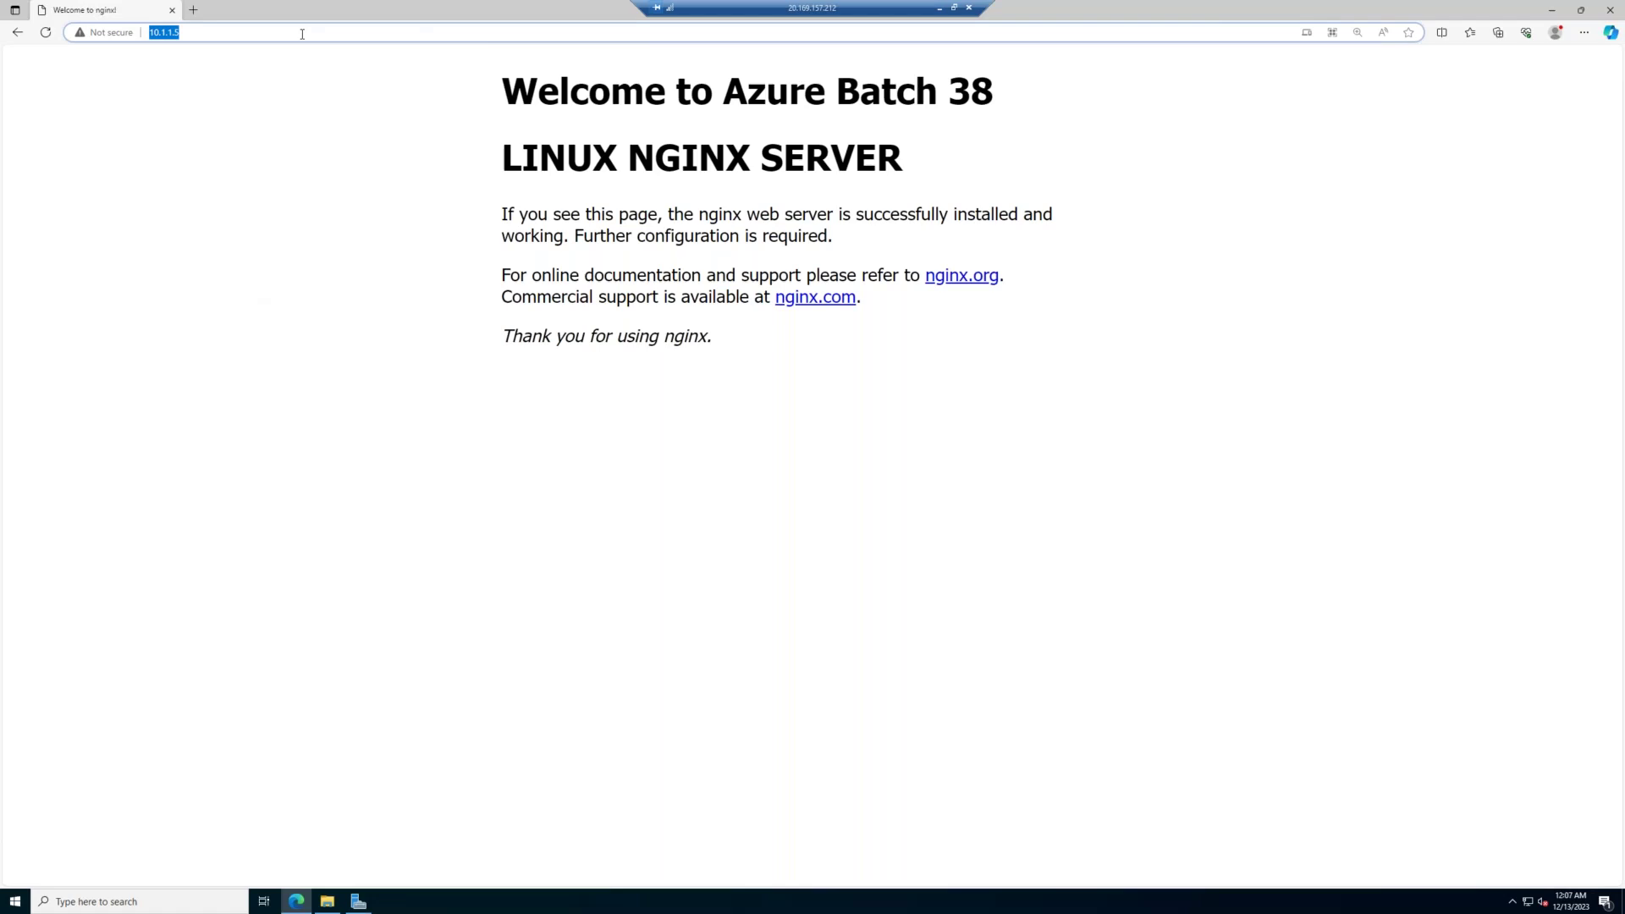
{"action": "key", "text": "Return"}
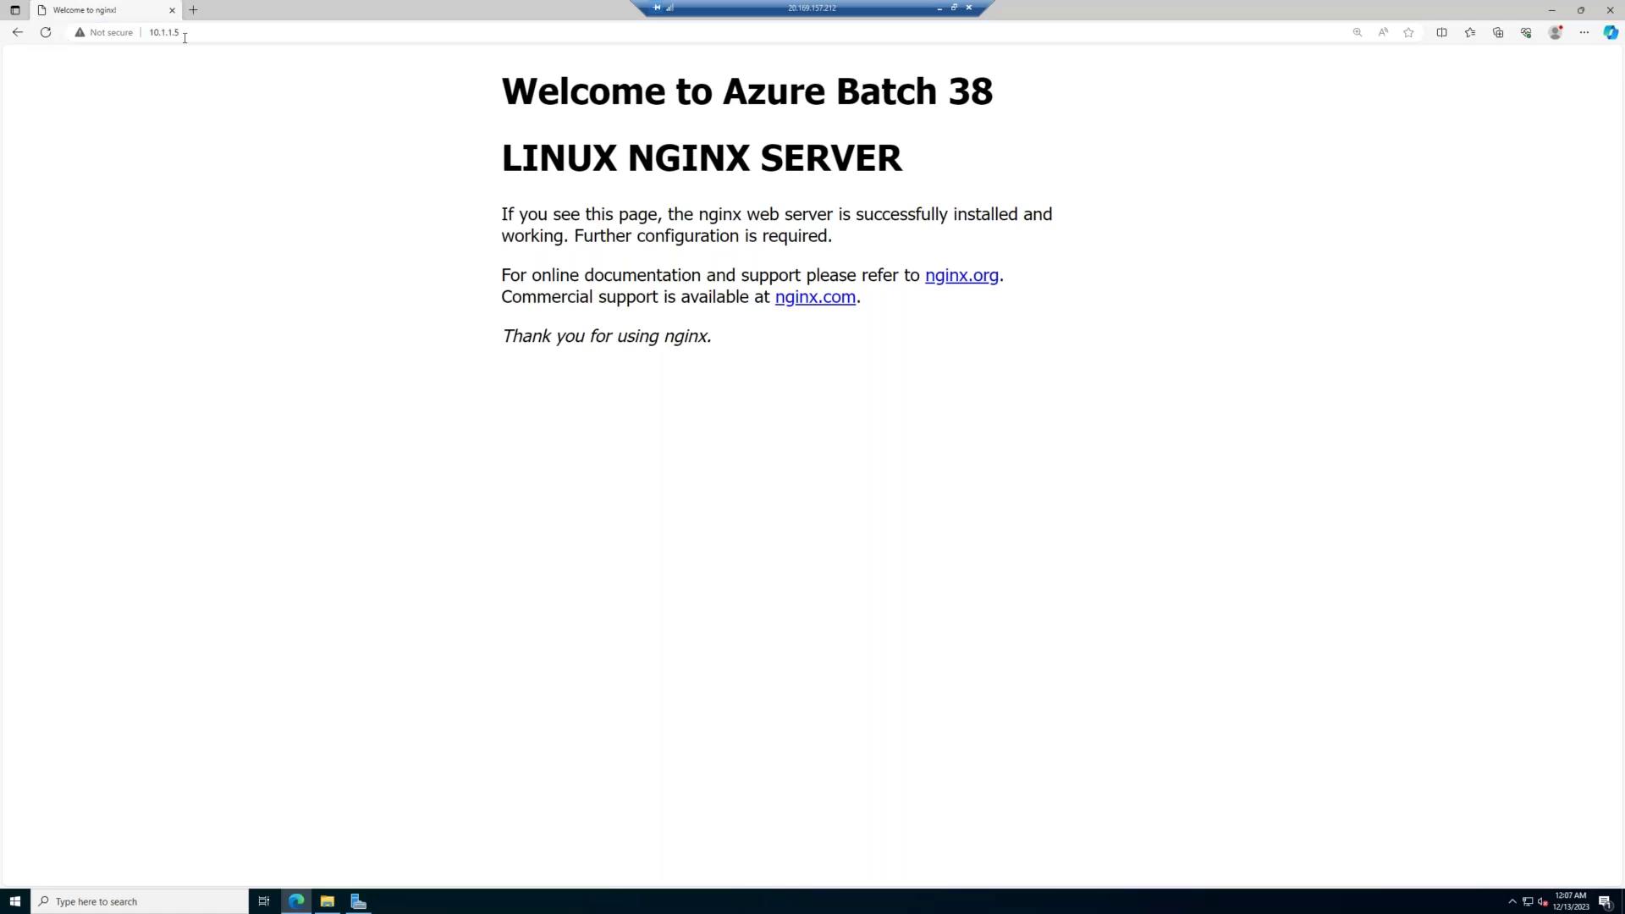
{"action": "left_click", "coordinate": [133, 37]}
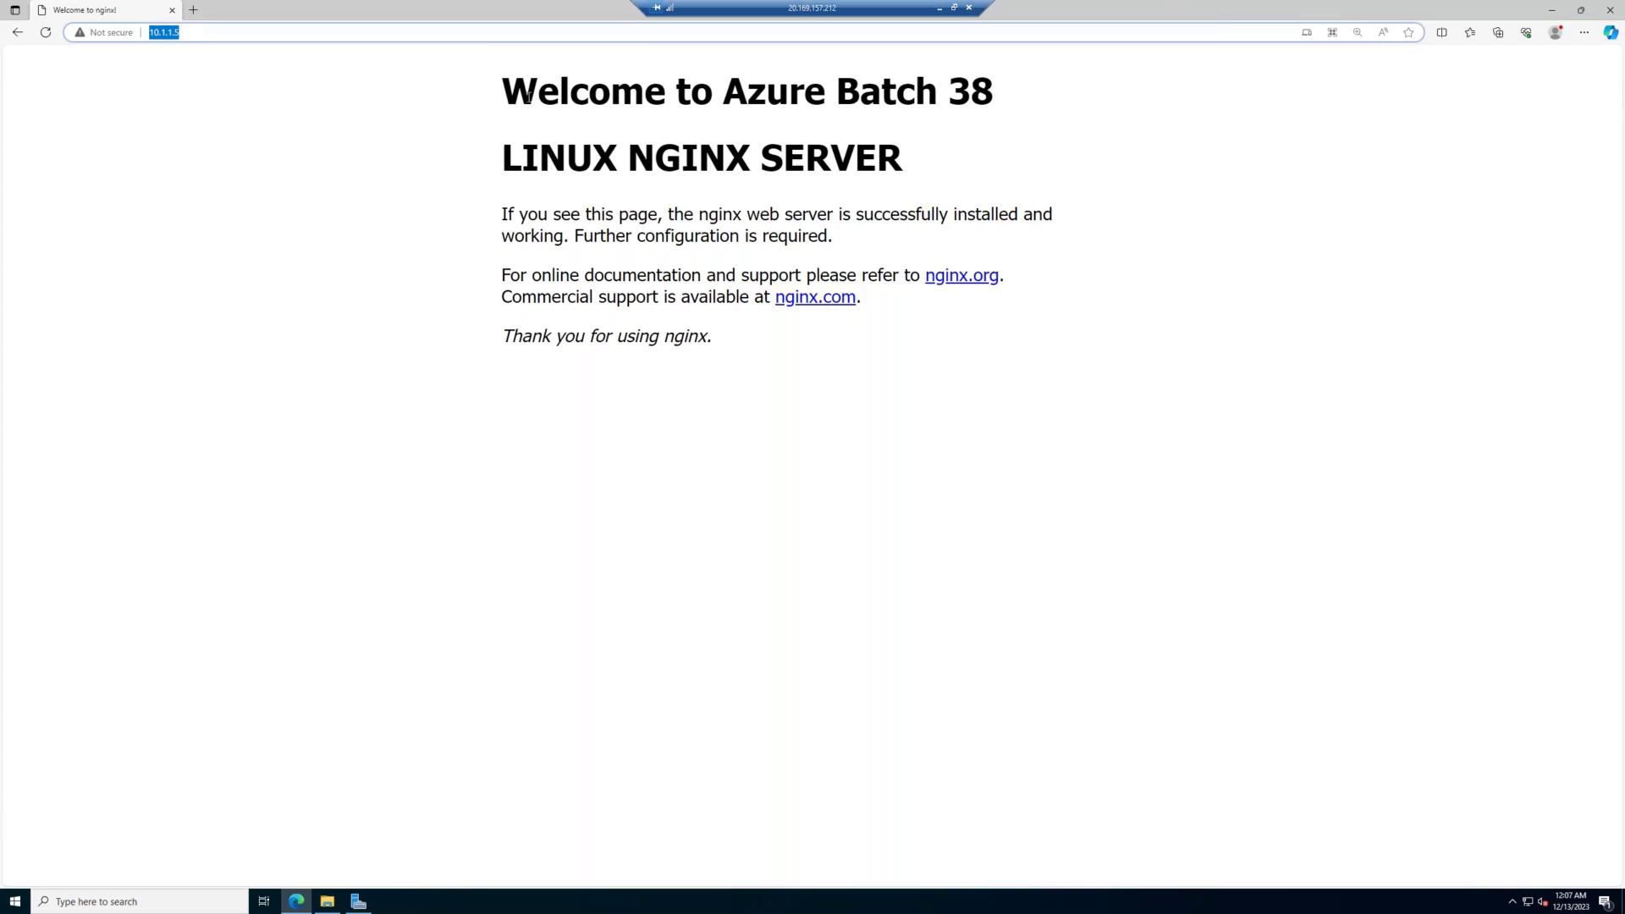
{"action": "left_click", "coordinate": [250, 40]}
- Check VM_NSG's outbound VirtualNetwork rules, then the AllowVnetInBound VirtualNetwork source and destination
{"action": "left_click", "coordinate": [940, 10]}
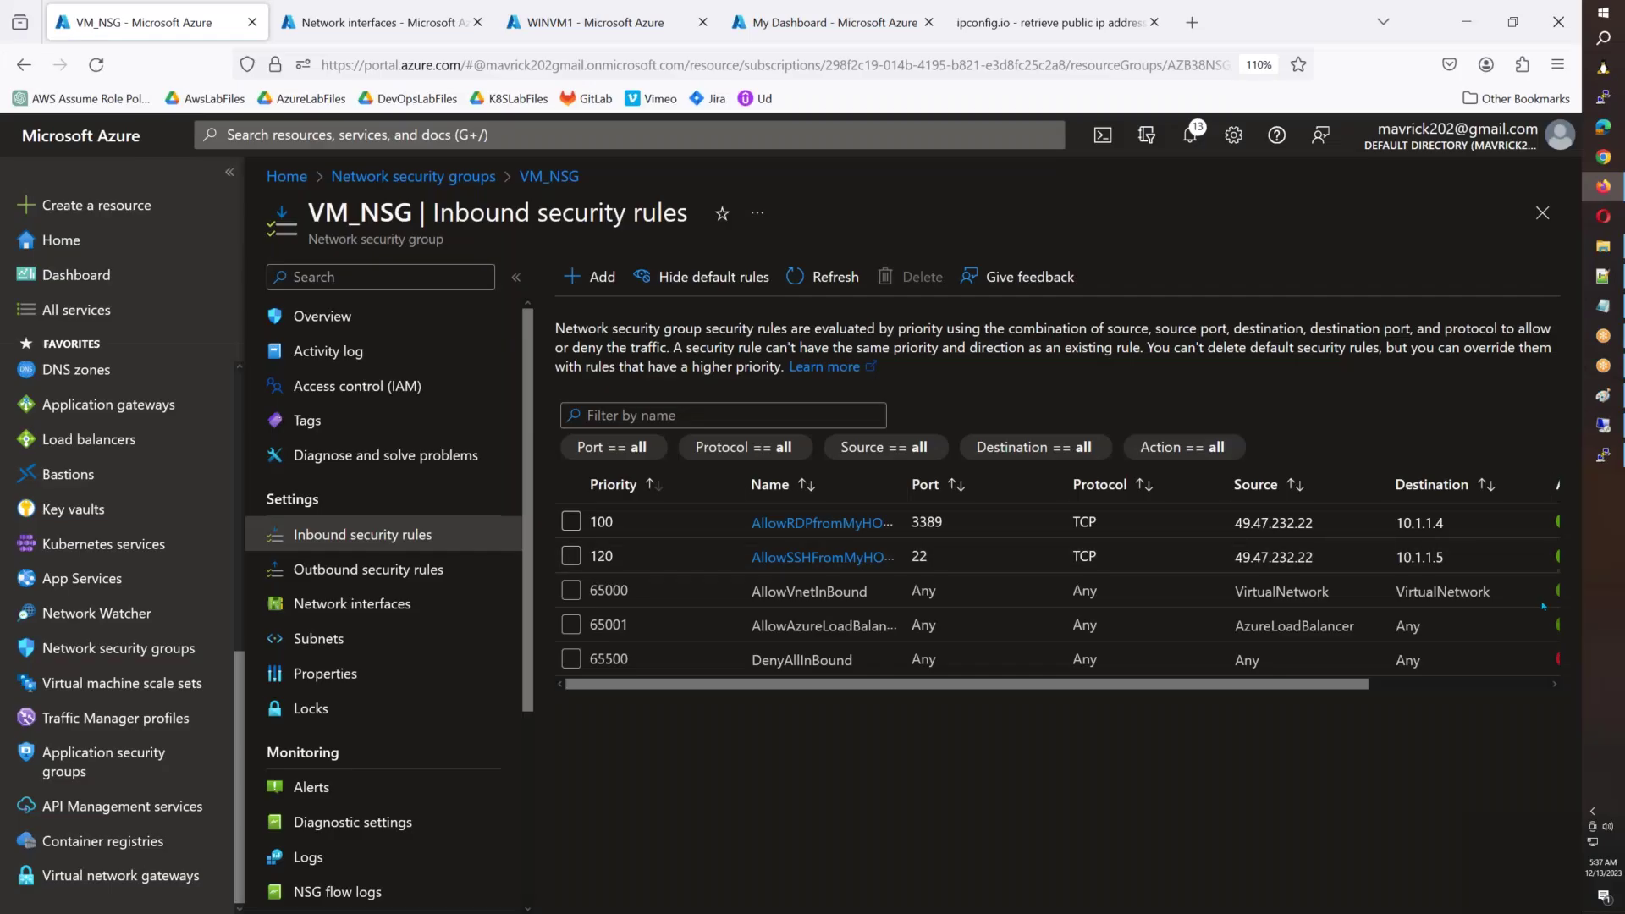
{"action": "left_click", "coordinate": [478, 573]}
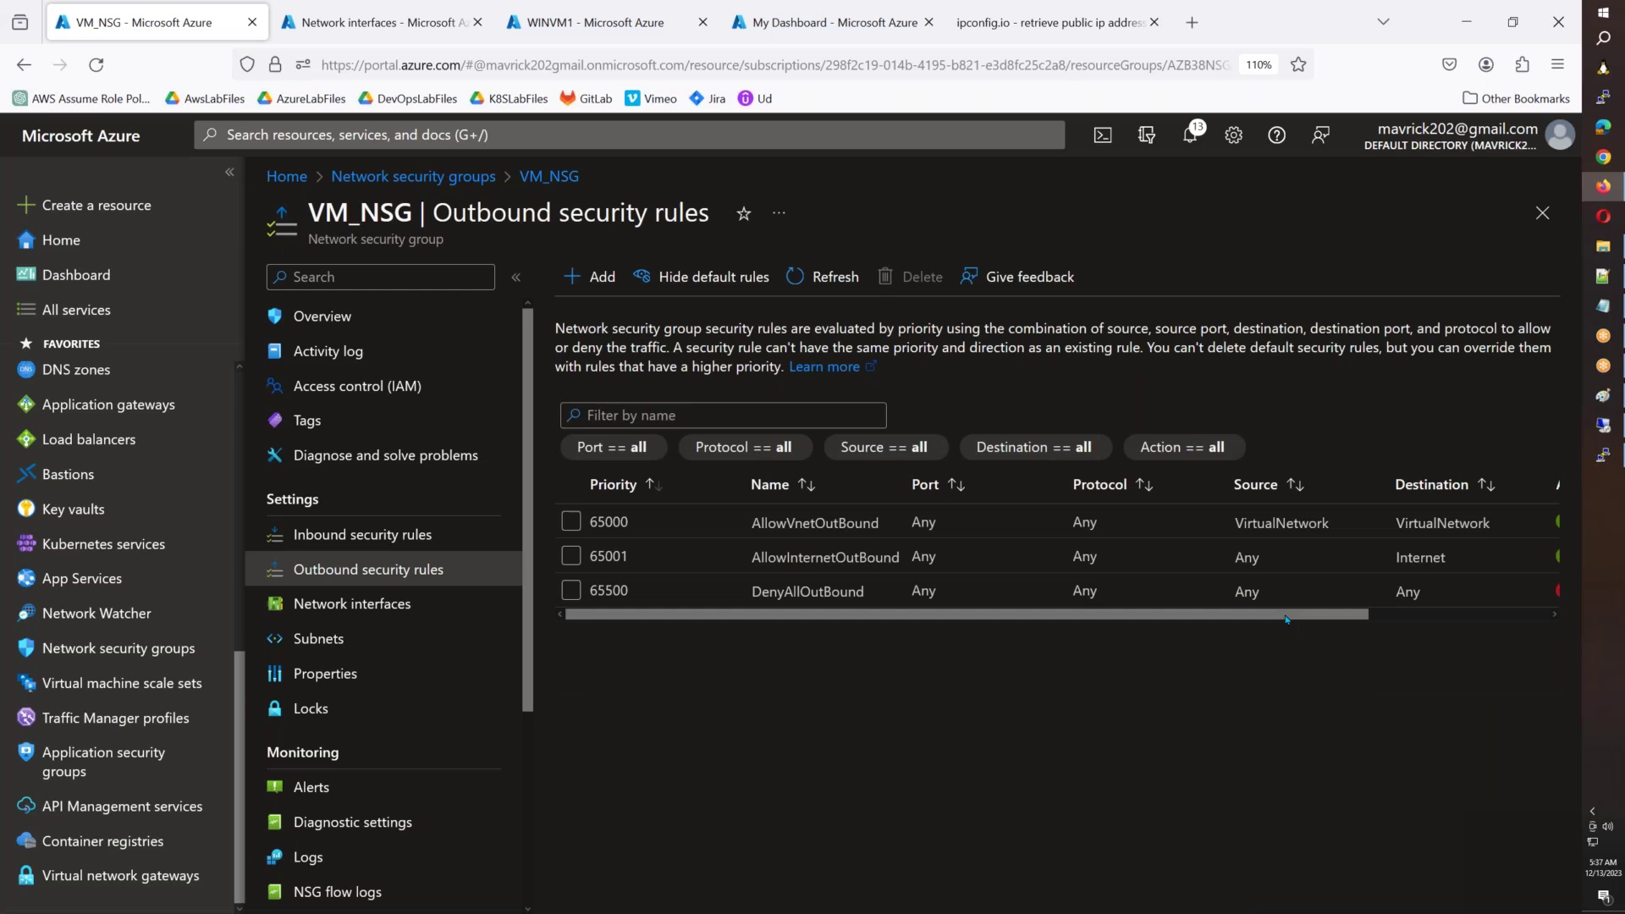
{"action": "left_click_drag", "start_coordinate": [1236, 522], "coordinate": [1498, 528]}
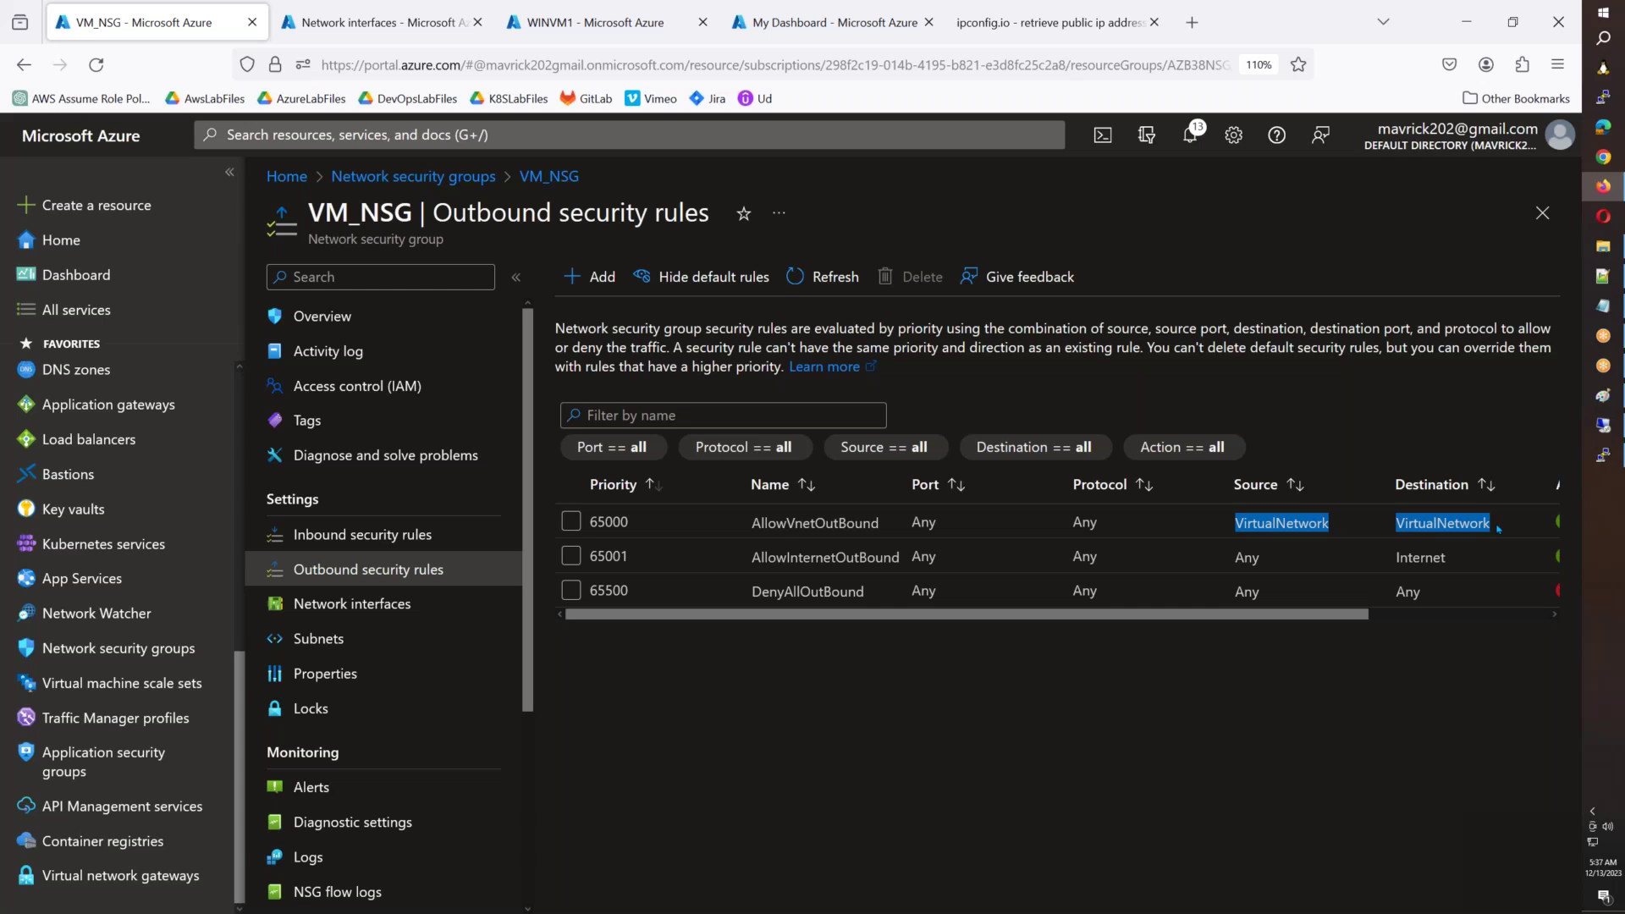
{"action": "left_click", "coordinate": [392, 536]}
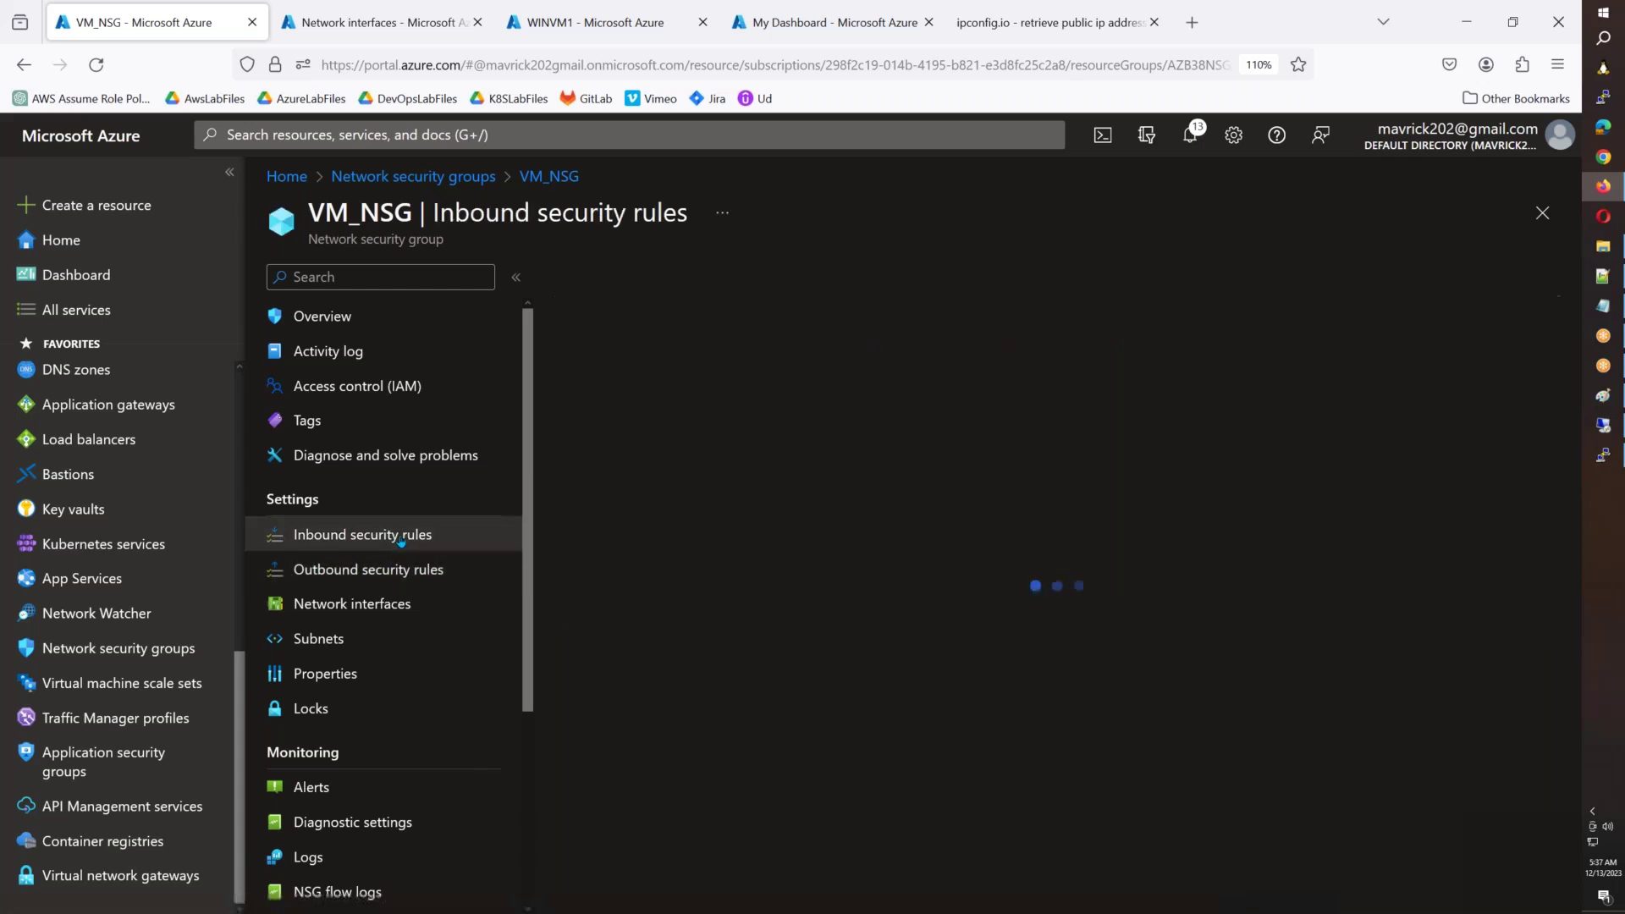
{"action": "left_click_drag", "start_coordinate": [1236, 591], "coordinate": [1490, 592]}
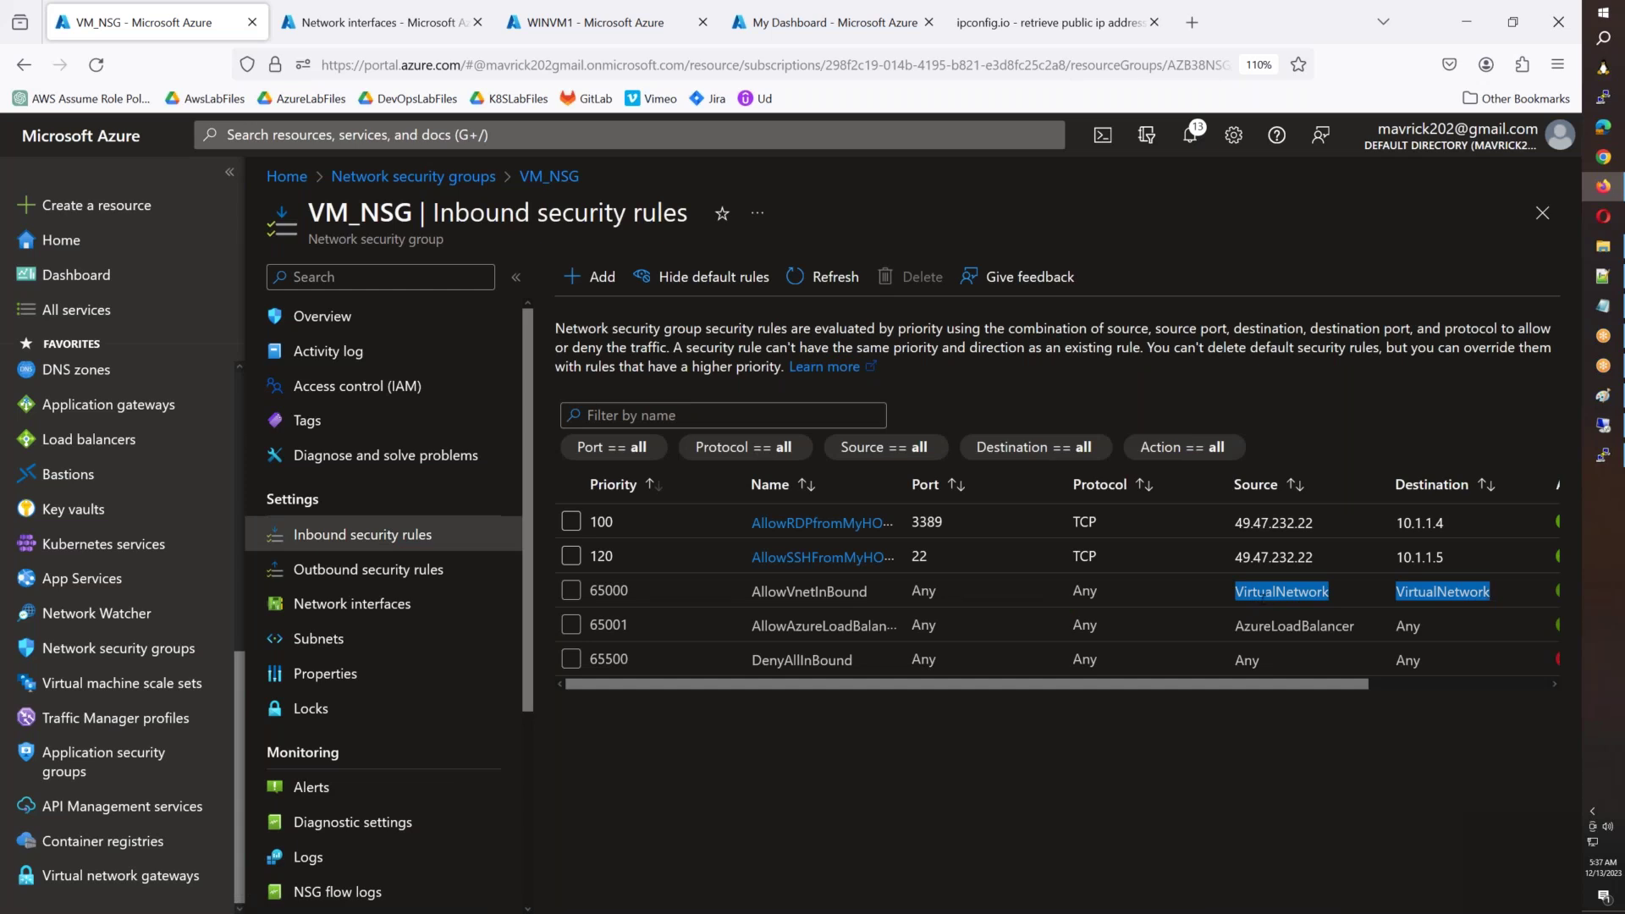
- Launch PowerShell maximized on the Windows VM and ping 10.1.1.5
{"action": "left_click", "coordinate": [1603, 428]}
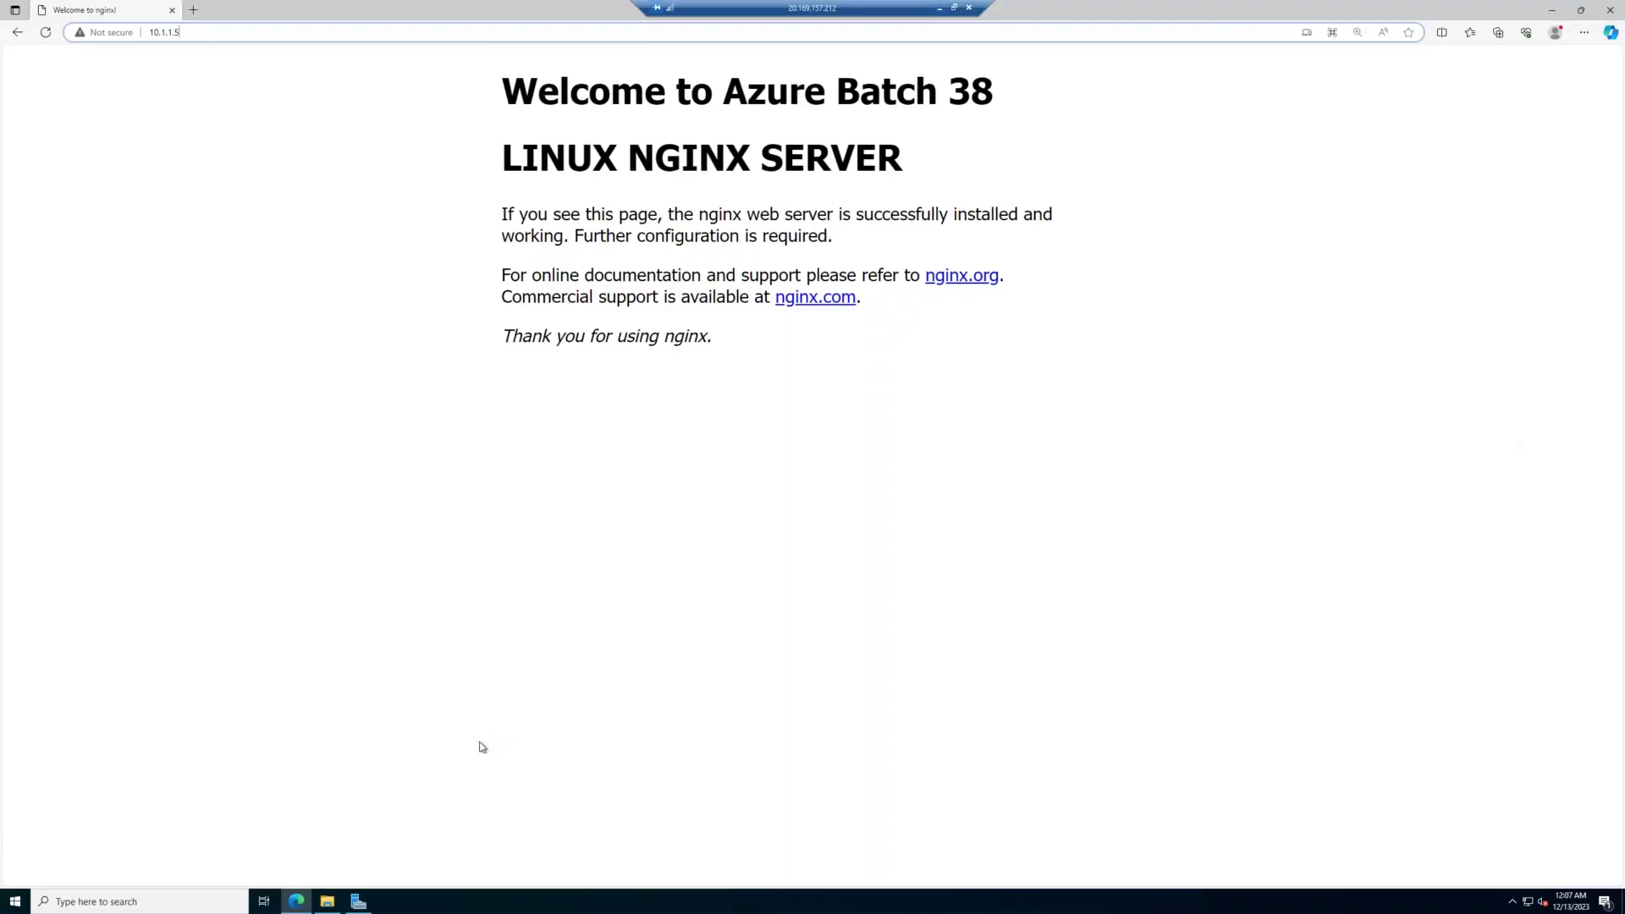
{"action": "key", "text": "super+s"}
{"action": "type", "text": "powershell"}
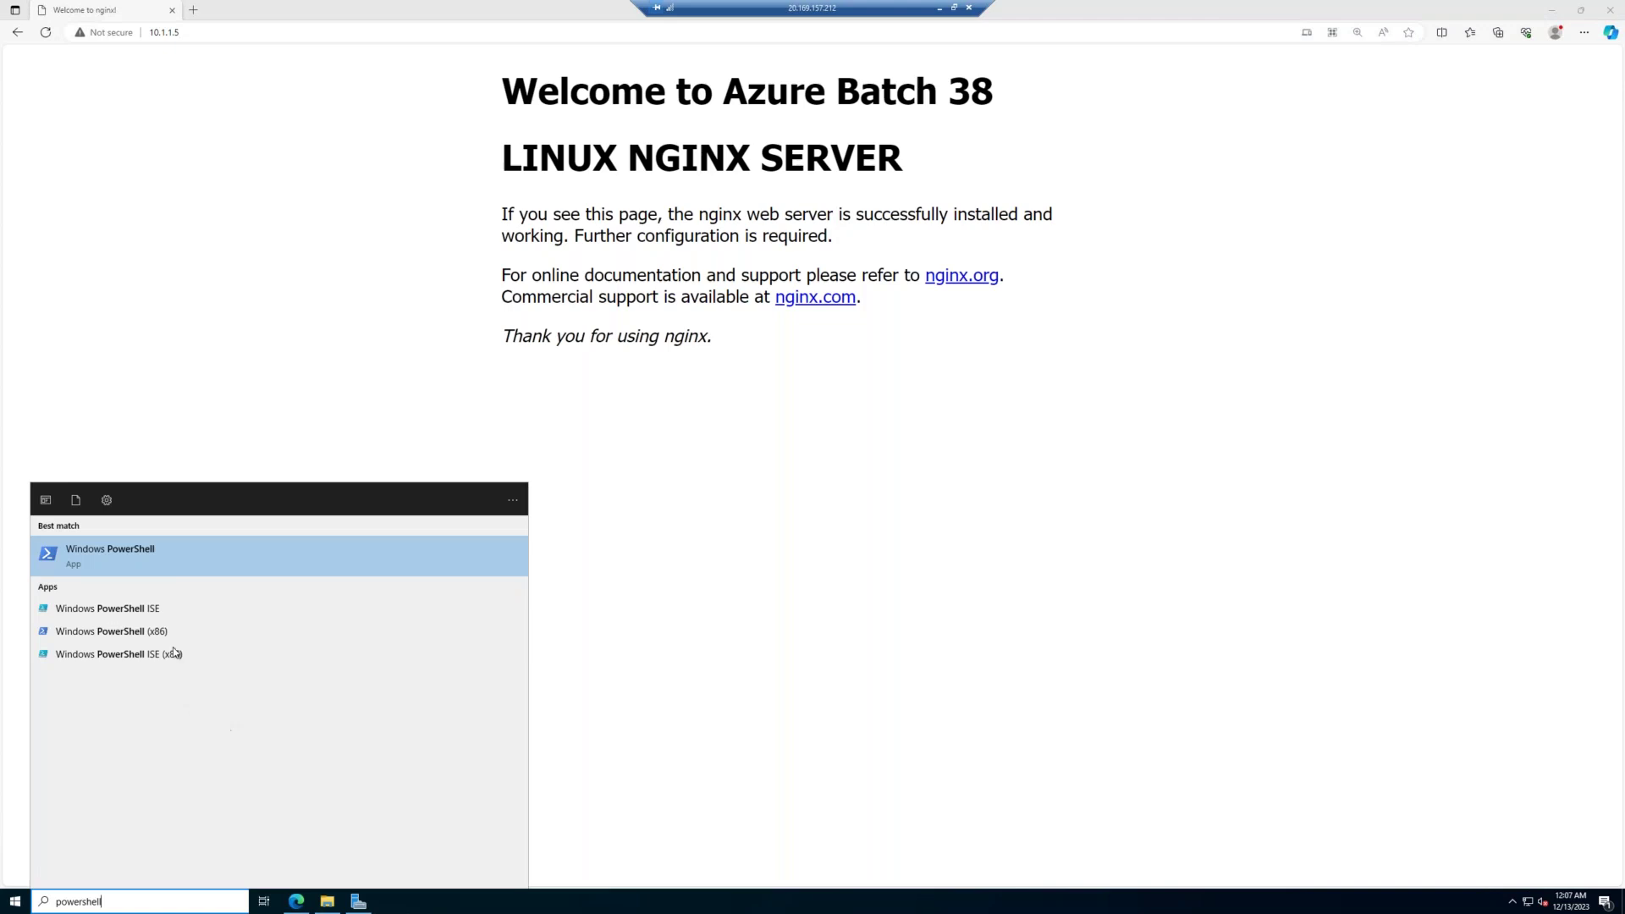
{"action": "left_click", "coordinate": [170, 565]}
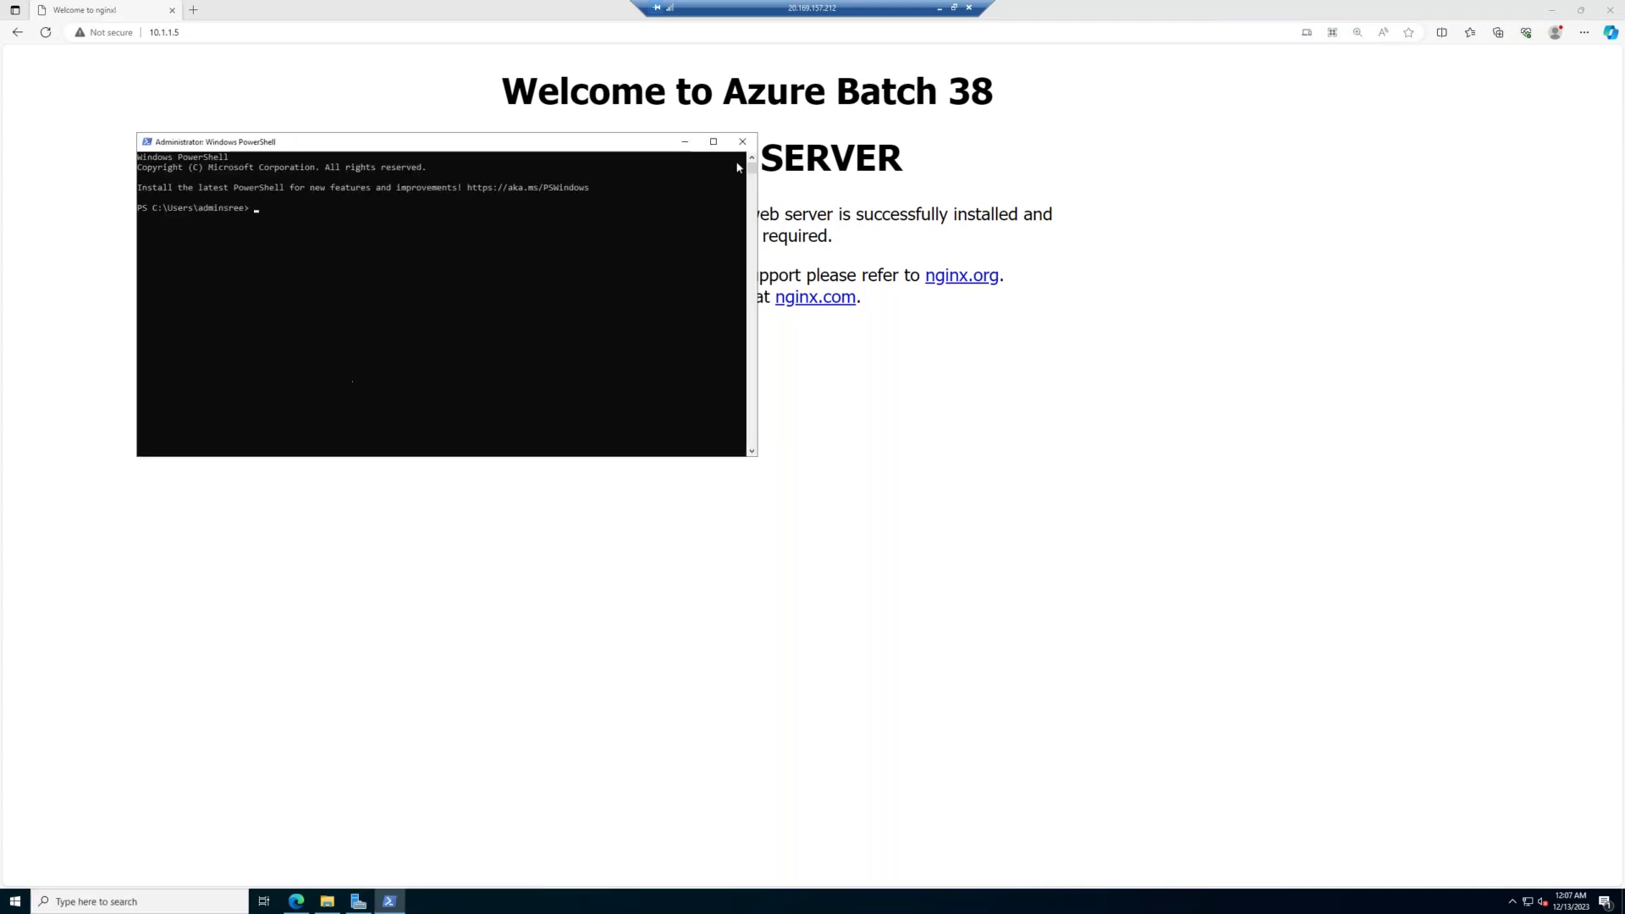
{"action": "left_click", "coordinate": [714, 142]}
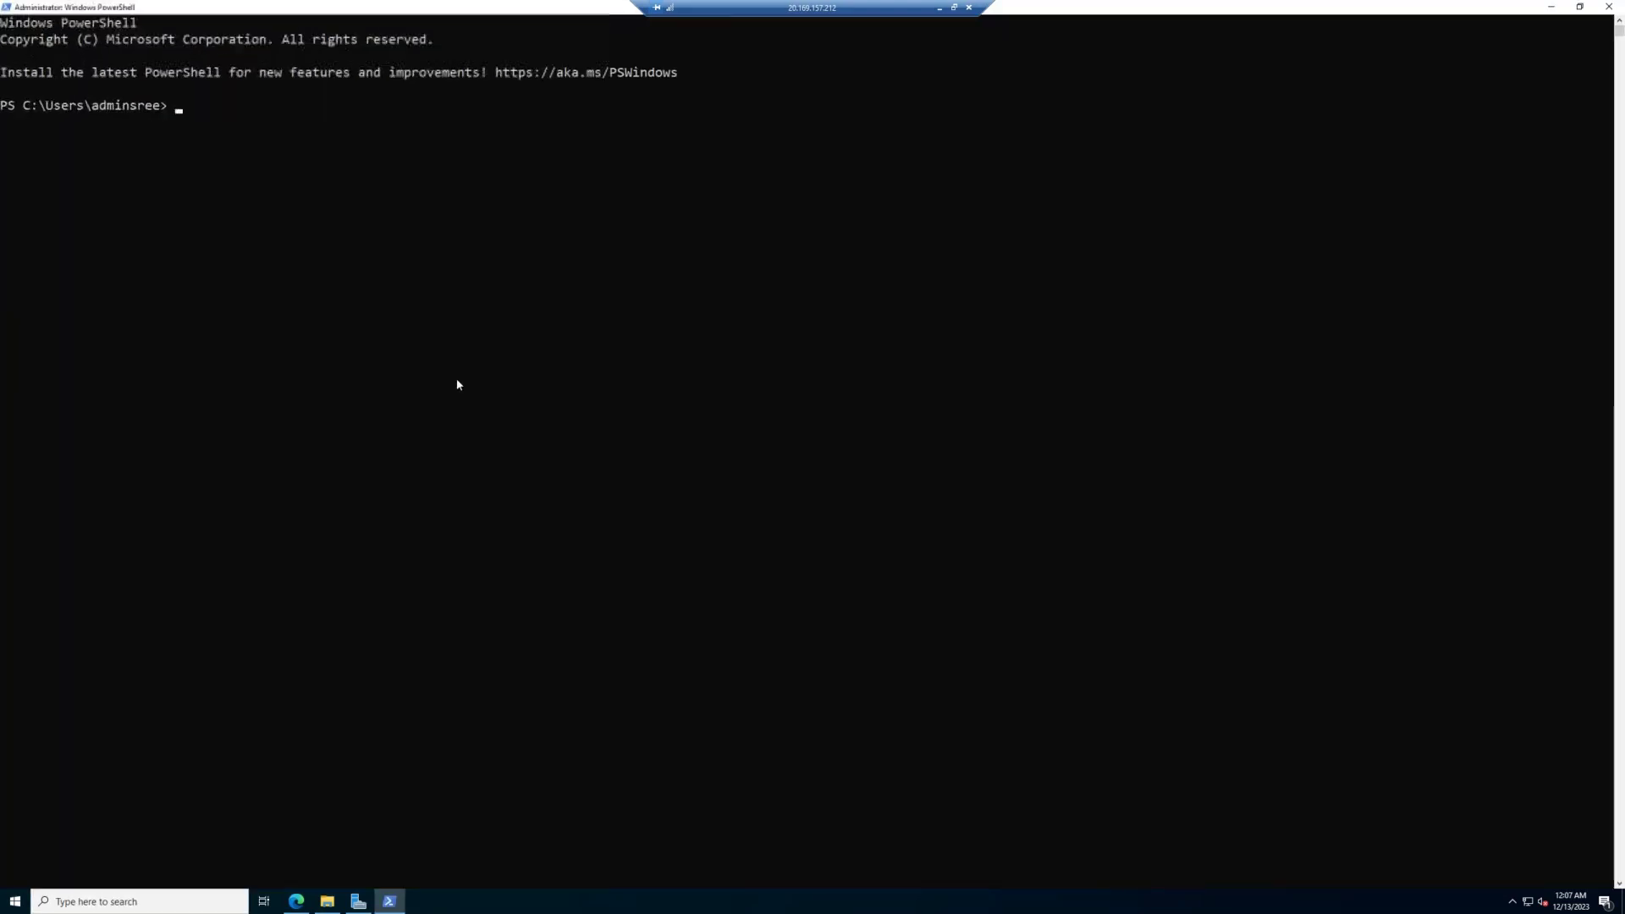
{"action": "type", "text": "ping 10"}
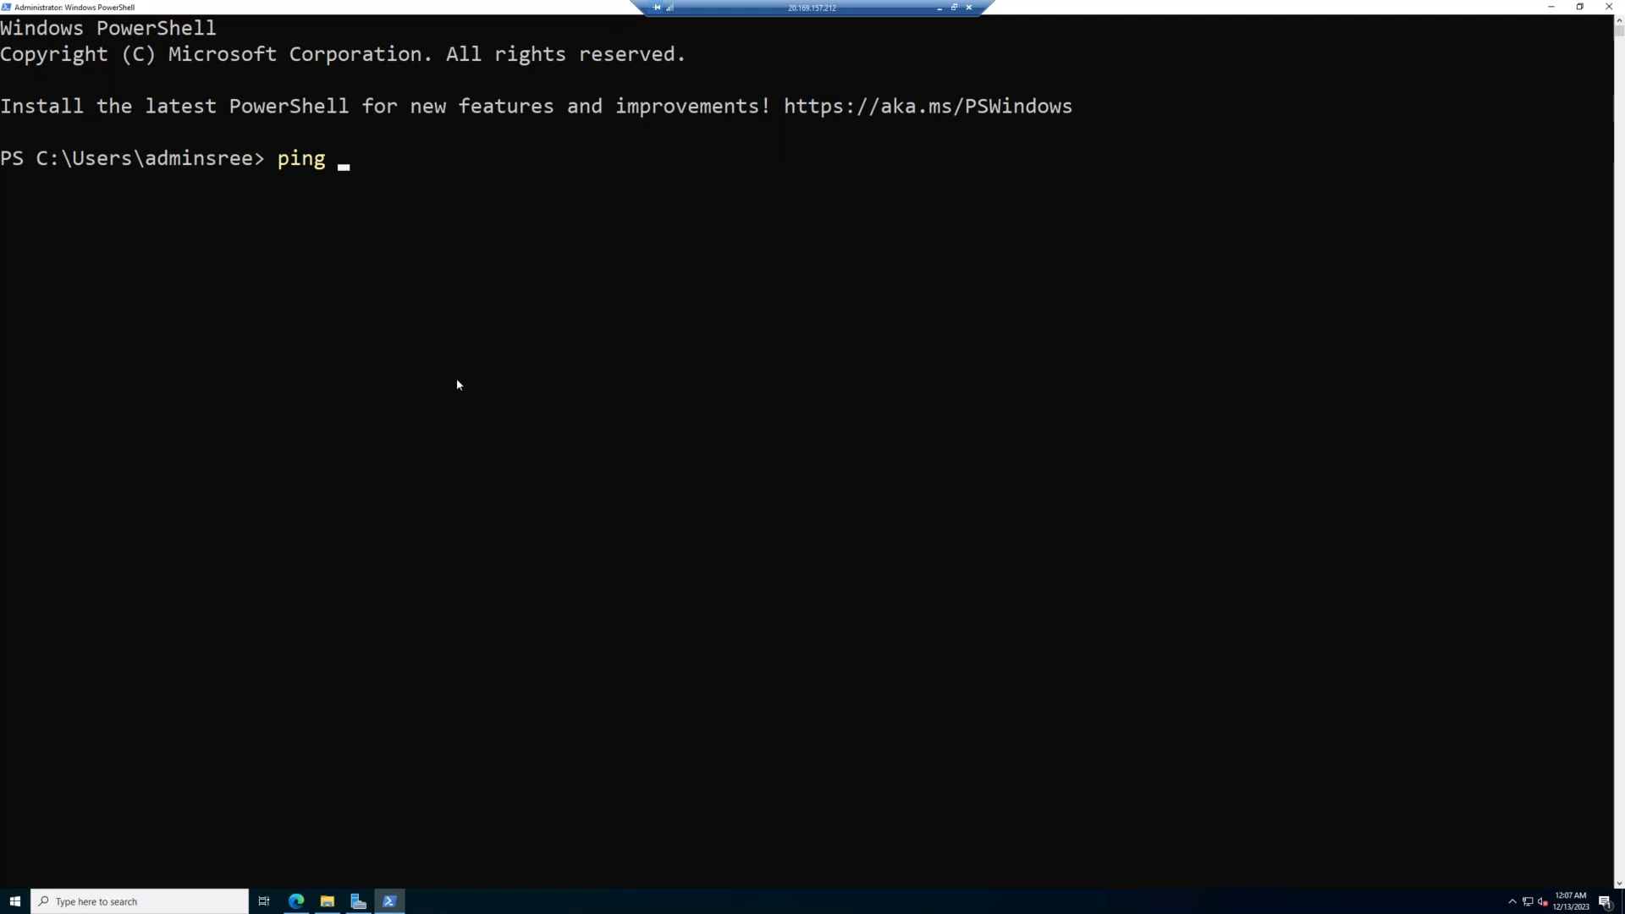
{"action": "type", "text": ".1.1.5"}
{"action": "key", "text": "Return"}
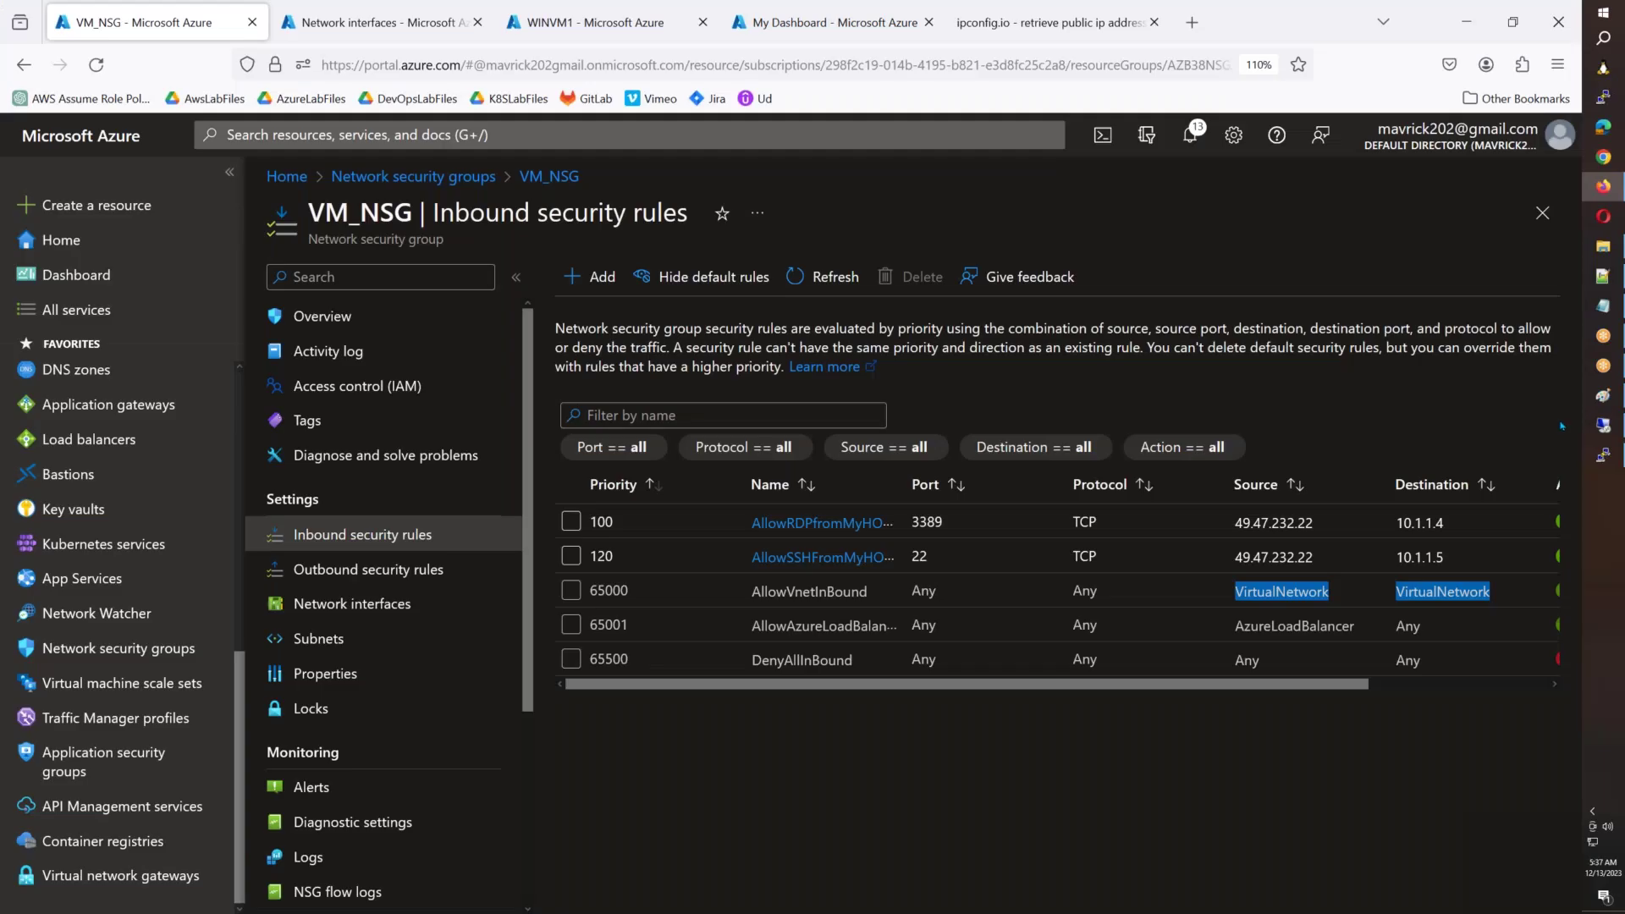
- Start pinging 10.1.1.4 from the LNXVM1 terminal, then return to the Windows VM
{"action": "left_click", "coordinate": [1601, 454]}
{"action": "type", "text": "p"}
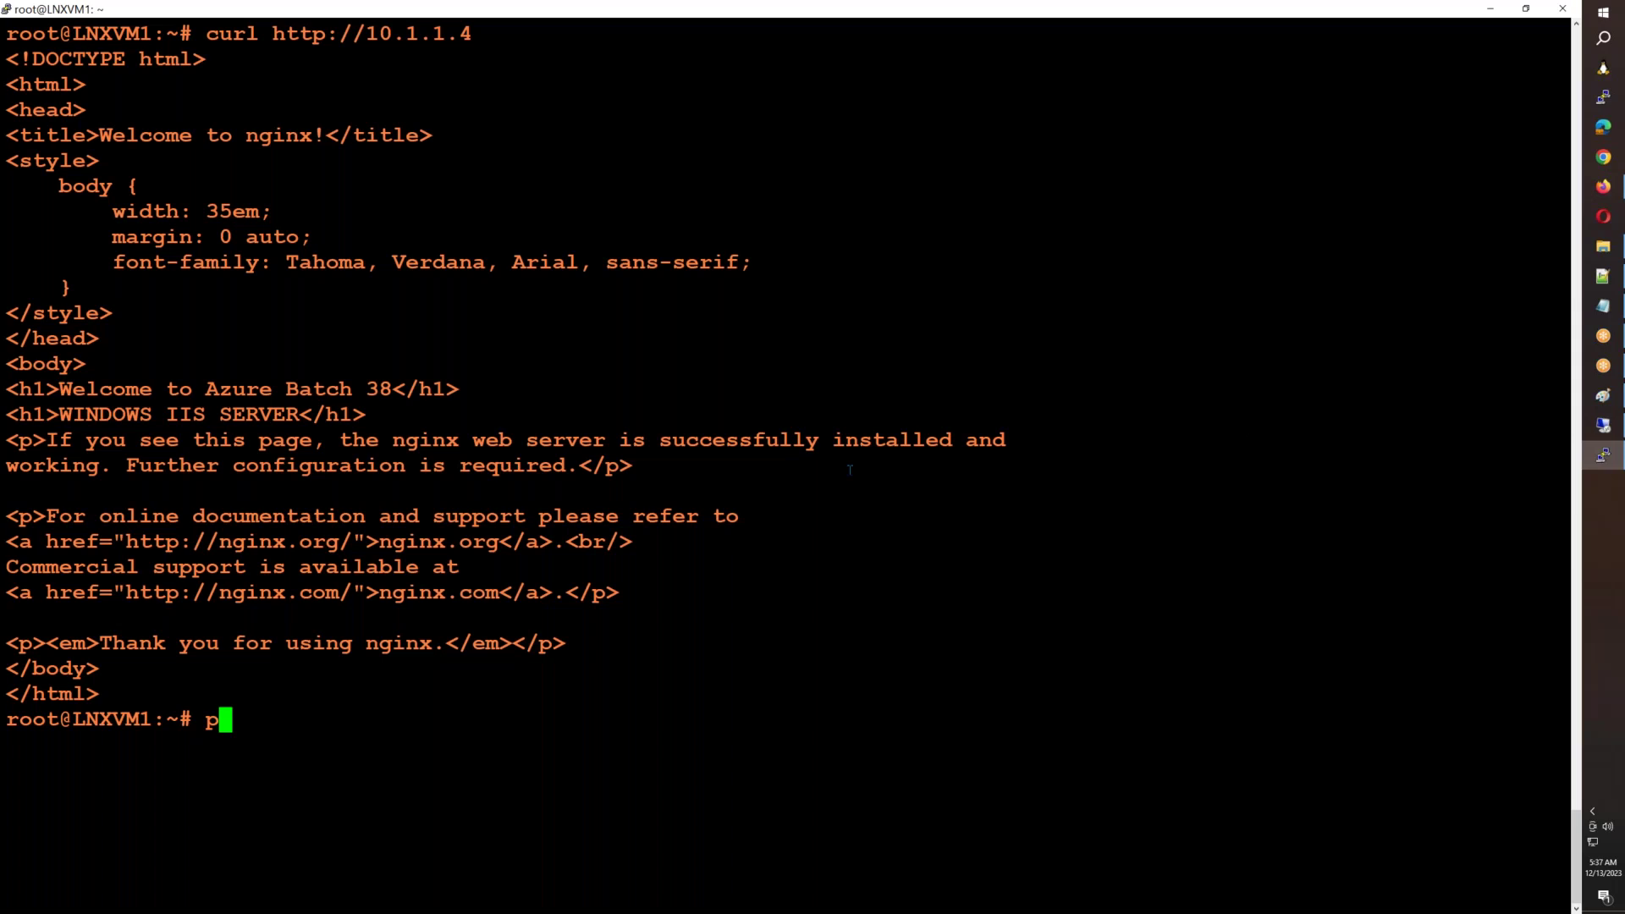
{"action": "type", "text": "ing 10.1.1."}
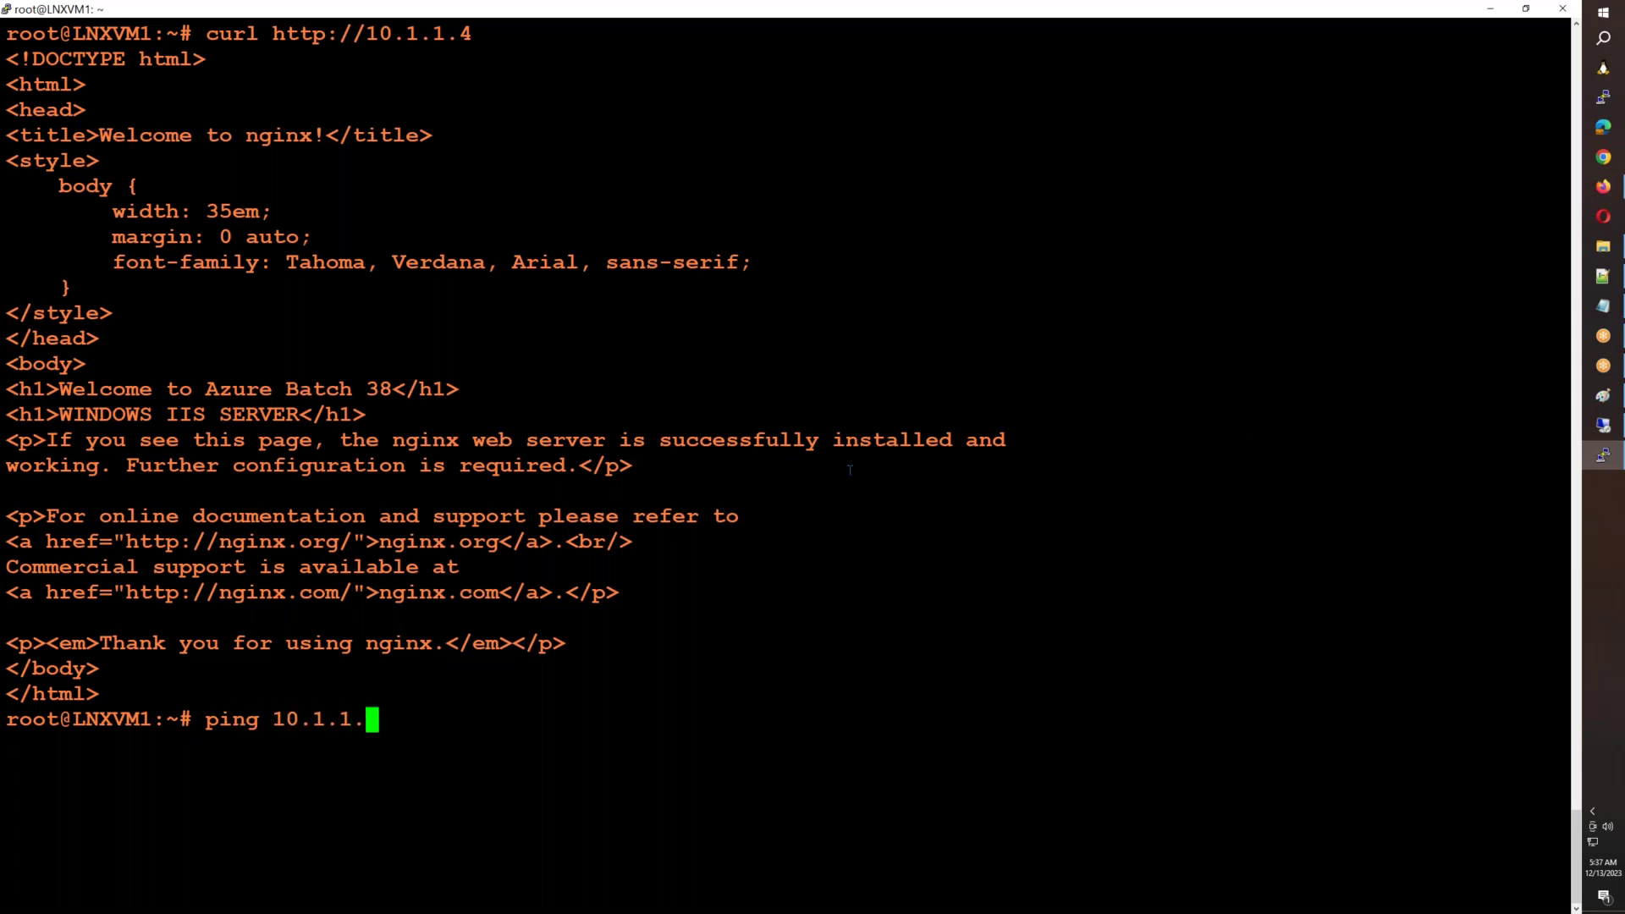
{"action": "type", "text": "4"}
{"action": "key", "text": "Return"}
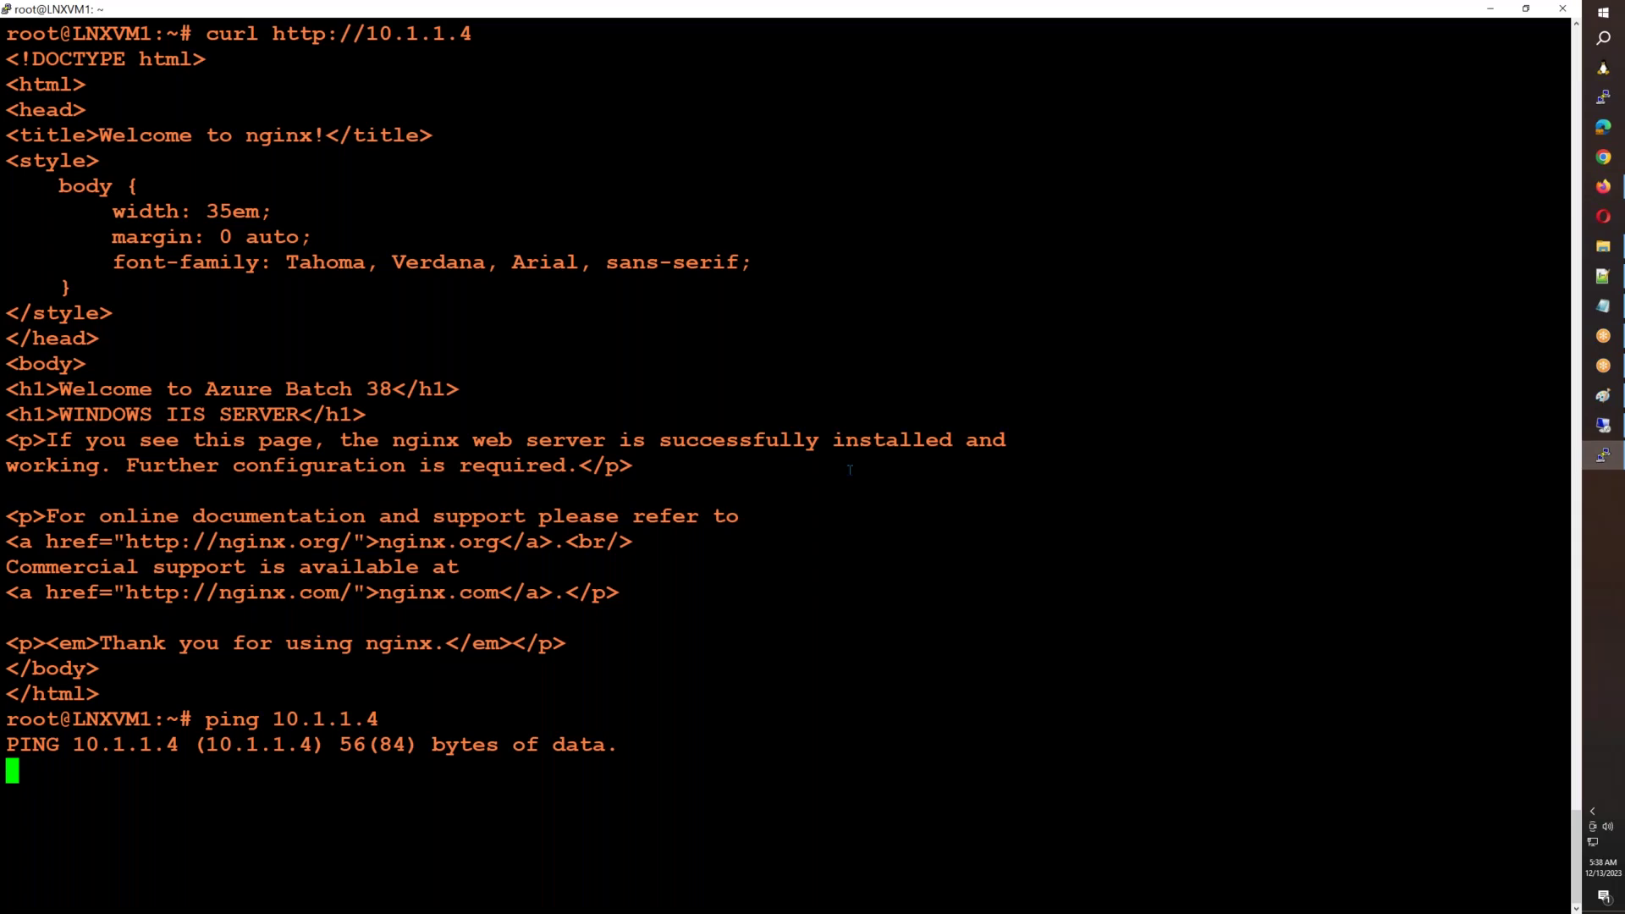
{"action": "left_click", "coordinate": [1602, 425]}
- Turn off Windows Defender Firewall for private and public networks via firewall.cpl
{"action": "type", "text": "firewall.cpl"}
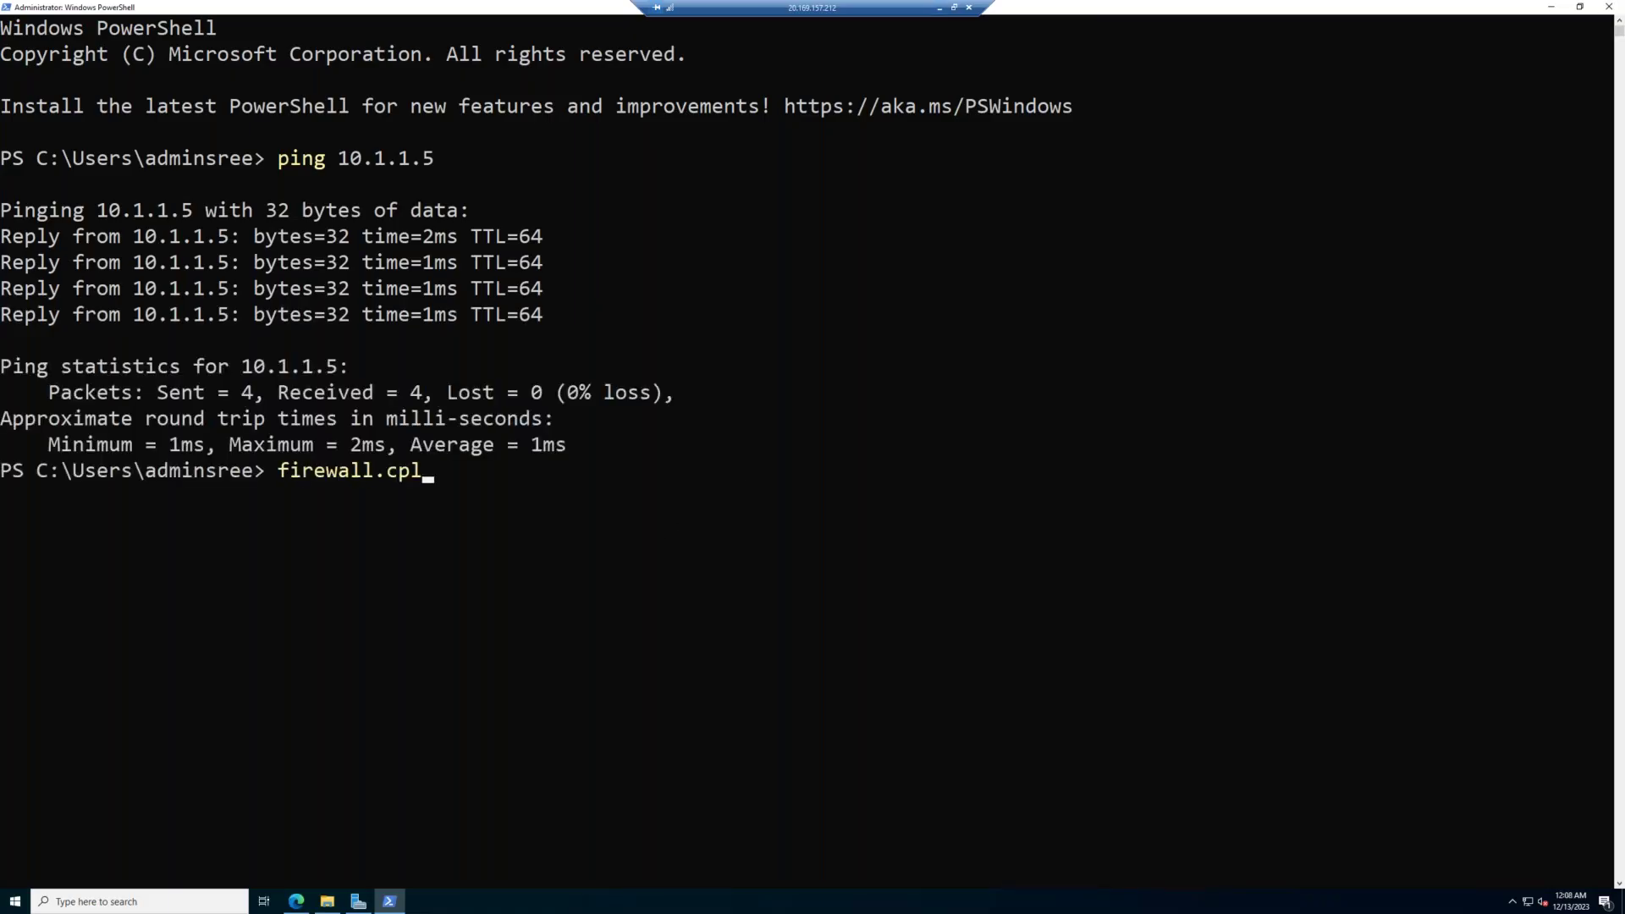
{"action": "key", "text": "Return"}
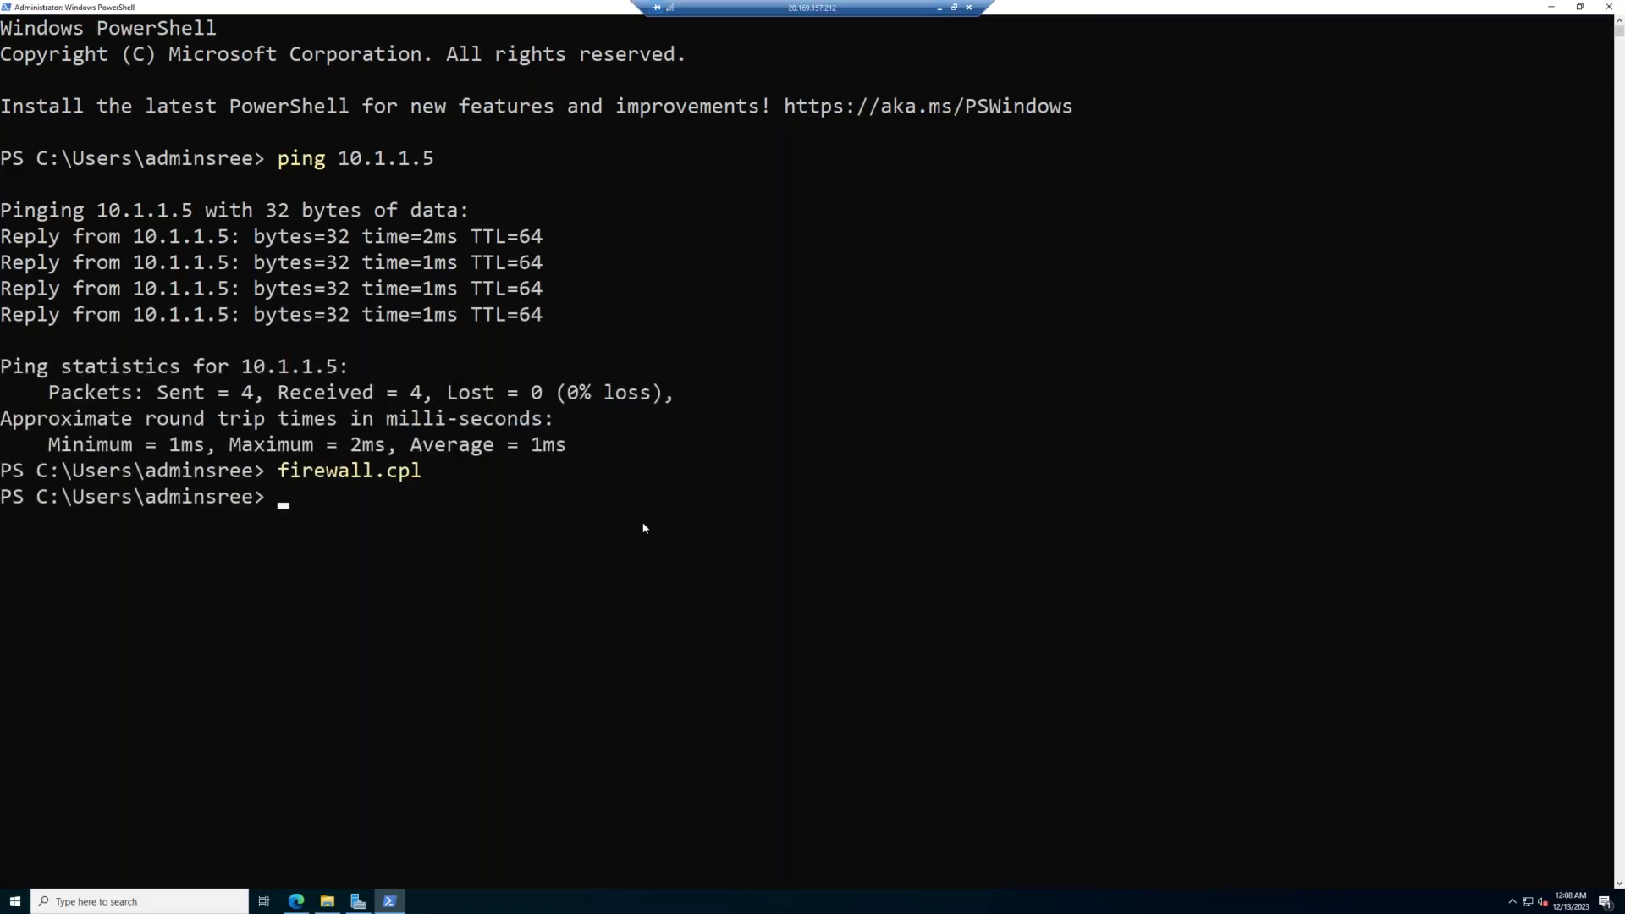
{"action": "left_click", "coordinate": [563, 404]}
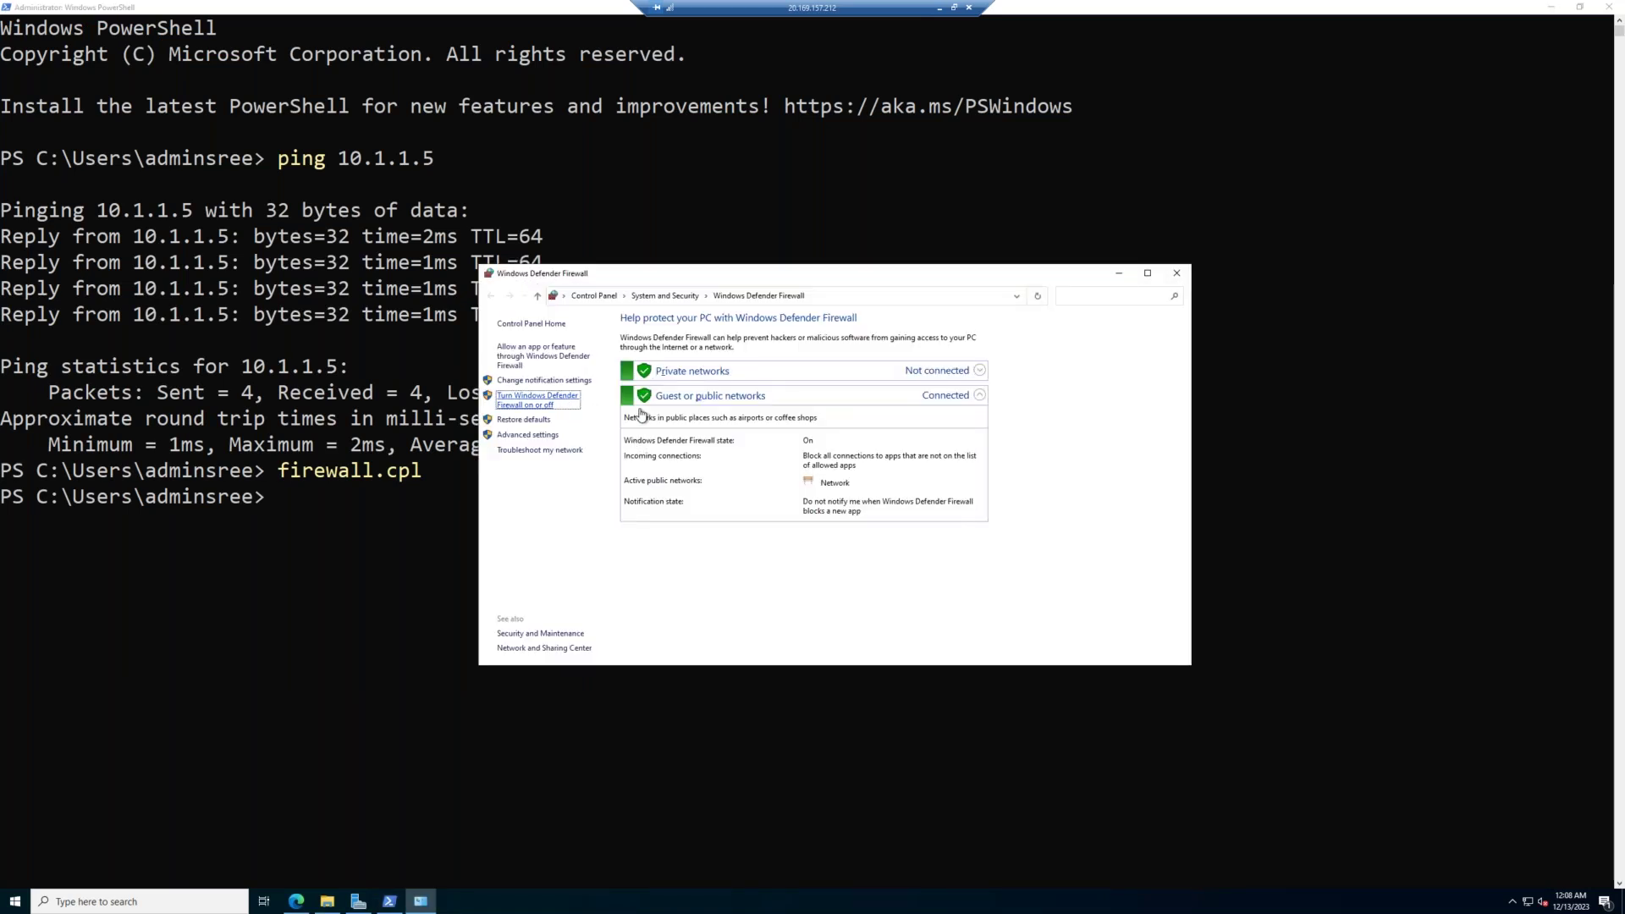
{"action": "left_click", "coordinate": [716, 416]}
{"action": "left_click", "coordinate": [736, 494]}
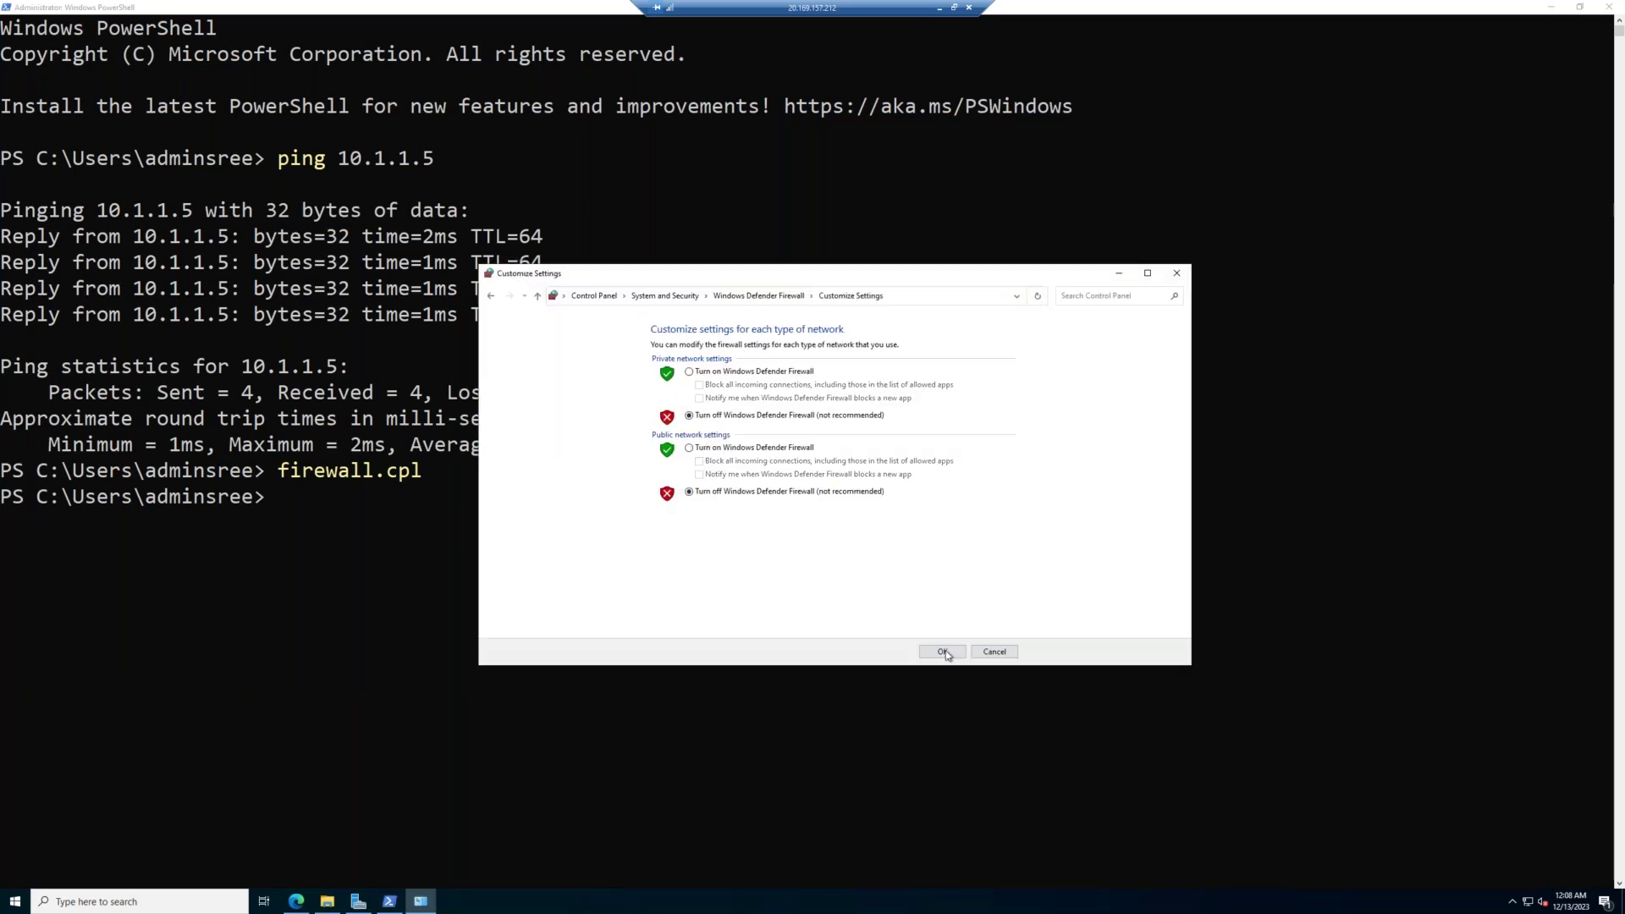
{"action": "left_click", "coordinate": [942, 651]}
{"action": "left_click", "coordinate": [1175, 275]}
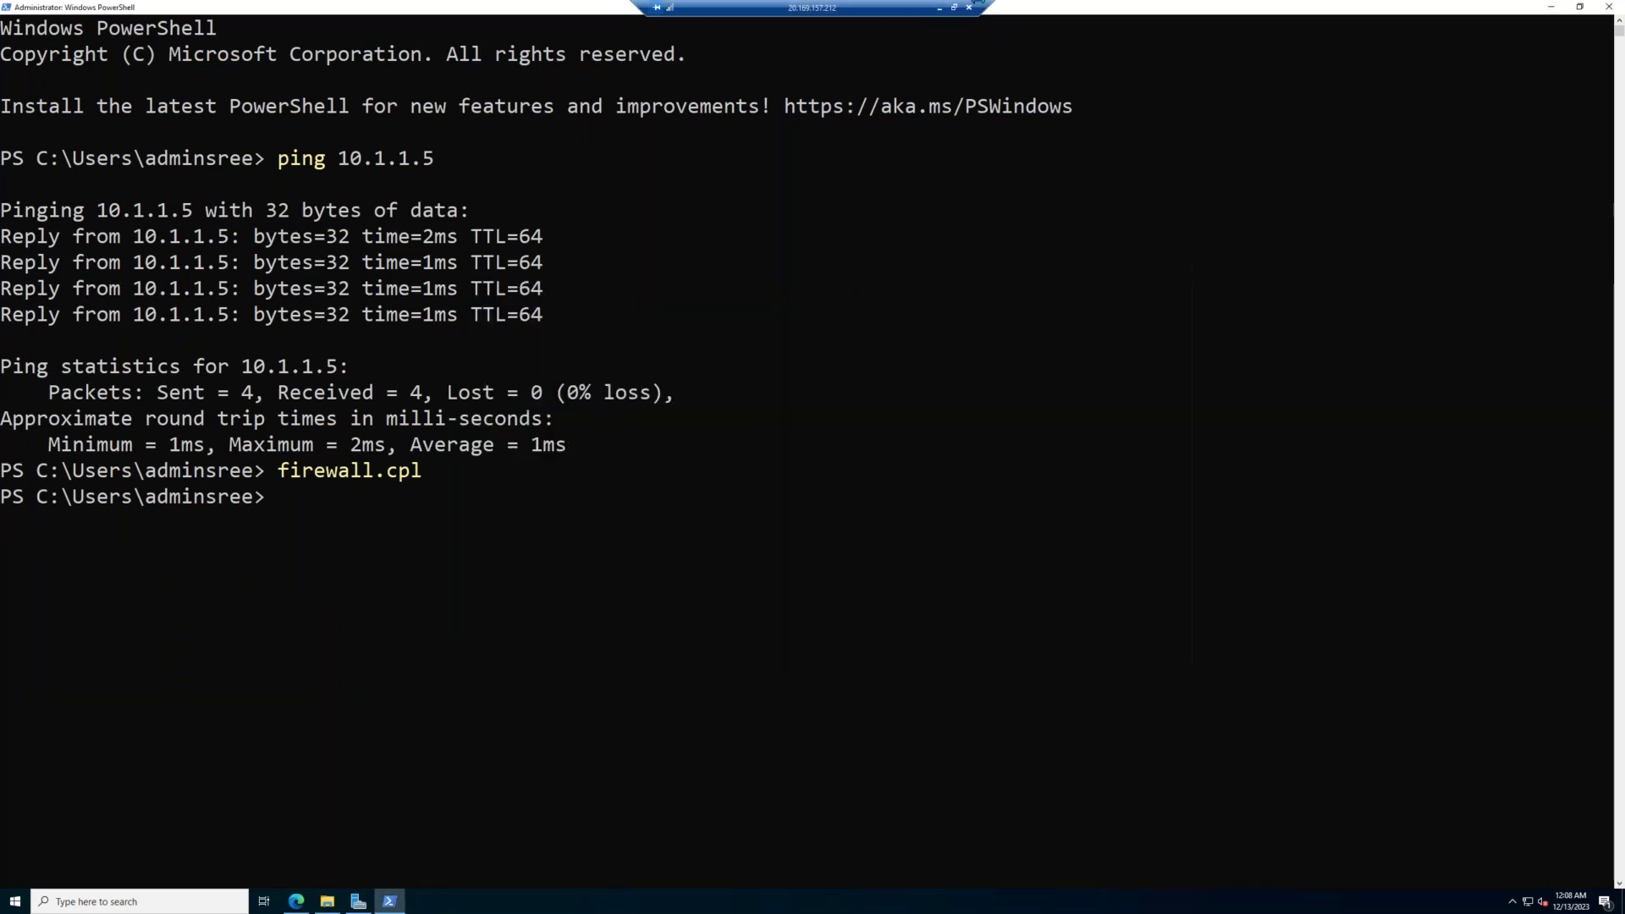
- Stop LNXVM1's ping to 10.1.1.4 (4 of 16 replies) and review VM_NSG's VirtualNetwork values
{"action": "key", "text": "alt+Tab"}
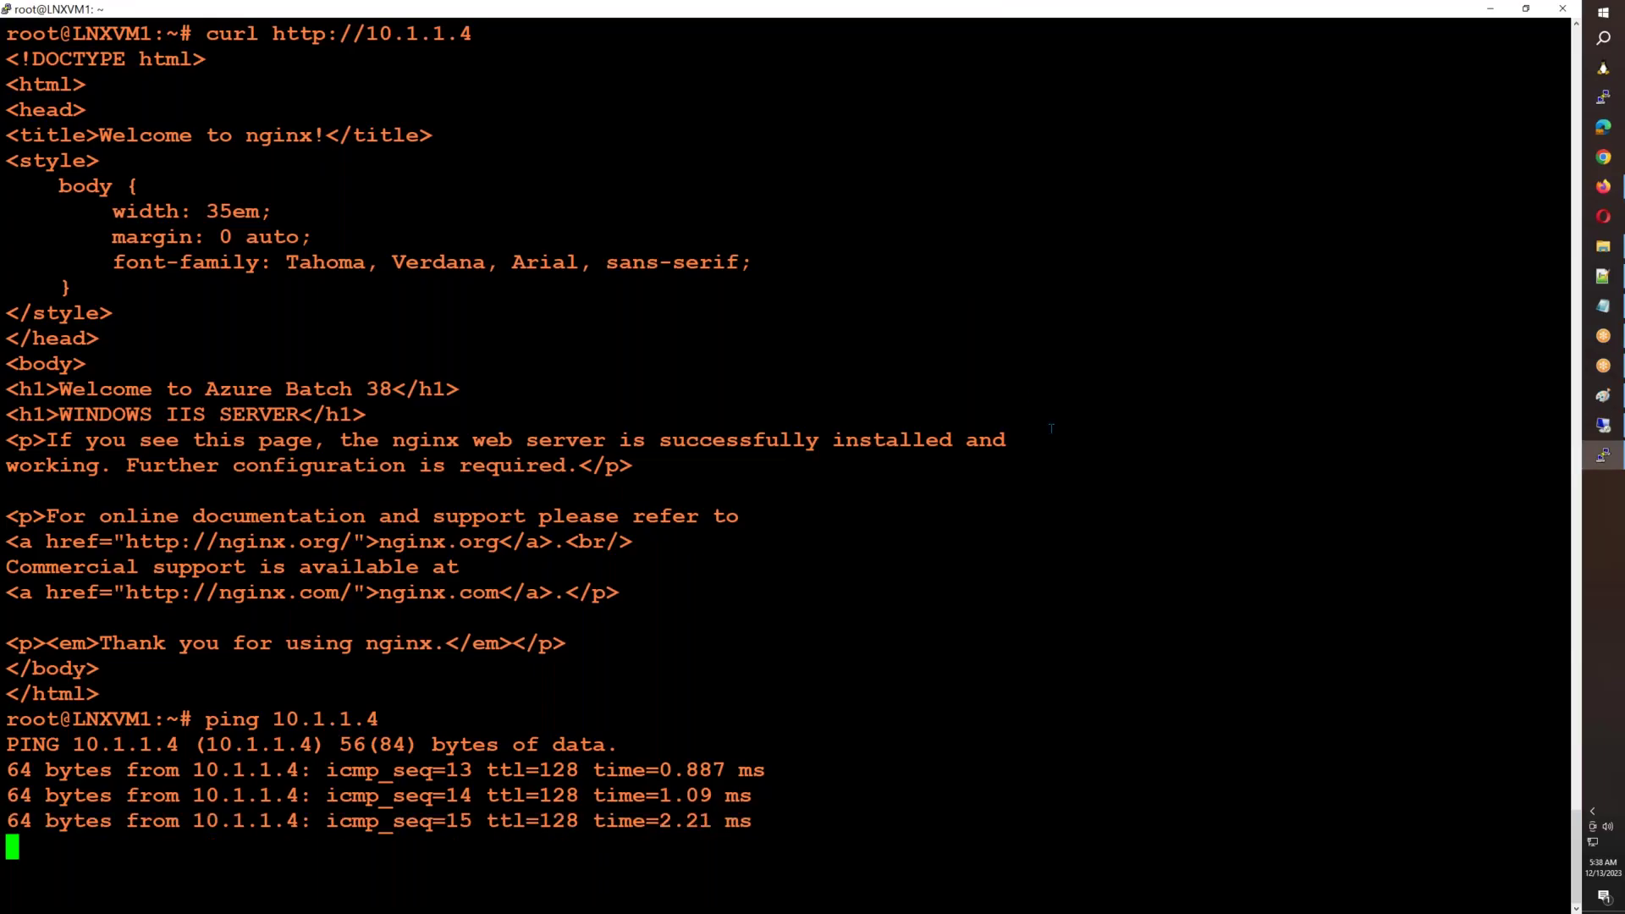
{"action": "key", "text": "ctrl+c"}
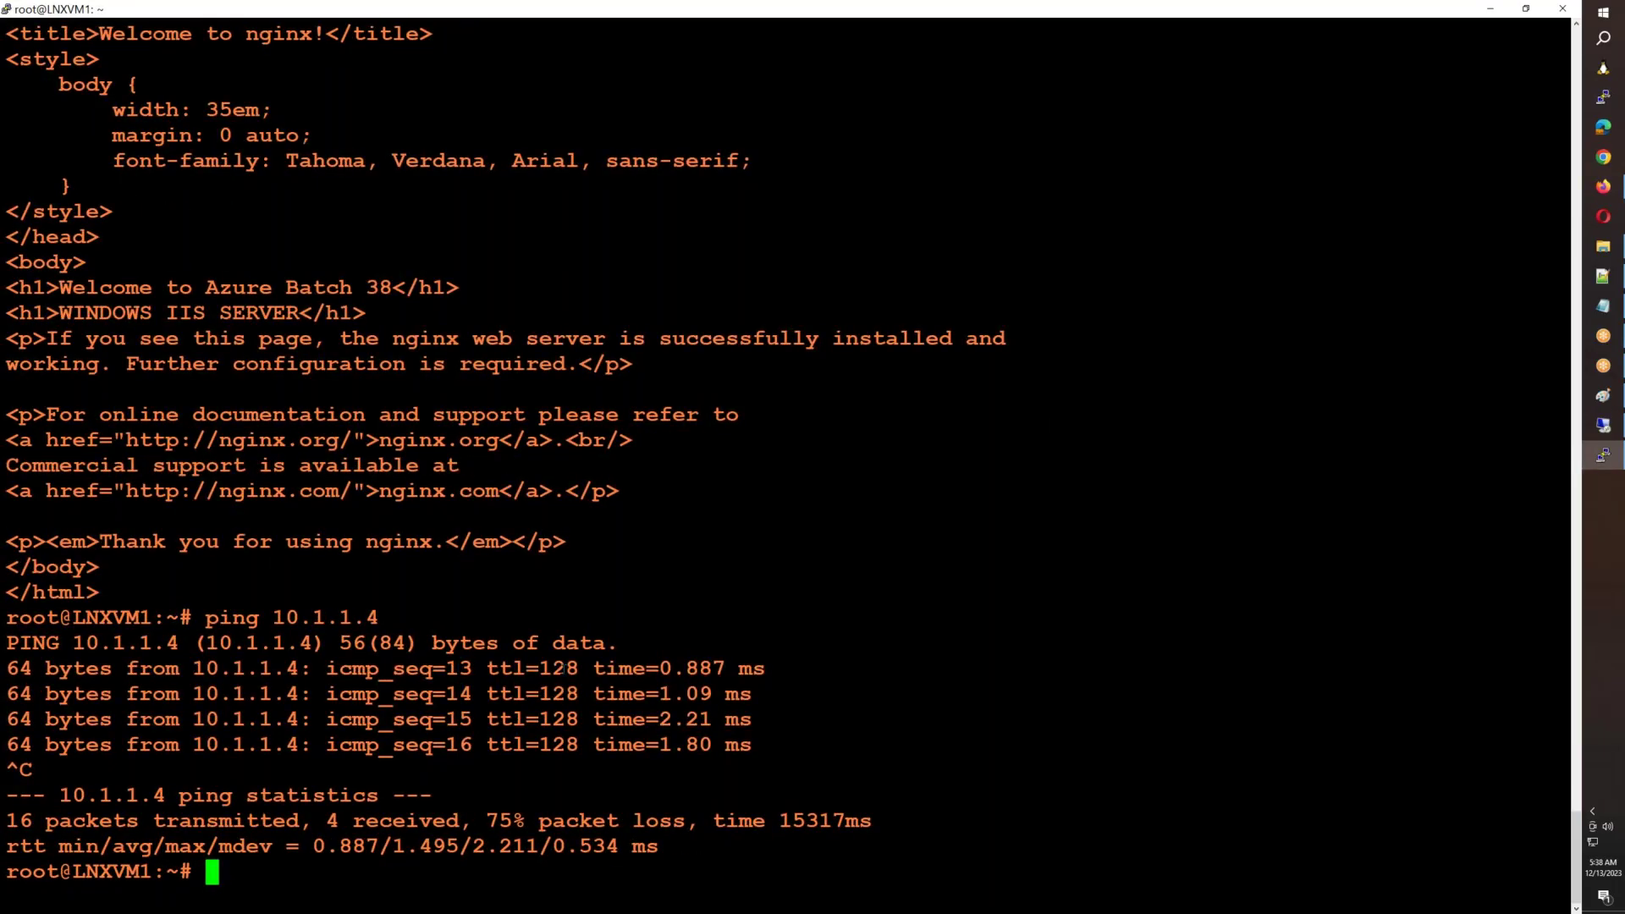
{"action": "left_click", "coordinate": [1603, 186]}
{"action": "left_click_drag", "start_coordinate": [1491, 591], "coordinate": [1238, 596]}
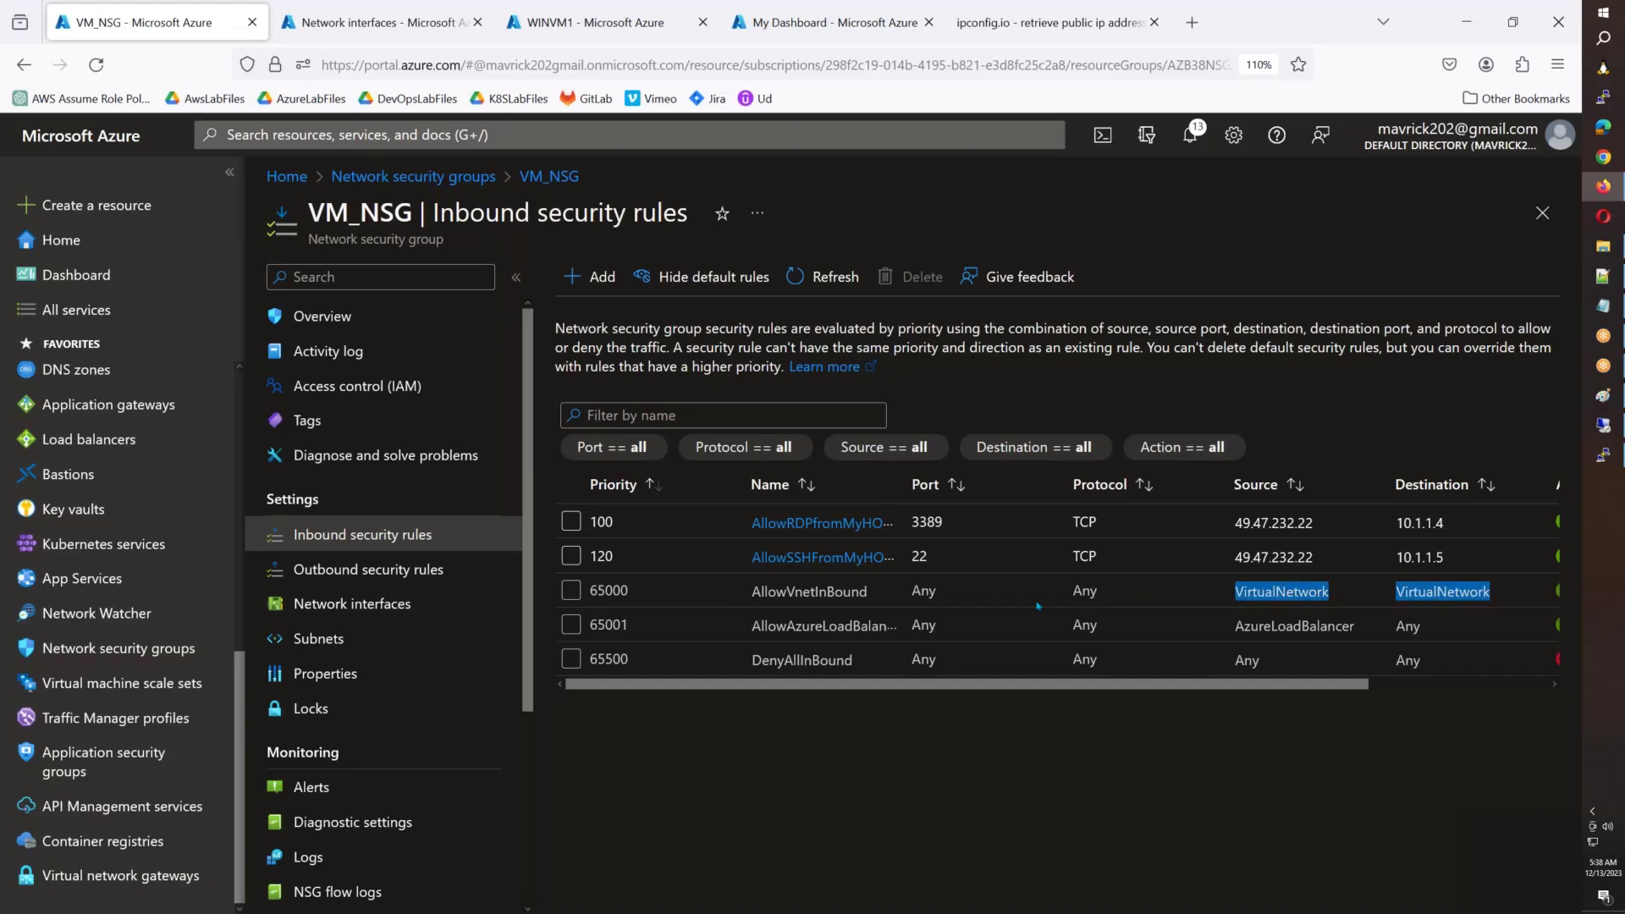
- Note AllowVnetInBound's Any port/protocol and VirtualNetwork addresses, then begin a new inbound rule
{"action": "left_click_drag", "start_coordinate": [909, 592], "coordinate": [1127, 606]}
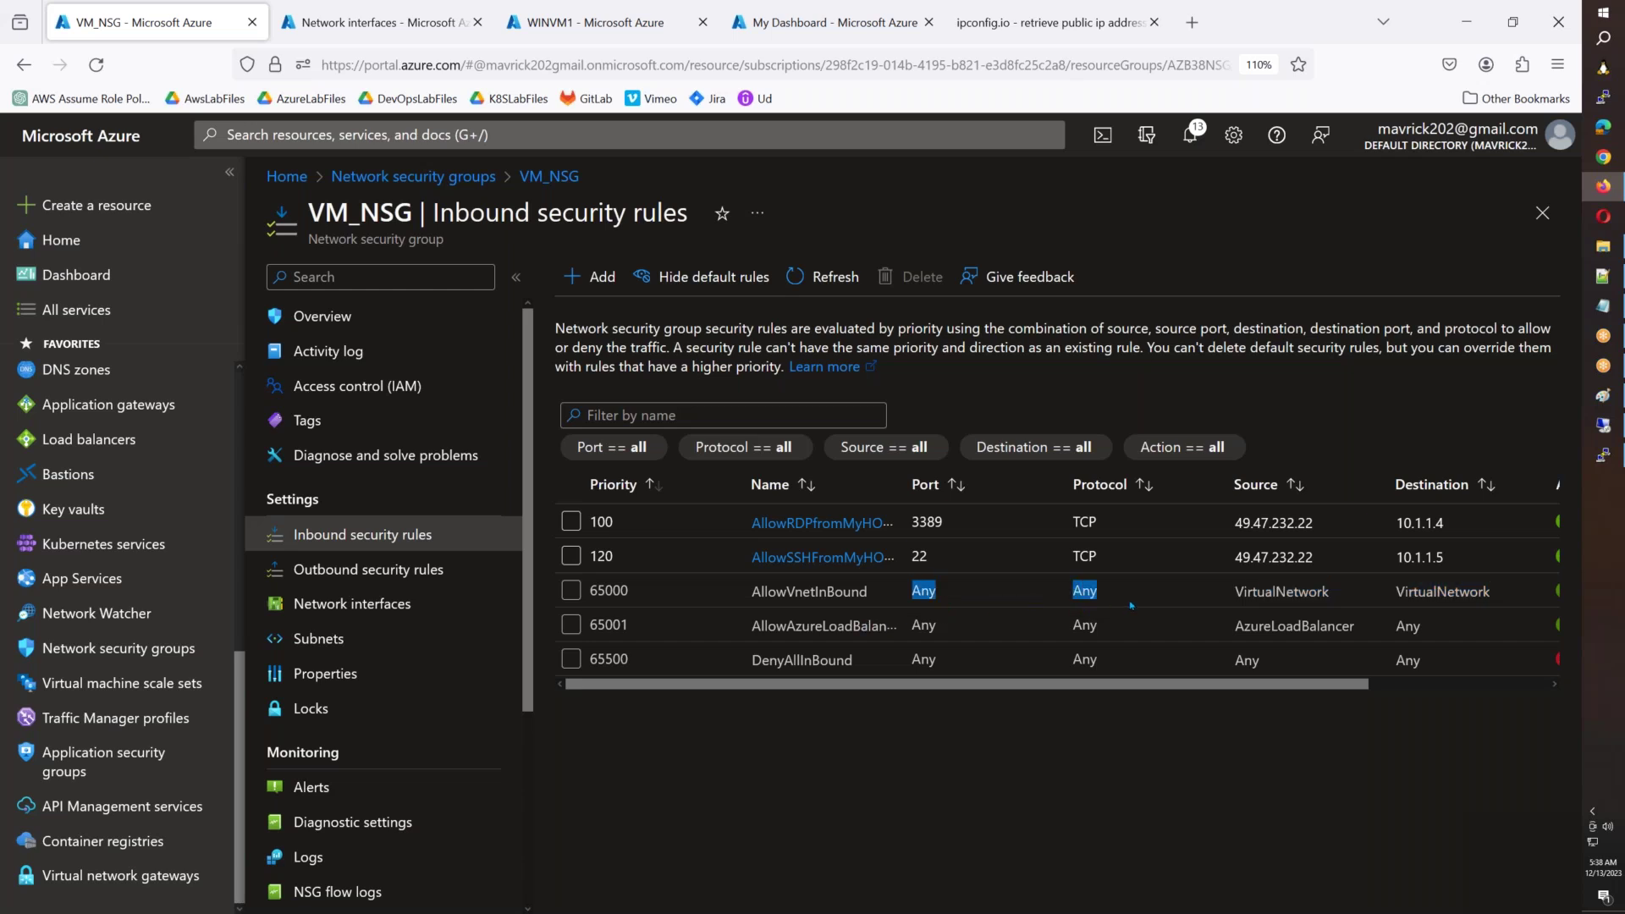
{"action": "mouse_move", "coordinate": [1247, 593]}
{"action": "left_mouse_down"}
{"action": "mouse_move", "coordinate": [1483, 592]}
{"action": "mouse_move", "coordinate": [1225, 598]}
{"action": "left_mouse_up"}
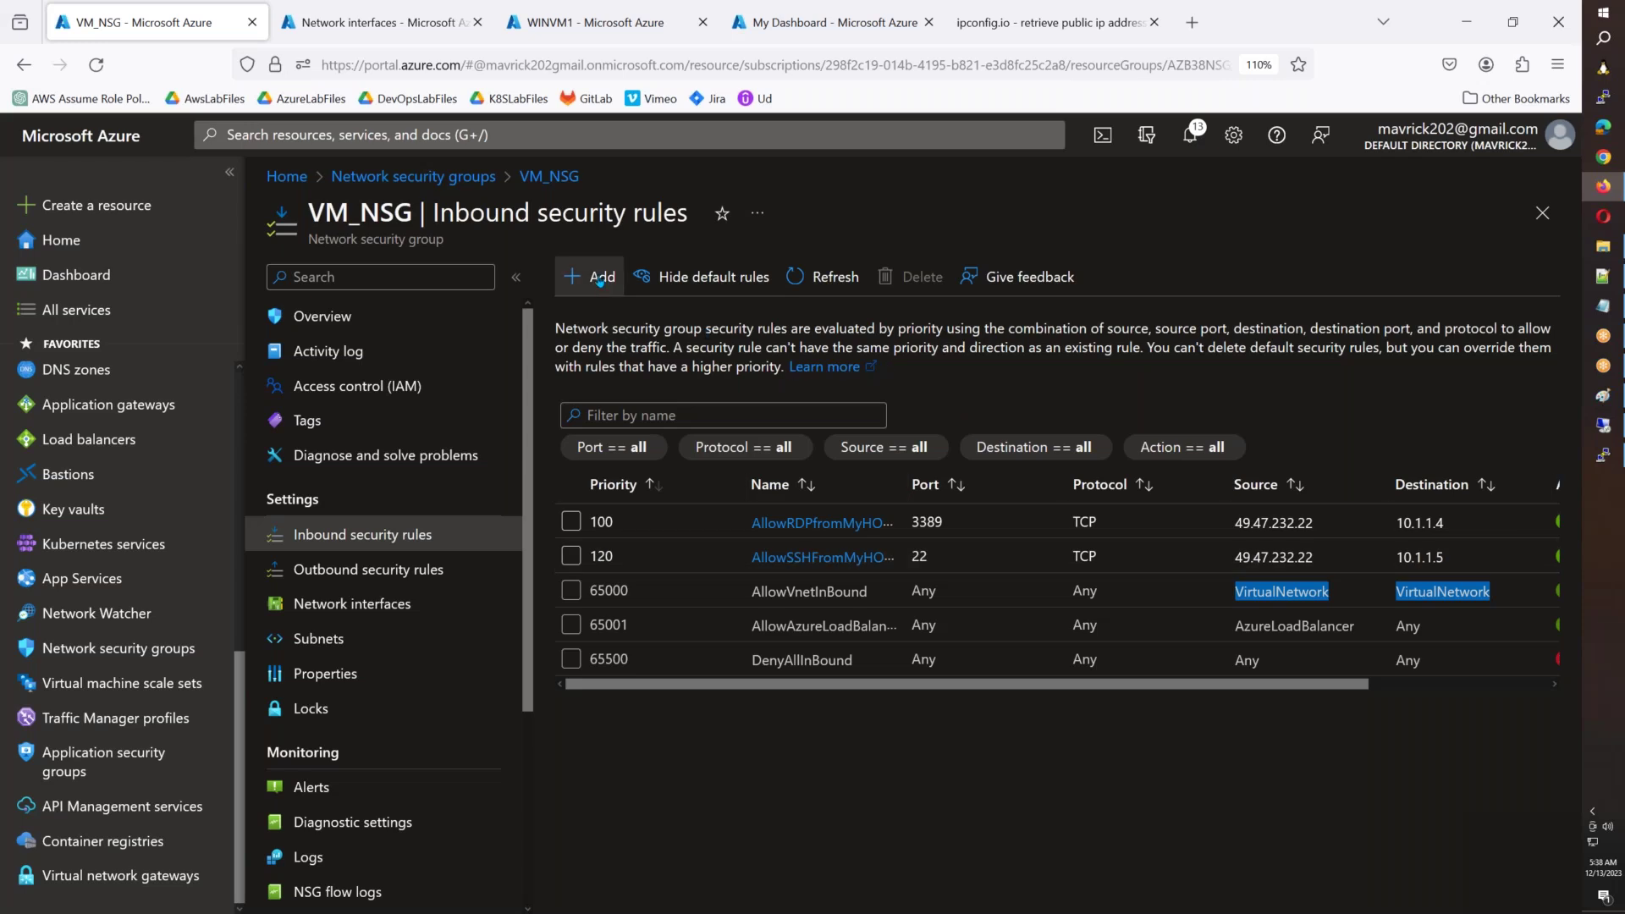
{"action": "left_click", "coordinate": [601, 280]}
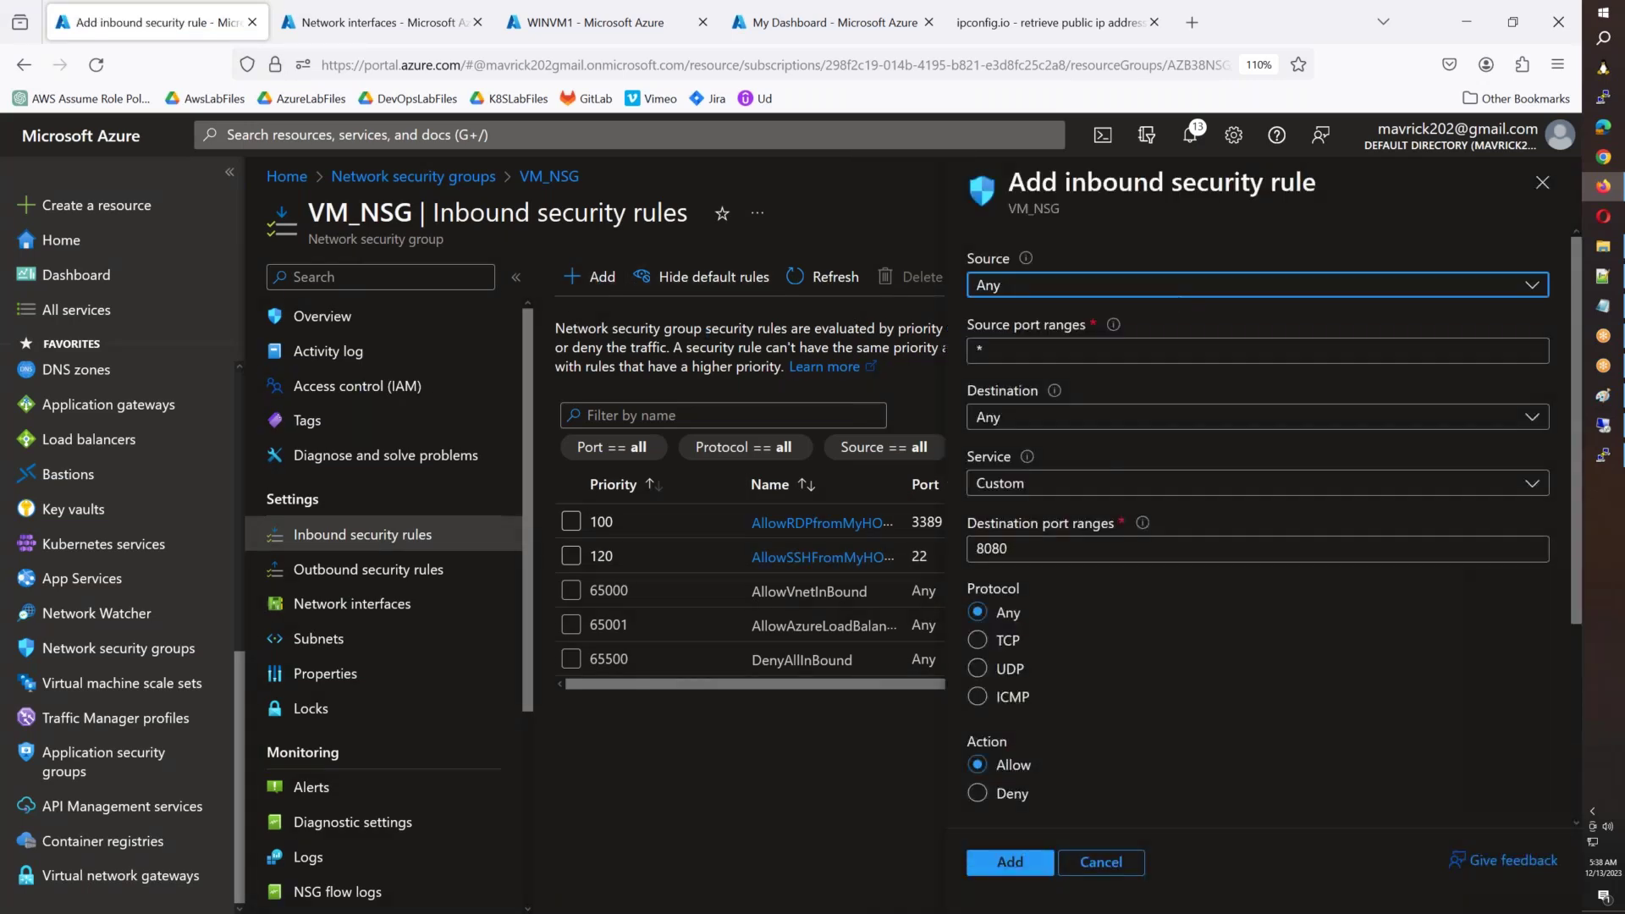
- Set the rule's source and destination to the VirtualNetwork service tag
{"action": "left_click", "coordinate": [997, 294]}
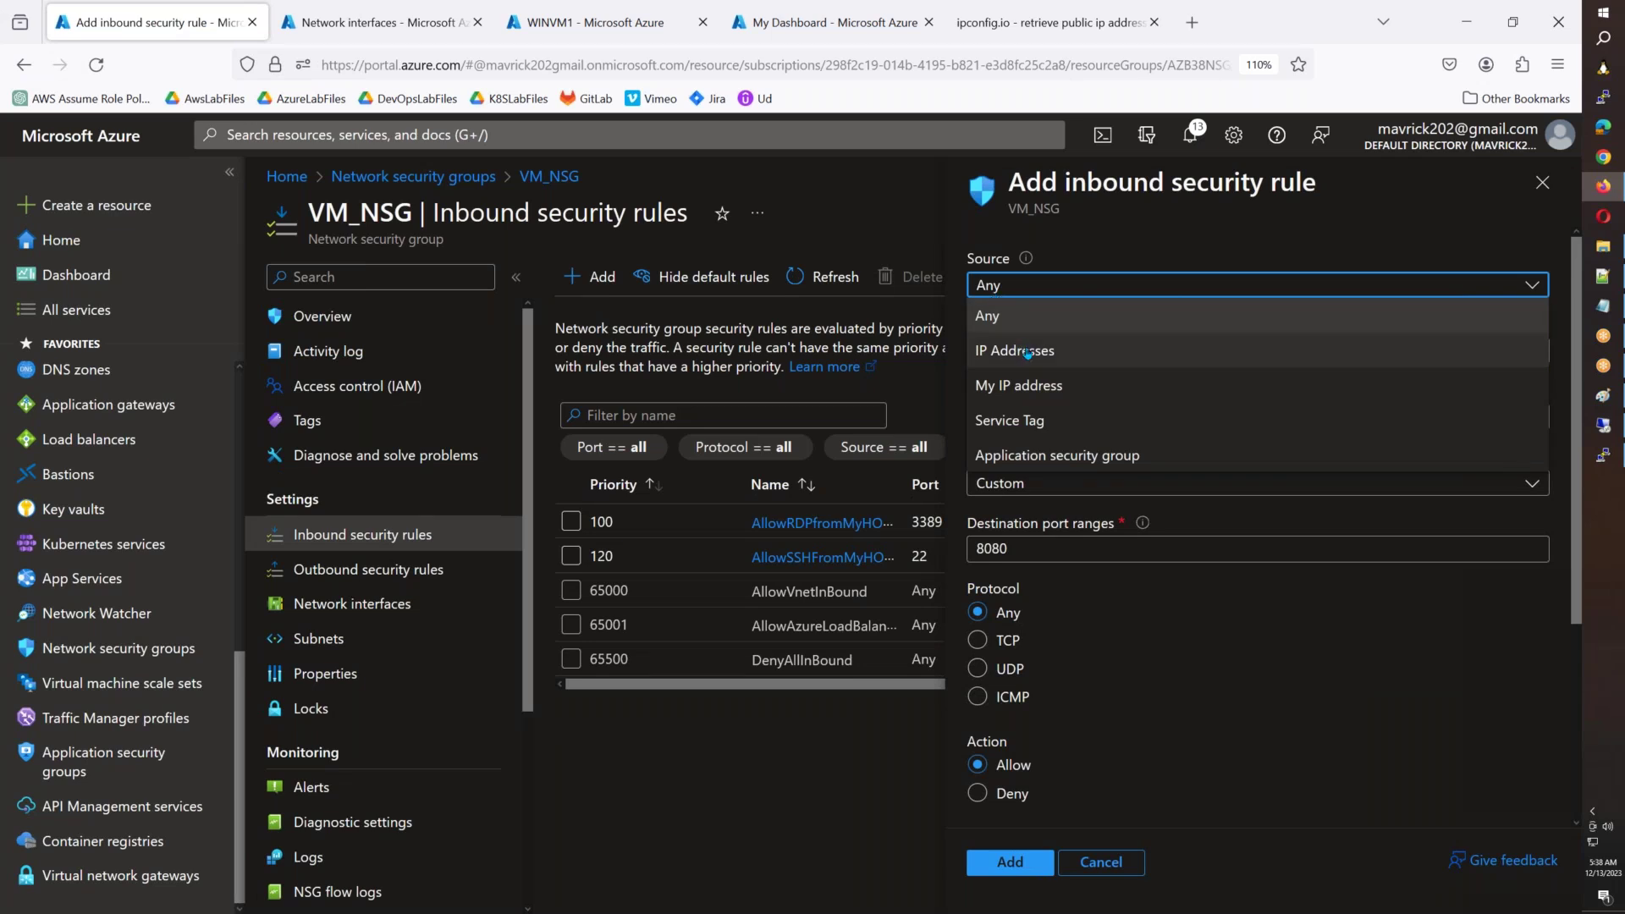
{"action": "left_click", "coordinate": [1022, 421]}
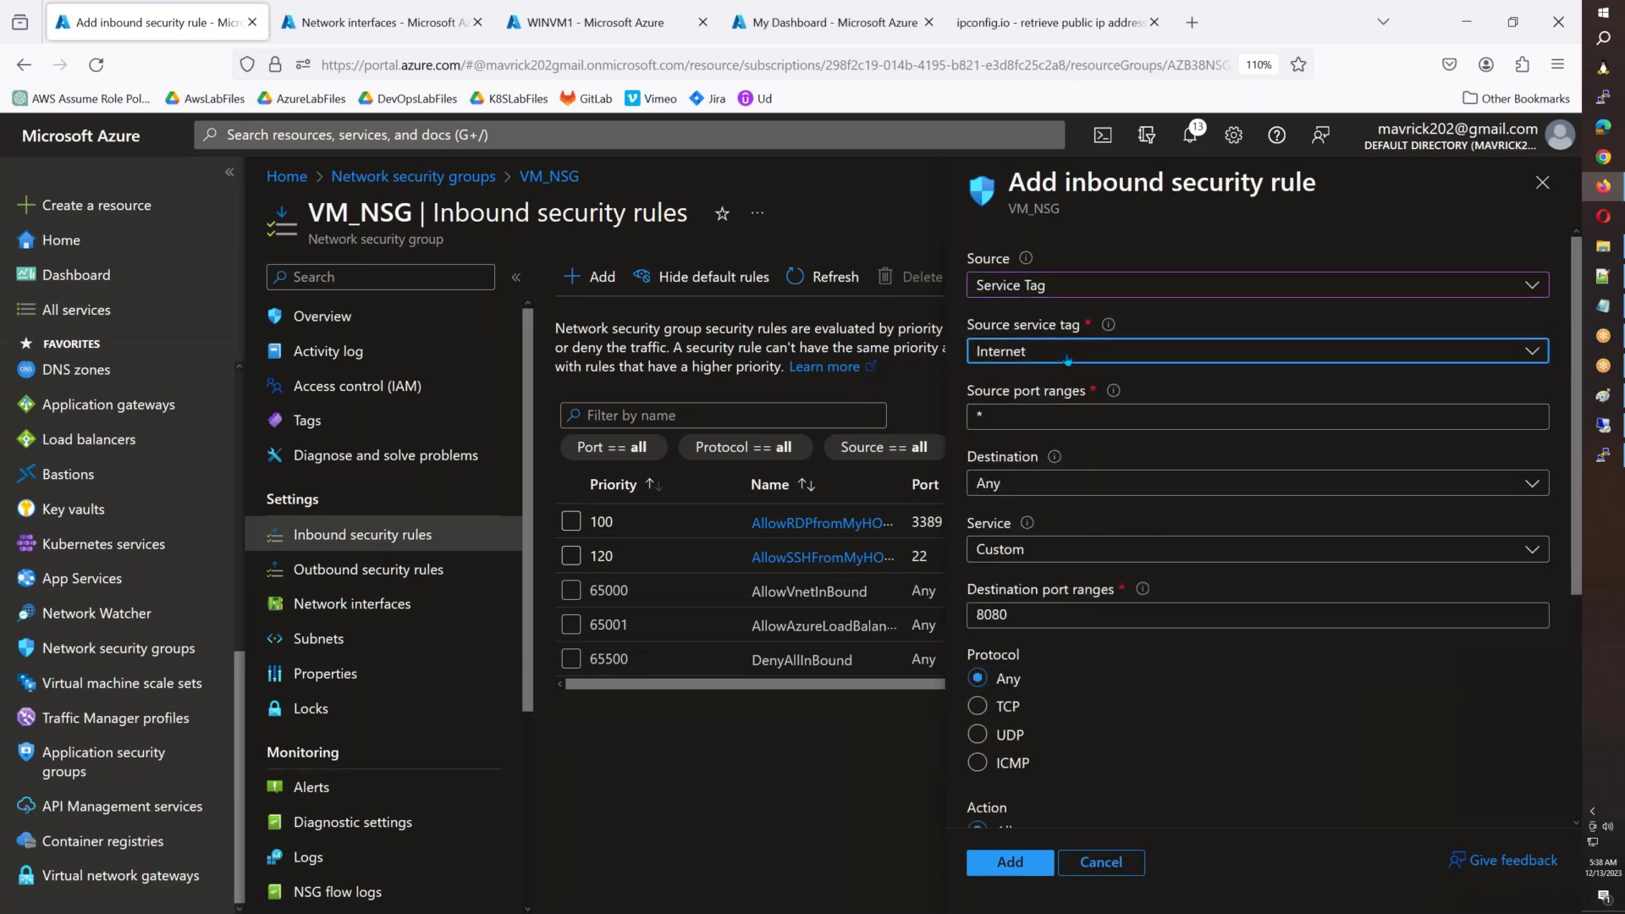
{"action": "left_click", "coordinate": [1068, 359]}
{"action": "left_click", "coordinate": [1058, 424]}
{"action": "left_click", "coordinate": [1060, 357]}
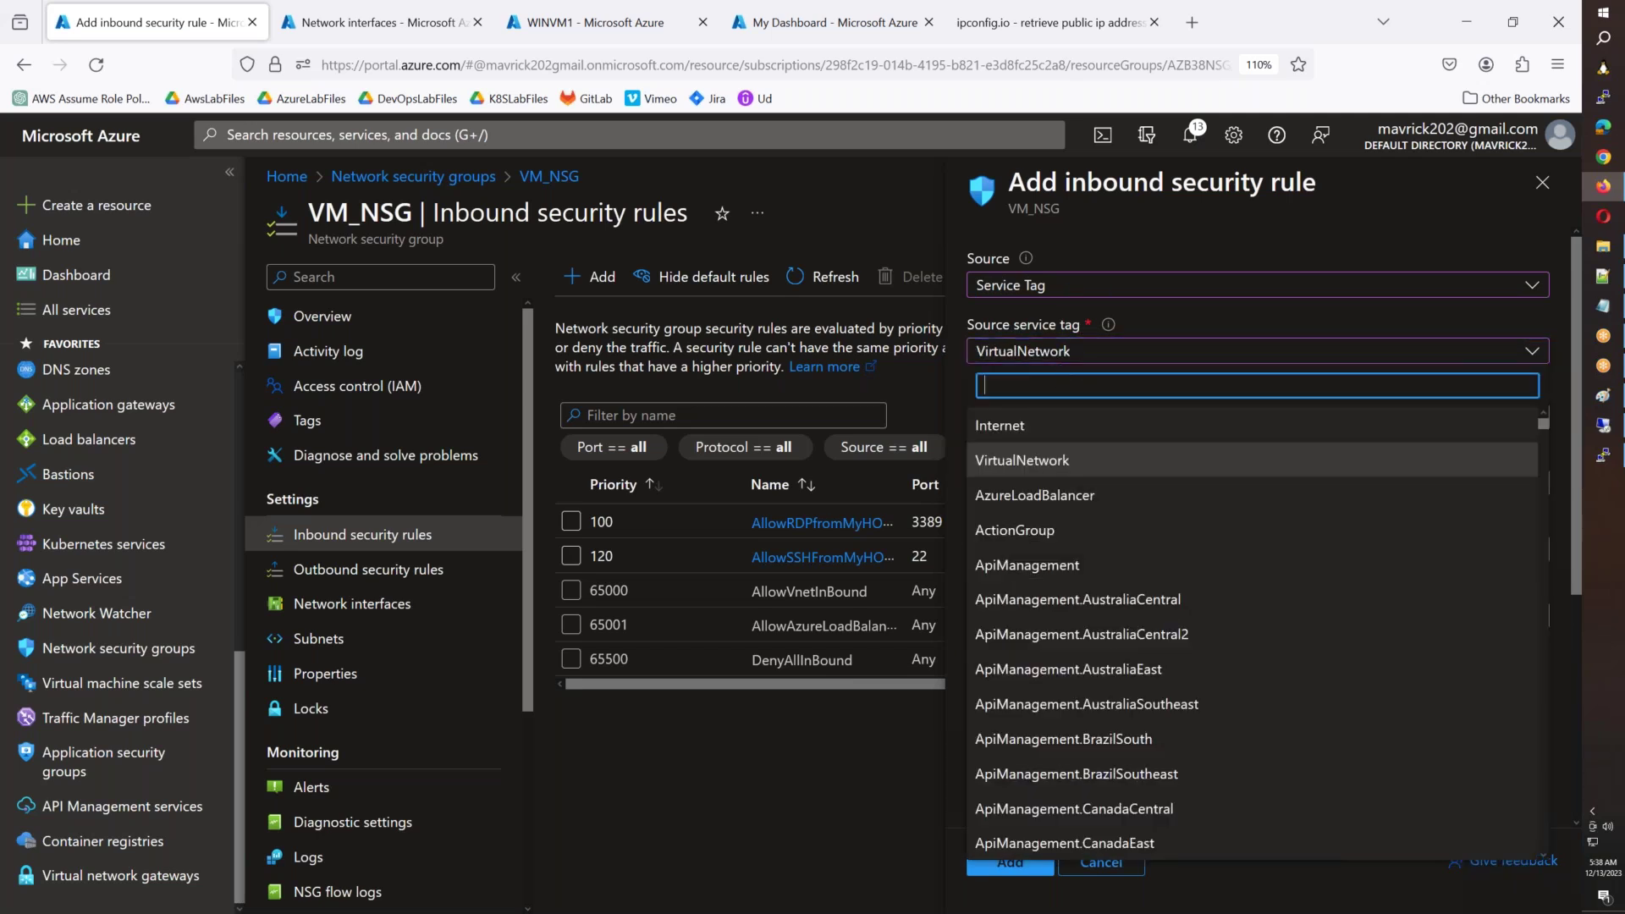
{"action": "left_click", "coordinate": [1051, 460]}
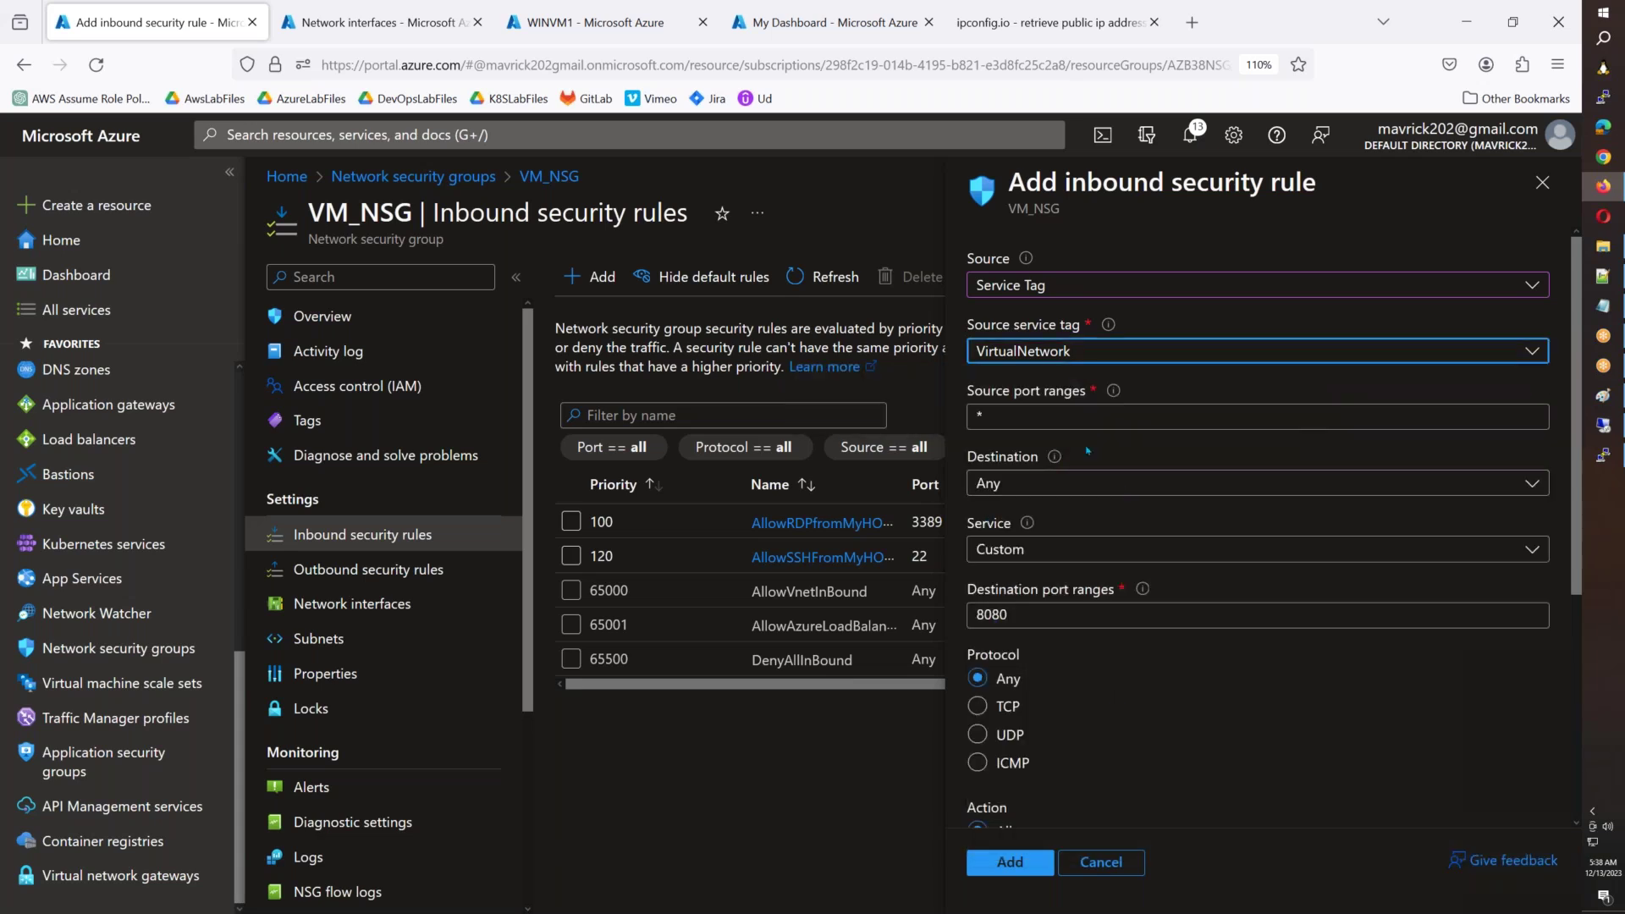
{"action": "left_click", "coordinate": [1046, 492]}
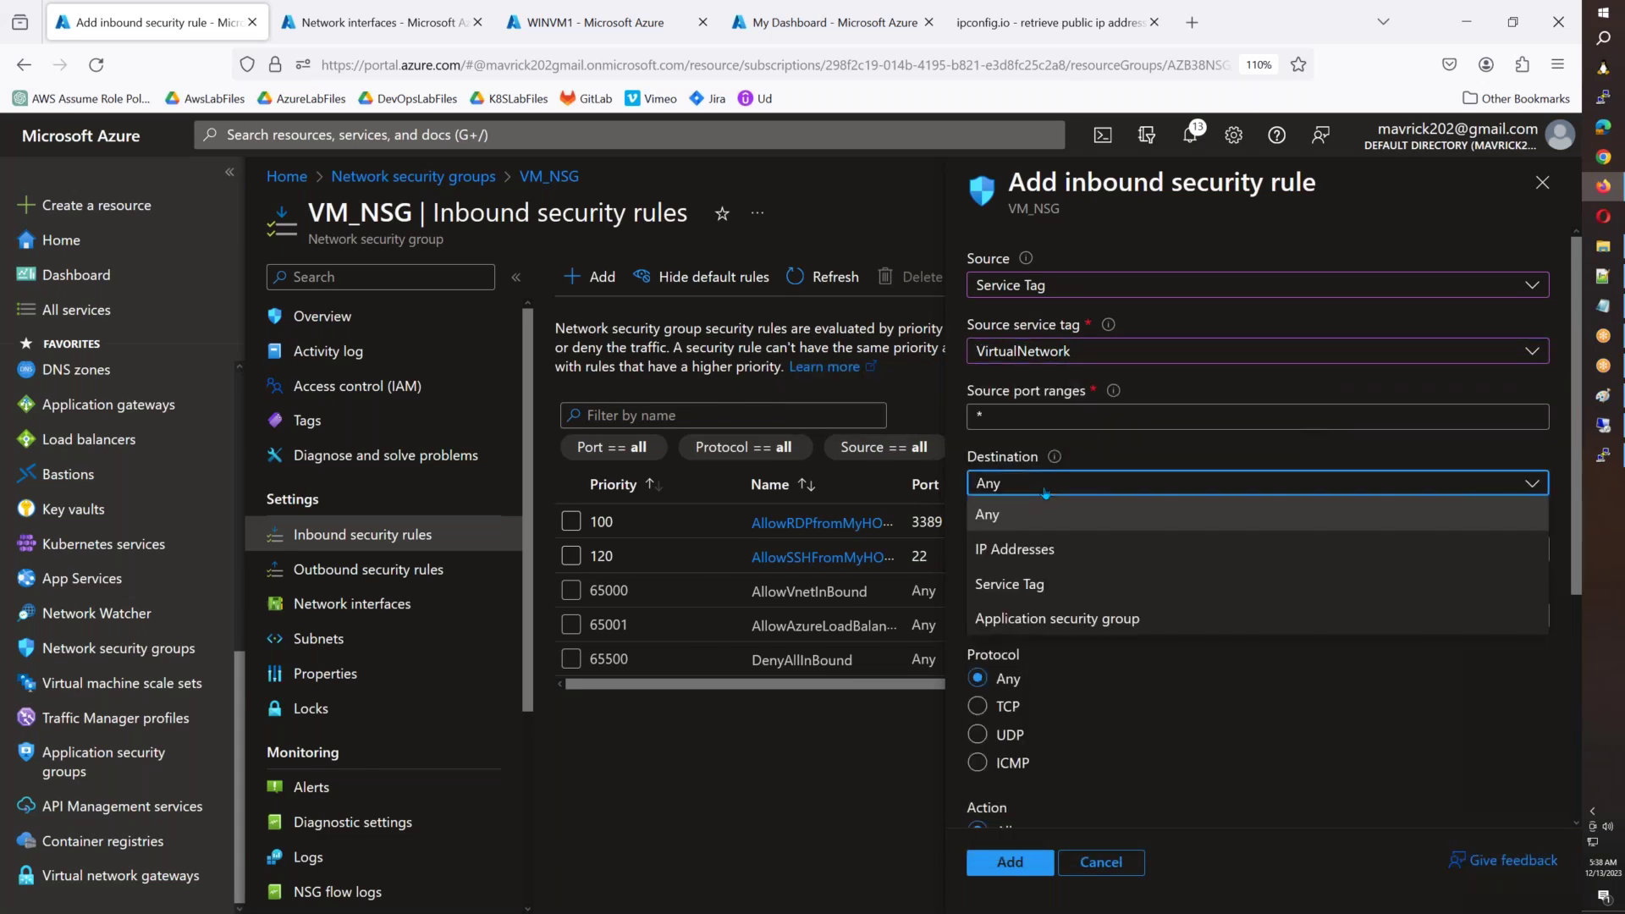
{"action": "left_click", "coordinate": [1045, 586]}
{"action": "left_click", "coordinate": [1043, 552]}
{"action": "left_click", "coordinate": [1044, 657]}
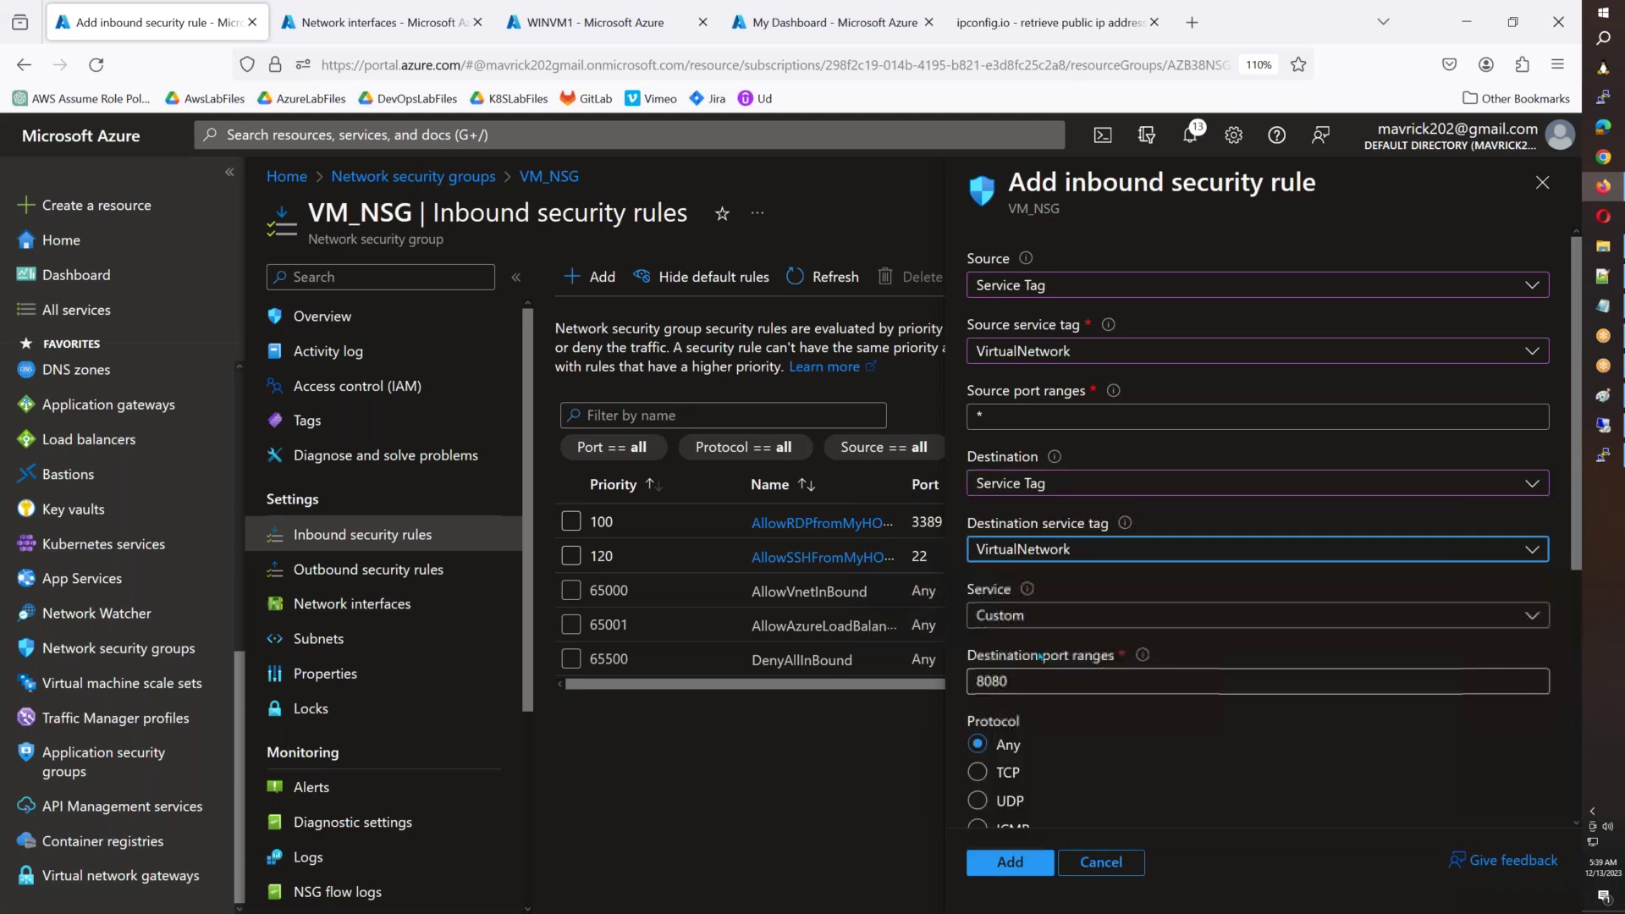
- Restrict the rule to ICMP protocol with a Deny action
{"action": "left_click", "coordinate": [1038, 618]}
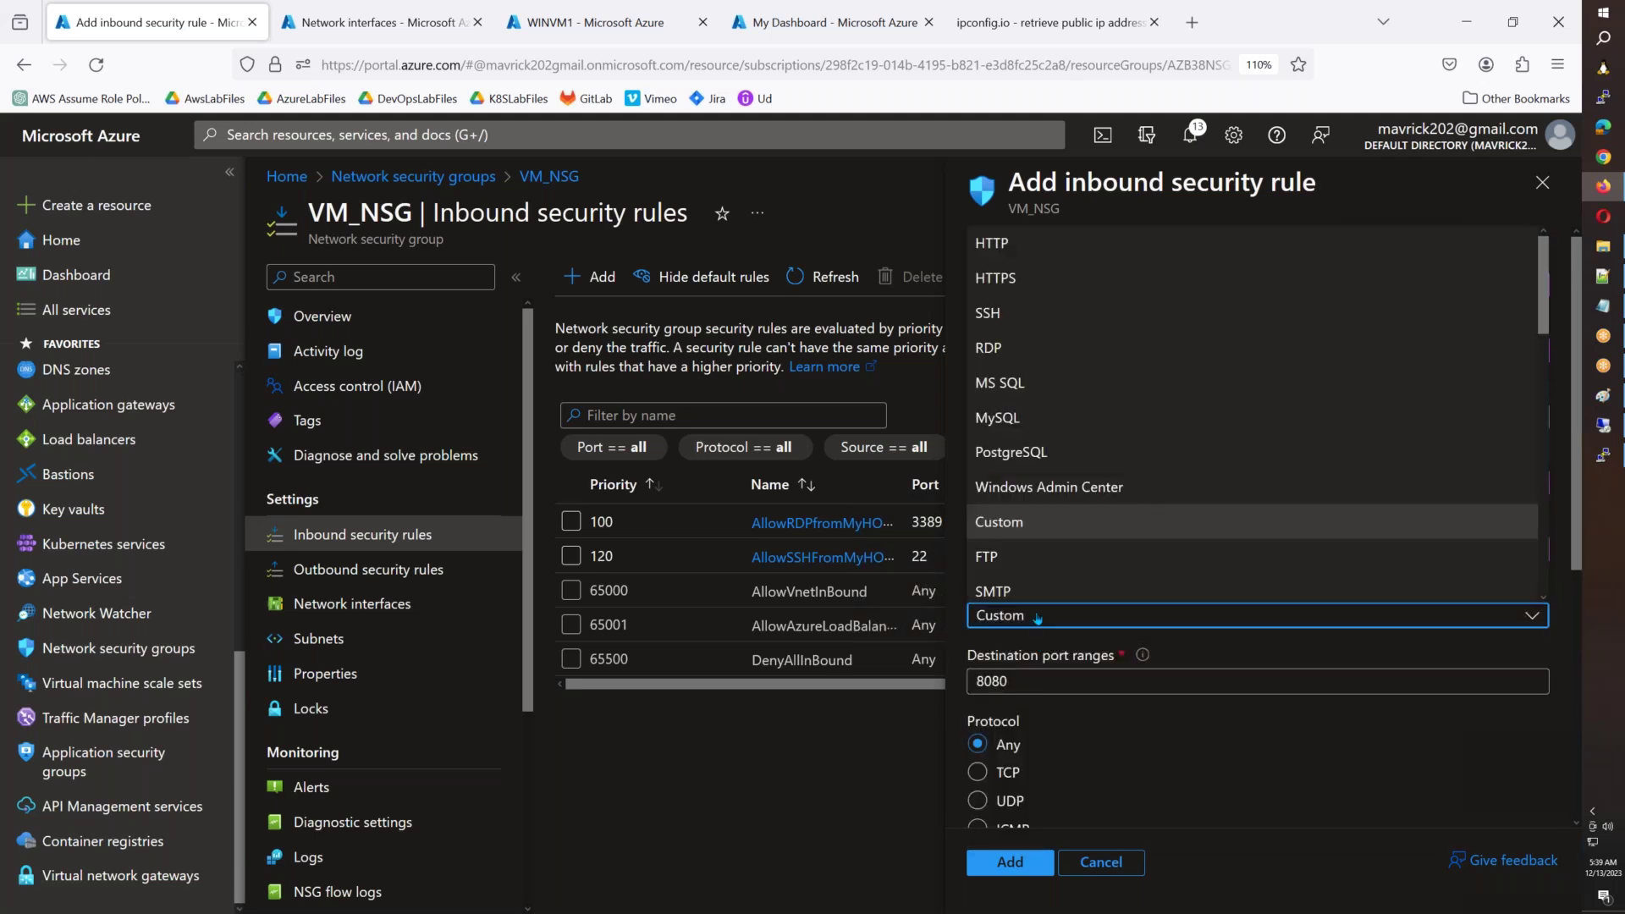
{"action": "scroll", "coordinate": [1082, 527], "scroll_direction": "down", "scroll_amount": 5}
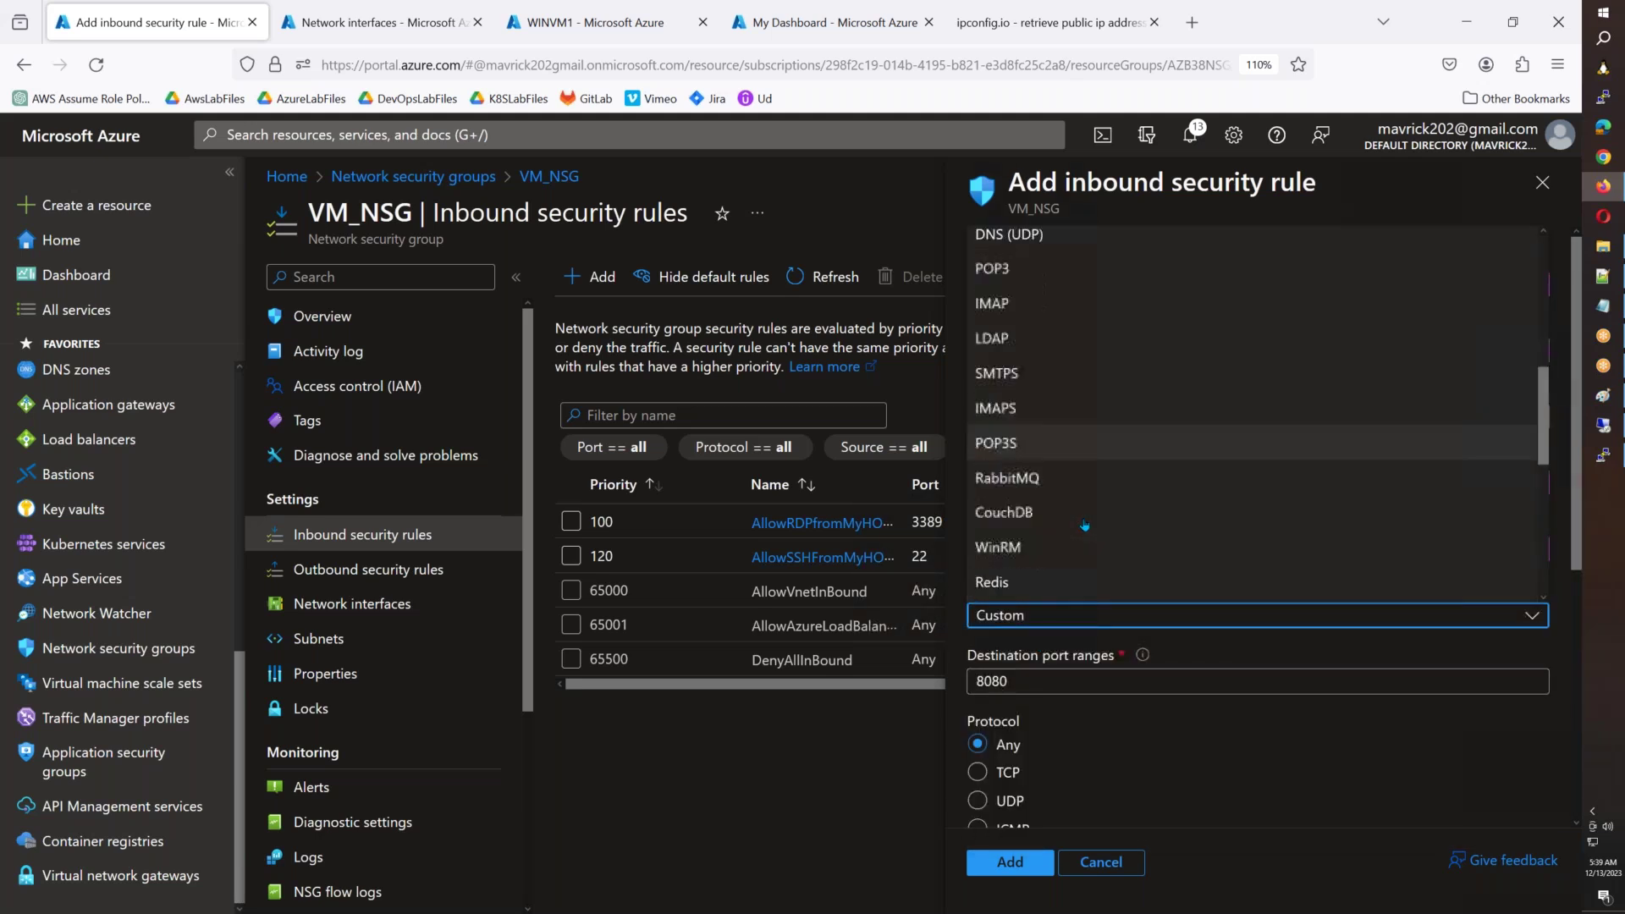
{"action": "scroll", "coordinate": [1084, 525], "scroll_direction": "down", "scroll_amount": 5}
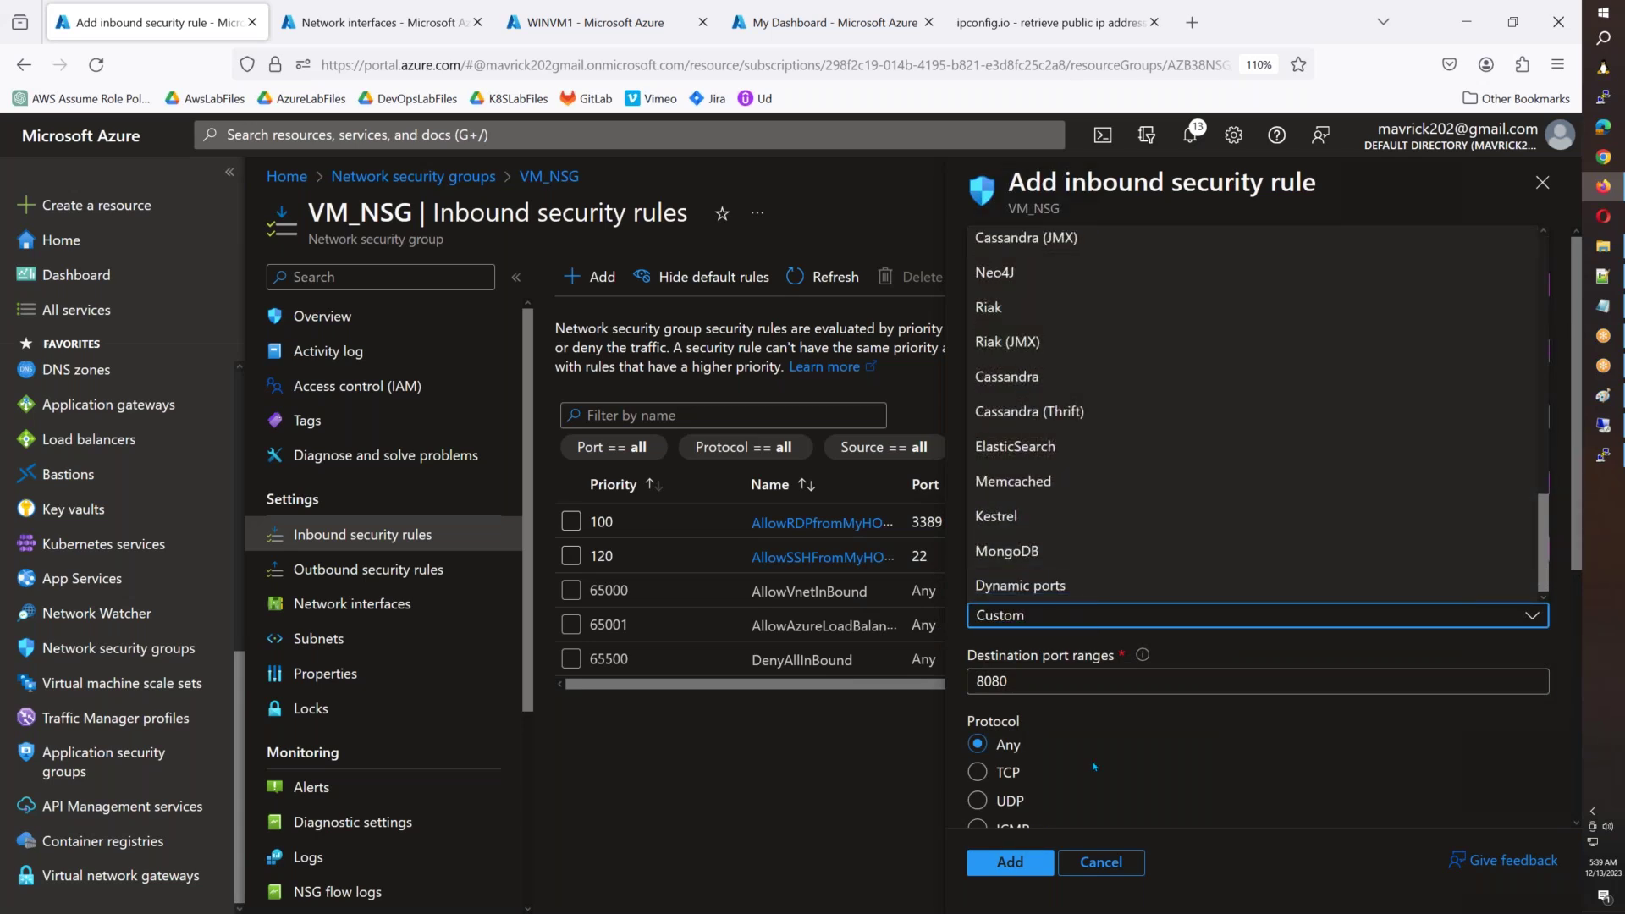
{"action": "scroll", "coordinate": [1094, 767], "scroll_direction": "down", "scroll_amount": 3}
{"action": "left_click", "coordinate": [1012, 600]}
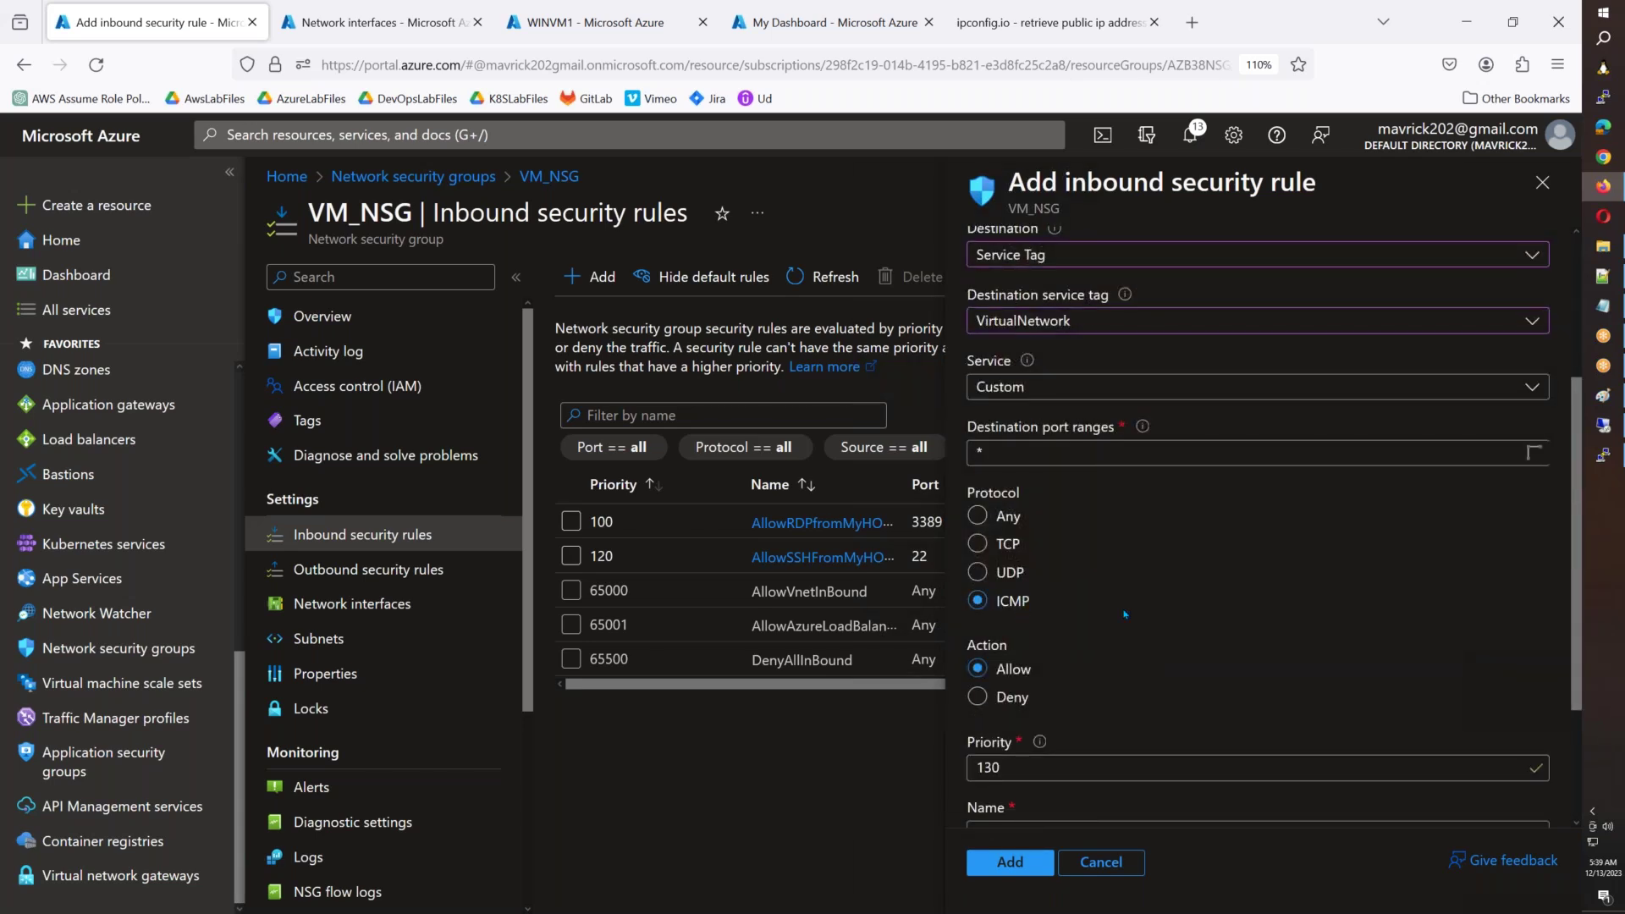
{"action": "left_click", "coordinate": [984, 696]}
- Give it priority 4000, name and description DenyIcmpAcrossVirtualnetwork, and add the rule
{"action": "double_click", "coordinate": [986, 768]}
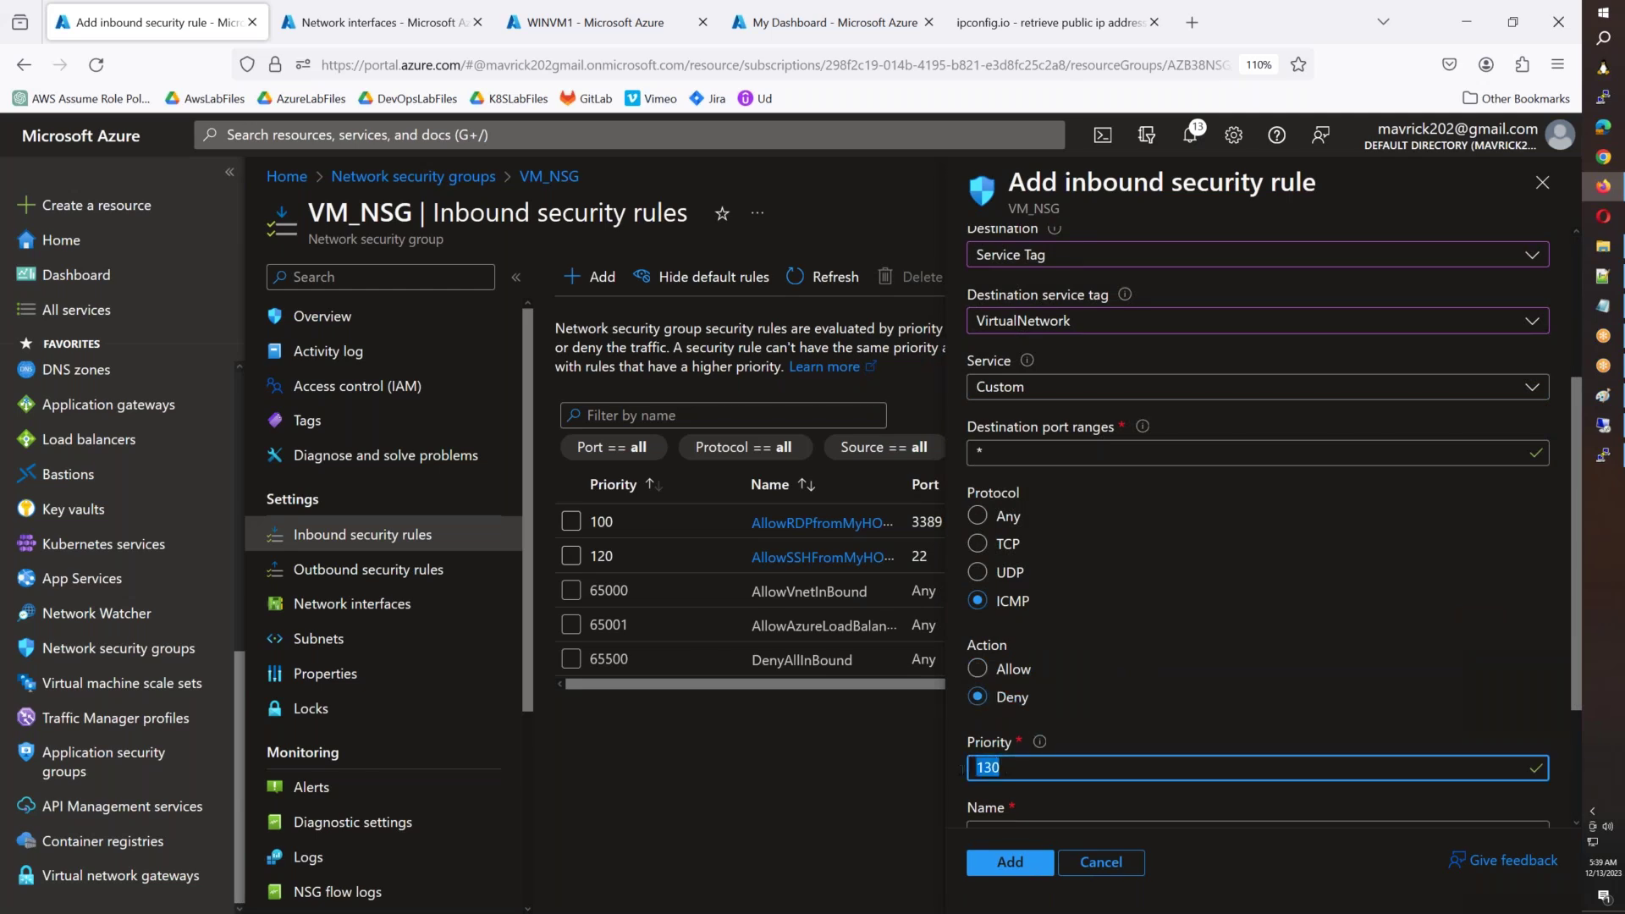
{"action": "type", "text": "4000"}
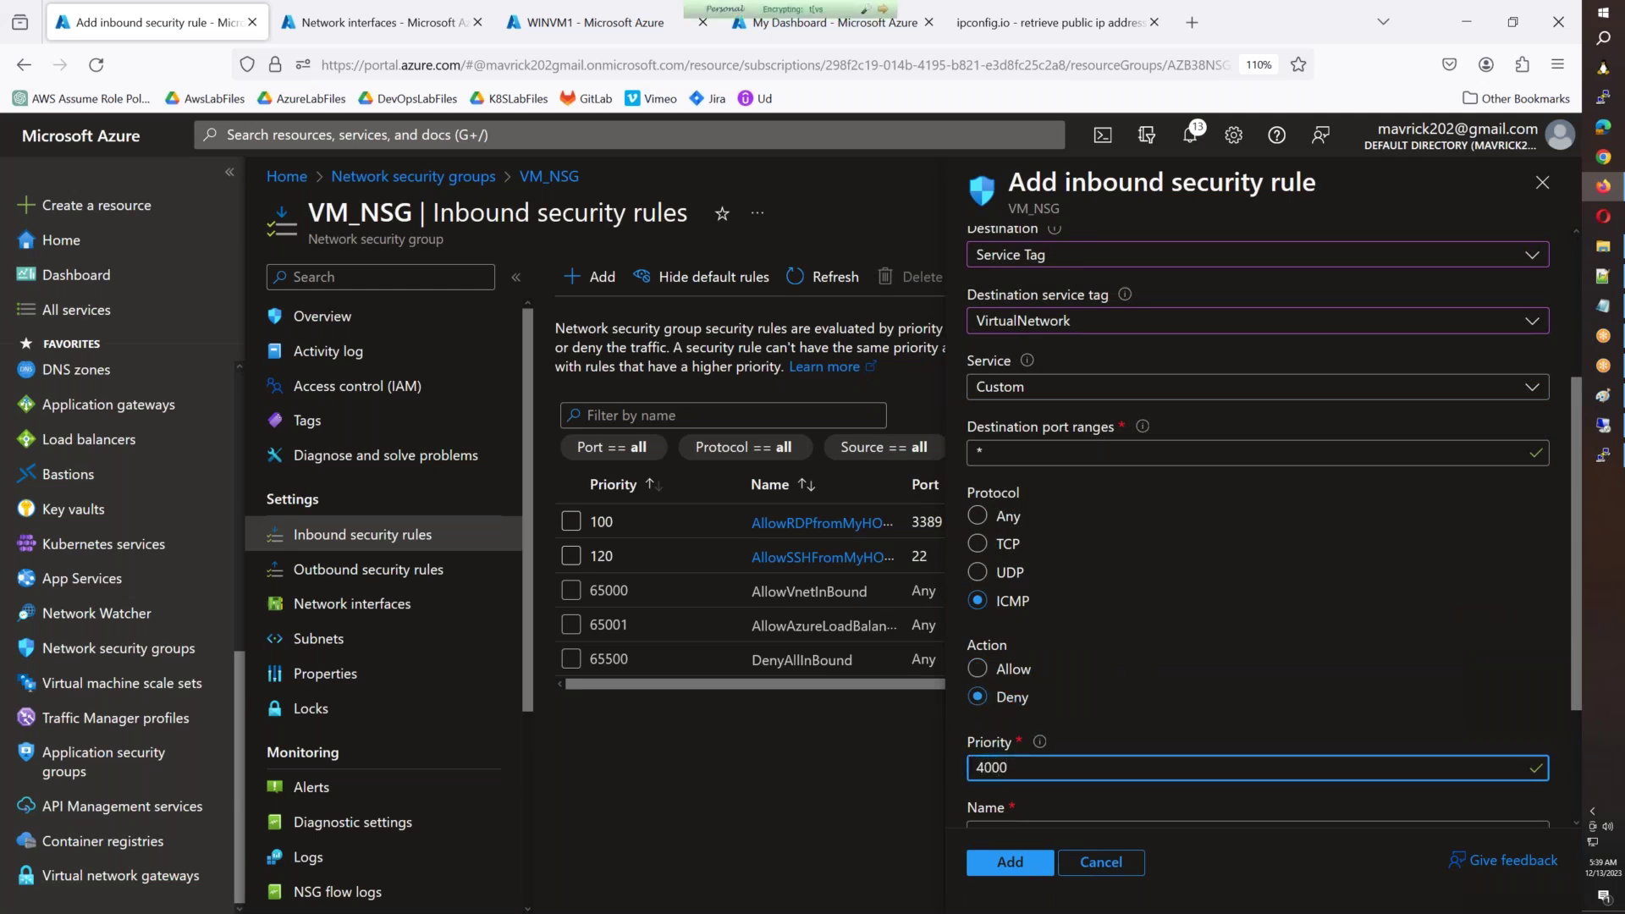
{"action": "key", "text": "Tab"}
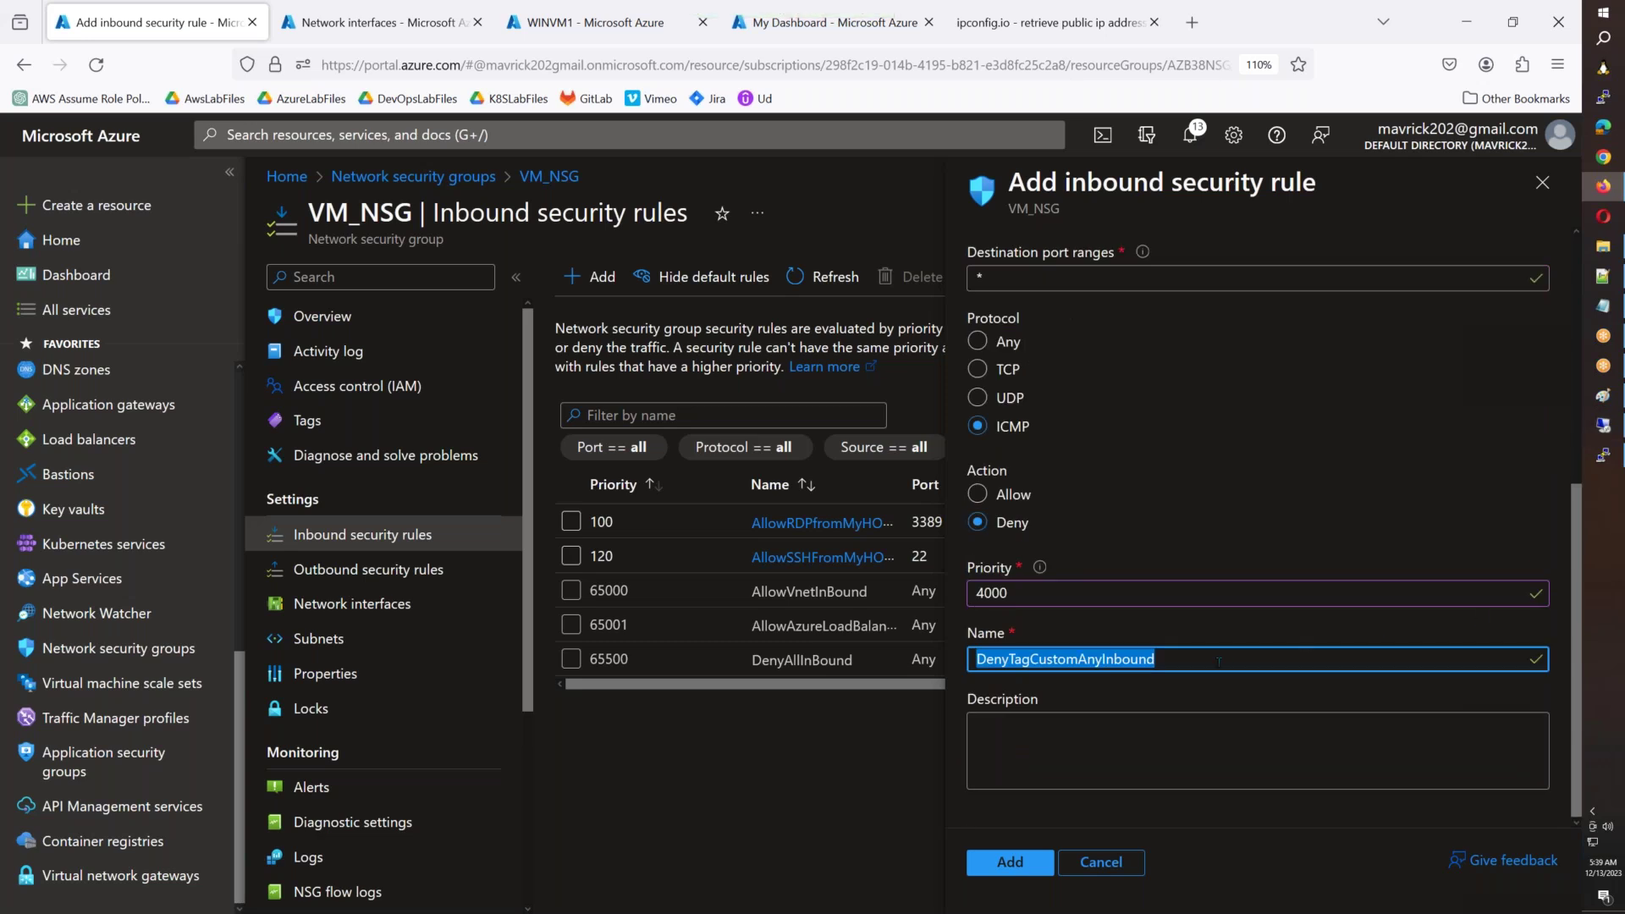
{"action": "type", "text": "Deny"}
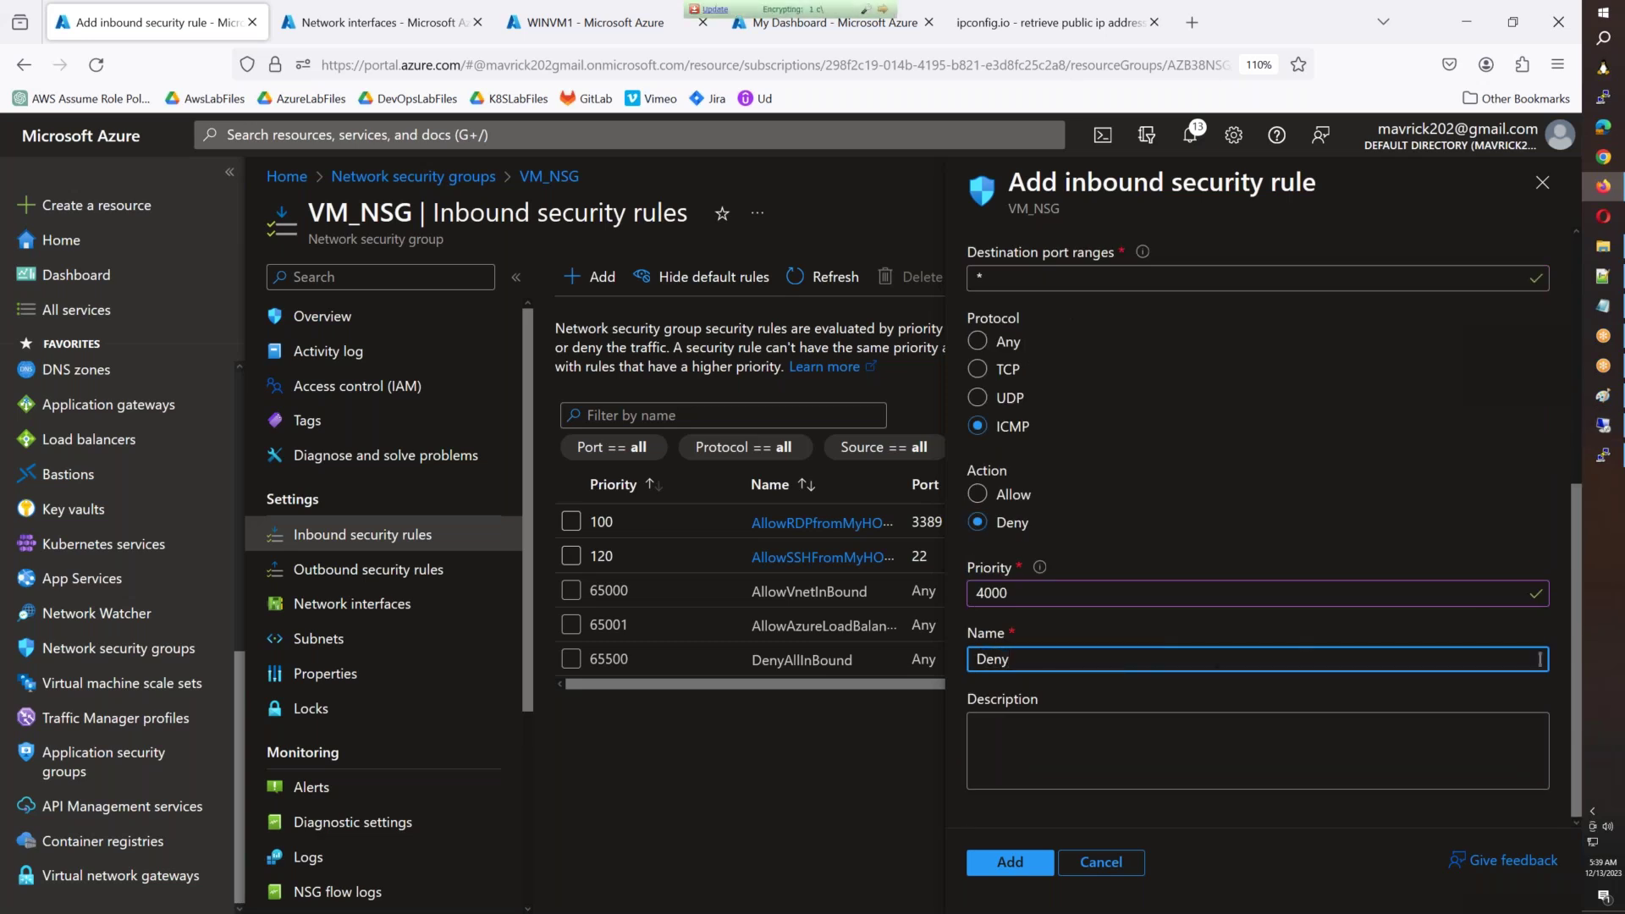
{"action": "type", "text": "ICMPs"}
{"action": "key", "text": "BackSpace"}
{"action": "key", "text": "BackSpace"}
{"action": "key", "text": "BackSpace"}
{"action": "type", "text": "mpAcrossVirtualnetwork"}
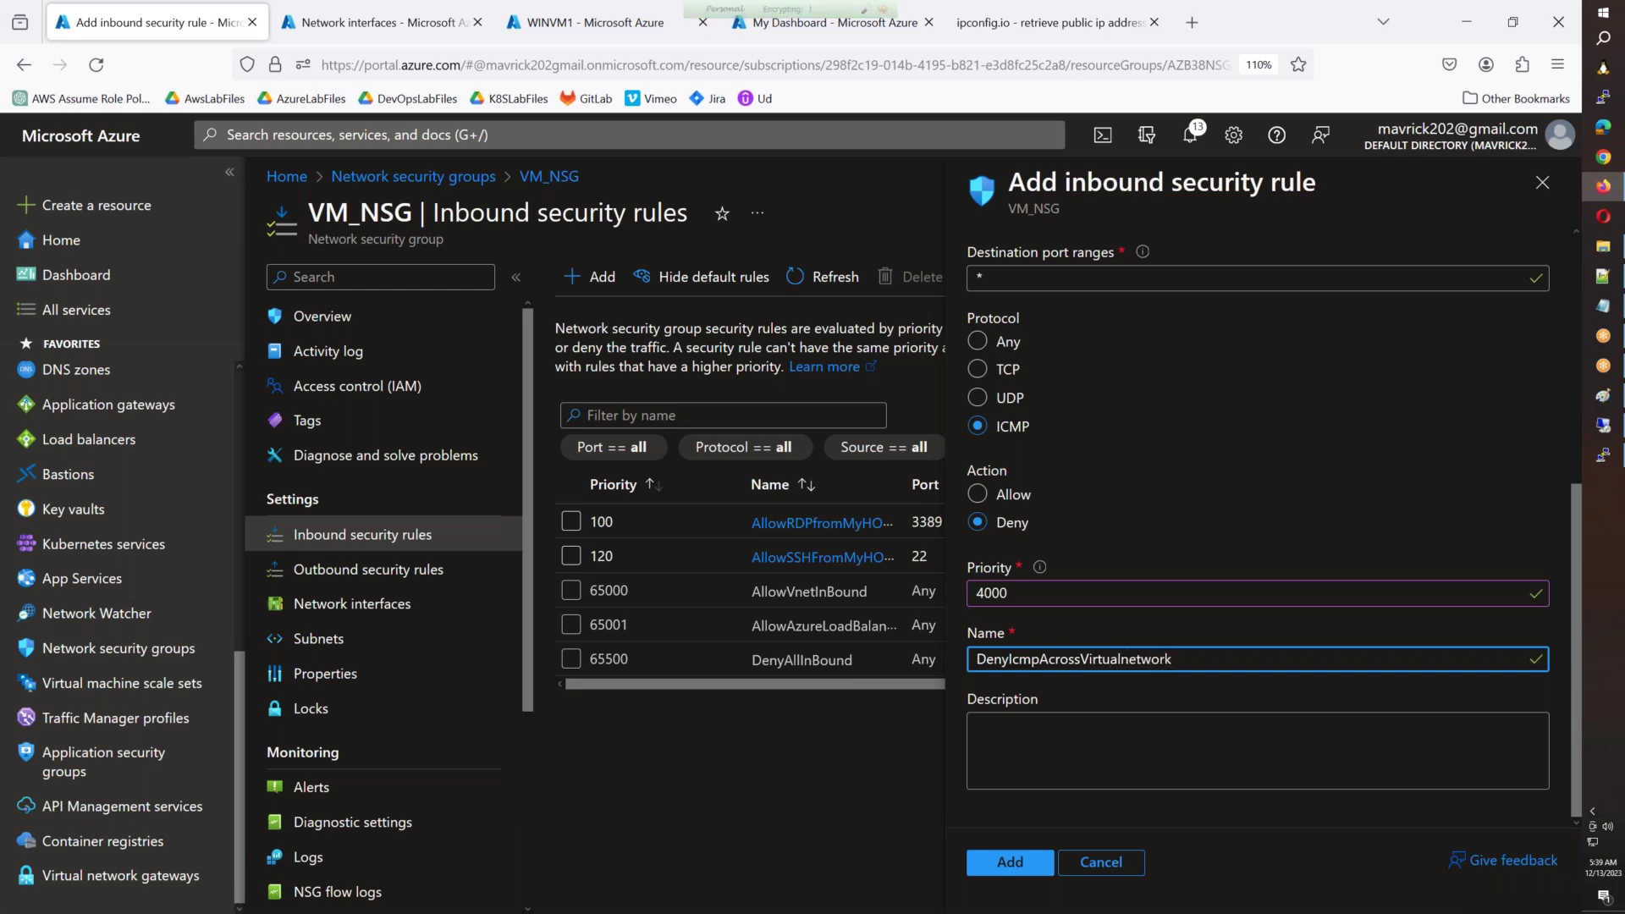
{"action": "key", "text": "ctrl+a"}
{"action": "key", "text": "ctrl+c"}
{"action": "left_click", "coordinate": [1182, 736]}
{"action": "key", "text": "ctrl+v"}
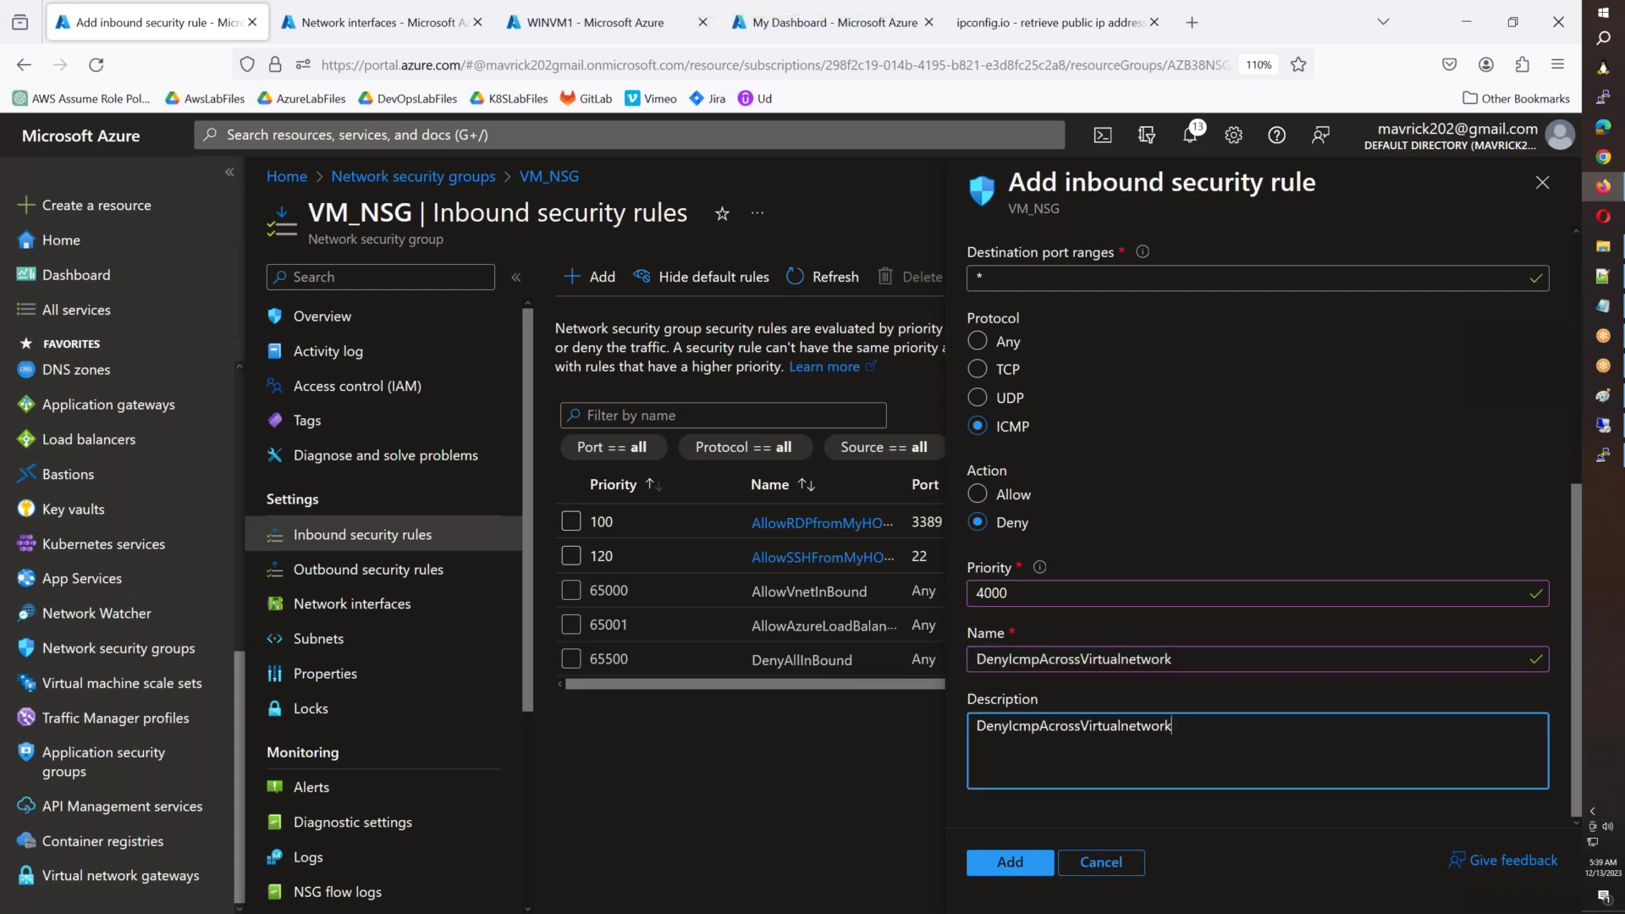
{"action": "scroll", "coordinate": [1202, 581], "scroll_direction": "up", "scroll_amount": 4}
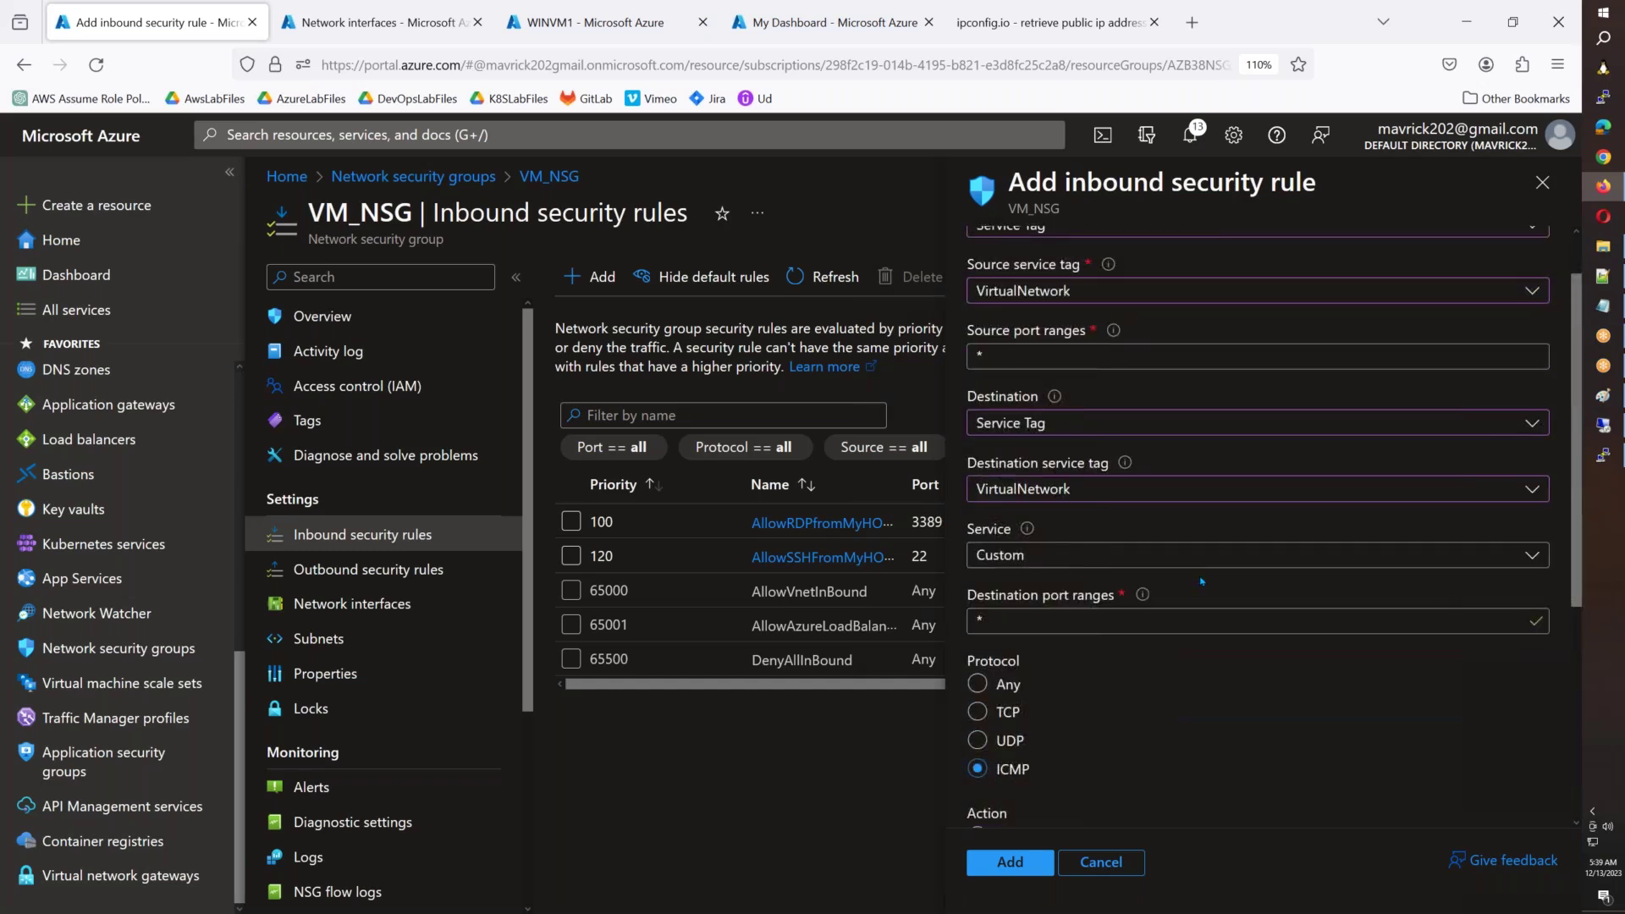
{"action": "scroll", "coordinate": [1202, 581], "scroll_direction": "up", "scroll_amount": 1}
{"action": "scroll", "coordinate": [1202, 582], "scroll_direction": "down", "scroll_amount": 5}
{"action": "left_click", "coordinate": [1012, 864]}
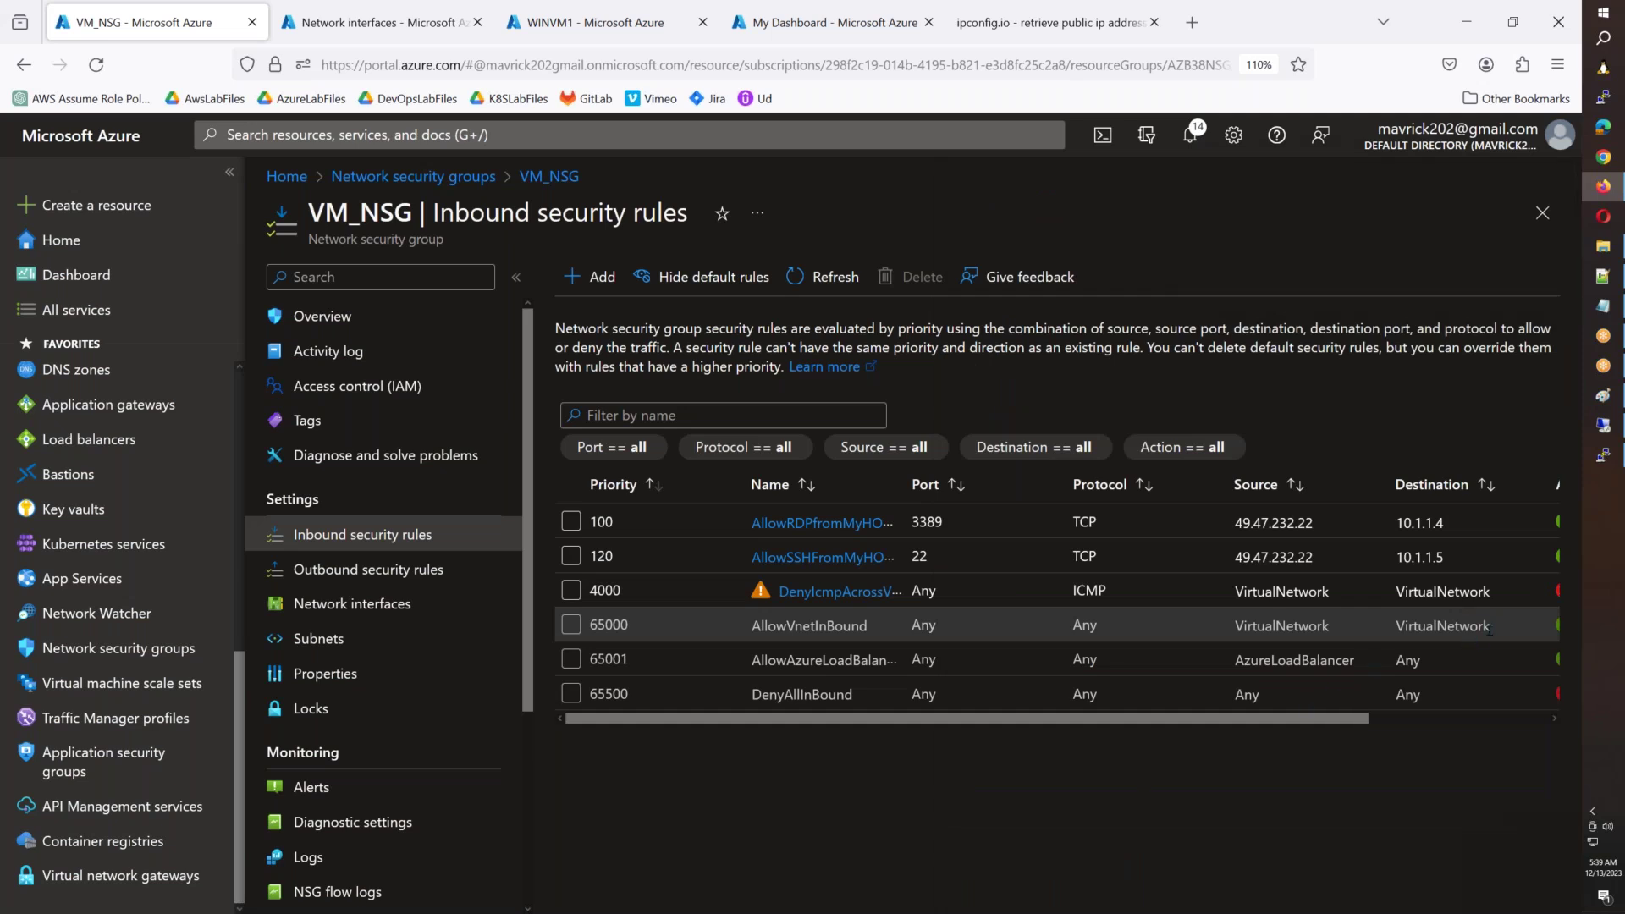
- Inspect the new rule's ICMP, VirtualNetwork, Deny and 4000 values, then go to LNXVM1's terminal
{"action": "left_click_drag", "start_coordinate": [1437, 630], "coordinate": [1491, 593]}
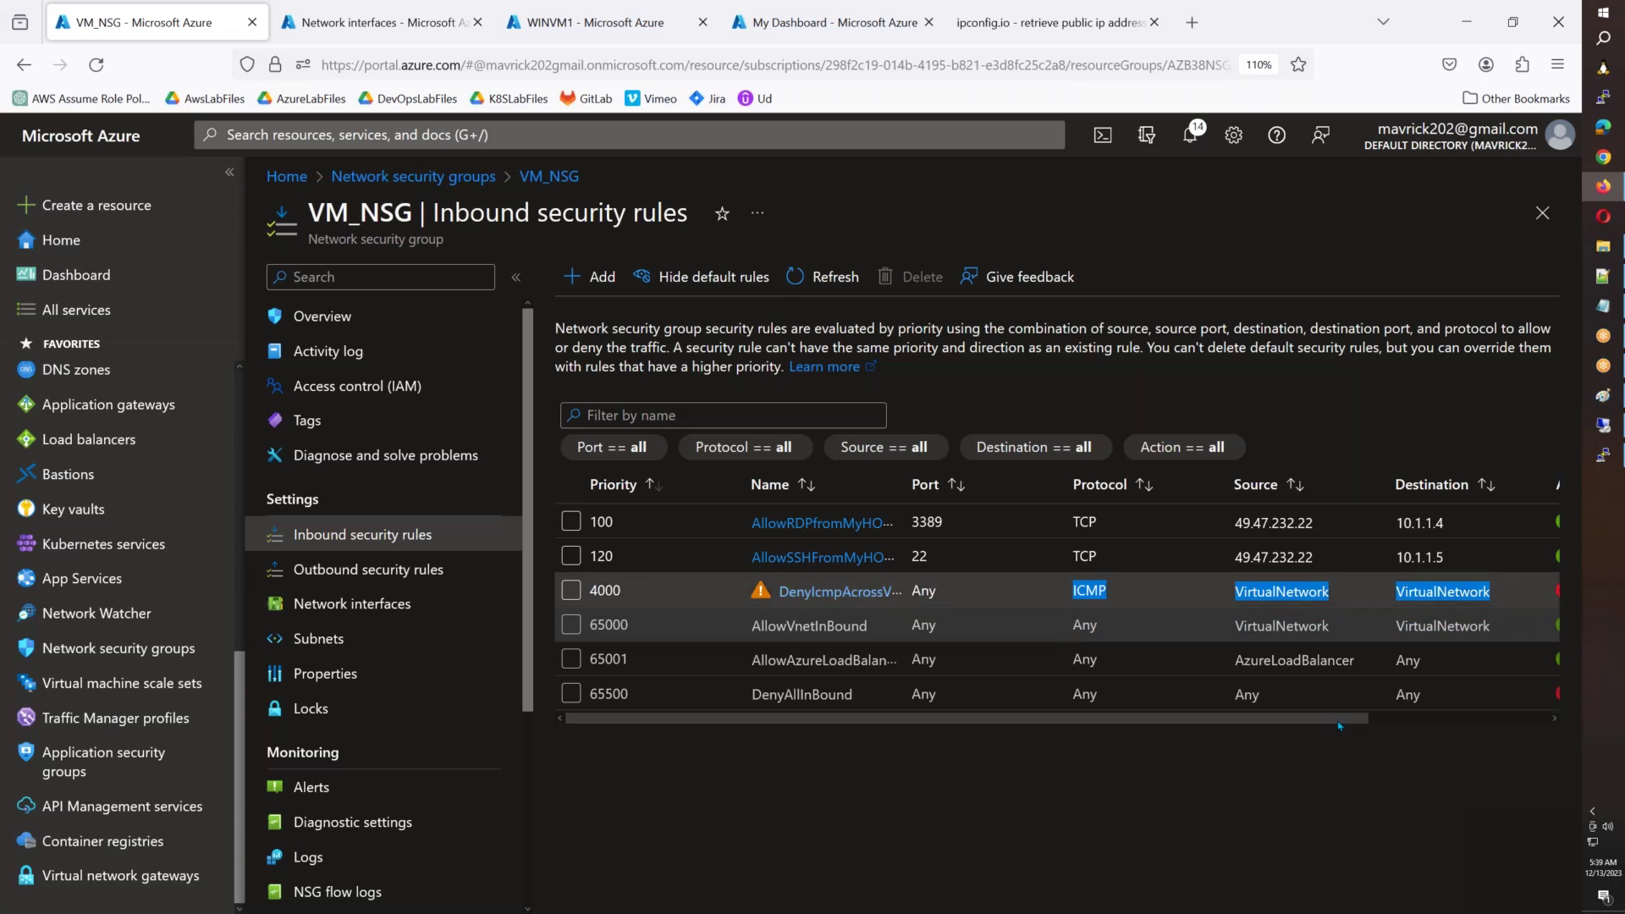
{"action": "left_click", "coordinate": [1458, 726]}
{"action": "scroll", "coordinate": [745, 546], "scroll_direction": "left", "scroll_amount": 3}
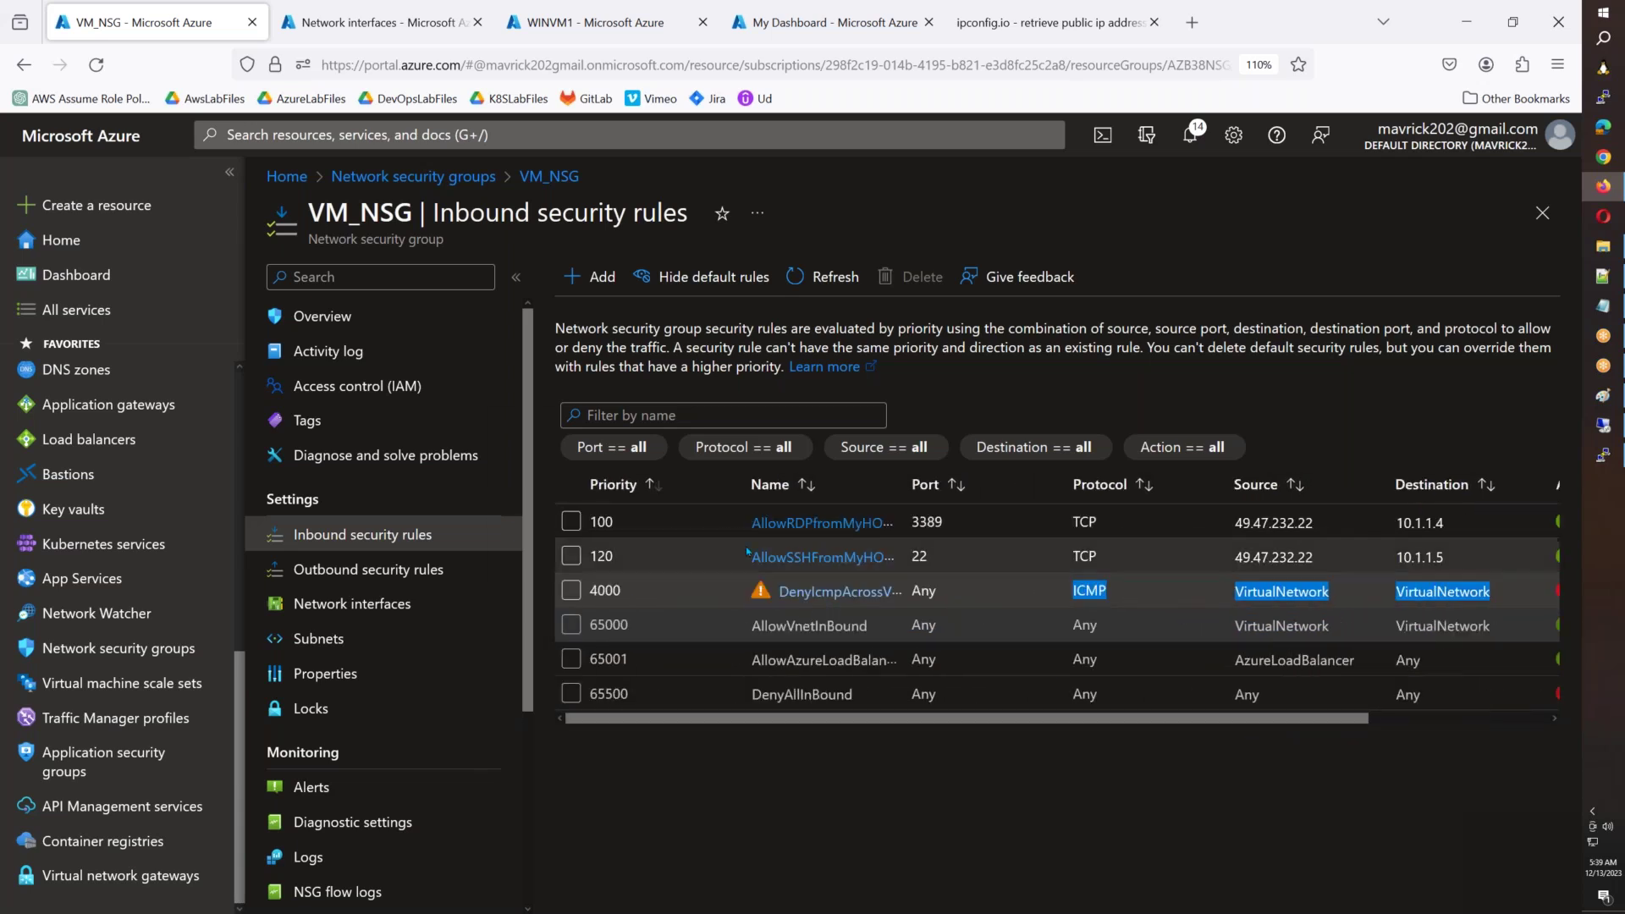
{"action": "left_click", "coordinate": [622, 598]}
{"action": "left_click_drag", "start_coordinate": [622, 598], "coordinate": [599, 590]}
{"action": "left_click", "coordinate": [653, 602]}
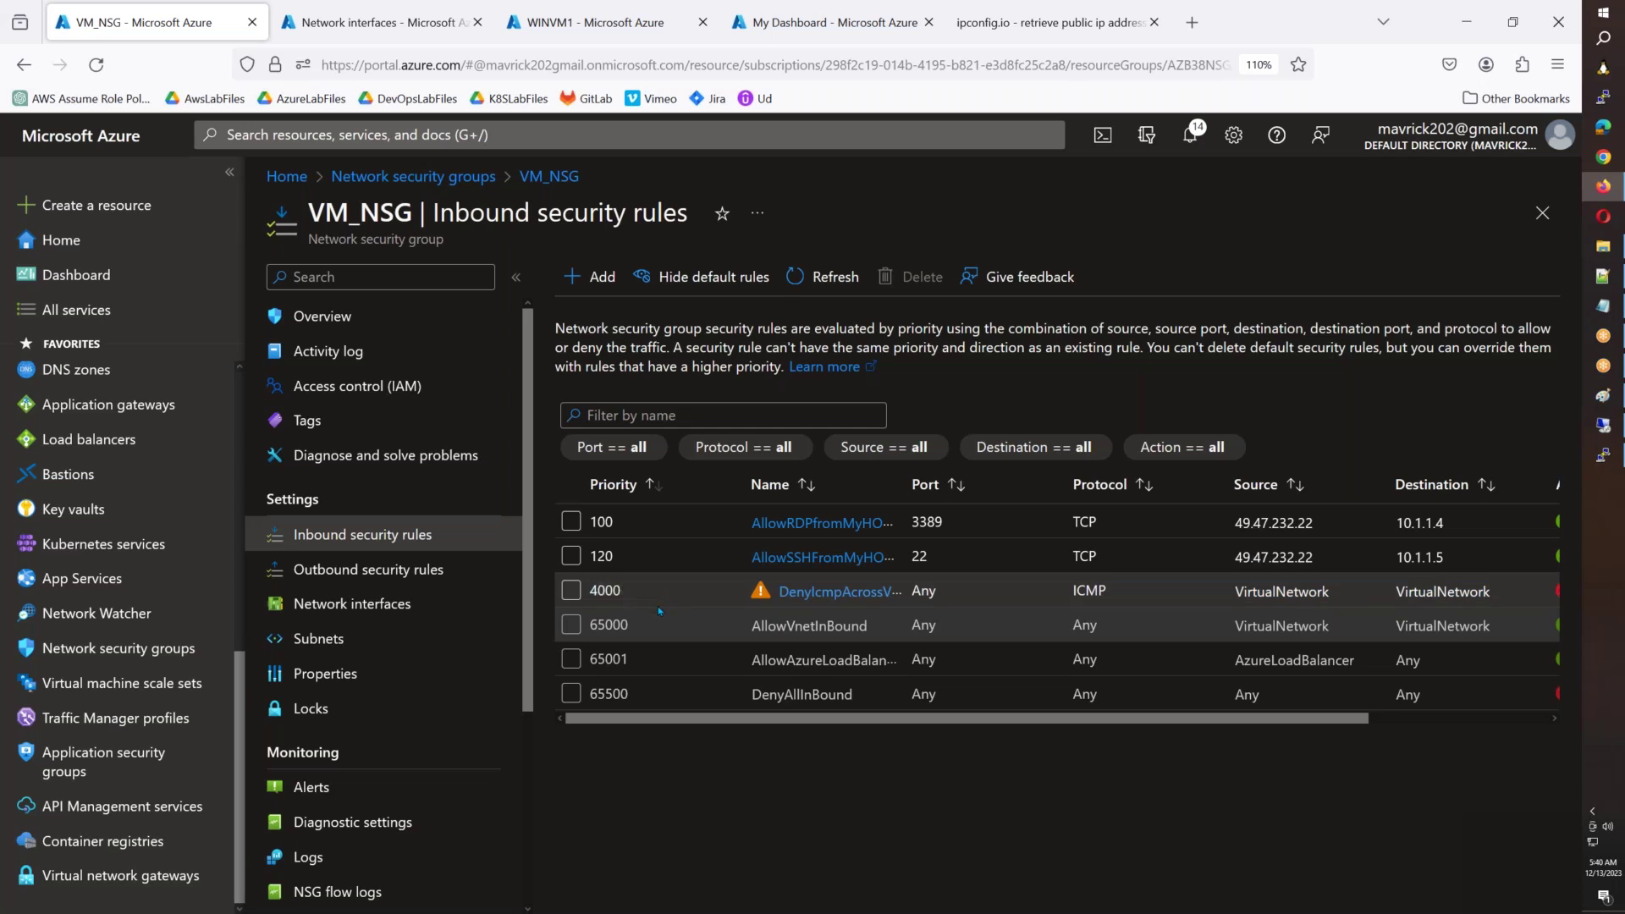
{"action": "left_click", "coordinate": [1617, 463]}
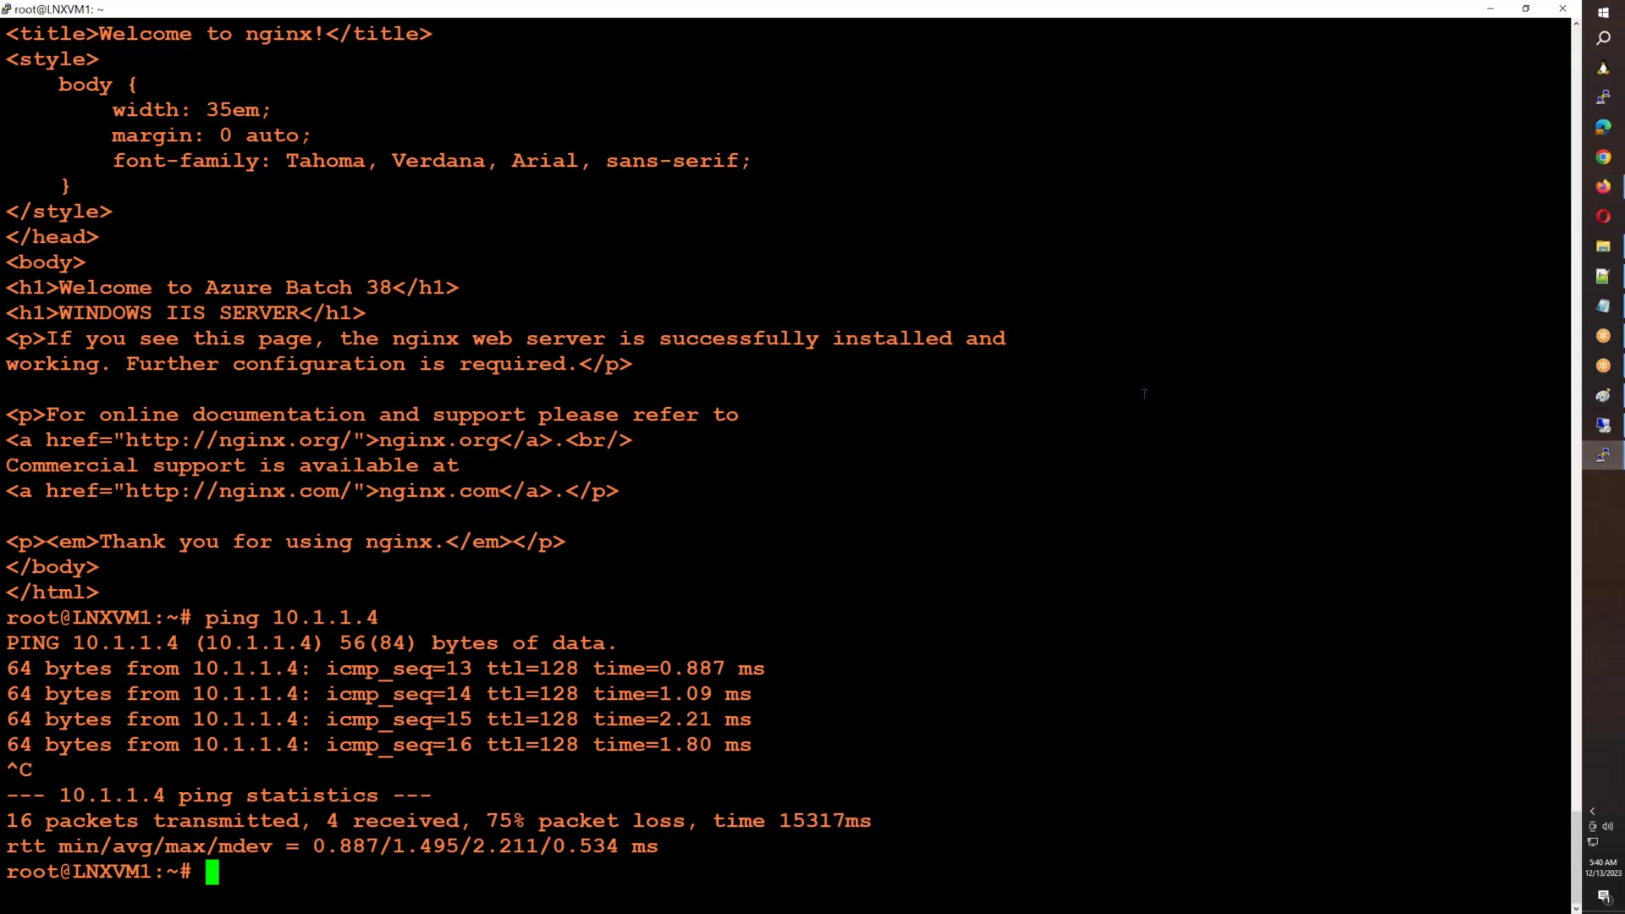
- Clear LNXVM1's terminal and rerun the ping to 10.1.1.4, then stop it
{"action": "key", "text": "ctrl+l"}
{"action": "key", "text": "Up"}
{"action": "key", "text": "Return"}
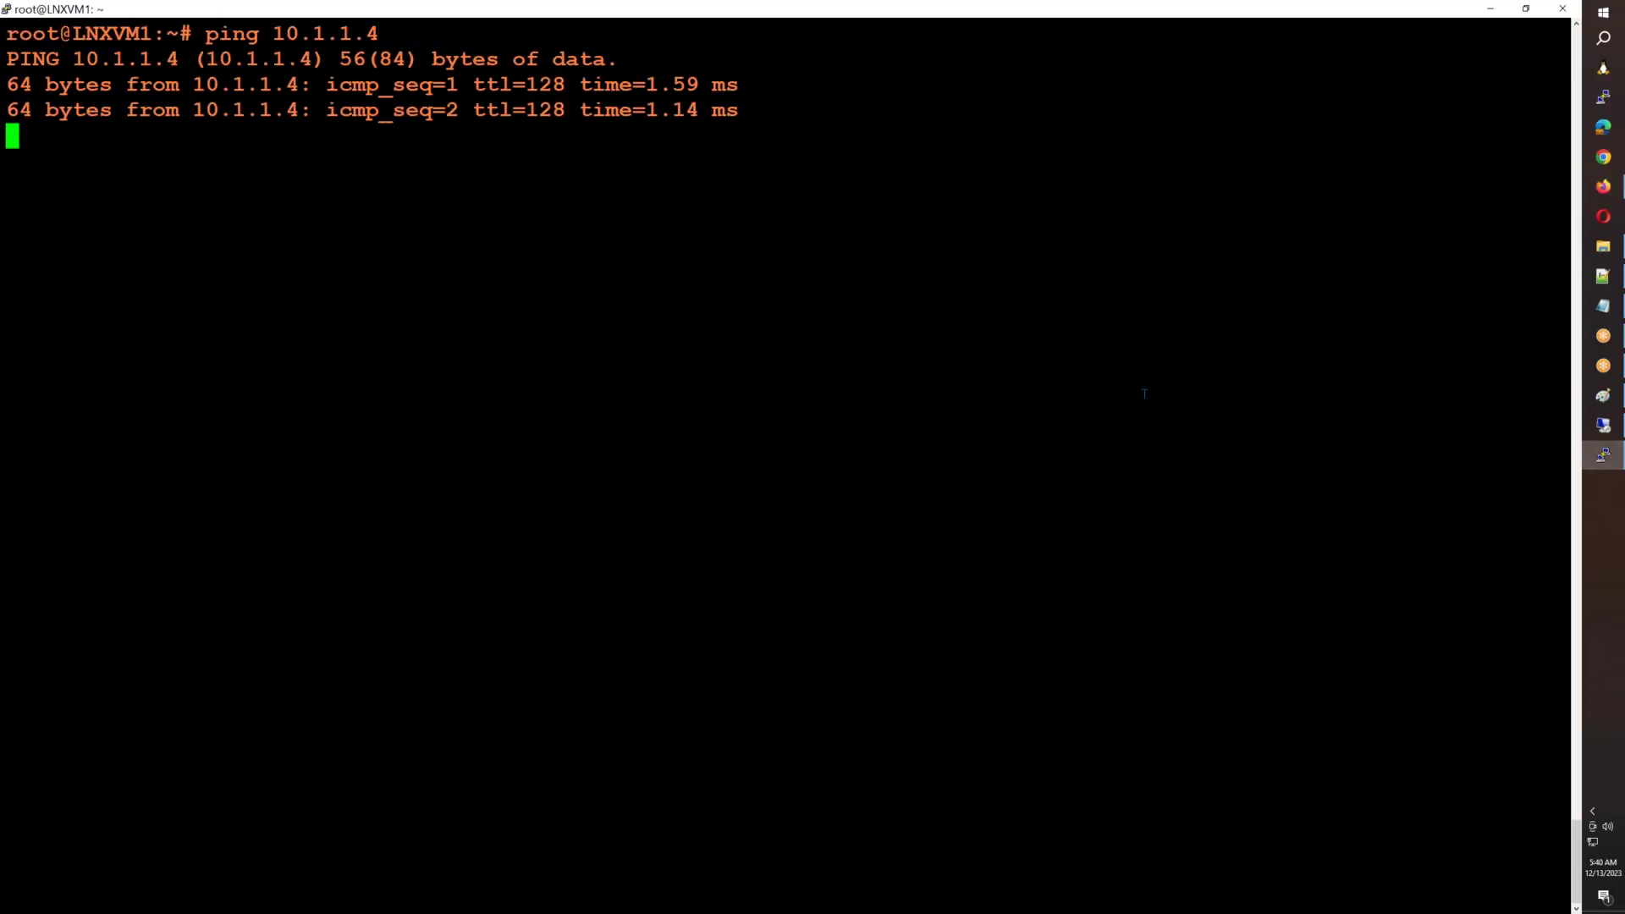
{"action": "key", "text": "ctrl+c"}
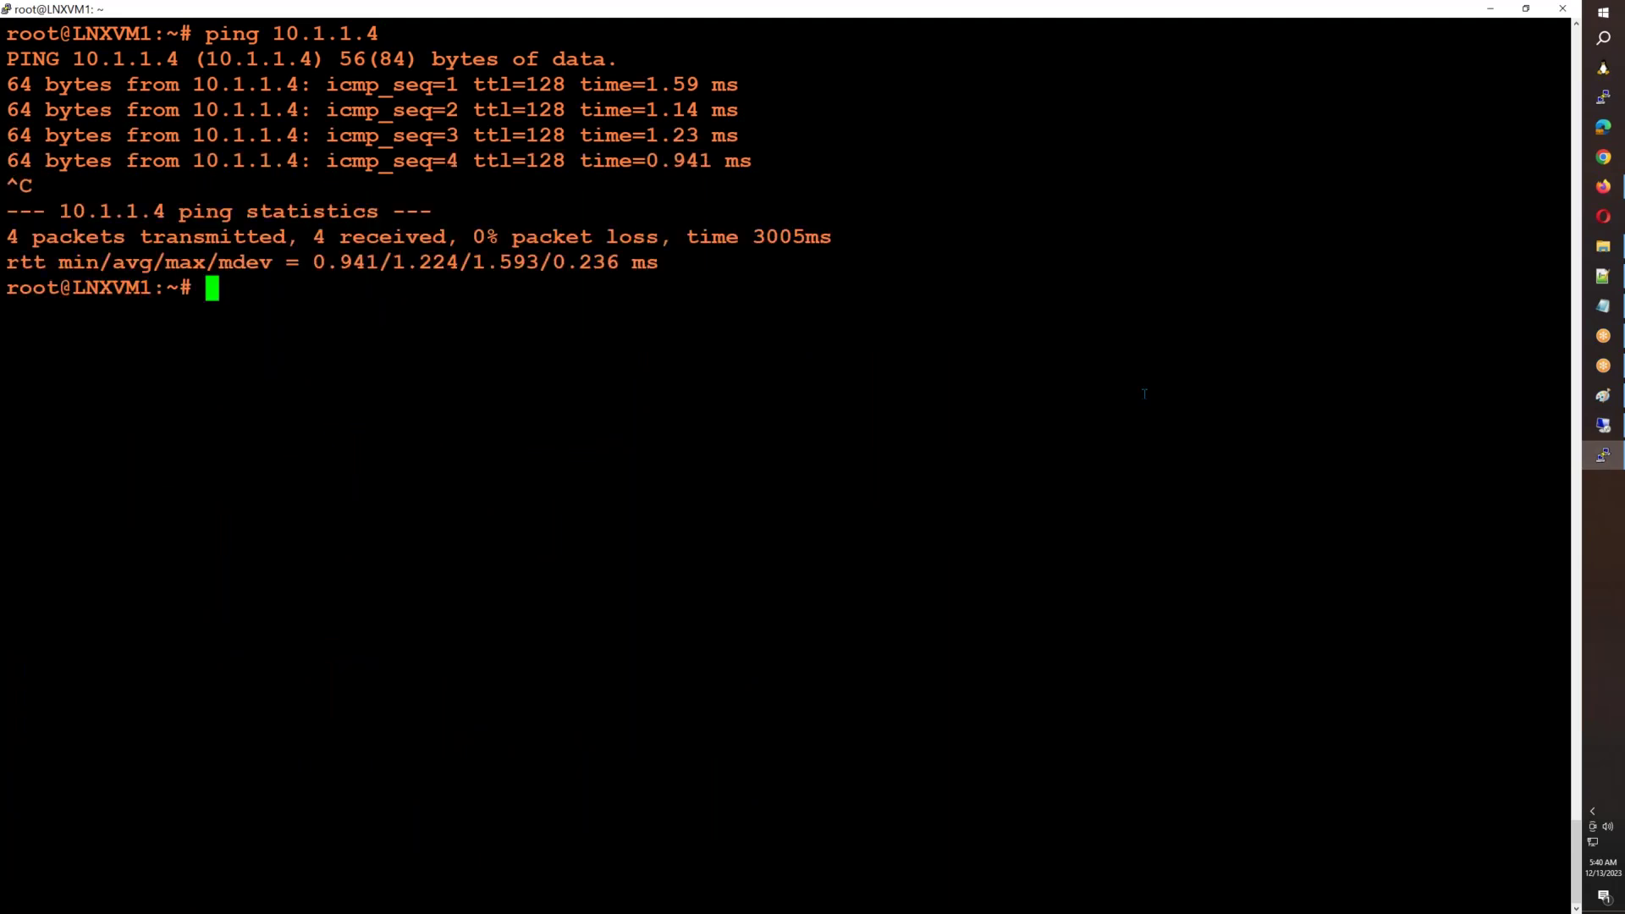
- Reopen and close firewall.cpl, ping 10.1.1.5 from PowerShell with 4 replies, and return to the portal
{"action": "mouse_move", "coordinate": [1618, 438]}
{"action": "left_click", "coordinate": [1618, 439]}
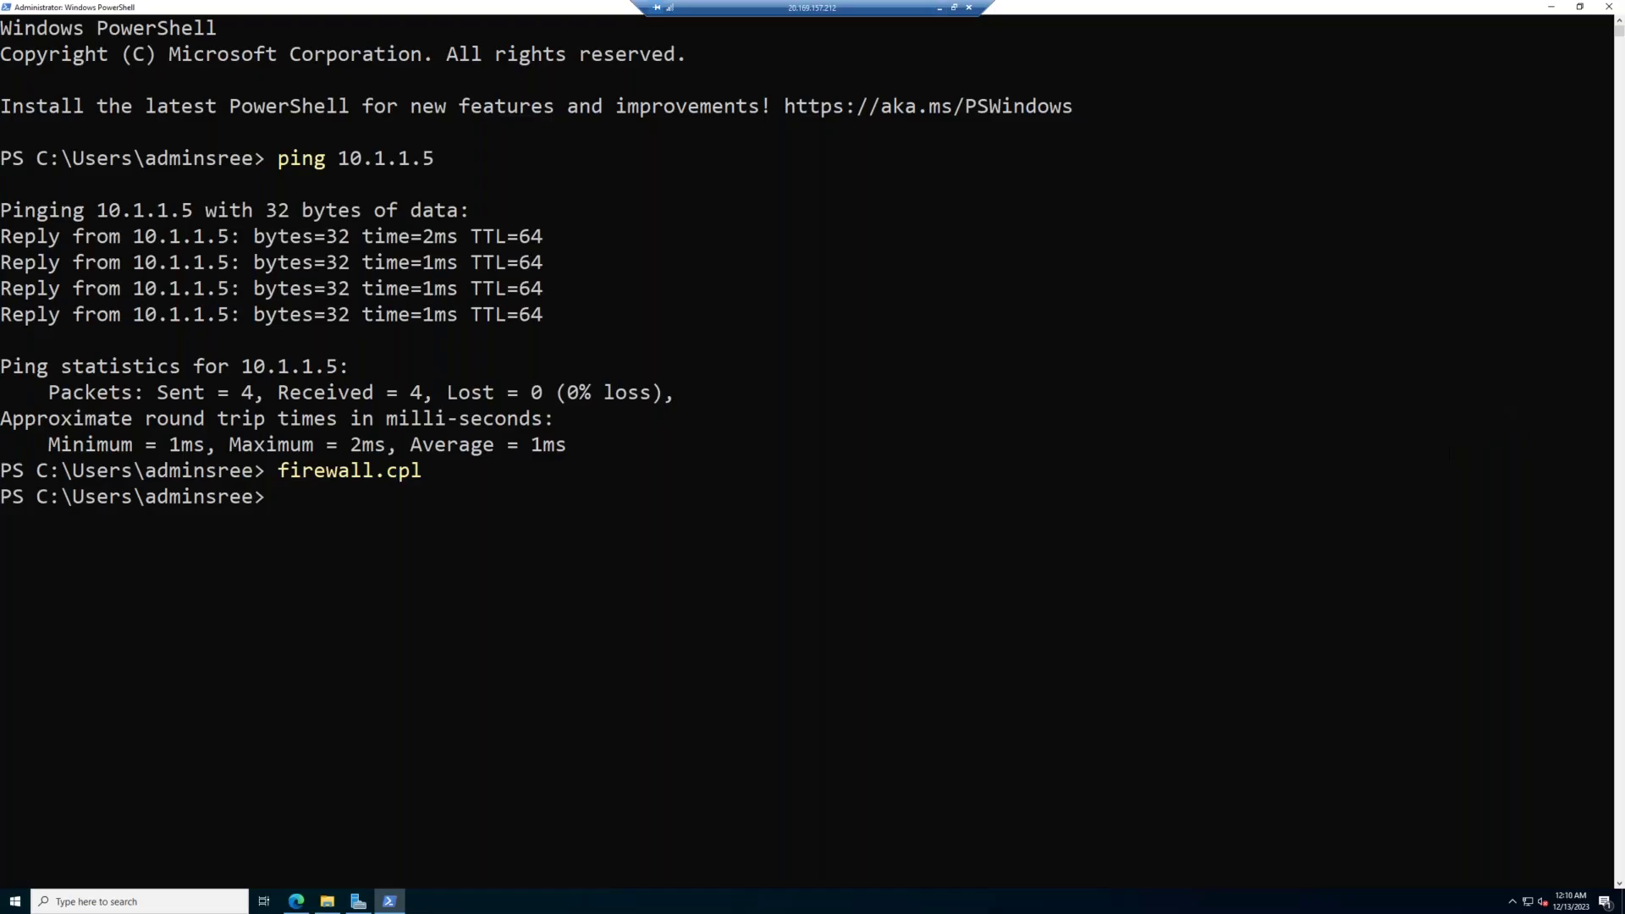
{"action": "key", "text": "Up"}
{"action": "key", "text": "Return"}
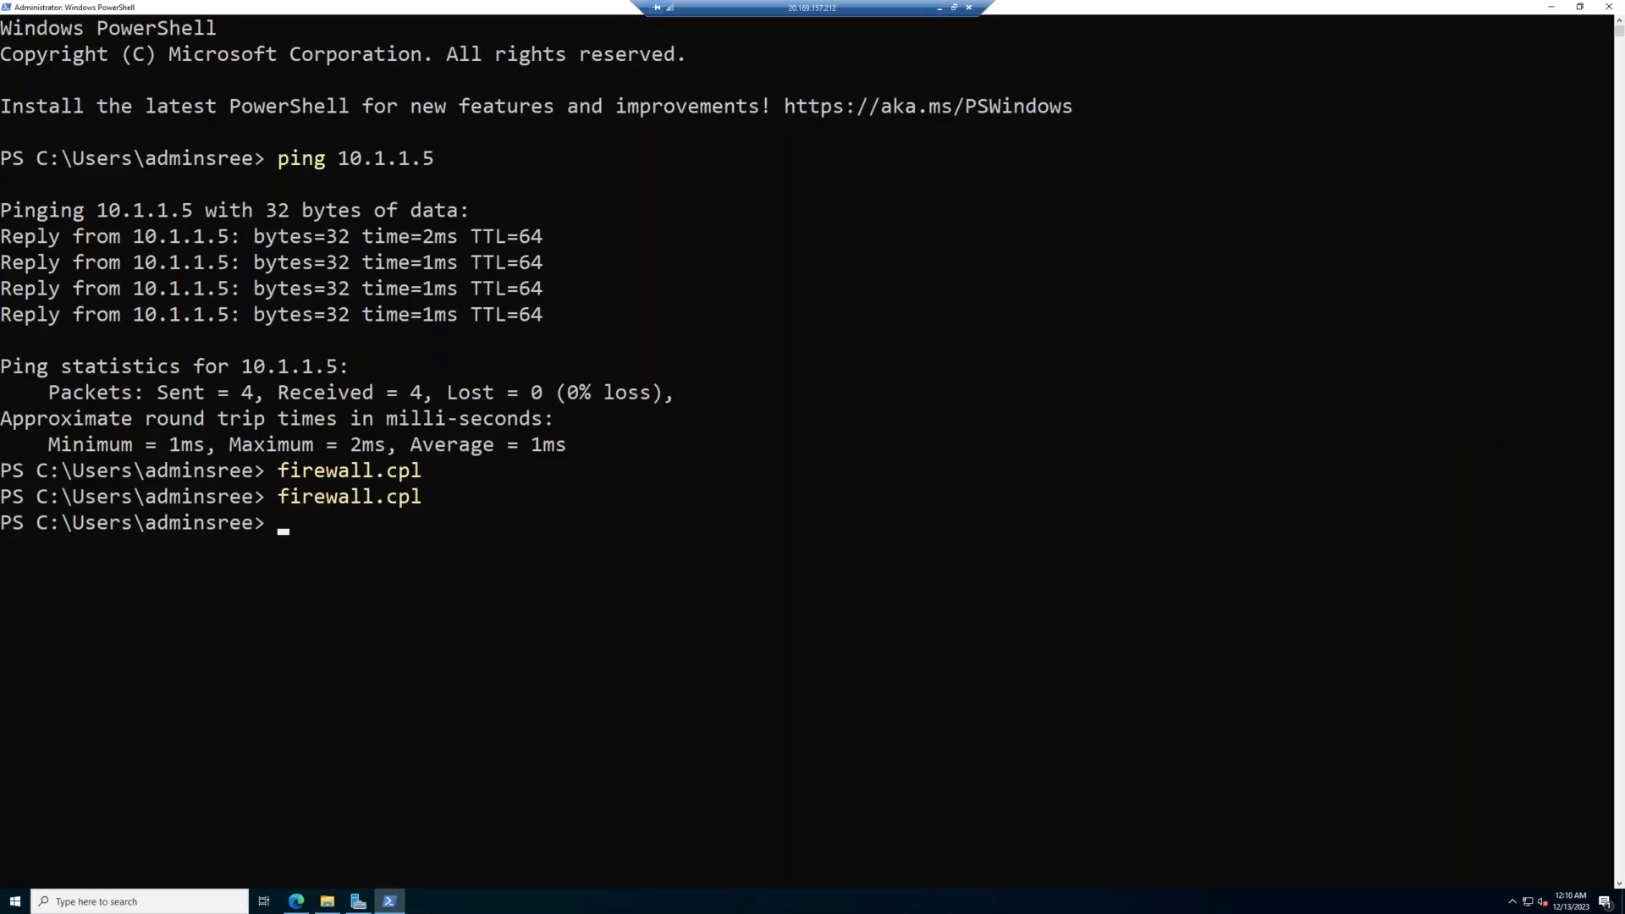
{"action": "left_click", "coordinate": [1184, 269]}
{"action": "type", "text": "ping 10.1.1.5"}
{"action": "key", "text": "Return"}
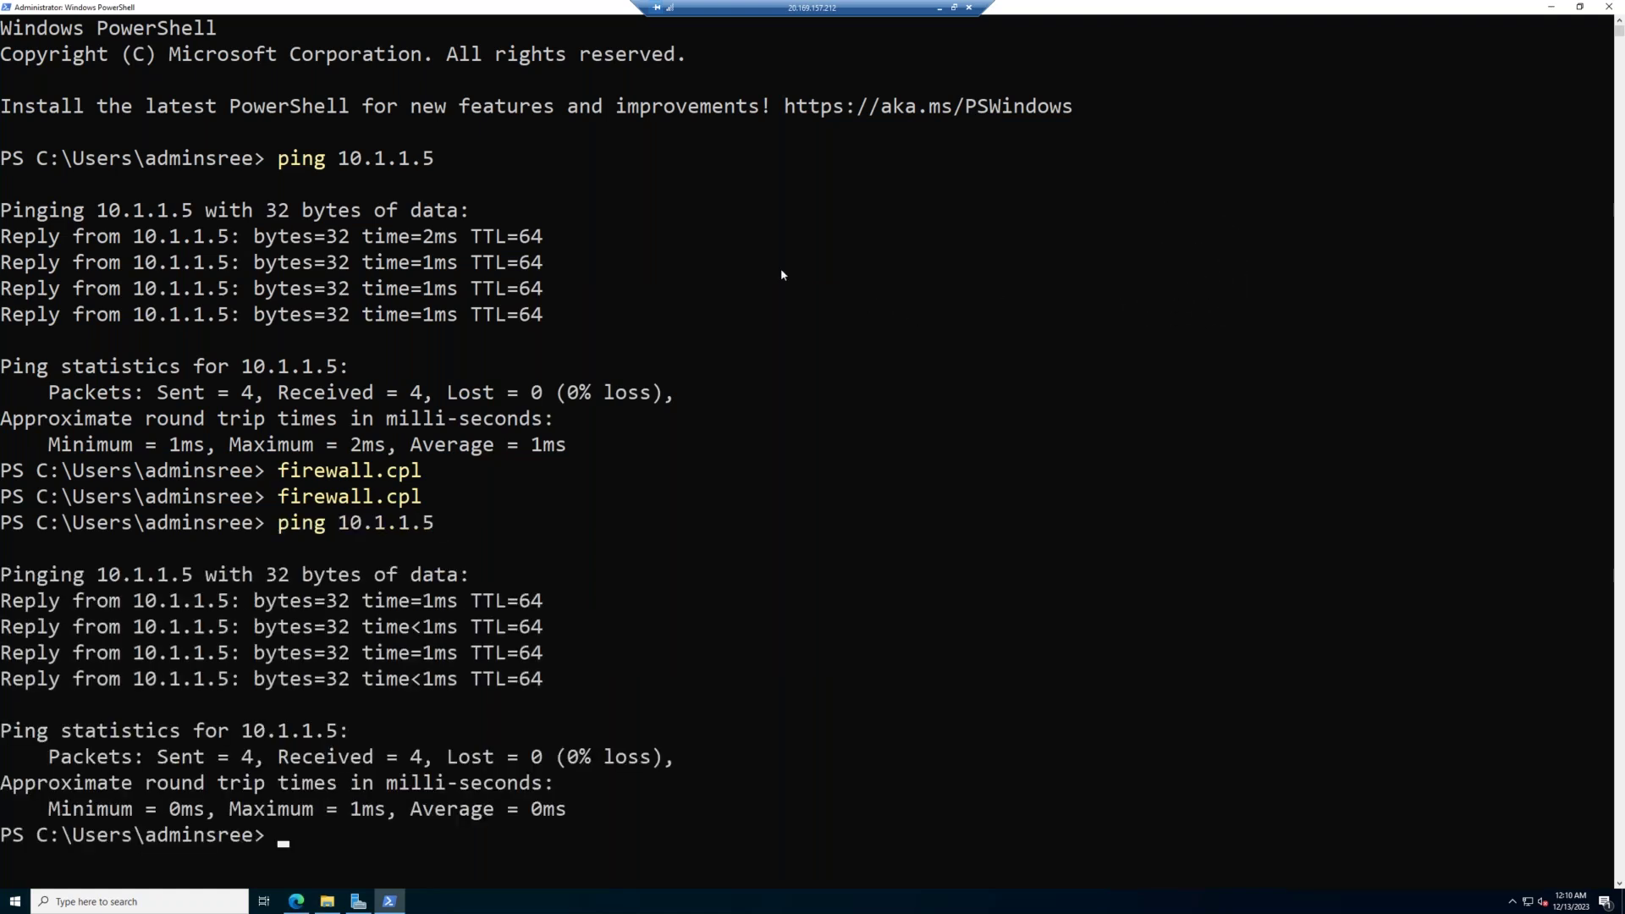
{"action": "left_click", "coordinate": [939, 10]}
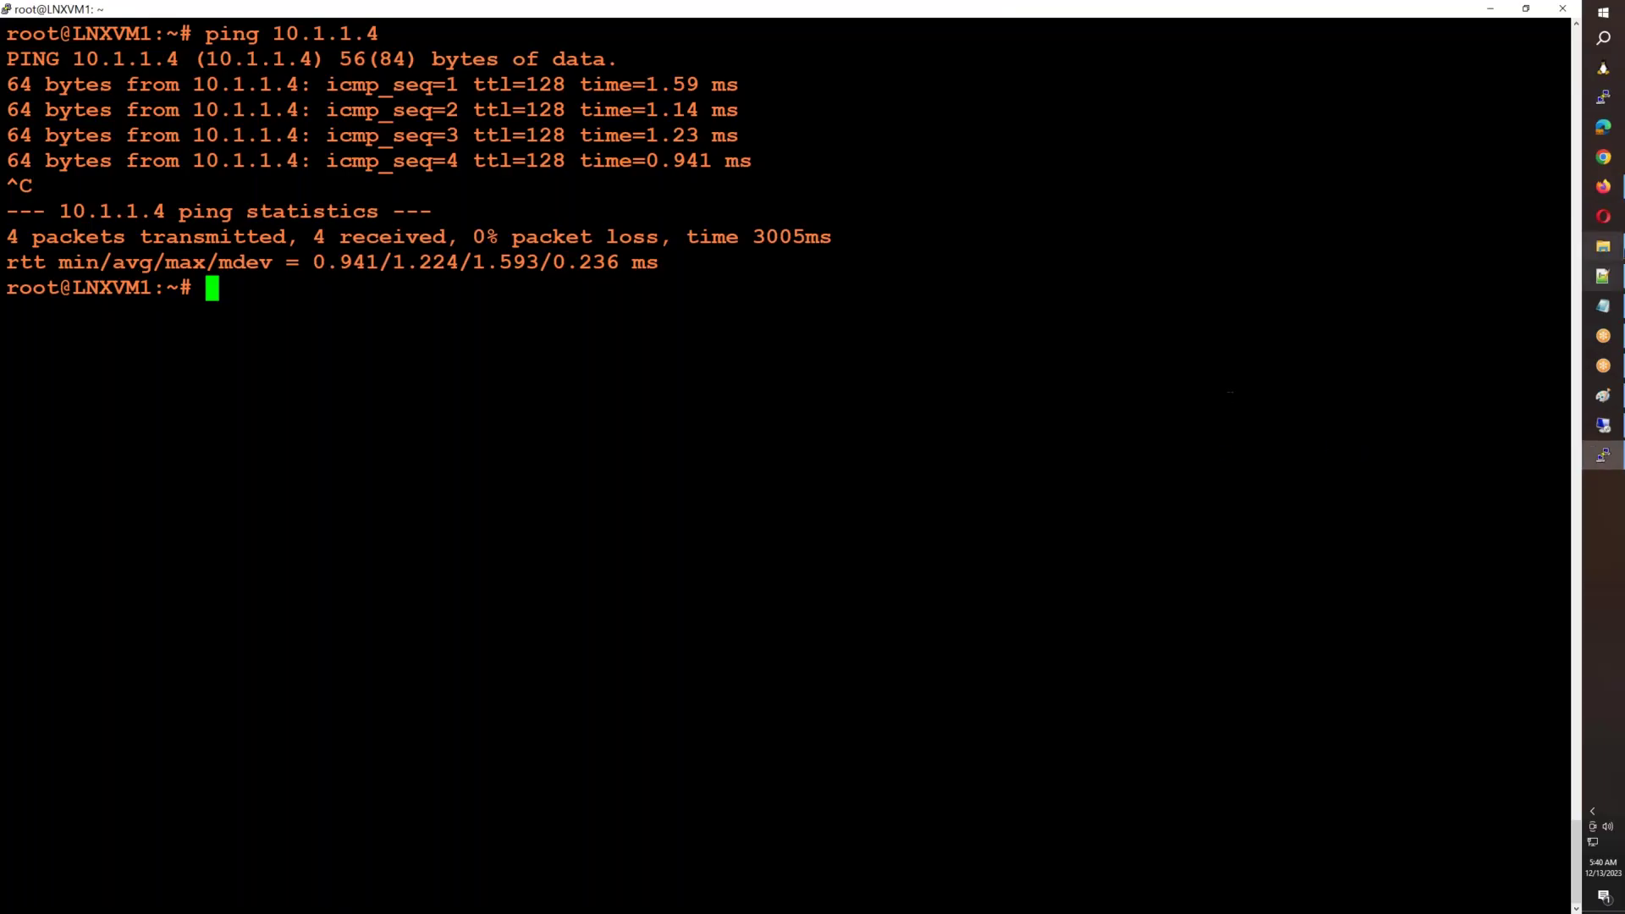
{"action": "left_click", "coordinate": [1602, 187]}
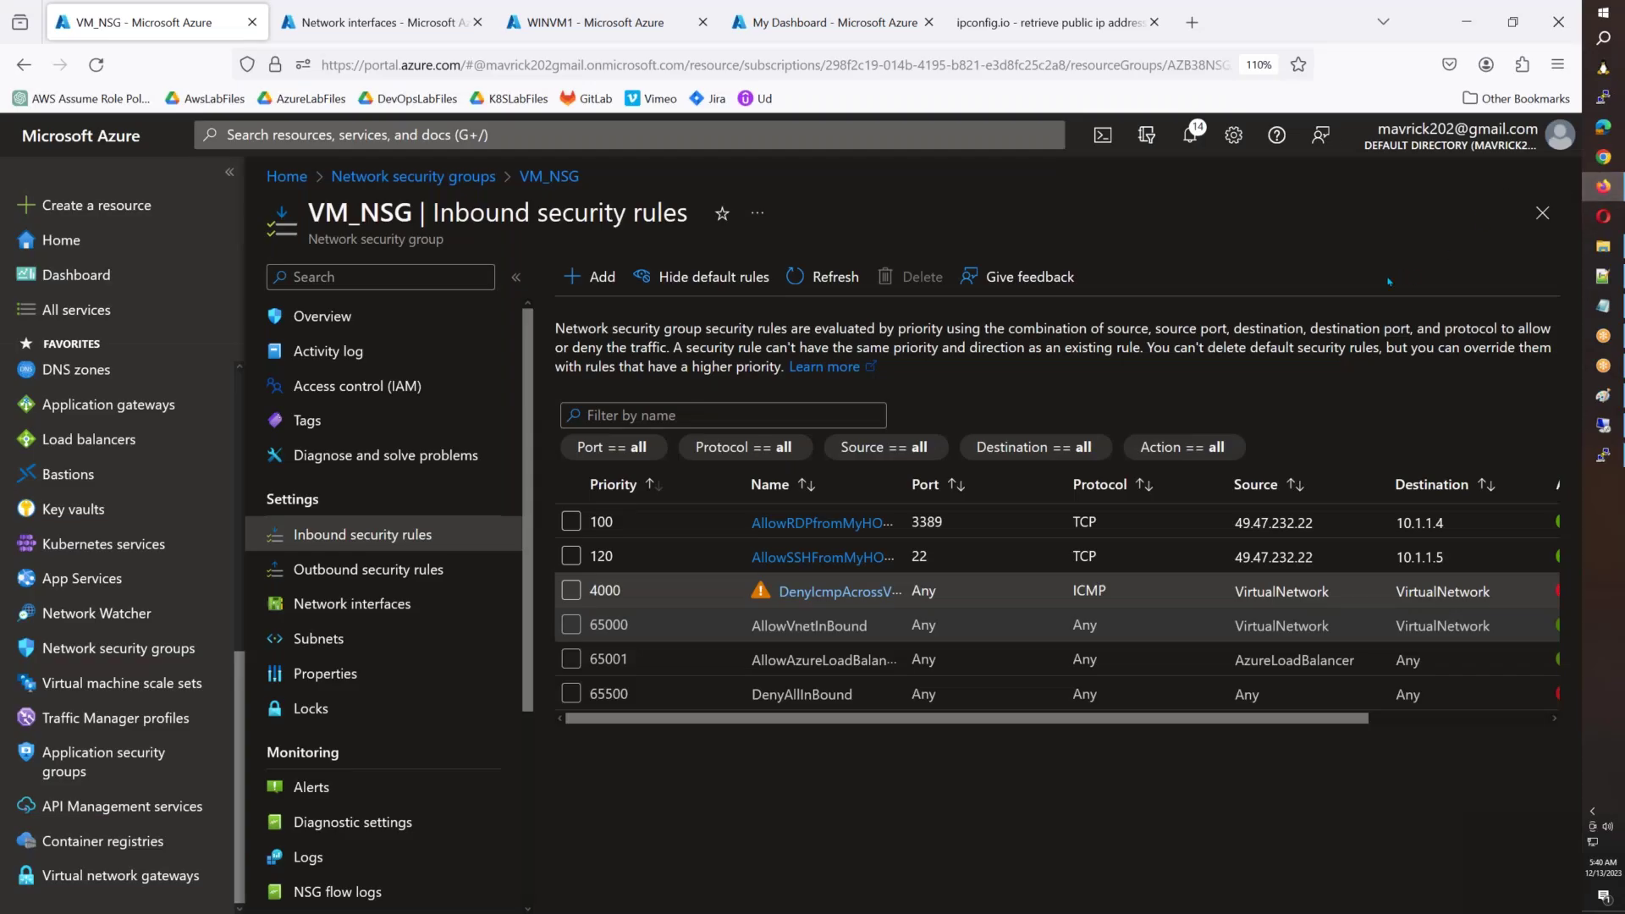
- Check the ICMP deny rule's Action column, then rerun ping 10.1.1.4 in LNXVM1's terminal
{"action": "left_click", "coordinate": [1467, 721]}
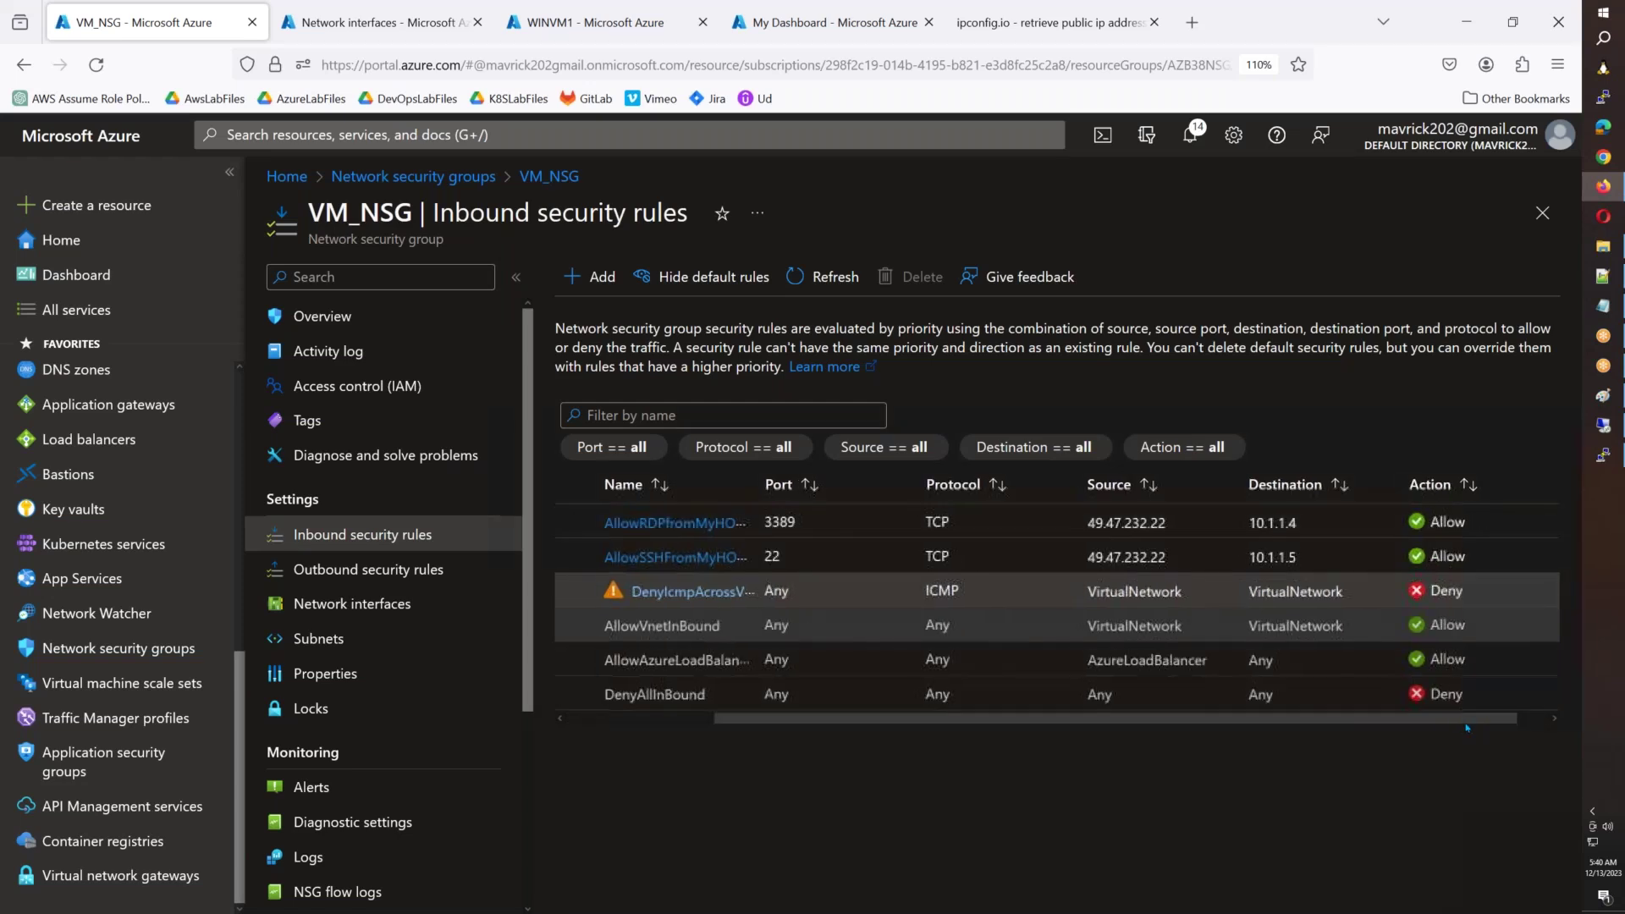
{"action": "left_click_drag", "start_coordinate": [1467, 728], "coordinate": [1311, 730]}
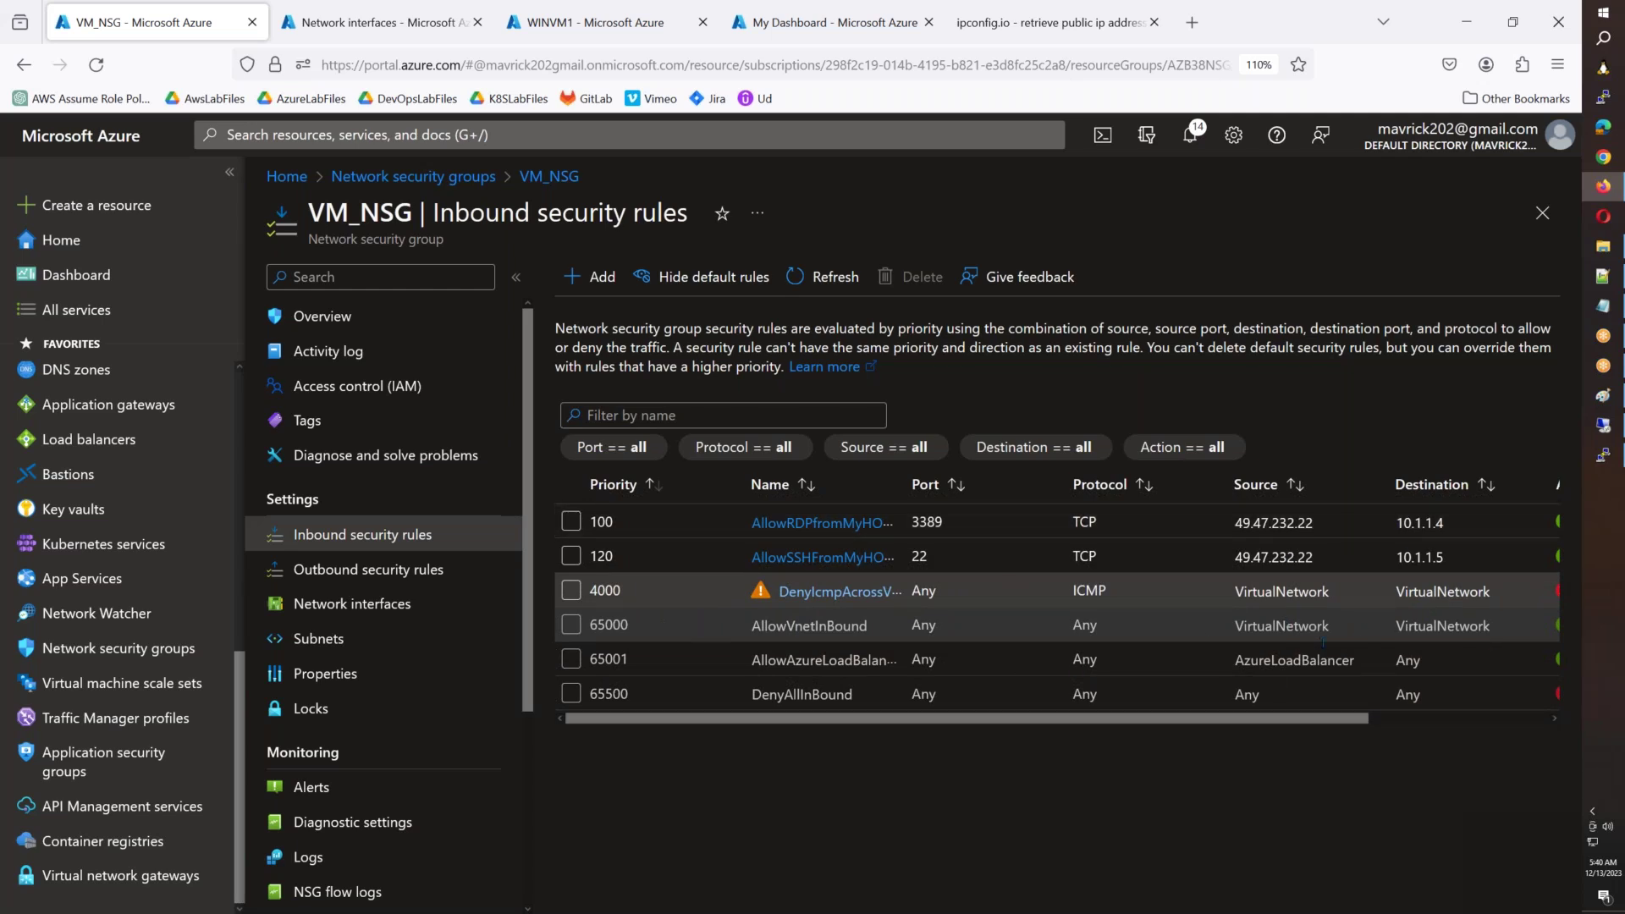
{"action": "left_click", "coordinate": [1603, 455]}
{"action": "key", "text": "Up"}
{"action": "key", "text": "Return"}
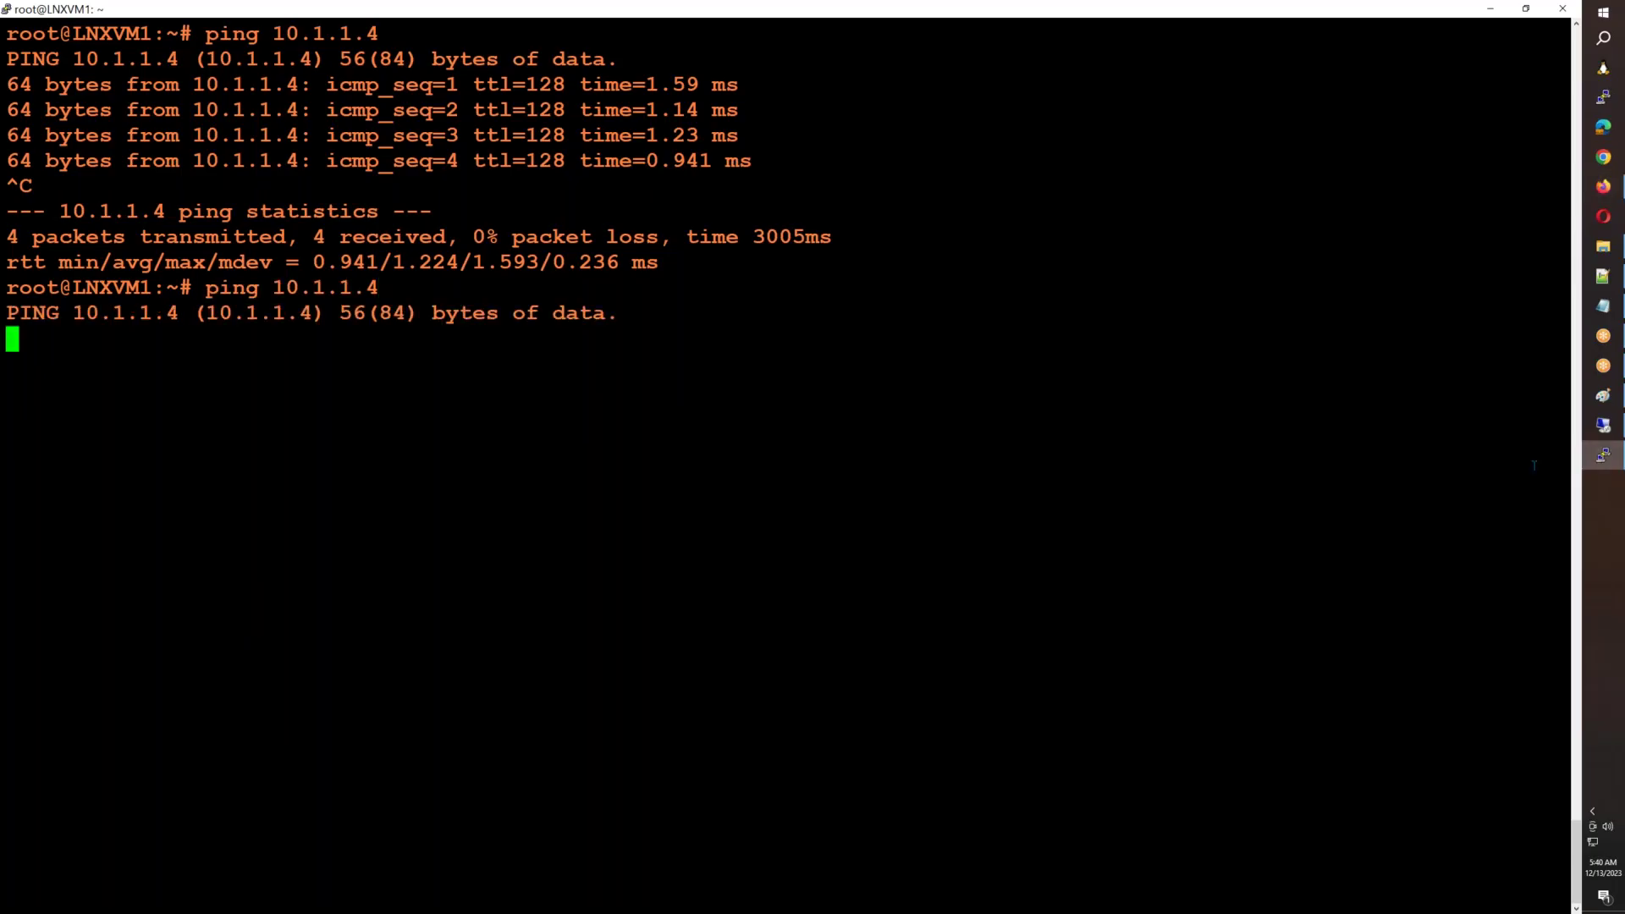
- Clear PowerShell with cls and rerun the ping to 10.1.1.5
{"action": "left_click", "coordinate": [1602, 425]}
{"action": "type", "text": "cls"}
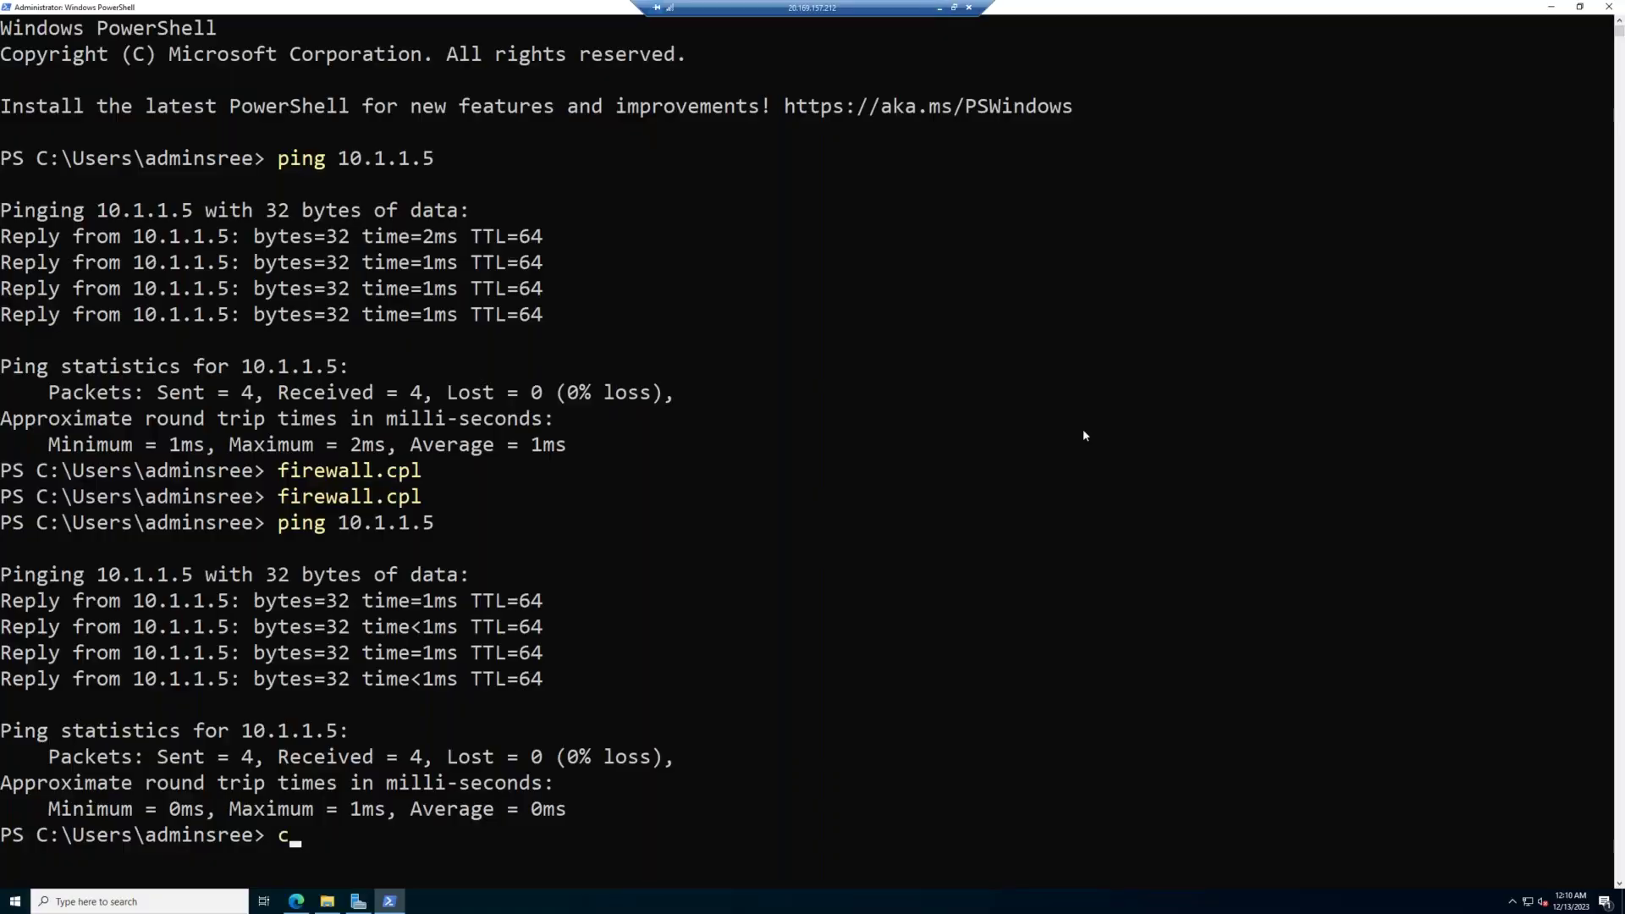
{"action": "key", "text": "Return"}
{"action": "key", "text": "Up"}
{"action": "key", "text": "Up"}
{"action": "key", "text": "Return"}
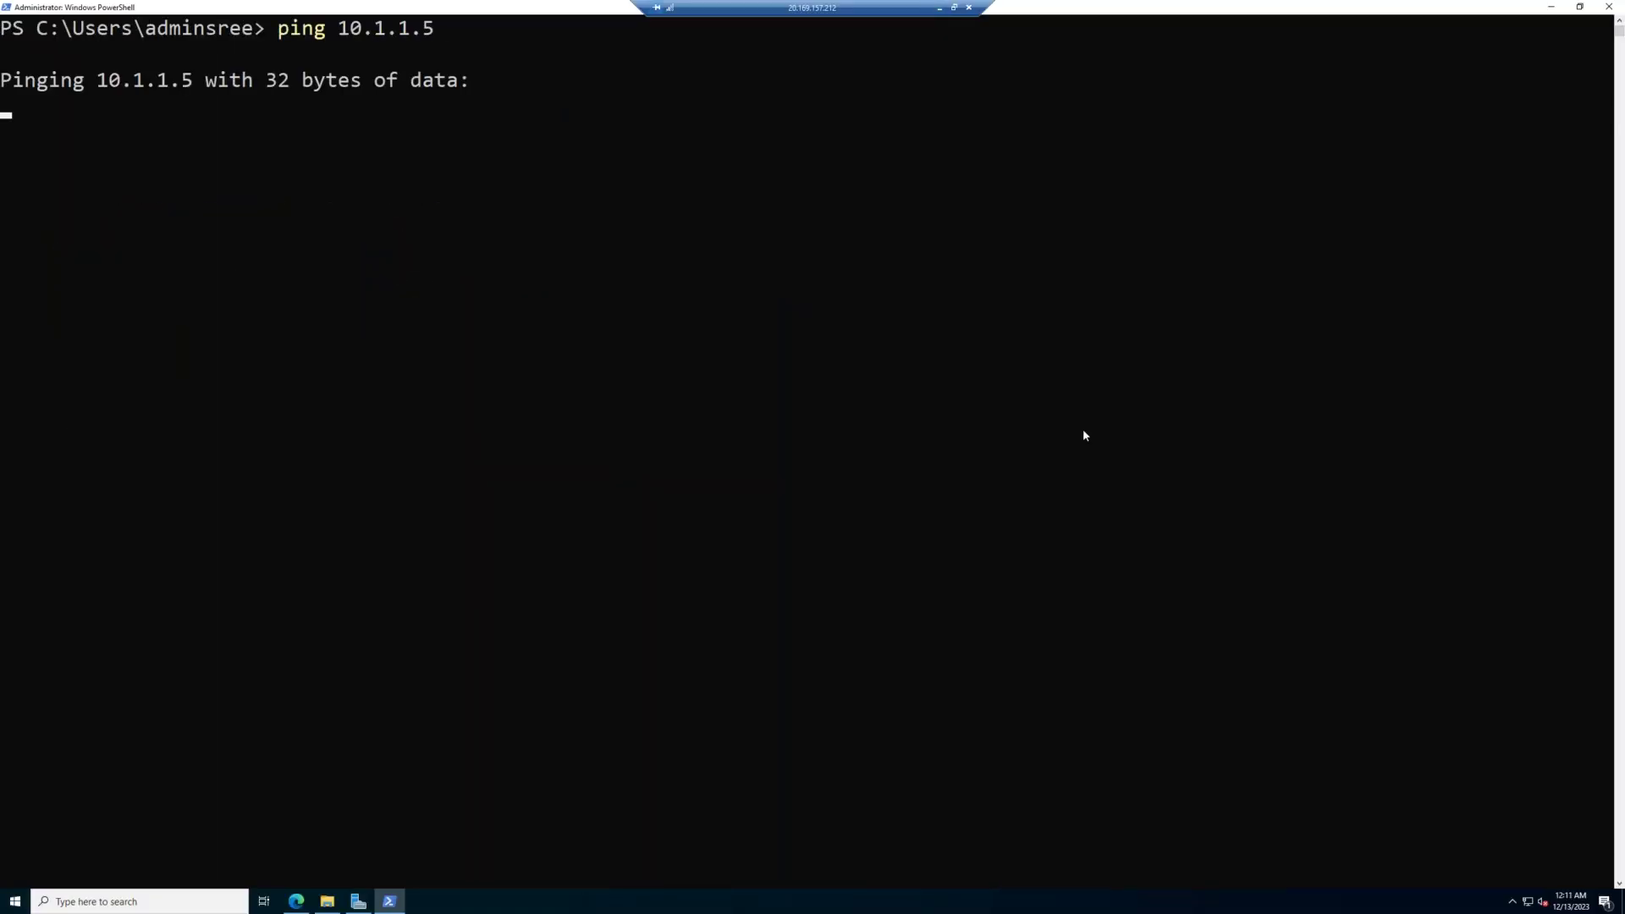
- Stop LNXVM1's failing ping to 10.1.1.4 and curl 10.1.1.4, getting the WINDOWS IIS page
{"action": "left_click", "coordinate": [940, 8]}
{"action": "key", "text": "ctrl+c"}
{"action": "key", "text": "Up"}
{"action": "key", "text": "Up"}
{"action": "key", "text": "Up"}
{"action": "key", "text": "Up"}
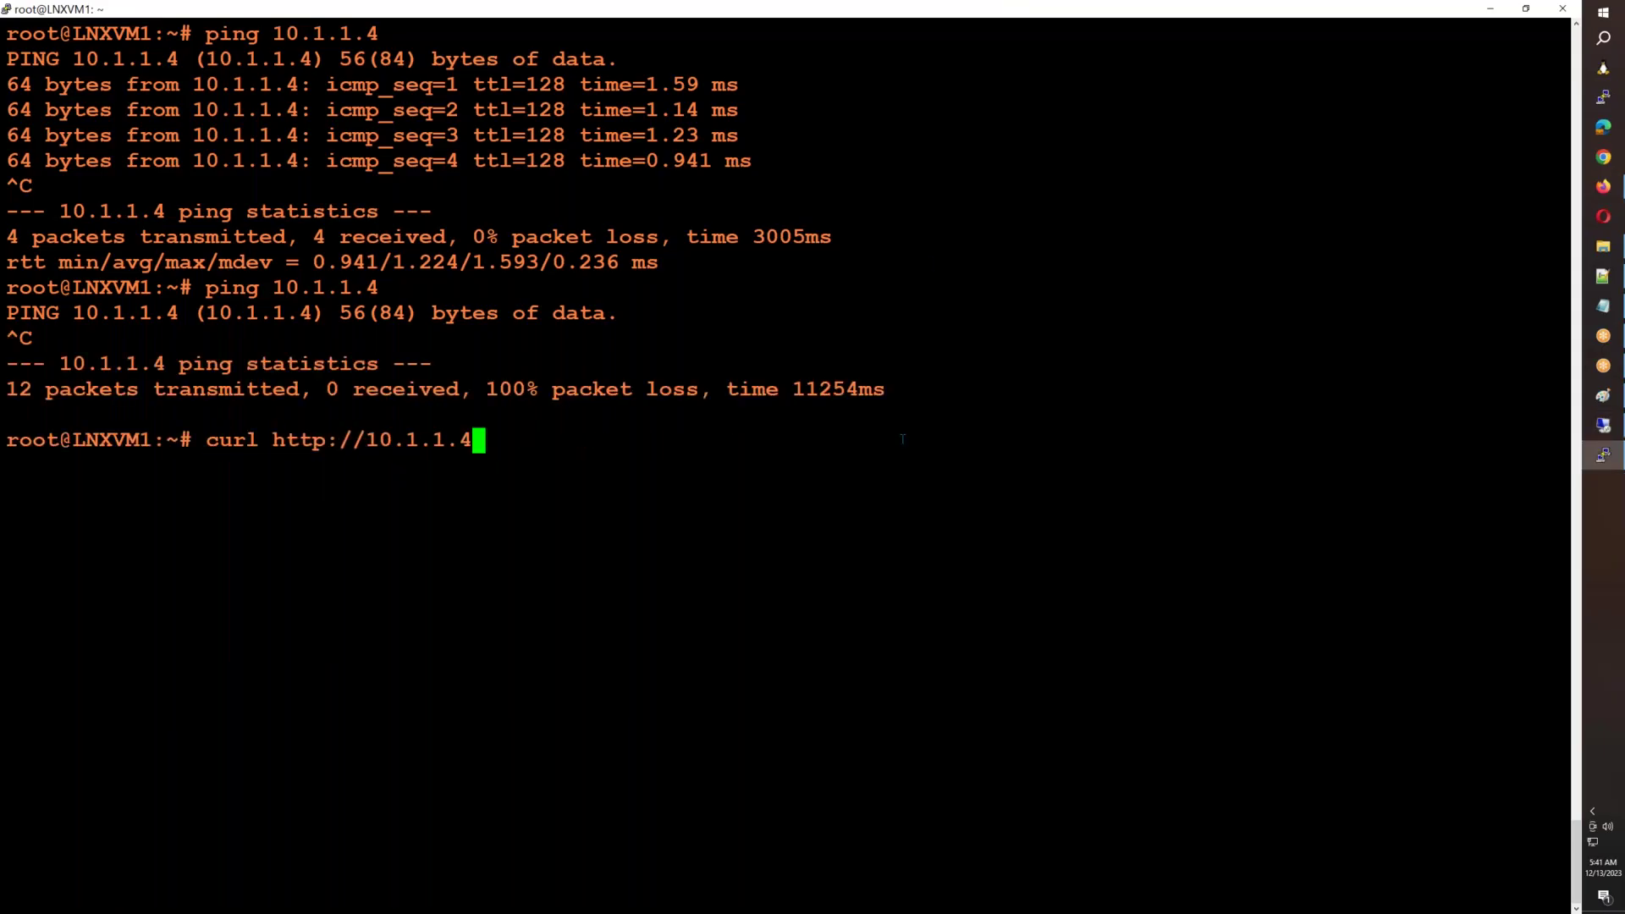
{"action": "key", "text": "Return"}
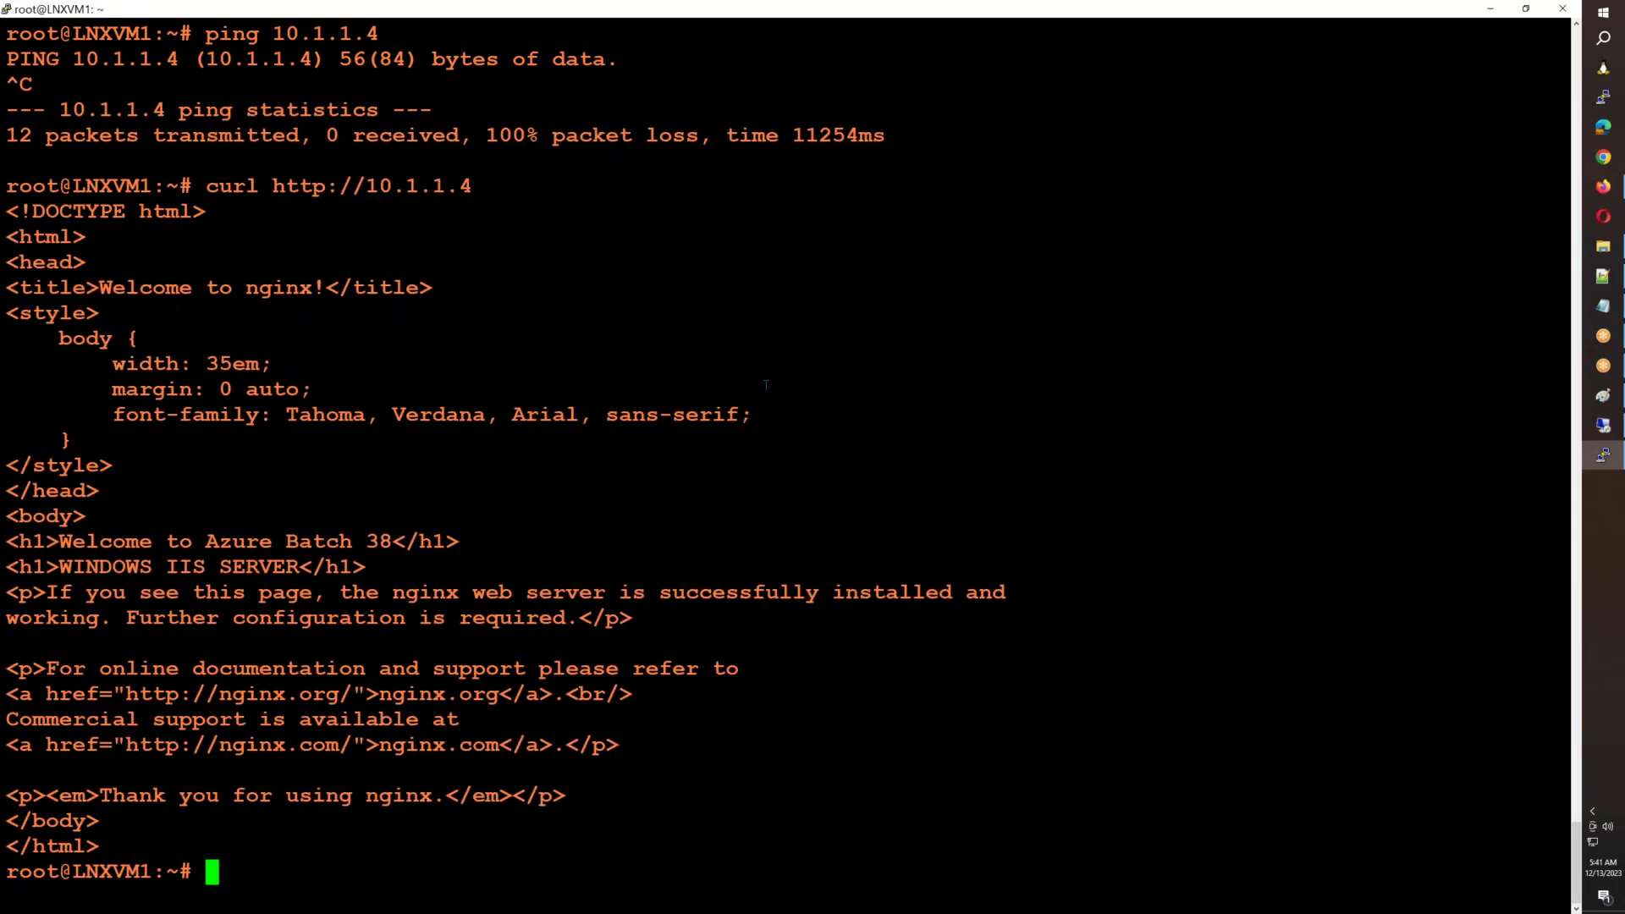
{"action": "left_click_drag", "start_coordinate": [47, 566], "coordinate": [215, 565]}
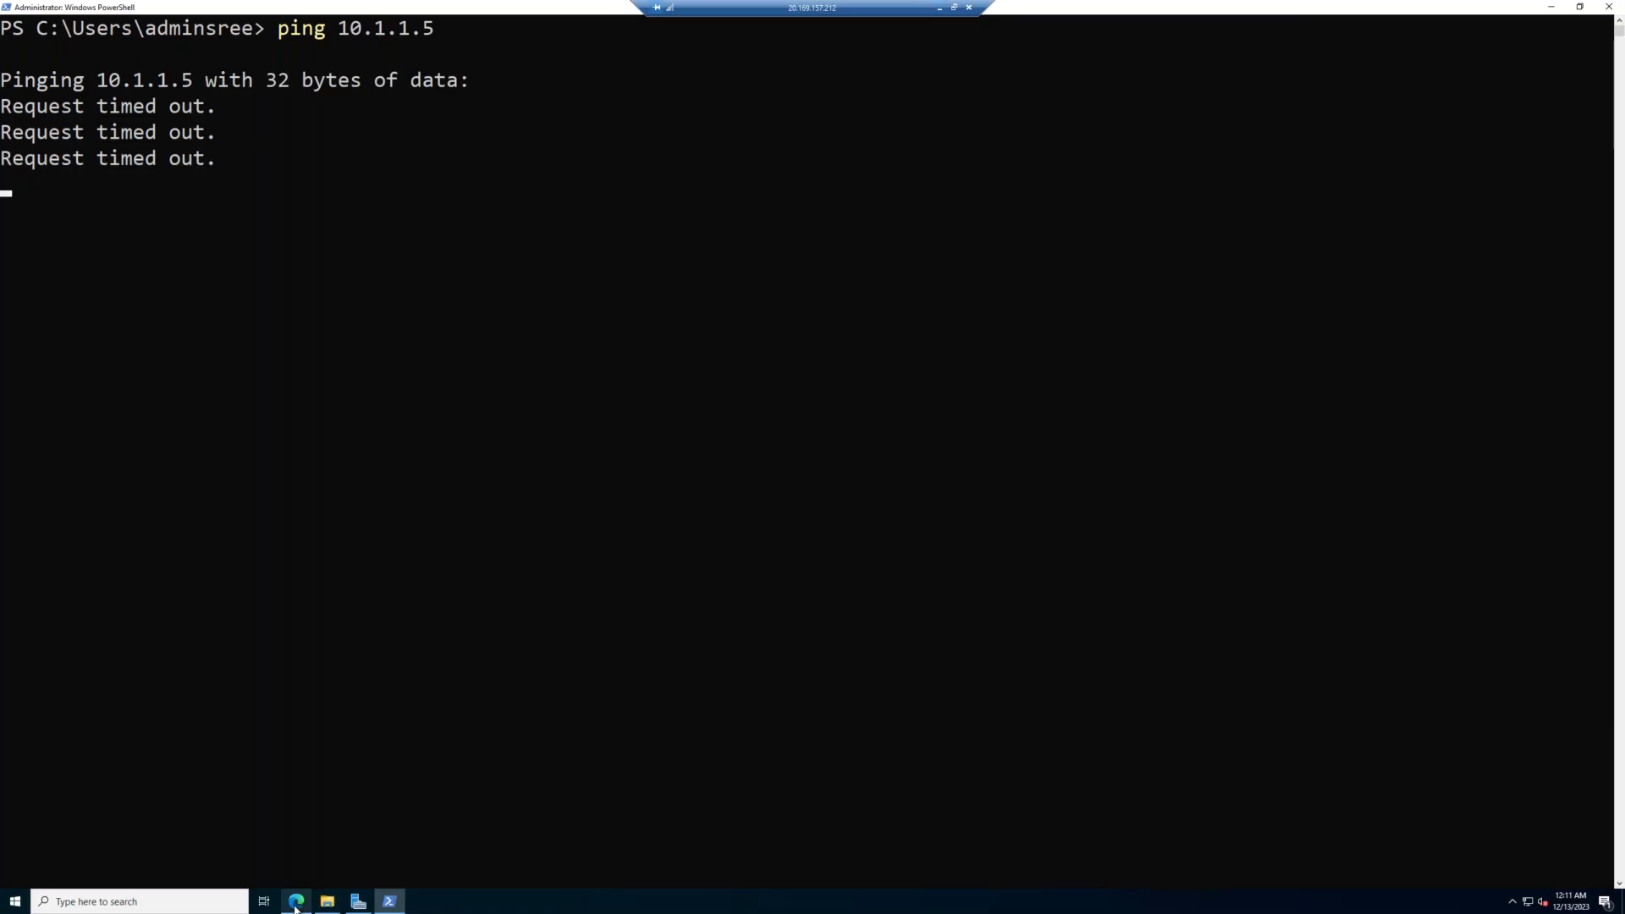
- Load 10.1.1.5 in a new Edge tab on the Windows VM, then return to the Azure portal
{"action": "left_click", "coordinate": [296, 902]}
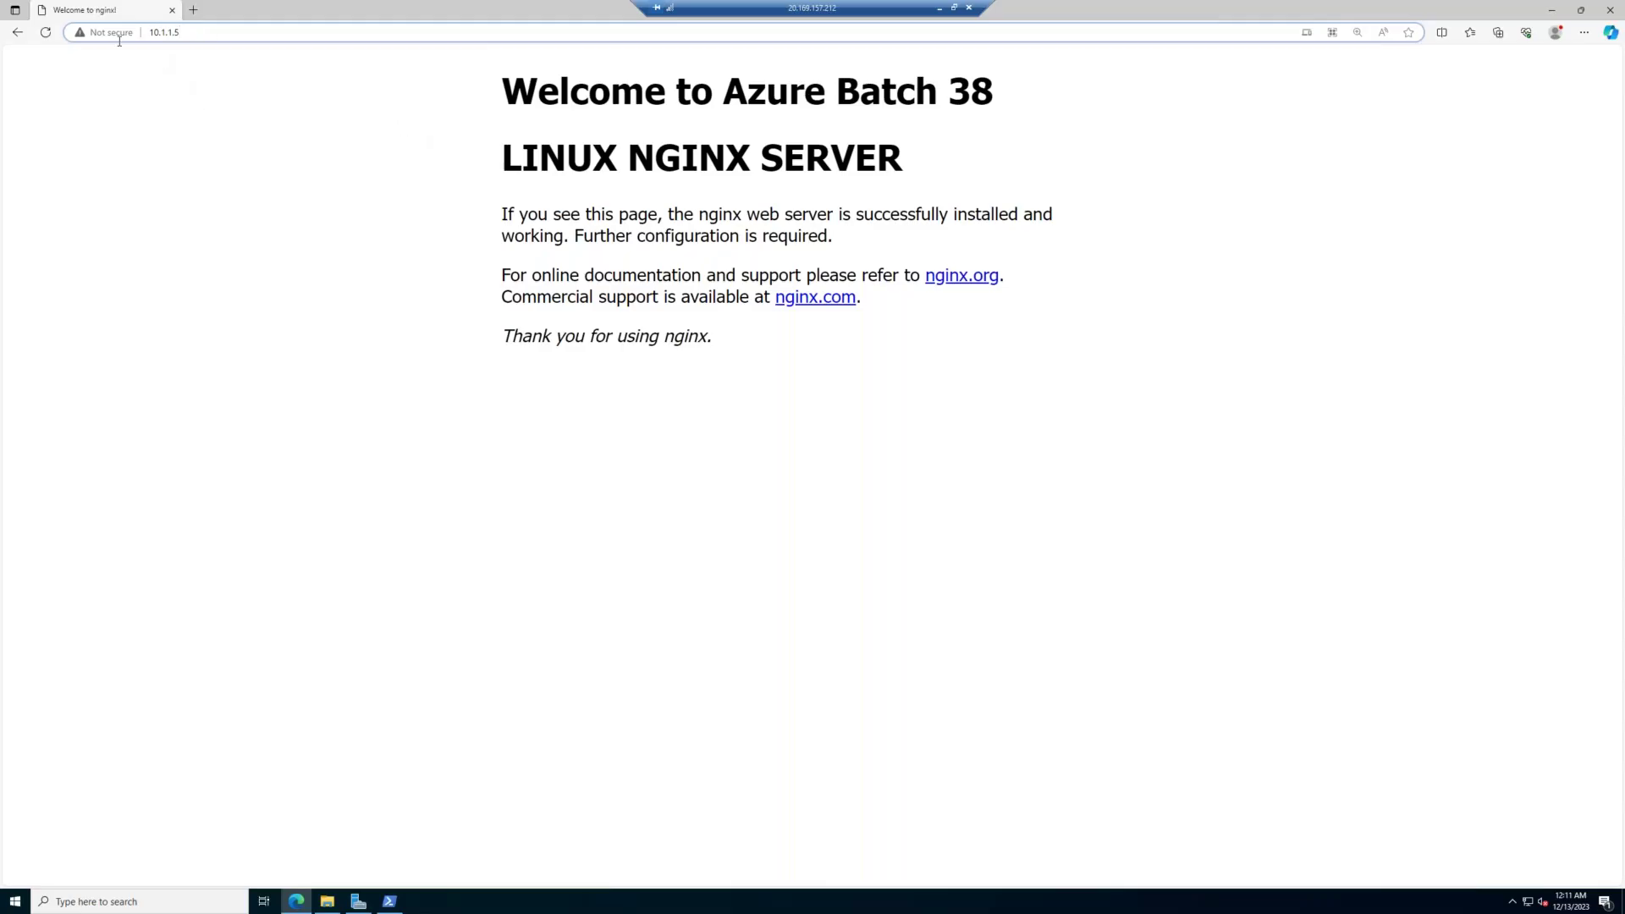
{"action": "left_click", "coordinate": [193, 11]}
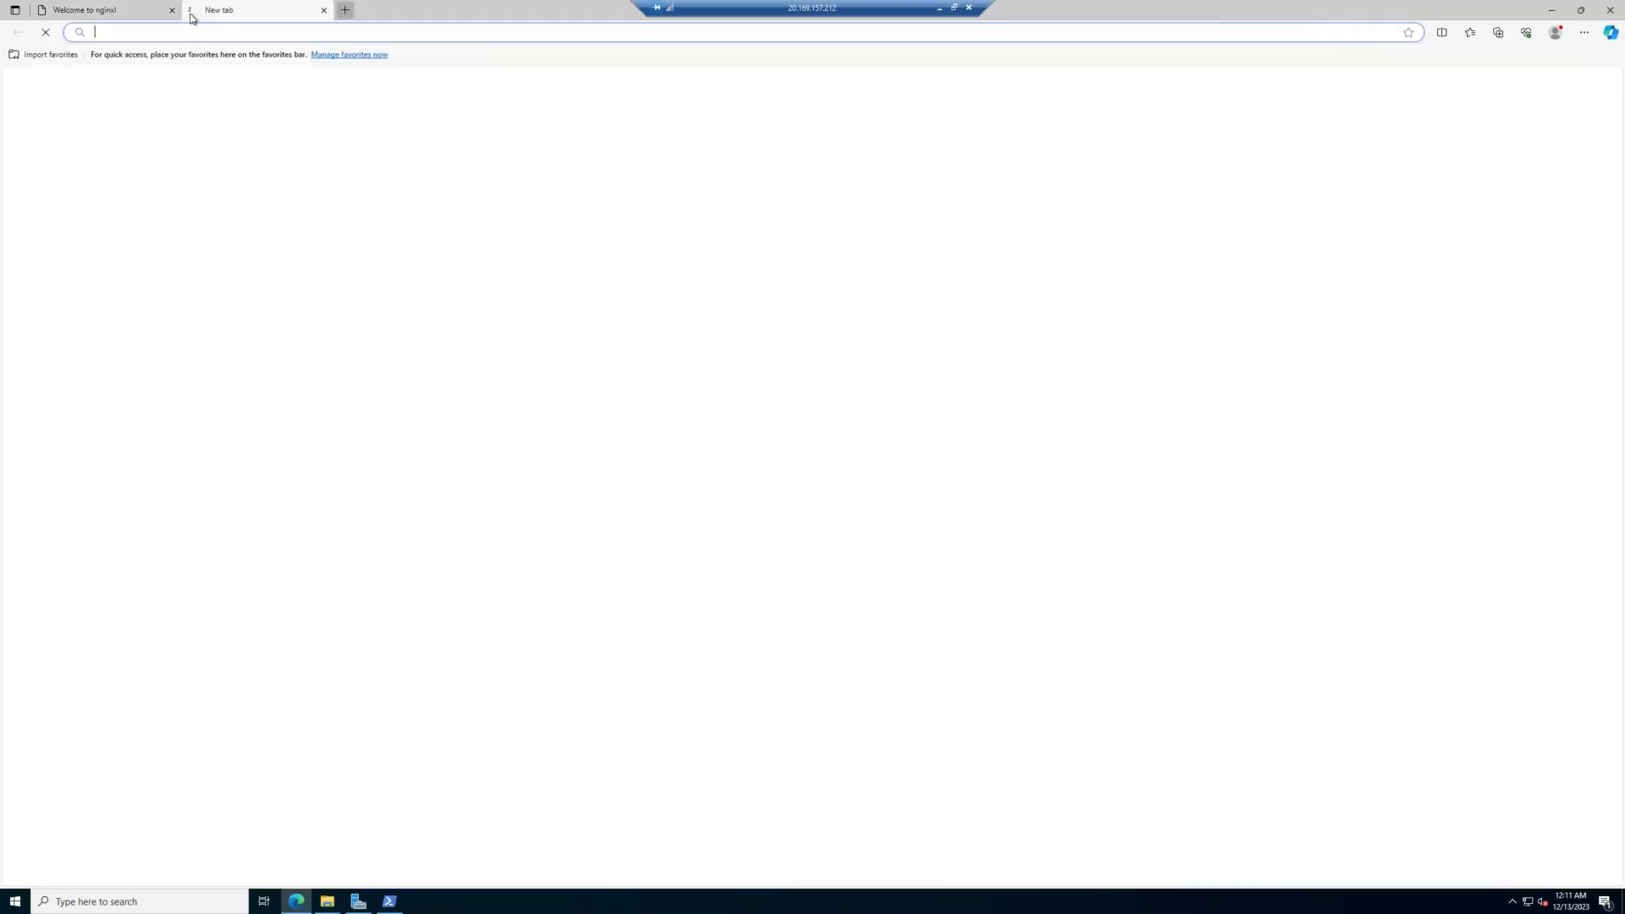
{"action": "type", "text": "10.1.1.5"}
{"action": "key", "text": "Return"}
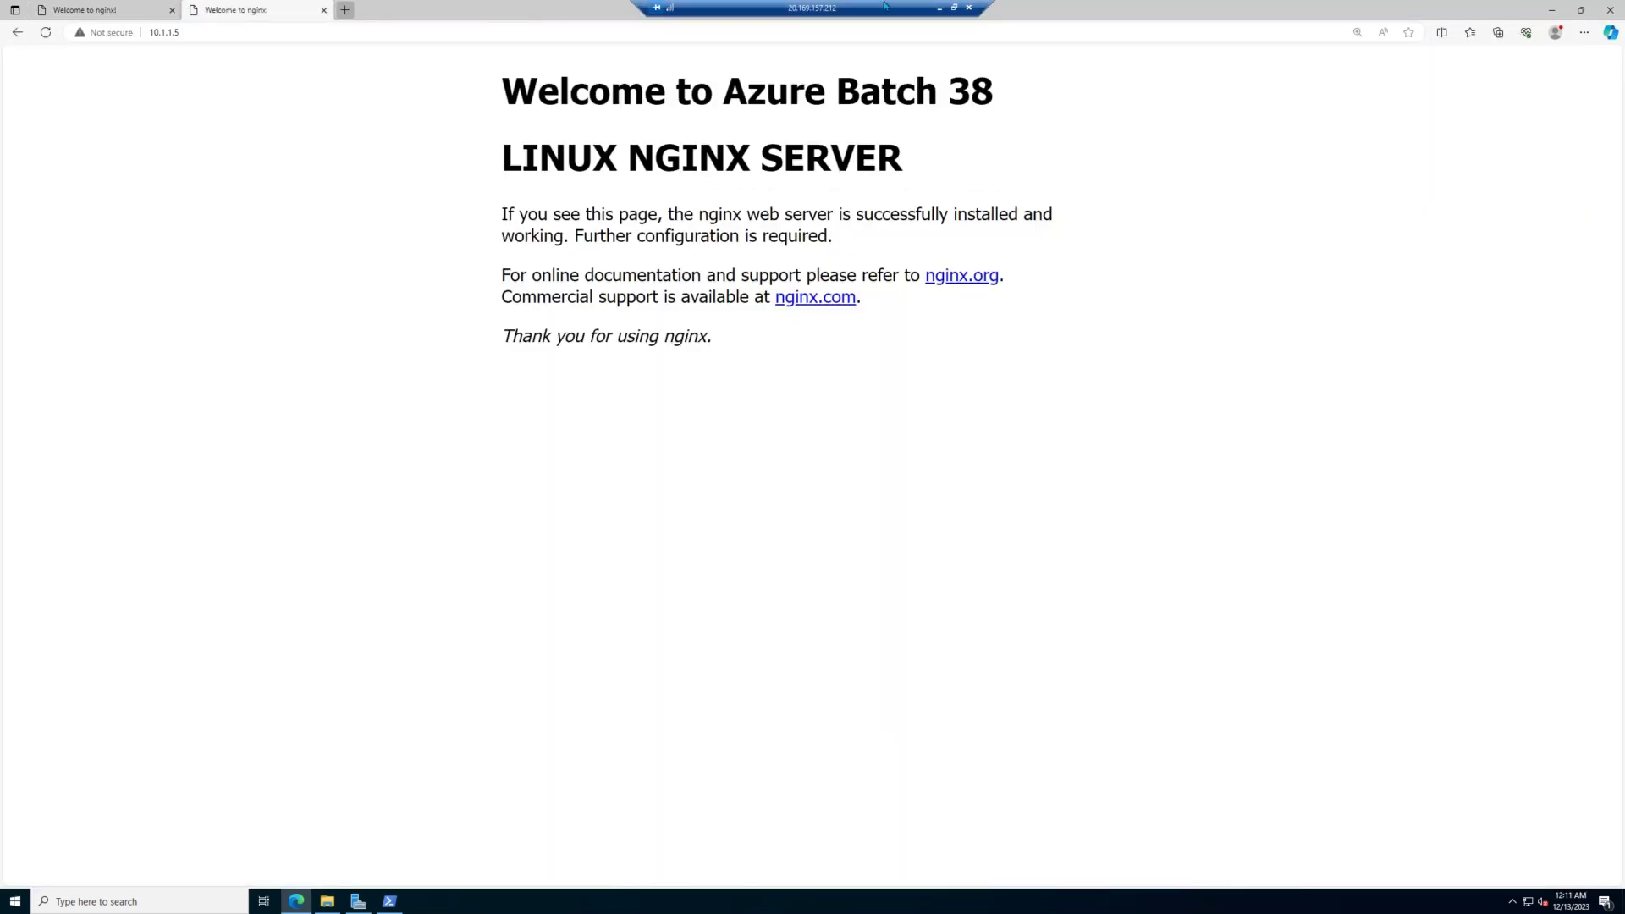
{"action": "left_click", "coordinate": [940, 10]}
{"action": "left_click", "coordinate": [1602, 186]}
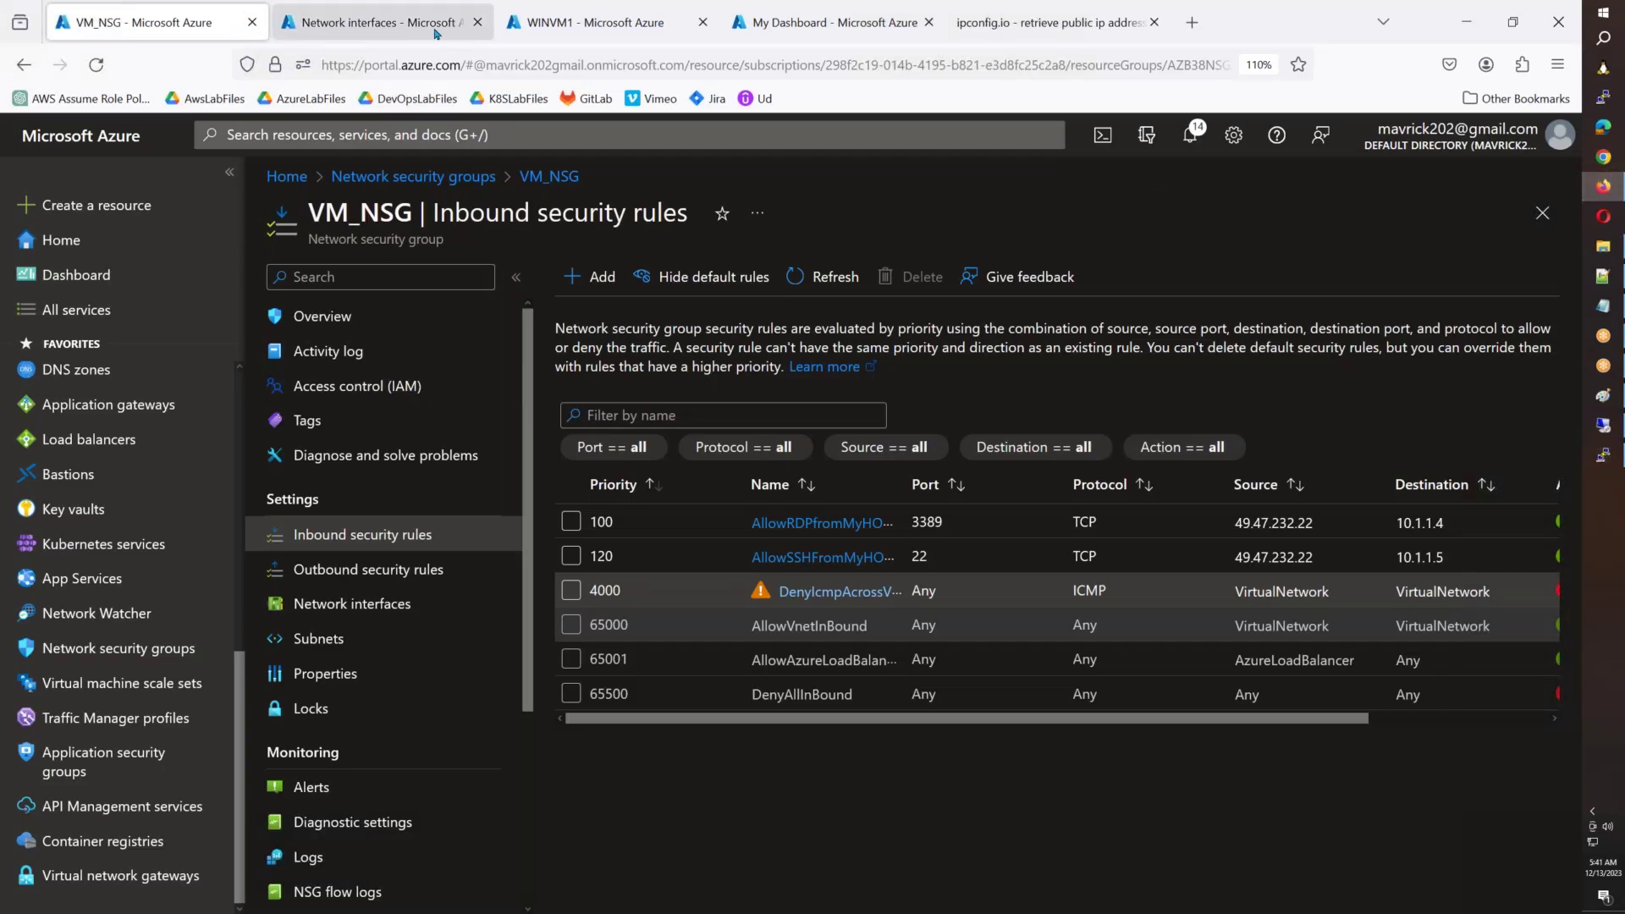
- Copy WINVM1's public IP 20.169.157.212 and load it in the browser
{"action": "left_click", "coordinate": [566, 32]}
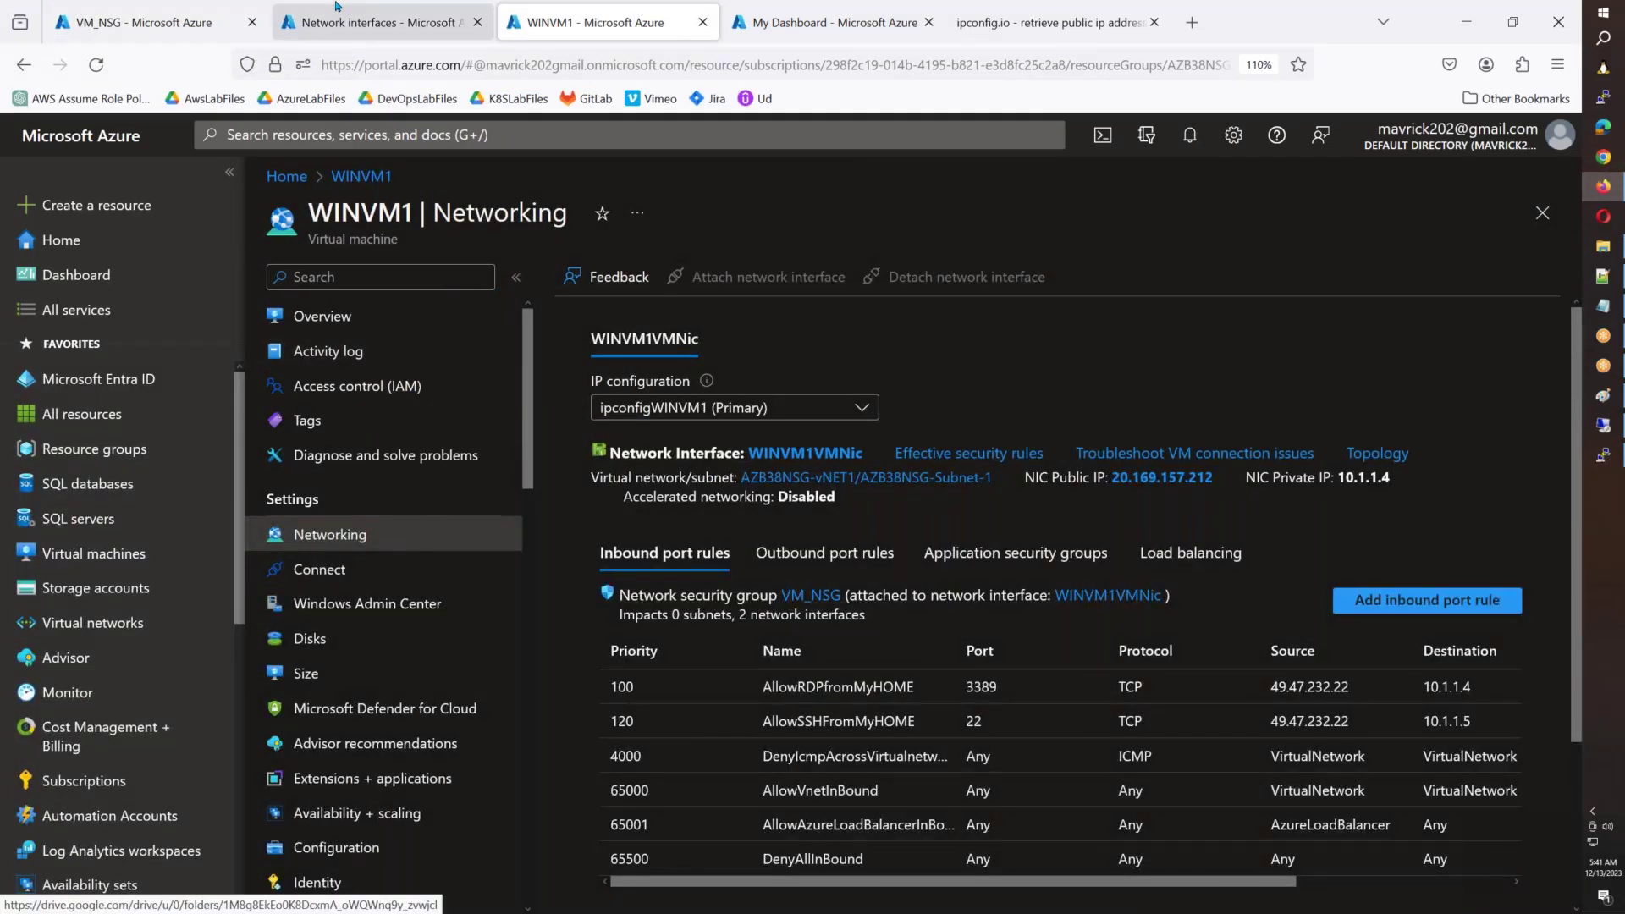
{"action": "left_click", "coordinate": [336, 6]}
{"action": "left_click_drag", "start_coordinate": [864, 518], "coordinate": [769, 518]}
{"action": "key", "text": "ctrl+c"}
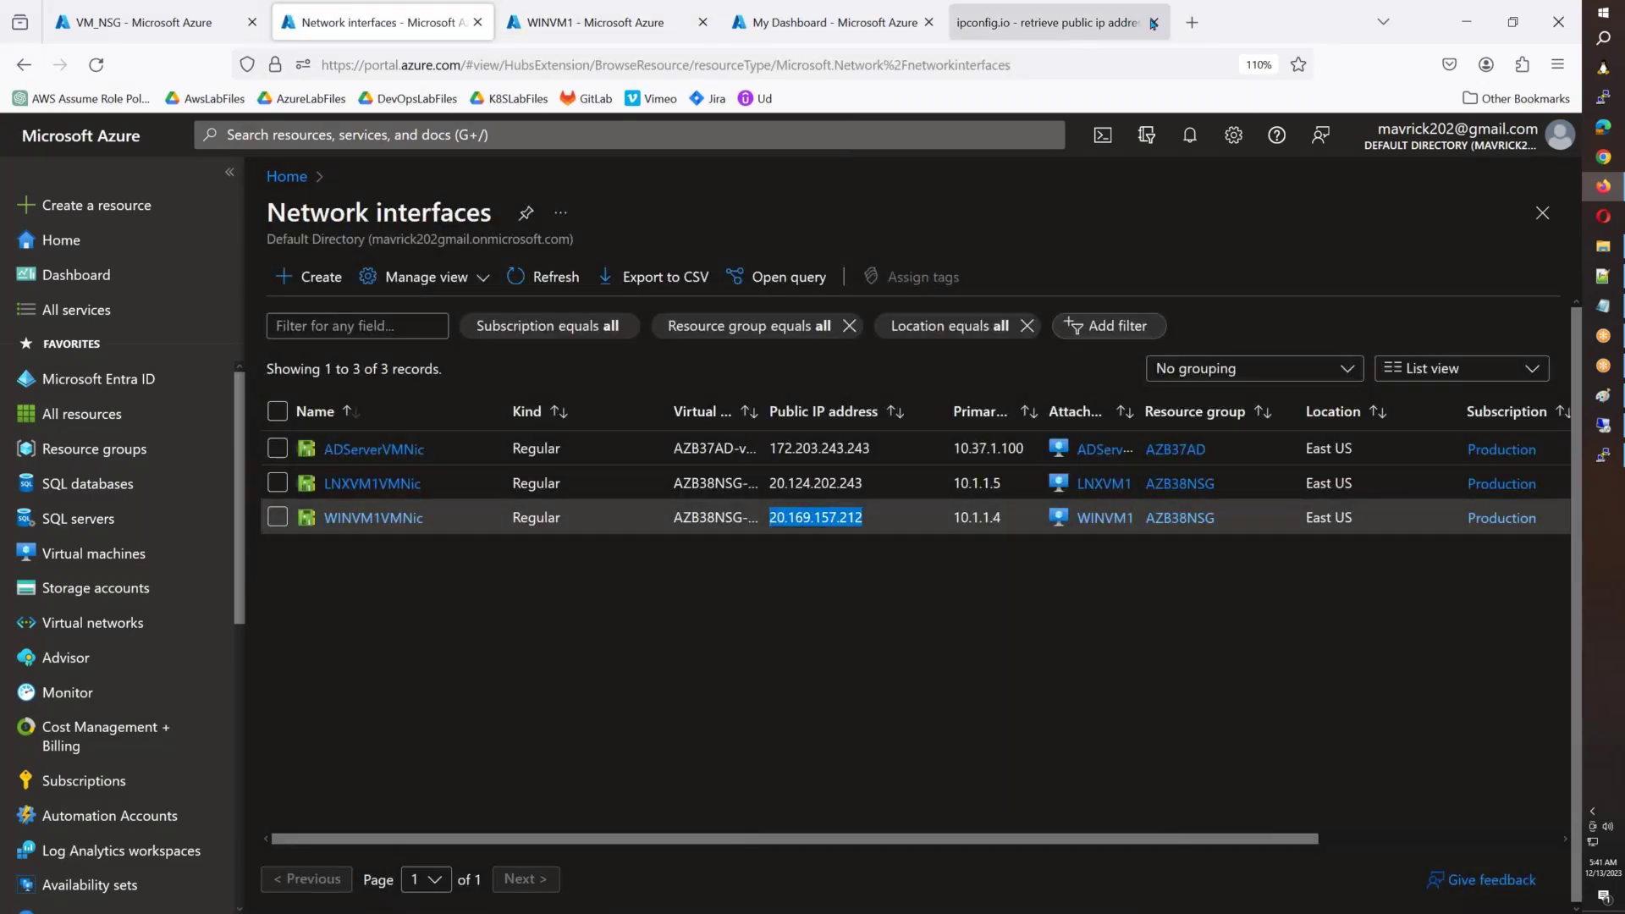
{"action": "left_click", "coordinate": [1058, 25]}
{"action": "left_click", "coordinate": [596, 54]}
{"action": "key", "text": "ctrl+v"}
{"action": "key", "text": "Return"}
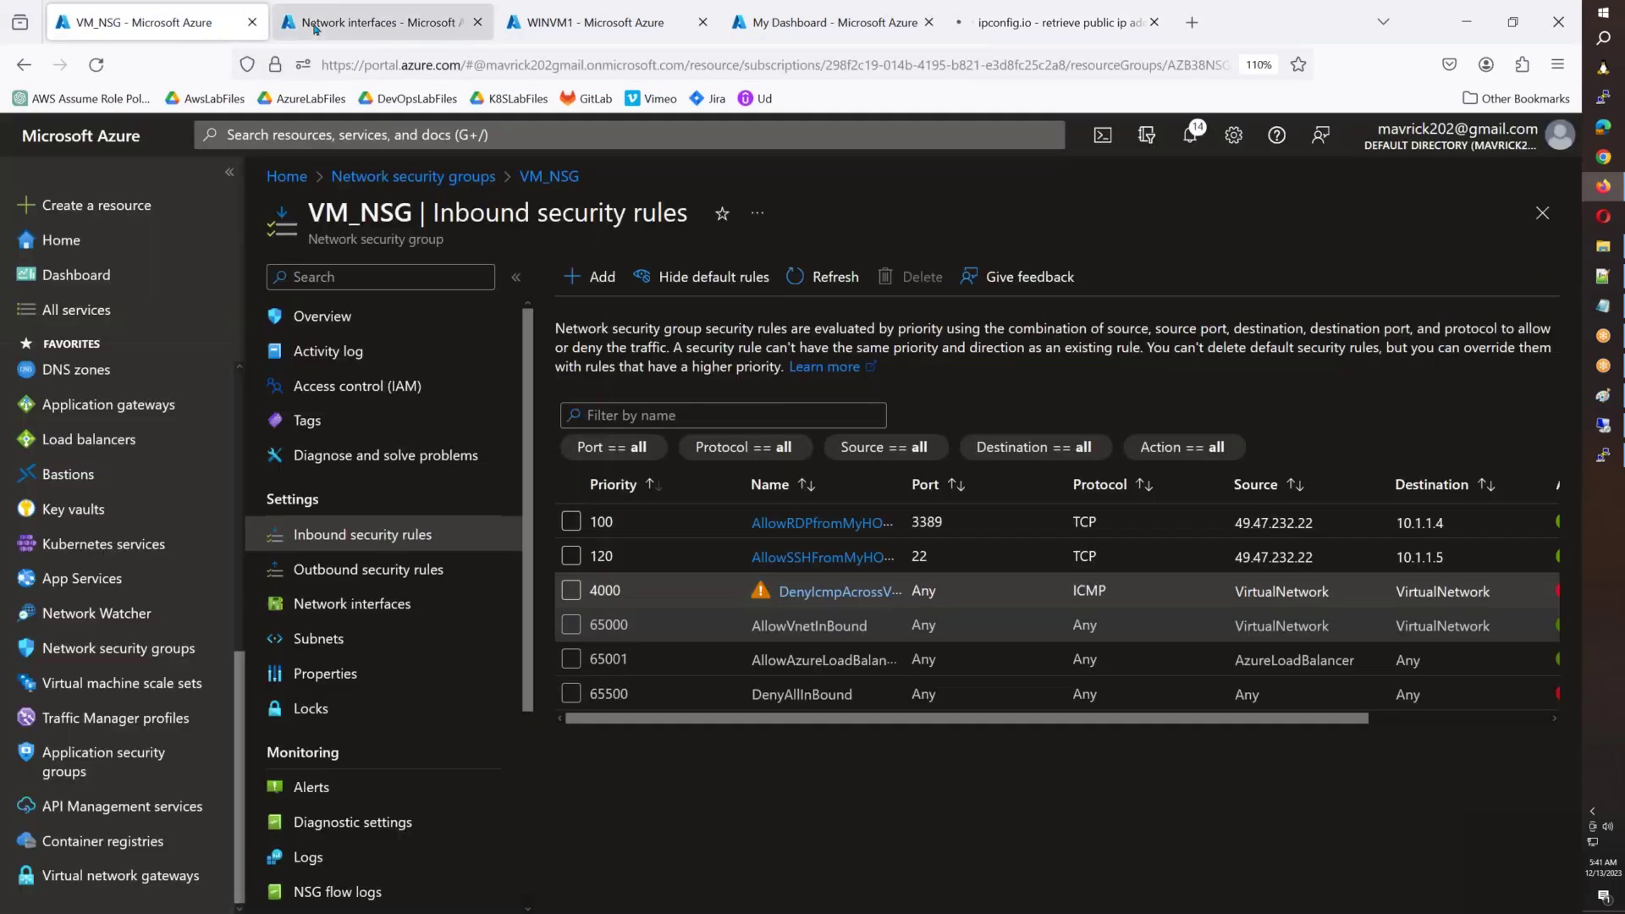
- Load LNXVM1's public IP 20.124.202.243 in a new tab, then return to VM_NSG's inbound rules
{"action": "left_click", "coordinate": [321, 22]}
{"action": "left_click_drag", "start_coordinate": [863, 483], "coordinate": [769, 483]}
{"action": "key", "text": "ctrl+c"}
{"action": "left_click", "coordinate": [1192, 23]}
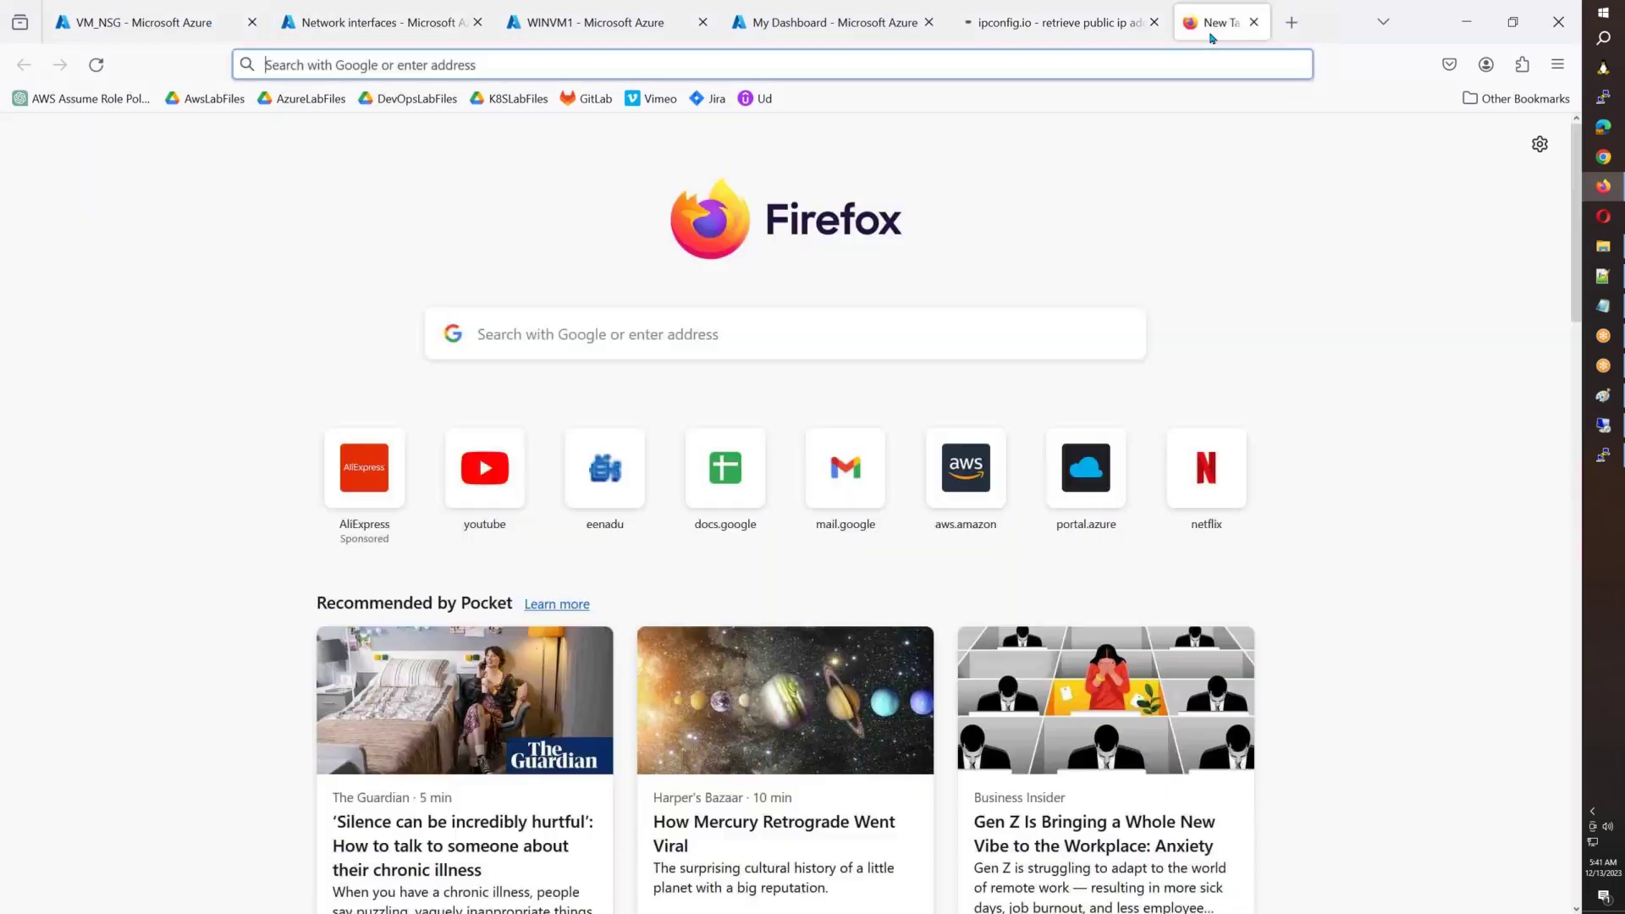
{"action": "key", "text": "ctrl+v"}
{"action": "key", "text": "Return"}
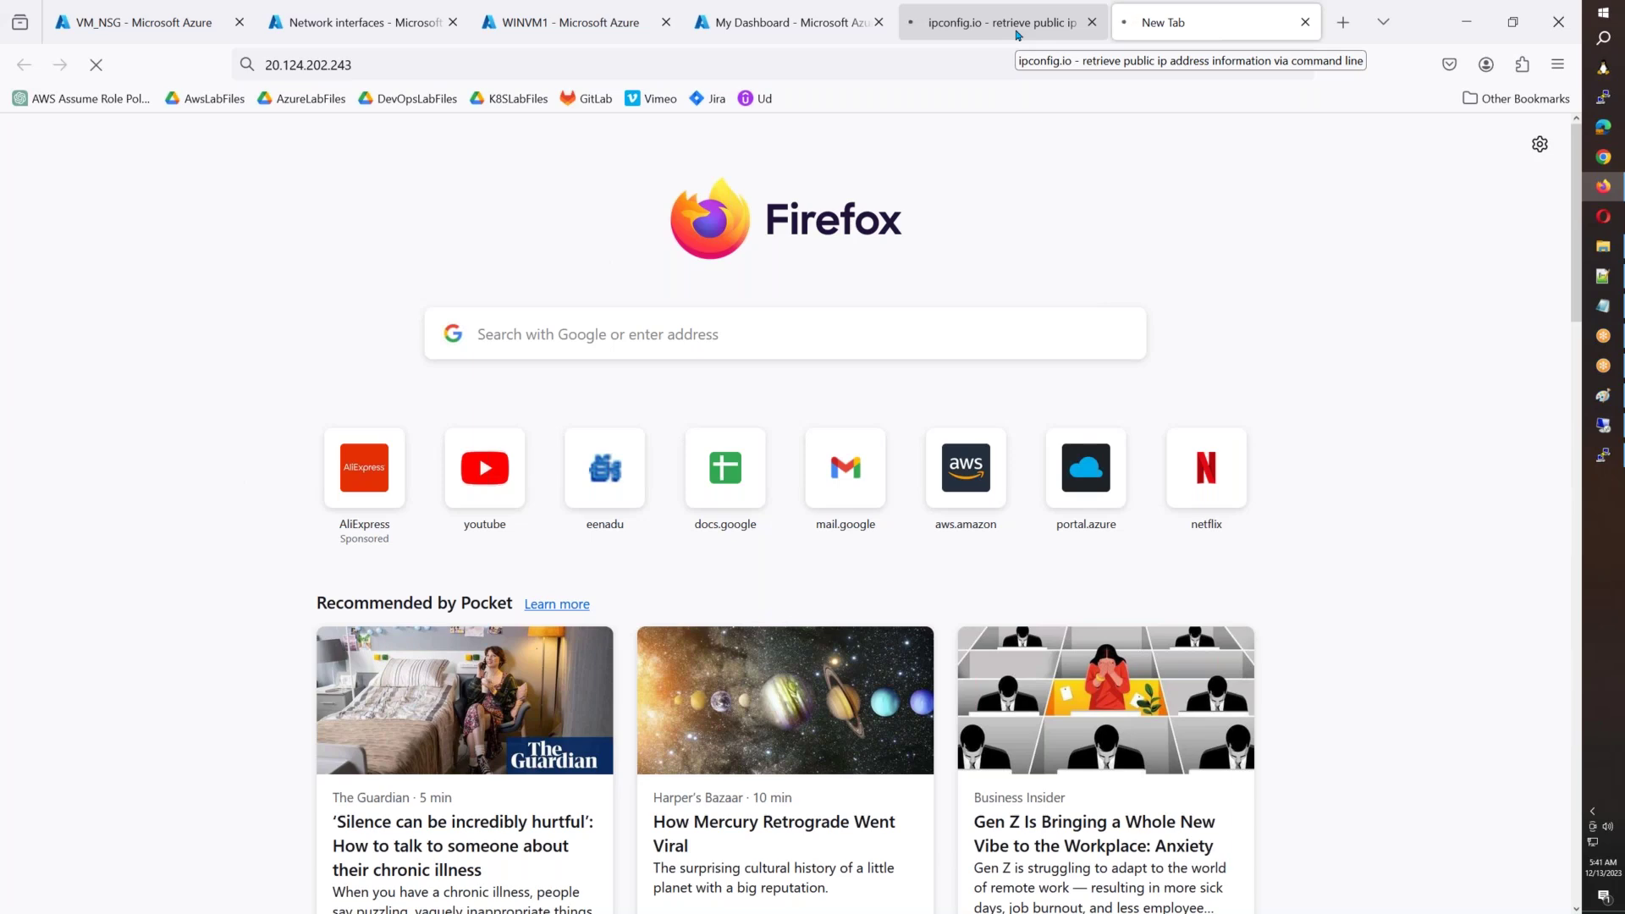
{"action": "left_click", "coordinate": [322, 24]}
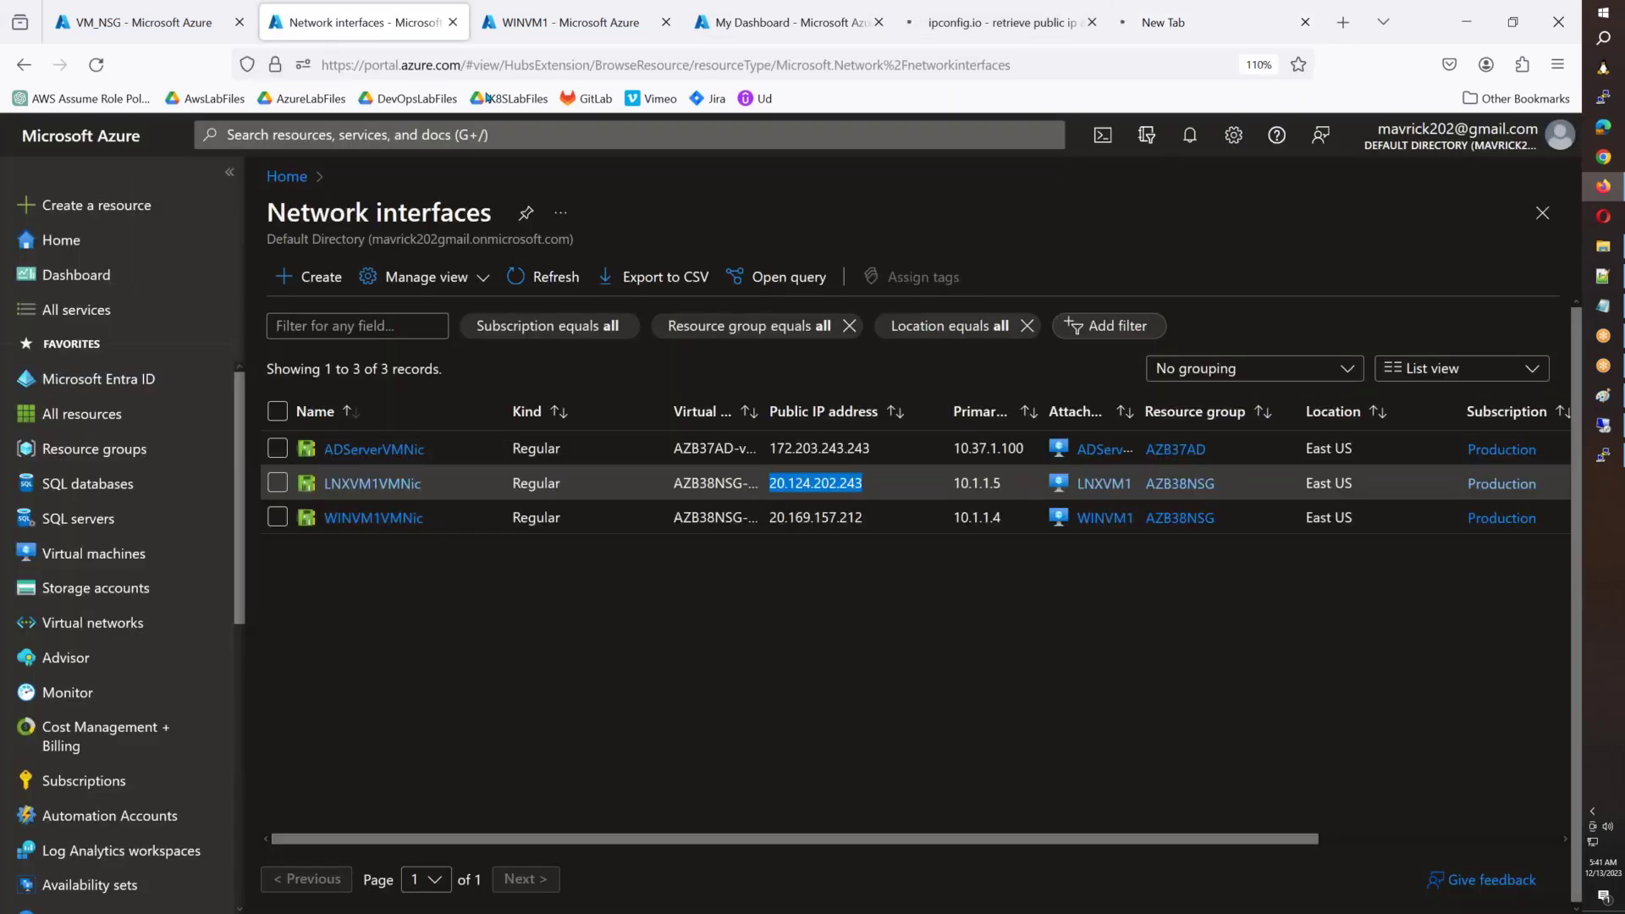
{"action": "left_click", "coordinate": [129, 29]}
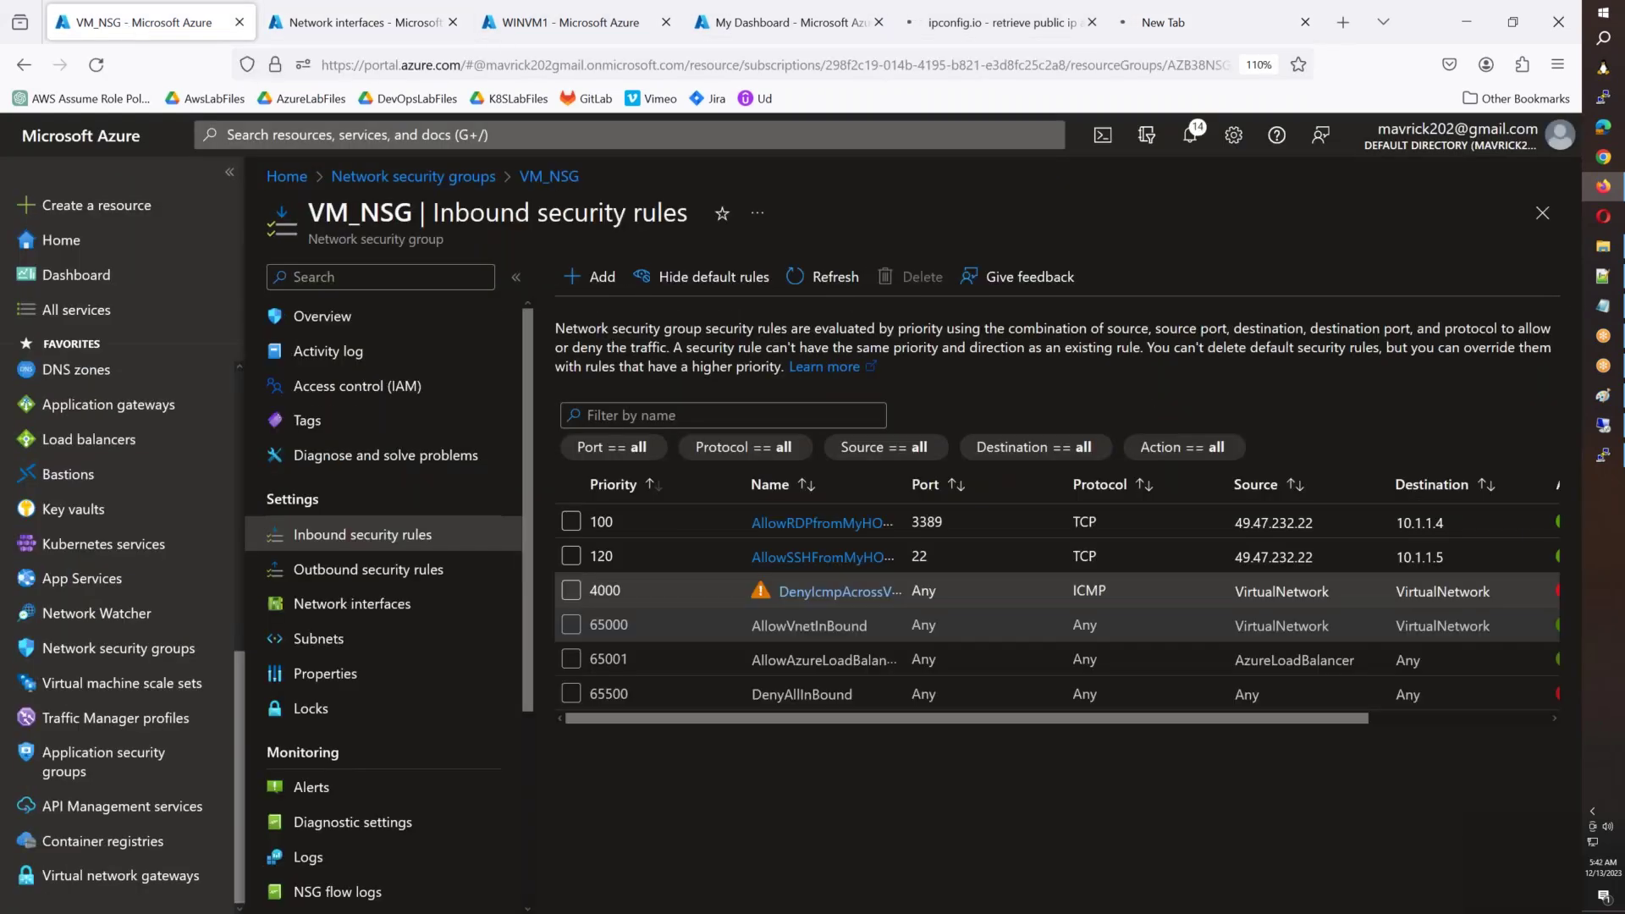
{"action": "scroll", "coordinate": [313, 419], "scroll_direction": "down", "scroll_amount": 3}
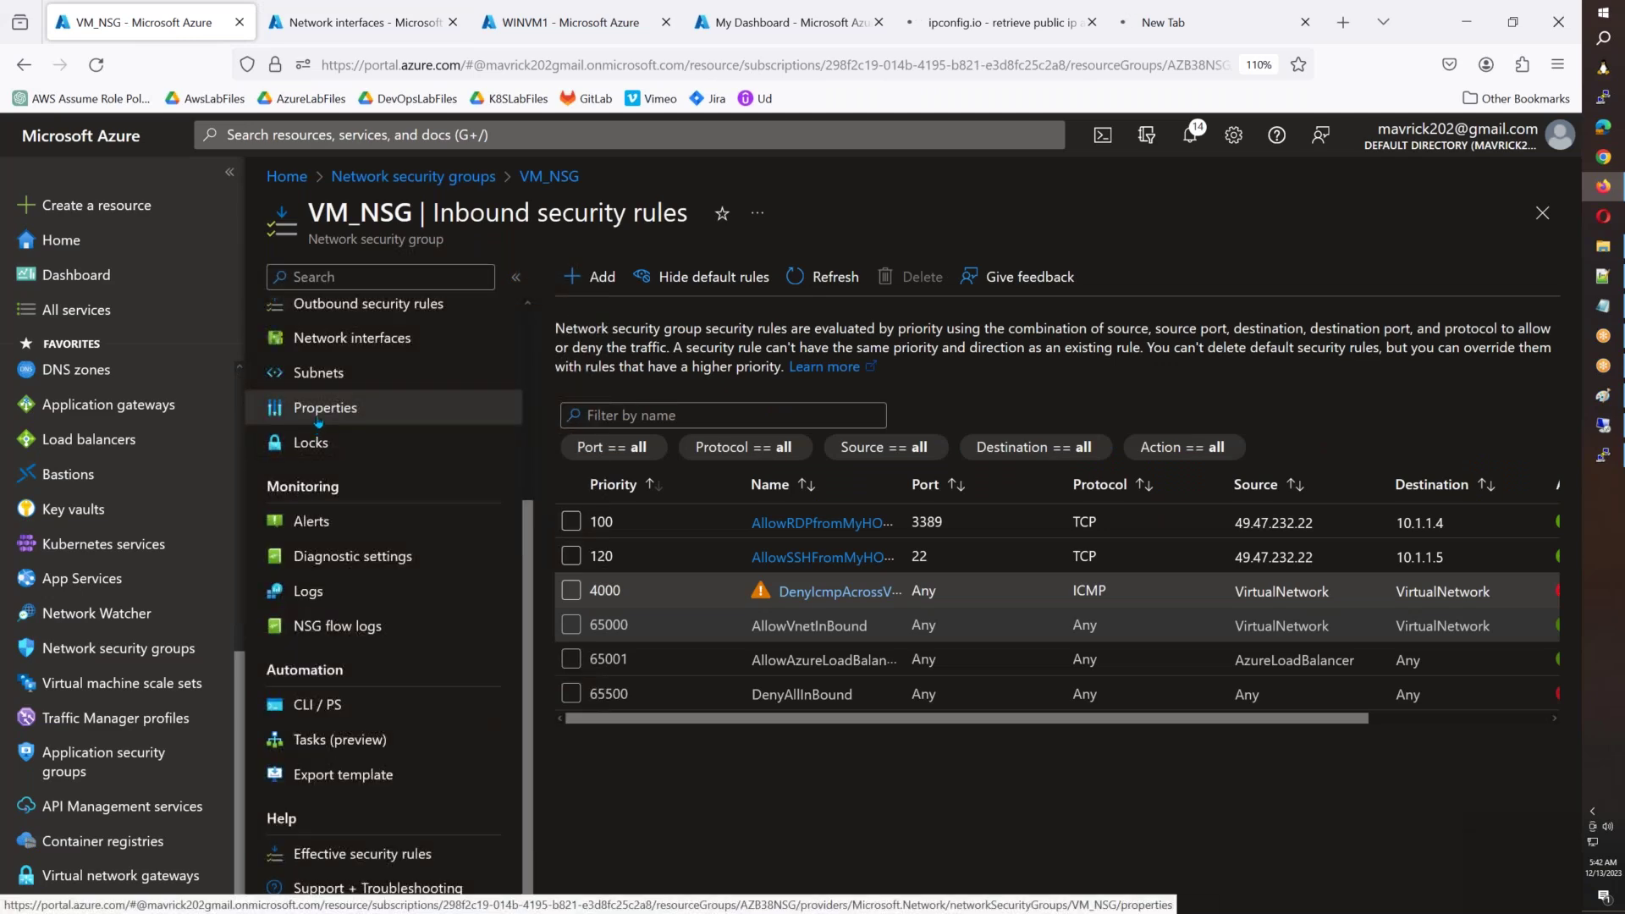
- Start a new flow log and select VM_NSG as the network security group to log
{"action": "left_click", "coordinate": [334, 627]}
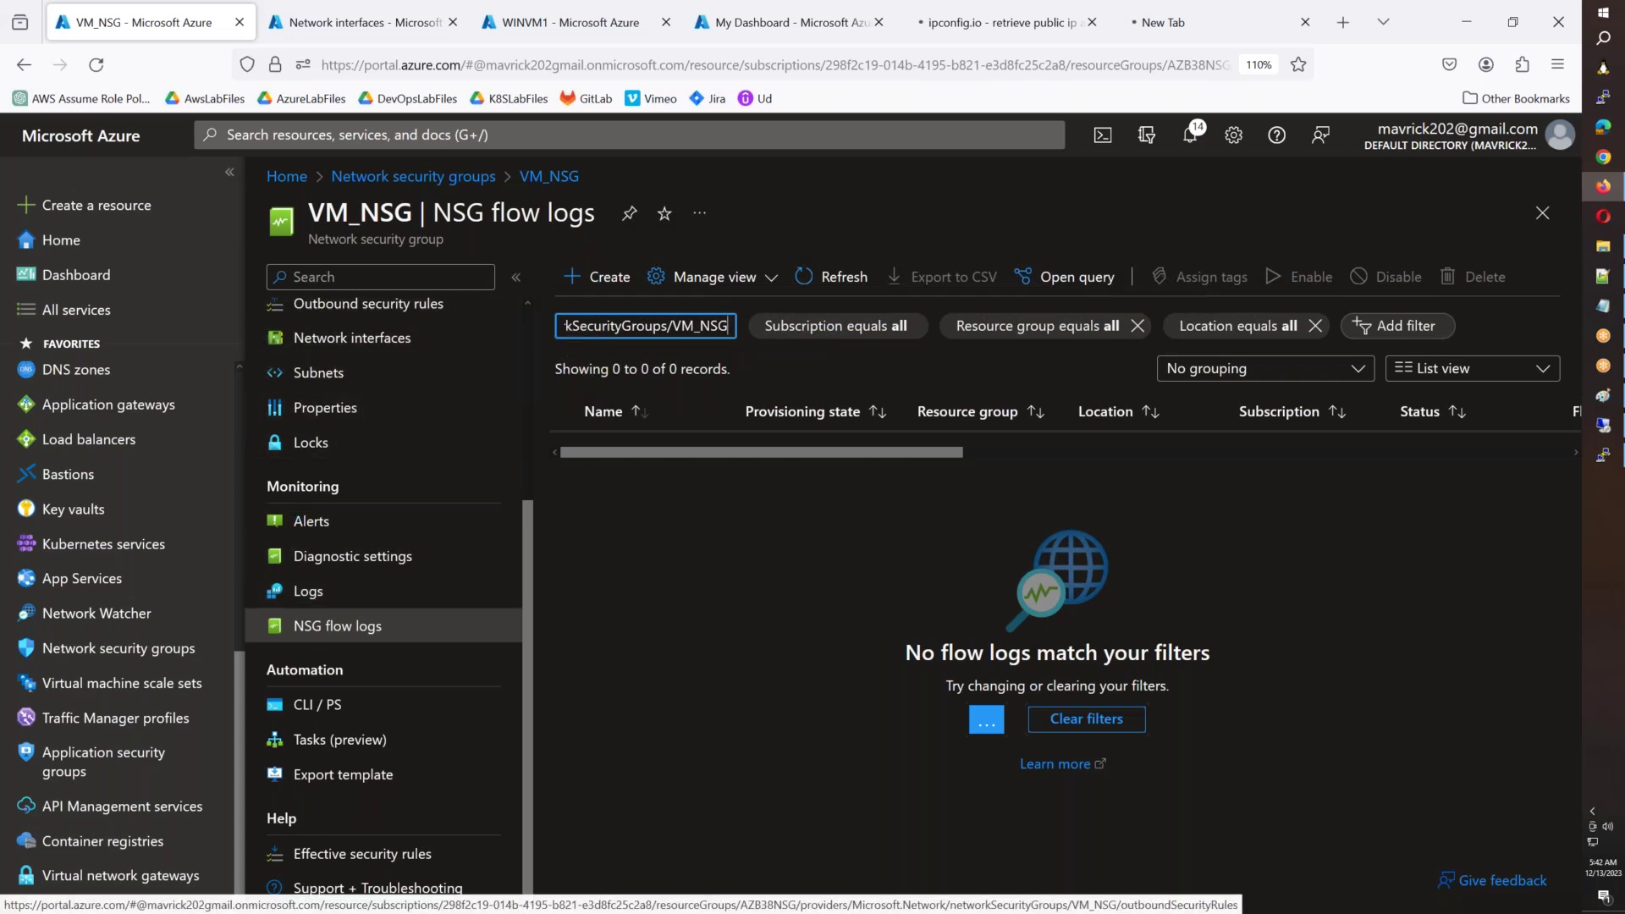
{"action": "left_click", "coordinate": [606, 276]}
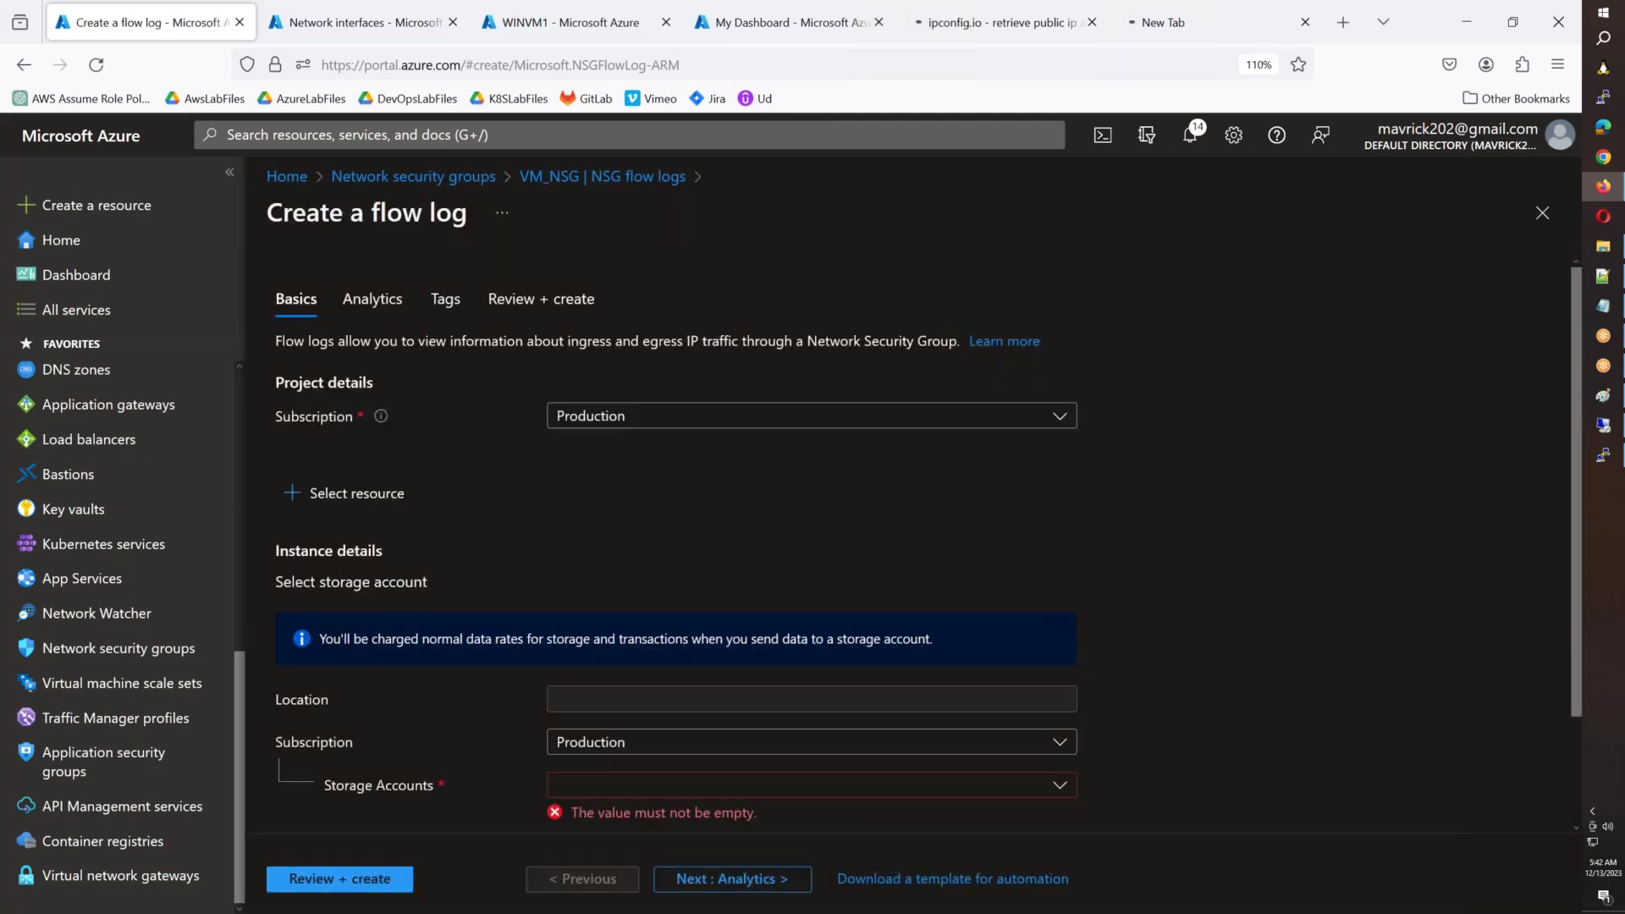
{"action": "left_click_drag", "start_coordinate": [369, 341], "coordinate": [896, 341]}
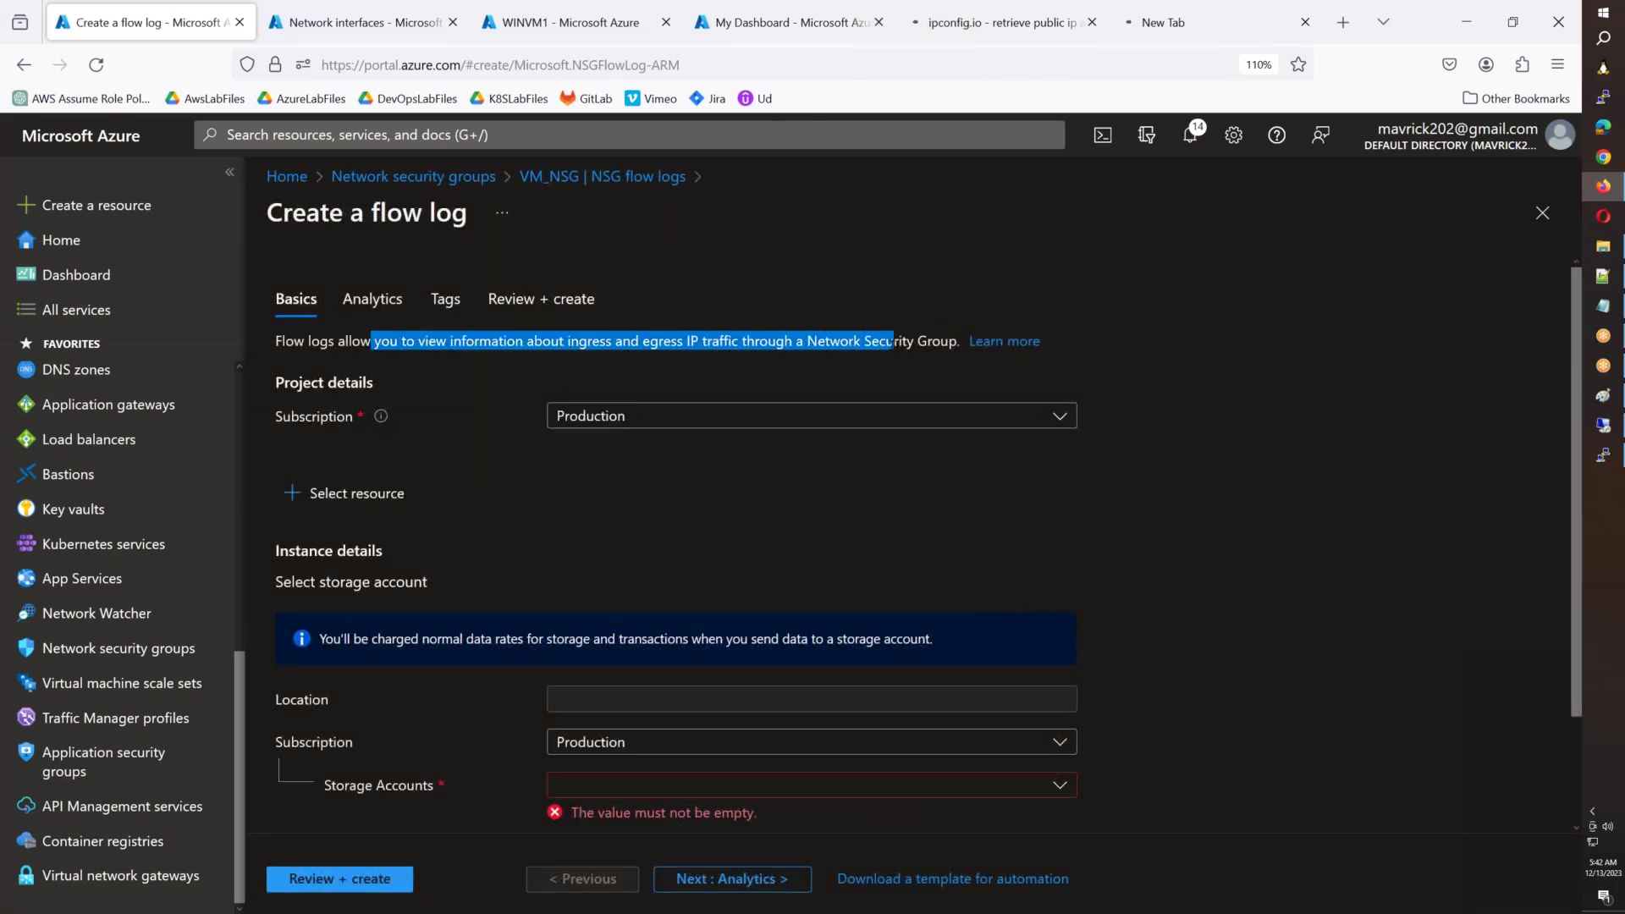
{"action": "scroll", "coordinate": [745, 431], "scroll_direction": "down", "scroll_amount": 3}
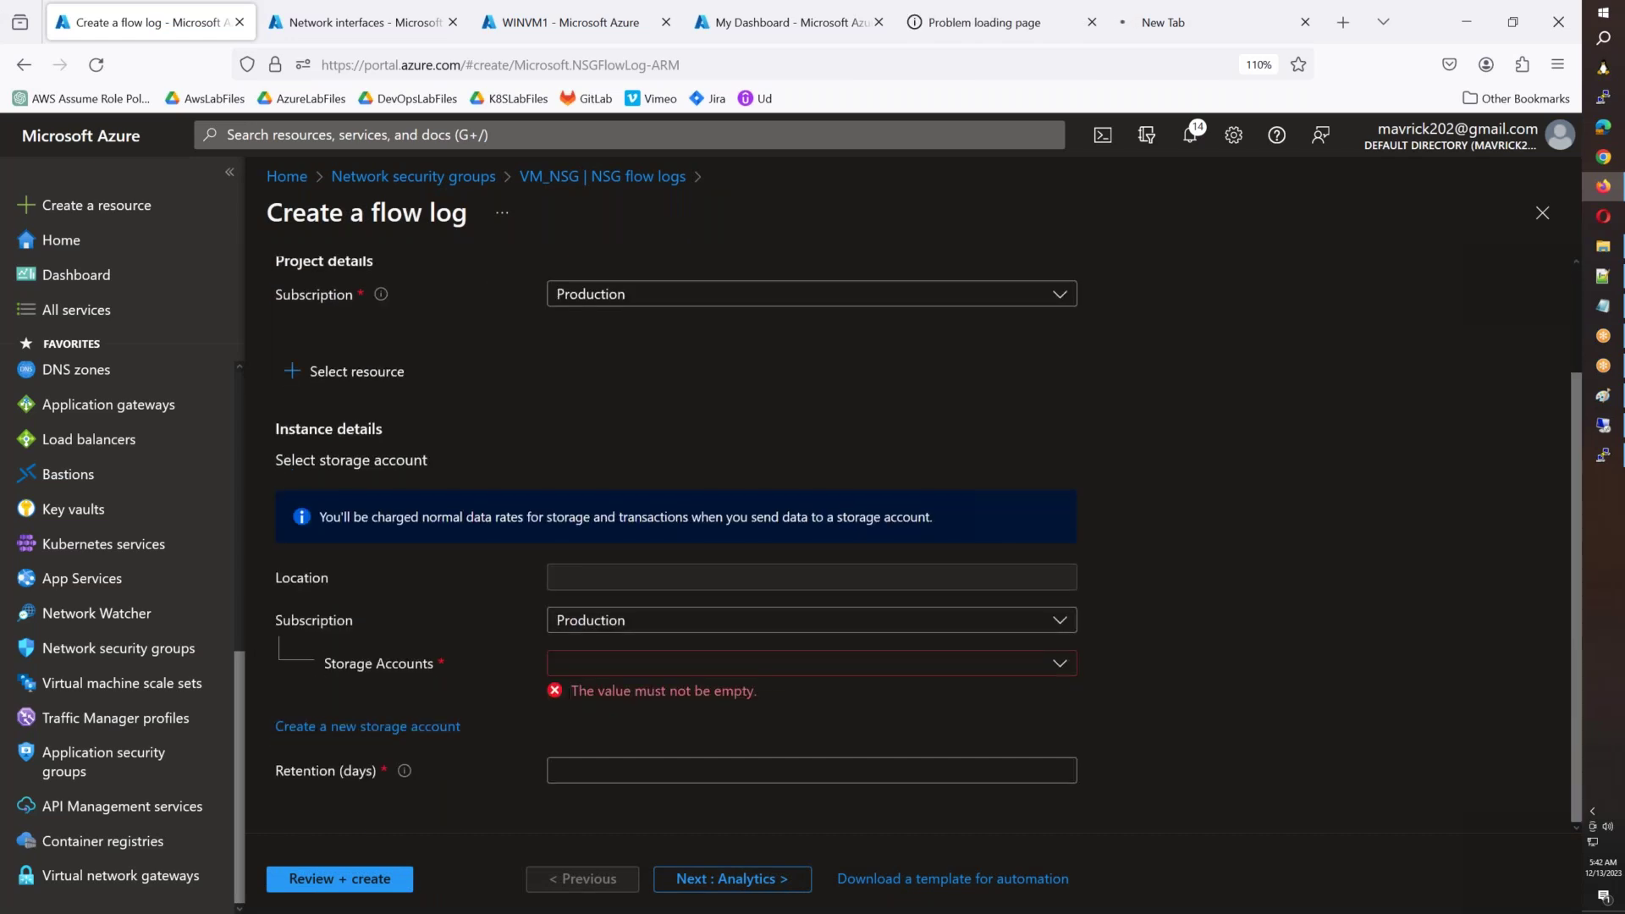
{"action": "scroll", "coordinate": [677, 508], "scroll_direction": "up", "scroll_amount": 3}
{"action": "left_click", "coordinate": [346, 490]}
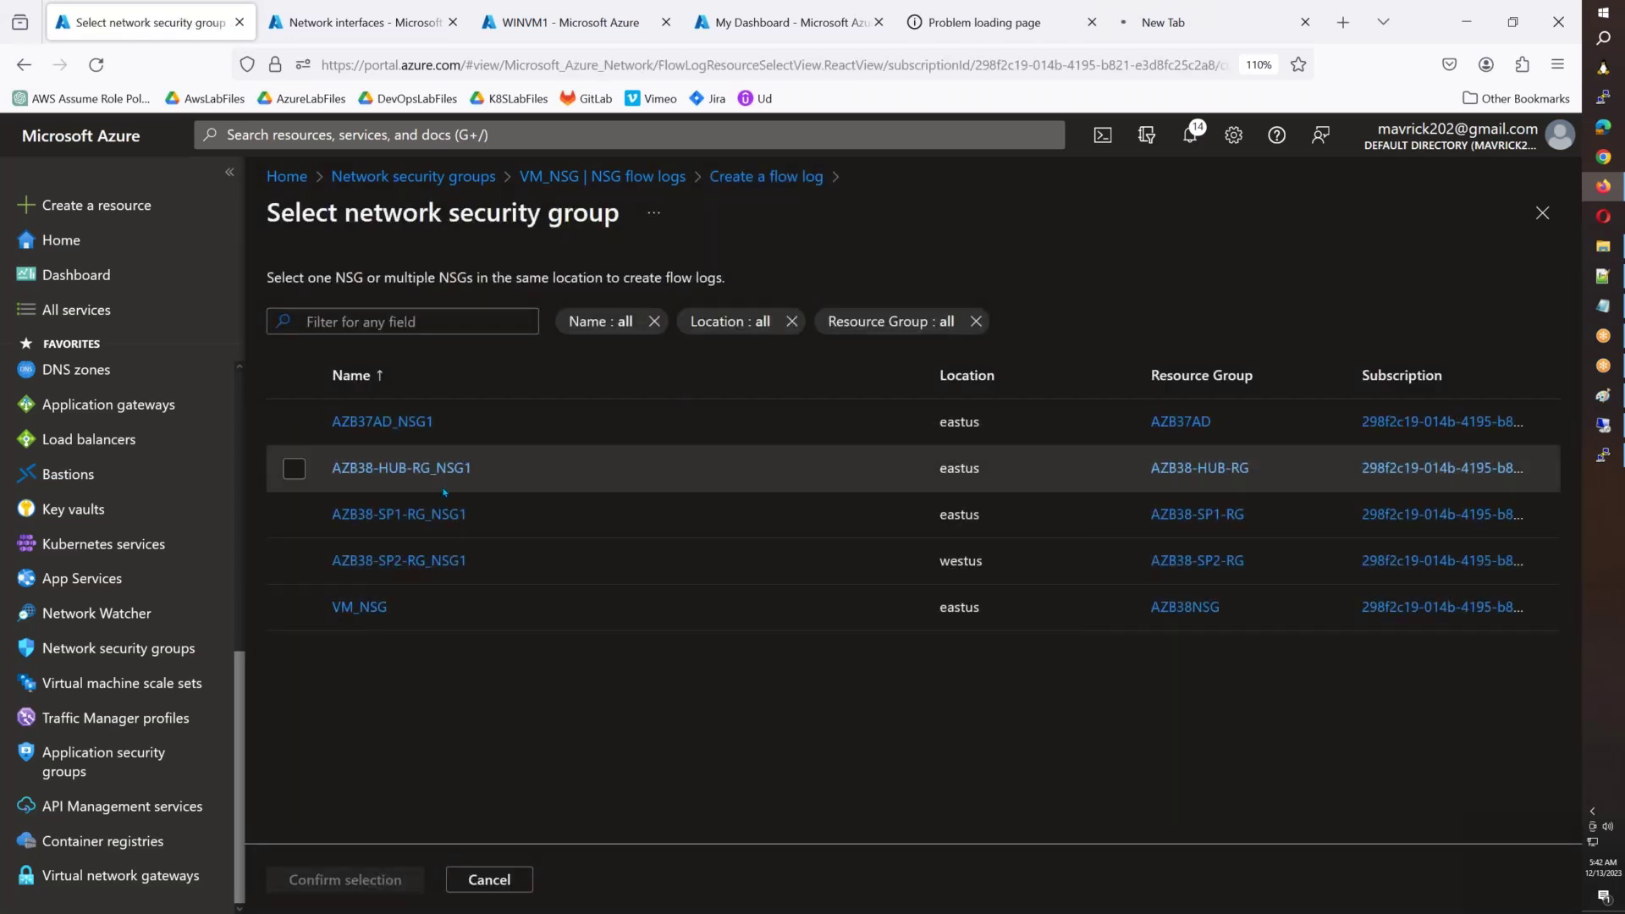
{"action": "left_click", "coordinate": [294, 560]}
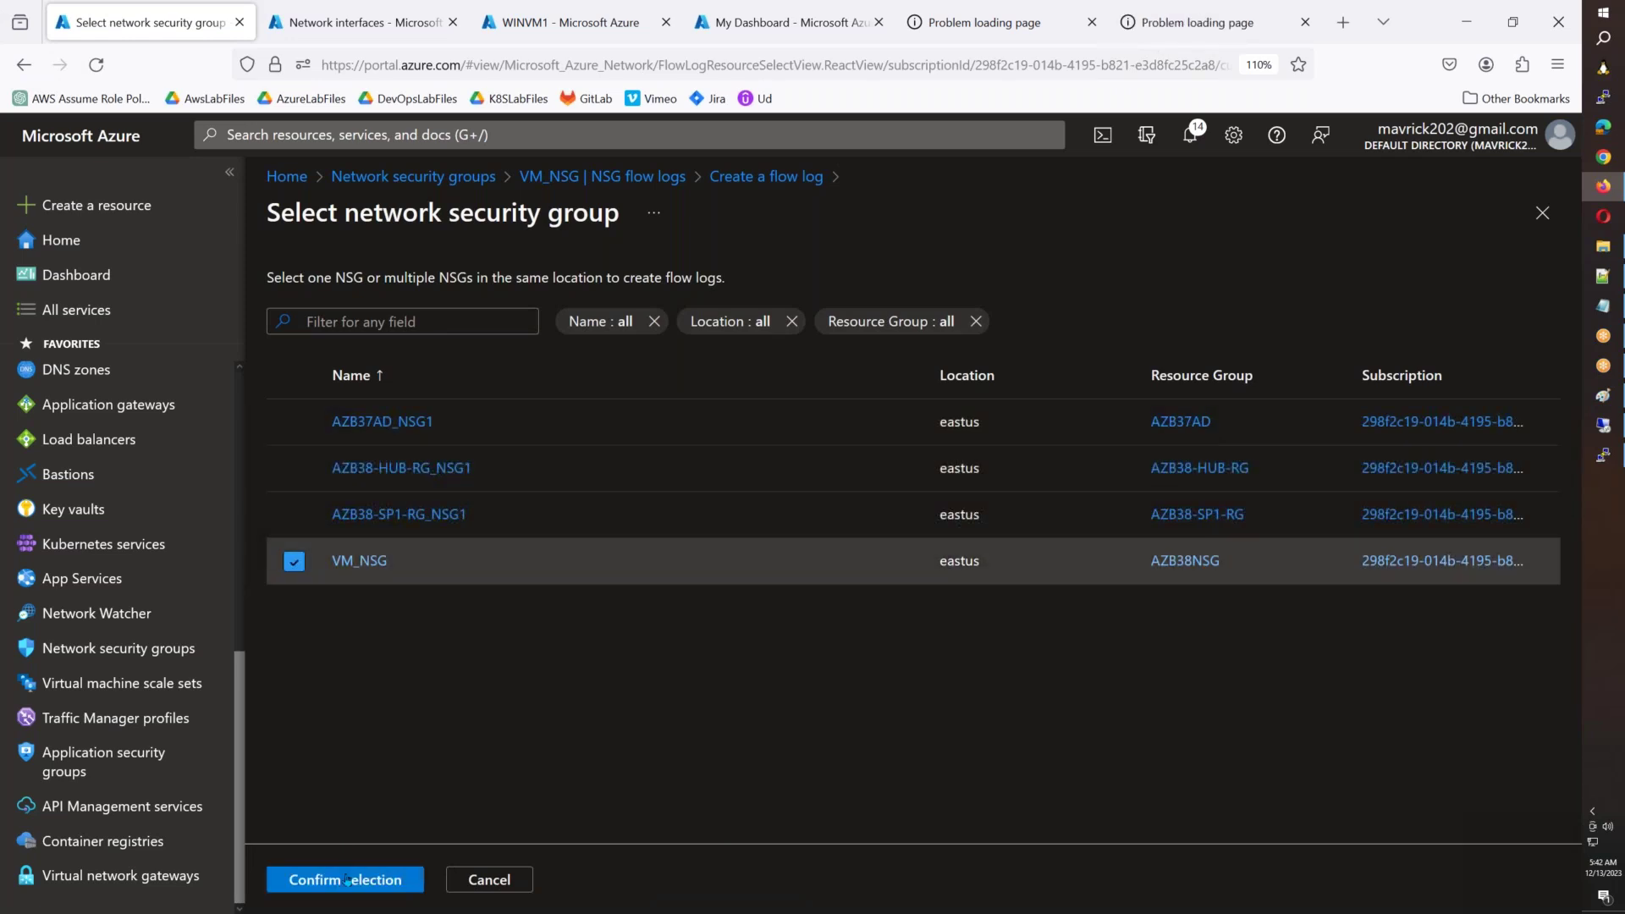
{"action": "left_click", "coordinate": [347, 878]}
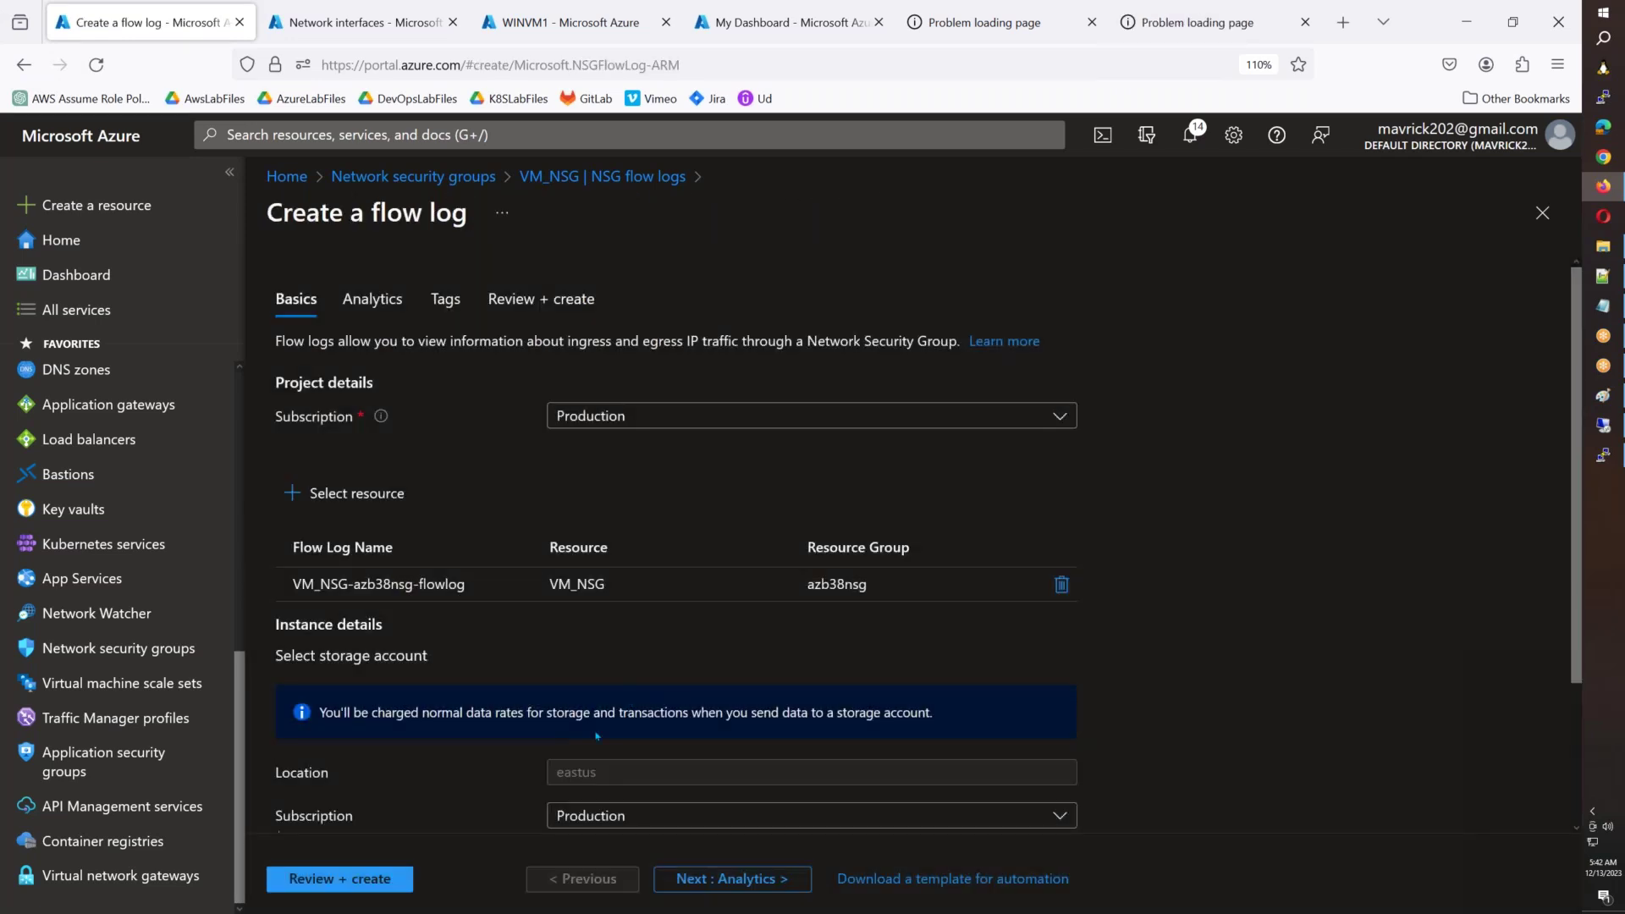
- Set 5-day retention, leave traffic analytics off, and create the flow log
{"action": "scroll", "coordinate": [618, 711], "scroll_direction": "down", "scroll_amount": 2}
{"action": "left_click", "coordinate": [588, 772]}
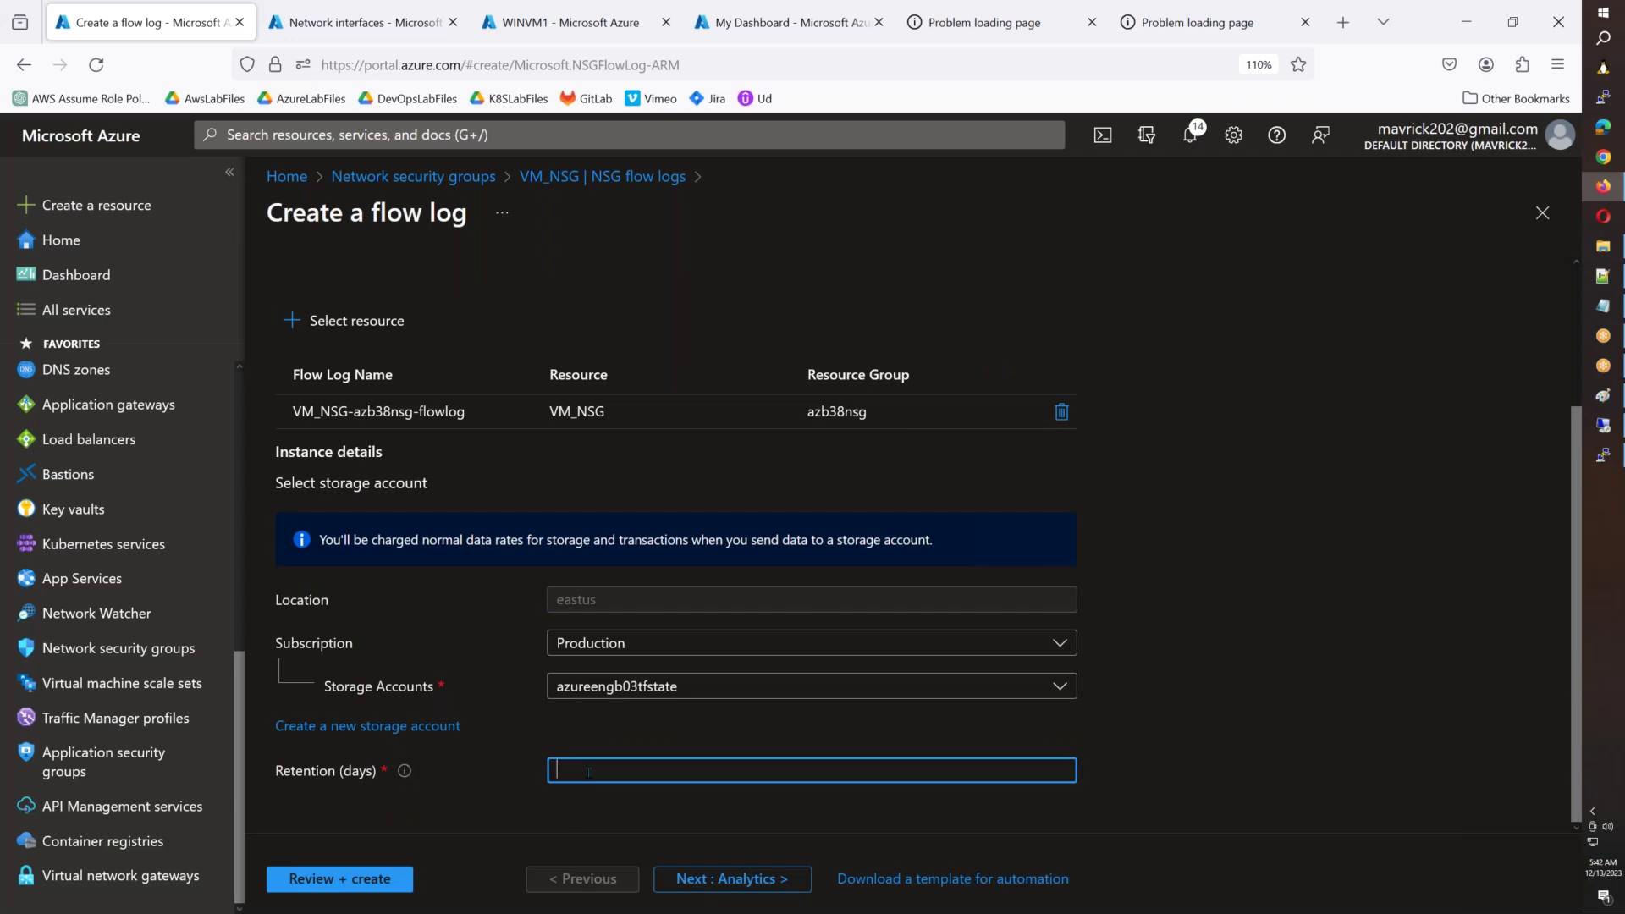
{"action": "type", "text": "5"}
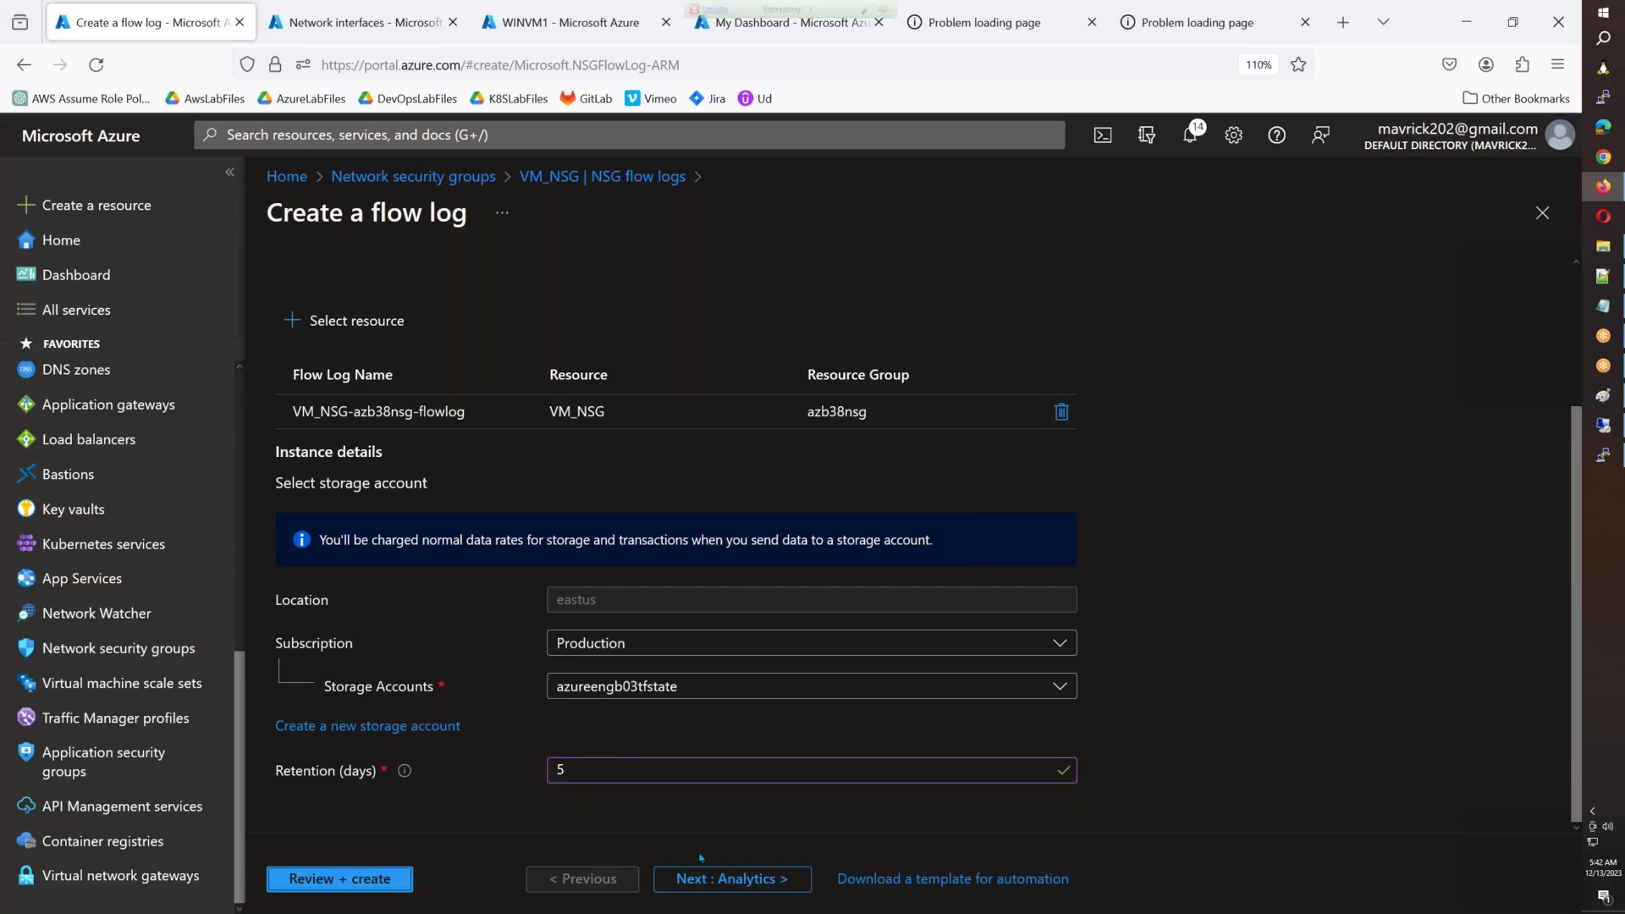
{"action": "left_click", "coordinate": [734, 878]}
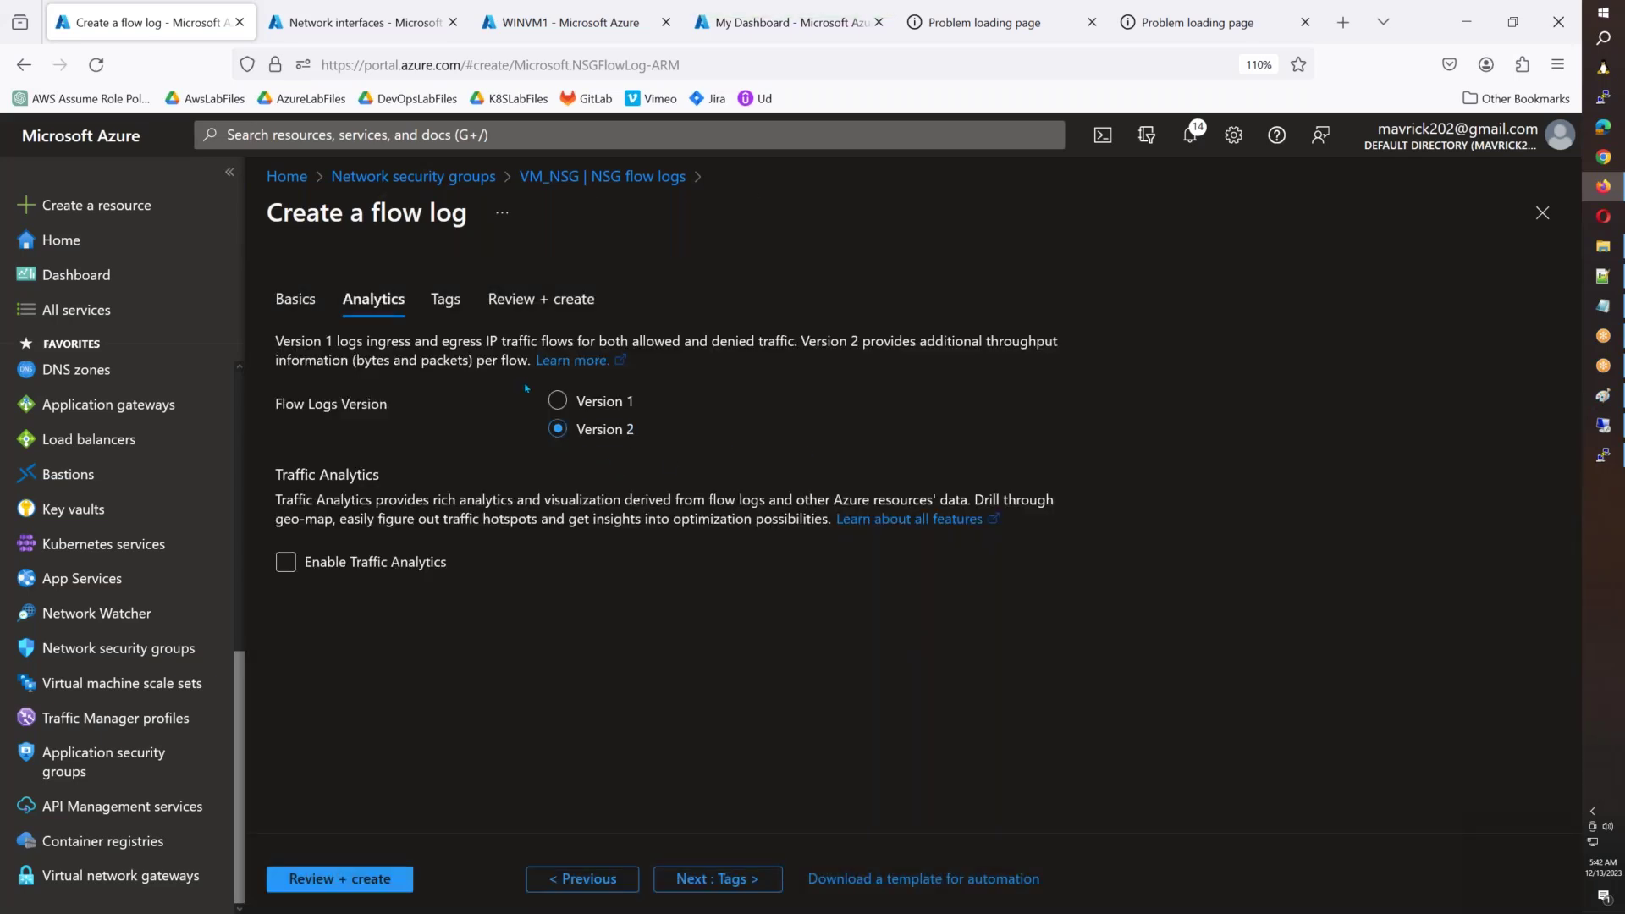
{"action": "left_click_drag", "start_coordinate": [339, 342], "coordinate": [759, 342]}
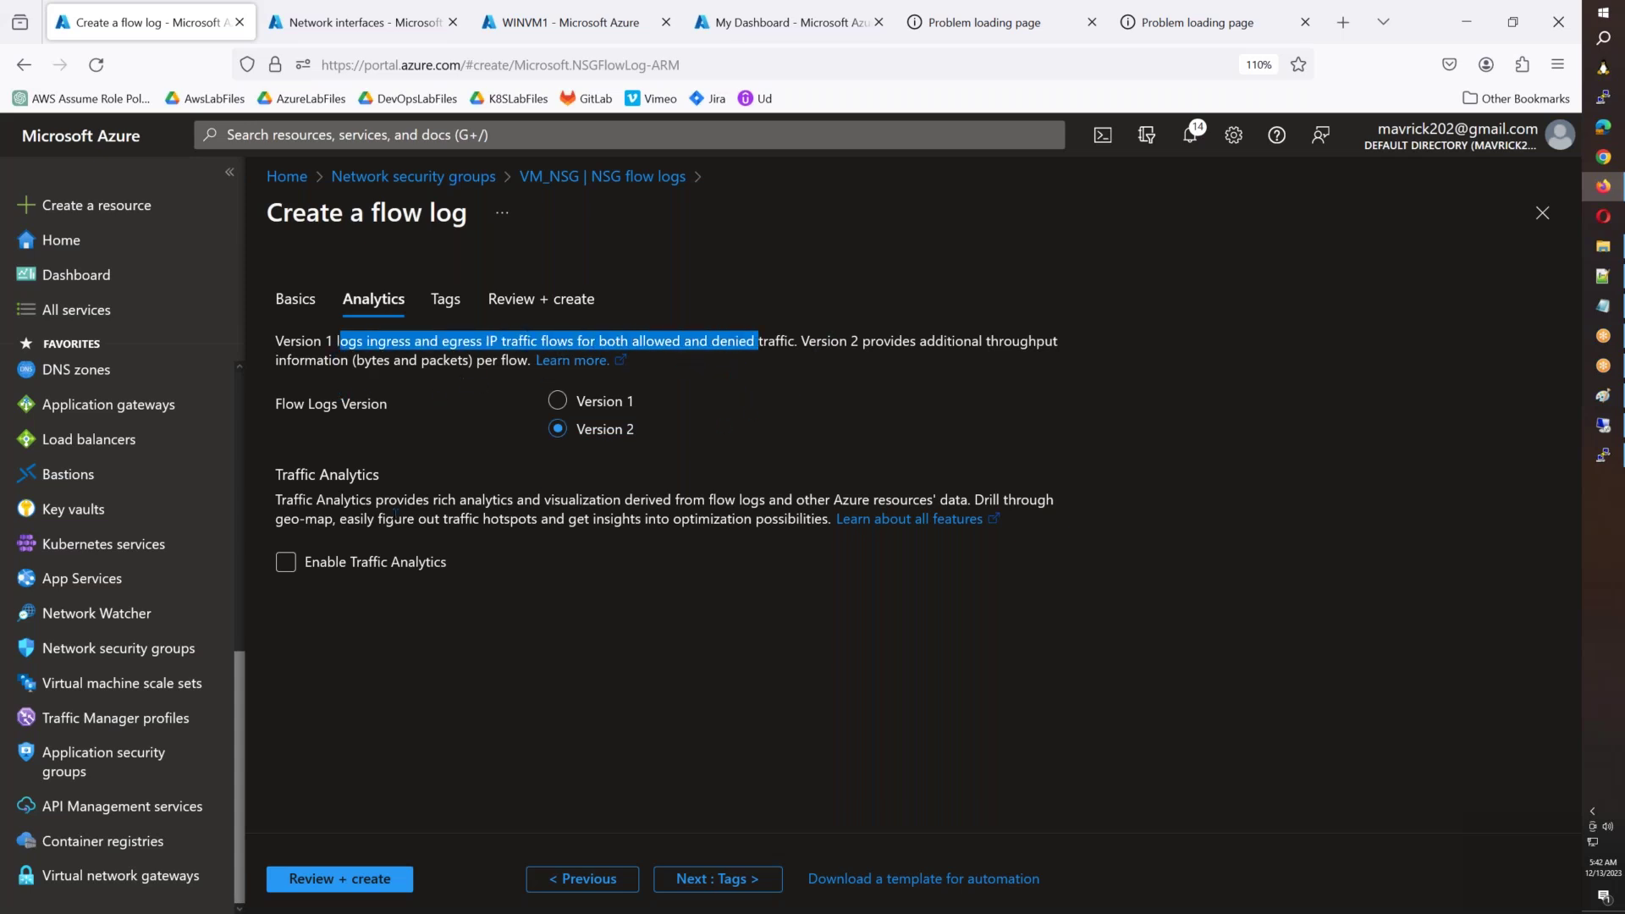
{"action": "left_click_drag", "start_coordinate": [314, 499], "coordinate": [511, 499]}
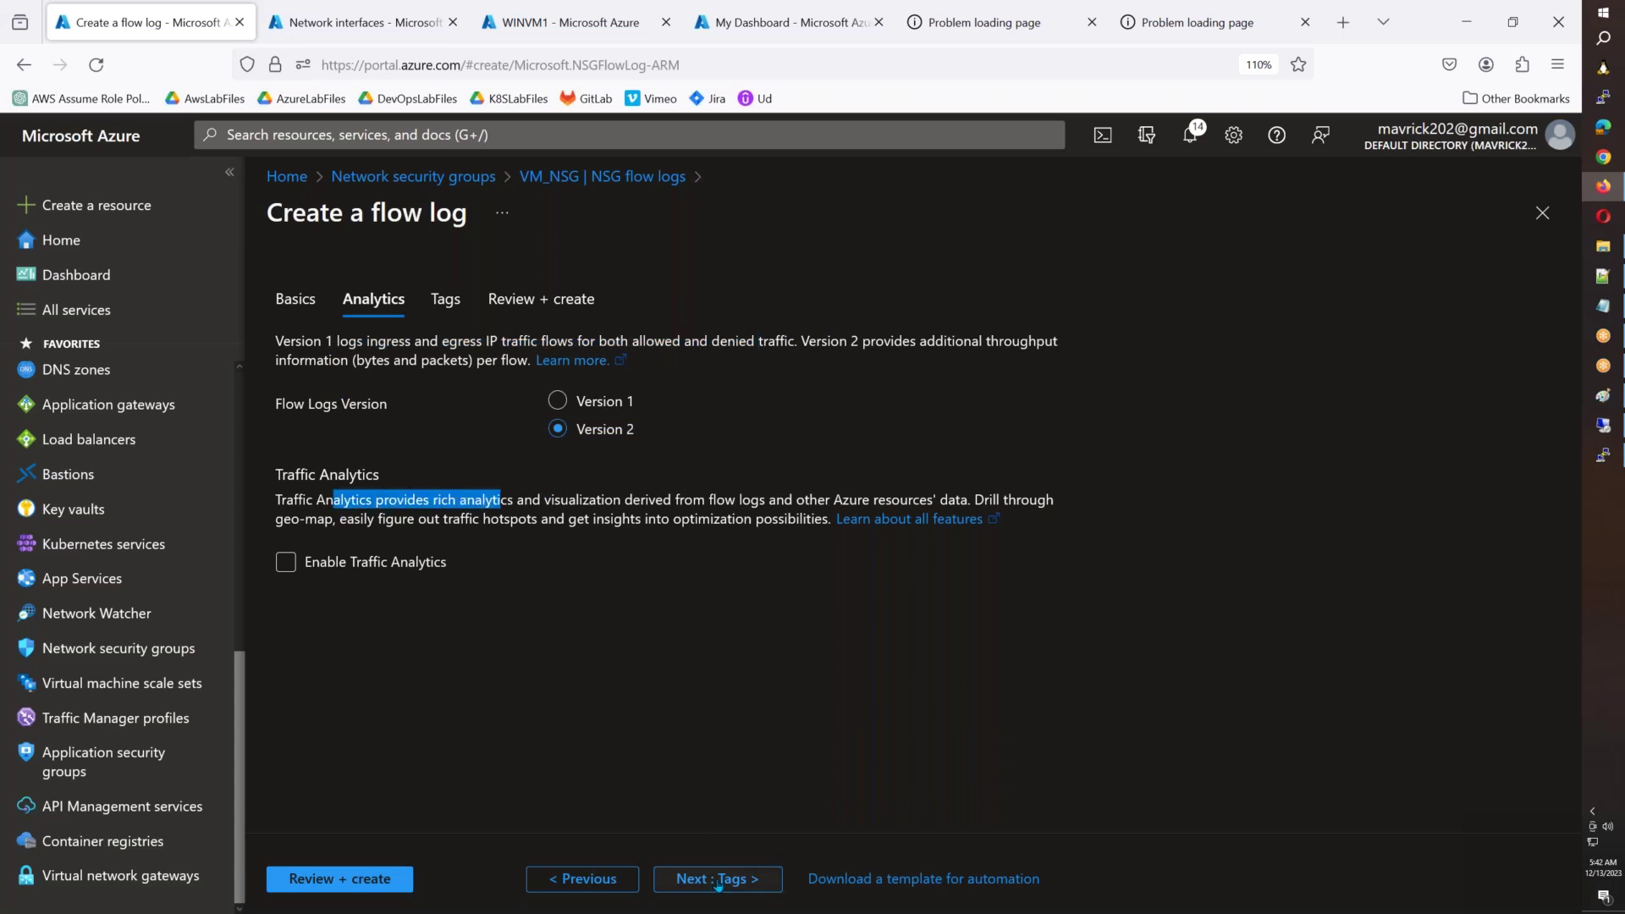
{"action": "left_click", "coordinate": [752, 879]}
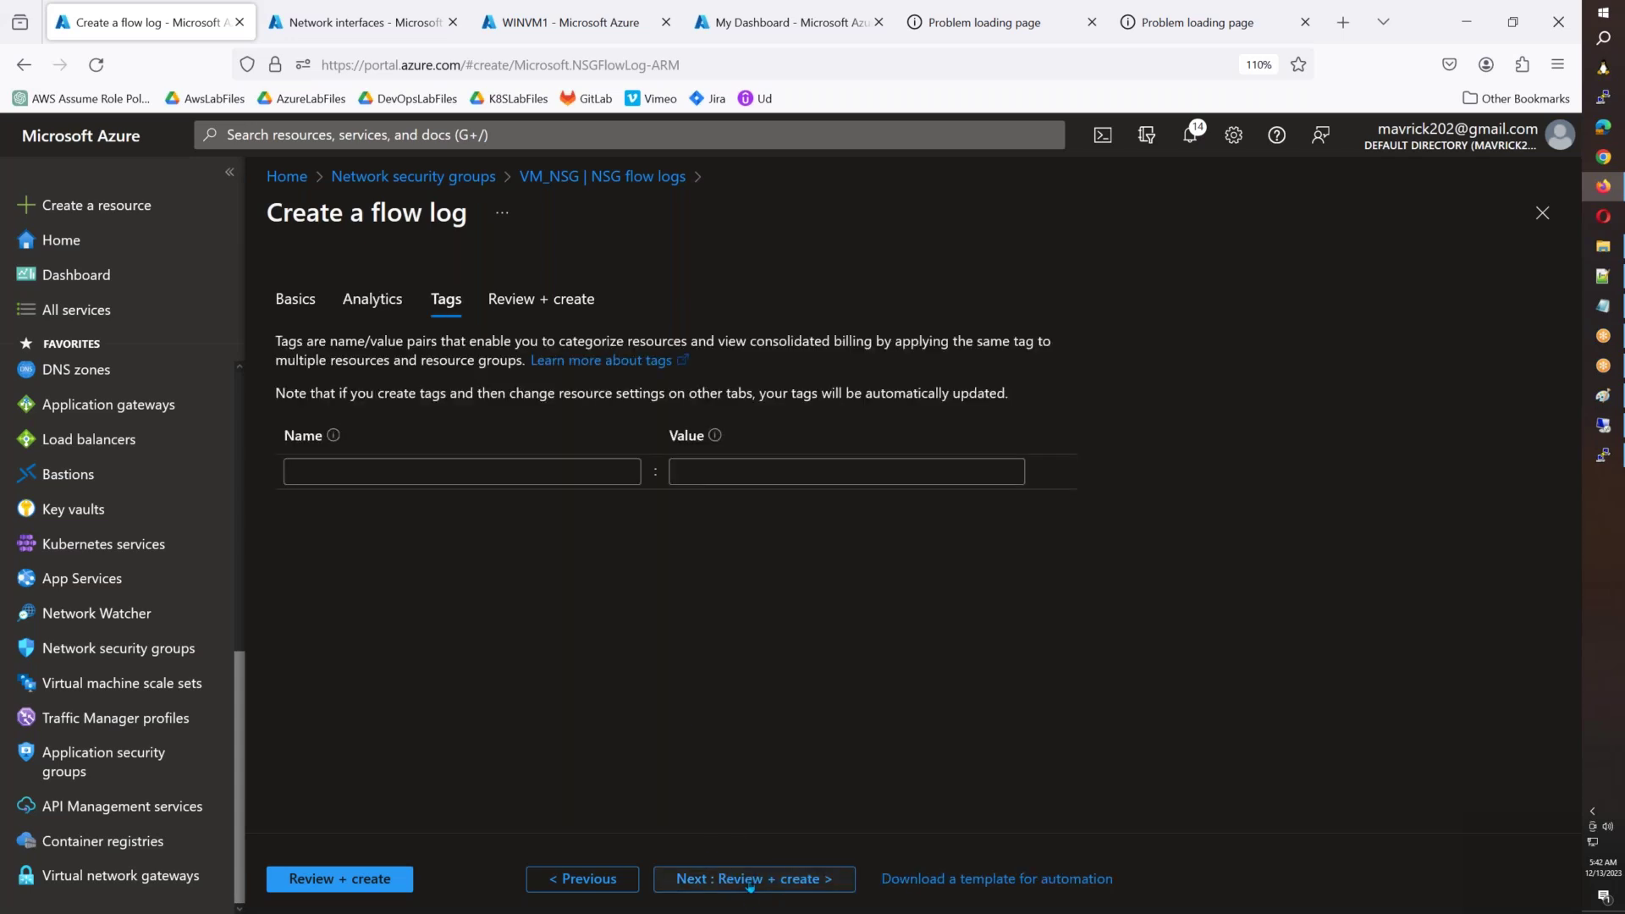
{"action": "left_click", "coordinate": [752, 878]}
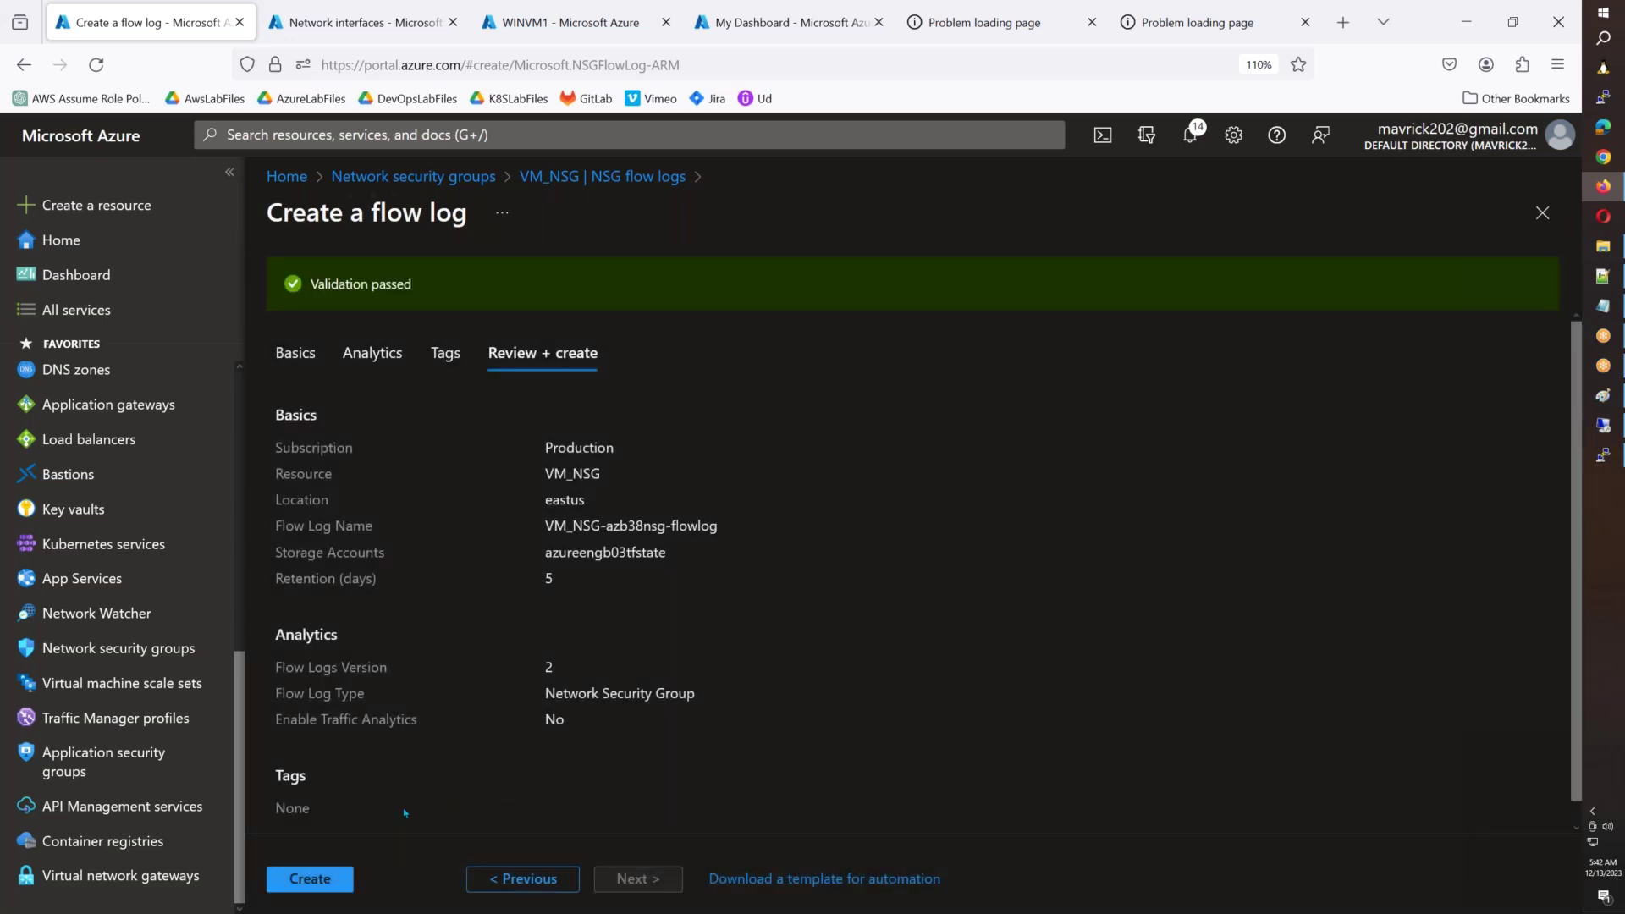
{"action": "left_click", "coordinate": [310, 878]}
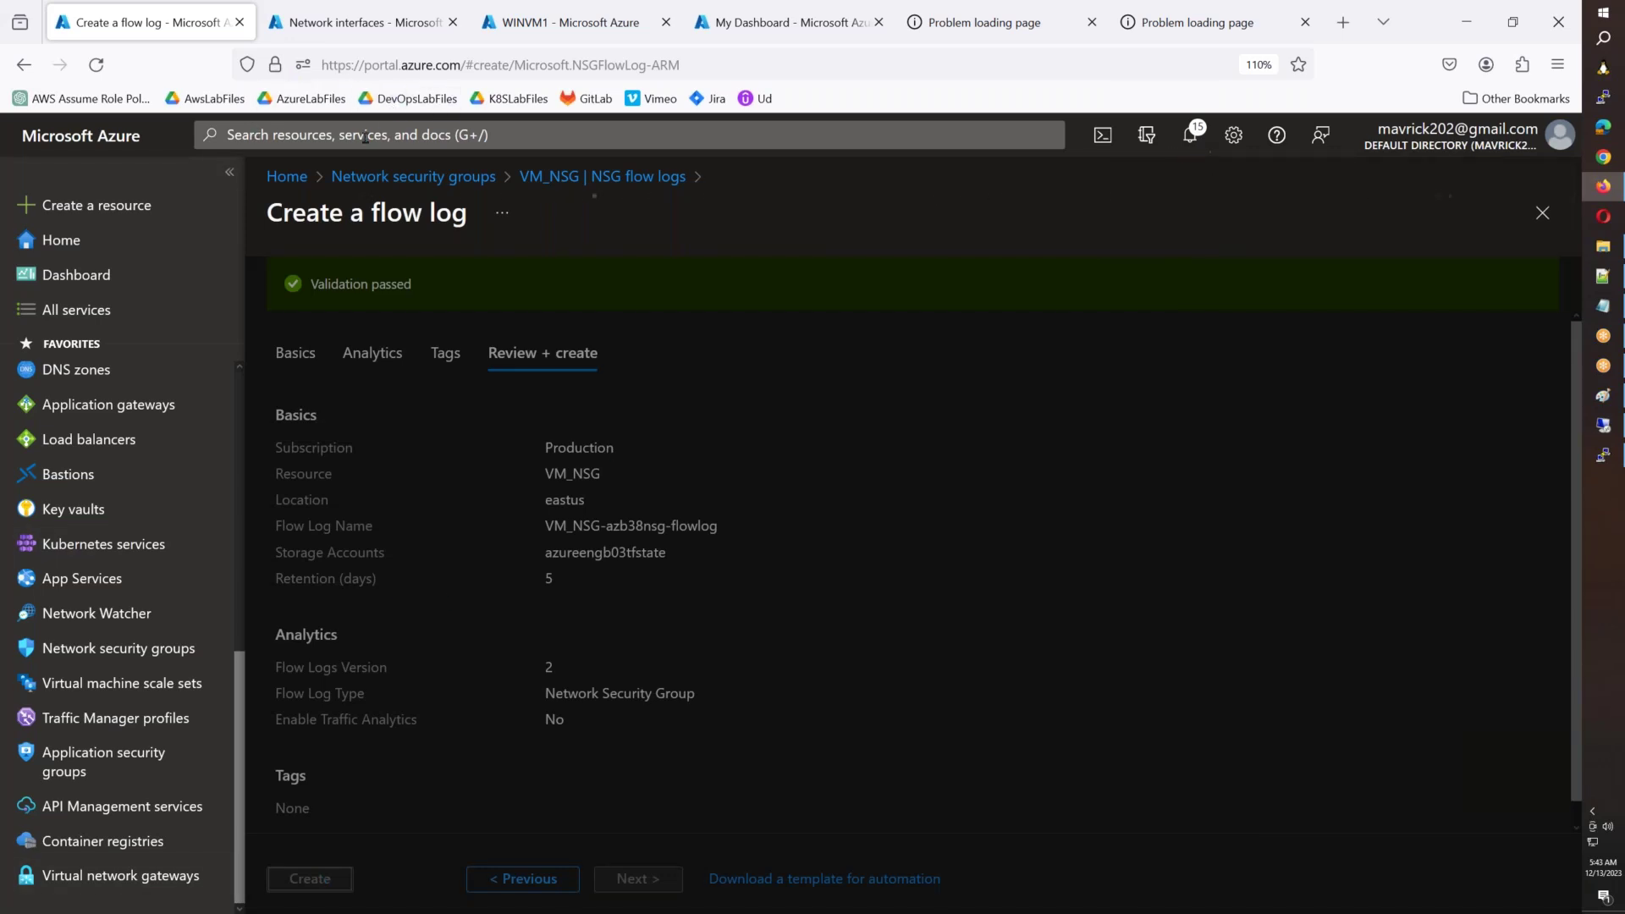
- Check the timed-out pages for 20.169.157.212 and 20.124.202.243, then open the deployed flow log
{"action": "left_click", "coordinate": [981, 22]}
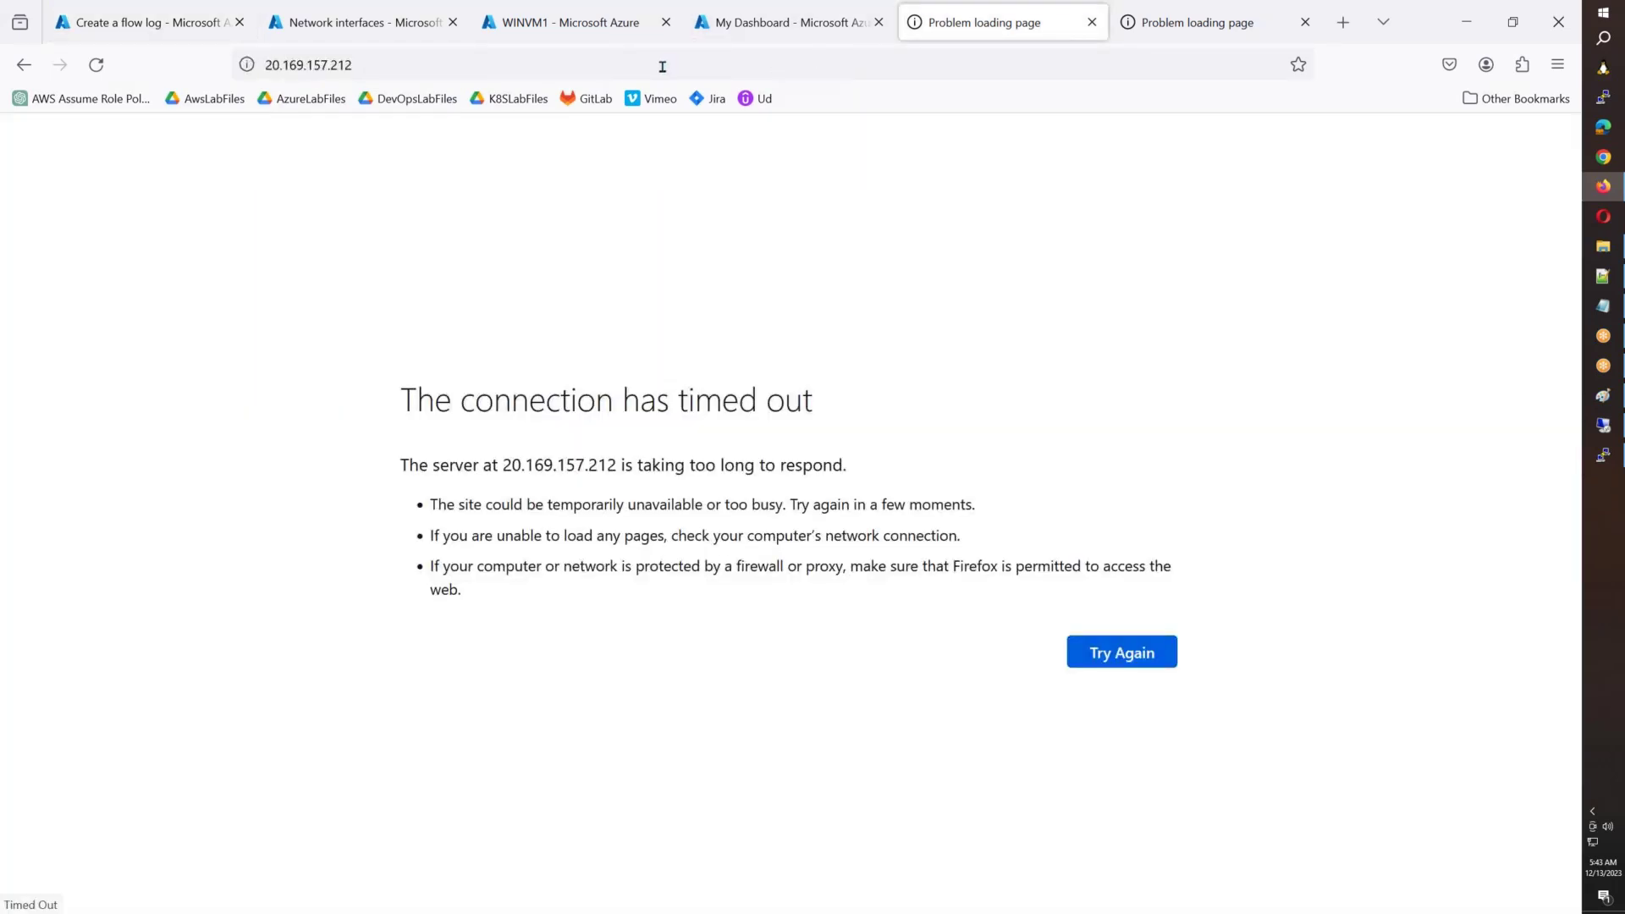
{"action": "left_click", "coordinate": [659, 66]}
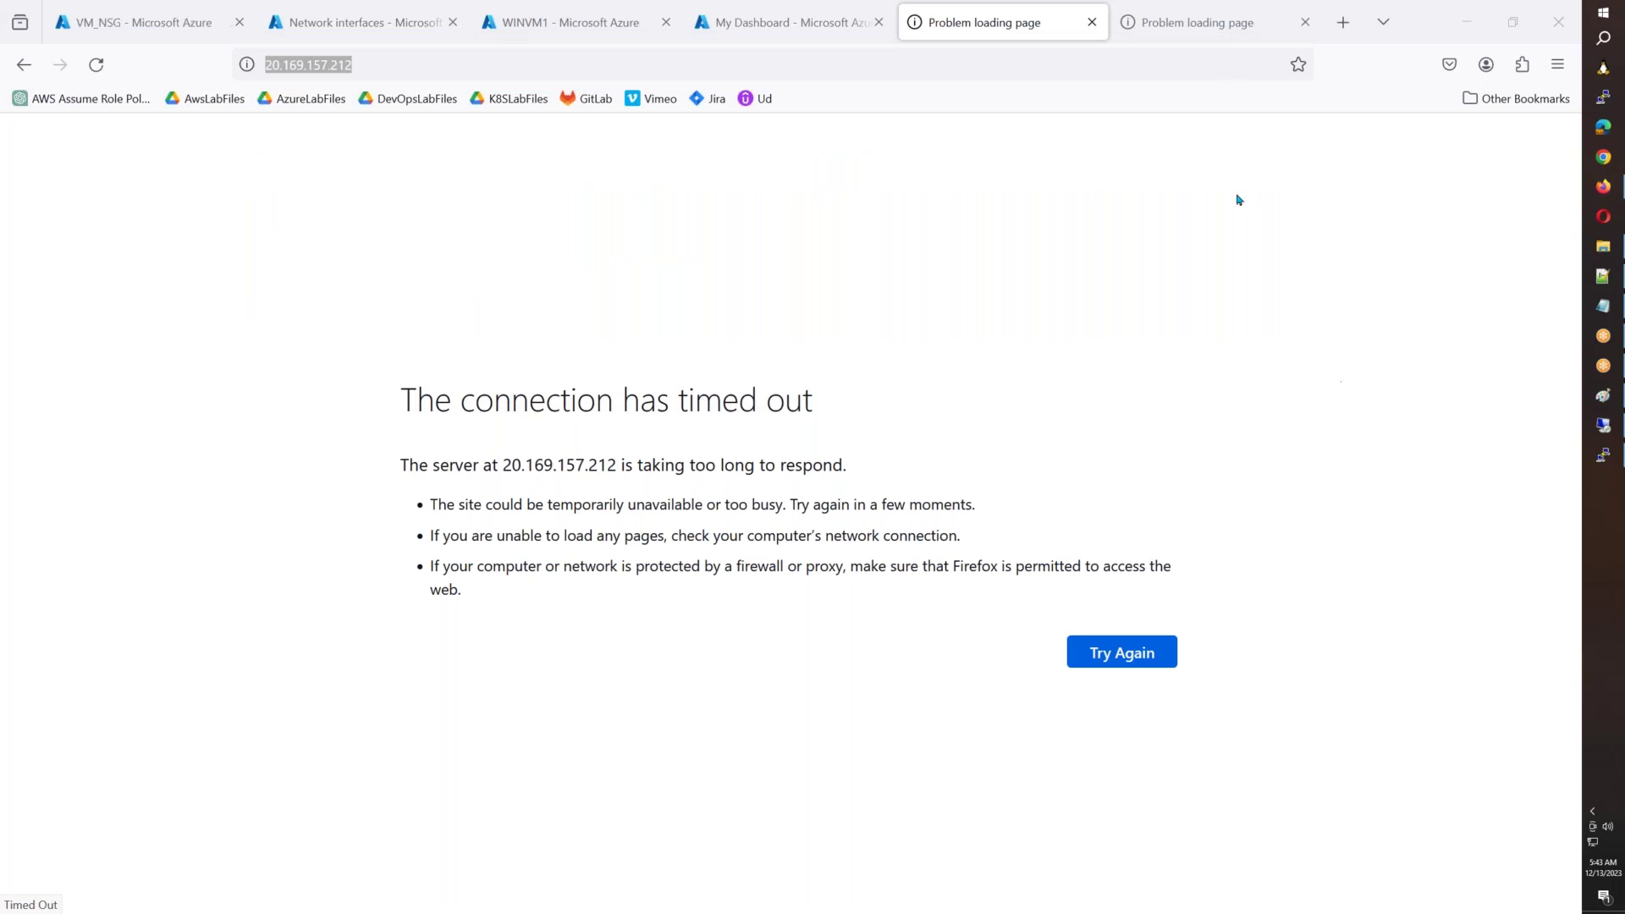
{"action": "left_click", "coordinate": [1209, 23]}
{"action": "left_click", "coordinate": [541, 65]}
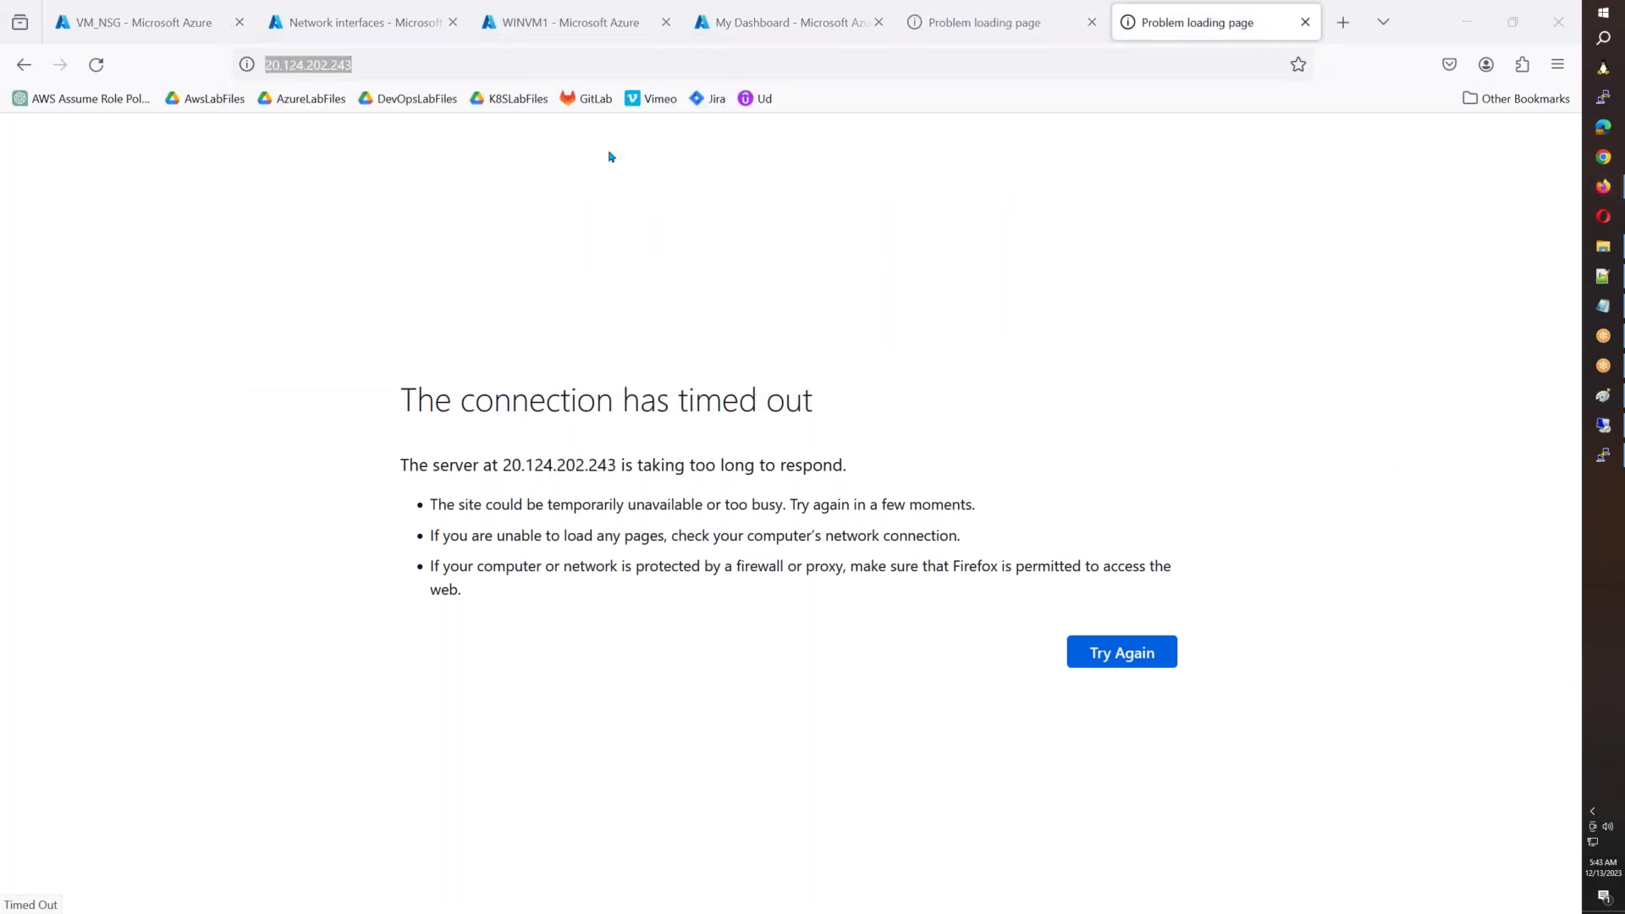
{"action": "left_click", "coordinate": [171, 31]}
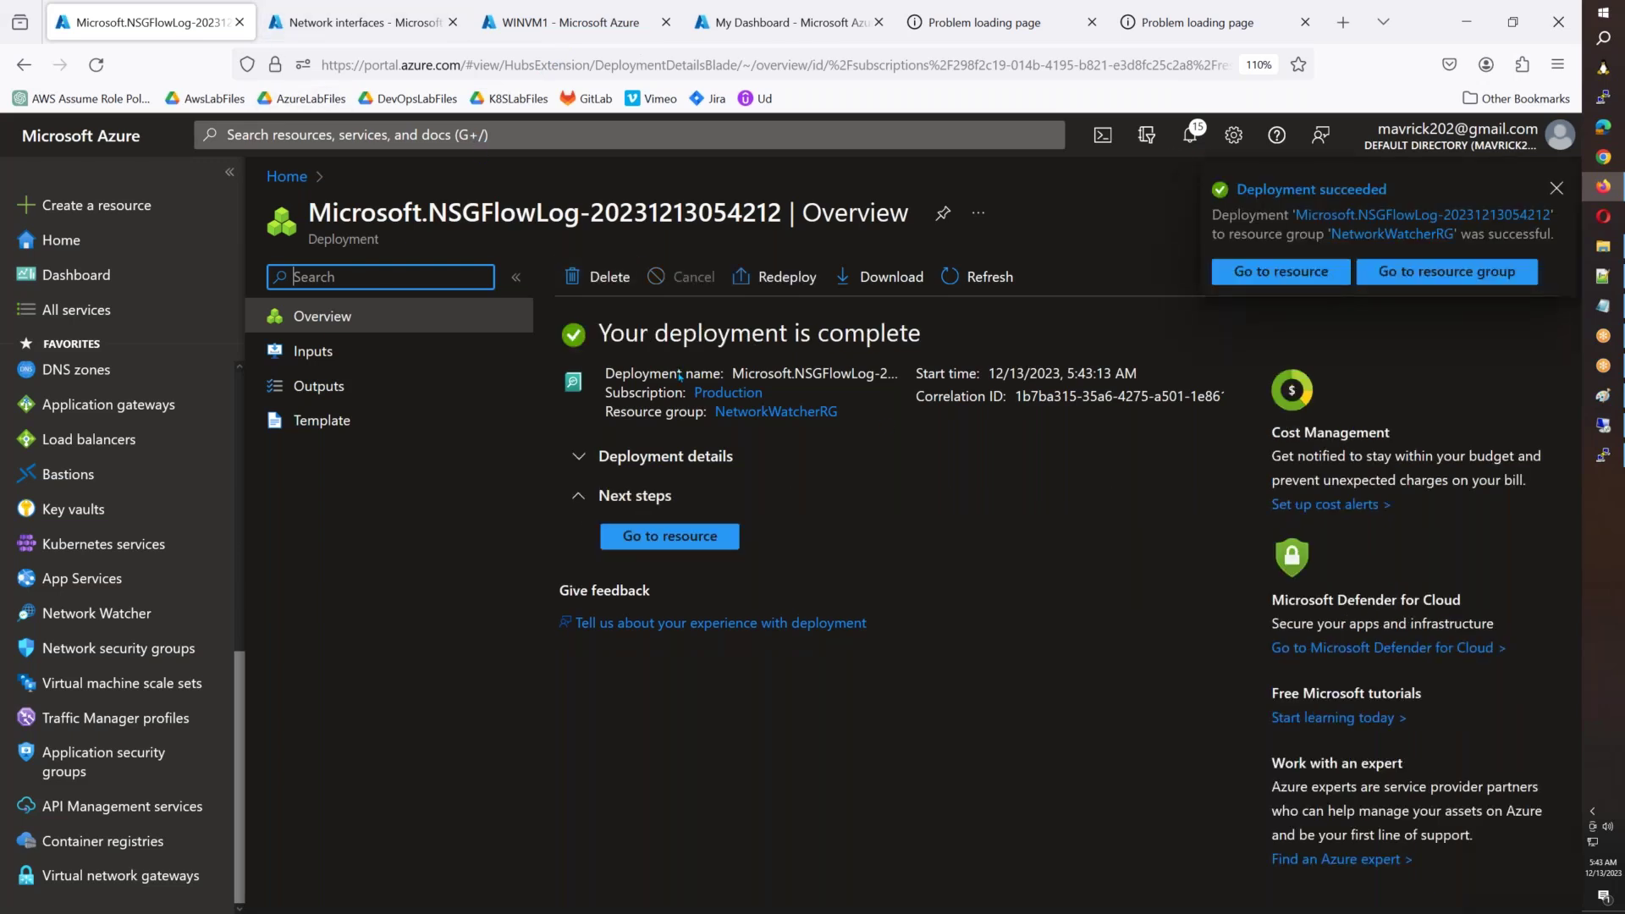
{"action": "left_click", "coordinate": [670, 535]}
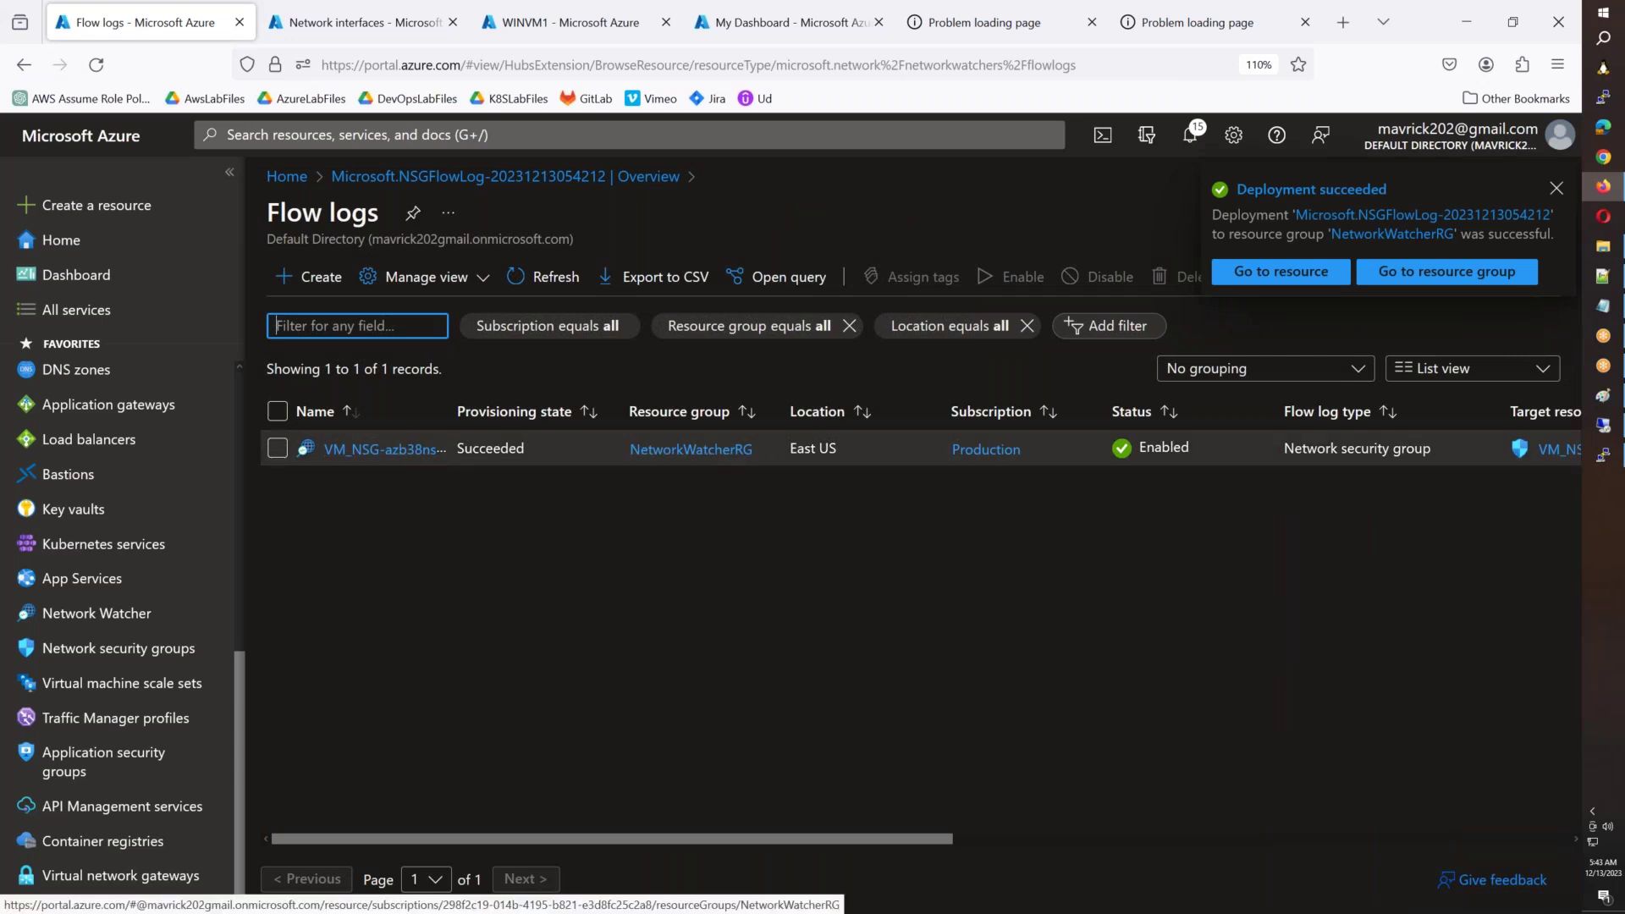
{"action": "left_click", "coordinate": [398, 449]}
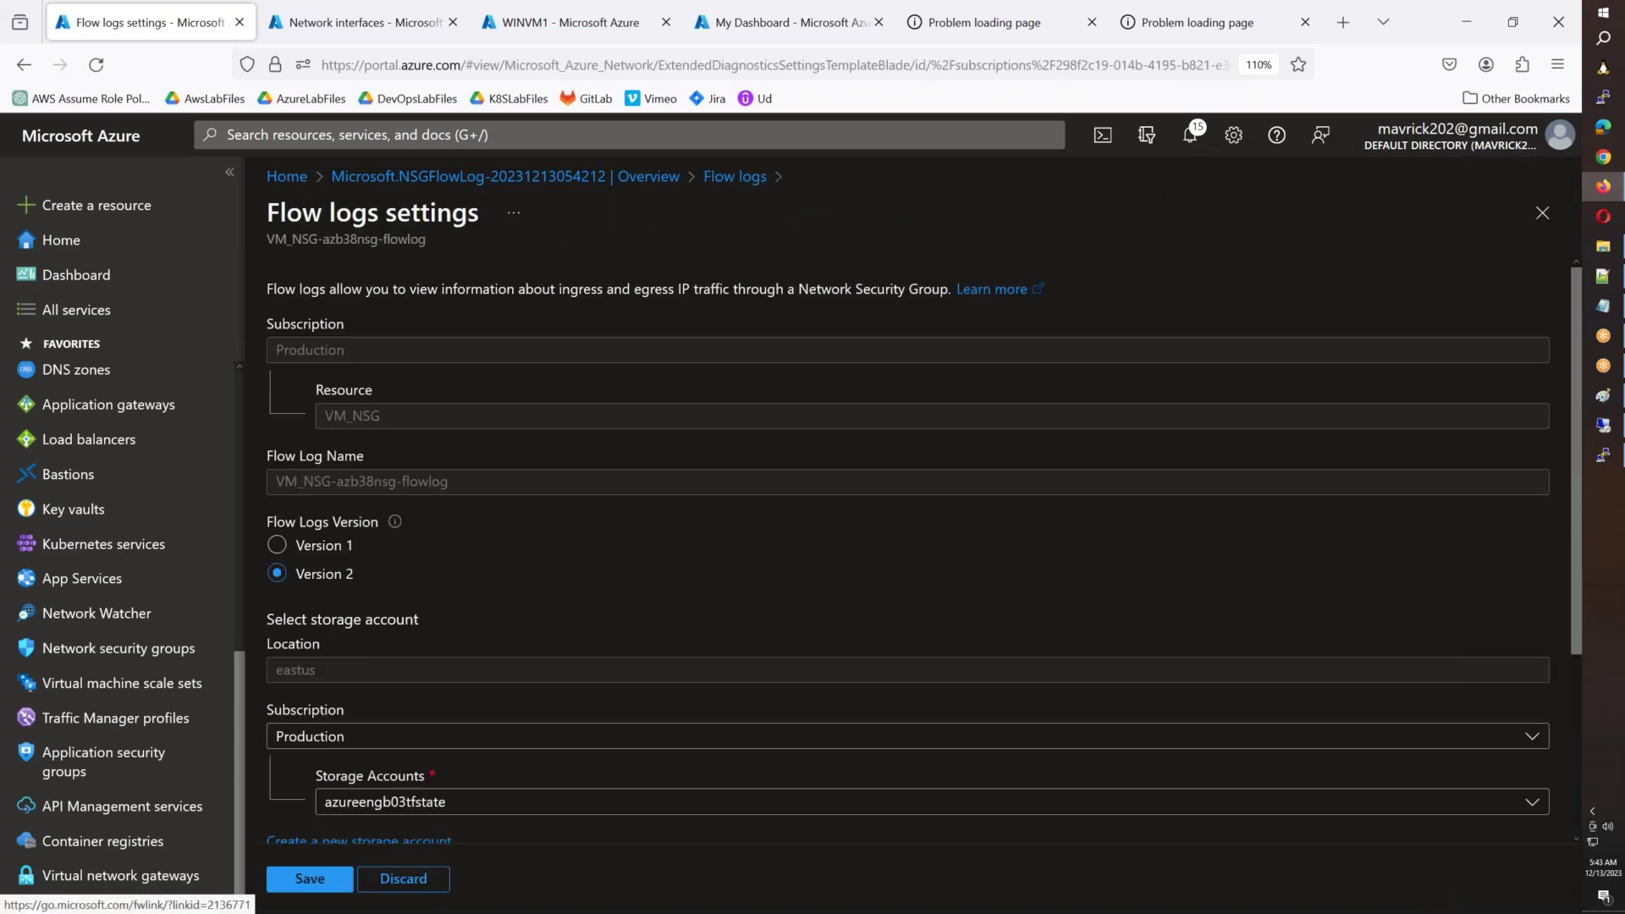
{"action": "scroll", "coordinate": [905, 593], "scroll_direction": "down", "scroll_amount": 3}
{"action": "left_click", "coordinate": [404, 878]}
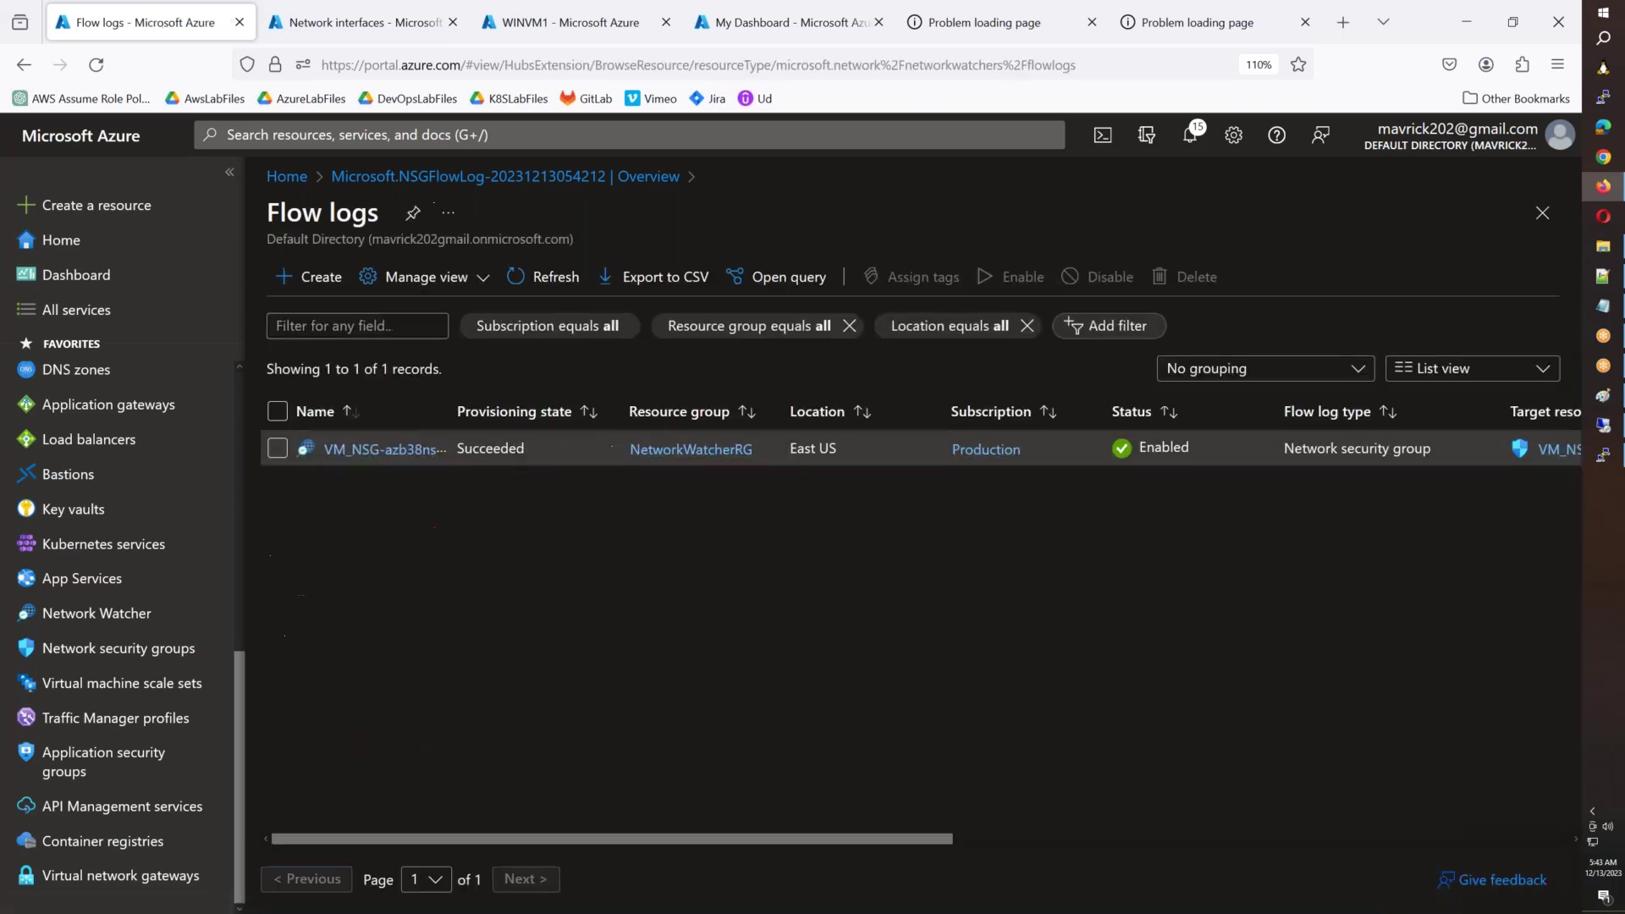
{"action": "left_click", "coordinate": [385, 450]}
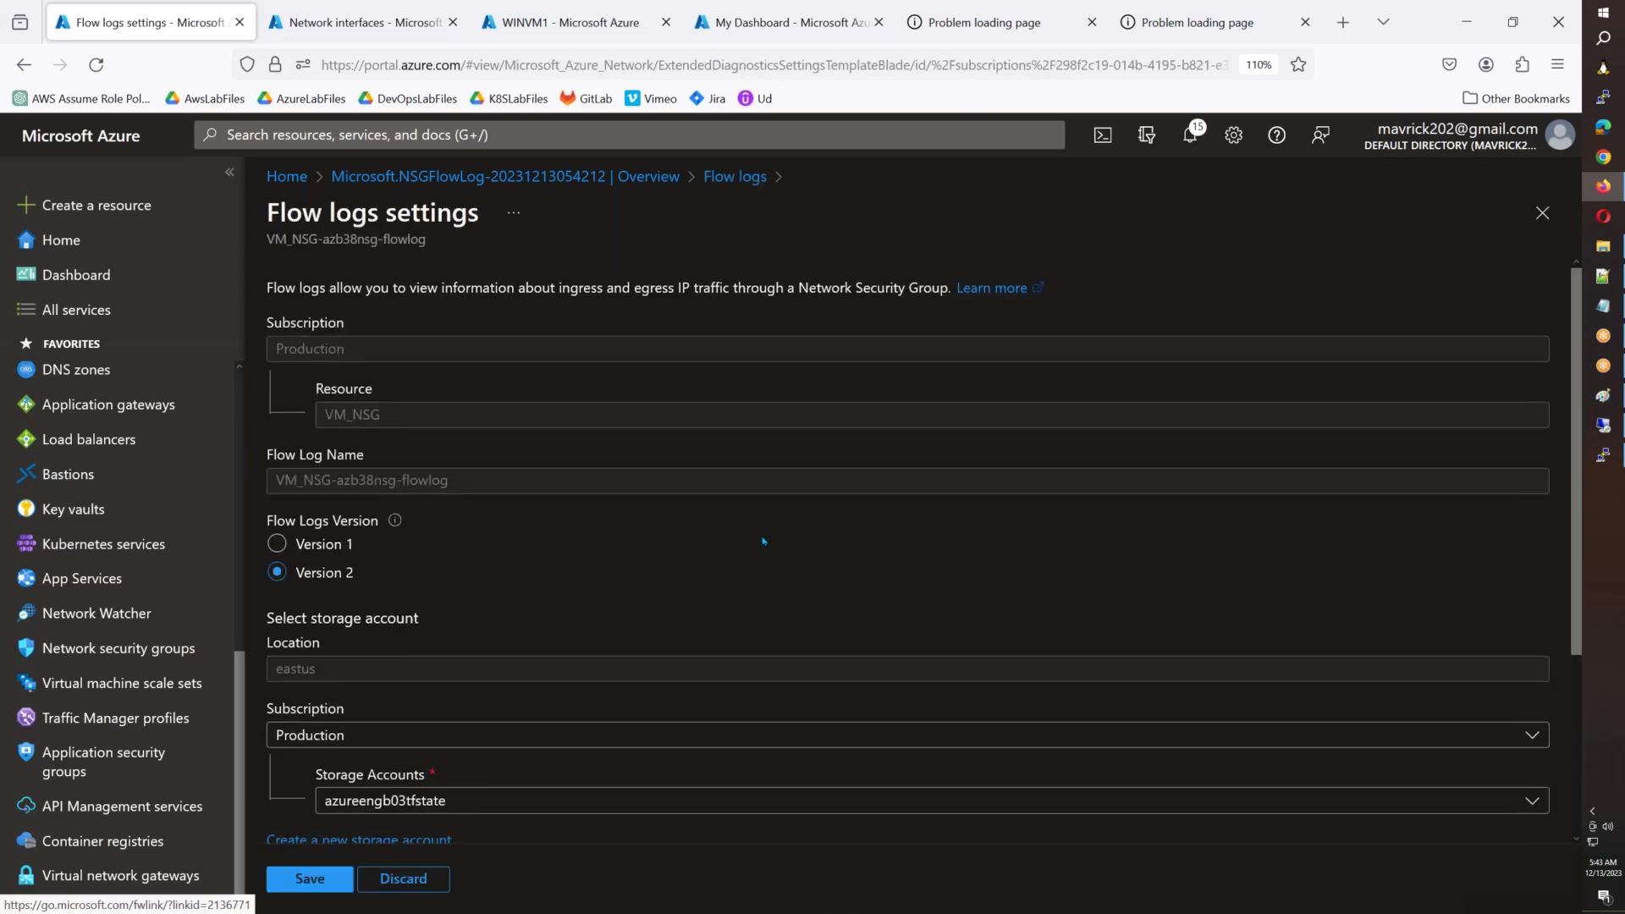
{"action": "scroll", "coordinate": [762, 541], "scroll_direction": "down", "scroll_amount": 3}
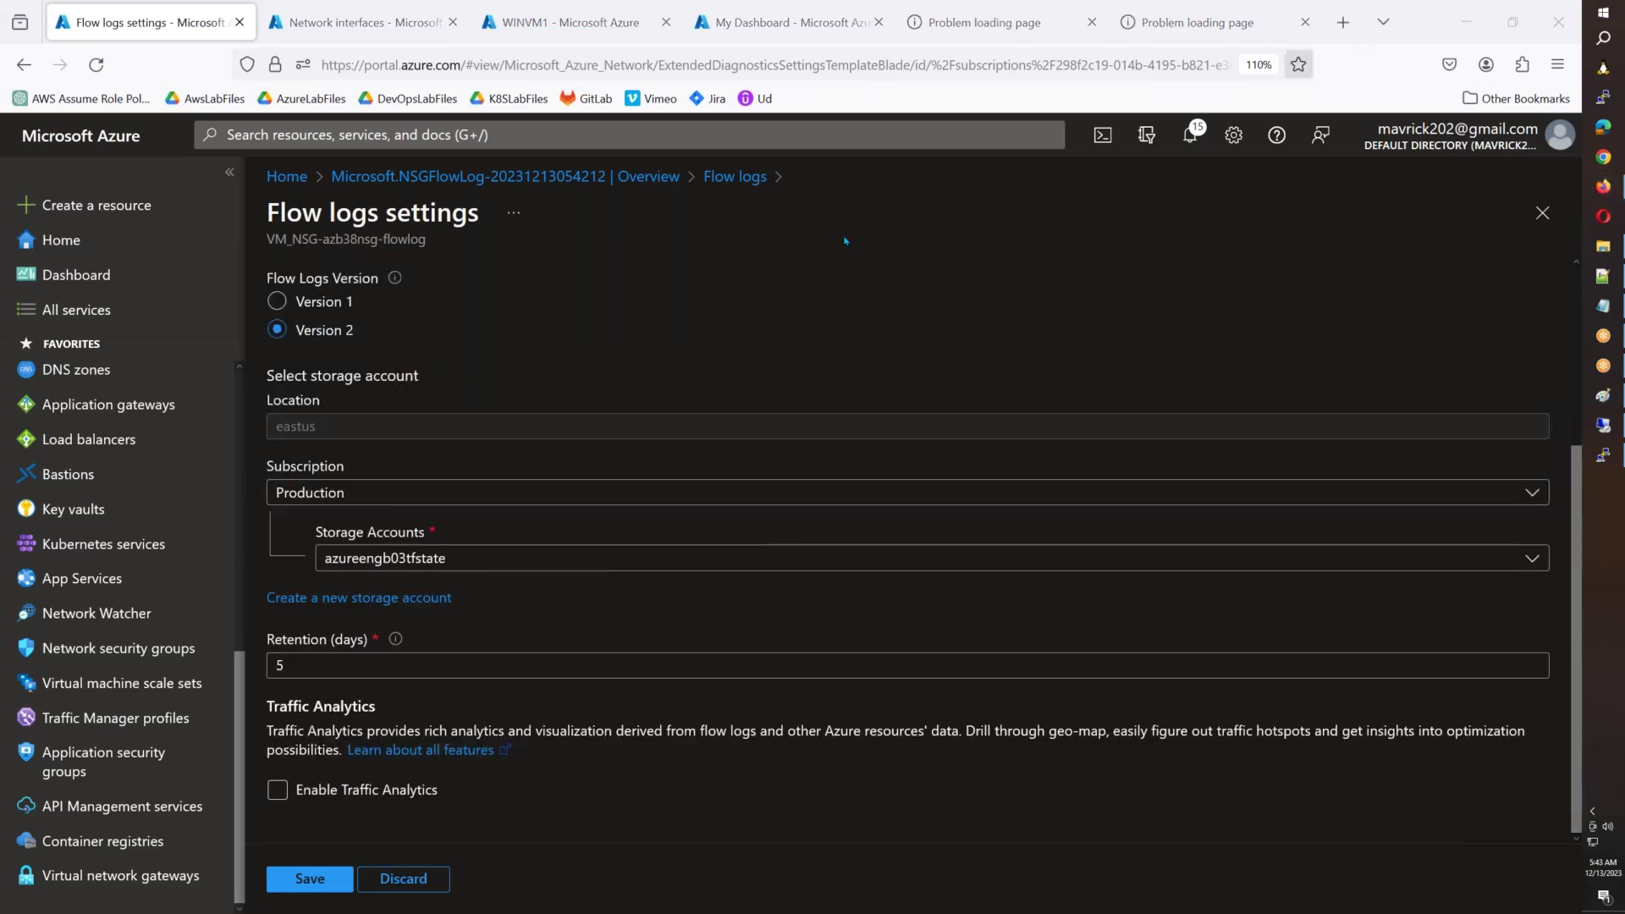
{"action": "left_click", "coordinate": [1528, 560]}
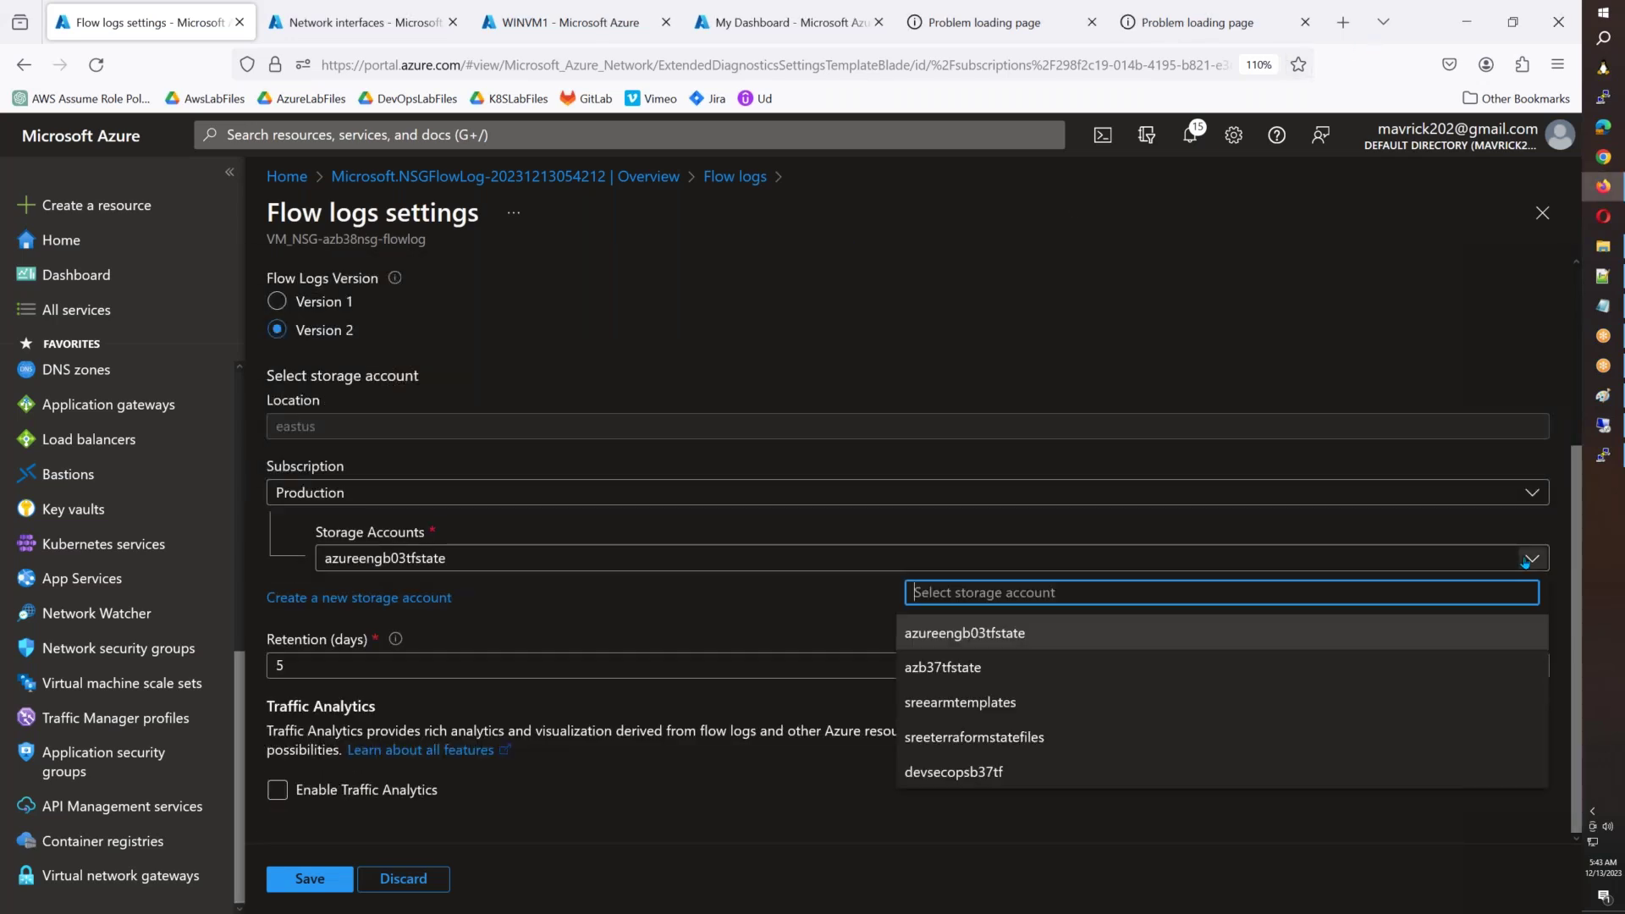
{"action": "left_click", "coordinate": [590, 532]}
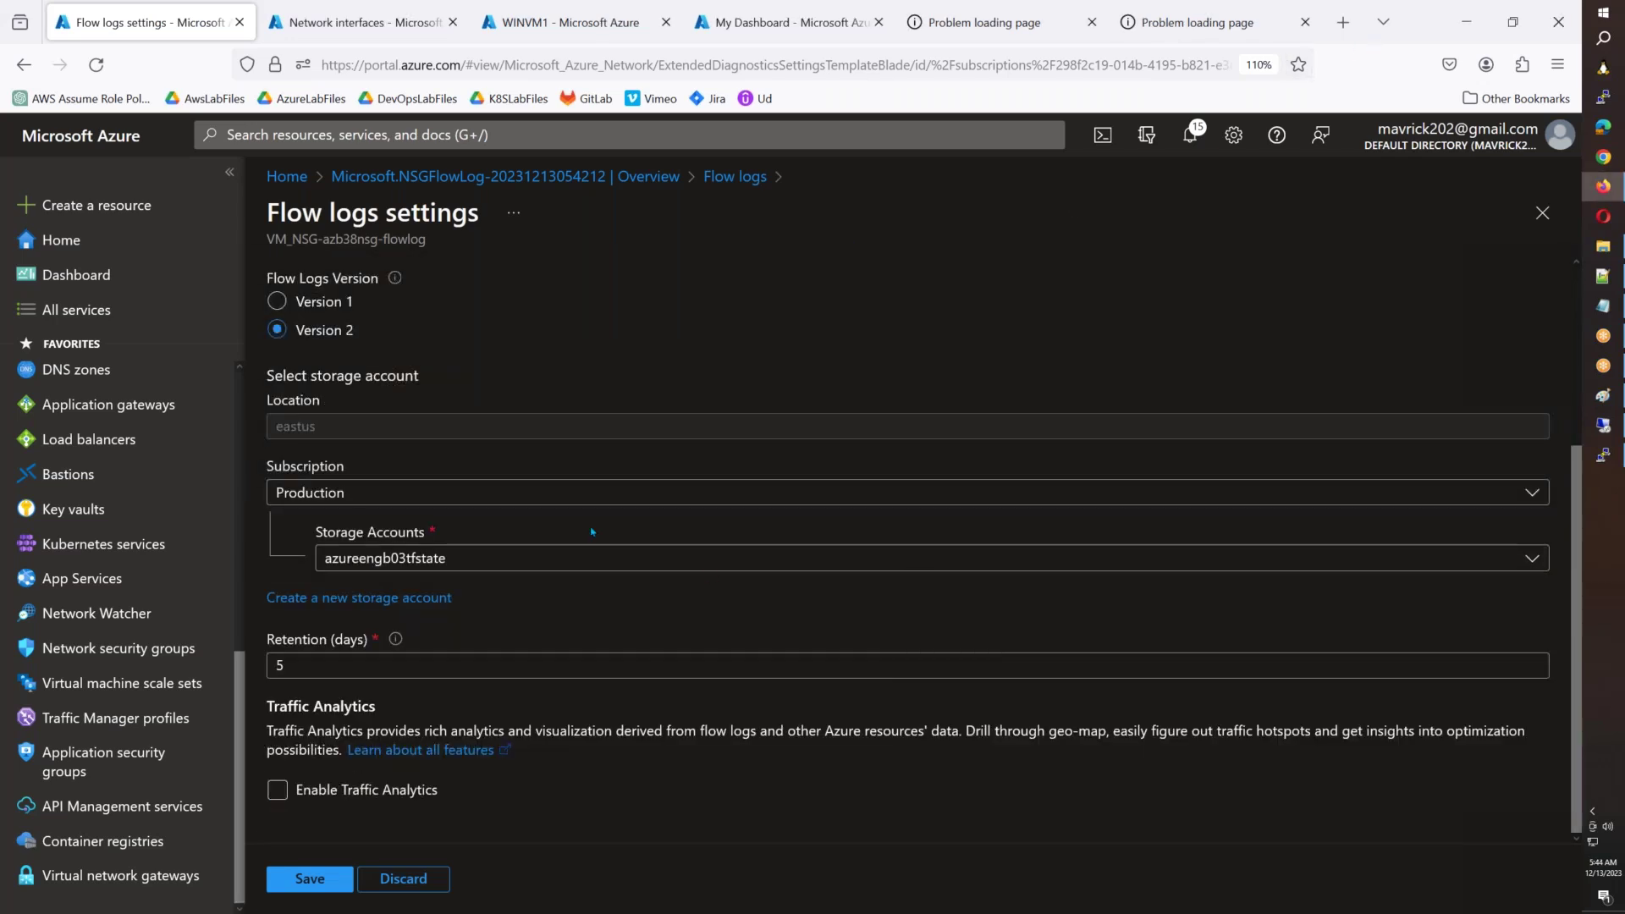
{"action": "scroll", "coordinate": [592, 531], "scroll_direction": "up", "scroll_amount": 3}
{"action": "scroll", "coordinate": [591, 531], "scroll_direction": "down", "scroll_amount": 3}
{"action": "left_click", "coordinate": [1543, 214]}
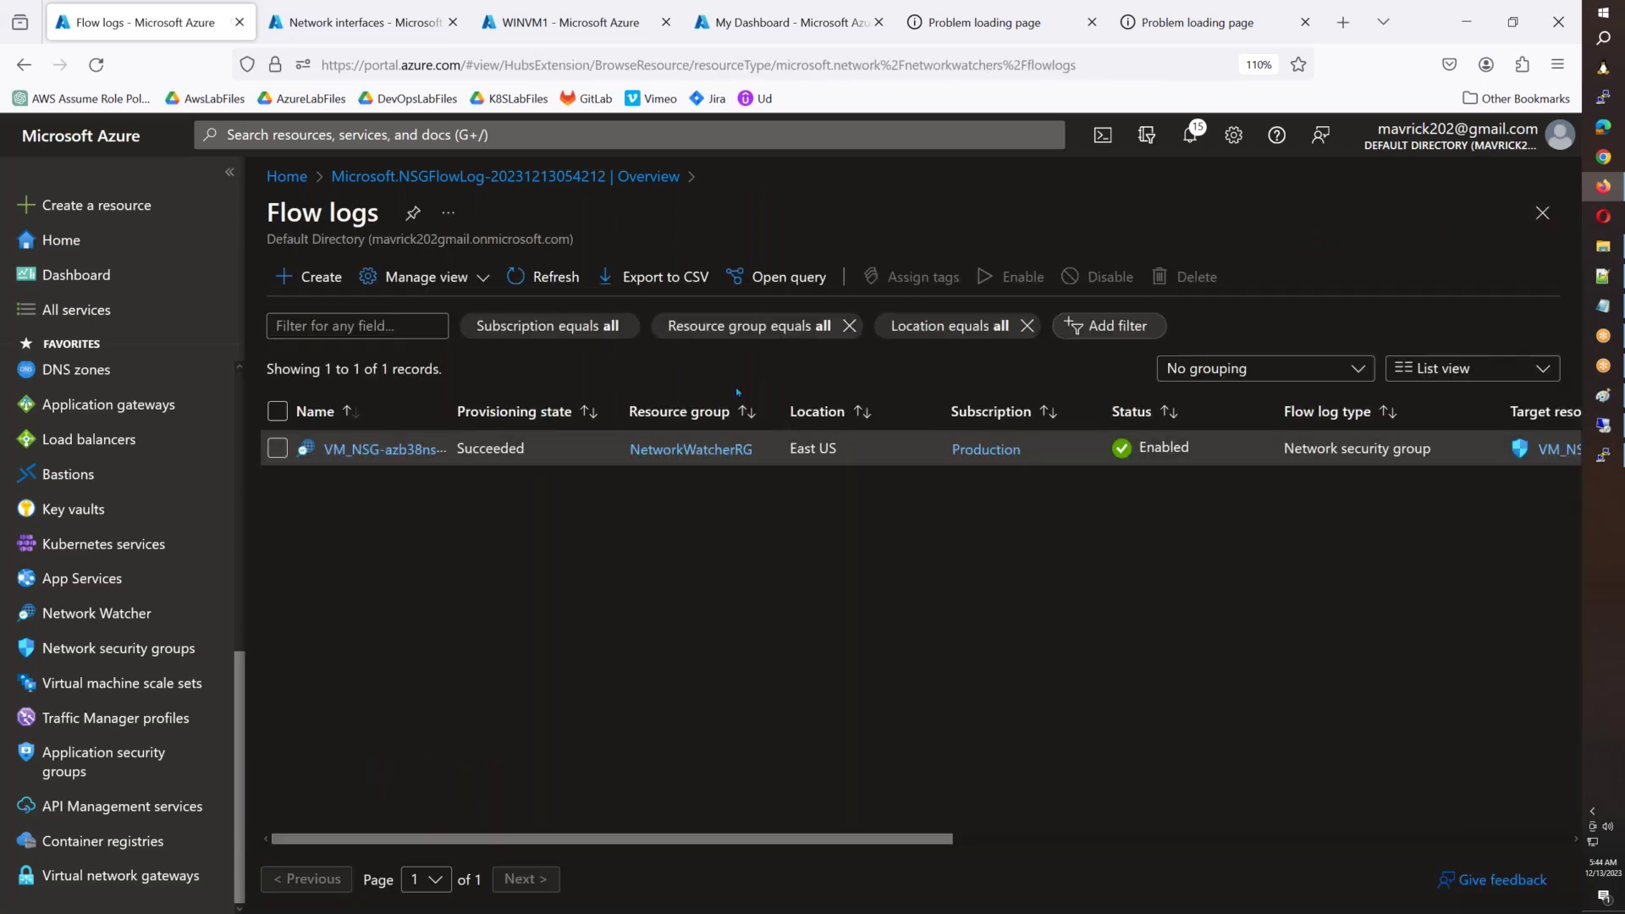
- Find Network Watcher and open its Effective security rules tool
{"action": "left_click", "coordinate": [403, 134]}
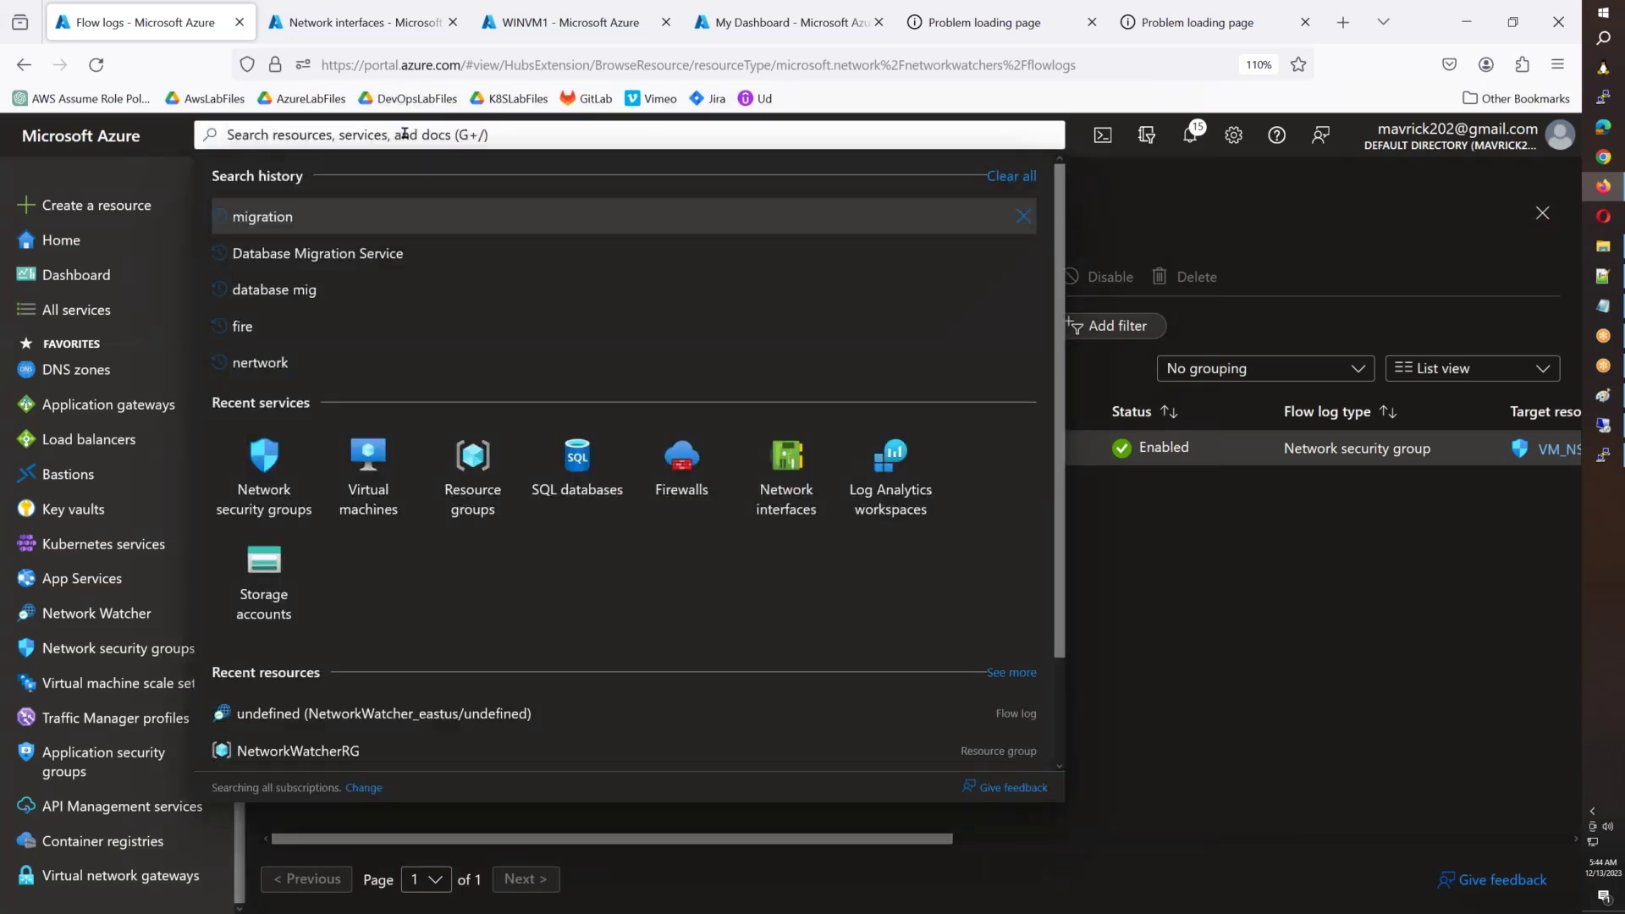
{"action": "type", "text": "network watch"}
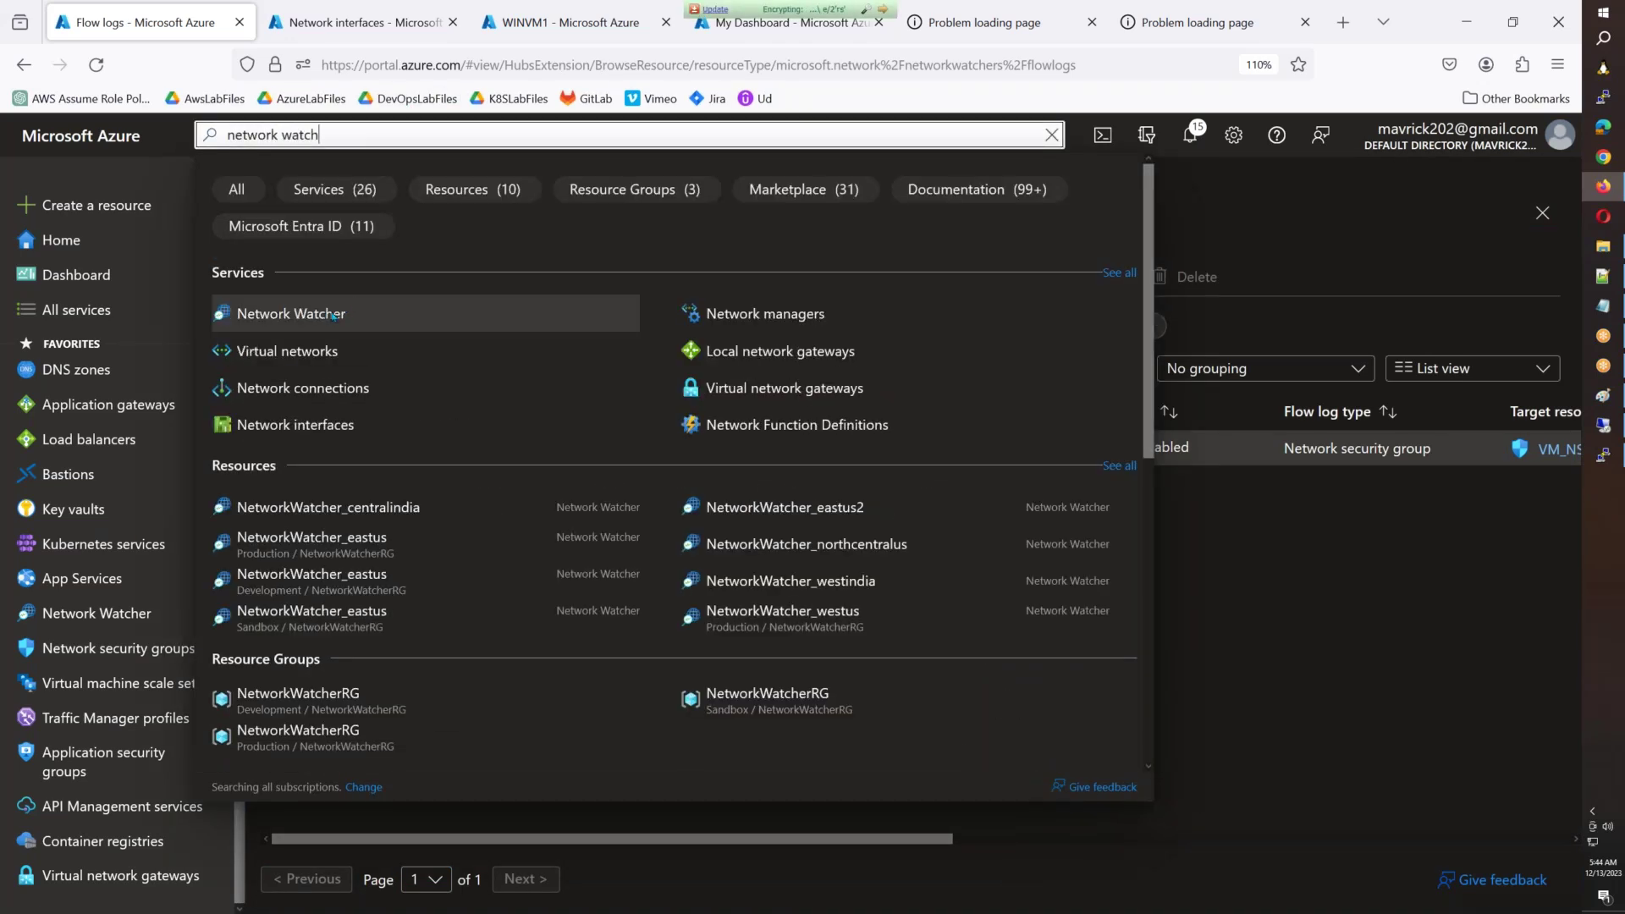
{"action": "left_click", "coordinate": [332, 316]}
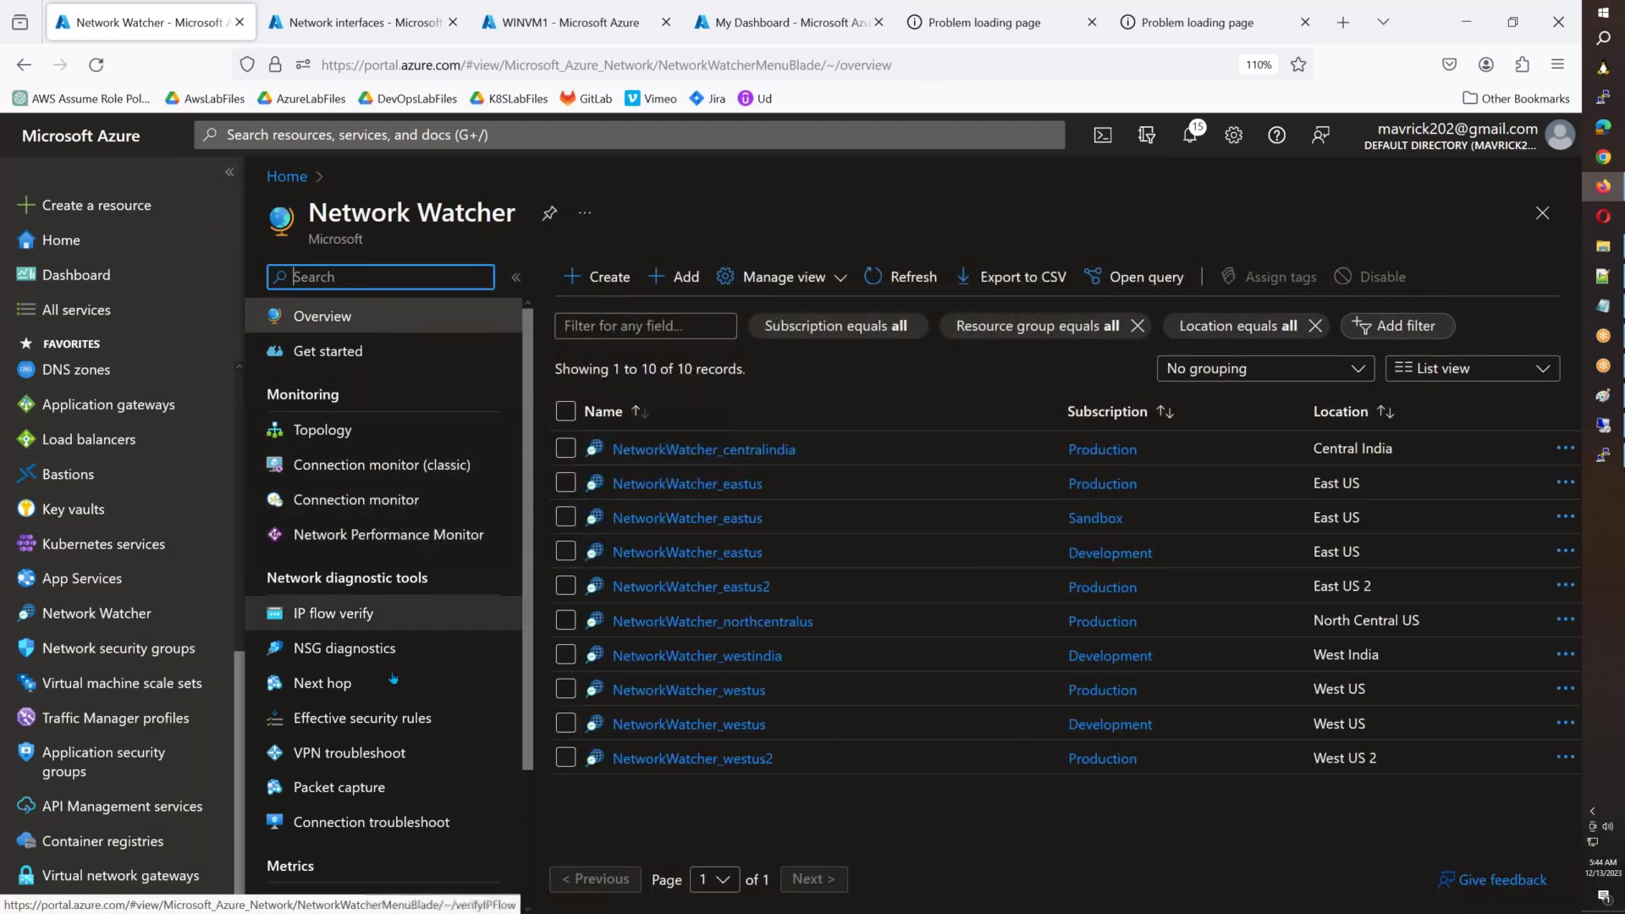
{"action": "left_click", "coordinate": [387, 731]}
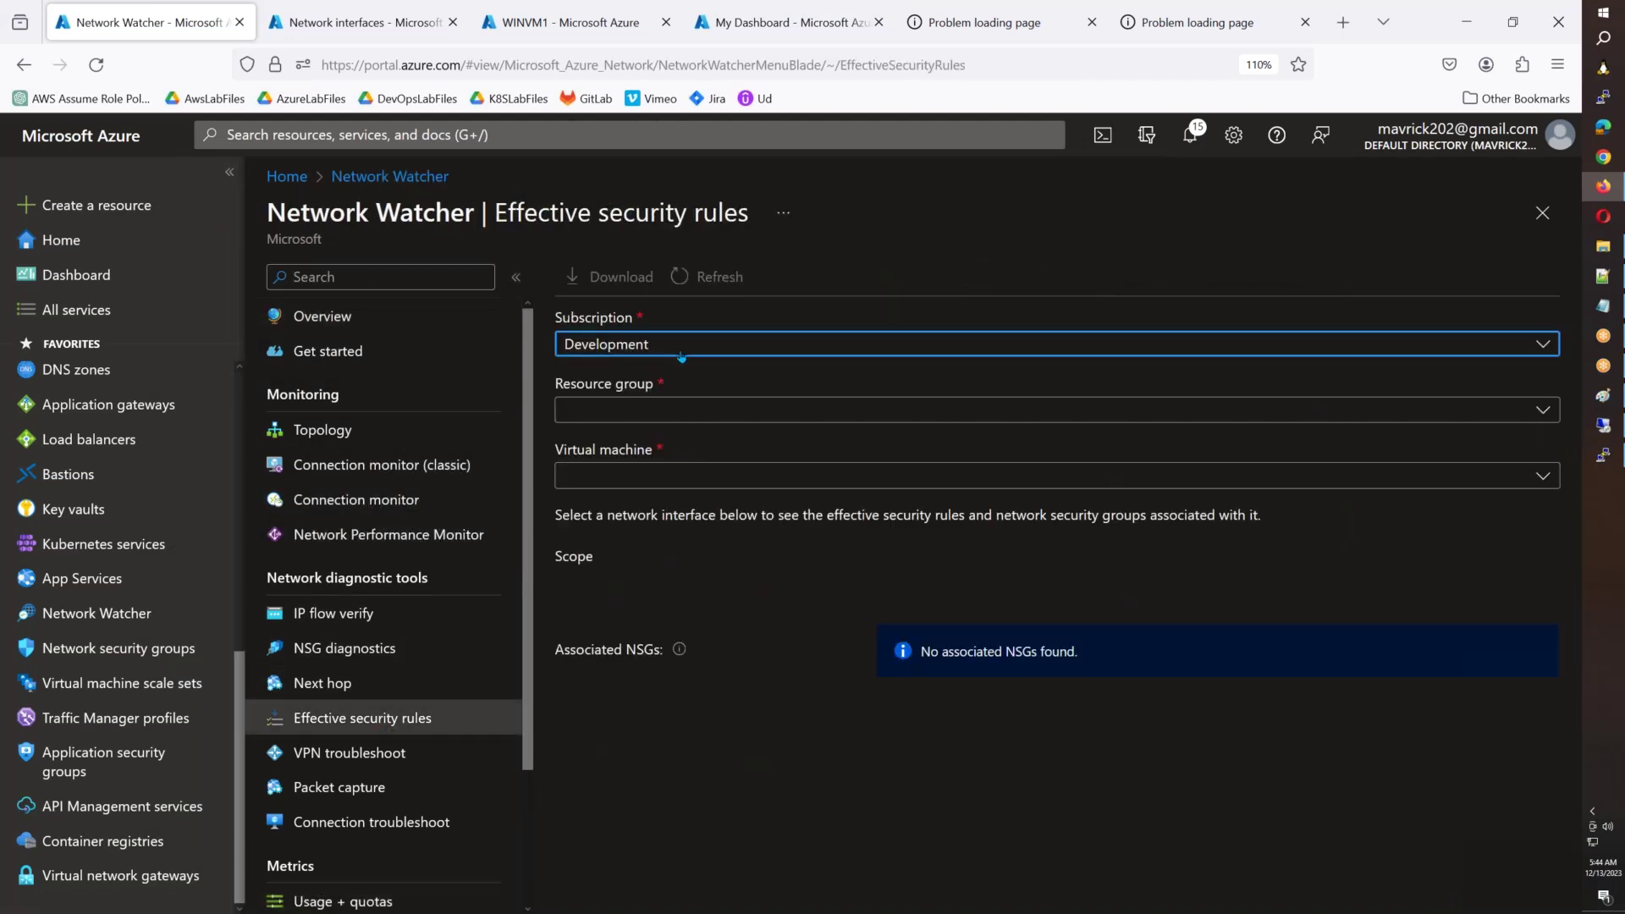
- Choose subscription Production, resource group AZB38NSG and virtual machine WINVM1
{"action": "left_click", "coordinate": [682, 348]}
{"action": "key", "text": "Down"}
{"action": "key", "text": "Return"}
{"action": "left_click", "coordinate": [659, 415]}
{"action": "key", "text": "Down"}
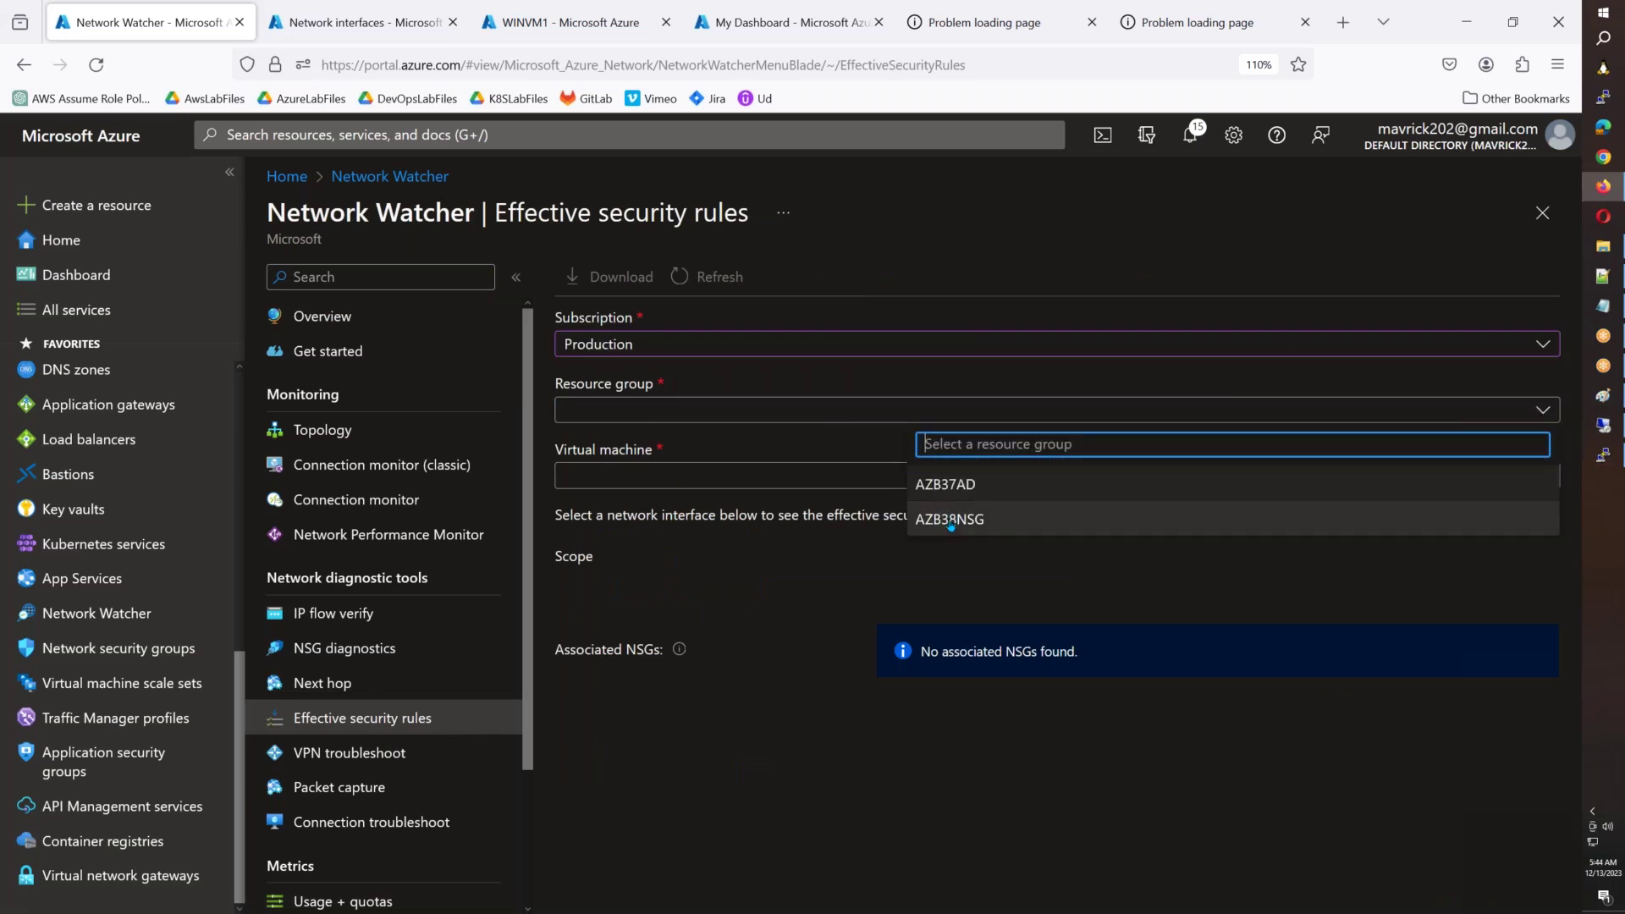
{"action": "key", "text": "Return"}
{"action": "left_click", "coordinate": [765, 477]}
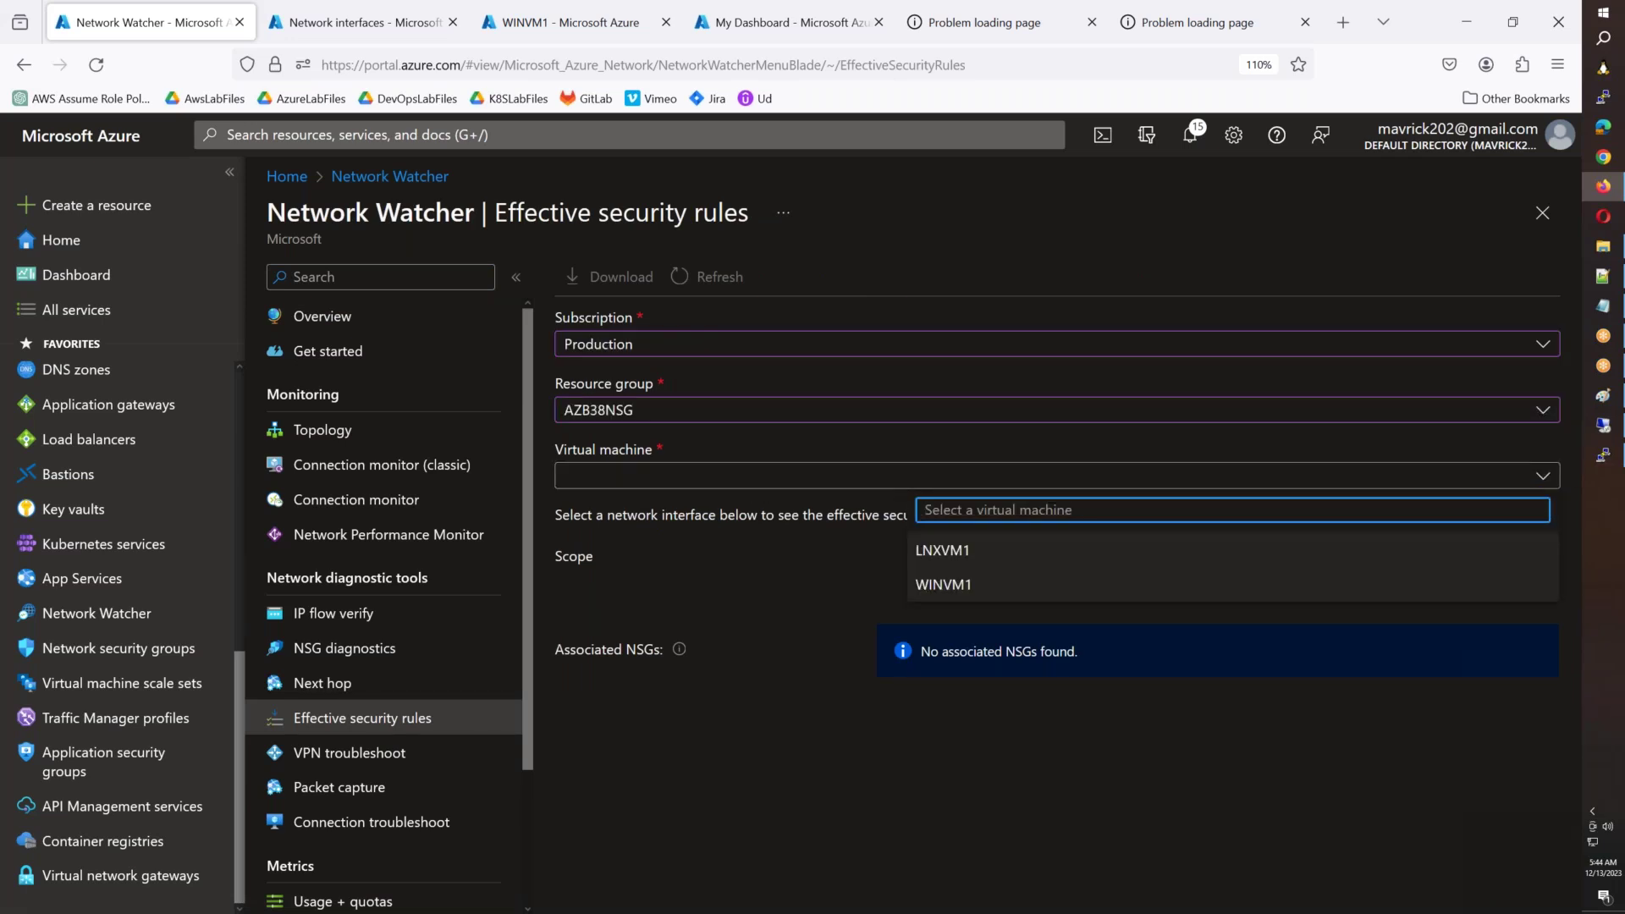
{"action": "left_click", "coordinate": [926, 587]}
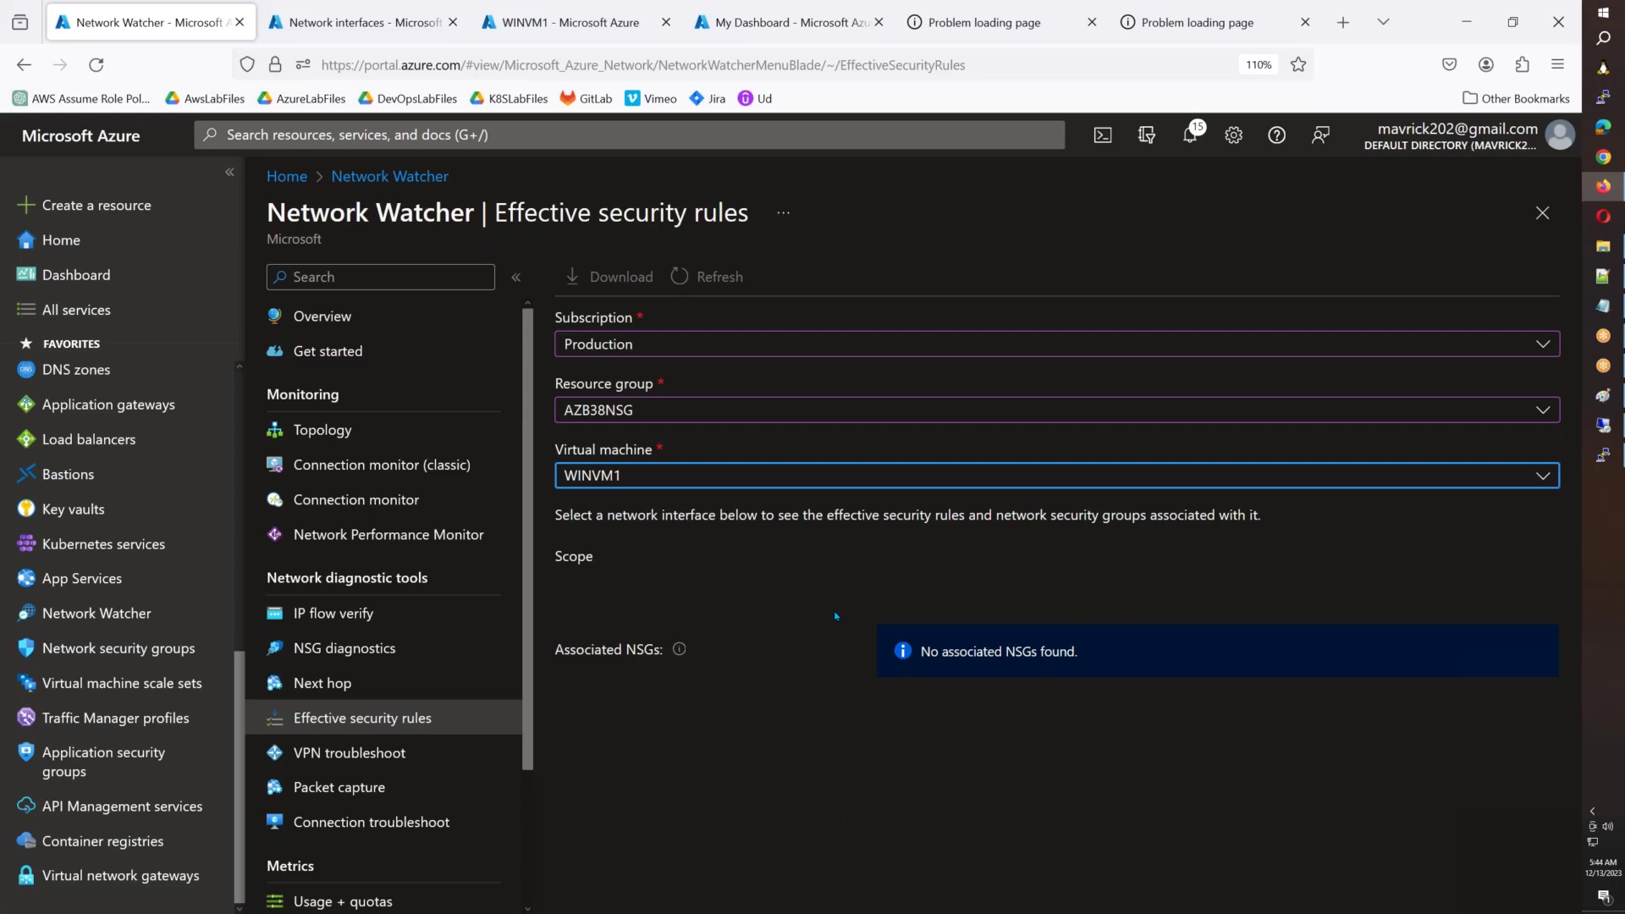
{"action": "left_click", "coordinate": [786, 754]}
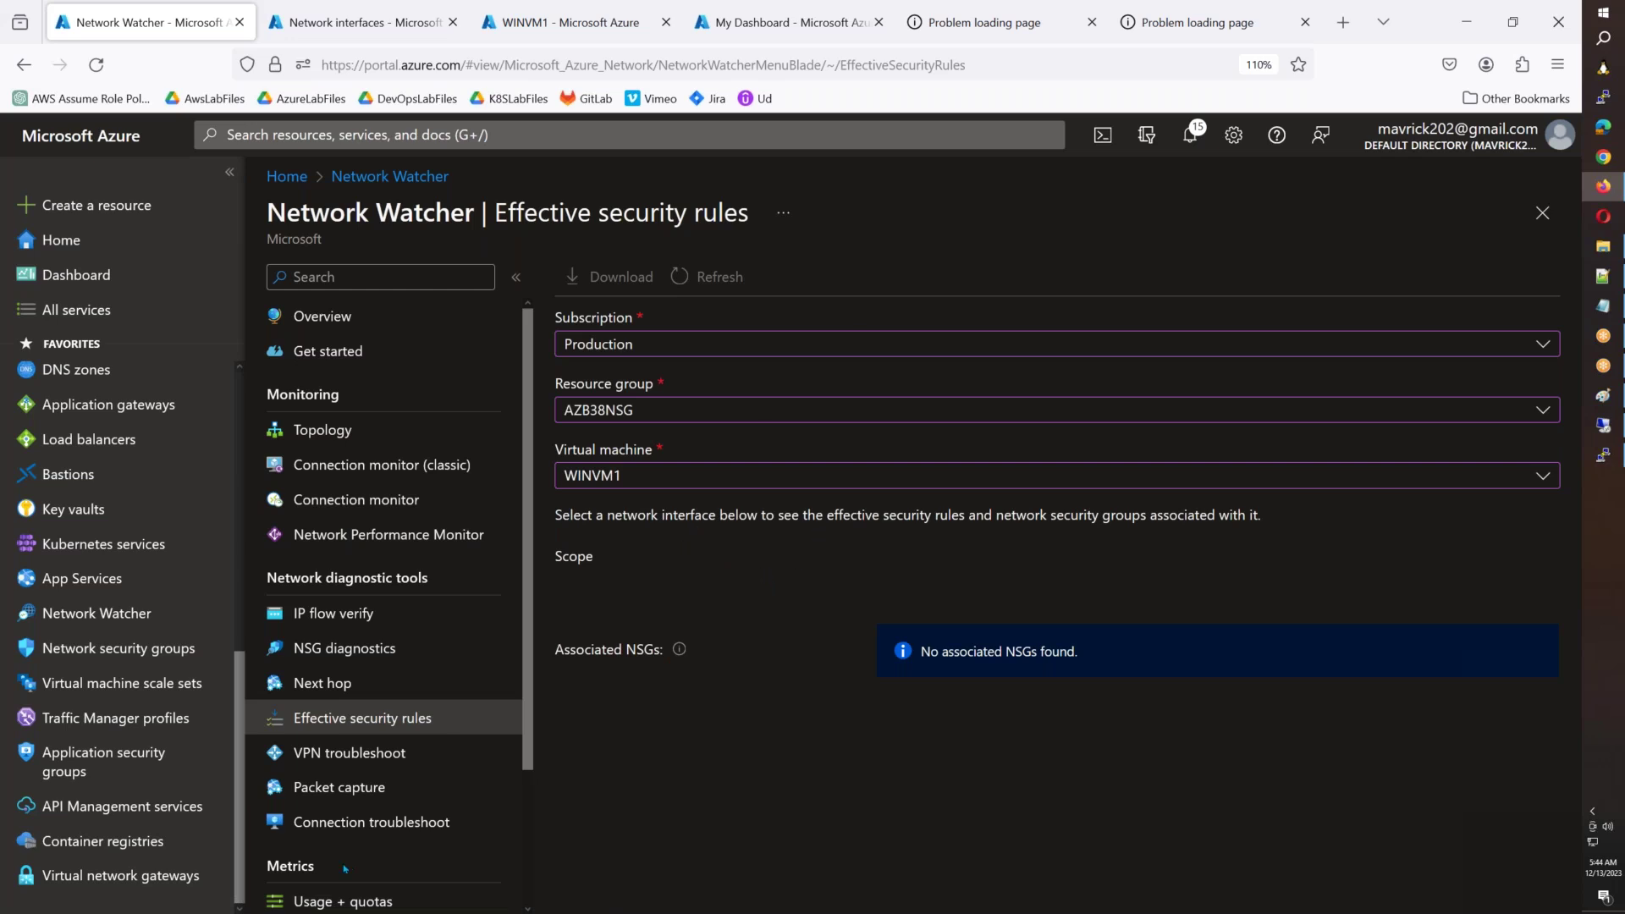
{"action": "scroll", "coordinate": [345, 869], "scroll_direction": "down", "scroll_amount": 3}
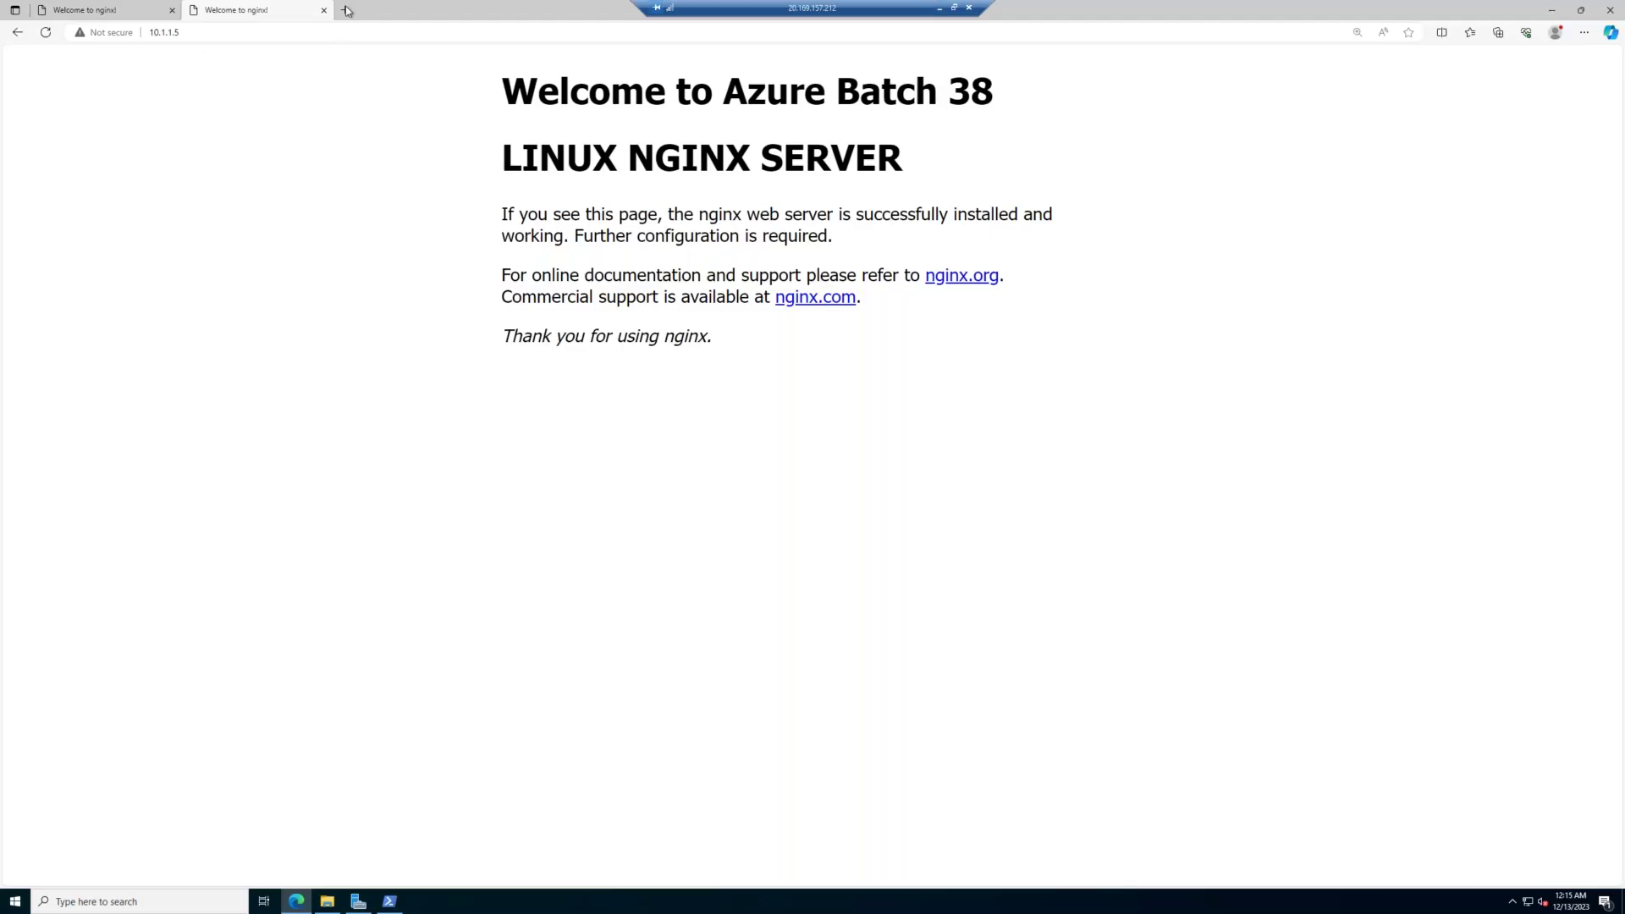
- Load portal.azure.com in a new tab and enlarge the sign-in page
{"action": "left_click", "coordinate": [345, 9]}
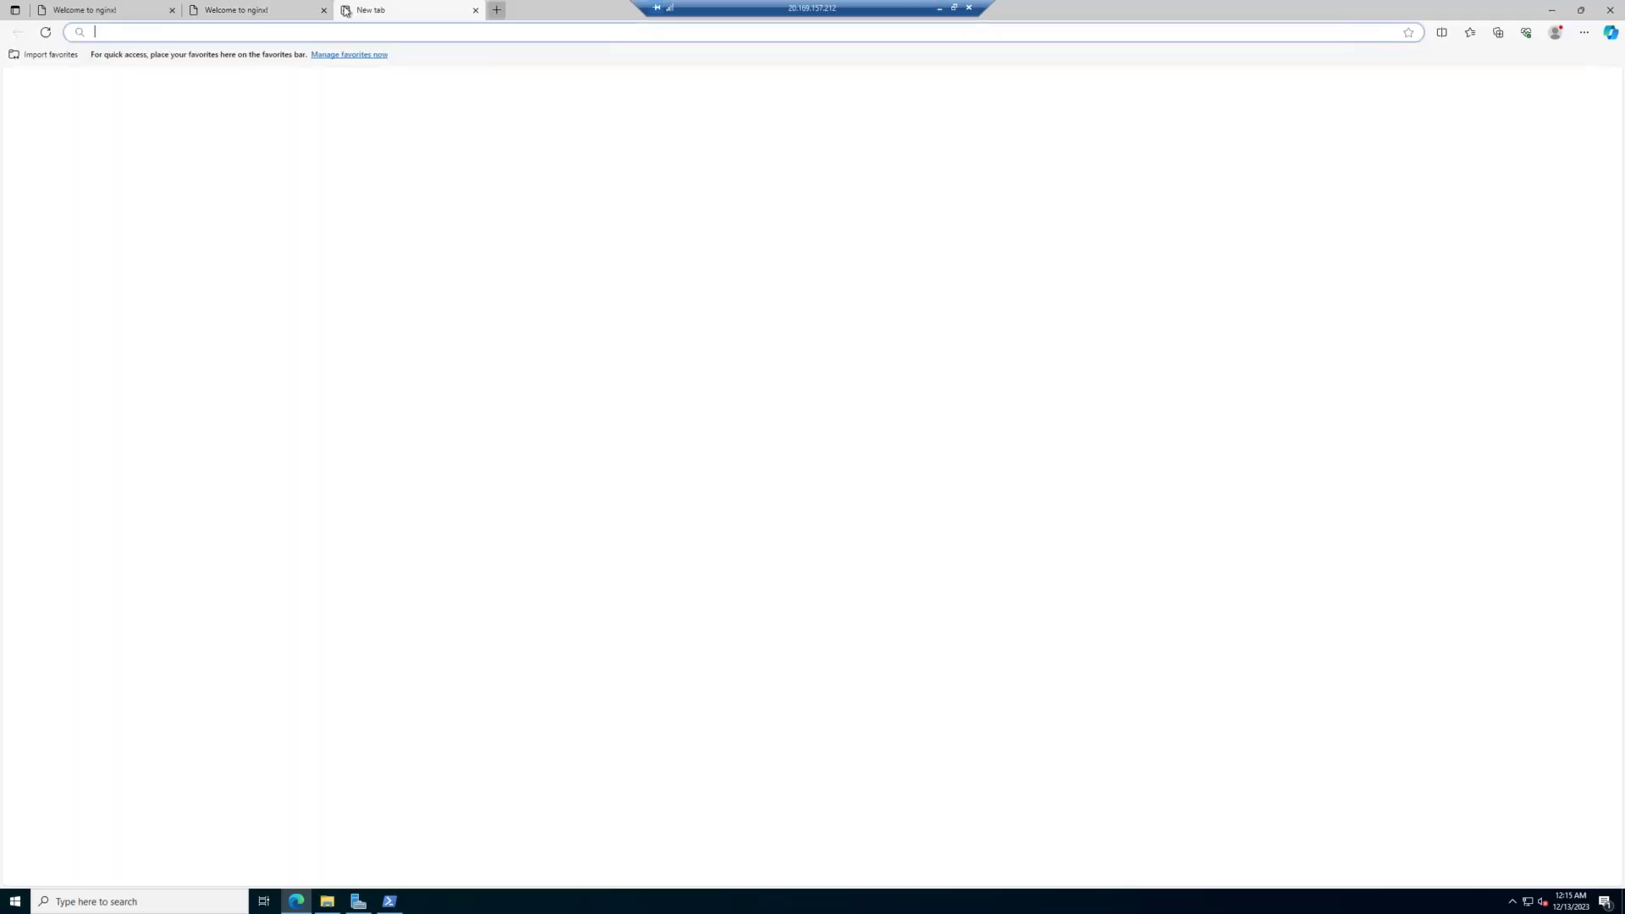
{"action": "type", "text": "por"}
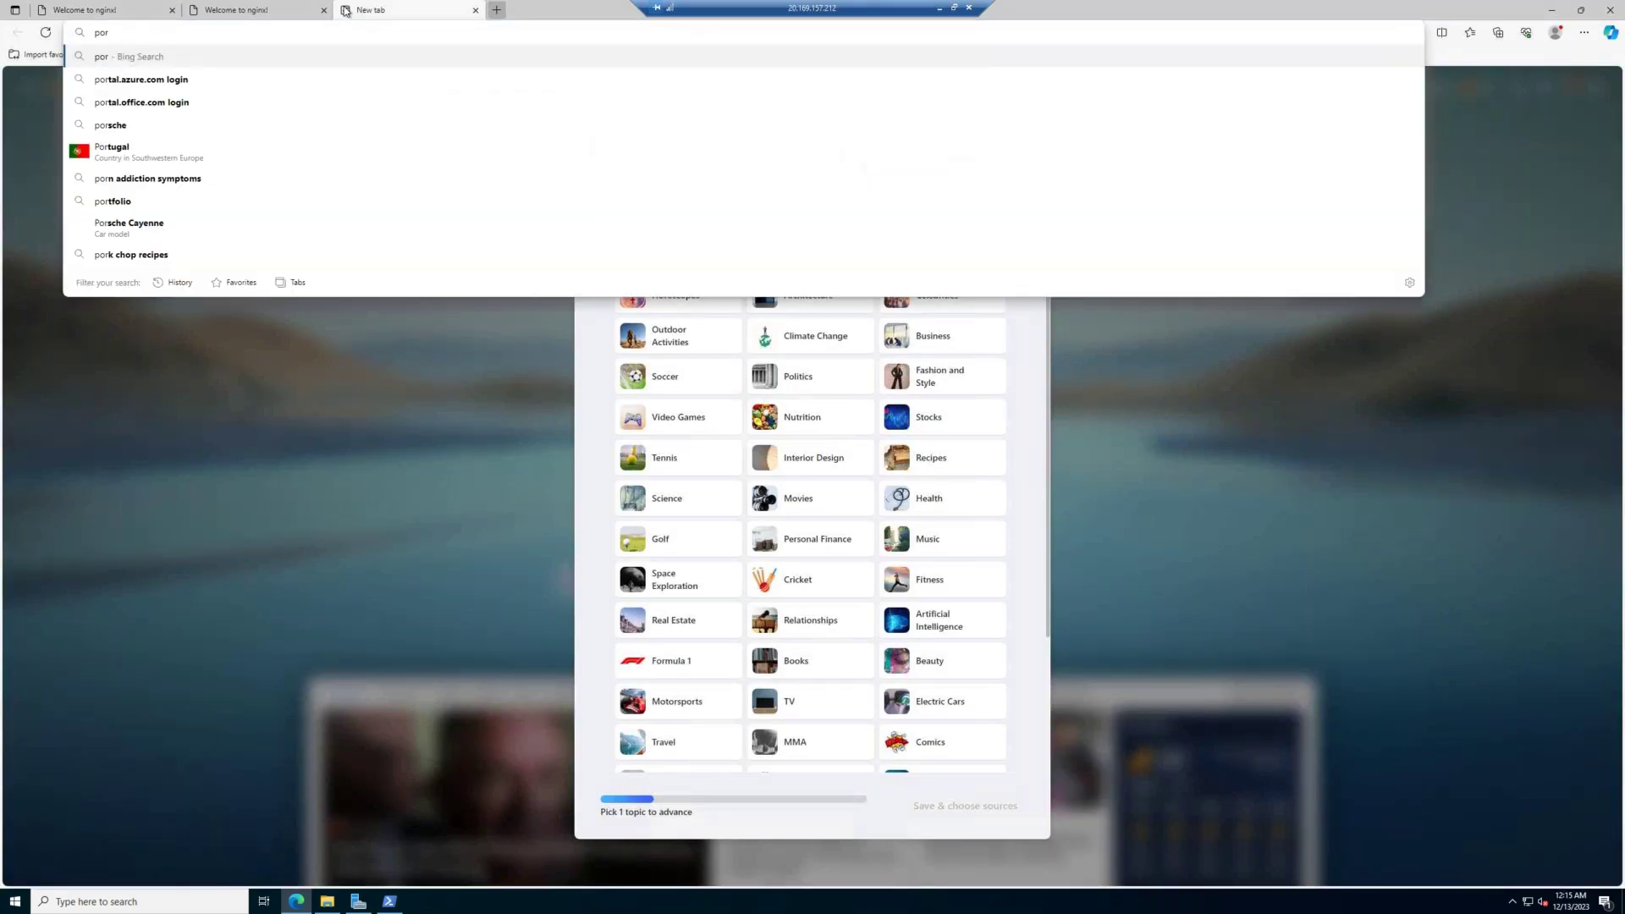
{"action": "type", "text": "tal.a"}
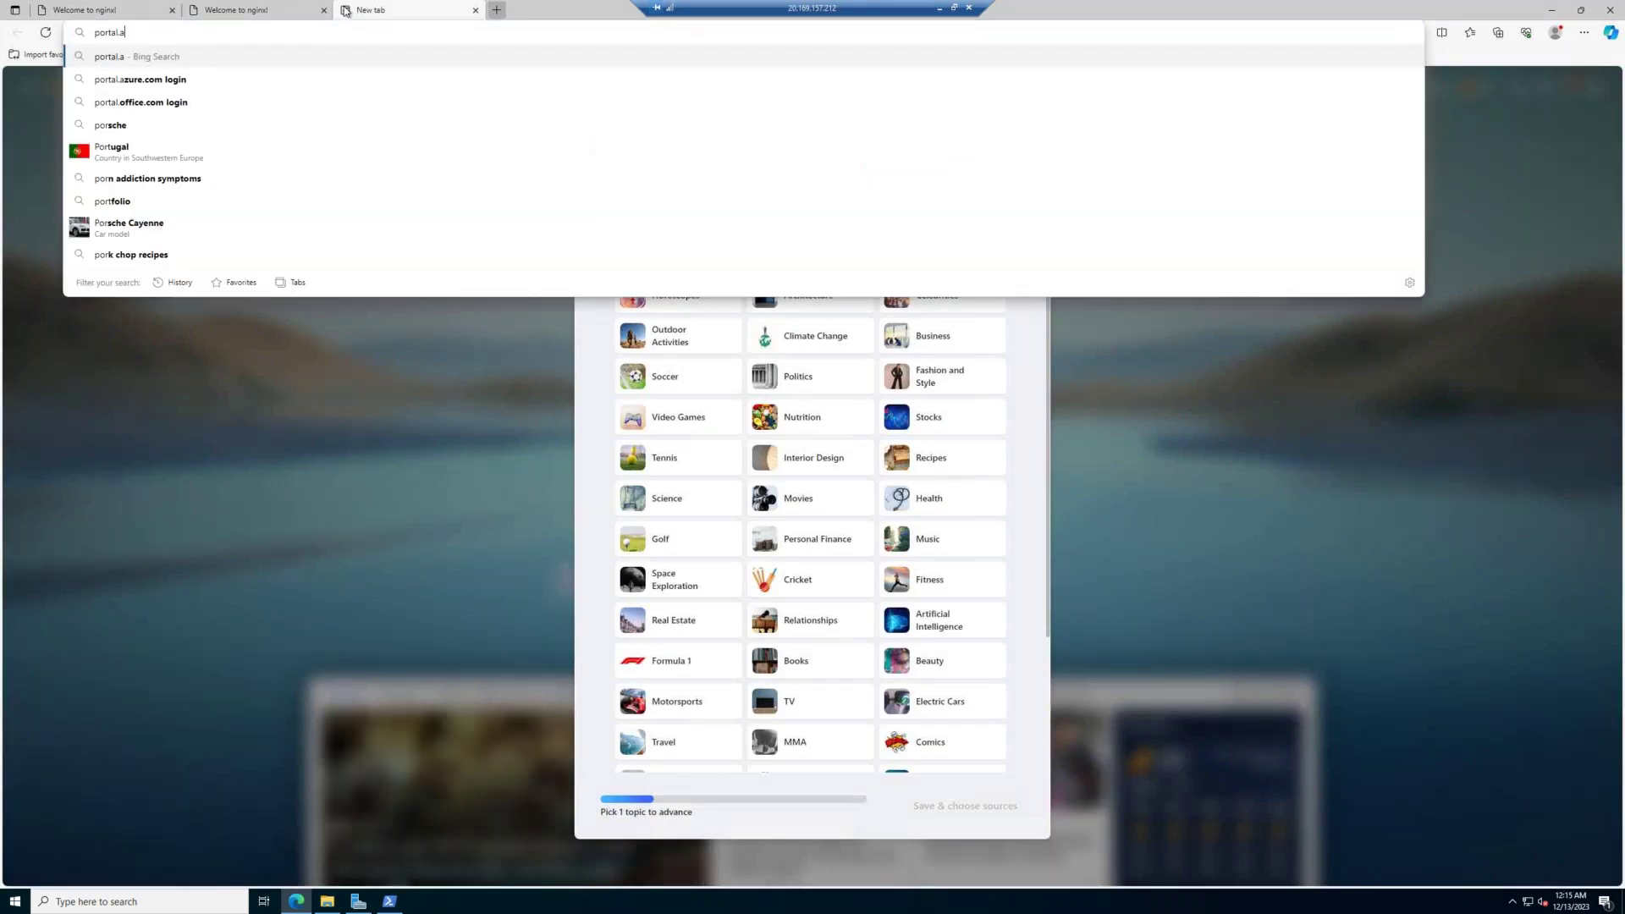
{"action": "type", "text": "zure.com"}
{"action": "key", "text": "Return"}
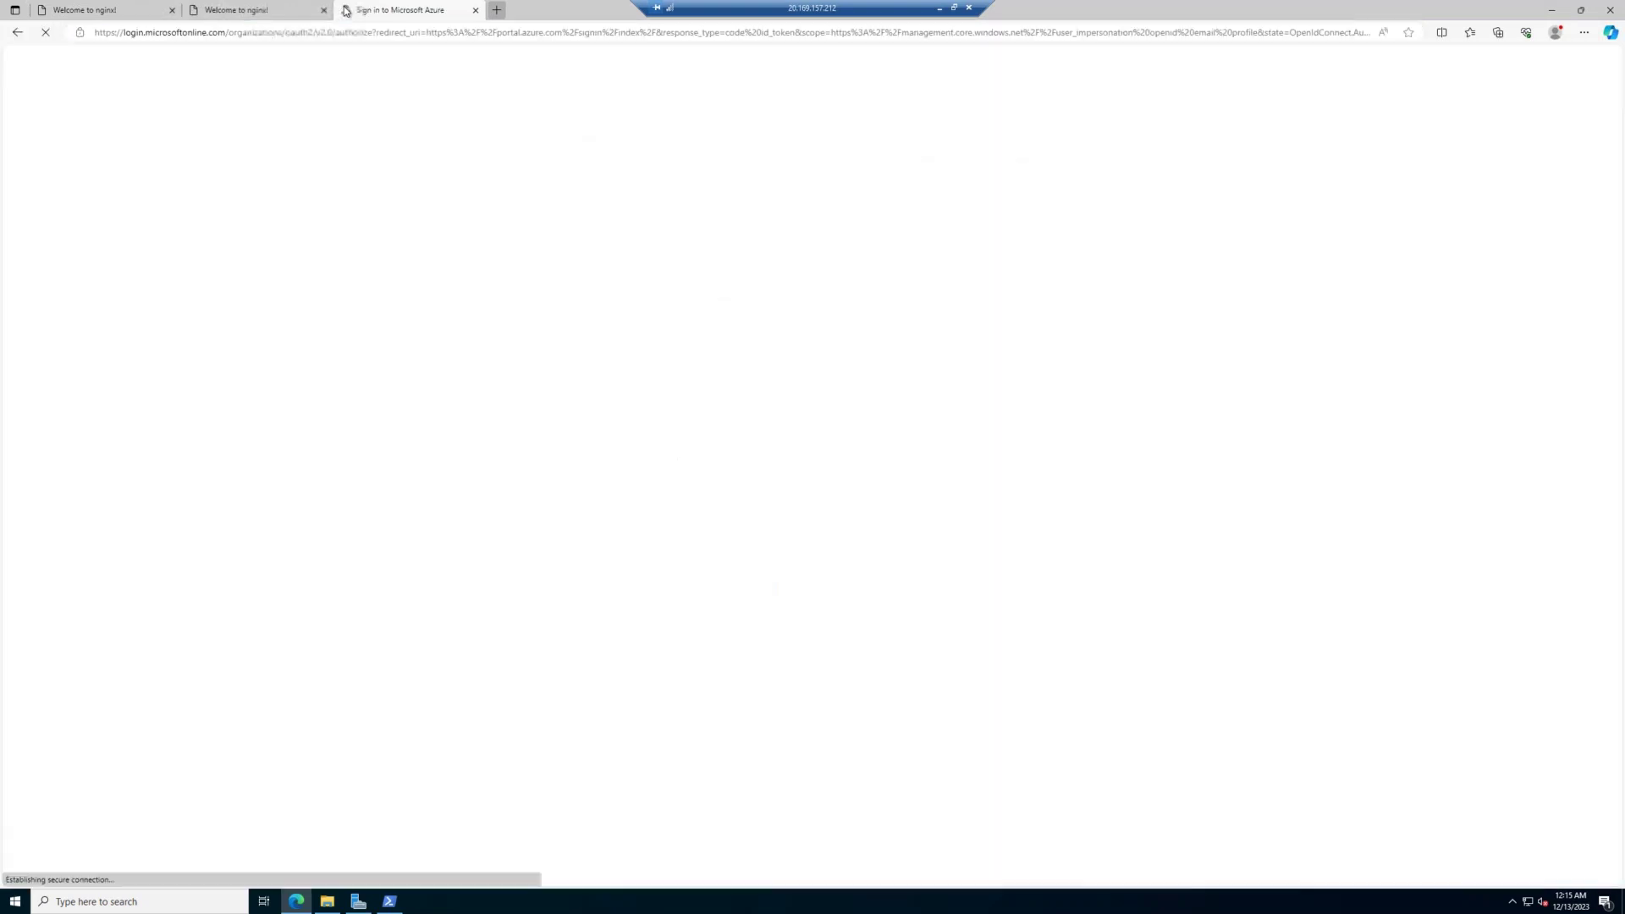
{"action": "key", "text": "ctrl+plus"}
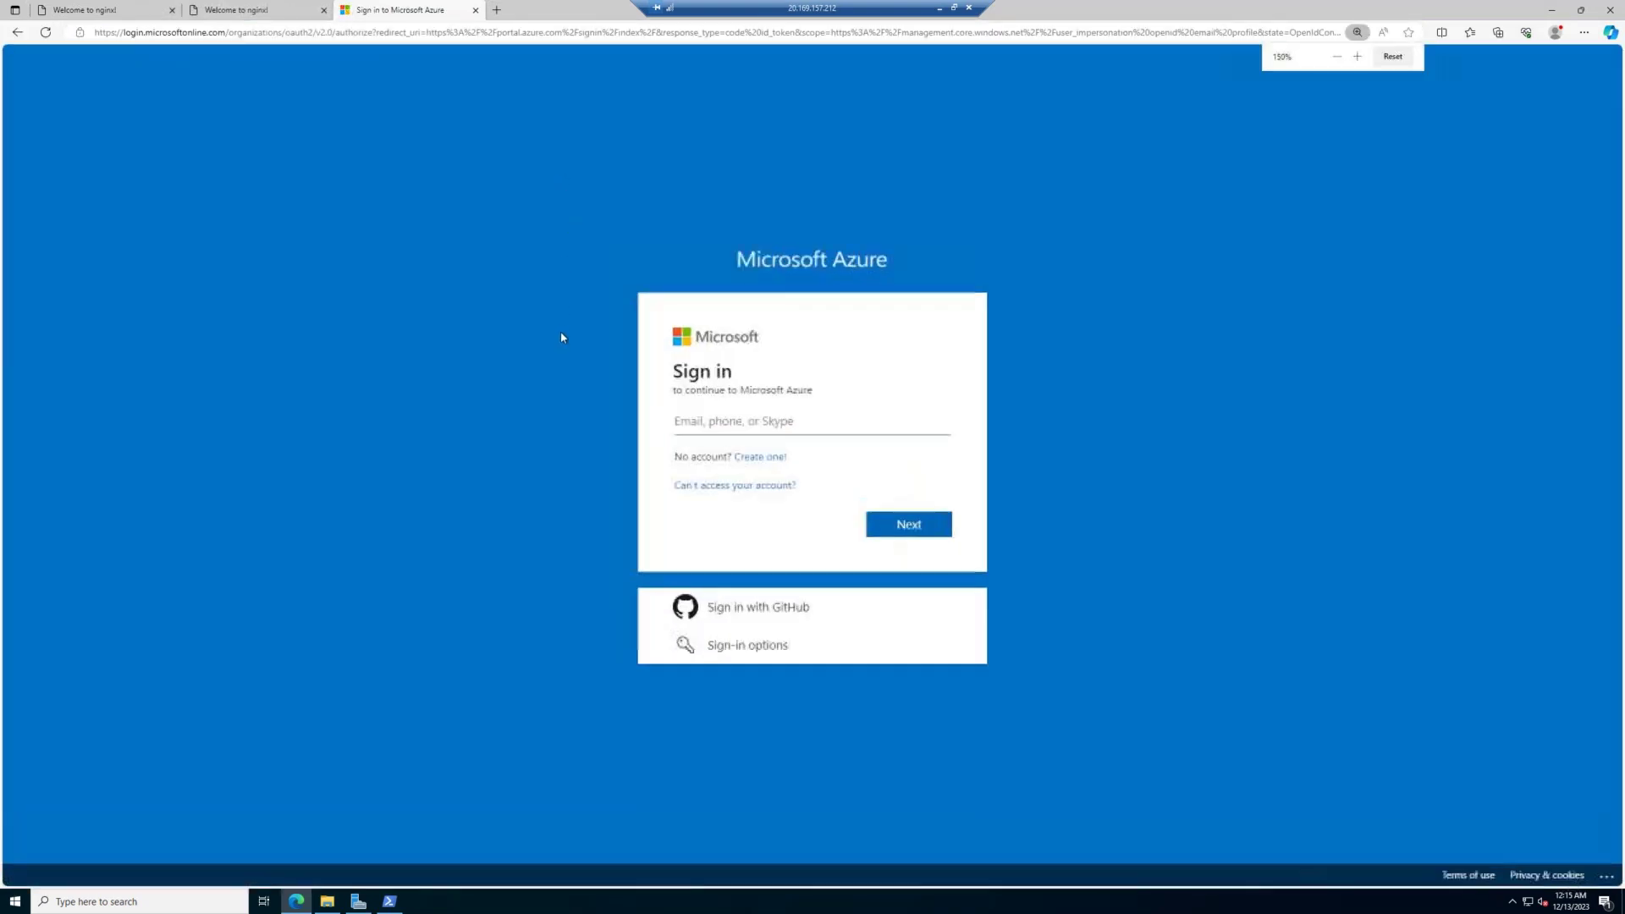
{"action": "key", "text": "ctrl+plus"}
{"action": "key", "text": "ctrl+plus"}
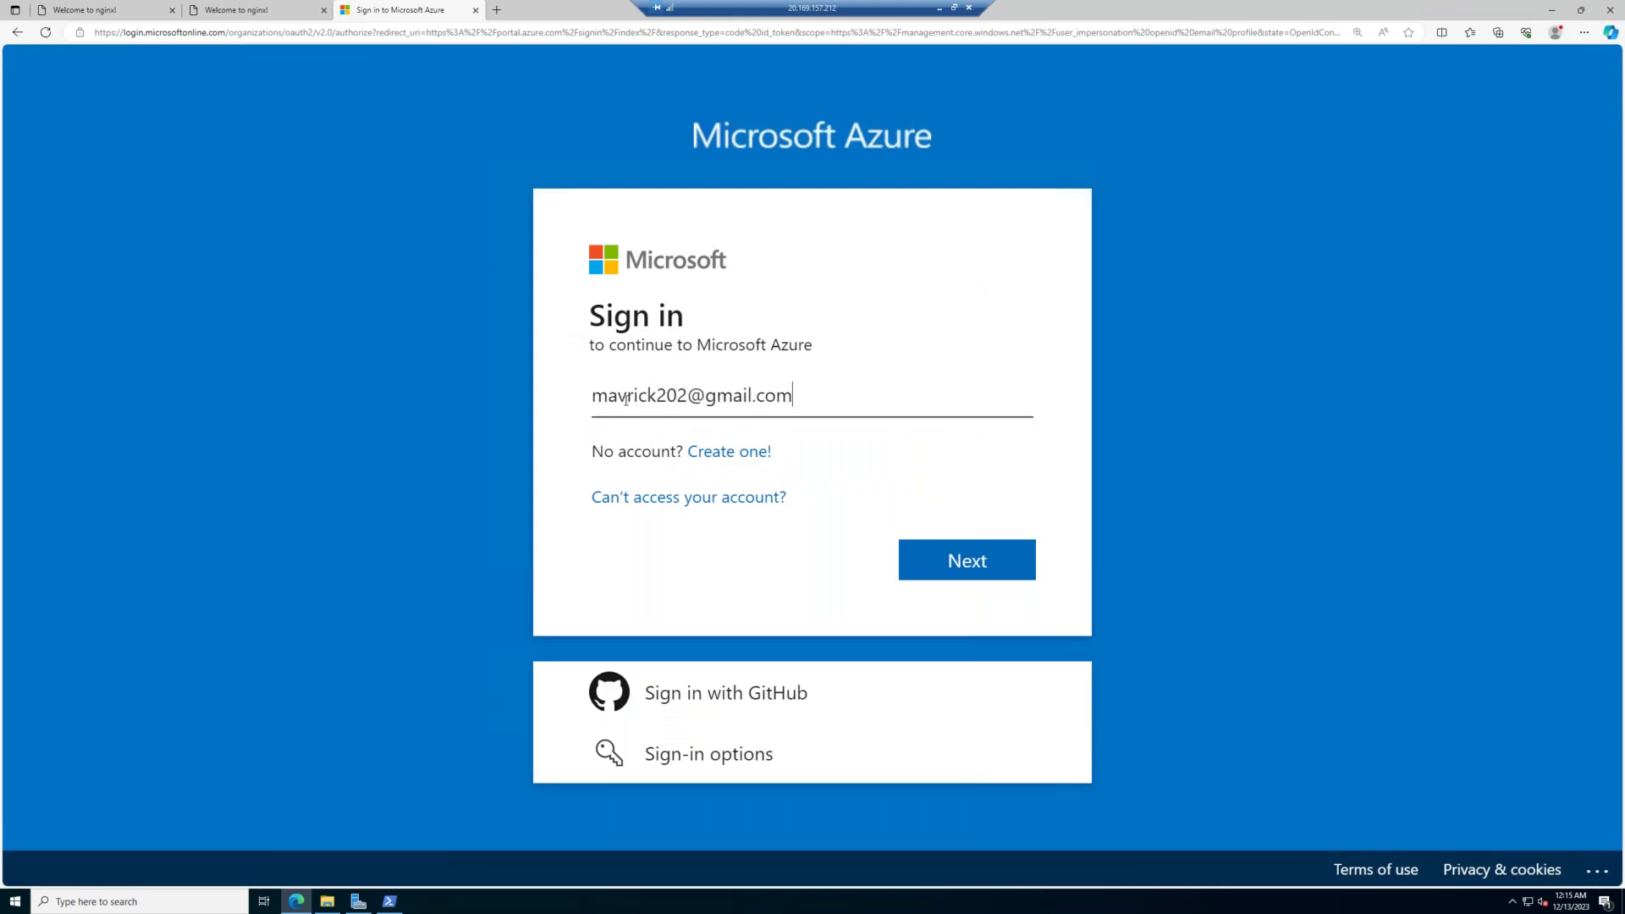
- Sign in with the account e-mail and password, declining browser sync, staying signed in, and password saving
{"action": "key", "text": "Return"}
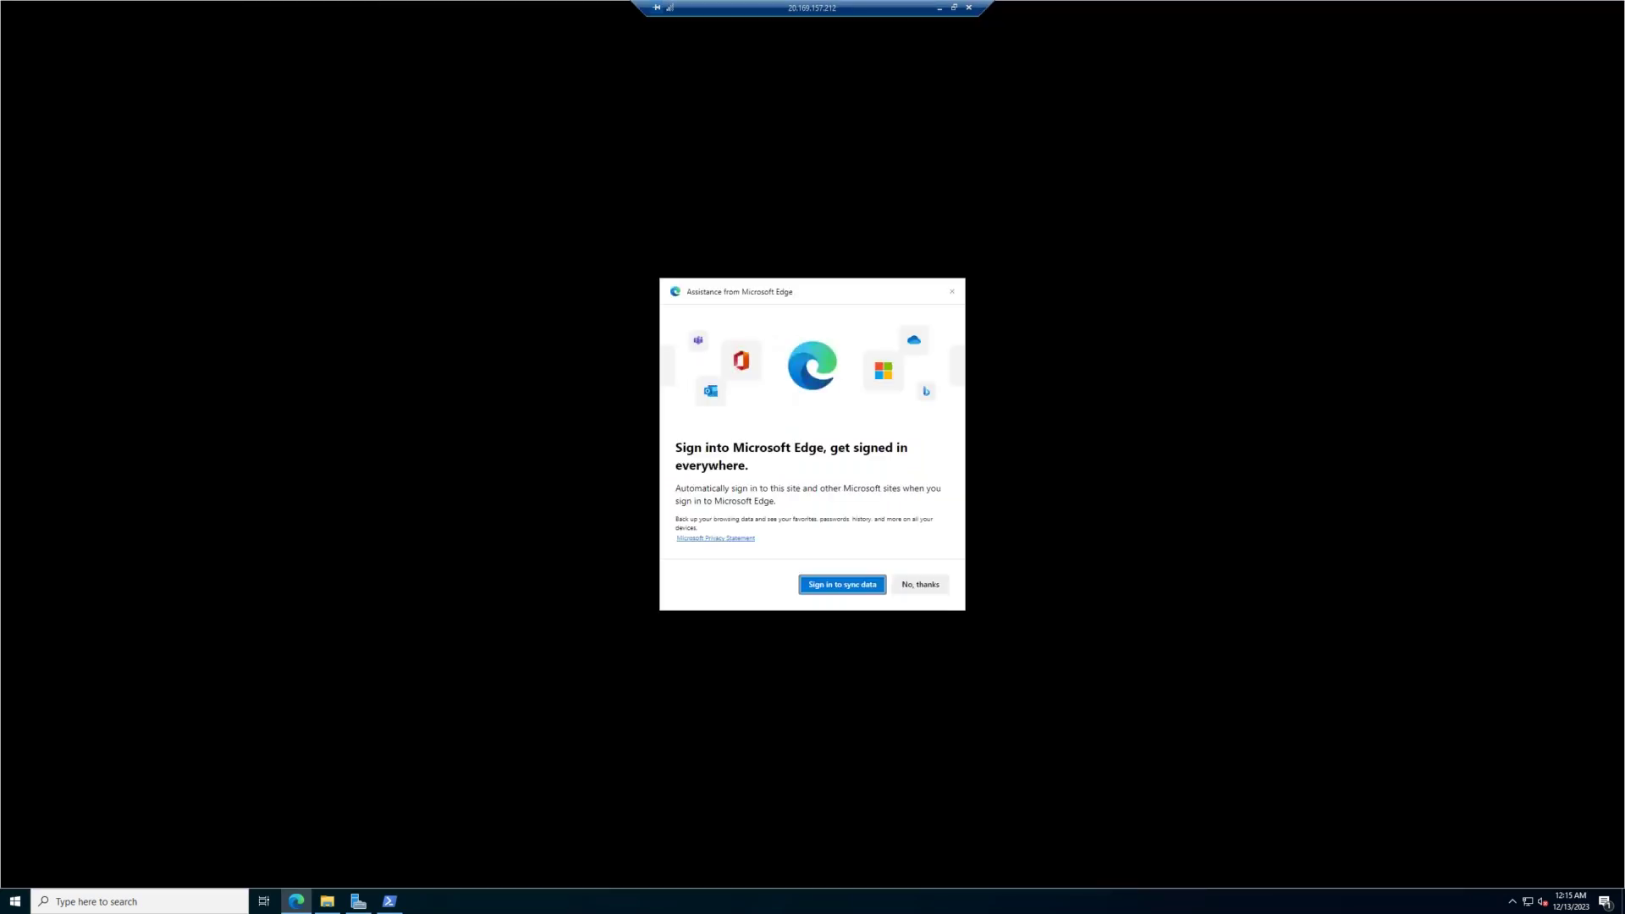
{"action": "left_click", "coordinate": [920, 584]}
{"action": "key", "text": "ctrl+plus"}
{"action": "key", "text": "ctrl+plus"}
{"action": "key", "text": "ctrl+plus"}
{"action": "key", "text": "ctrl+plus"}
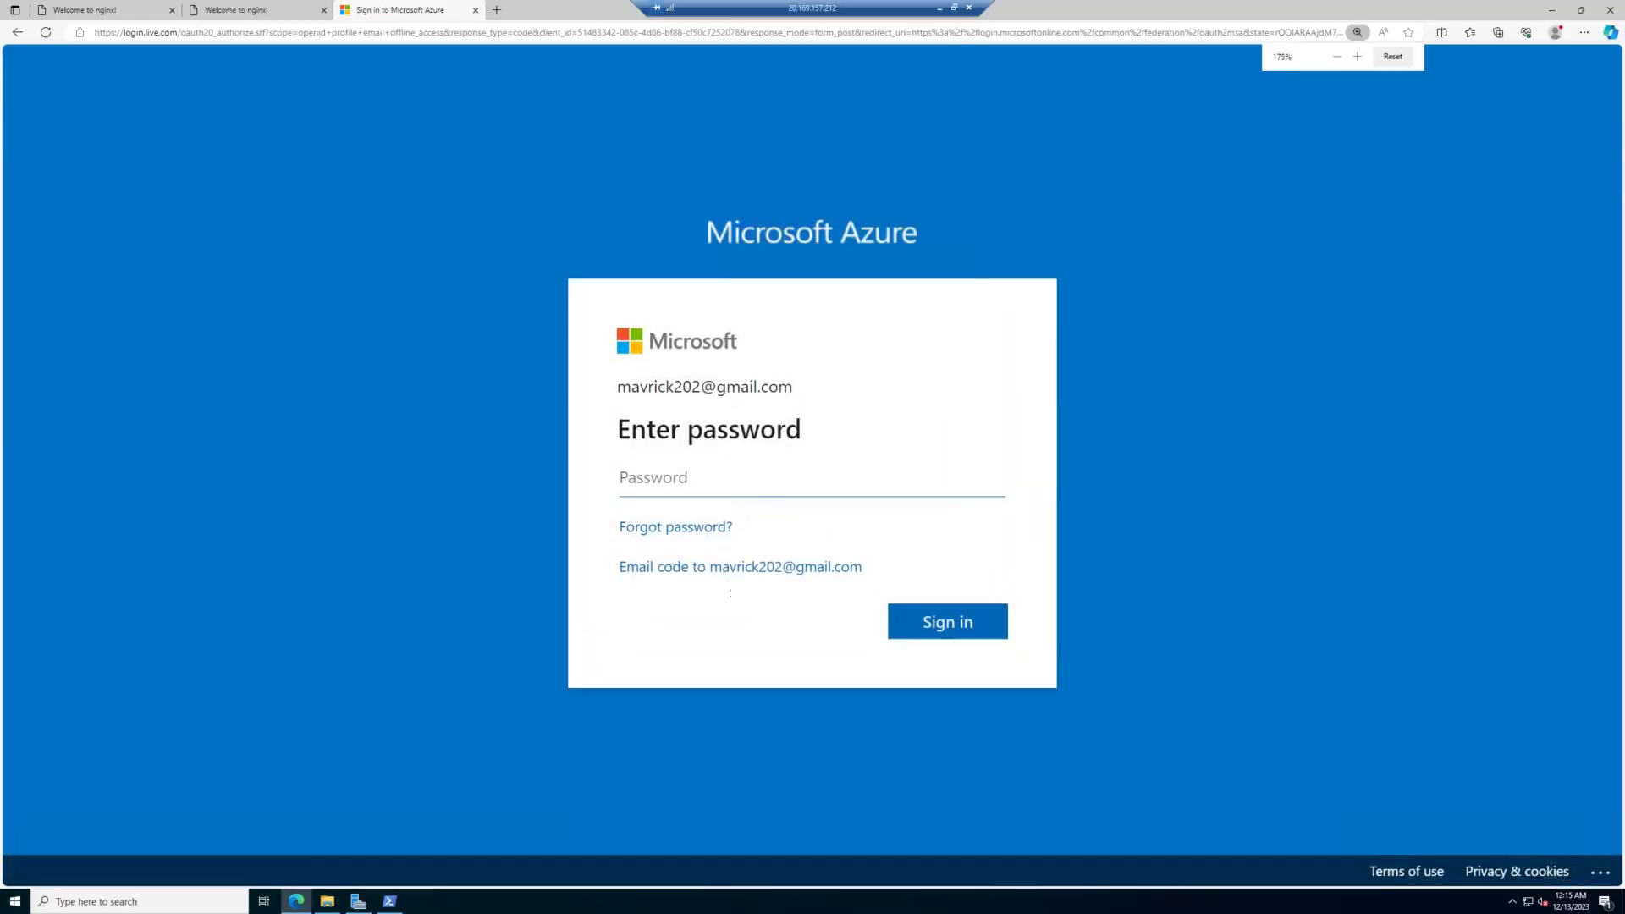
{"action": "type", "text": "••••••••"}
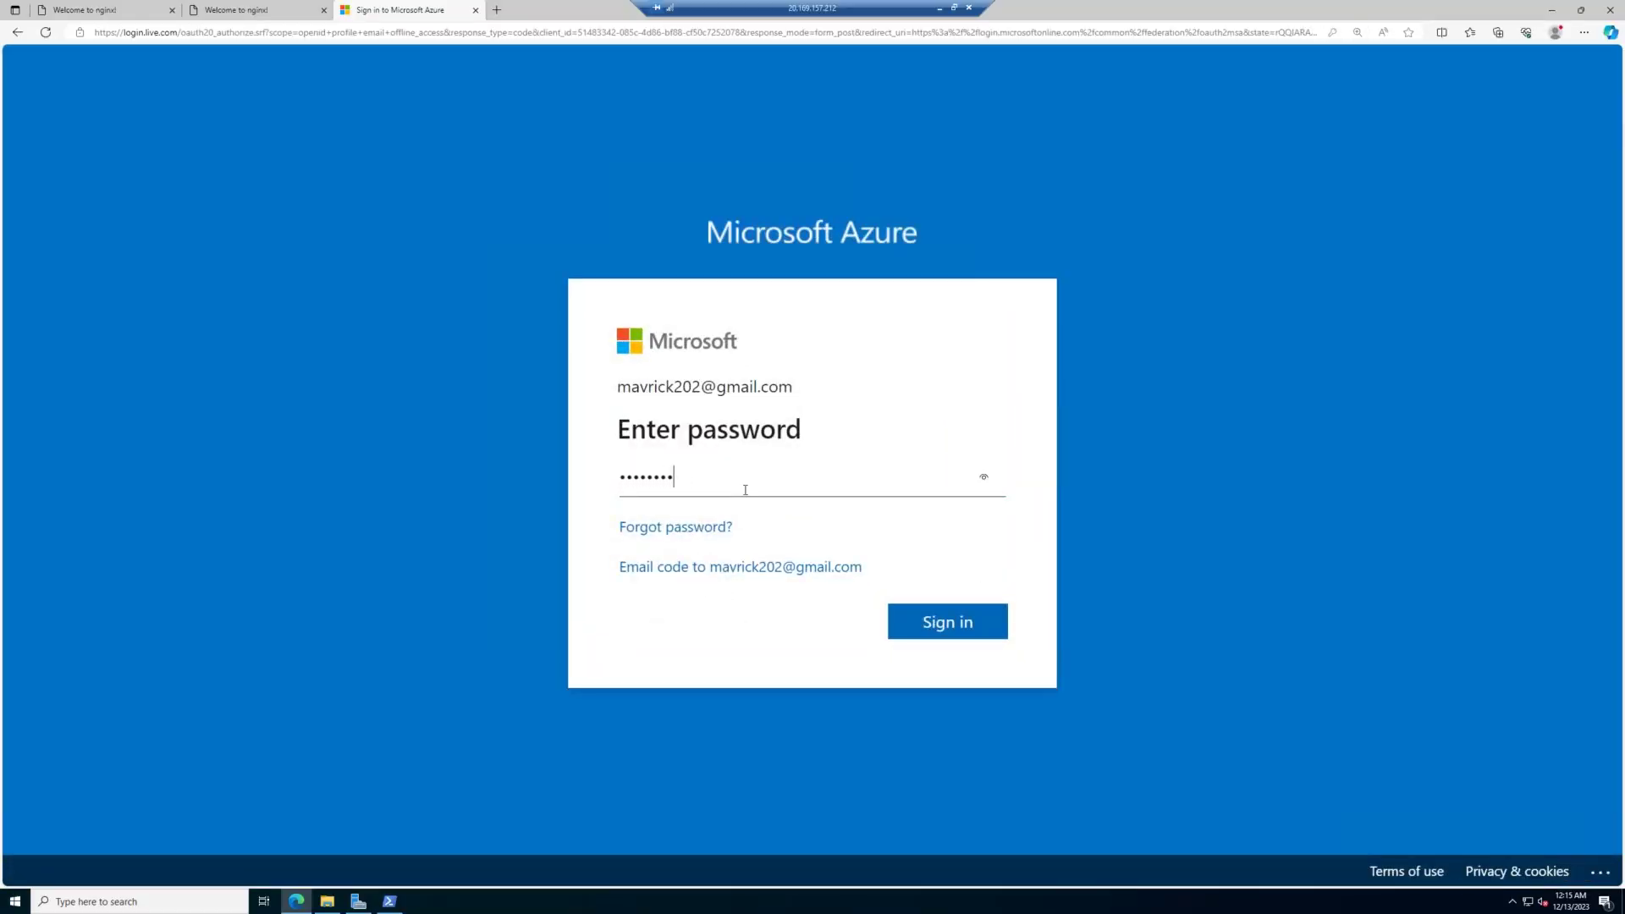
{"action": "key", "text": "BackSpace"}
{"action": "key", "text": "BackSpace"}
{"action": "key", "text": "BackSpace"}
{"action": "key", "text": "BackSpace"}
{"action": "key", "text": "BackSpace"}
{"action": "key", "text": "BackSpace"}
{"action": "key", "text": "BackSpace"}
{"action": "key", "text": "BackSpace"}
{"action": "type", "text": "••••••••••"}
{"action": "key", "text": "Return"}
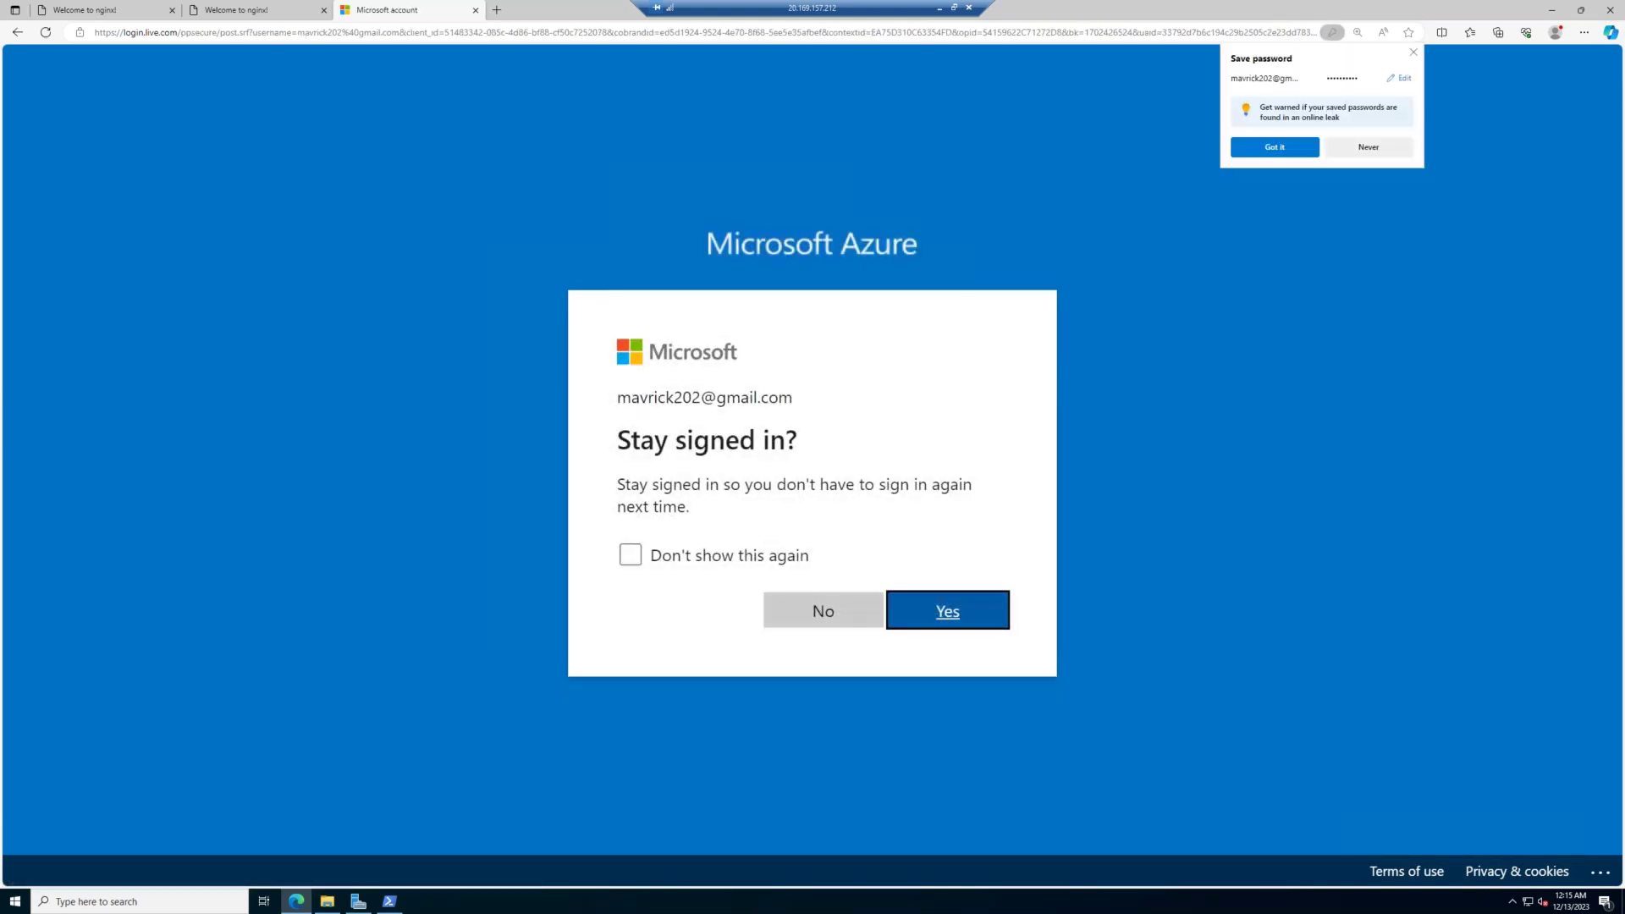
{"action": "left_click", "coordinate": [814, 595]}
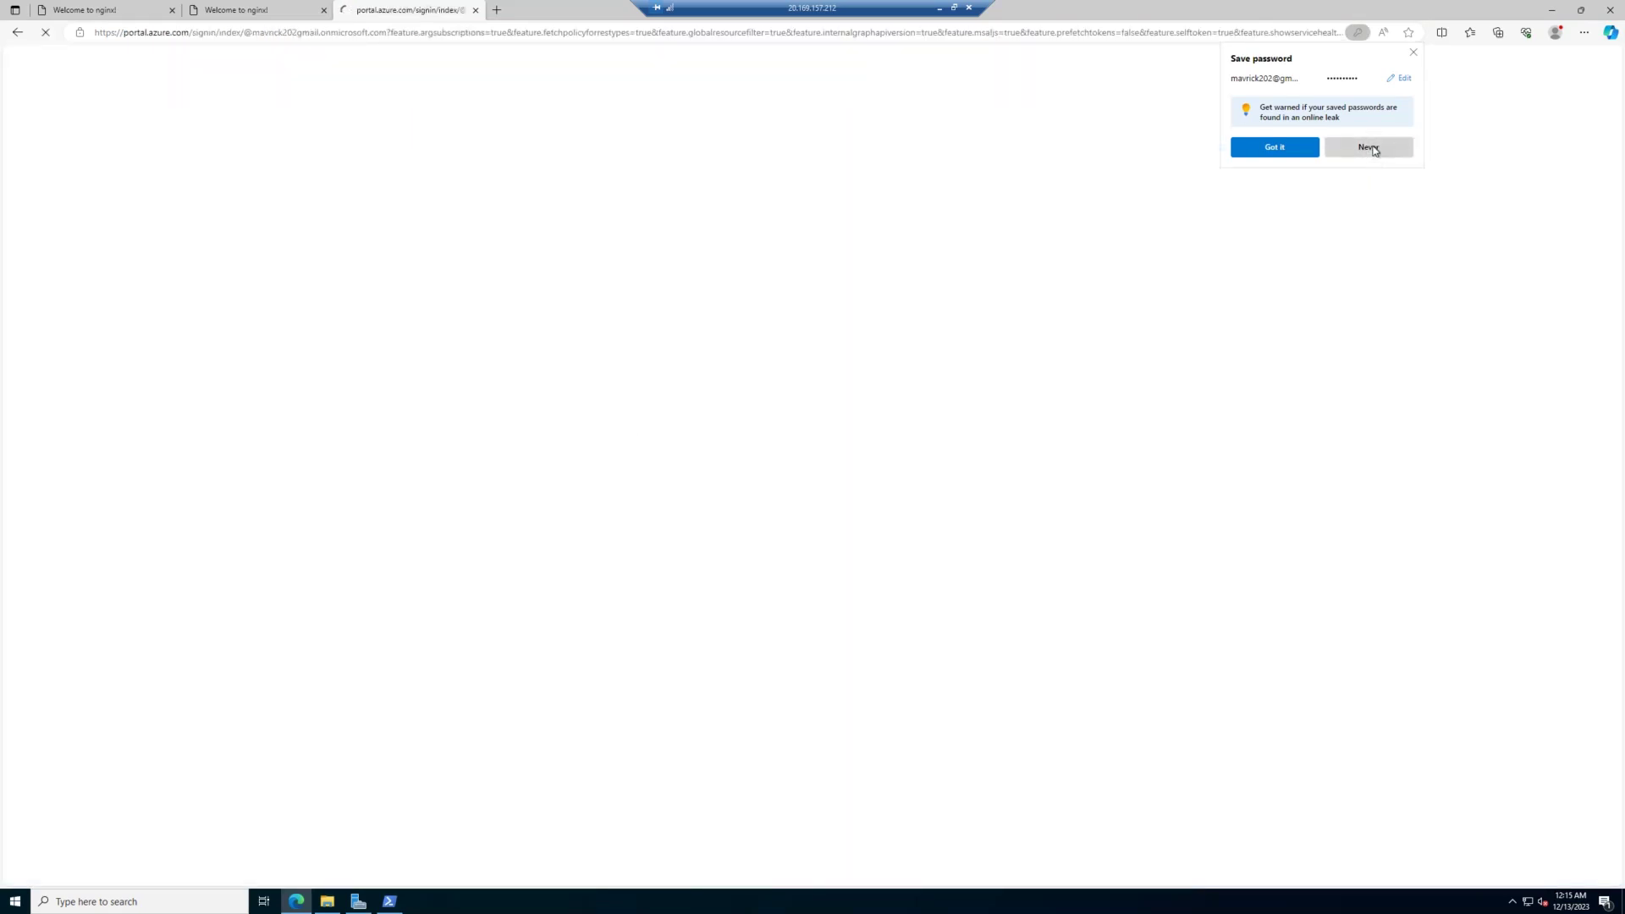
{"action": "left_click", "coordinate": [1375, 150]}
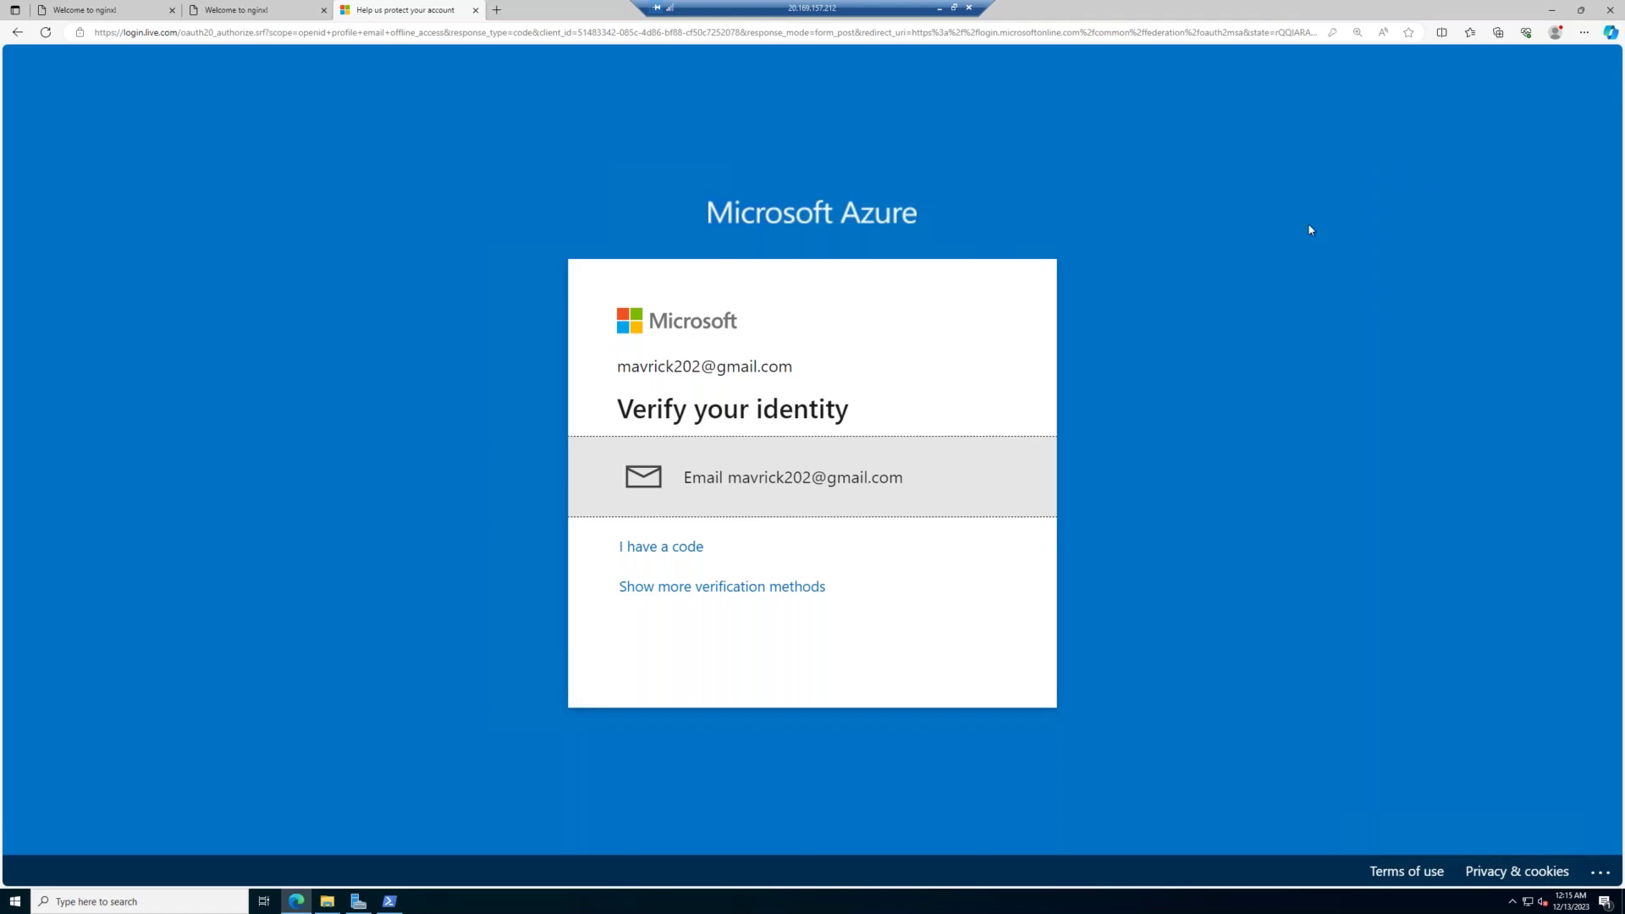
- Verify identity with the code sent by e-mail to reach the Azure portal home
{"action": "left_click", "coordinate": [755, 480]}
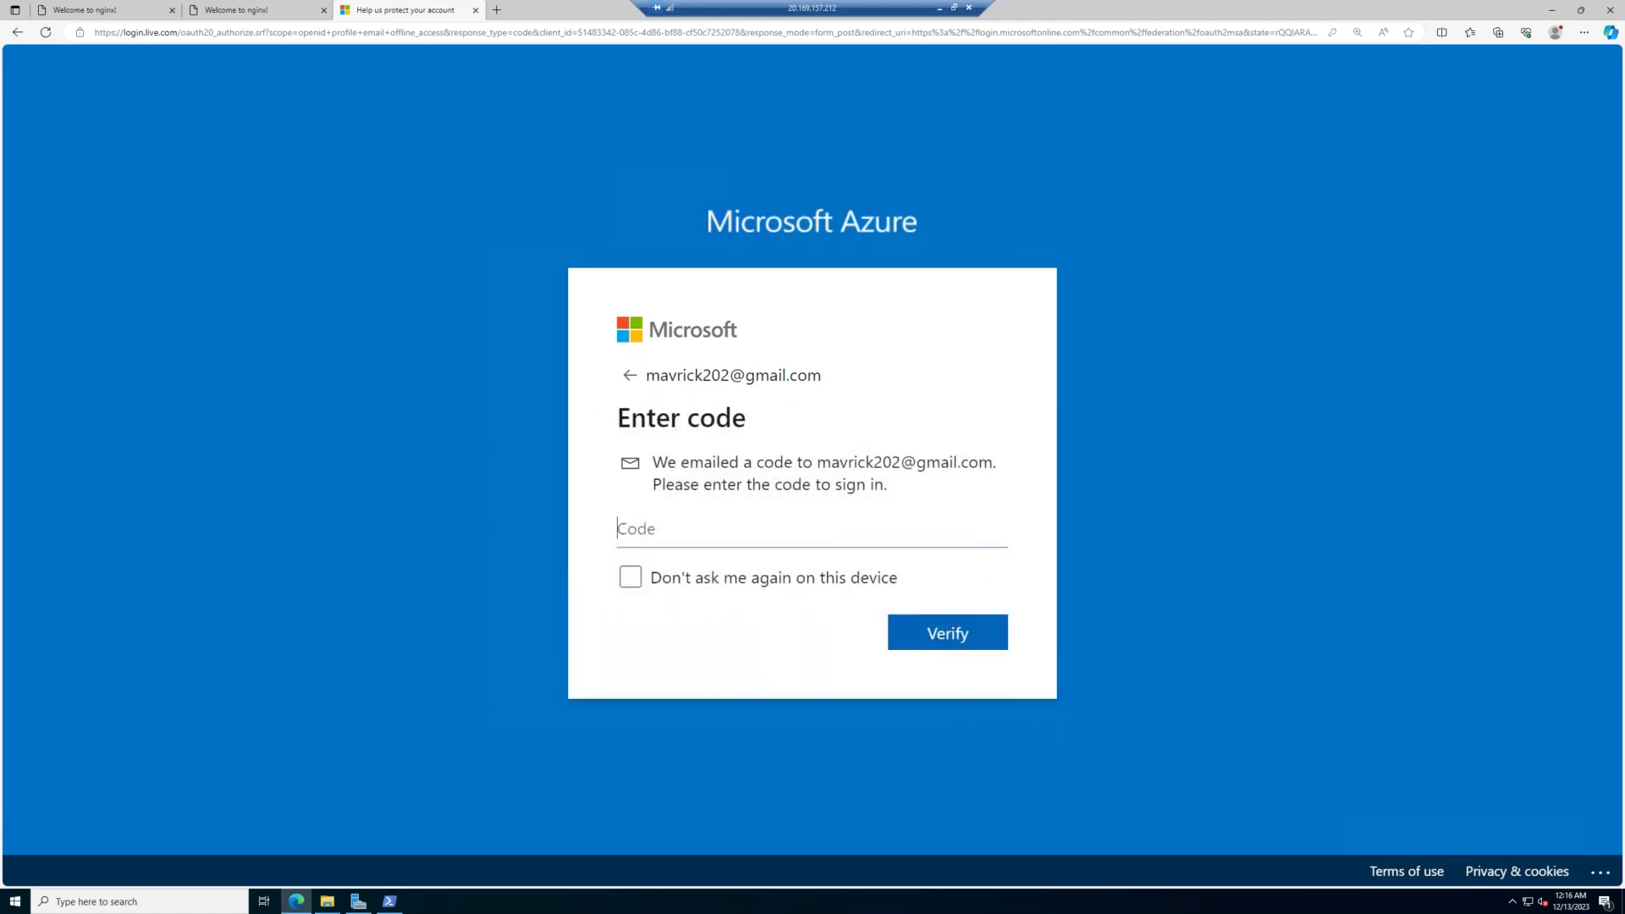
{"action": "left_click", "coordinate": [686, 530]}
{"action": "key", "text": "Return"}
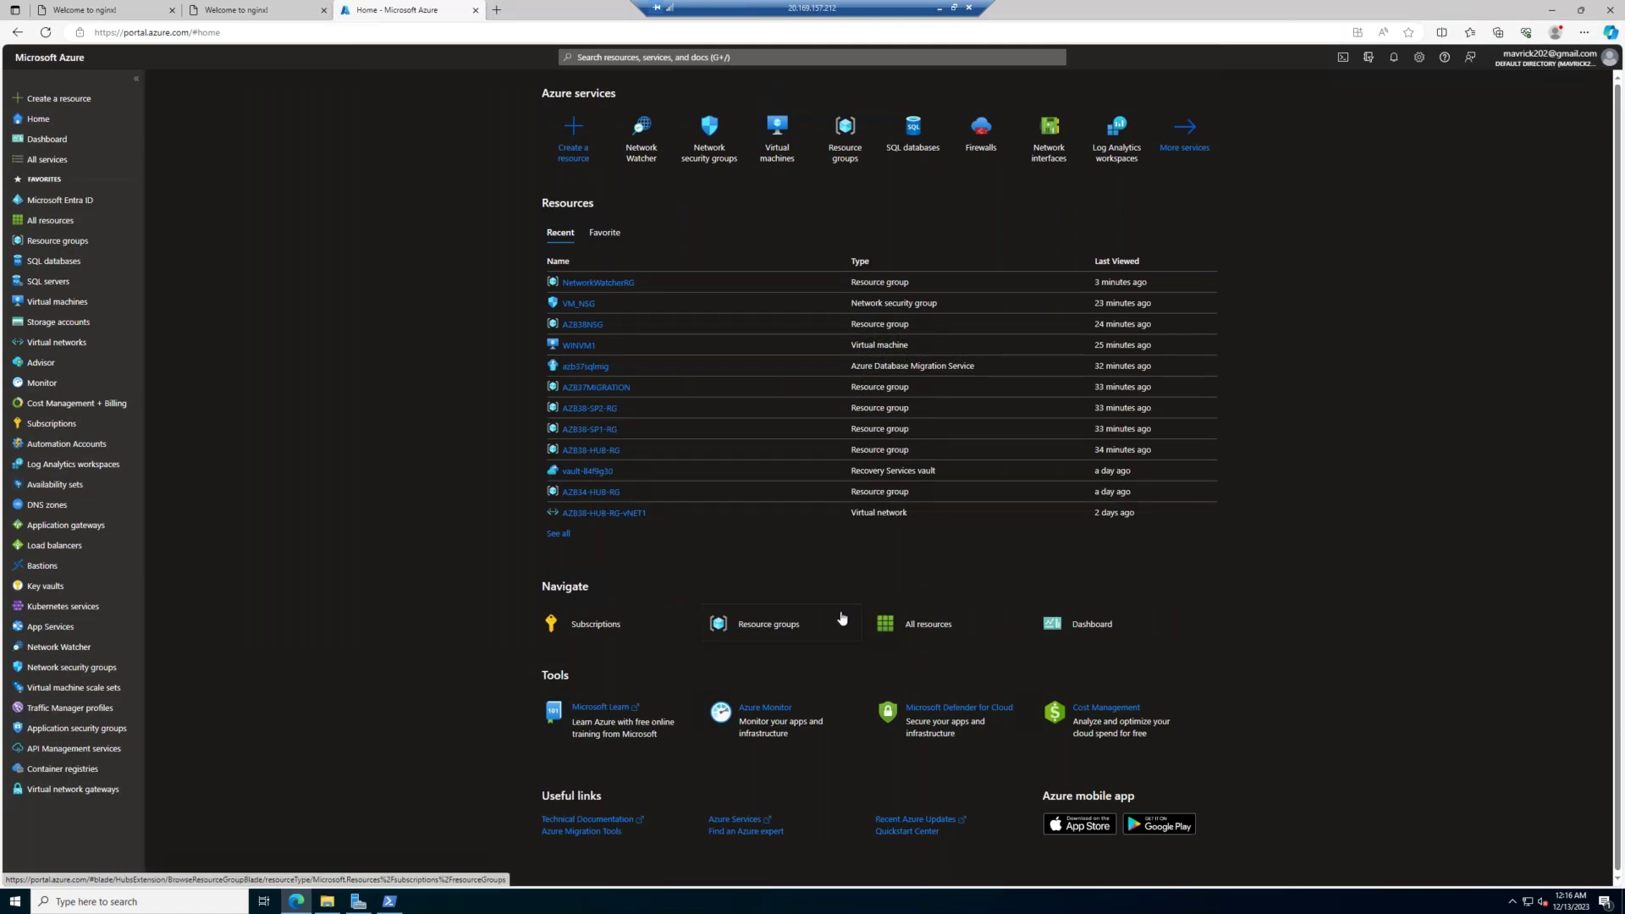
{"action": "mouse_move", "coordinate": [842, 617]}
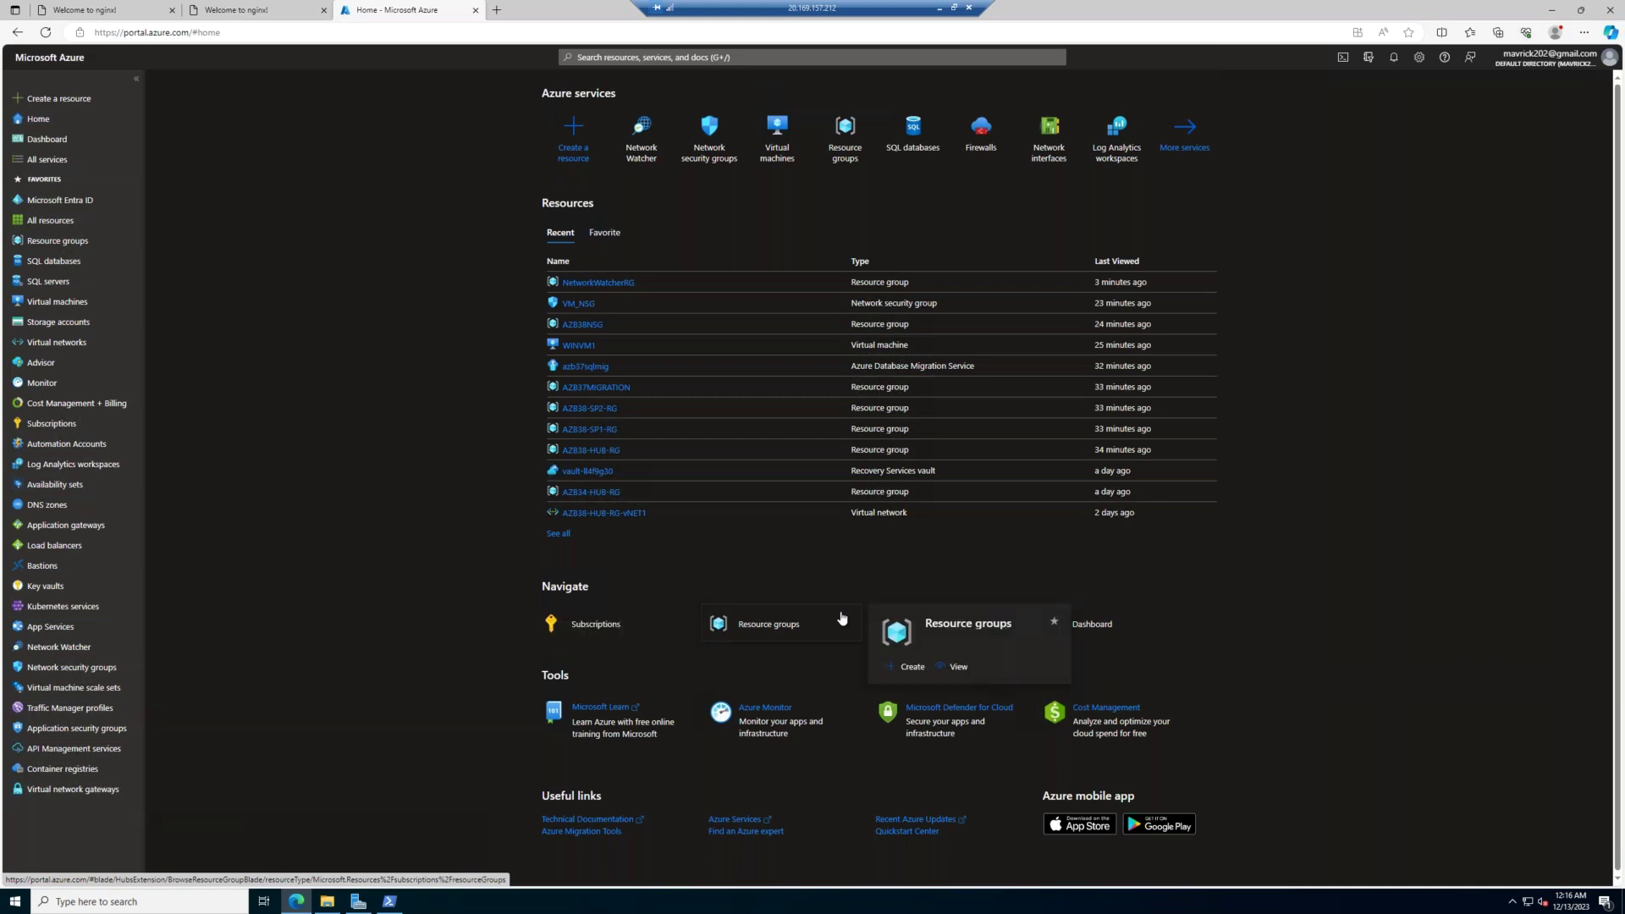
{"action": "key", "text": "ctrl+plus"}
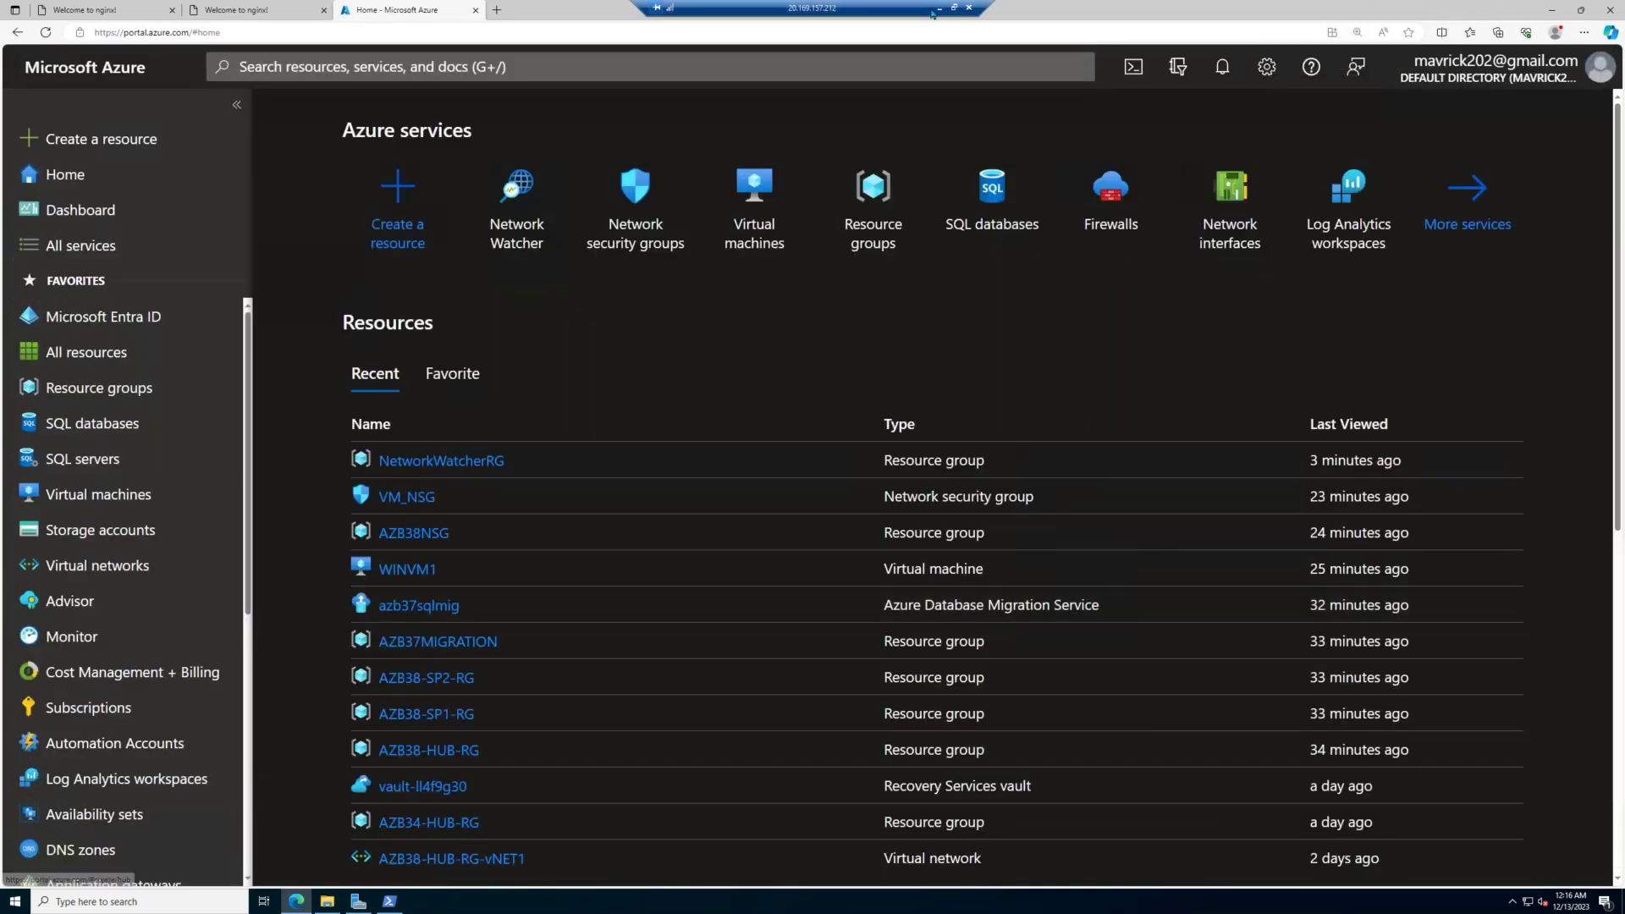
- Minimise the remote desktop session and switch to the last Firefox tab
{"action": "left_click", "coordinate": [938, 8]}
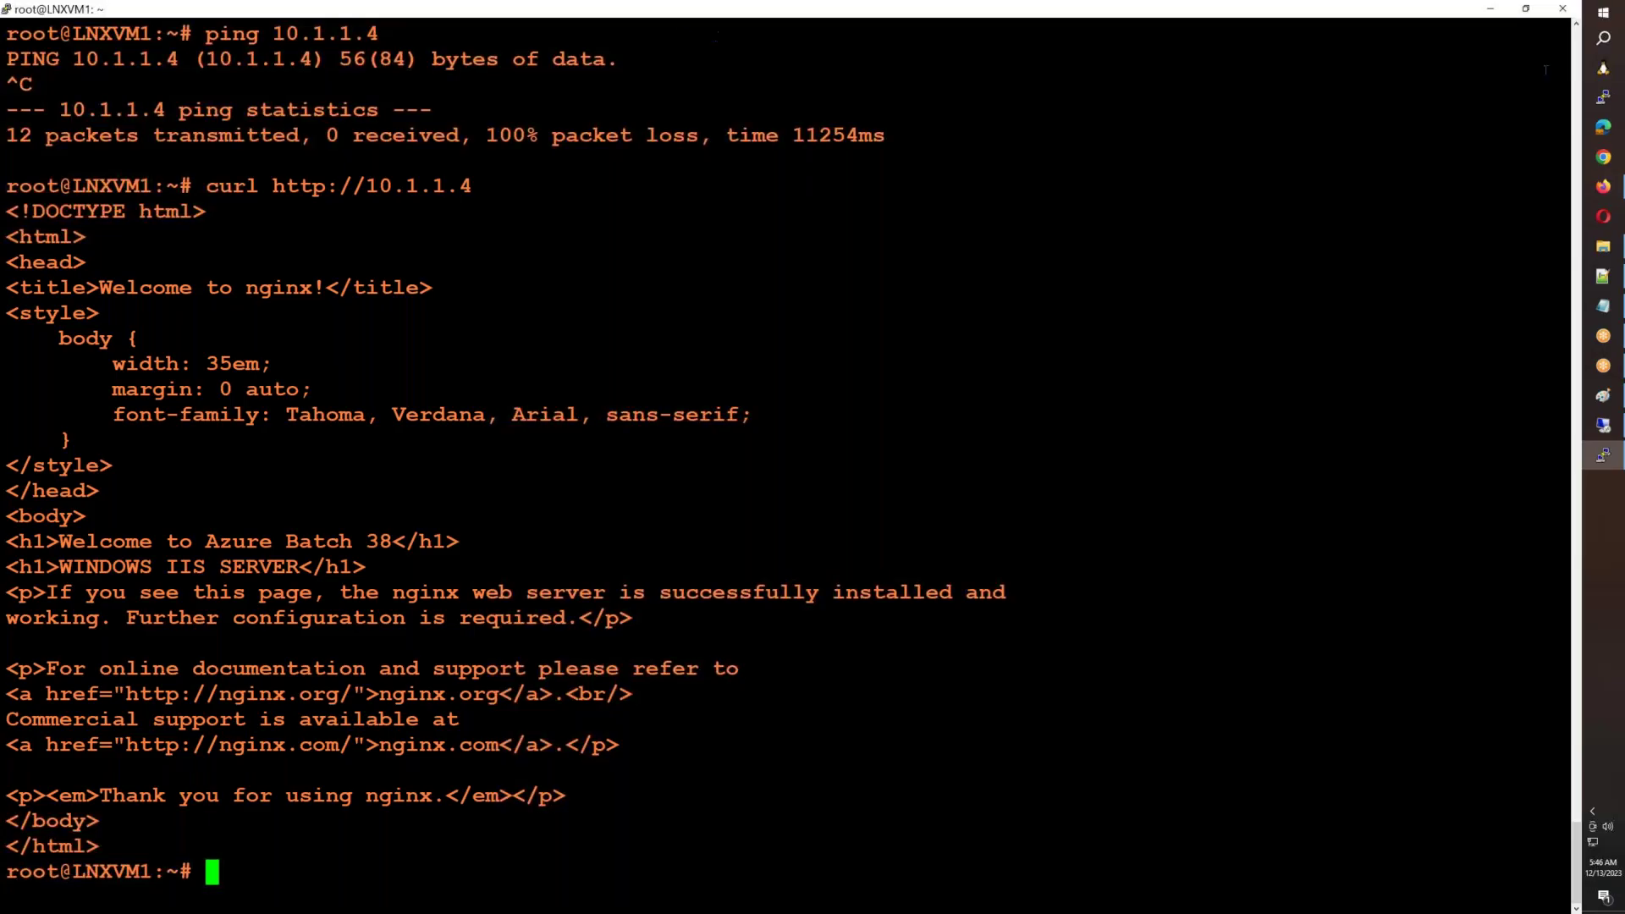
{"action": "left_click", "coordinate": [1602, 187]}
{"action": "left_click", "coordinate": [1231, 34]}
- Go to aws.amazon.com and sign in to the console as root user with the MFA code
{"action": "key", "text": "ctrl+t"}
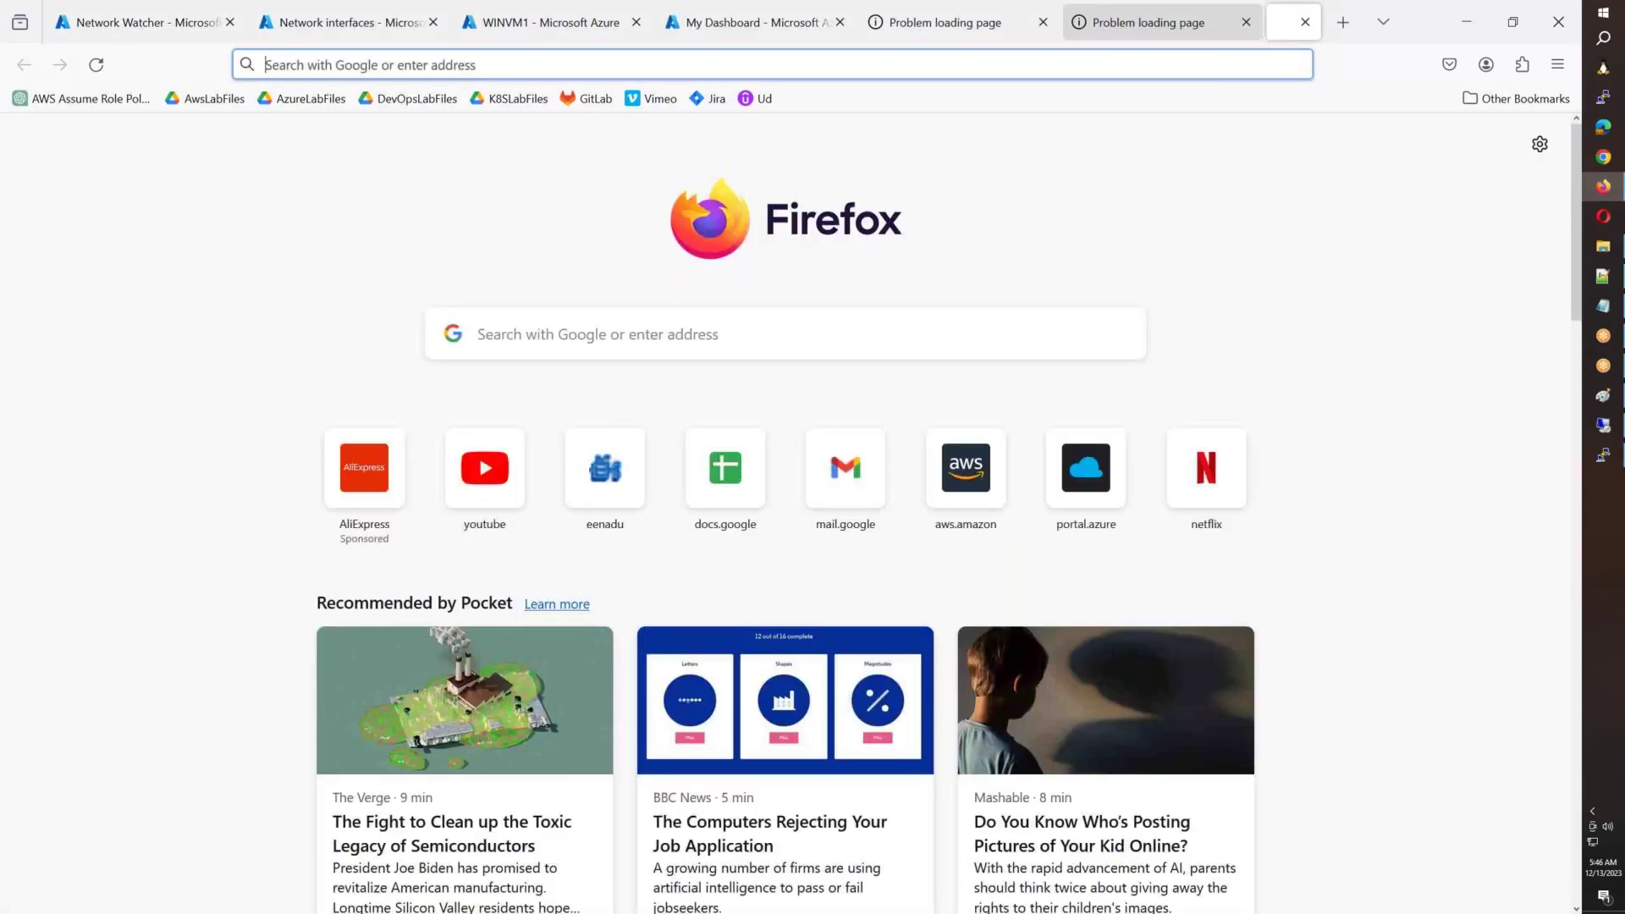
{"action": "type", "text": "aws.amazon.com"}
{"action": "key", "text": "Return"}
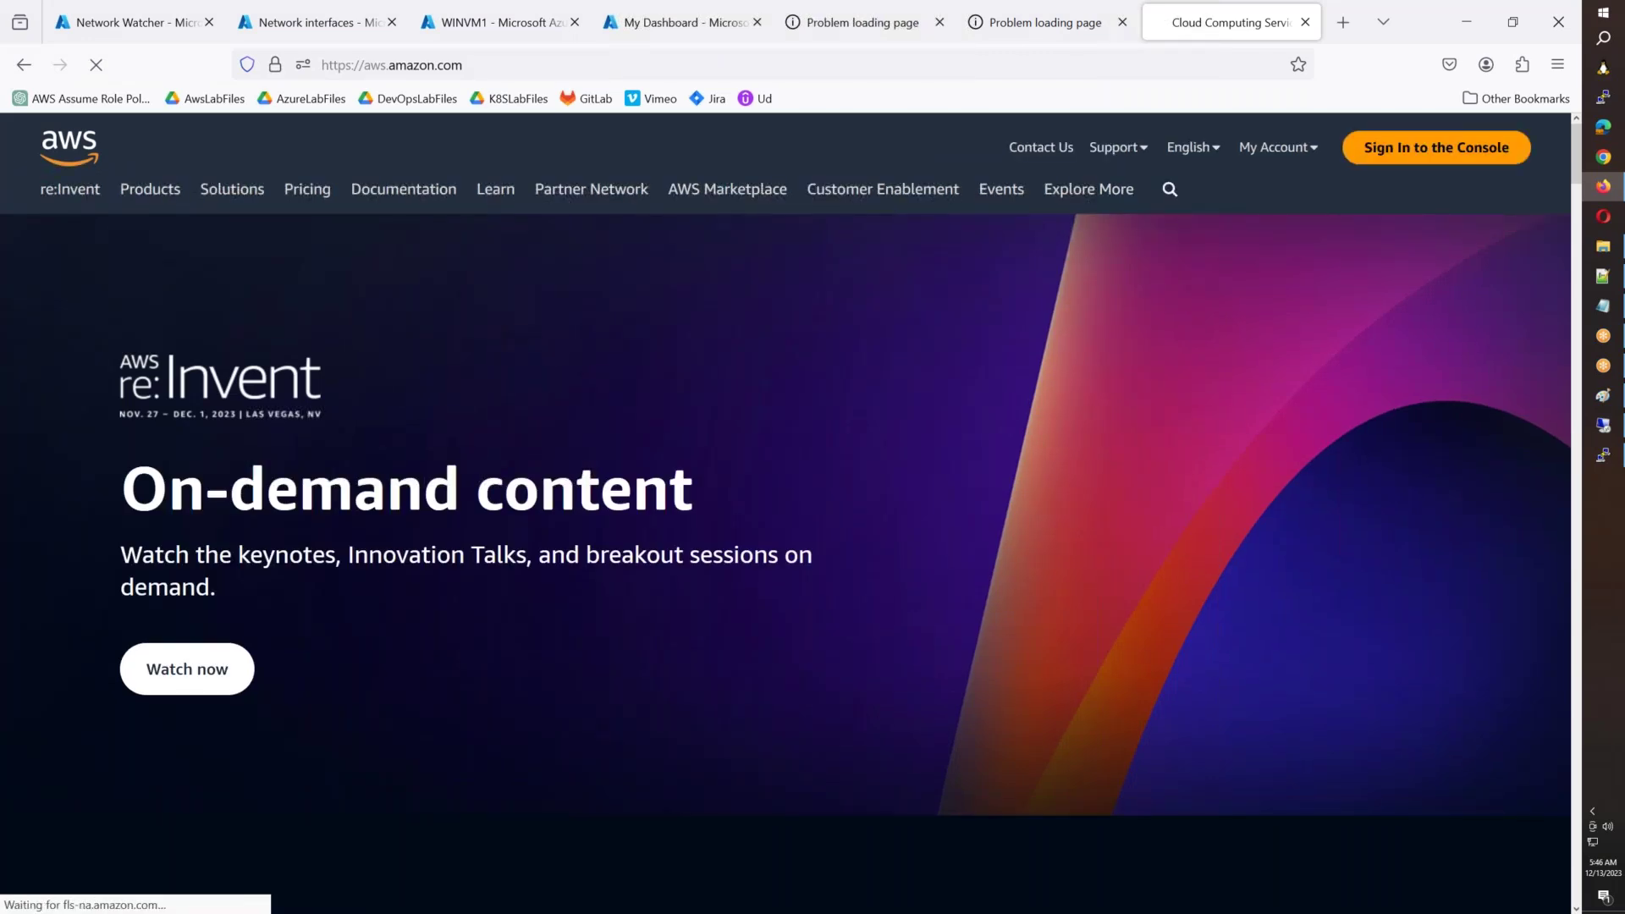
{"action": "left_click", "coordinate": [1391, 152]}
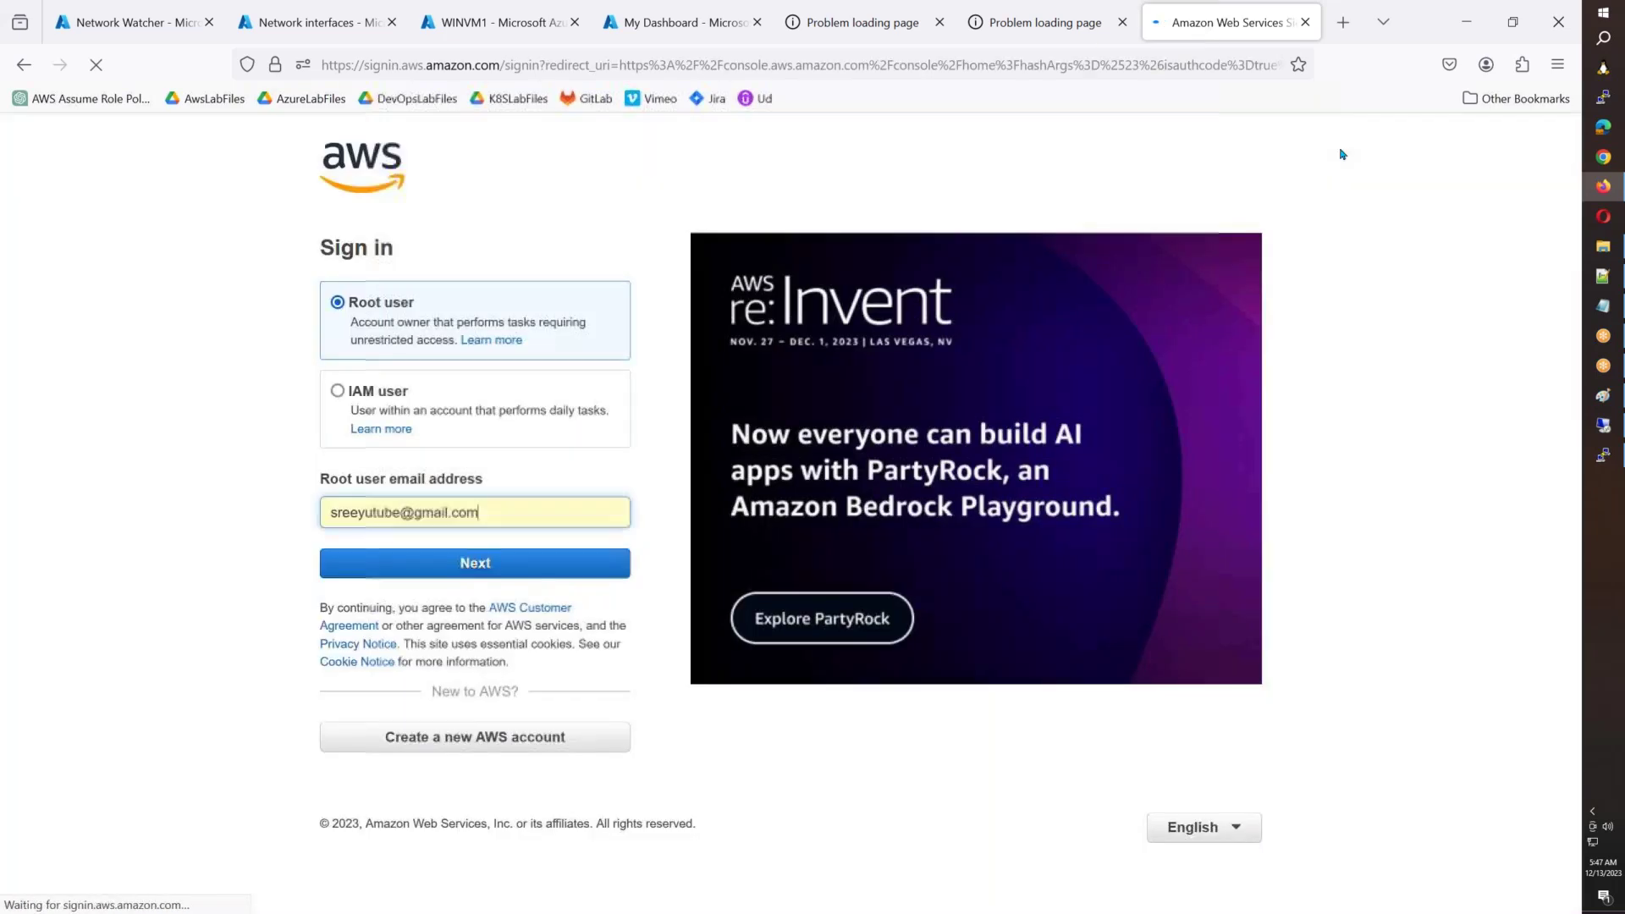
{"action": "left_click", "coordinate": [544, 562]}
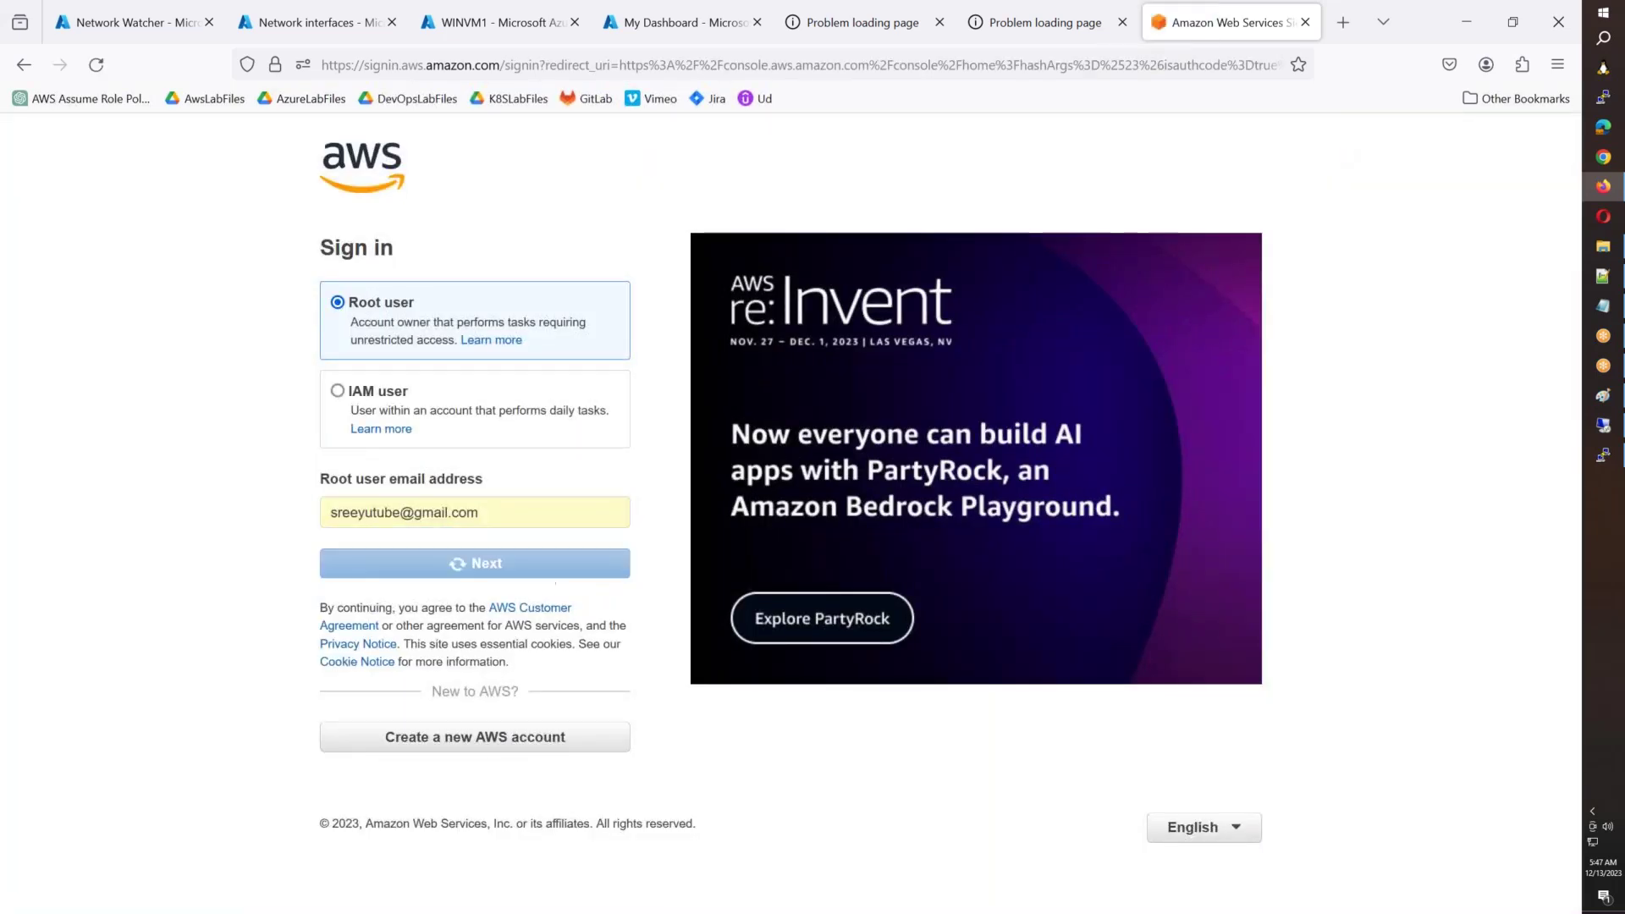
{"action": "left_click", "coordinate": [545, 429]}
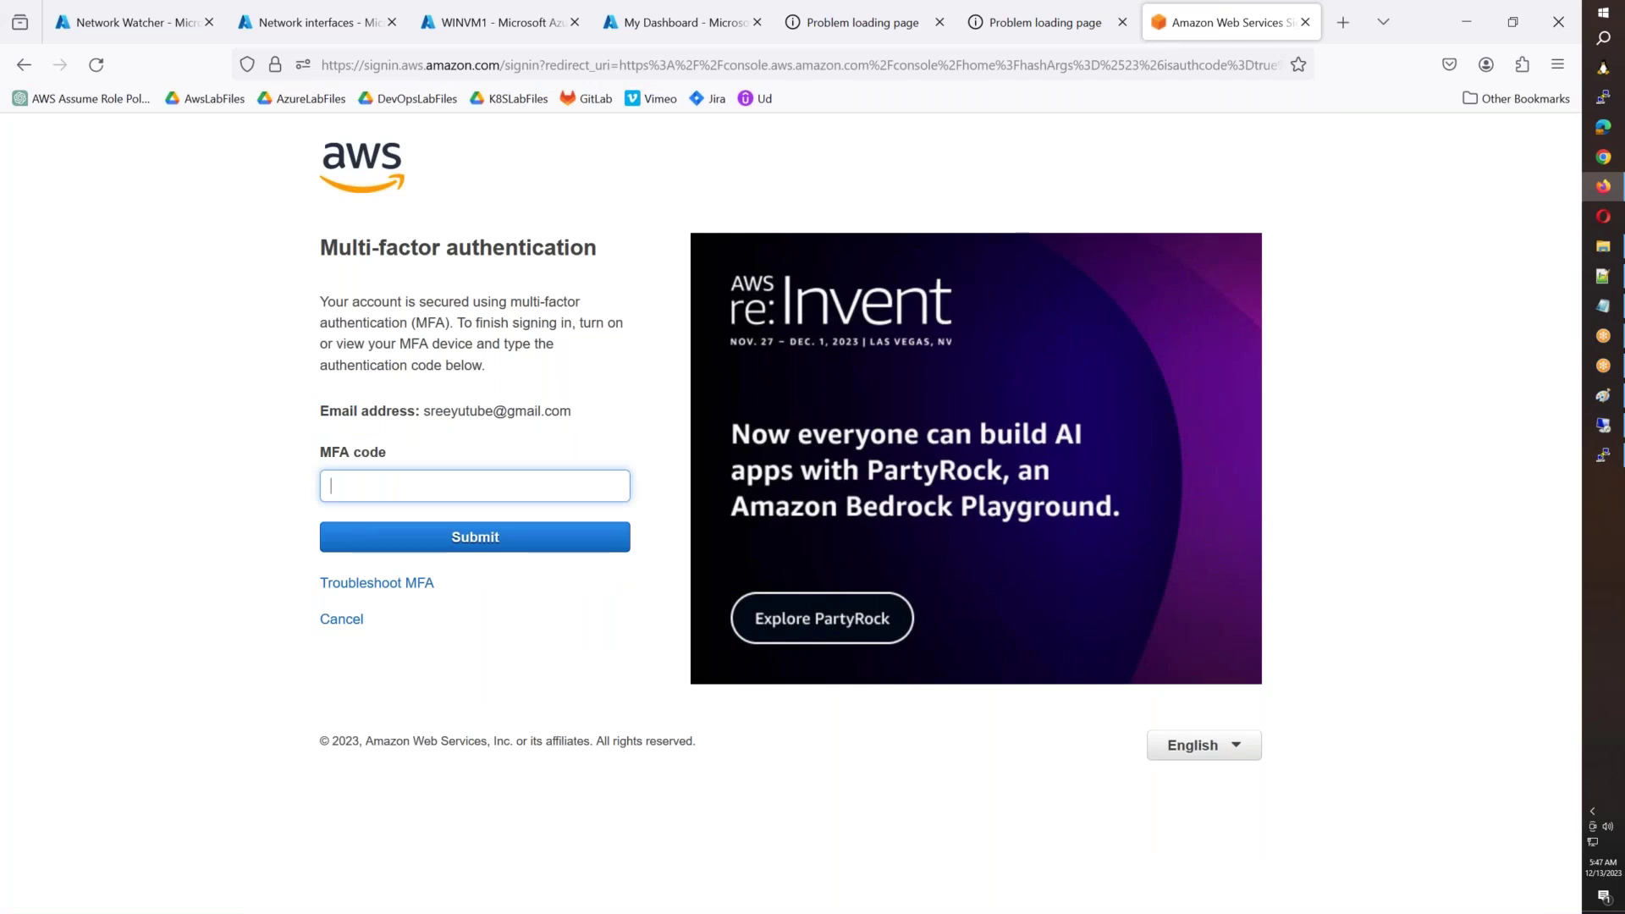
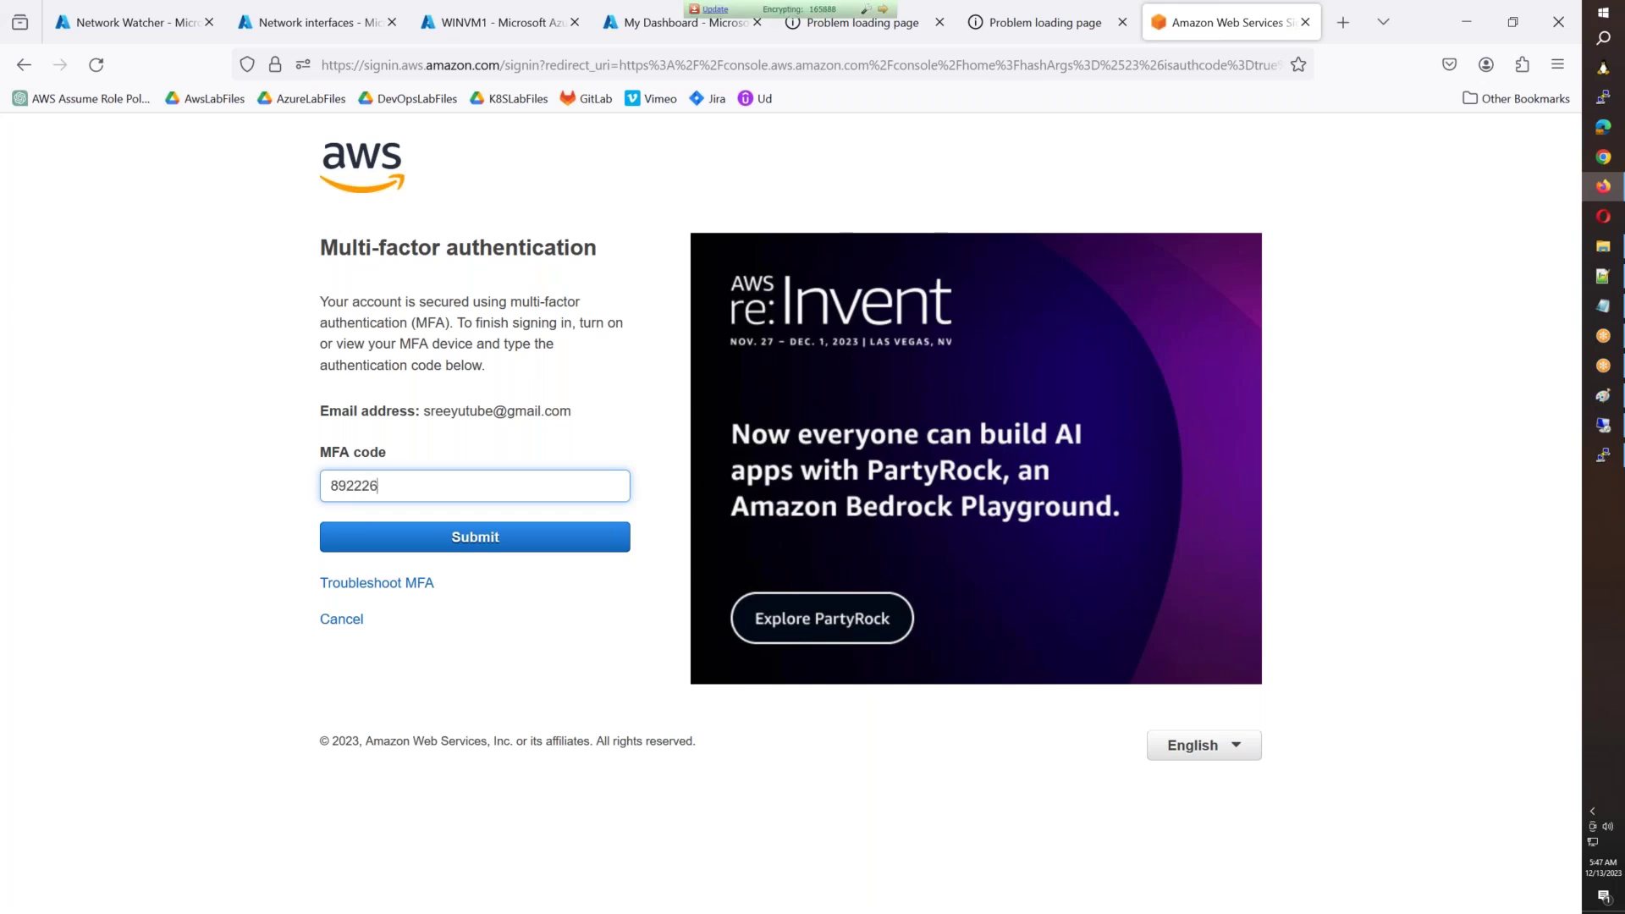
{"action": "left_click", "coordinate": [492, 523]}
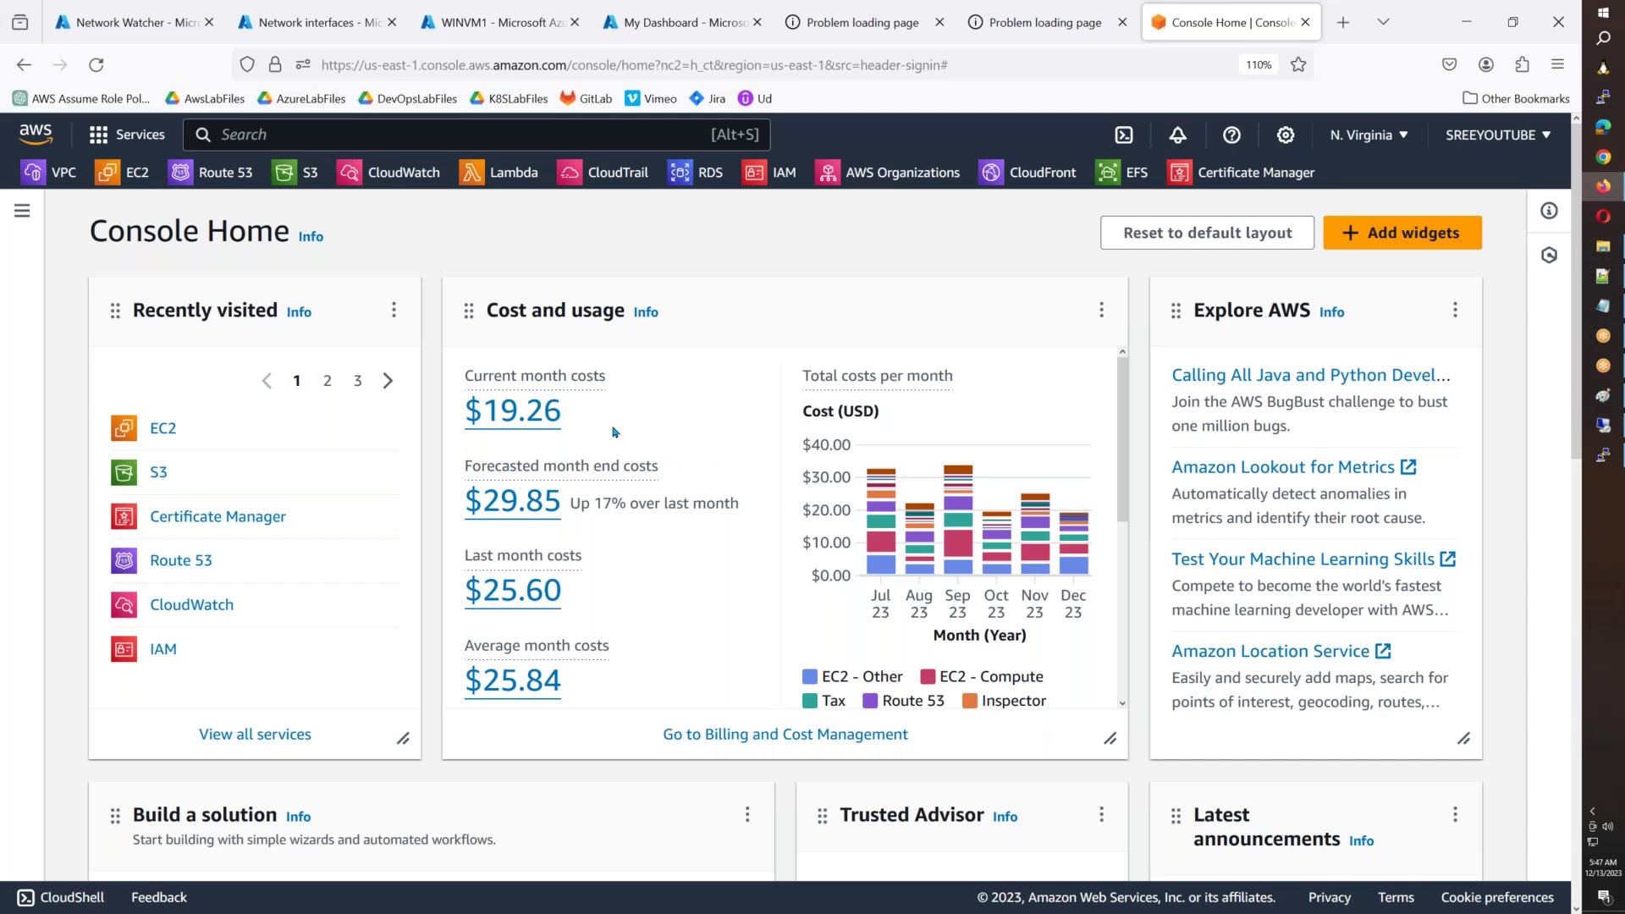
- Review costs ($19.26 this month, $25.84 average, $25.60 last month), then open Billing and Cost Management
{"action": "left_click_drag", "start_coordinate": [566, 429], "coordinate": [471, 428]}
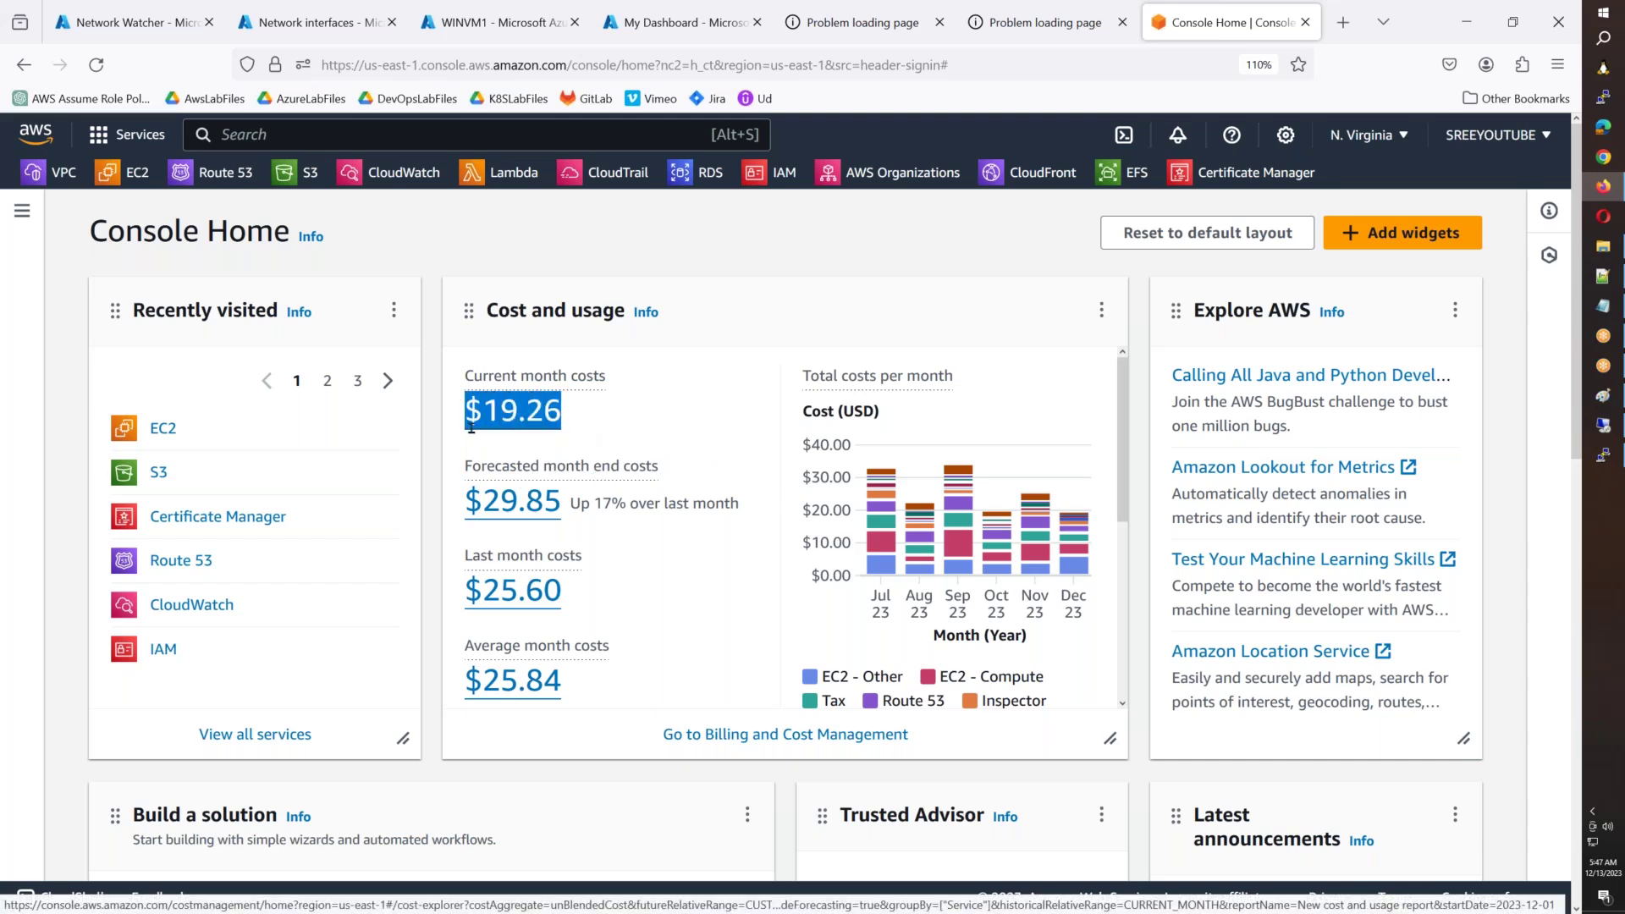
{"action": "scroll", "coordinate": [612, 510], "scroll_direction": "down", "scroll_amount": 3}
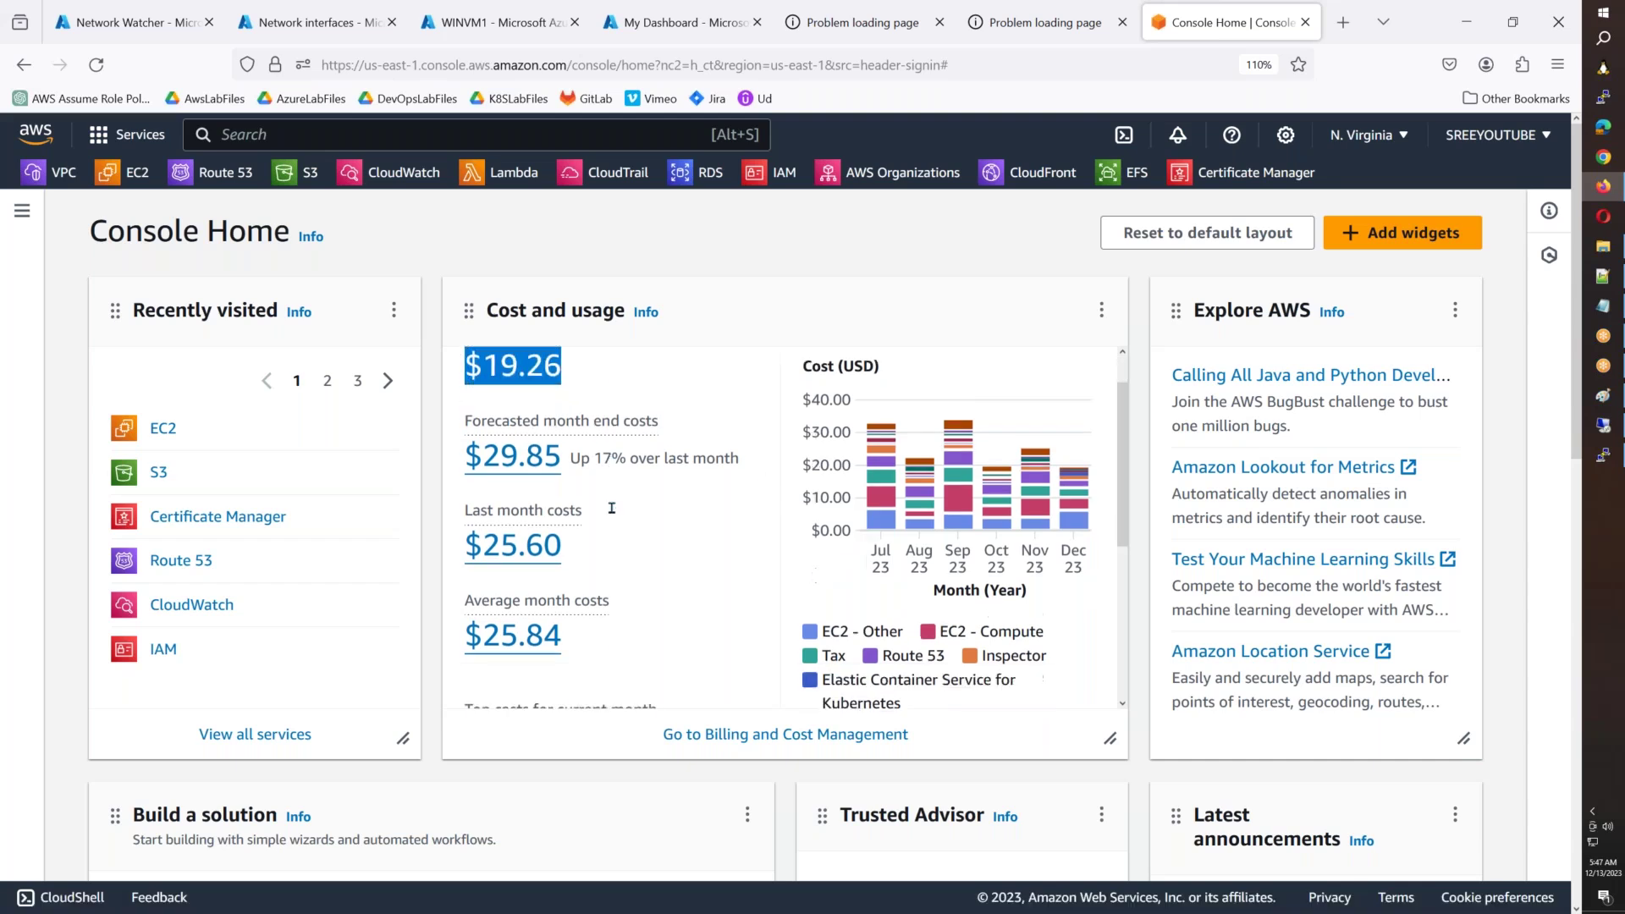
{"action": "left_click_drag", "start_coordinate": [563, 457], "coordinate": [517, 452]}
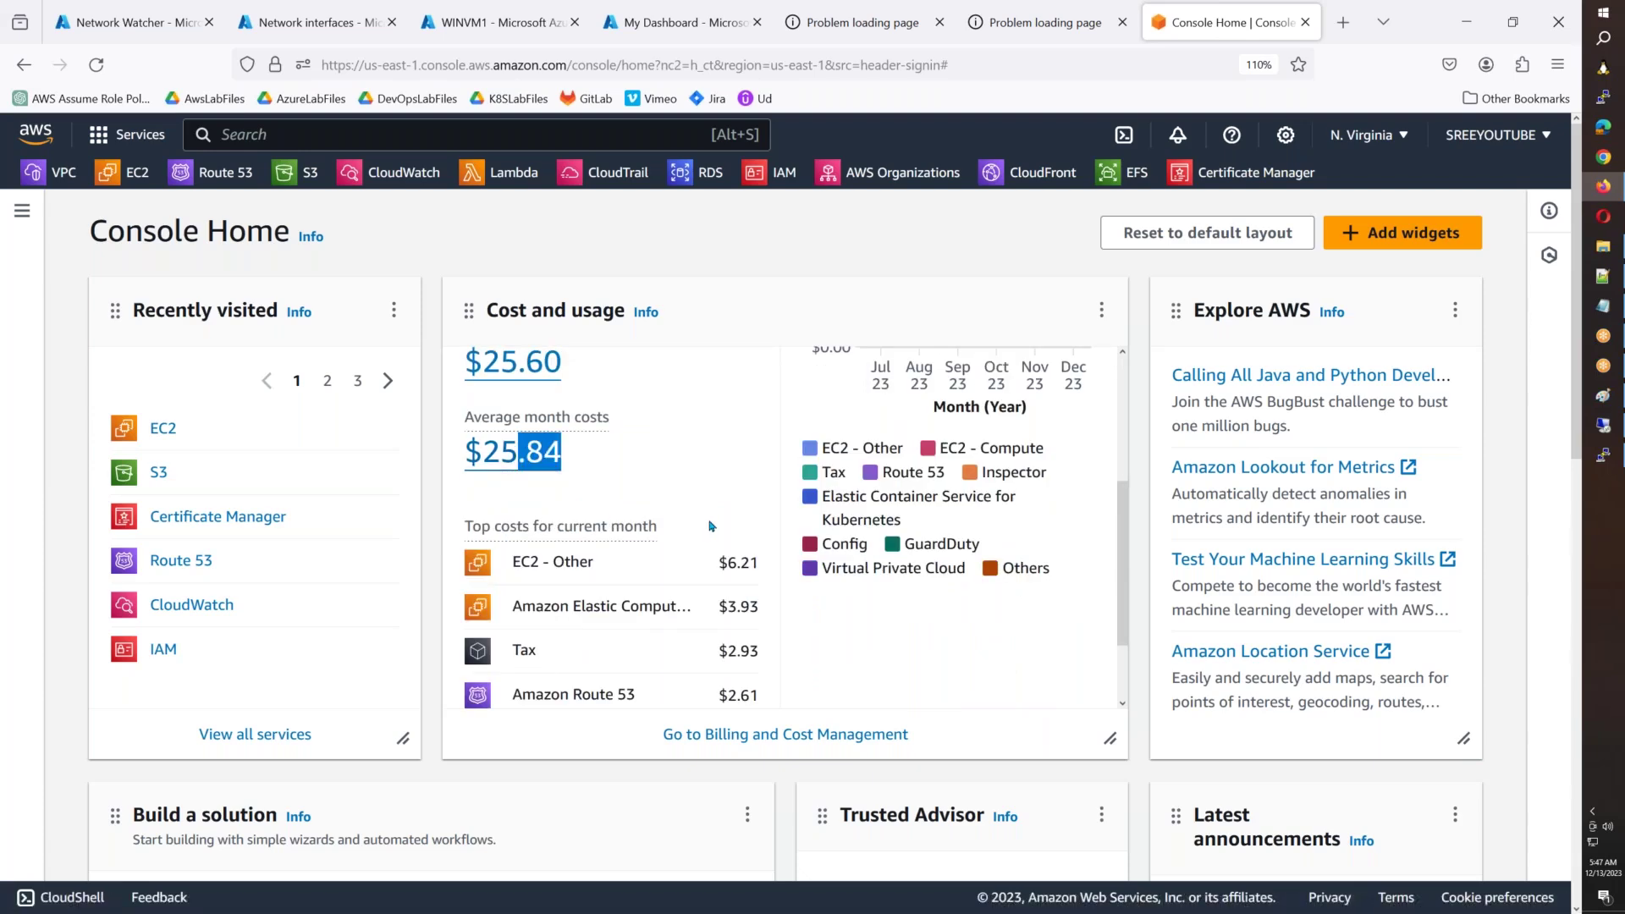
{"action": "scroll", "coordinate": [710, 526], "scroll_direction": "down", "scroll_amount": 1}
{"action": "scroll", "coordinate": [710, 526], "scroll_direction": "up", "scroll_amount": 3}
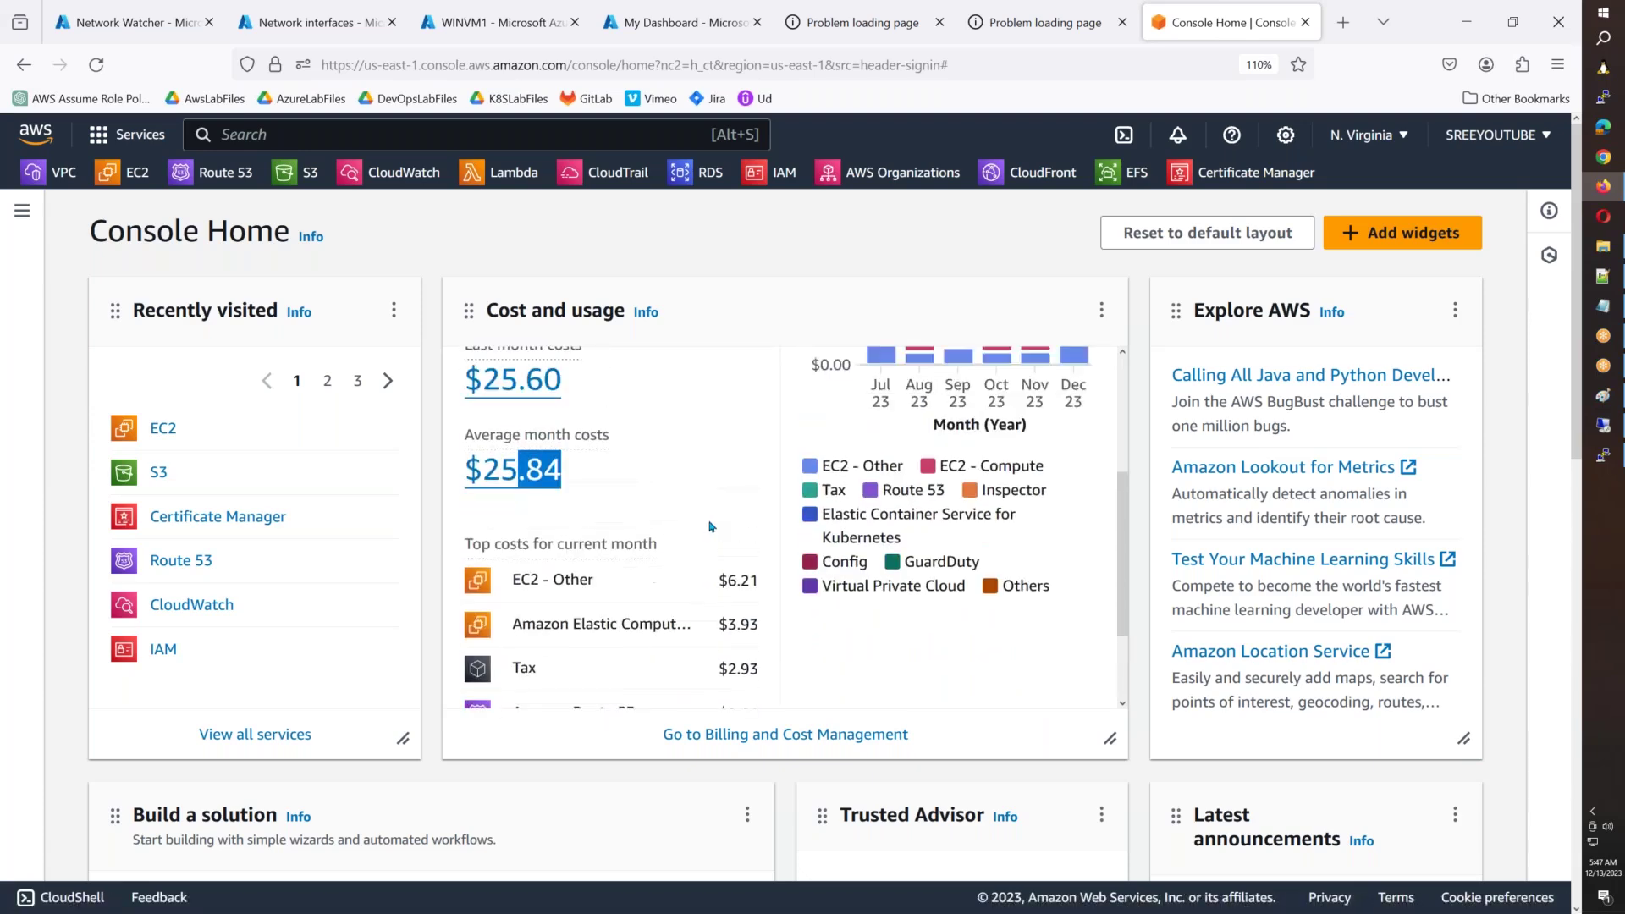
{"action": "scroll", "coordinate": [711, 526], "scroll_direction": "down", "scroll_amount": 1}
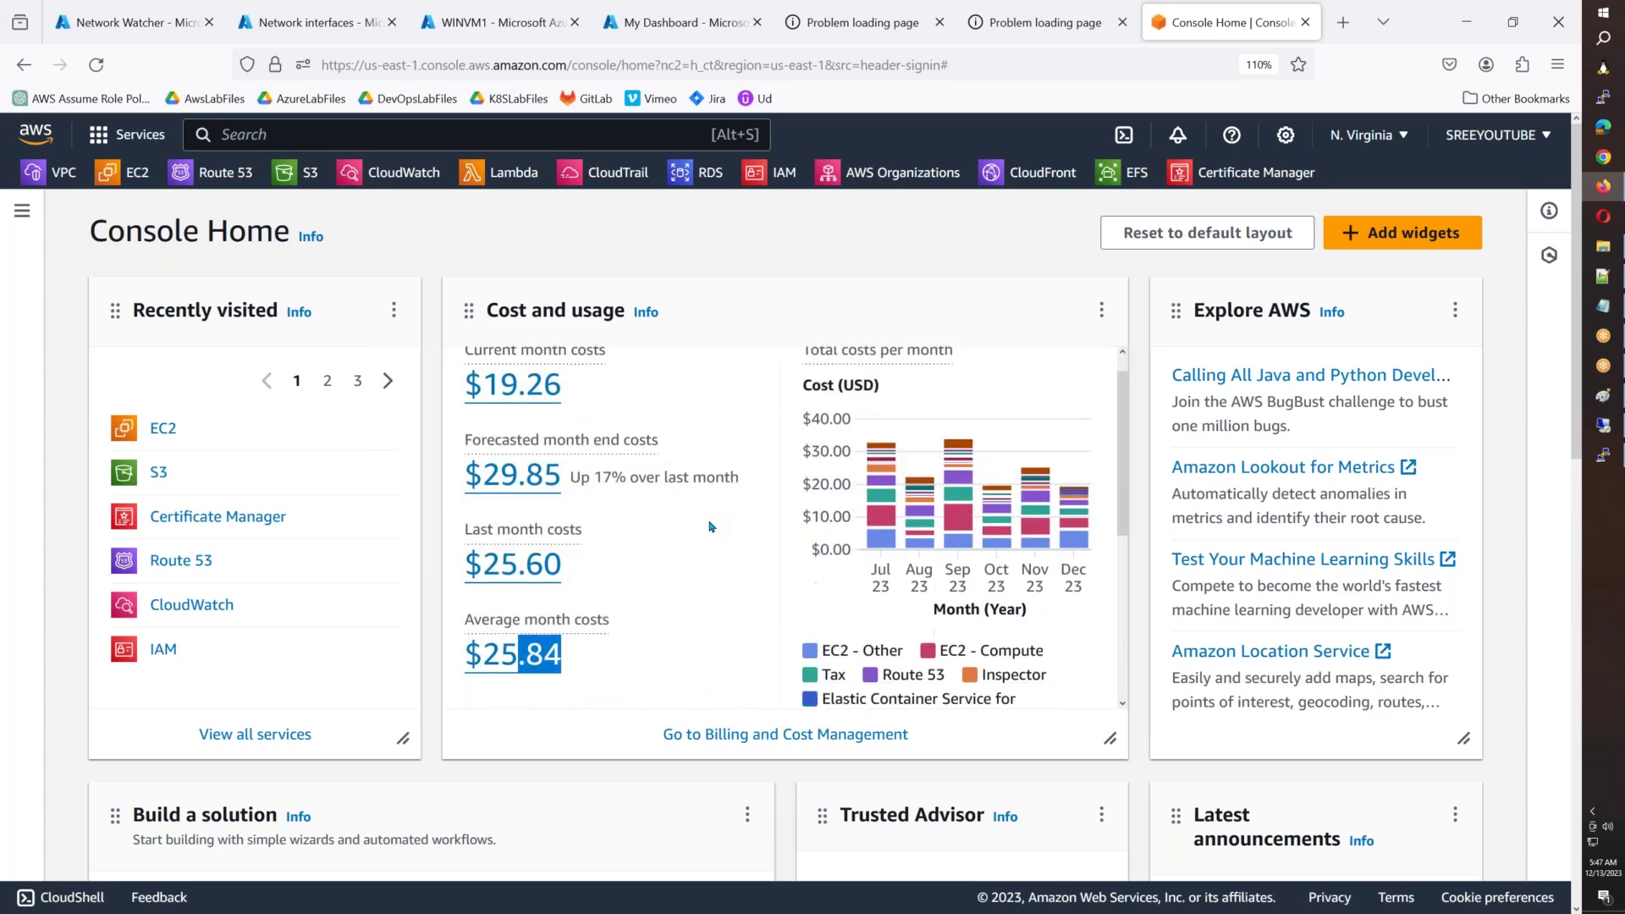
{"action": "scroll", "coordinate": [711, 525], "scroll_direction": "down", "scroll_amount": 1}
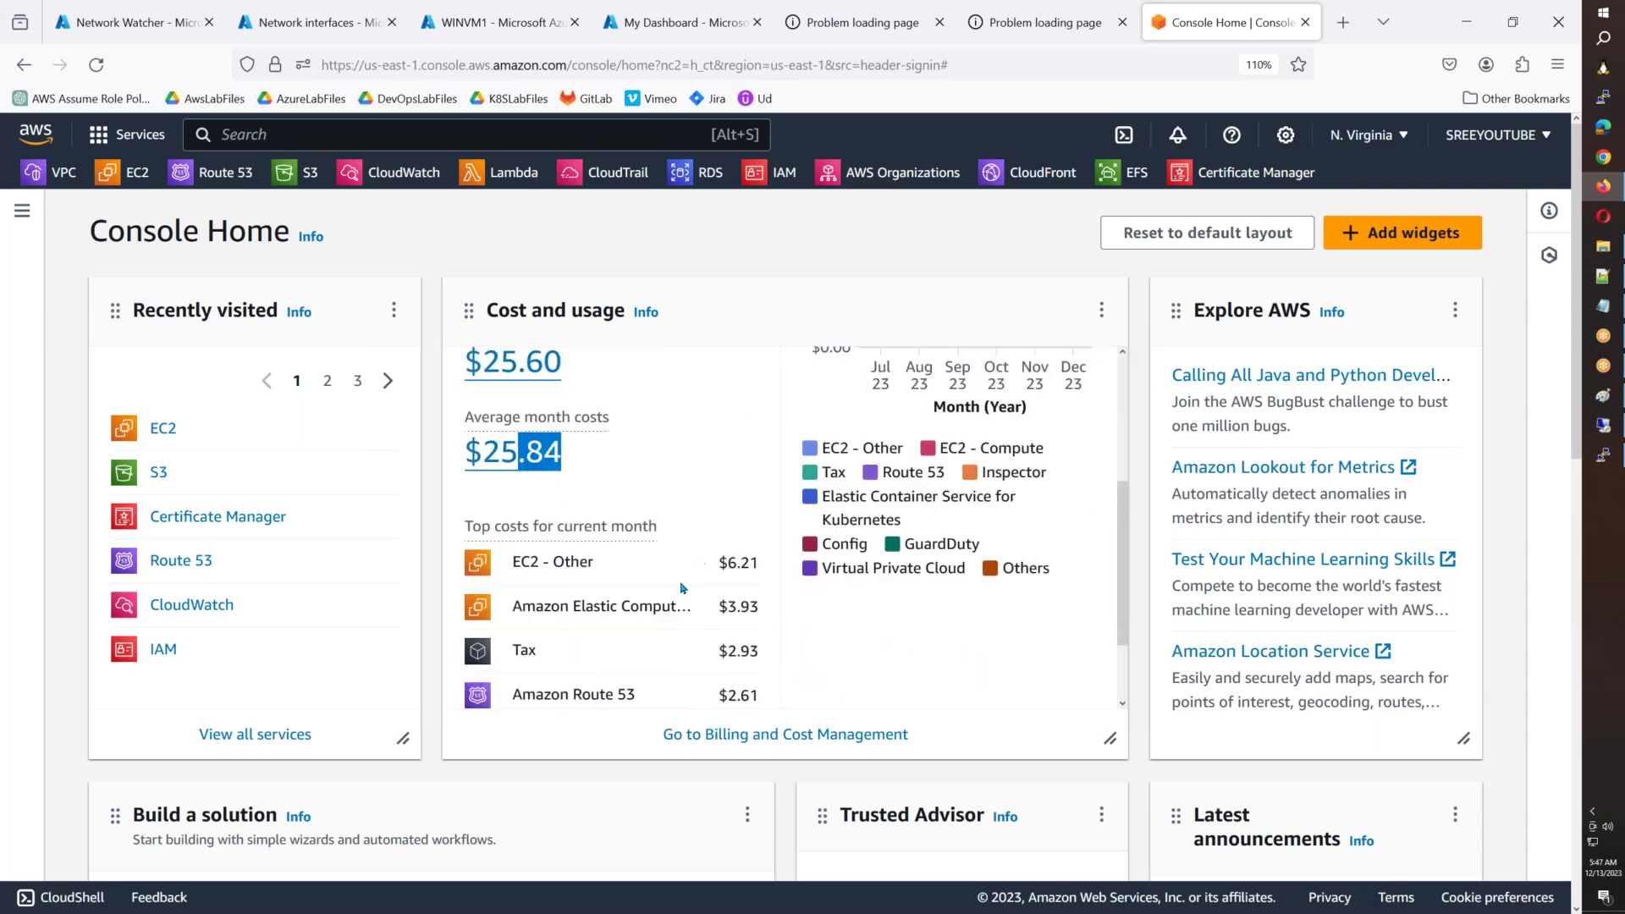
{"action": "scroll", "coordinate": [703, 584], "scroll_direction": "up", "scroll_amount": 2}
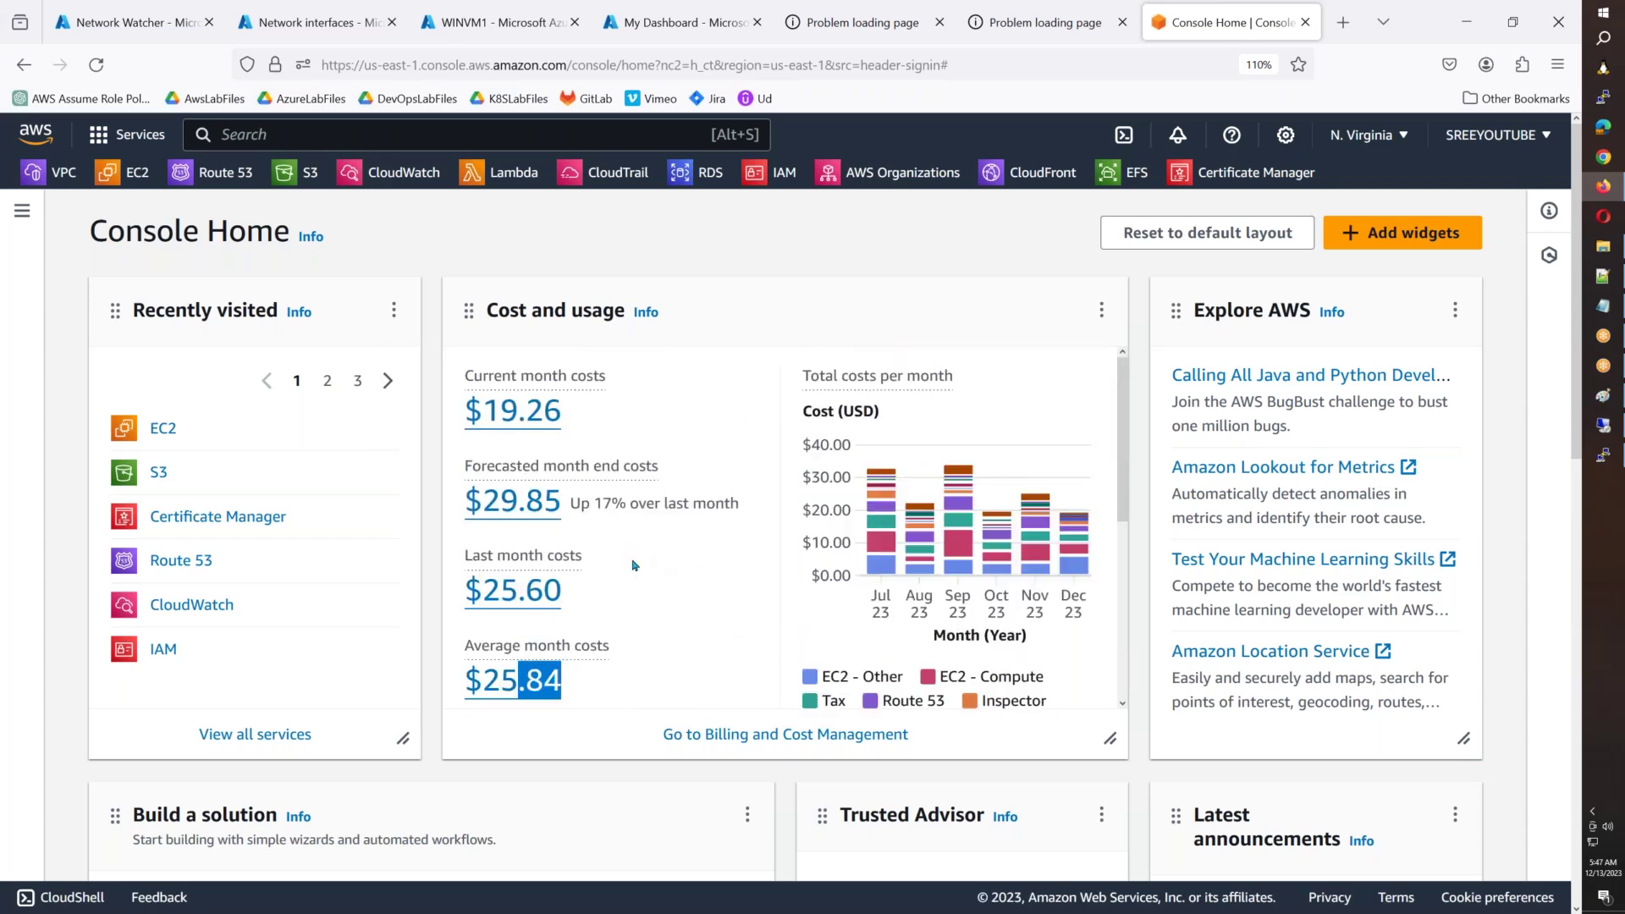
{"action": "left_click_drag", "start_coordinate": [570, 603], "coordinate": [520, 572]}
{"action": "left_click", "coordinate": [624, 539]}
{"action": "left_click_drag", "start_coordinate": [567, 414], "coordinate": [469, 421]}
{"action": "left_click", "coordinate": [1493, 135]}
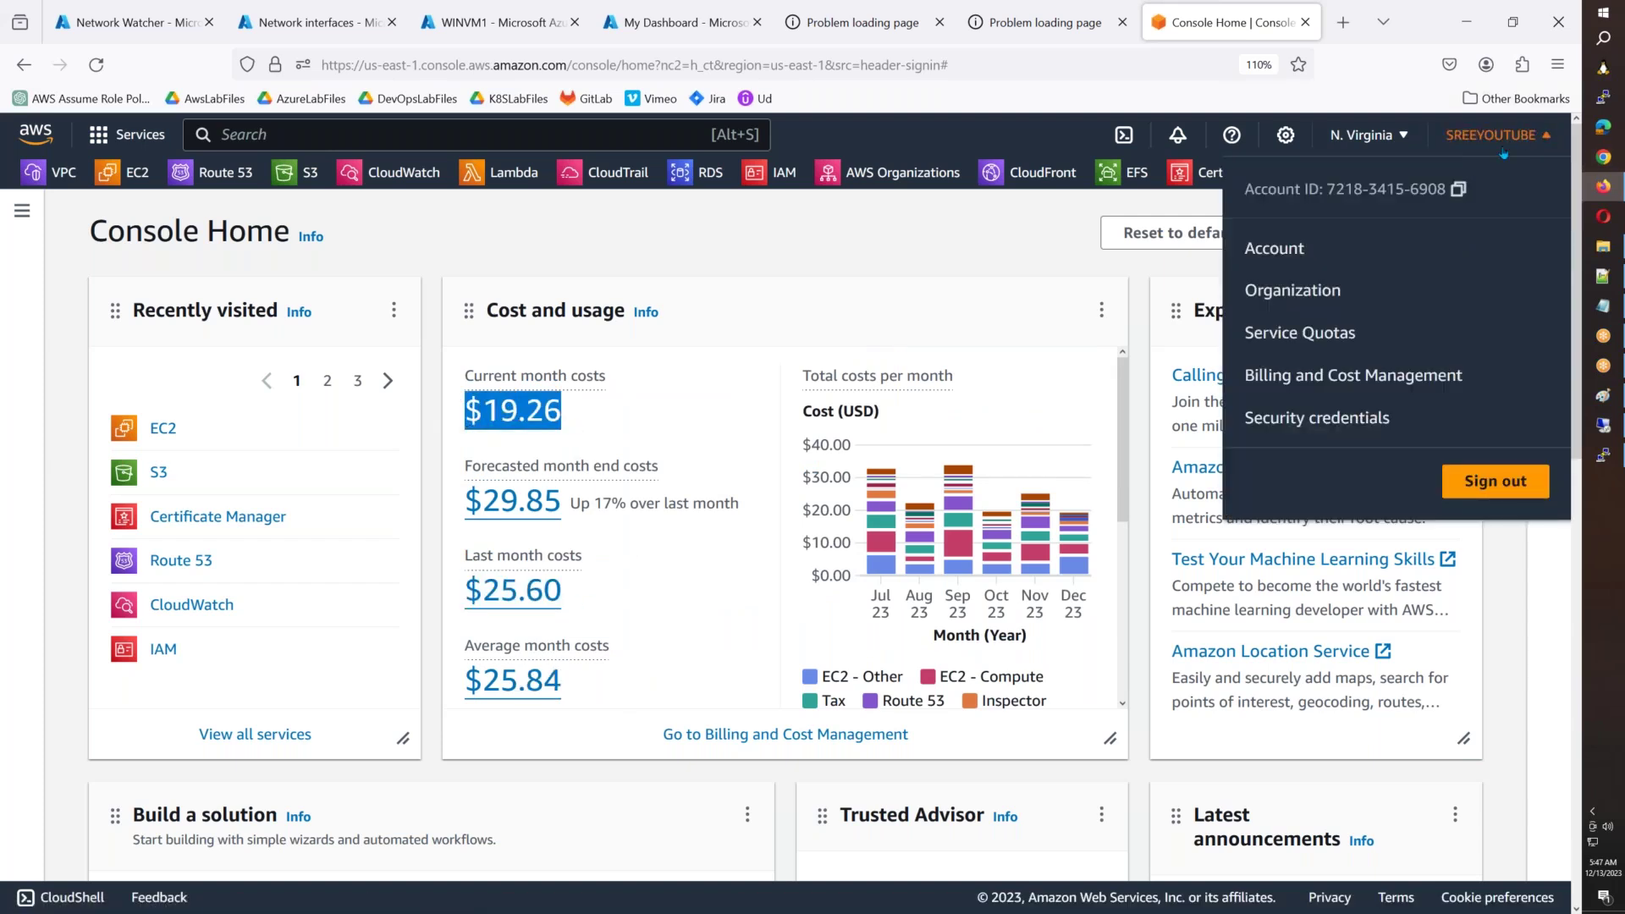
{"action": "left_click", "coordinate": [1320, 374]}
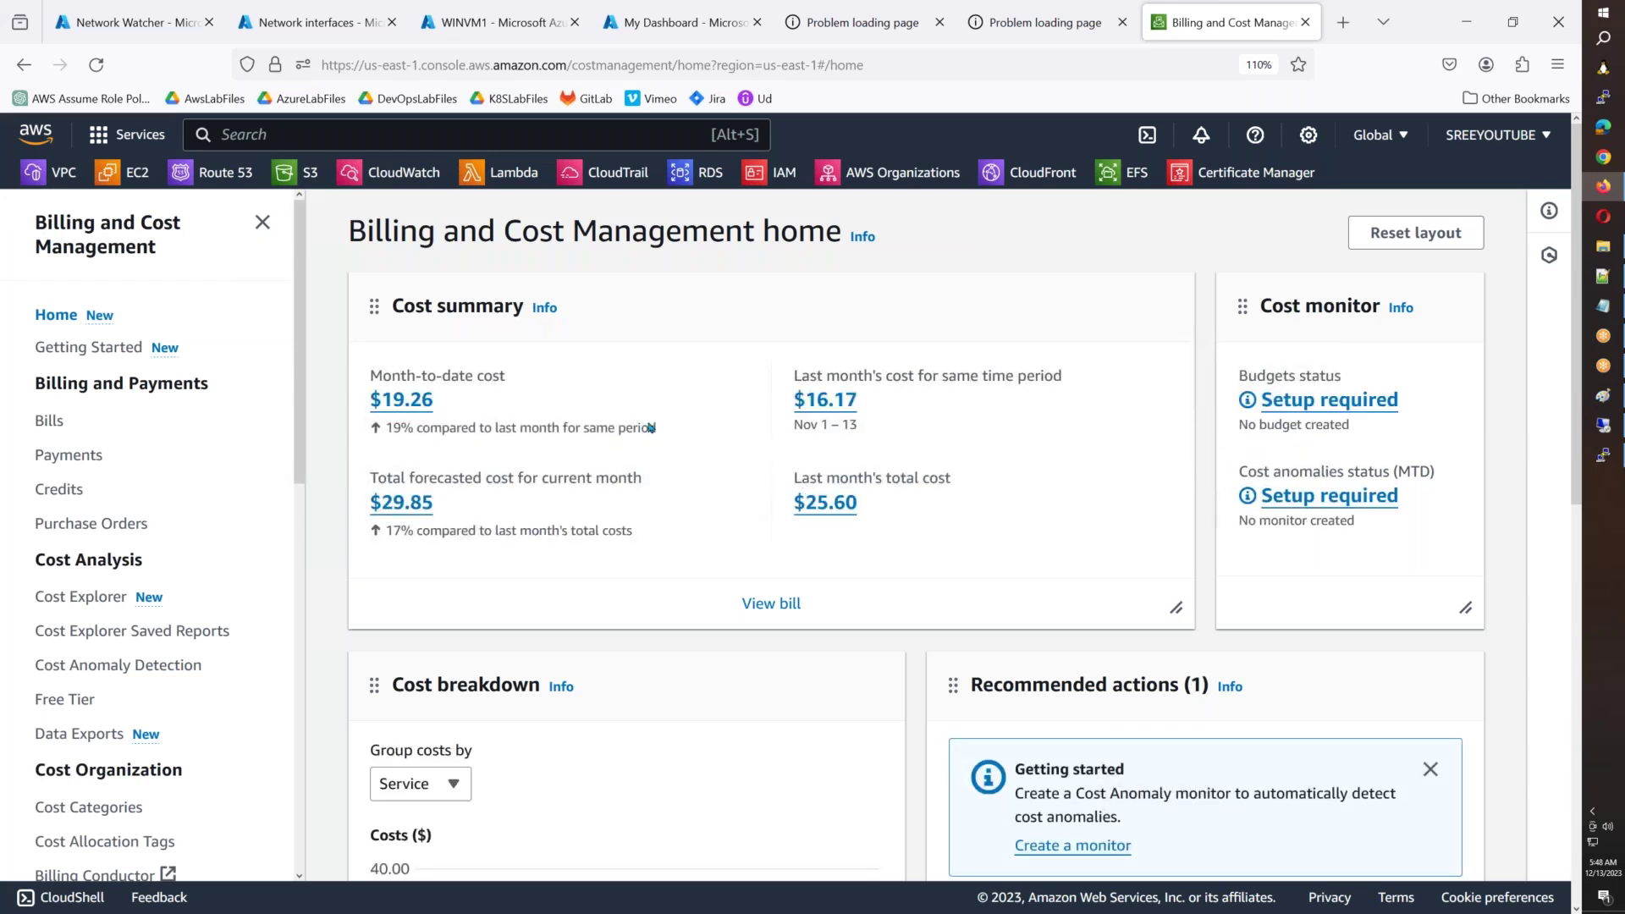
- Open this month's $19.26 cost in Cost Explorer and scroll through its graph and breakdown table
{"action": "left_click", "coordinate": [409, 410]}
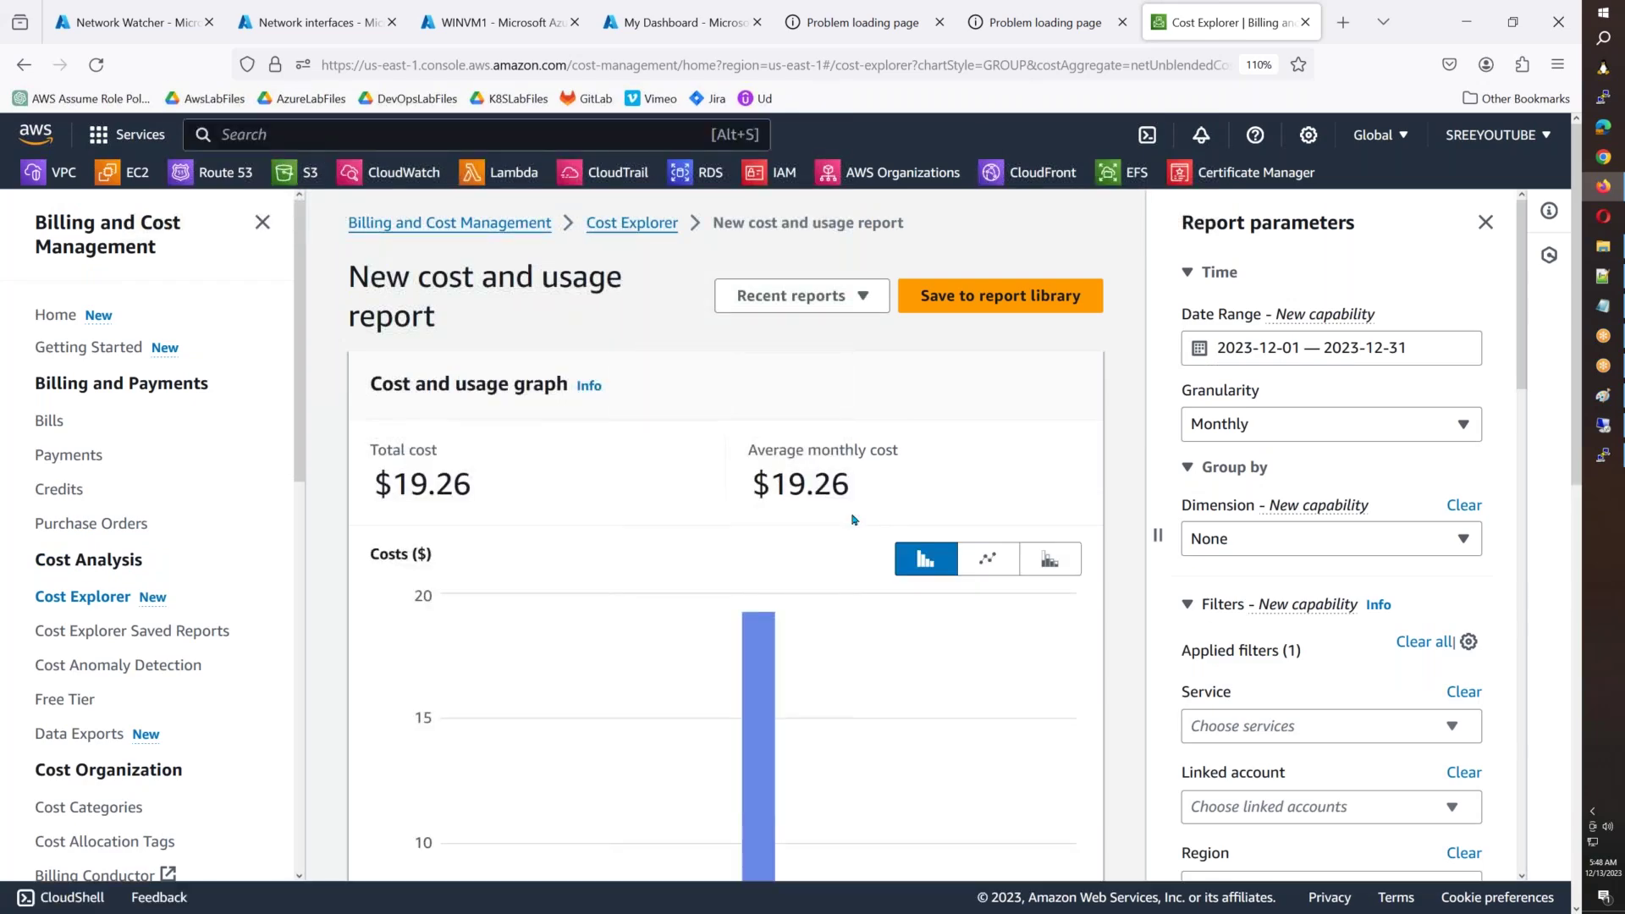
{"action": "scroll", "coordinate": [853, 519], "scroll_direction": "down", "scroll_amount": 4}
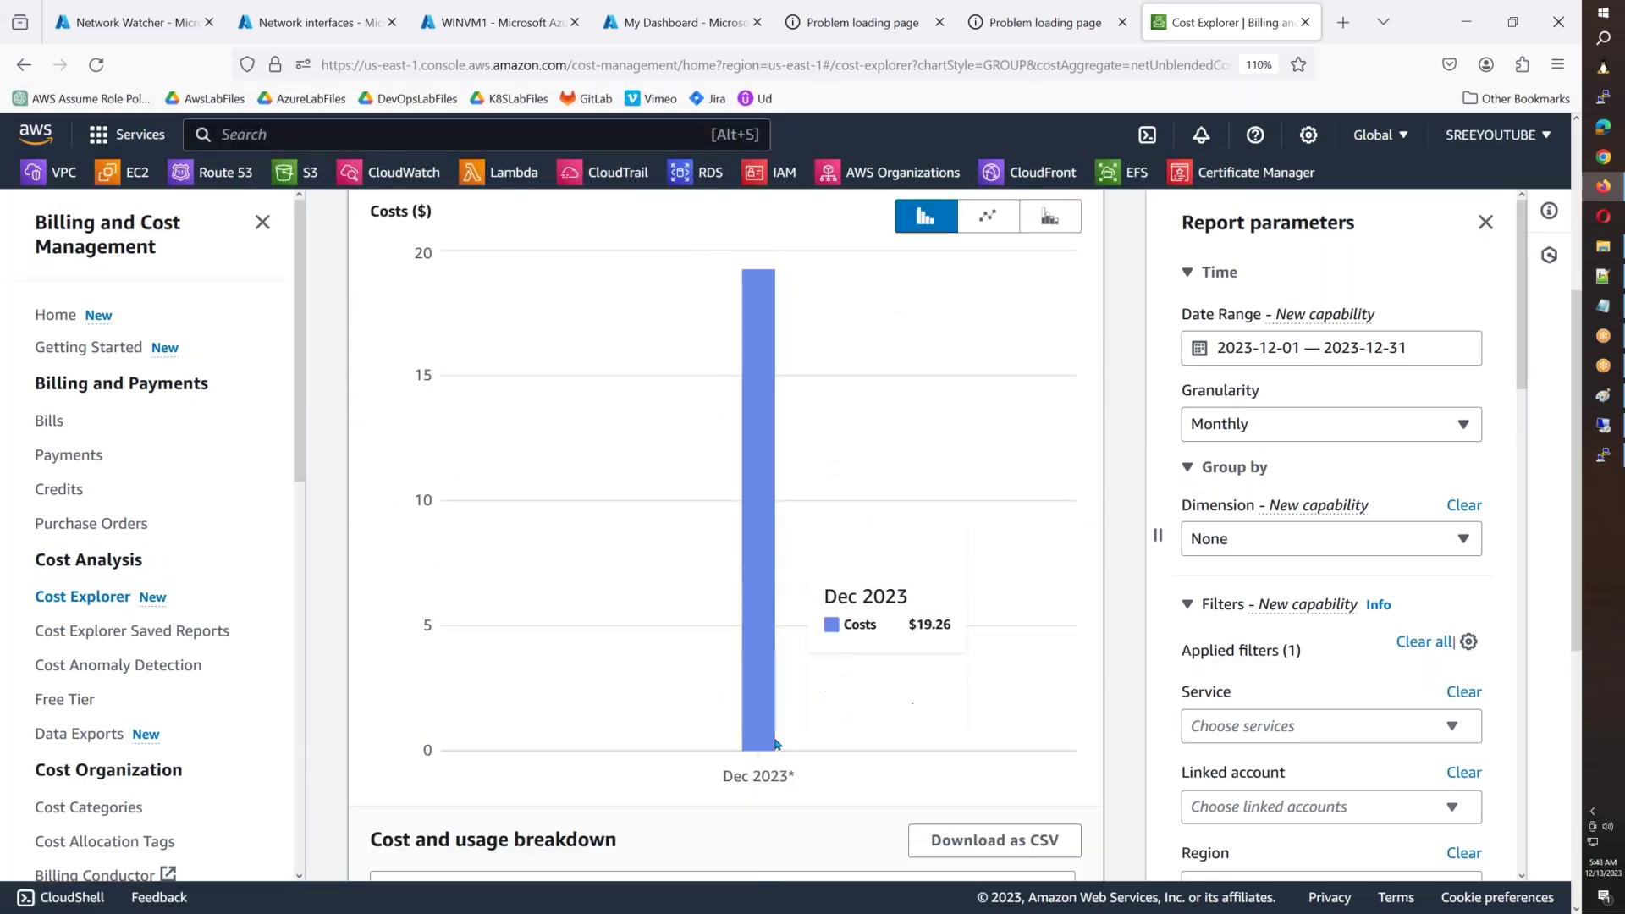
{"action": "scroll", "coordinate": [800, 744], "scroll_direction": "down", "scroll_amount": 5}
{"action": "scroll", "coordinate": [801, 744], "scroll_direction": "up", "scroll_amount": 8}
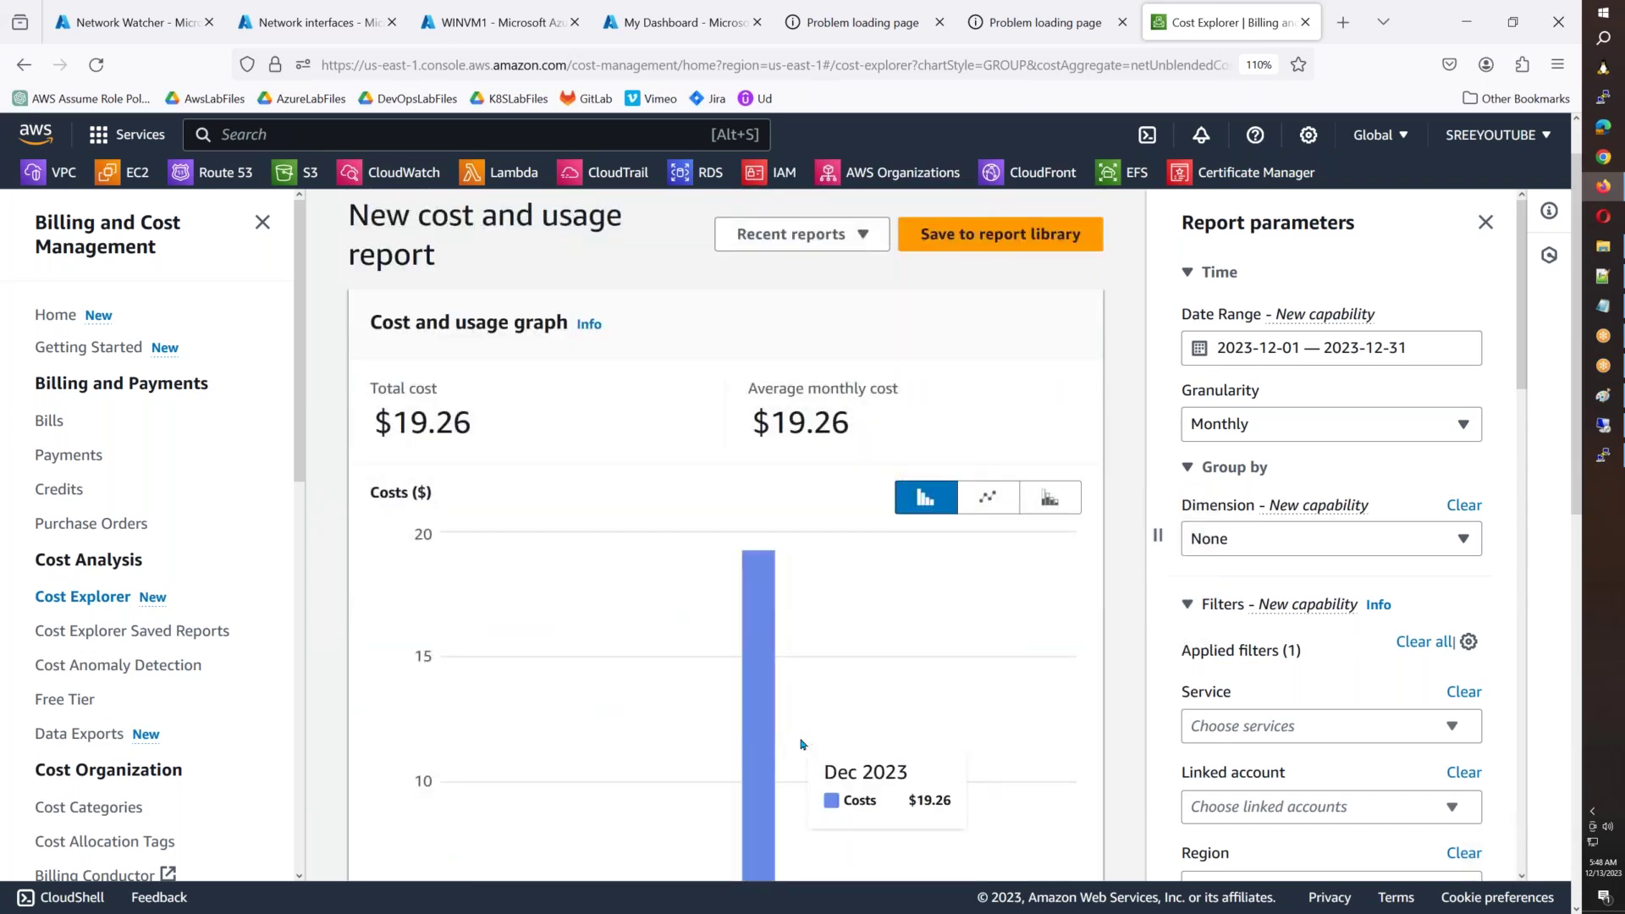
{"action": "scroll", "coordinate": [889, 647], "scroll_direction": "down", "scroll_amount": 7}
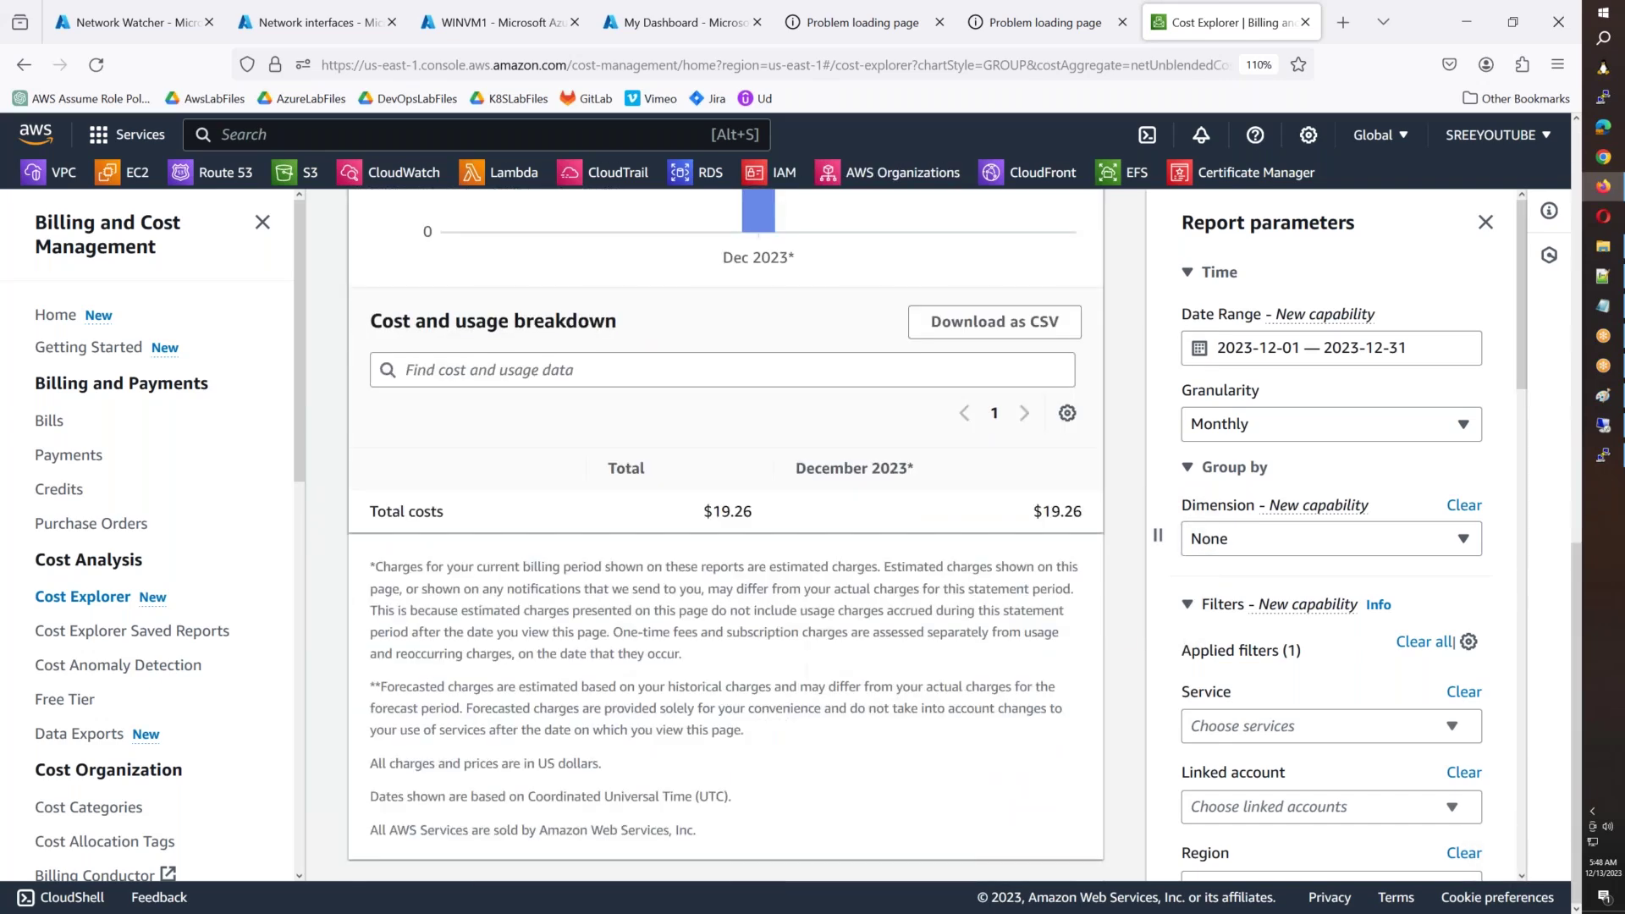
{"action": "scroll", "coordinate": [725, 533], "scroll_direction": "up", "scroll_amount": 7}
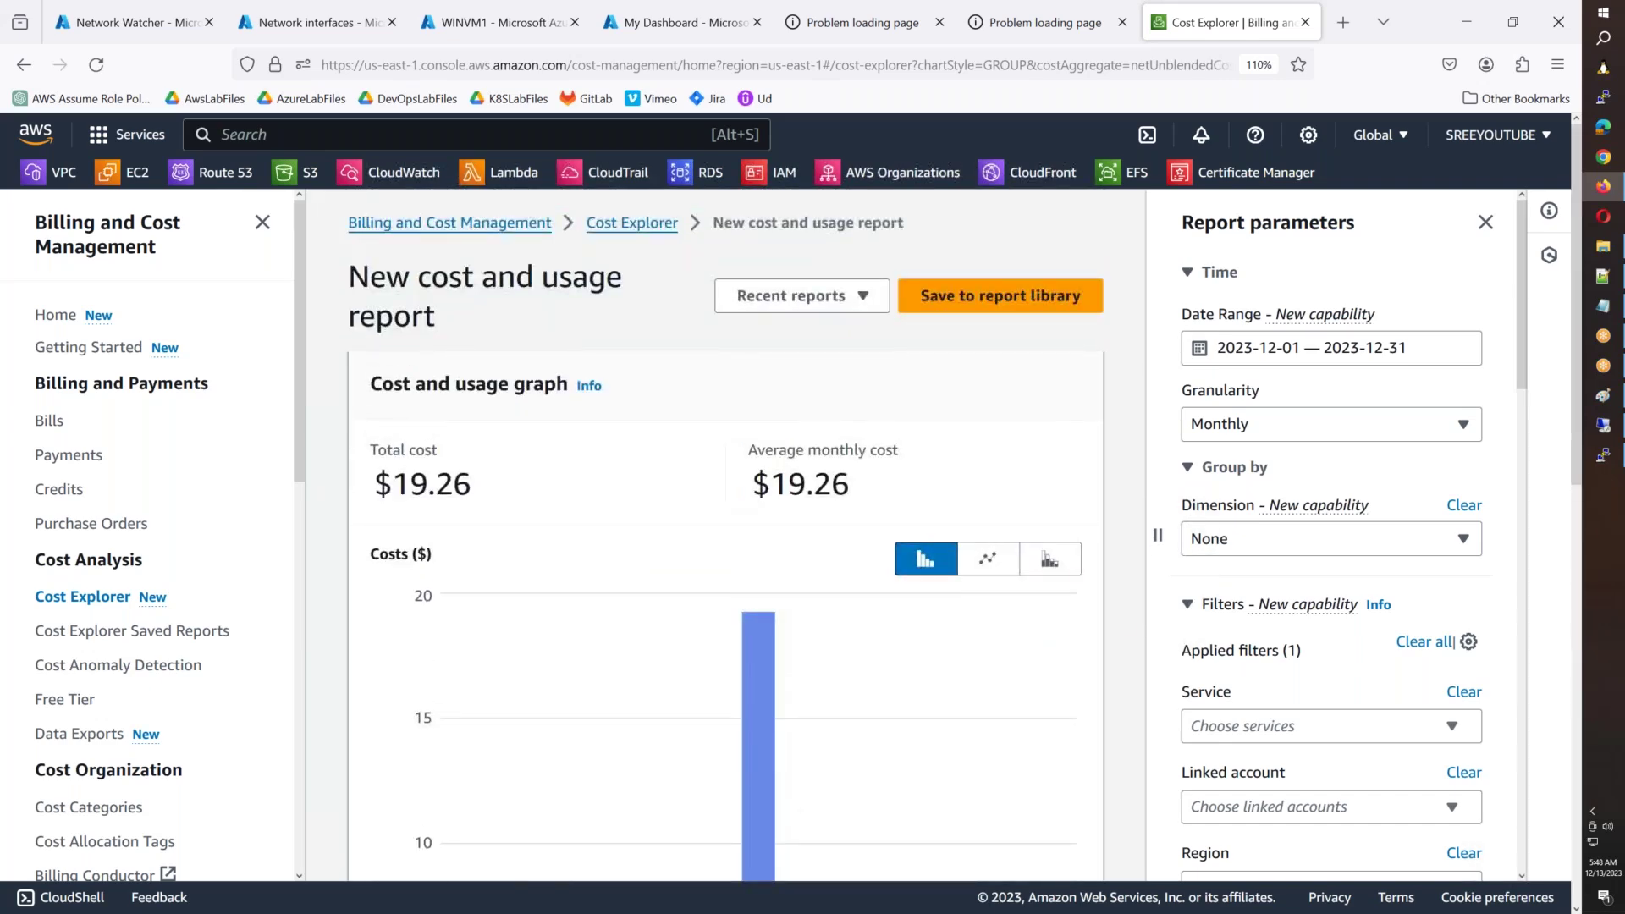
- Group costs by Service, note EC2-Other as the largest, and open EC2 in a new tab
{"action": "left_click", "coordinate": [1360, 543]}
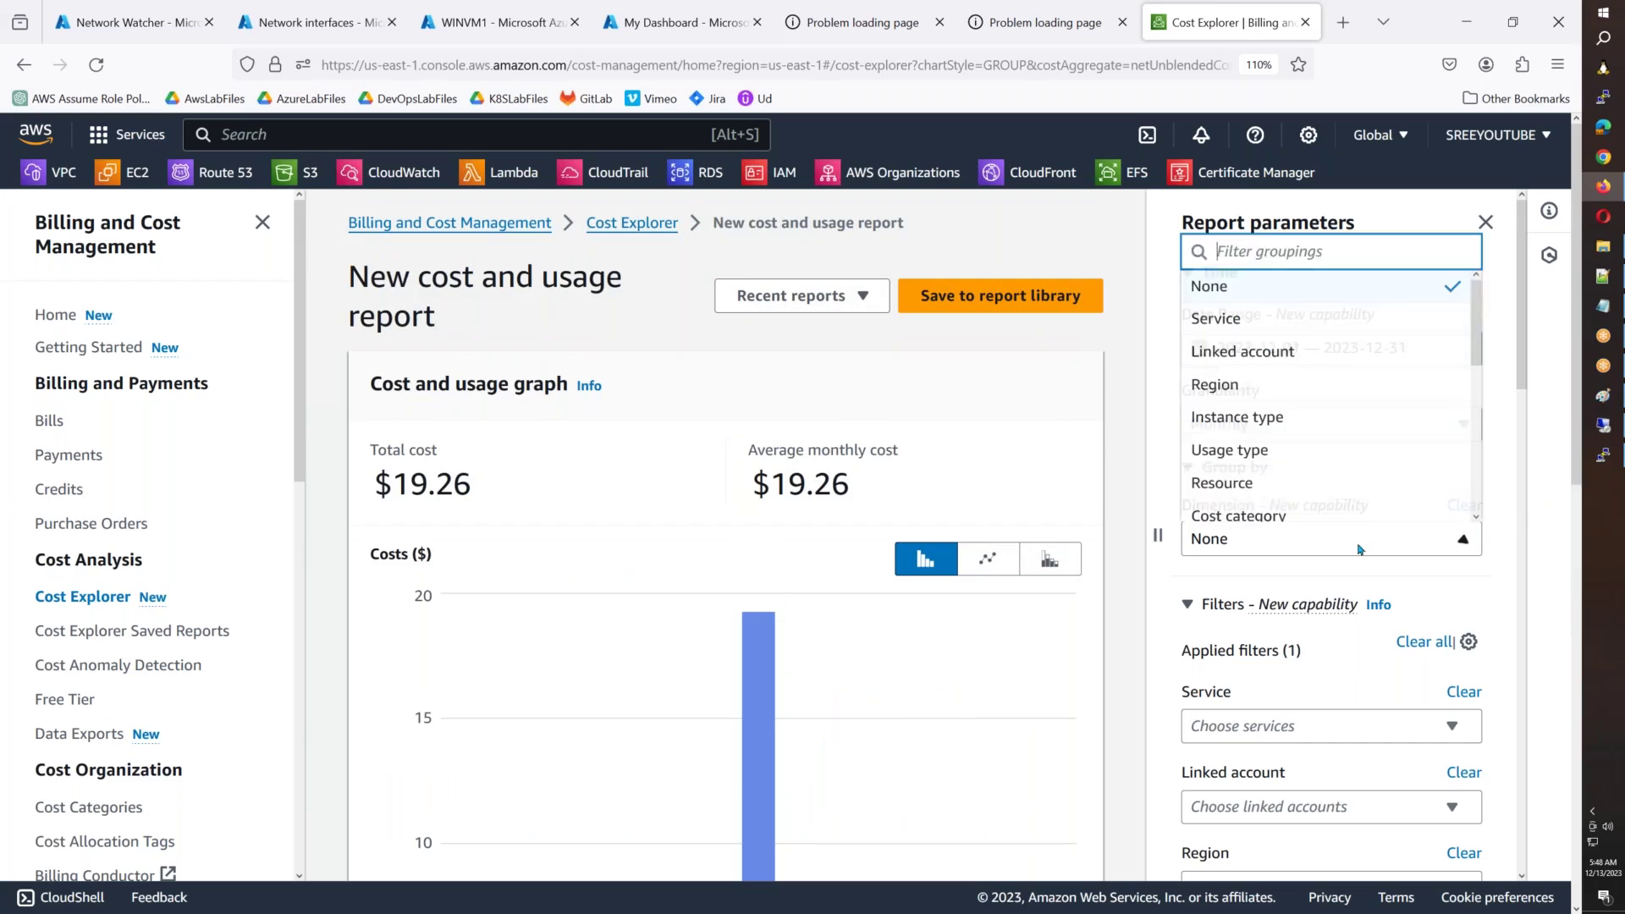
{"action": "left_click", "coordinate": [1287, 319]}
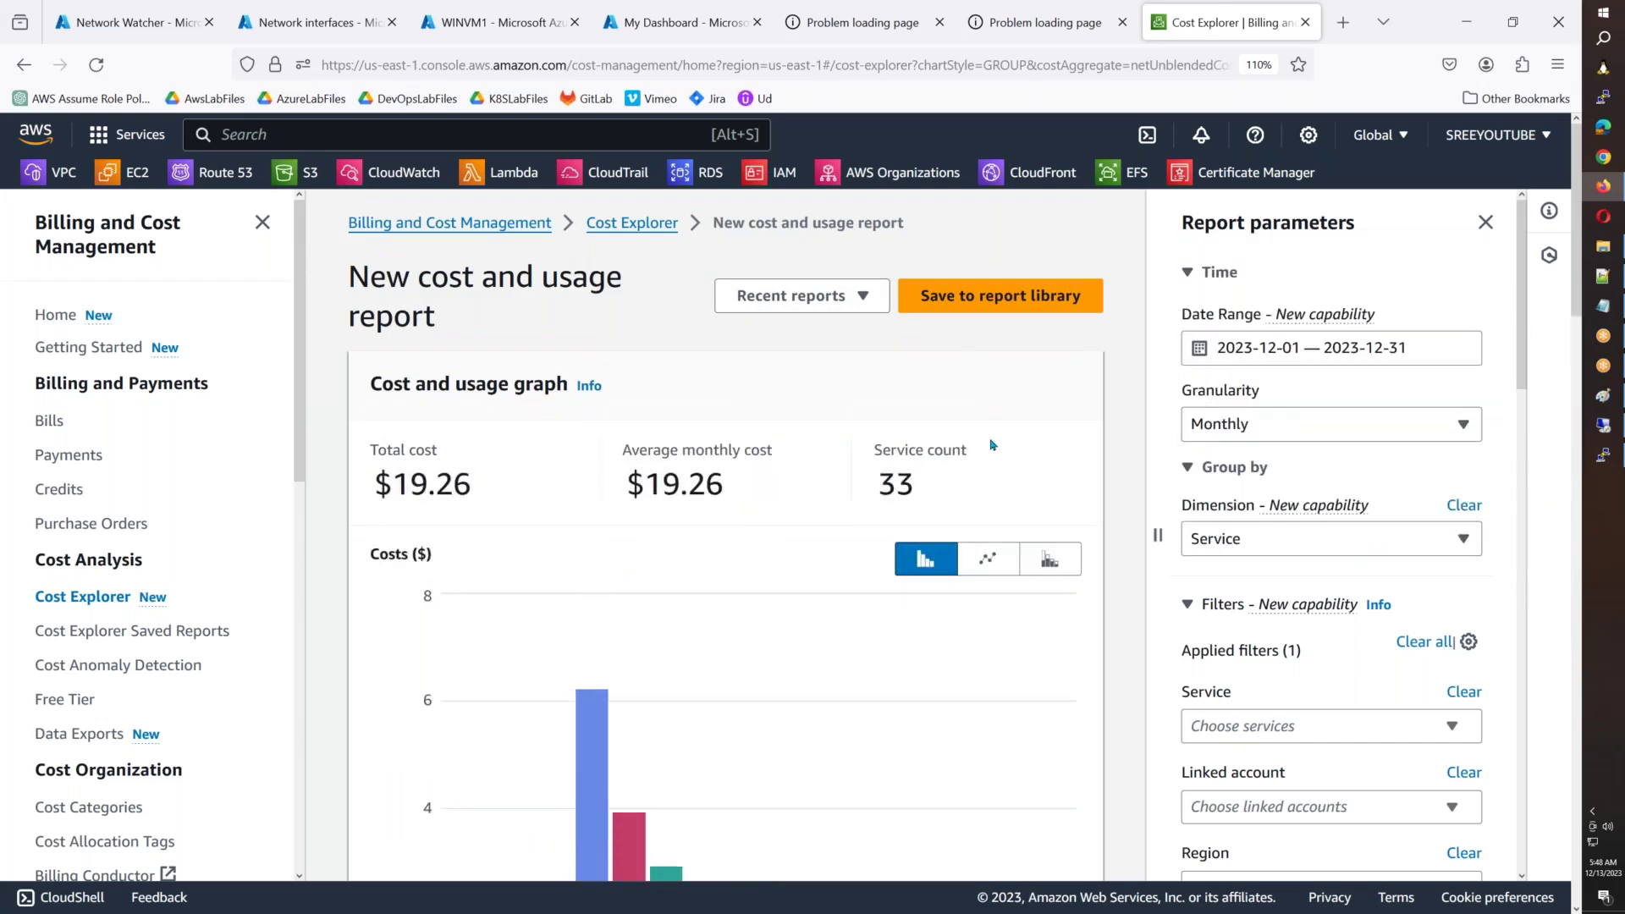
{"action": "scroll", "coordinate": [992, 445], "scroll_direction": "down", "scroll_amount": 4}
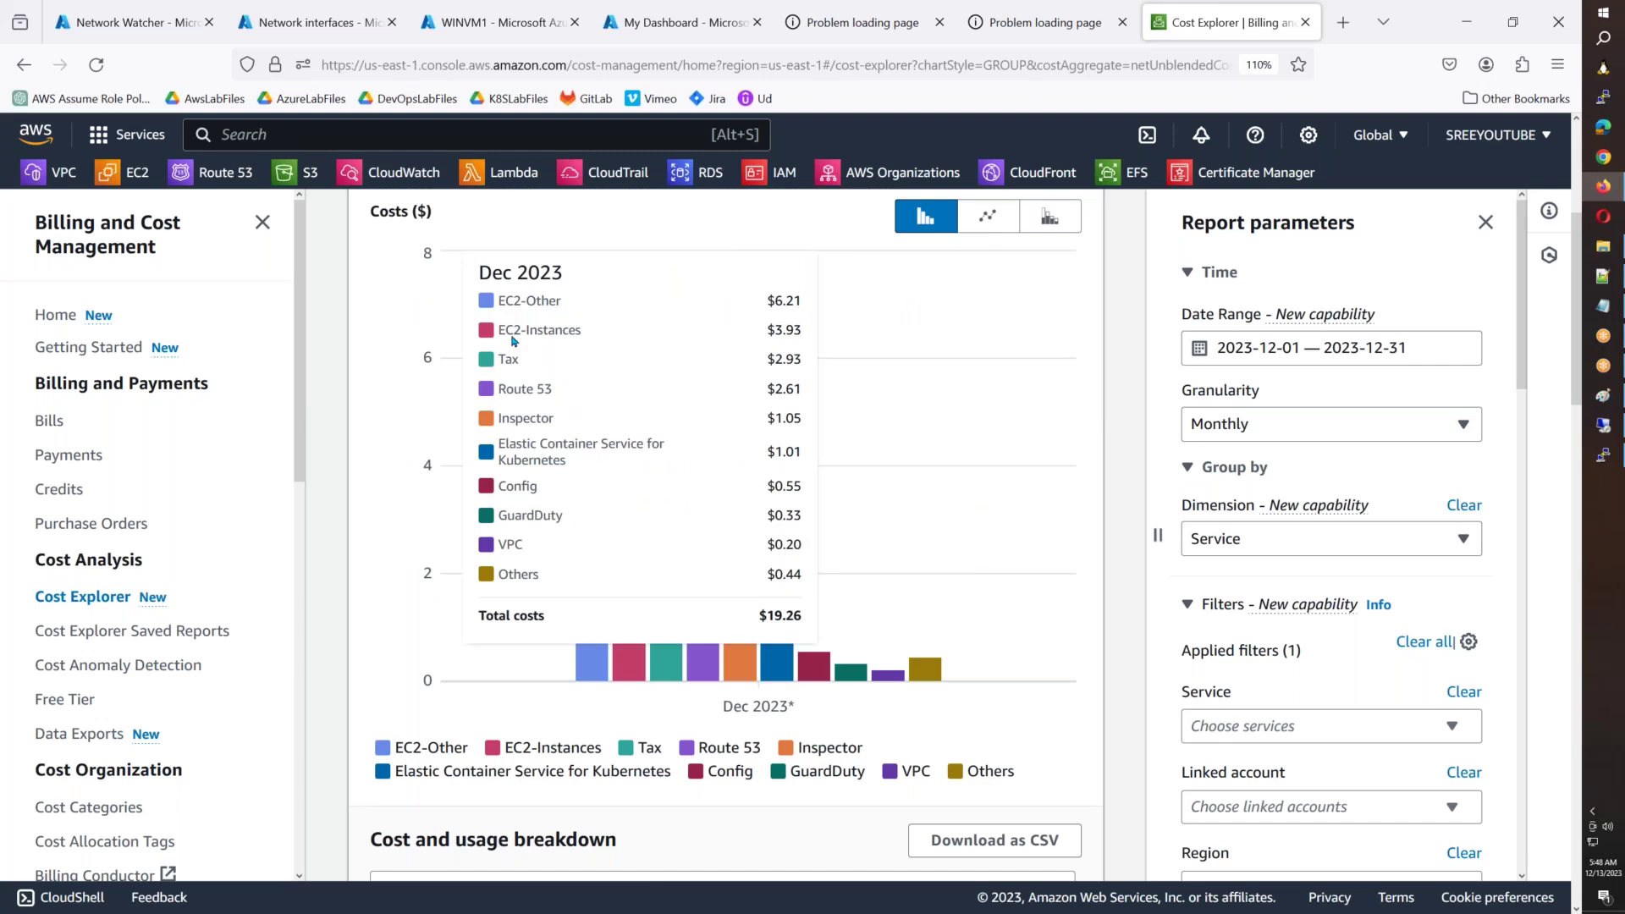
{"action": "scroll", "coordinate": [725, 533], "scroll_direction": "down", "scroll_amount": 6}
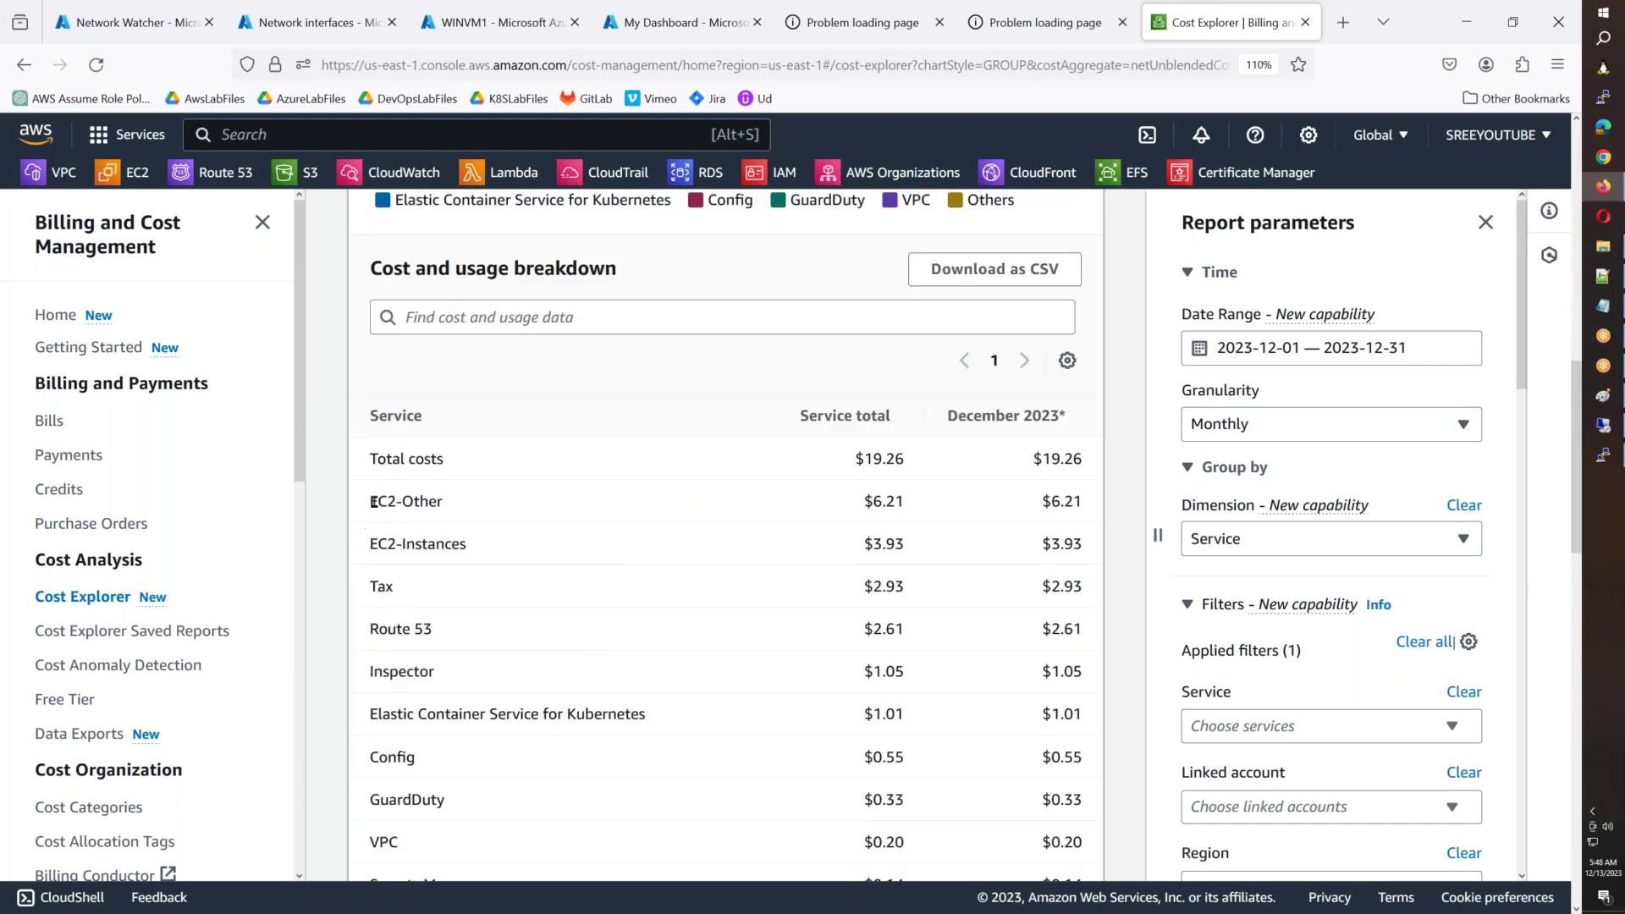
{"action": "left_click_drag", "start_coordinate": [374, 501], "coordinate": [542, 513]}
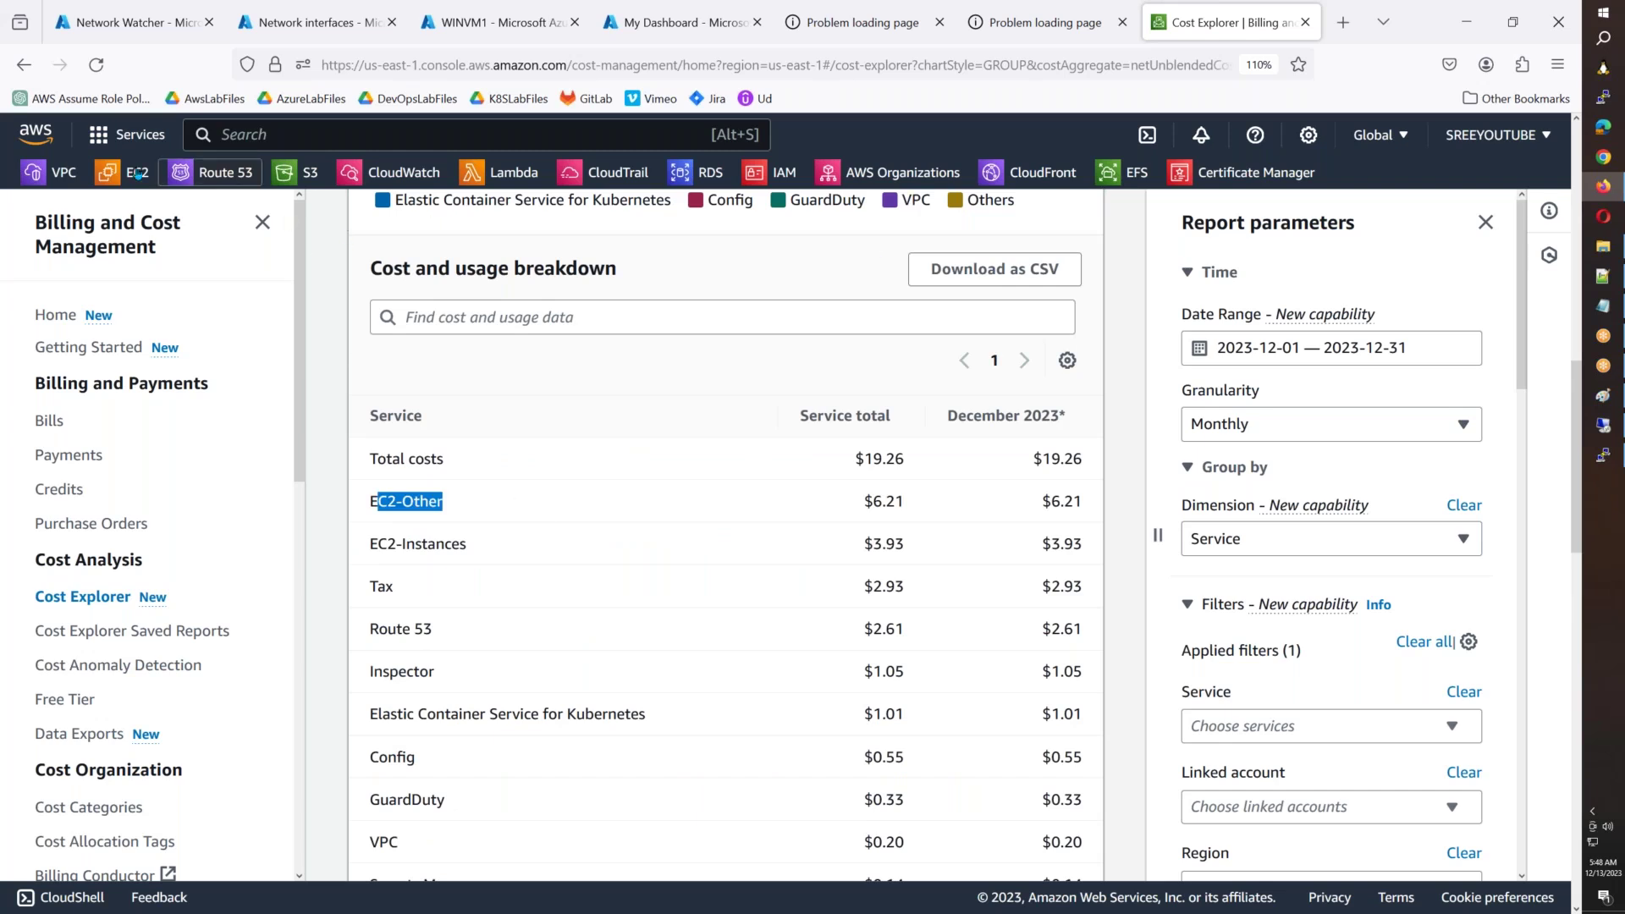
{"action": "right_click", "coordinate": [133, 172]}
{"action": "left_click", "coordinate": [174, 185]}
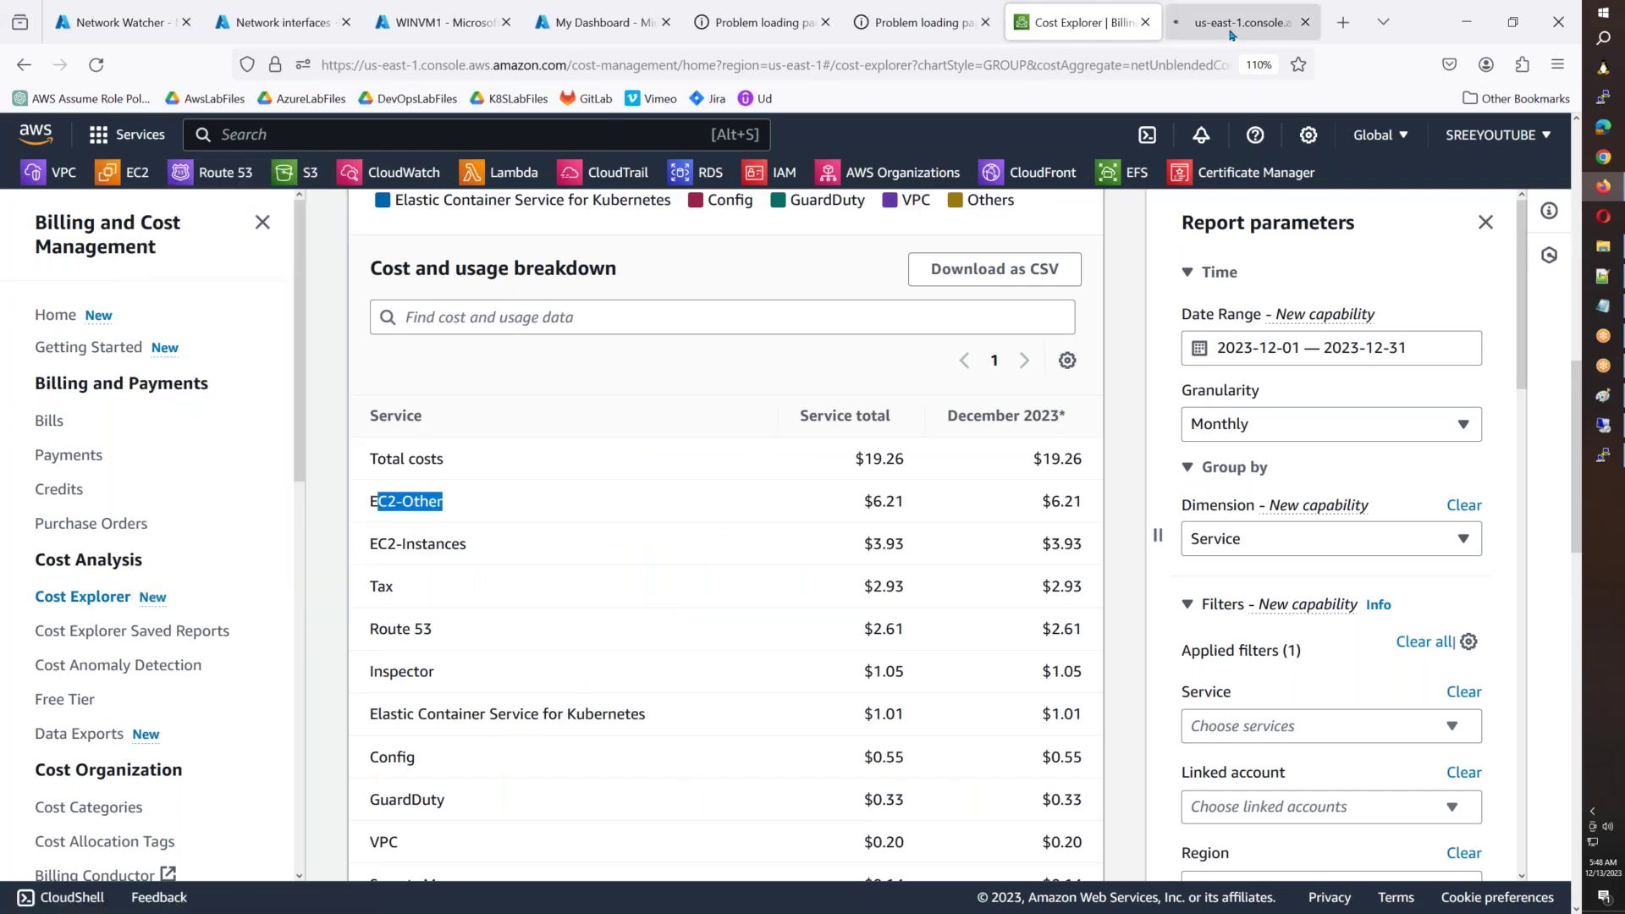
- List all EC2 instances without the Running filter, confirming one stopped instance, then go to the VPC dashboard
{"action": "left_click", "coordinate": [1232, 30]}
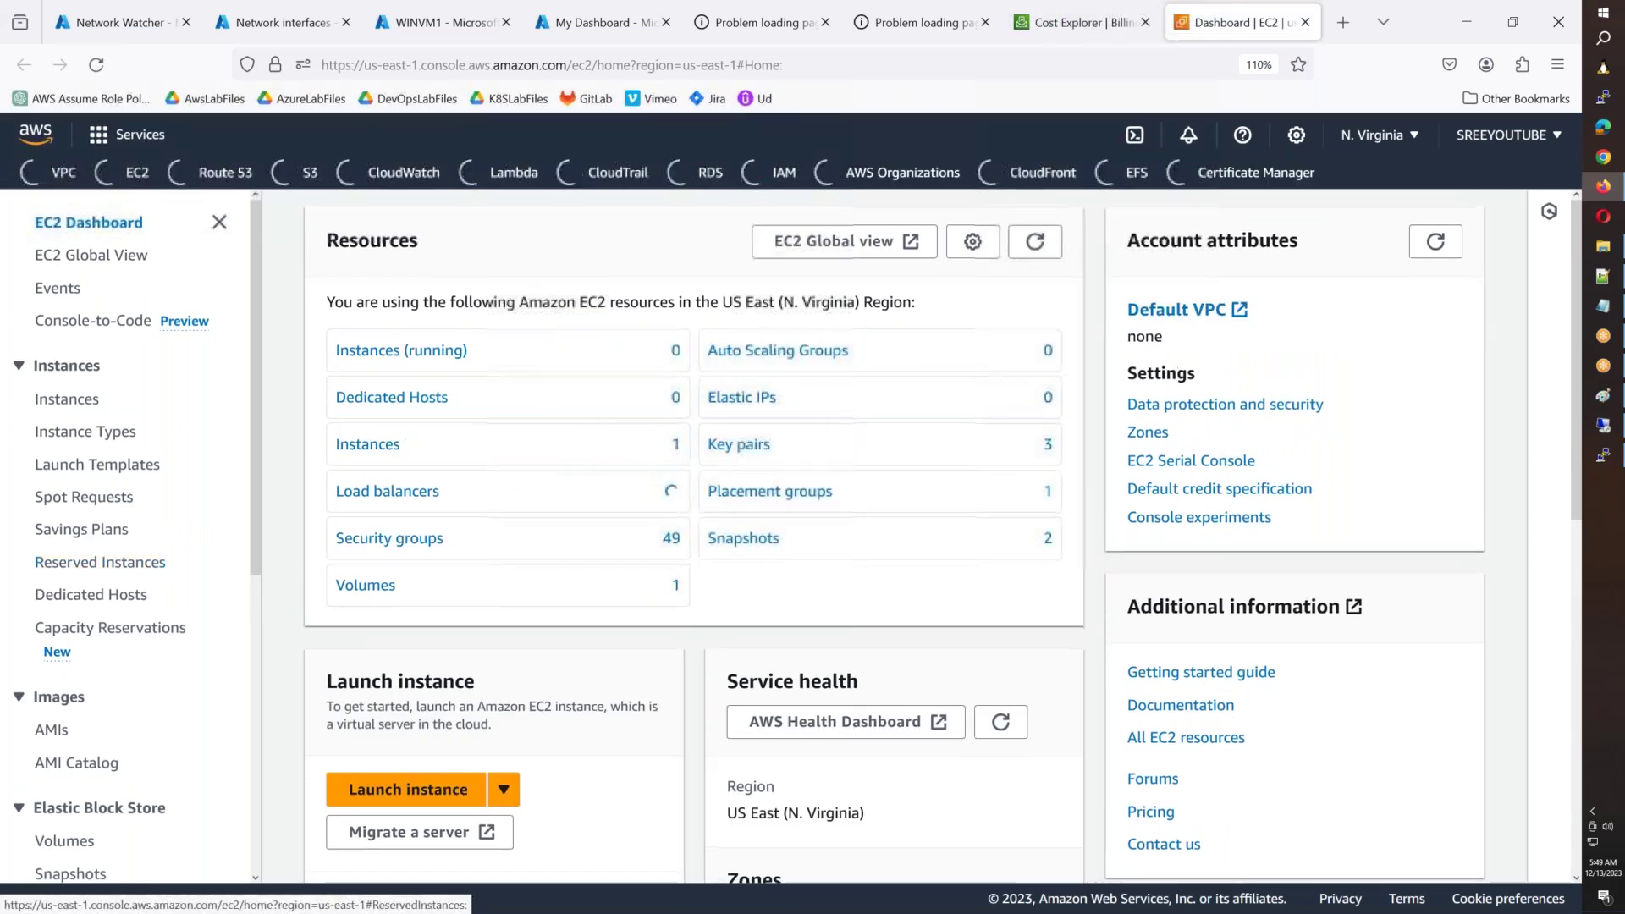
{"action": "left_click", "coordinate": [56, 399]}
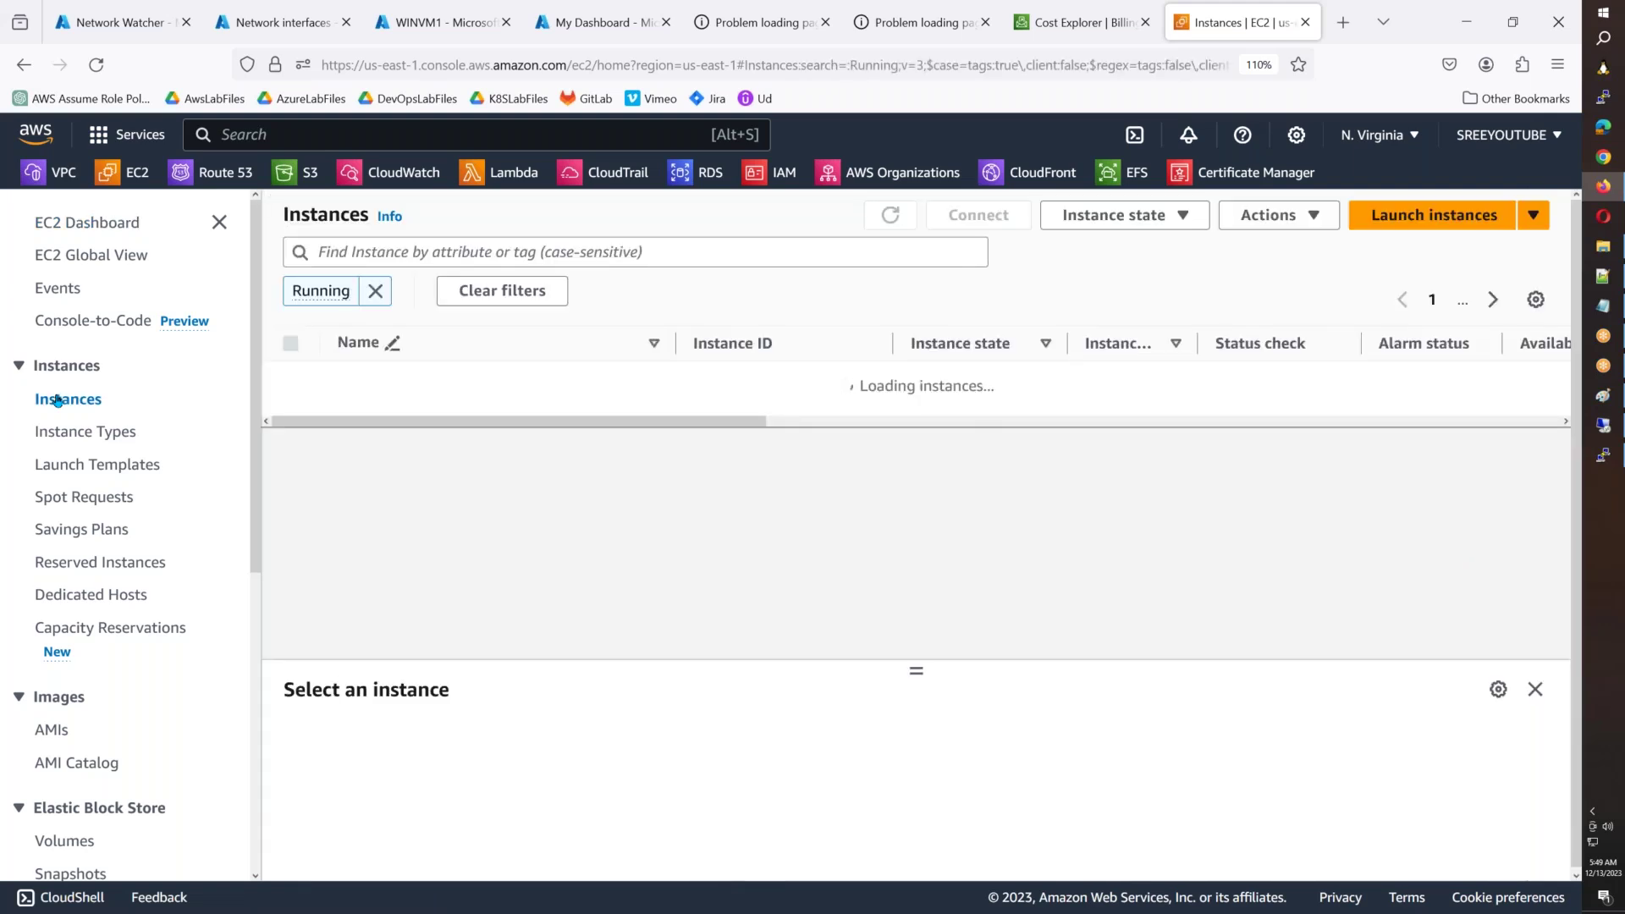
{"action": "left_click", "coordinate": [375, 290]}
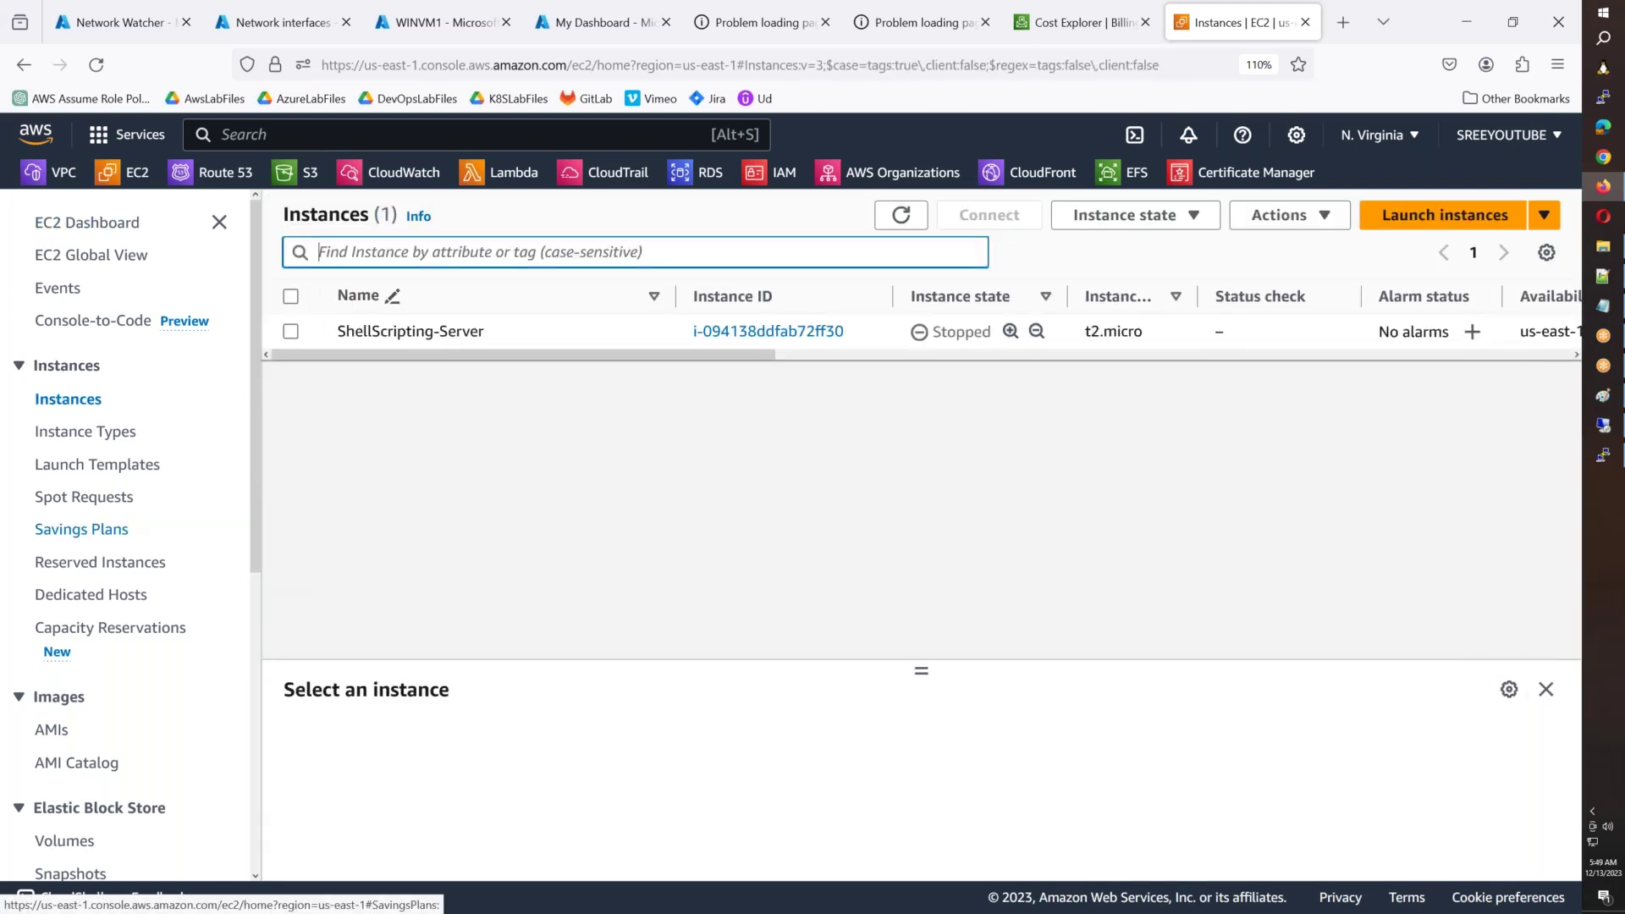
{"action": "scroll", "coordinate": [157, 430], "scroll_direction": "down", "scroll_amount": 3}
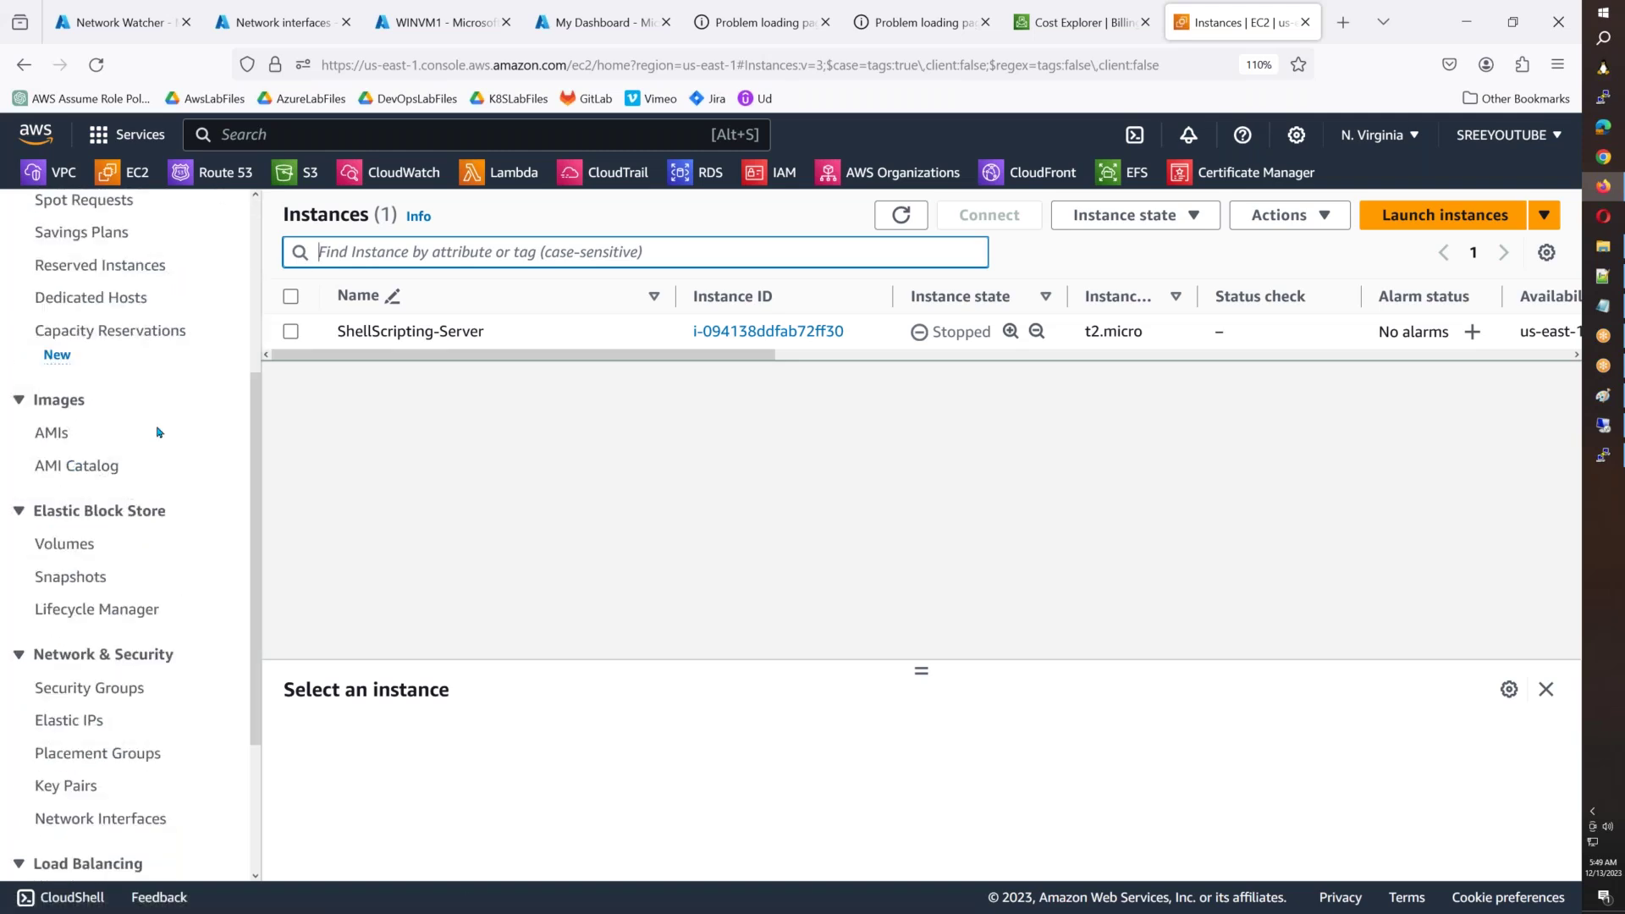
{"action": "scroll", "coordinate": [238, 198], "scroll_direction": "up", "scroll_amount": 3}
{"action": "left_click", "coordinate": [65, 178]}
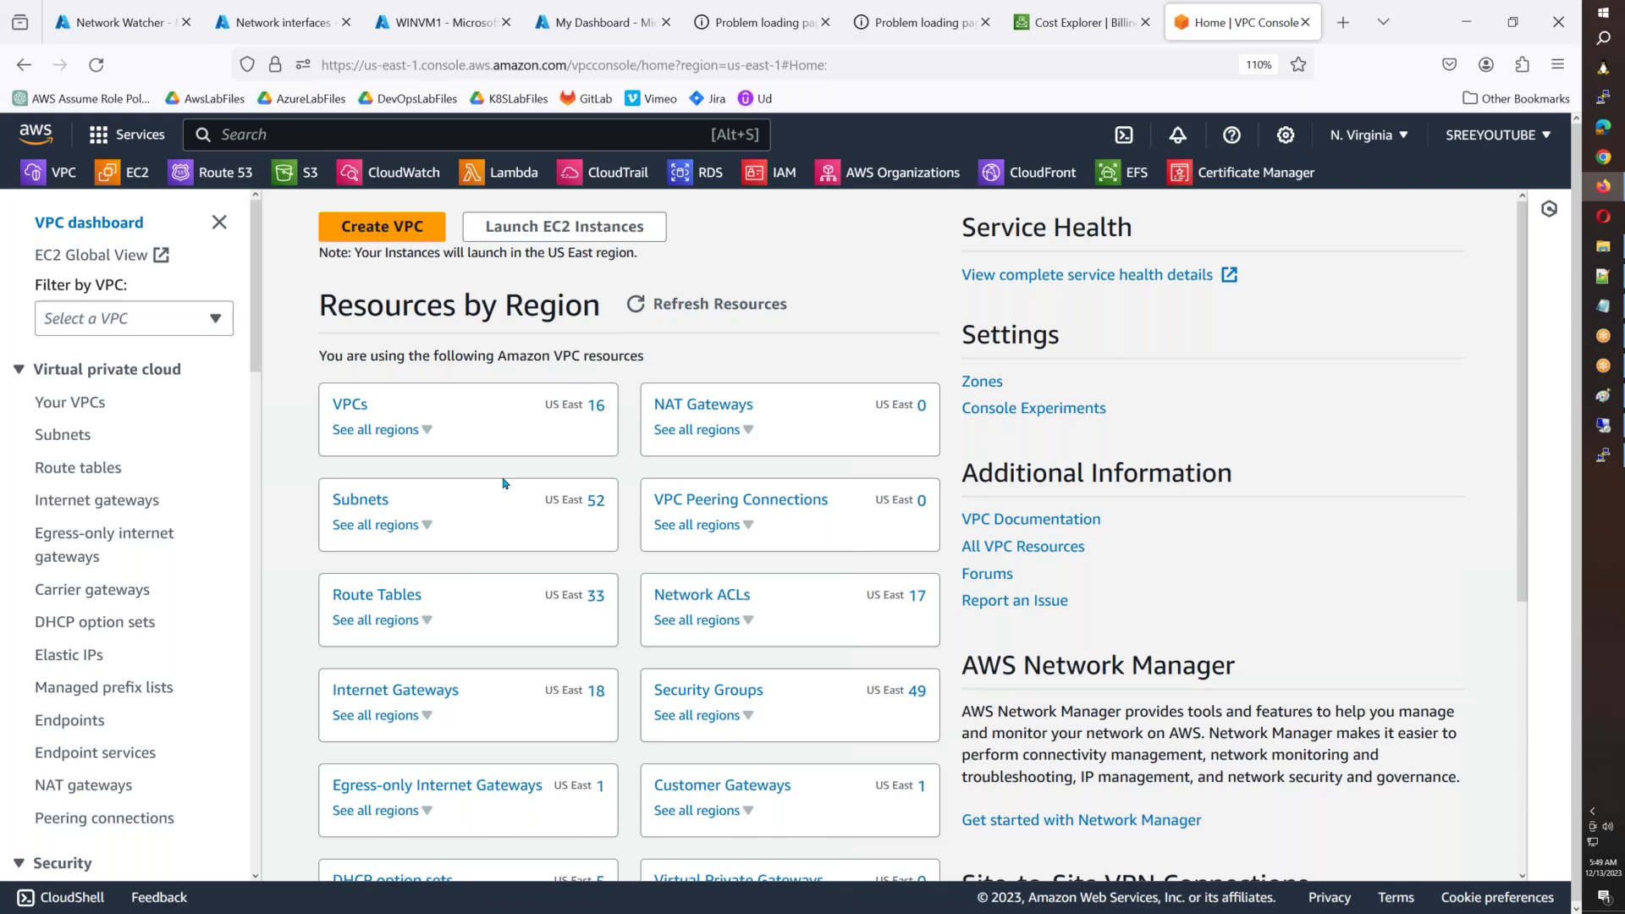
- Open the Network Firewall Firewalls list, which is empty, then return to the Cost Explorer tab
{"action": "scroll", "coordinate": [504, 483], "scroll_direction": "down", "scroll_amount": 1}
{"action": "scroll", "coordinate": [504, 483], "scroll_direction": "down", "scroll_amount": 4}
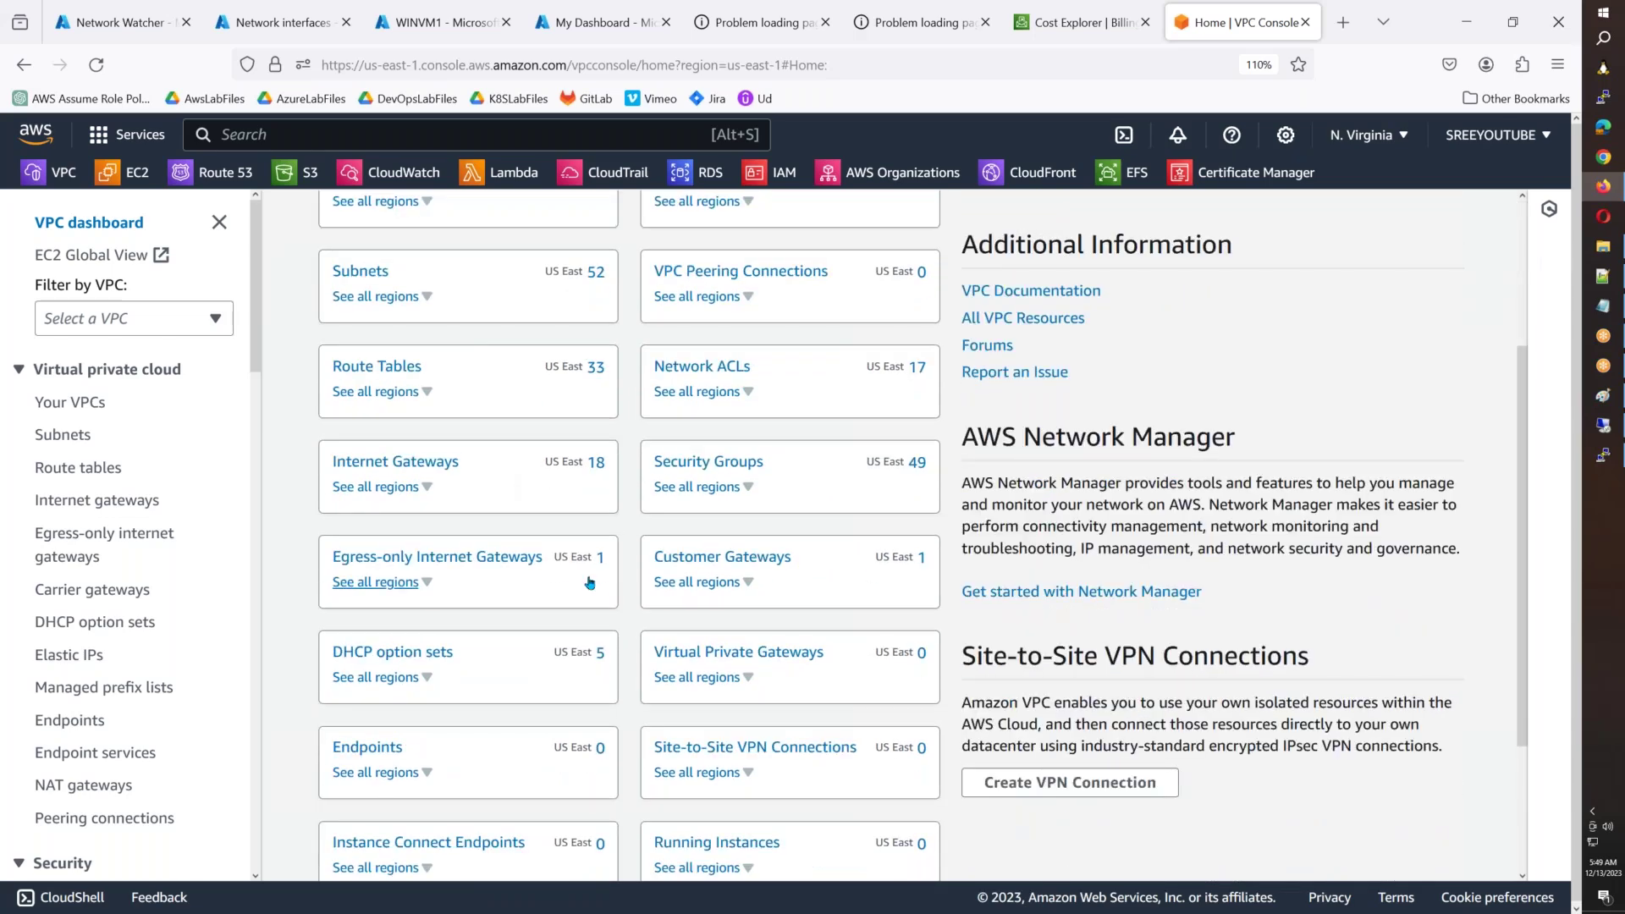
{"action": "scroll", "coordinate": [589, 582], "scroll_direction": "down", "scroll_amount": 1}
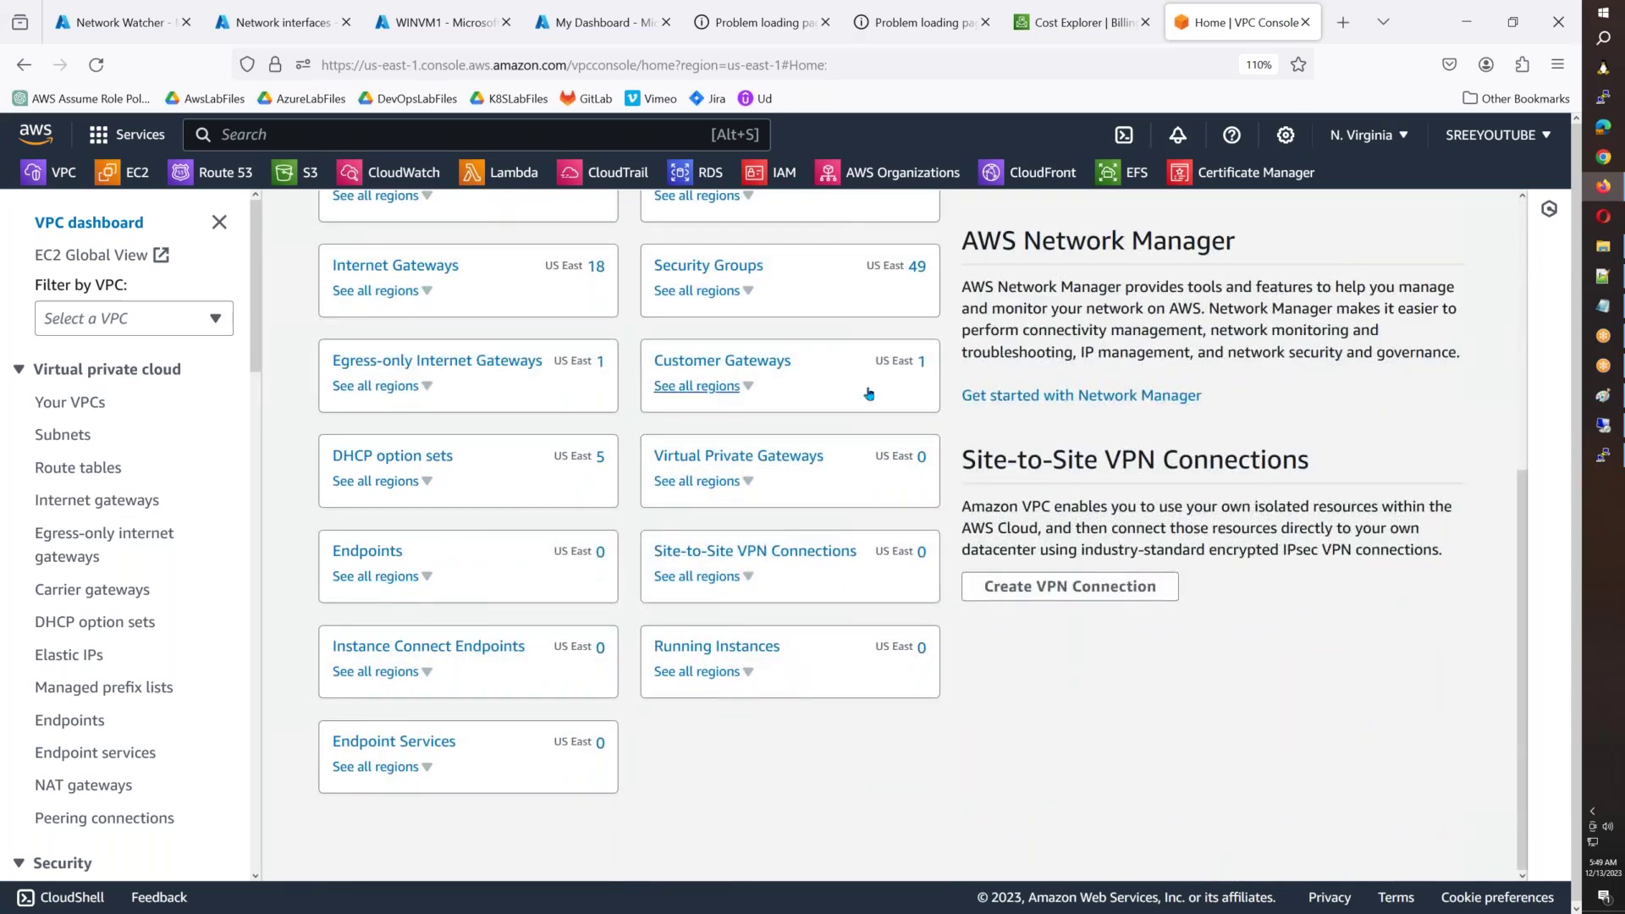
{"action": "scroll", "coordinate": [146, 666], "scroll_direction": "down", "scroll_amount": 6}
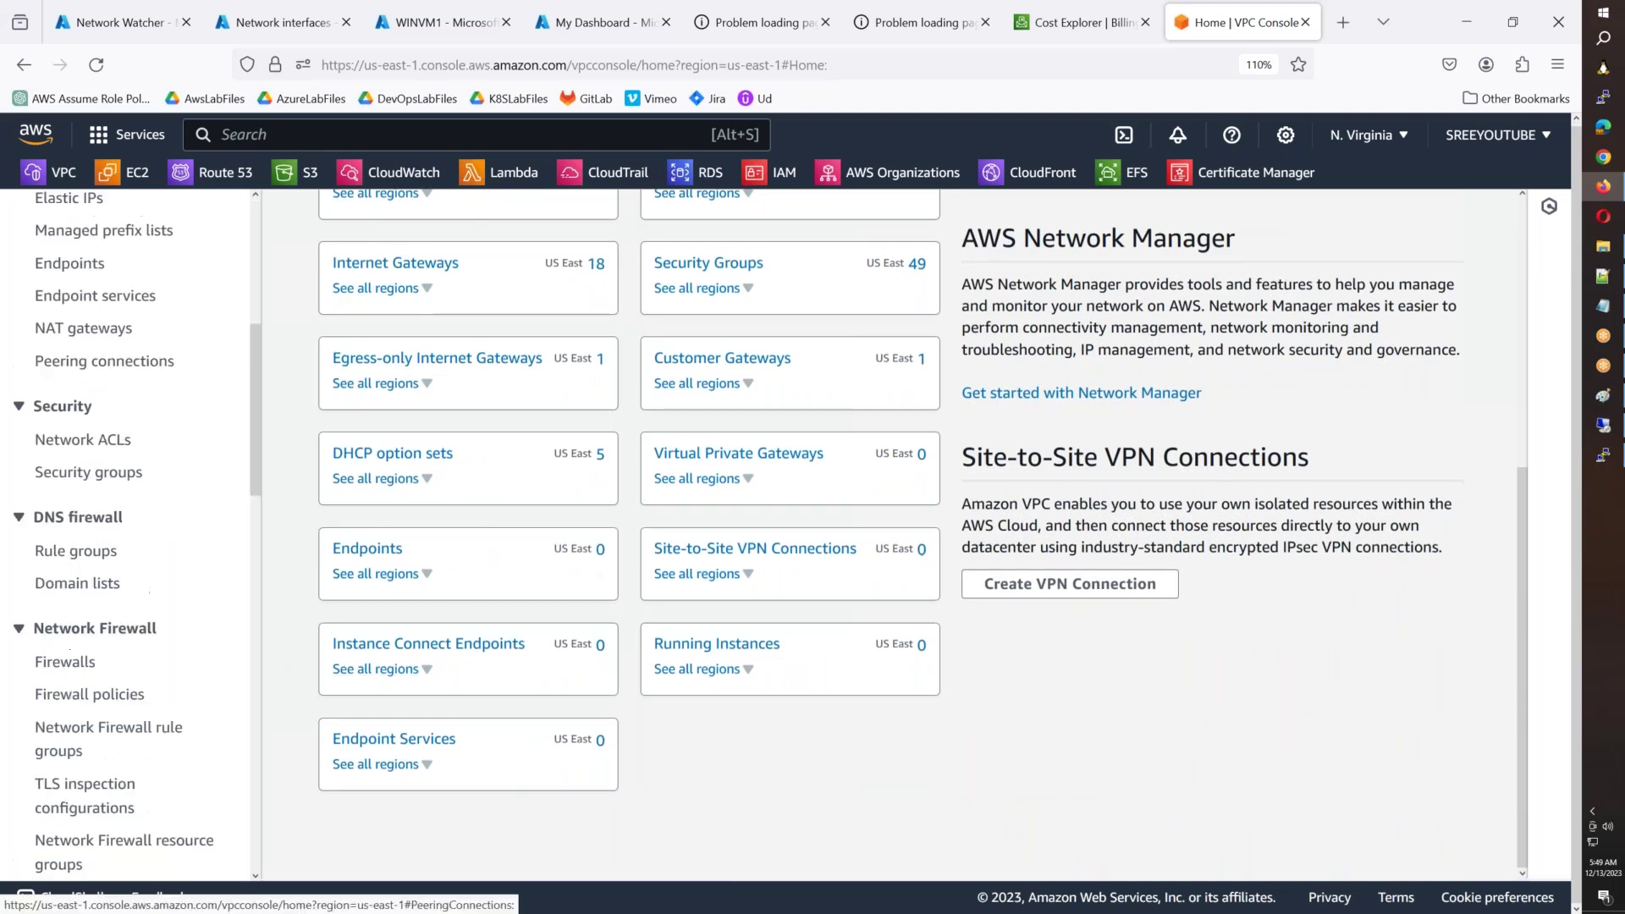
{"action": "left_click", "coordinate": [68, 668]}
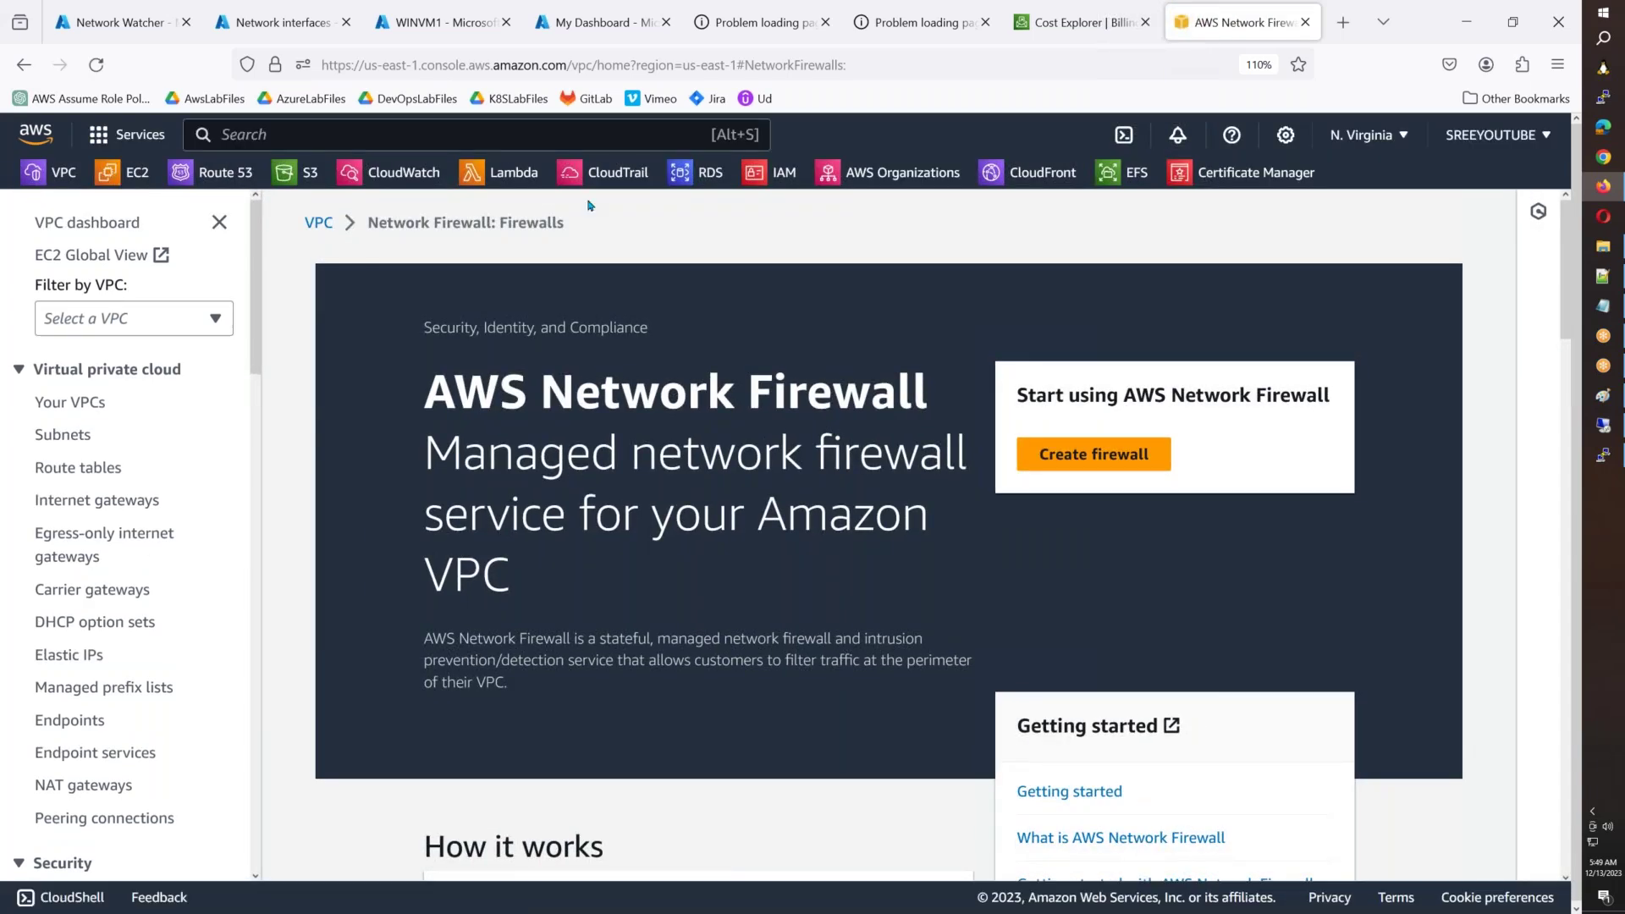
{"action": "left_click", "coordinate": [1053, 19]}
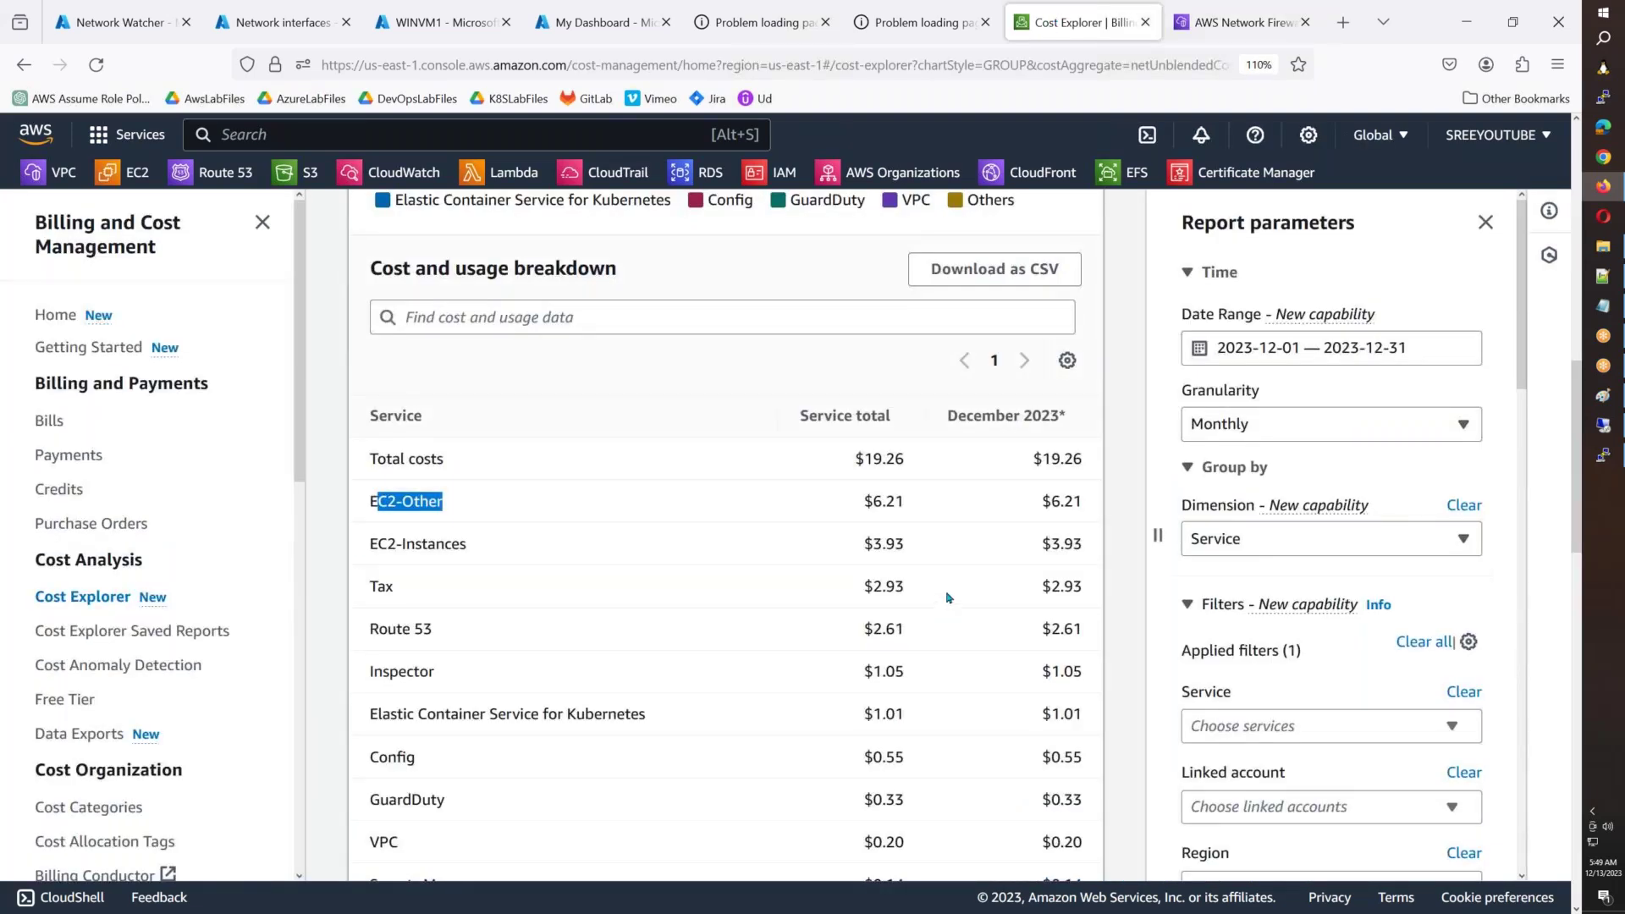
- Inspect the EC2-Other service entry and the service filter, leaving the filter unchanged
{"action": "scroll", "coordinate": [931, 573], "scroll_direction": "down", "scroll_amount": 15}
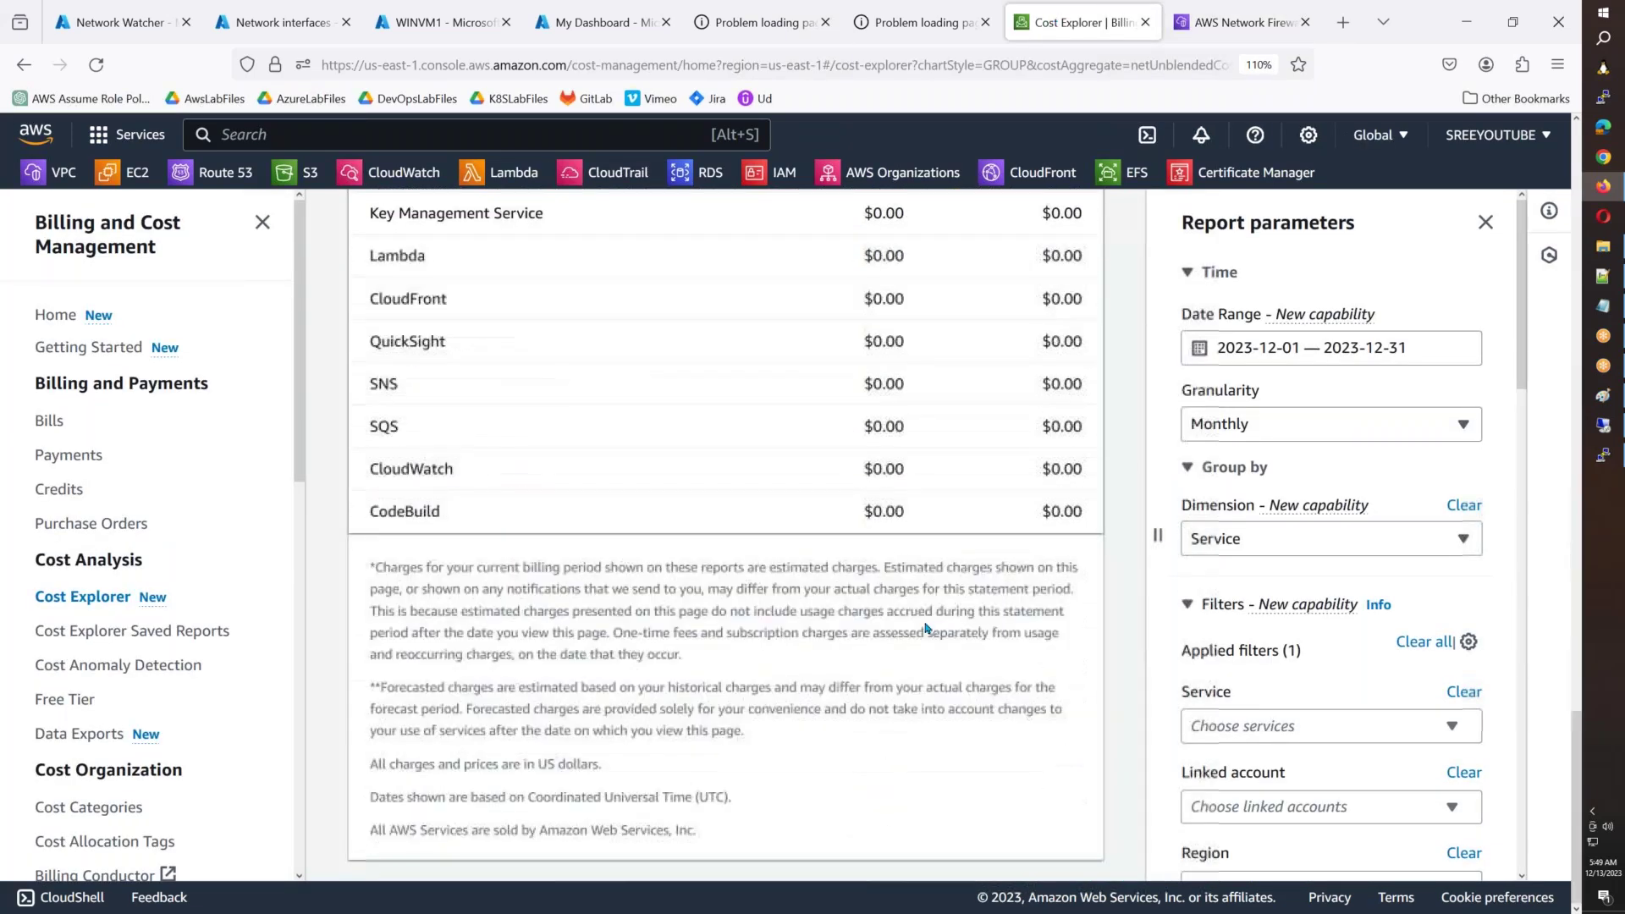
{"action": "scroll", "coordinate": [1030, 629], "scroll_direction": "up", "scroll_amount": 15}
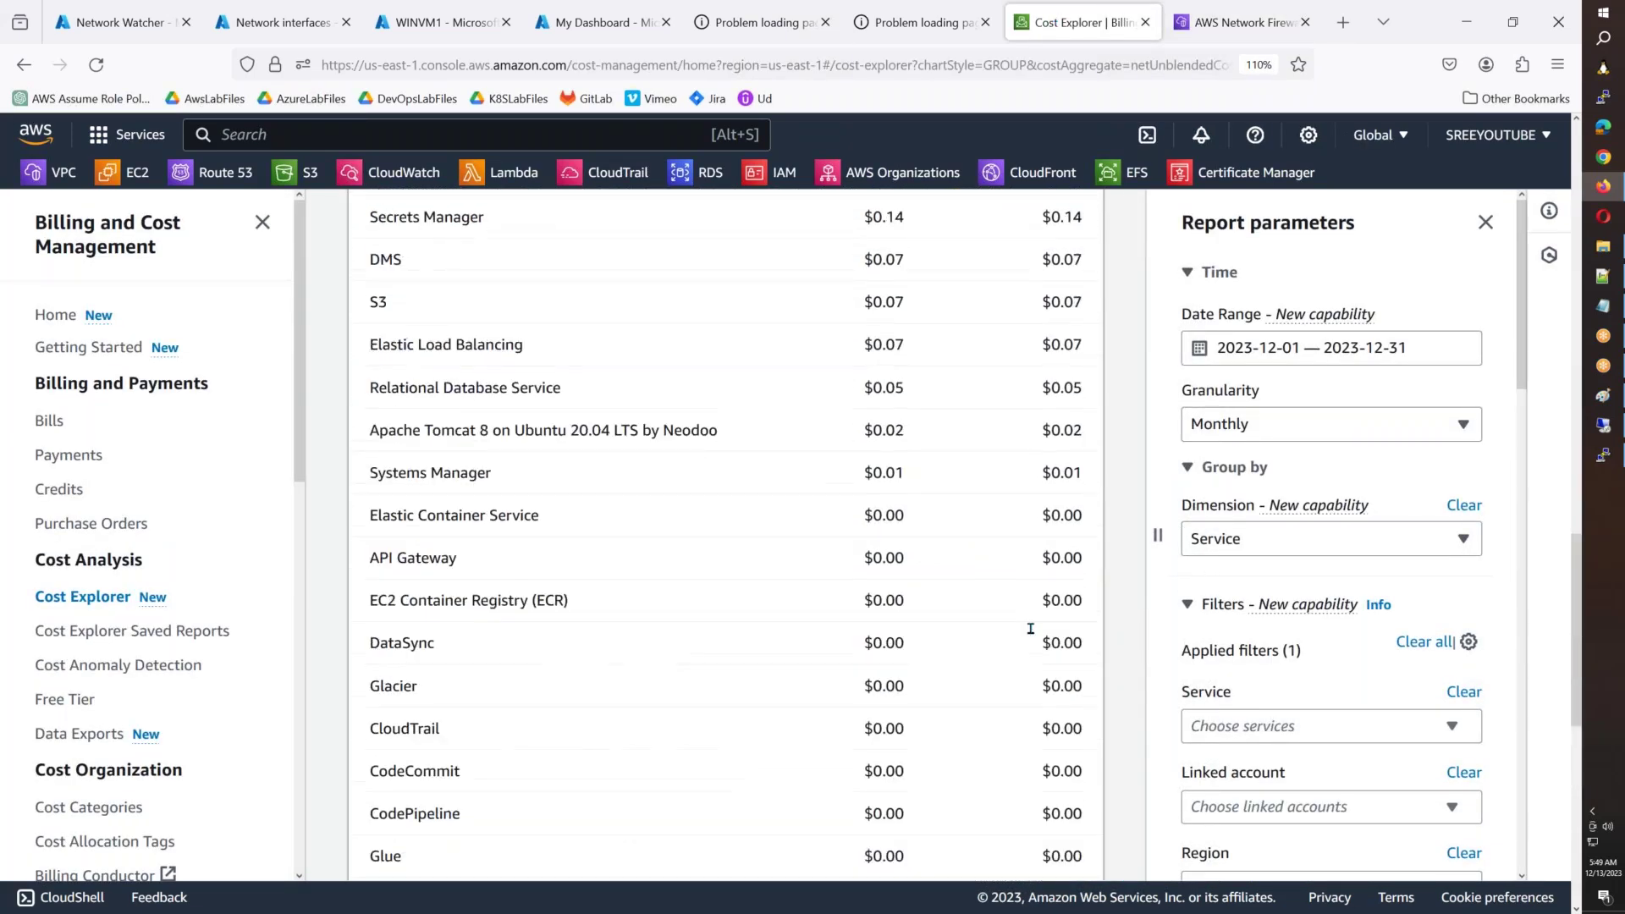
{"action": "left_click_drag", "start_coordinate": [467, 528], "coordinate": [321, 528]}
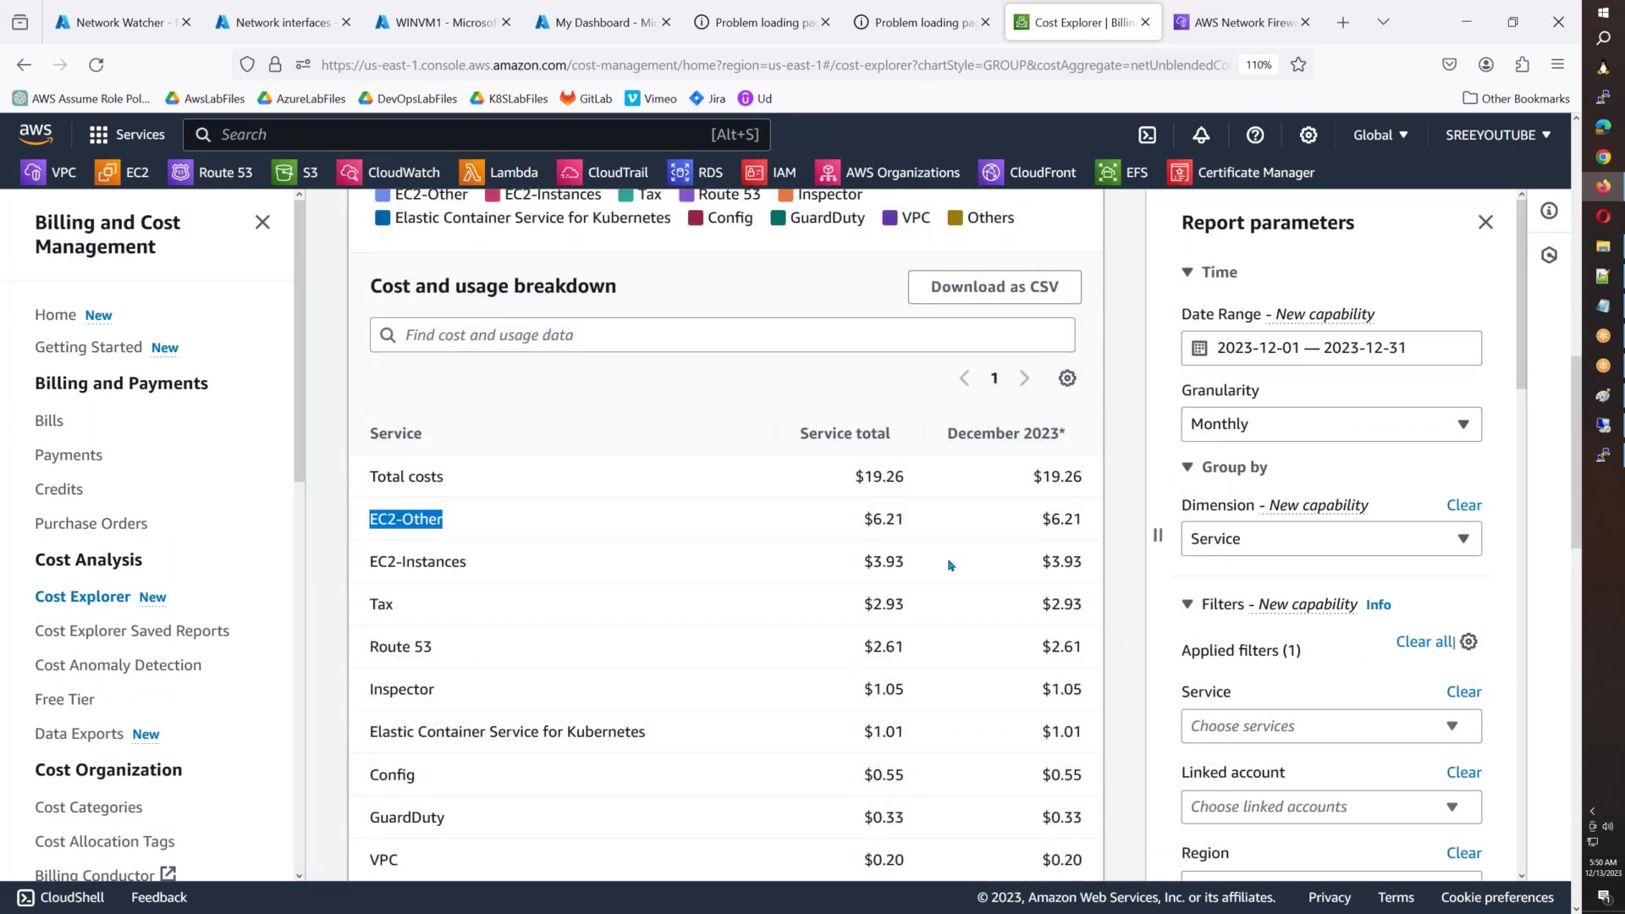
{"action": "scroll", "coordinate": [1263, 652], "scroll_direction": "down", "scroll_amount": 3}
{"action": "left_click", "coordinate": [1286, 498]}
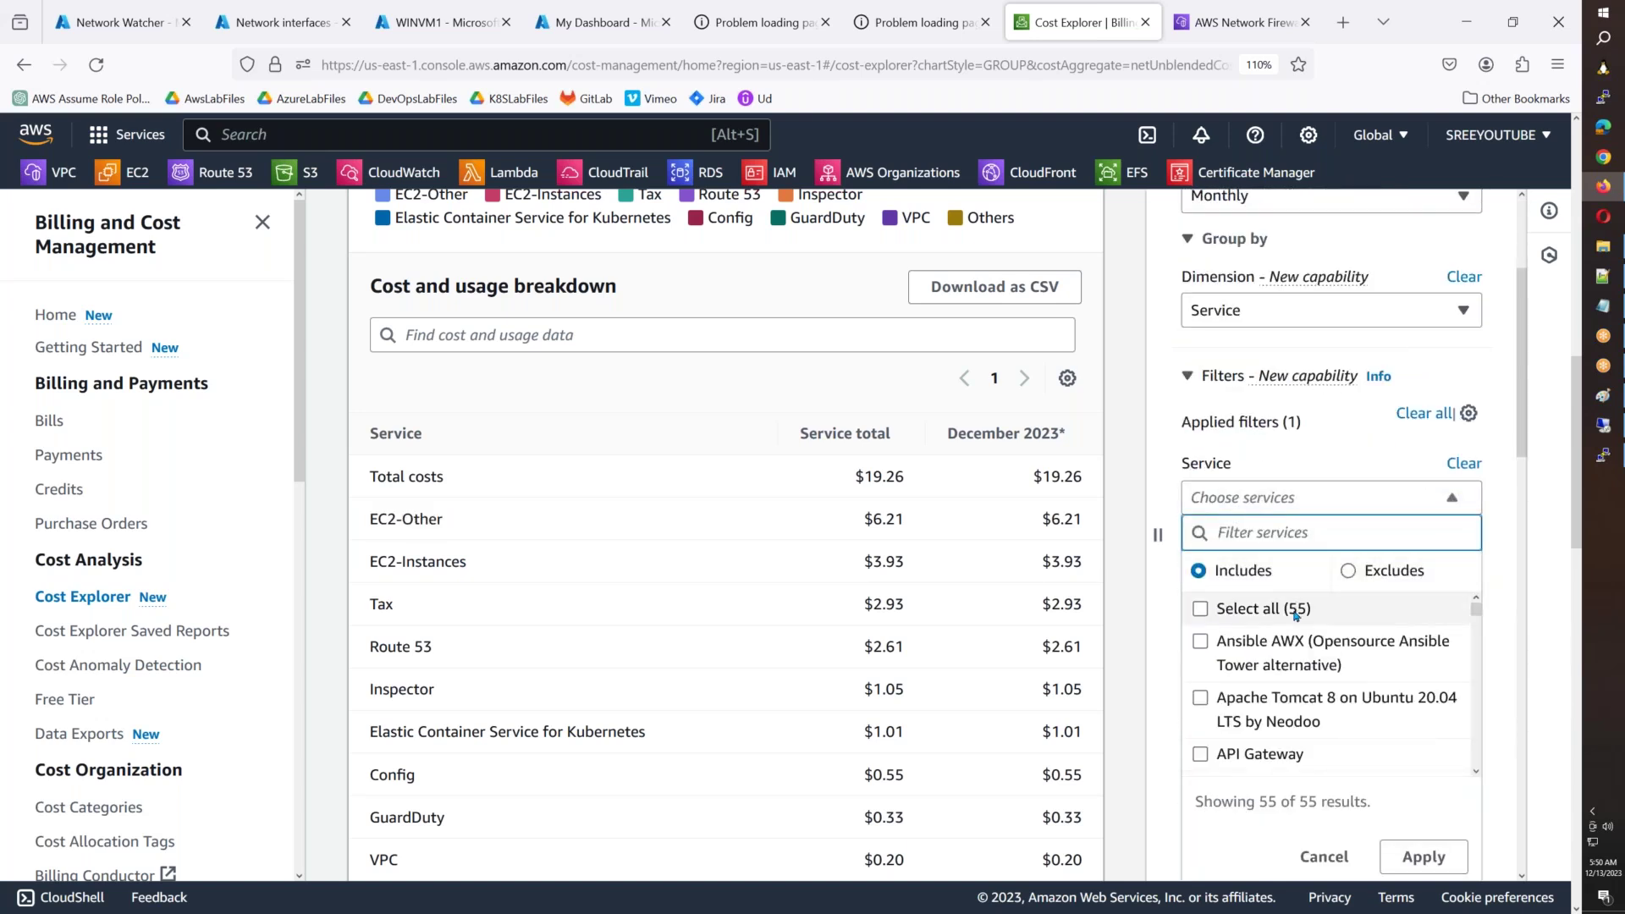
{"action": "left_click", "coordinate": [1327, 474]}
{"action": "scroll", "coordinate": [1328, 484], "scroll_direction": "down", "scroll_amount": 4}
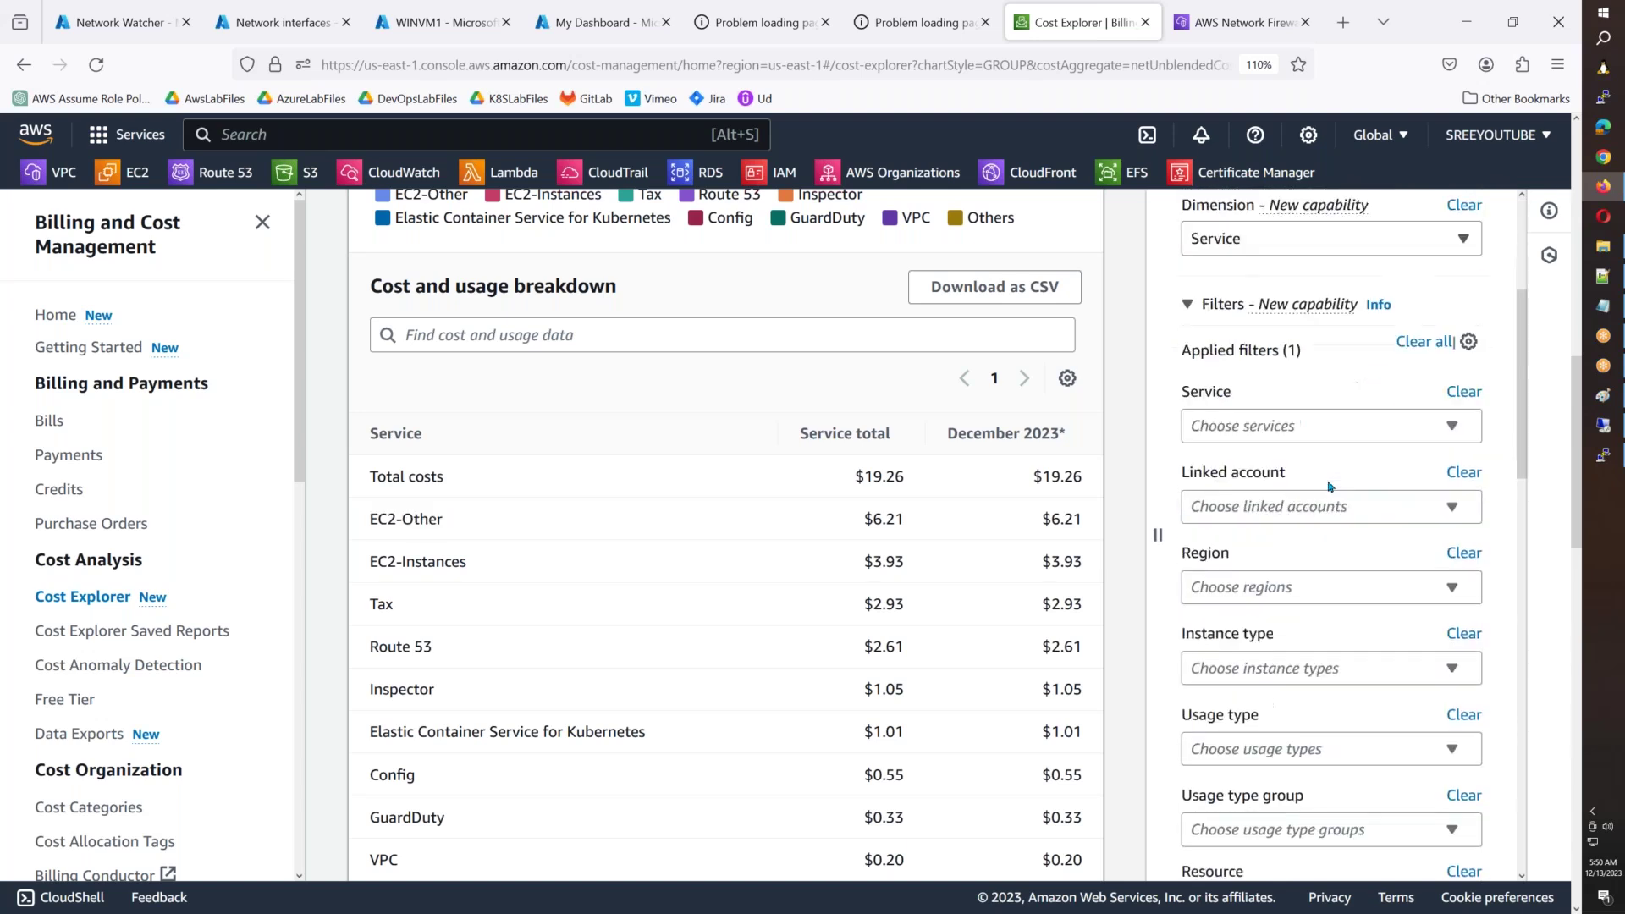
- Filter the cost report to US East (N. Virginia), where EC2-Other shows $0.75
{"action": "left_click", "coordinate": [1297, 328]}
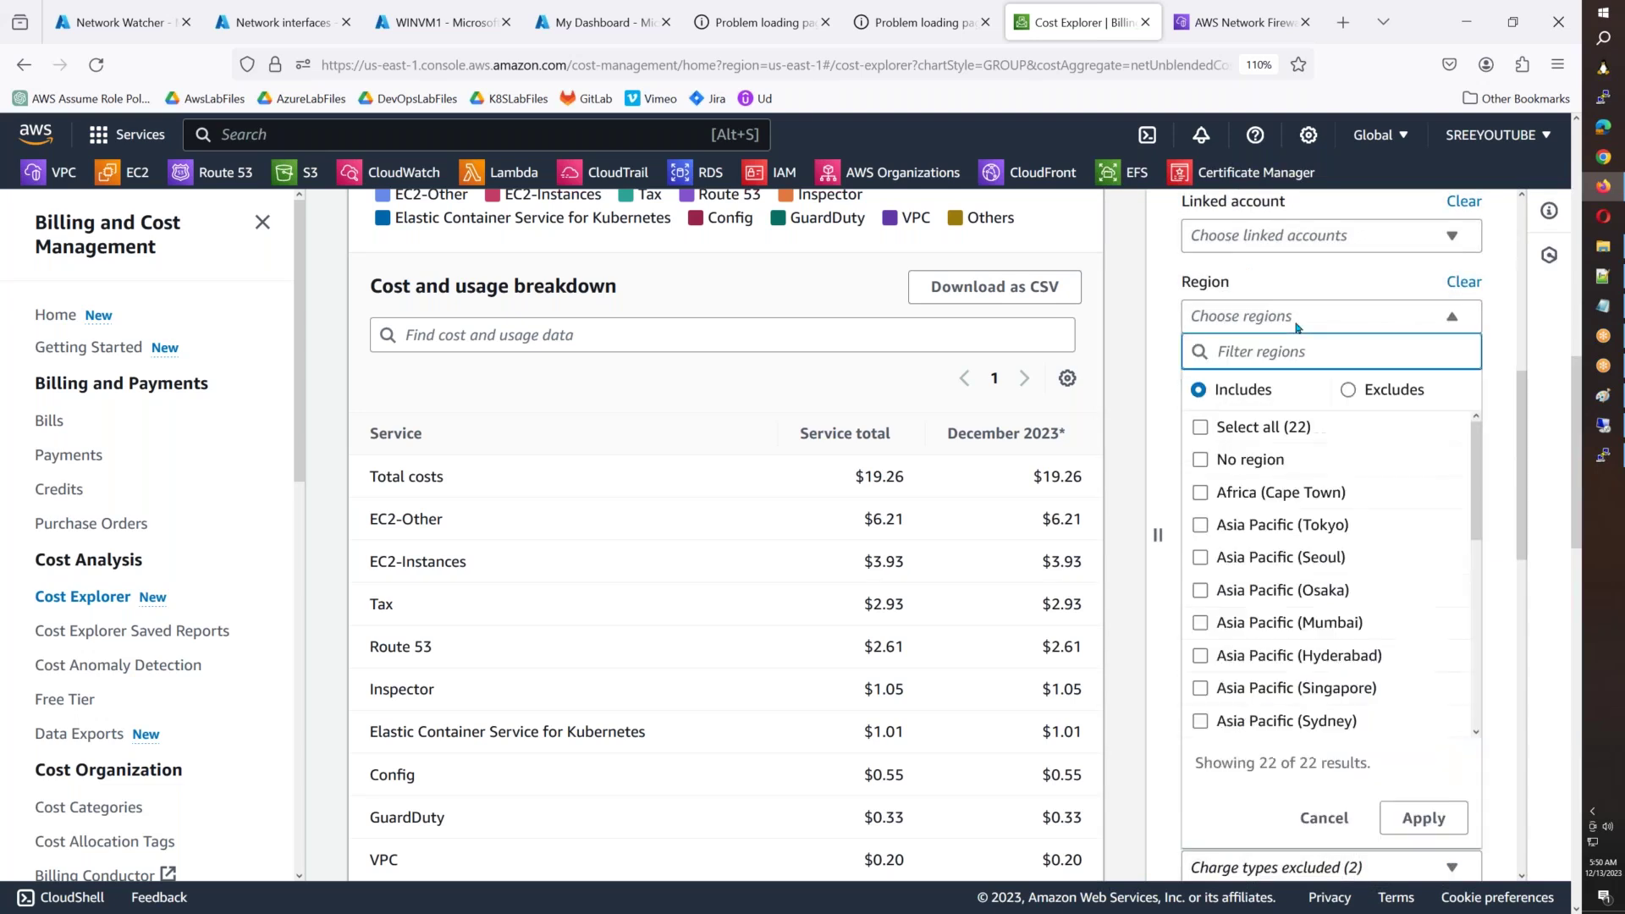
{"action": "scroll", "coordinate": [1231, 523], "scroll_direction": "down", "scroll_amount": 5}
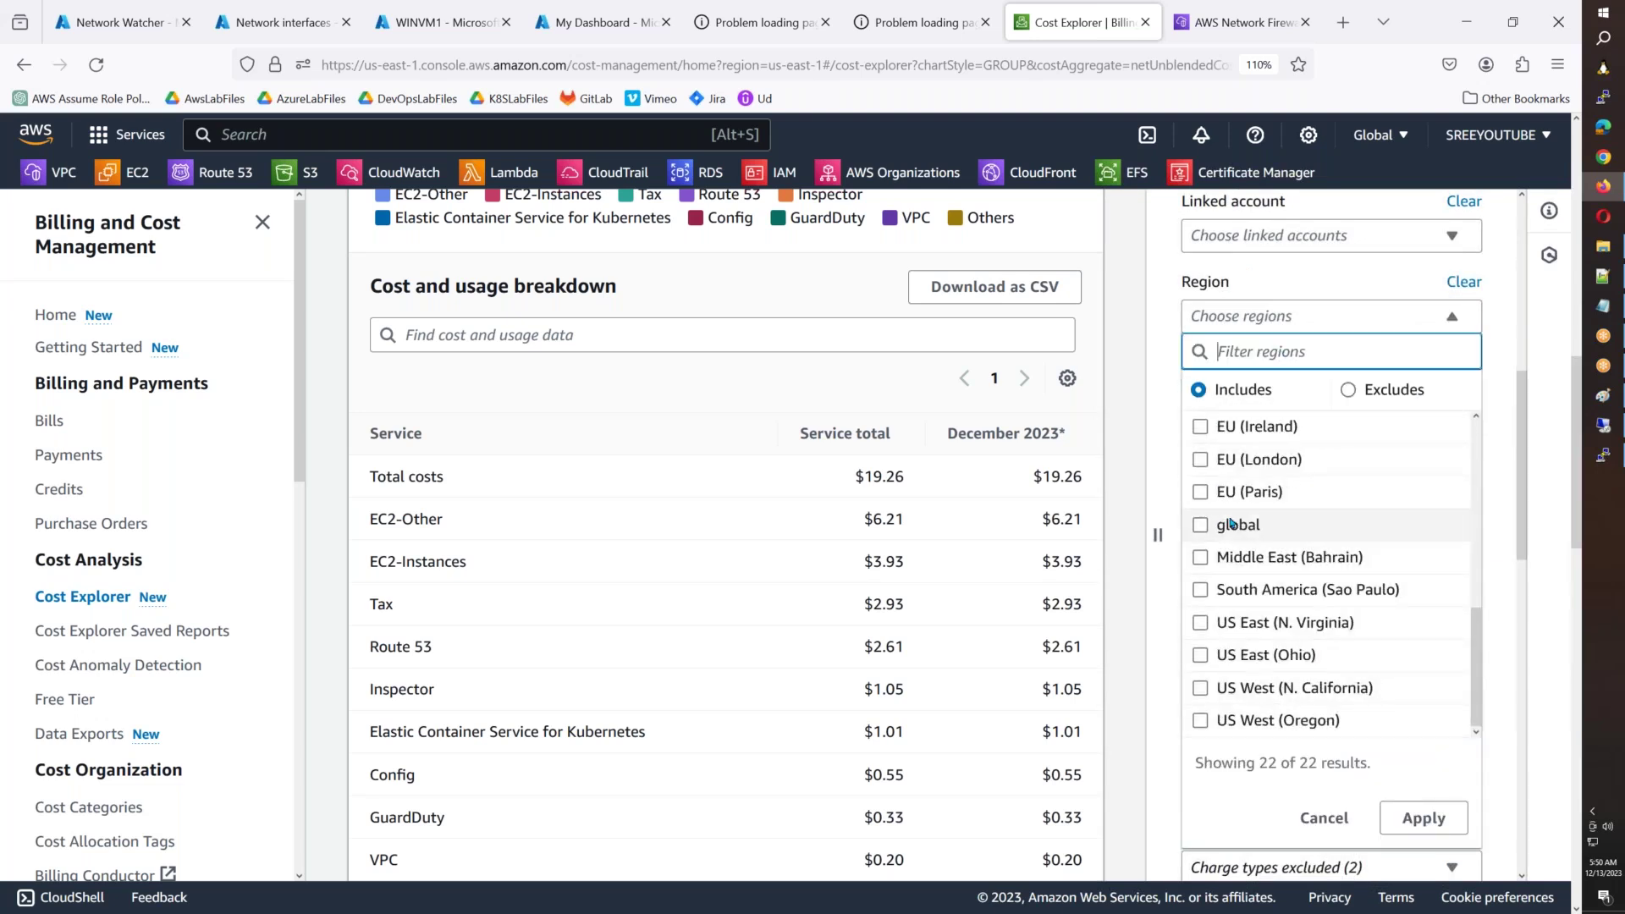
{"action": "scroll", "coordinate": [1227, 537], "scroll_direction": "down", "scroll_amount": 3}
{"action": "left_click", "coordinate": [1200, 394]}
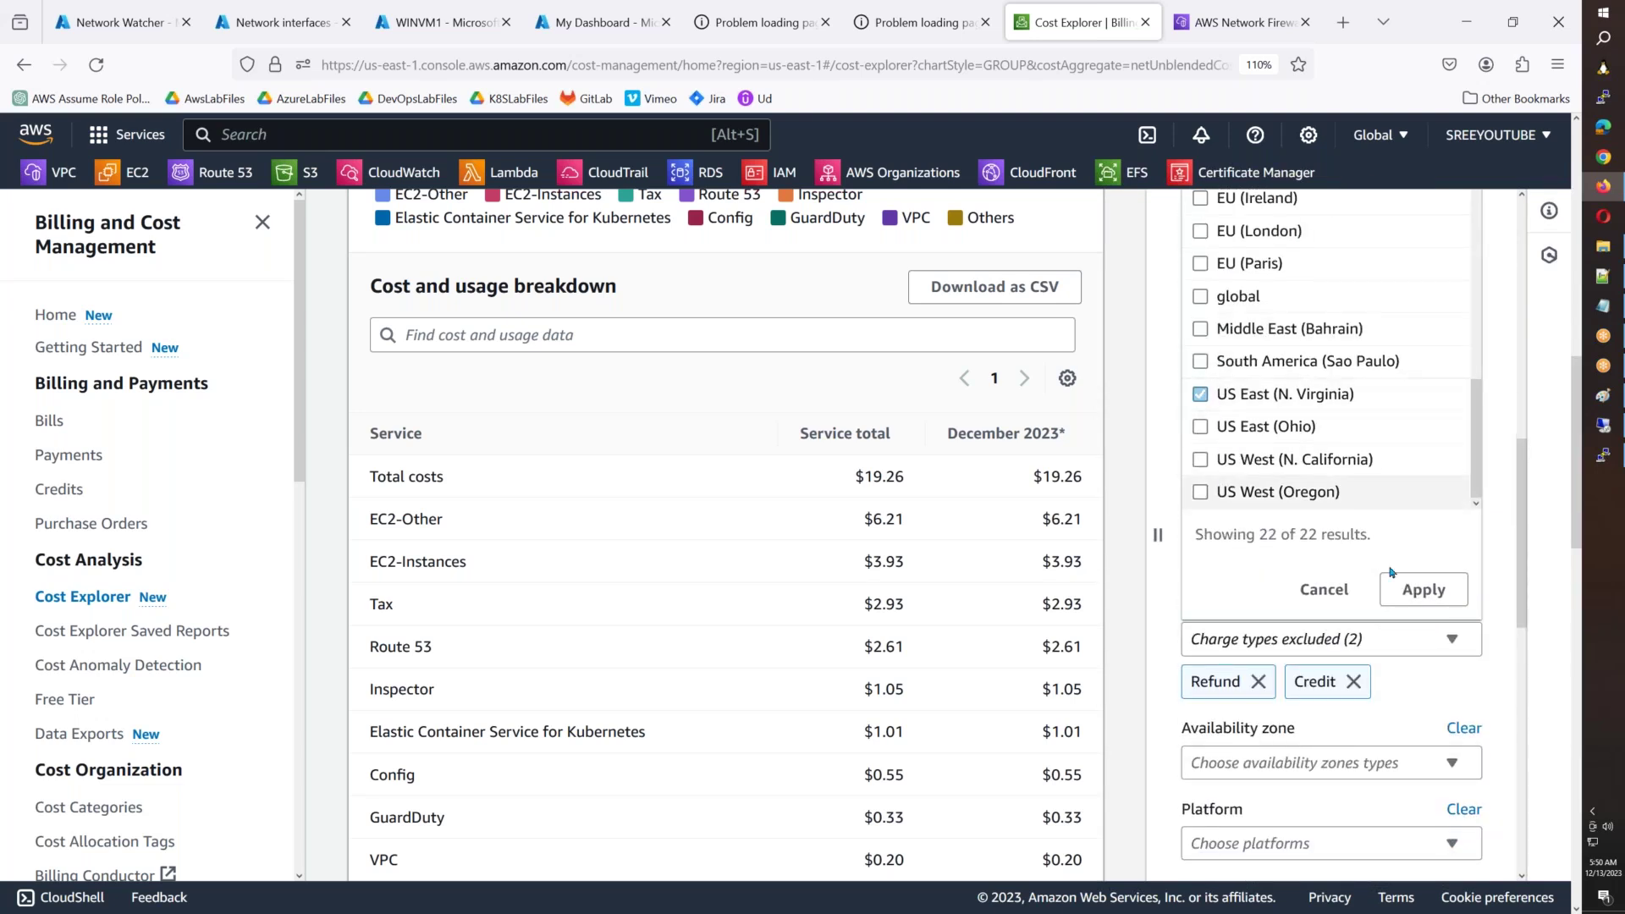
{"action": "left_click", "coordinate": [1422, 590]}
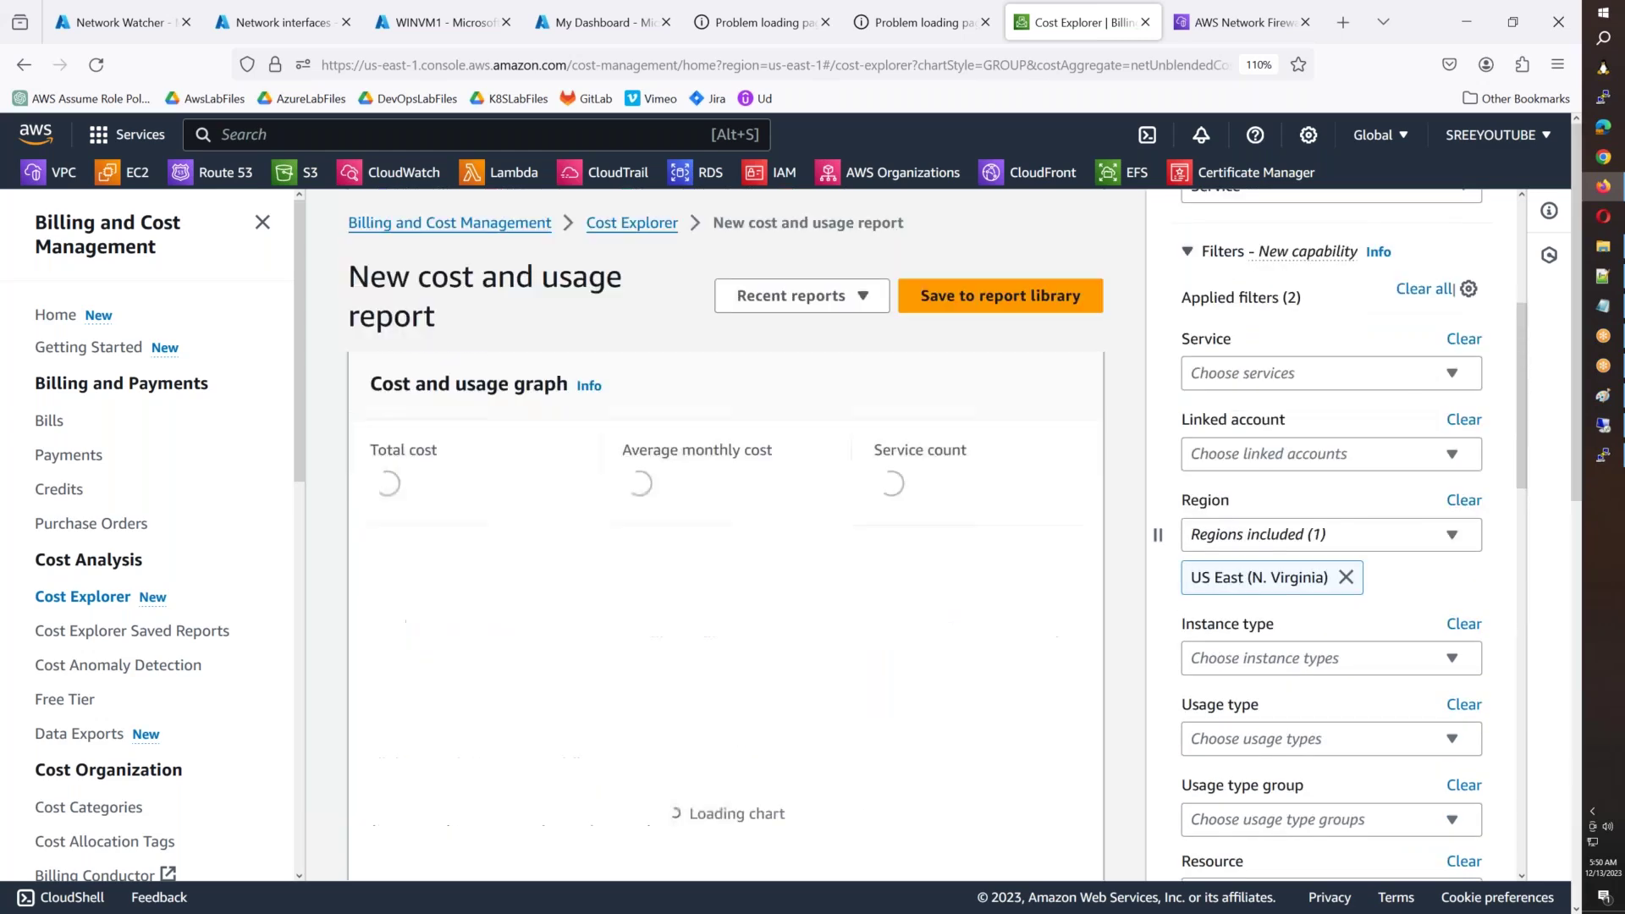
{"action": "scroll", "coordinate": [899, 590], "scroll_direction": "down", "scroll_amount": 8}
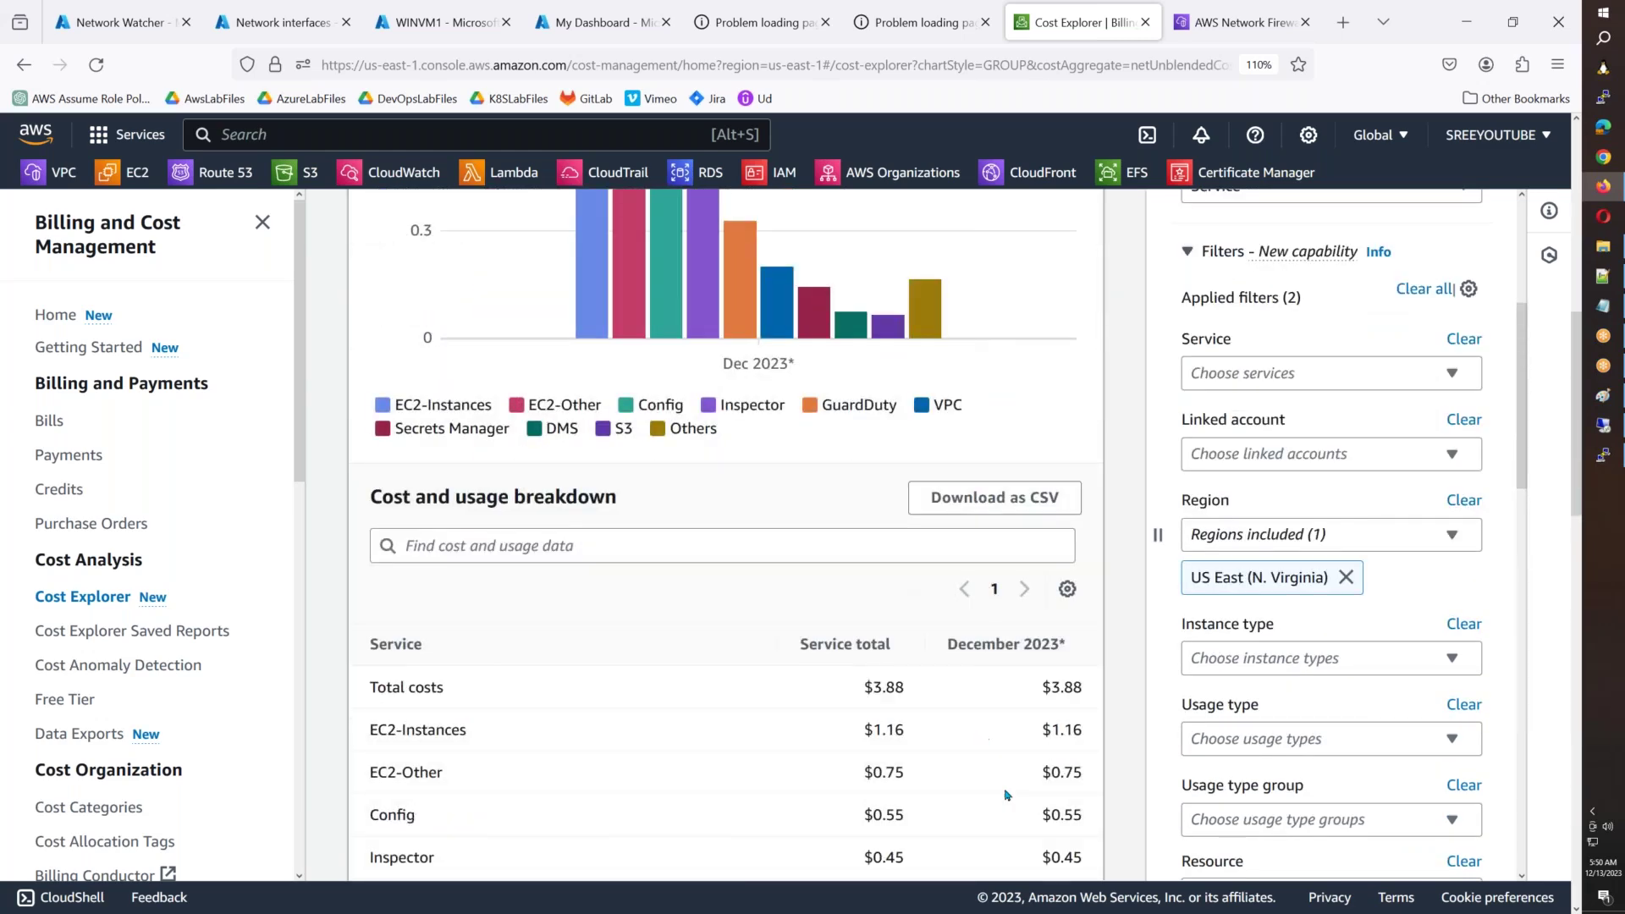
{"action": "left_click_drag", "start_coordinate": [1044, 780], "coordinate": [1083, 772]}
{"action": "scroll", "coordinate": [899, 673], "scroll_direction": "down", "scroll_amount": 2}
{"action": "left_click_drag", "start_coordinate": [857, 670], "coordinate": [1097, 668]}
- Add US East (Ohio) to the region filter, raising the total cost to $13.15
{"action": "left_click", "coordinate": [1371, 543]}
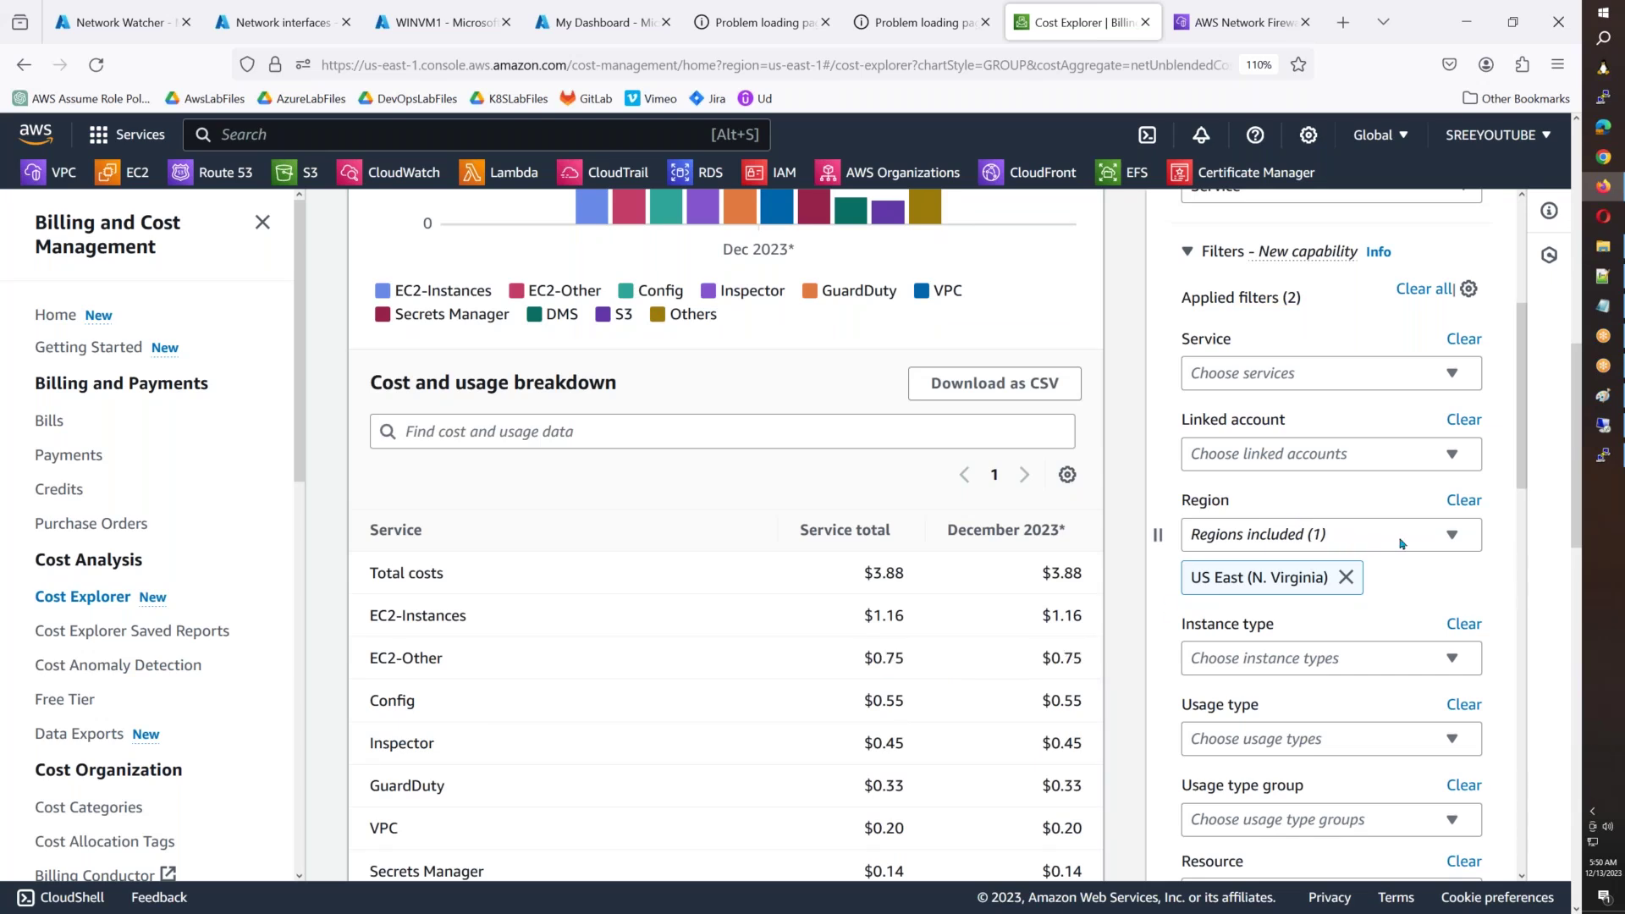
{"action": "scroll", "coordinate": [1332, 442], "scroll_direction": "down", "scroll_amount": 5}
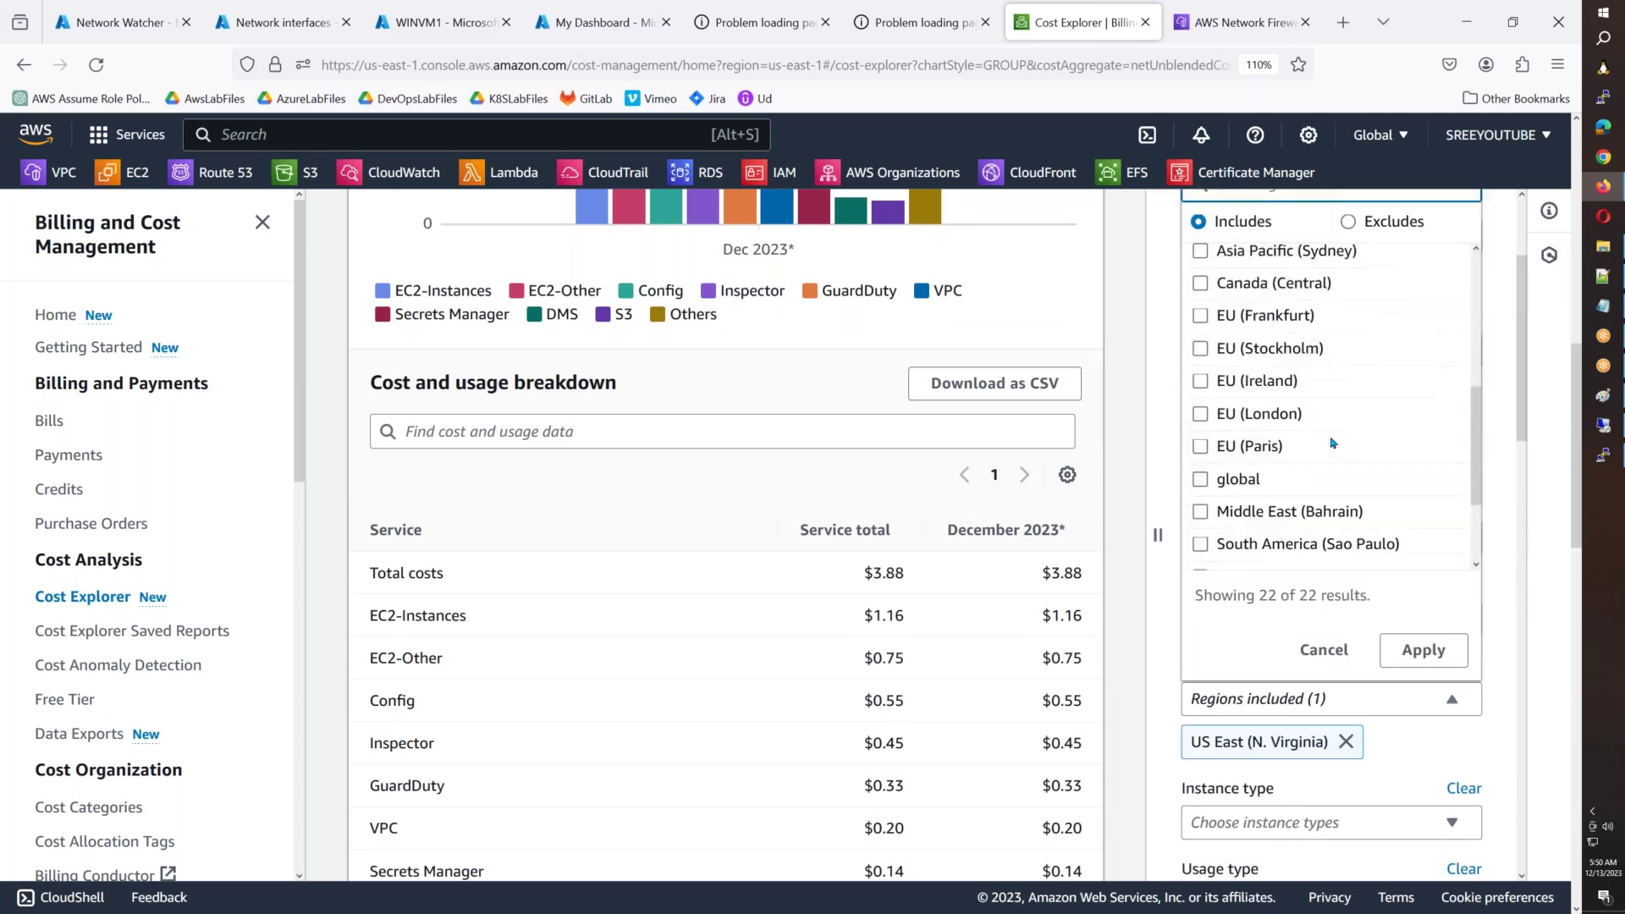
{"action": "left_click", "coordinate": [1201, 488]}
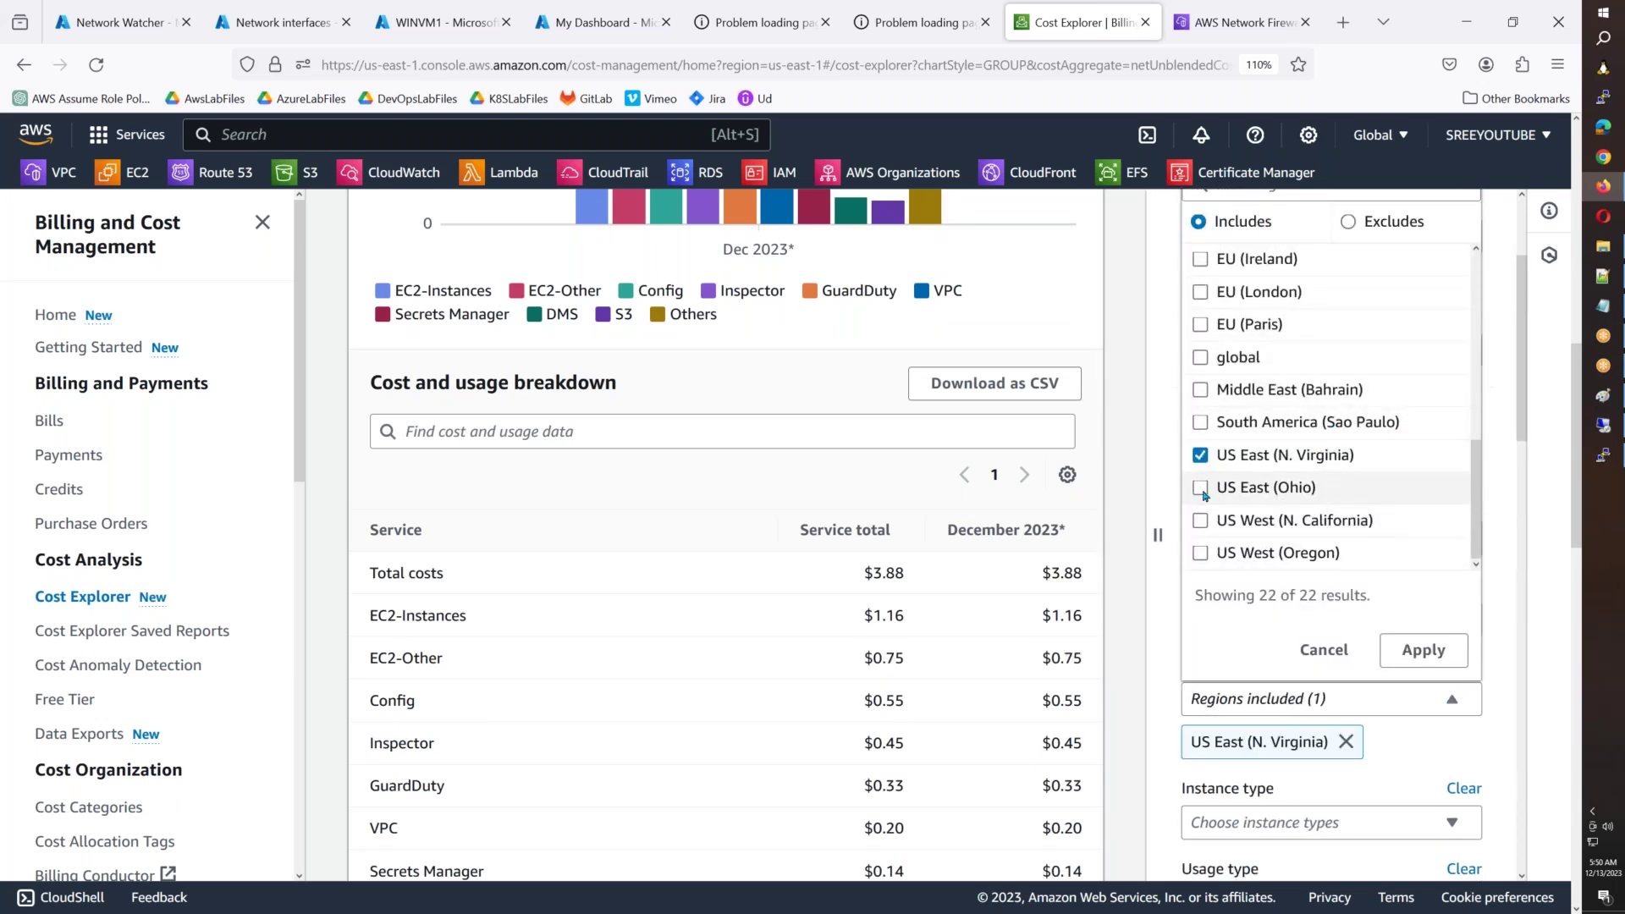
{"action": "left_click", "coordinate": [1426, 650]}
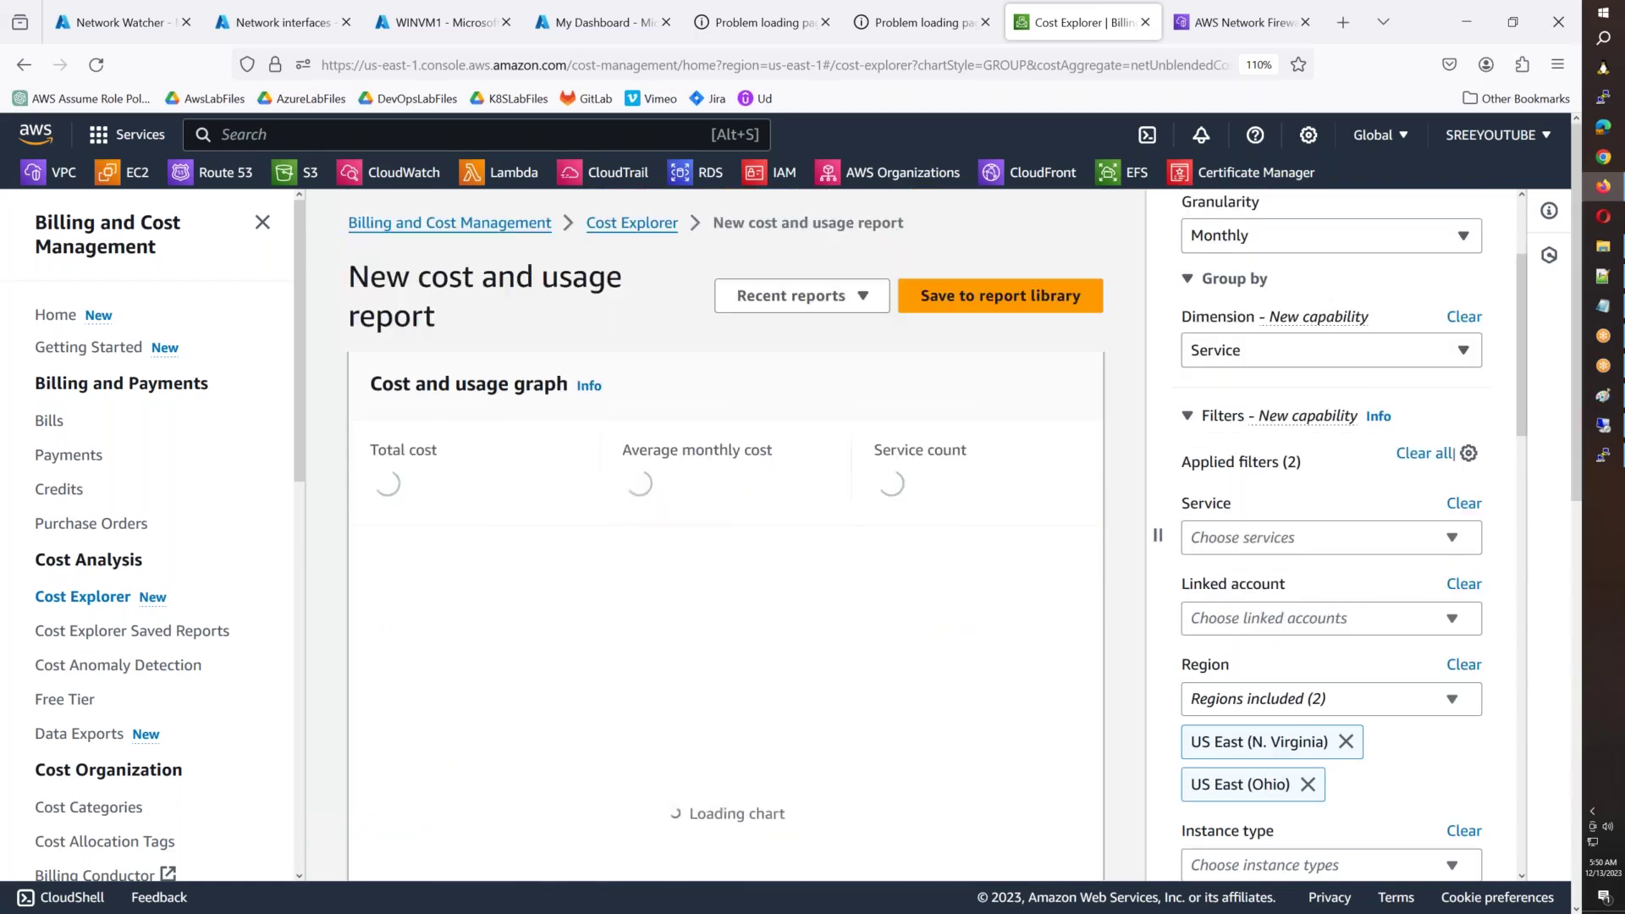
{"action": "scroll", "coordinate": [1016, 657], "scroll_direction": "down", "scroll_amount": 5}
{"action": "scroll", "coordinate": [802, 506], "scroll_direction": "up", "scroll_amount": 3}
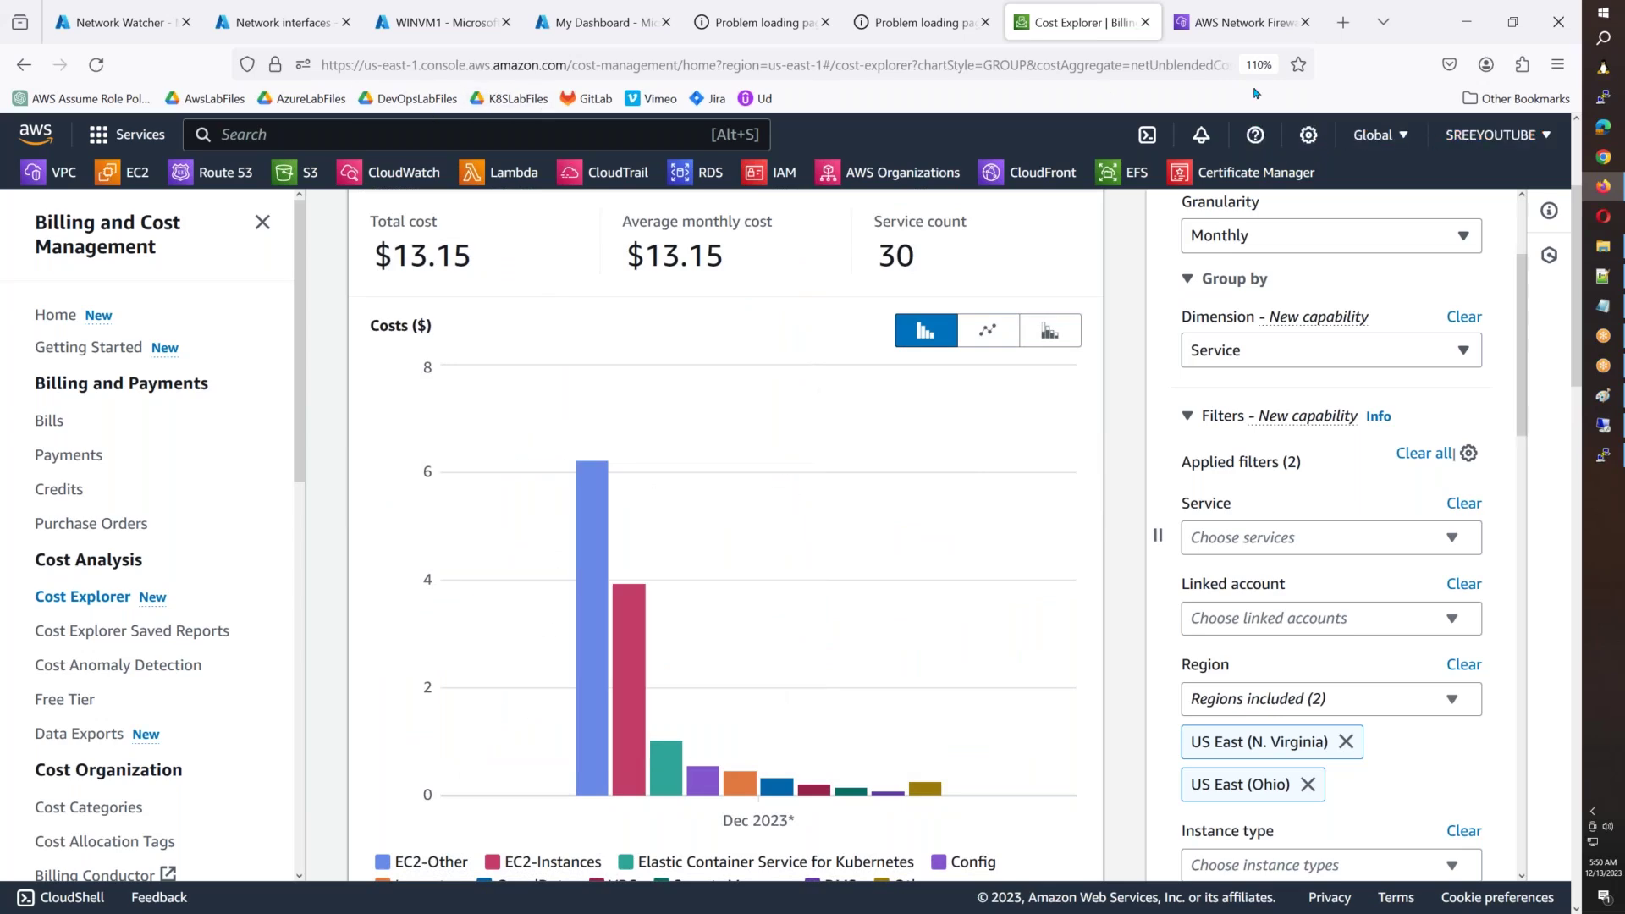
{"action": "left_click", "coordinate": [1239, 22]}
- Open the US East (Ohio) console in a new tab and switch to it
{"action": "left_click", "coordinate": [1364, 134]}
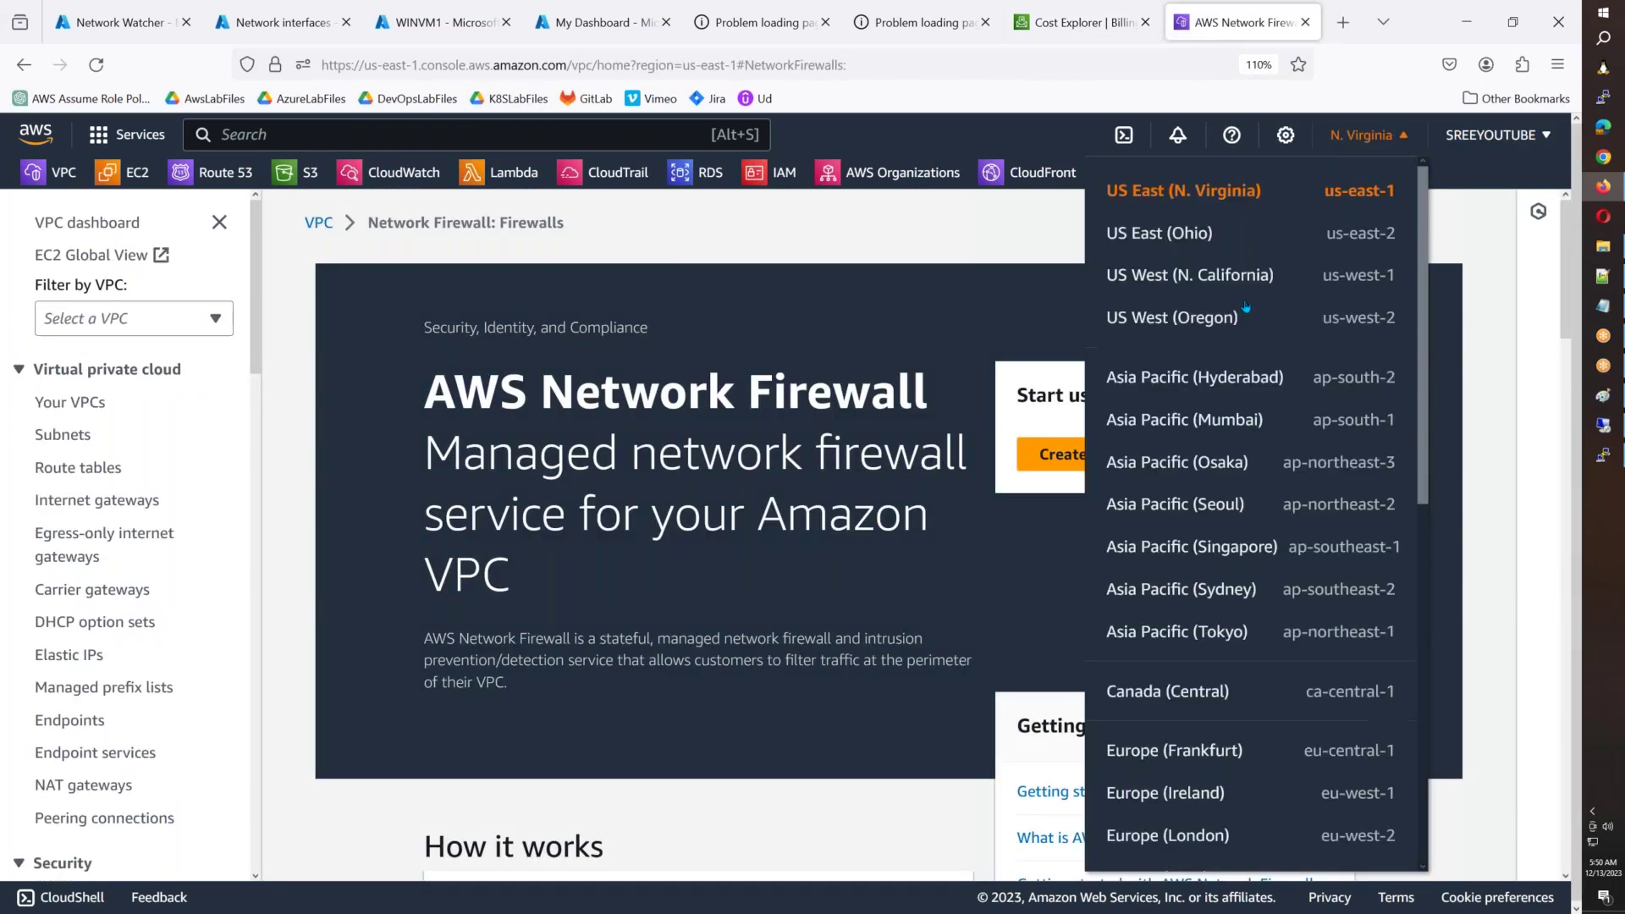
{"action": "right_click", "coordinate": [1172, 243]}
{"action": "left_click", "coordinate": [1202, 253]}
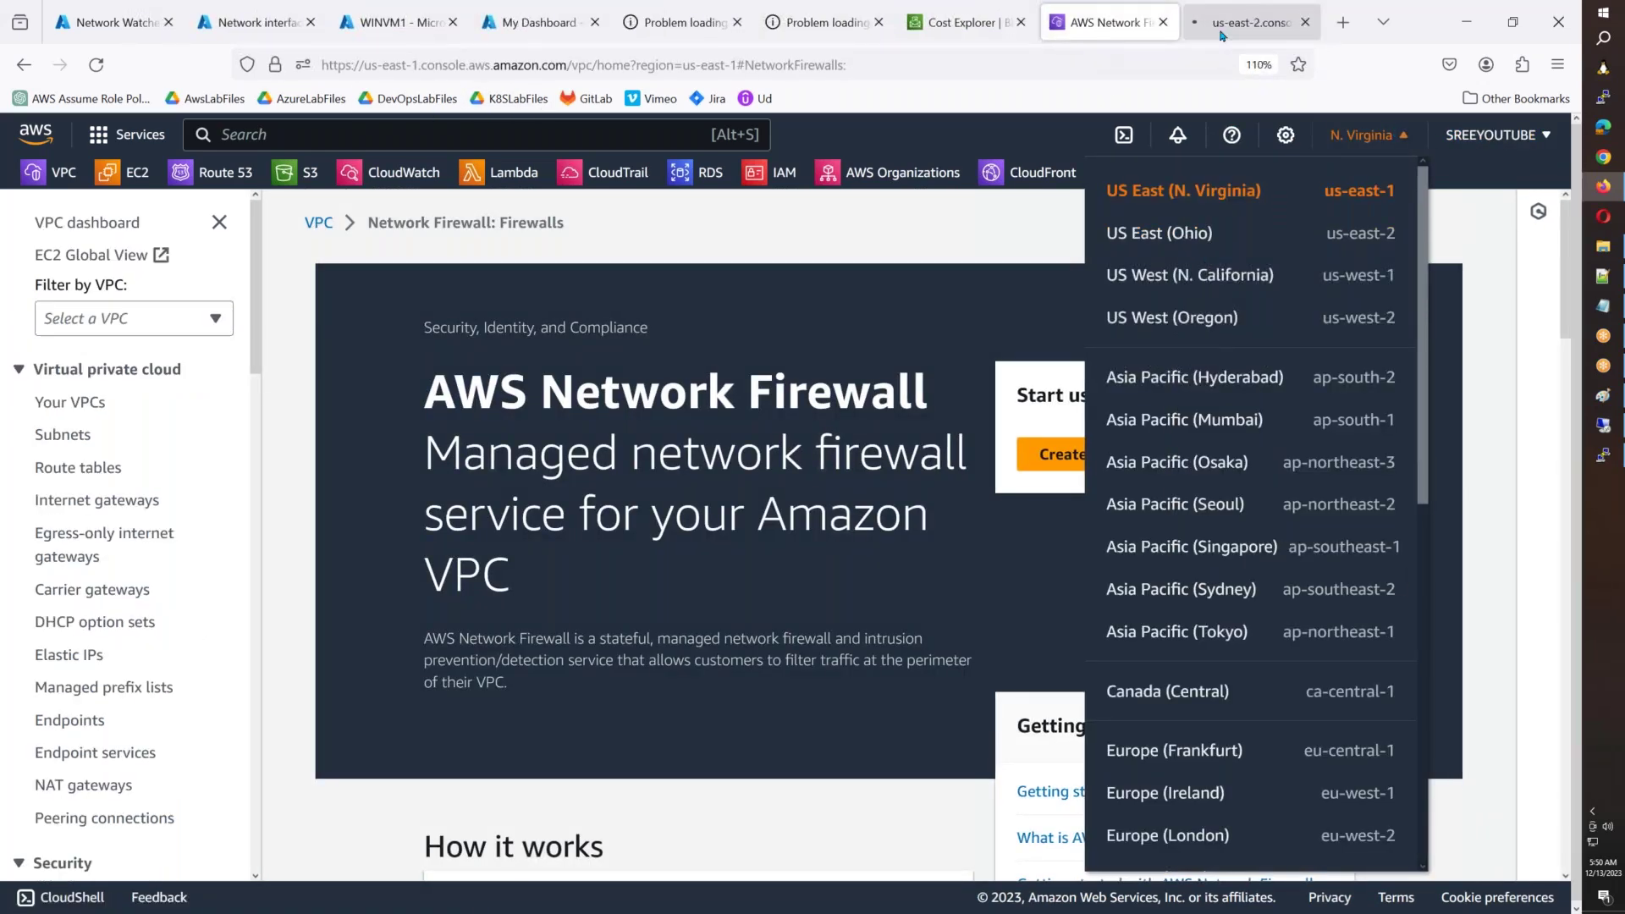
{"action": "left_click", "coordinate": [1221, 34]}
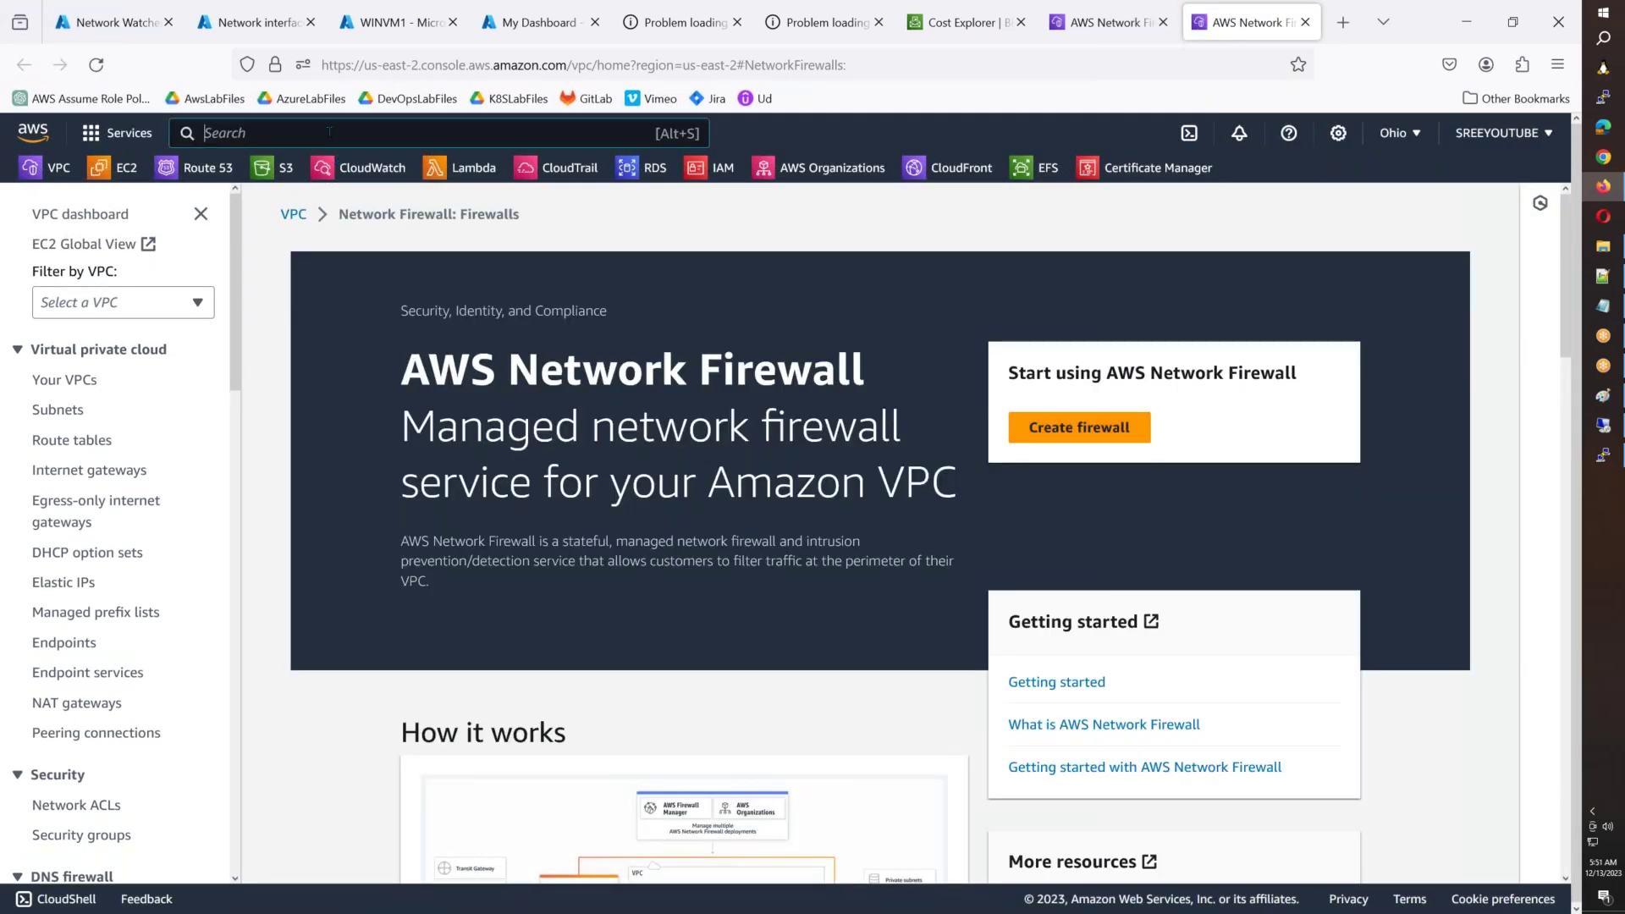
- Search 'eks' and open Elastic Kubernetes Service in a new tab to view its empty Clusters list
{"action": "left_click", "coordinate": [329, 132]}
{"action": "type", "text": "eks"}
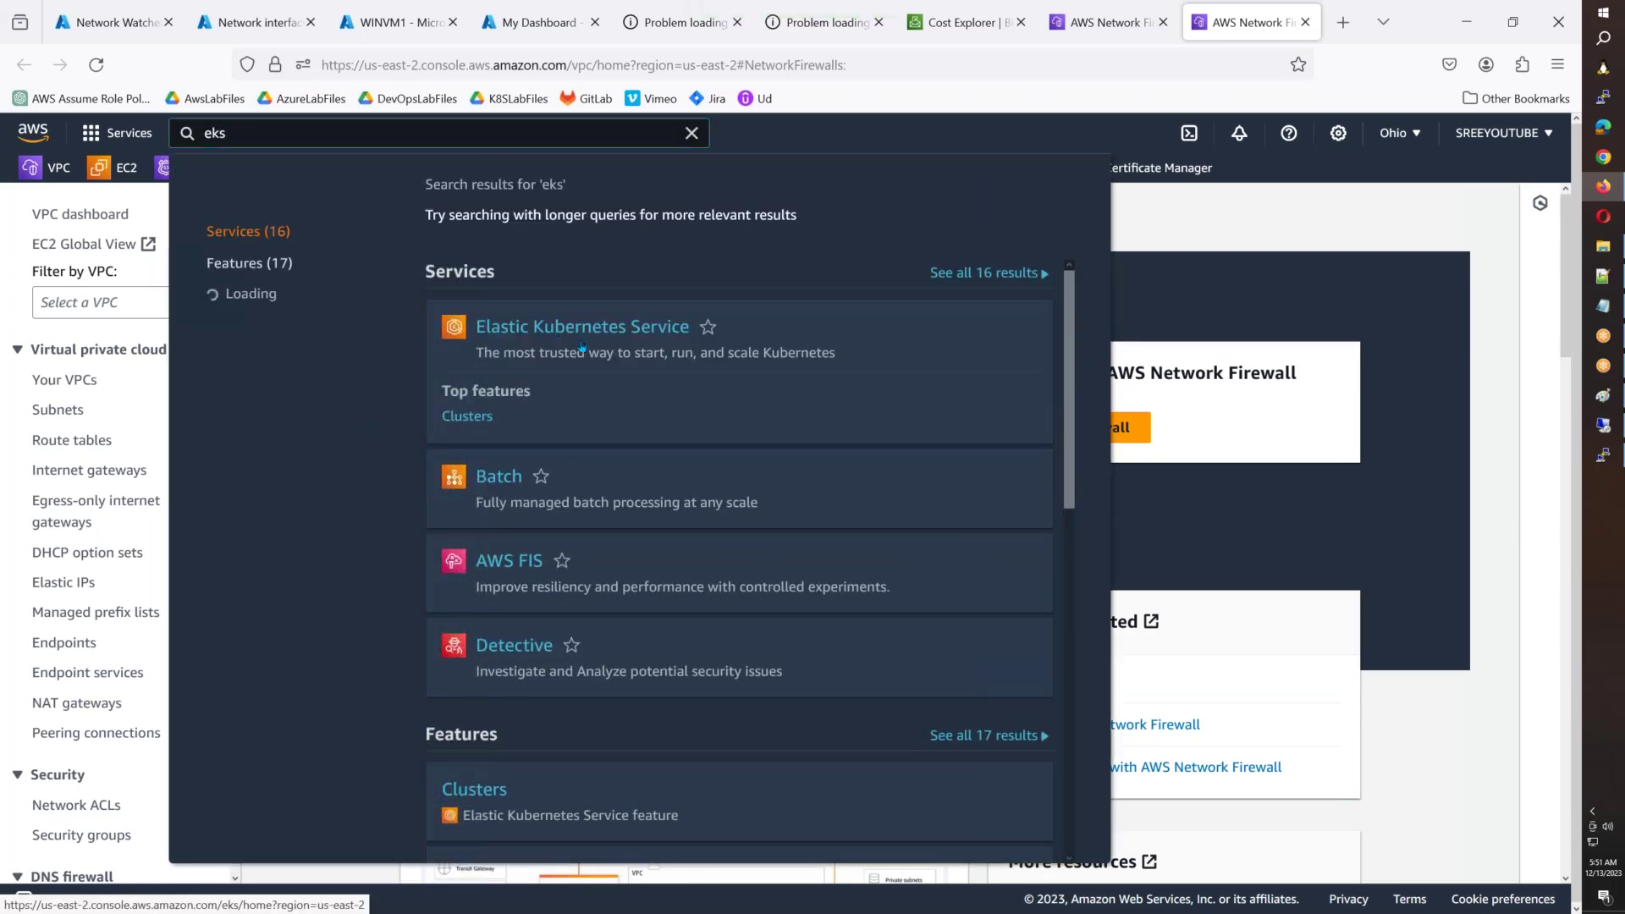
{"action": "right_click", "coordinate": [552, 332]}
{"action": "left_click", "coordinate": [593, 348]}
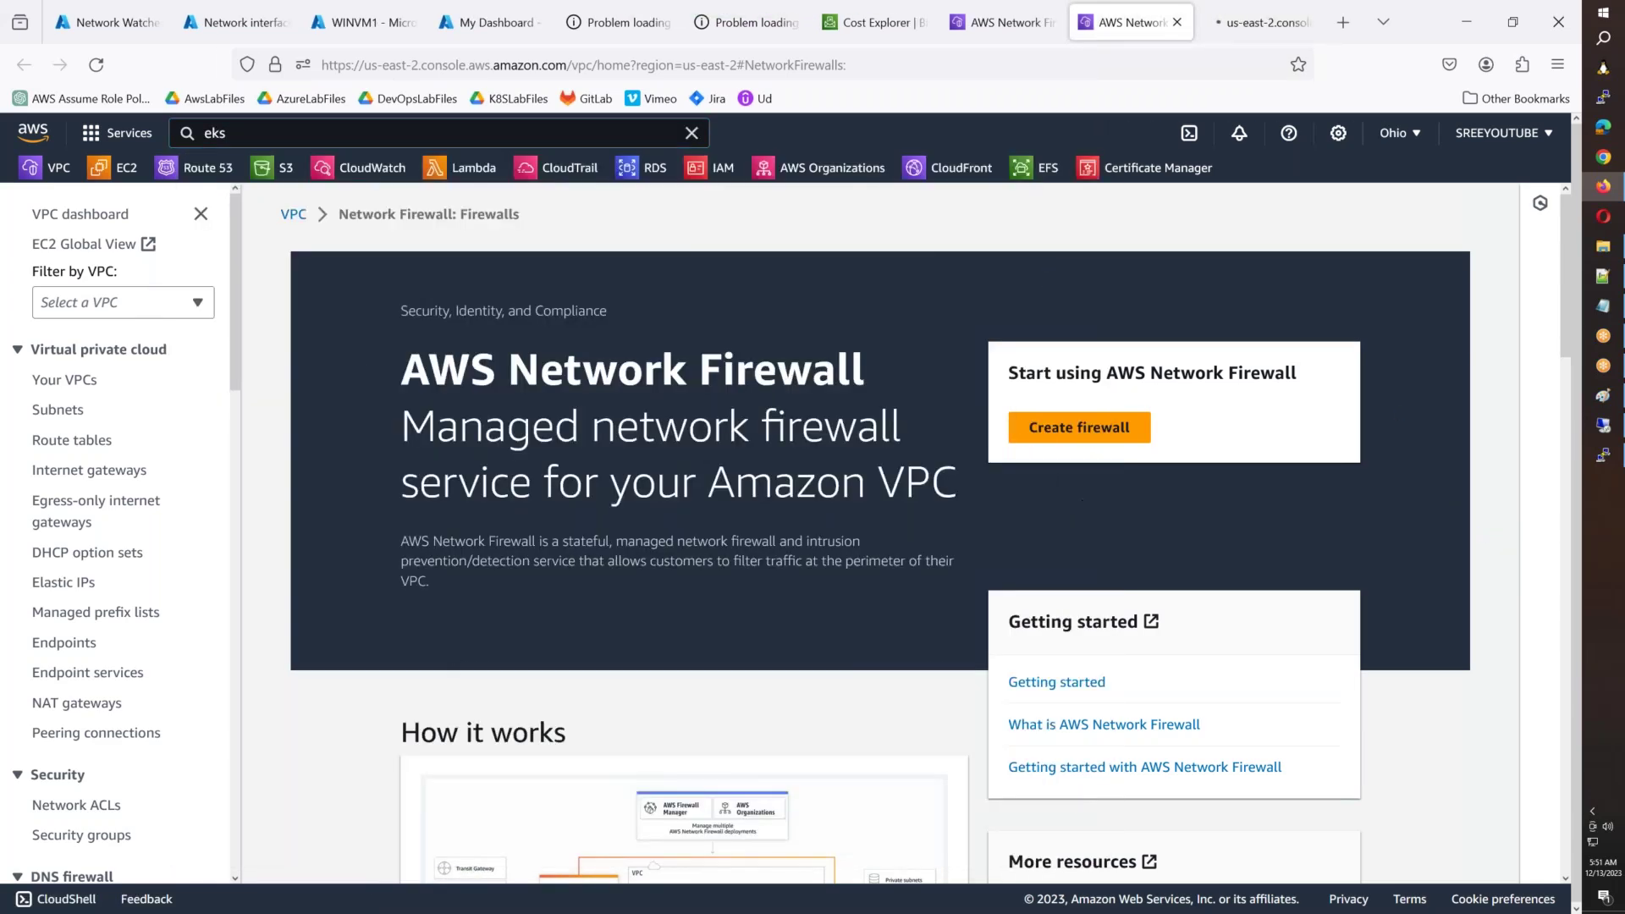
{"action": "left_click", "coordinate": [52, 380]}
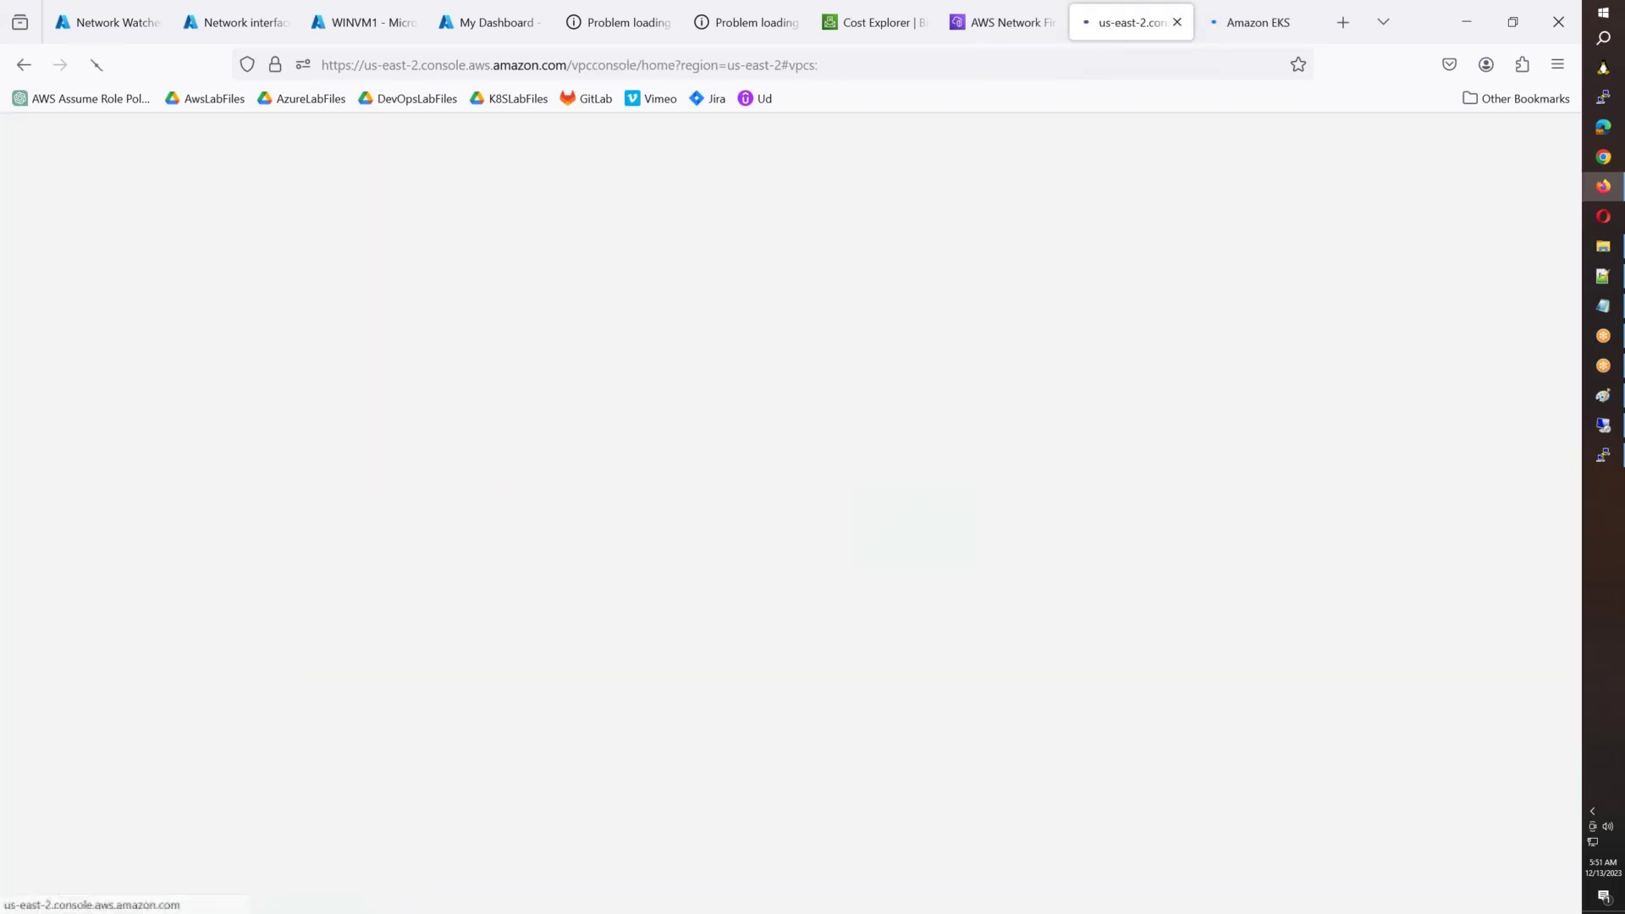
{"action": "left_click", "coordinate": [1238, 23]}
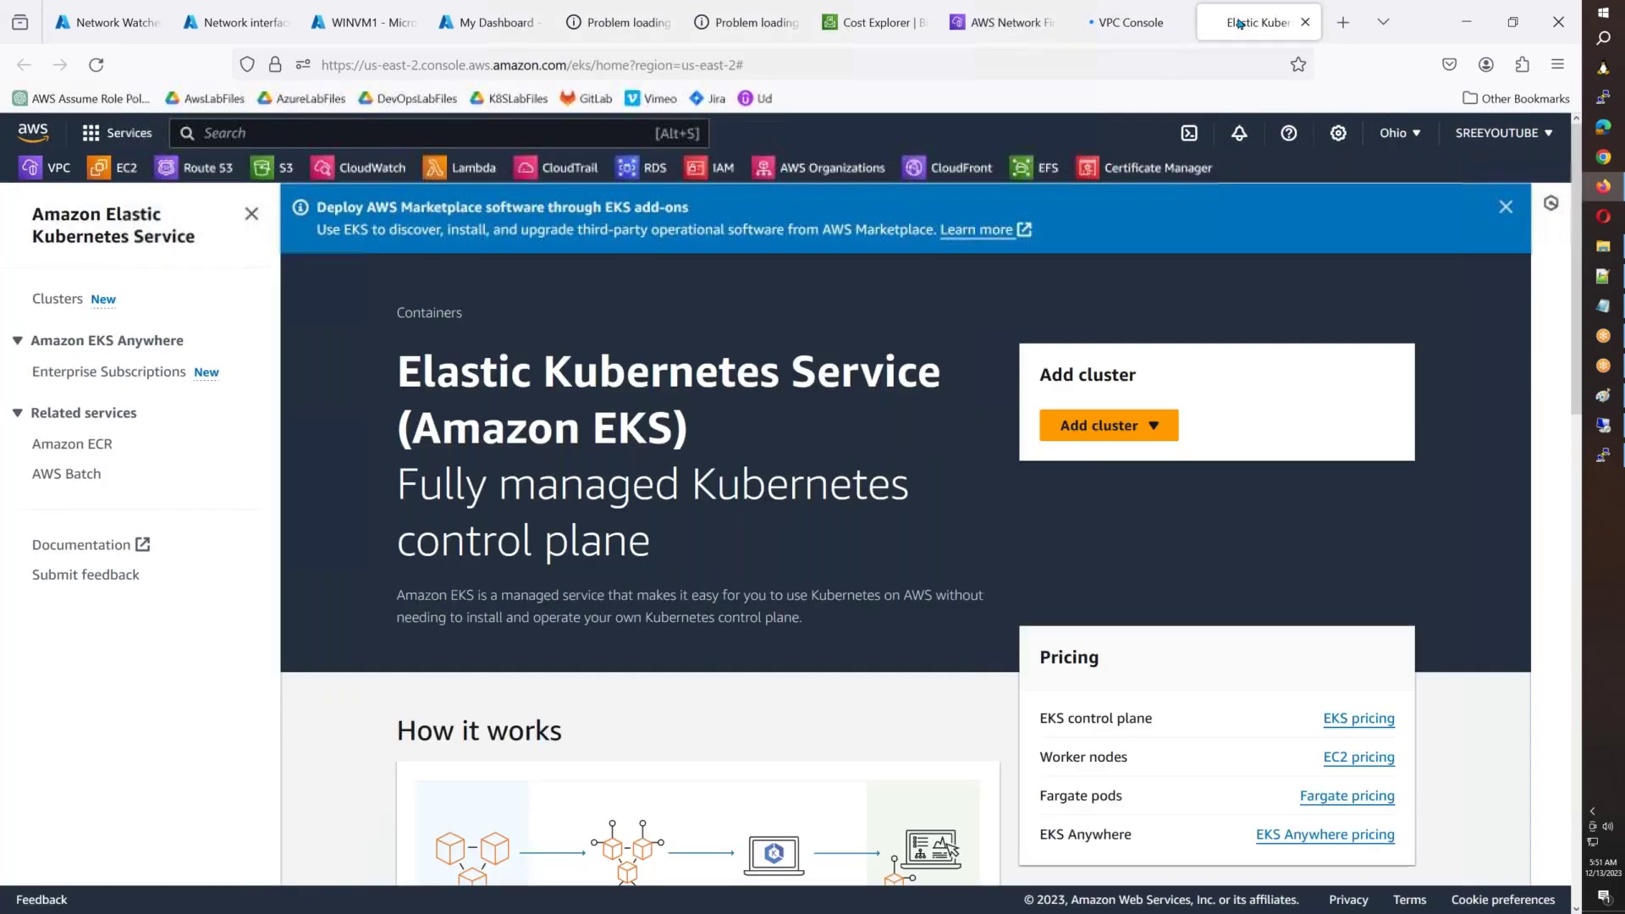
{"action": "left_click", "coordinate": [58, 300]}
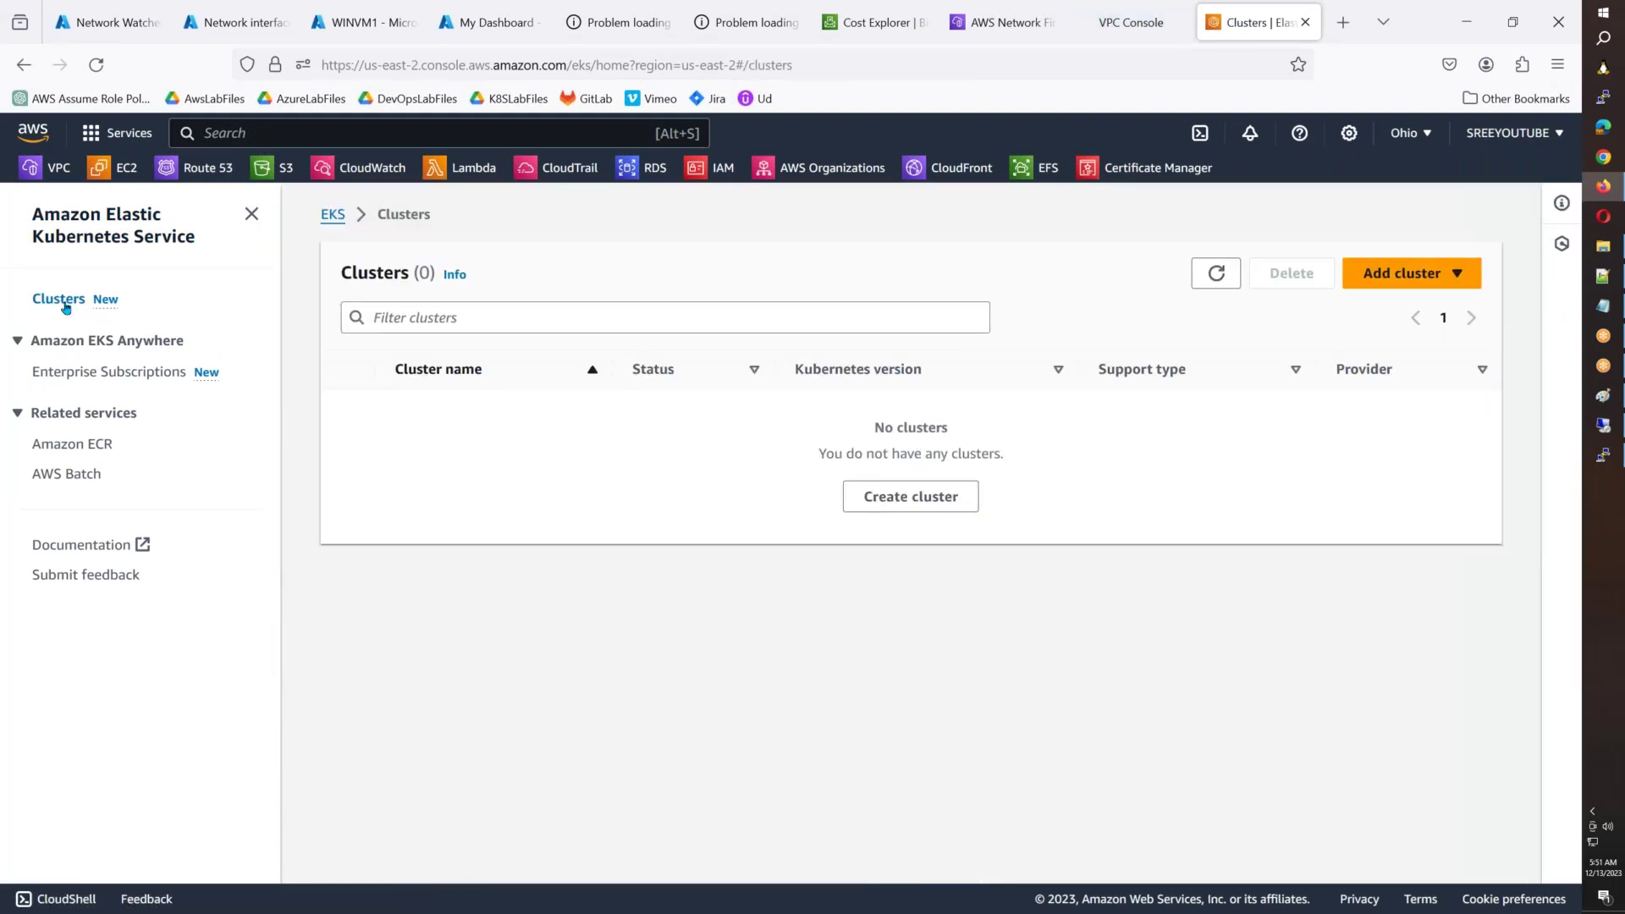
- Delete the eksctl-eks-awsb53 cluster's NAT gateway in Ohio, confirming with 'delete'
{"action": "left_click", "coordinate": [1125, 25]}
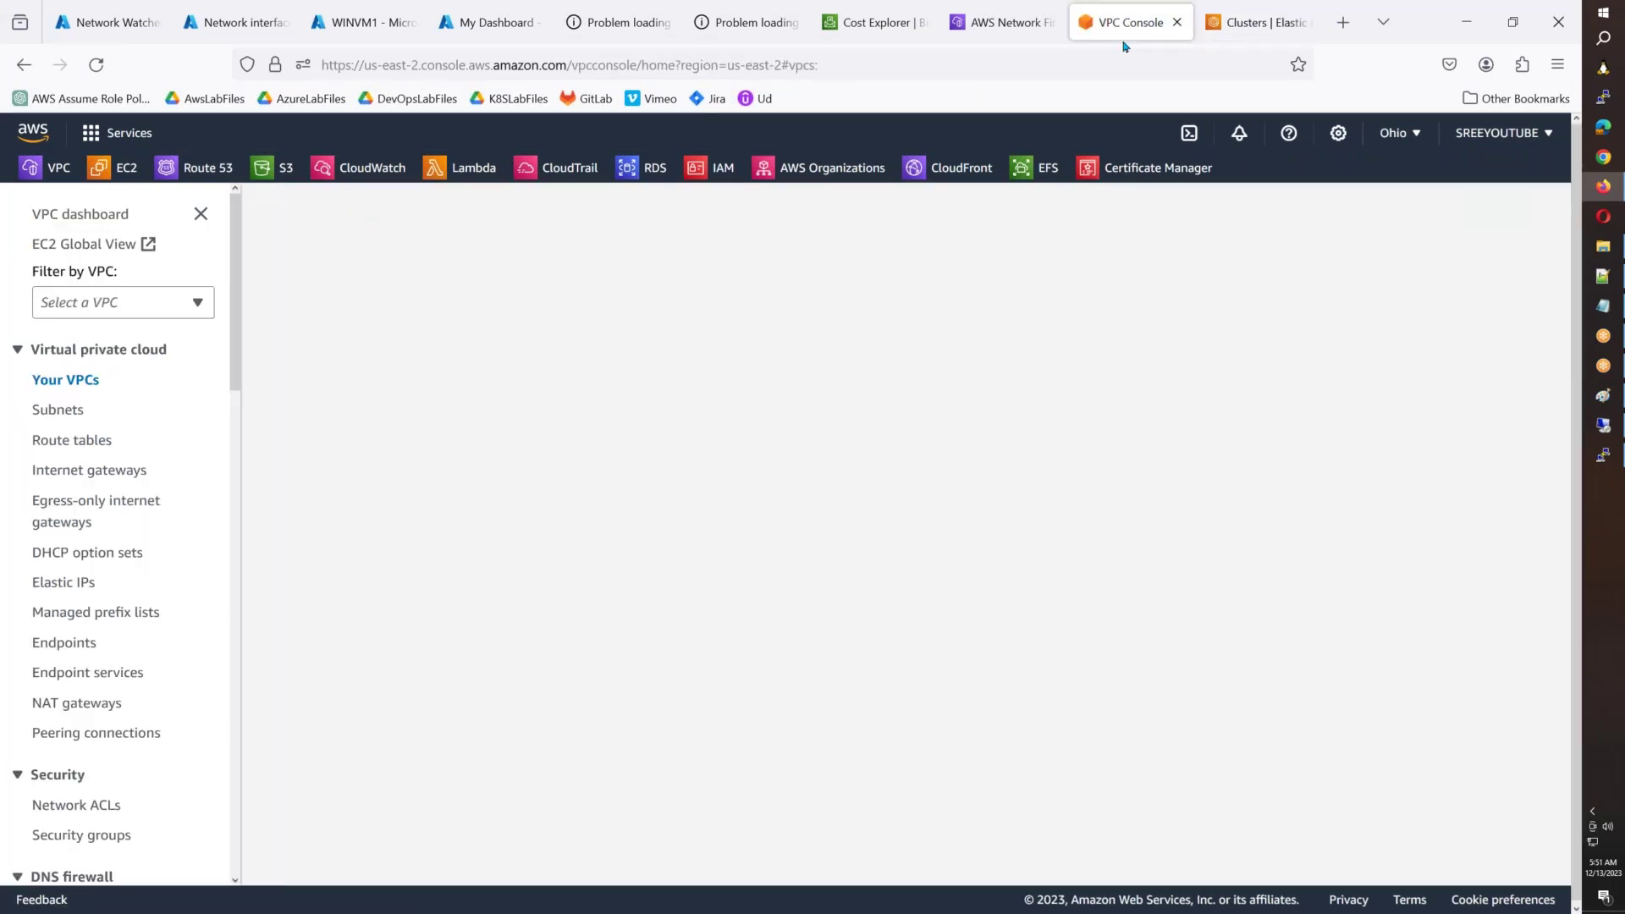
{"action": "left_click", "coordinate": [116, 222]}
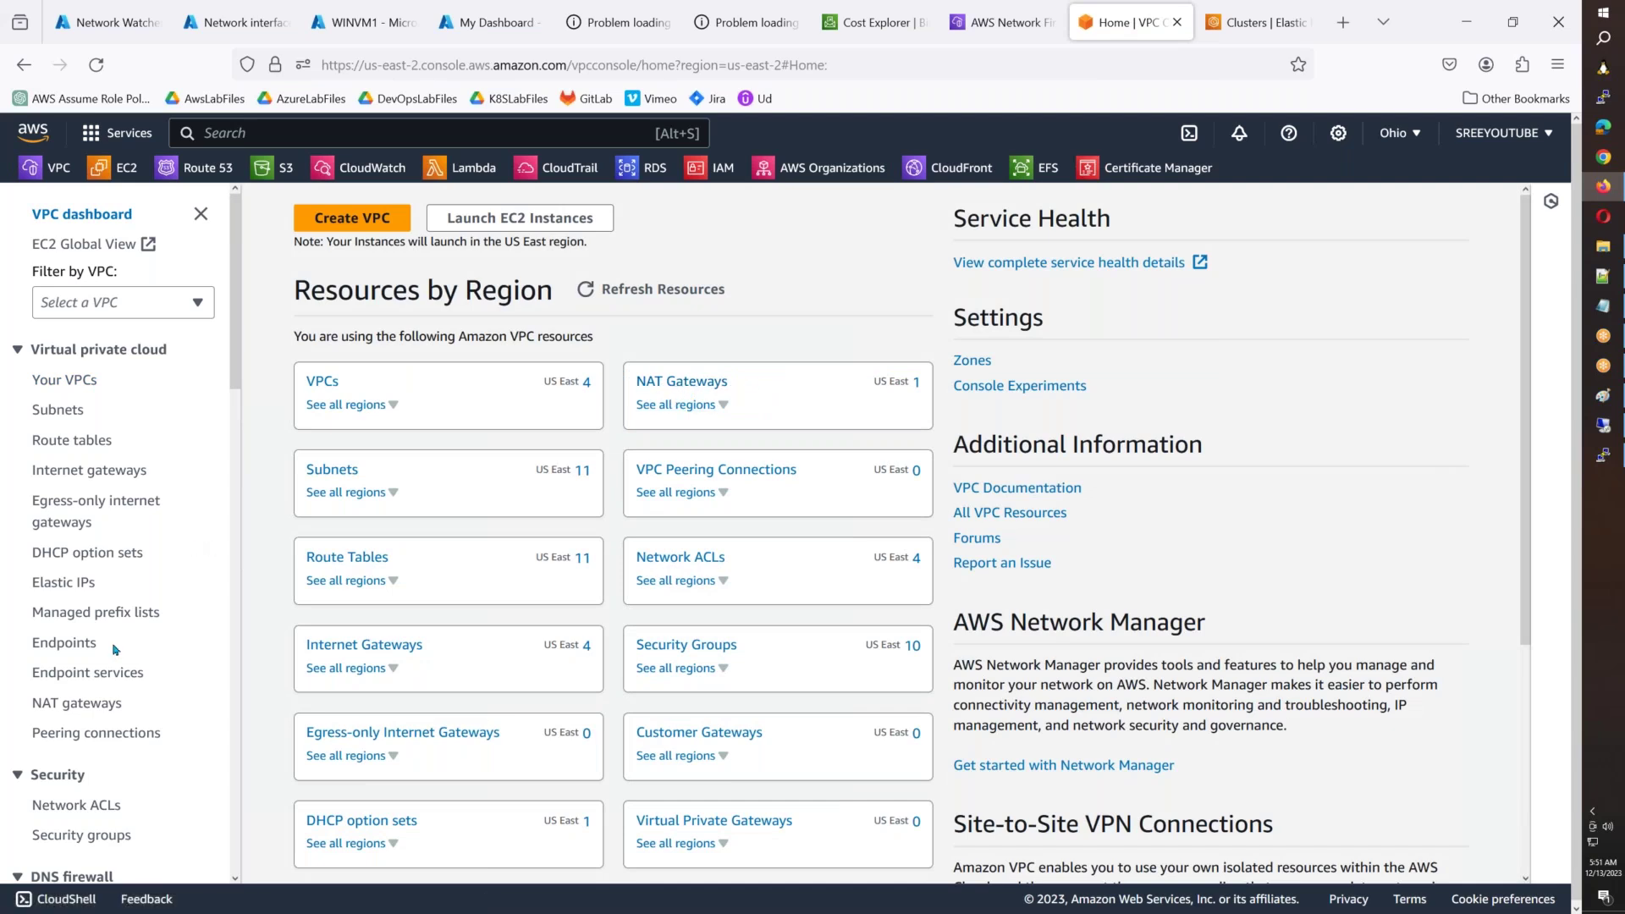
{"action": "left_click", "coordinate": [103, 706]}
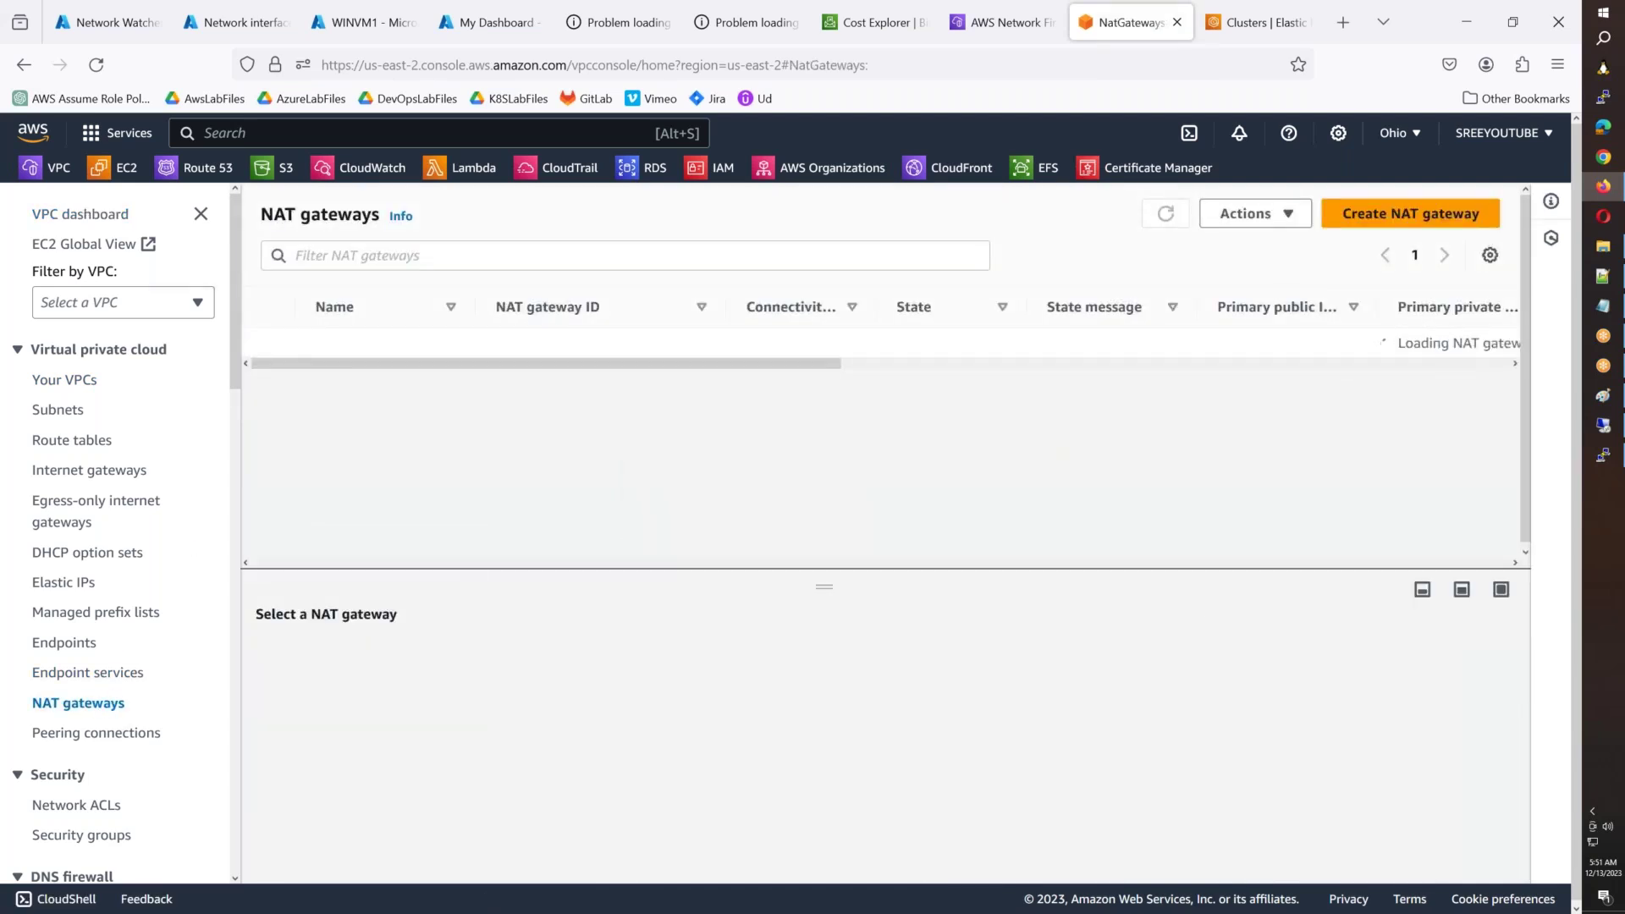
{"action": "left_click", "coordinate": [1253, 214]}
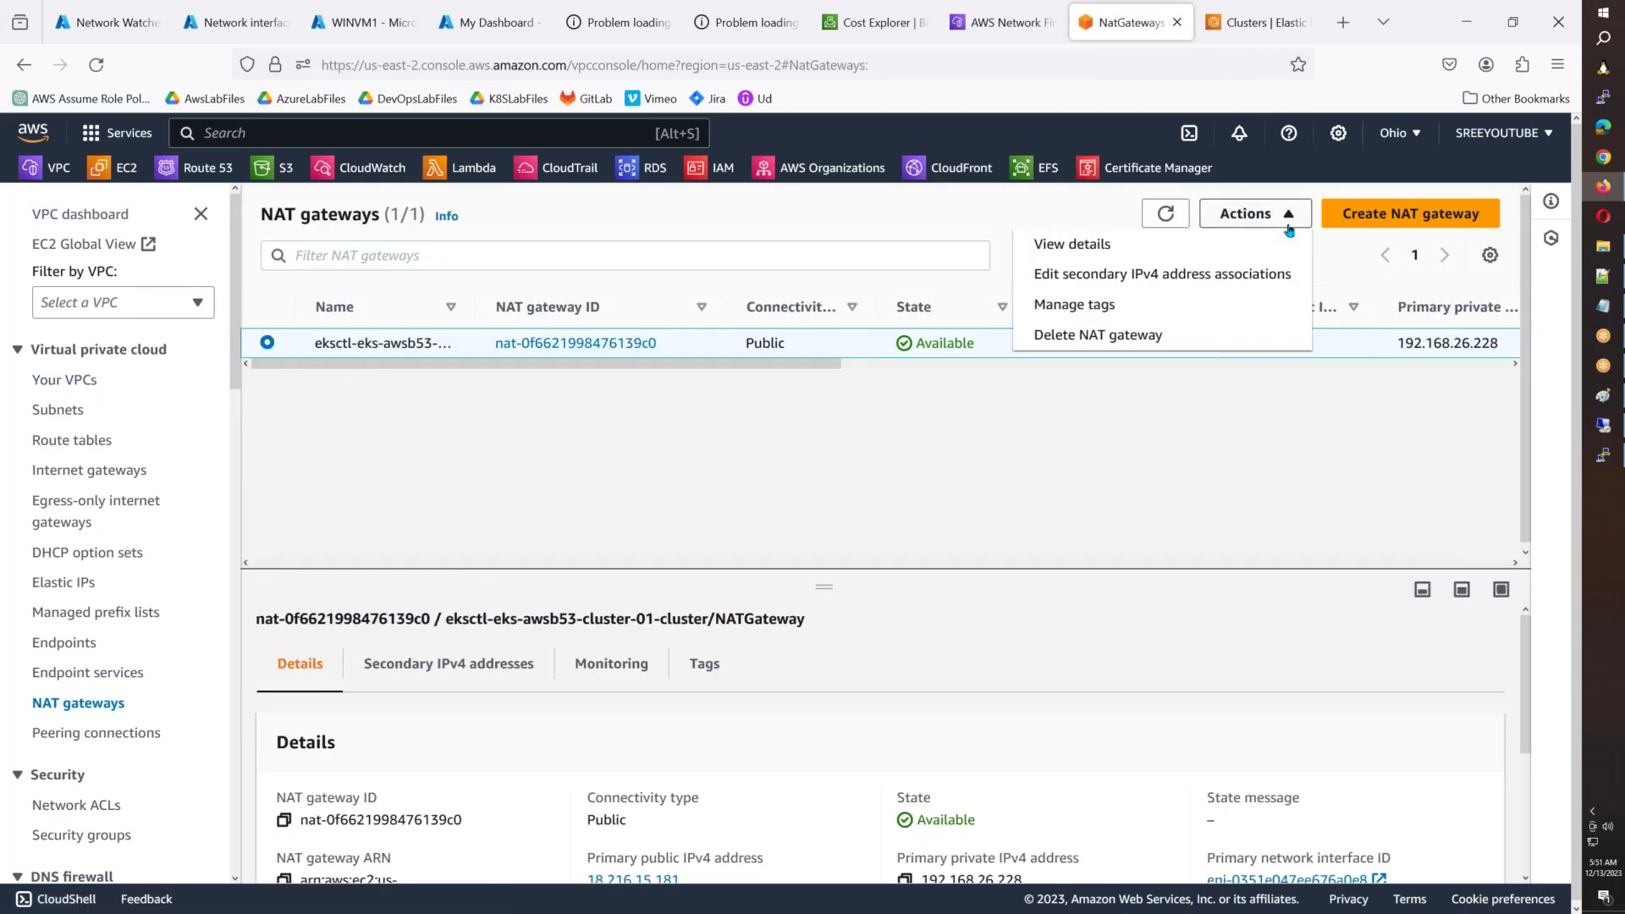
{"action": "left_click", "coordinate": [1126, 335]}
{"action": "left_click", "coordinate": [684, 686]}
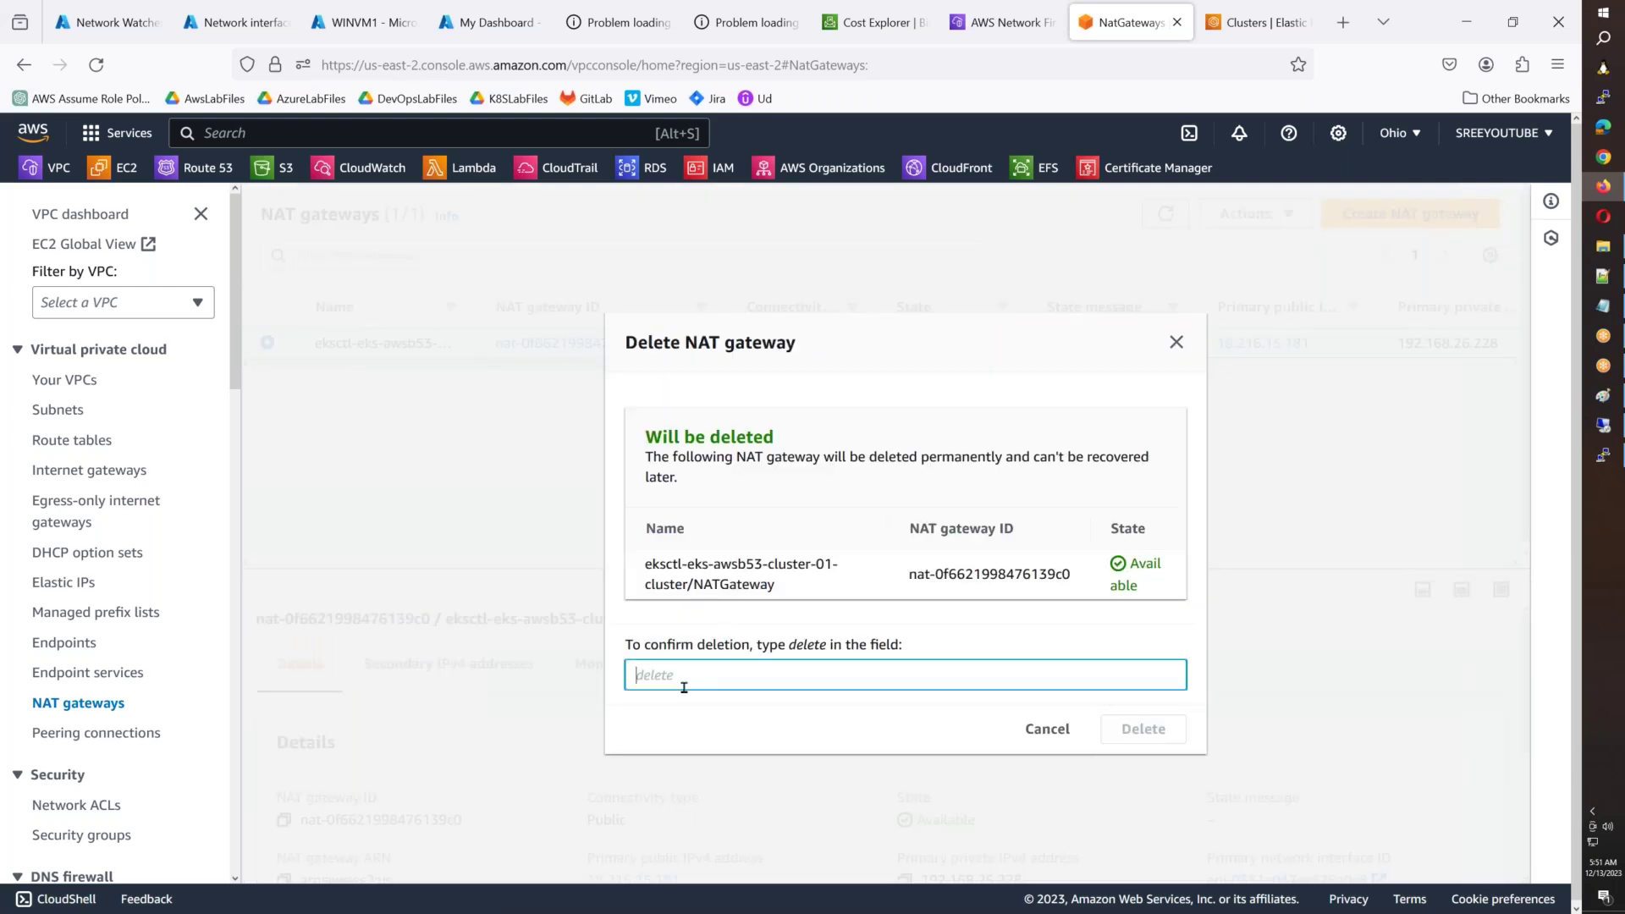
{"action": "type", "text": "delete"}
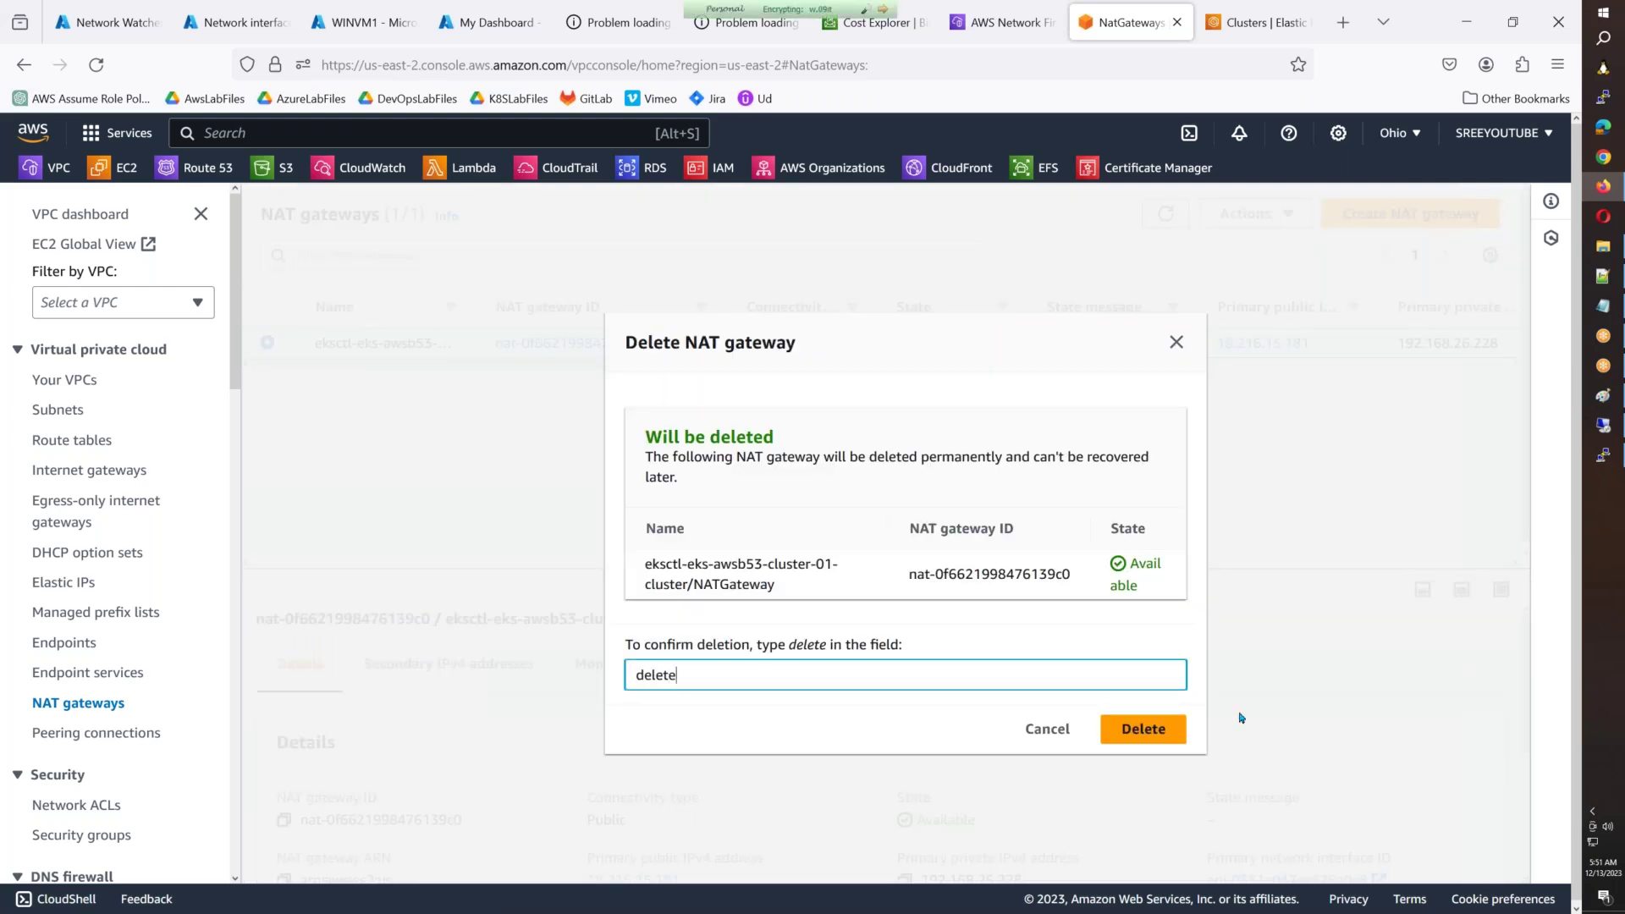
{"action": "left_click", "coordinate": [1143, 729]}
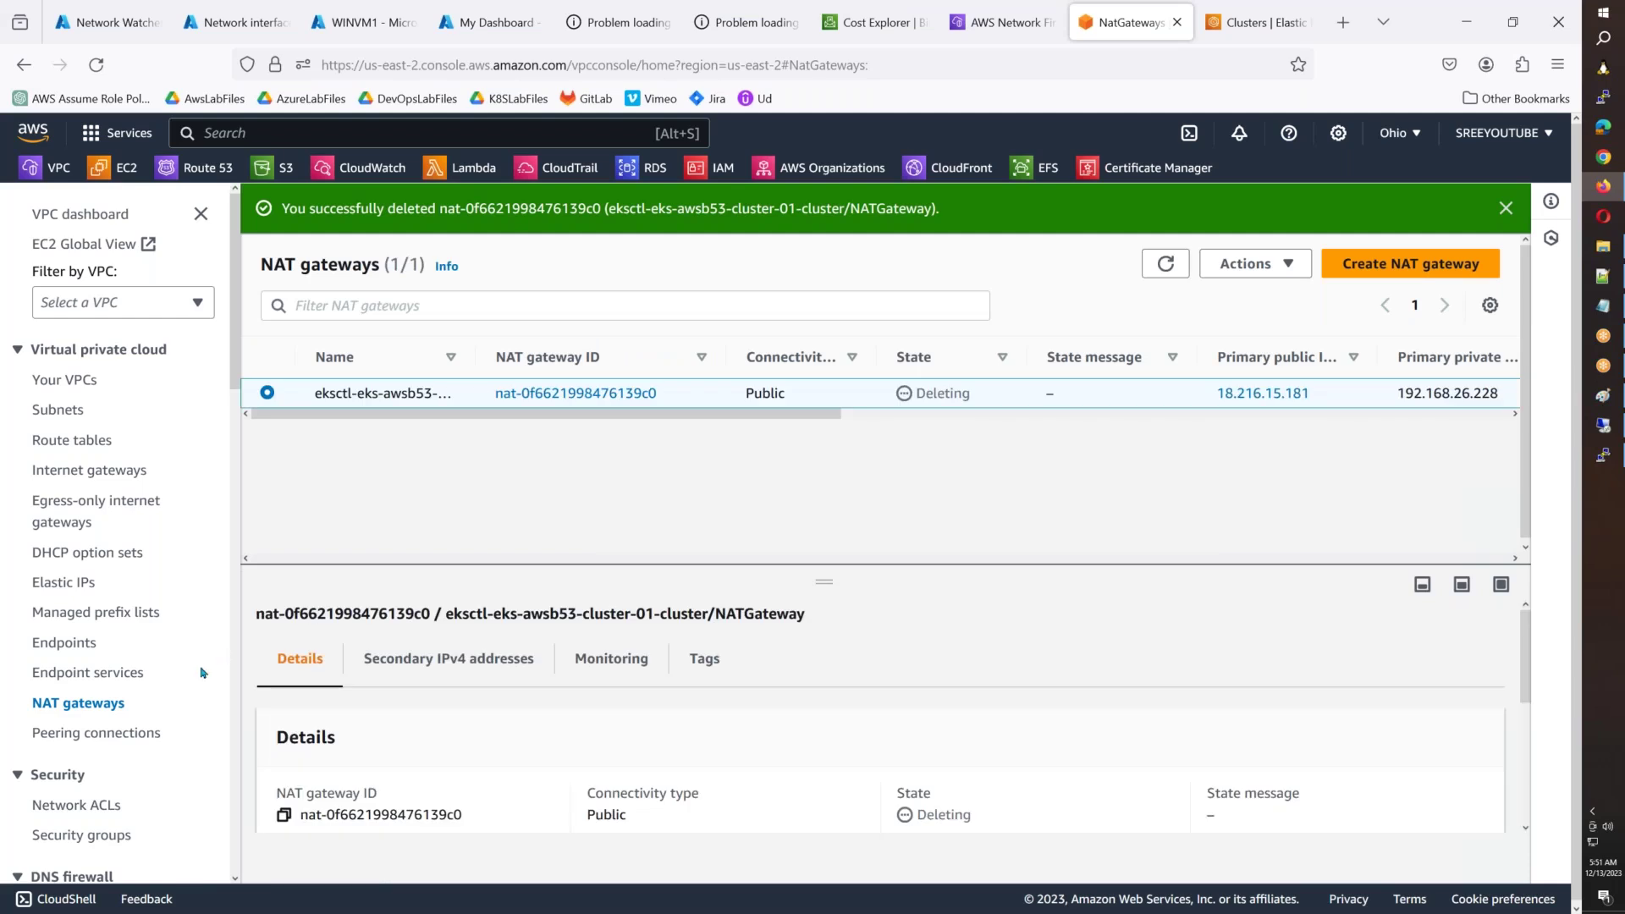
- Review the VPC dashboard resource counts, then go back to the $13.15 Cost Explorer report
{"action": "left_click", "coordinate": [122, 222]}
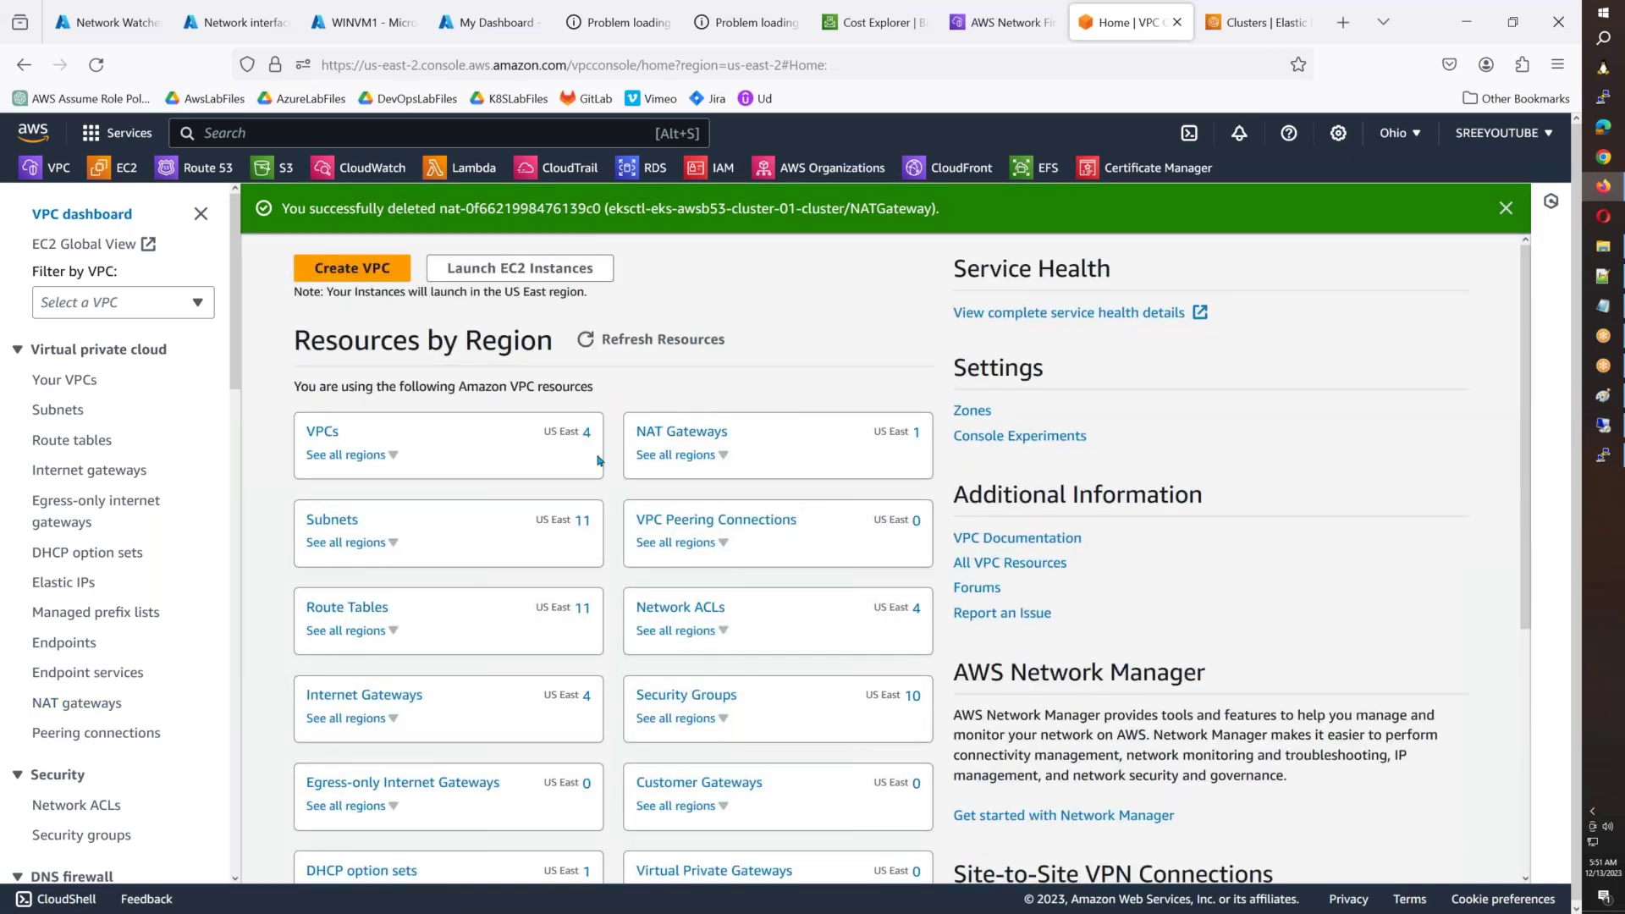
{"action": "scroll", "coordinate": [597, 460], "scroll_direction": "down", "scroll_amount": 5}
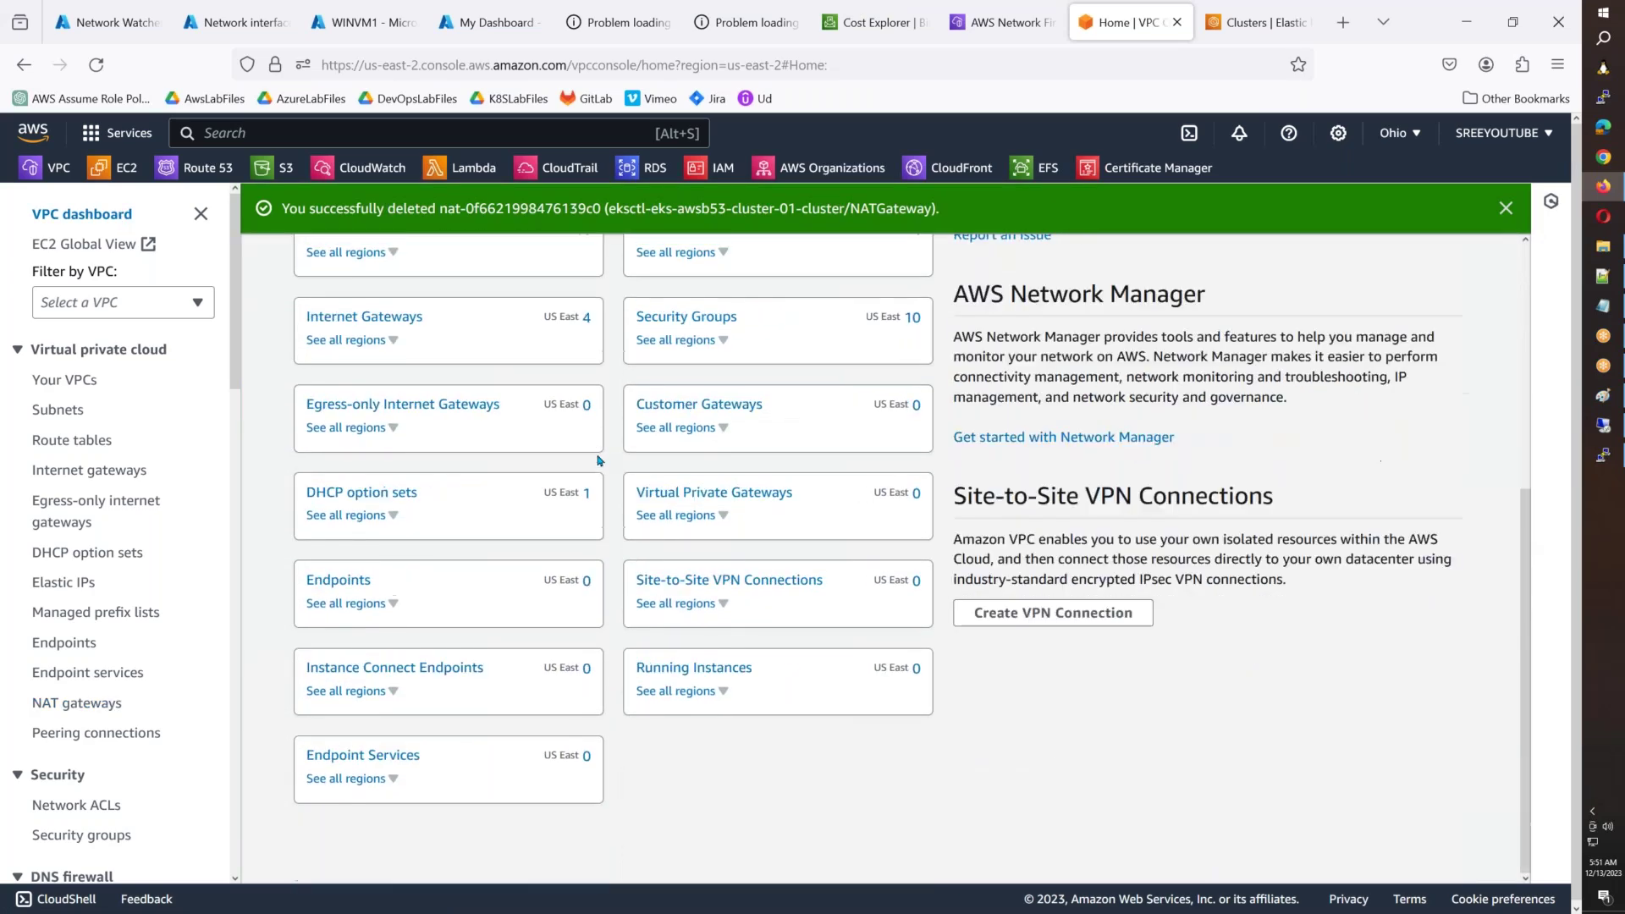
{"action": "scroll", "coordinate": [598, 460], "scroll_direction": "up", "scroll_amount": 5}
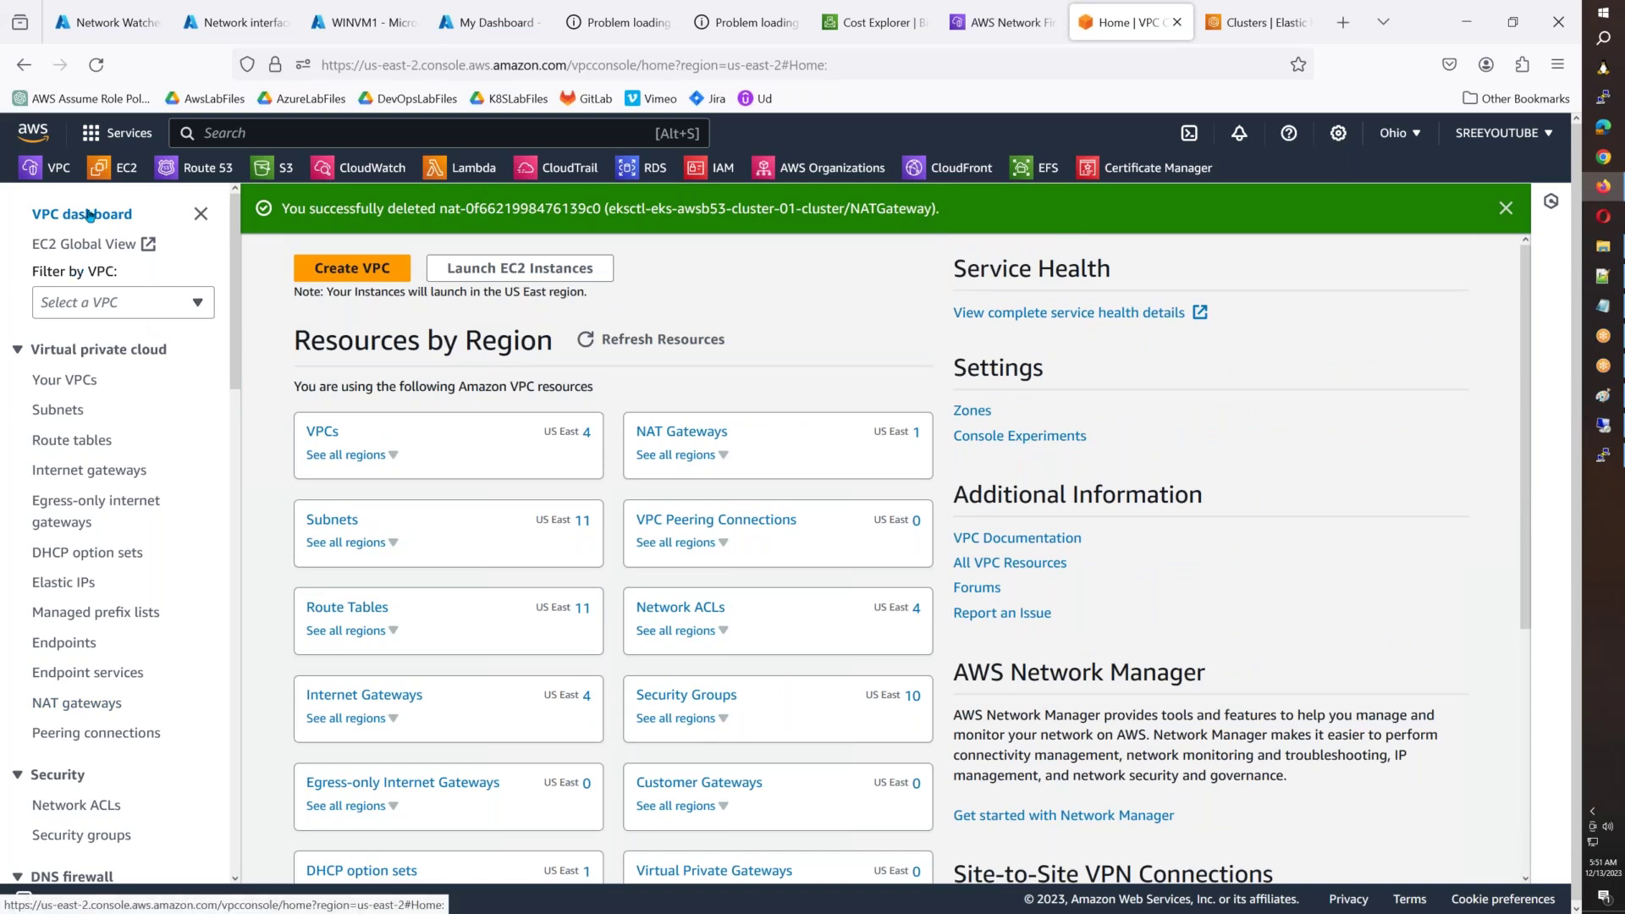
{"action": "left_click", "coordinate": [1005, 27]}
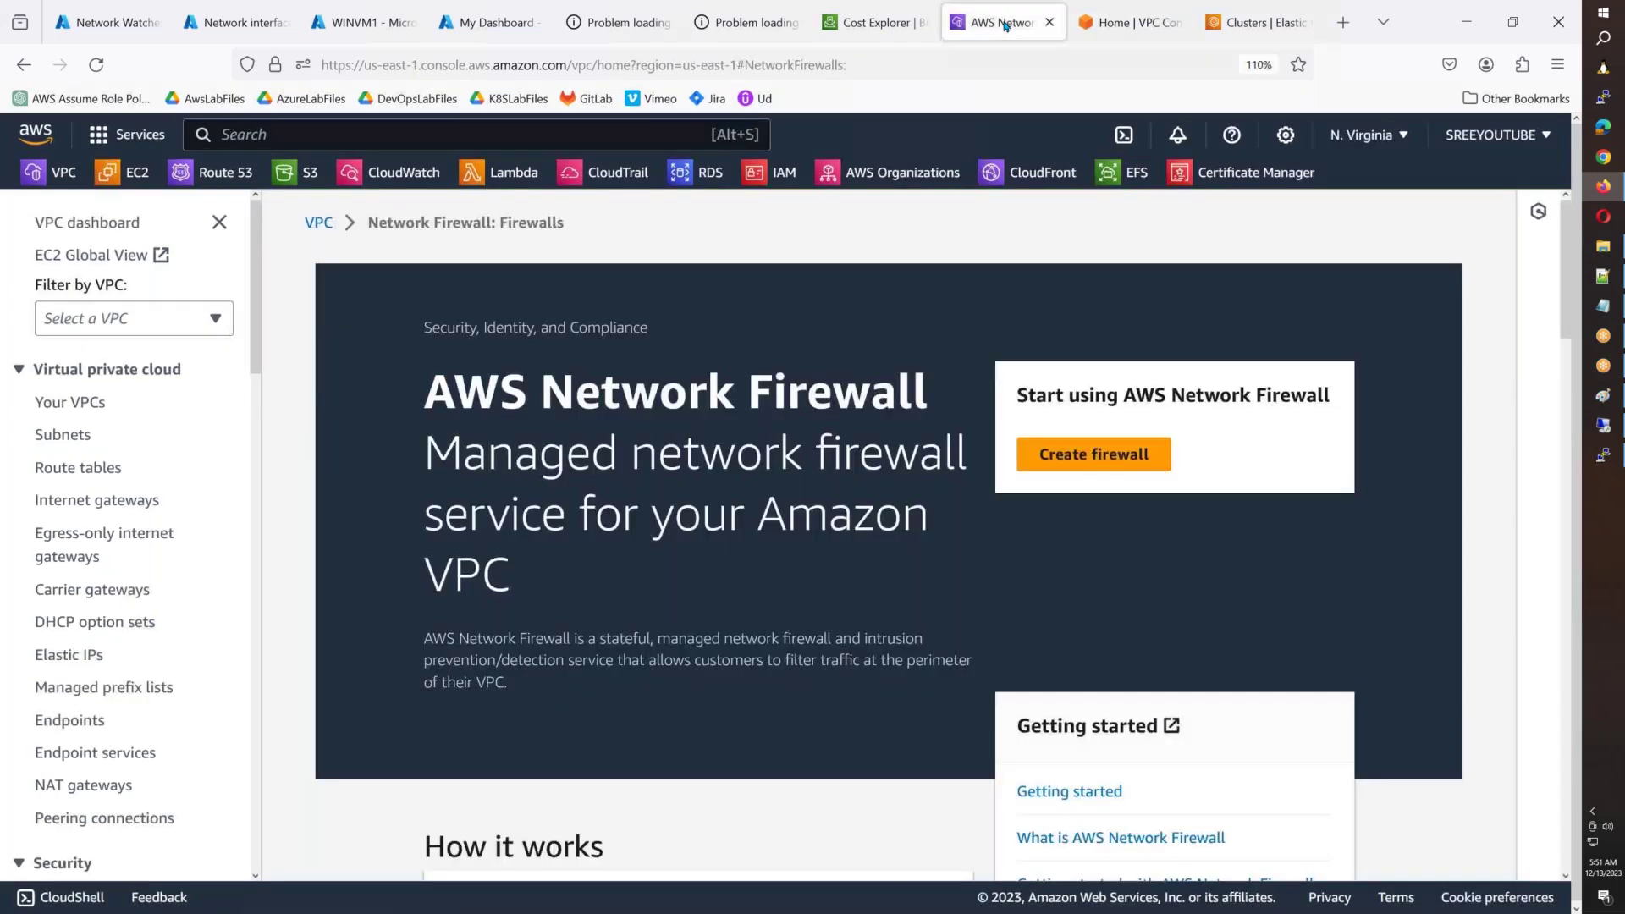
{"action": "left_click", "coordinate": [864, 32]}
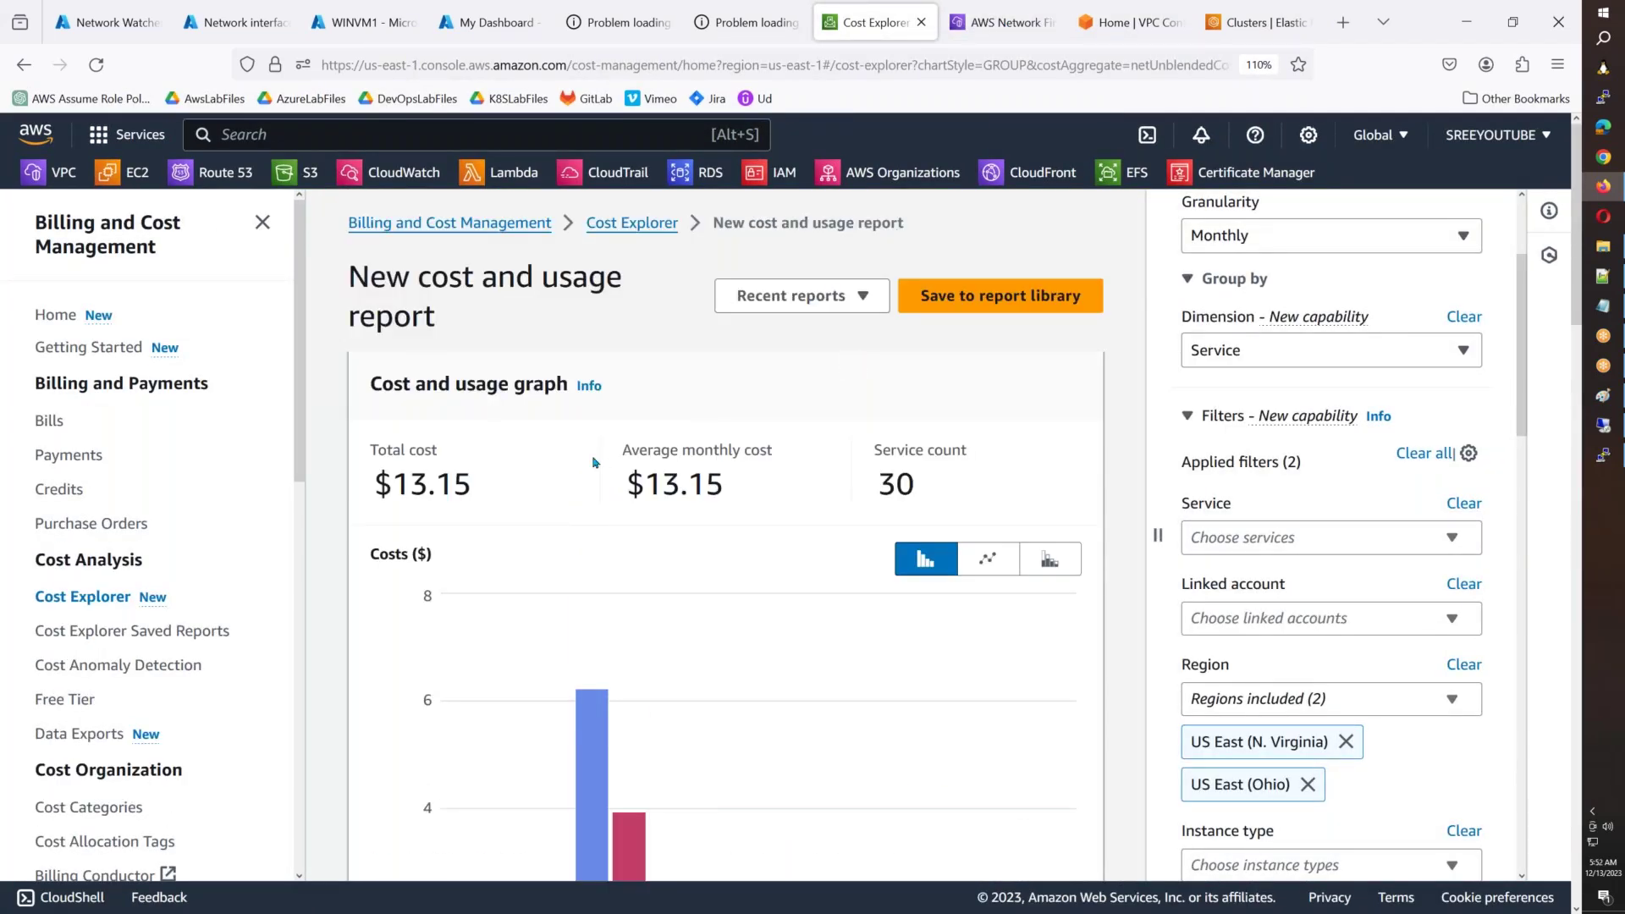
- Note the EC2-Other total of $6.21 in the cost breakdown, then return to the EKS Clusters tab
{"action": "scroll", "coordinate": [592, 462], "scroll_direction": "down", "scroll_amount": 8}
{"action": "scroll", "coordinate": [842, 510], "scroll_direction": "down", "scroll_amount": 1}
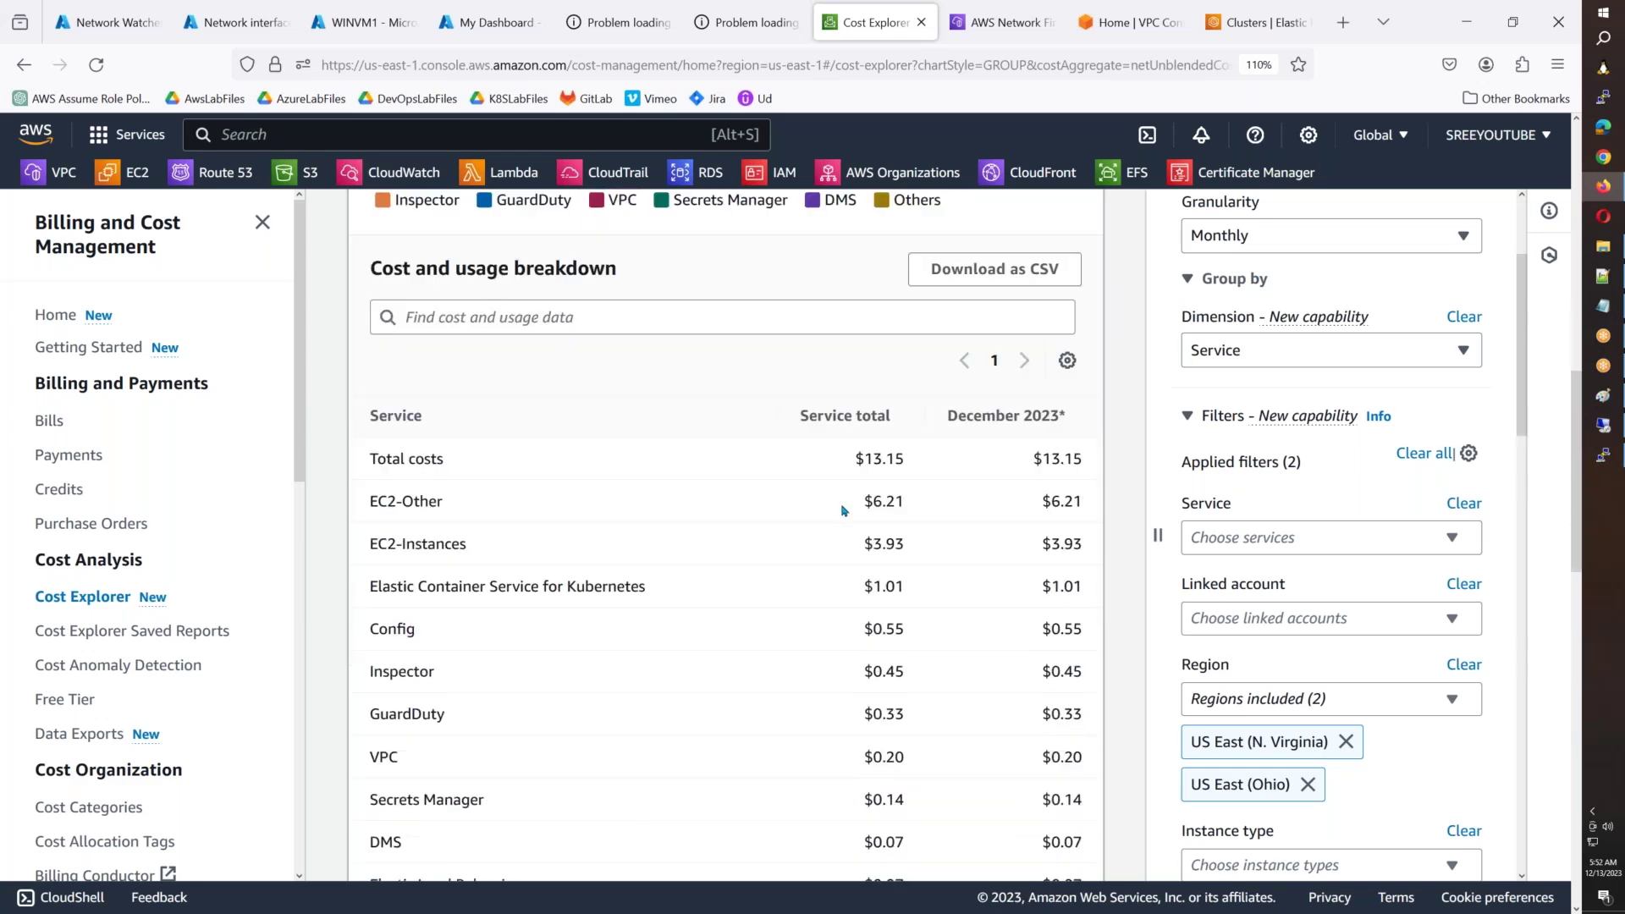
{"action": "left_click_drag", "start_coordinate": [865, 502], "coordinate": [938, 508]}
{"action": "scroll", "coordinate": [1196, 538], "scroll_direction": "down", "scroll_amount": 4}
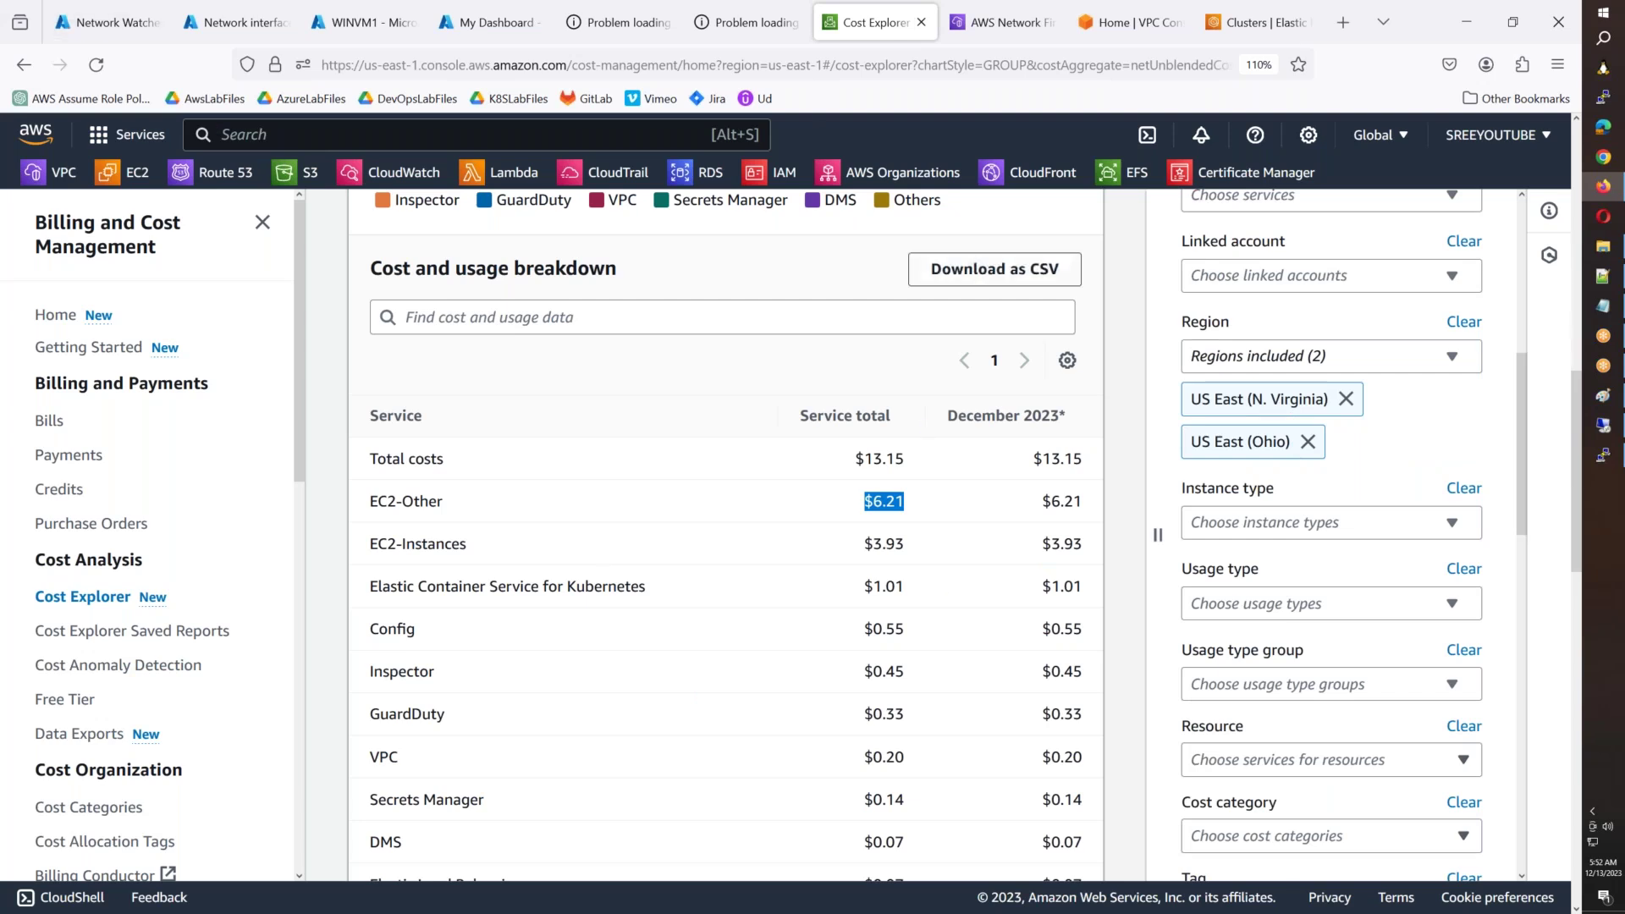
{"action": "left_click", "coordinate": [1252, 24]}
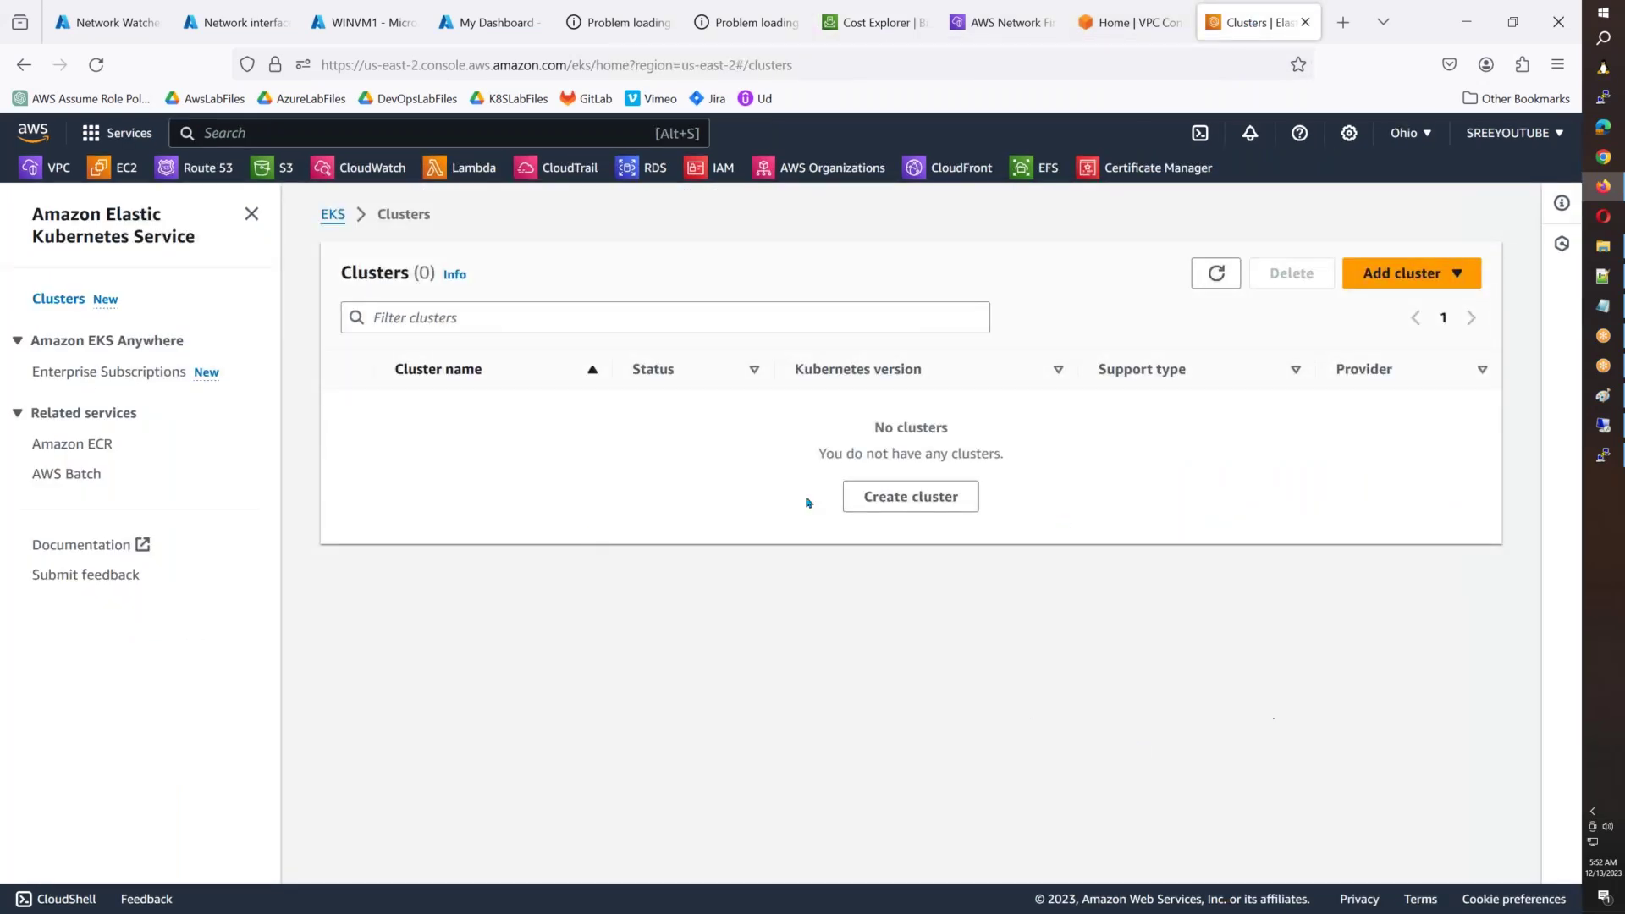
{"action": "left_click", "coordinate": [1132, 24]}
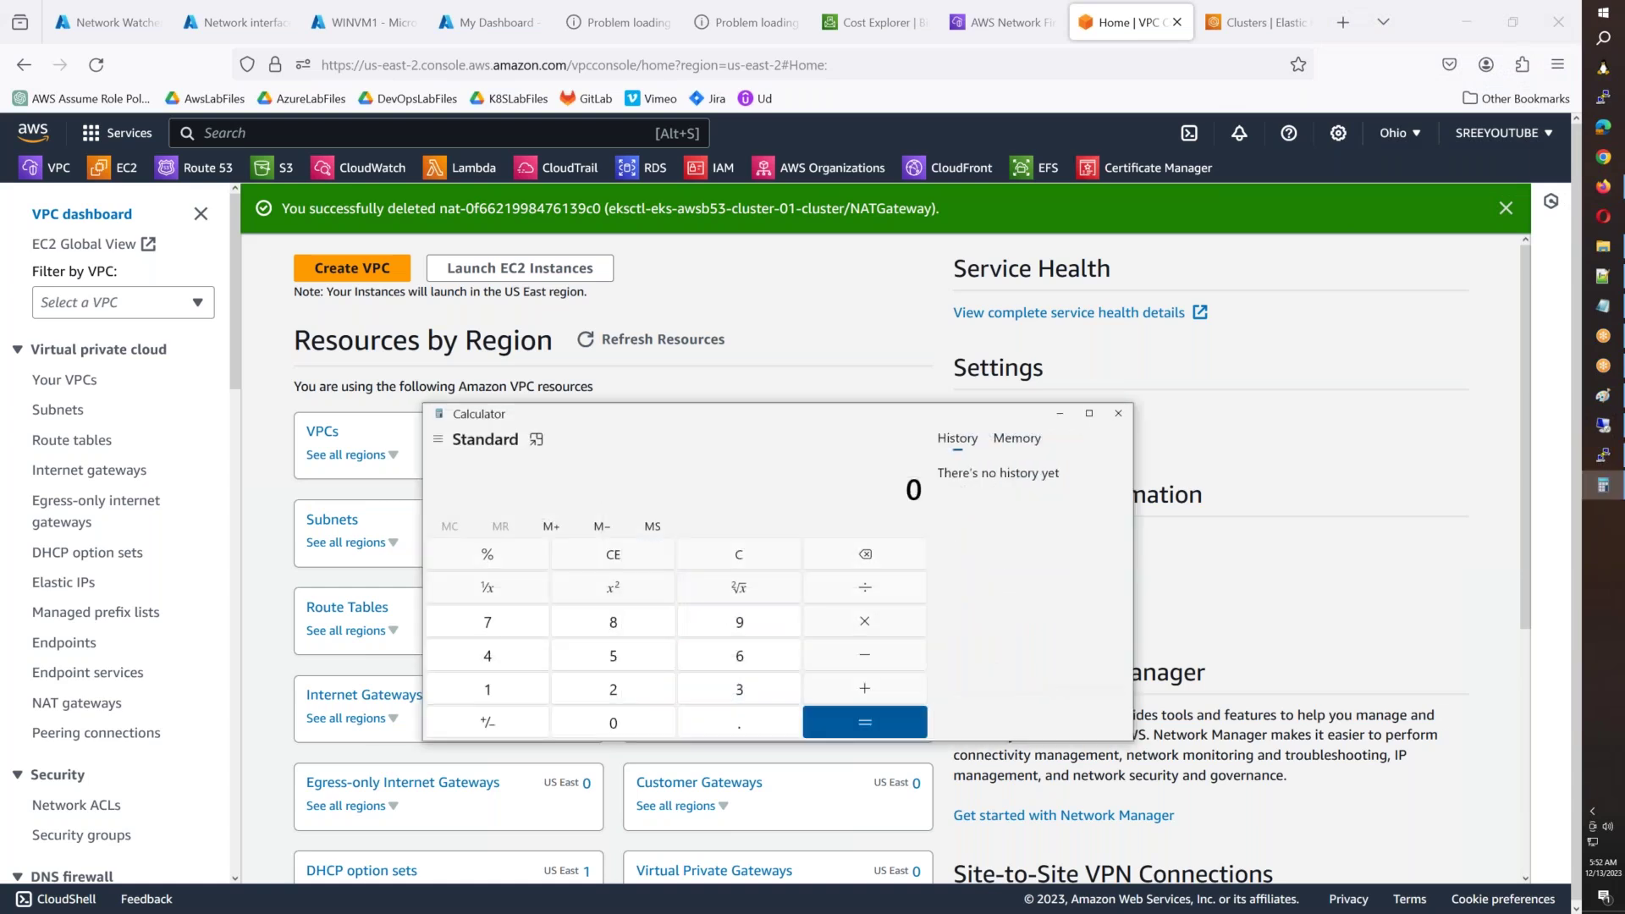
{"action": "type", "text": ".45"}
{"action": "type", "text": "*24"}
{"action": "key", "text": "Return"}
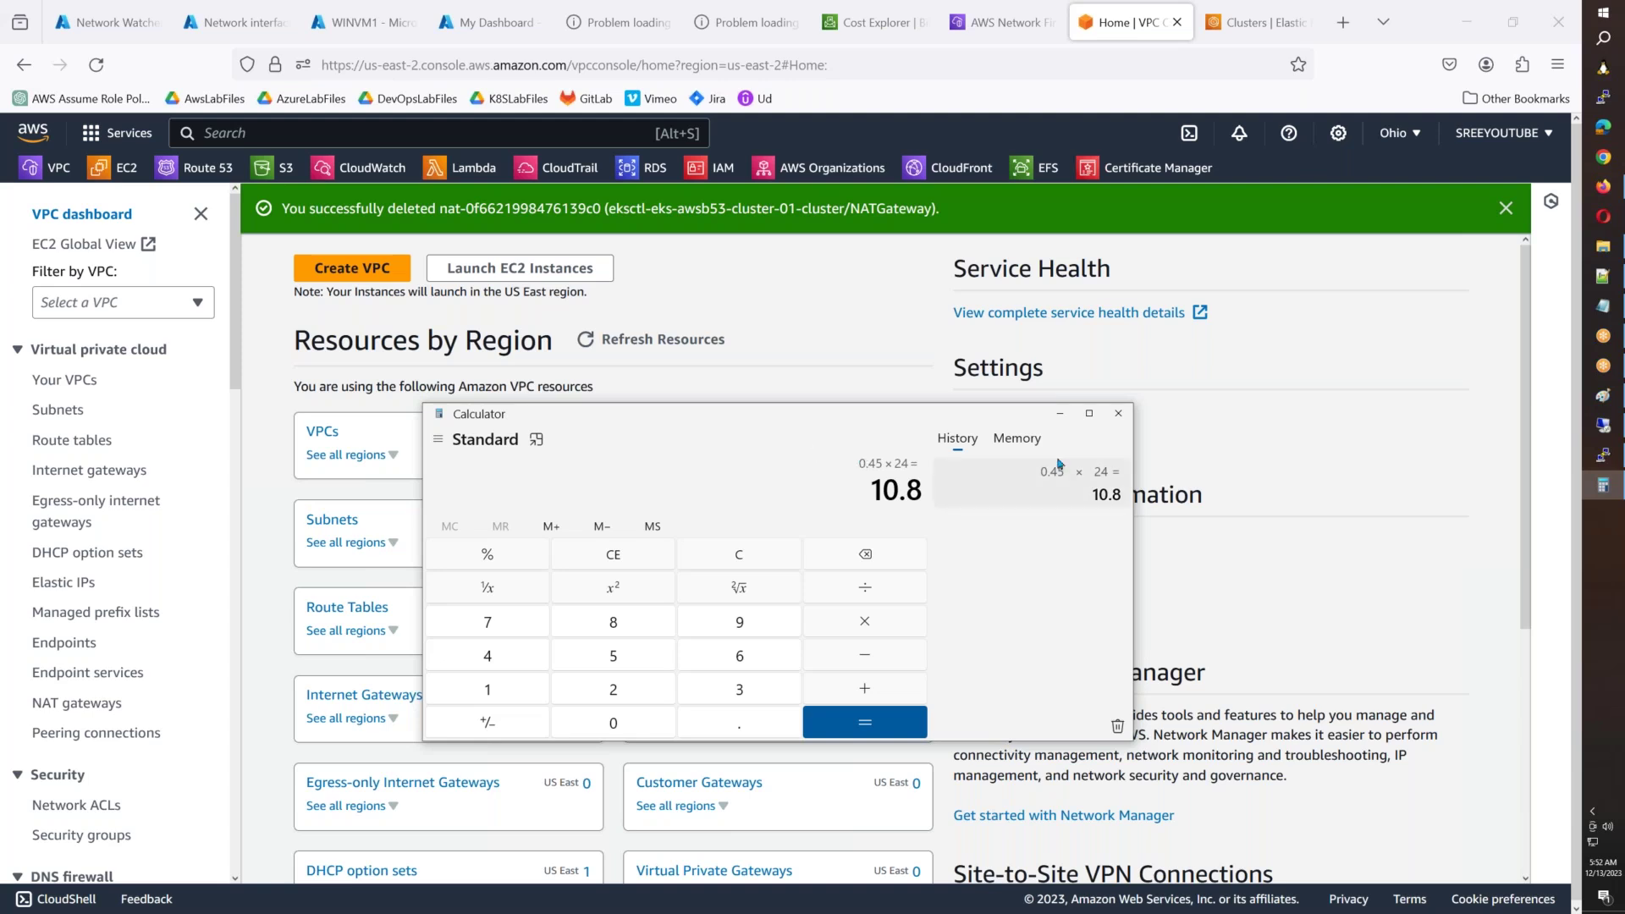
{"action": "left_click", "coordinate": [1117, 415]}
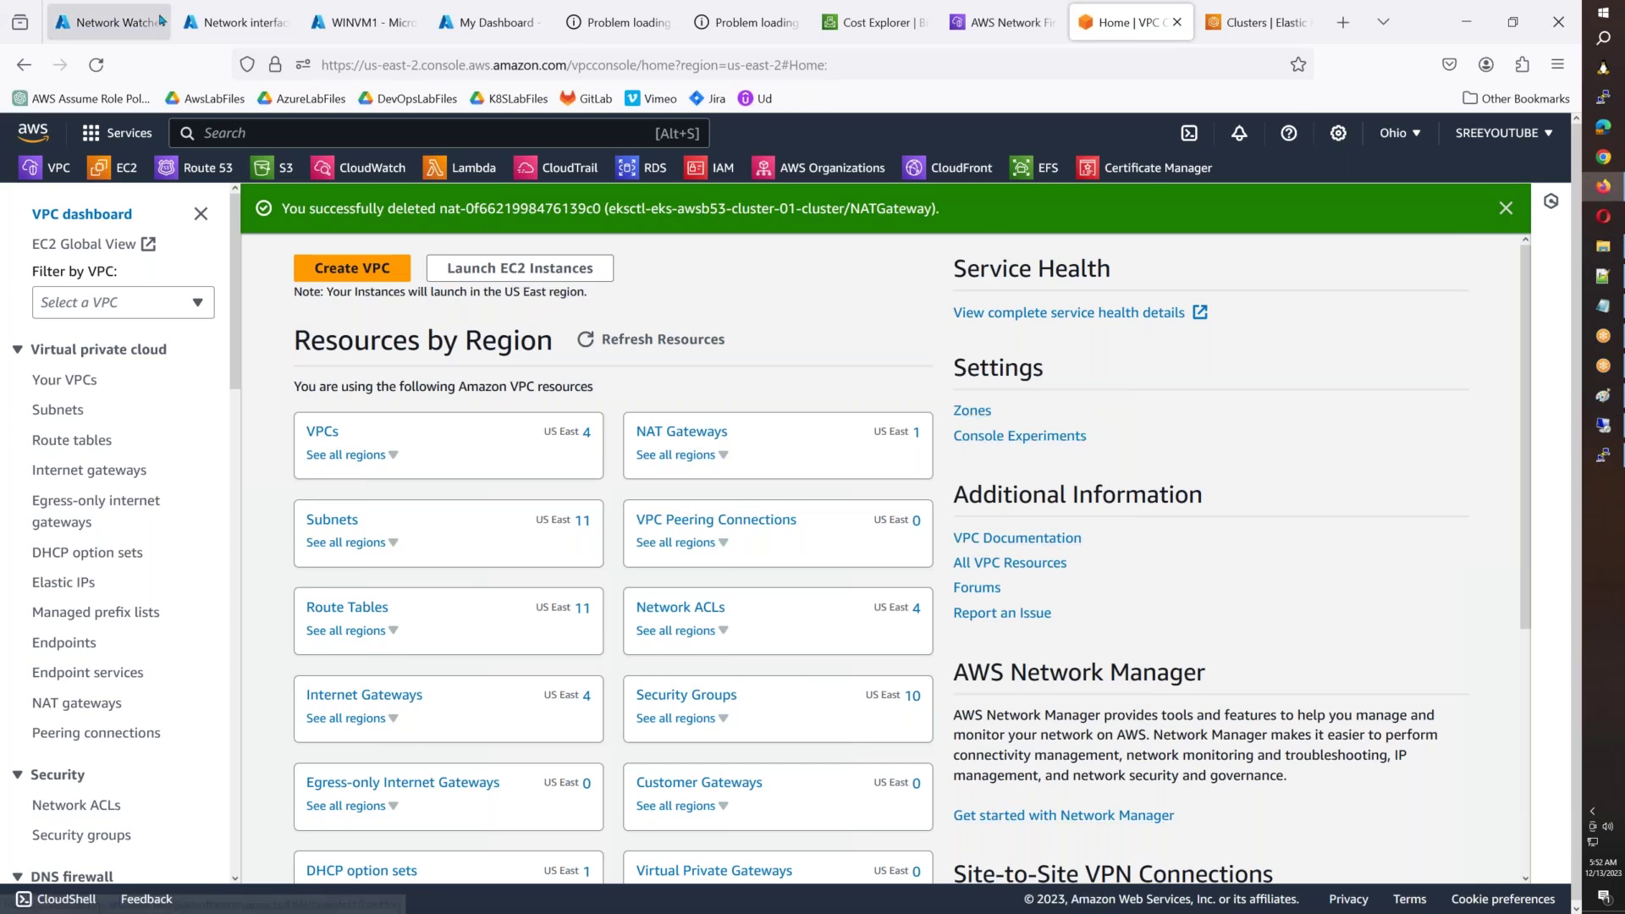
- Switch to the Azure portal and open Network Watcher from the Home page
{"action": "left_click", "coordinate": [100, 34]}
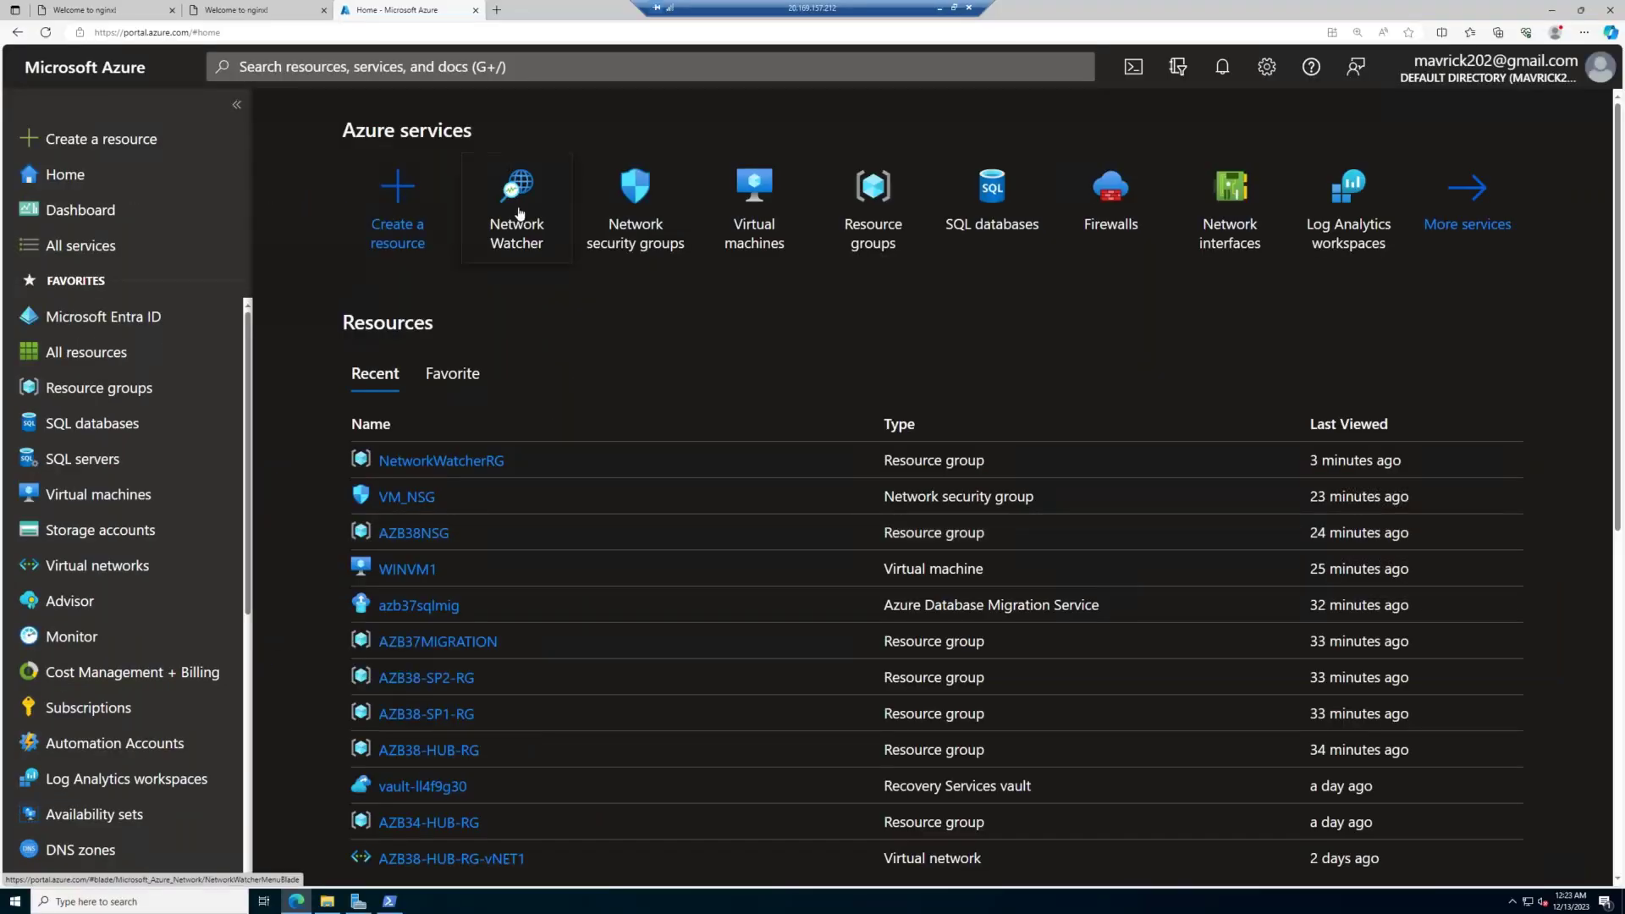
{"action": "left_click", "coordinate": [518, 173]}
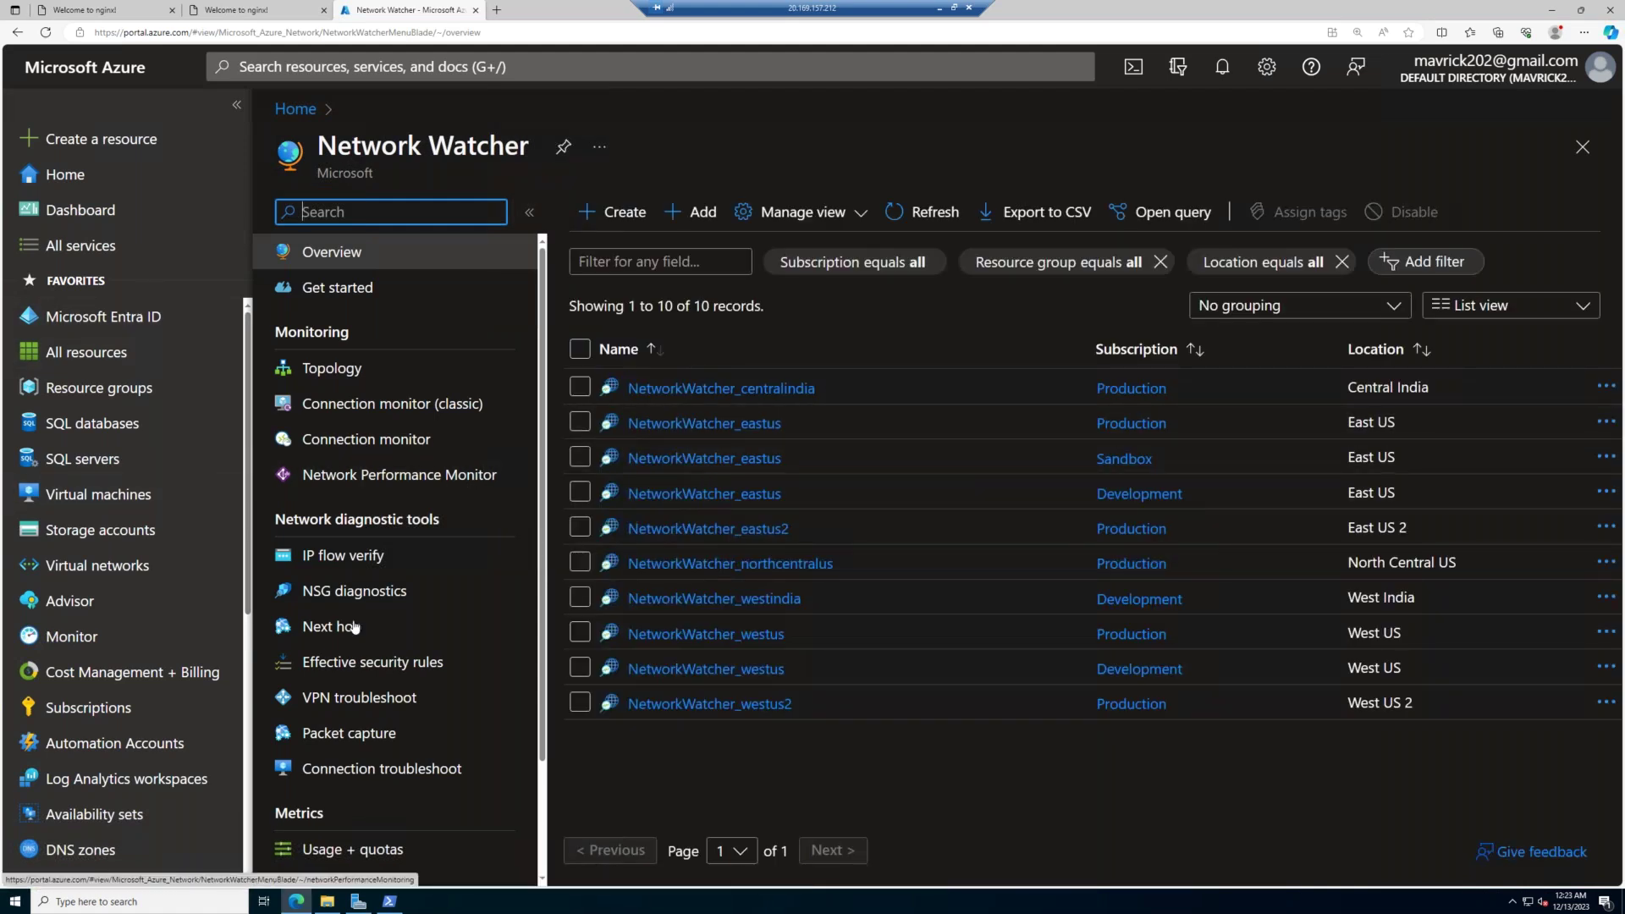
- Open Effective security rules and select the Production subscription and the AZB38NSG resource group
{"action": "left_click", "coordinate": [357, 670]}
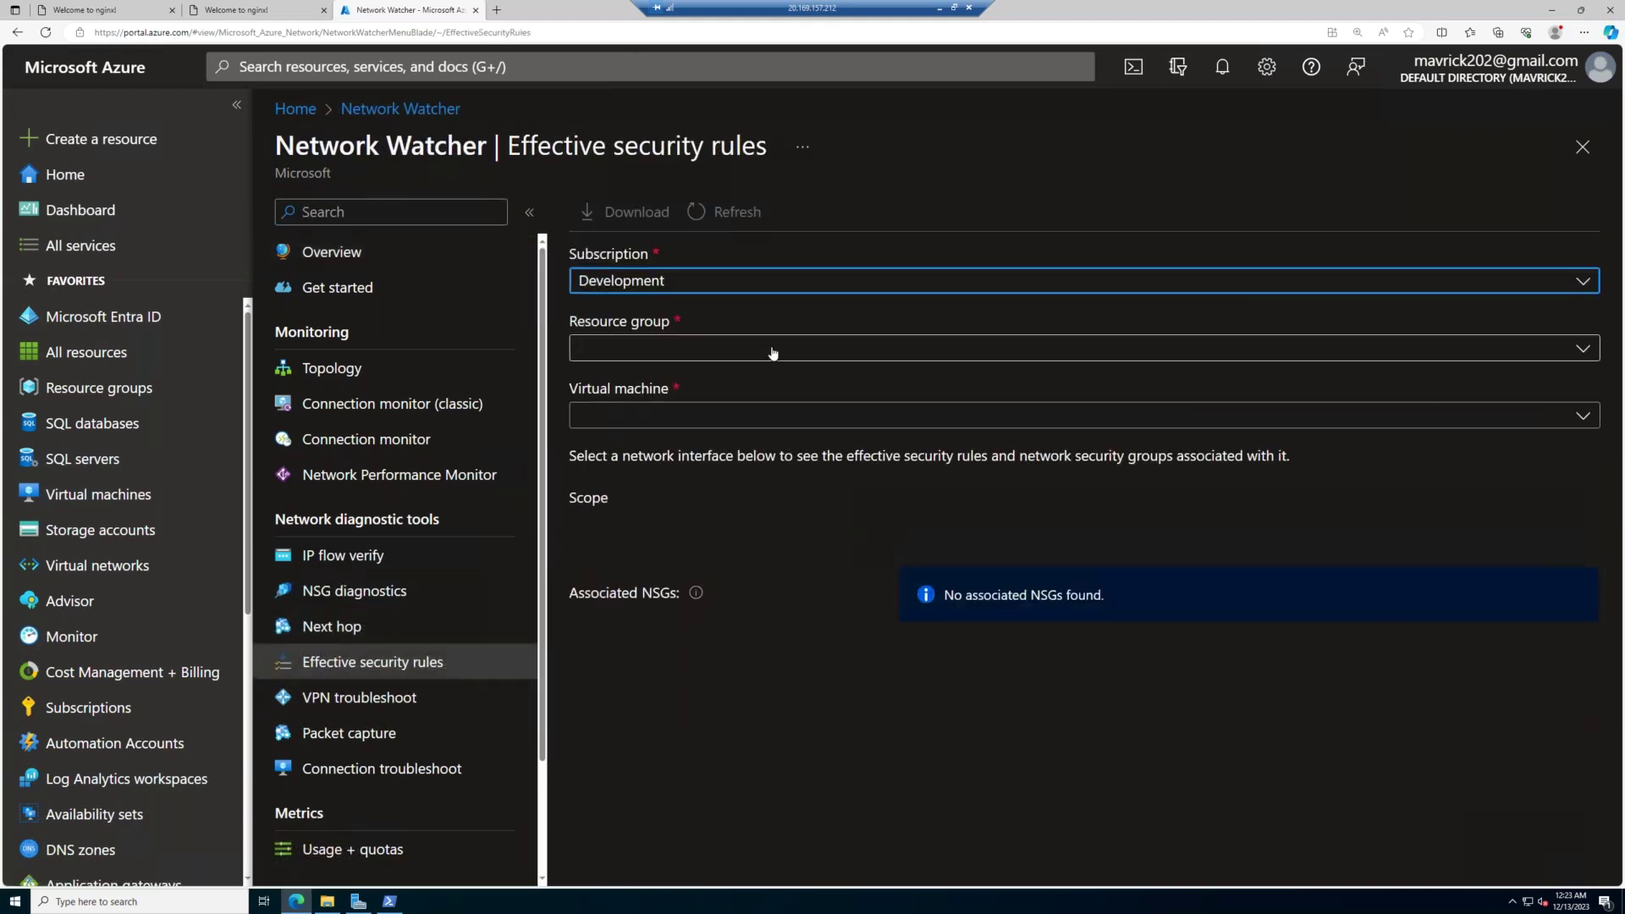
{"action": "left_click", "coordinate": [774, 353]}
{"action": "left_click", "coordinate": [743, 292]}
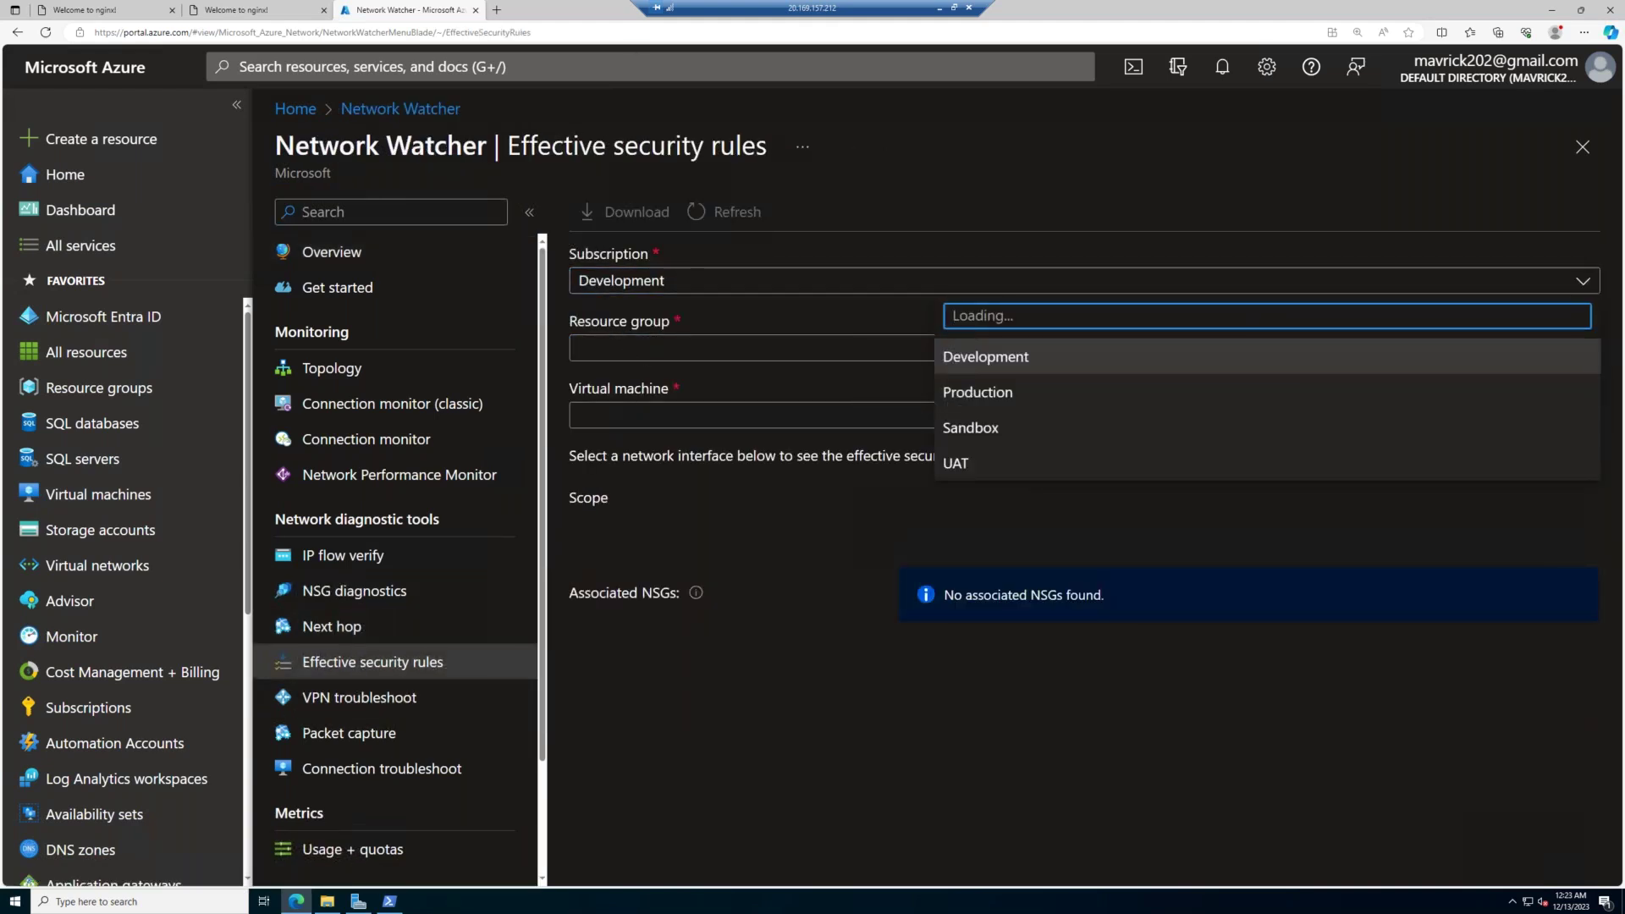
{"action": "left_click", "coordinate": [799, 371]}
{"action": "left_click", "coordinate": [778, 349]}
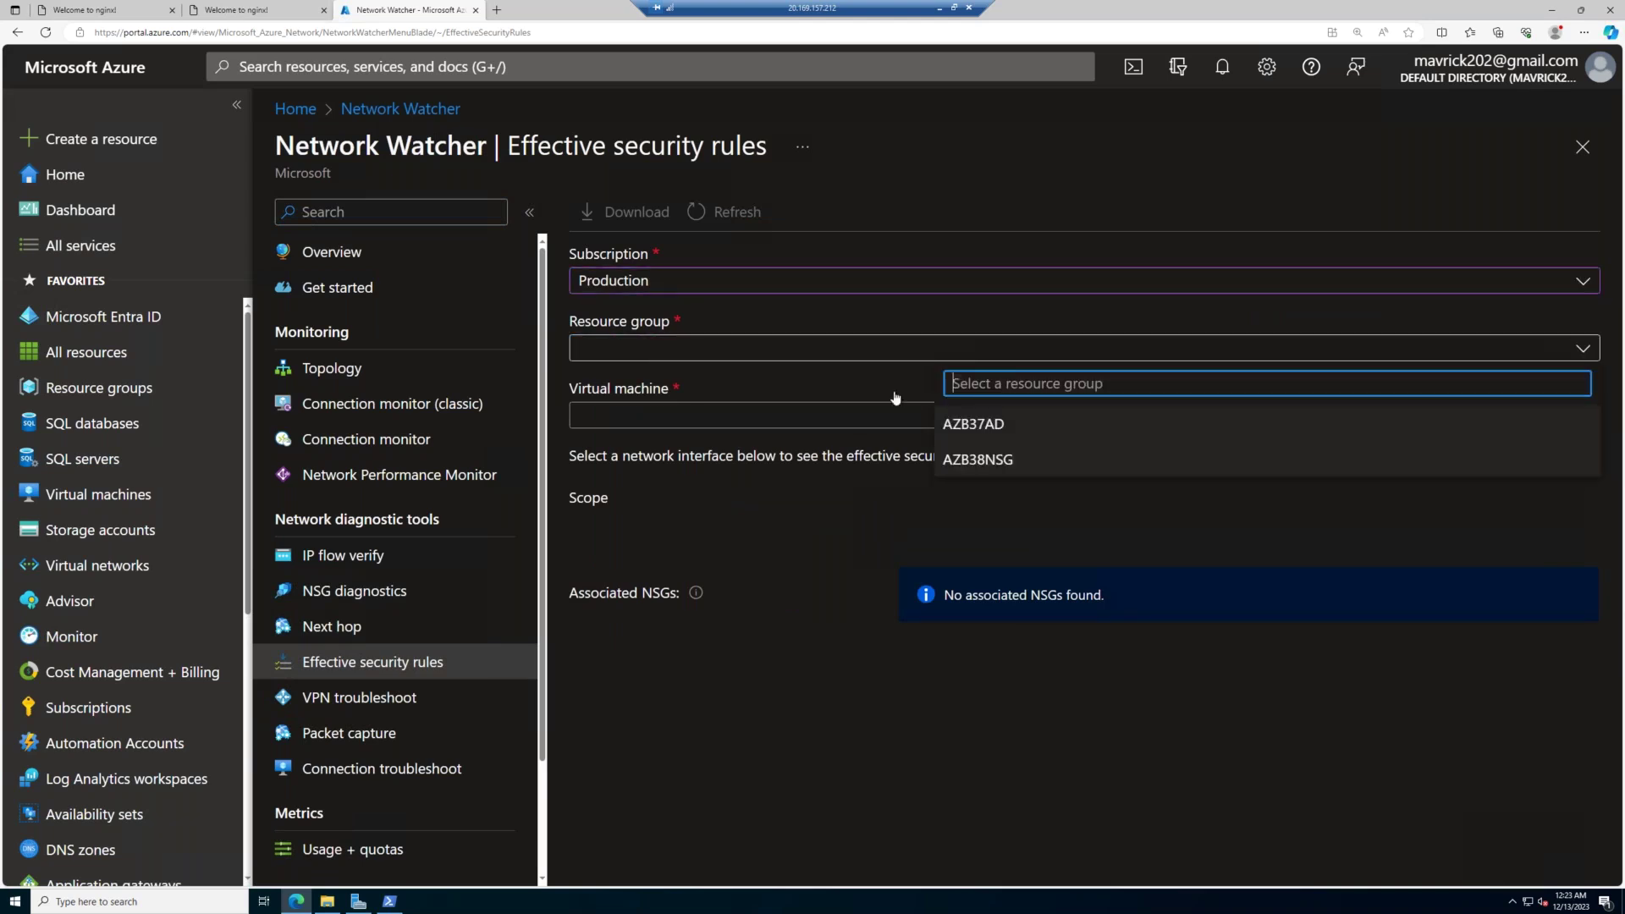
{"action": "left_click", "coordinate": [975, 457]}
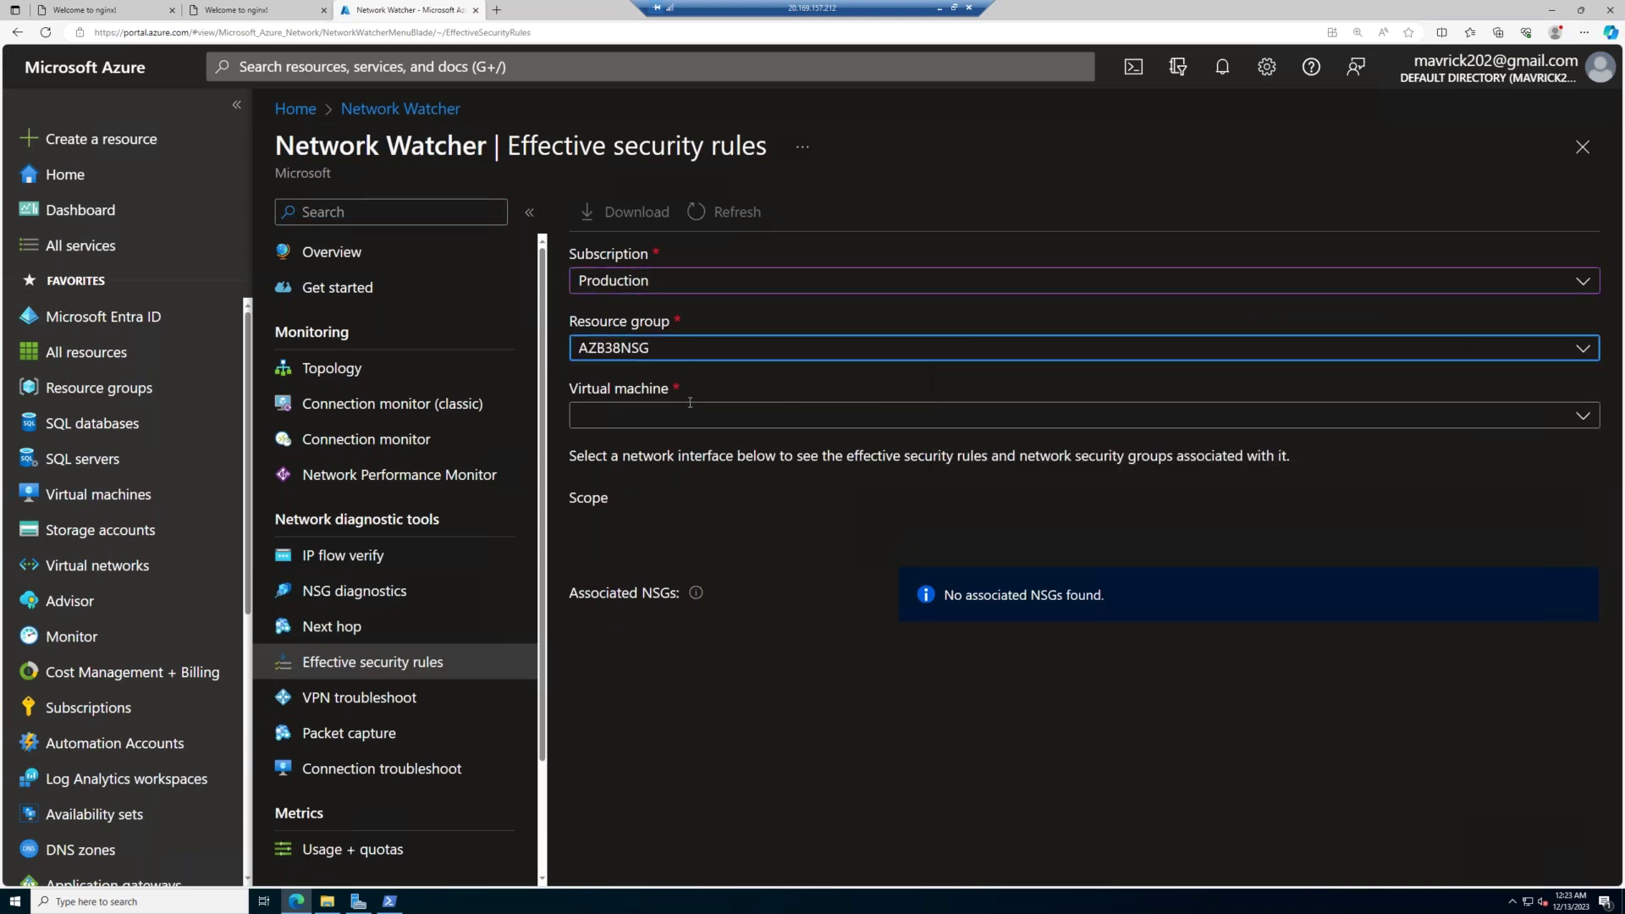
- Try WINVM1, which shows no associated NSGs, then choose LNXVM1 as the virtual machine
{"action": "left_click", "coordinate": [676, 428]}
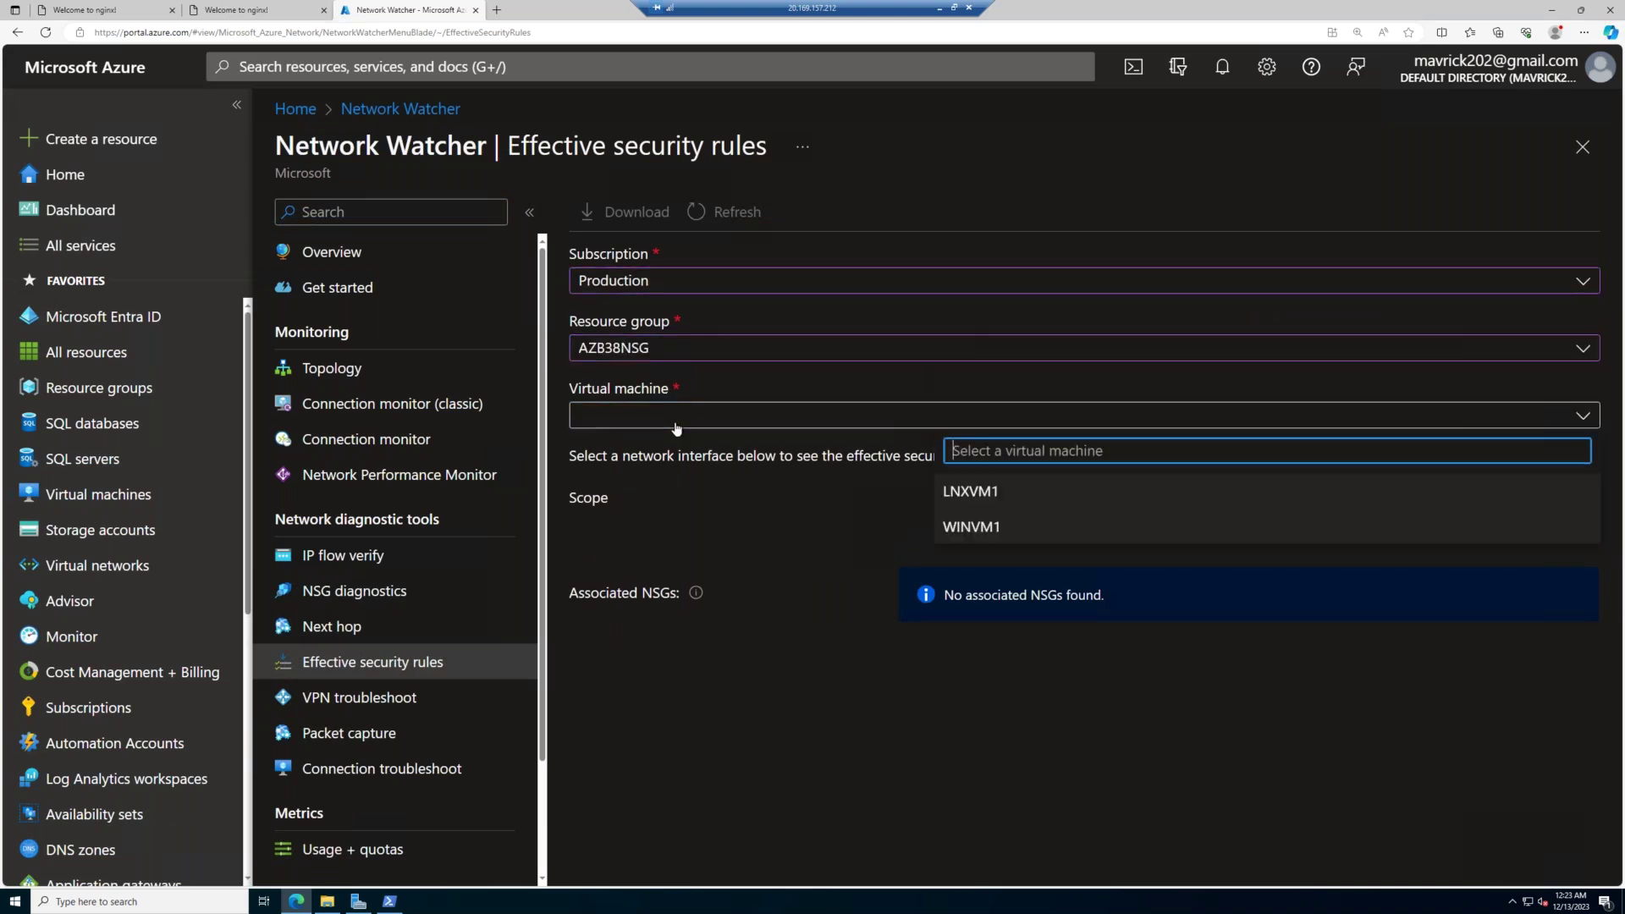
{"action": "left_click", "coordinate": [972, 526]}
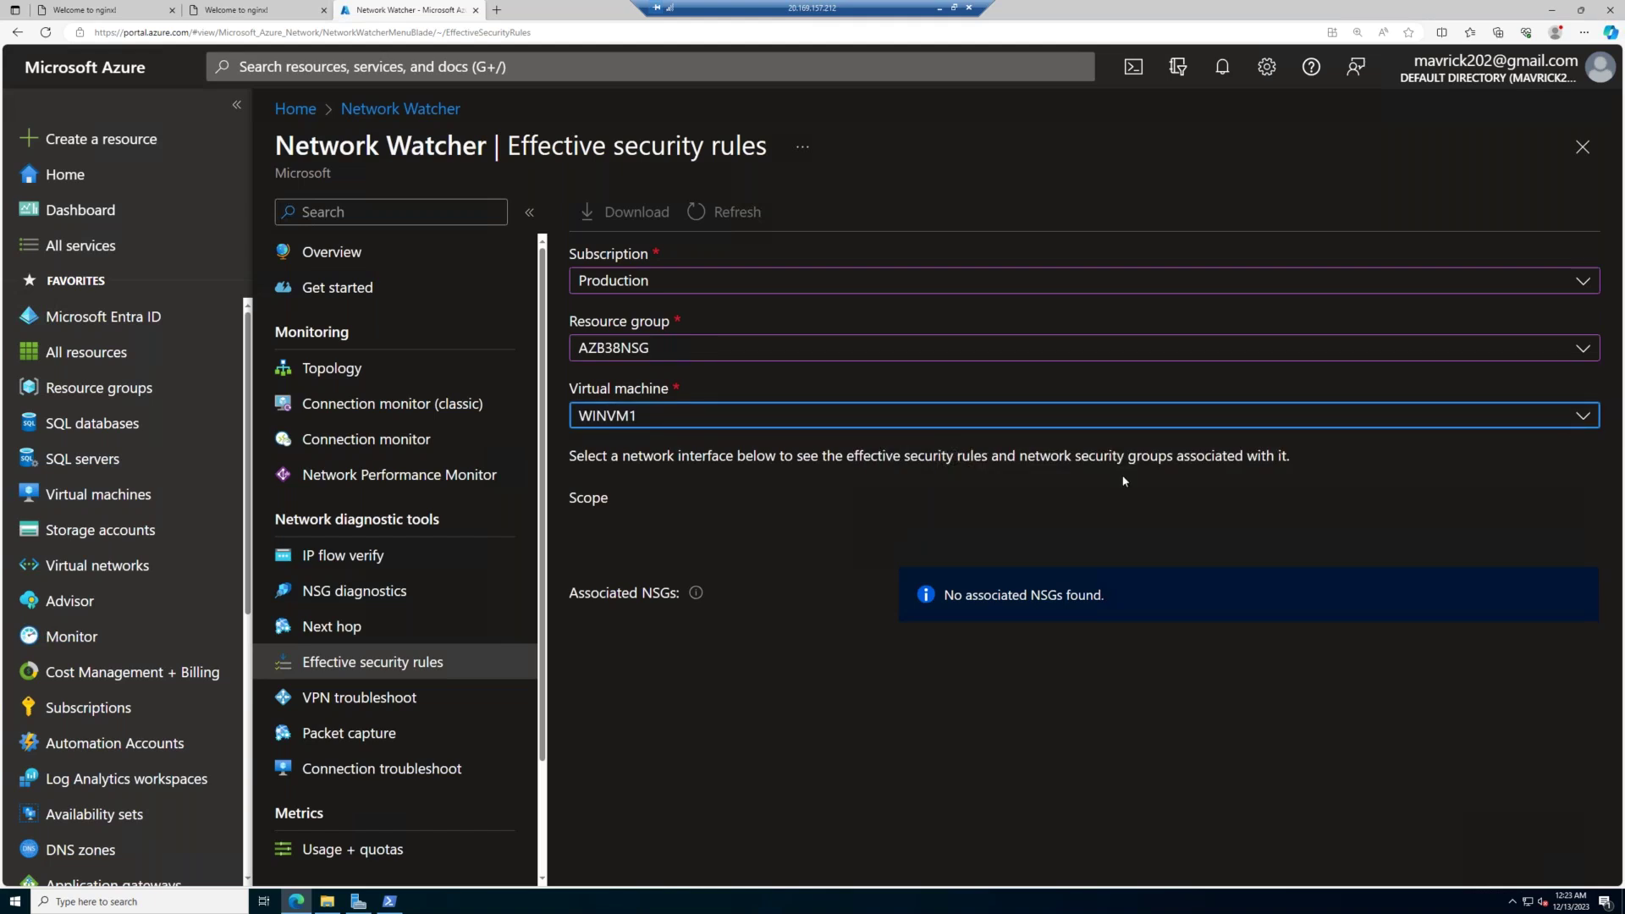
{"action": "key", "text": "ctrl+minus"}
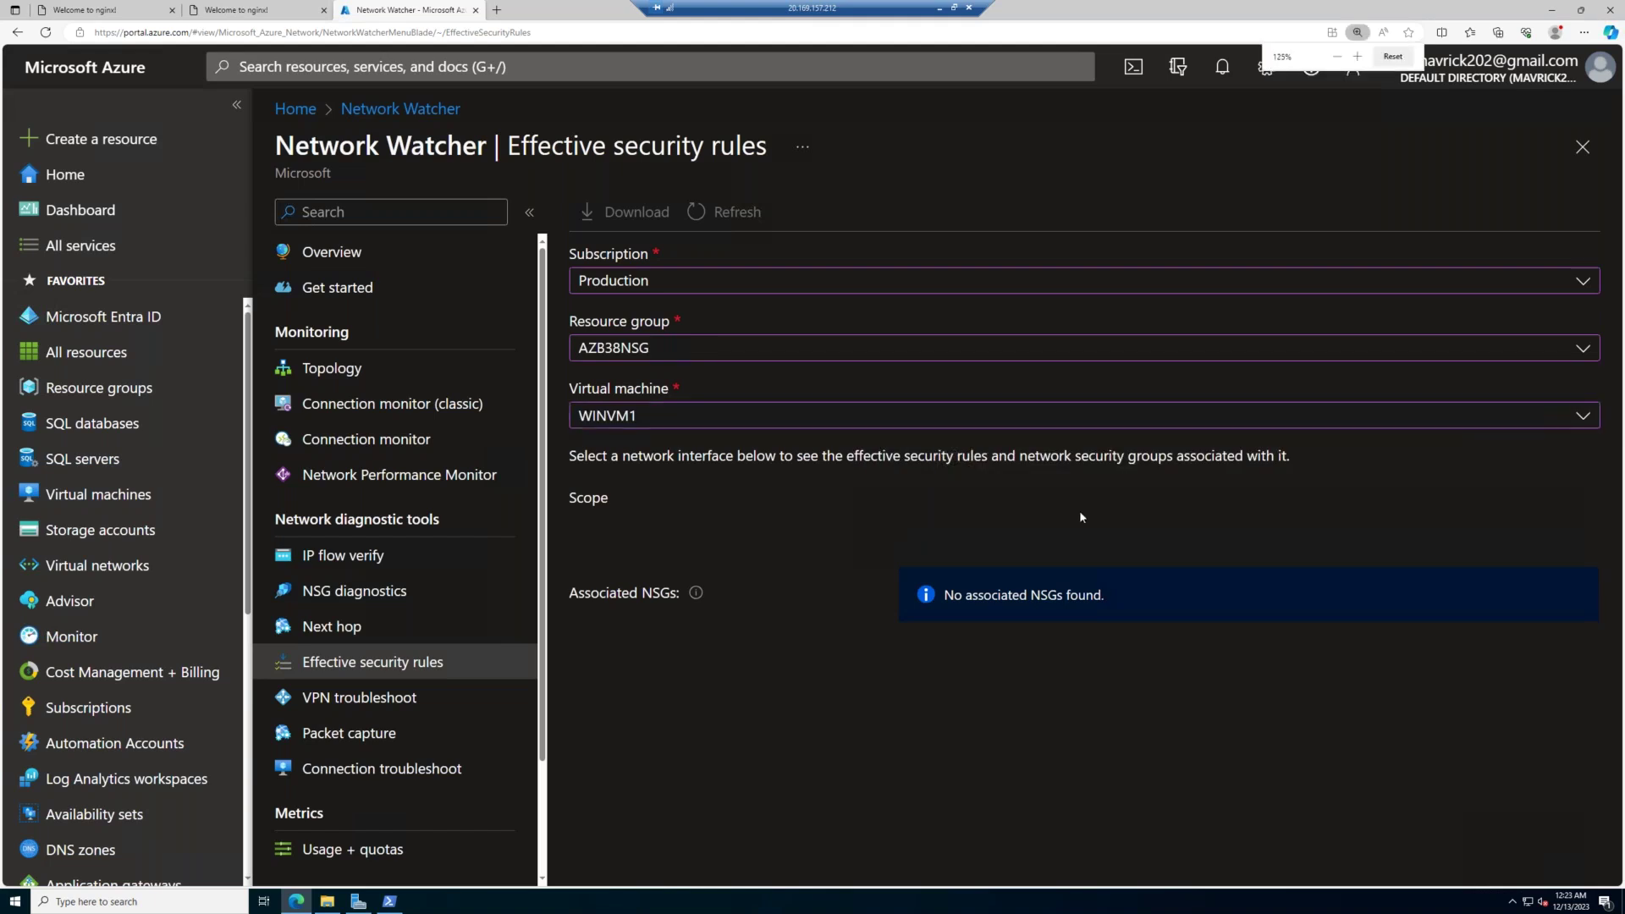
{"action": "key", "text": "ctrl+minus"}
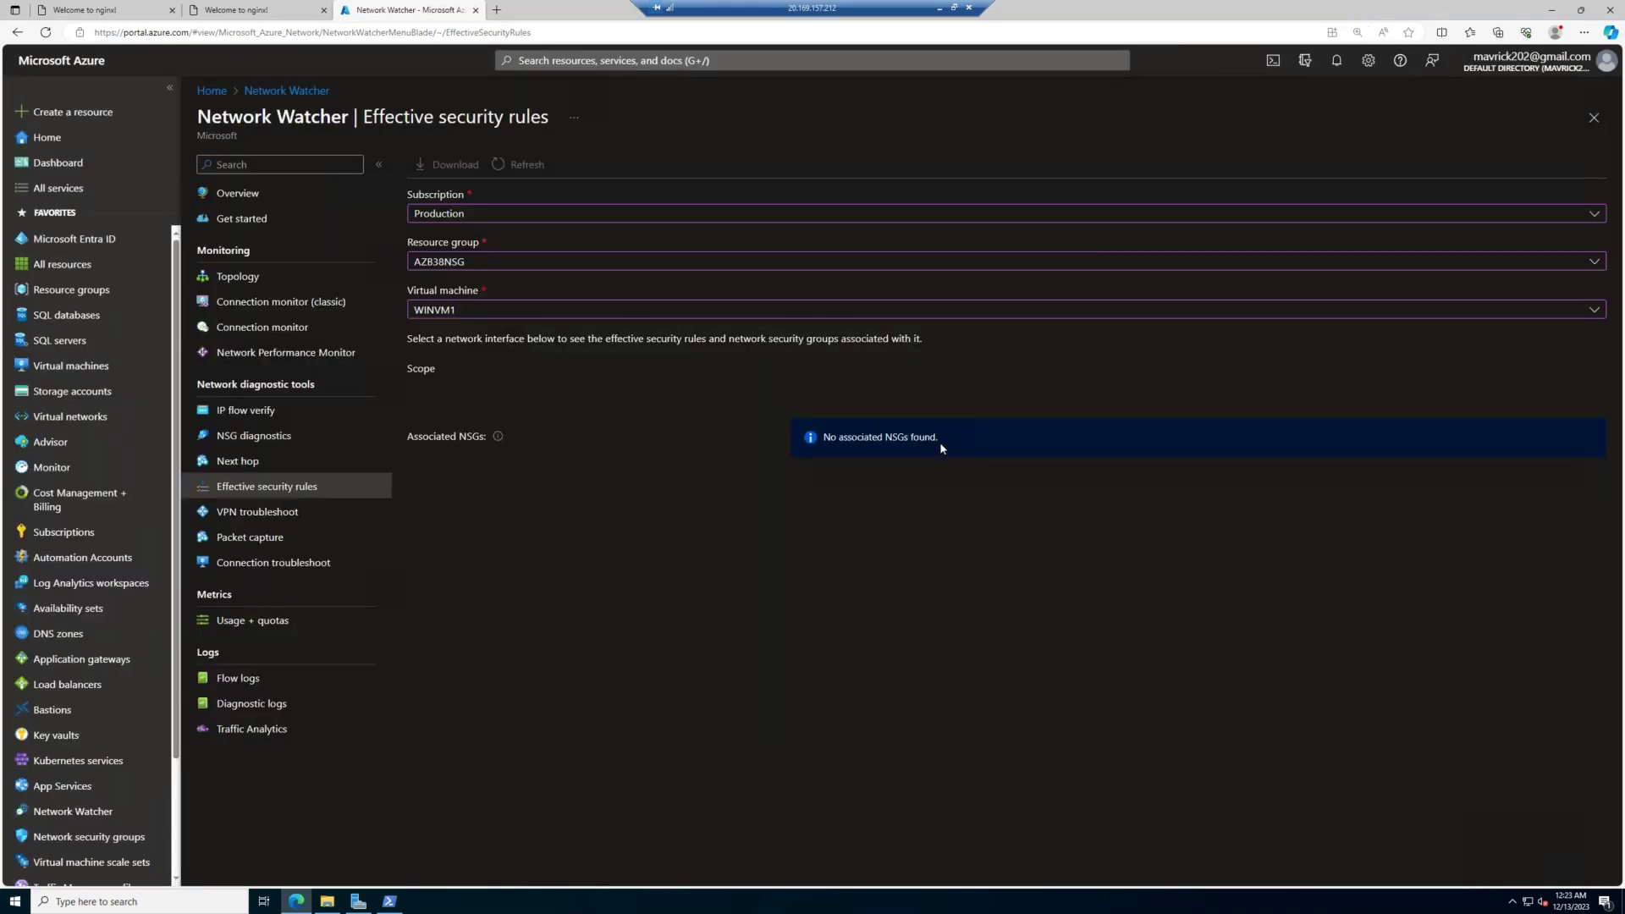
{"action": "left_click_drag", "start_coordinate": [930, 443], "coordinate": [713, 464]}
{"action": "key", "text": "ctrl+plus"}
{"action": "key", "text": "ctrl+plus"}
{"action": "key", "text": "ctrl+plus"}
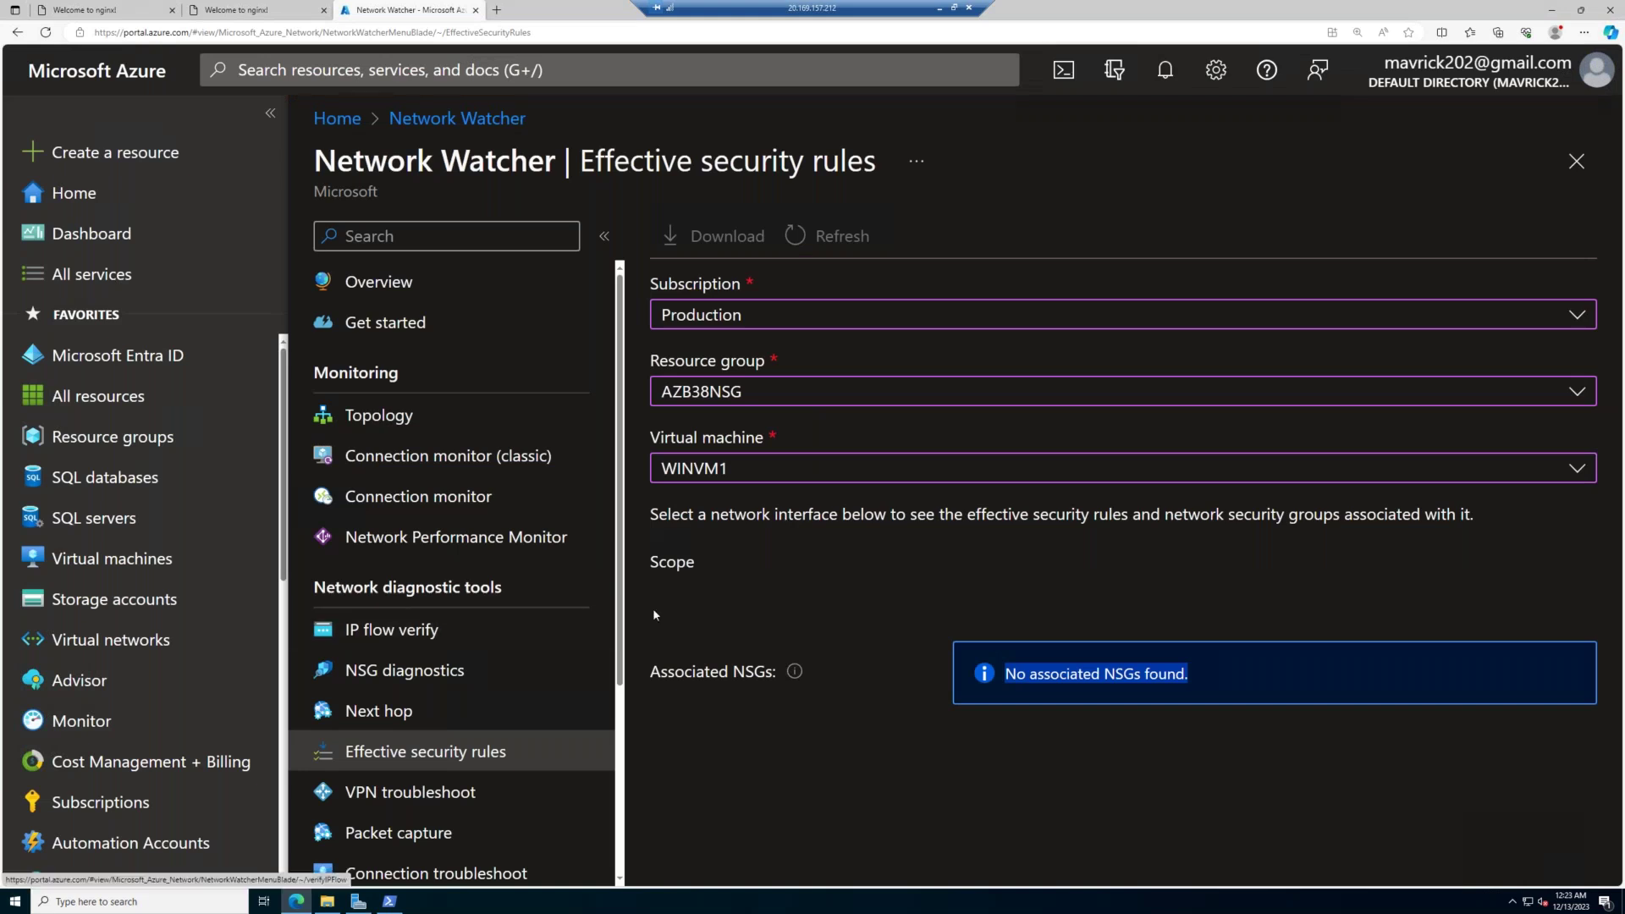
{"action": "left_click", "coordinate": [723, 474]}
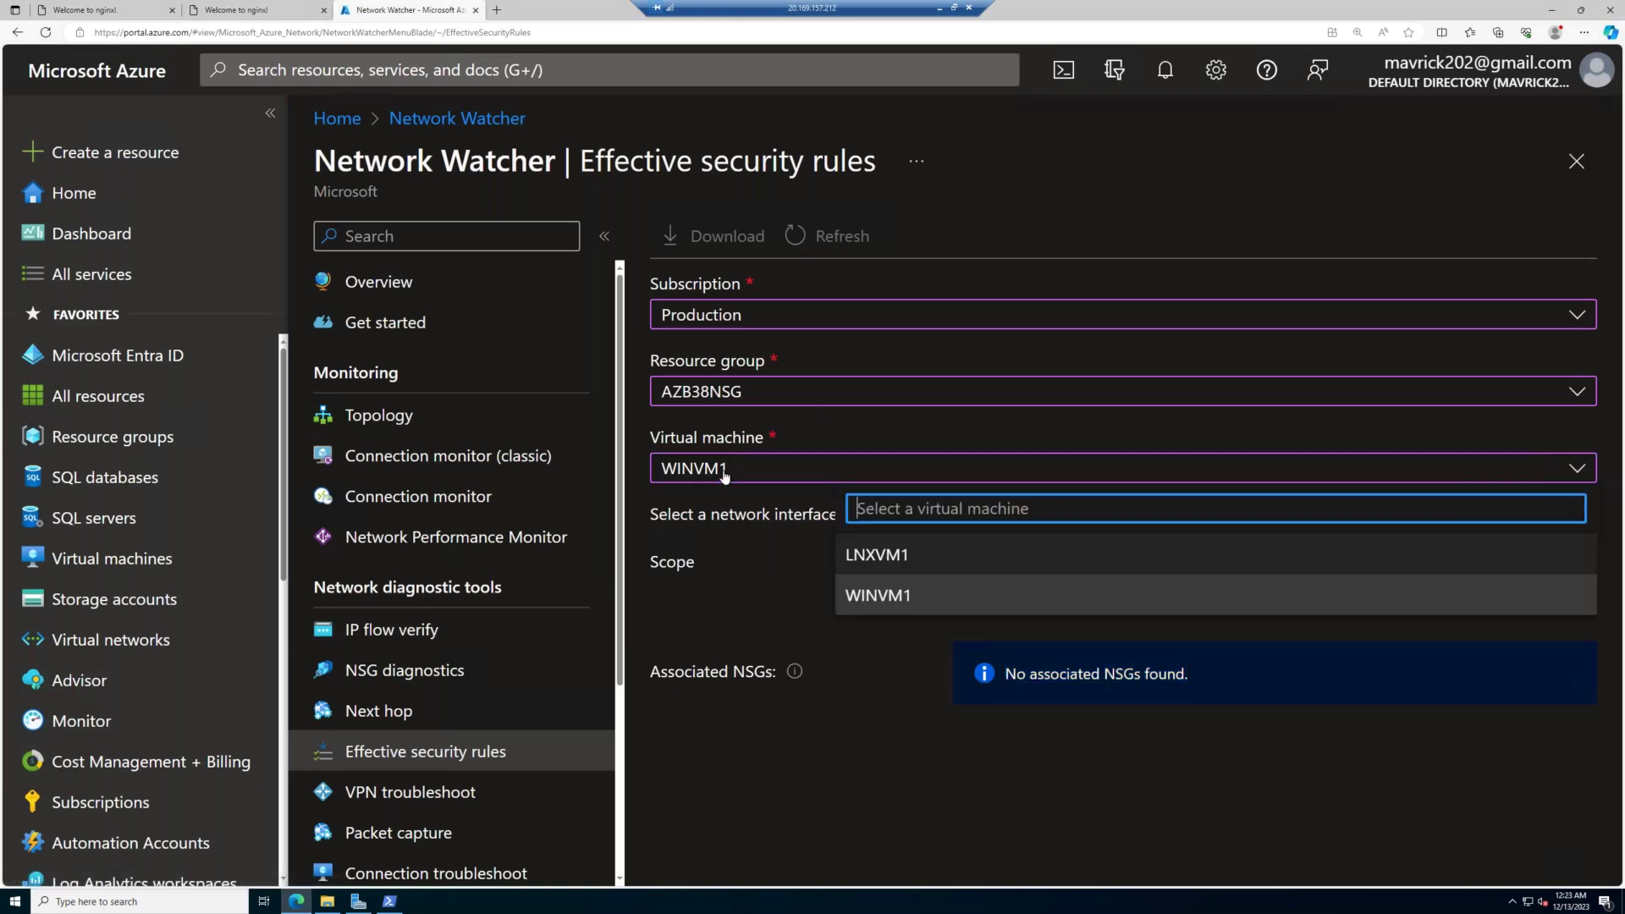
{"action": "left_click", "coordinate": [863, 550]}
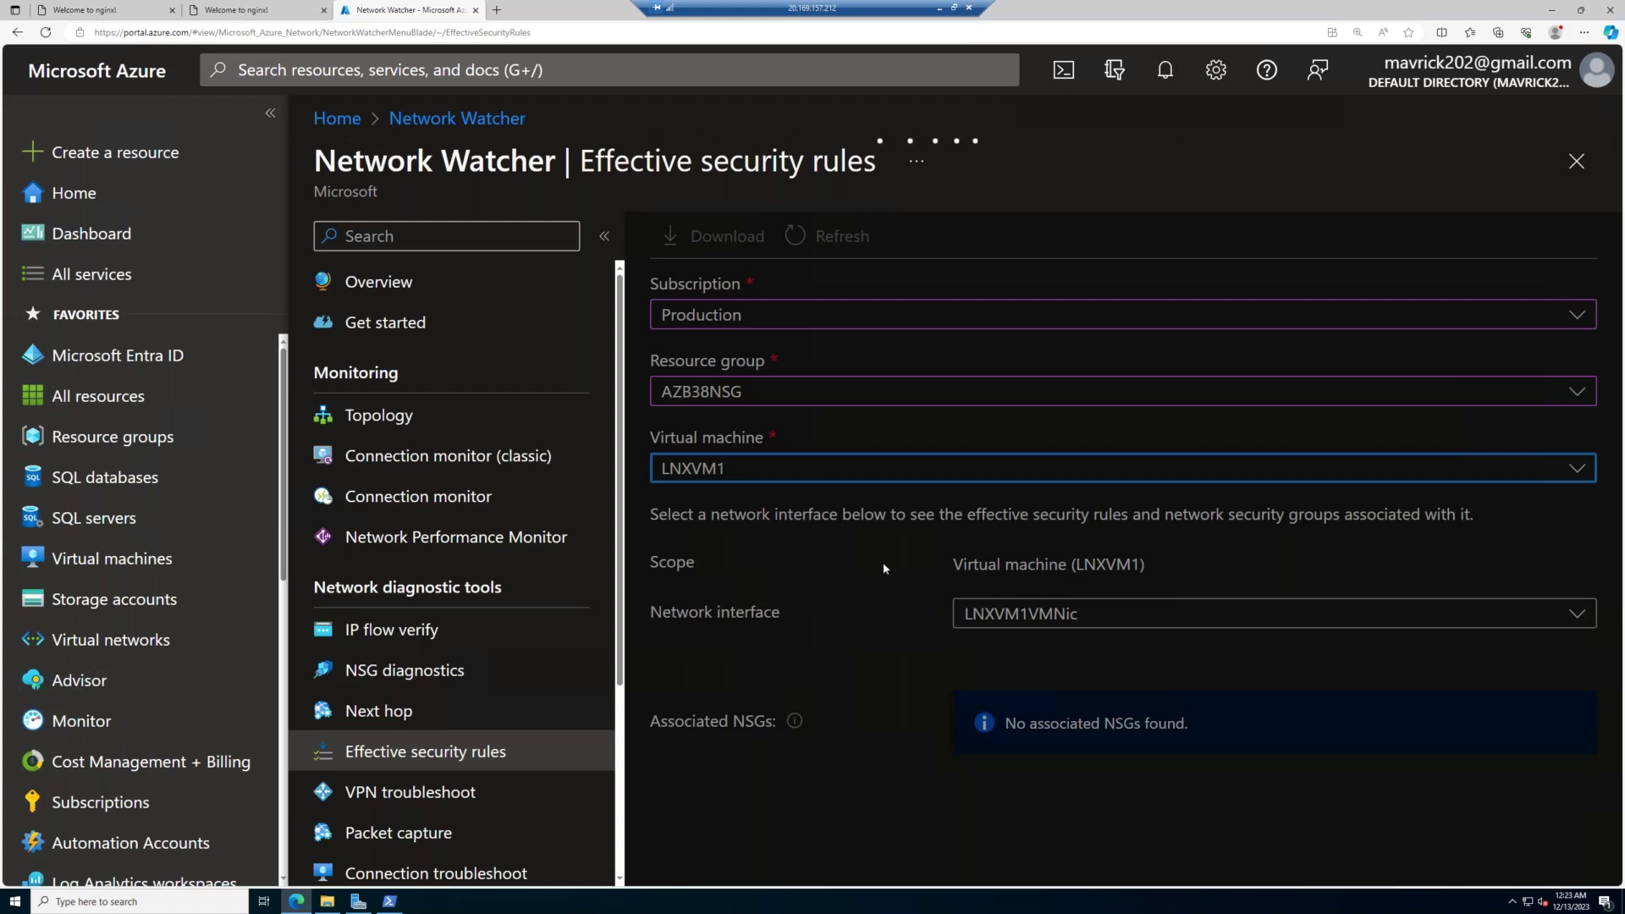
- Review VM_NSG's six inbound and three outbound effective rules on LNXVM1's network interface
{"action": "scroll", "coordinate": [883, 568], "scroll_direction": "down", "scroll_amount": 1}
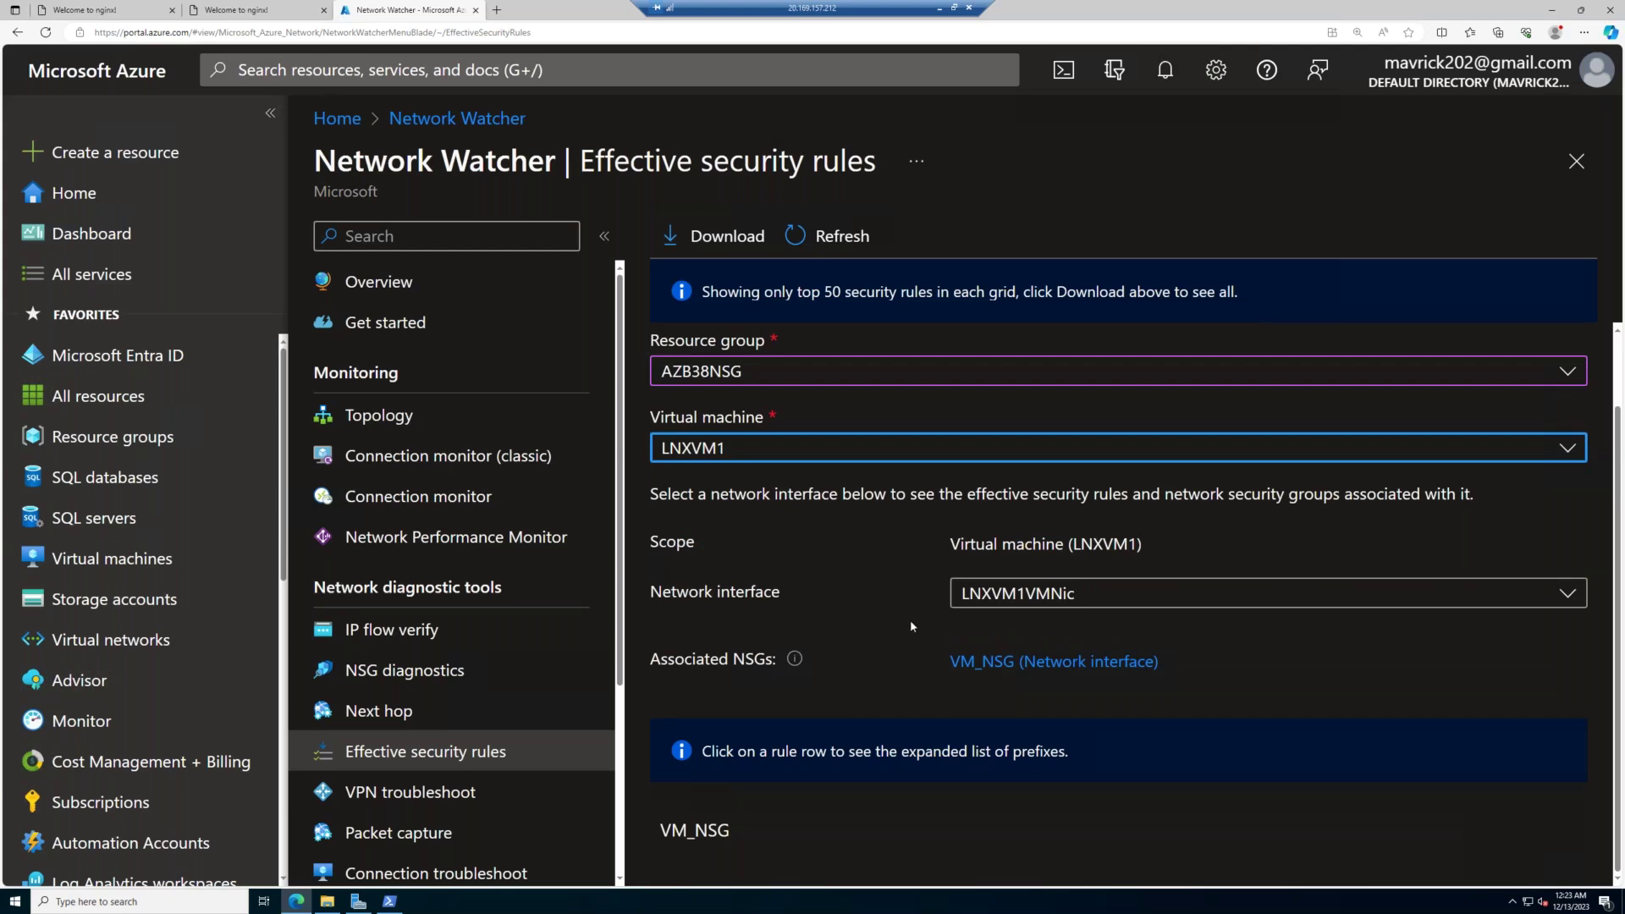
{"action": "key", "text": "ctrl+minus"}
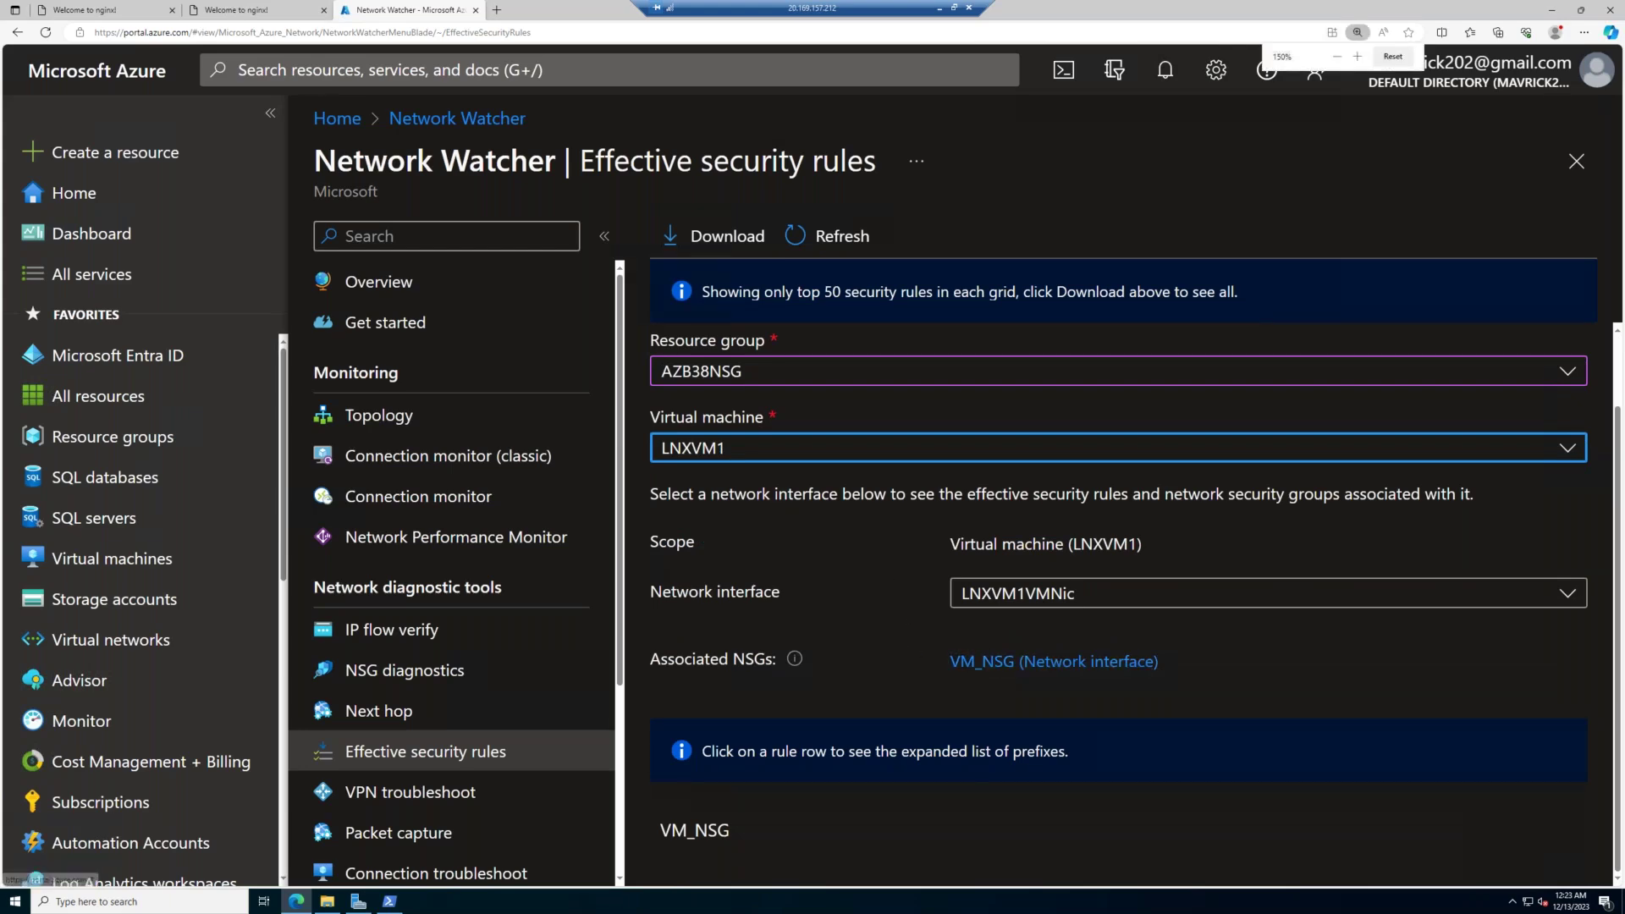
{"action": "key", "text": "ctrl+minus"}
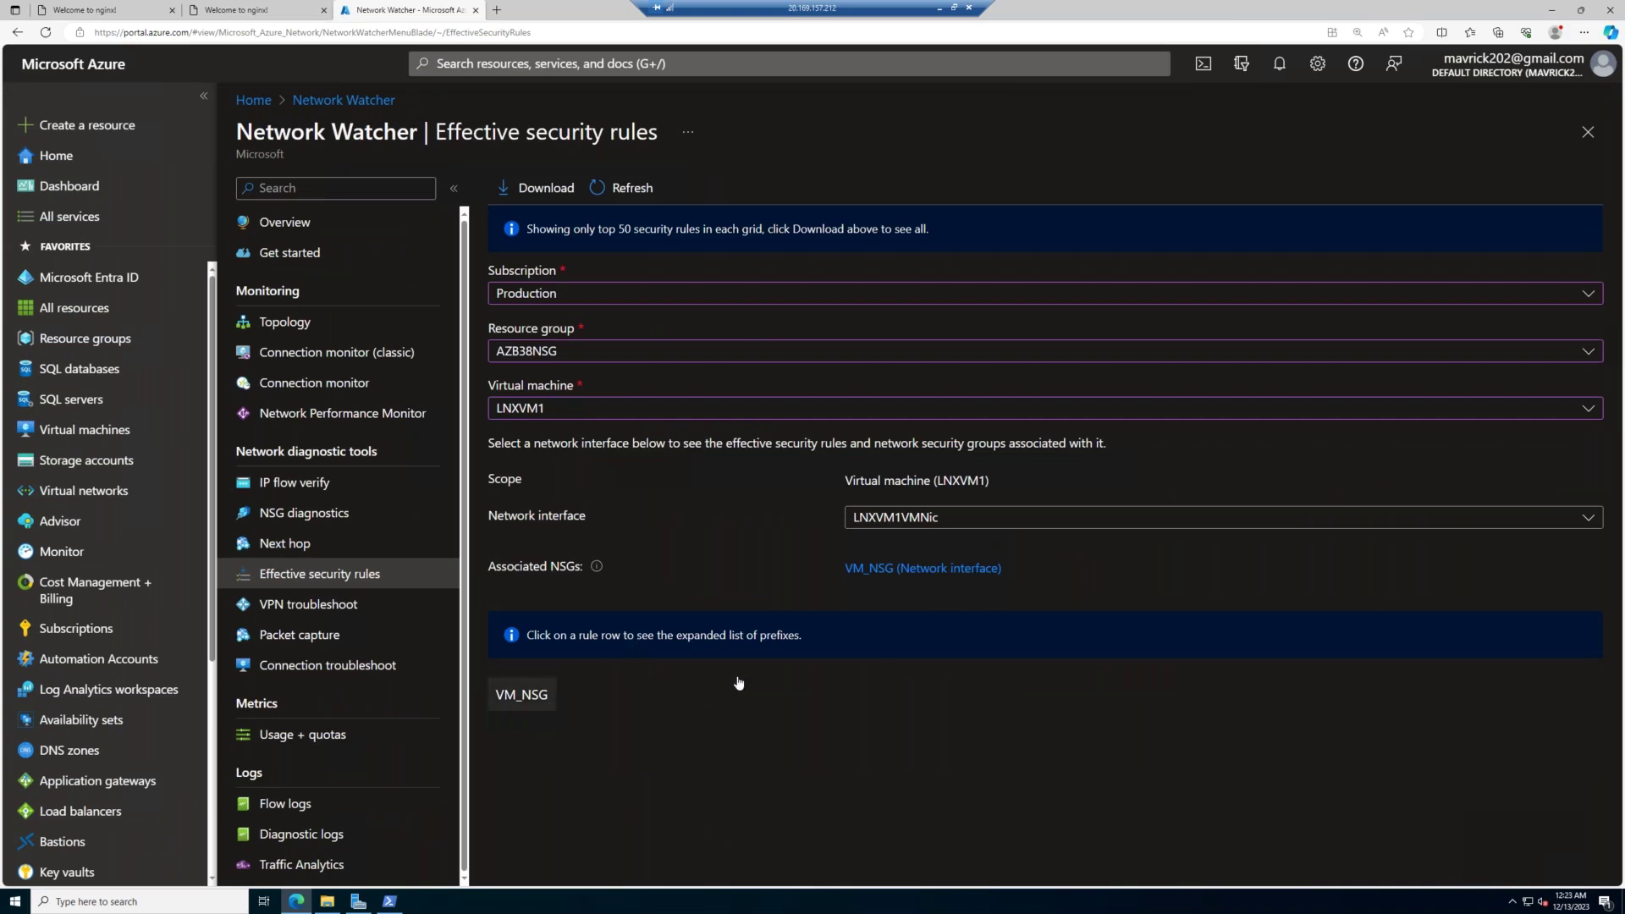
{"action": "scroll", "coordinate": [736, 681], "scroll_direction": "down", "scroll_amount": 1}
{"action": "scroll", "coordinate": [762, 551], "scroll_direction": "down", "scroll_amount": 2}
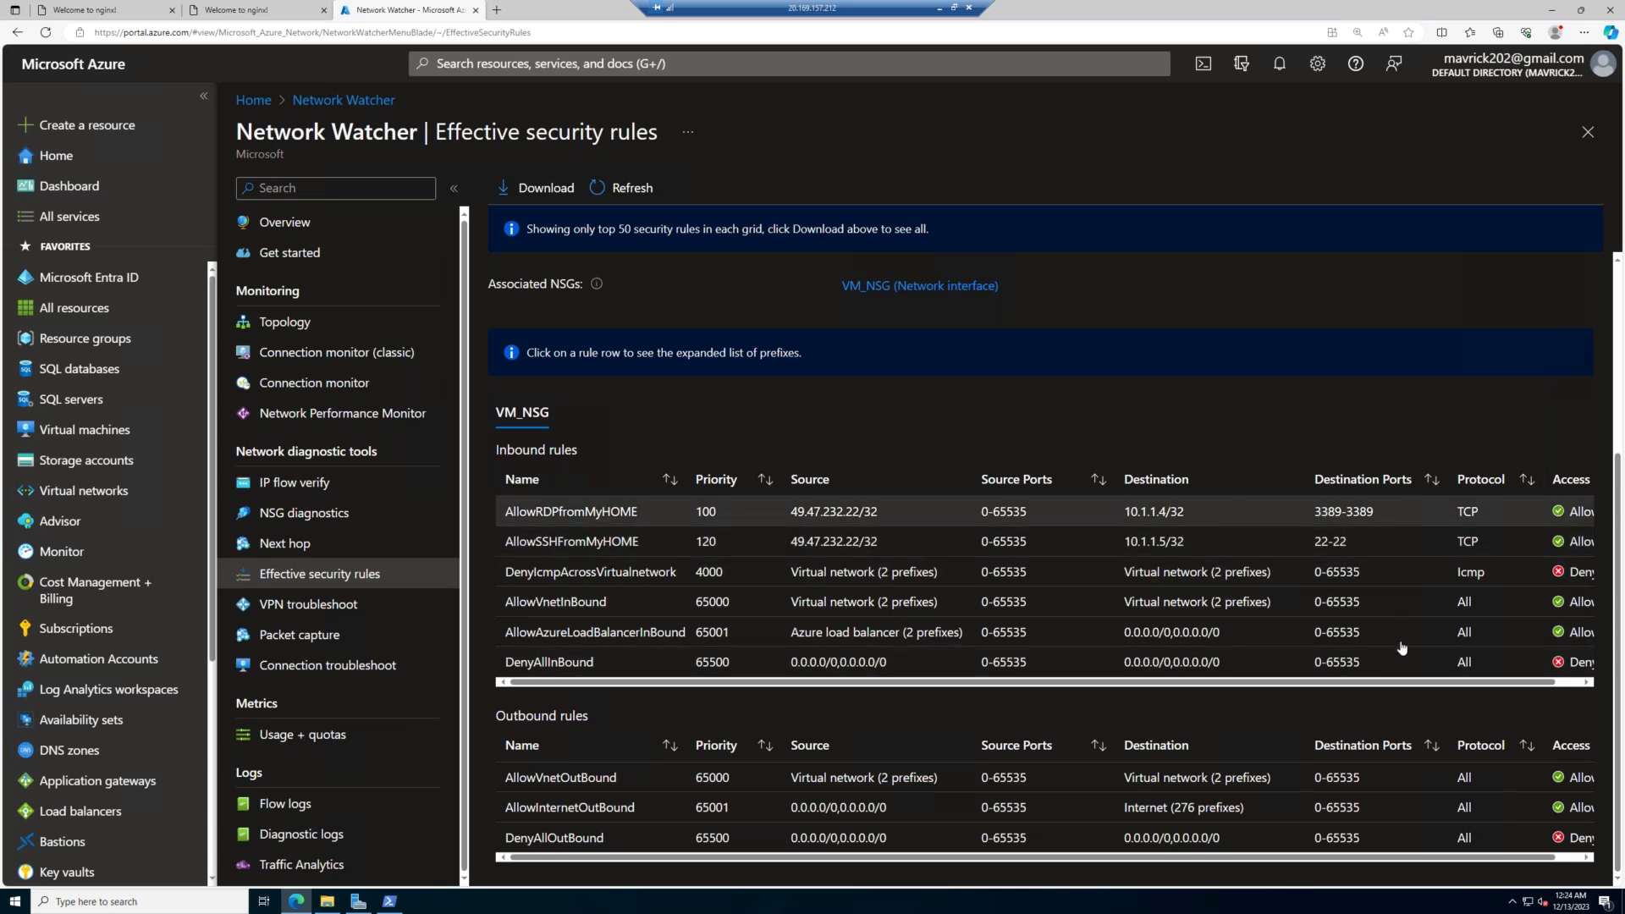
{"action": "scroll", "coordinate": [973, 533], "scroll_direction": "up", "scroll_amount": 3}
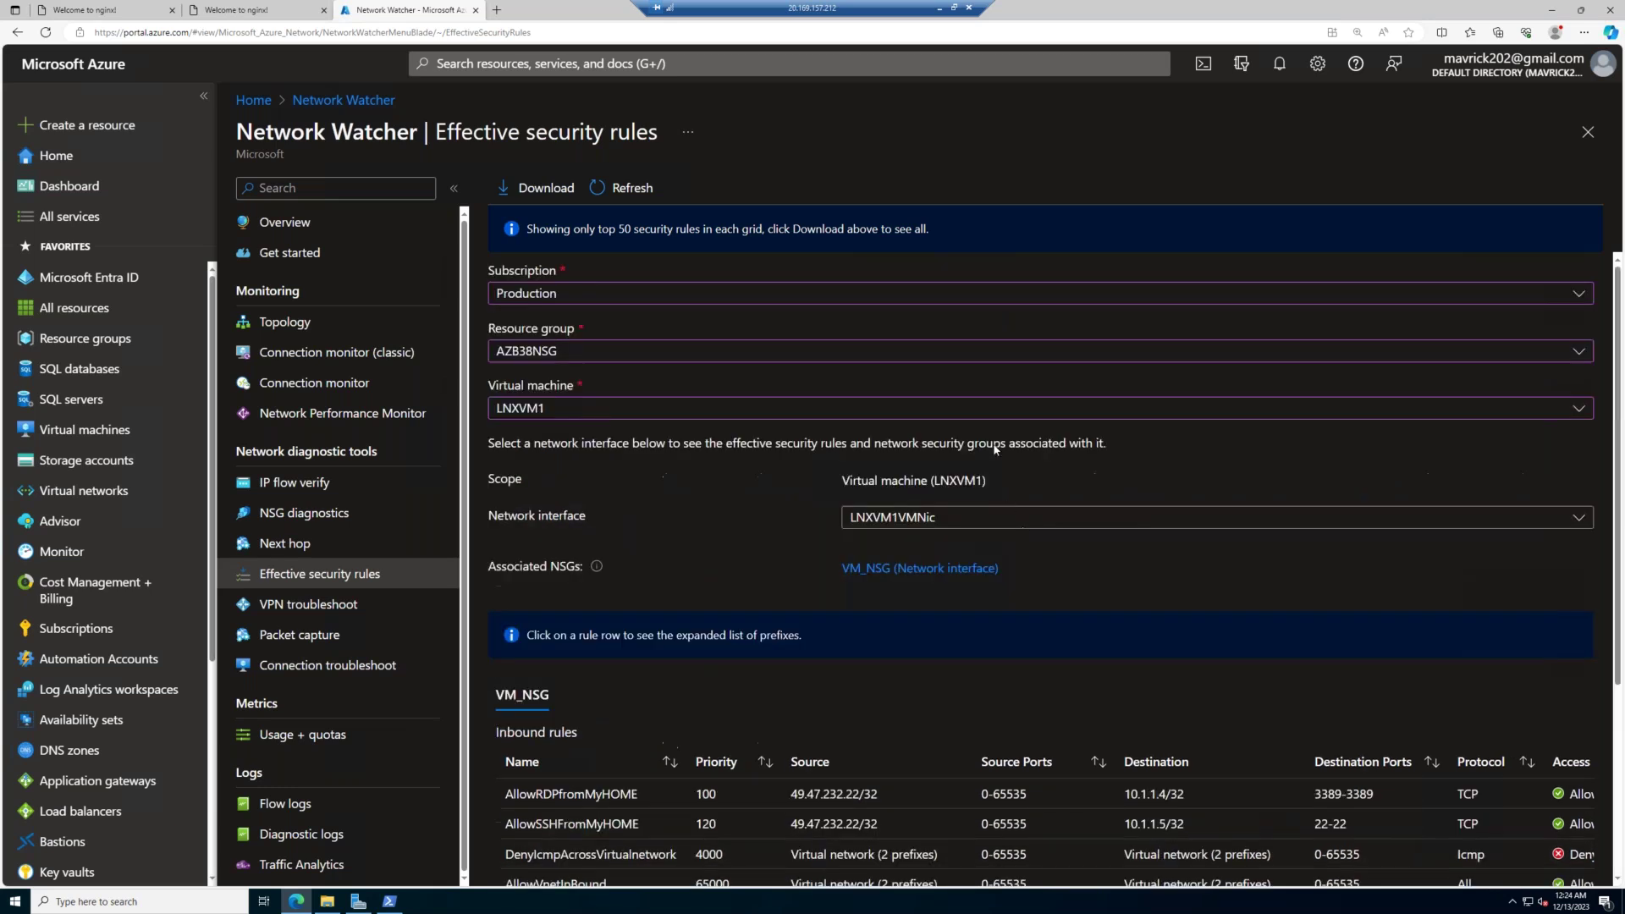
{"action": "left_click", "coordinate": [880, 409]}
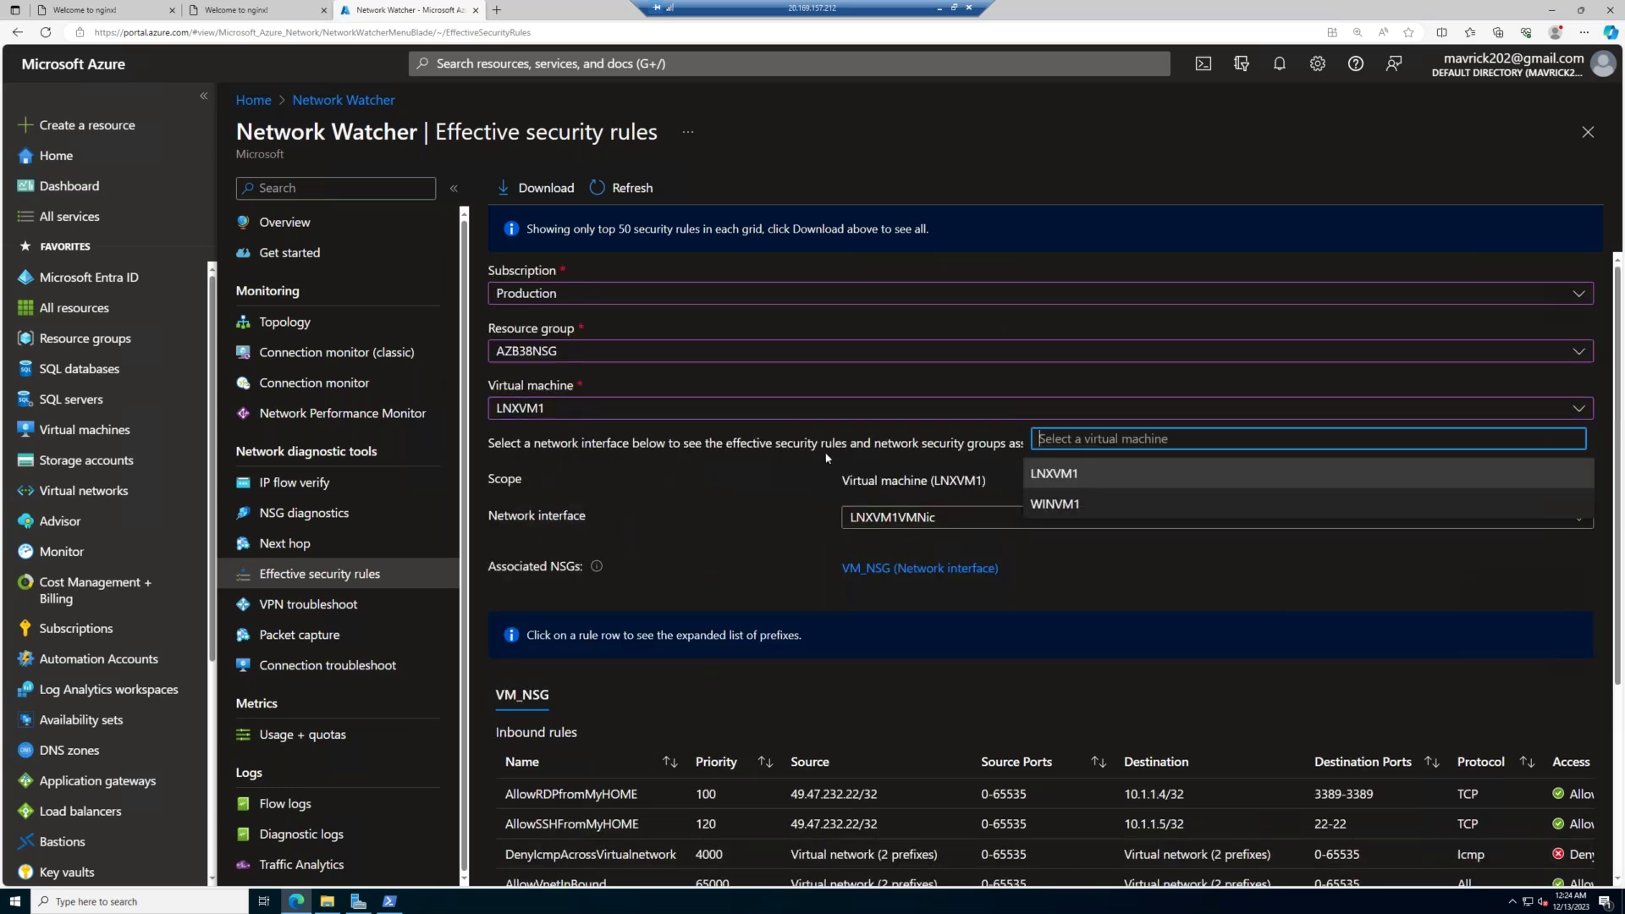
{"action": "left_click", "coordinate": [1085, 506]}
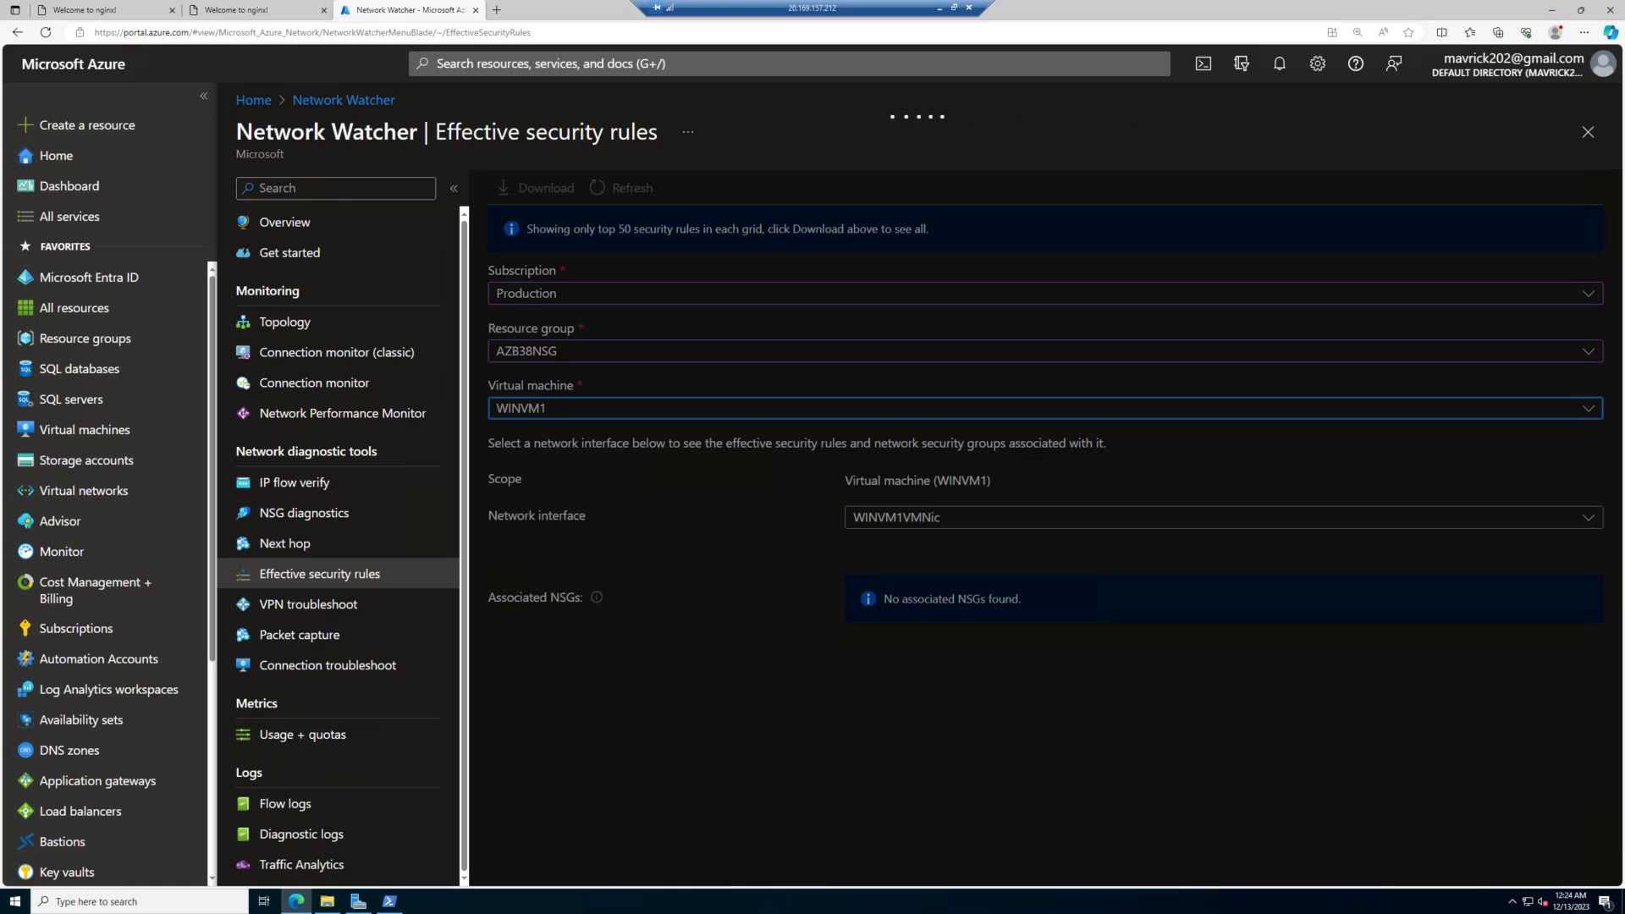
{"action": "scroll", "coordinate": [603, 668], "scroll_direction": "down", "scroll_amount": 3}
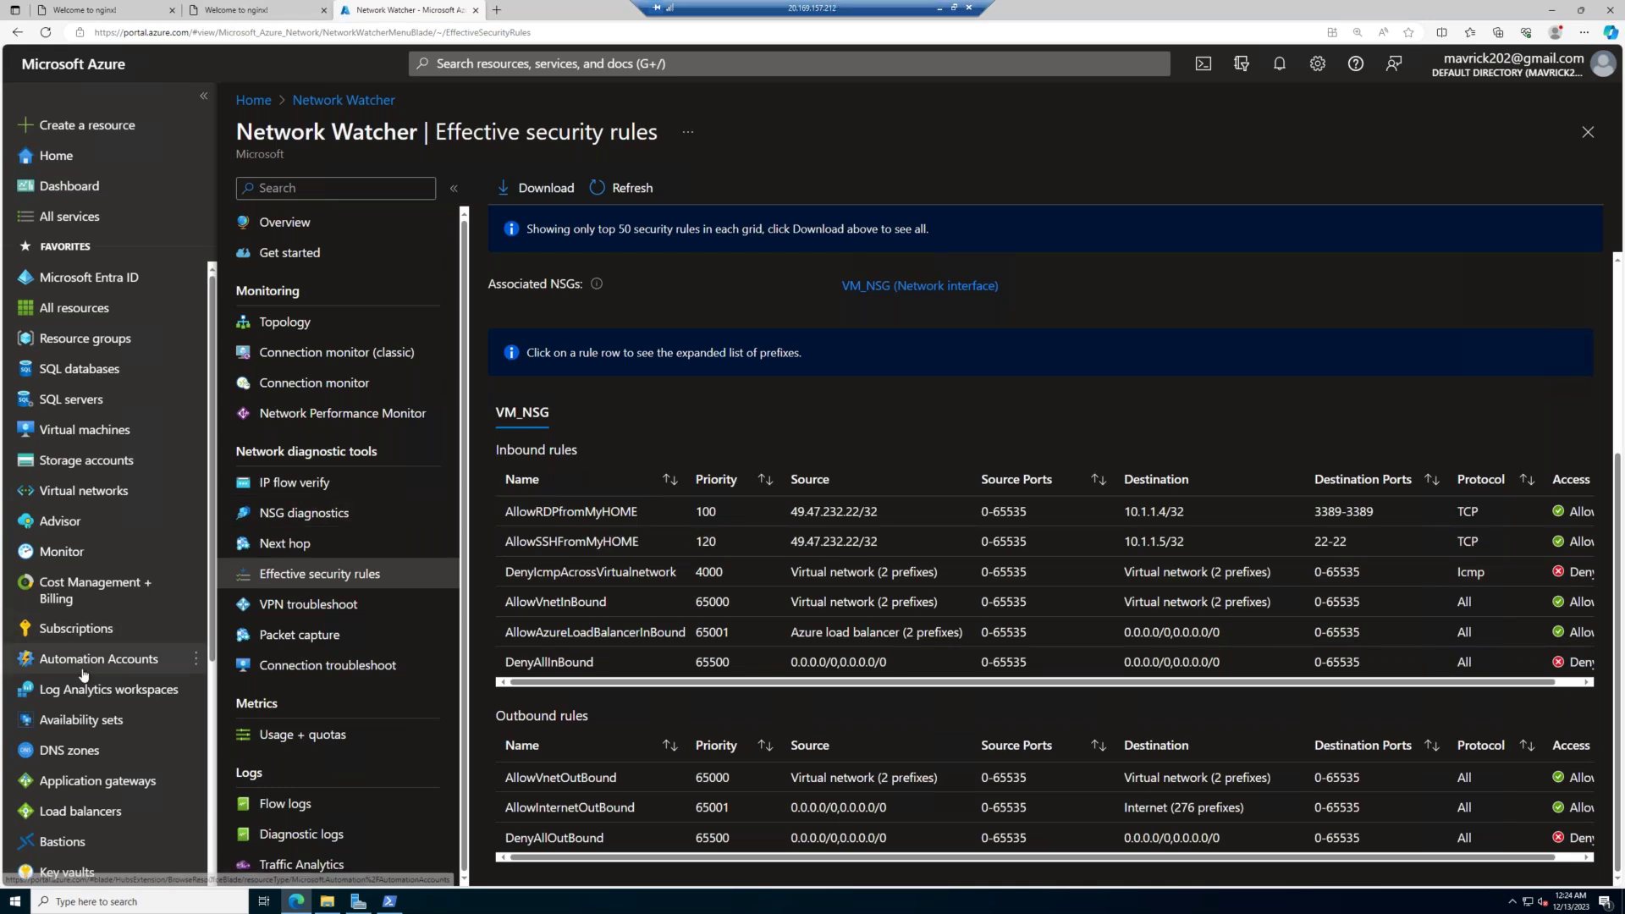
{"action": "scroll", "coordinate": [84, 677], "scroll_direction": "down", "scroll_amount": 4}
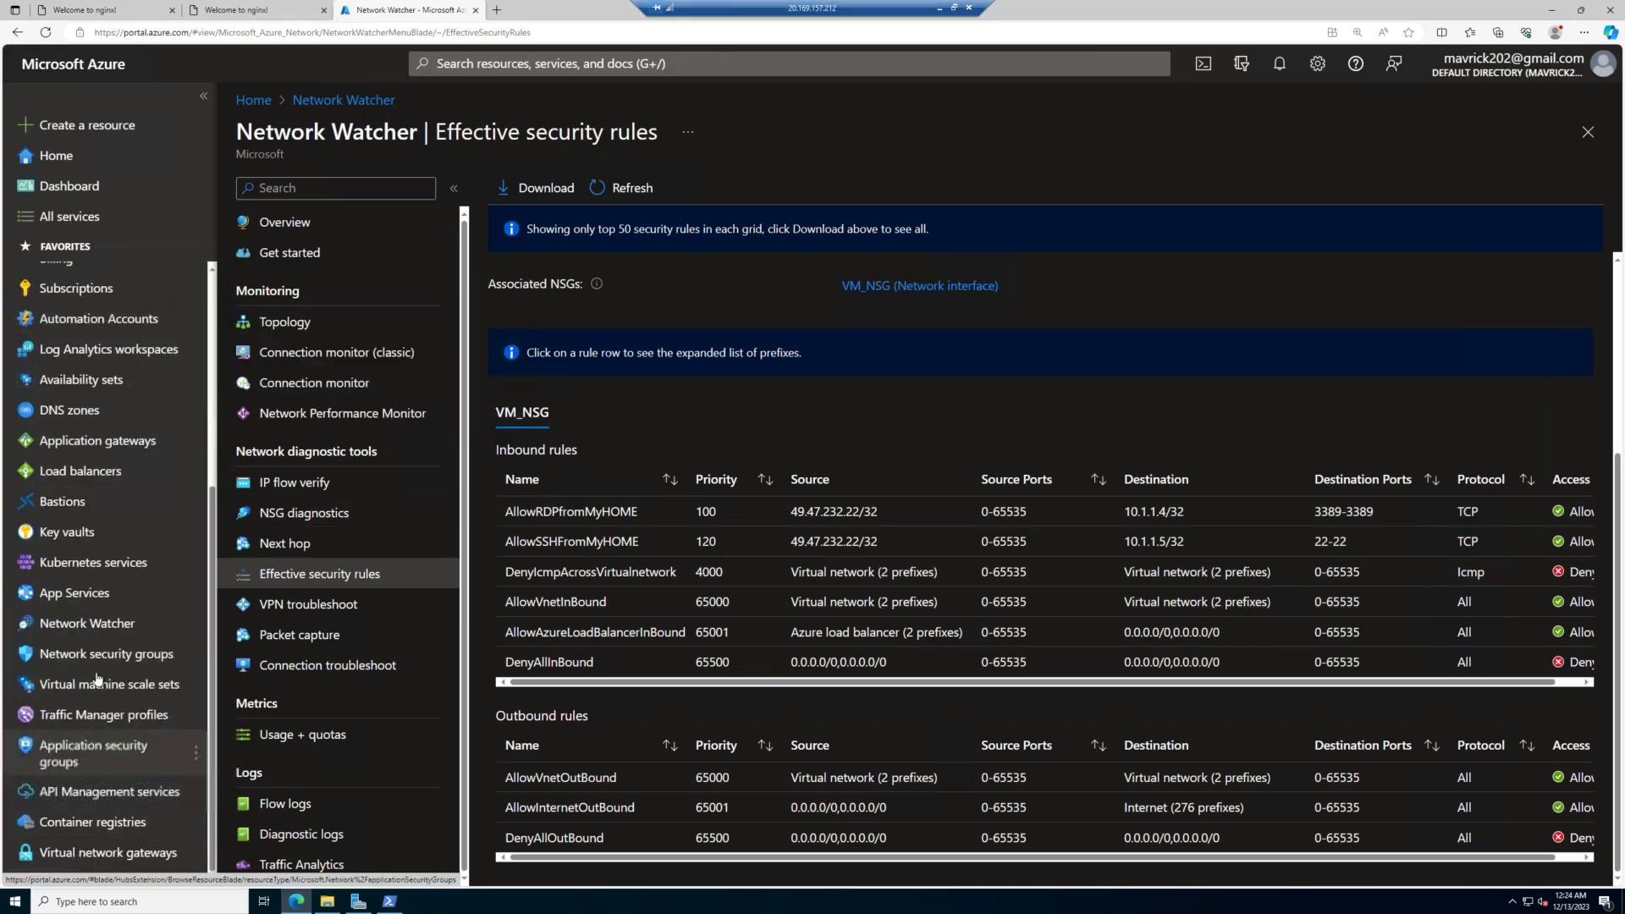
- Open Network security groups in a new tab and select VM_NSG from the list
{"action": "right_click", "coordinate": [100, 656]}
{"action": "left_click", "coordinate": [158, 670]}
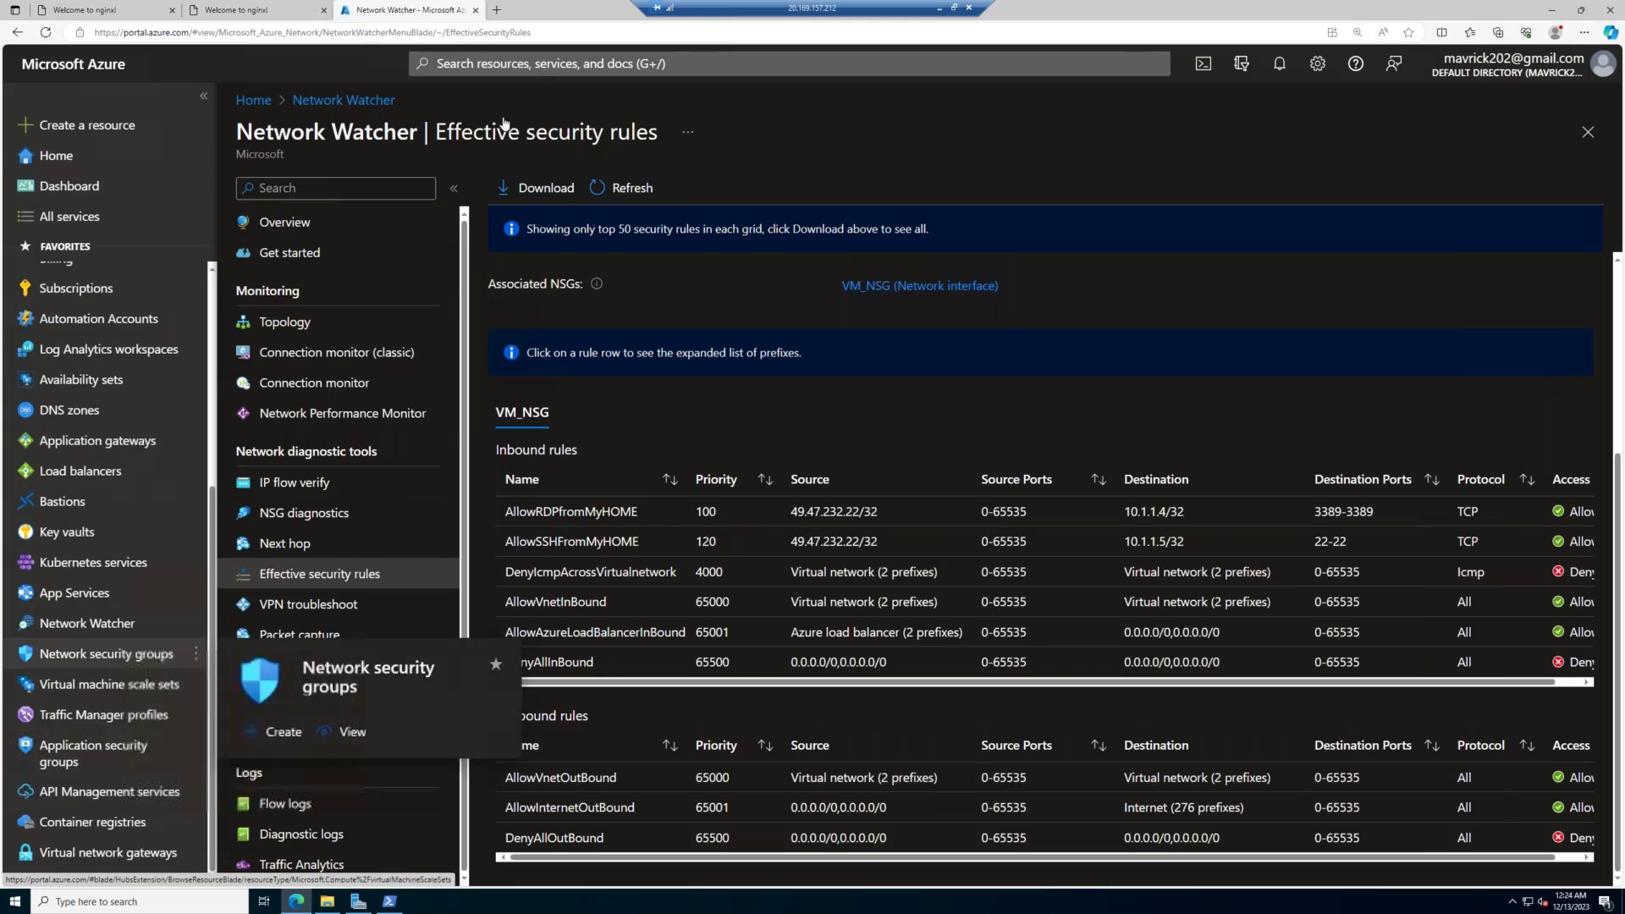
{"action": "left_click", "coordinate": [524, 9]}
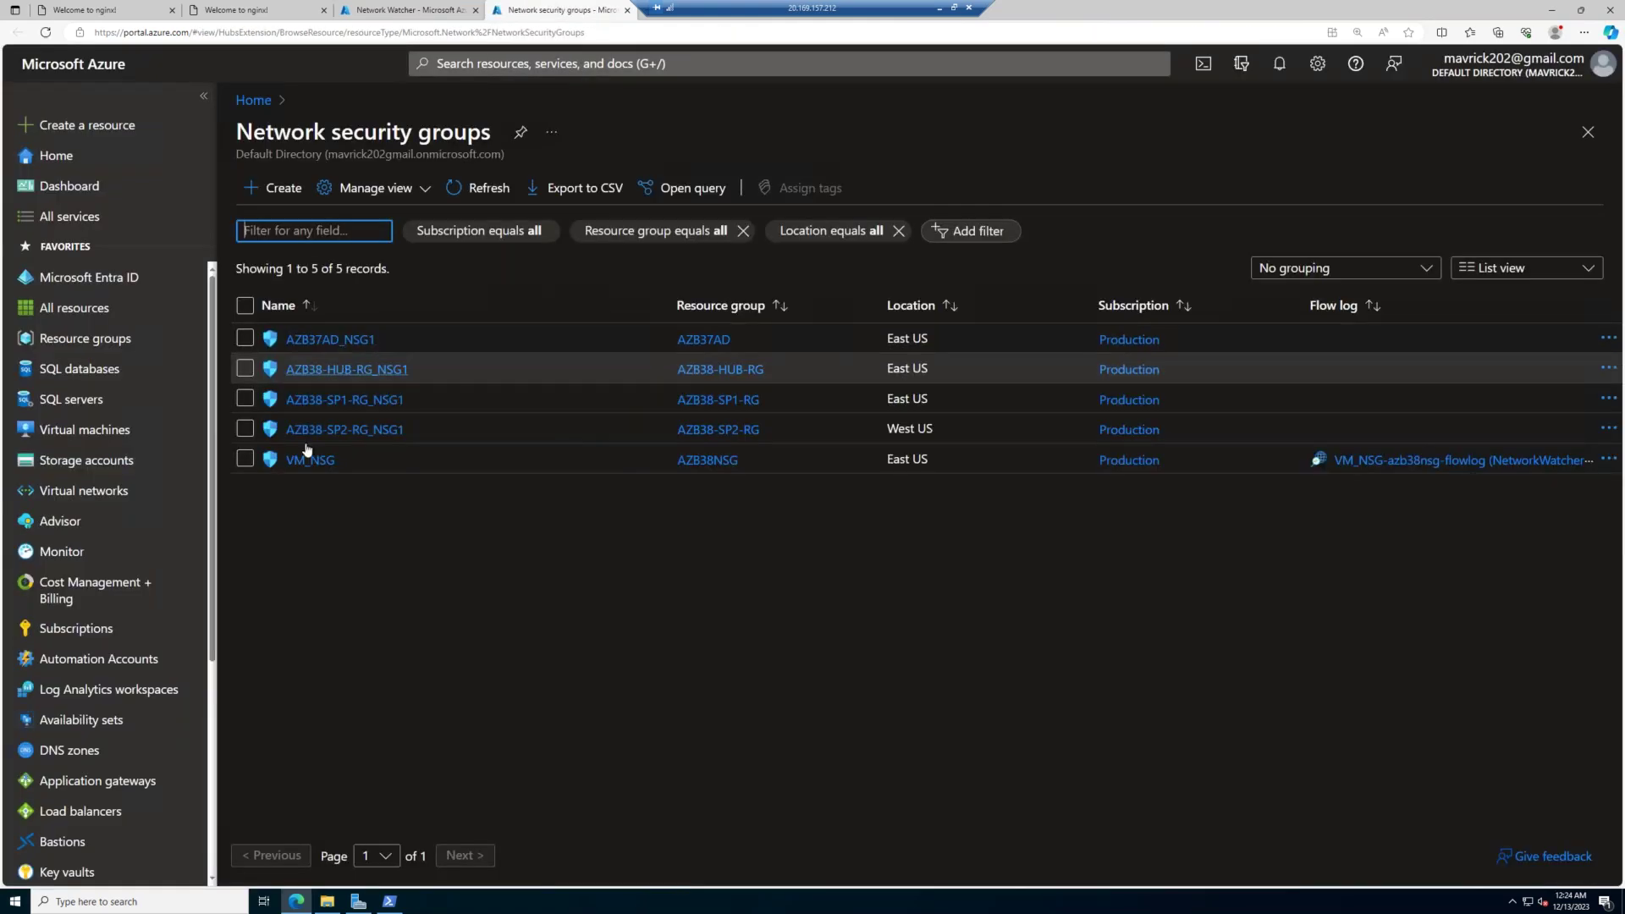
{"action": "left_click", "coordinate": [309, 461]}
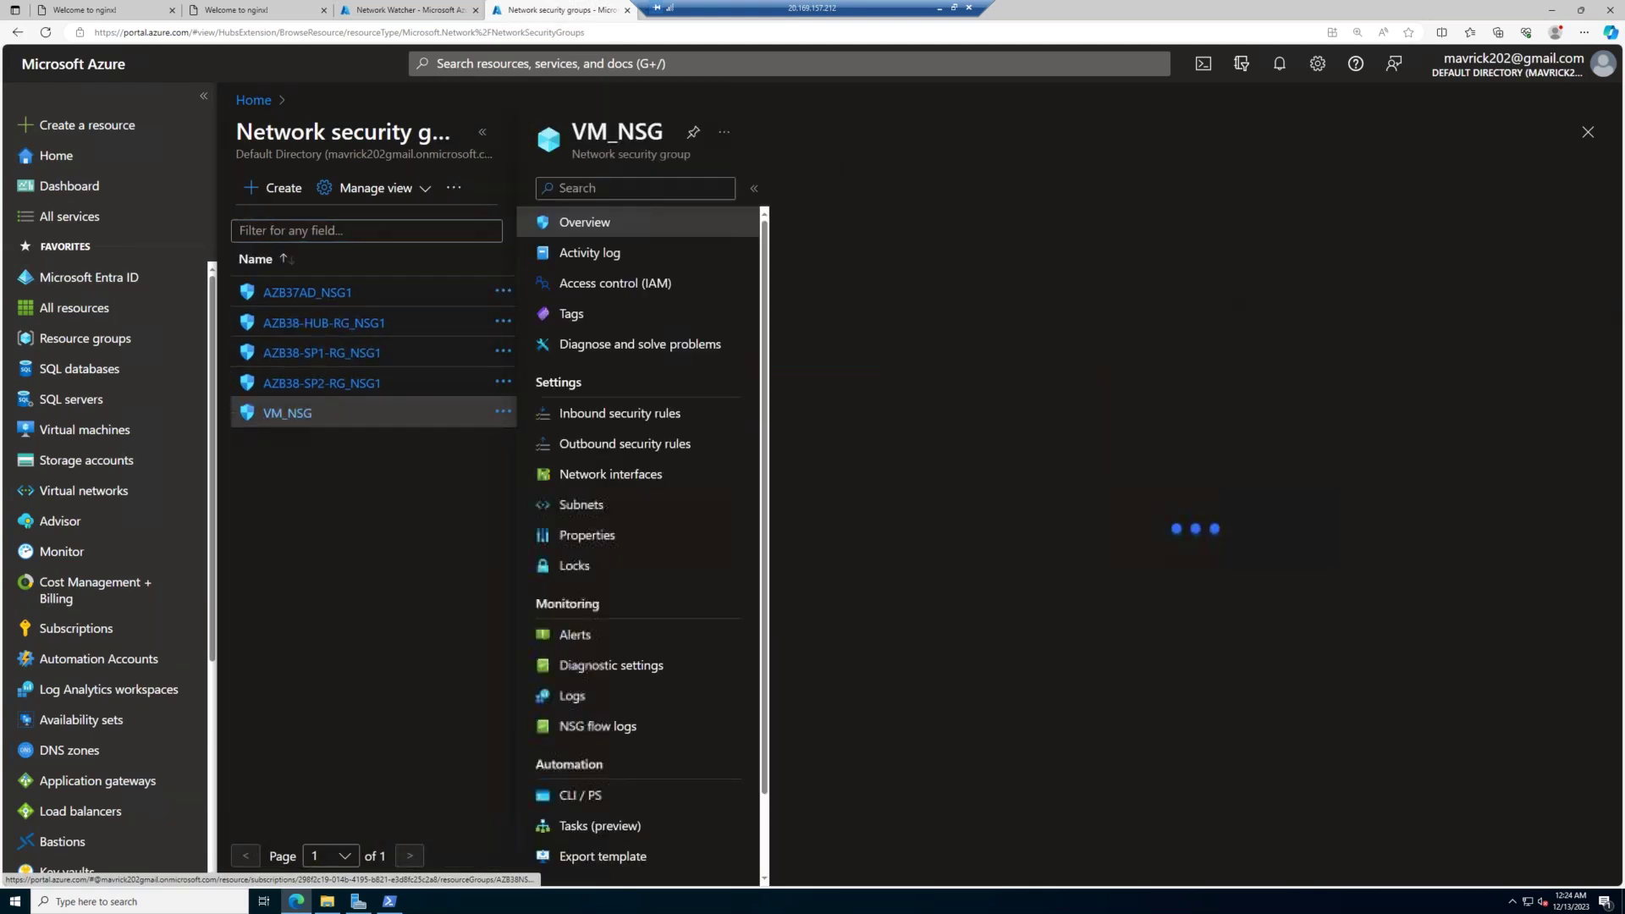
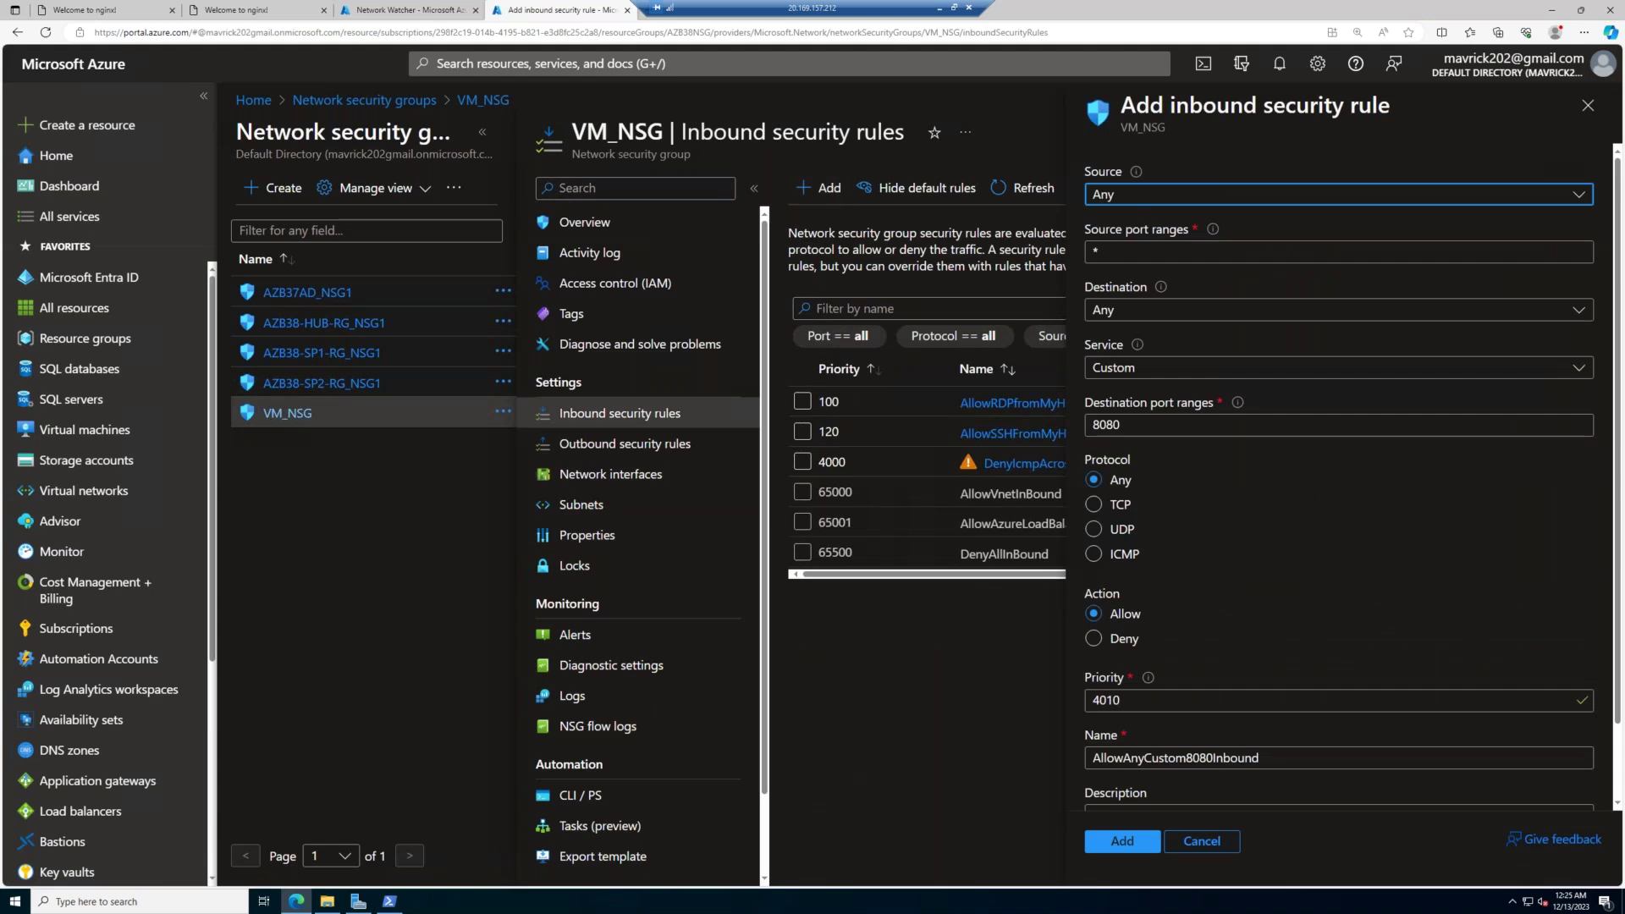
- Add rule AllowAnyCustom80Inbound: destination IPs 10.1.1.4,10.1.1.5, port 80, TCP, priority 150
{"action": "left_click", "coordinate": [1130, 309]}
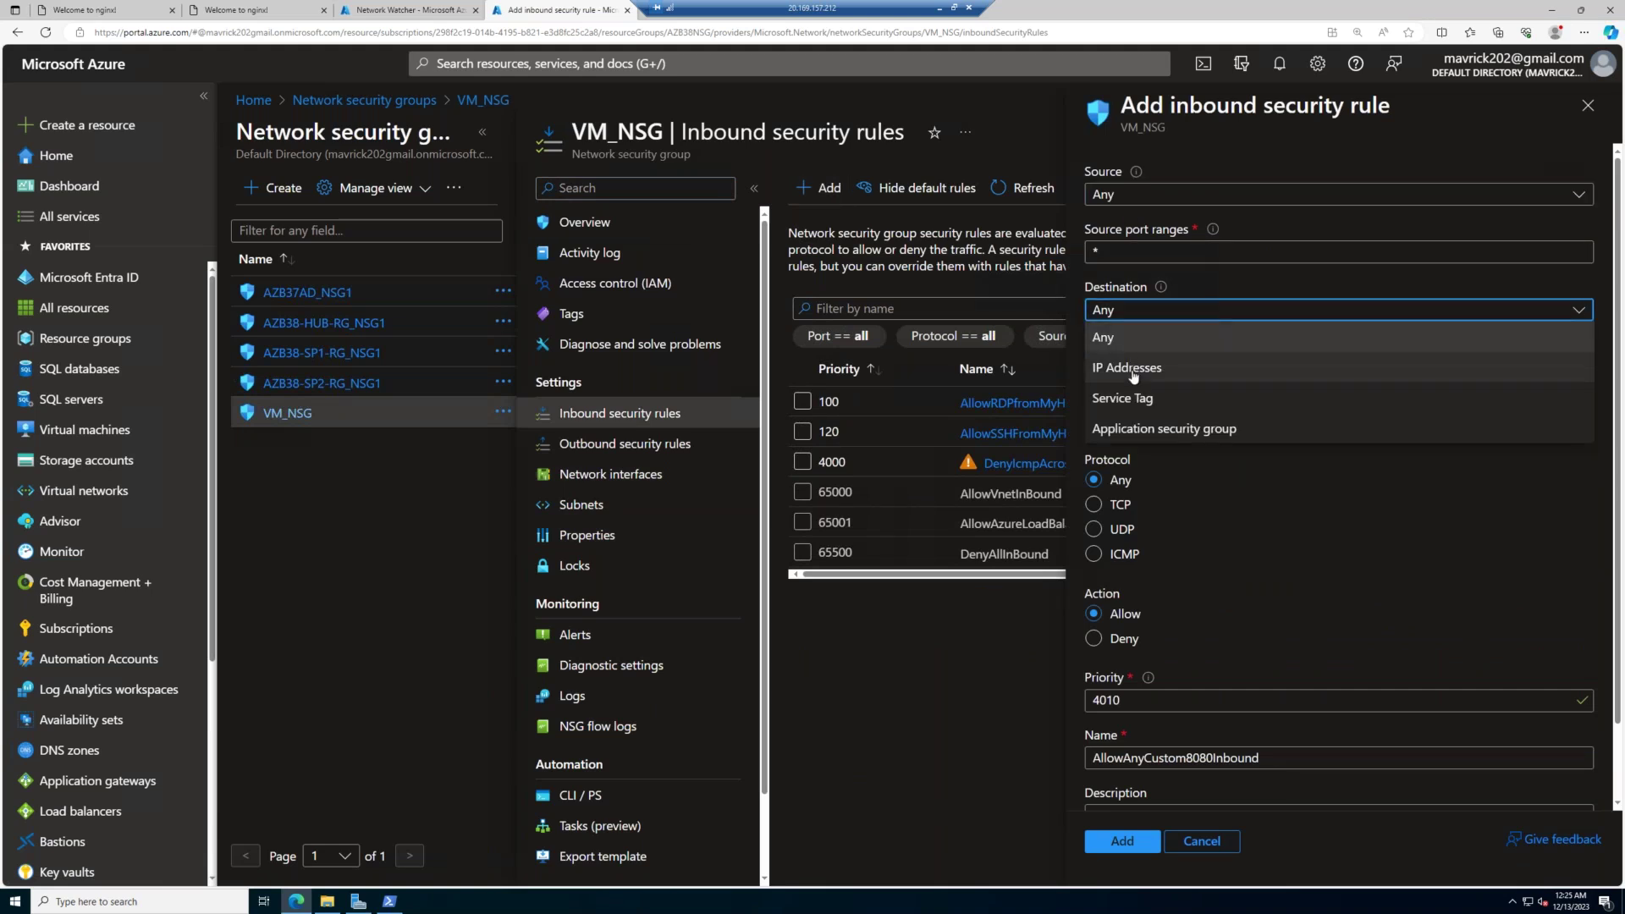
{"action": "left_click", "coordinate": [1133, 369]}
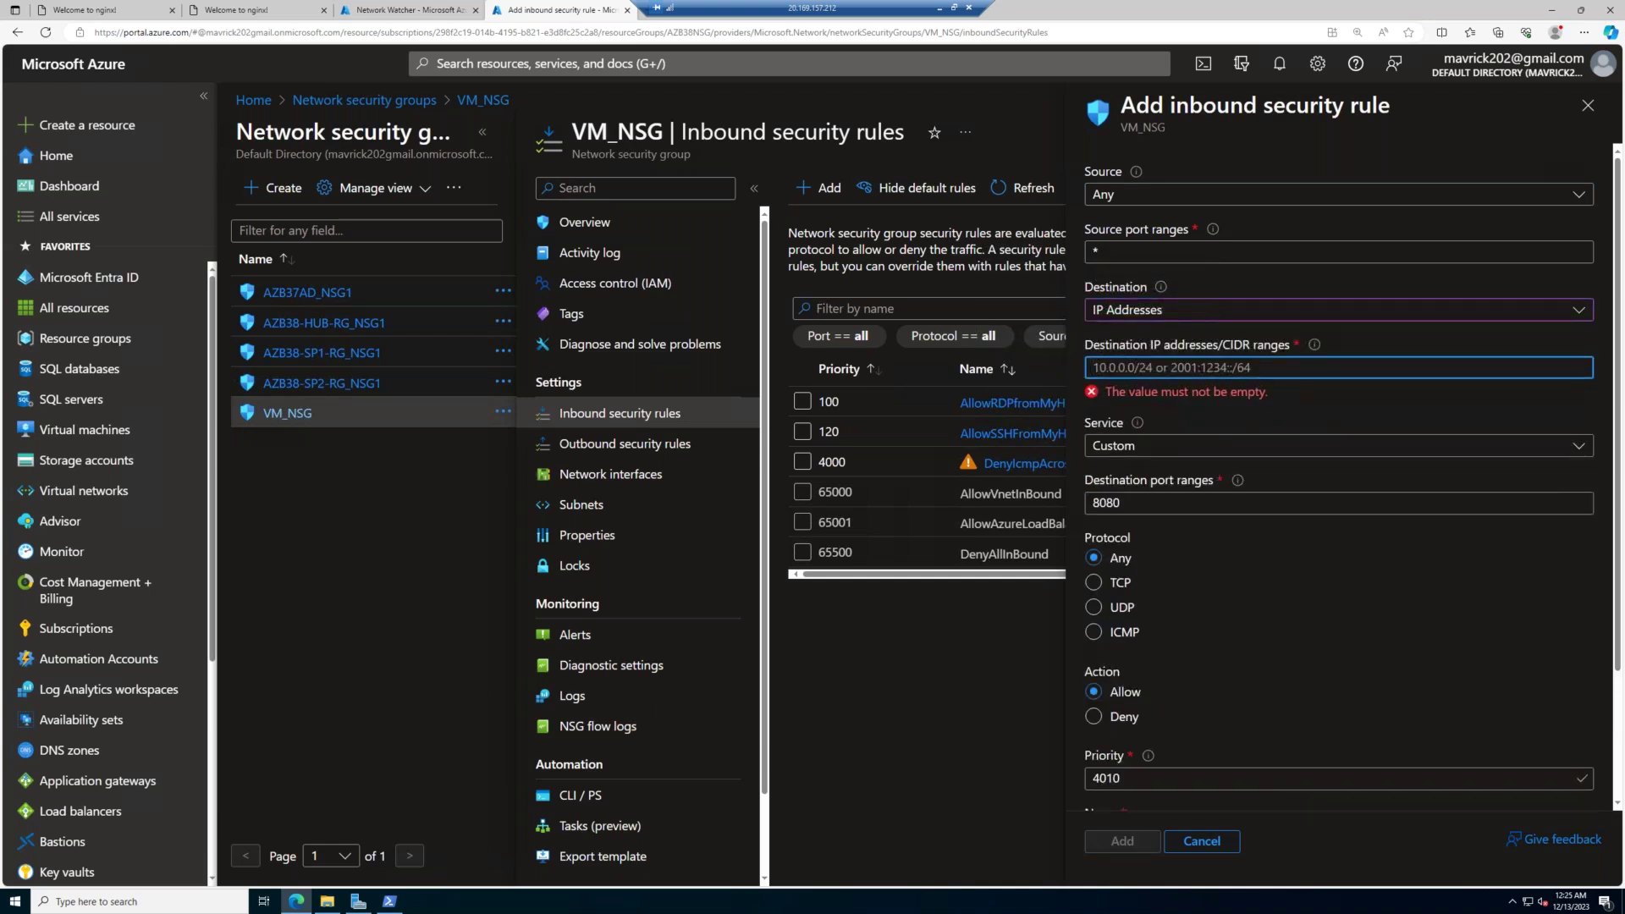
{"action": "type", "text": "10.1"}
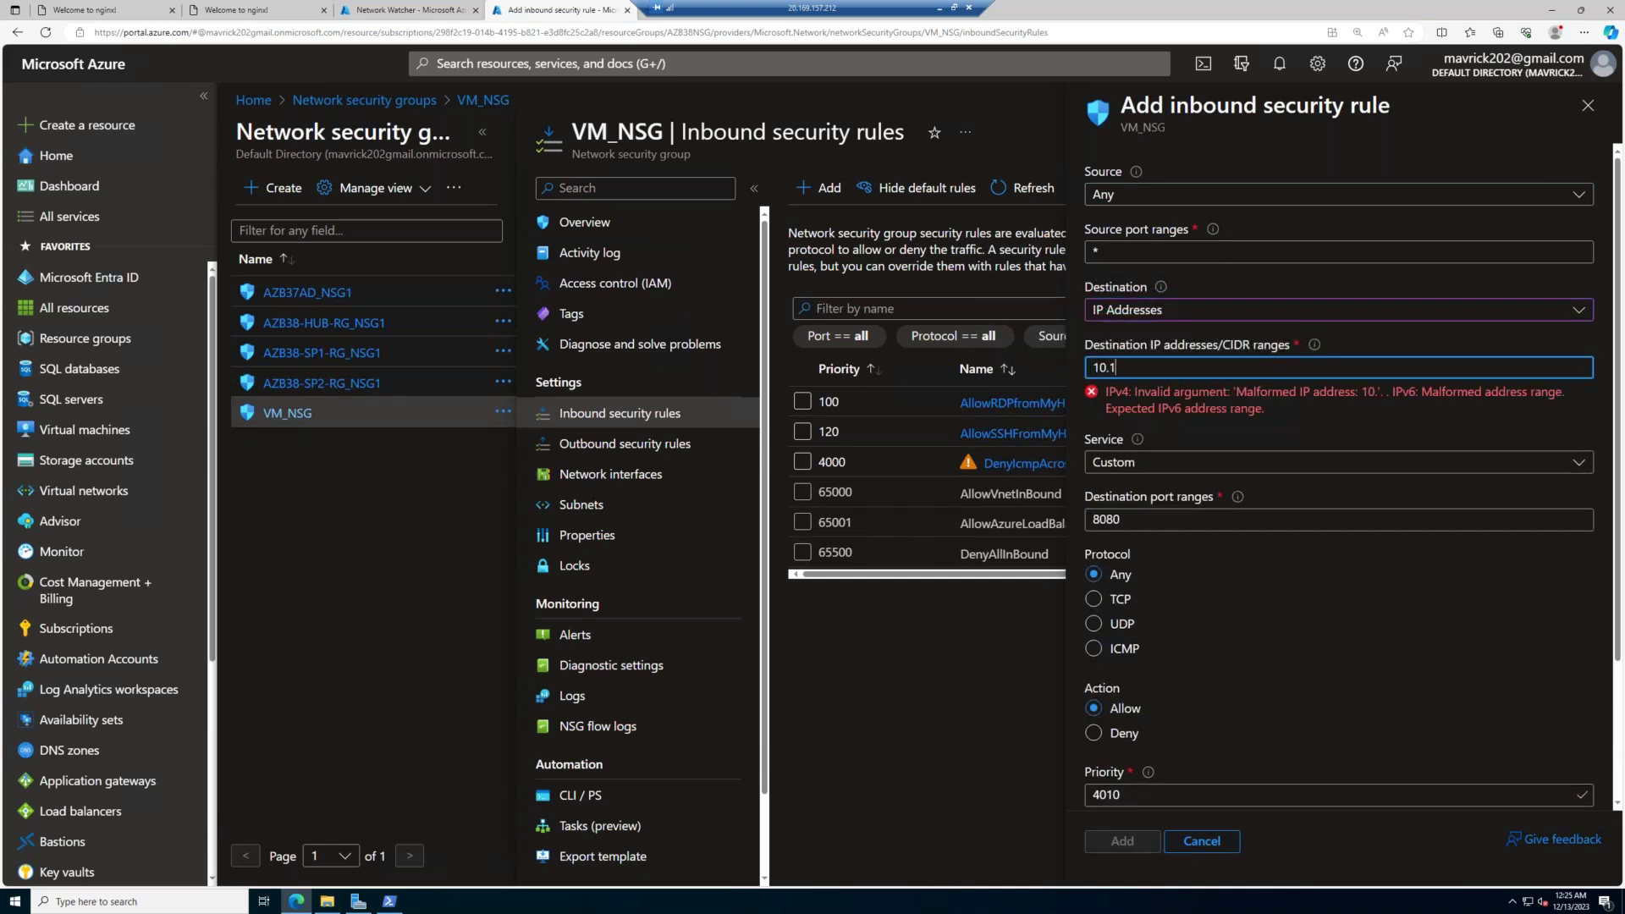
{"action": "type", "text": ".1.4"}
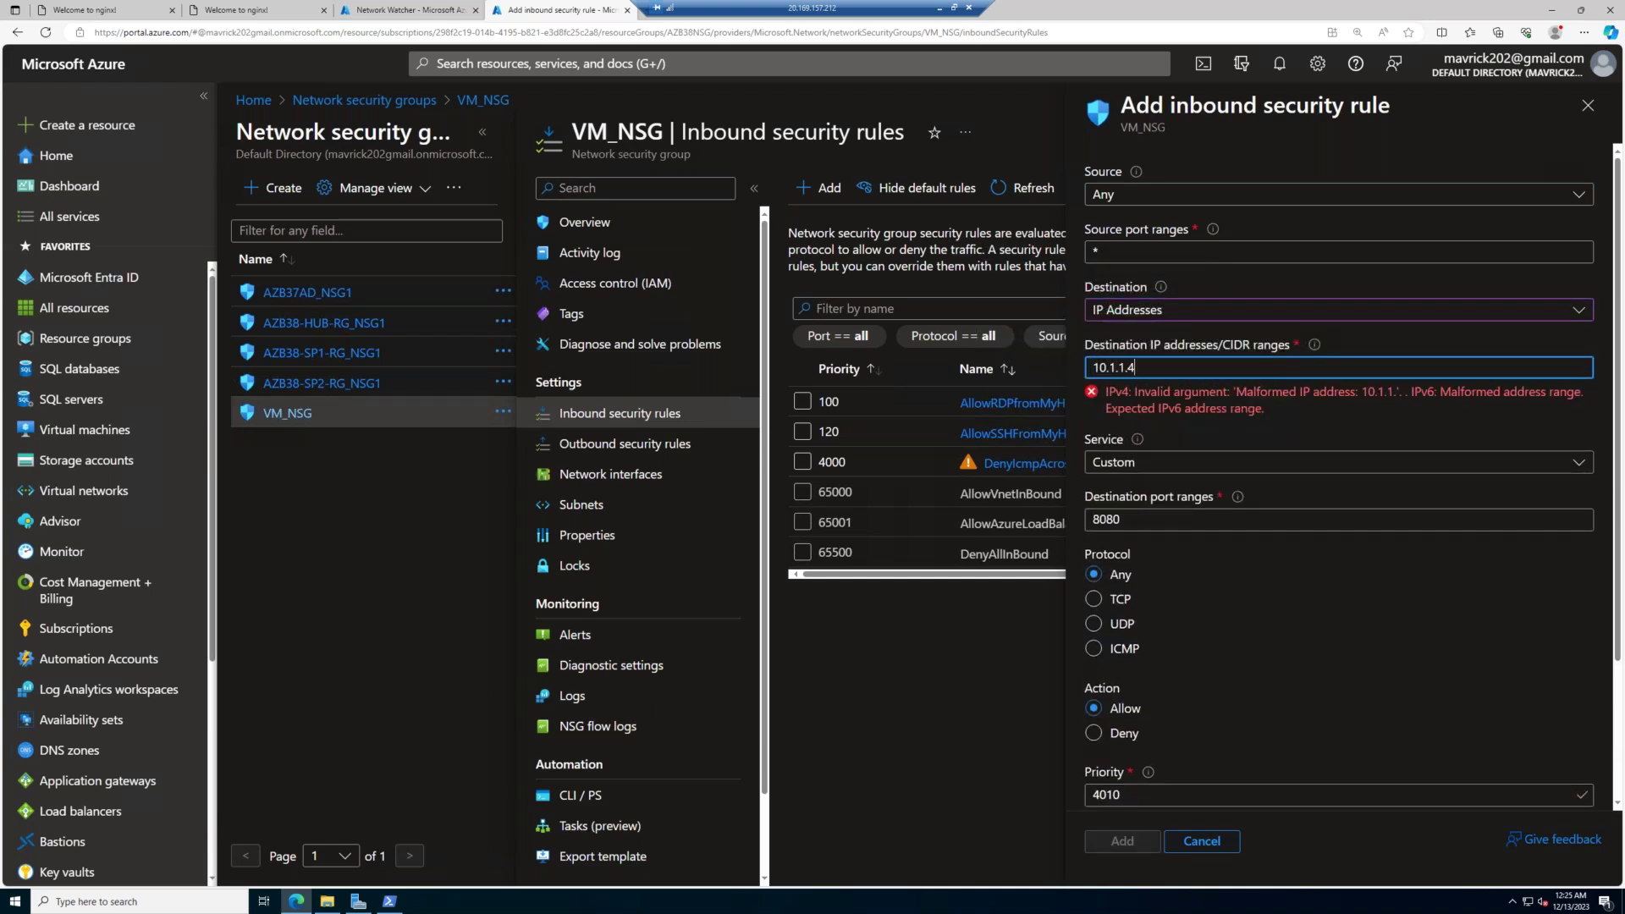
{"action": "type", "text": ",10.1.1.5"}
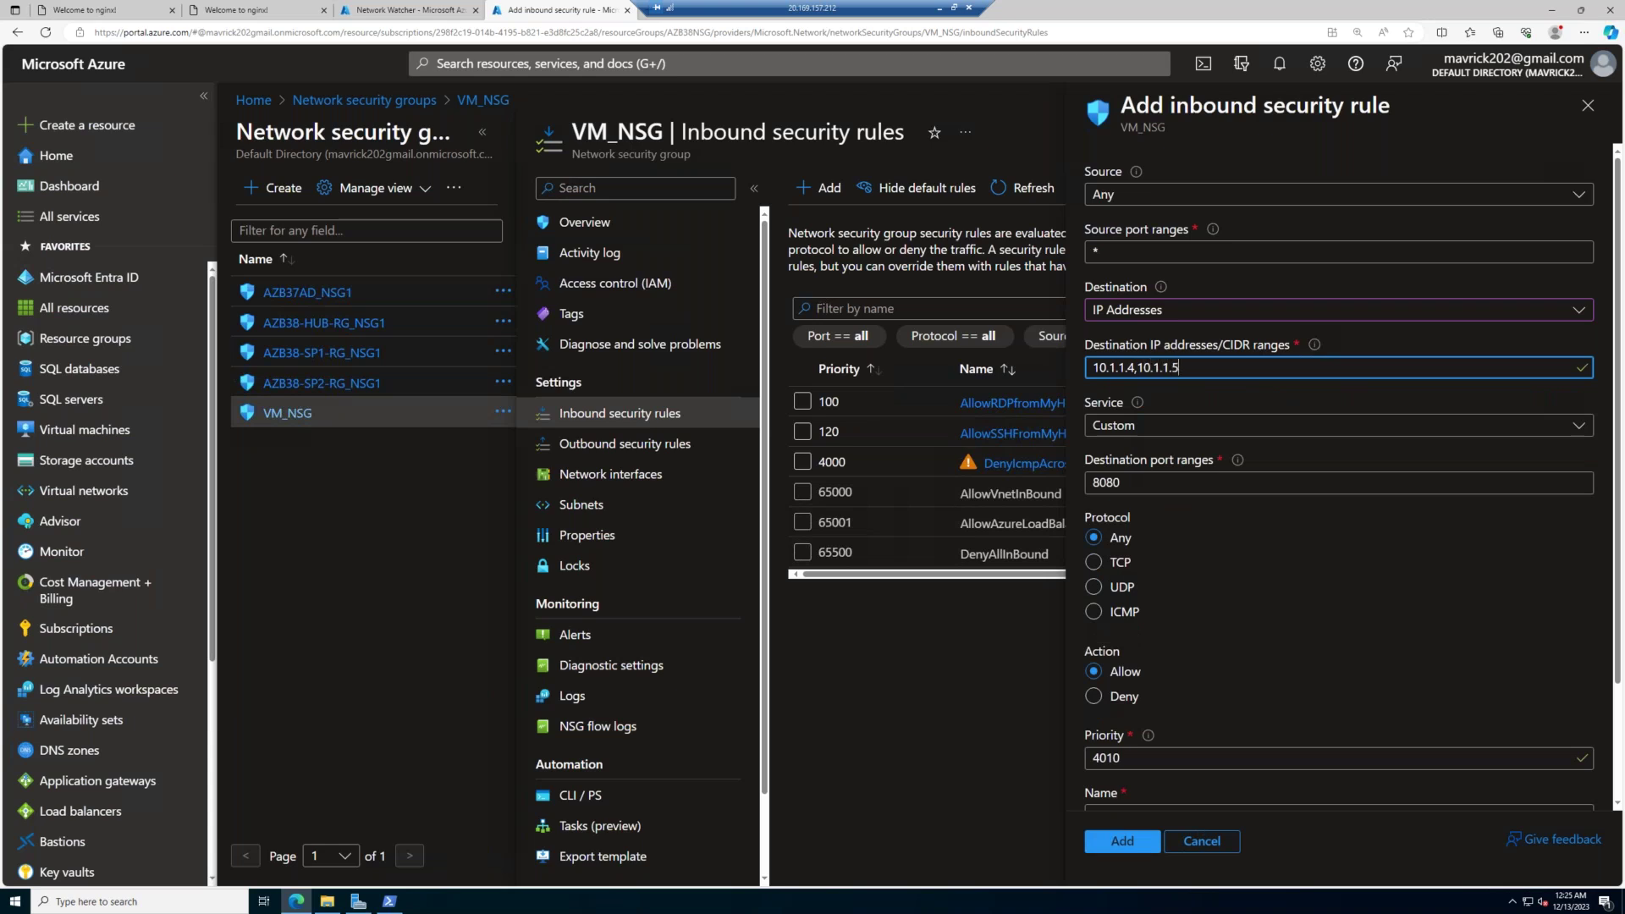
{"action": "left_click", "coordinate": [1138, 487]}
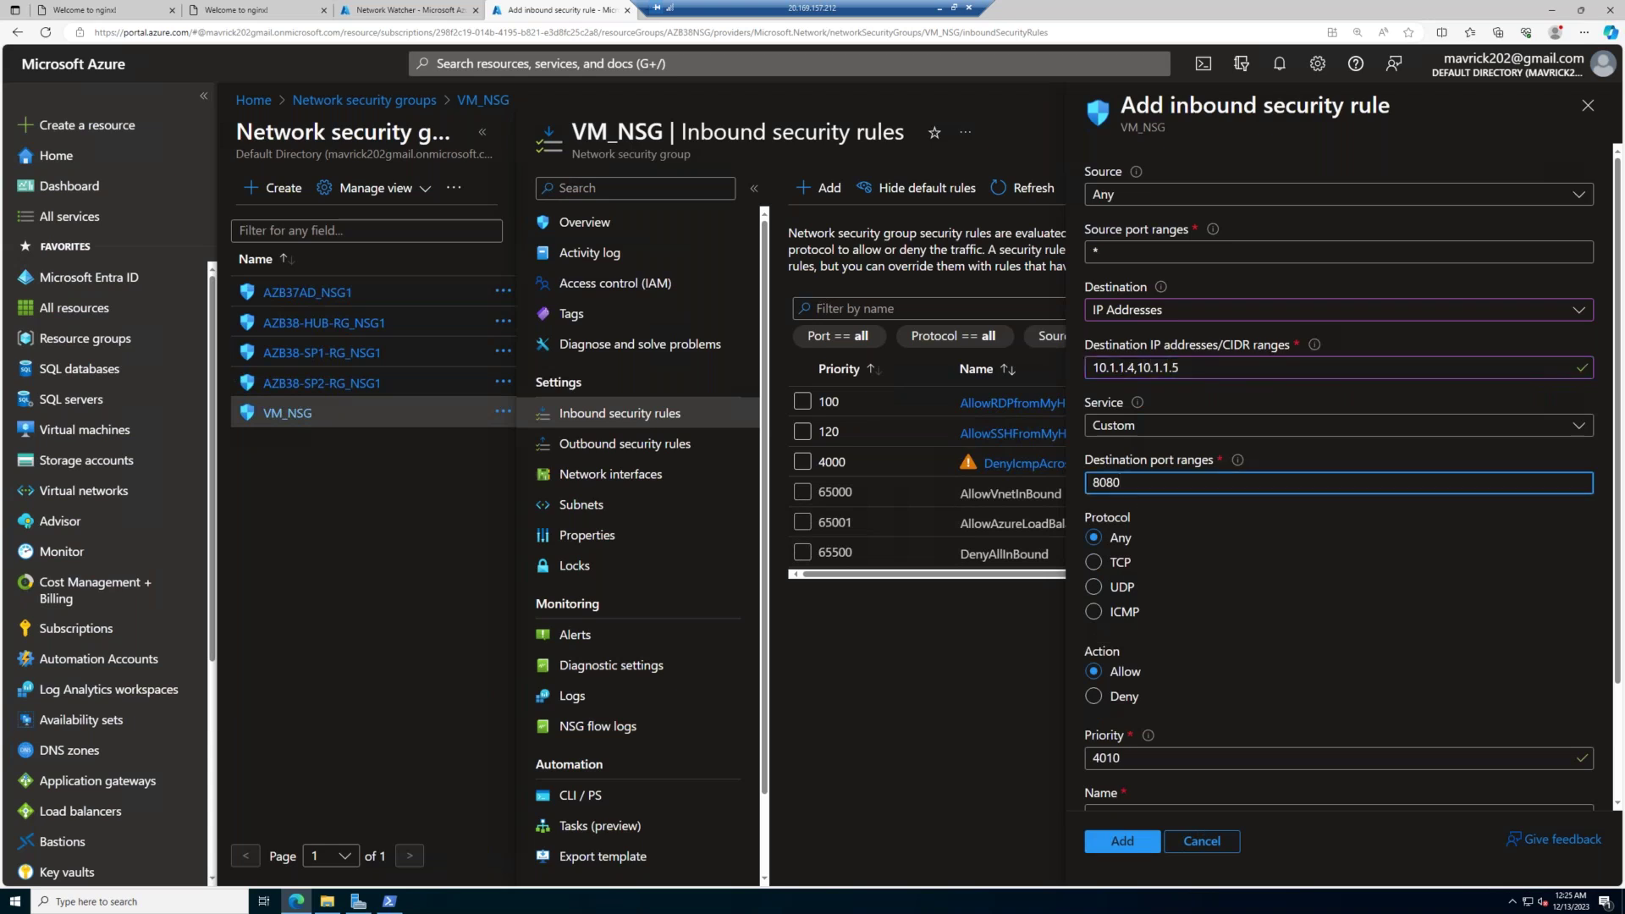
{"action": "double_click", "coordinate": [1125, 753]}
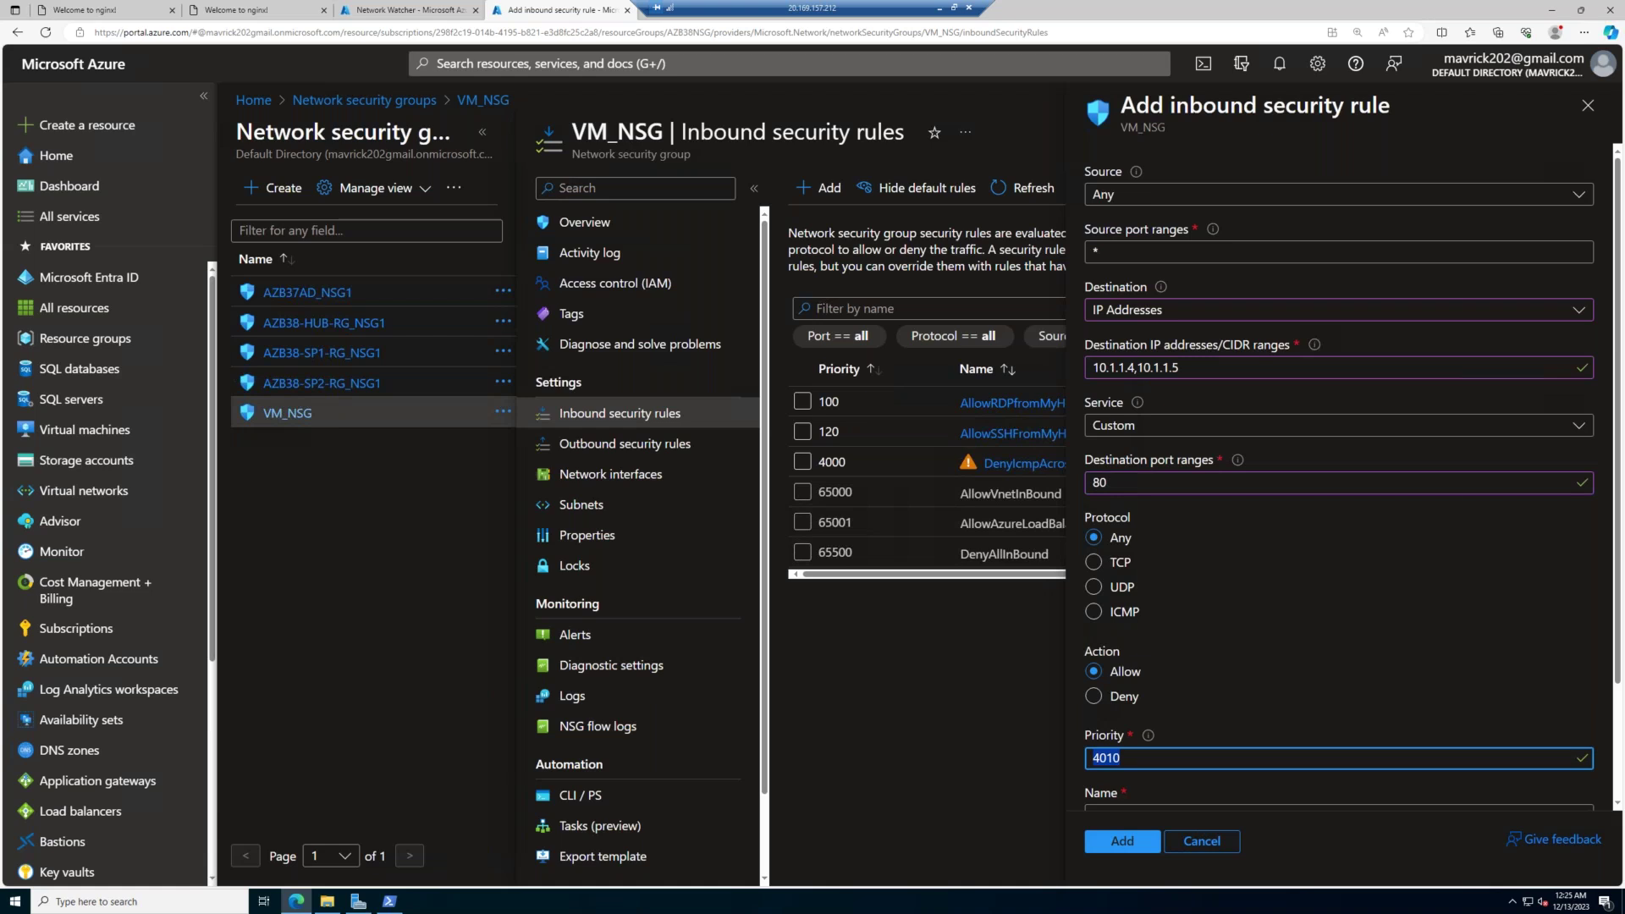
{"action": "type", "text": "150"}
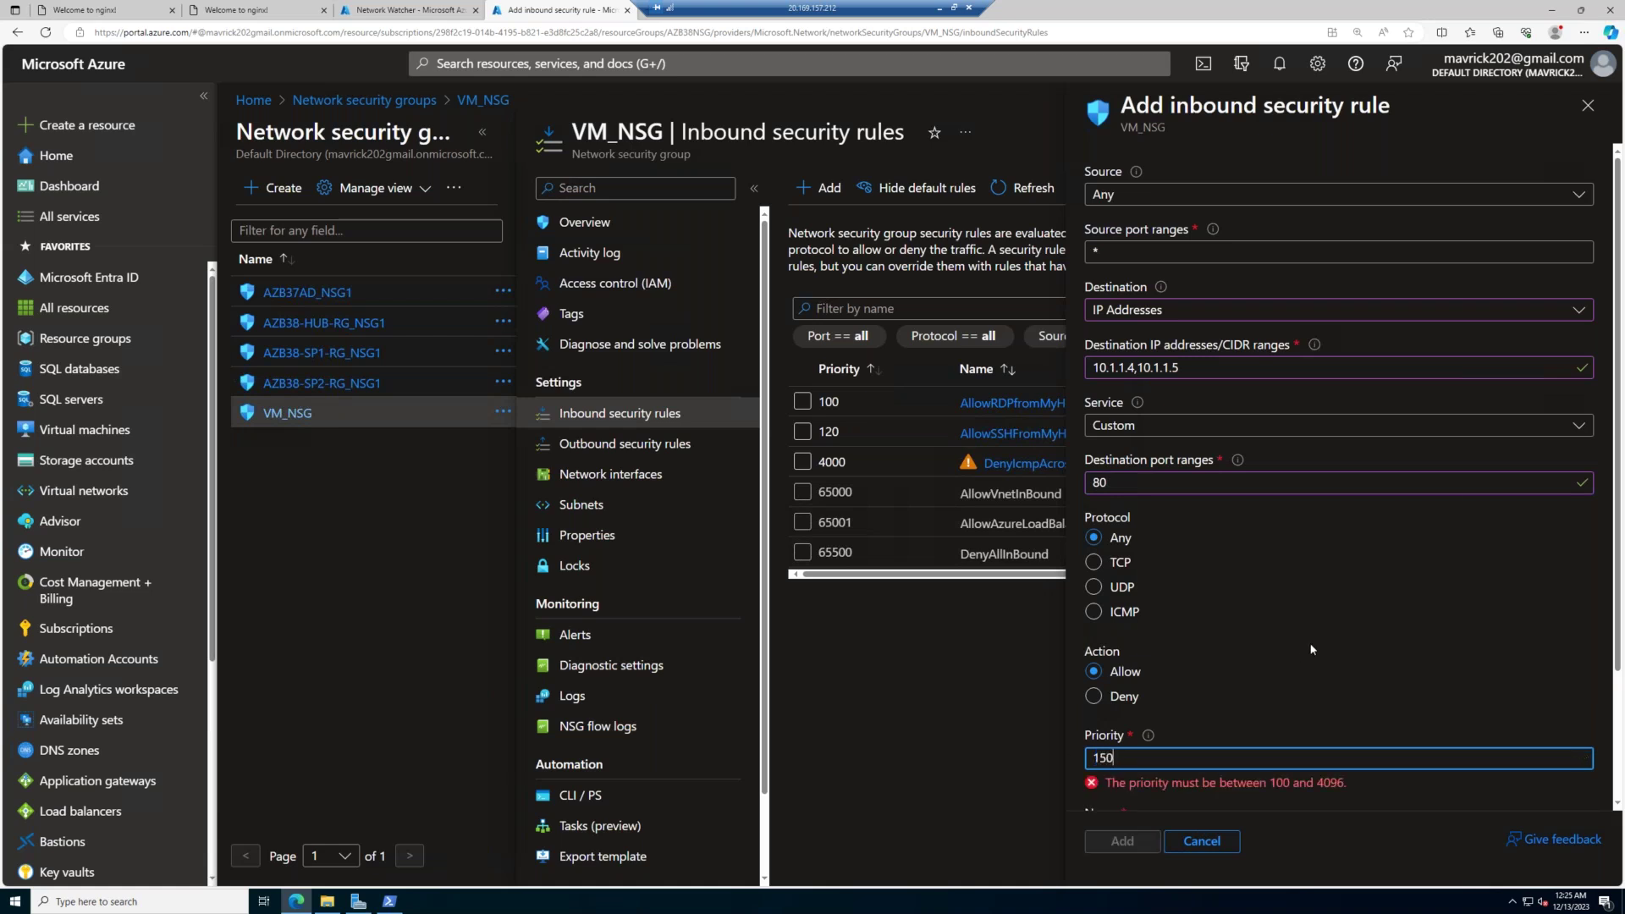
{"action": "scroll", "coordinate": [1311, 652], "scroll_direction": "down", "scroll_amount": 2}
{"action": "left_click", "coordinate": [1093, 419]}
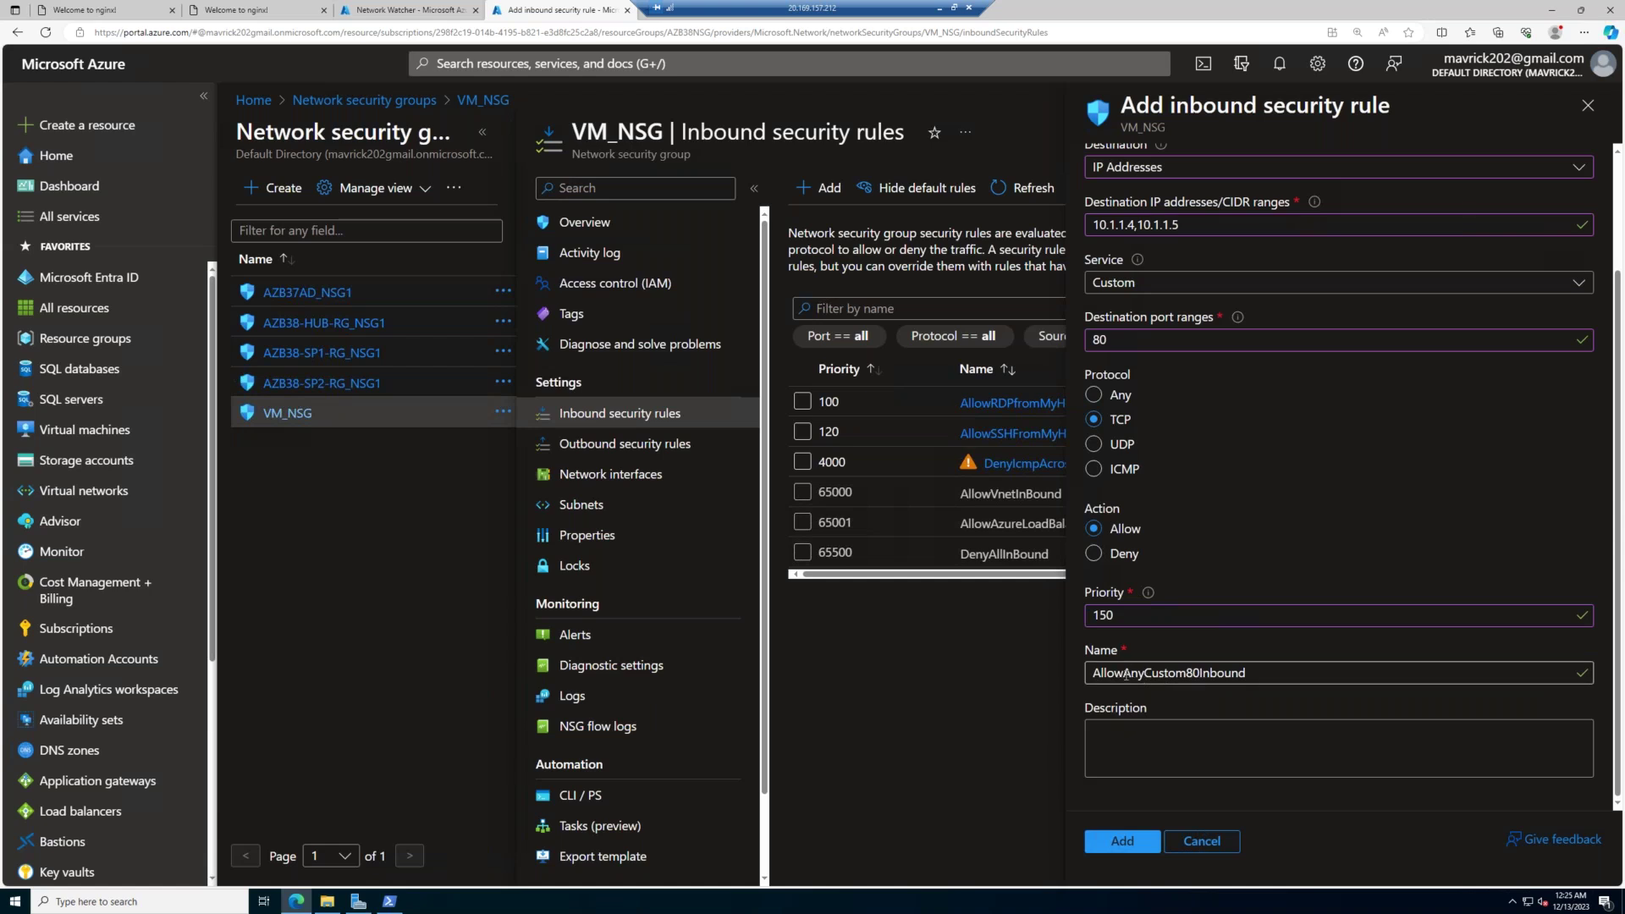
{"action": "left_click_drag", "start_coordinate": [1122, 673], "coordinate": [1132, 674]}
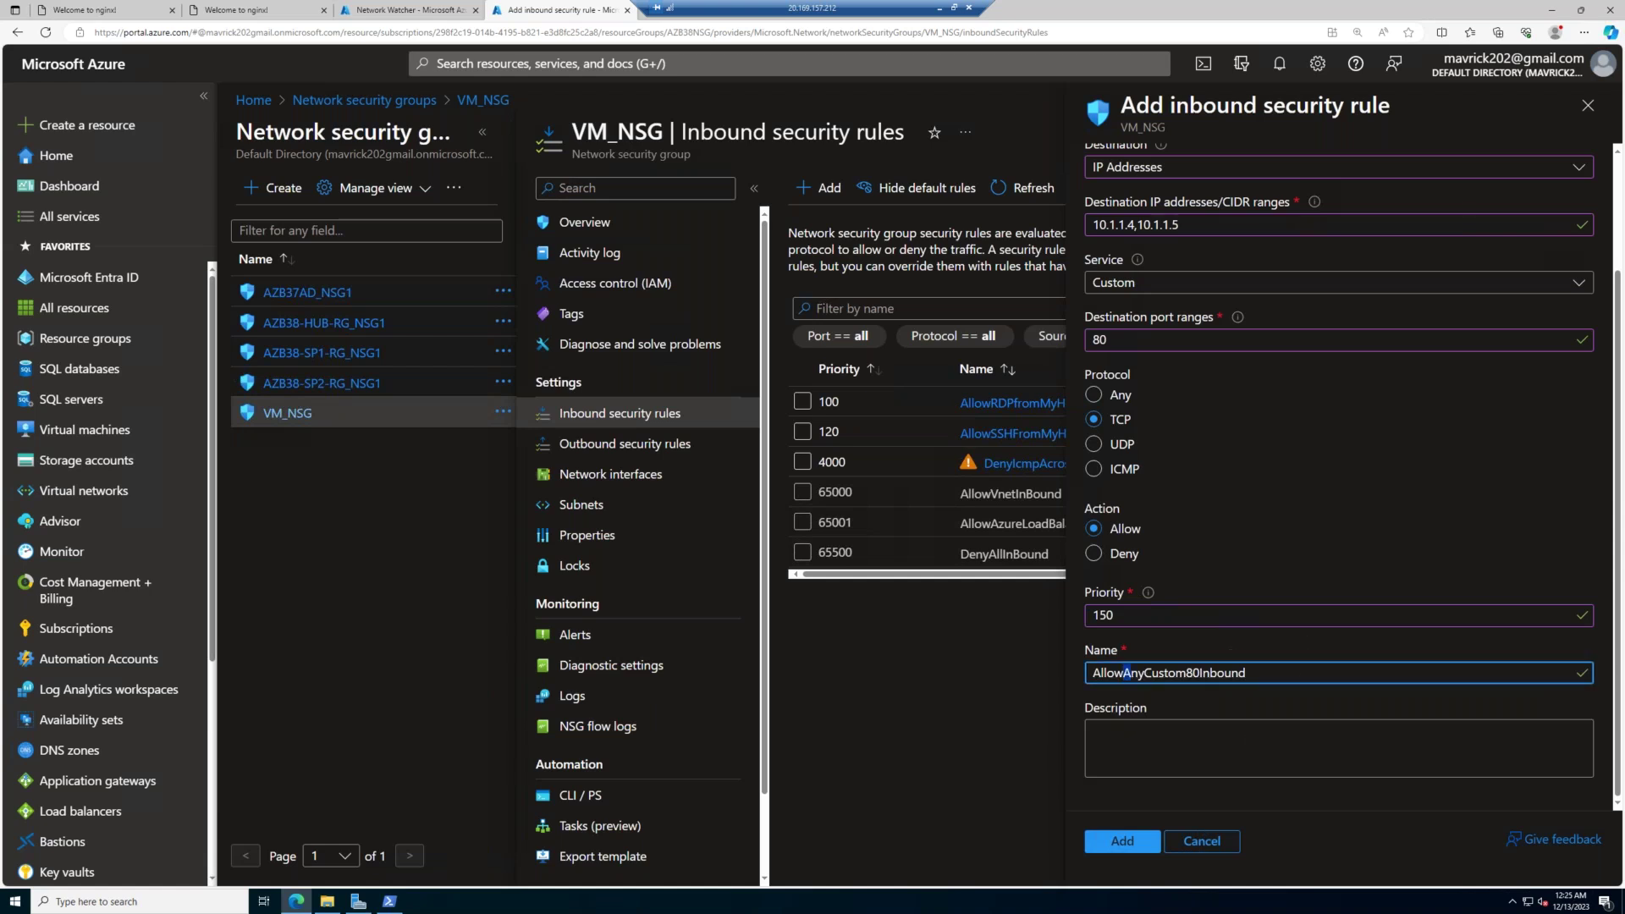
{"action": "left_click", "coordinate": [1133, 842]}
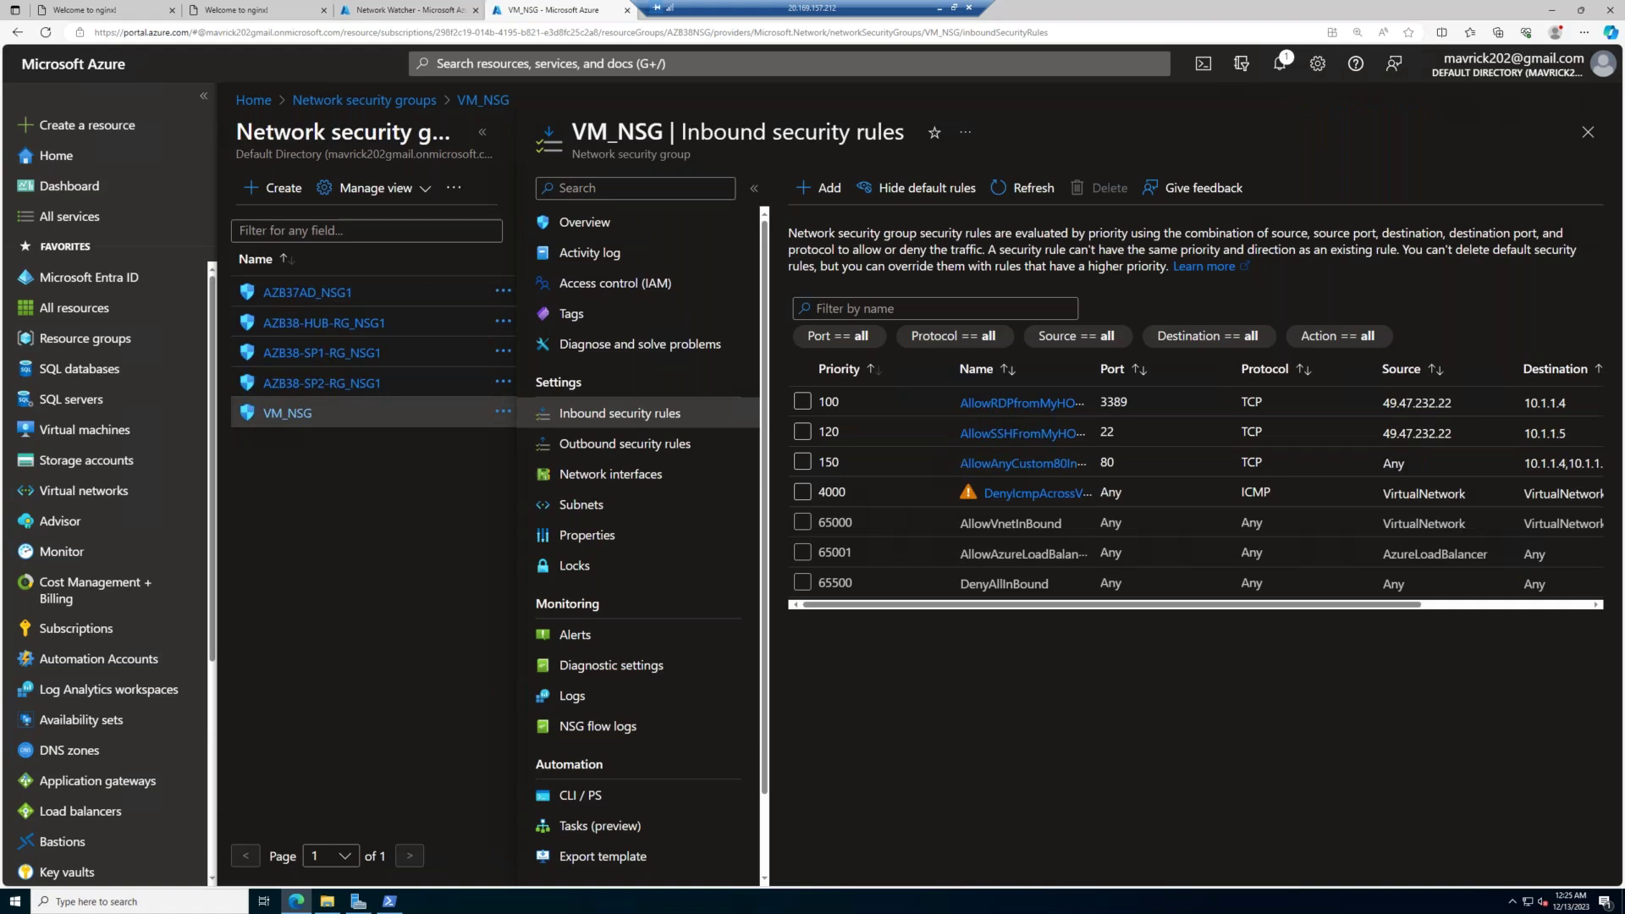
{"action": "left_click", "coordinate": [941, 16]}
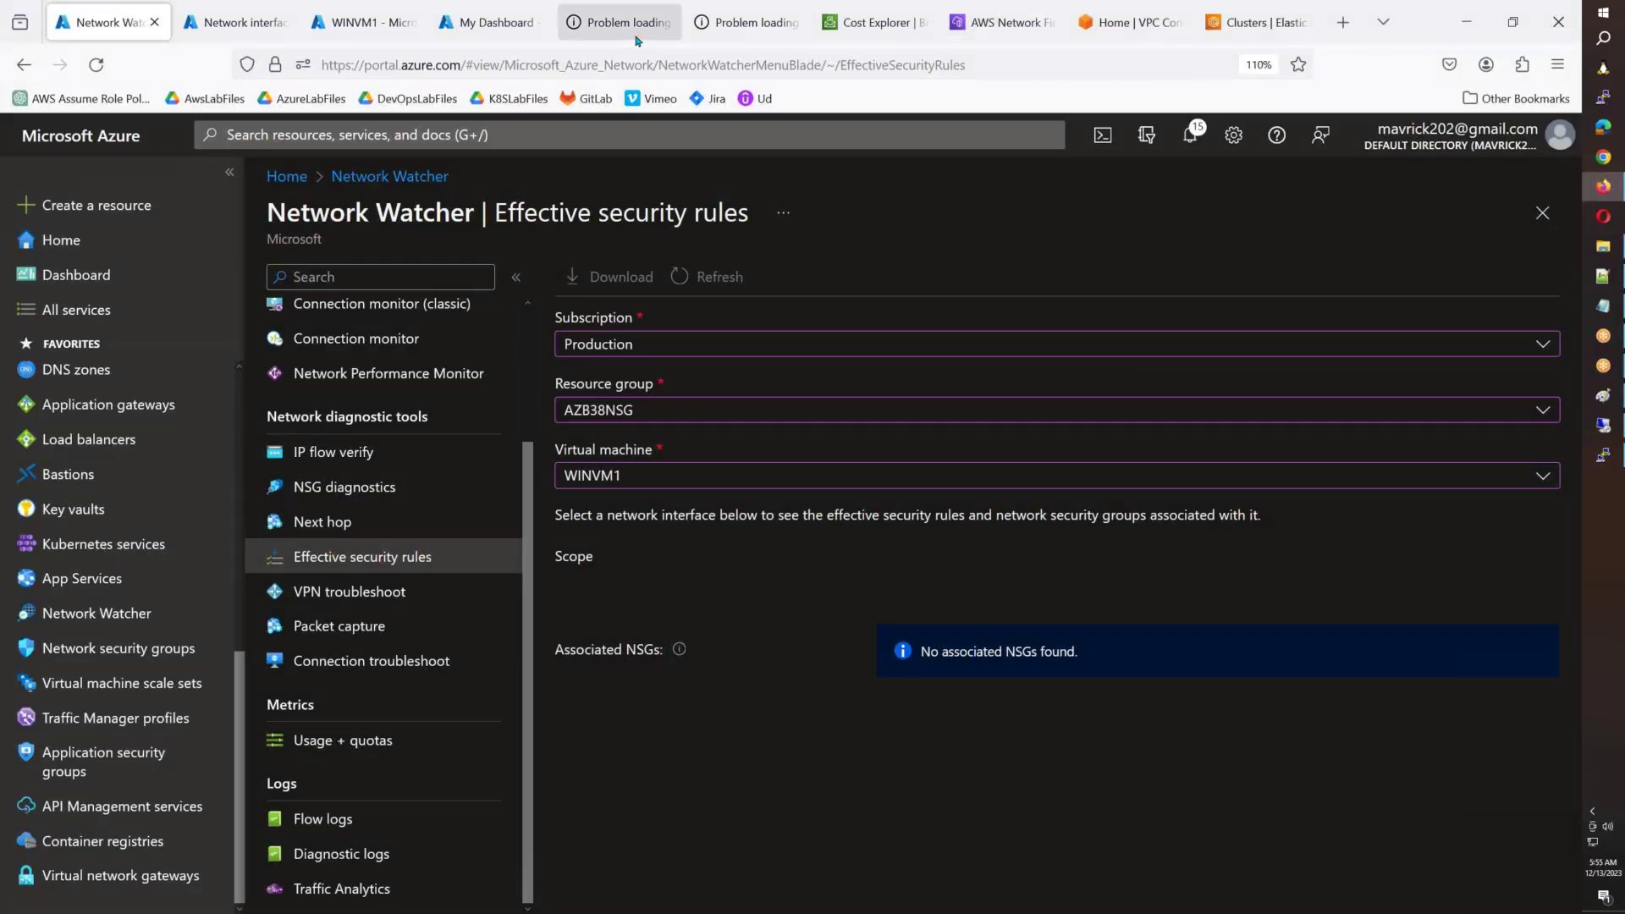
{"action": "left_click", "coordinate": [635, 29]}
{"action": "left_click", "coordinate": [99, 68]}
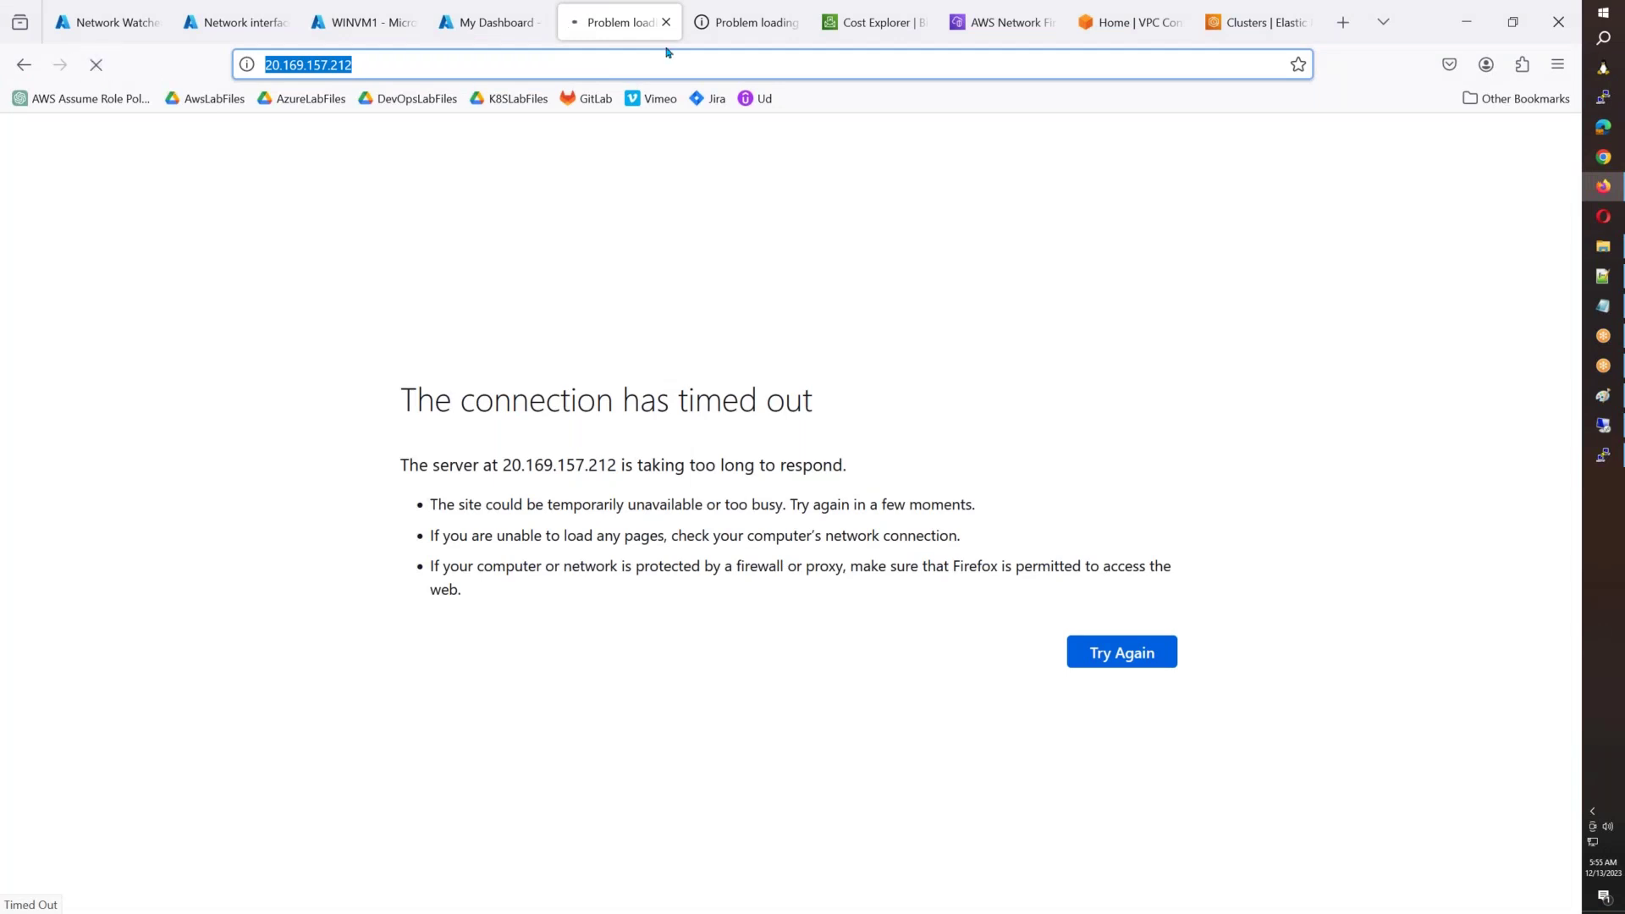
{"action": "left_click", "coordinate": [720, 26]}
{"action": "left_click", "coordinate": [98, 66]}
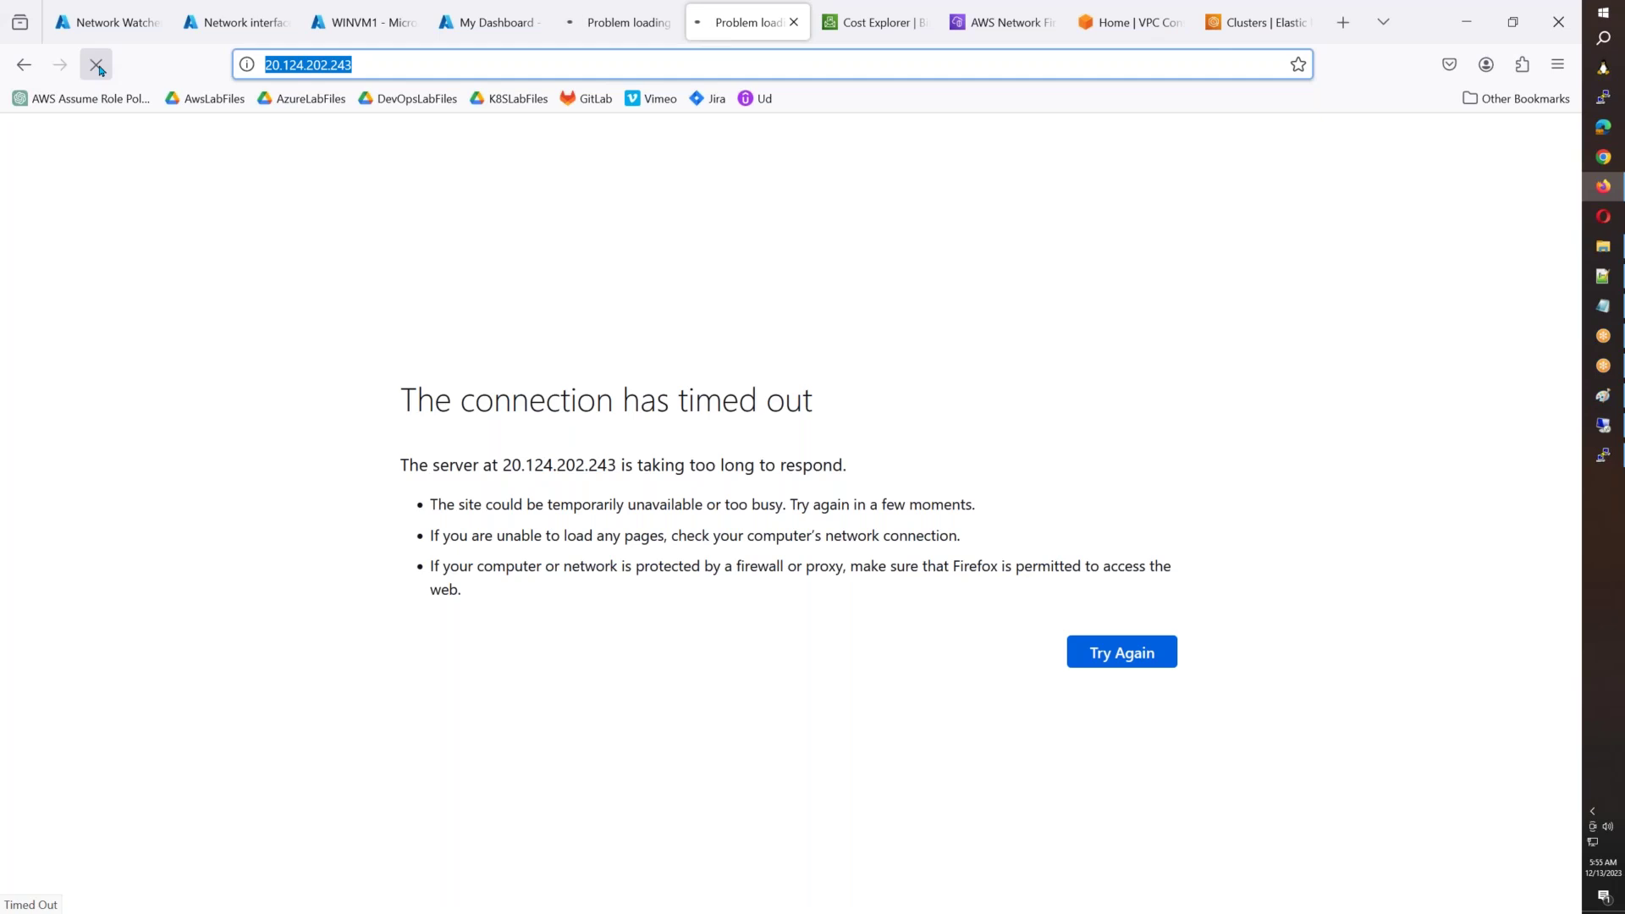
{"action": "left_click", "coordinate": [1602, 426]}
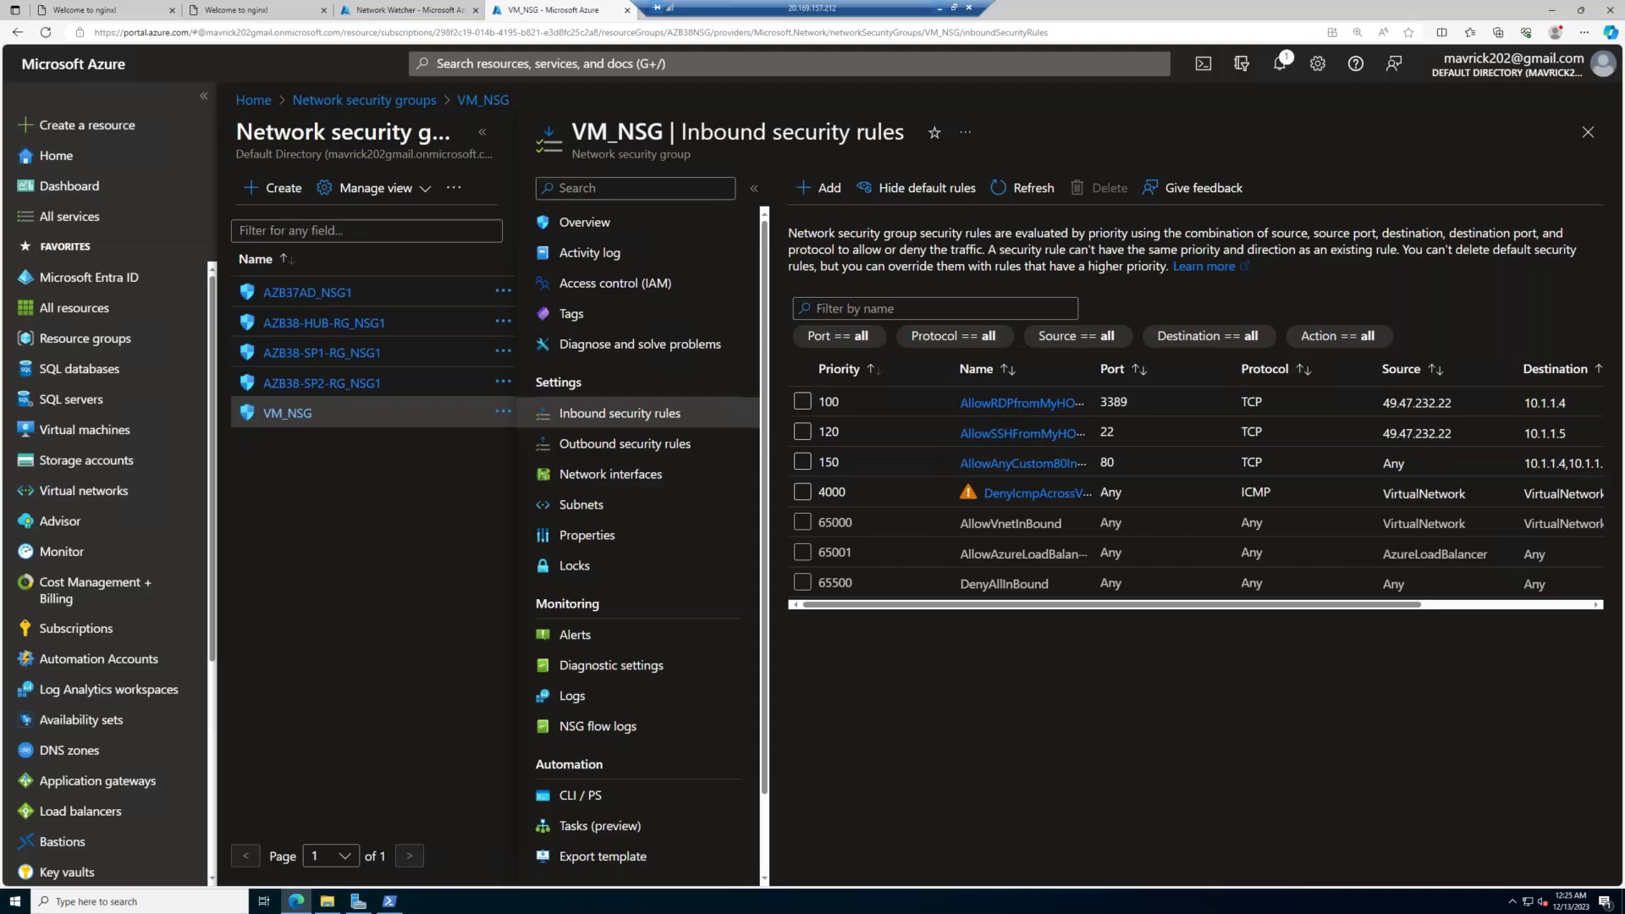
- Create network security group SUBNET_NSG in resource group AZB38NSG
{"action": "left_click", "coordinate": [282, 191]}
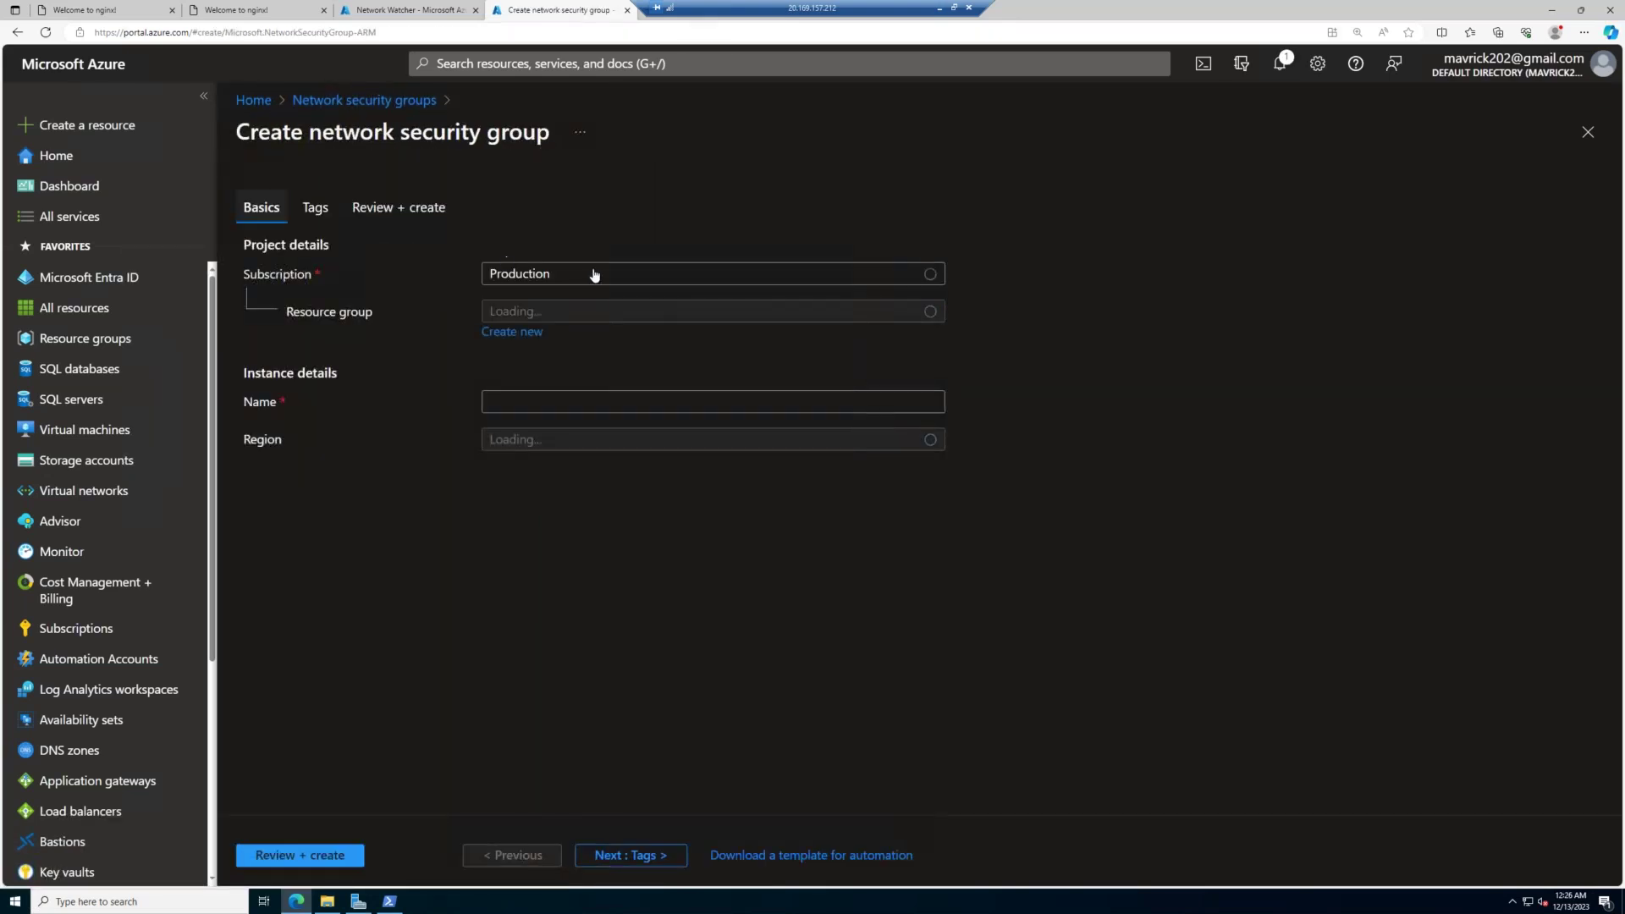
{"action": "left_click", "coordinate": [565, 312]}
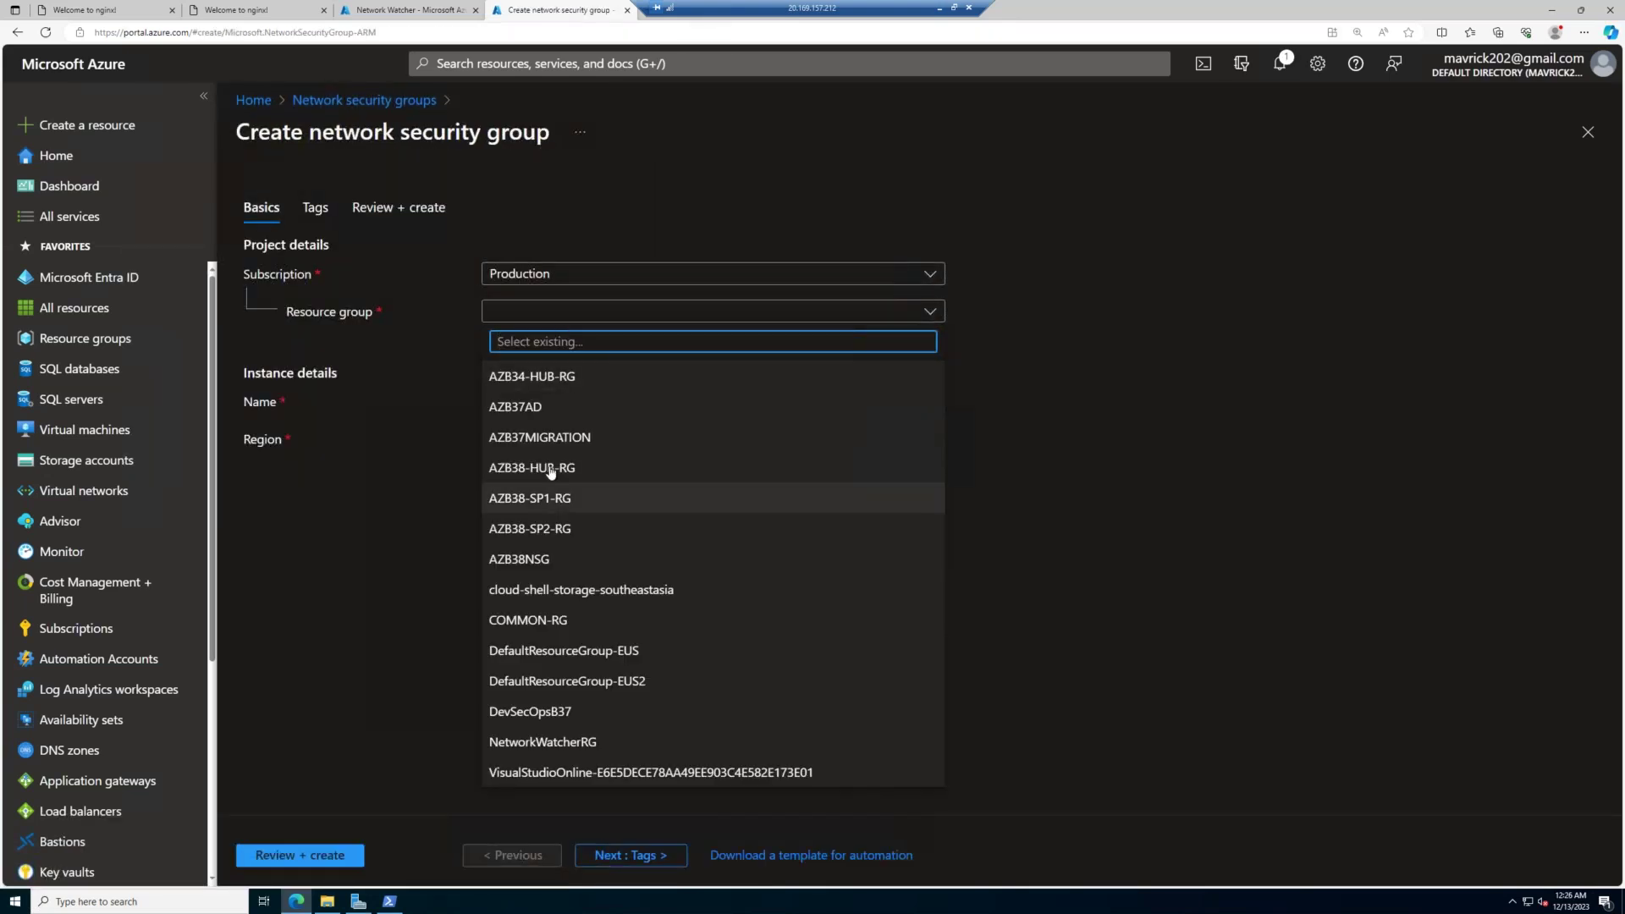
{"action": "left_click", "coordinate": [537, 559]}
{"action": "left_click", "coordinate": [534, 403]}
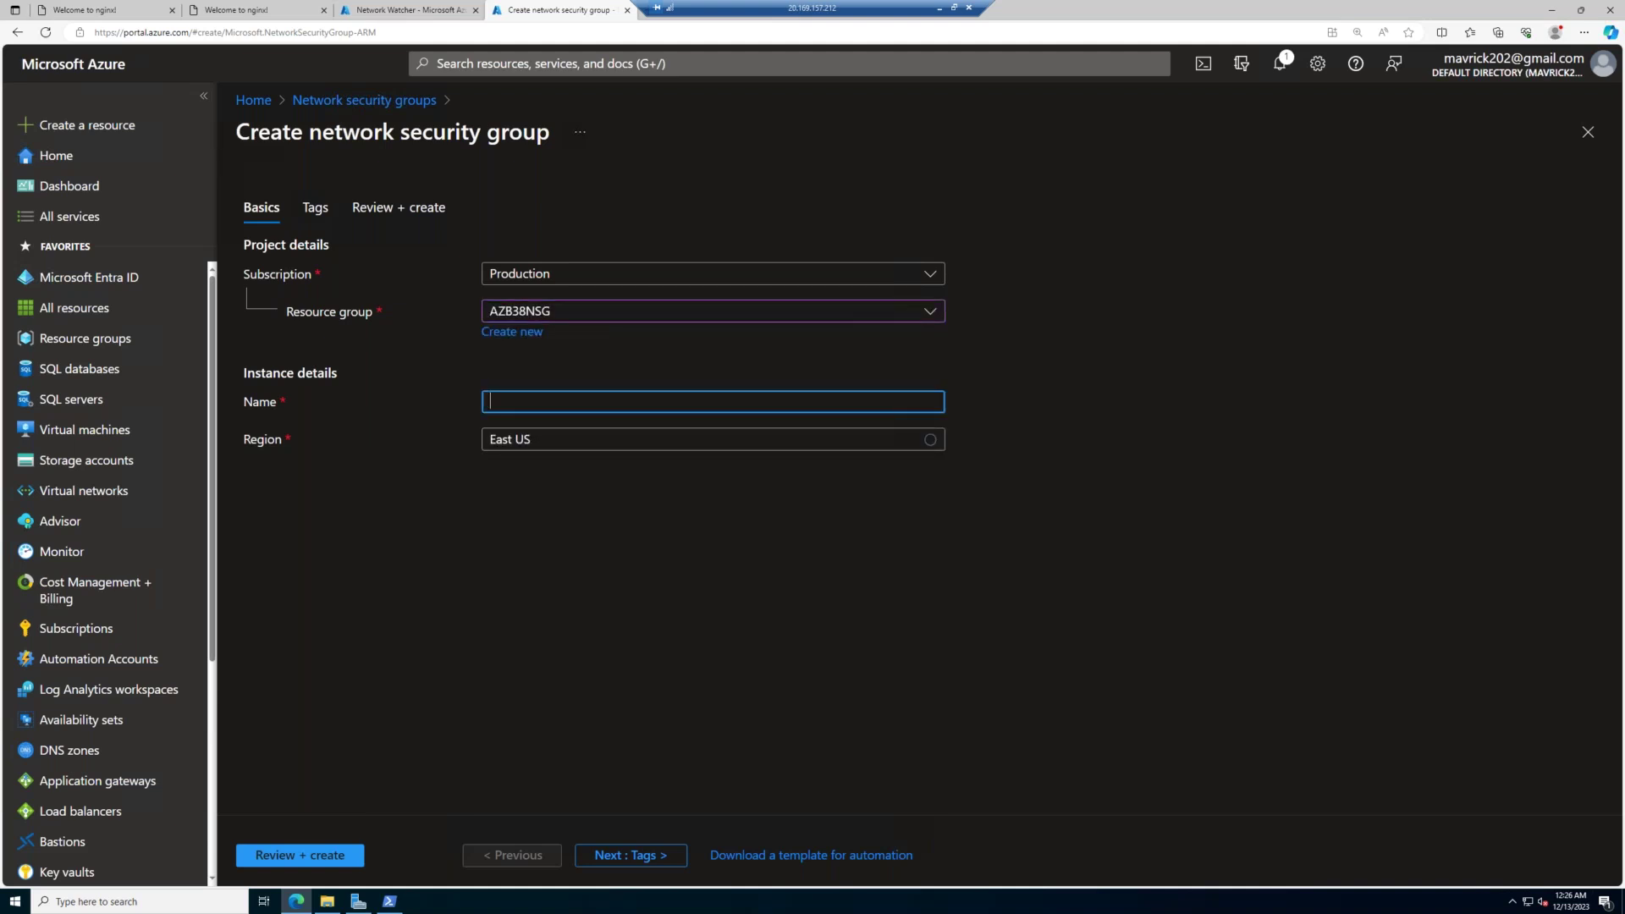
{"action": "type", "text": "SUBNET_NSG"}
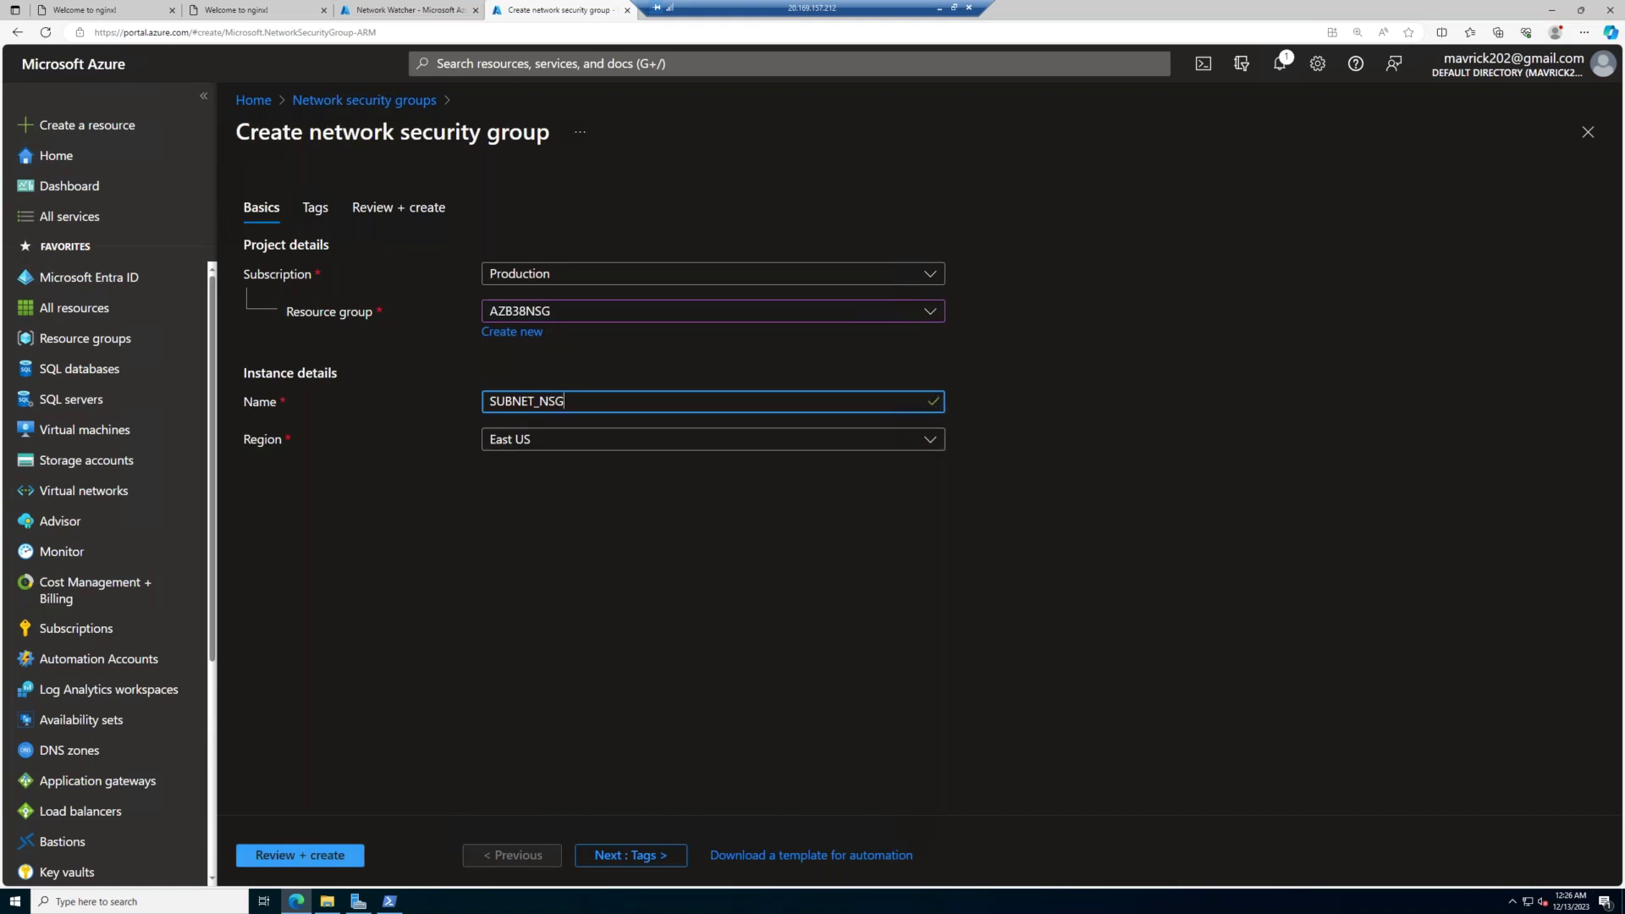
{"action": "left_click", "coordinate": [300, 854]}
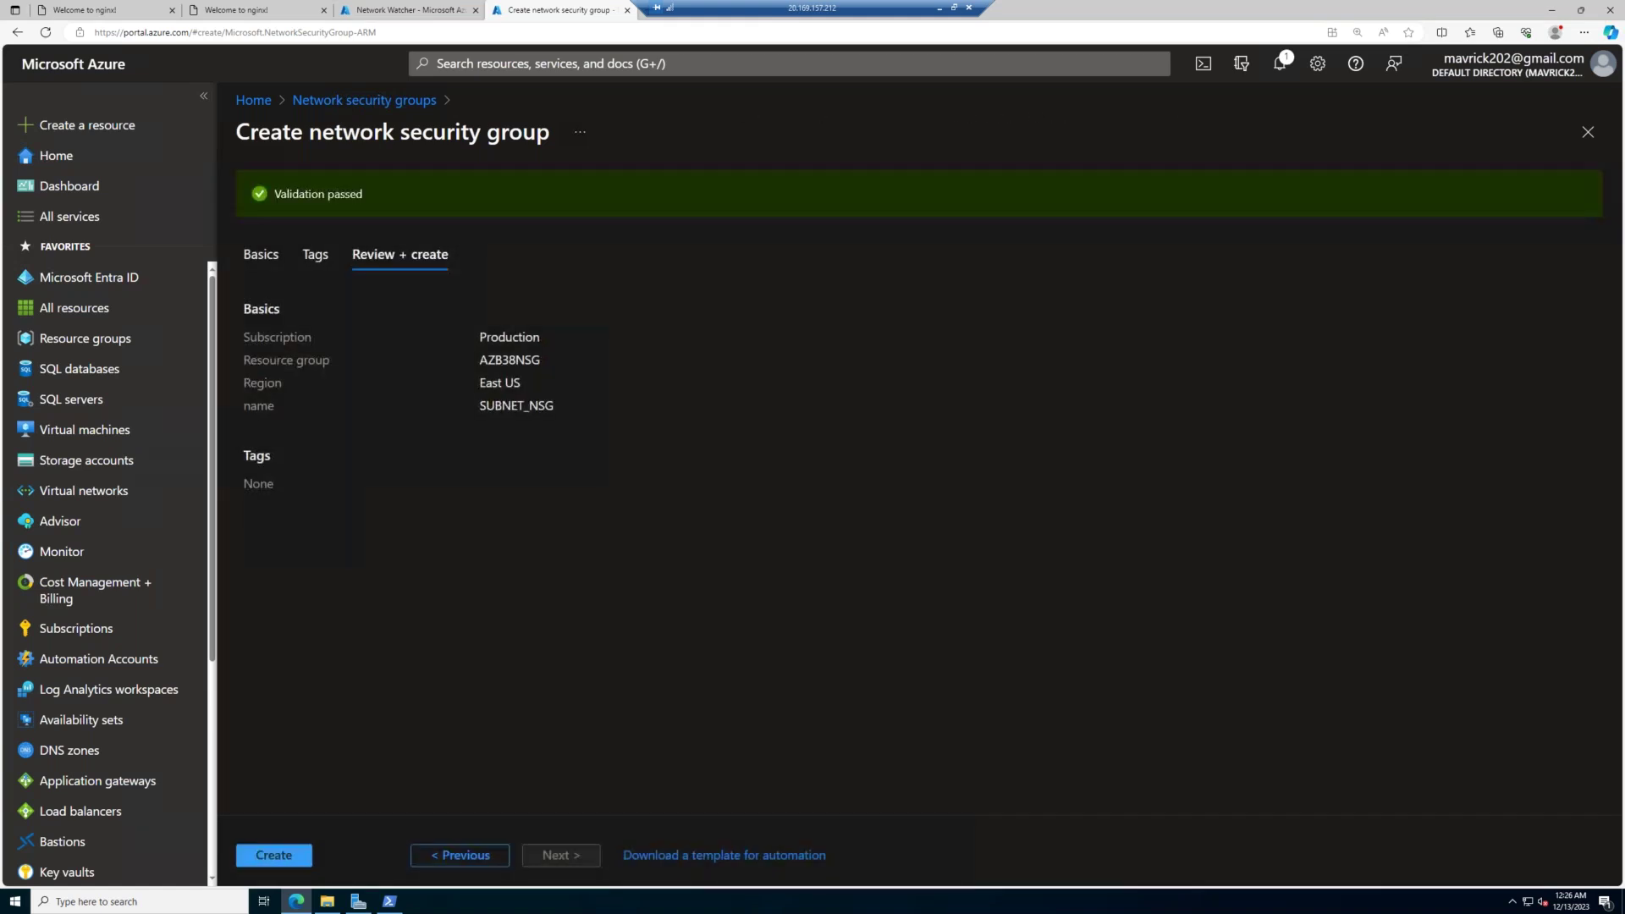
{"action": "left_click", "coordinate": [299, 855]}
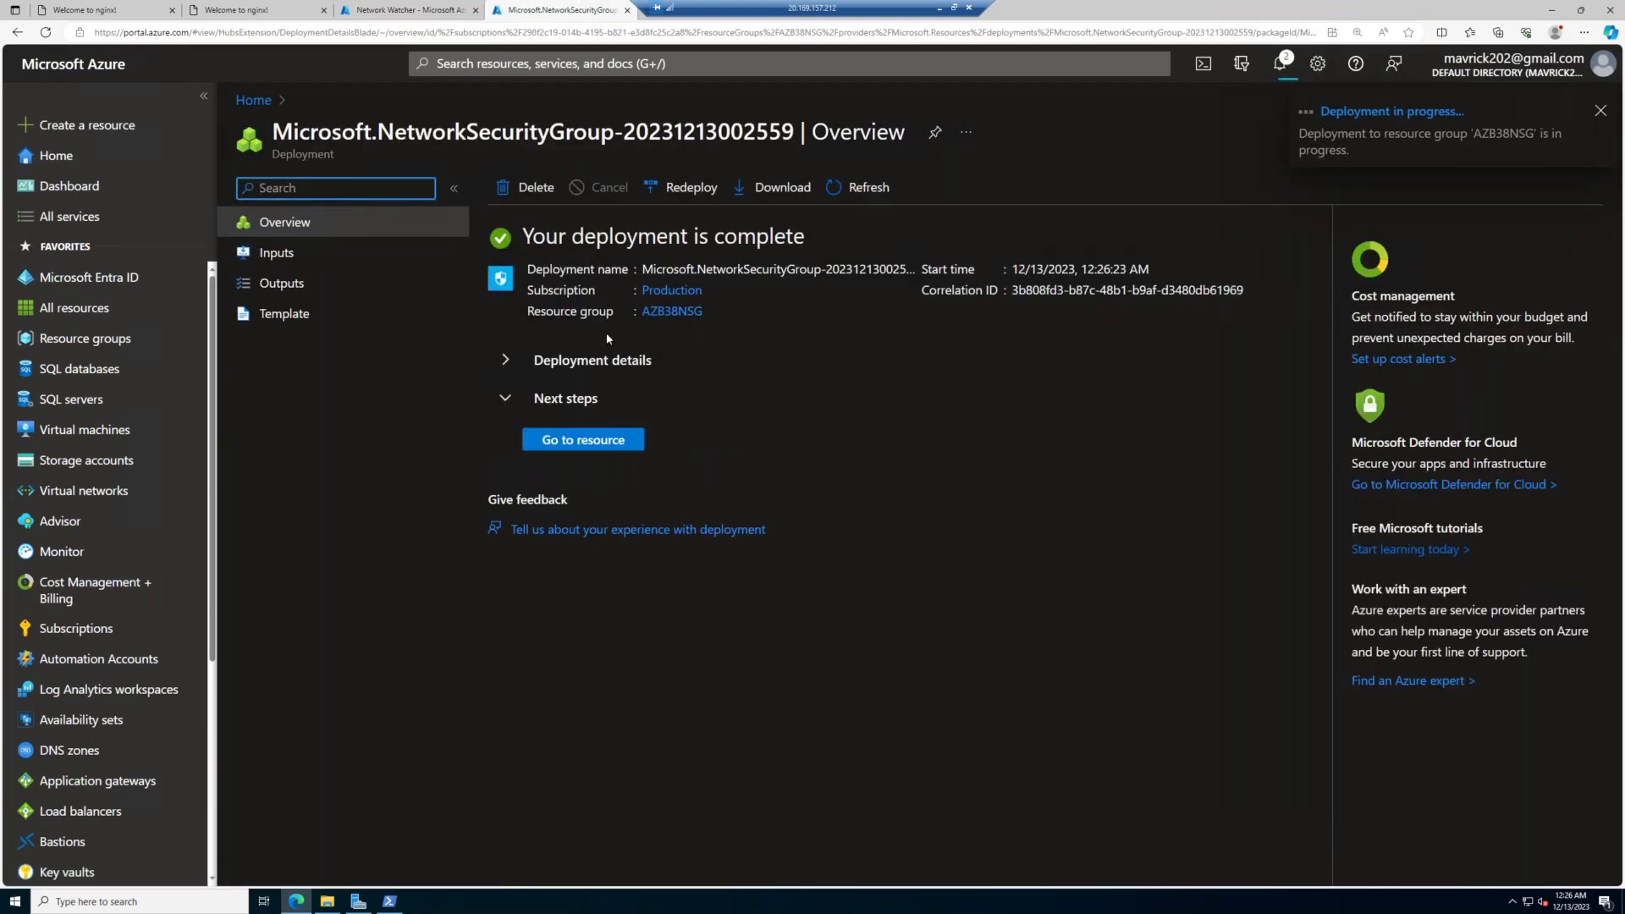
- Return to the Network security groups list, then switch to the local browser
{"action": "scroll", "coordinate": [149, 660], "scroll_direction": "down", "scroll_amount": 4}
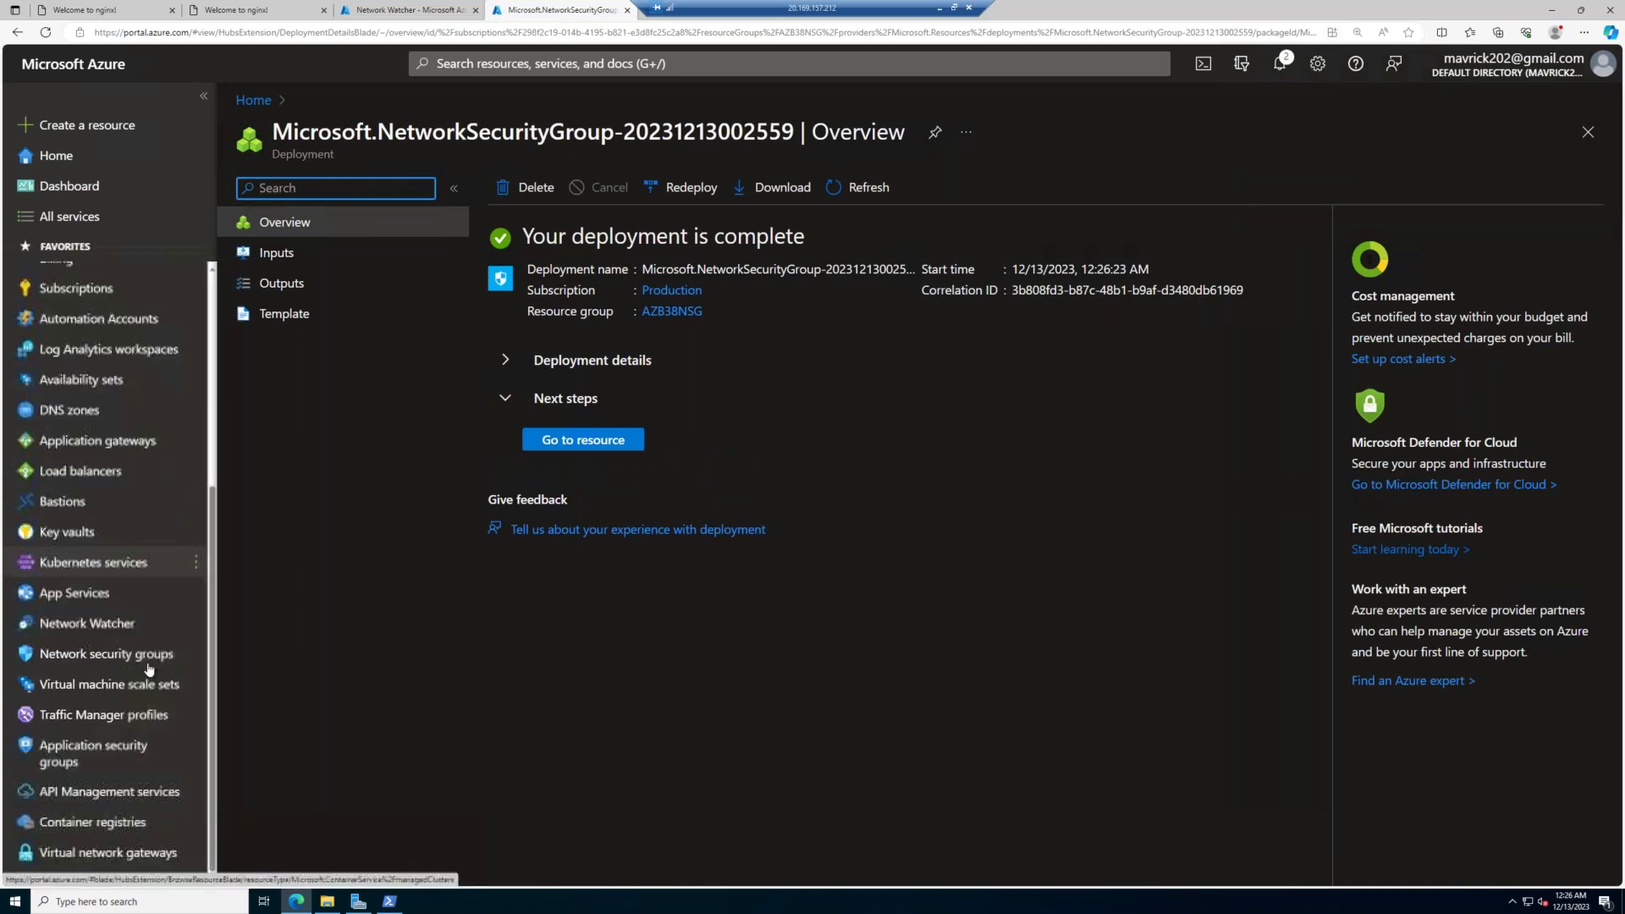
{"action": "left_click", "coordinate": [116, 668]}
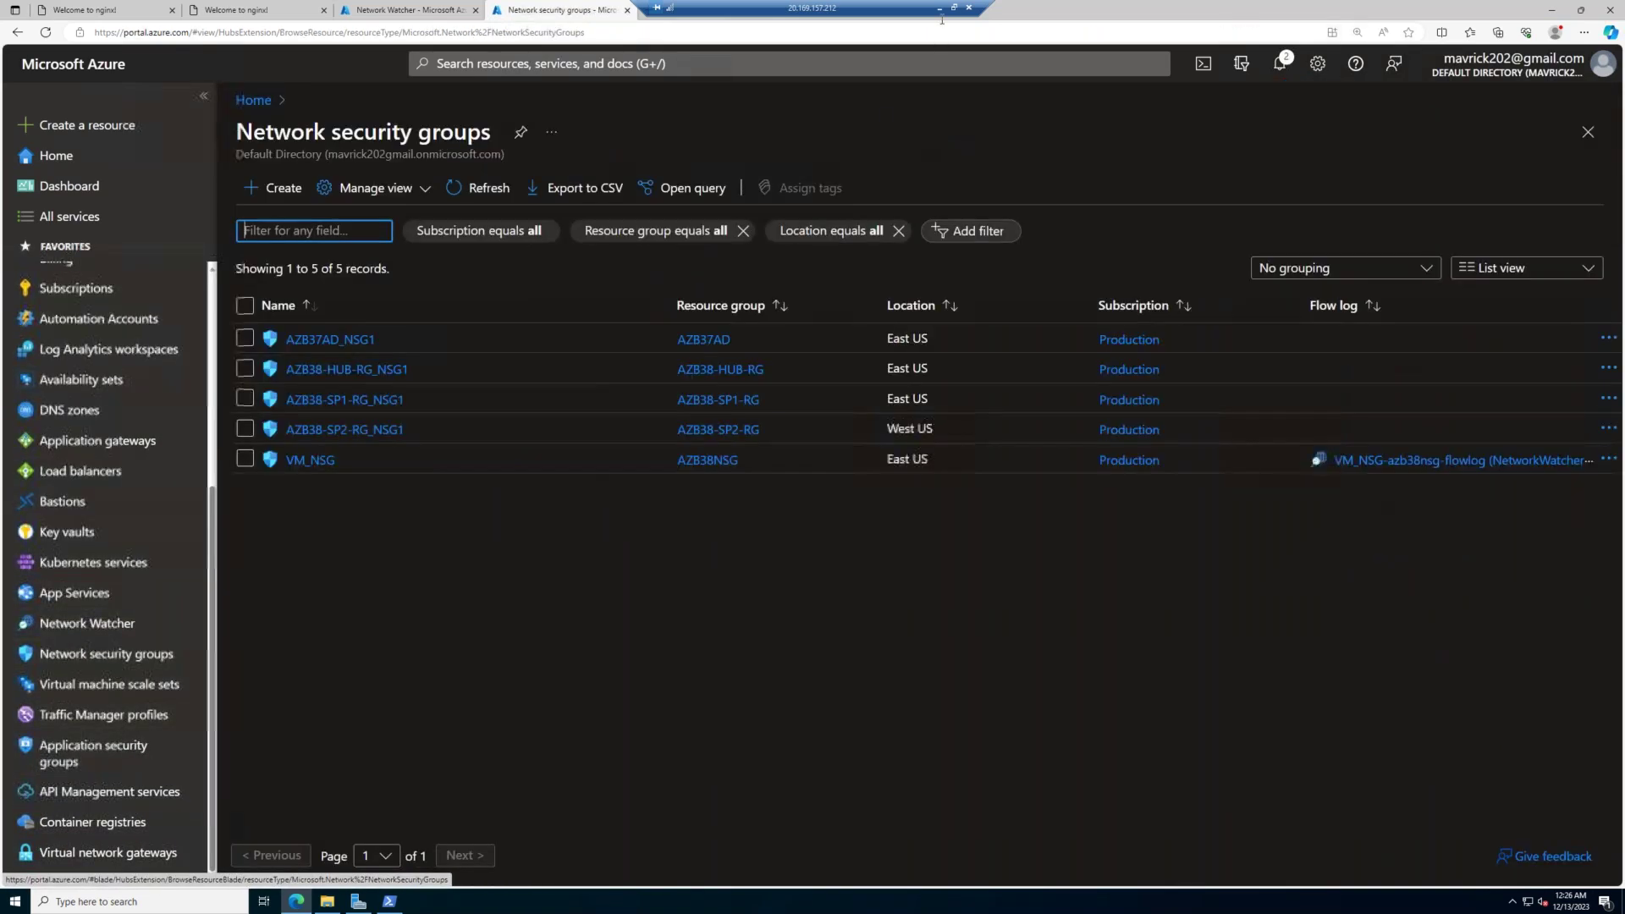
{"action": "left_click", "coordinate": [939, 9]}
- Reload the 20.169.157.212 and 20.124.202.243 tabs until the IIS and nginx pages load
{"action": "left_click", "coordinate": [616, 30]}
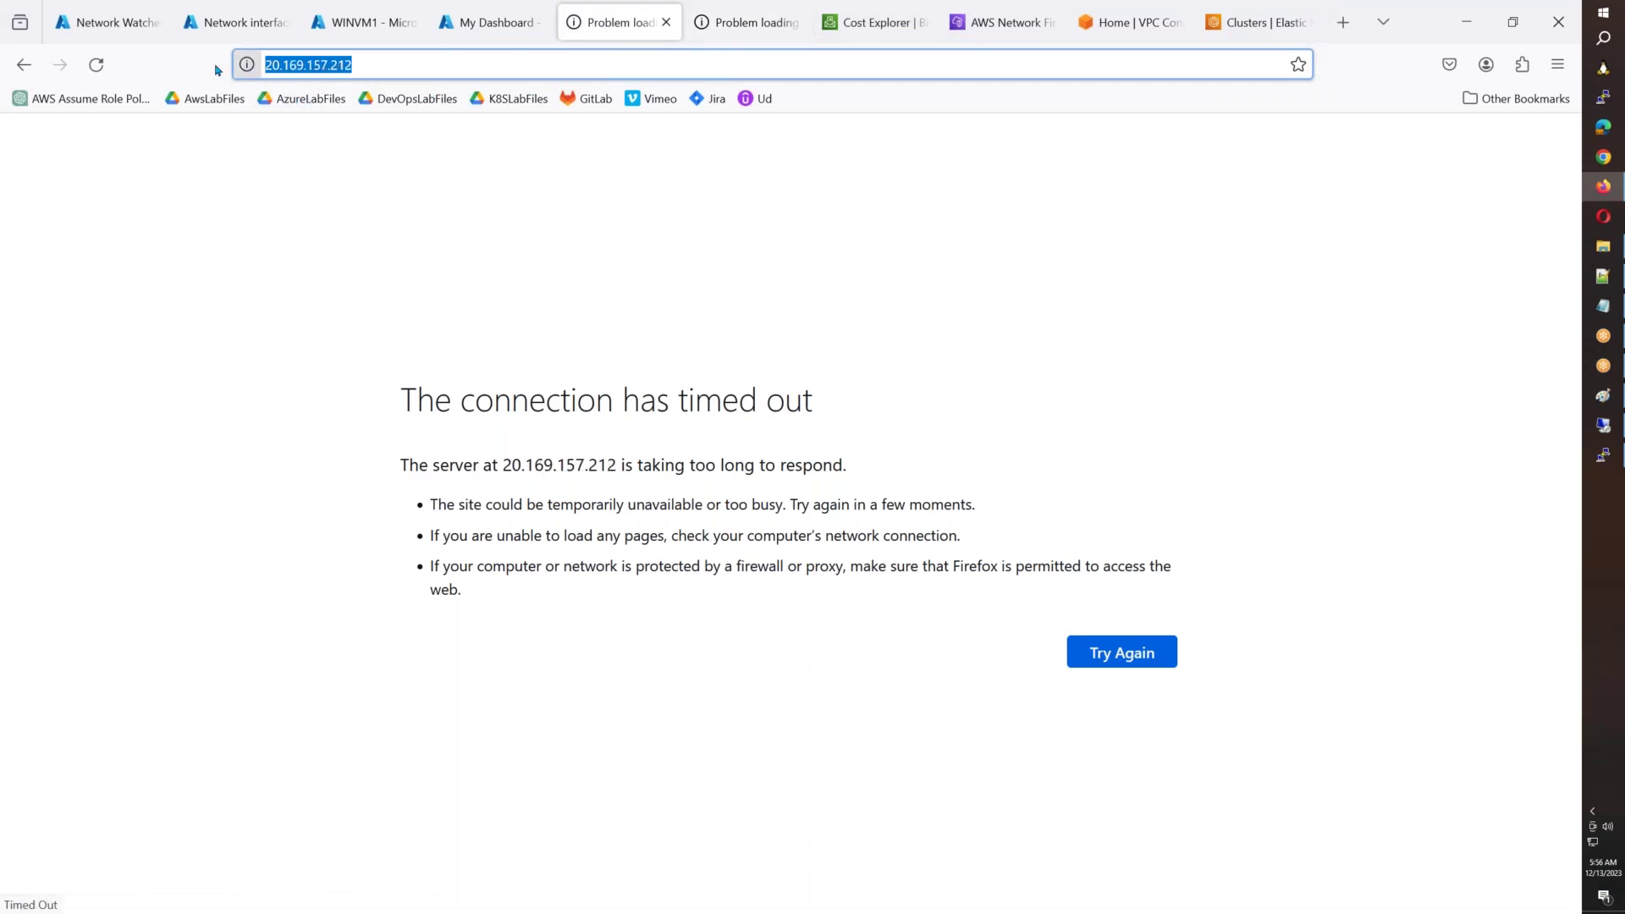
{"action": "left_click", "coordinate": [103, 66]}
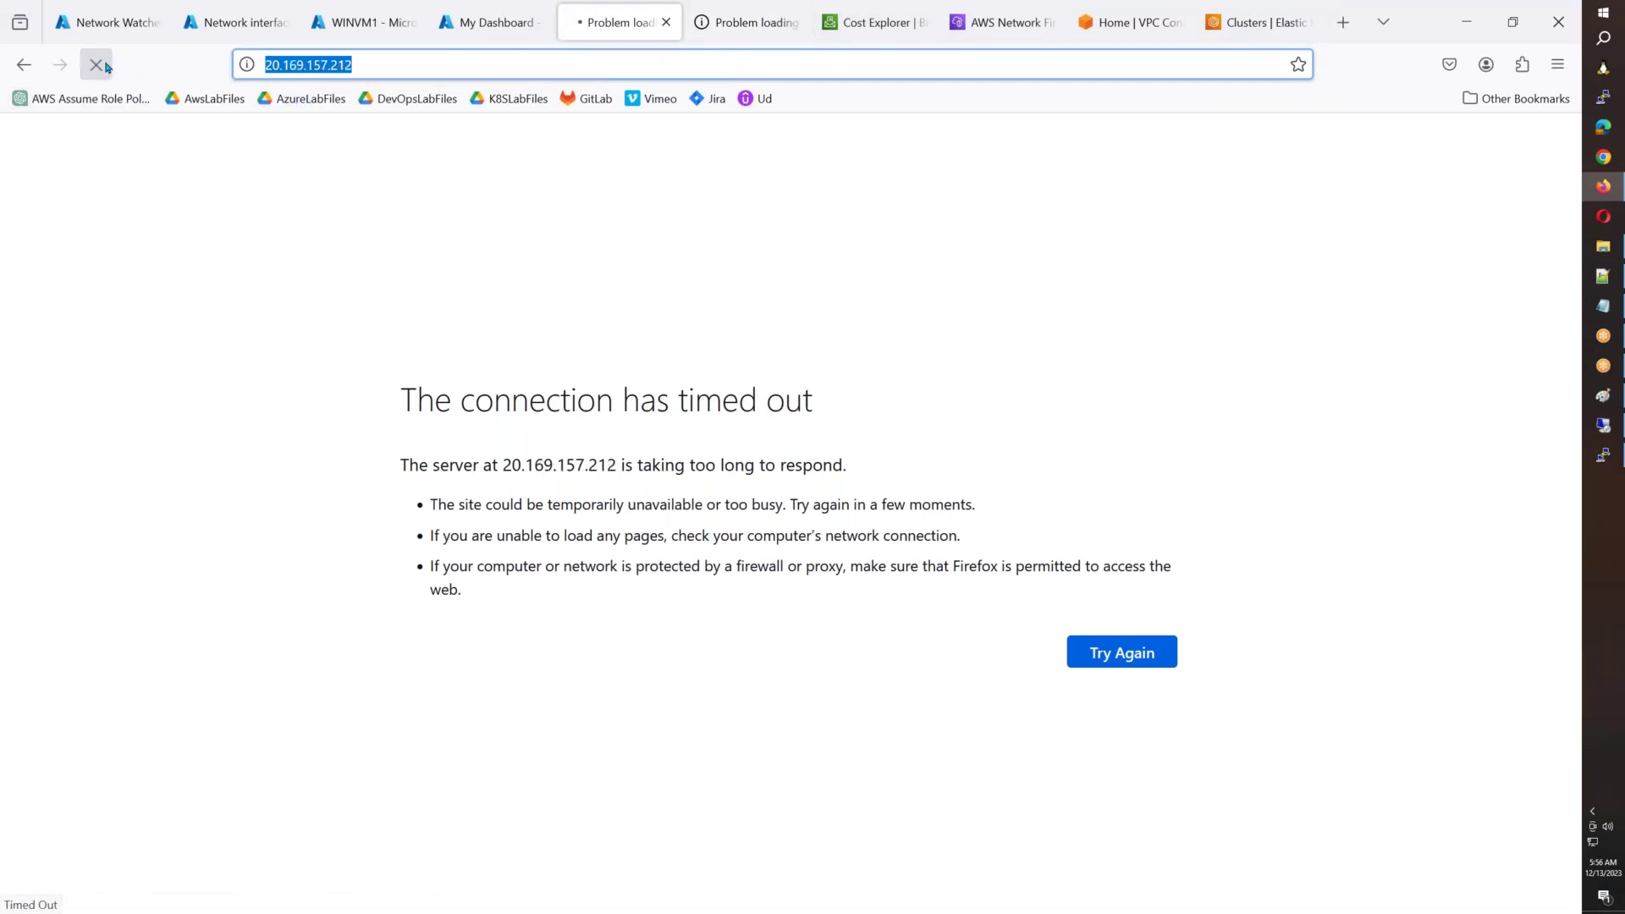
{"action": "left_click", "coordinate": [774, 22]}
{"action": "left_click", "coordinate": [96, 65]}
{"action": "left_click", "coordinate": [613, 22]}
{"action": "left_click_drag", "start_coordinate": [977, 217], "coordinate": [510, 217]}
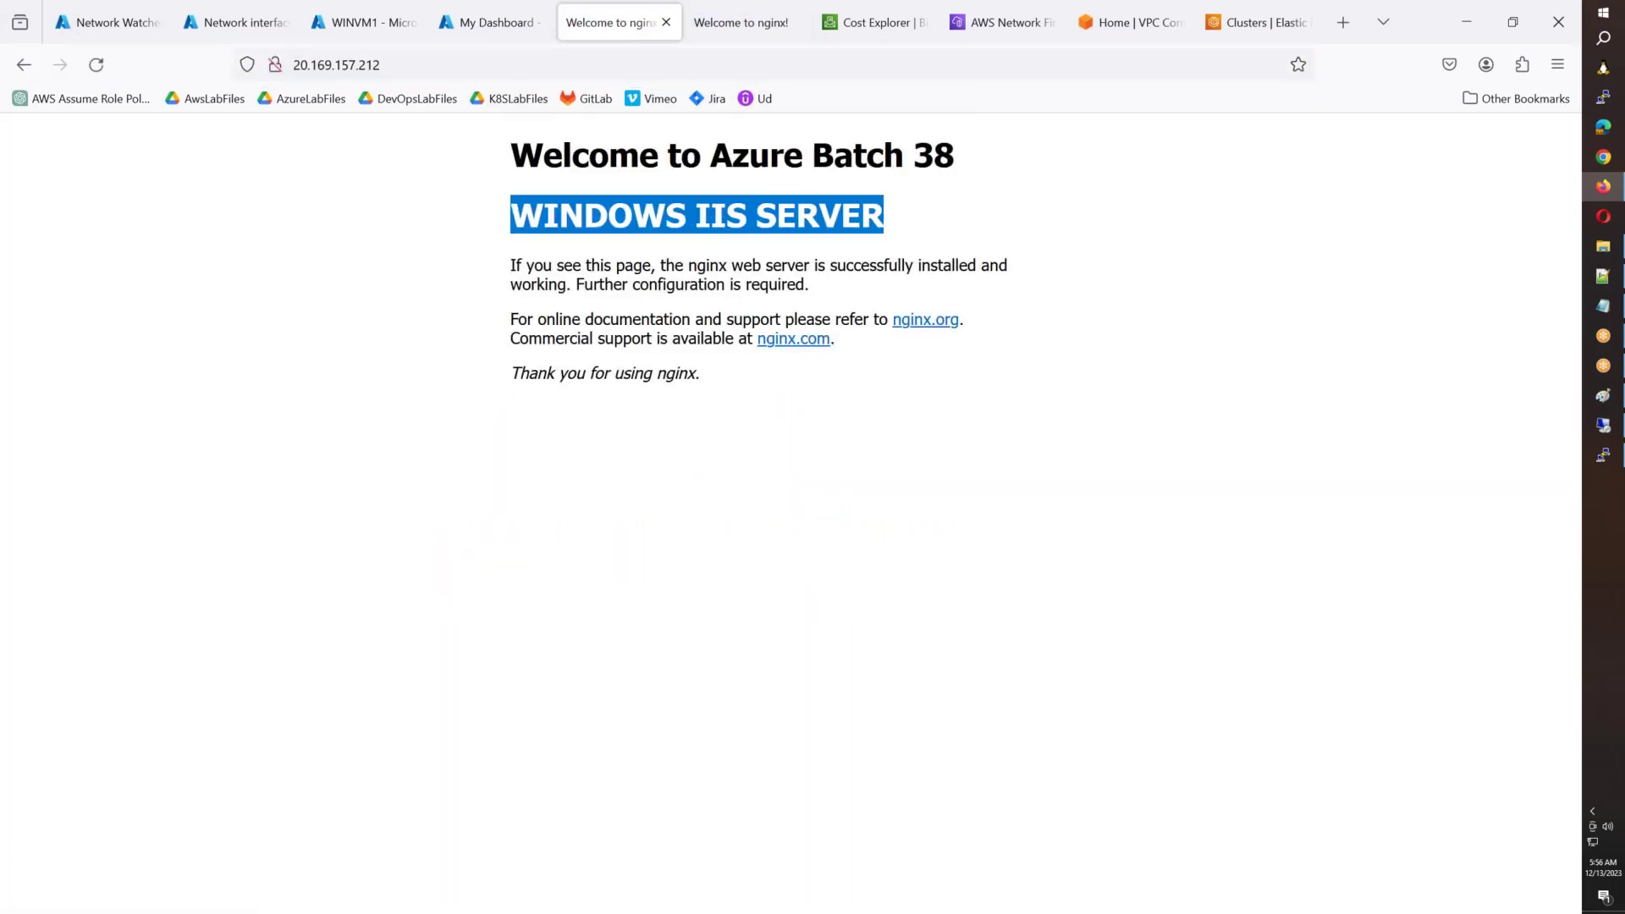
{"action": "left_click", "coordinate": [741, 22]}
{"action": "left_click", "coordinate": [95, 64]}
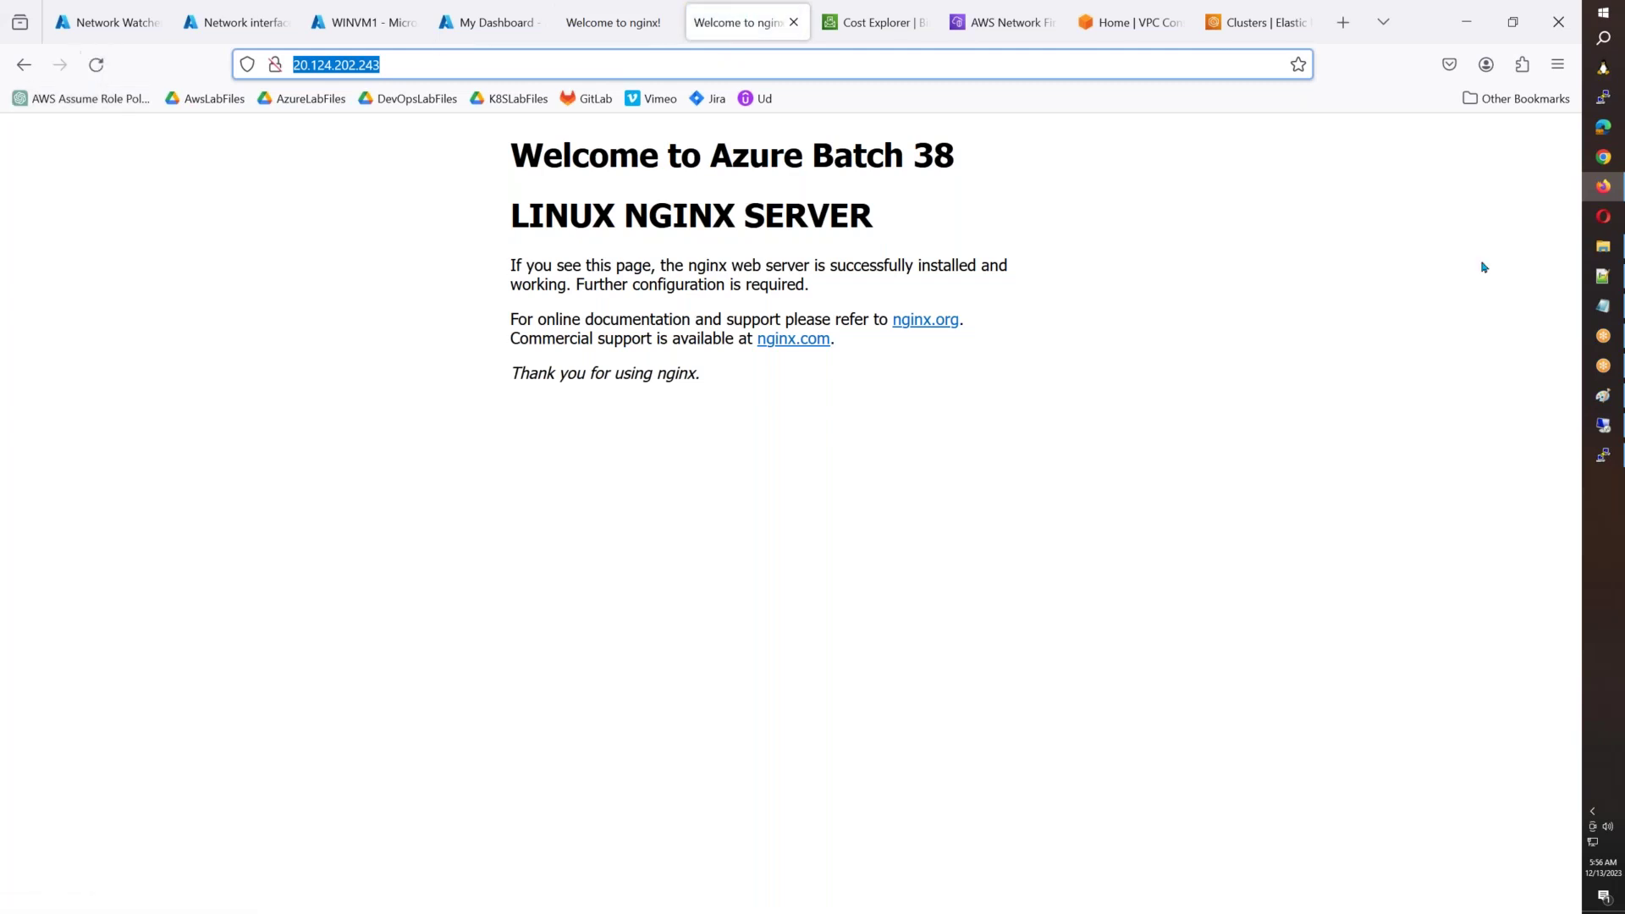
{"action": "left_click", "coordinate": [1603, 425]}
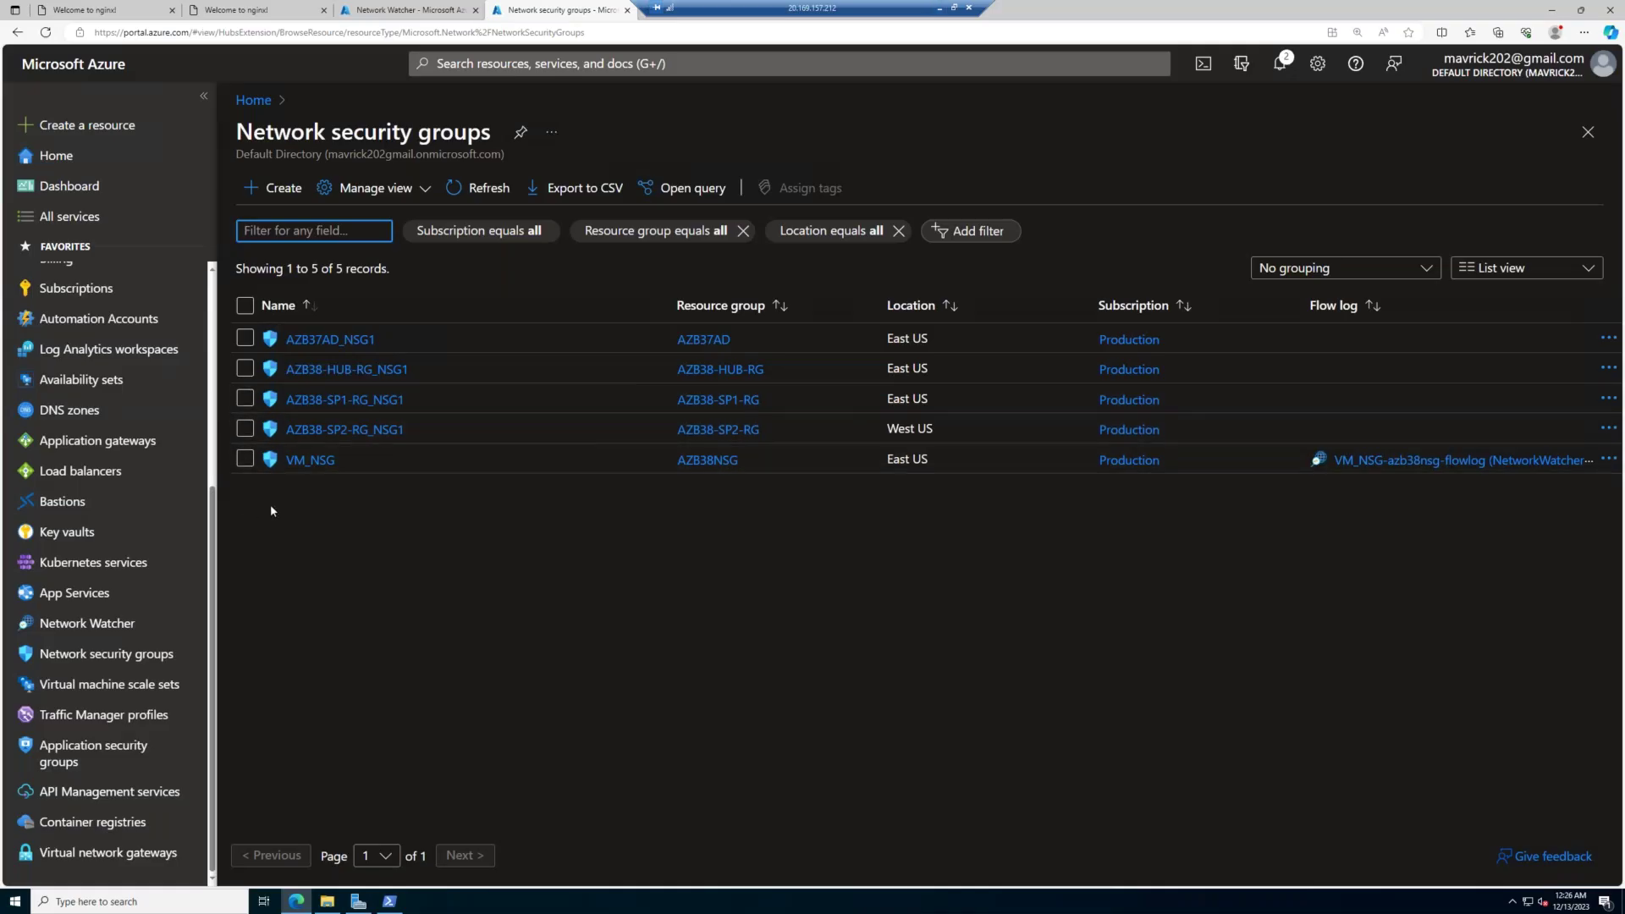
- Refresh the list, open SUBNET_NSG, and review its inbound rules, outbound rules and network interfaces
{"action": "left_click", "coordinate": [479, 188]}
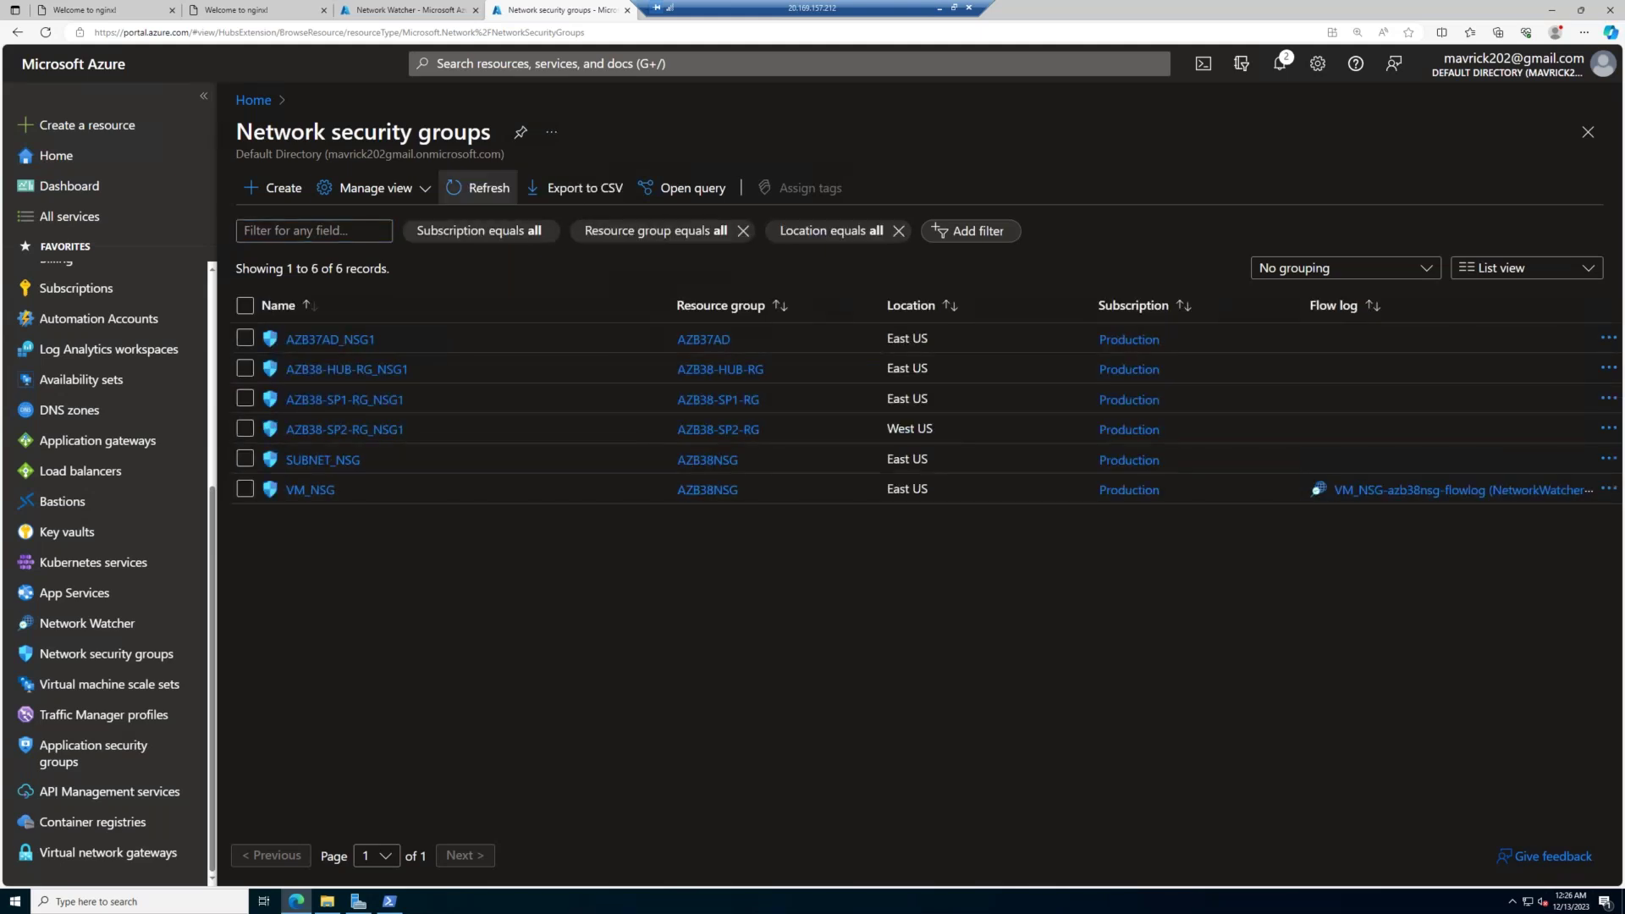
{"action": "left_click", "coordinate": [308, 462]}
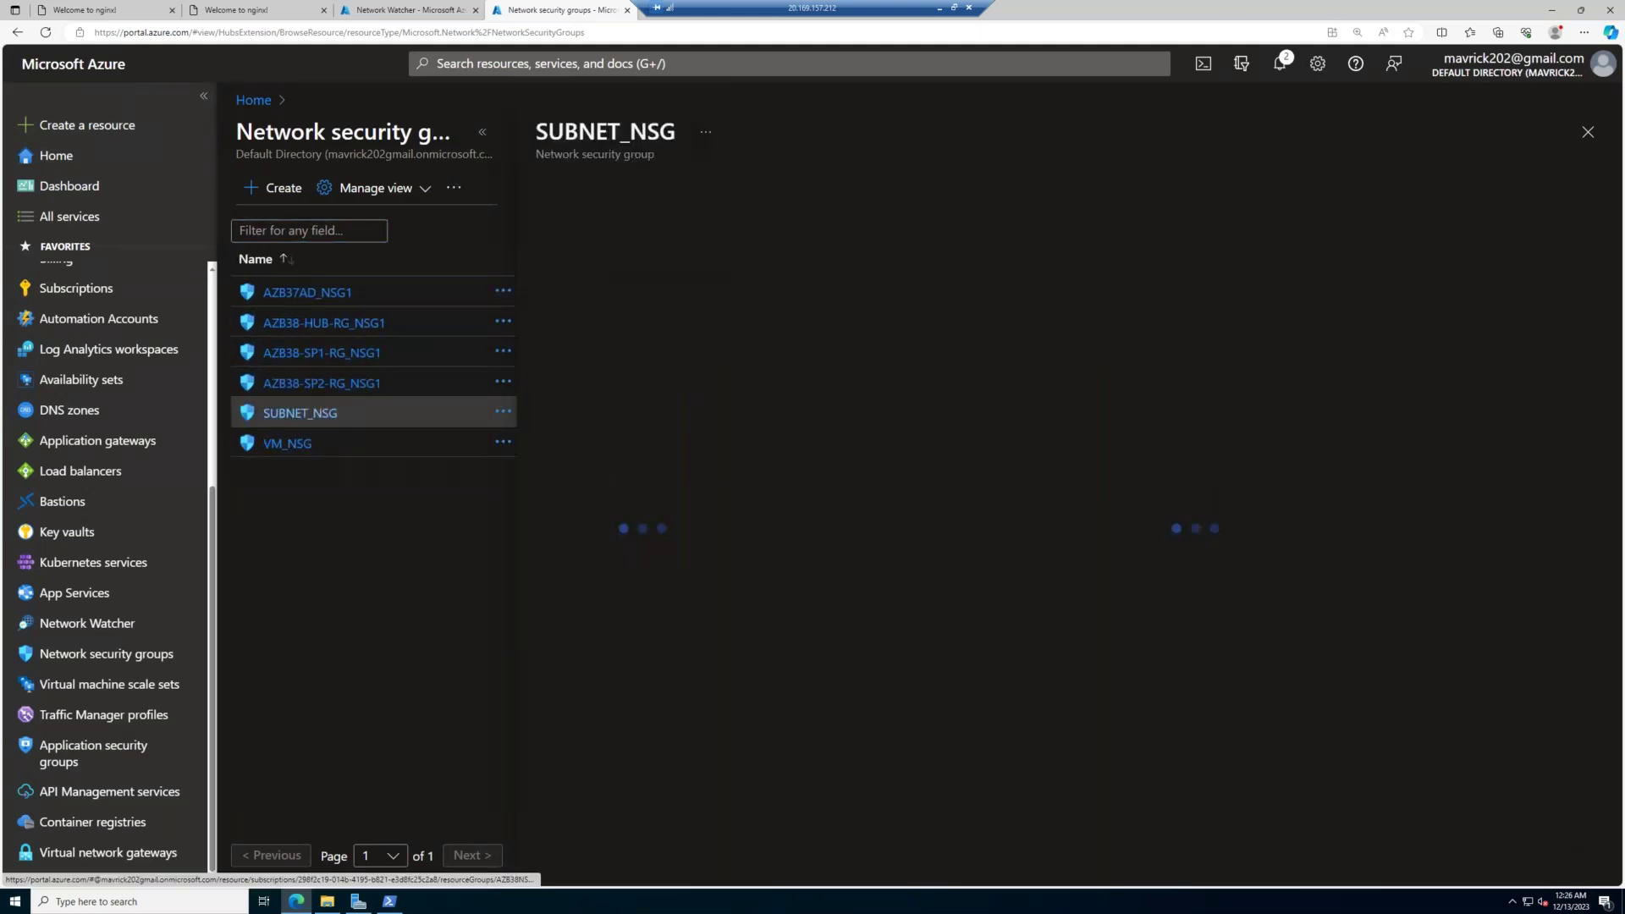
{"action": "left_click", "coordinate": [673, 414]}
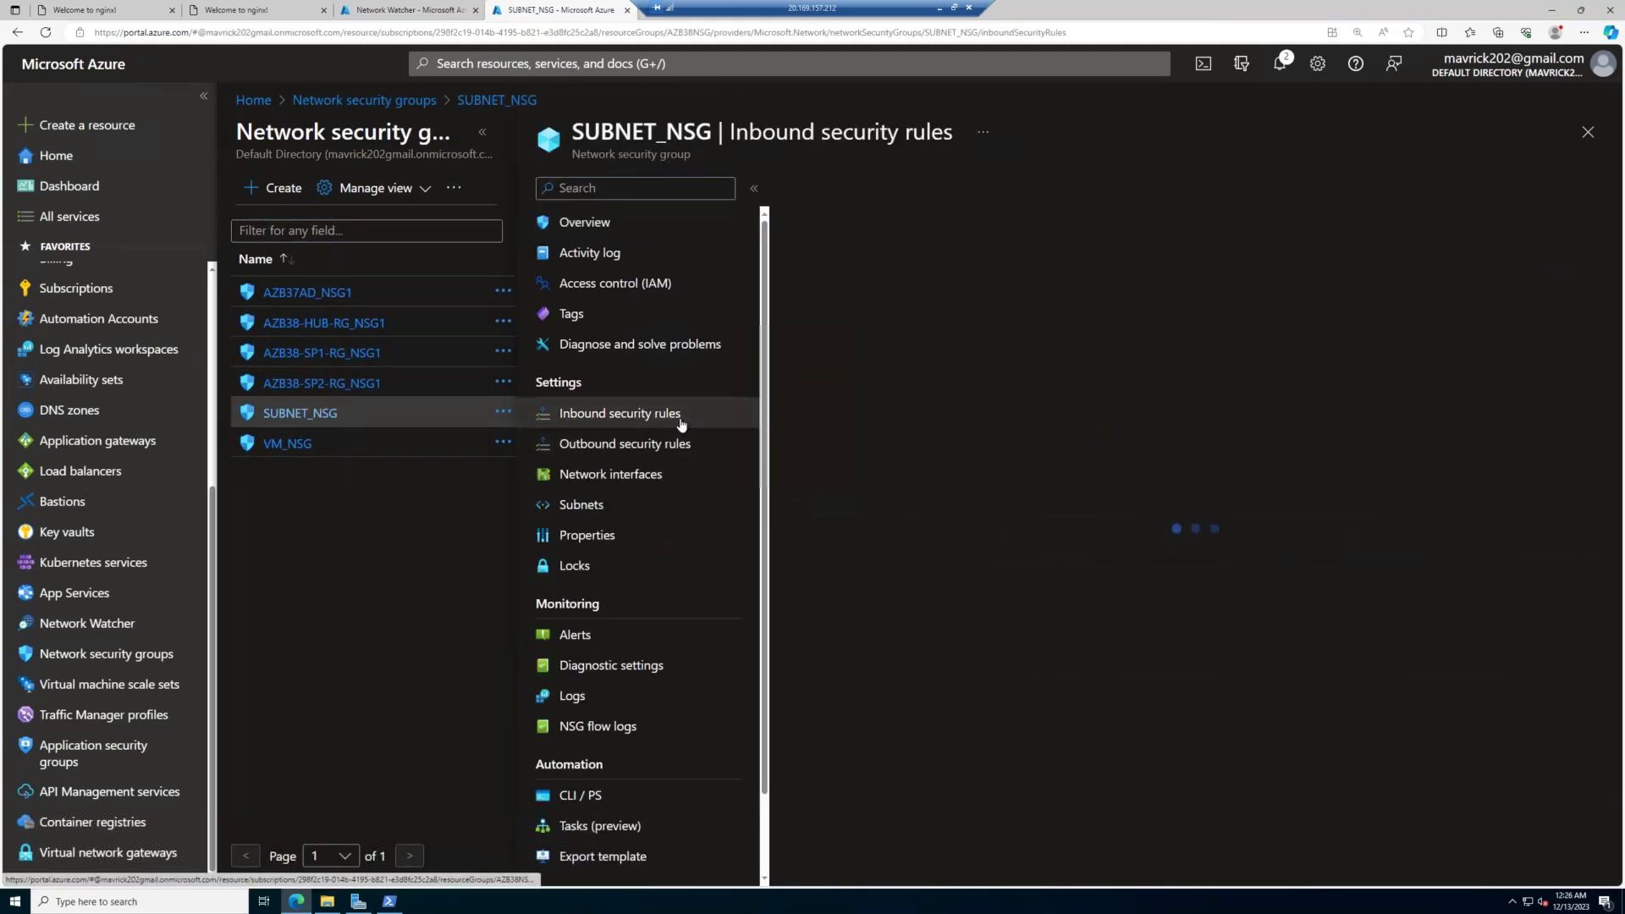
{"action": "left_click", "coordinate": [674, 444]}
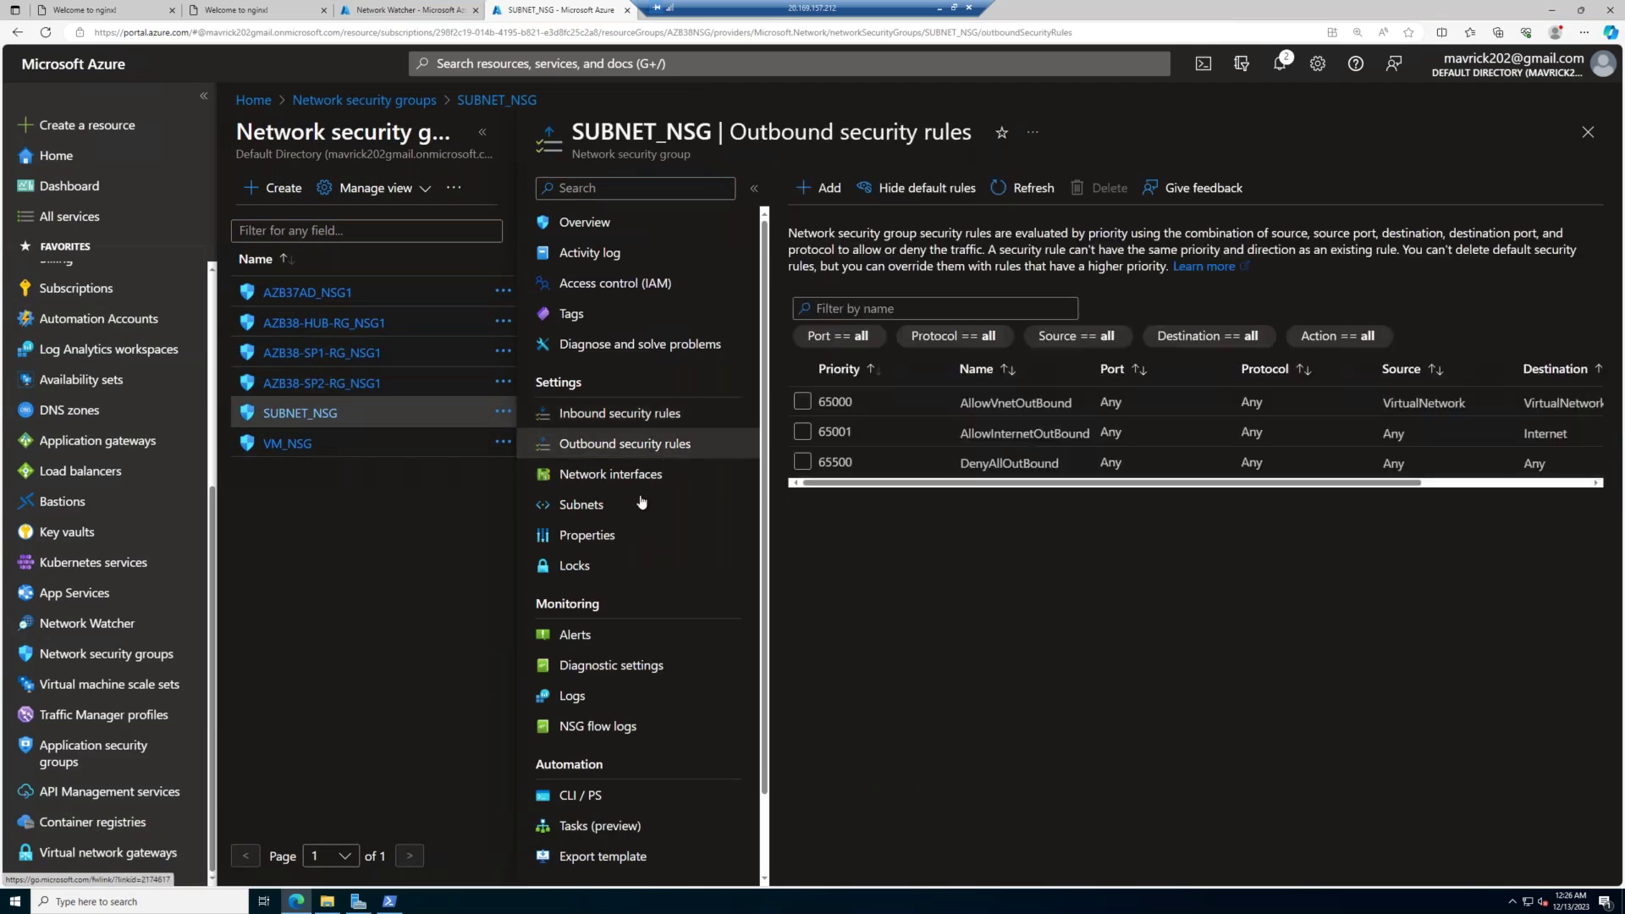
{"action": "left_click", "coordinate": [648, 476]}
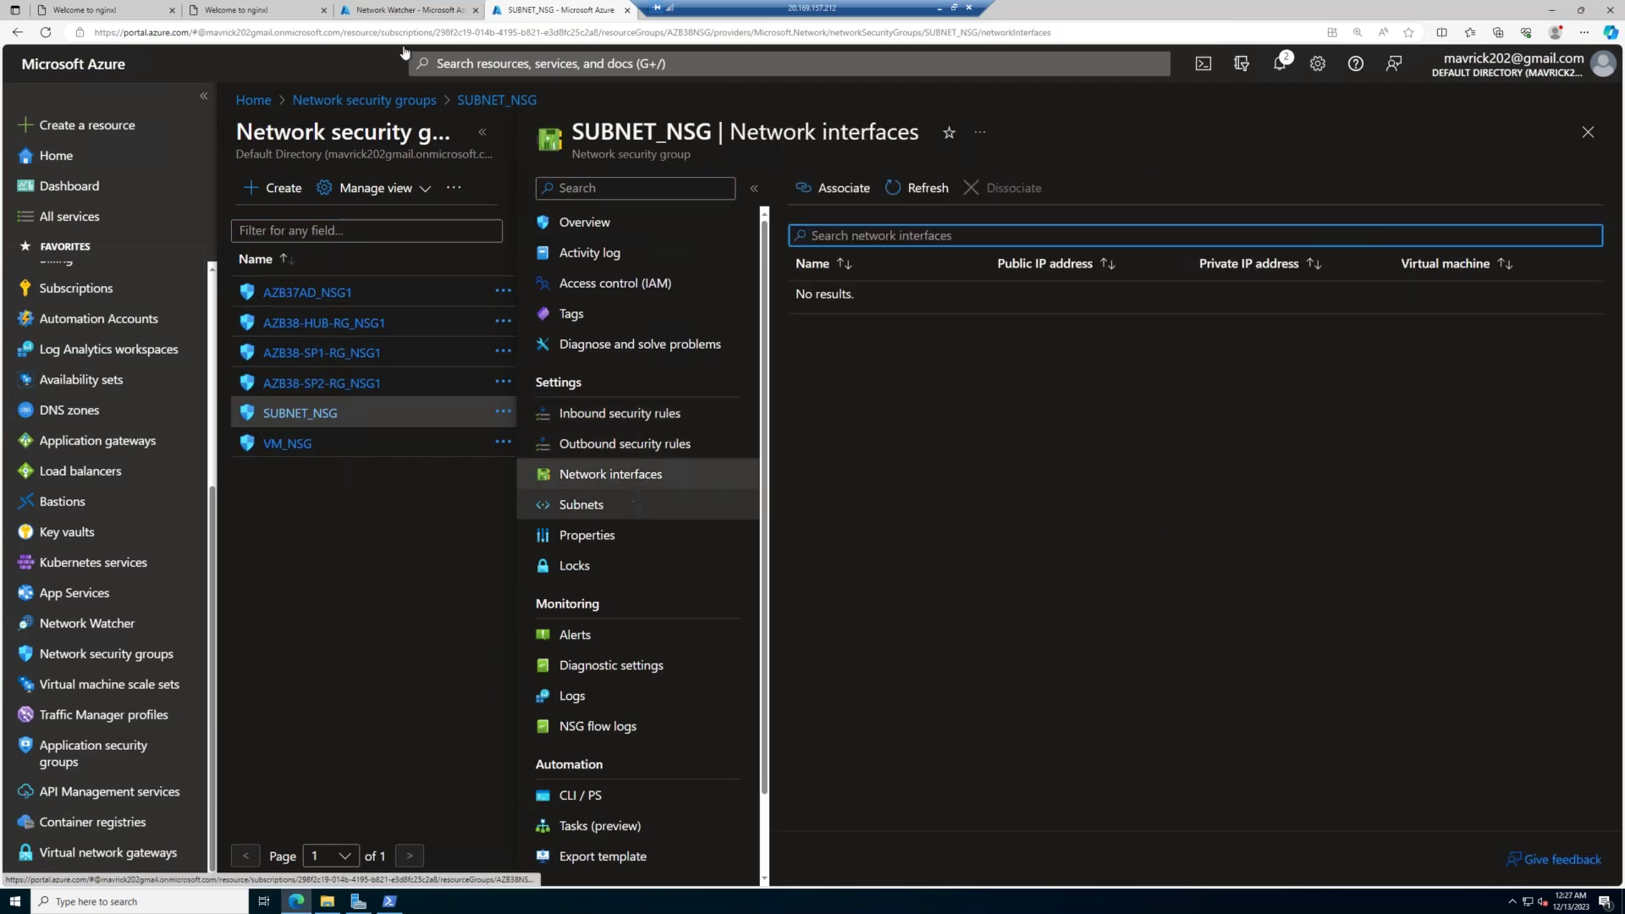
{"action": "left_click", "coordinate": [410, 10]}
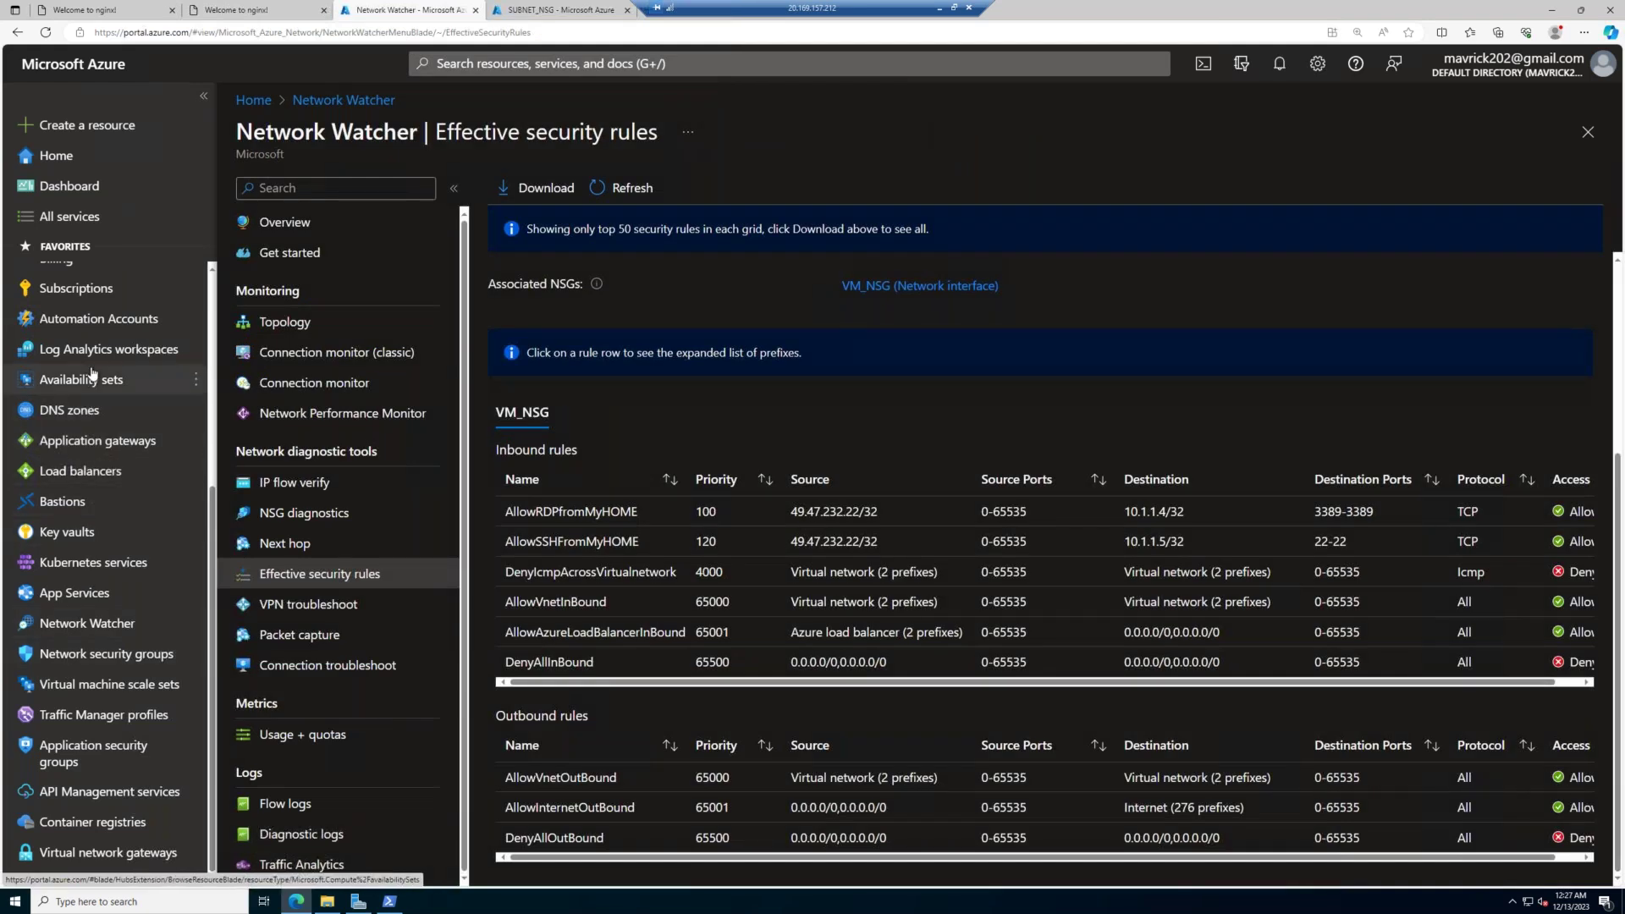
- Discard unsaved edits and open WINVM1's Networking page
{"action": "scroll", "coordinate": [92, 372], "scroll_direction": "up", "scroll_amount": 4}
{"action": "left_click", "coordinate": [118, 432]}
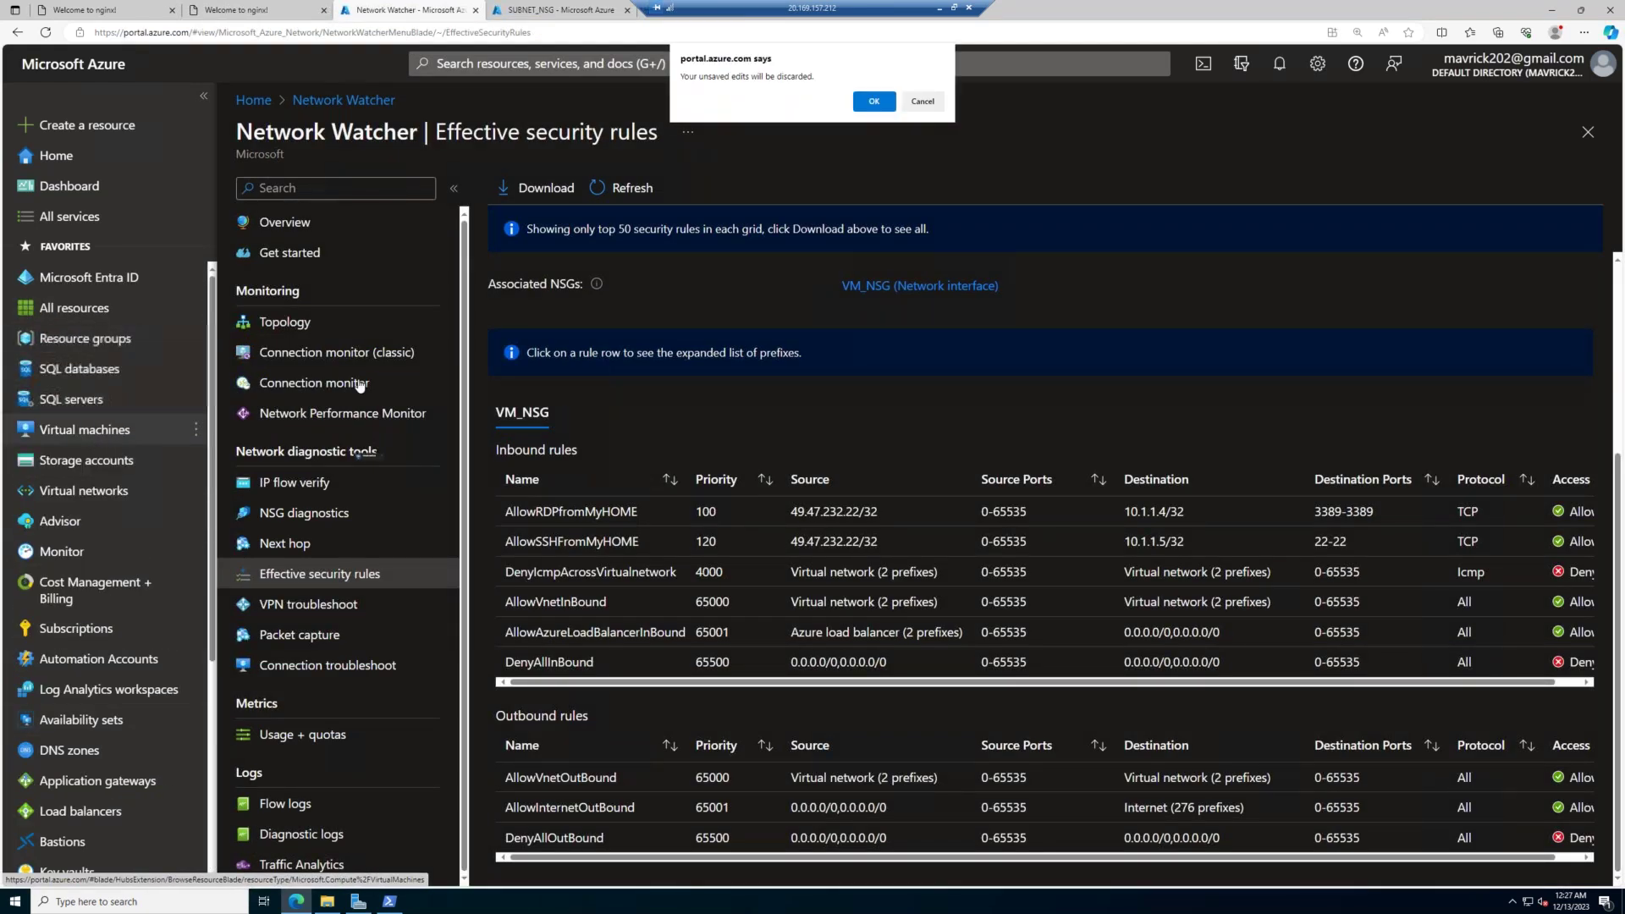
{"action": "left_click", "coordinate": [873, 101]}
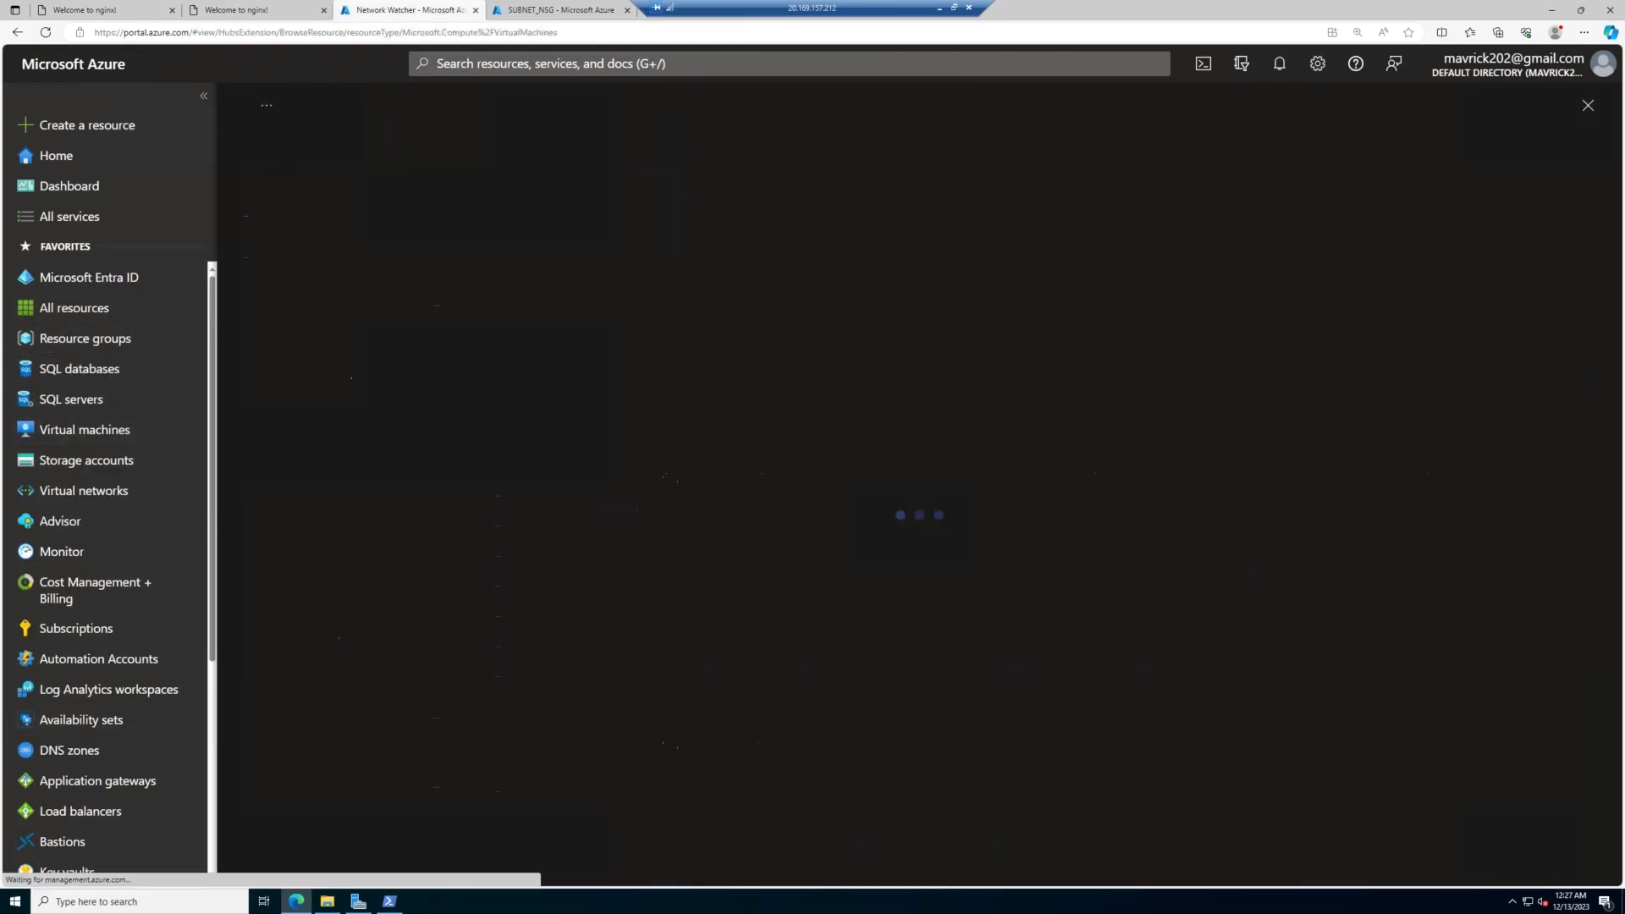
{"action": "left_click", "coordinate": [339, 401]}
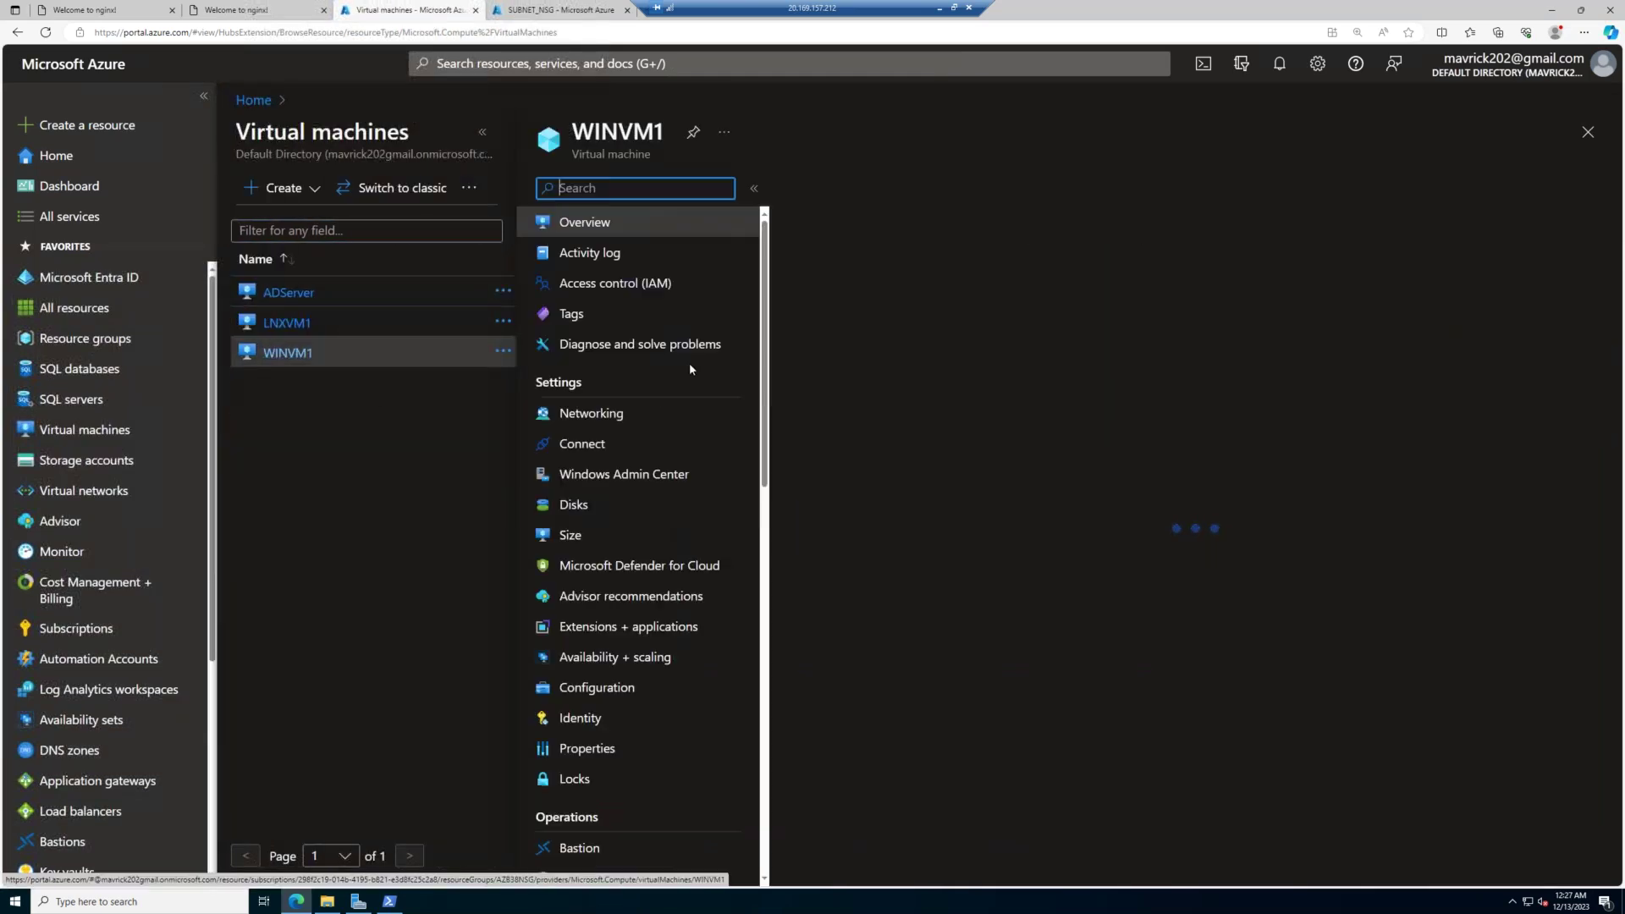
{"action": "left_click", "coordinate": [620, 414]}
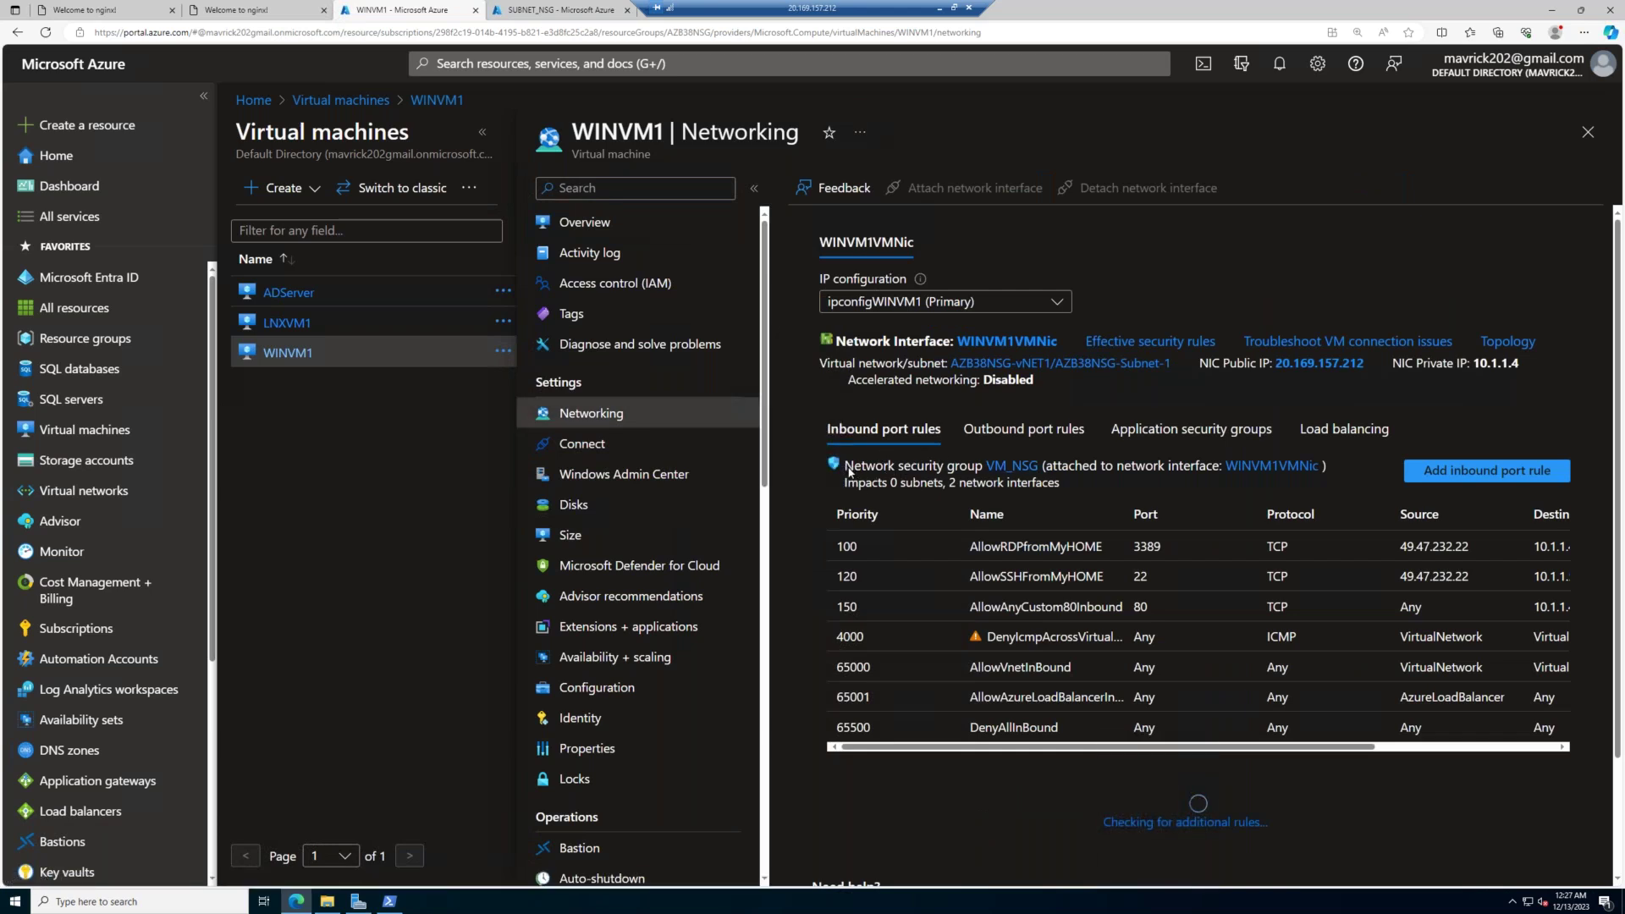
- Highlight that VM_NSG impacts 0 subnets and 2 network interfaces, then return to SUBNET_NSG
{"action": "left_click_drag", "start_coordinate": [844, 466], "coordinate": [1327, 466]}
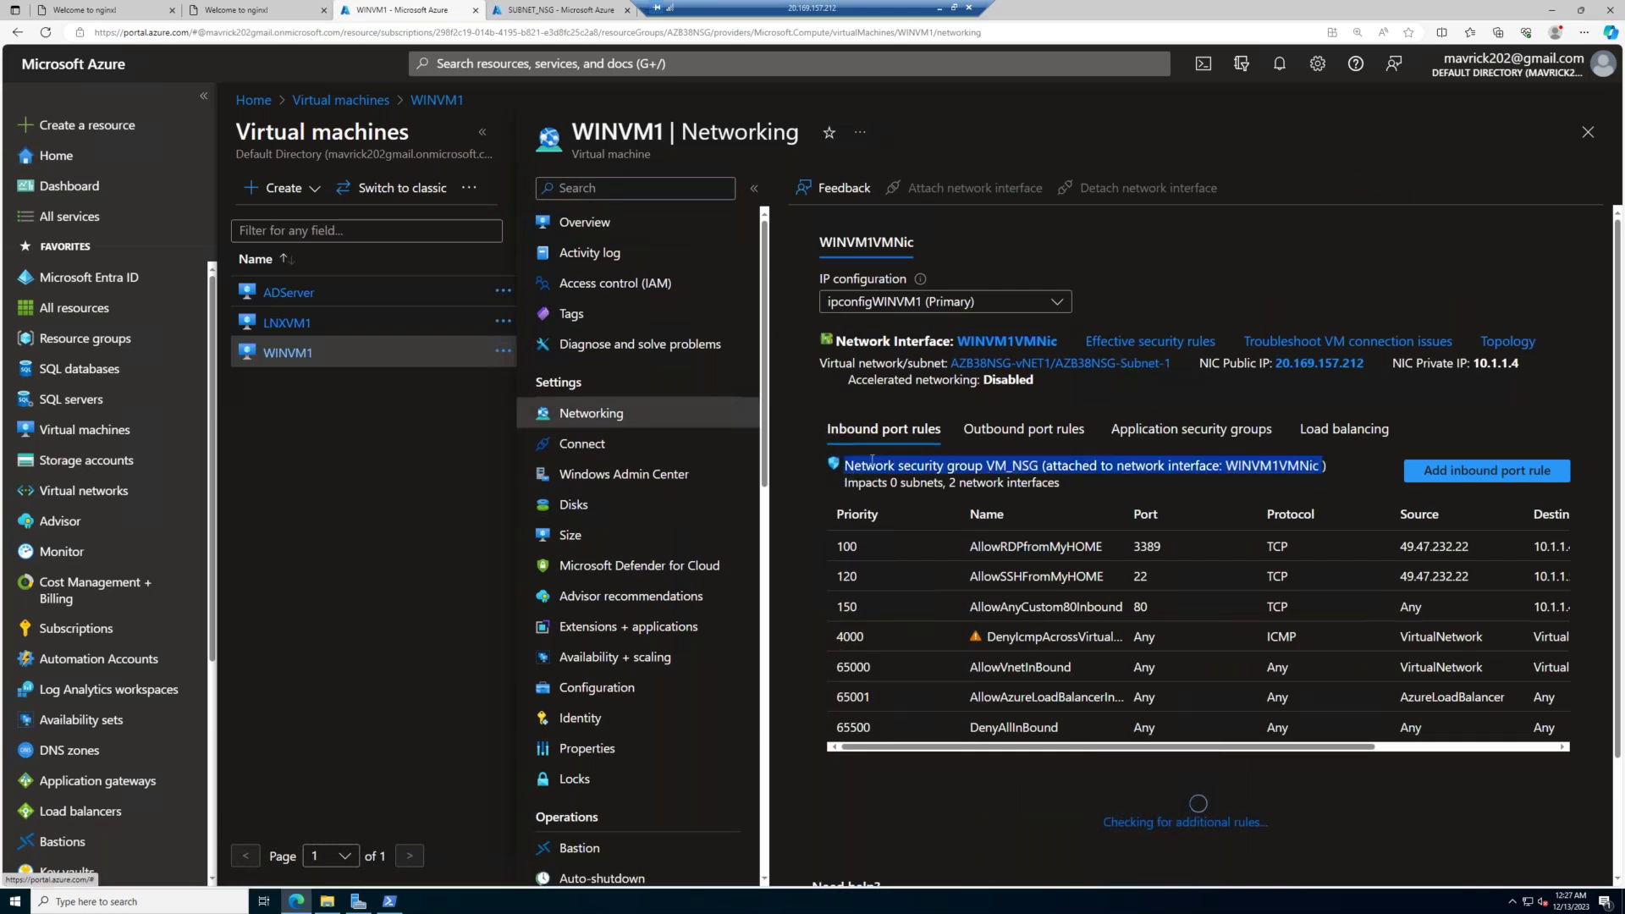
{"action": "left_click", "coordinate": [895, 481]}
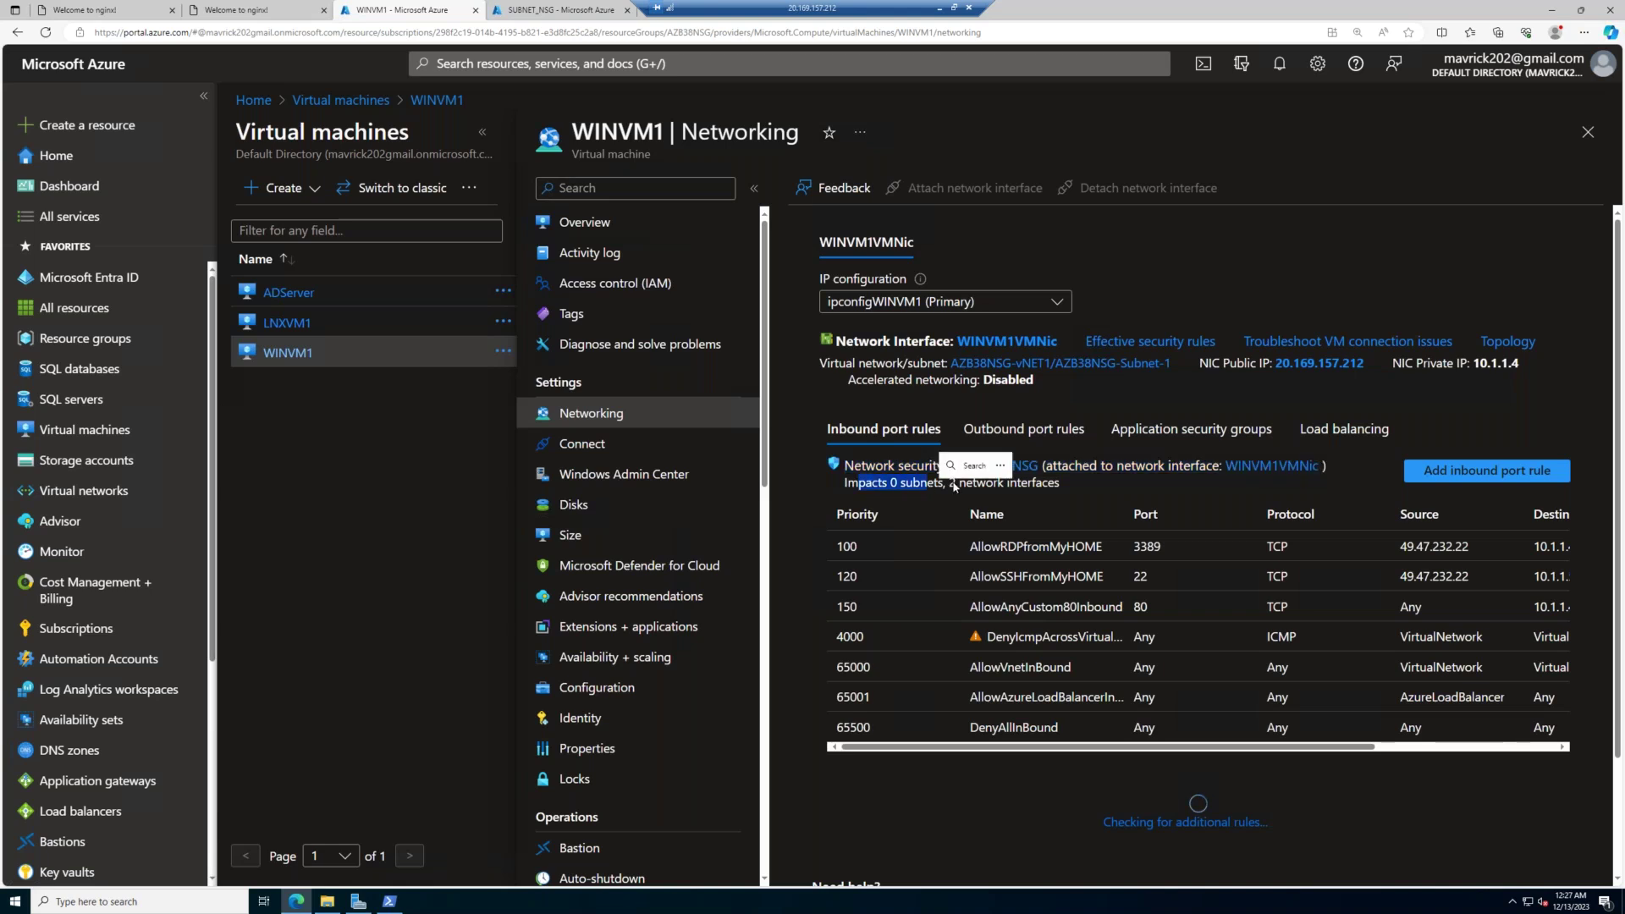
{"action": "left_click_drag", "start_coordinate": [957, 482], "coordinate": [993, 485]}
{"action": "left_click", "coordinate": [1072, 482]}
{"action": "left_click", "coordinate": [999, 486]}
{"action": "double_click", "coordinate": [940, 487]}
{"action": "left_click_drag", "start_coordinate": [941, 486], "coordinate": [882, 486]}
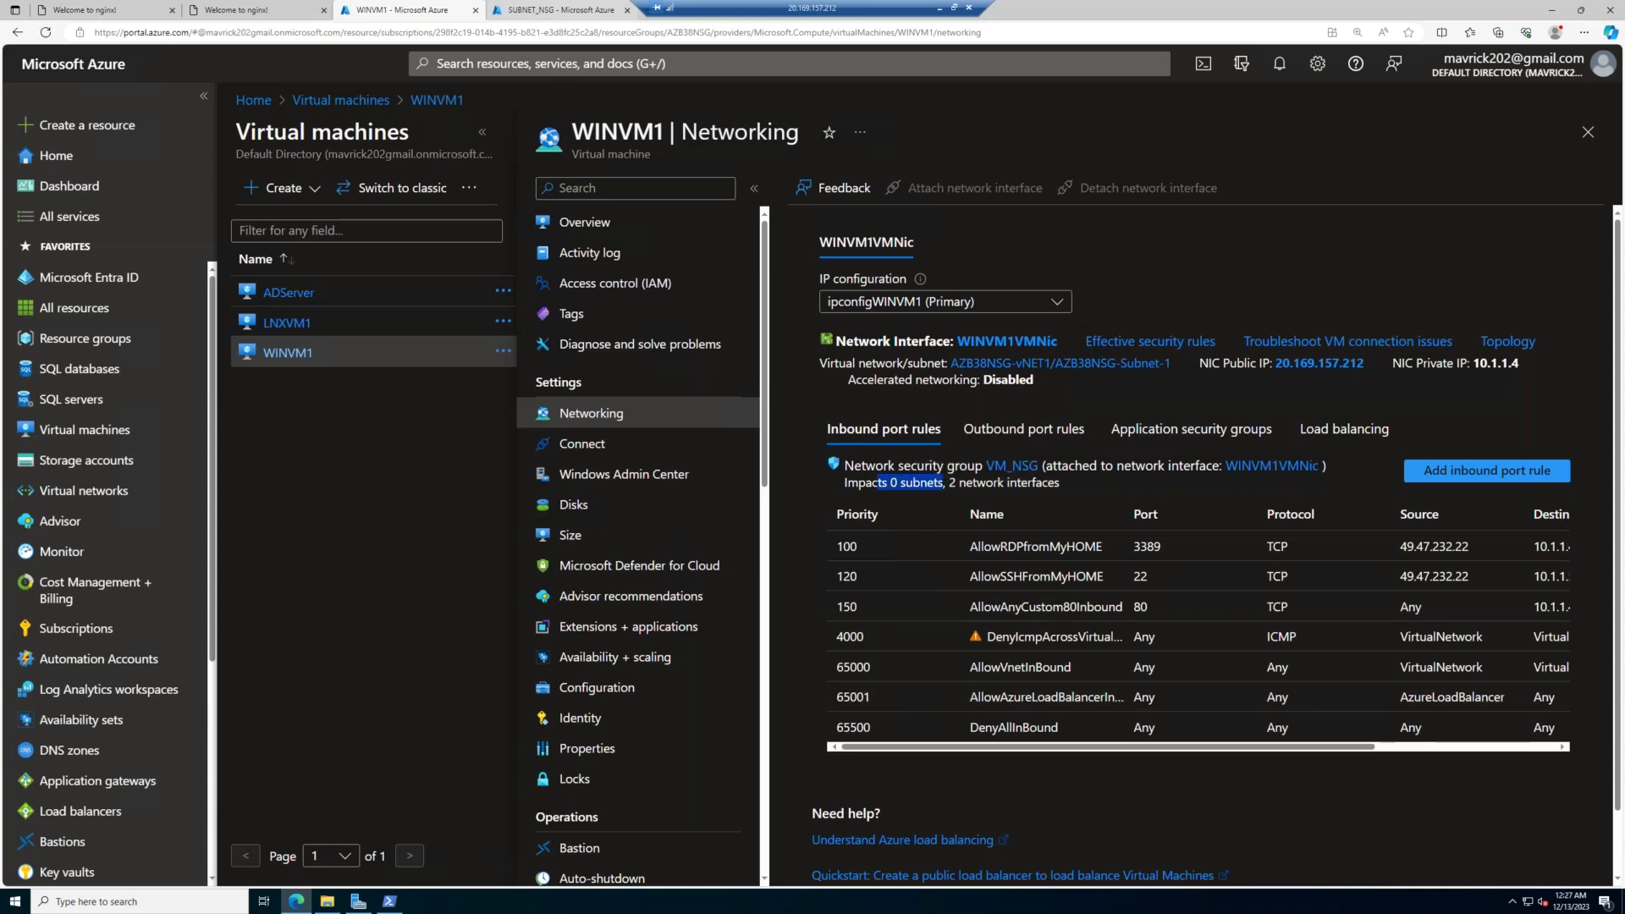
{"action": "left_click", "coordinate": [561, 12]}
- Check the network interfaces available to associate with SUBNET_NSG, then go to Subnets
{"action": "left_click", "coordinate": [833, 188]}
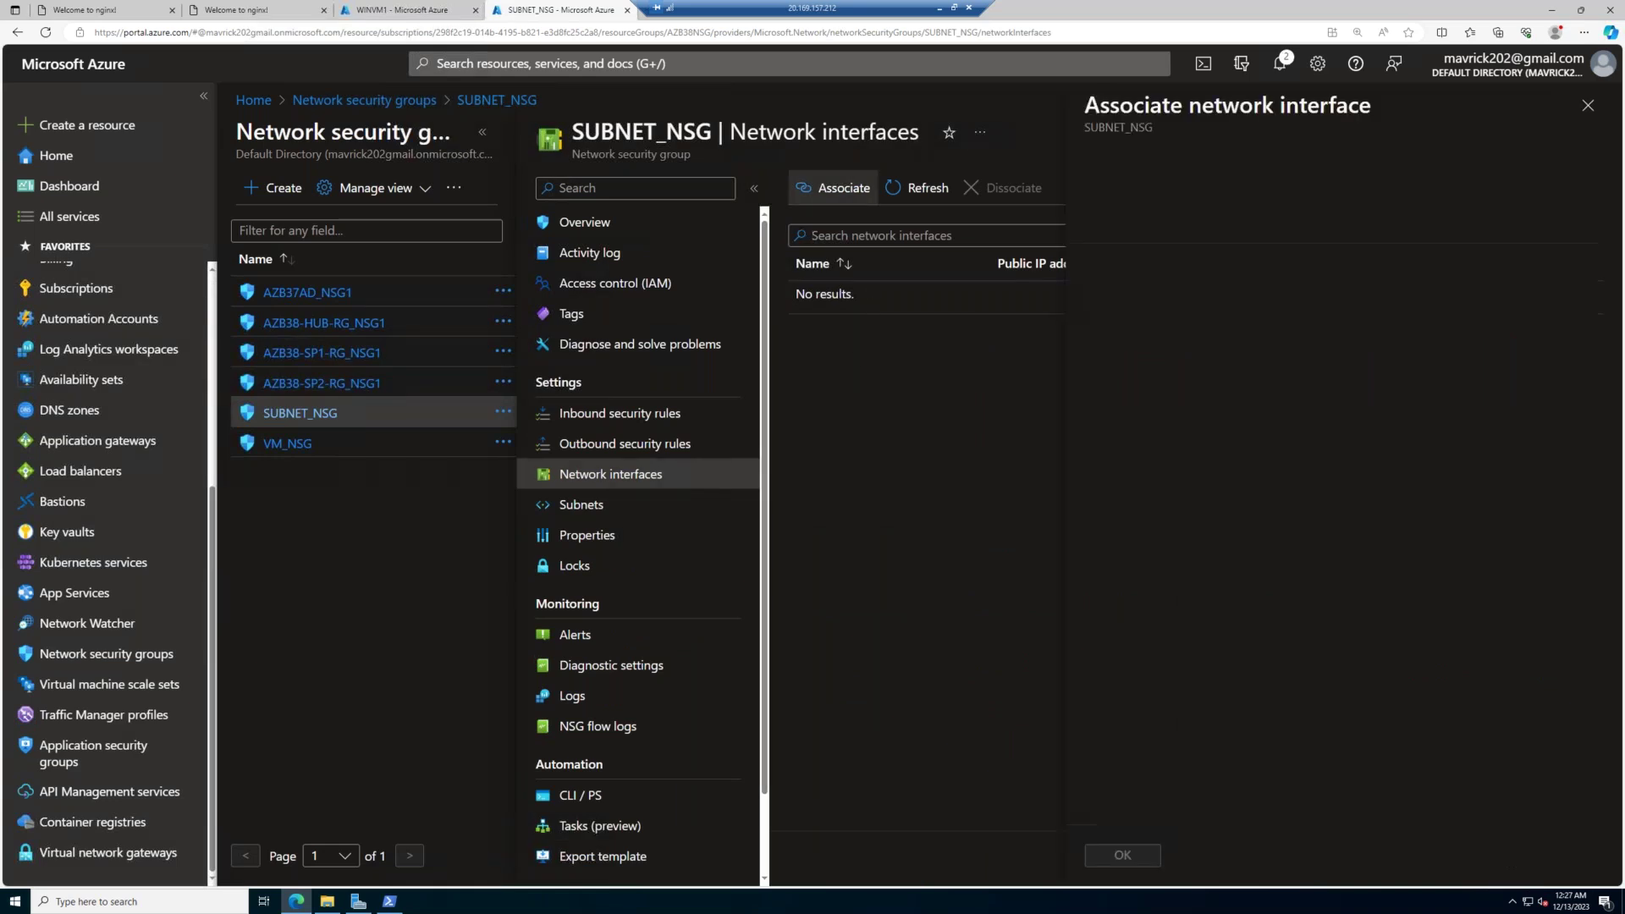
{"action": "left_click", "coordinate": [1202, 193]}
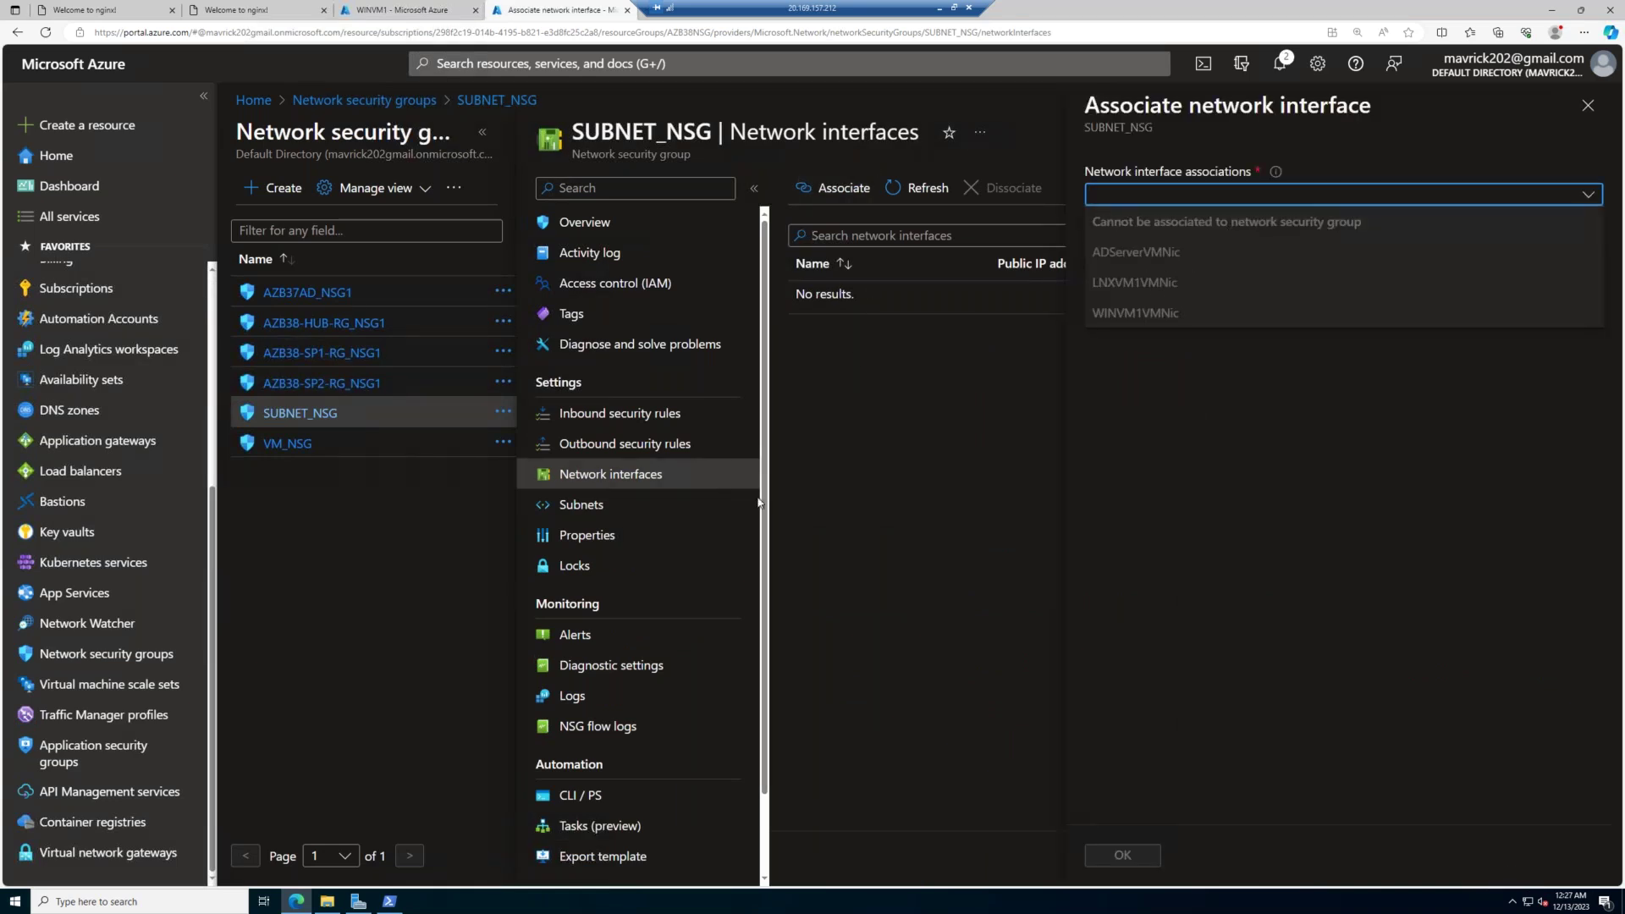
{"action": "left_click", "coordinate": [588, 512]}
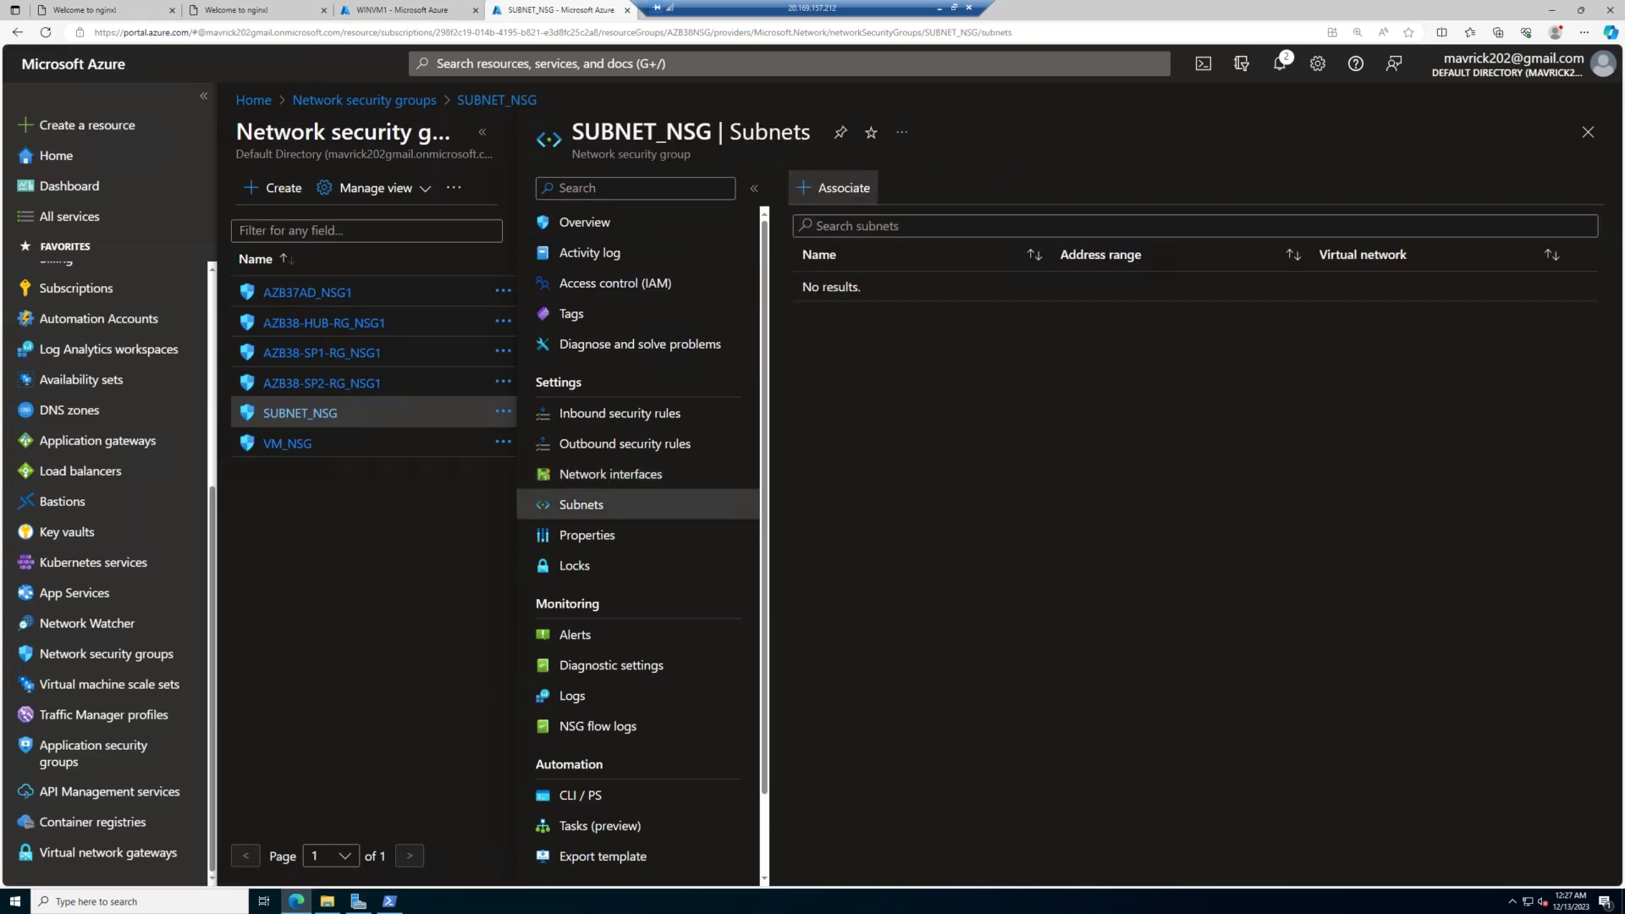
- Associate SUBNET_NSG with AZB38NSG-Subnet-1 in AZB38NSG-vNET1
{"action": "left_click", "coordinate": [834, 188]}
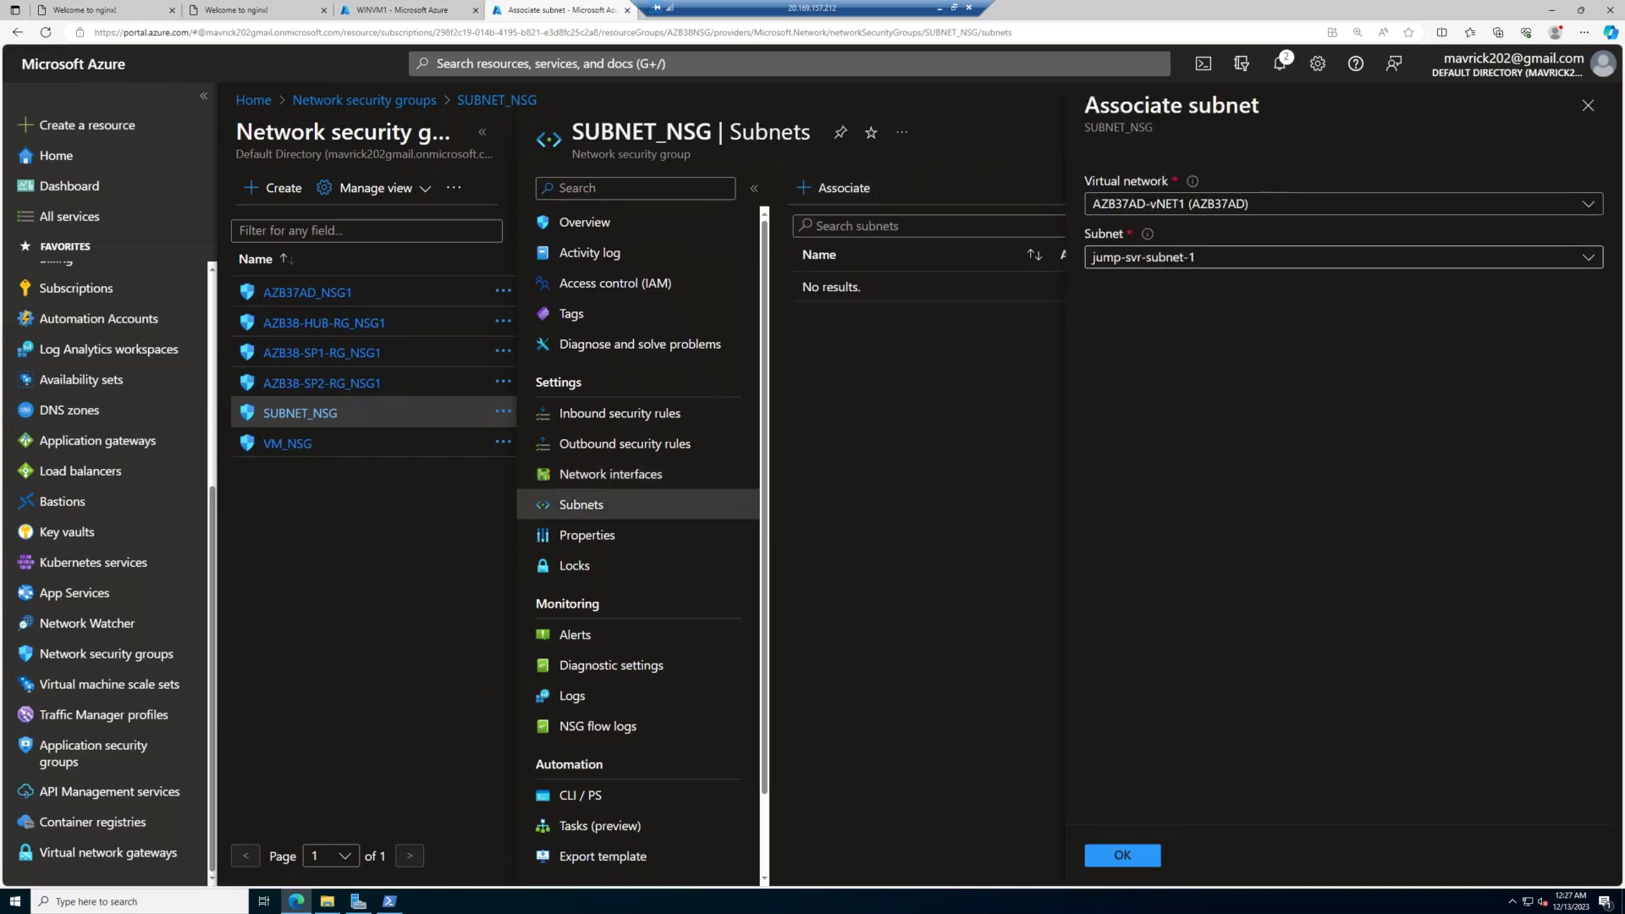
{"action": "left_click", "coordinate": [1194, 212]}
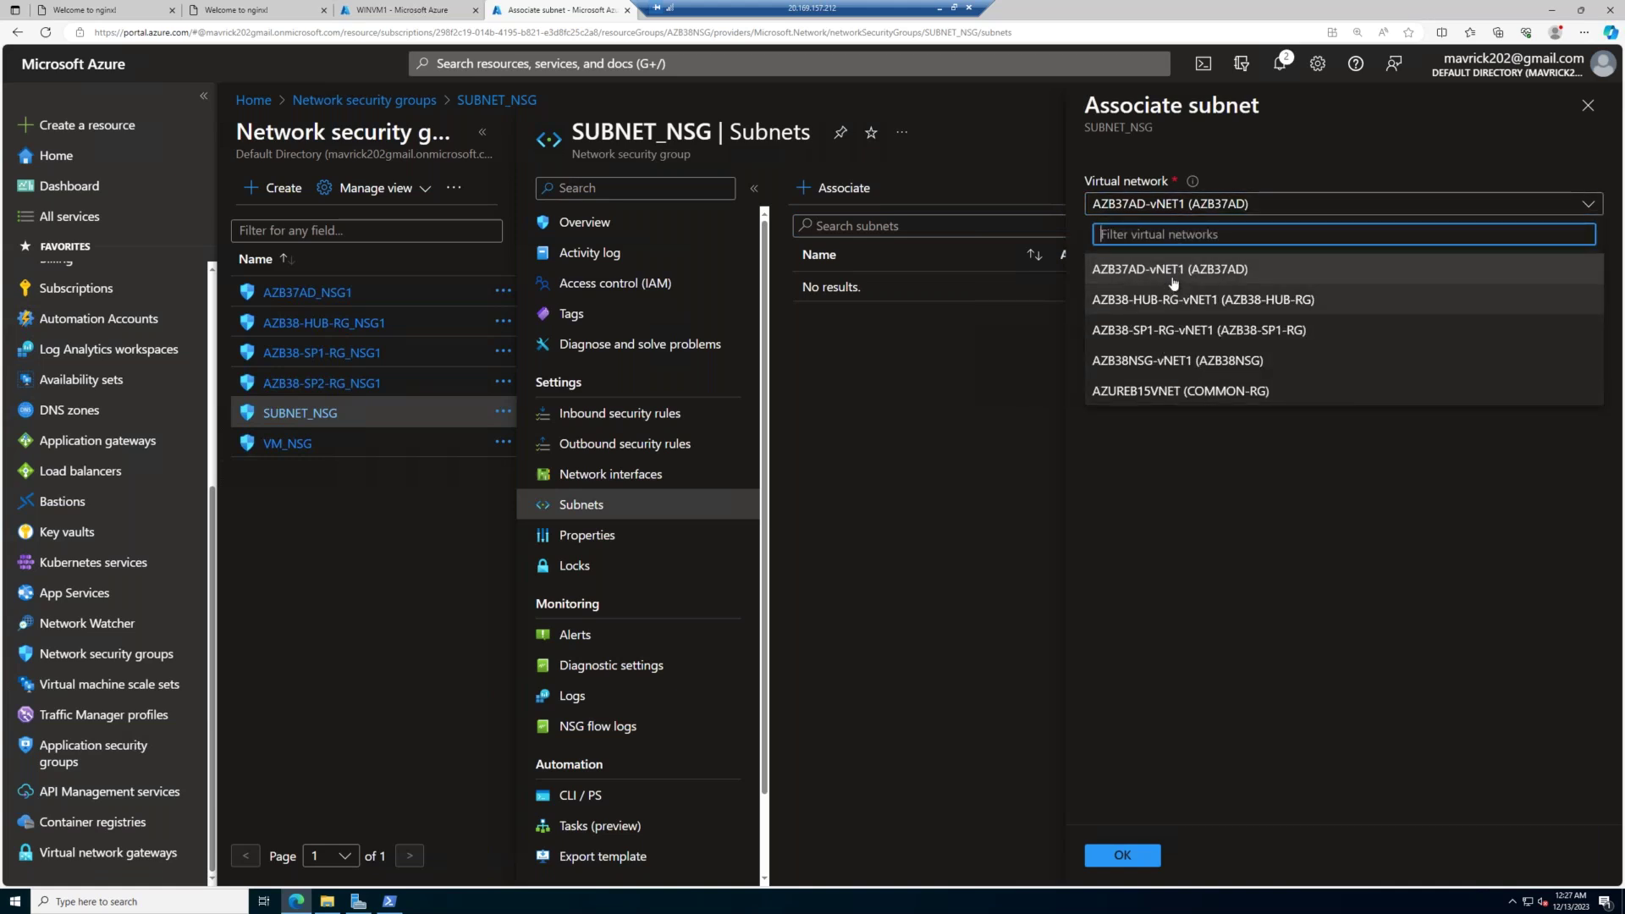
{"action": "left_click", "coordinate": [1176, 363]}
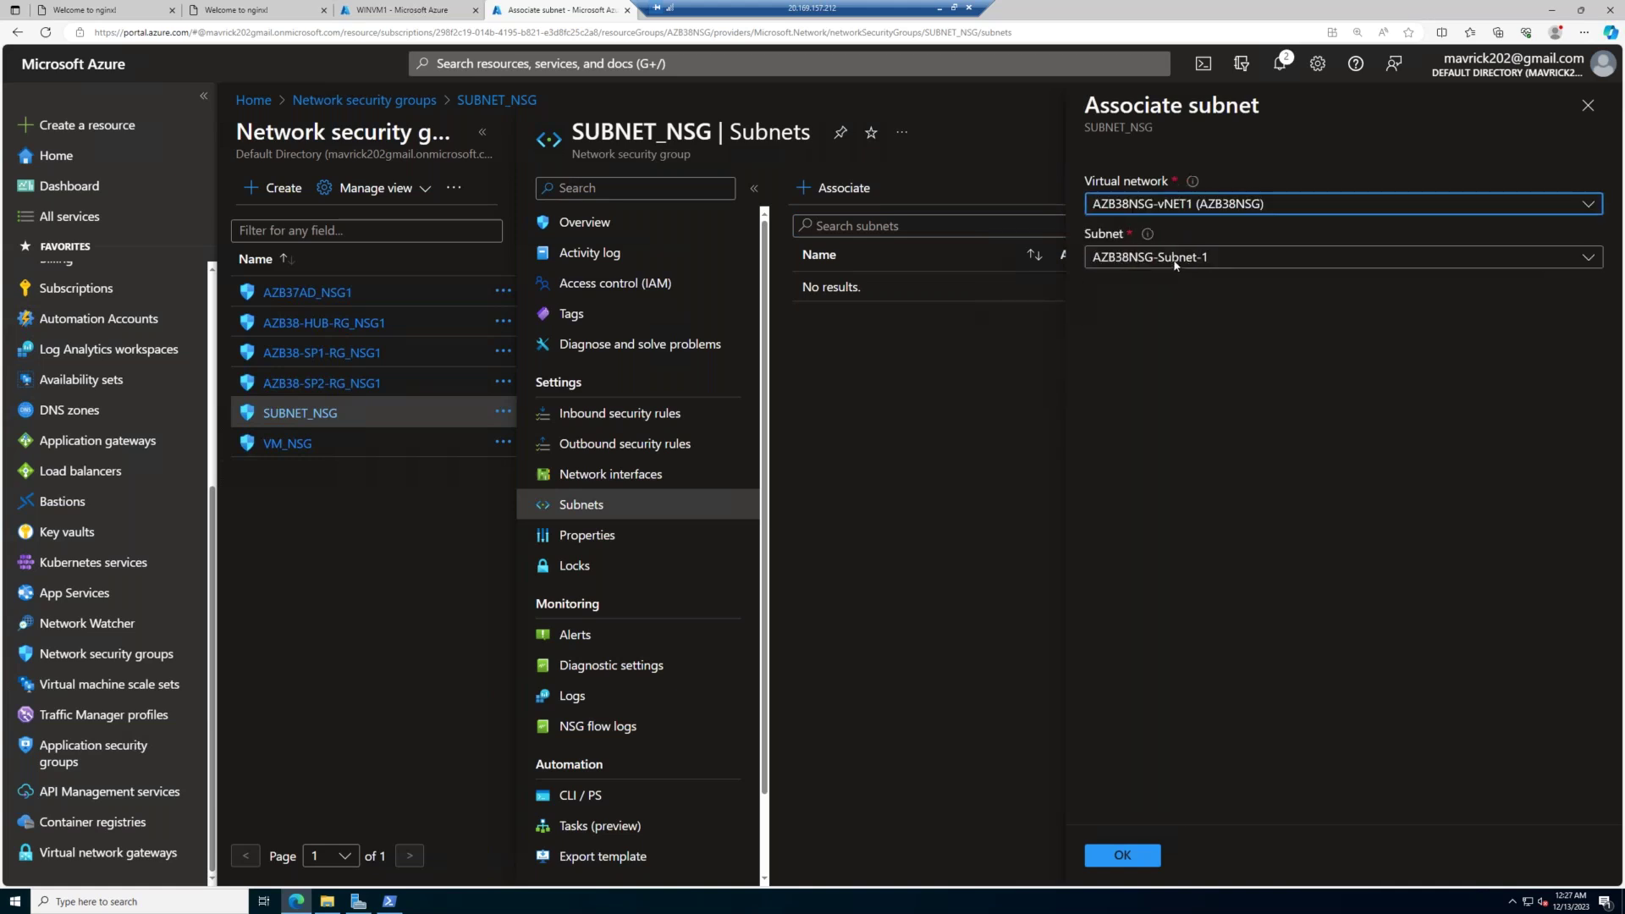
{"action": "left_click", "coordinate": [1180, 258]}
{"action": "left_click", "coordinate": [1151, 352]}
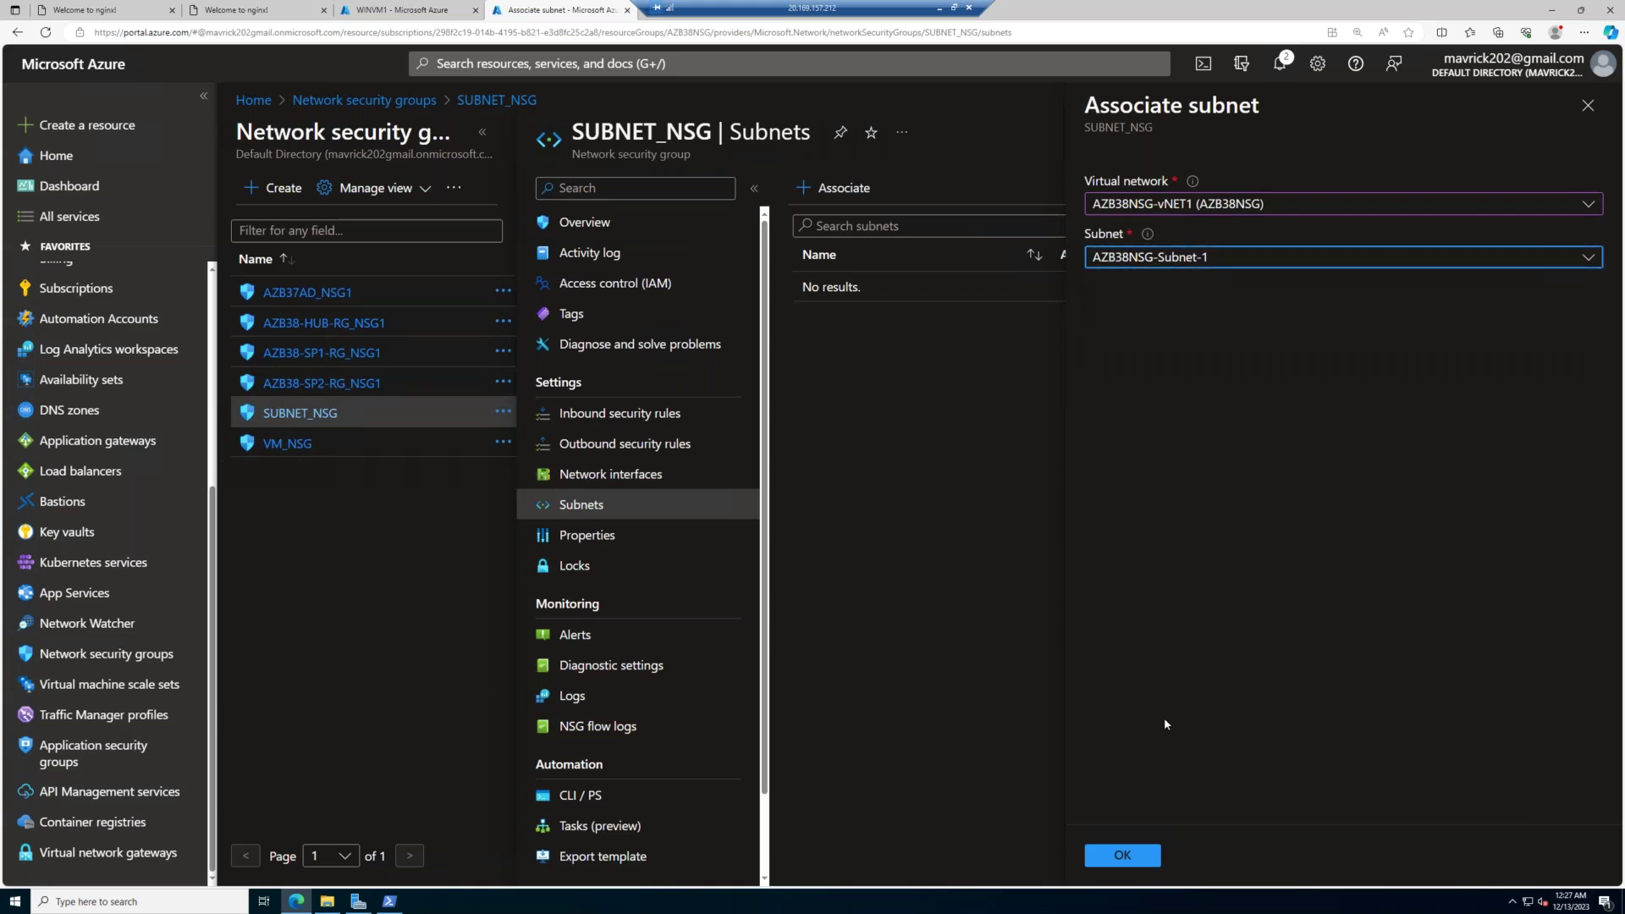
{"action": "left_click", "coordinate": [1129, 850]}
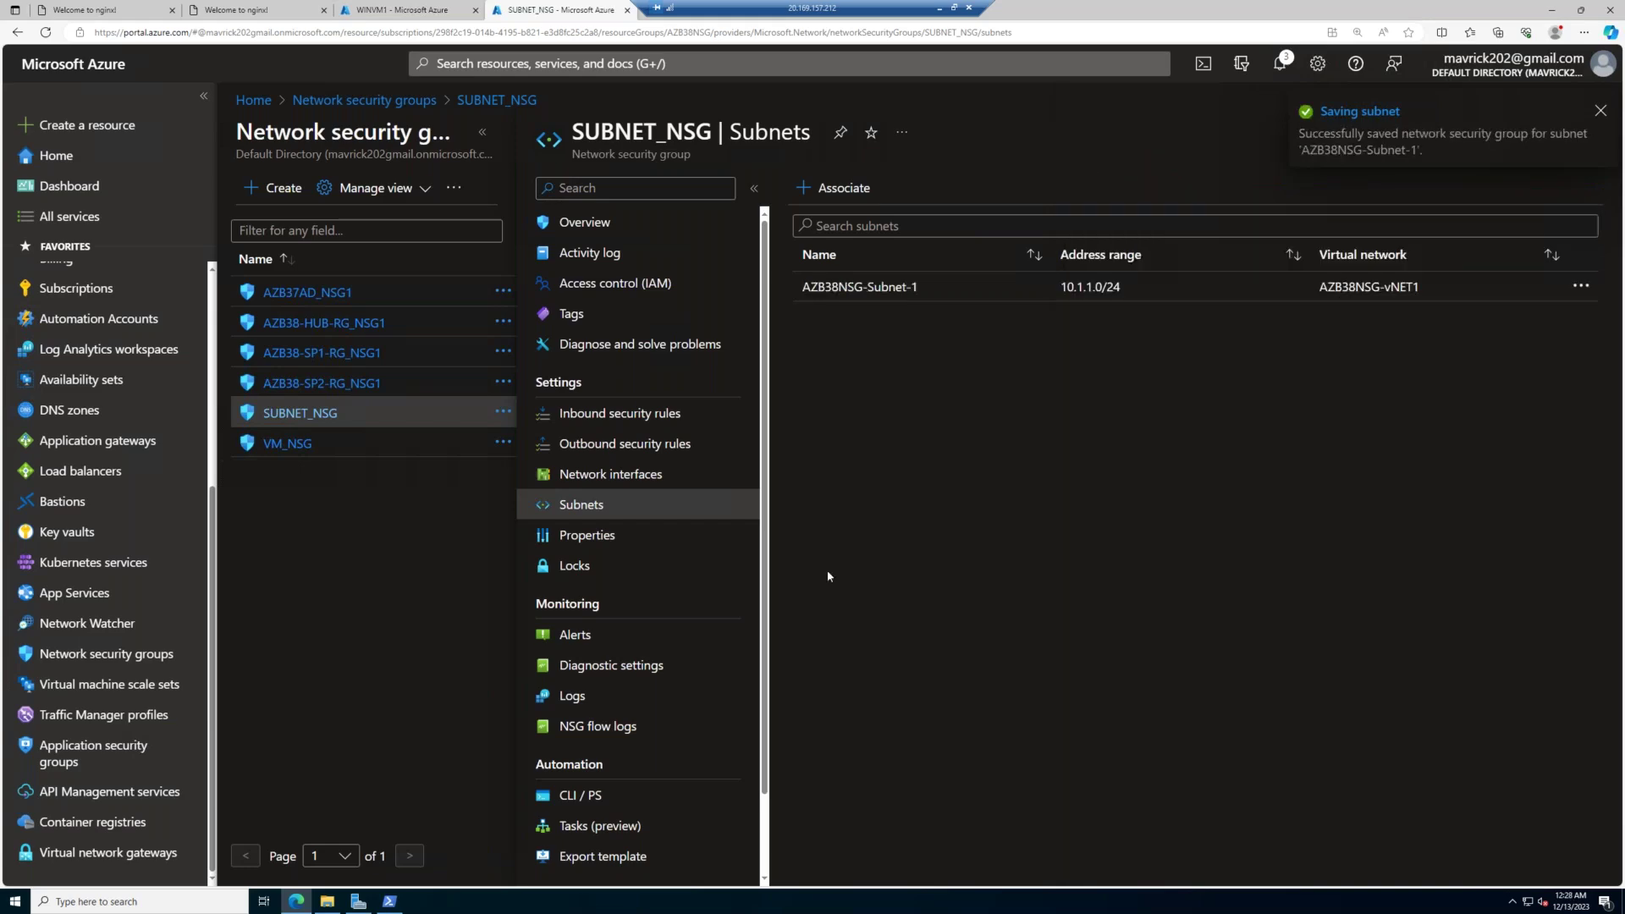
{"action": "left_click", "coordinate": [403, 8]}
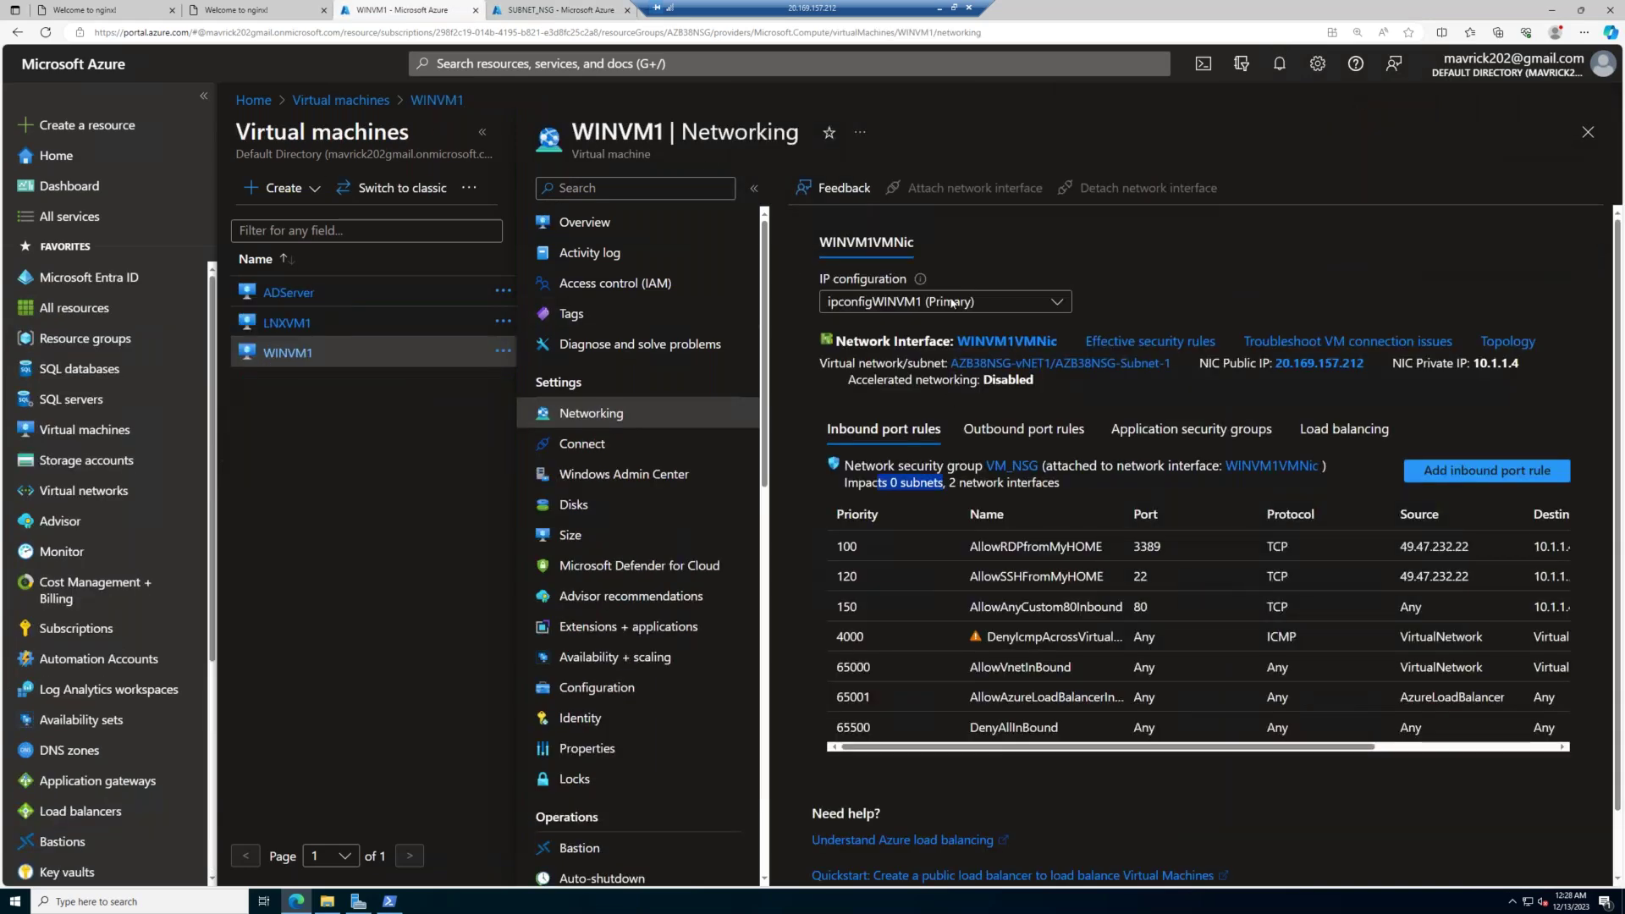
- Reload WINVM1's Networking page and highlight the SUBNET_NSG and VM_NSG rule headings
{"action": "left_click", "coordinate": [47, 33]}
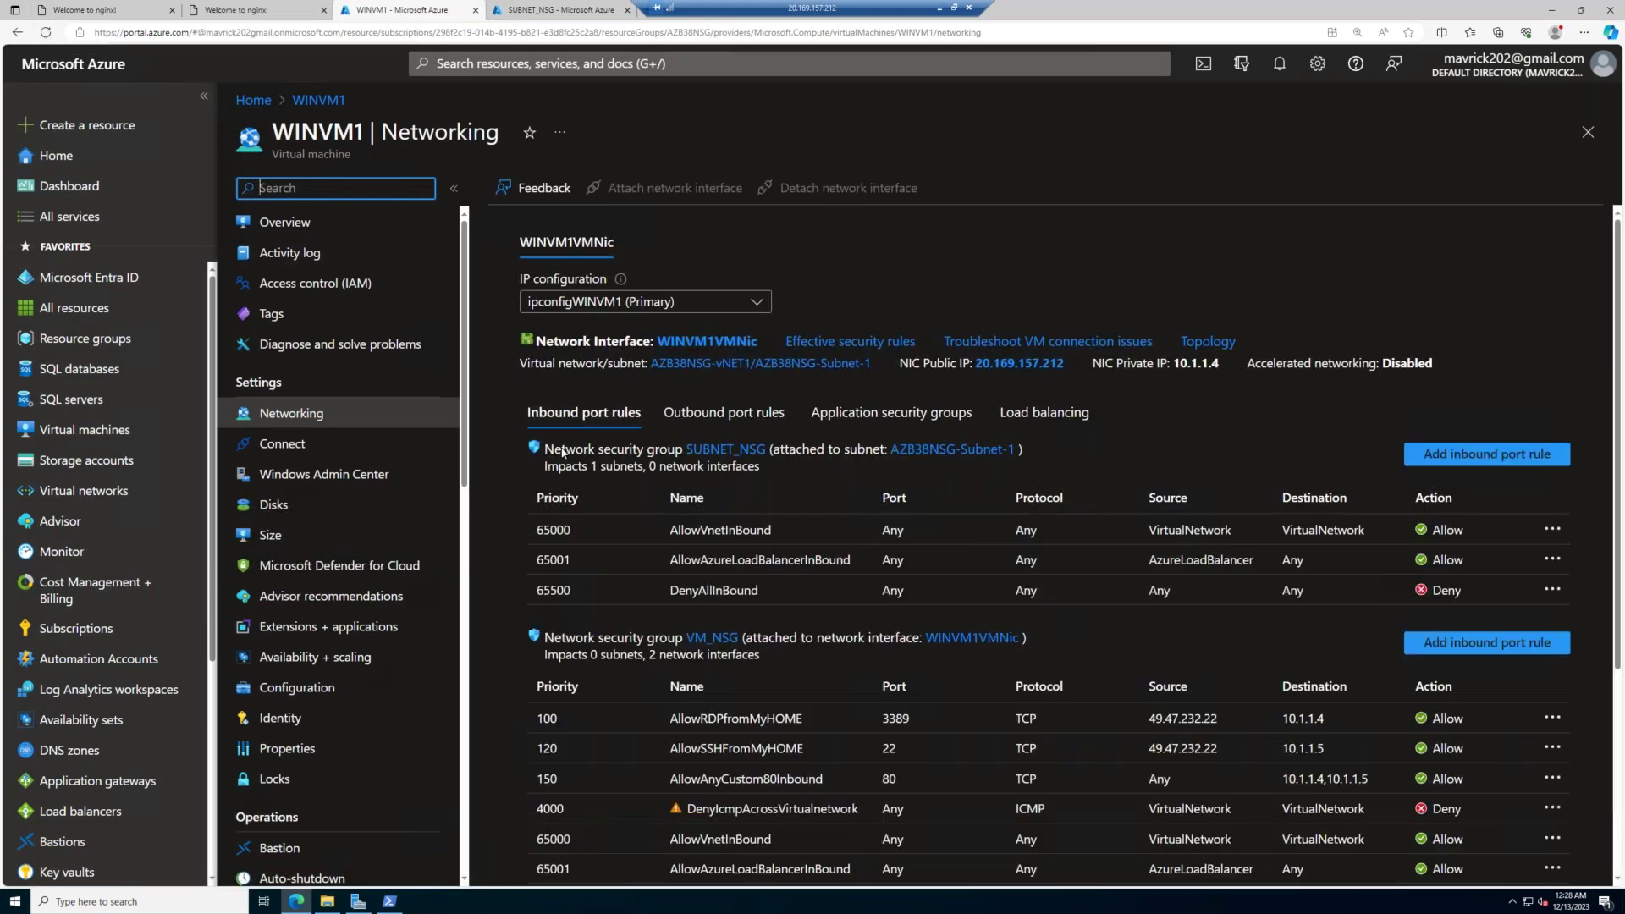
{"action": "left_click_drag", "start_coordinate": [561, 450], "coordinate": [1024, 450]}
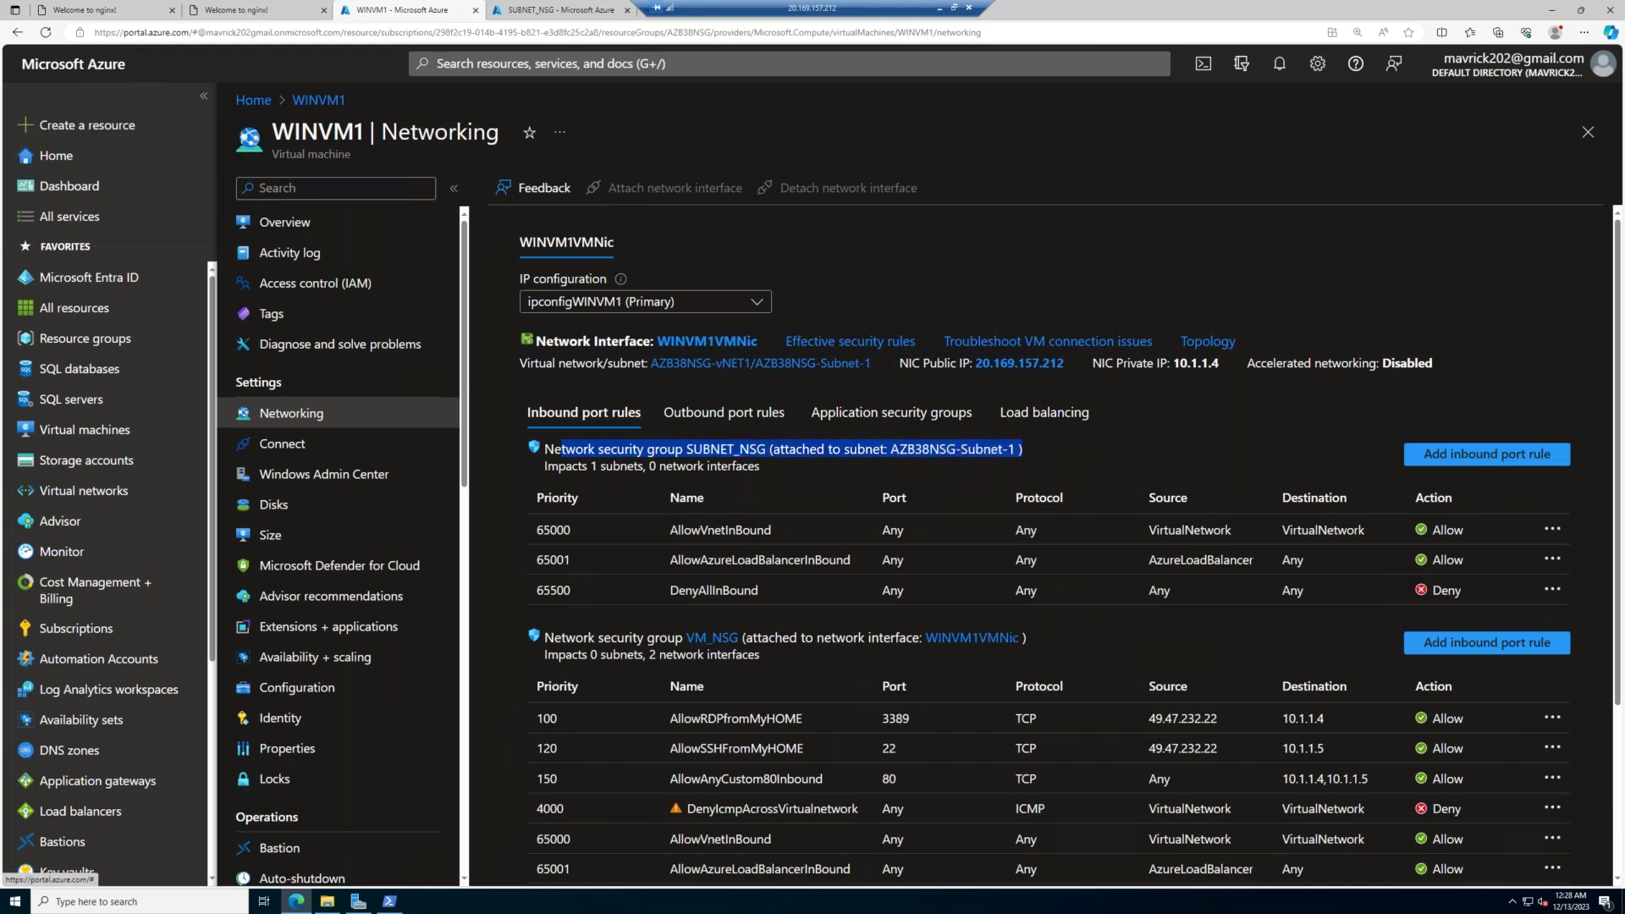
{"action": "left_click_drag", "start_coordinate": [648, 637], "coordinate": [1007, 637]}
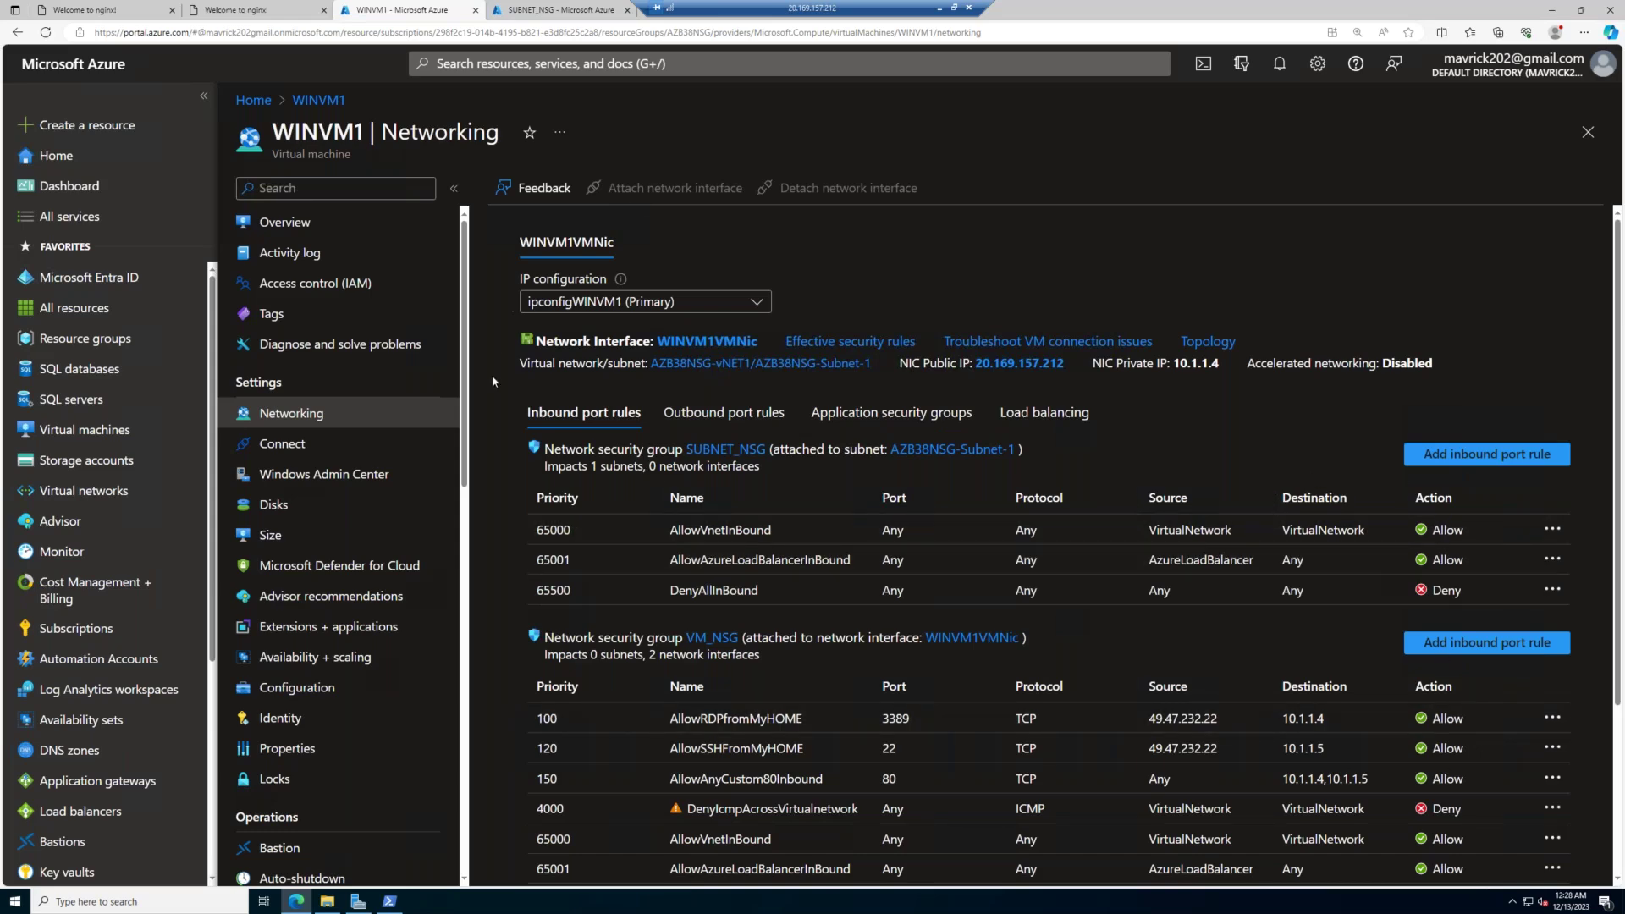
- Launch Paint from the Windows Run prompt on the local desktop
{"action": "left_click", "coordinate": [941, 8]}
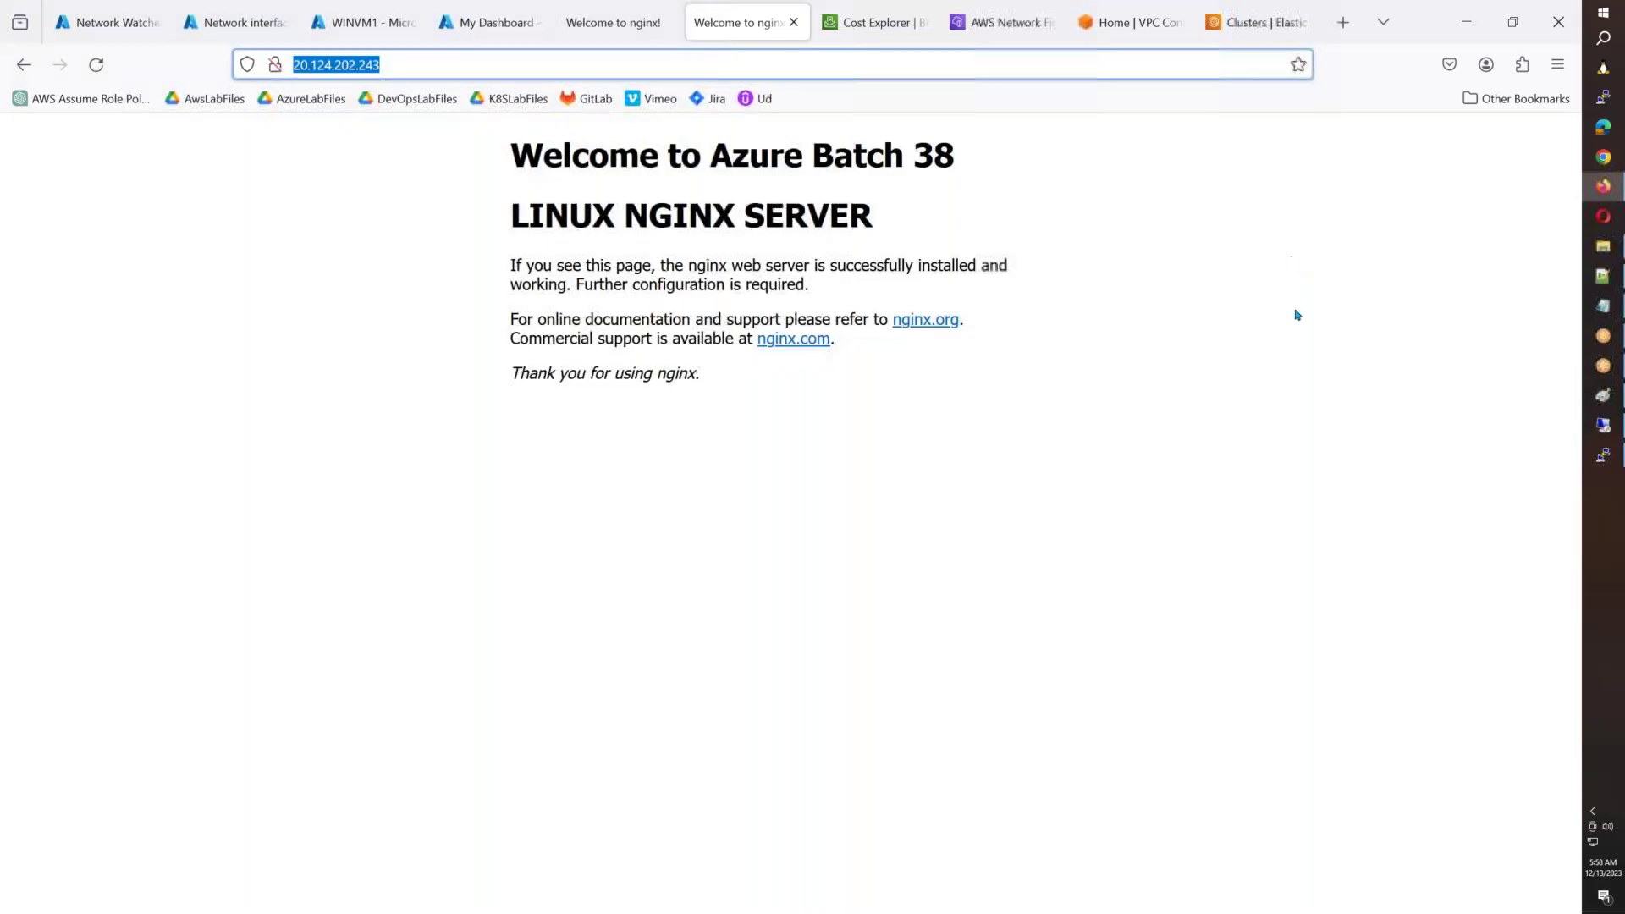
{"action": "key", "text": "super+r"}
{"action": "type", "text": "cmd"}
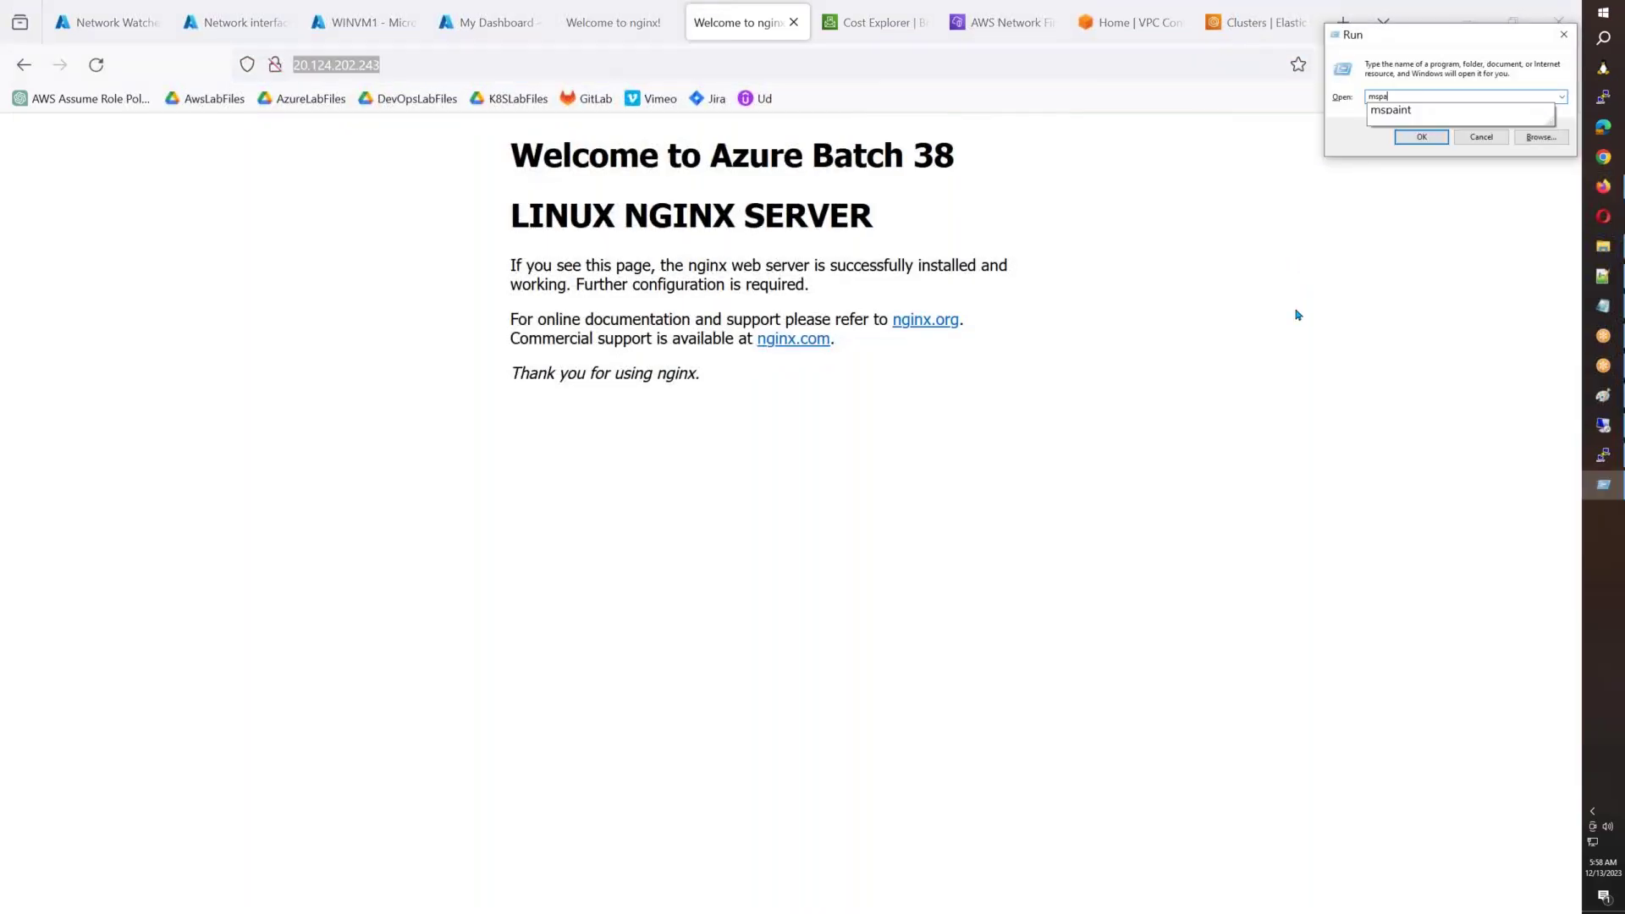
{"action": "key", "text": "Return"}
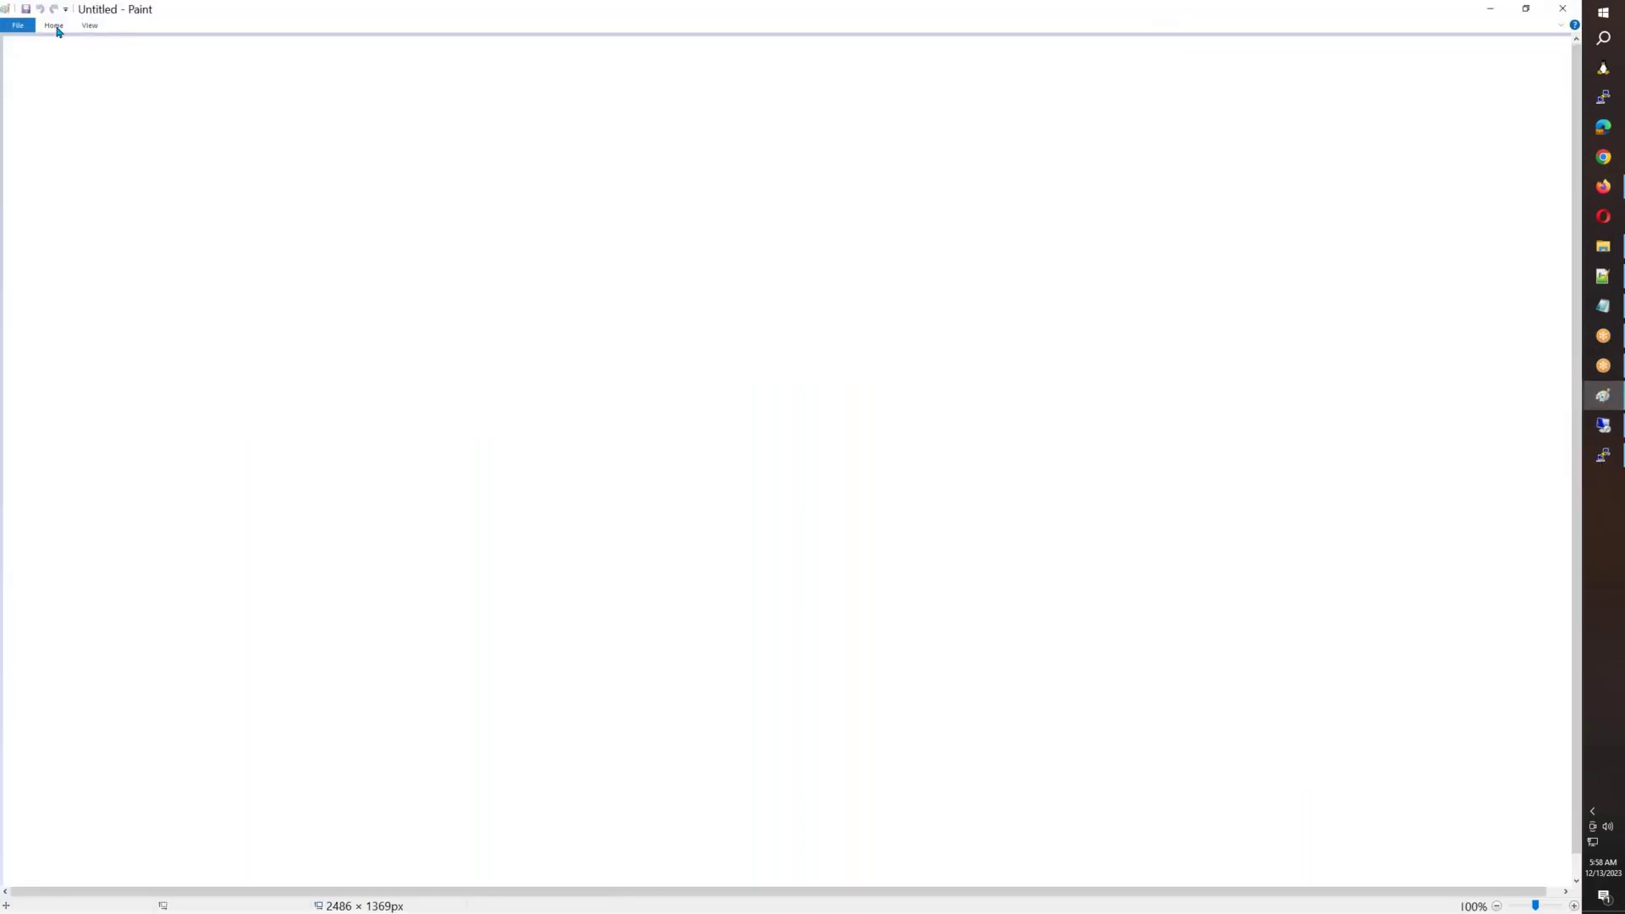
- Draw a rounded box labelled LINUXVM in the canvas centre
{"action": "left_click", "coordinate": [54, 25]}
{"action": "left_click", "coordinate": [292, 44]}
{"action": "left_click_drag", "start_coordinate": [617, 382], "coordinate": [811, 477]}
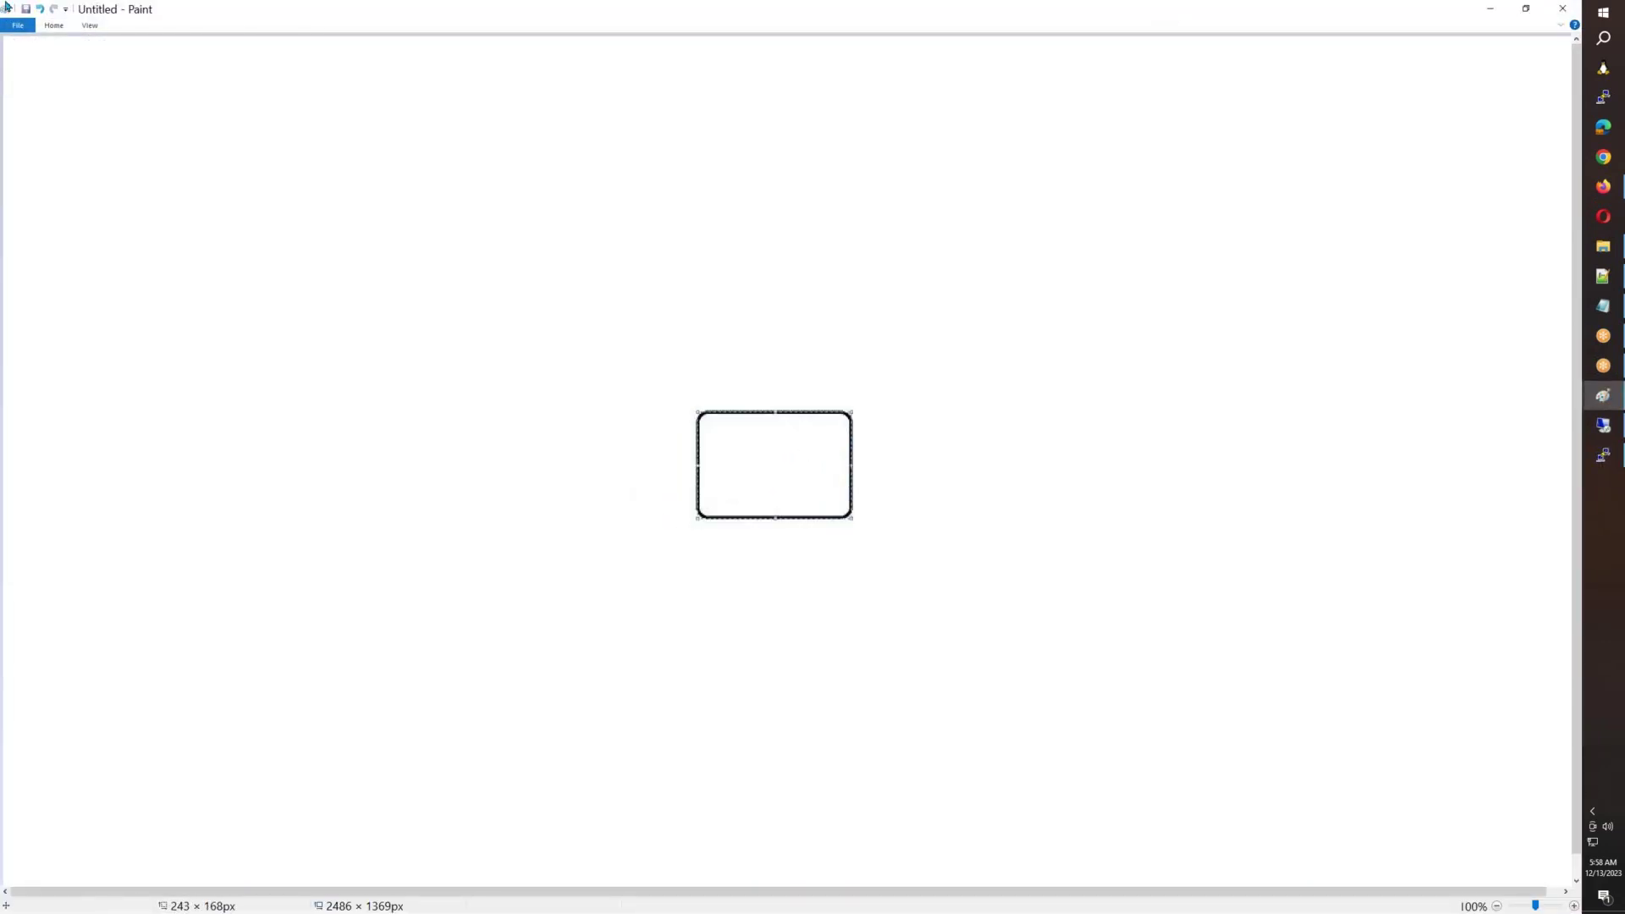
{"action": "left_click", "coordinate": [48, 25]}
{"action": "left_click", "coordinate": [187, 49]}
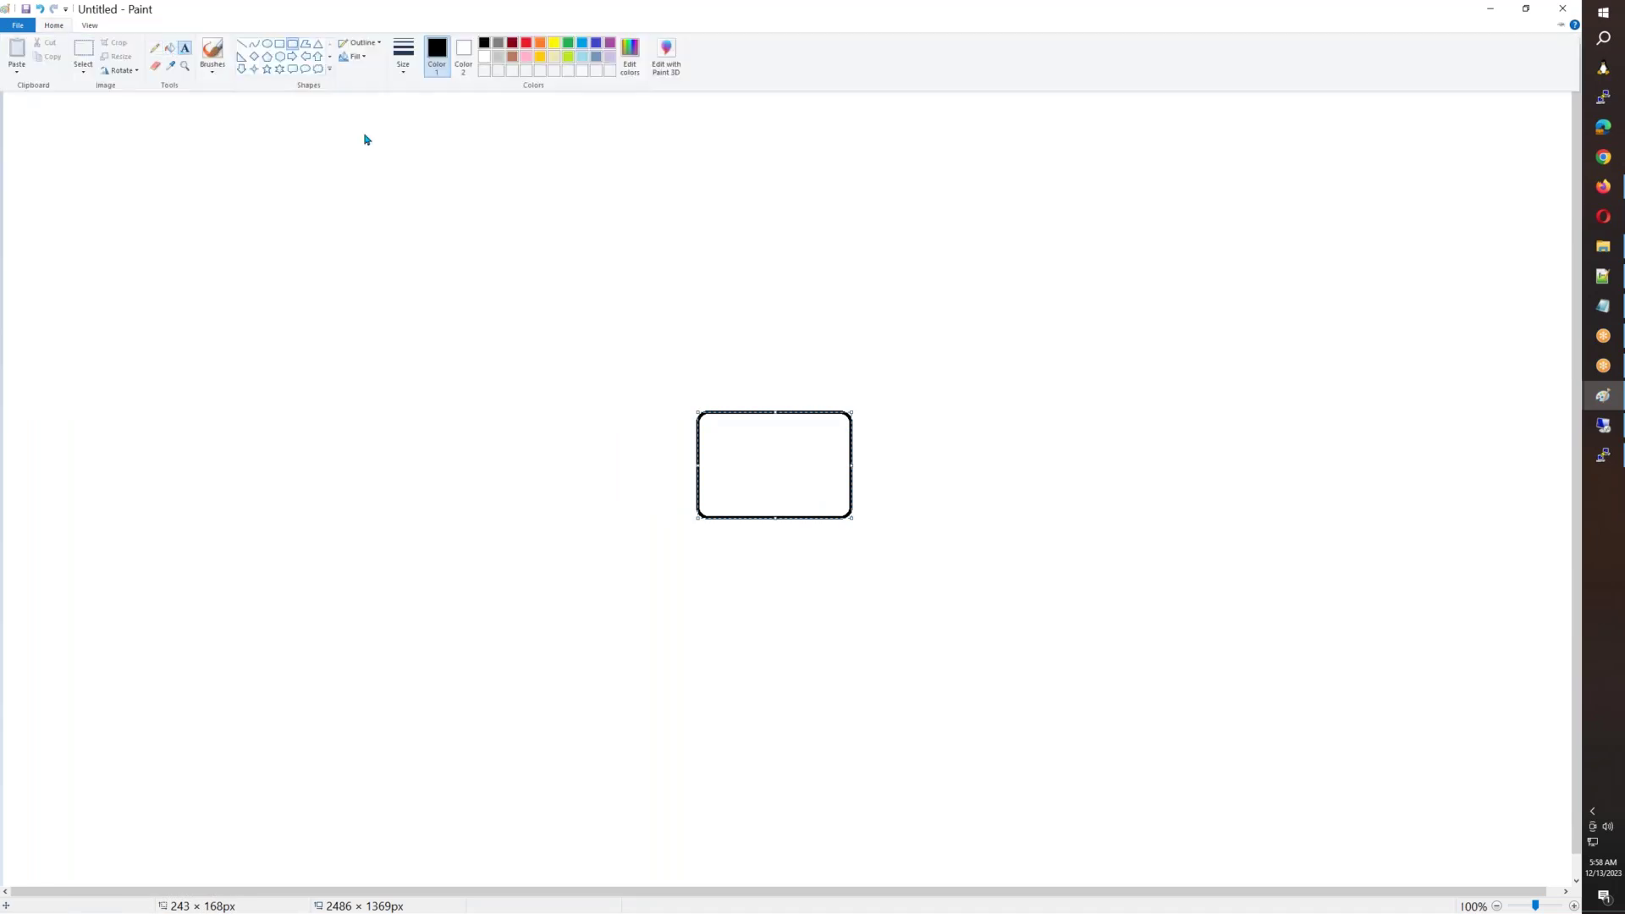
{"action": "left_click", "coordinate": [731, 460]}
{"action": "type", "text": "LINUXVM"}
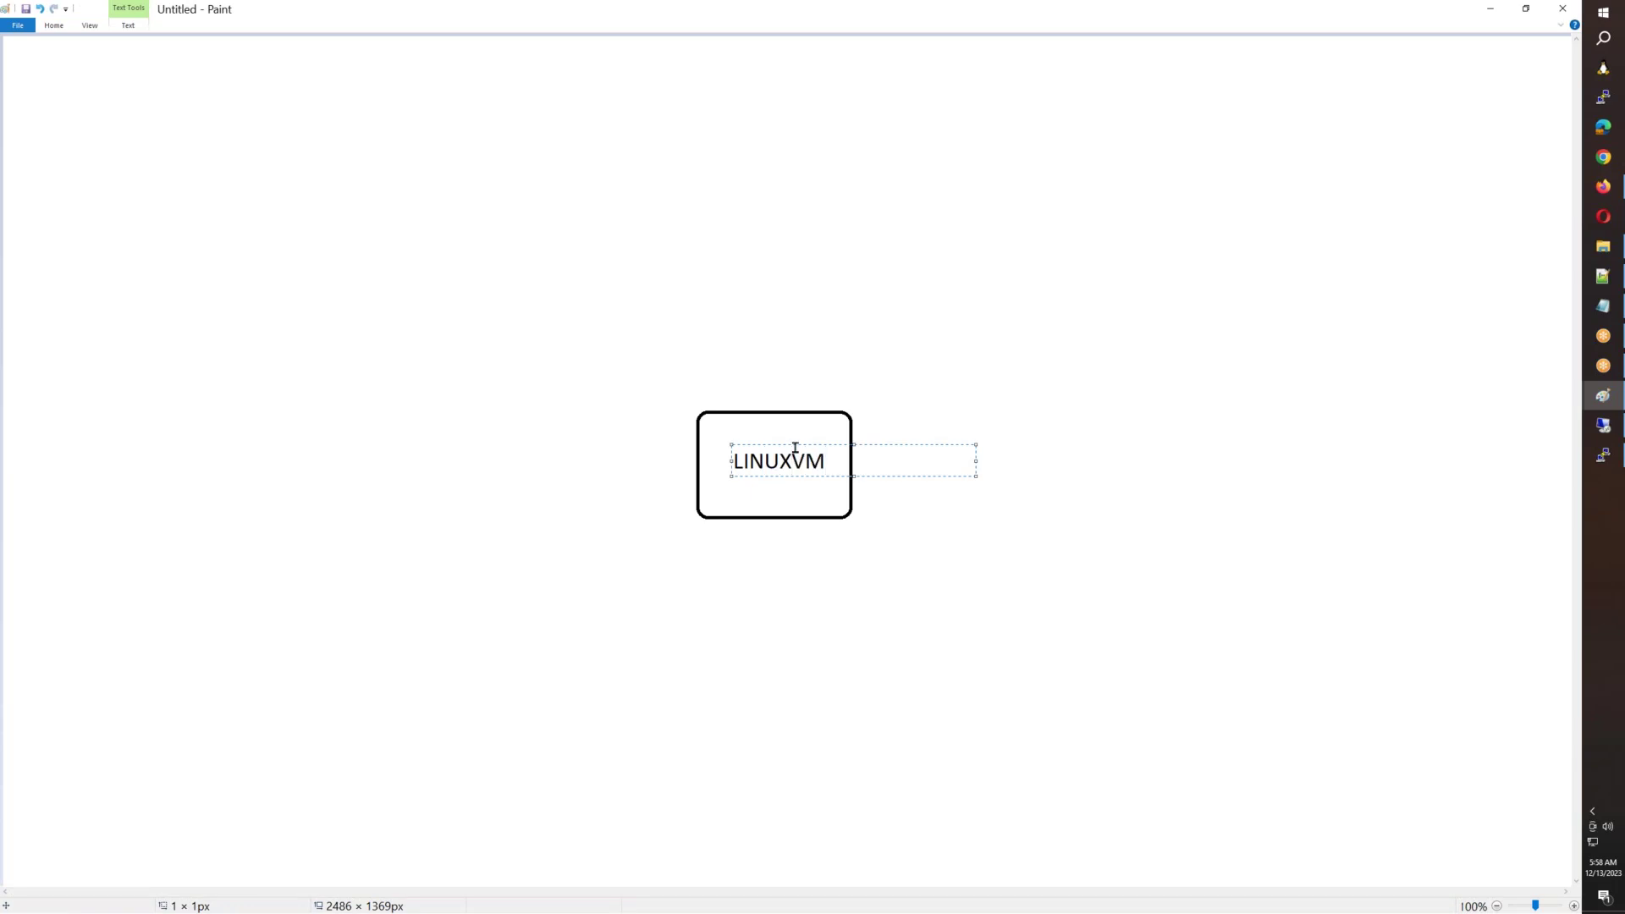
{"action": "left_click_drag", "start_coordinate": [794, 448], "coordinate": [787, 449]}
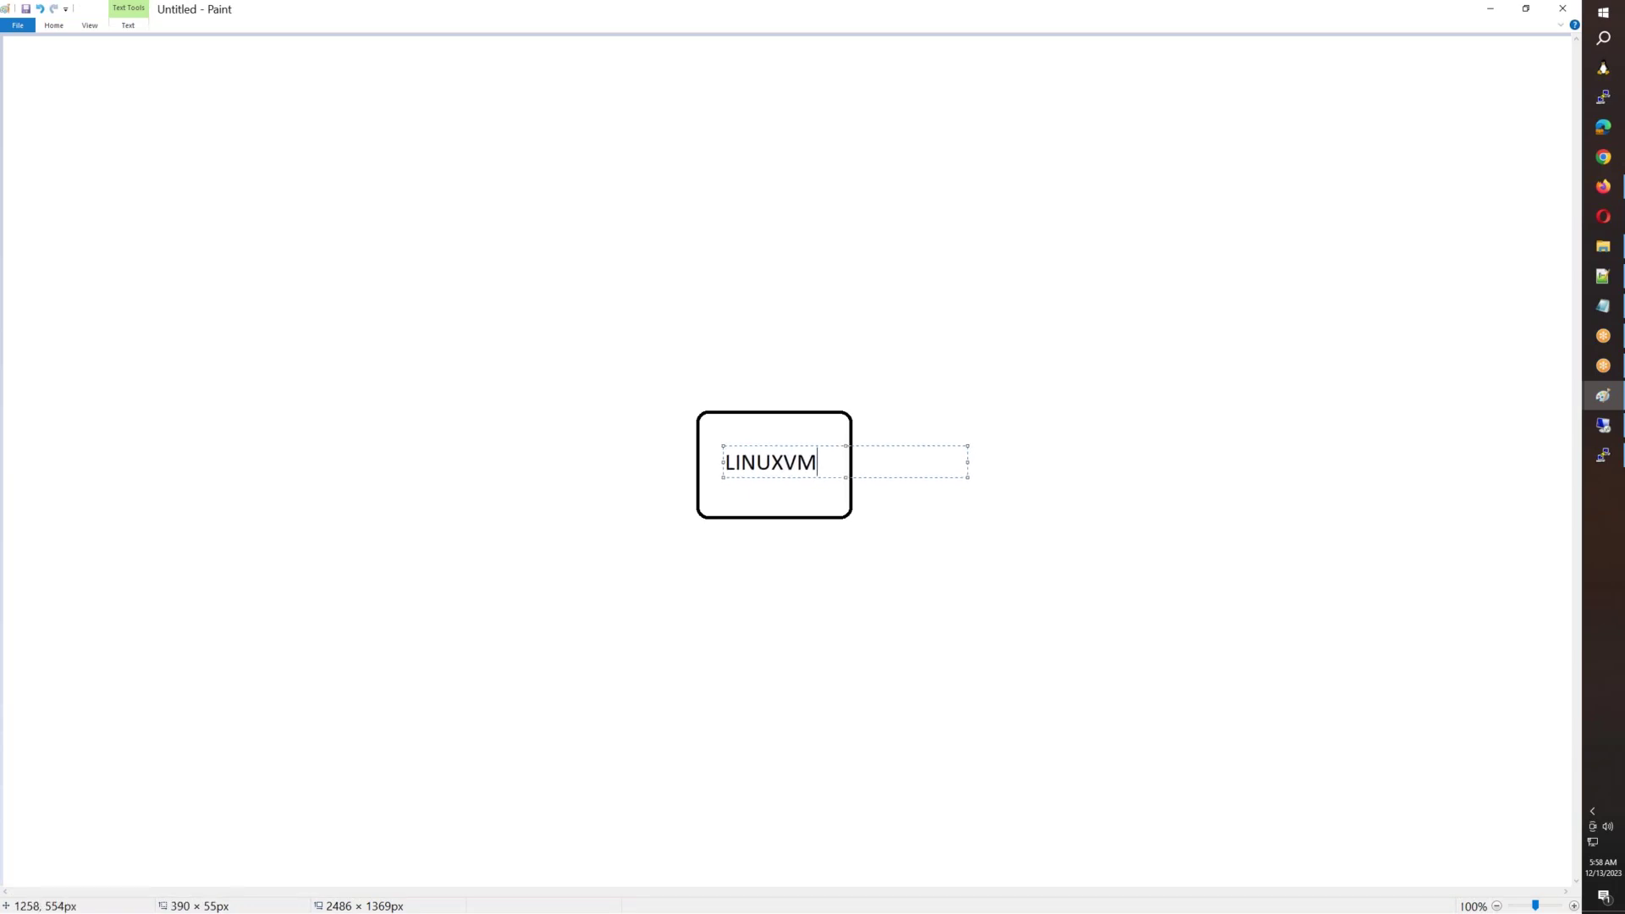
- Surround LINUXVM with a red rounded box labelled NIC-NSG
{"action": "left_click", "coordinate": [53, 26]}
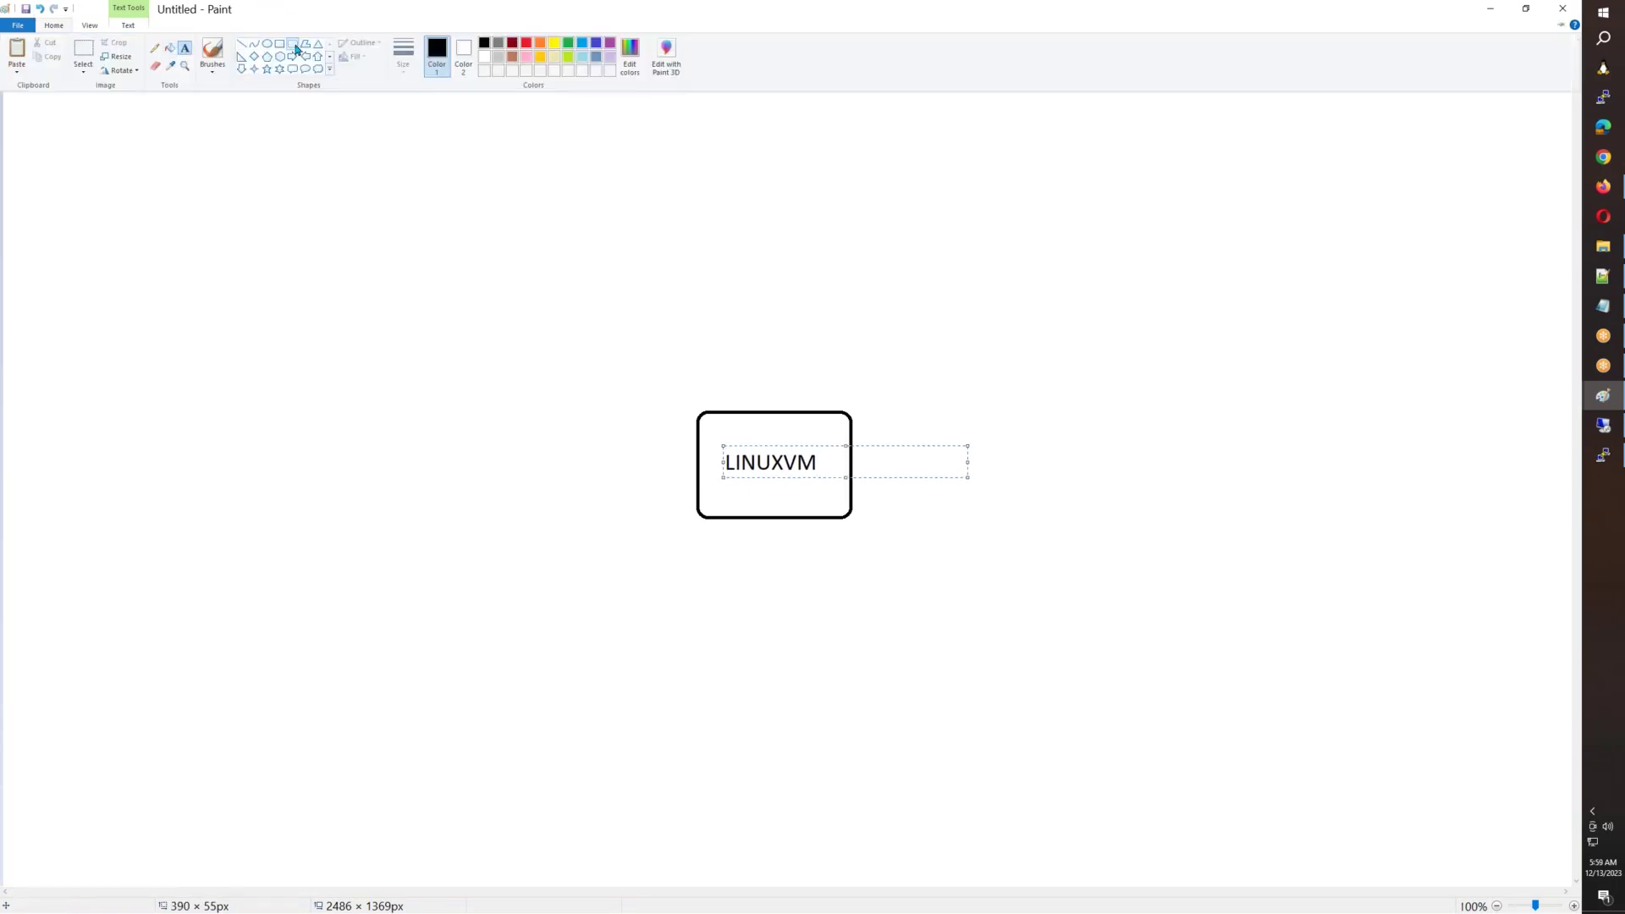
{"action": "left_click", "coordinate": [295, 46]}
{"action": "left_click", "coordinate": [53, 26]}
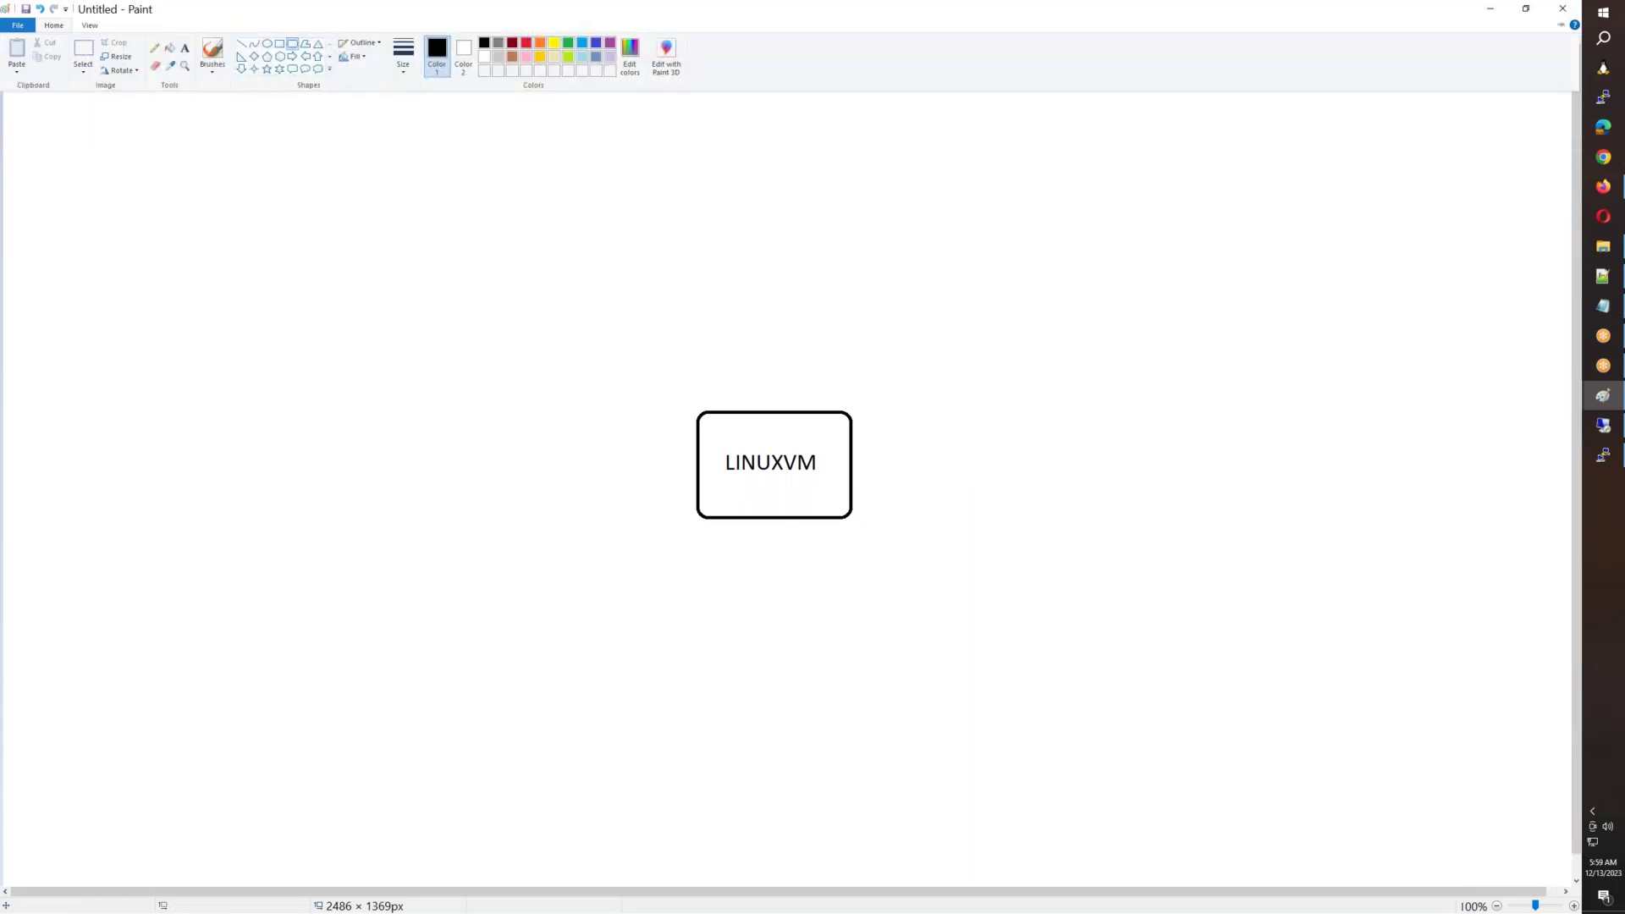
{"action": "left_click", "coordinate": [530, 47]}
{"action": "left_click_drag", "start_coordinate": [629, 344], "coordinate": [949, 587]}
{"action": "left_click", "coordinate": [53, 25]}
{"action": "left_click", "coordinate": [184, 49]}
{"action": "left_click", "coordinate": [640, 569]}
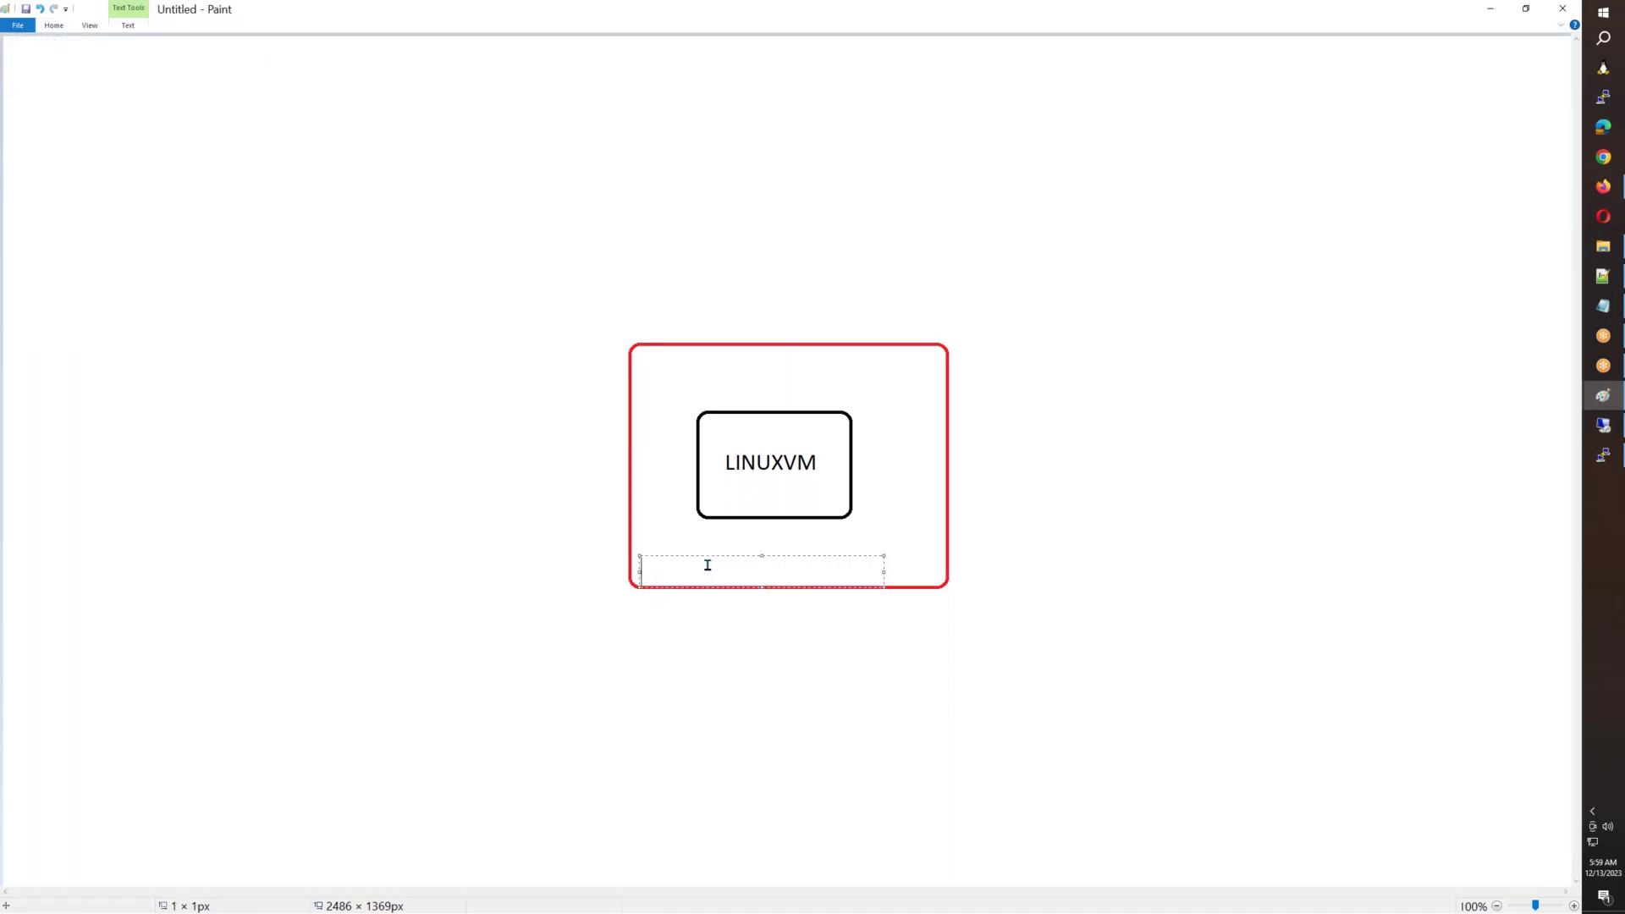
{"action": "type", "text": "NIC-NSG"}
{"action": "left_click", "coordinate": [589, 556]}
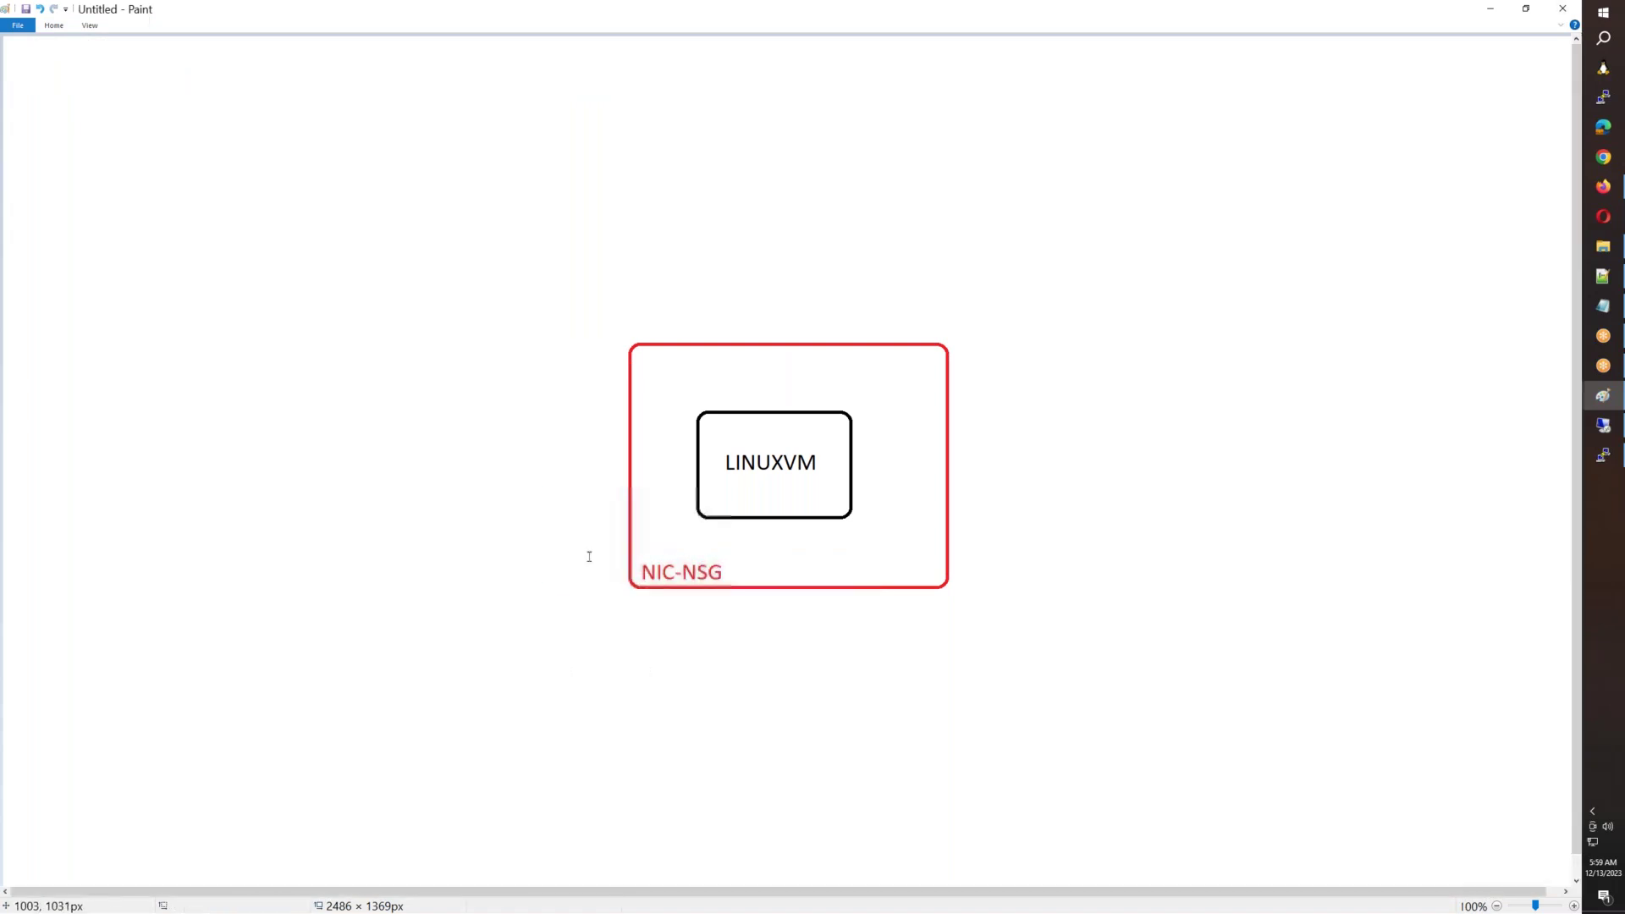
{"action": "left_click", "coordinate": [53, 26]}
- Draw a green rounded box around the red box, labelled SUBNET-NSG
{"action": "left_click", "coordinate": [571, 47]}
{"action": "left_click", "coordinate": [53, 25]}
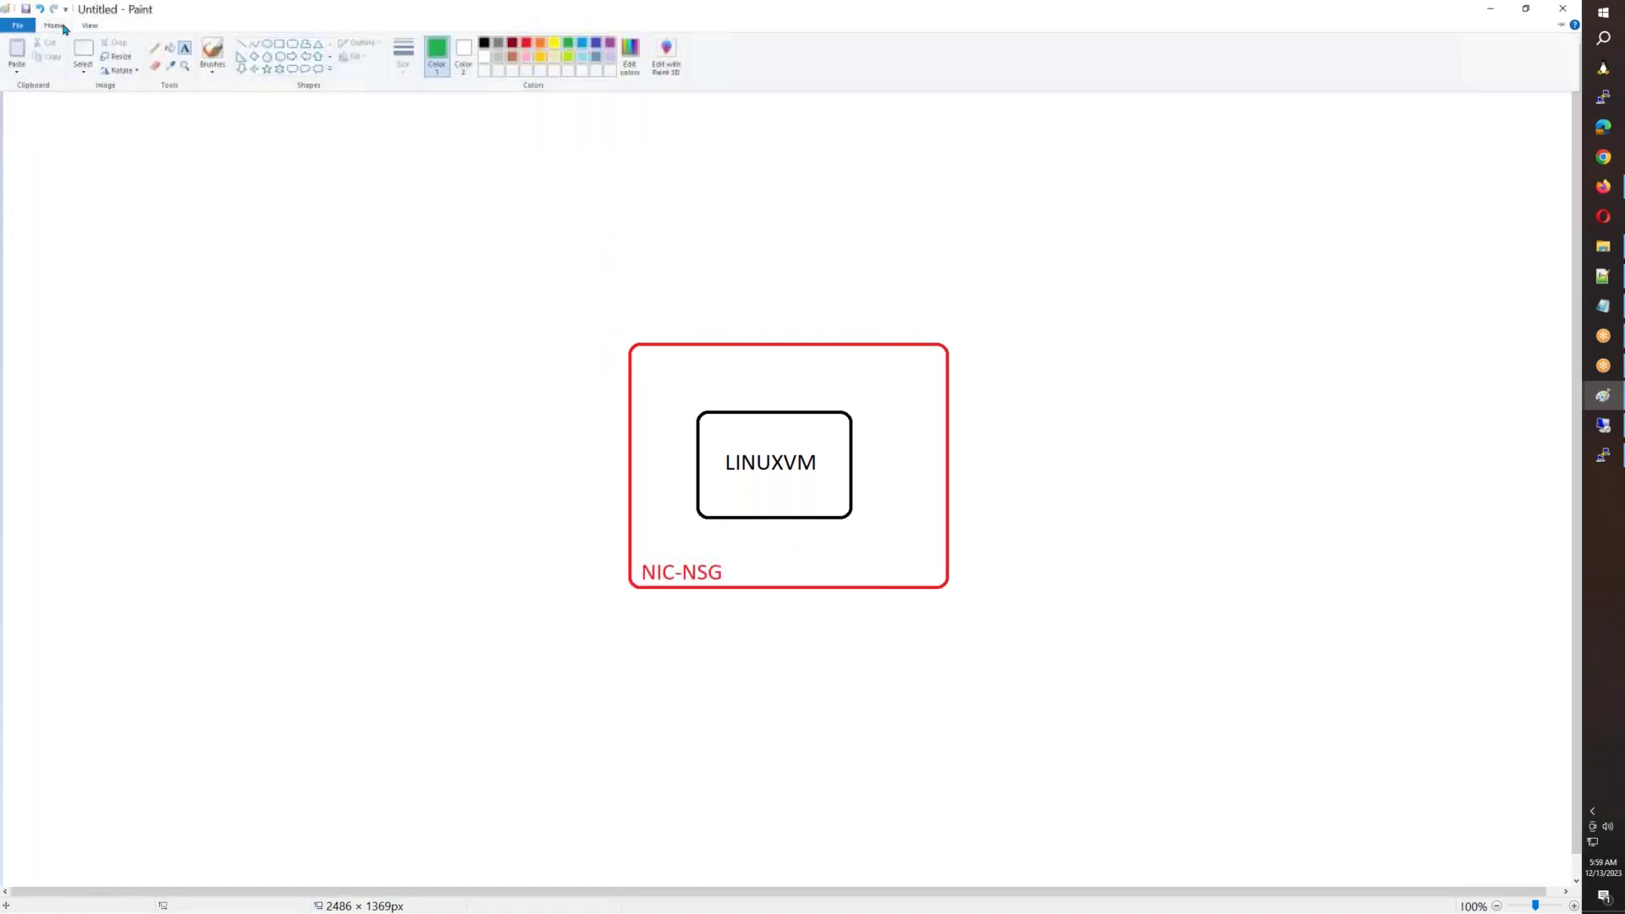
{"action": "left_click", "coordinate": [293, 49]}
{"action": "left_click_drag", "start_coordinate": [556, 279], "coordinate": [1050, 675]}
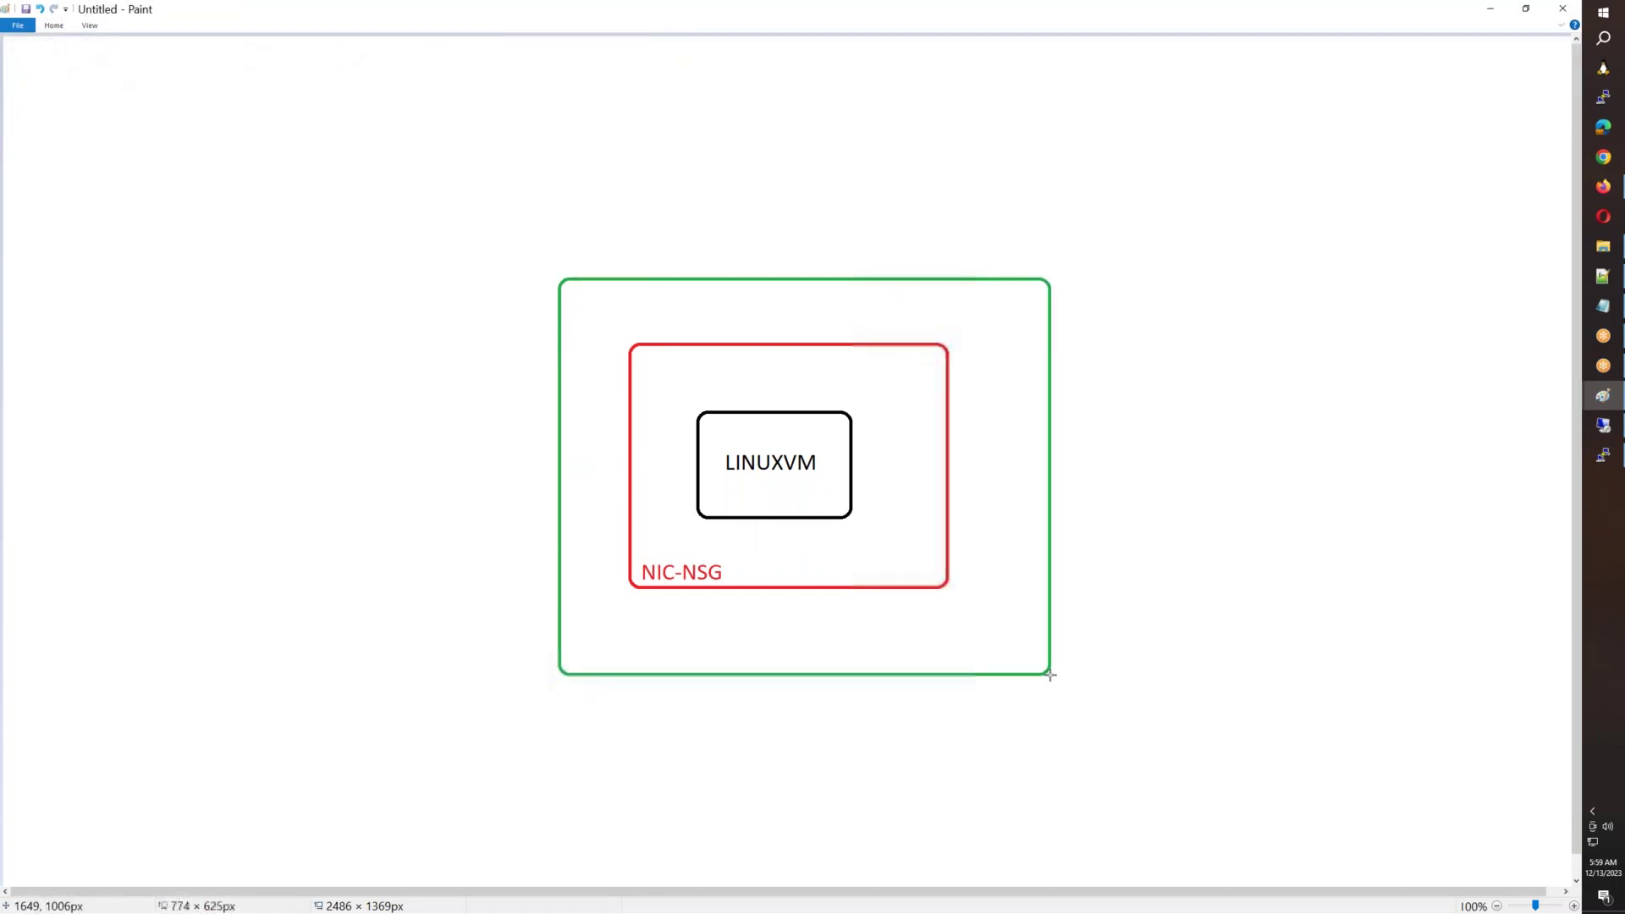
{"action": "left_click", "coordinate": [53, 25]}
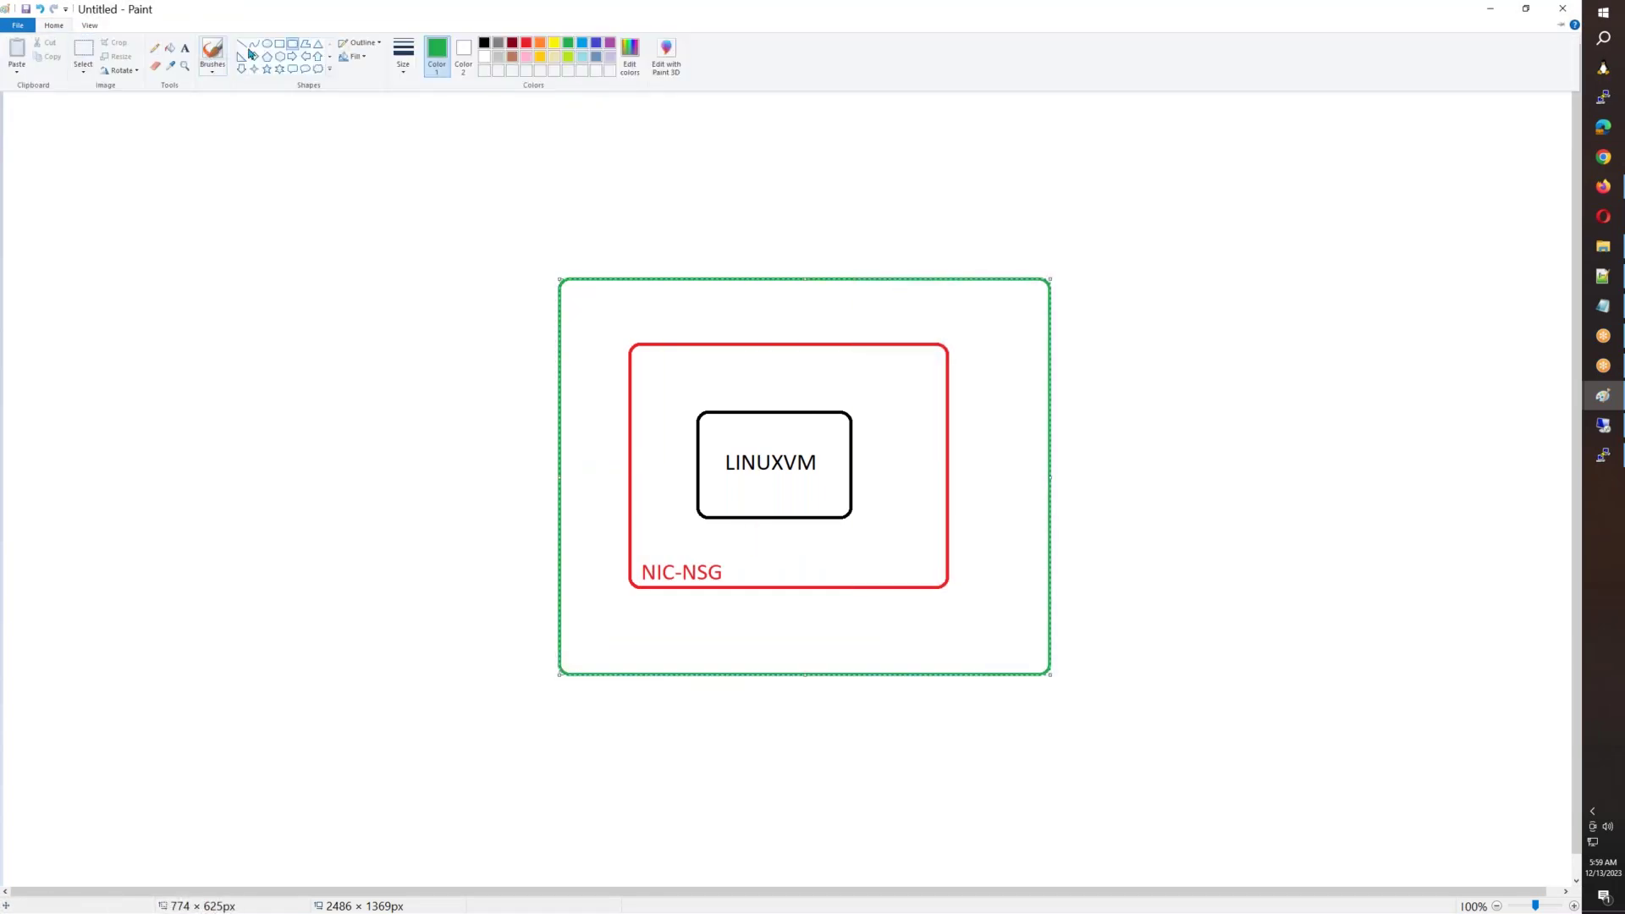
{"action": "left_click", "coordinate": [185, 48]}
{"action": "left_click", "coordinate": [576, 645]}
{"action": "type", "text": "SUBNET-NSG"}
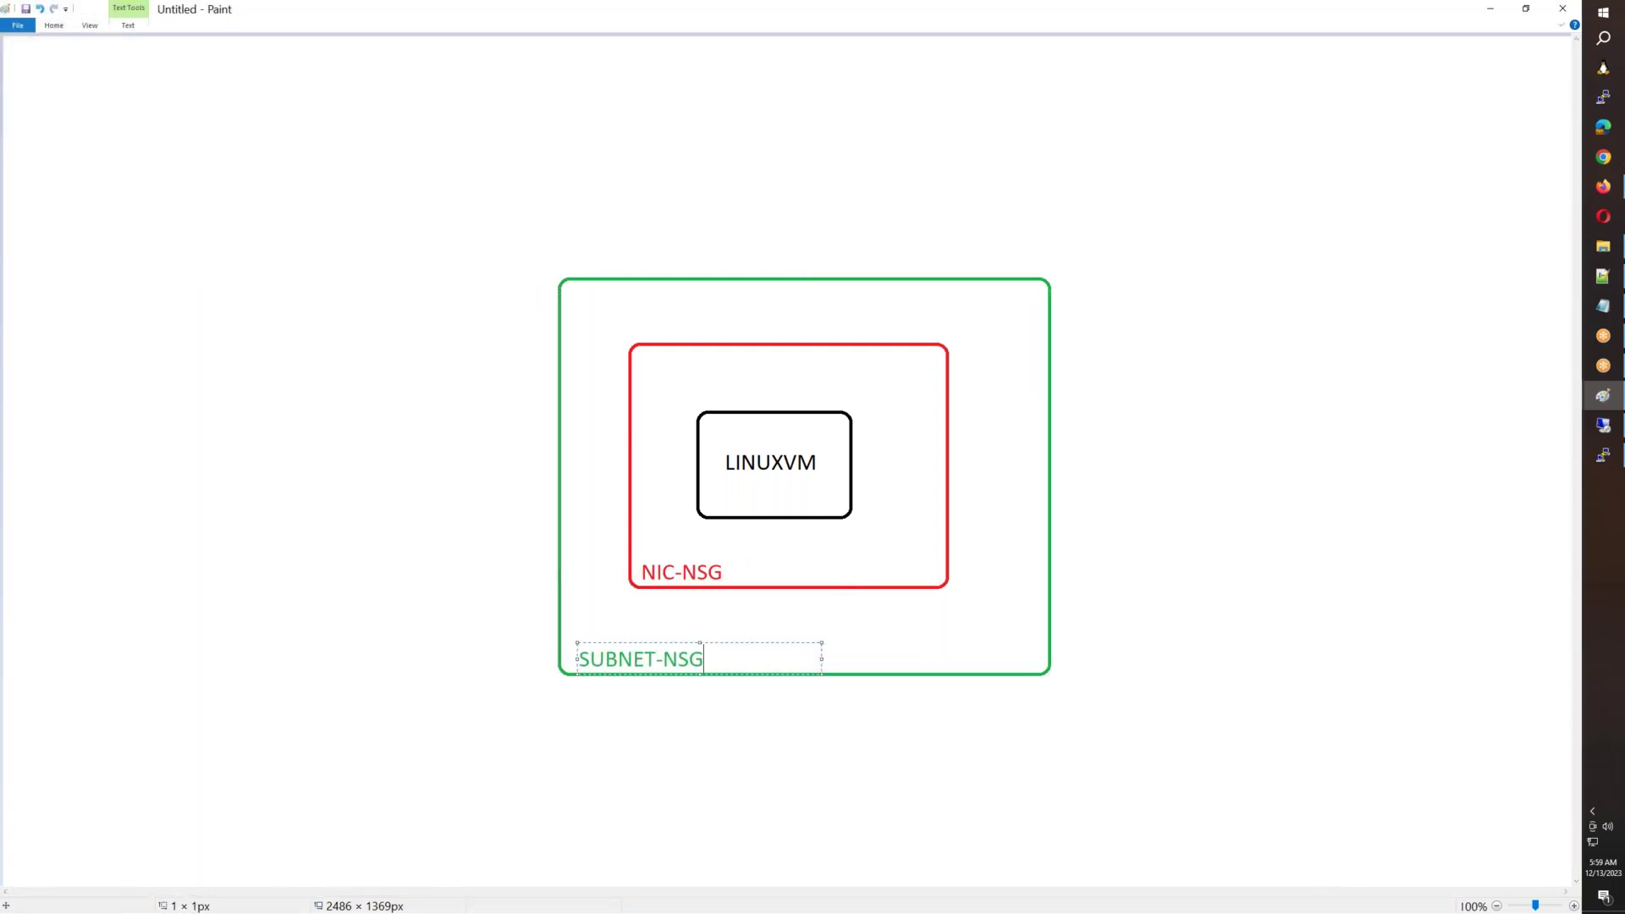
{"action": "left_click", "coordinate": [629, 767]}
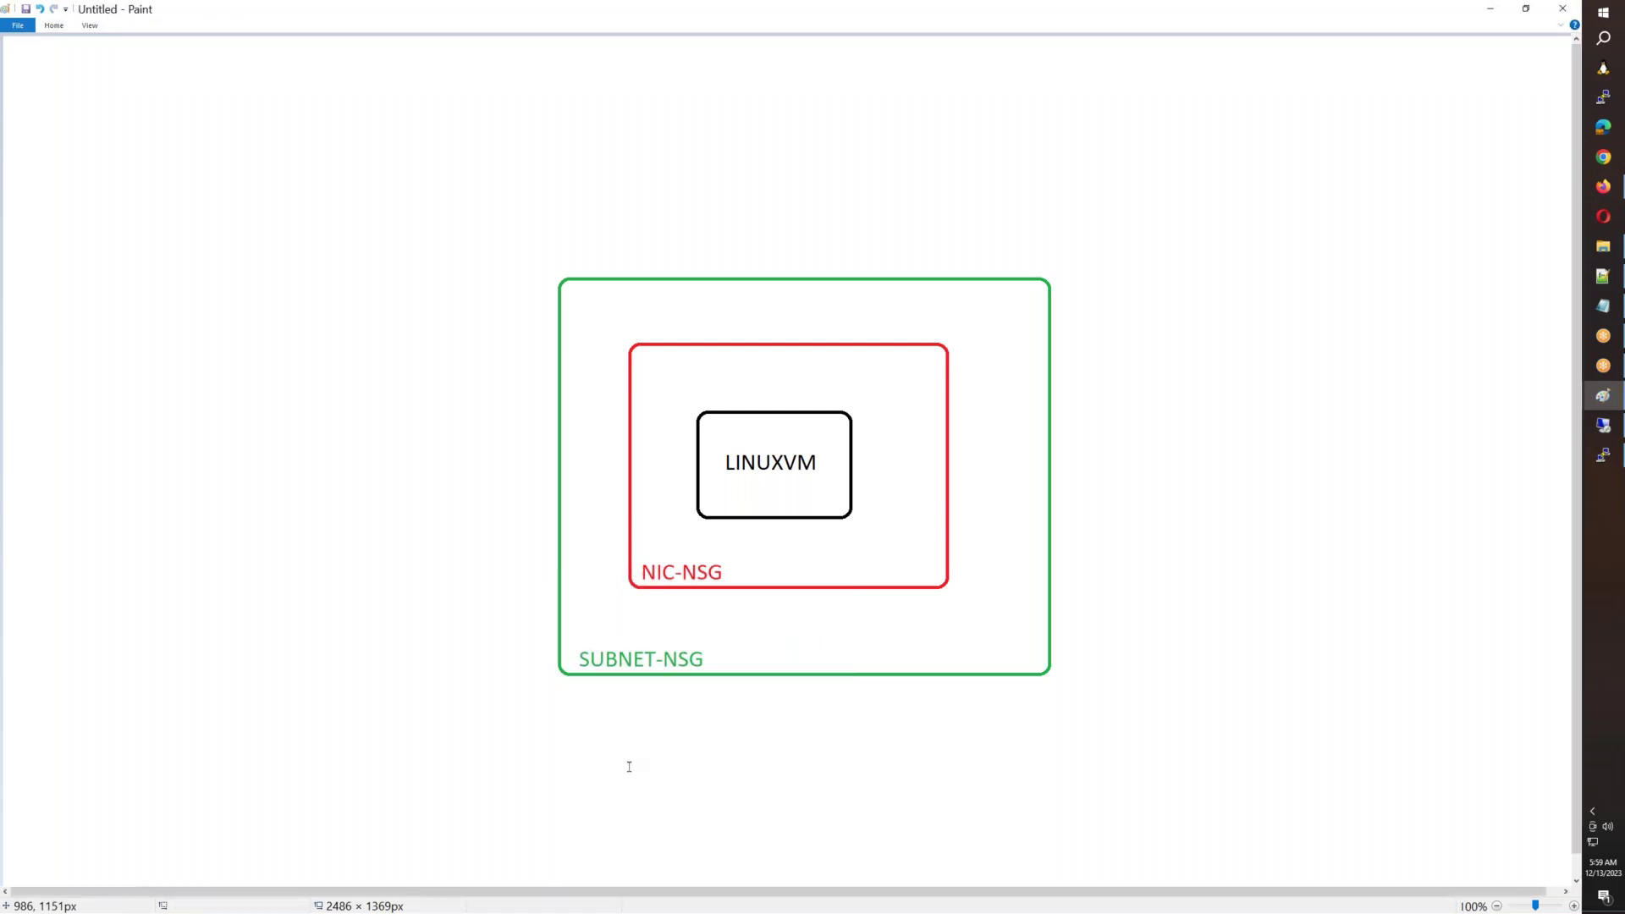
- Draw a black thought cloud at the canvas's left and place a text box inside it
{"action": "left_click", "coordinate": [54, 25]}
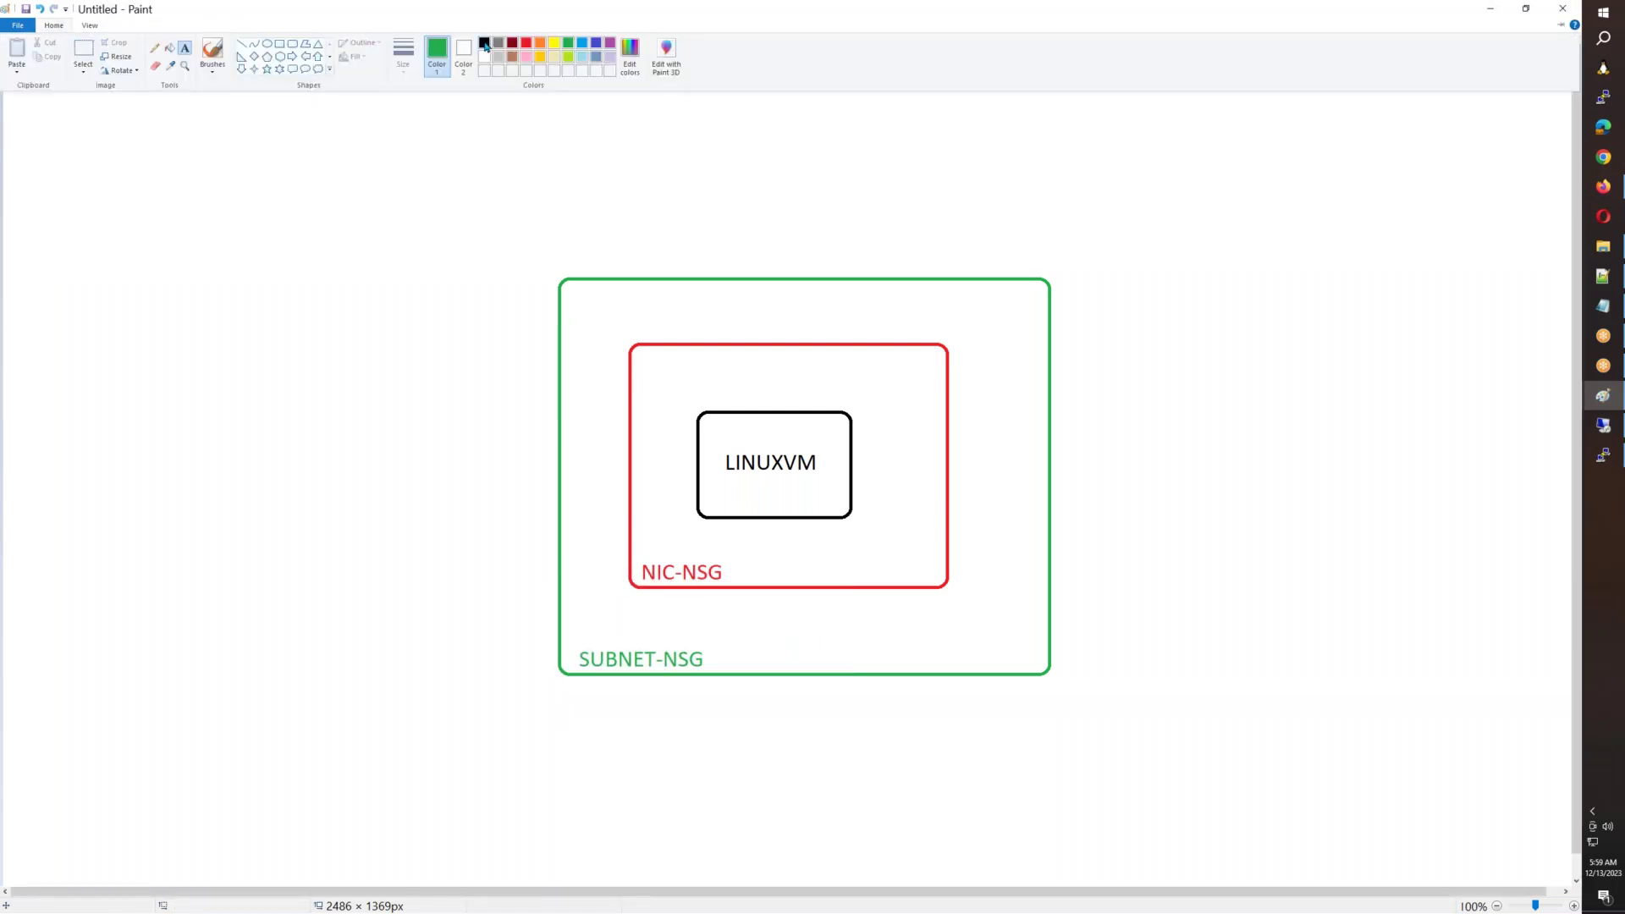
{"action": "left_click", "coordinate": [484, 44]}
{"action": "left_click", "coordinate": [53, 25]}
{"action": "left_click", "coordinate": [318, 71]}
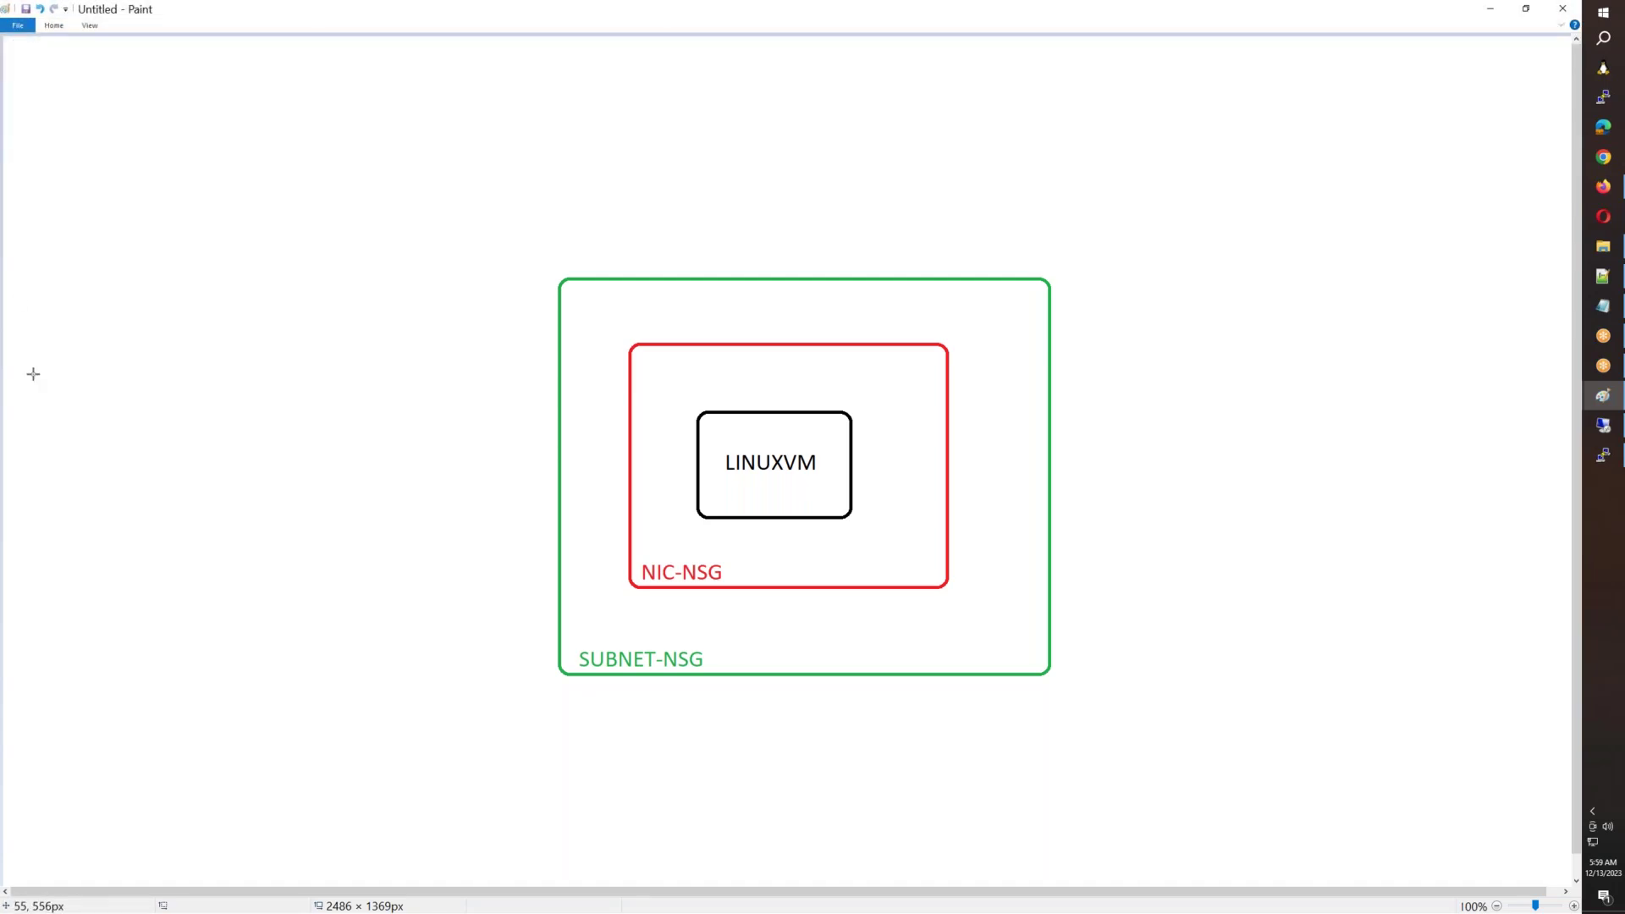
{"action": "mouse_move", "coordinate": [16, 349]}
{"action": "left_mouse_down"}
{"action": "mouse_move", "coordinate": [185, 569]}
{"action": "mouse_move", "coordinate": [254, 613]}
{"action": "left_mouse_up"}
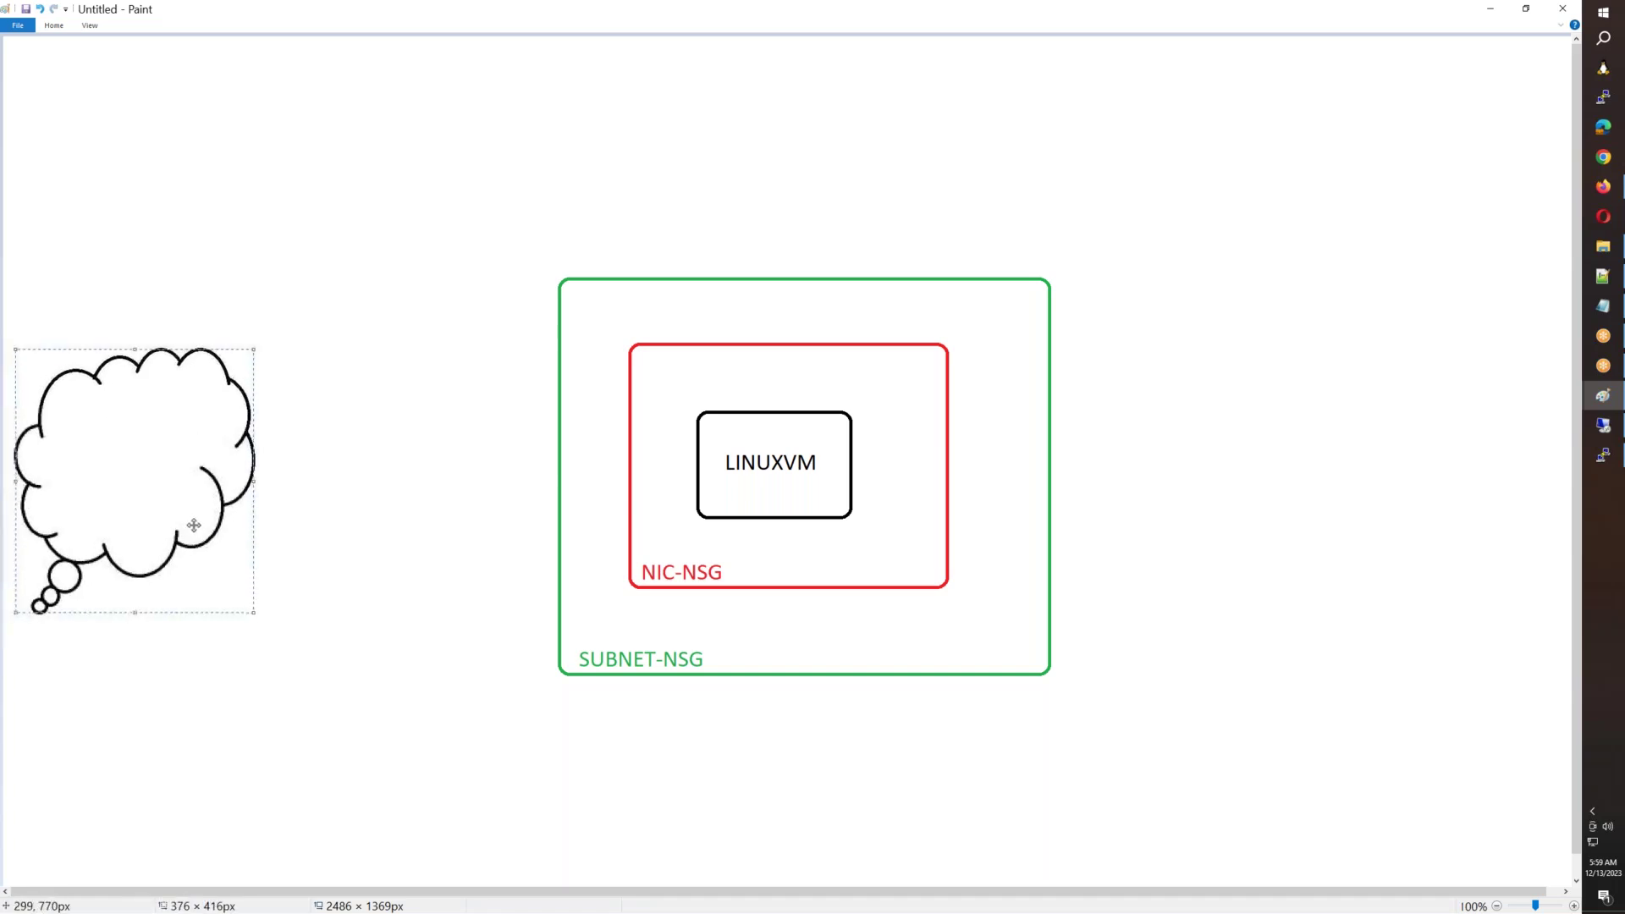
{"action": "left_click", "coordinate": [58, 26]}
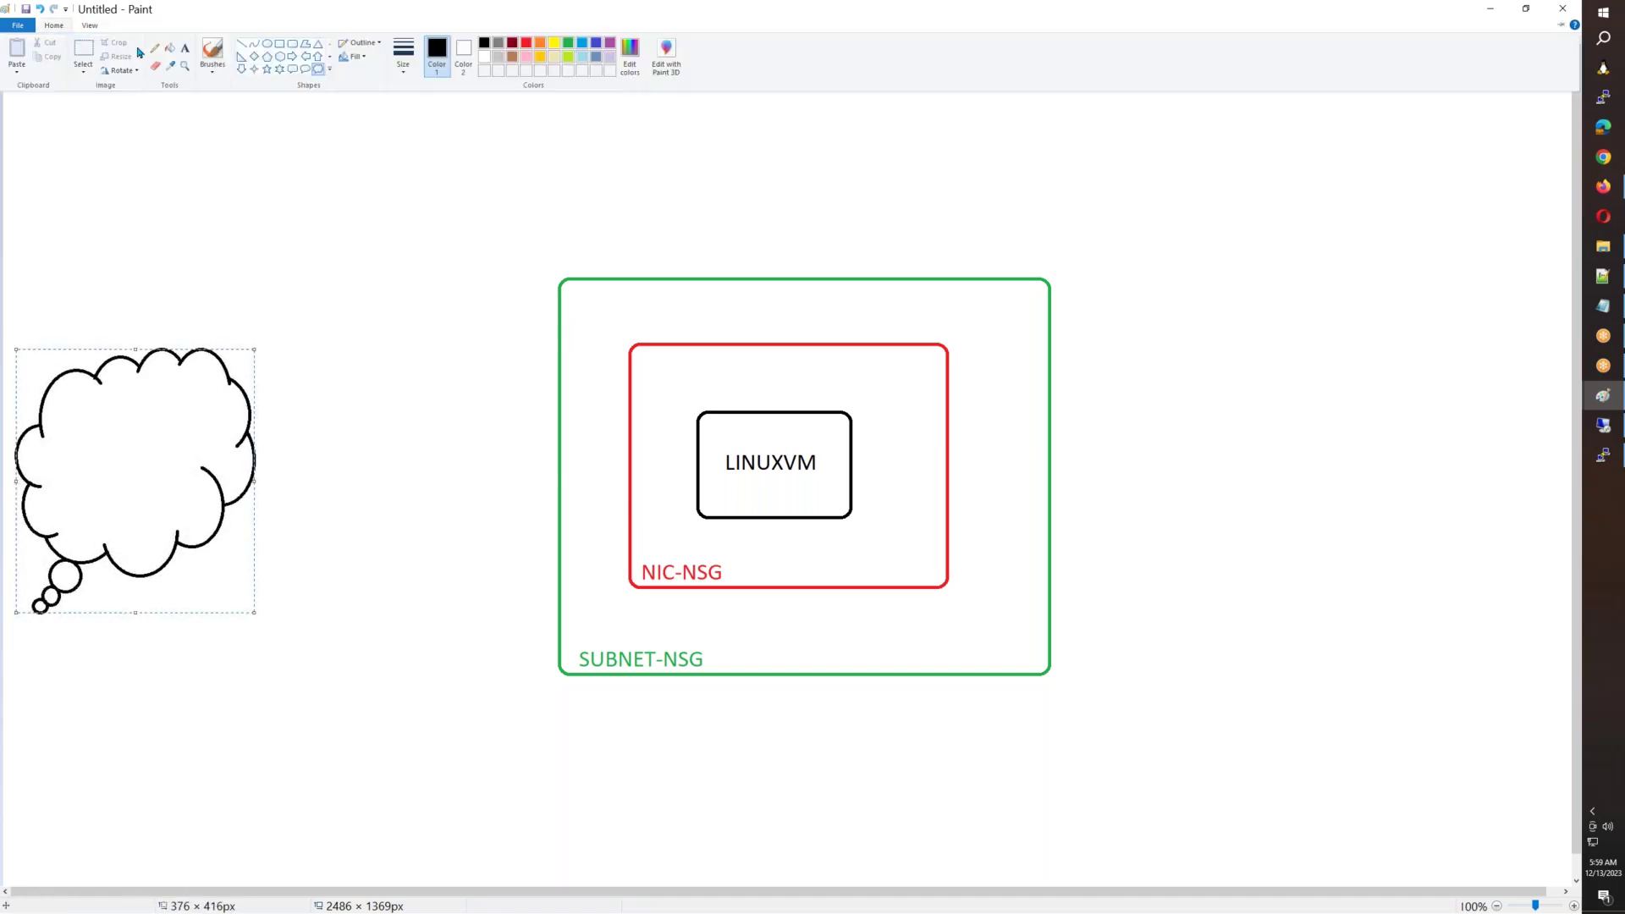
{"action": "left_click", "coordinate": [184, 49]}
{"action": "left_click", "coordinate": [78, 465]}
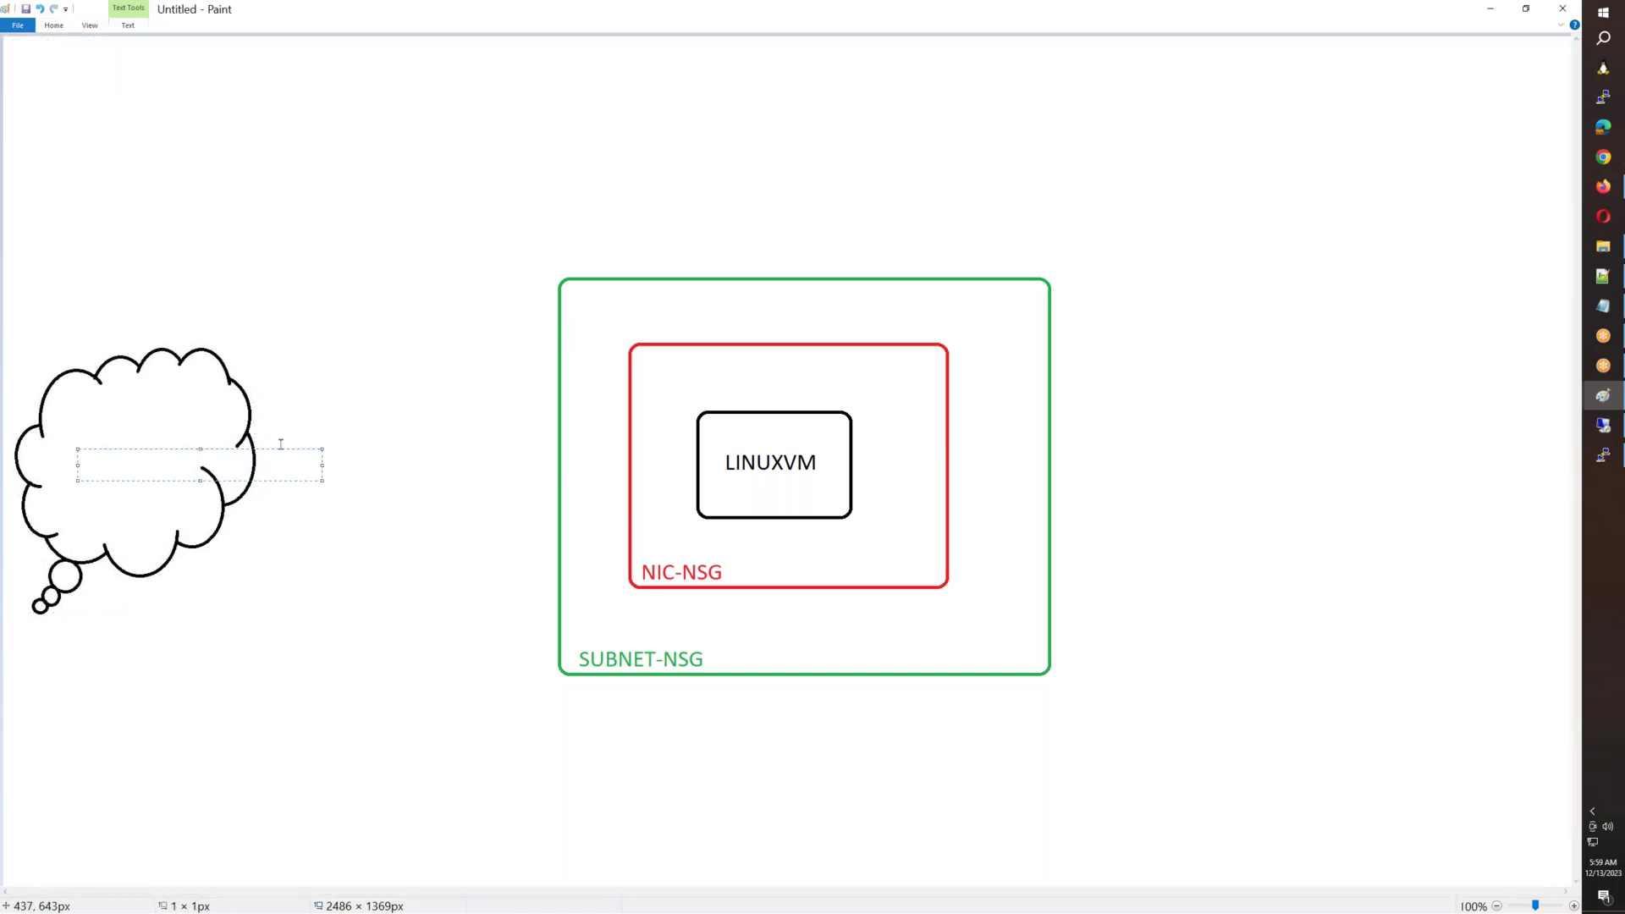
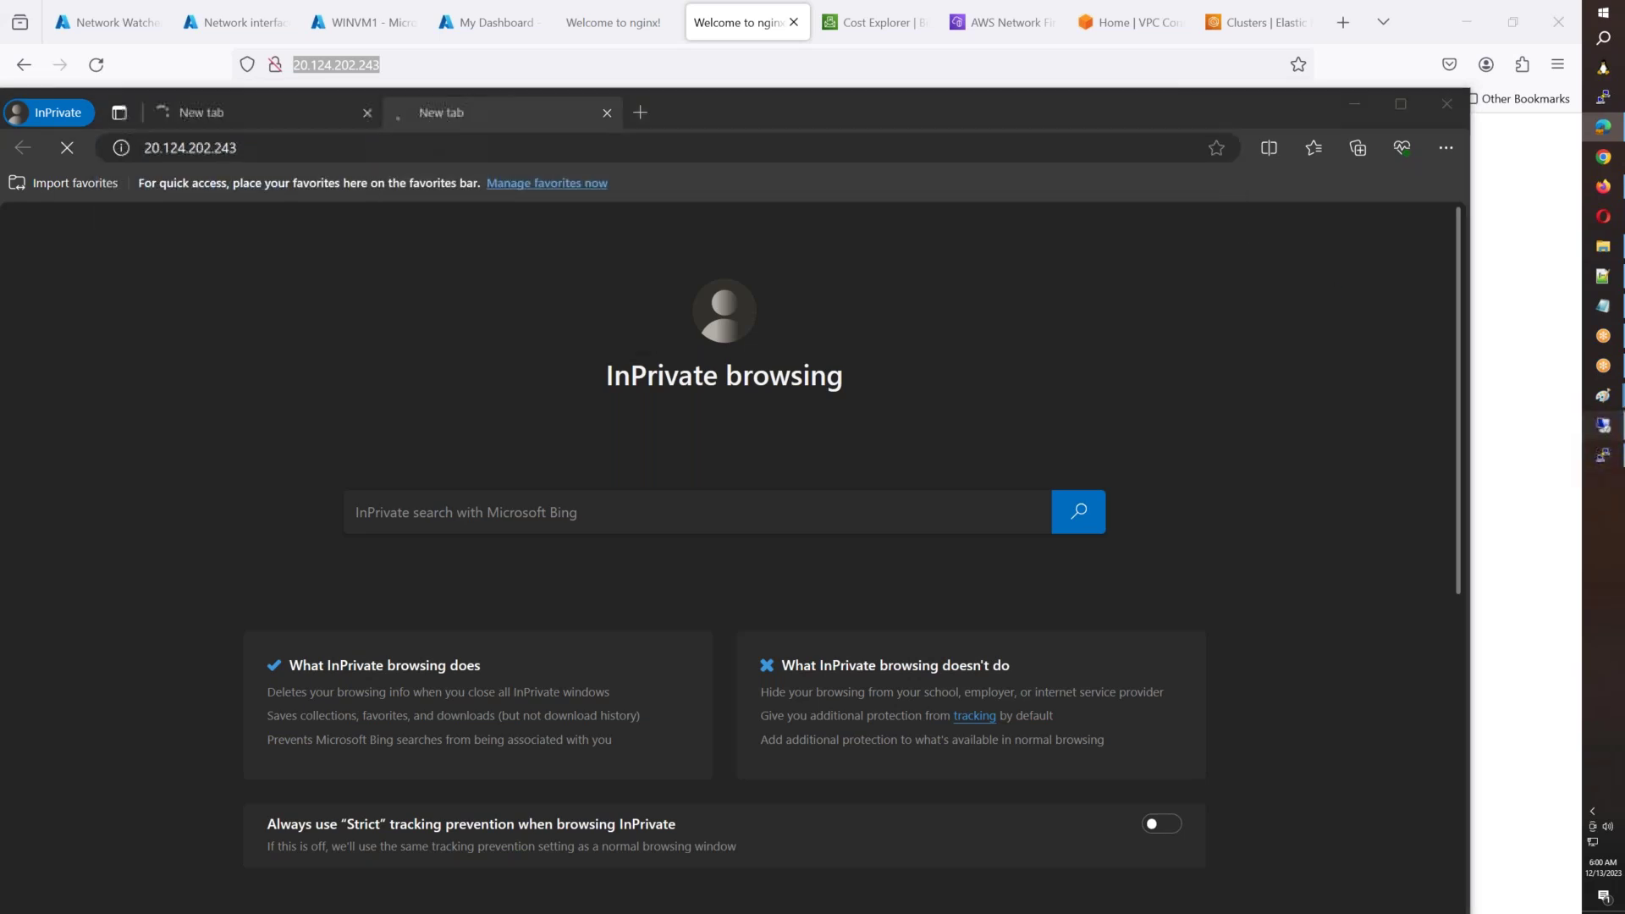
- Bring the remote Windows session forward and duplicate the PuTTY session to 20.124.202.243
{"action": "left_click", "coordinate": [1613, 439]}
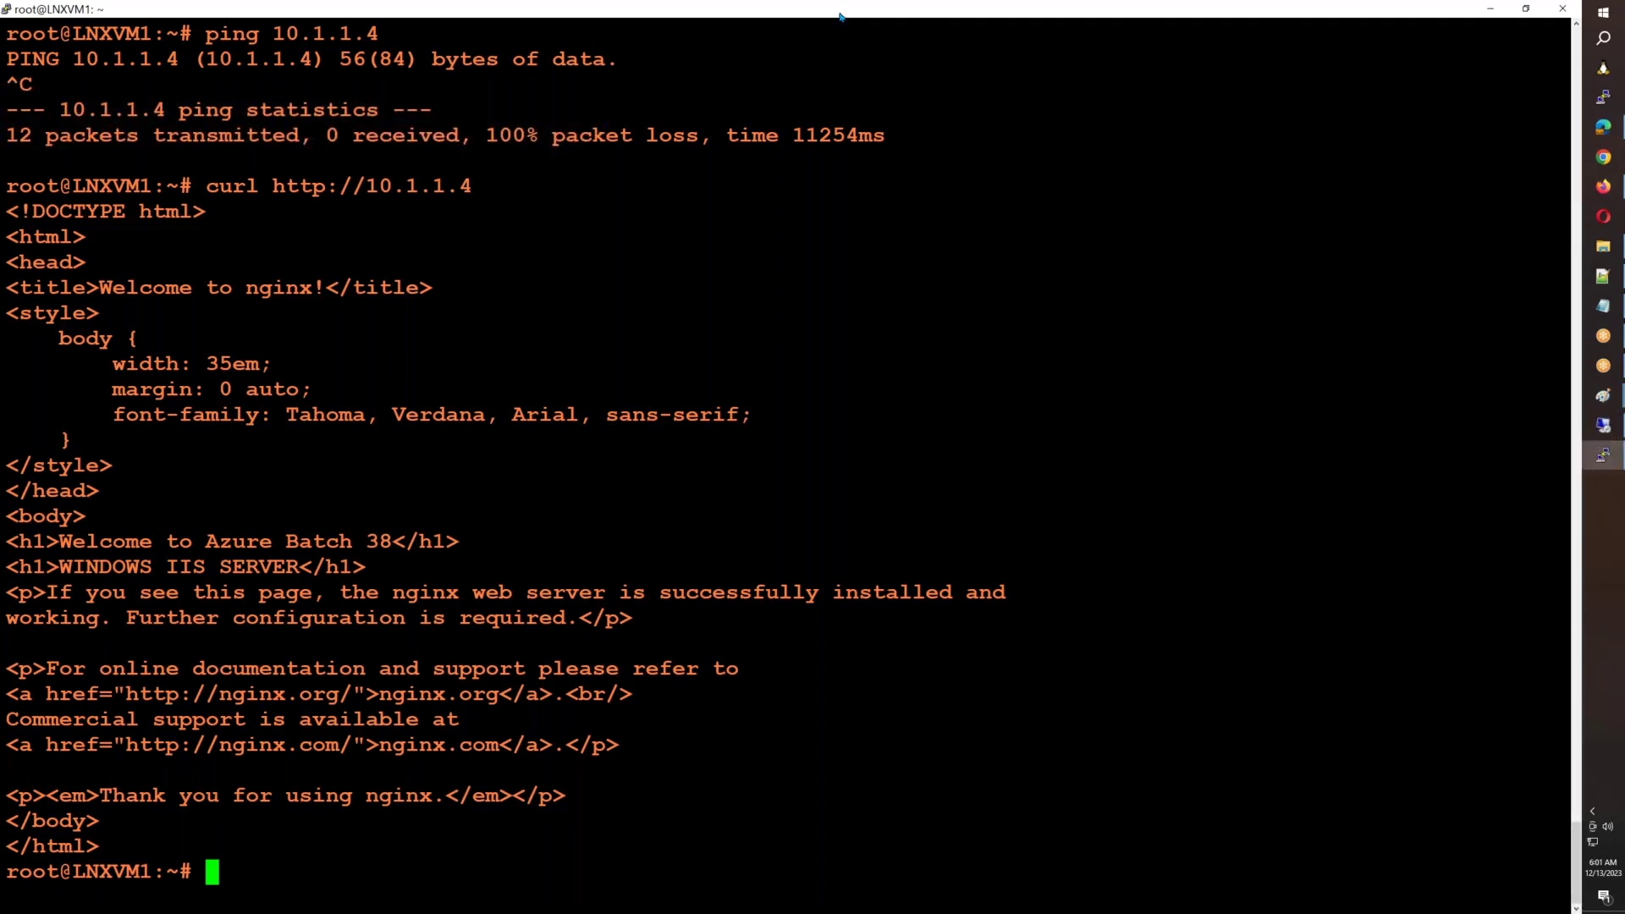
{"action": "right_click", "coordinate": [840, 15]}
{"action": "left_click", "coordinate": [888, 200]}
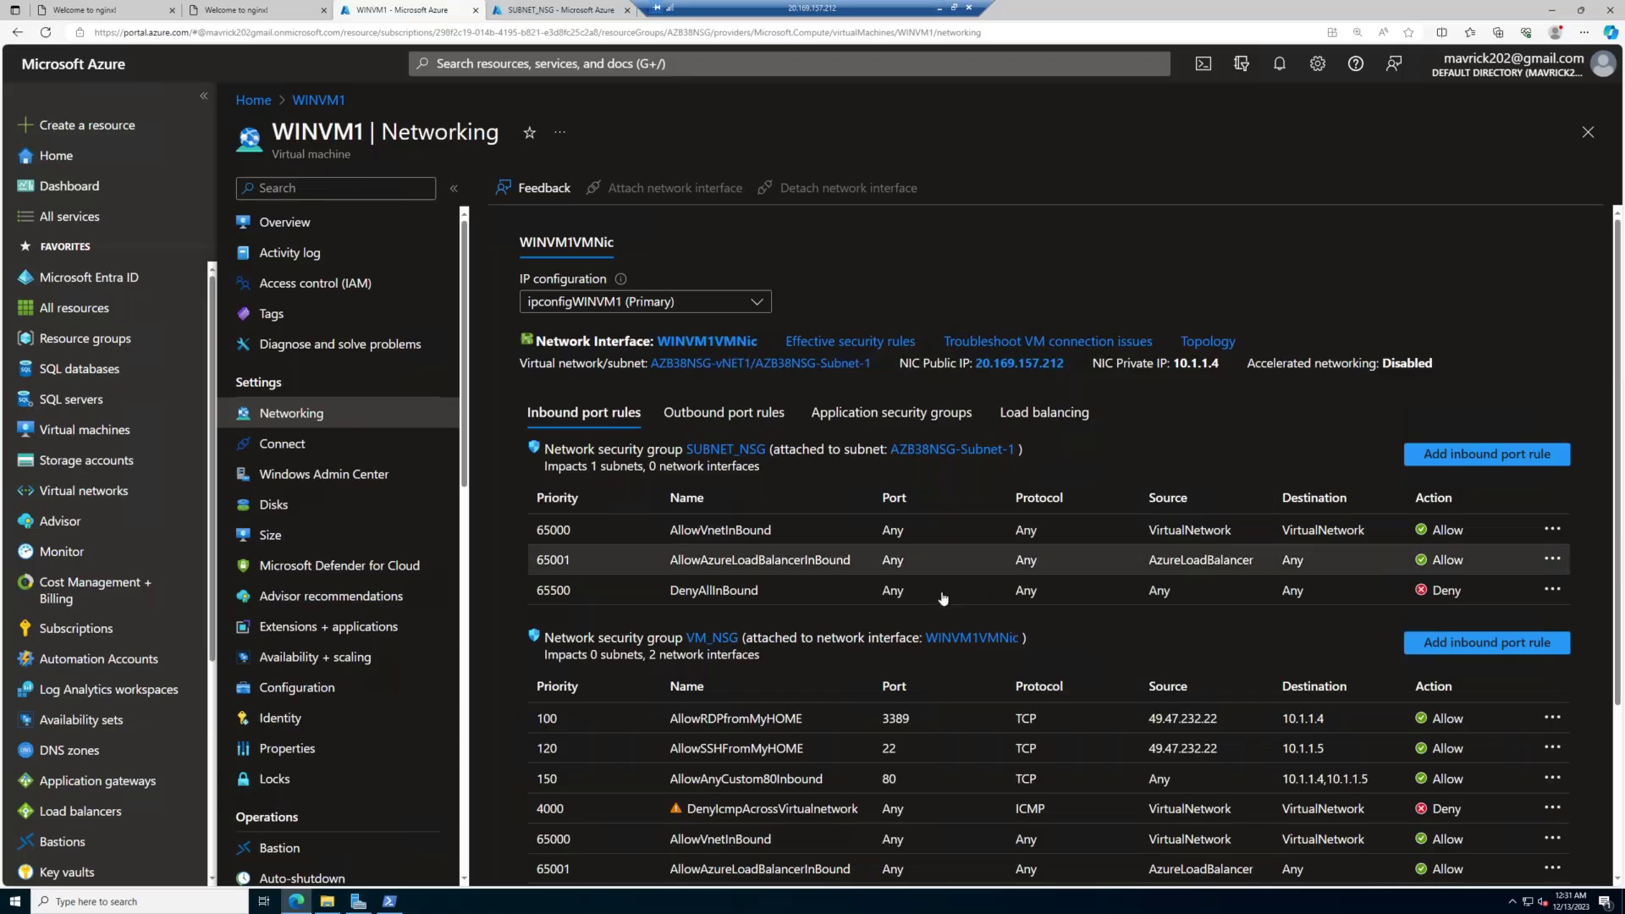
- Move the WINVM1 Remote Desktop window aside and minimise it to reveal the local desktop
{"action": "left_click_drag", "start_coordinate": [825, 15], "coordinate": [1122, 11]}
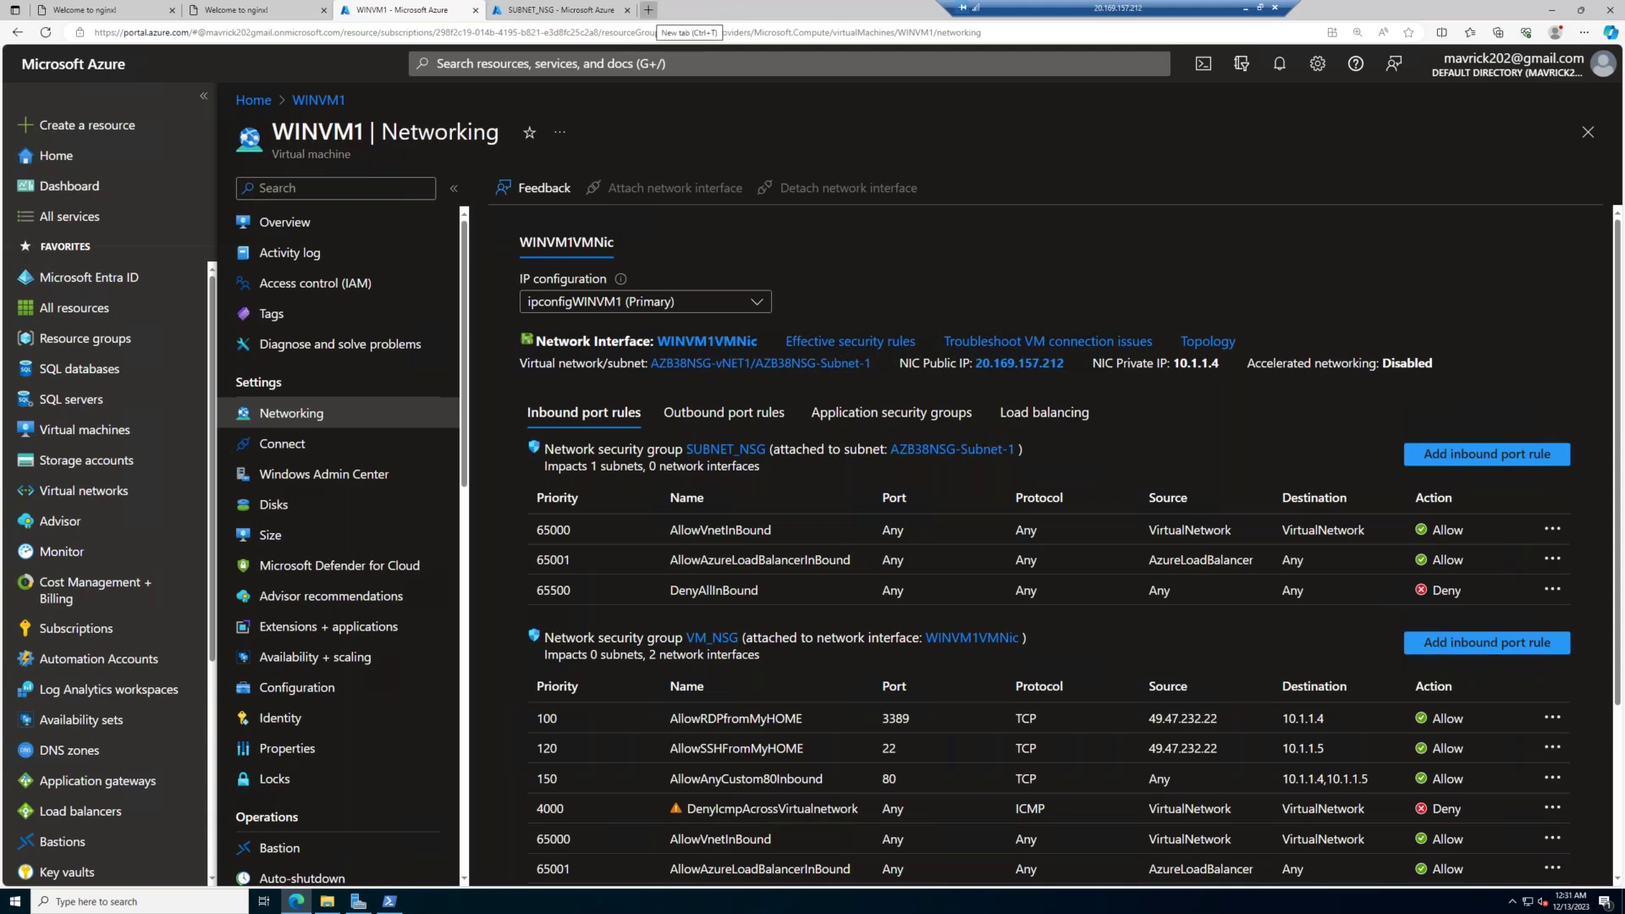
{"action": "left_click", "coordinate": [1249, 11]}
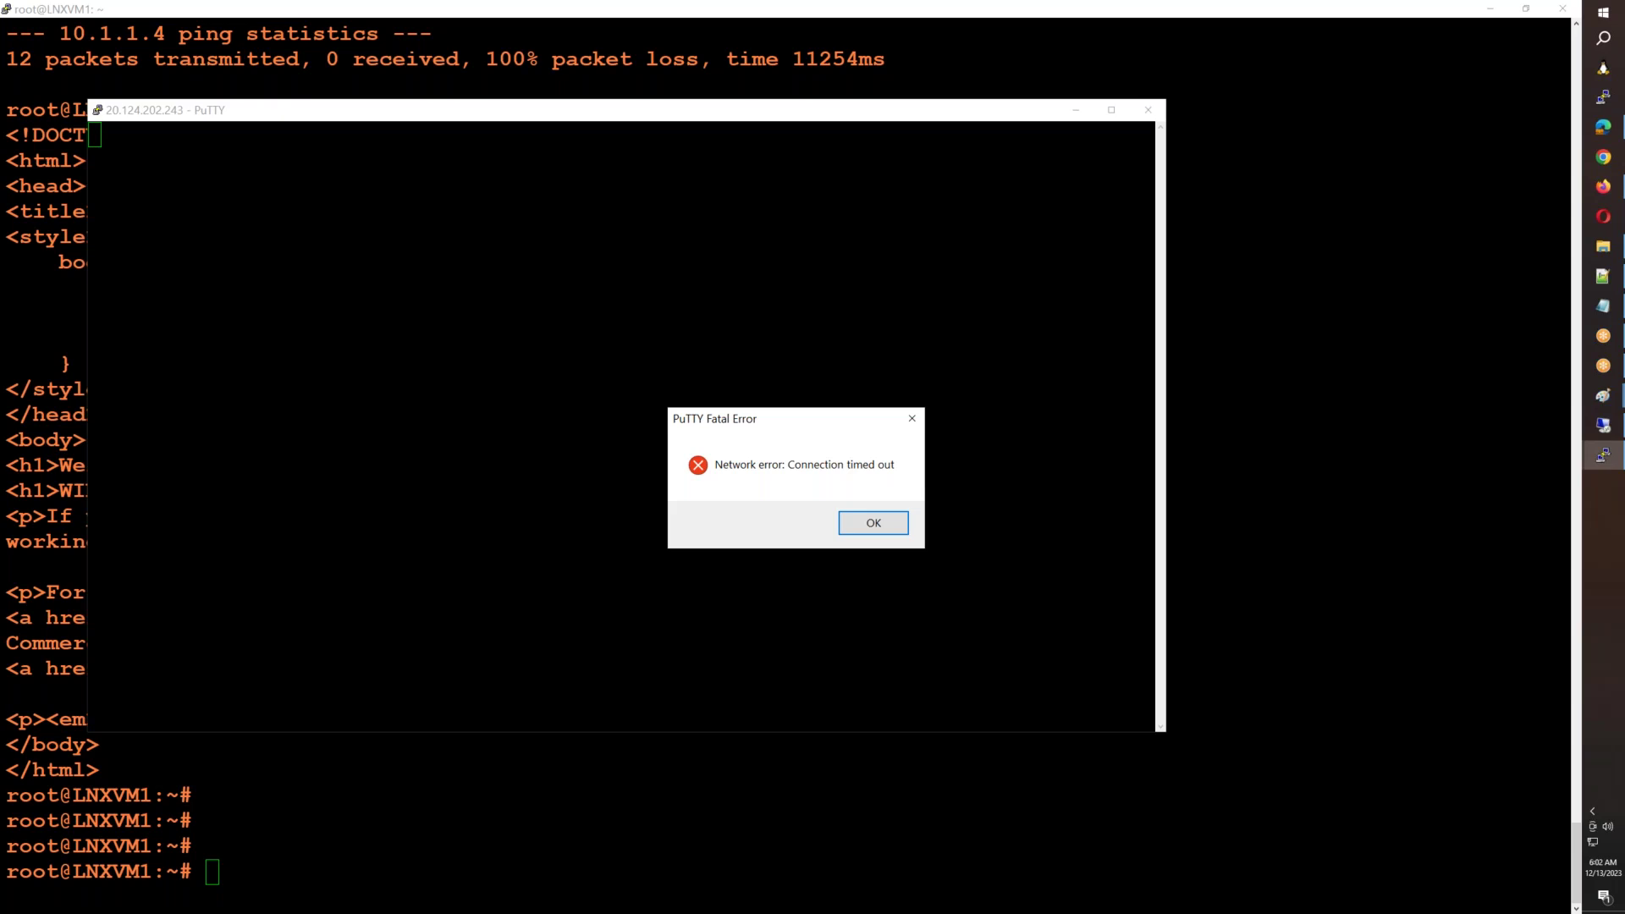
- Dismiss the PuTTY timeout error, disconnect the WINVM1 remote session, and bring the browser forward
{"action": "left_click", "coordinate": [899, 530]}
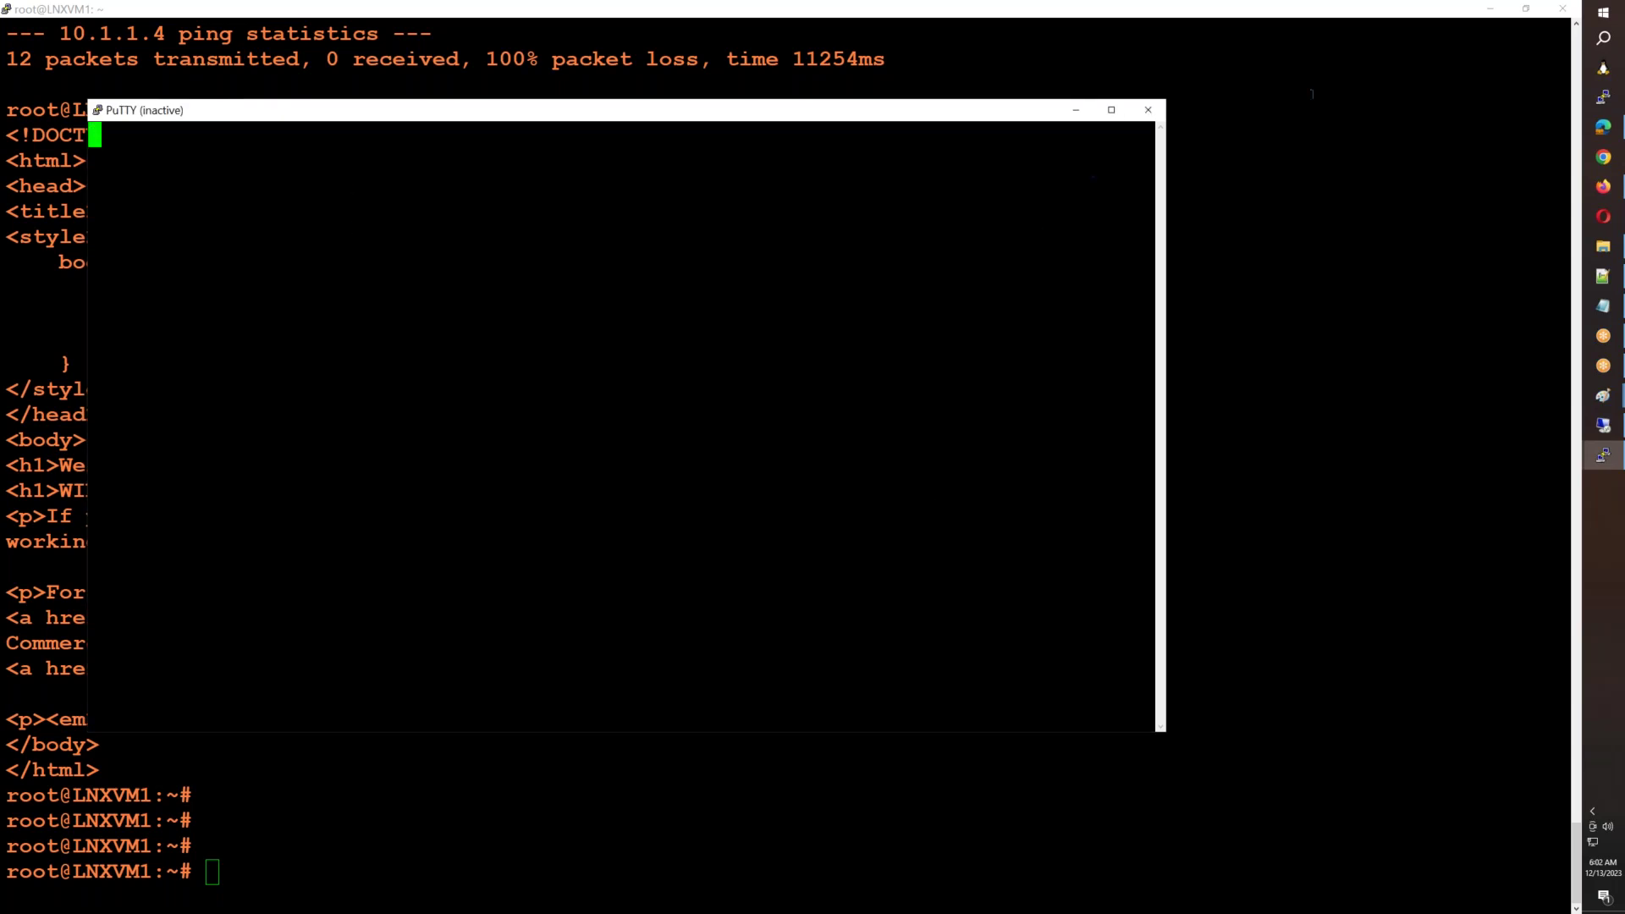
{"action": "left_click", "coordinate": [1604, 426]}
{"action": "mouse_move", "coordinate": [1213, 10]}
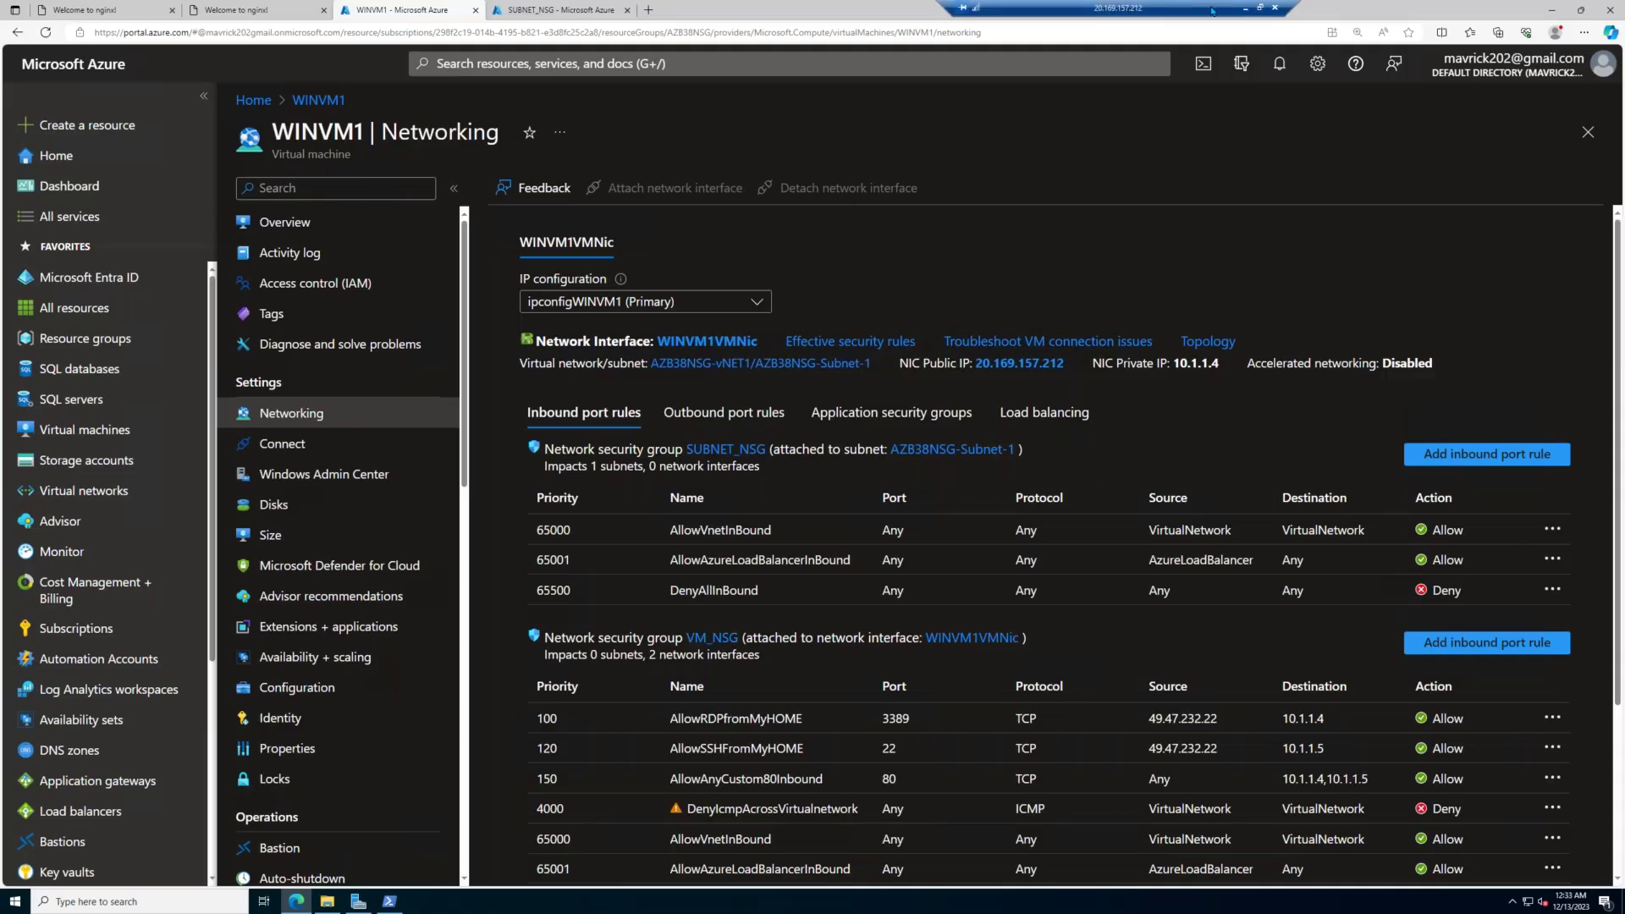
{"action": "left_click", "coordinate": [1275, 9]}
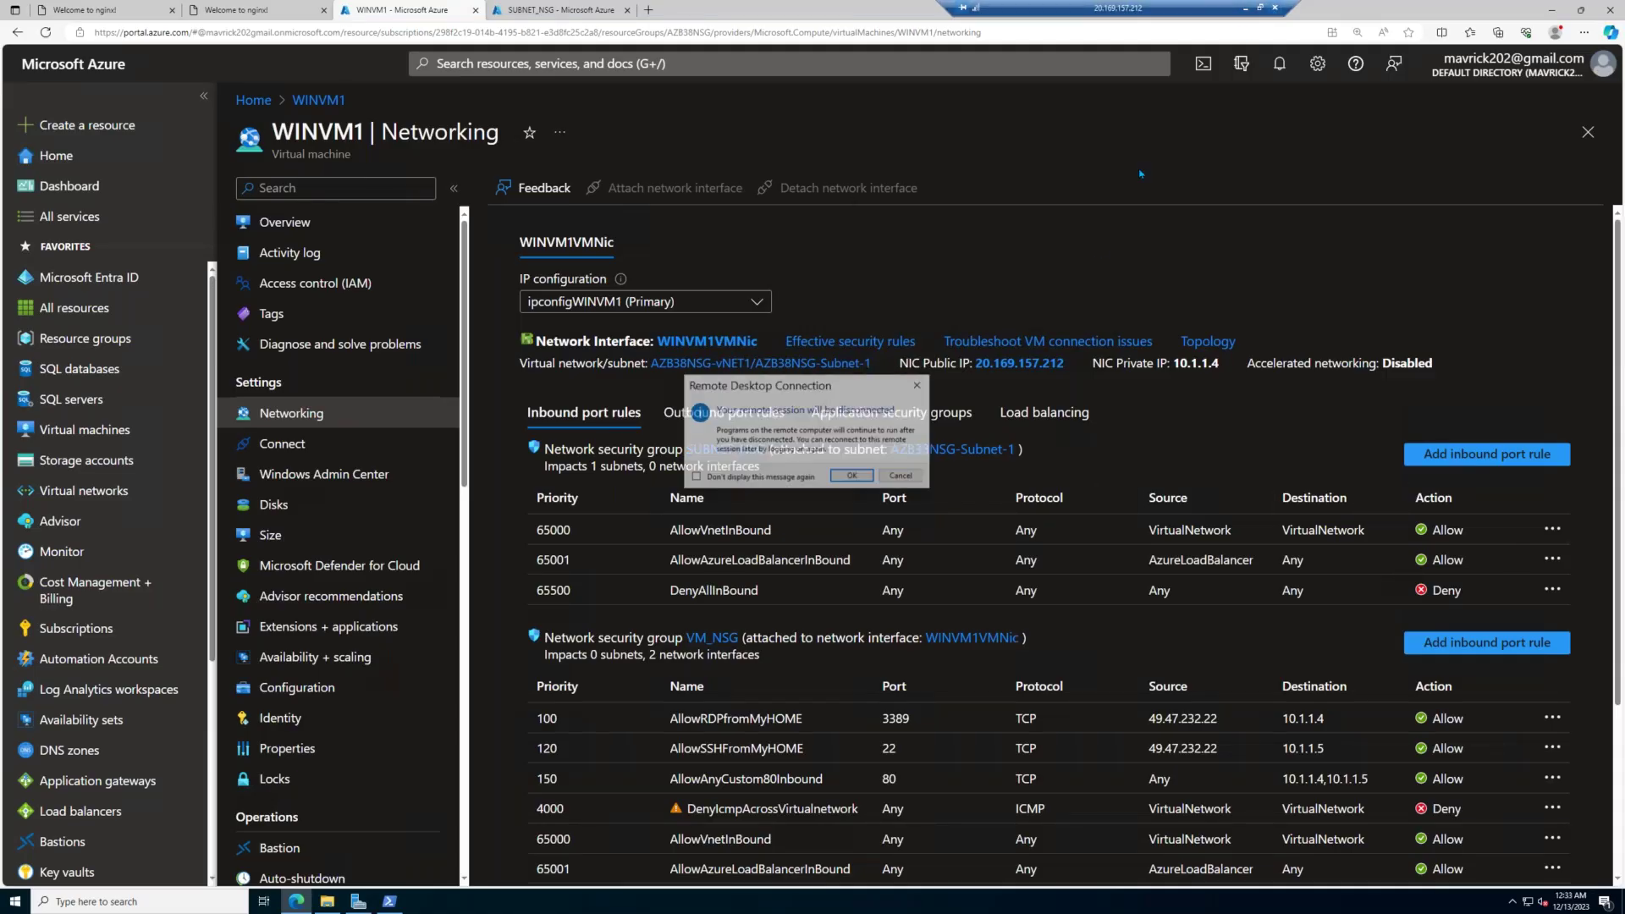
{"action": "left_click", "coordinate": [855, 479]}
{"action": "left_click", "coordinate": [1603, 187]}
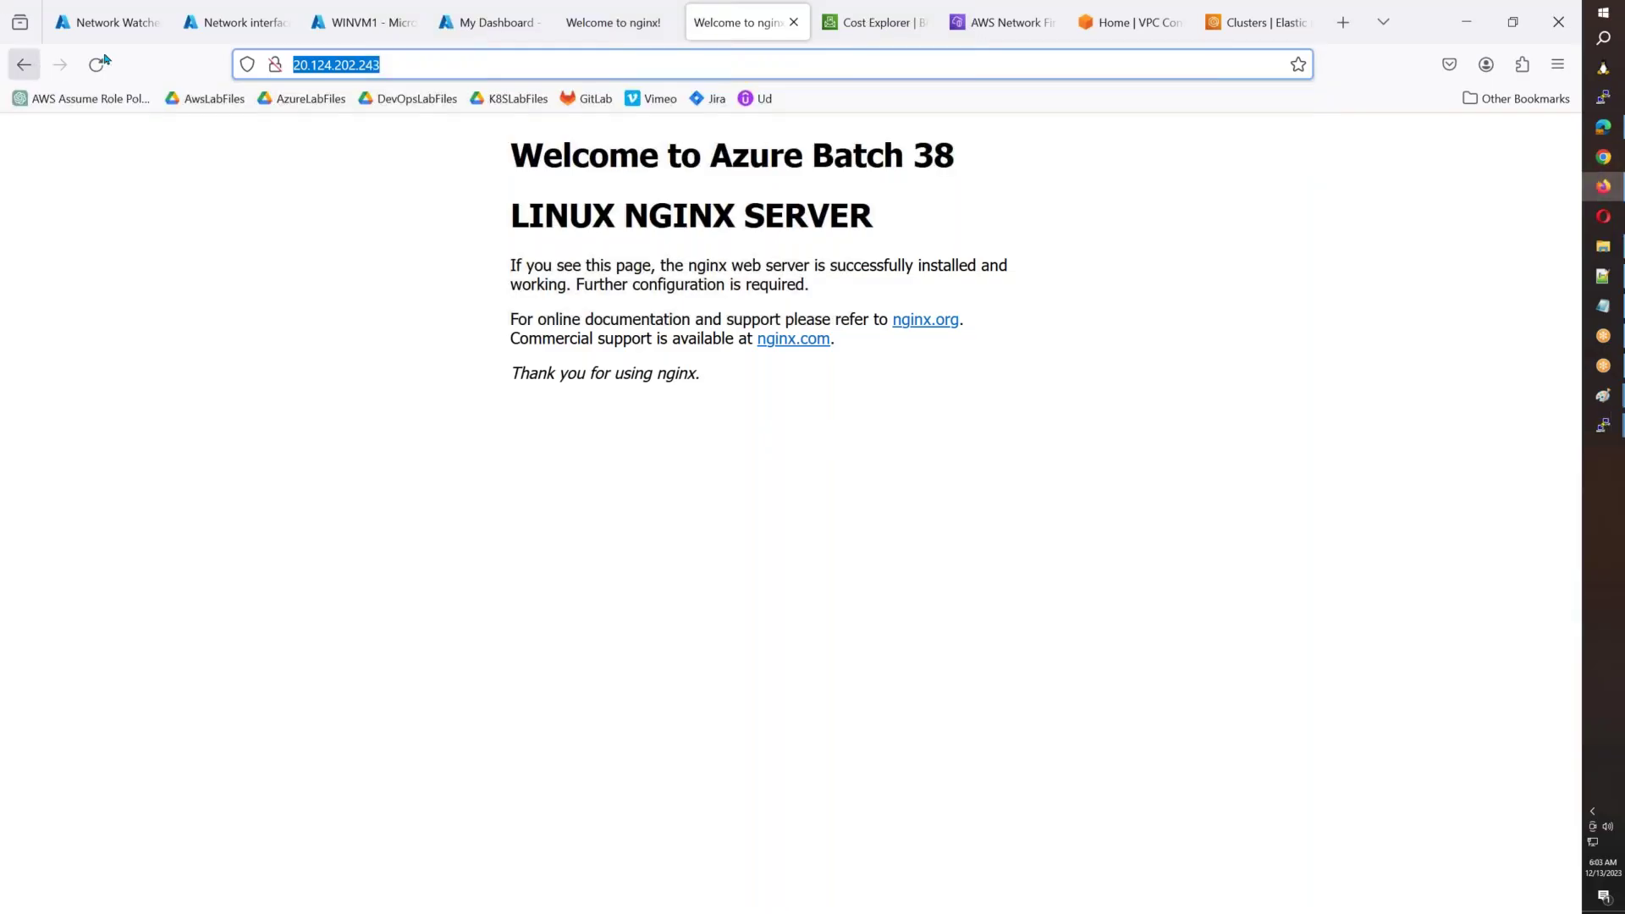
- Copy WINVM1's public IP 20.169.157.212 and start a Remote Desktop connection to it with mstsc
{"action": "left_click", "coordinate": [344, 33]}
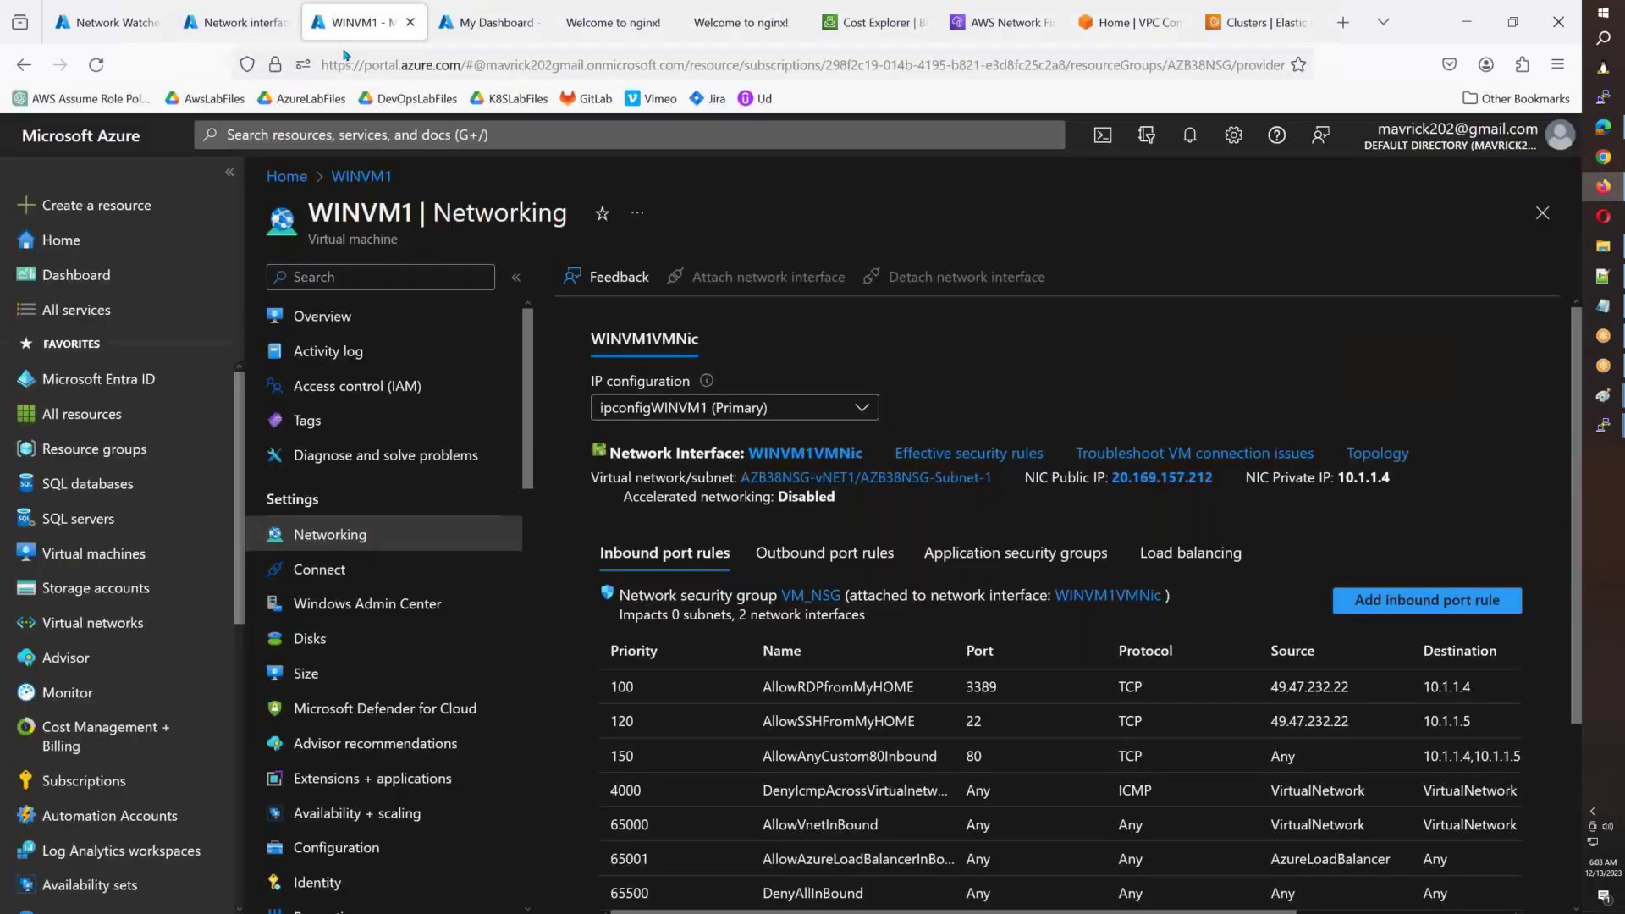
{"action": "left_click_drag", "start_coordinate": [1213, 477], "coordinate": [1114, 478]}
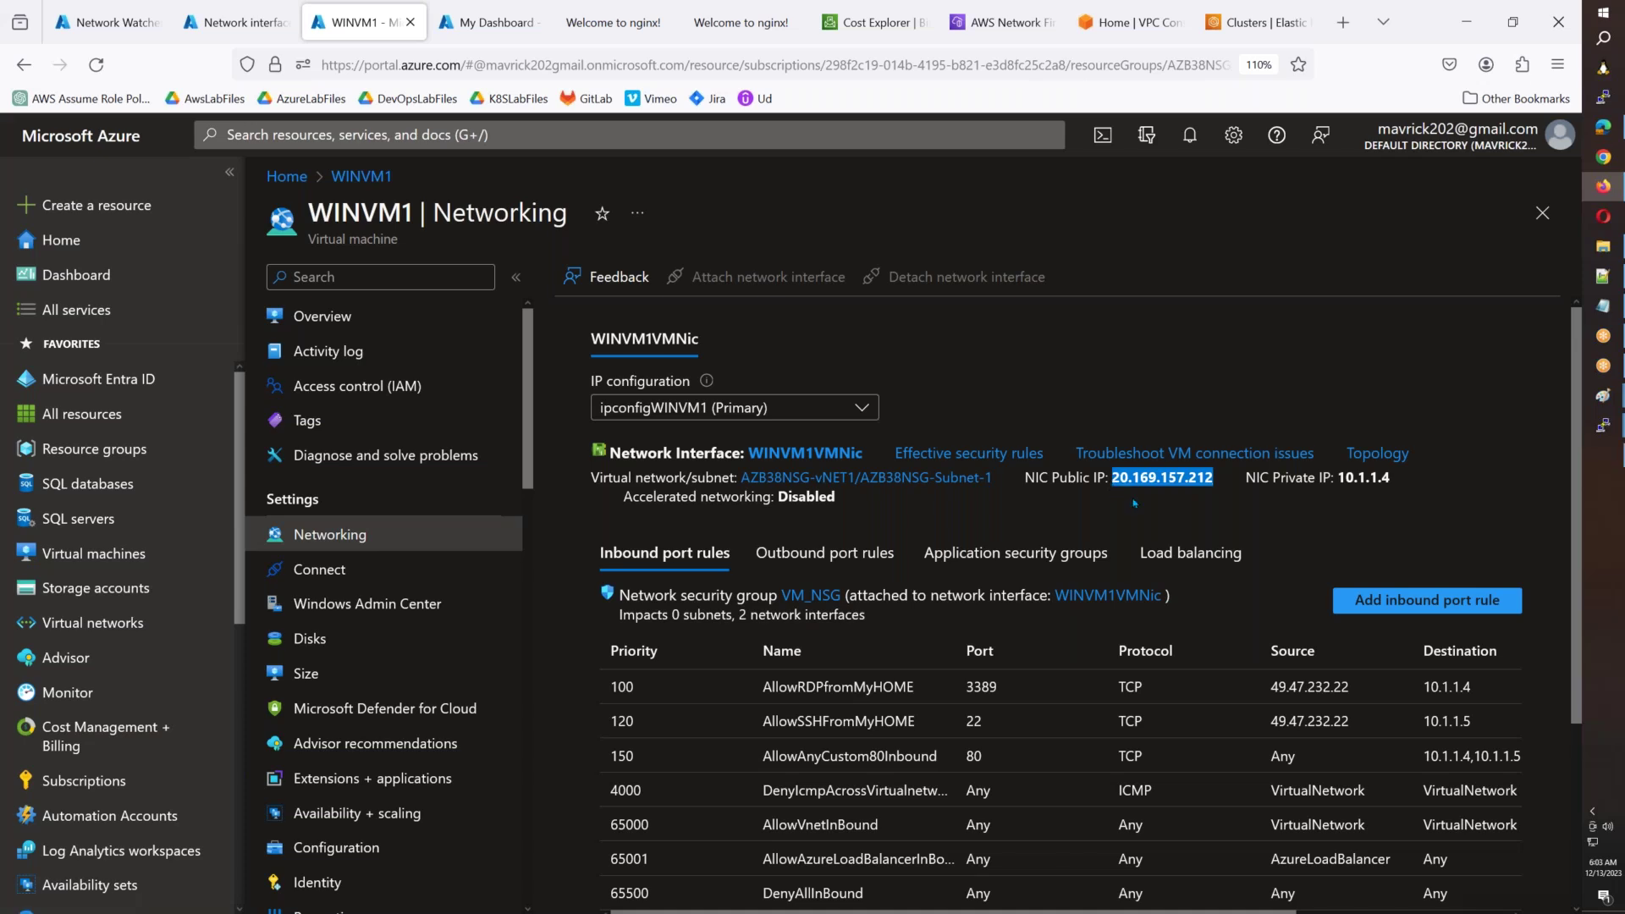
{"action": "key", "text": "super+r"}
{"action": "type", "text": "mstsc"}
{"action": "key", "text": "Return"}
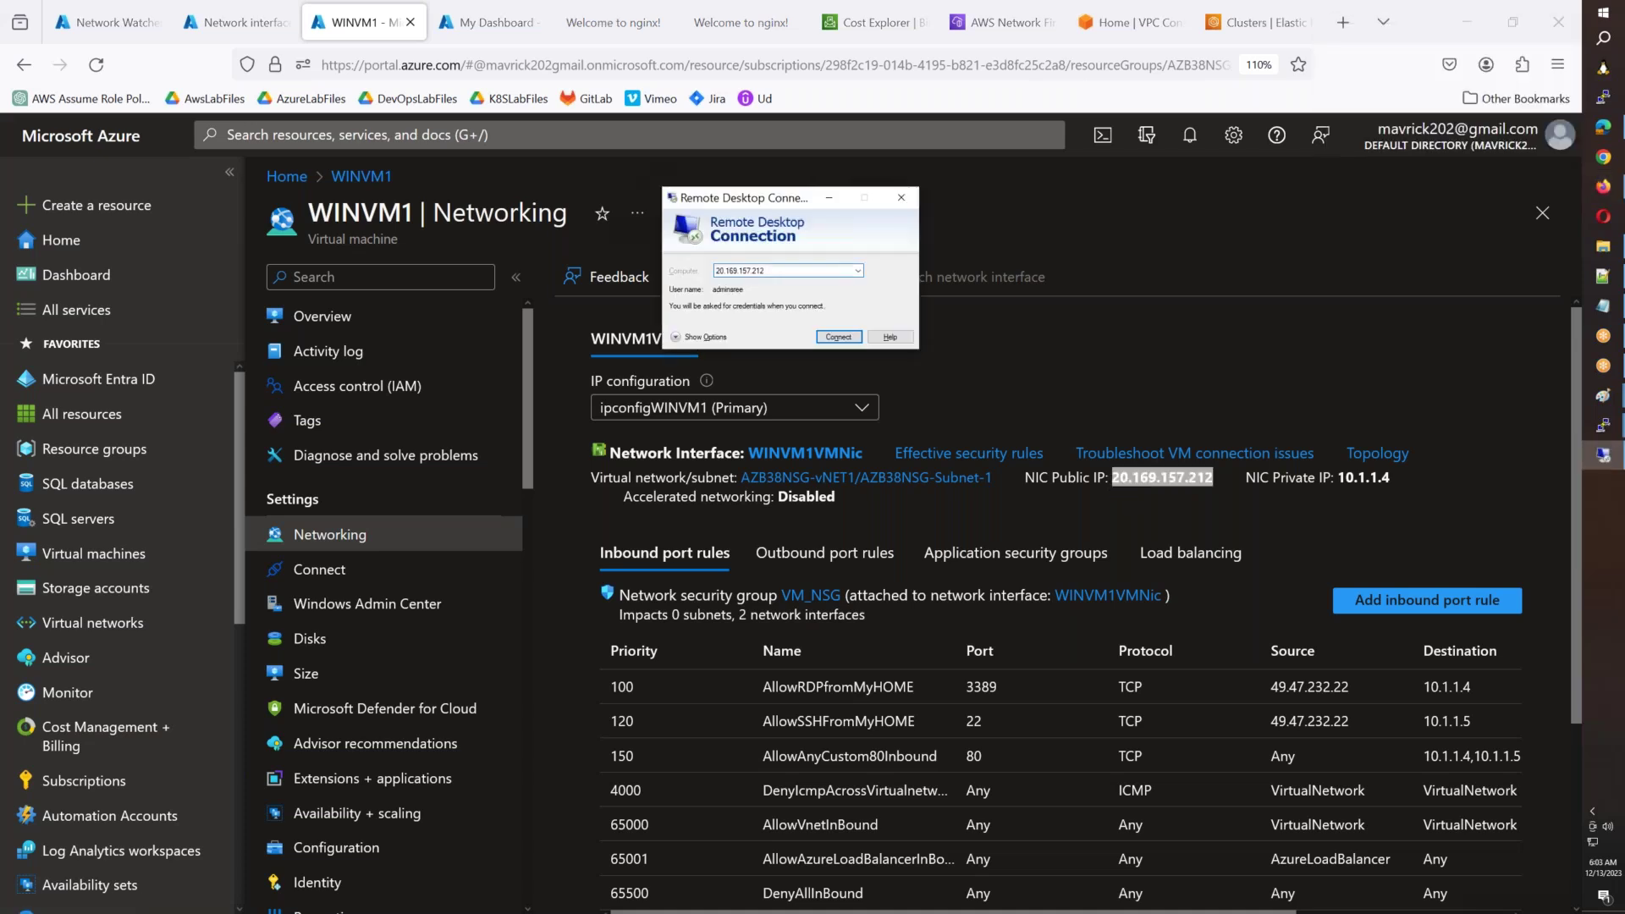
{"action": "key", "text": "Return"}
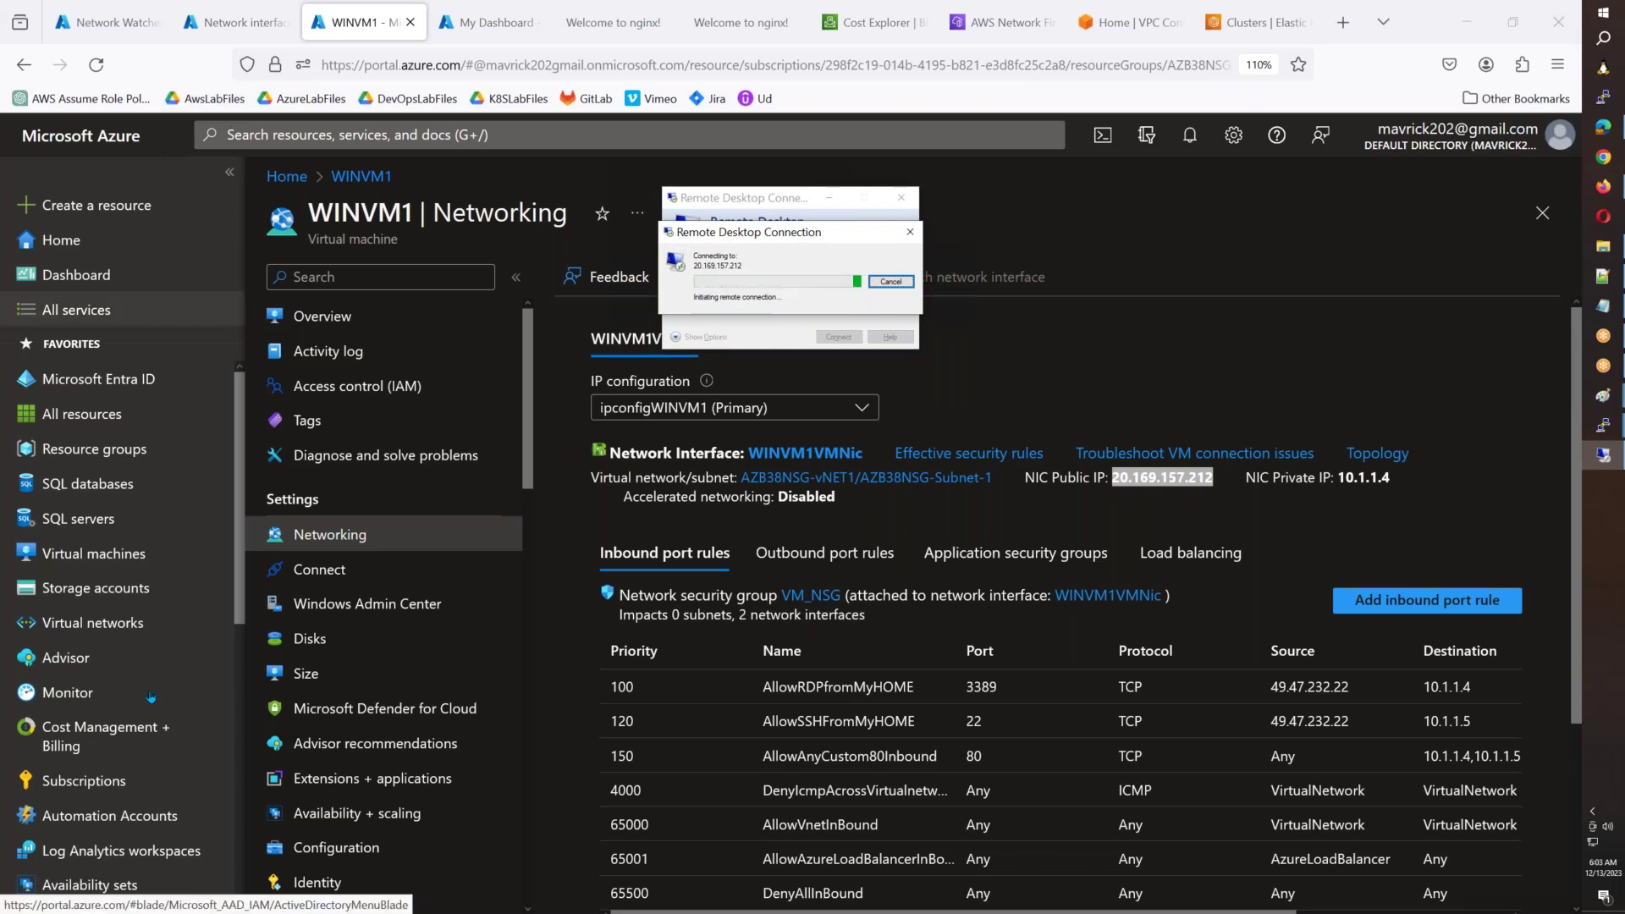
- Open SUBNET_NSG's inbound security rules and begin adding a new rule
{"action": "scroll", "coordinate": [151, 697], "scroll_direction": "down", "scroll_amount": 5}
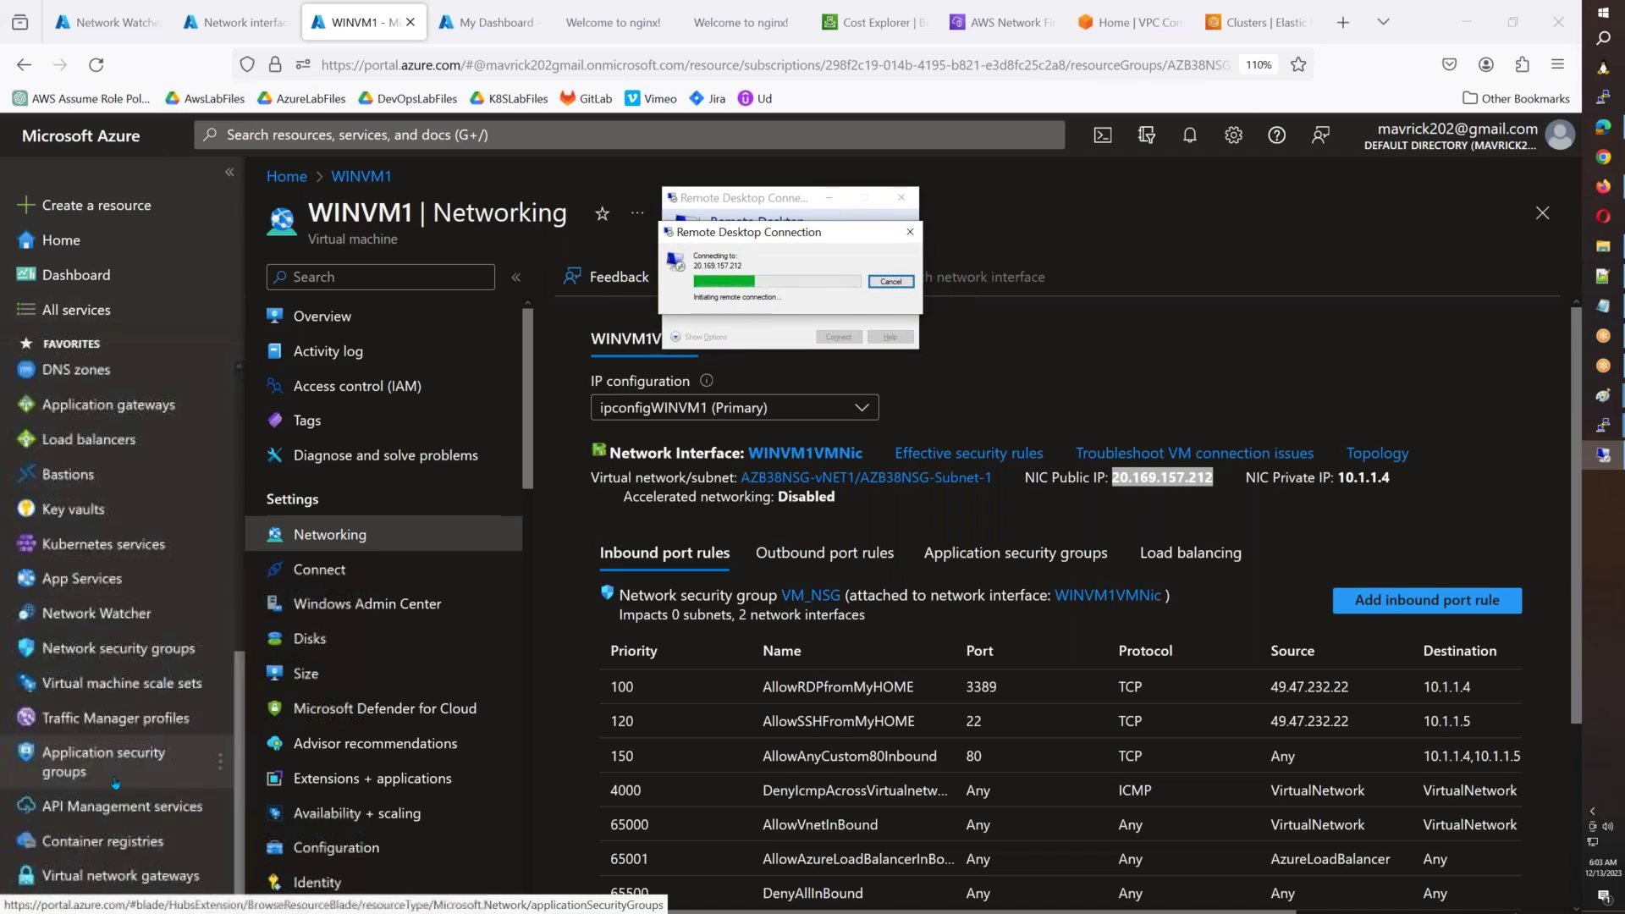
{"action": "left_click", "coordinate": [133, 660]}
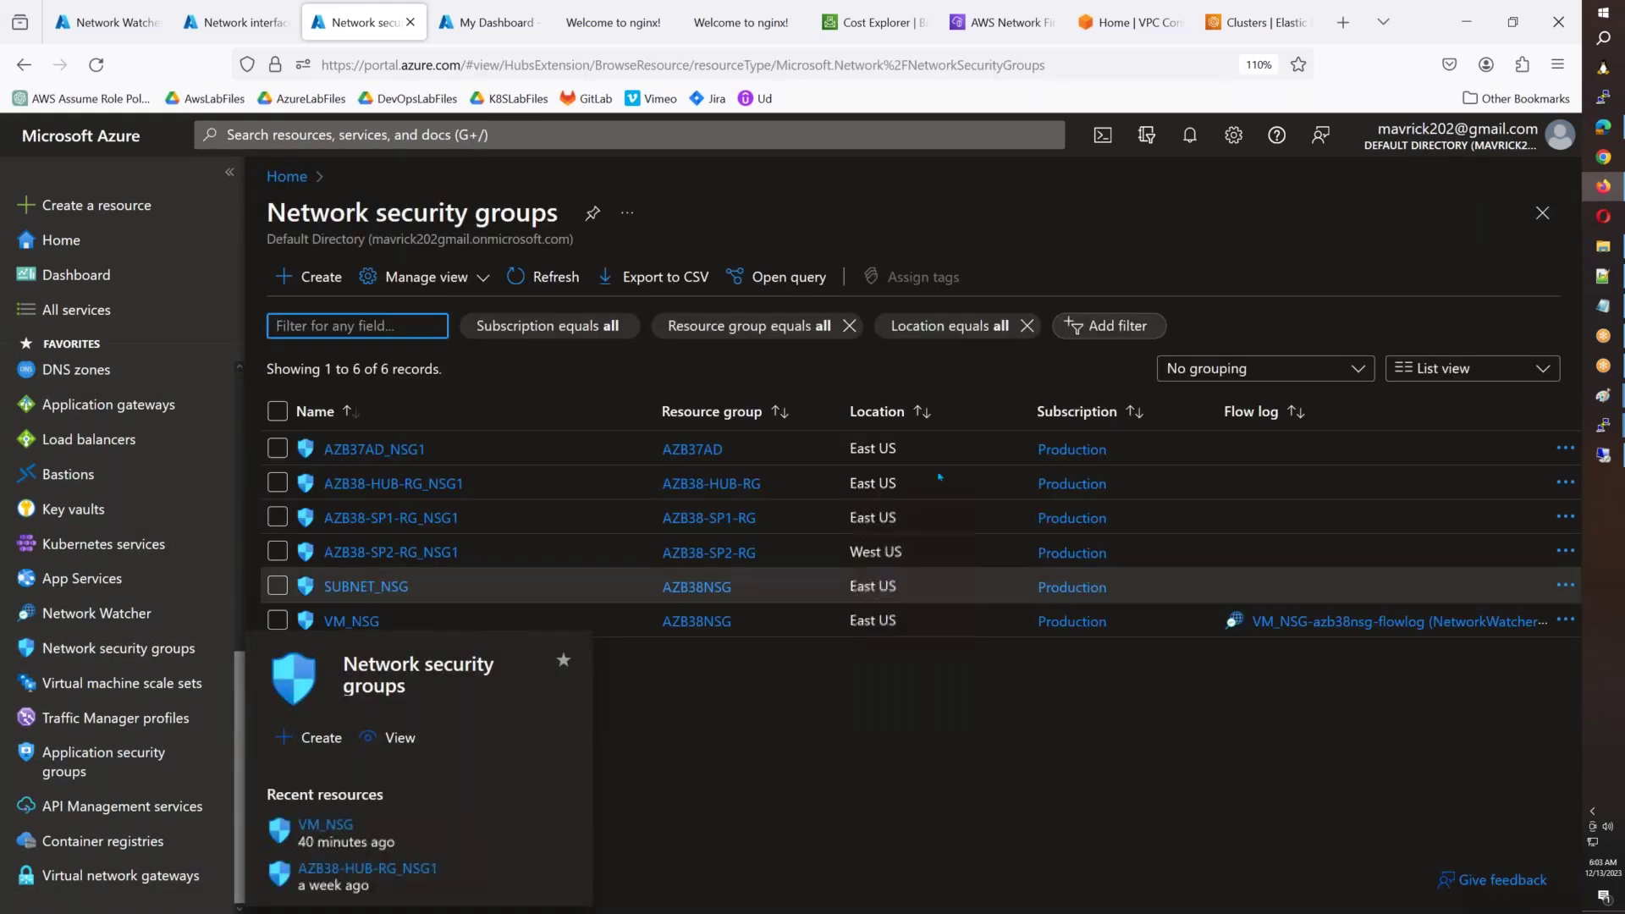
{"action": "left_click", "coordinate": [391, 587]}
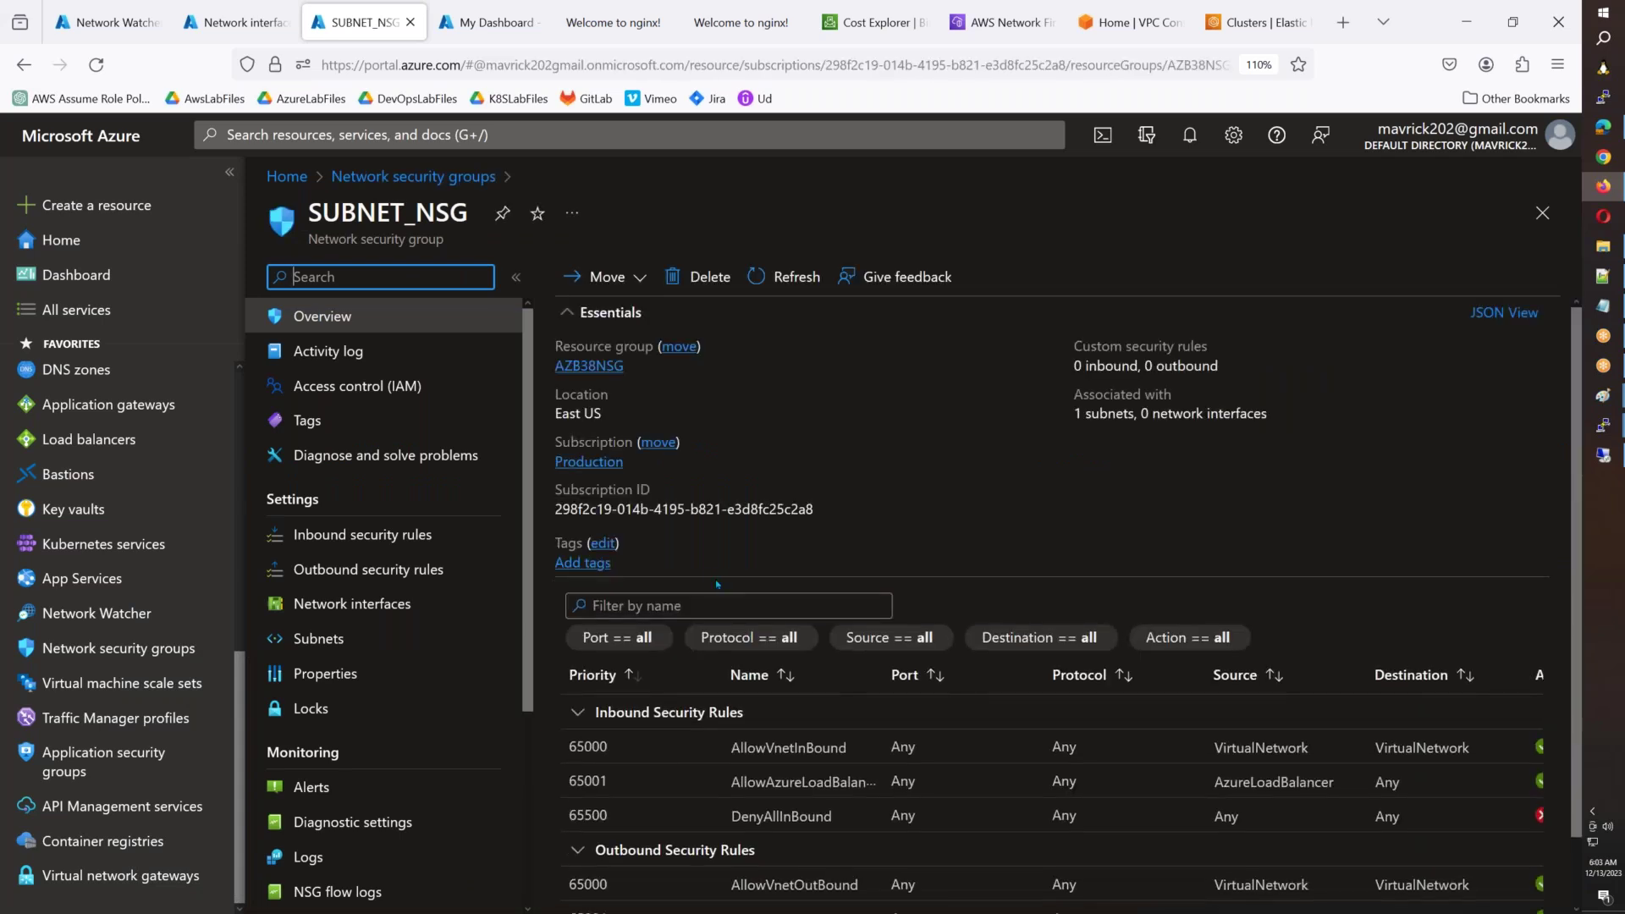
{"action": "scroll", "coordinate": [641, 474], "scroll_direction": "down", "scroll_amount": 1}
{"action": "left_click", "coordinate": [432, 541]}
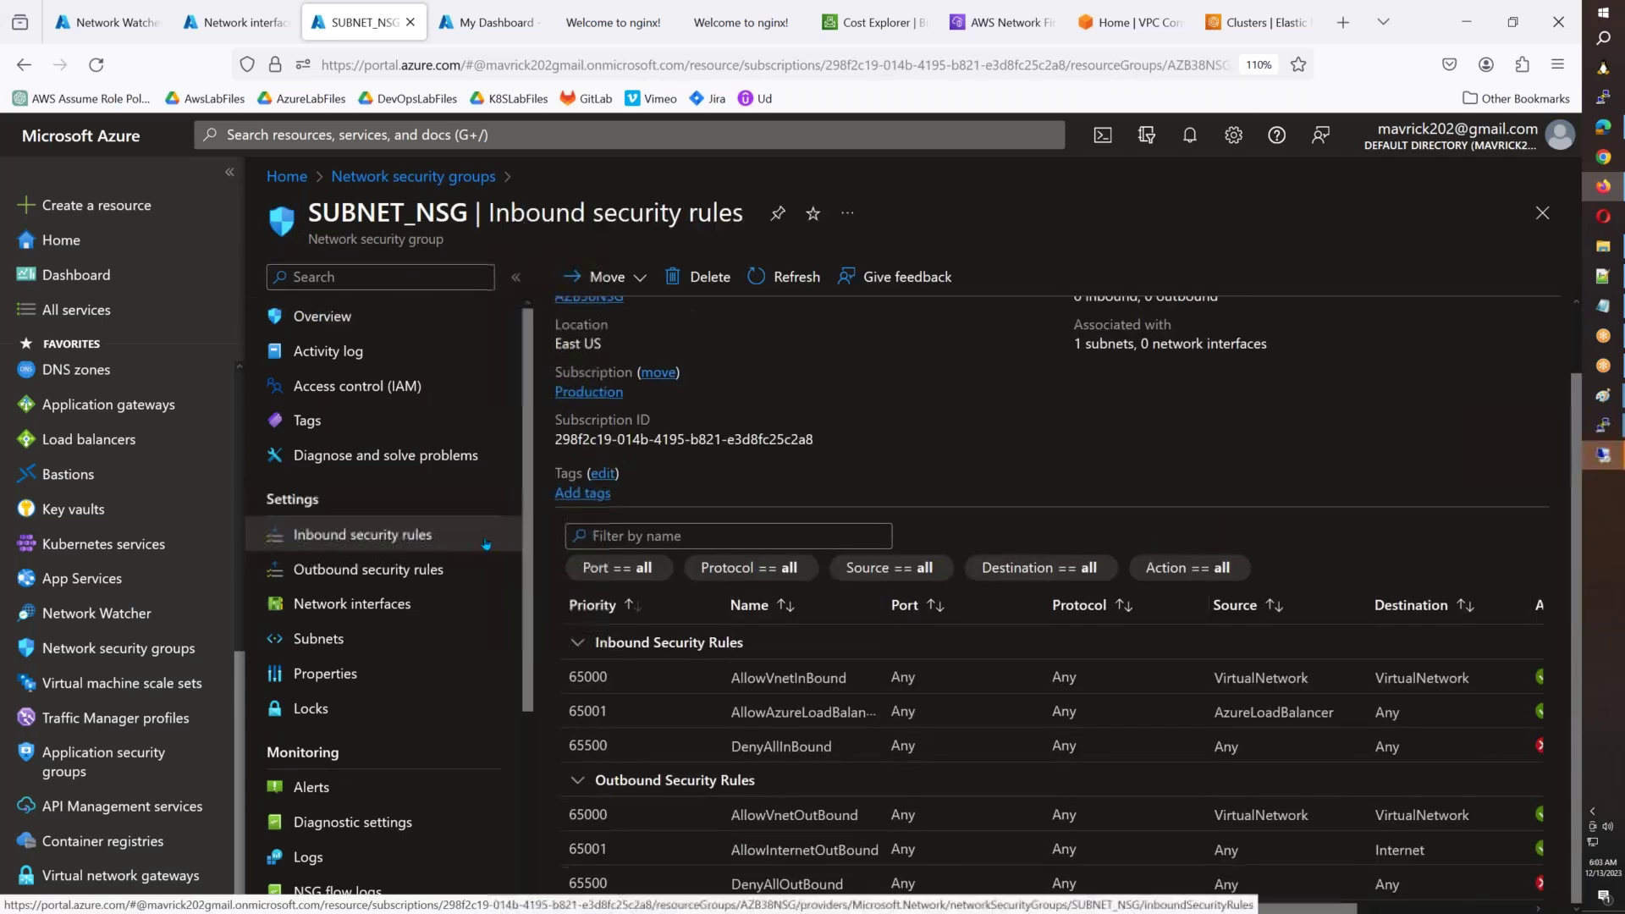
{"action": "left_click", "coordinate": [592, 277]}
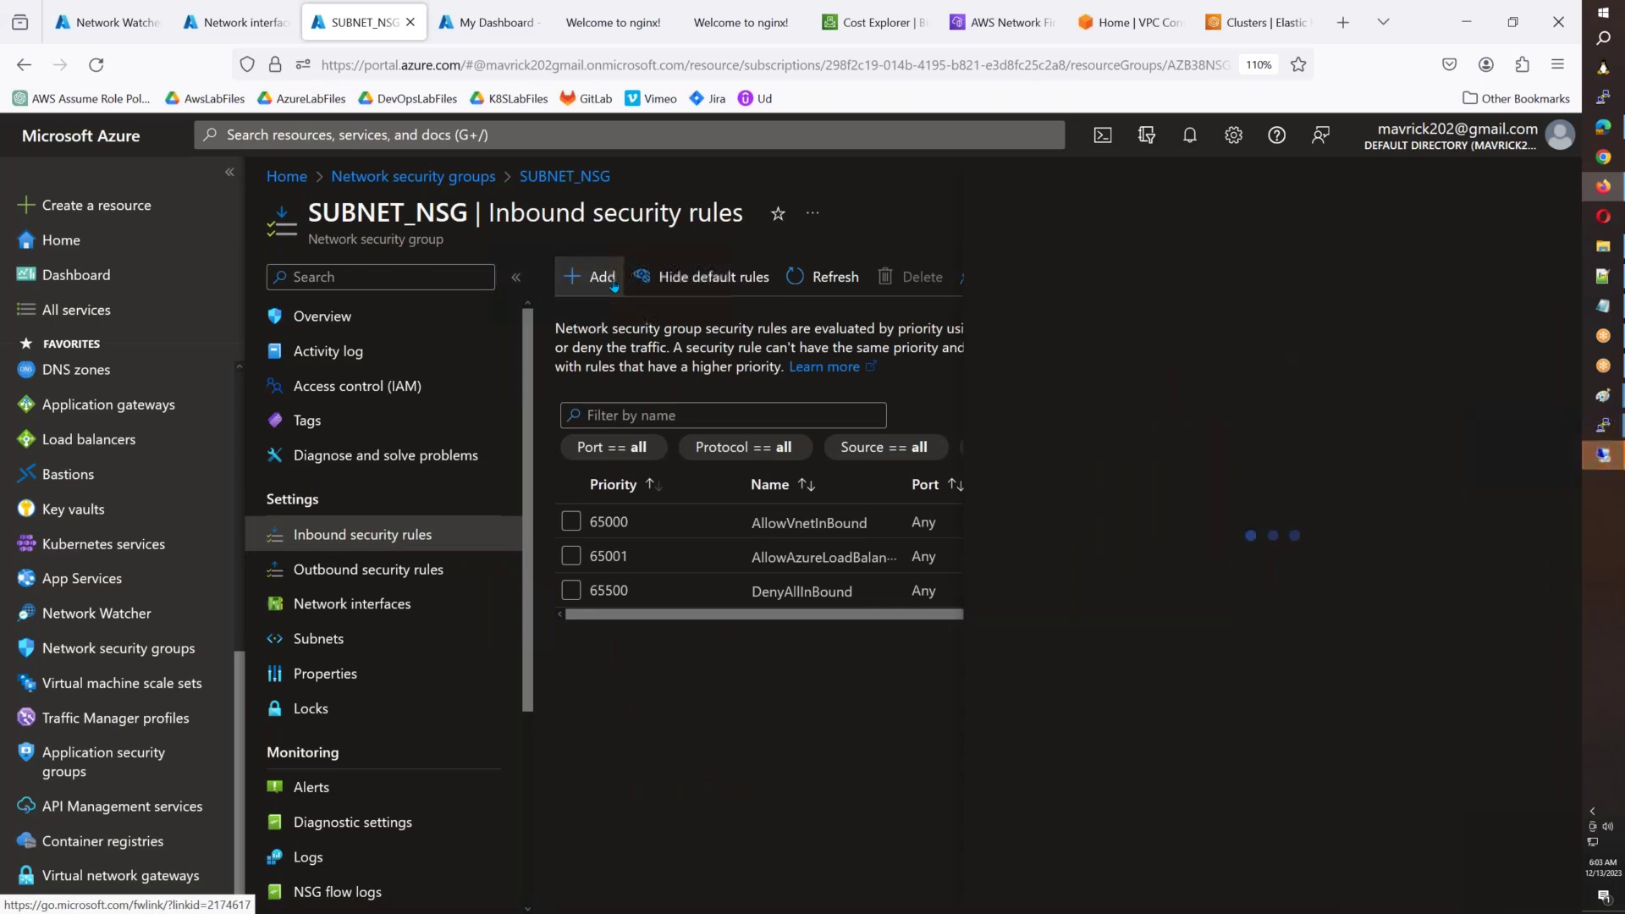
- Set the rule's source to My IP address, destination ports 22,3389, and protocol TCP
{"action": "left_click", "coordinate": [1125, 289]}
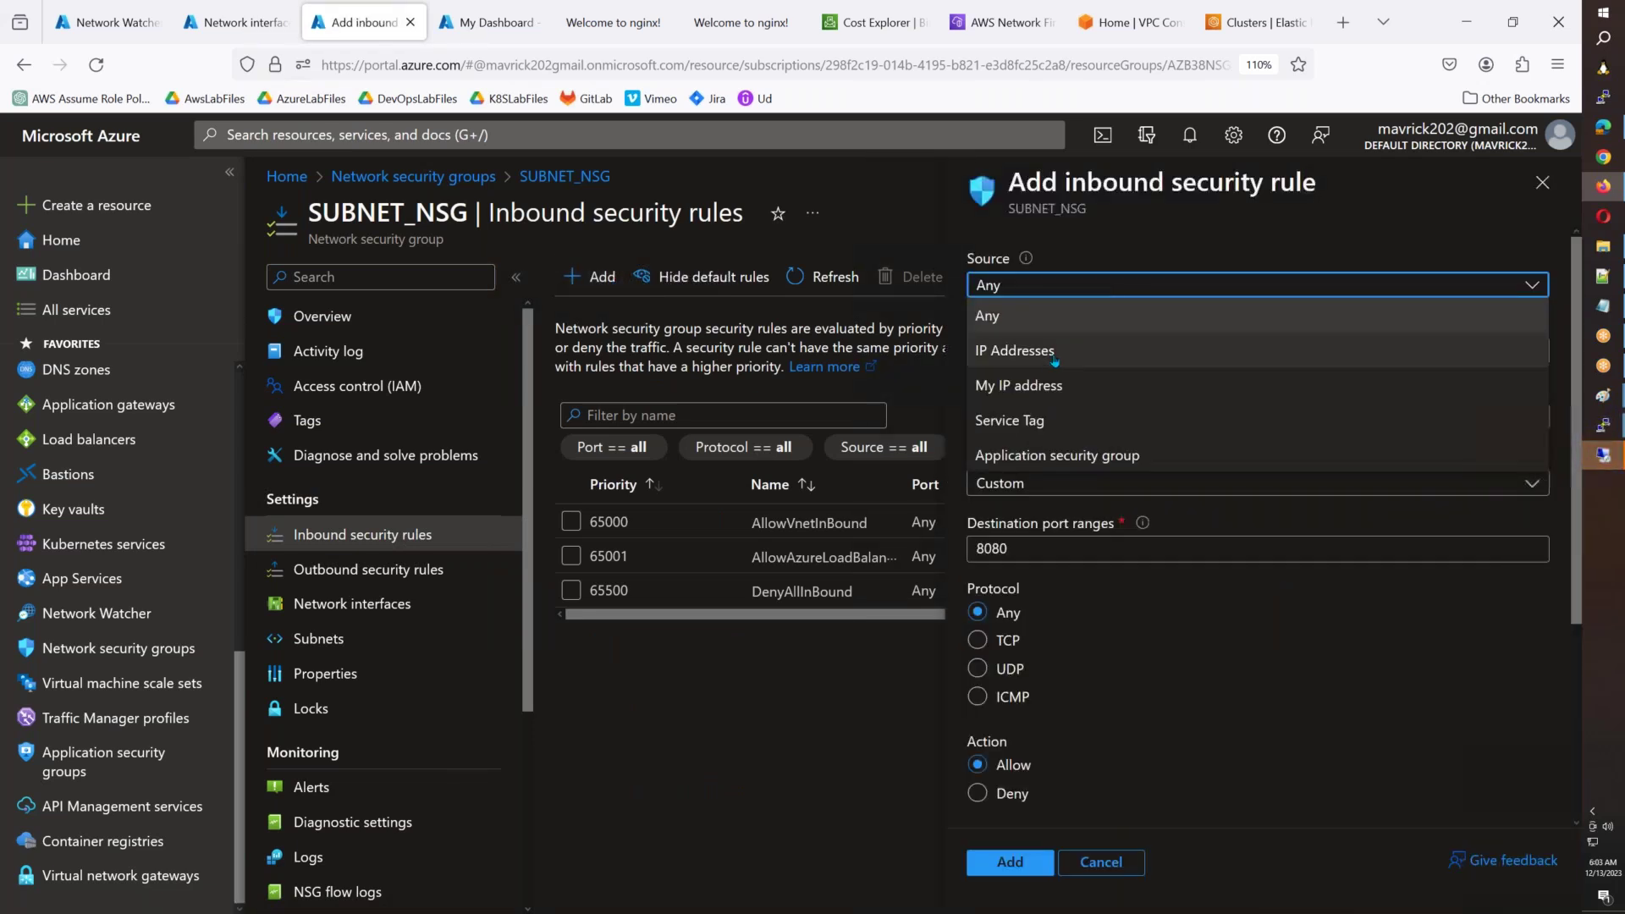
{"action": "left_click", "coordinate": [1051, 382]}
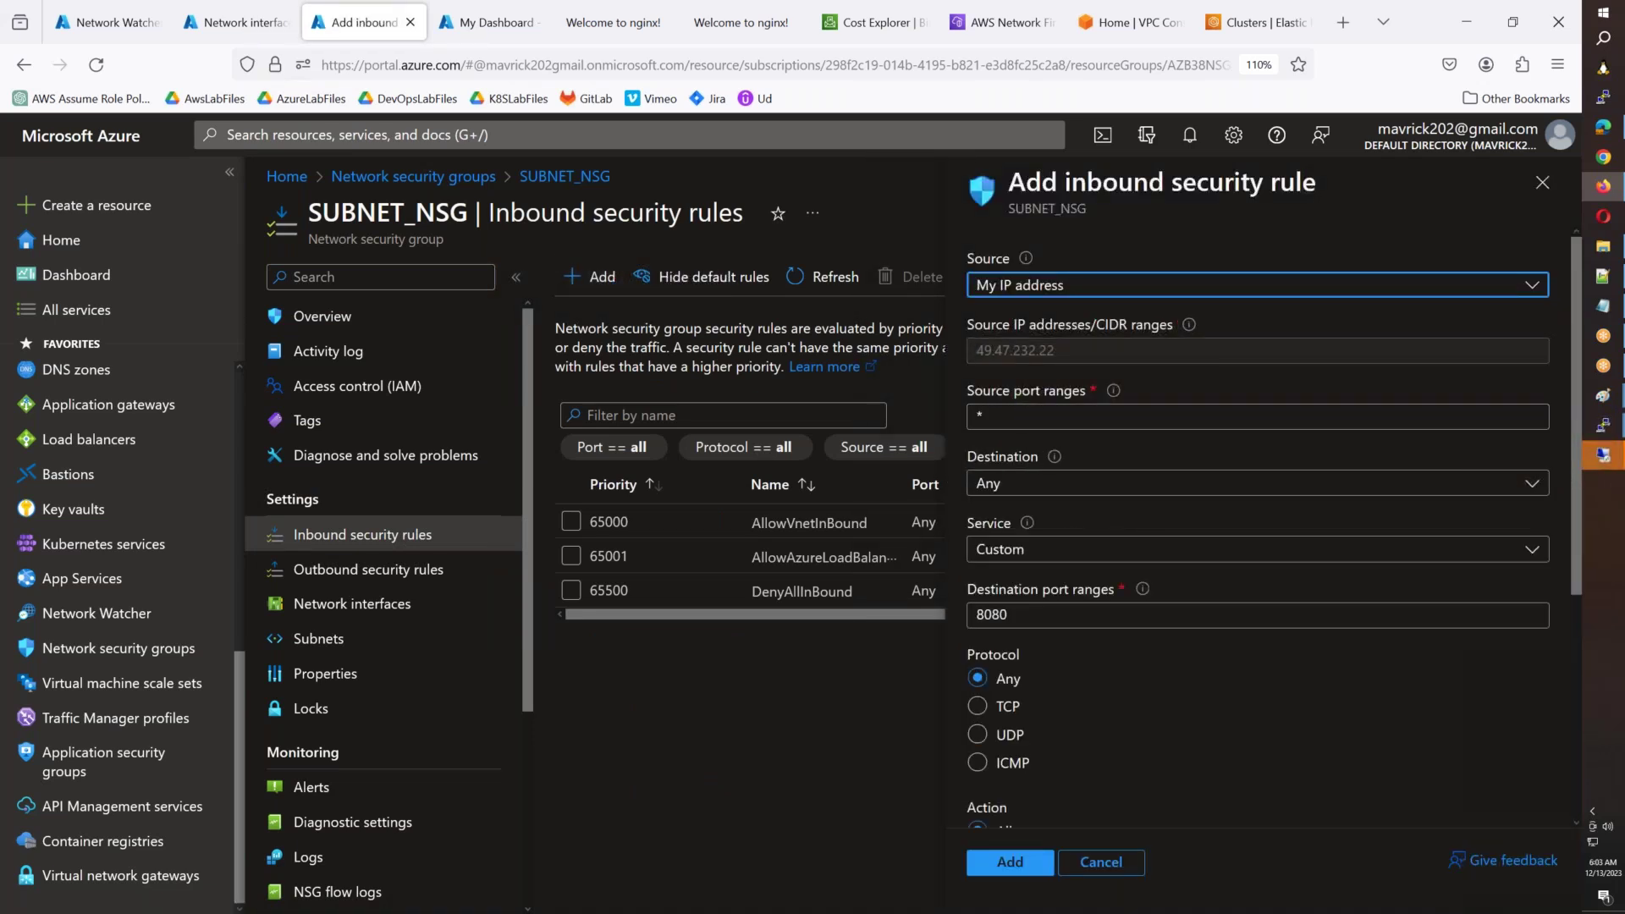
{"action": "left_click_drag", "start_coordinate": [1011, 615], "coordinate": [957, 615]}
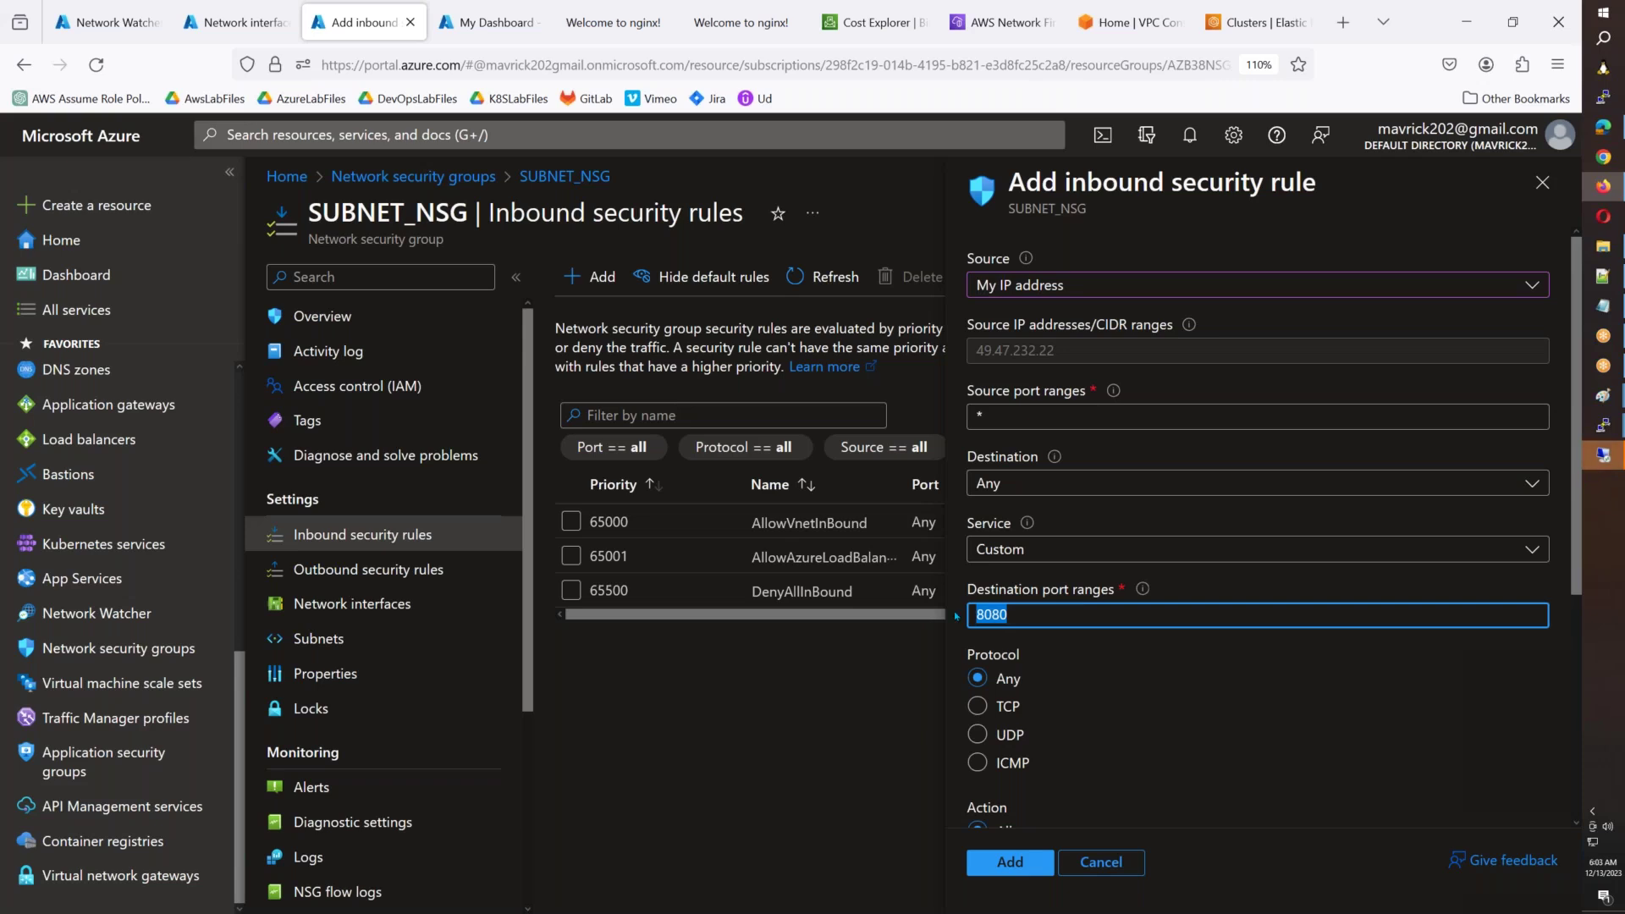
{"action": "type", "text": "22,3389"}
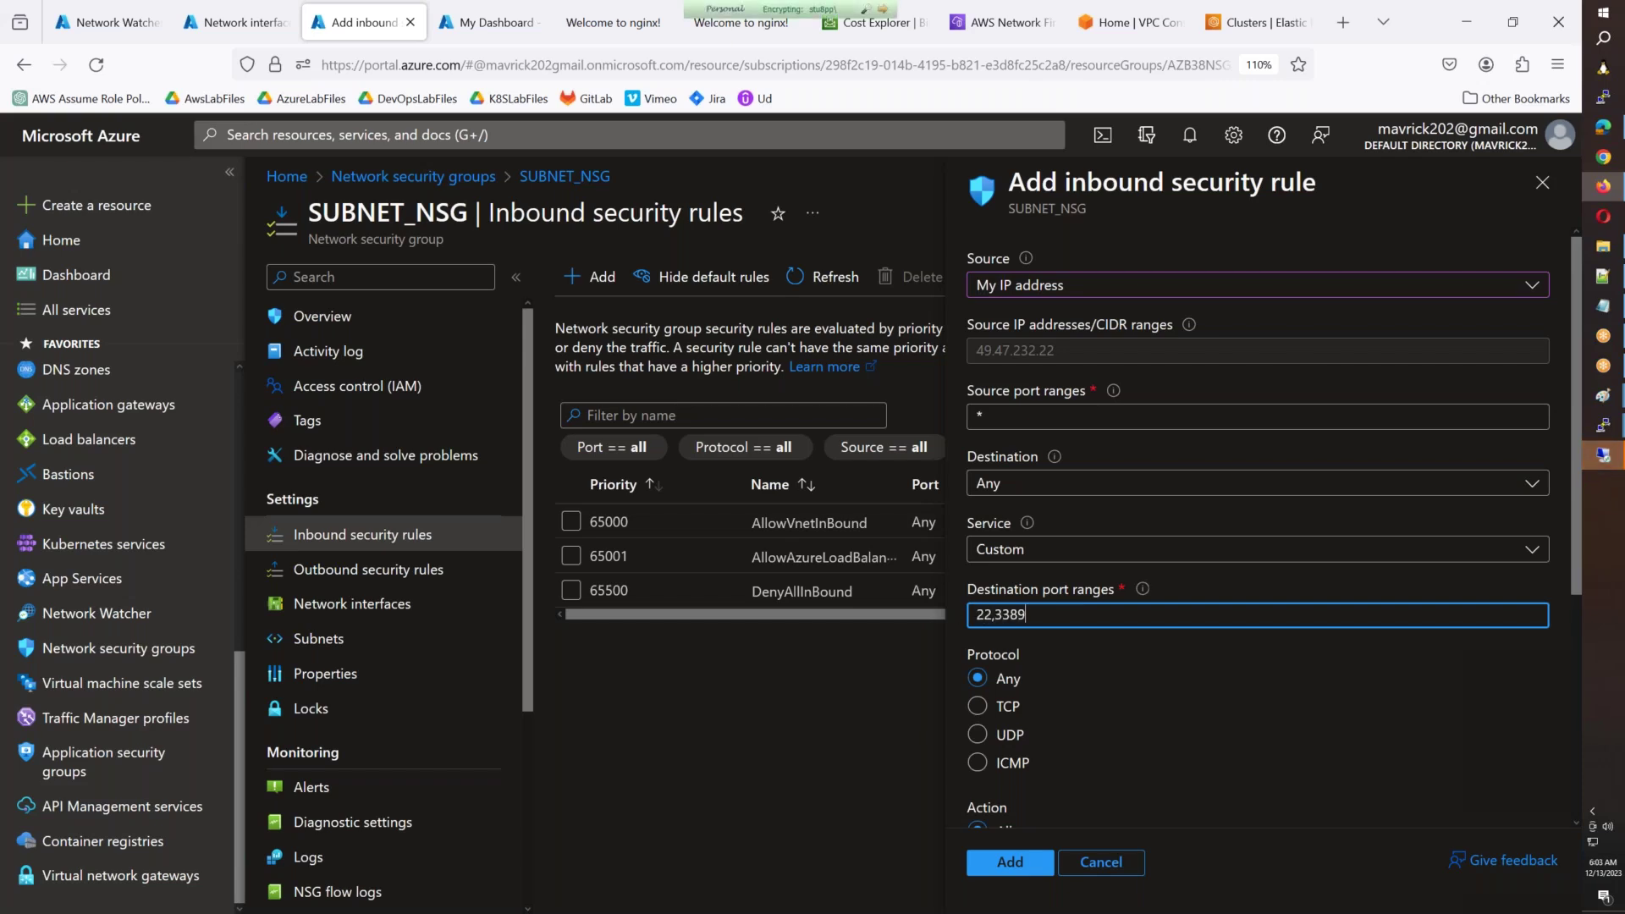
{"action": "left_click", "coordinate": [998, 708]}
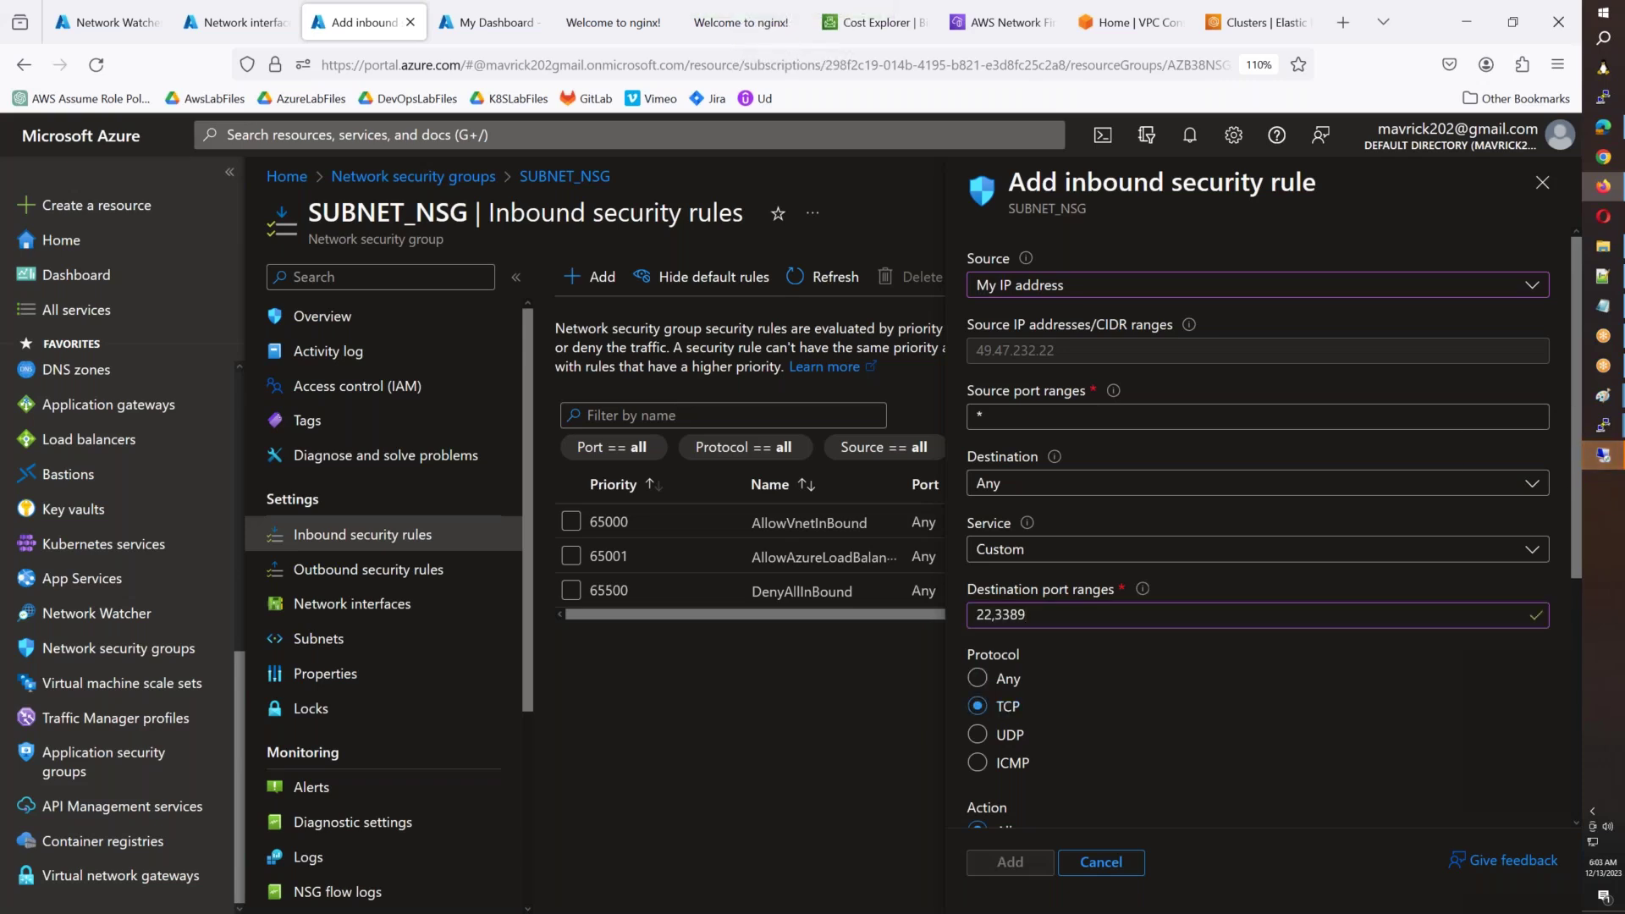
{"action": "scroll", "coordinate": [1001, 712], "scroll_direction": "down", "scroll_amount": 4}
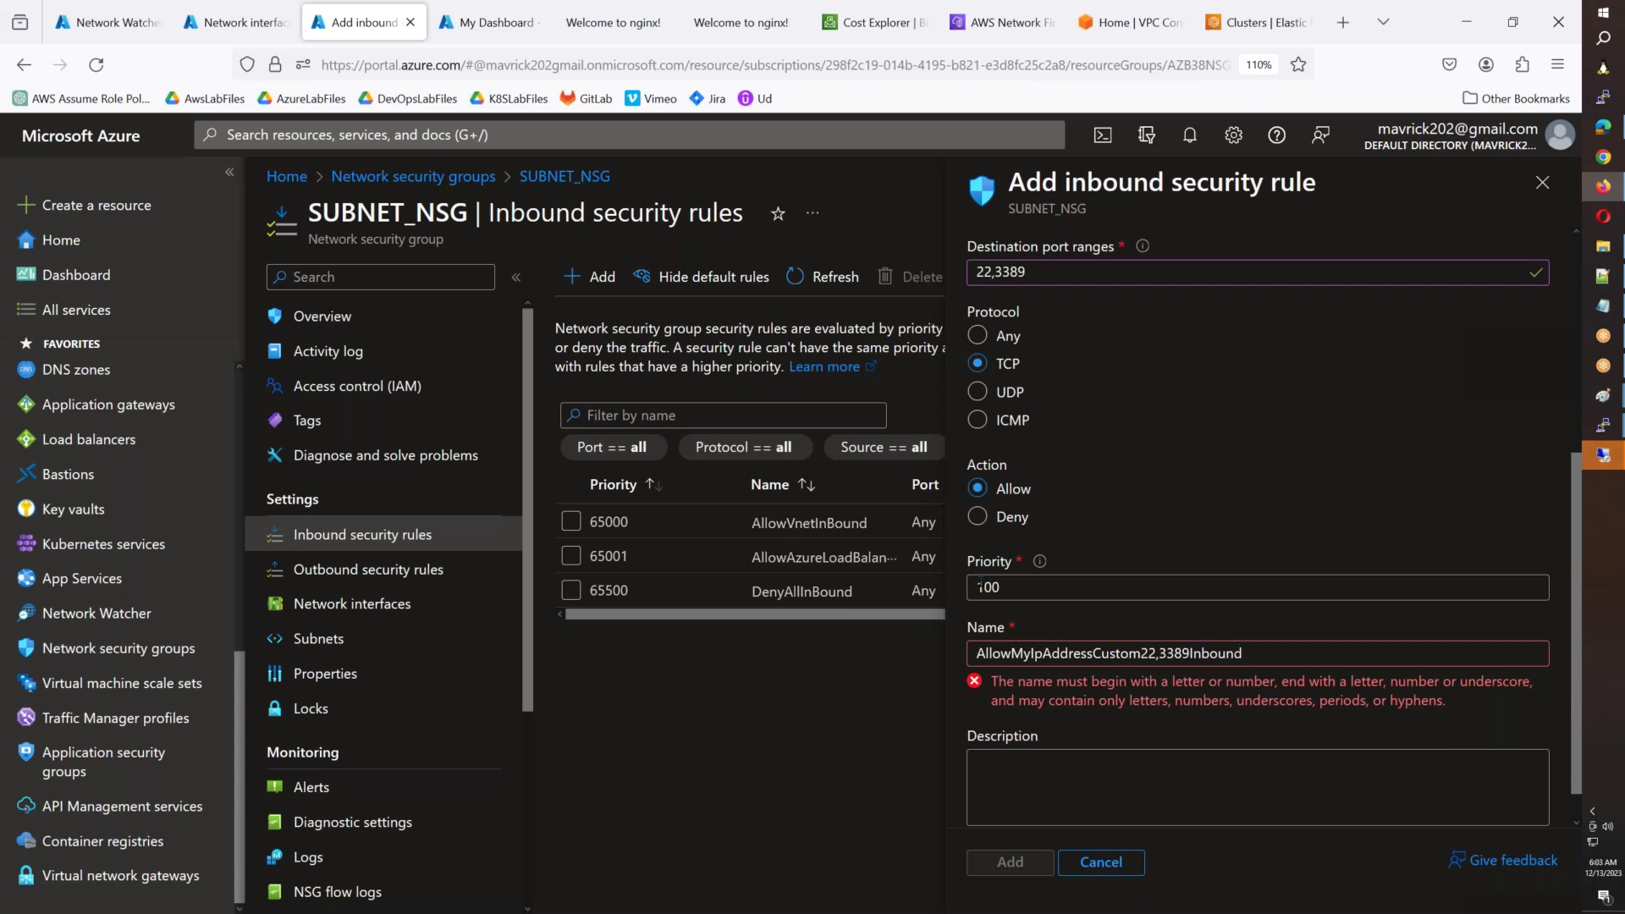
- Name the rule AllowSshRdpFromHome, reuse the name as its description, and add it
{"action": "triple_click", "coordinate": [1263, 662]}
{"action": "type", "text": "Al"}
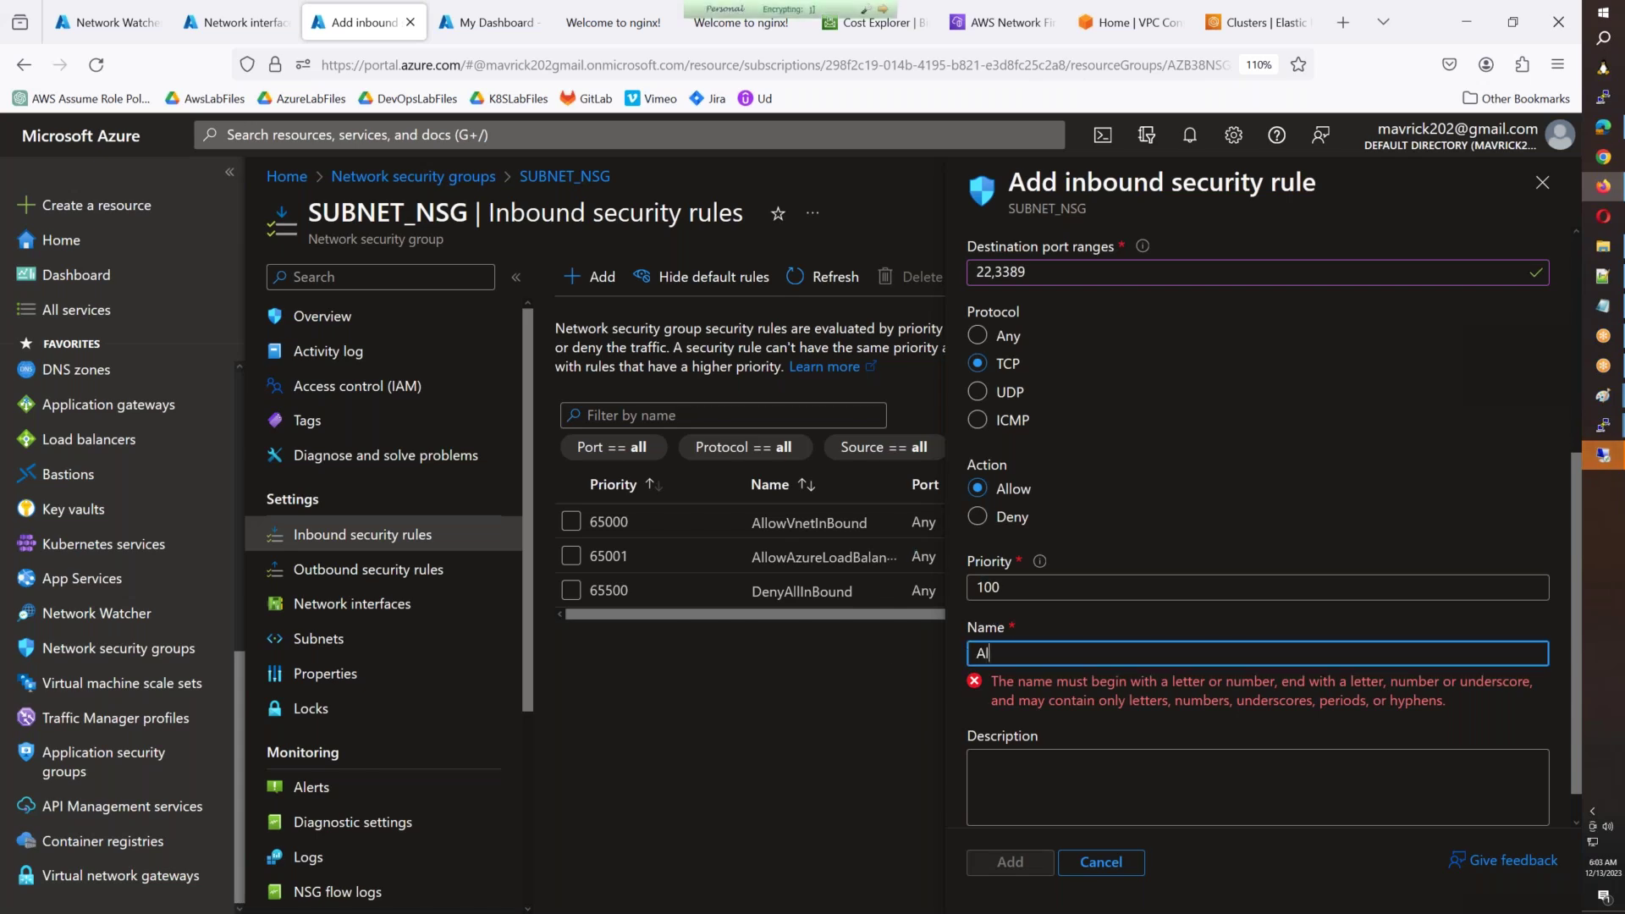
{"action": "type", "text": "lowSsh"}
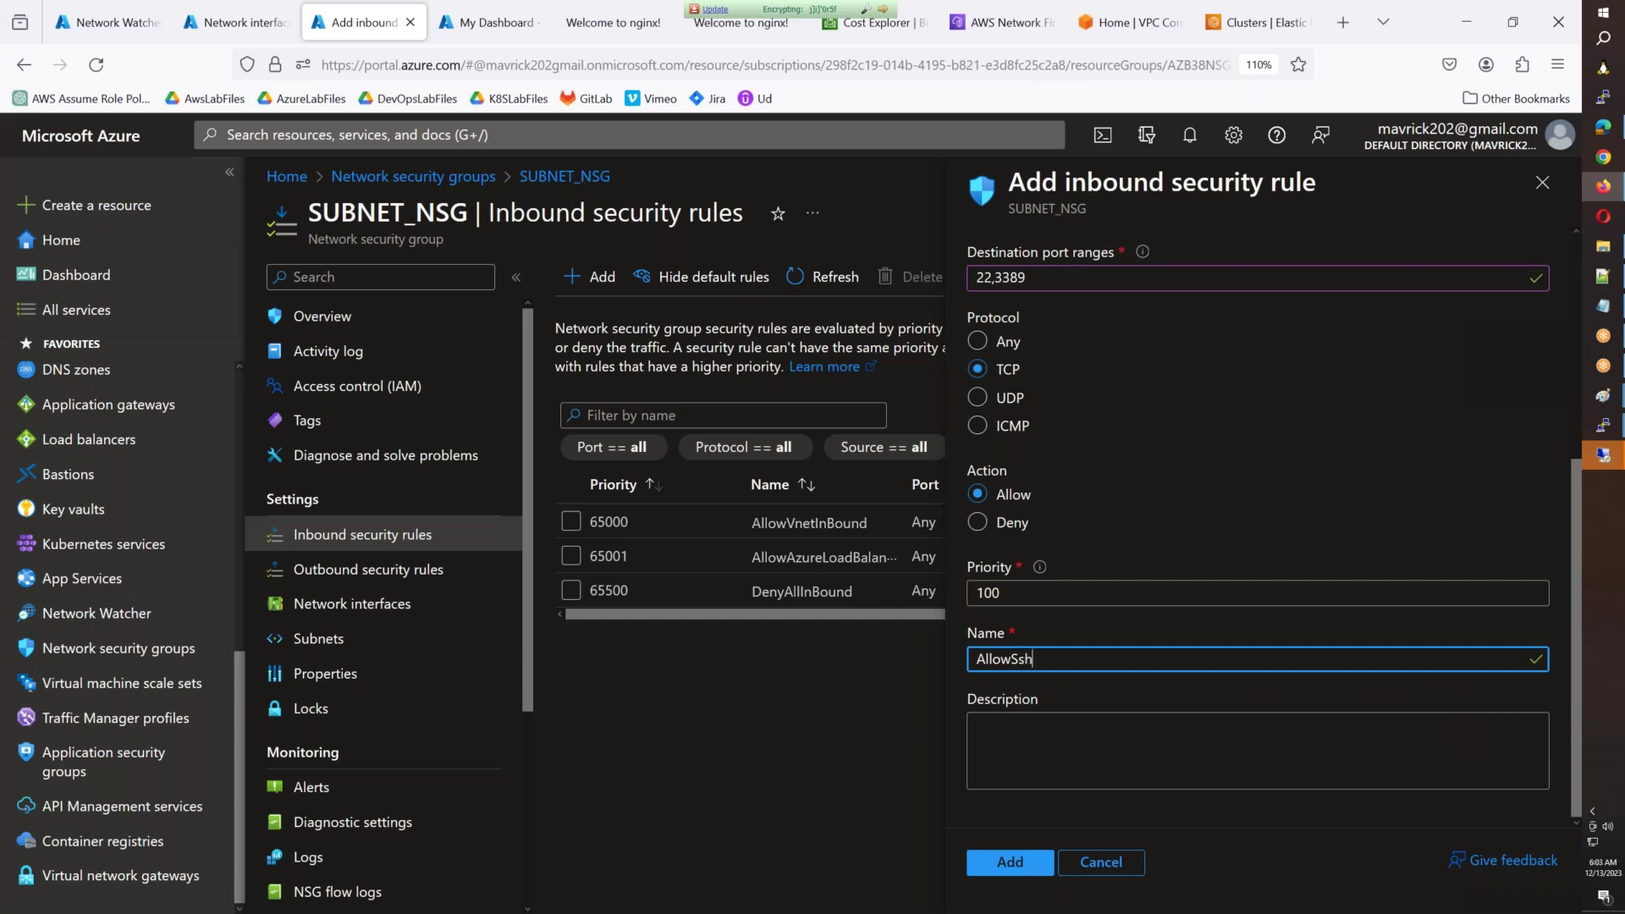
{"action": "type", "text": "RdpFromHome"}
{"action": "key", "text": "ctrl+a"}
{"action": "key", "text": "ctrl+c"}
{"action": "left_click", "coordinate": [1253, 749]}
{"action": "key", "text": "ctrl+v"}
{"action": "left_click", "coordinate": [1020, 862]}
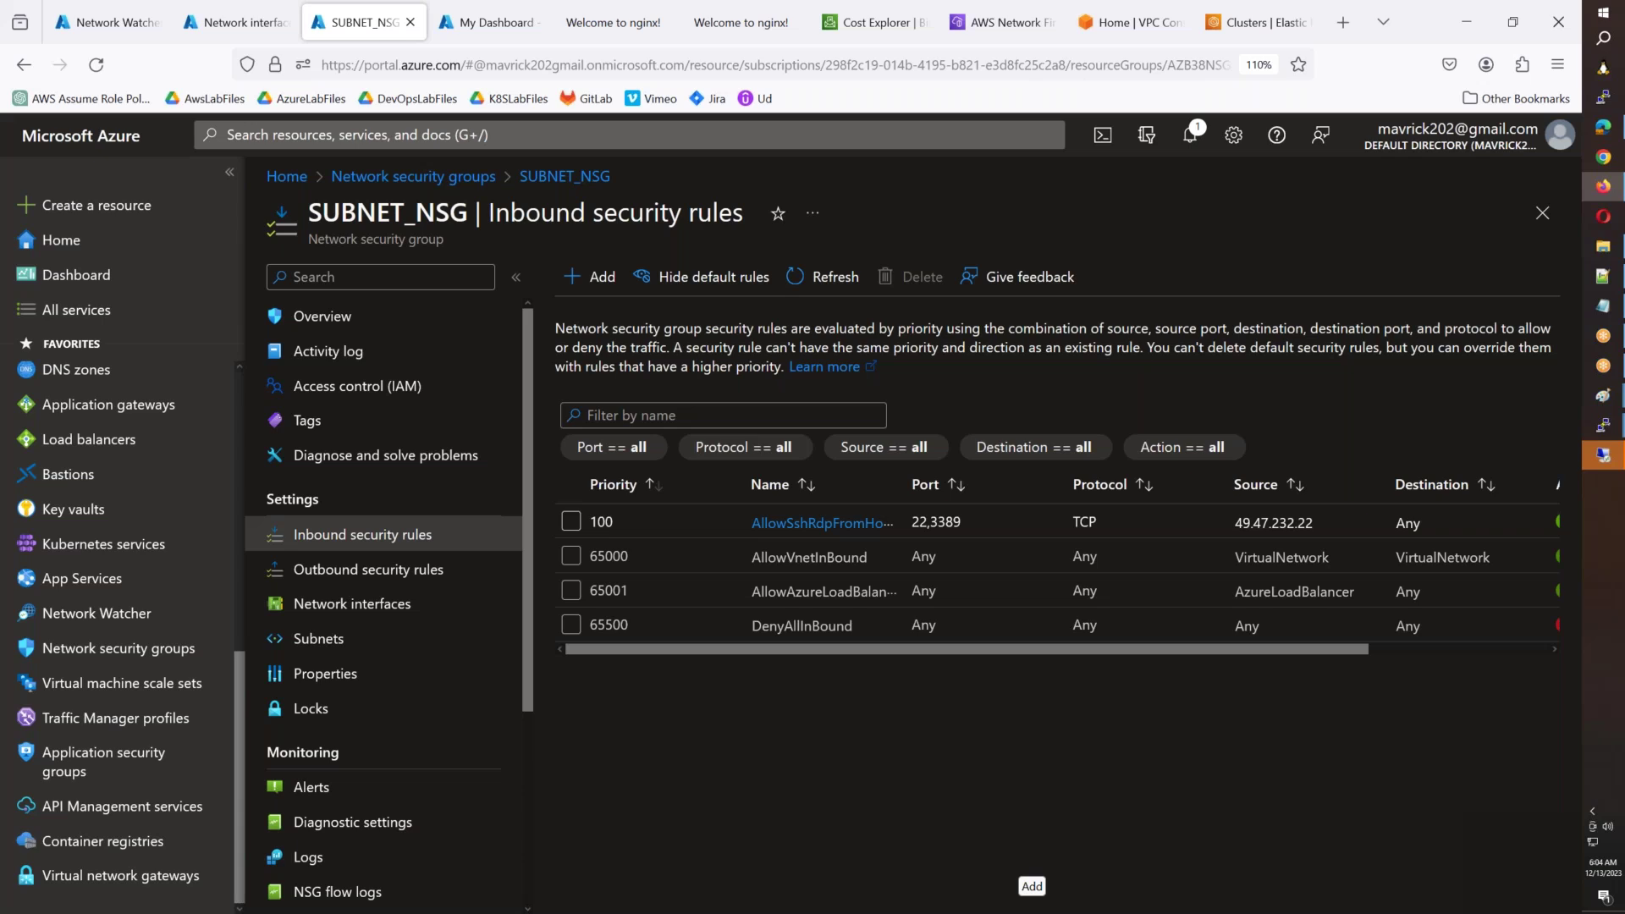
{"action": "left_click", "coordinate": [1612, 464]}
- Reconnect to 20.169.157.212 and start a new SUBNET_NSG rule with source Any and service HTTP
{"action": "left_click", "coordinate": [889, 496]}
{"action": "left_click", "coordinate": [840, 336]}
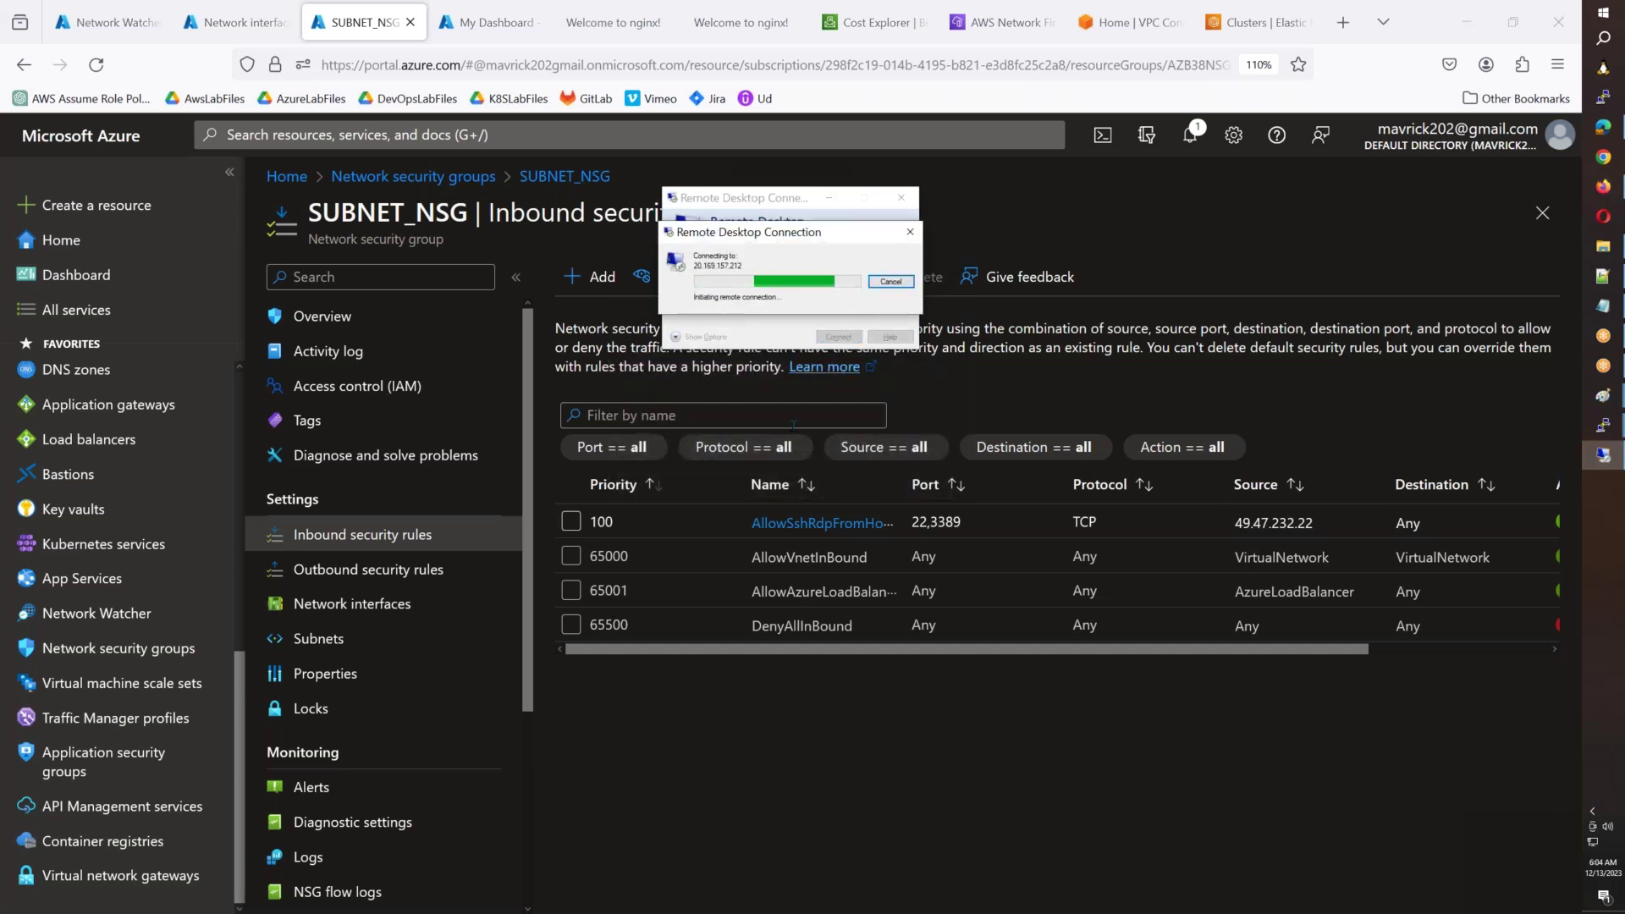
{"action": "left_click", "coordinate": [589, 277]}
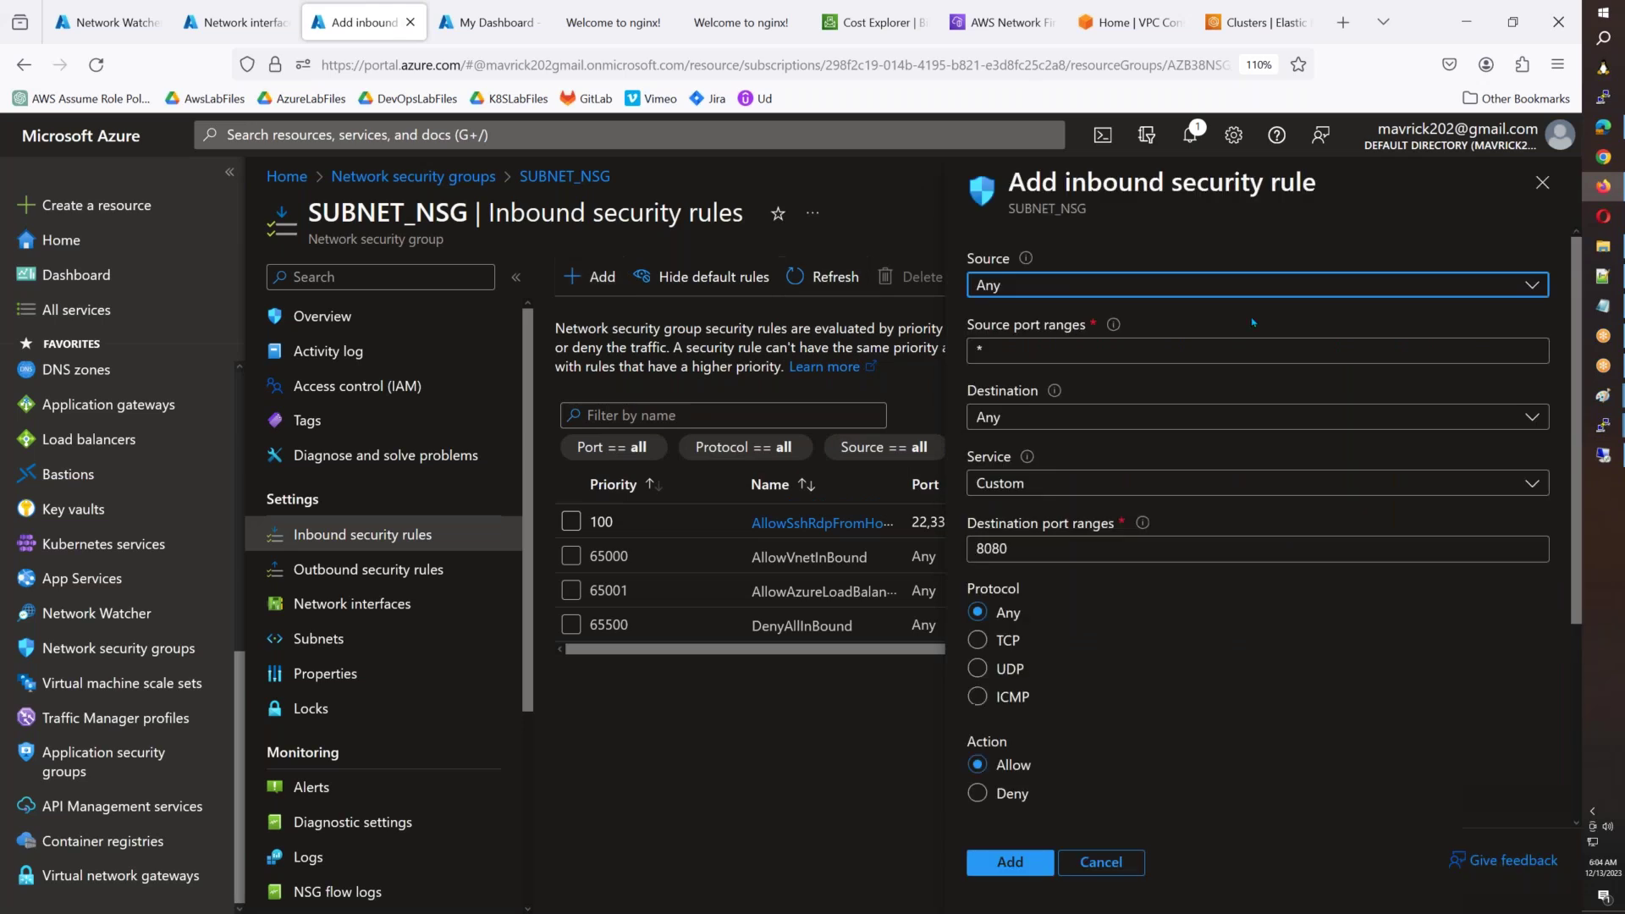
{"action": "left_click", "coordinate": [1039, 287]}
{"action": "left_click", "coordinate": [1029, 314]}
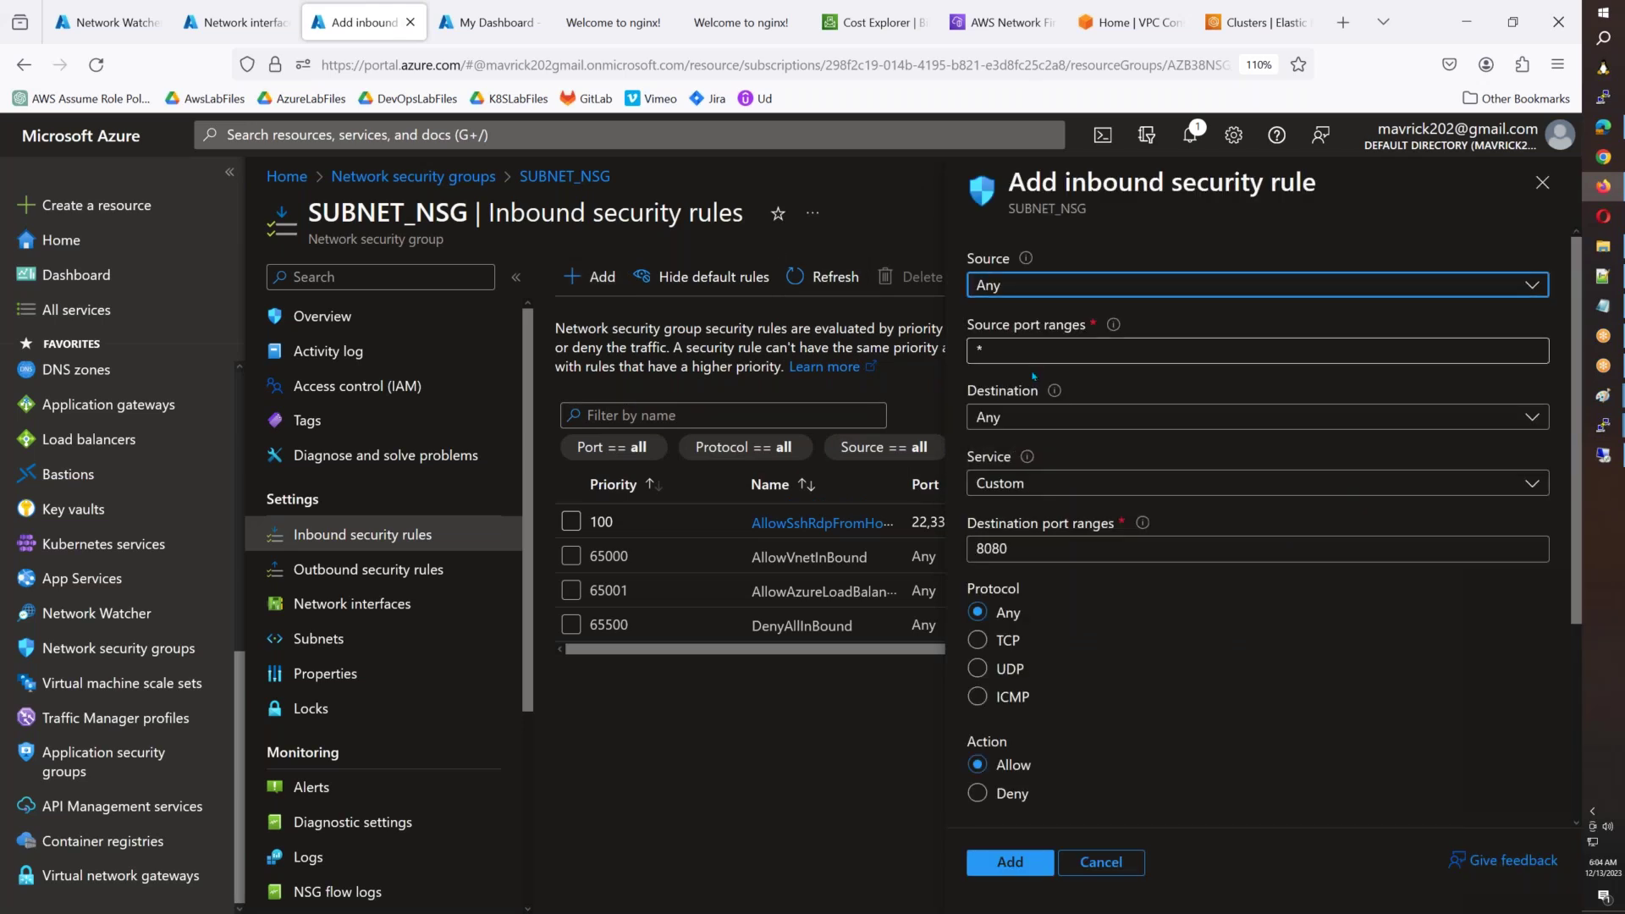
{"action": "left_click", "coordinate": [1018, 484]}
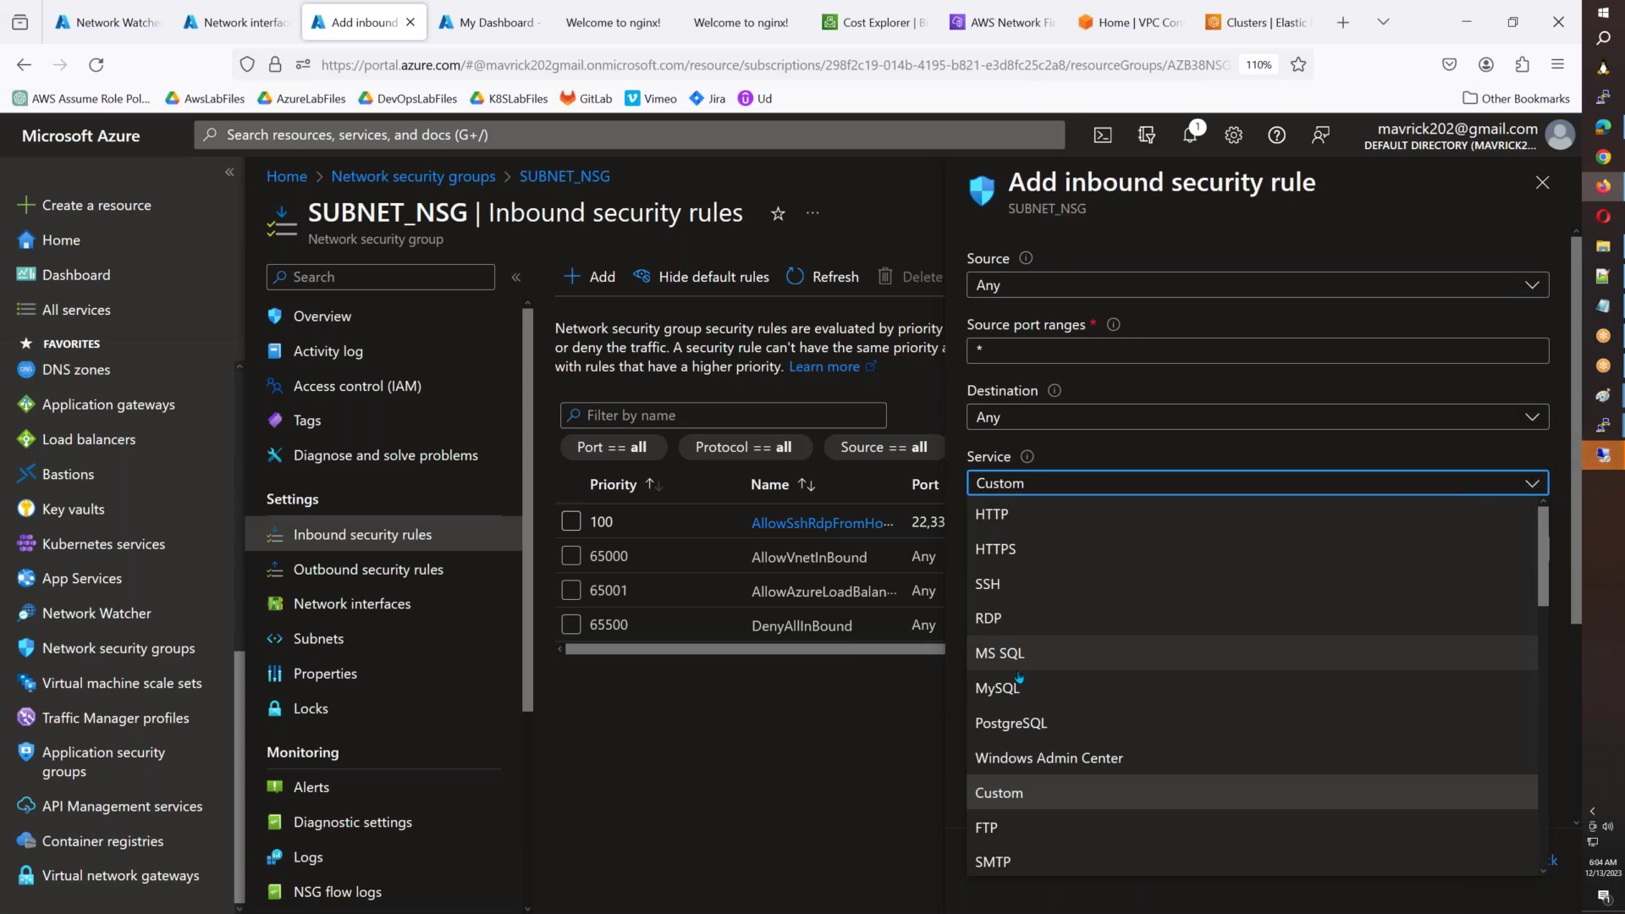
{"action": "left_click", "coordinate": [999, 515]}
- Target destination IP addresses 10.1.1.4,10.1.1.5, add the rule, then submit the RDP password
{"action": "scroll", "coordinate": [1018, 732], "scroll_direction": "down", "scroll_amount": 1}
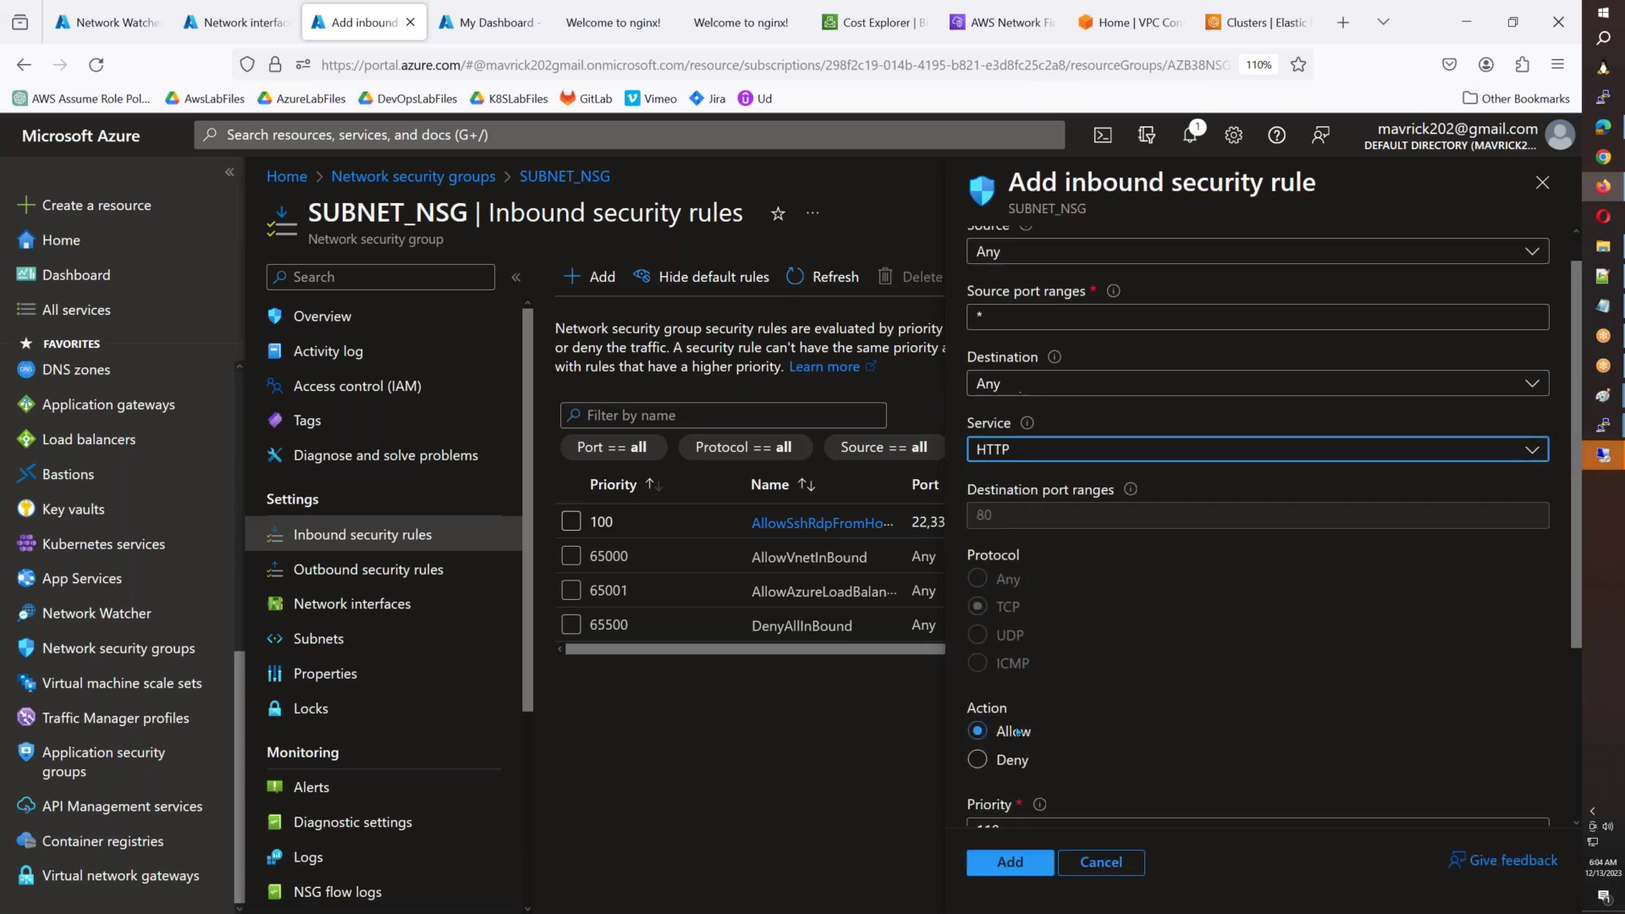
{"action": "scroll", "coordinate": [1016, 730], "scroll_direction": "down", "scroll_amount": 3}
{"action": "scroll", "coordinate": [1040, 428], "scroll_direction": "up", "scroll_amount": 4}
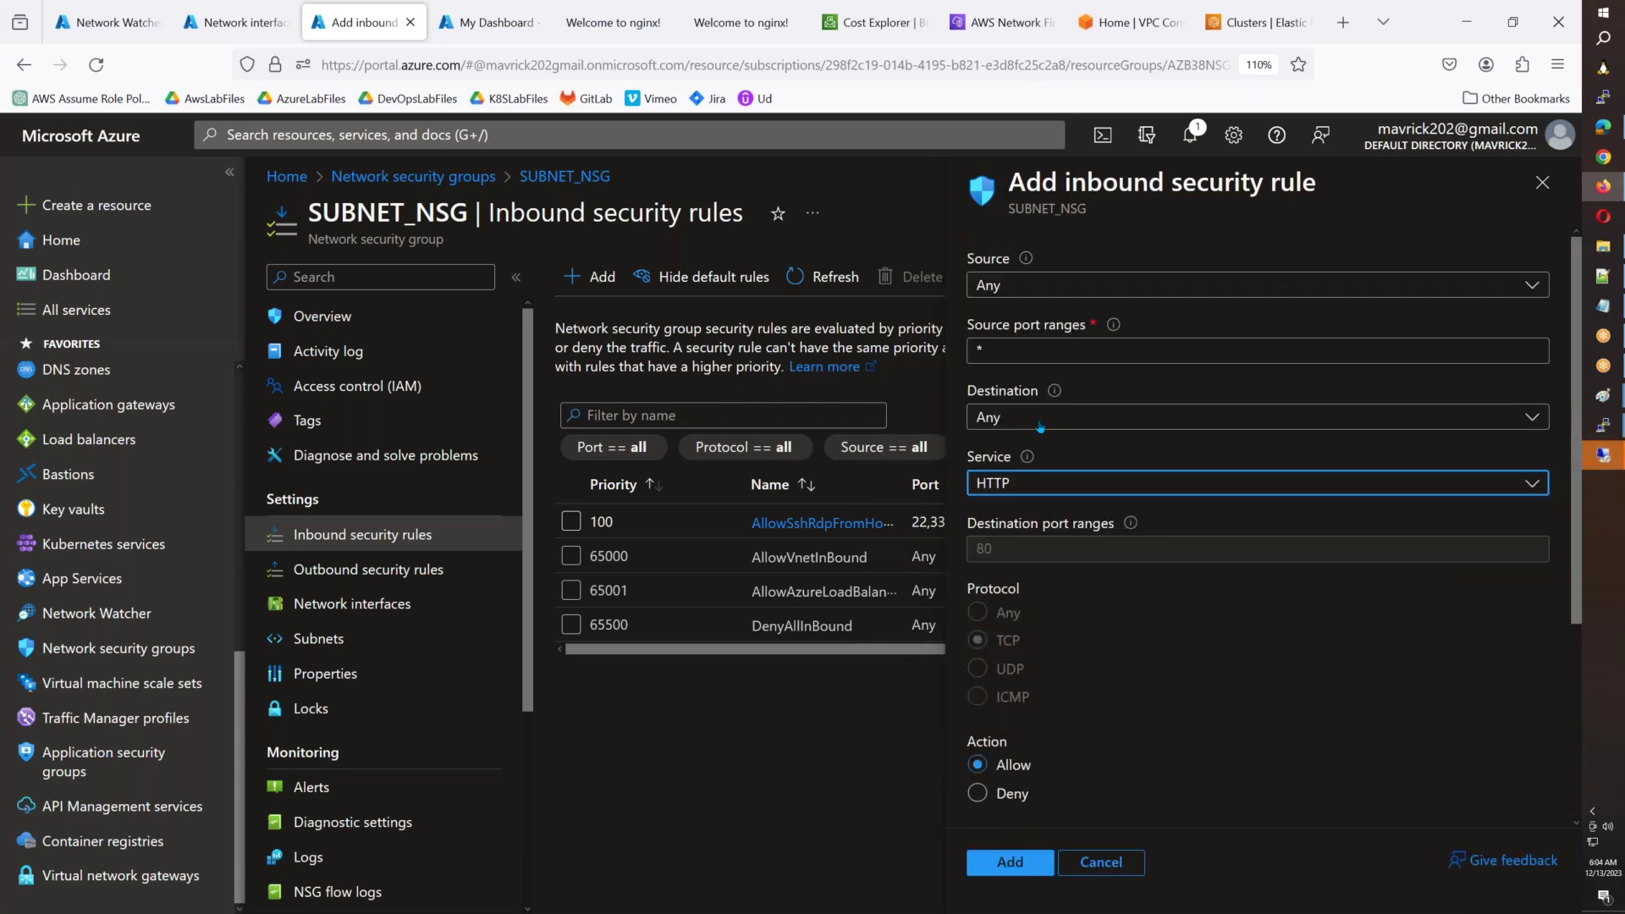
{"action": "left_click", "coordinate": [1040, 423]}
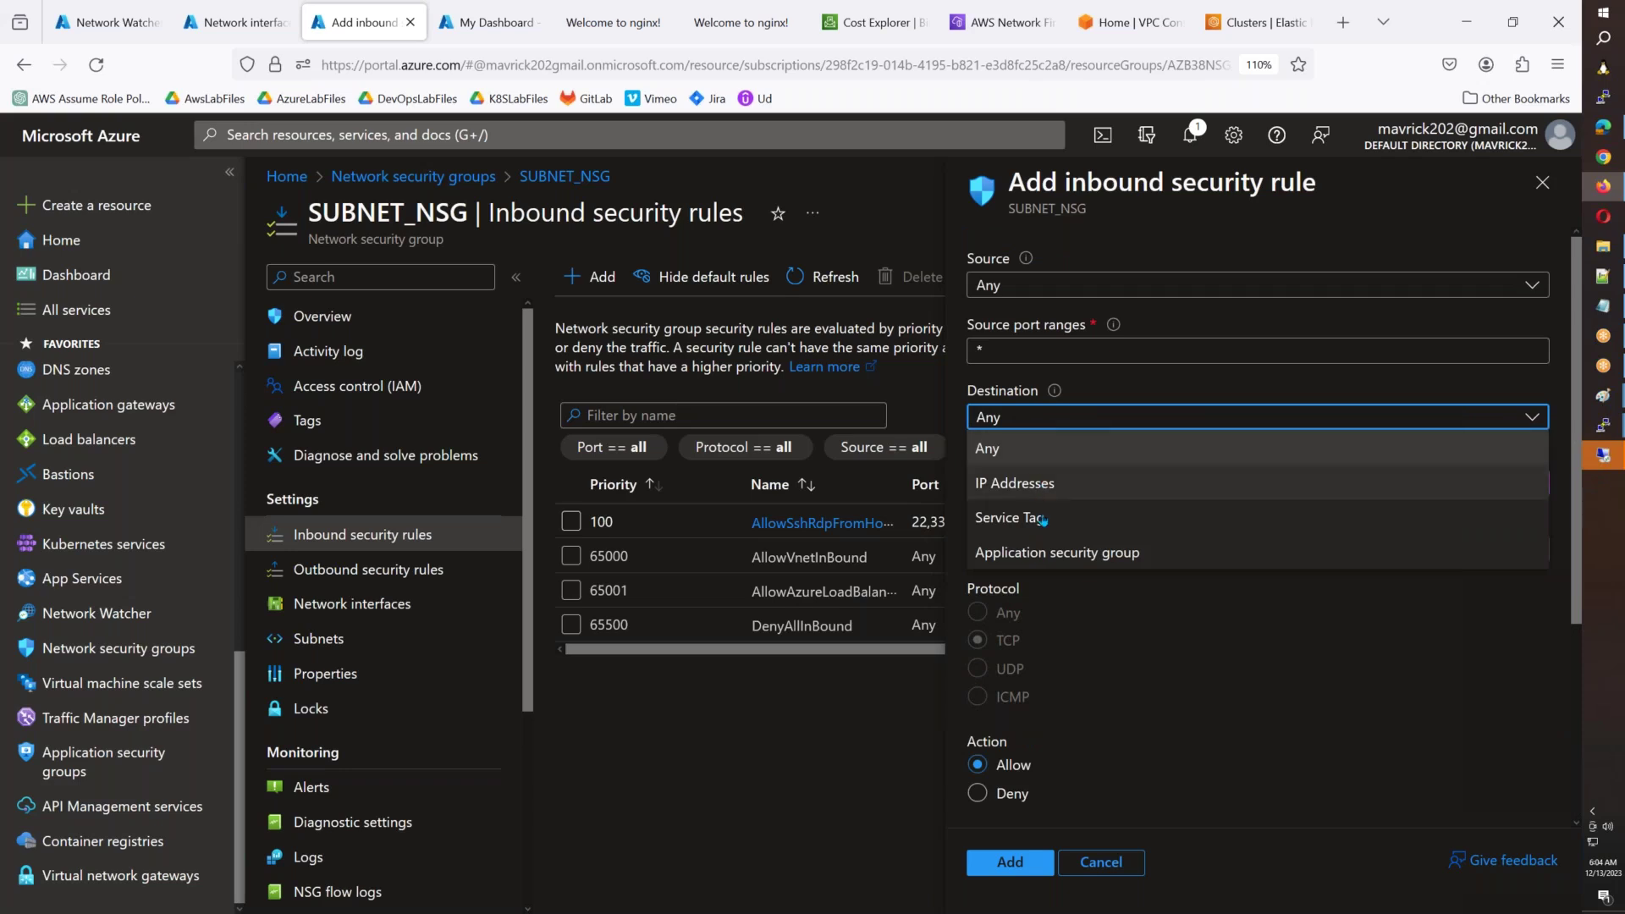
{"action": "left_click", "coordinate": [1050, 552]}
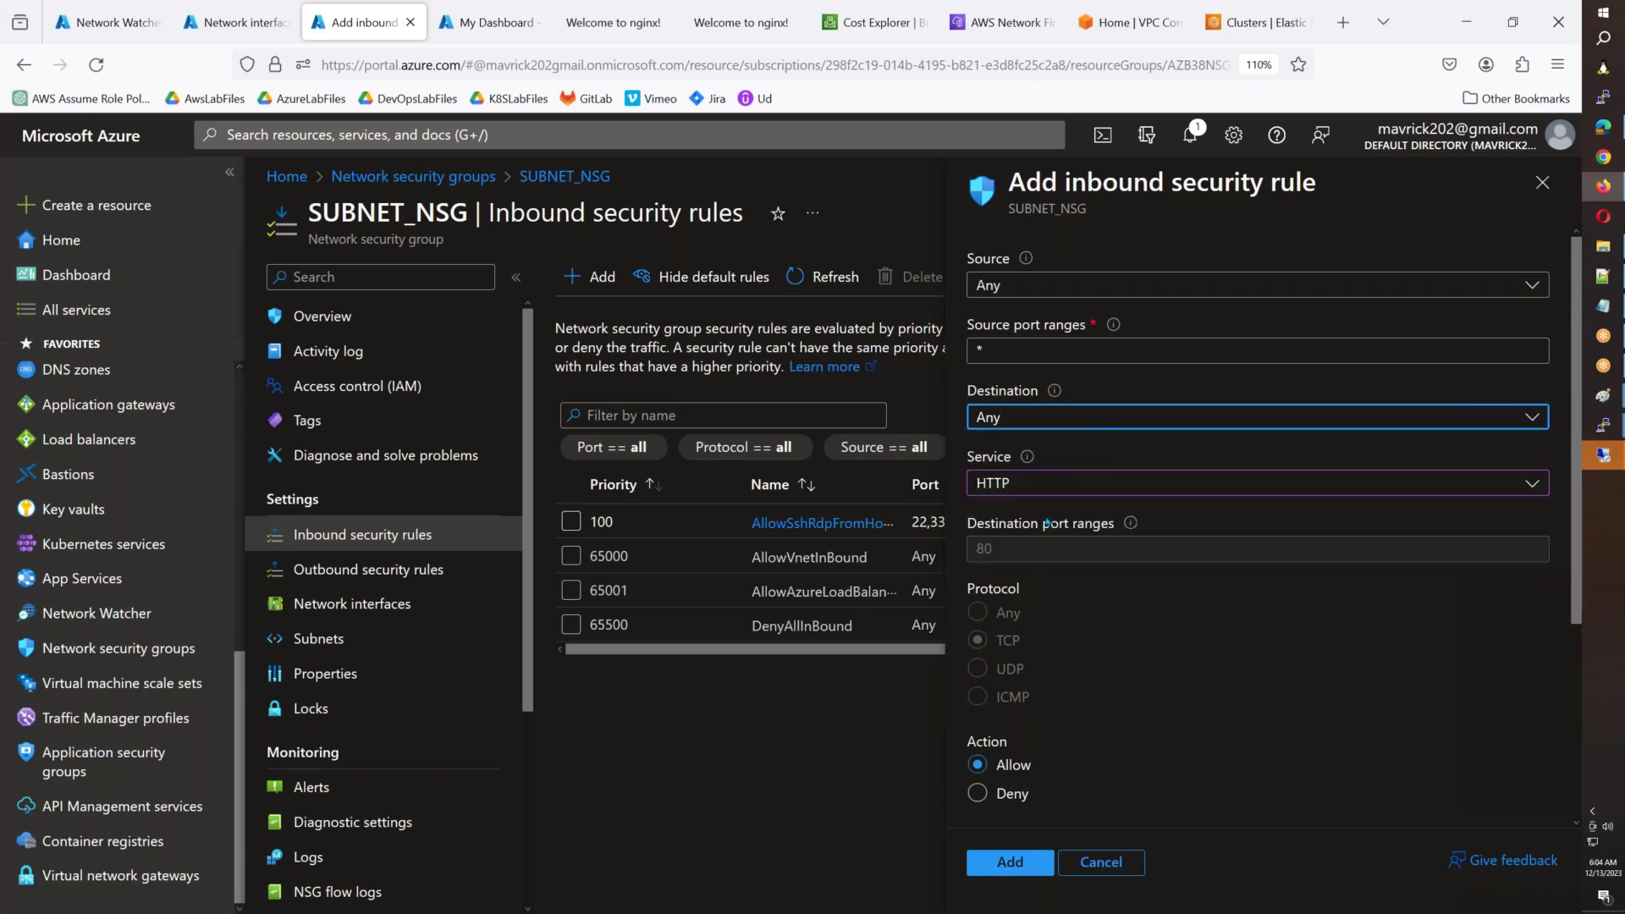
{"action": "left_click", "coordinate": [1052, 421]}
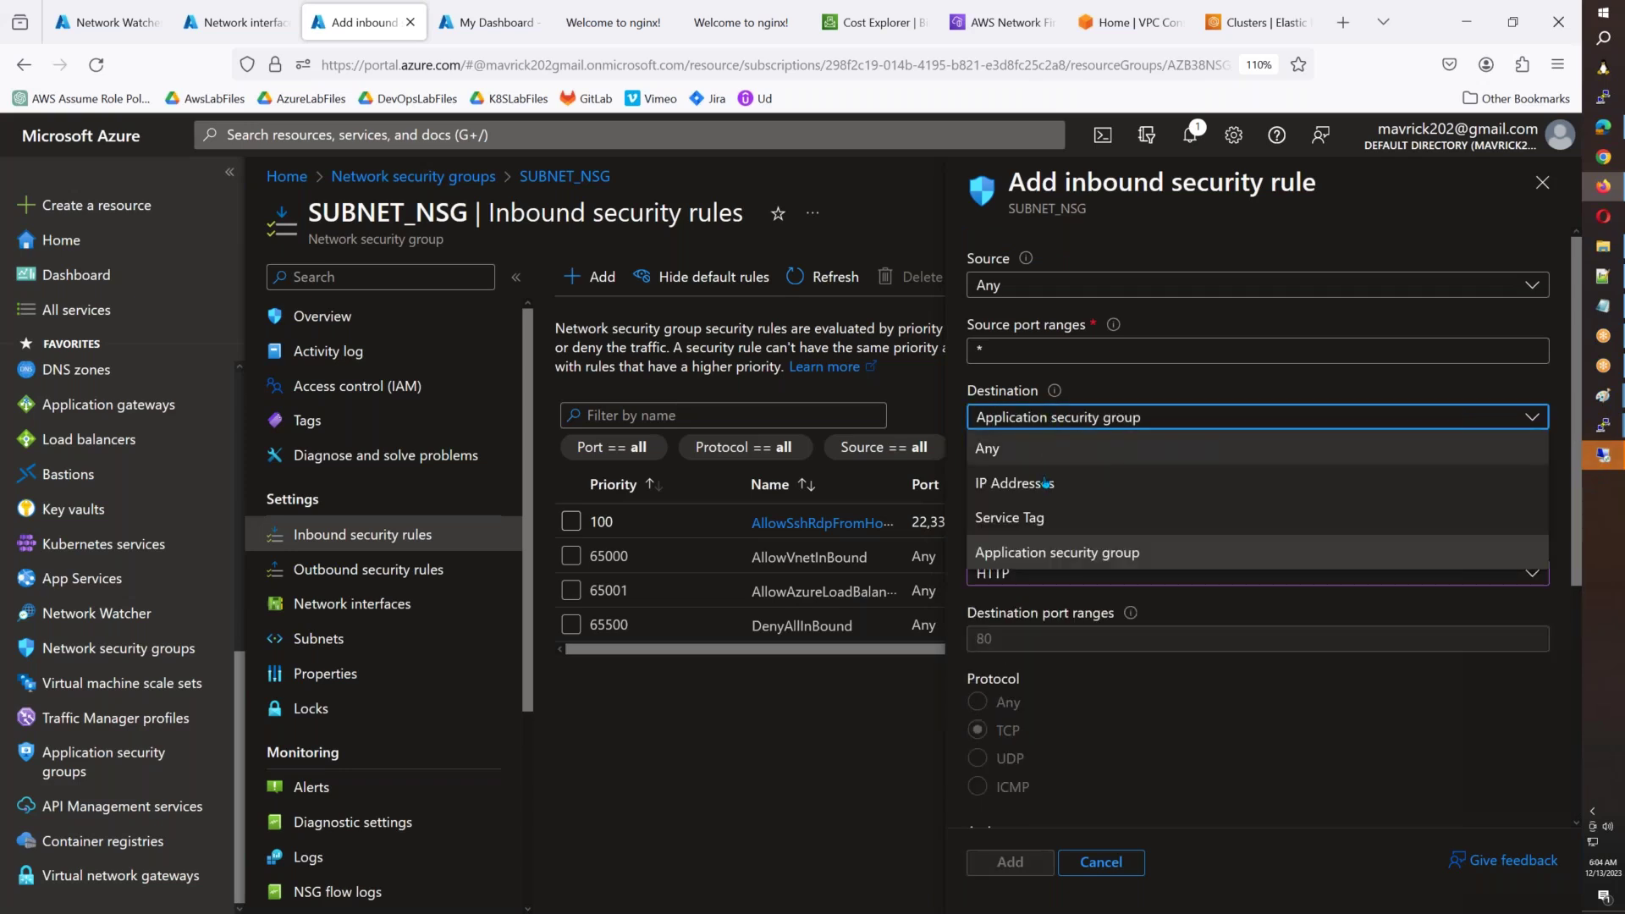
{"action": "left_click", "coordinate": [1062, 515]}
{"action": "left_click", "coordinate": [1066, 489]}
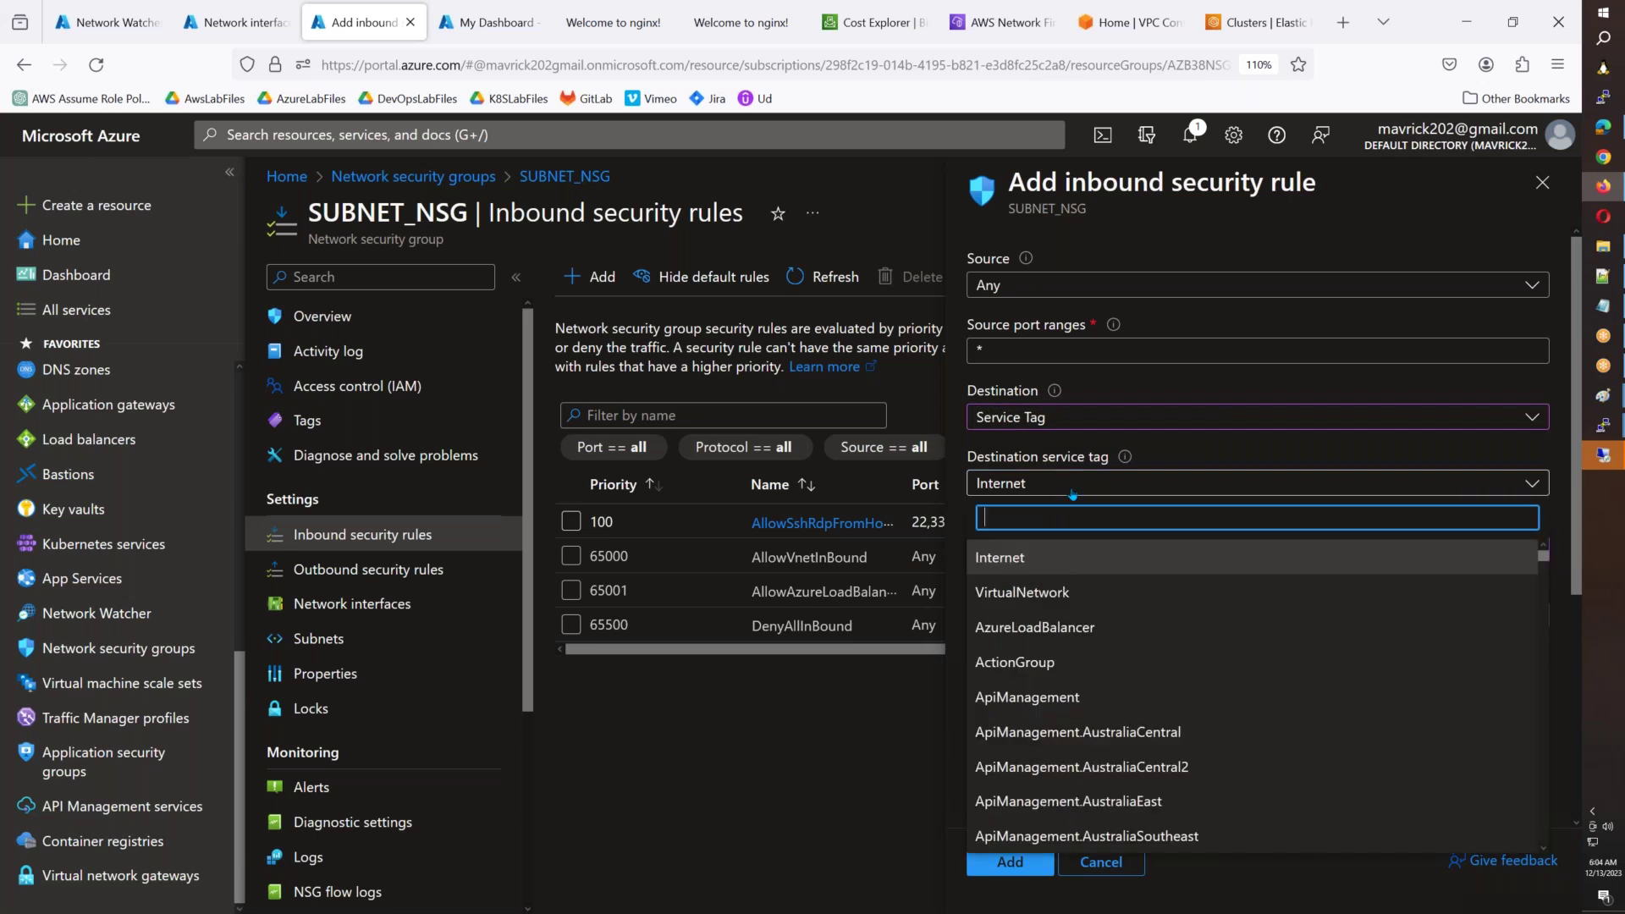
{"action": "left_click", "coordinate": [1027, 588]}
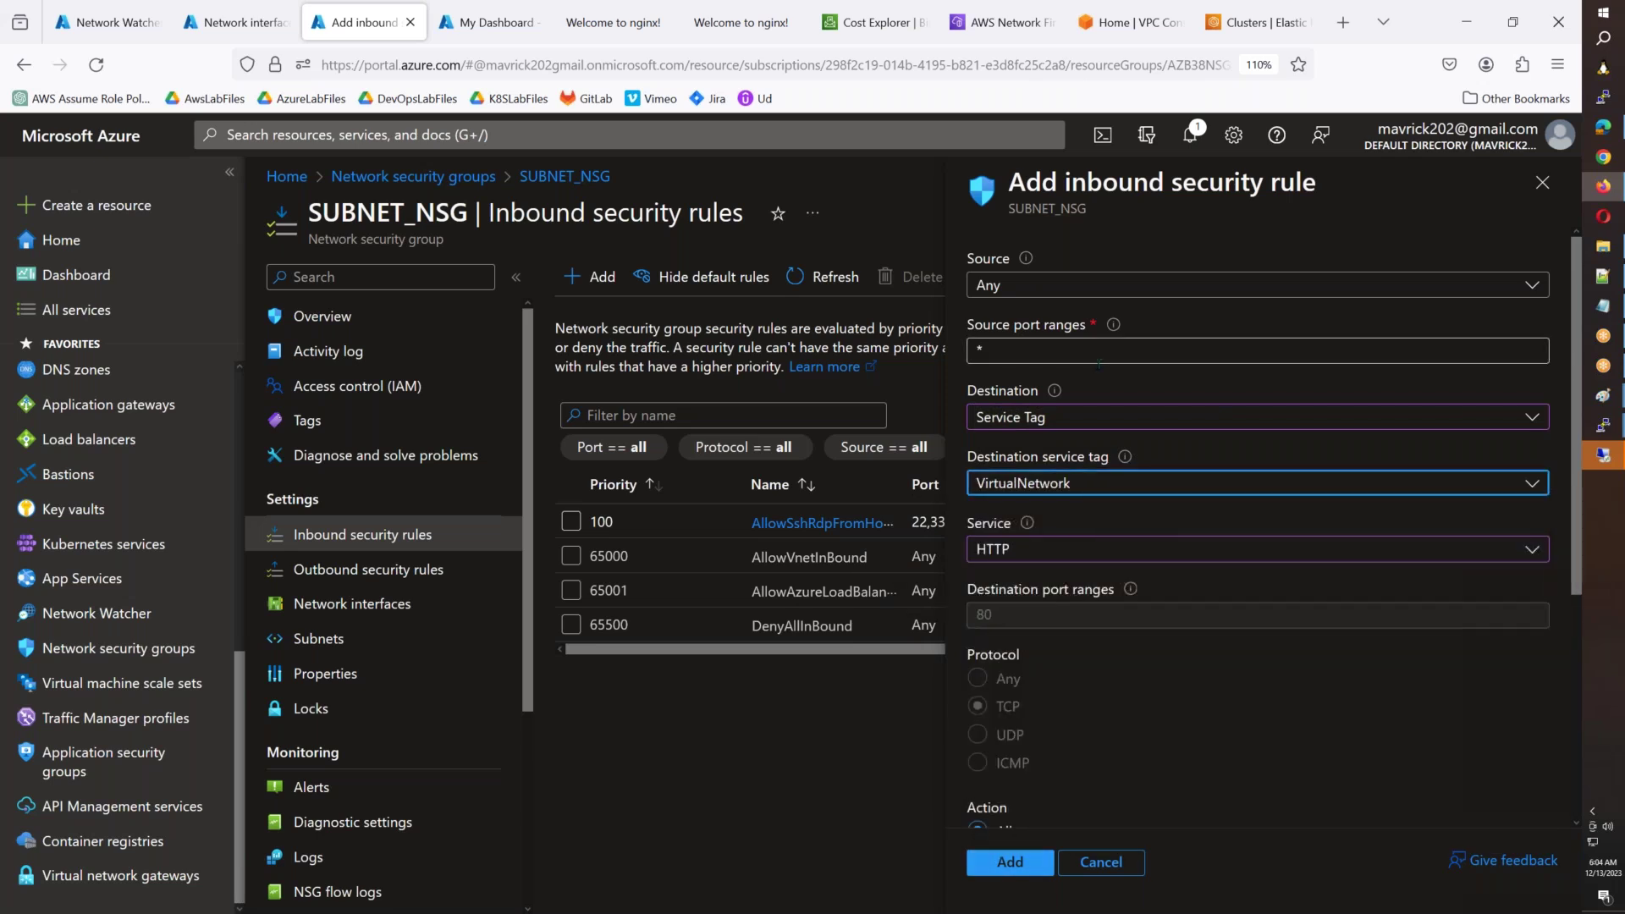
{"action": "left_click", "coordinate": [1066, 421]}
{"action": "left_click", "coordinate": [1058, 475]}
{"action": "left_click", "coordinate": [1053, 482]}
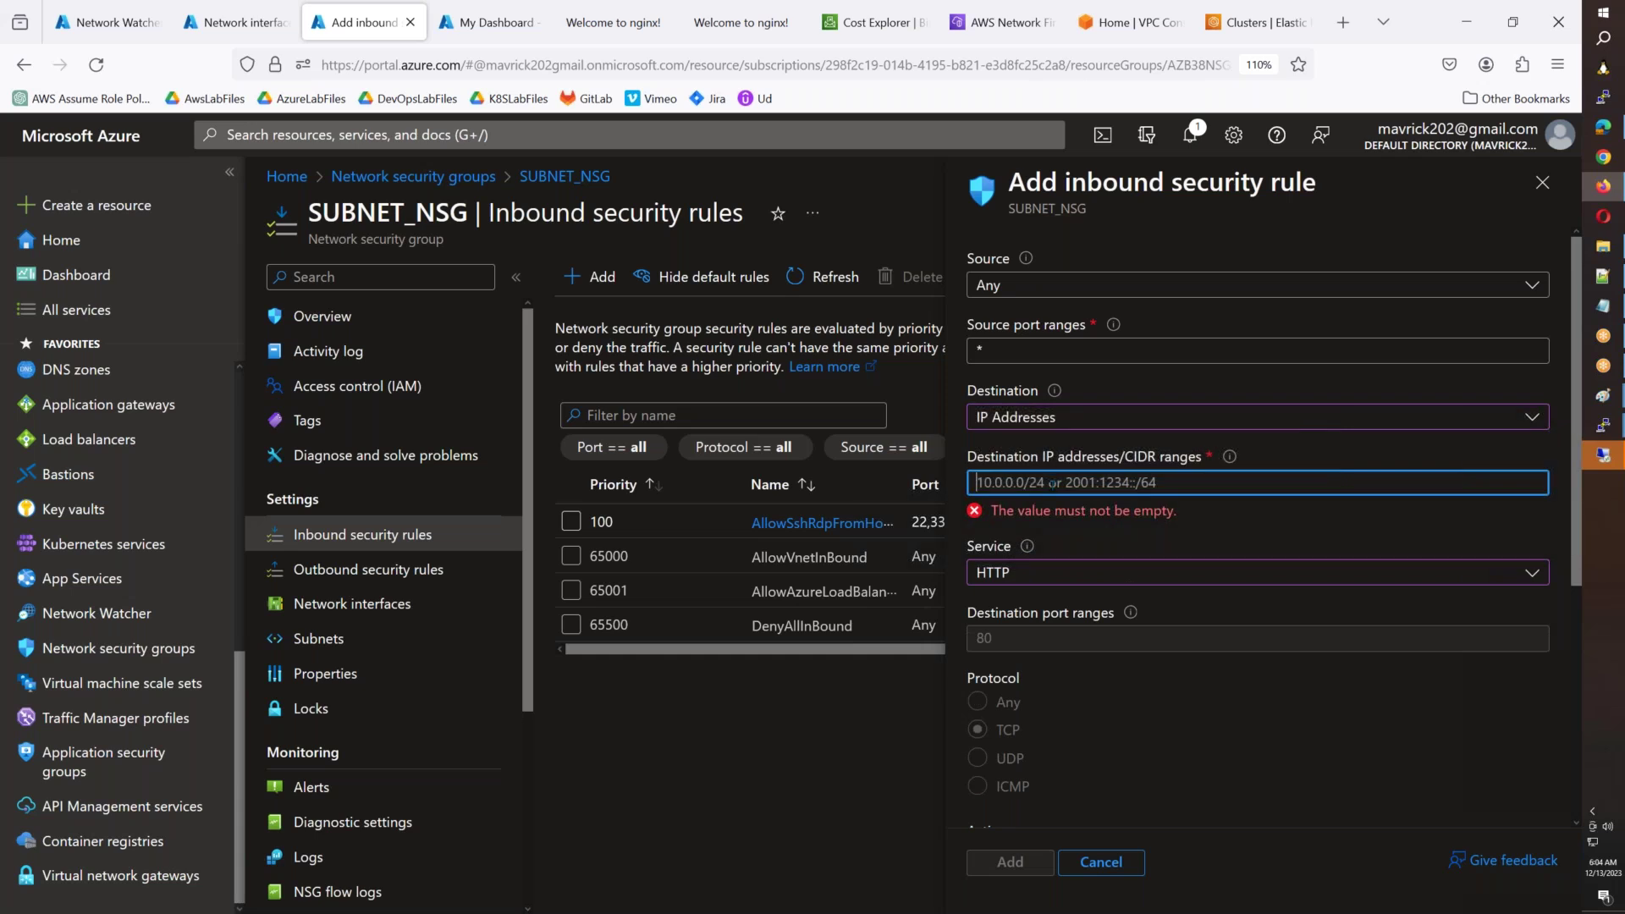
{"action": "type", "text": "10.1.1"}
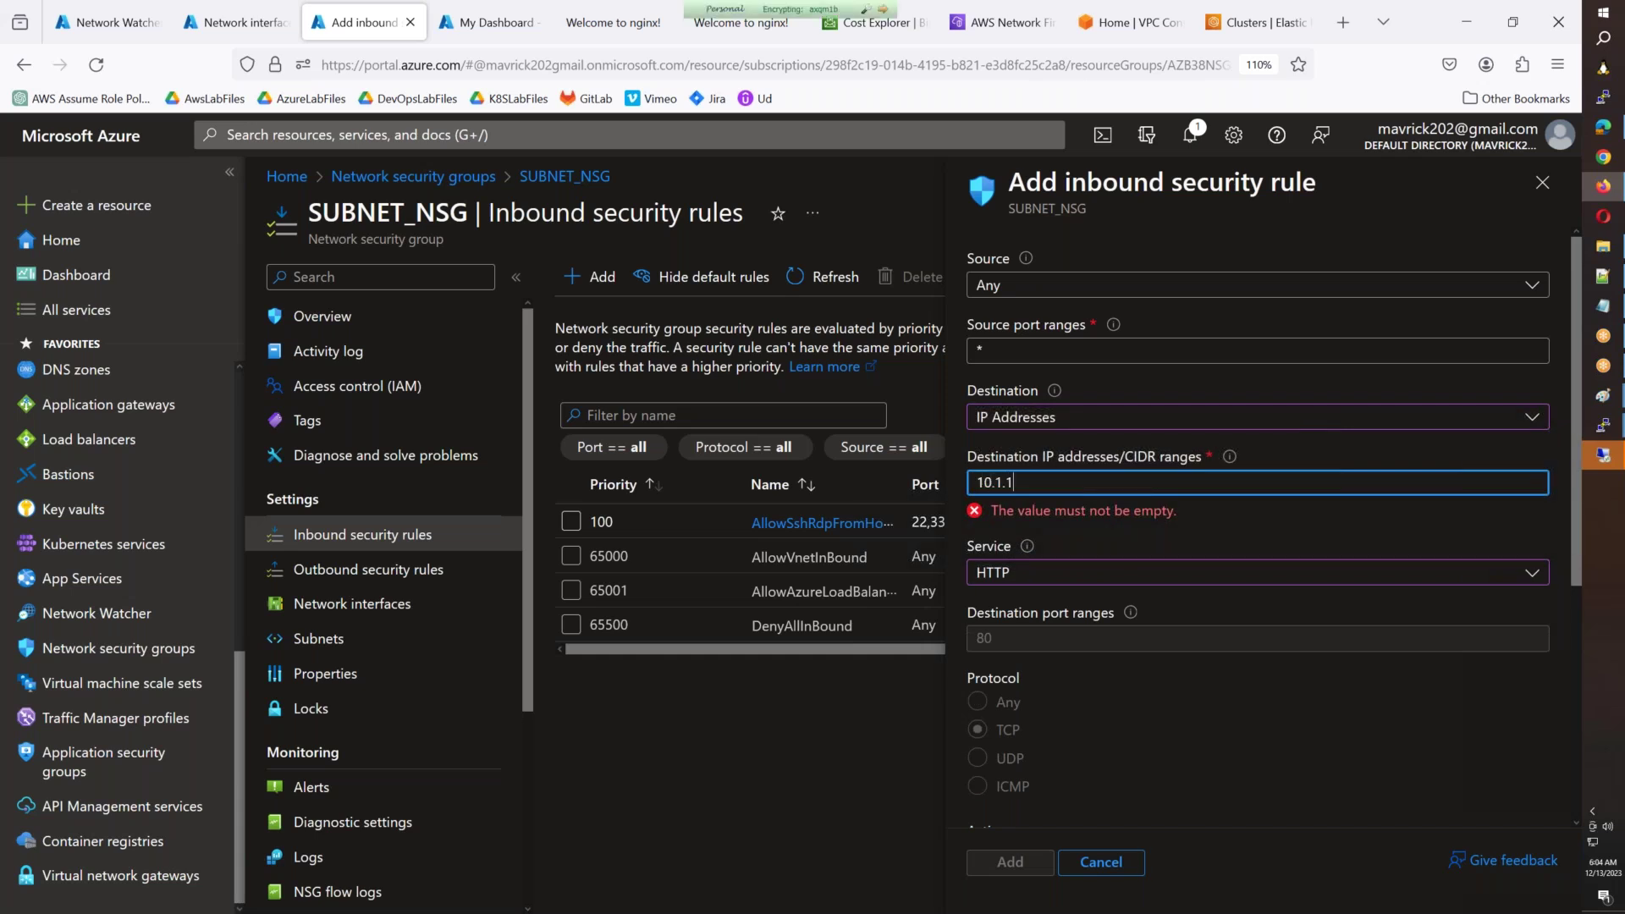
{"action": "type", "text": ".4,10."}
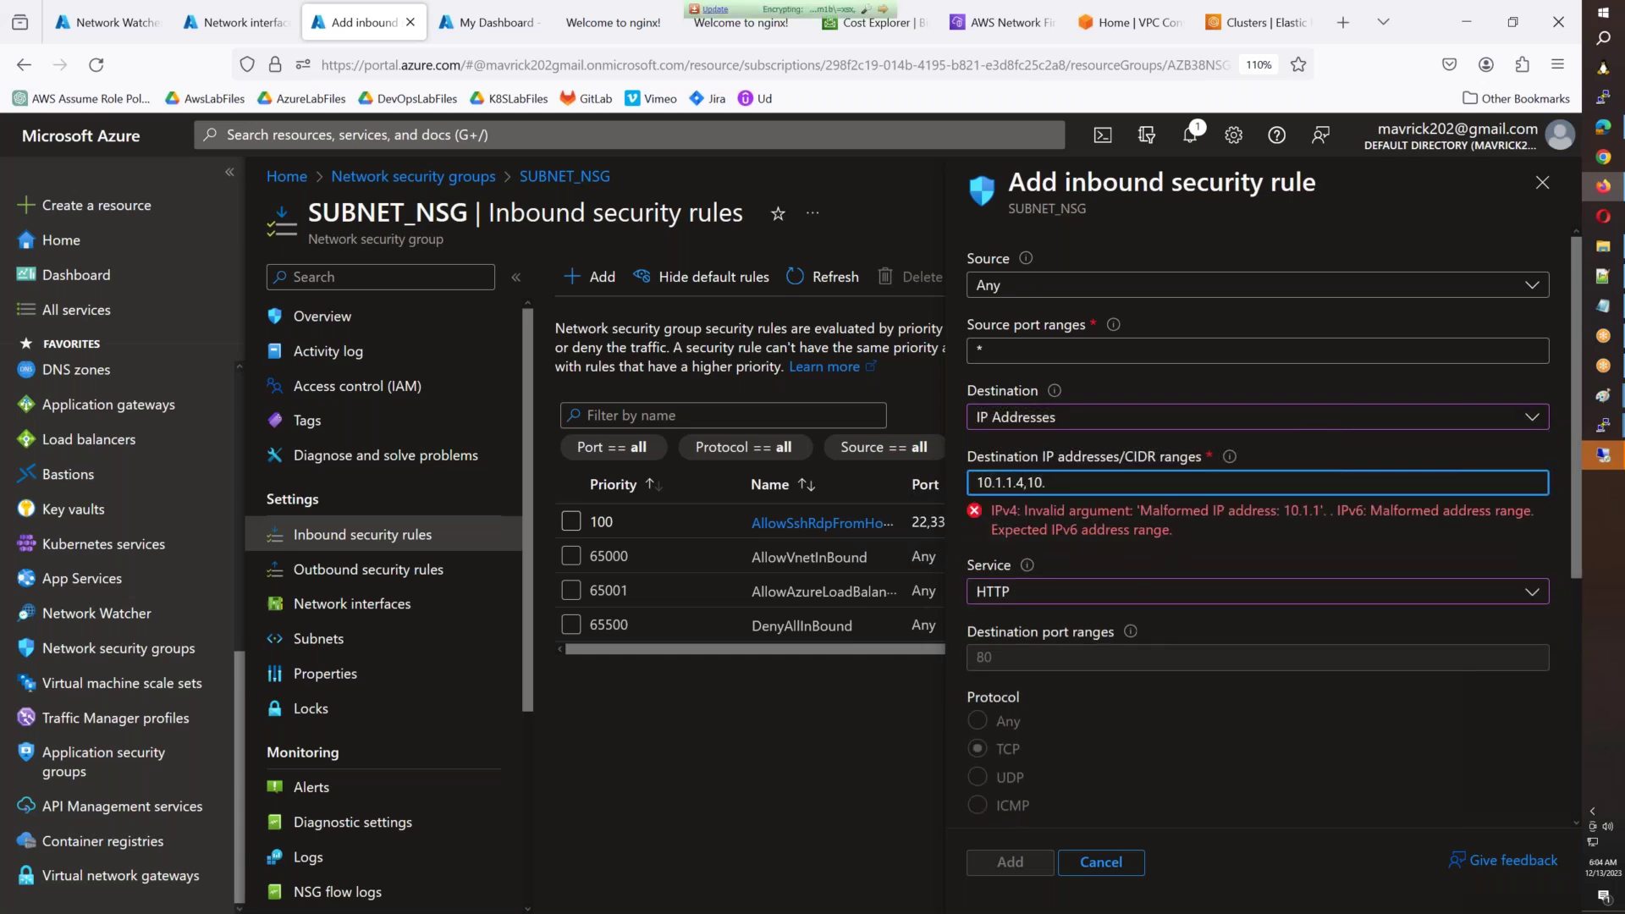
{"action": "type", "text": "1.1.5"}
{"action": "left_click", "coordinate": [997, 860]}
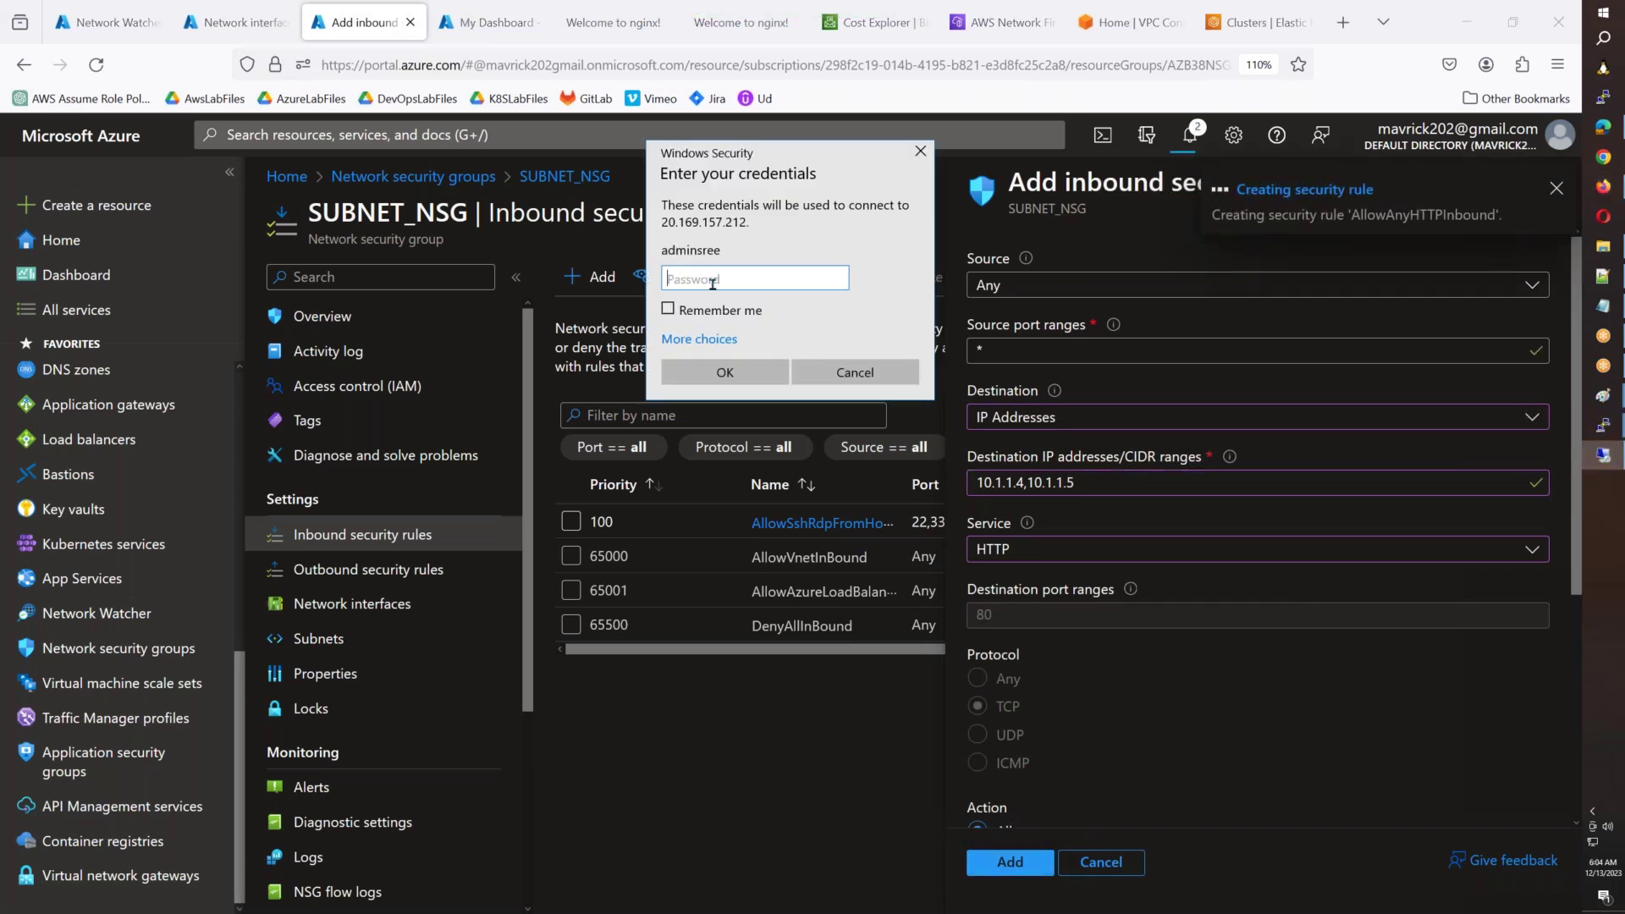
{"action": "type", "text": "********"}
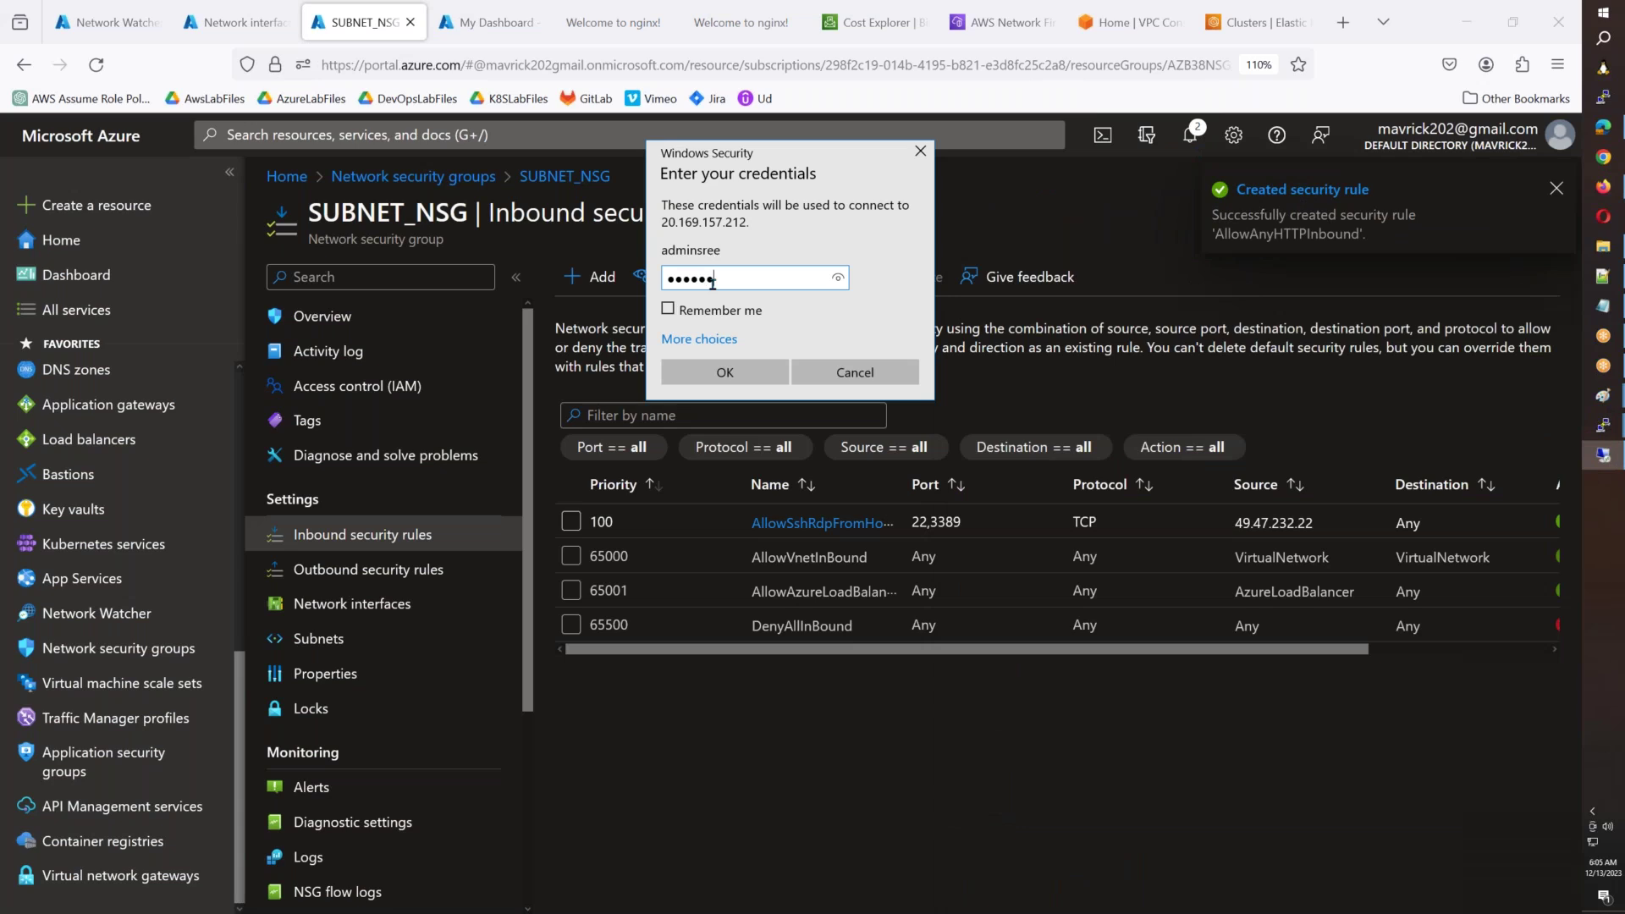
{"action": "type", "text": "**"}
{"action": "key", "text": "Return"}
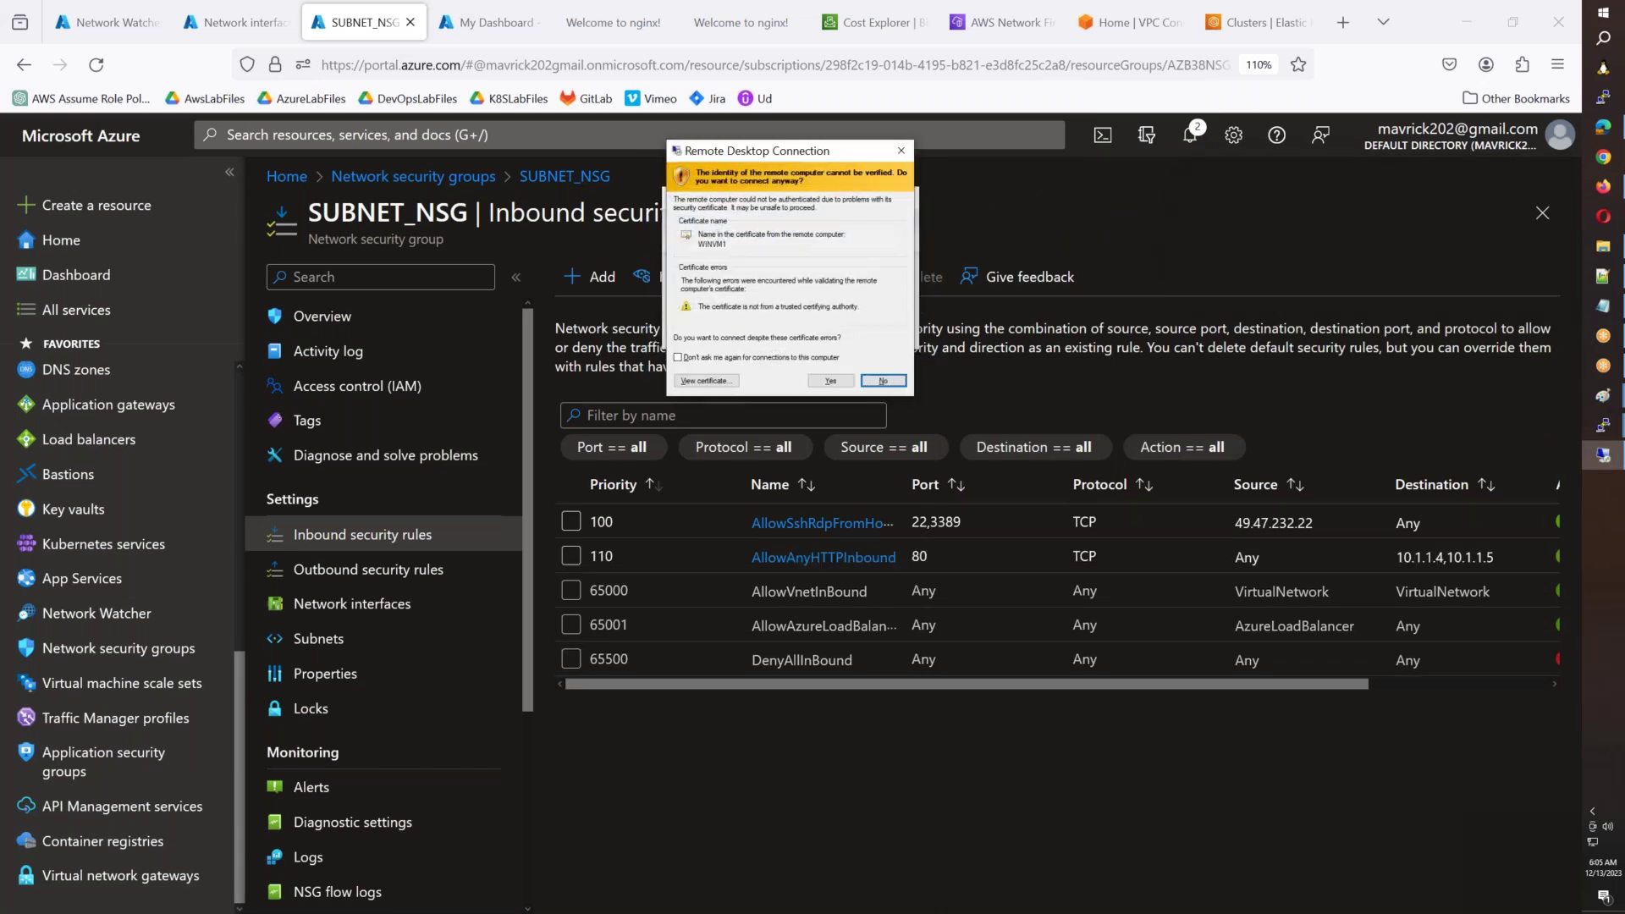
- Accept the unverified certificate so the Remote Desktop connection to 20.169.157.212 proceeds
{"action": "left_click", "coordinate": [830, 382]}
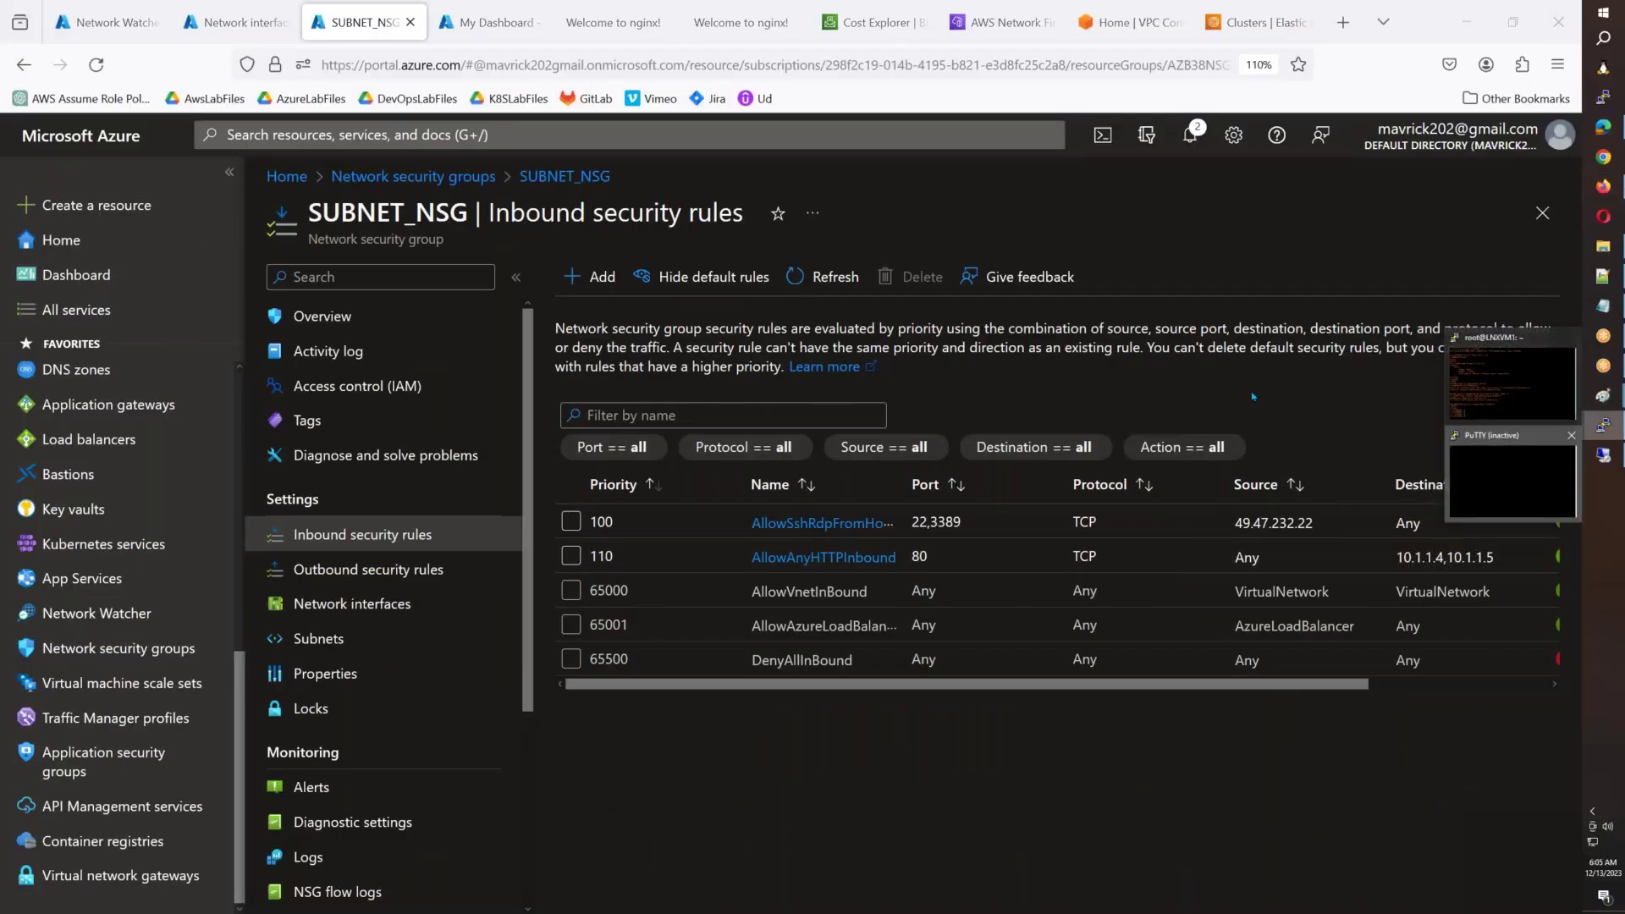
{"action": "left_click", "coordinate": [1602, 424]}
- Restart the PuTTY SSH session to LNXVM1, log in, and become root with sudo su -
{"action": "right_click", "coordinate": [626, 108]}
{"action": "left_click", "coordinate": [672, 266]}
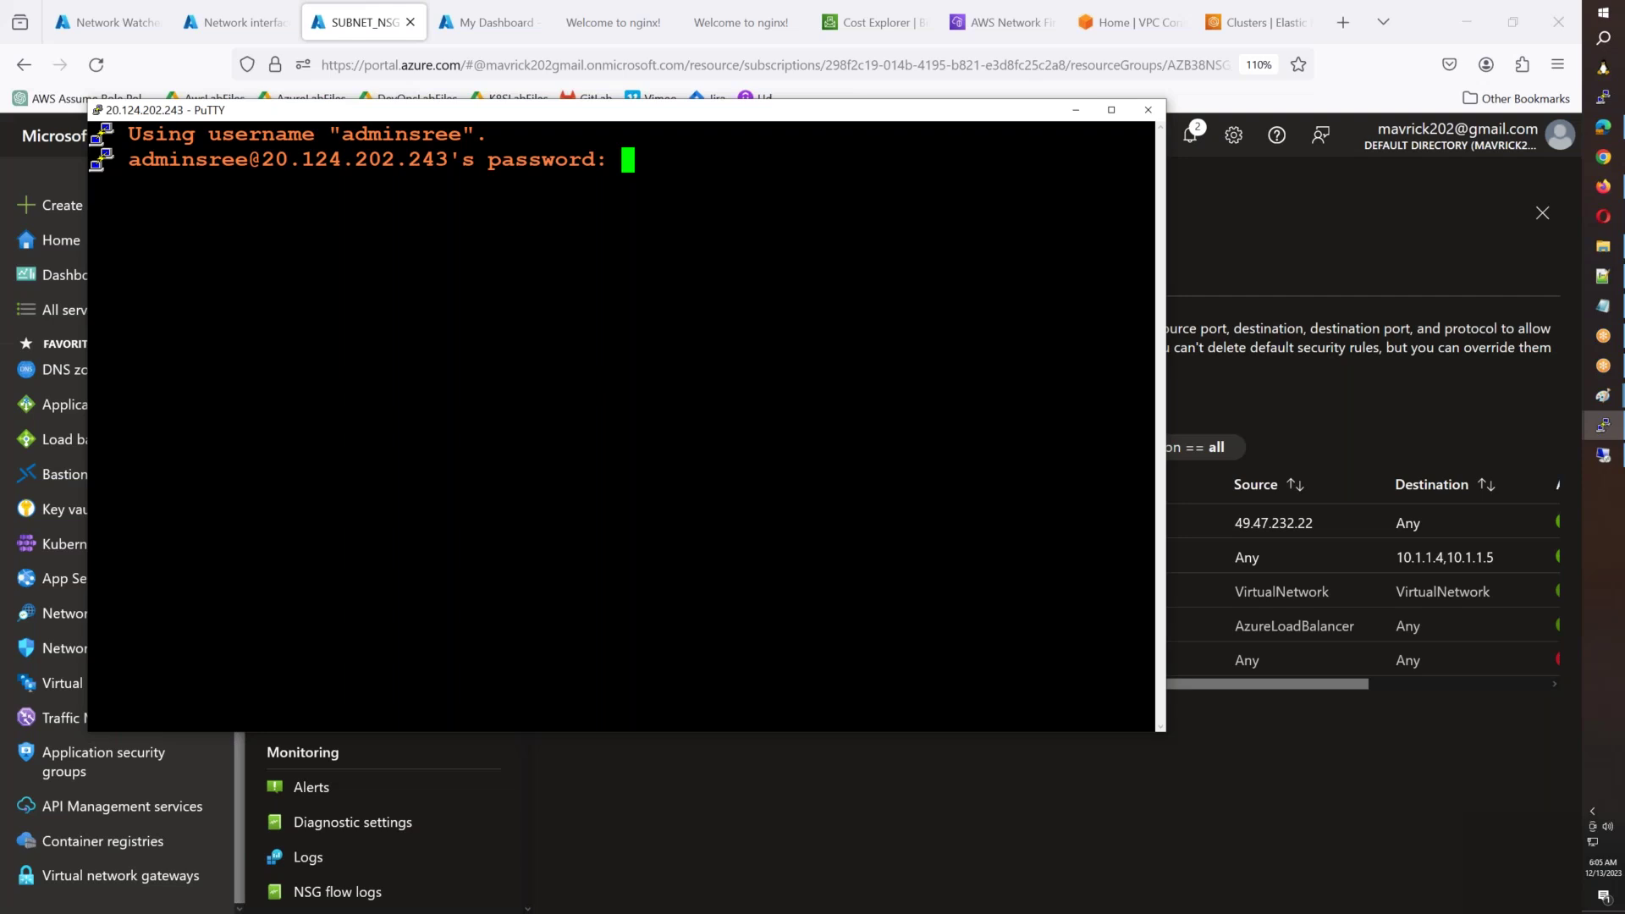
{"action": "key", "text": "Return"}
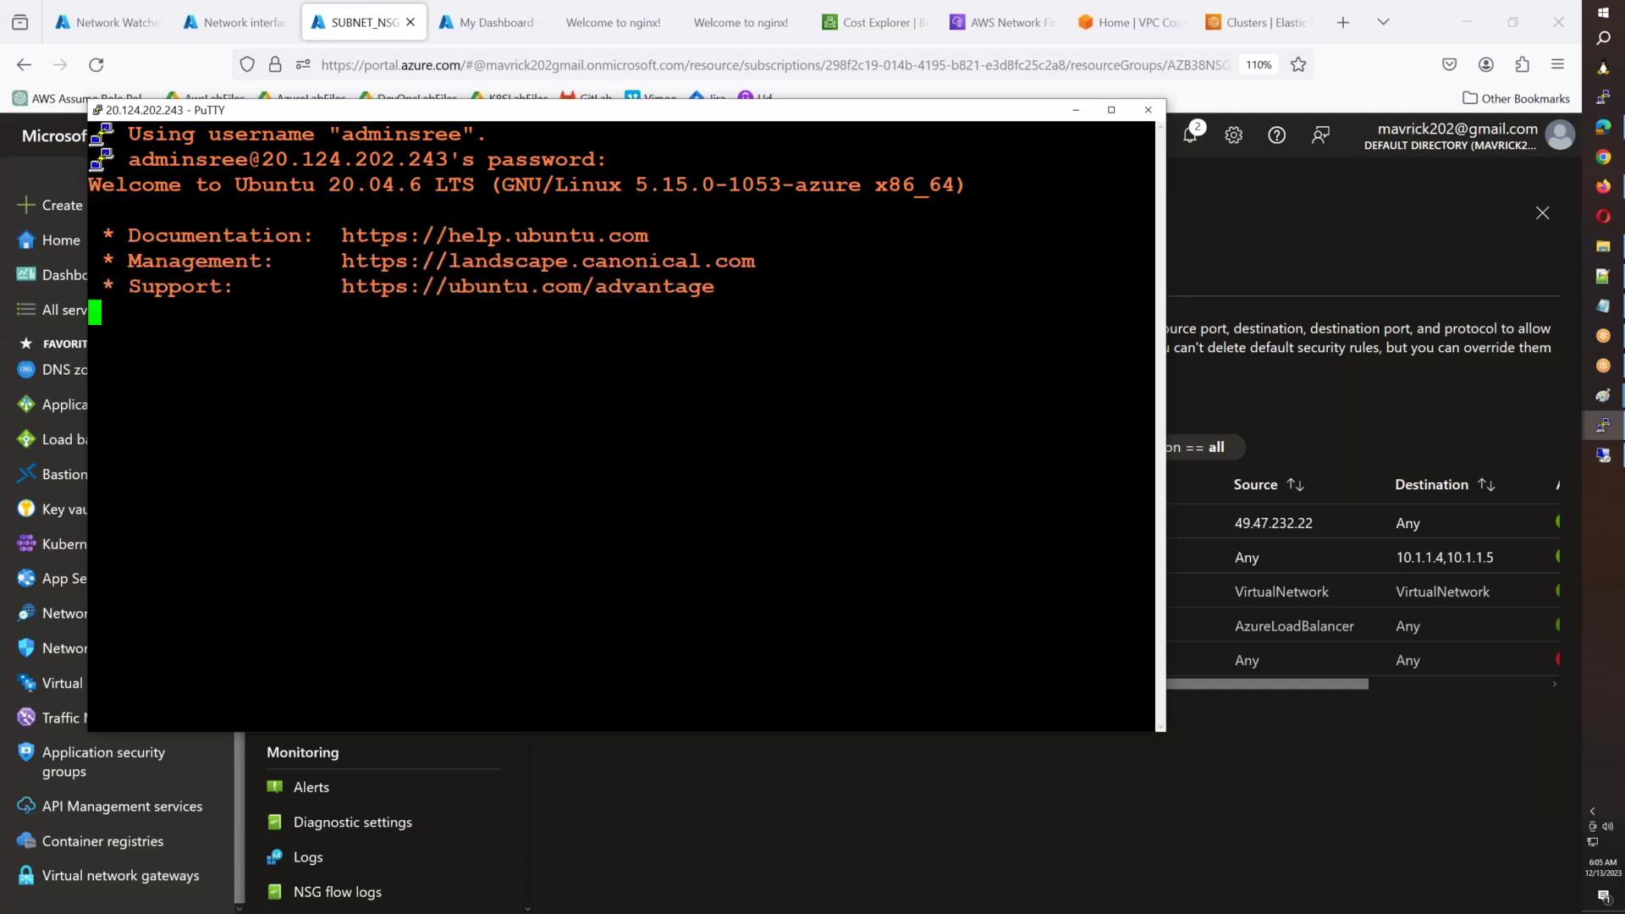
{"action": "type", "text": "sudo su ="}
{"action": "key", "text": "BackSpace"}
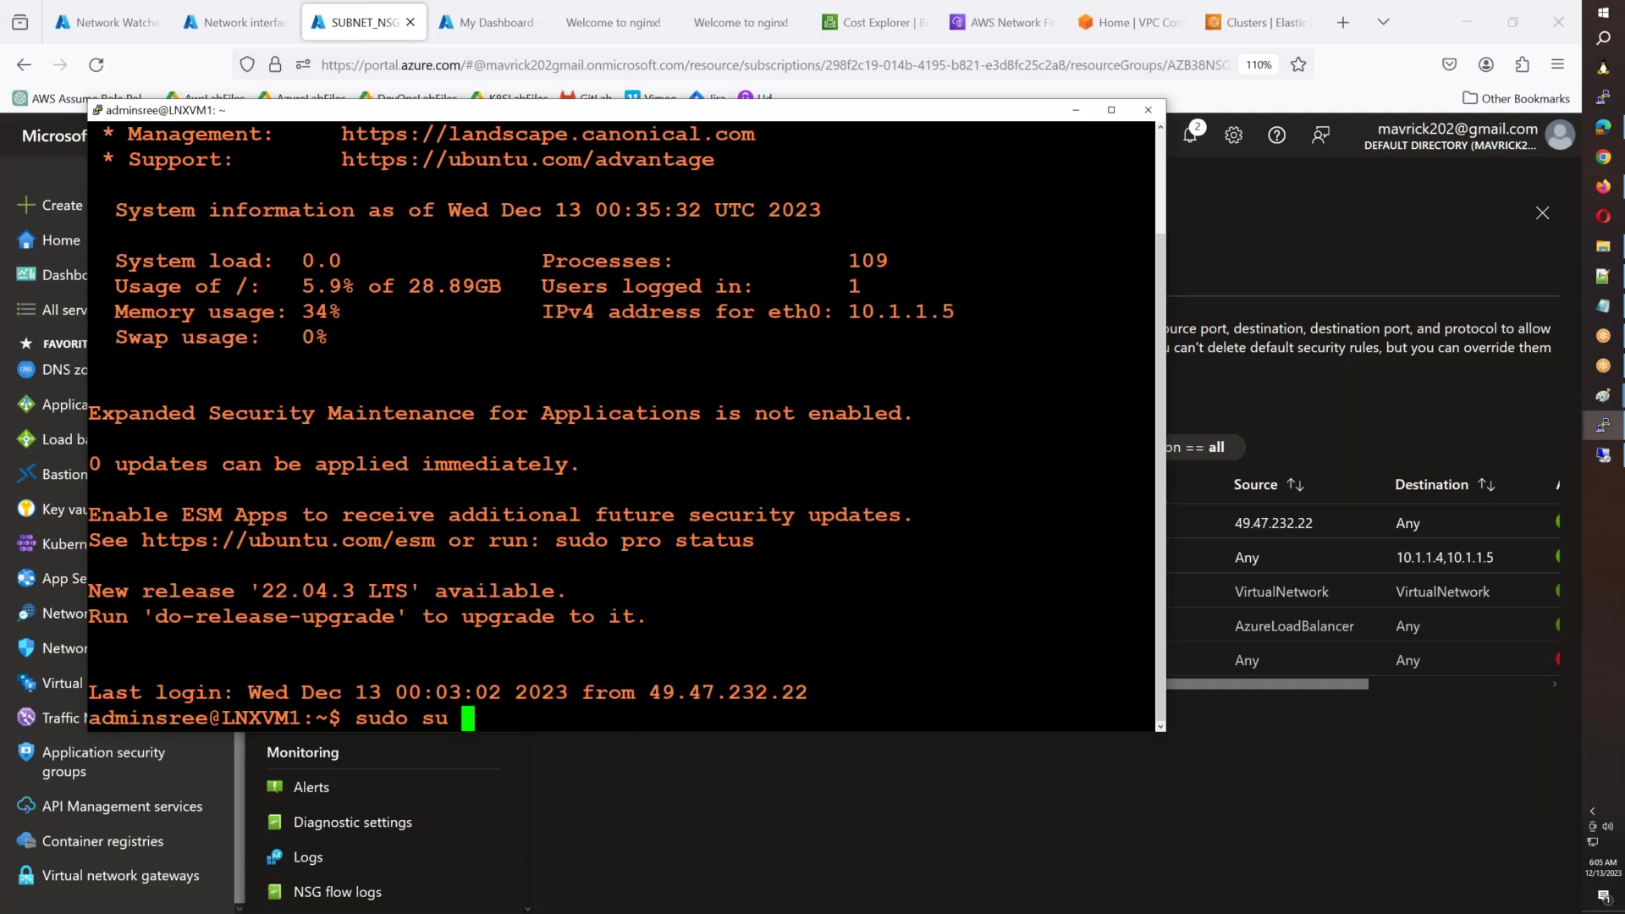
{"action": "type", "text": "-"}
{"action": "key", "text": "Return"}
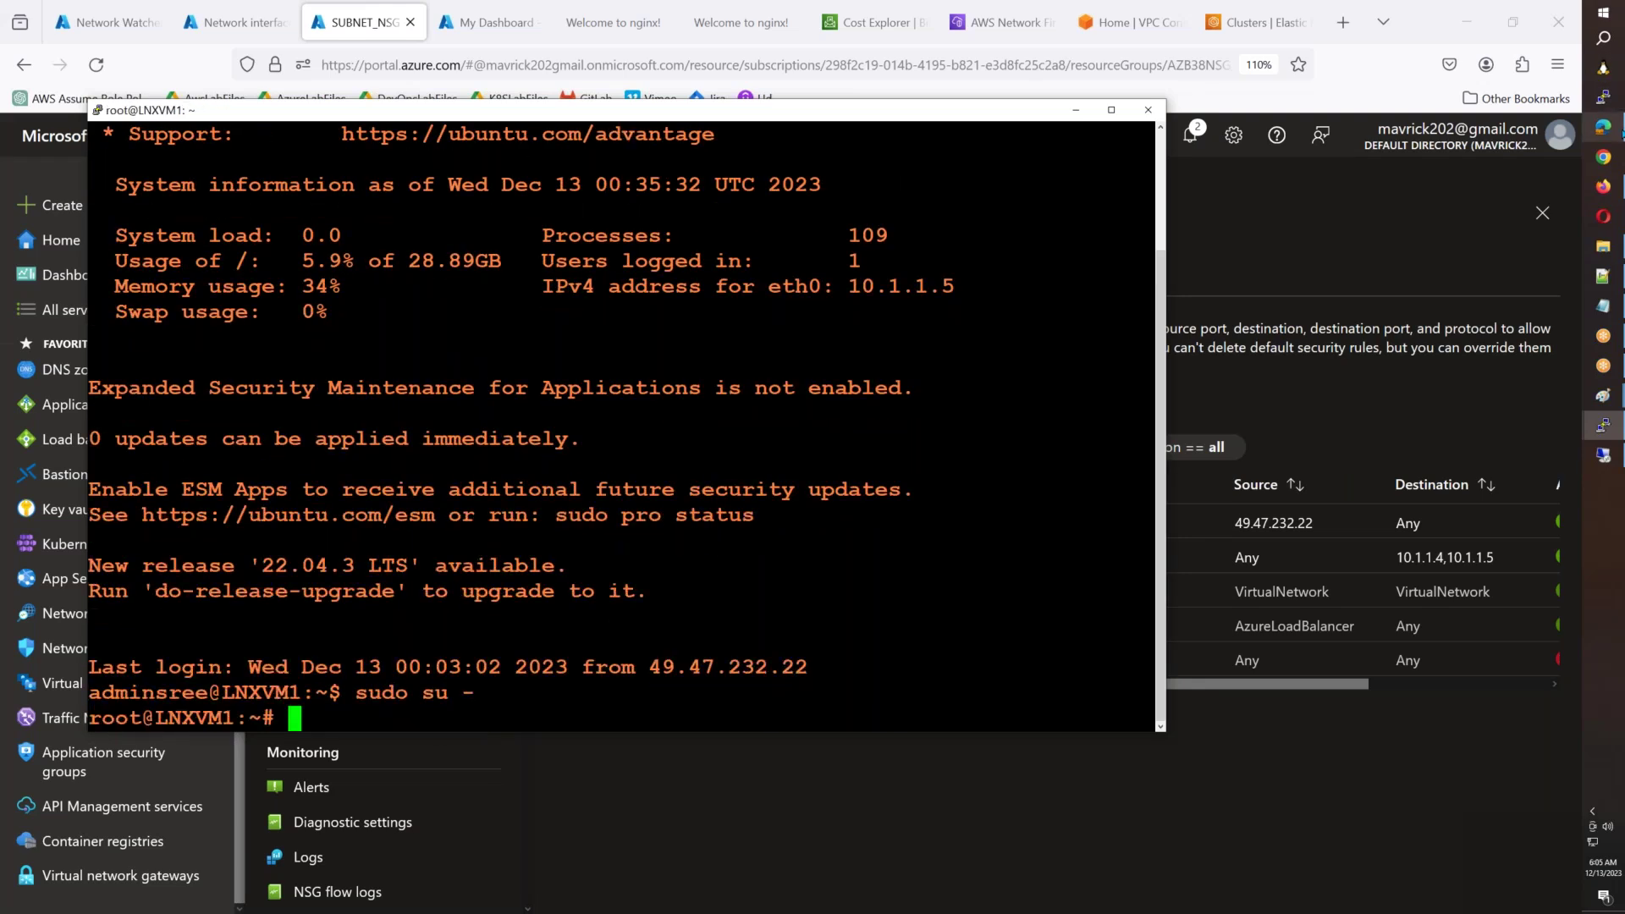
{"action": "key", "text": "alt+Tab"}
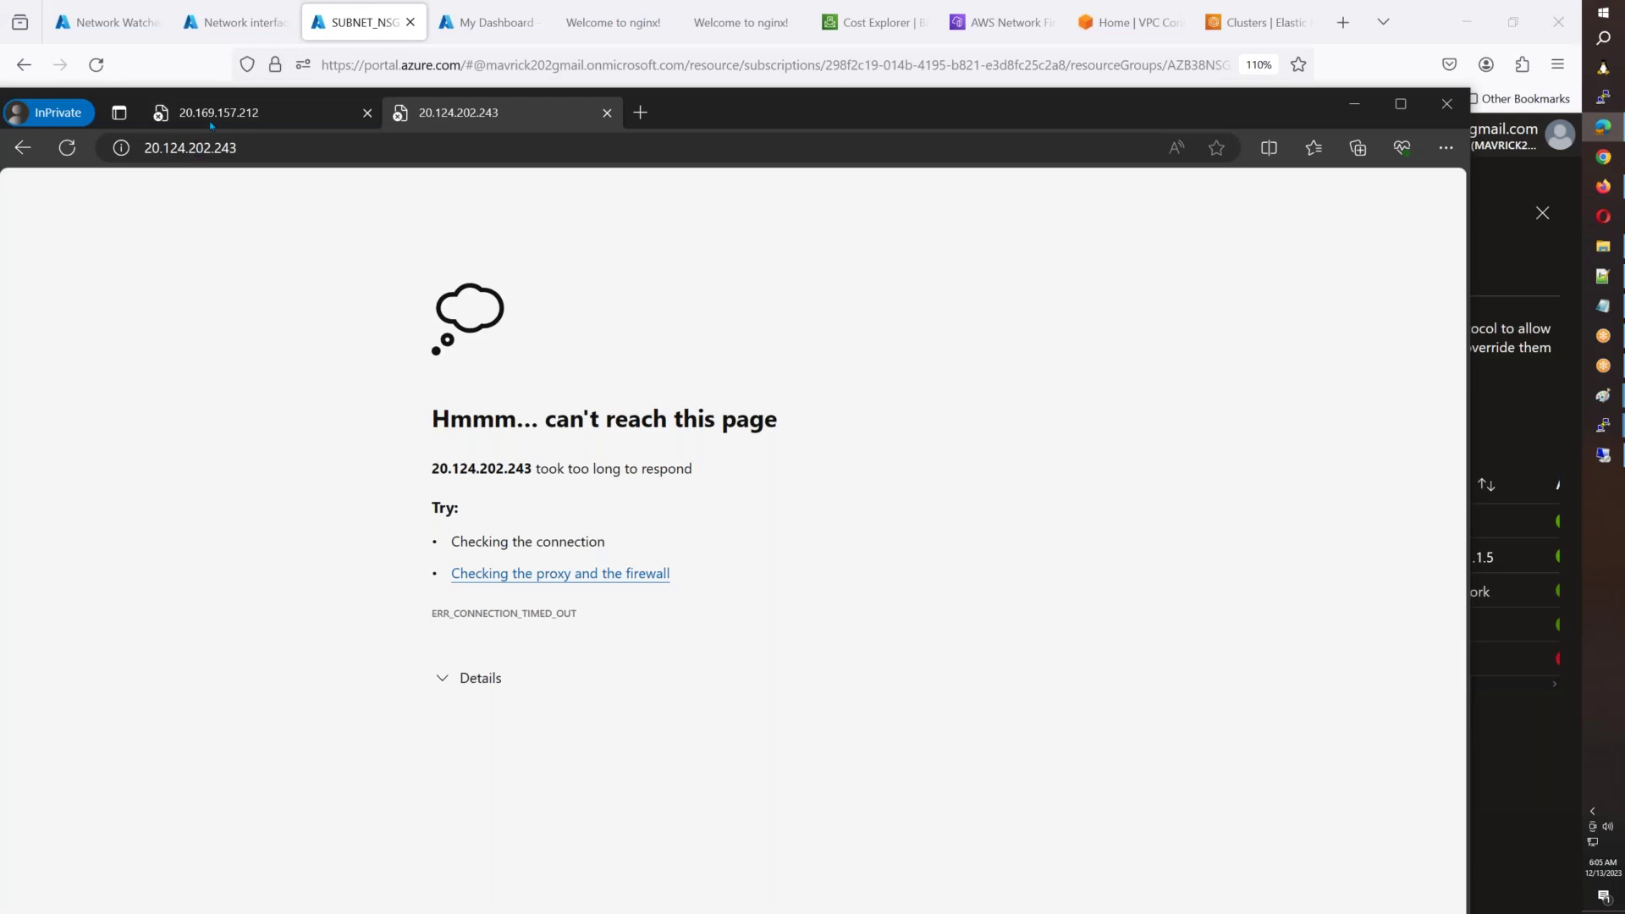
- Reload the 20.169.157.212 and 20.124.202.243 tabs to load the Azure Batch 38 welcome pages
{"action": "left_click", "coordinate": [219, 112]}
{"action": "left_click", "coordinate": [68, 148]}
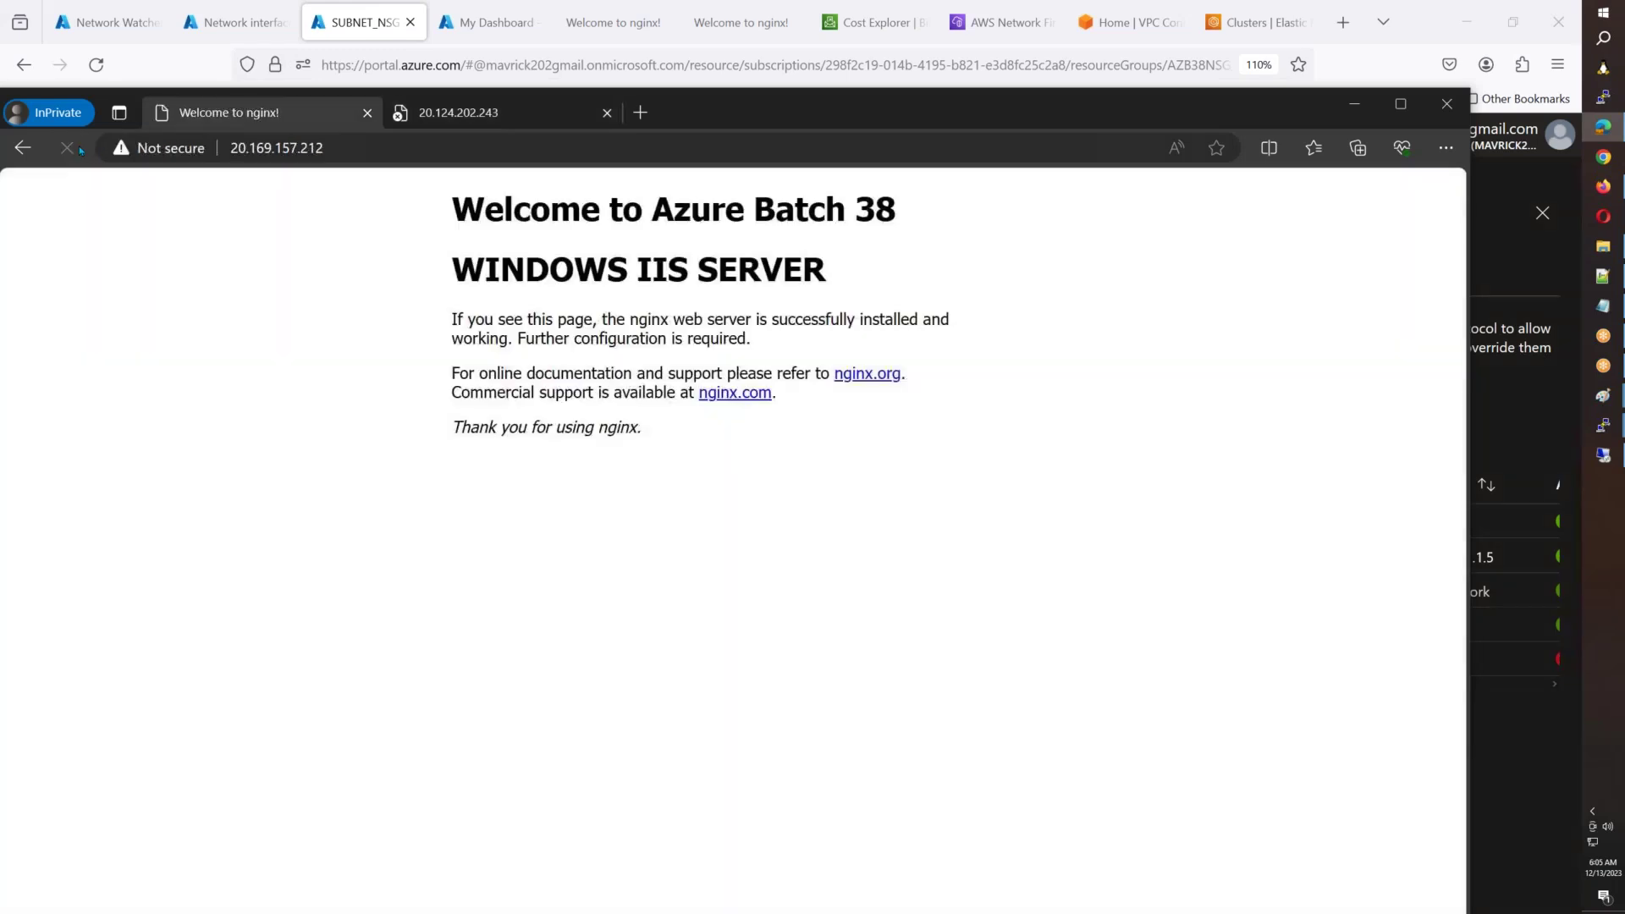
{"action": "key", "text": "ctrl+Tab"}
{"action": "left_click", "coordinate": [67, 149]}
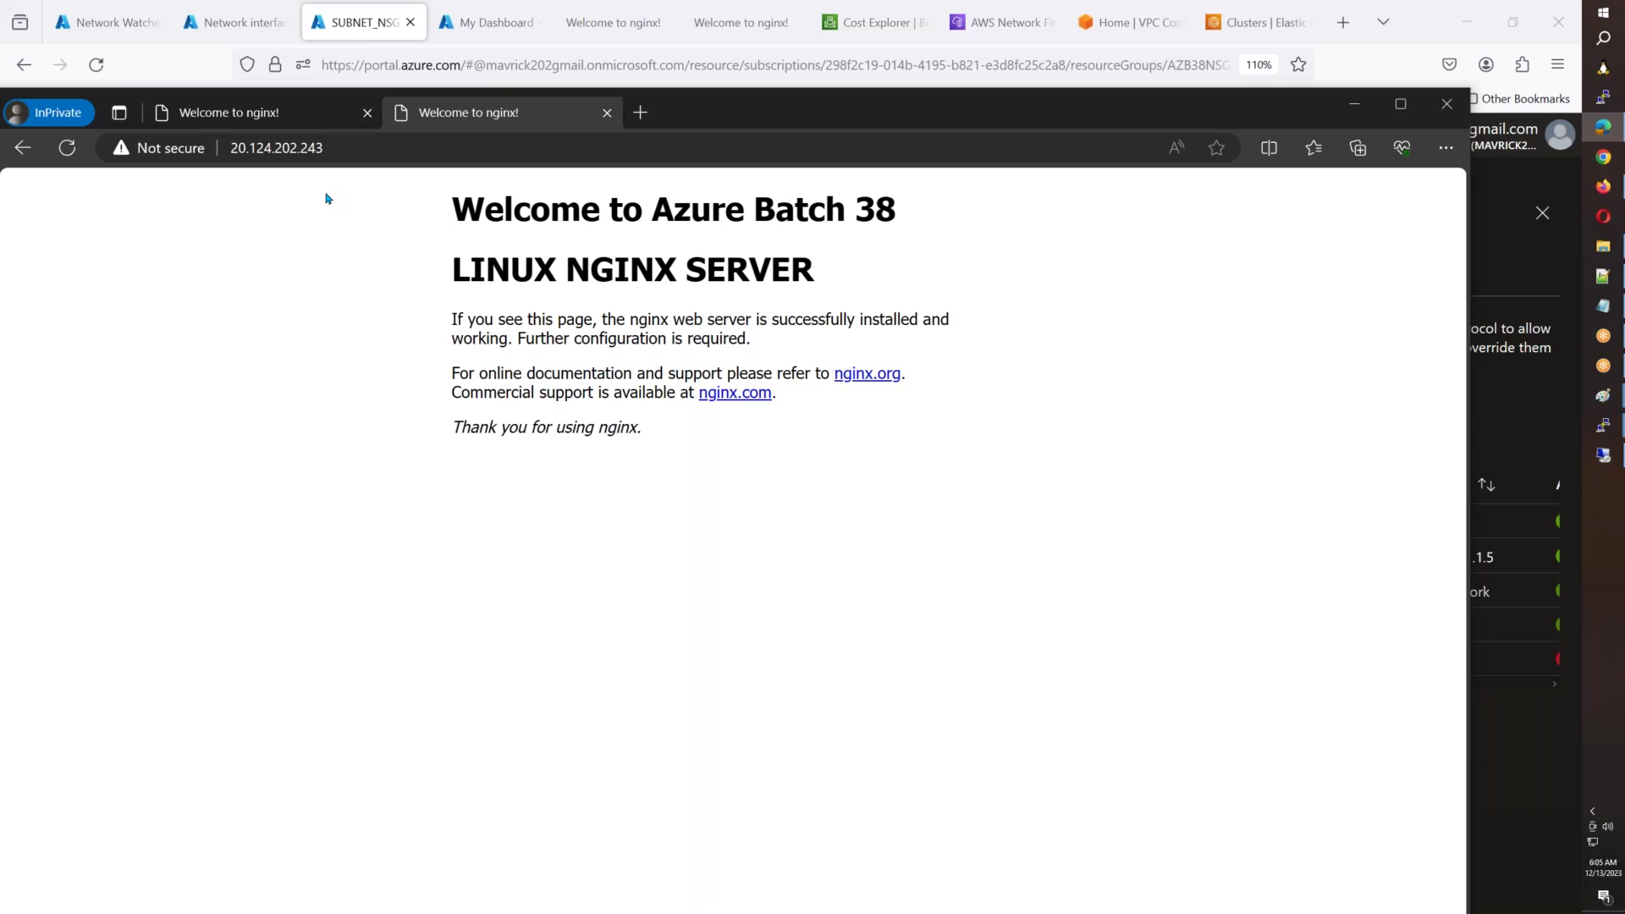
- Return to the Azure portal and review SUBNET_NSG and VM_NSG inbound rules on WINVM1's networking page
{"action": "left_click", "coordinate": [1505, 802]}
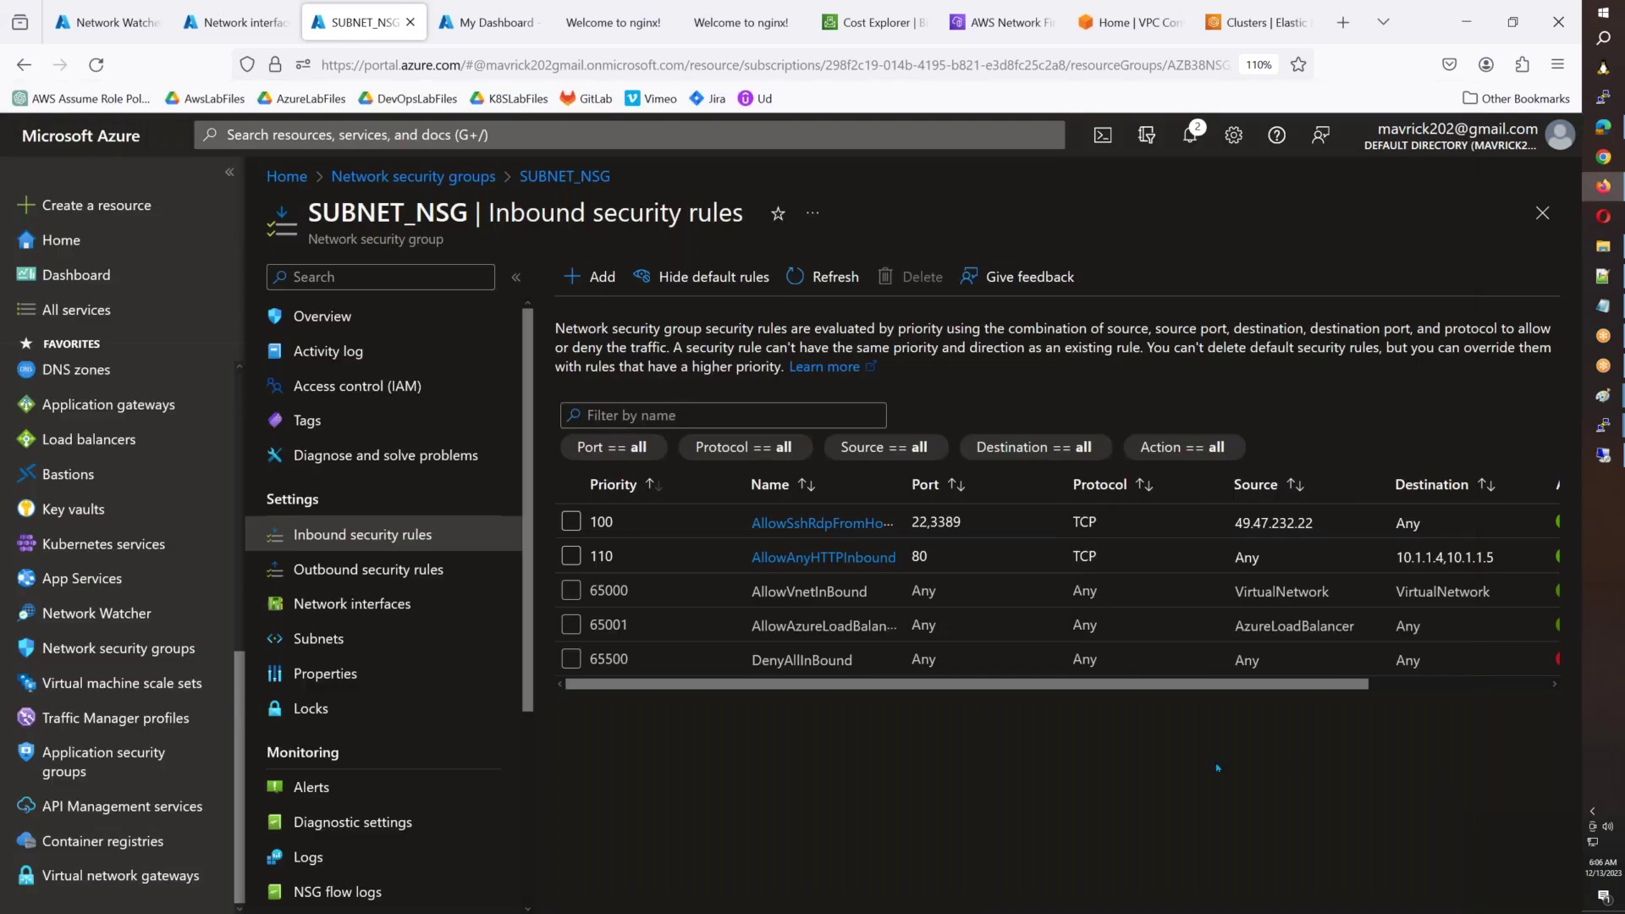
{"action": "left_click_drag", "start_coordinate": [980, 693], "coordinate": [690, 688]}
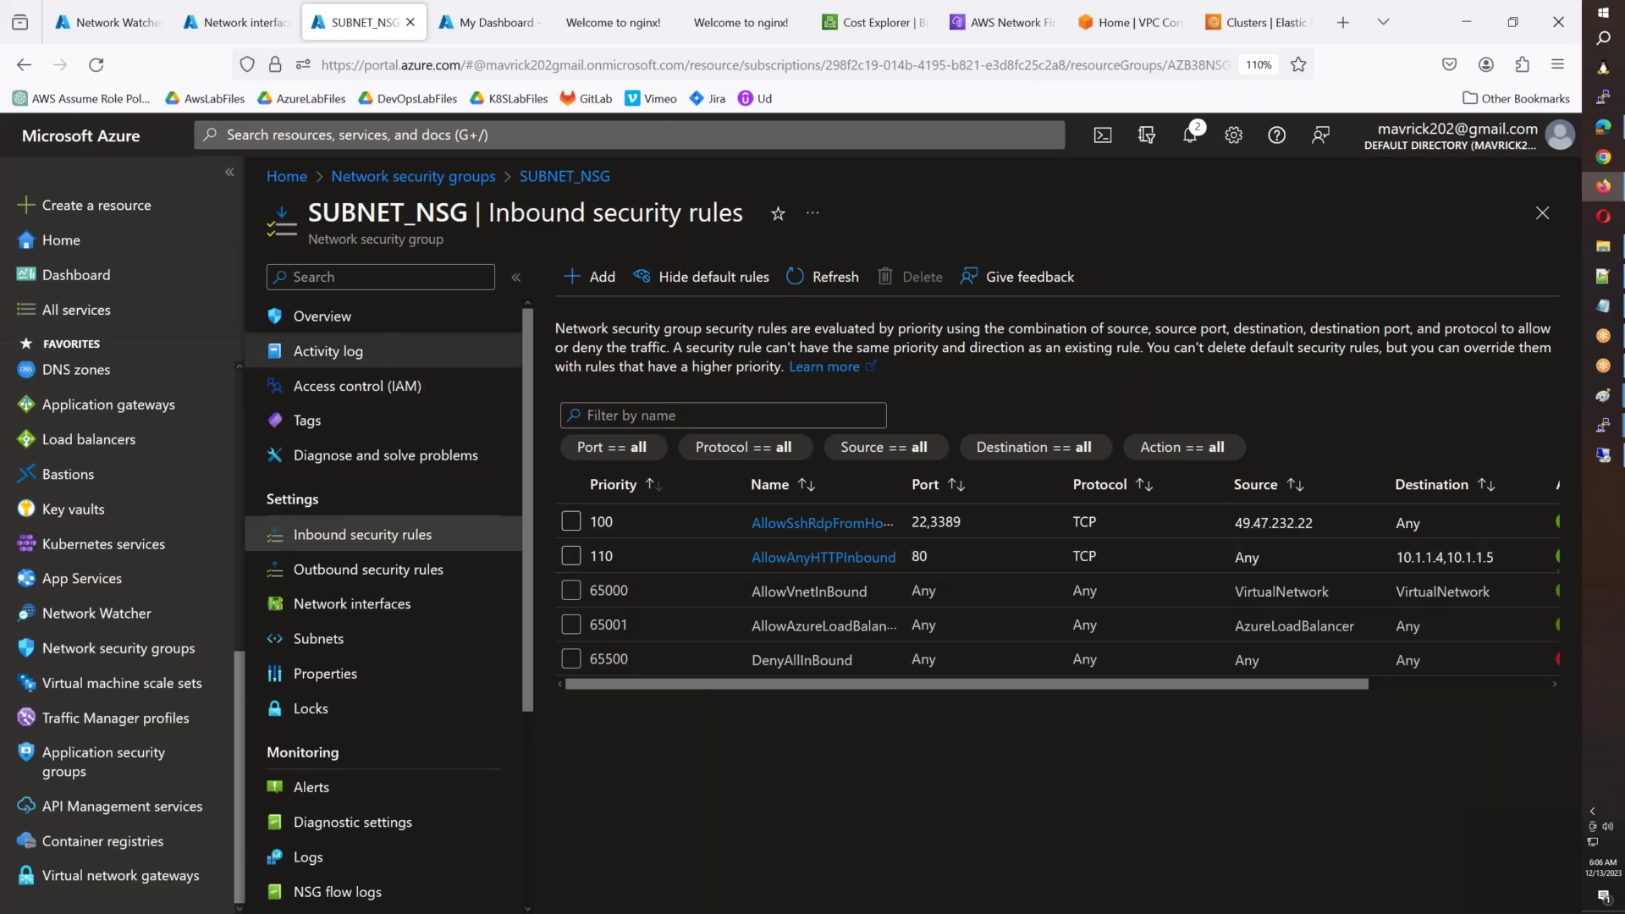
{"action": "left_click_drag", "start_coordinate": [317, 215], "coordinate": [487, 212]}
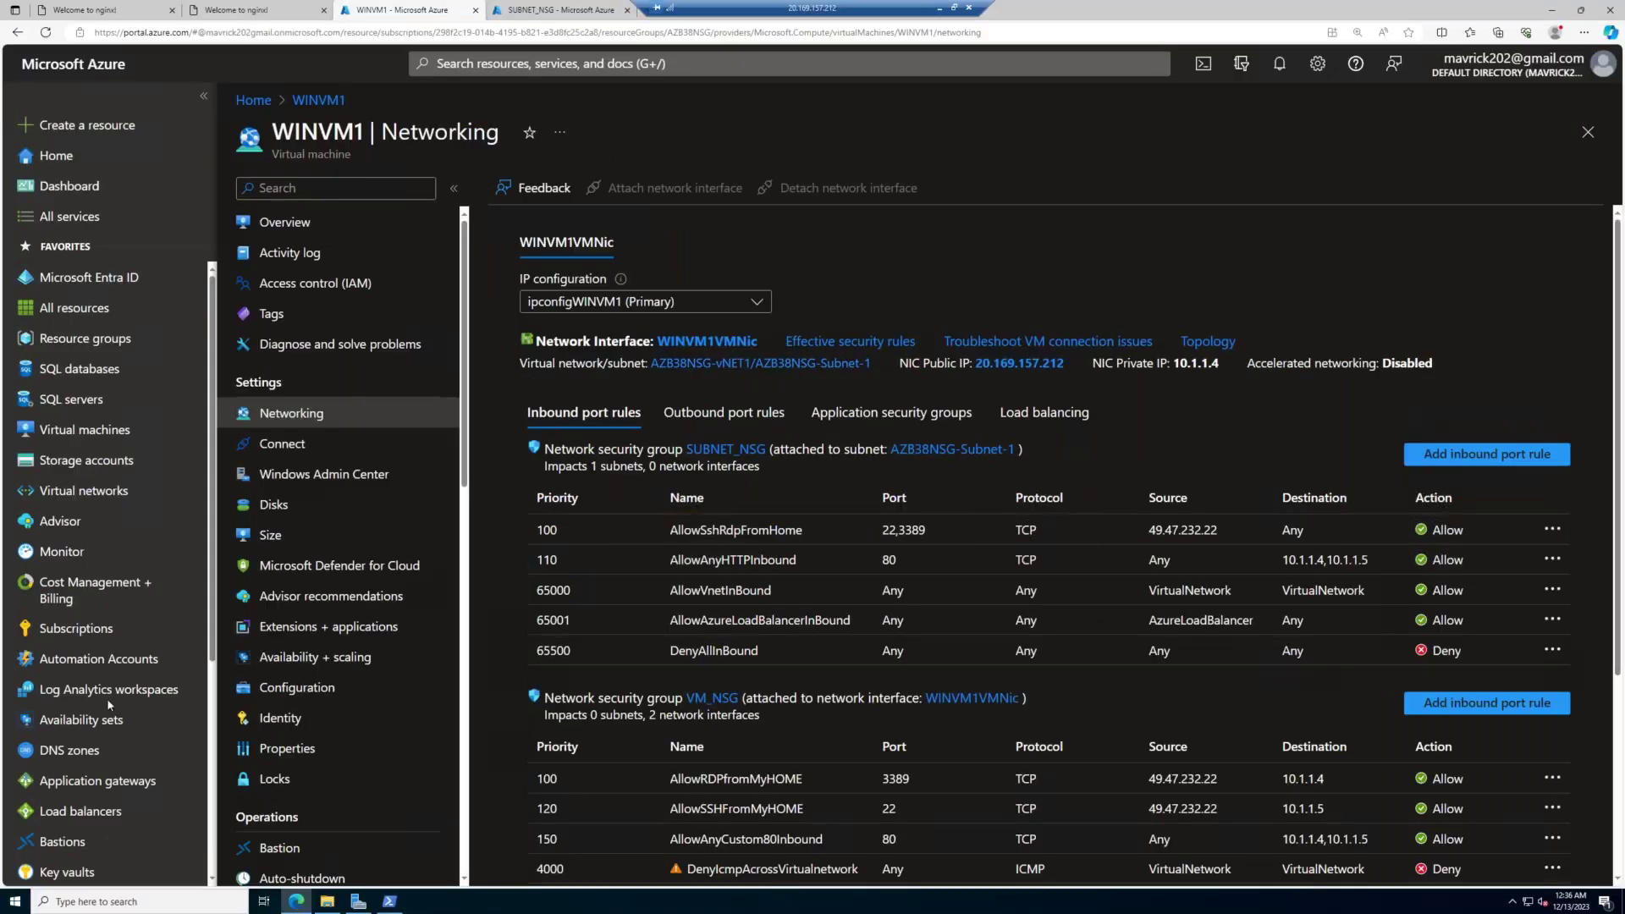
- Go to Network security groups and open VM_NSG's inbound security rules
{"action": "scroll", "coordinate": [186, 500], "scroll_direction": "down", "scroll_amount": 4}
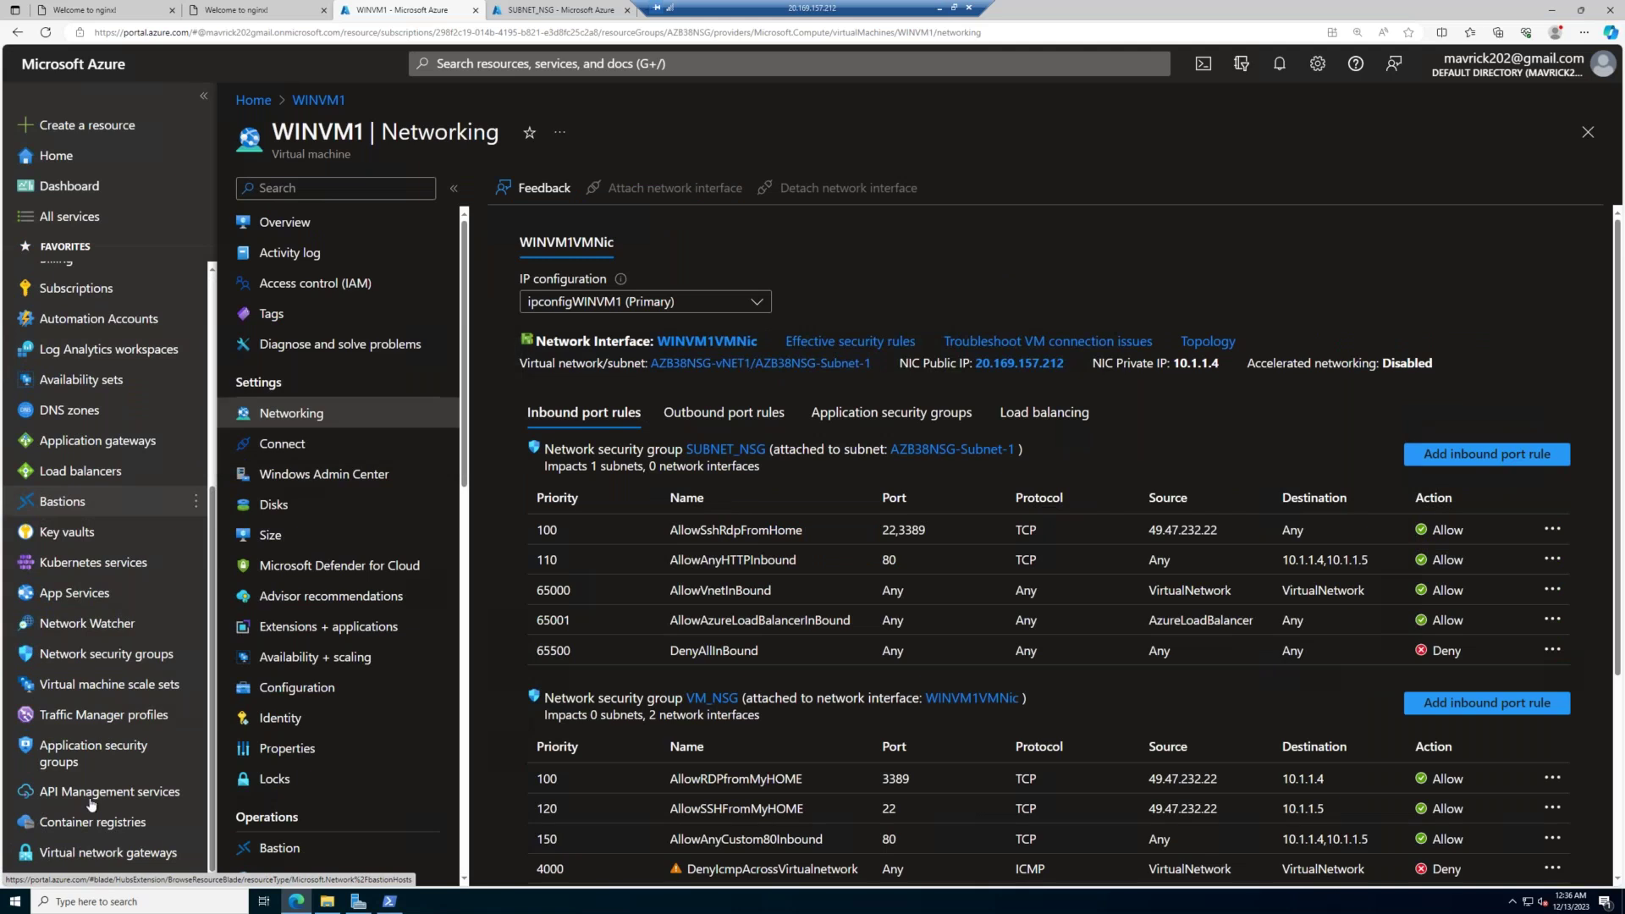
{"action": "left_click", "coordinate": [116, 658]}
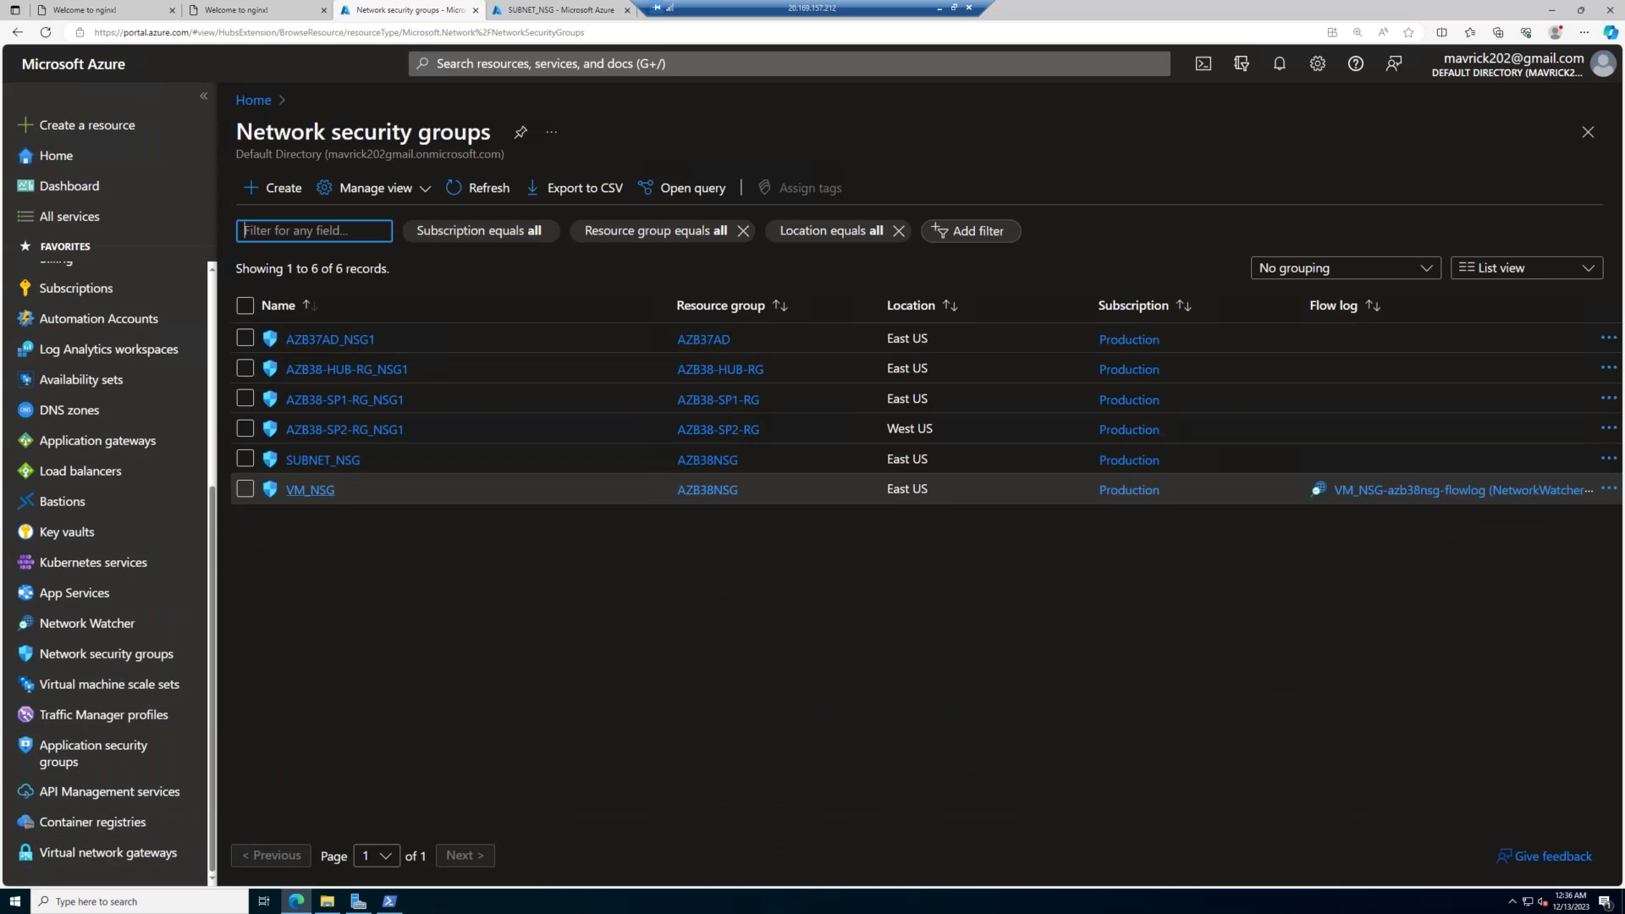
{"action": "left_click", "coordinate": [309, 490]}
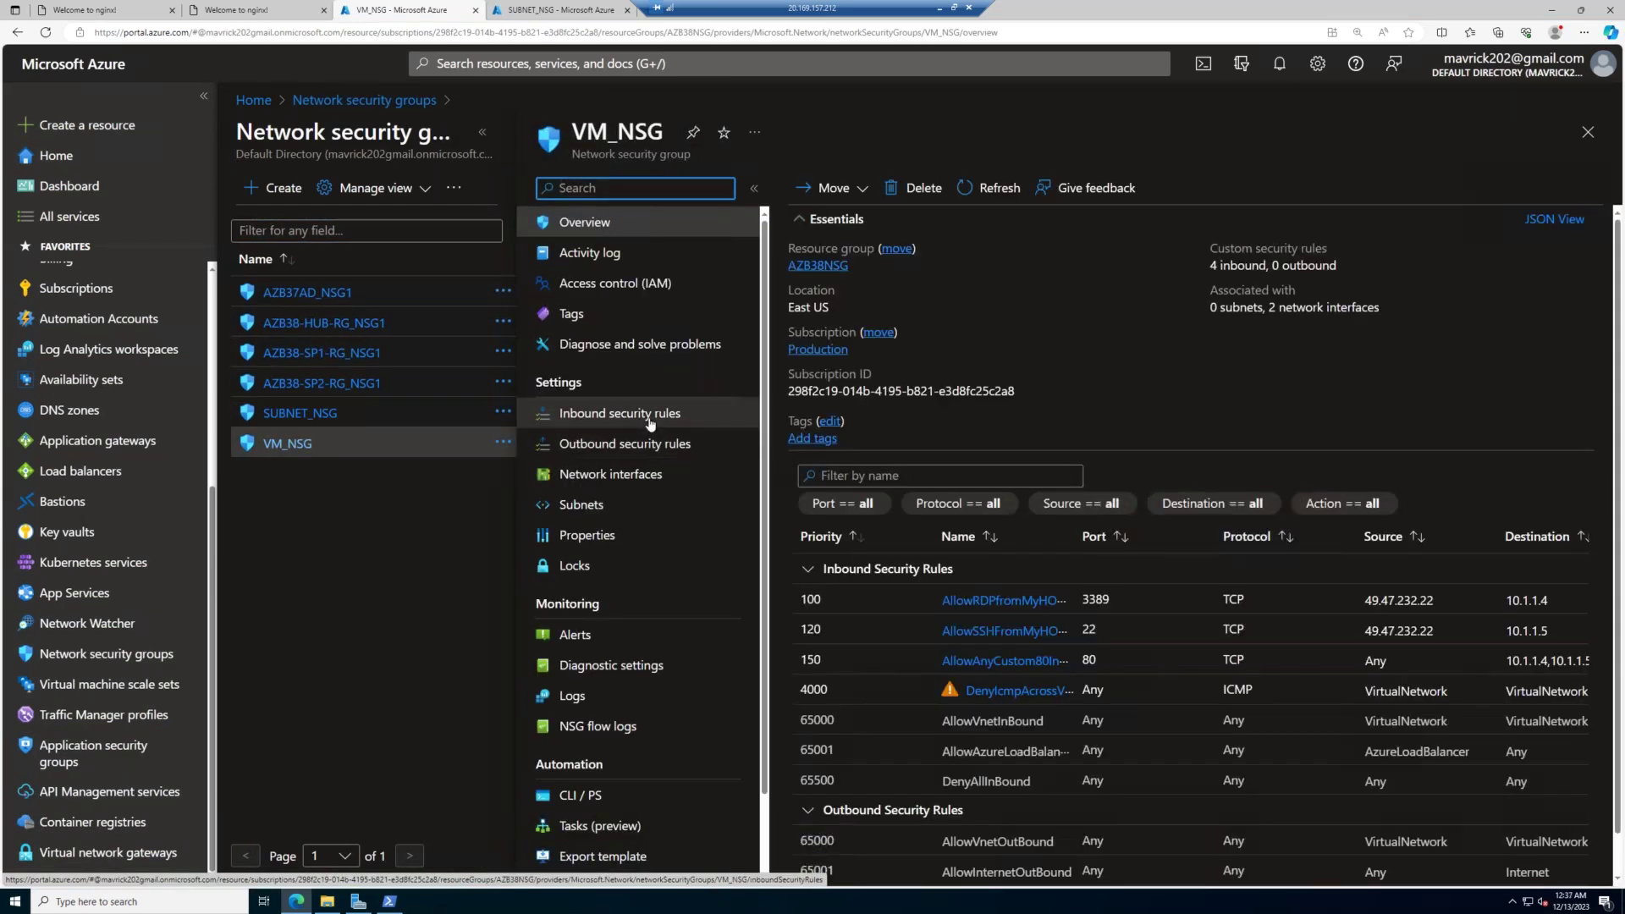
{"action": "left_click", "coordinate": [651, 415]}
- Start a new inbound rule and try My IP address and IP Addresses as its source
{"action": "left_click", "coordinate": [818, 187]}
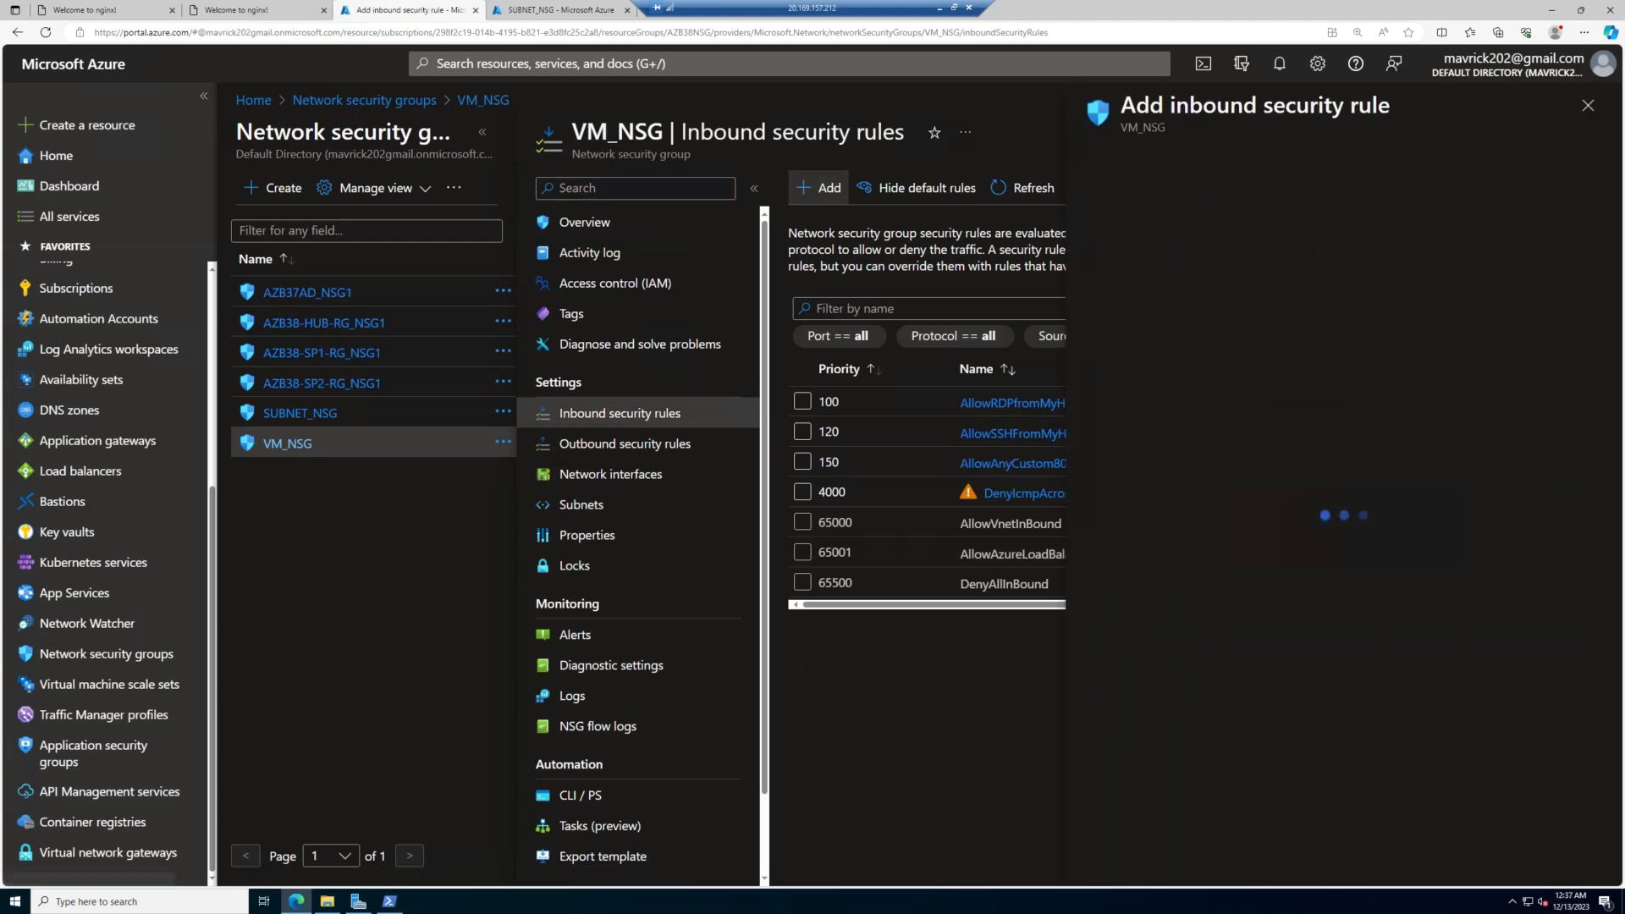
{"action": "left_click", "coordinate": [1138, 194]}
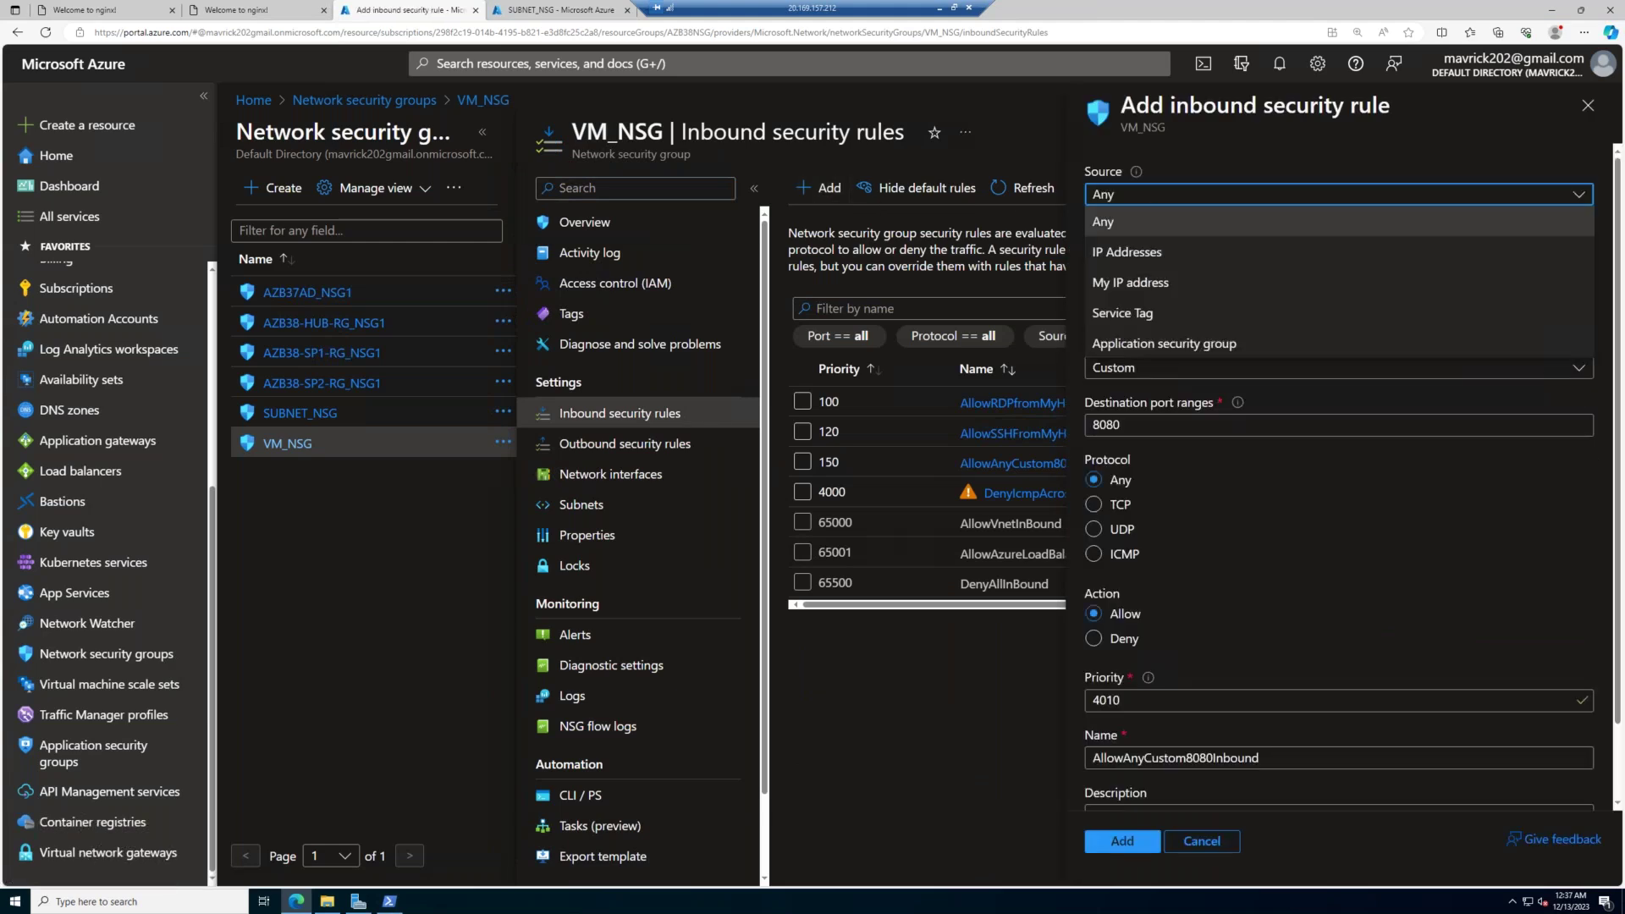
{"action": "left_click", "coordinate": [1140, 284]}
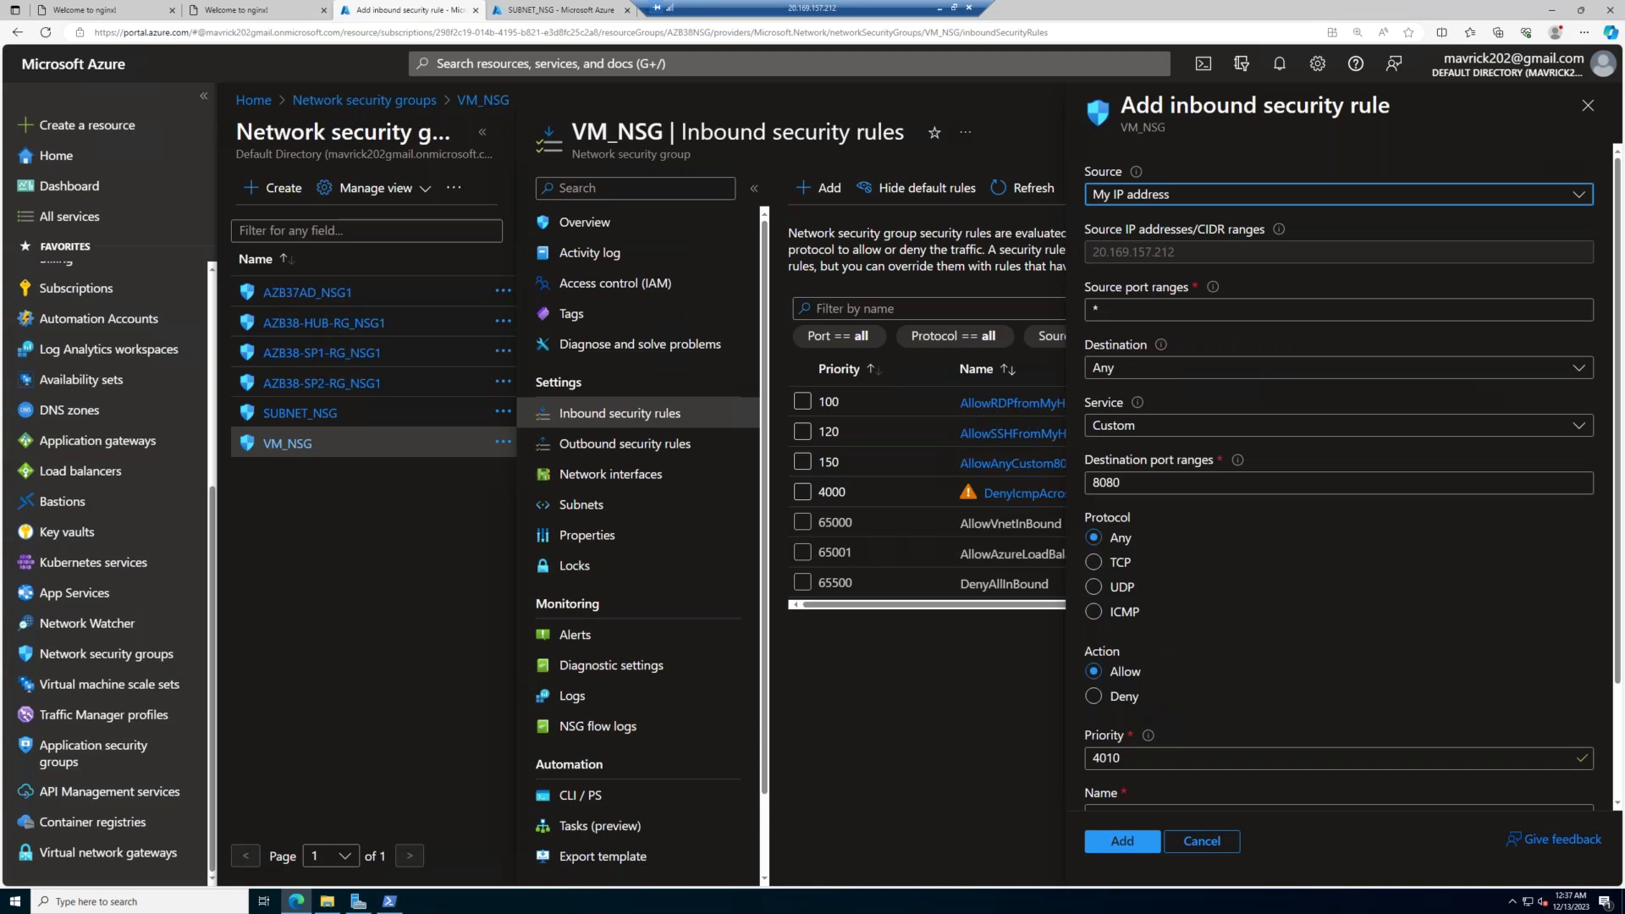
{"action": "left_click", "coordinate": [1138, 195]}
{"action": "left_click", "coordinate": [1134, 253]}
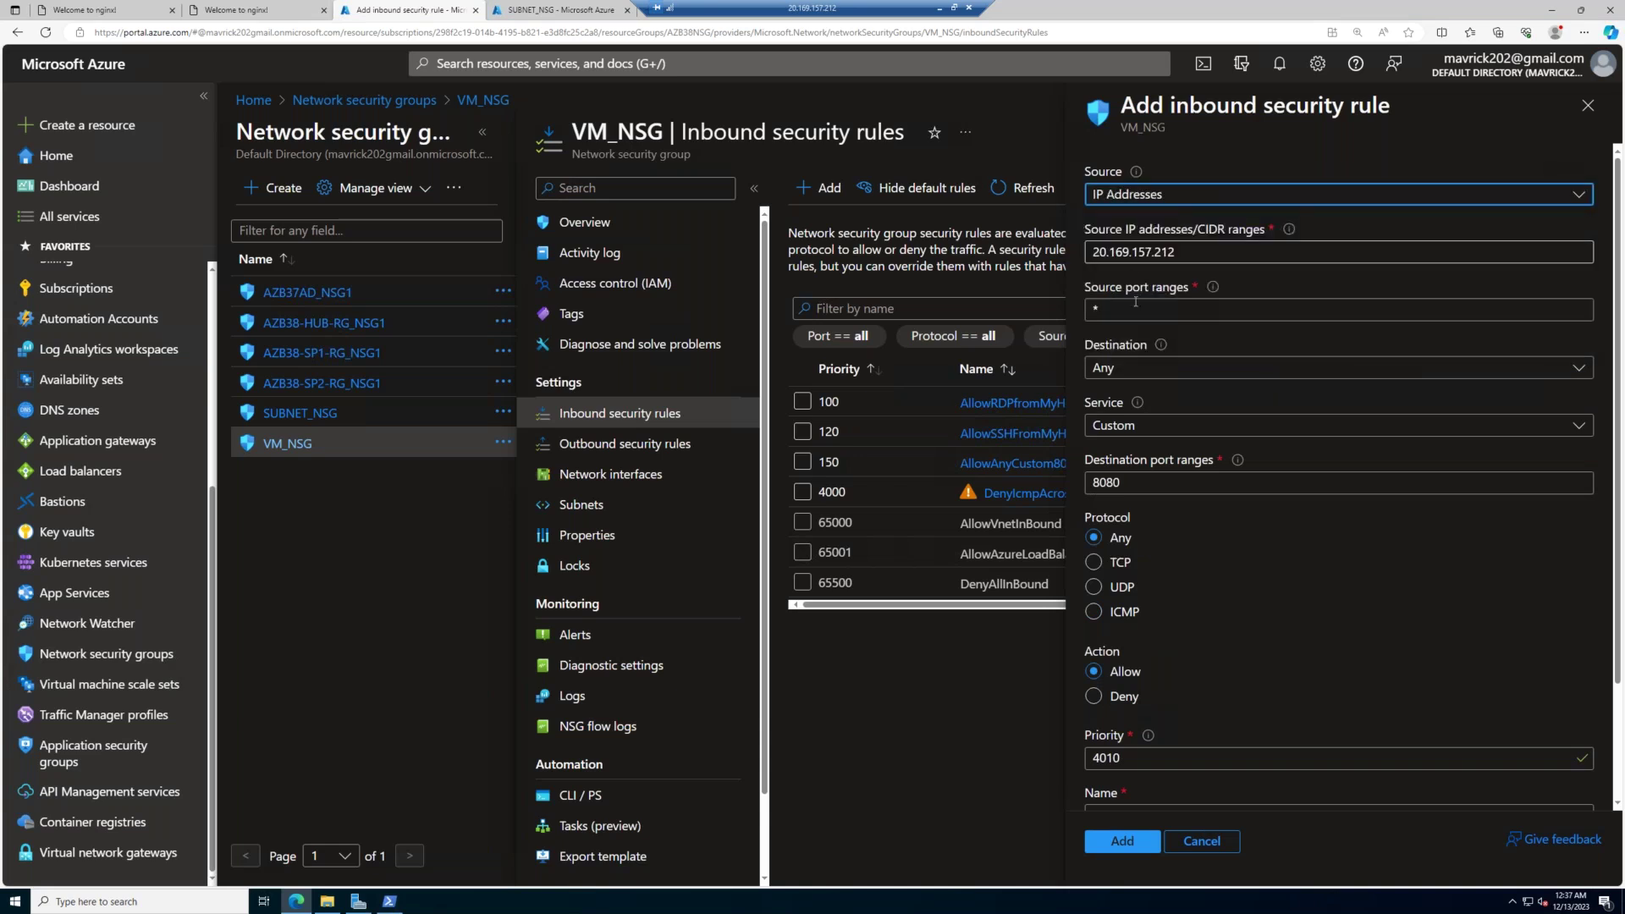
{"action": "left_click_drag", "start_coordinate": [1178, 252], "coordinate": [1079, 256]}
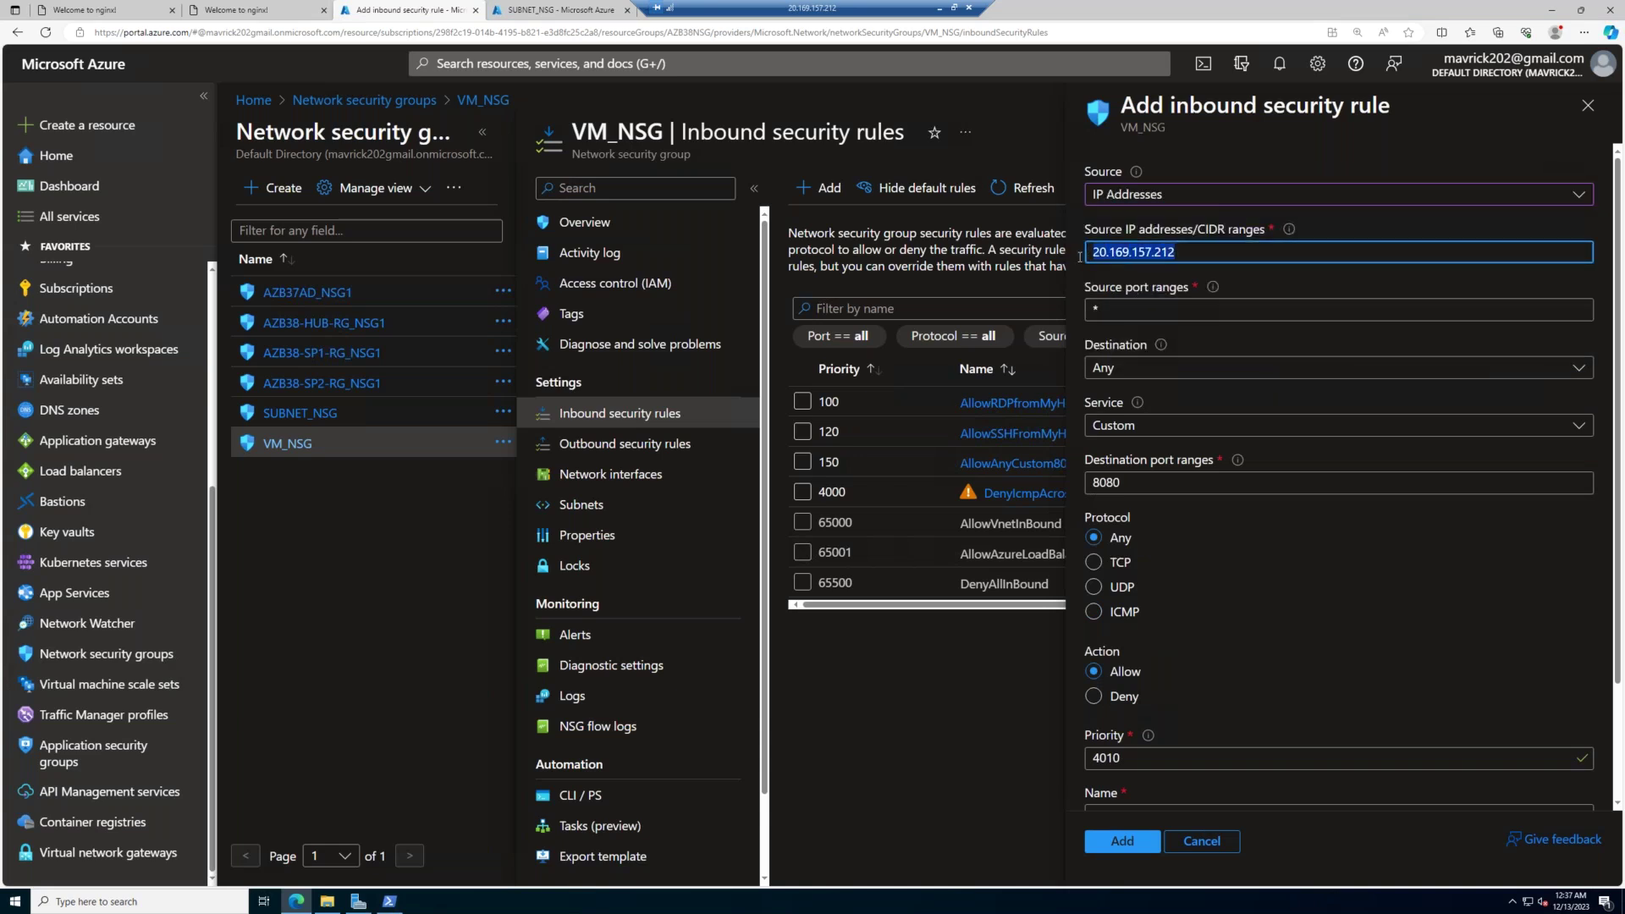
{"action": "left_click", "coordinate": [1094, 258]}
{"action": "left_click", "coordinate": [1138, 195]}
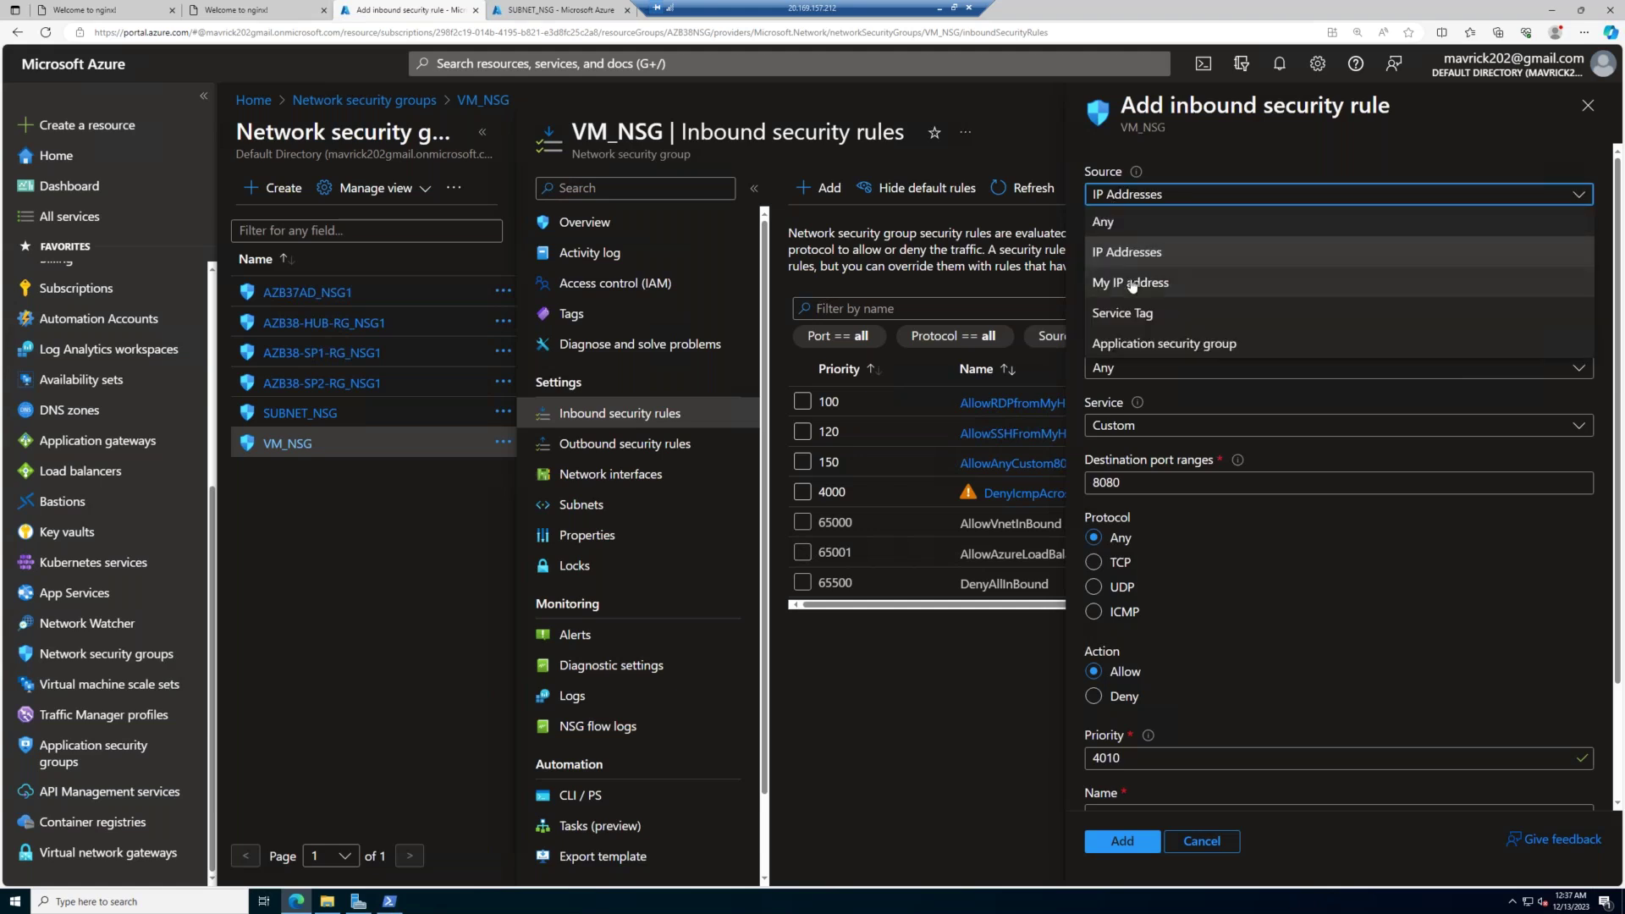
{"action": "left_click", "coordinate": [1134, 279]}
{"action": "double_click", "coordinate": [1164, 258]}
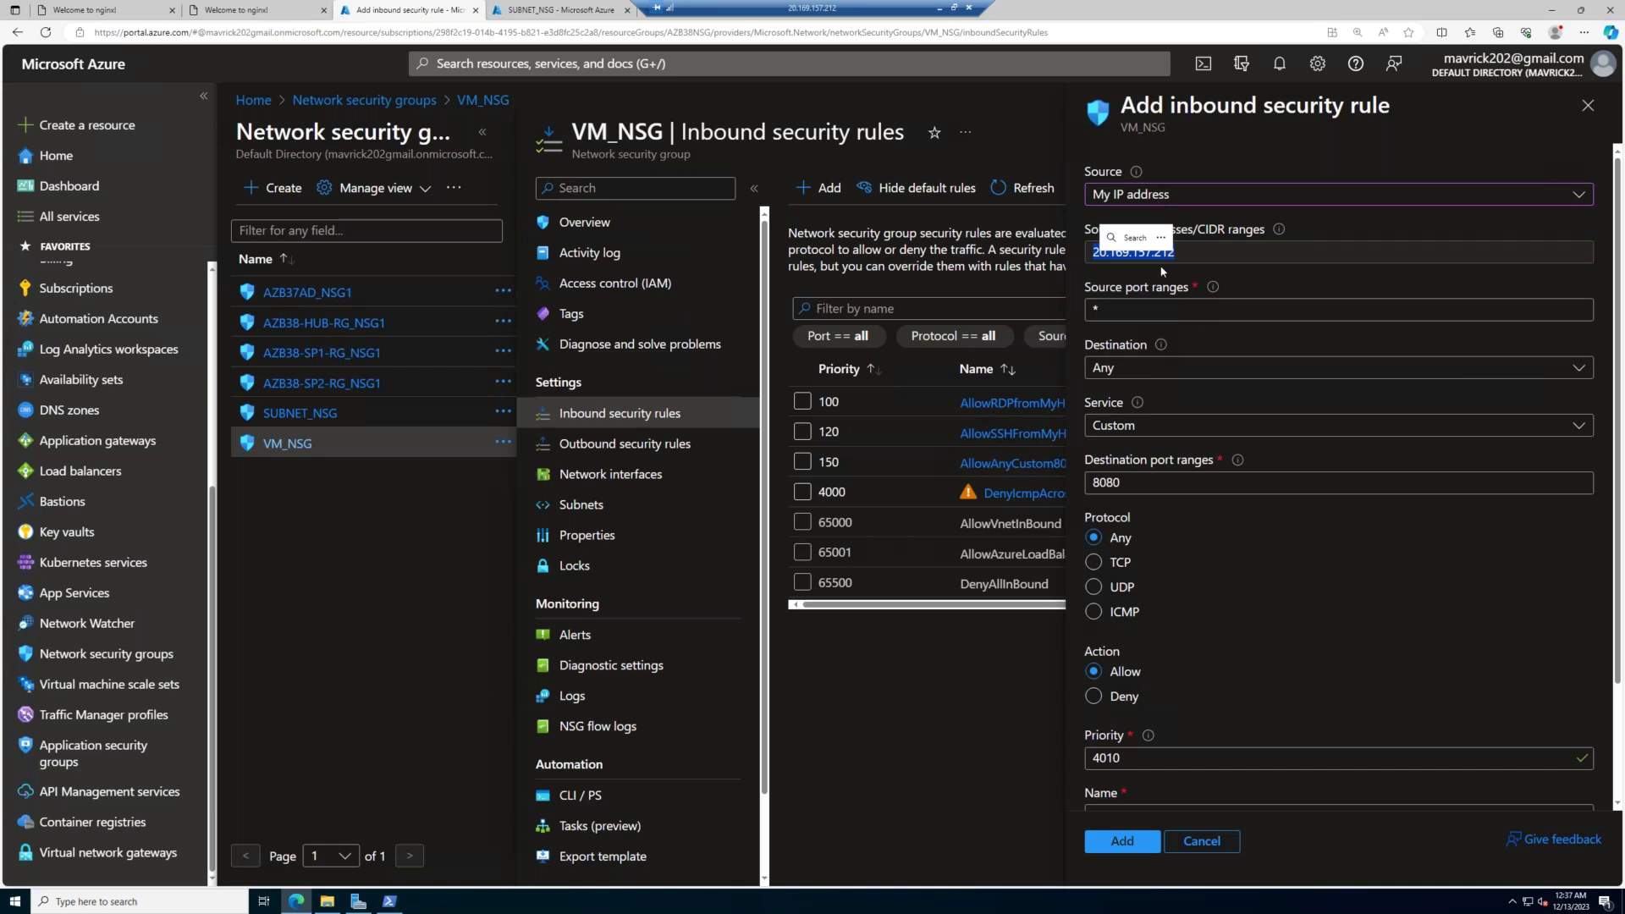
- Try Application security group, then set Service Tag and search source tags for 'sql'
{"action": "left_click", "coordinate": [1268, 196]}
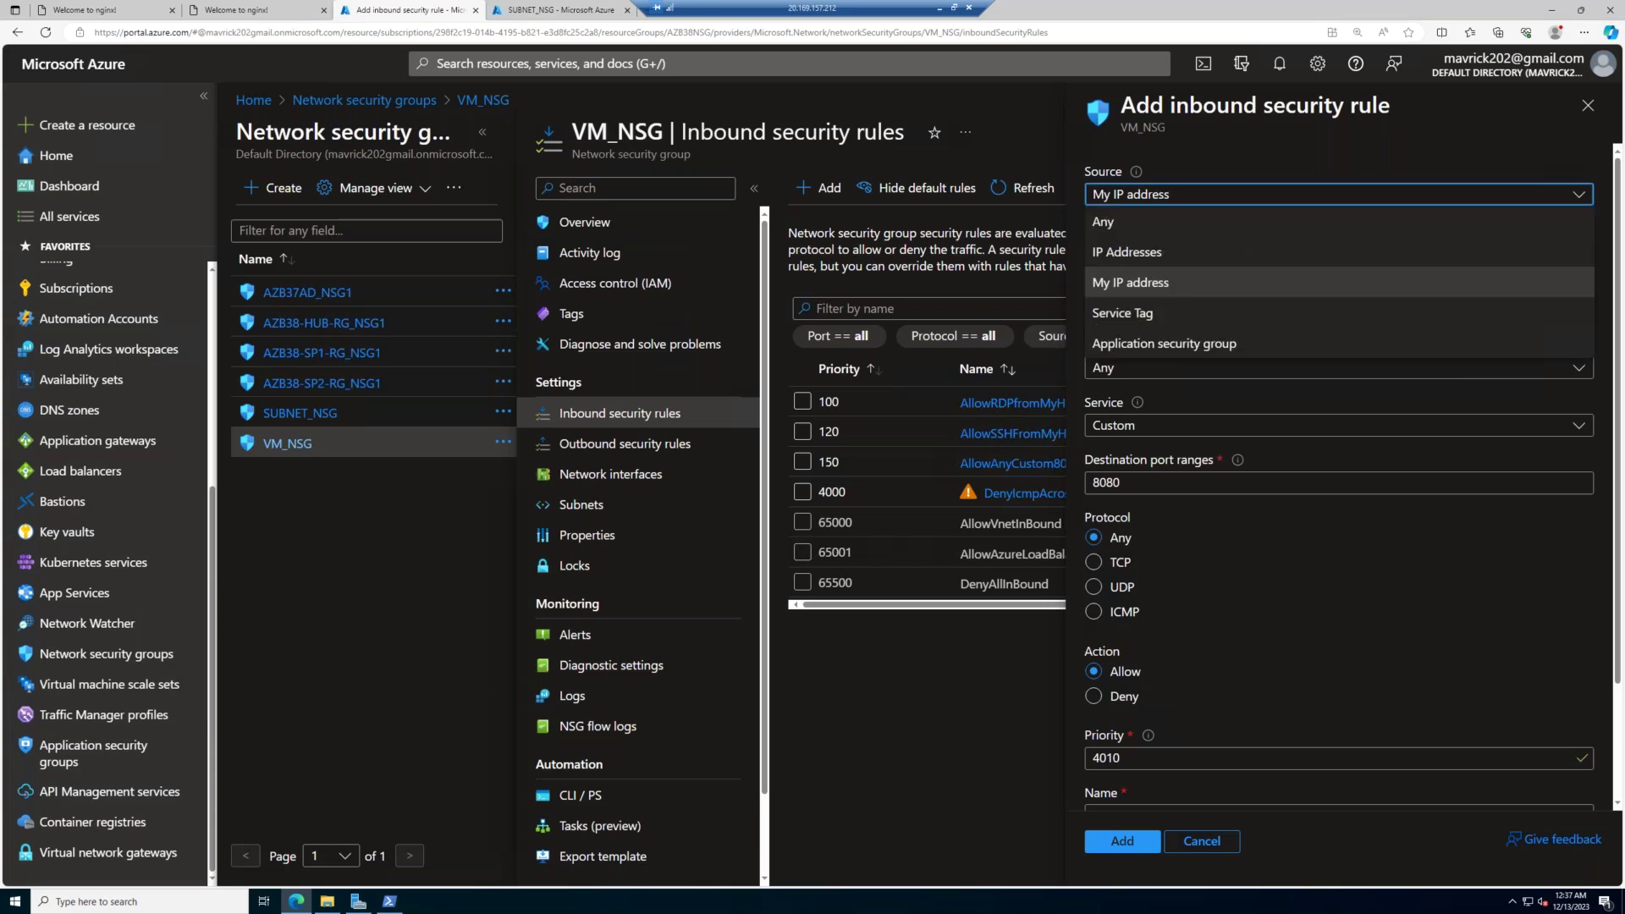
{"action": "left_click", "coordinate": [1153, 344]}
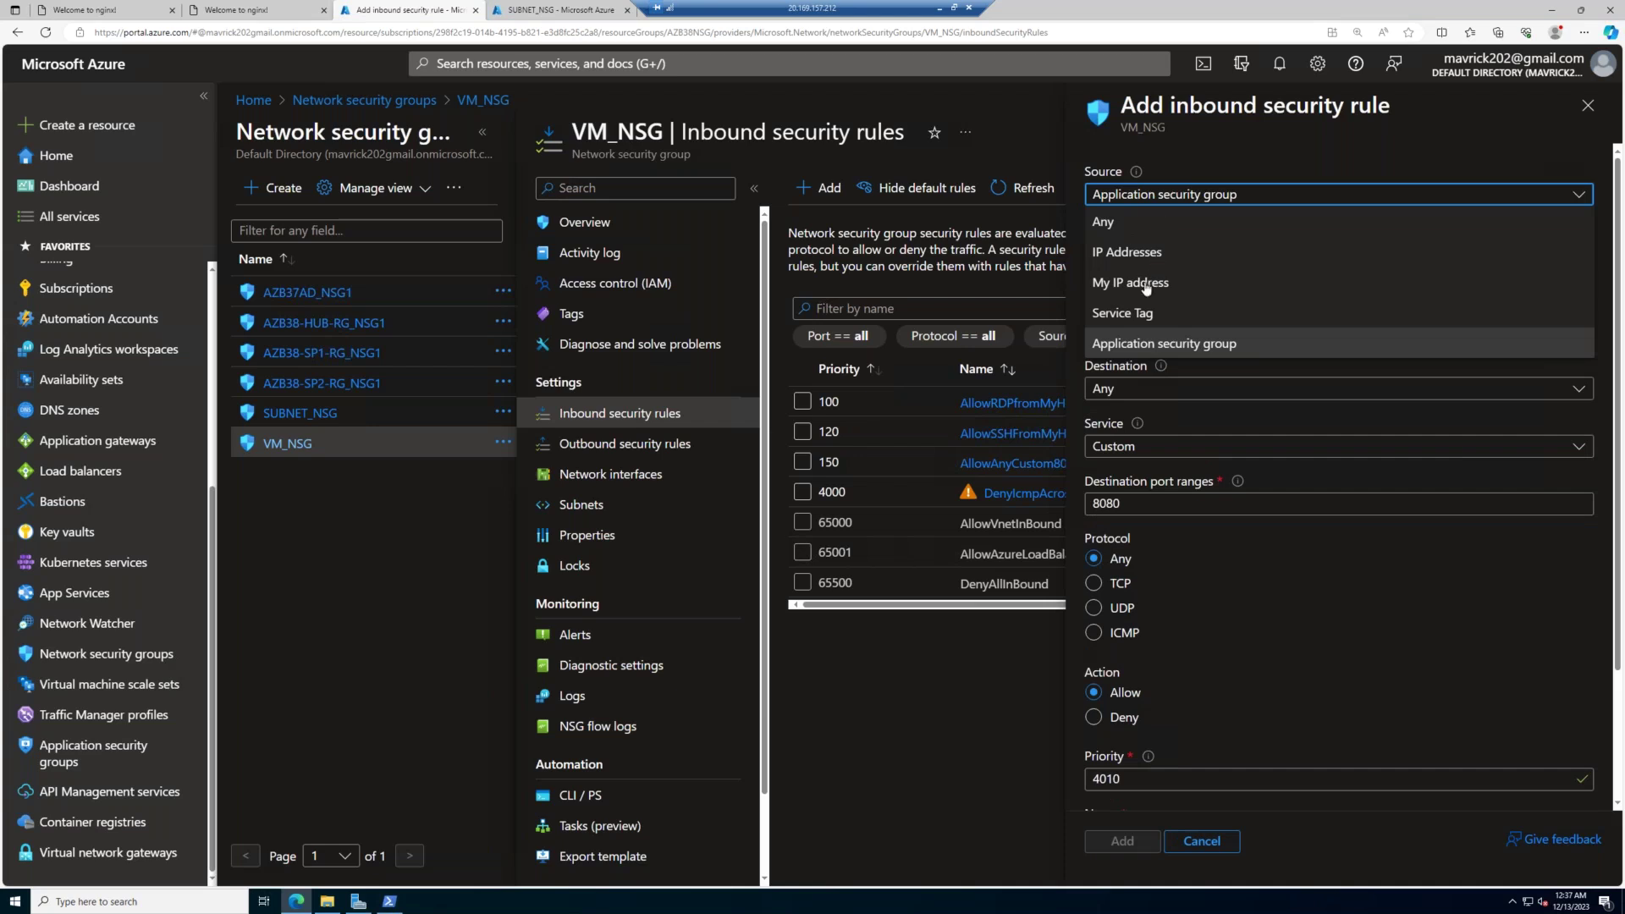
{"action": "left_click", "coordinate": [1126, 313]}
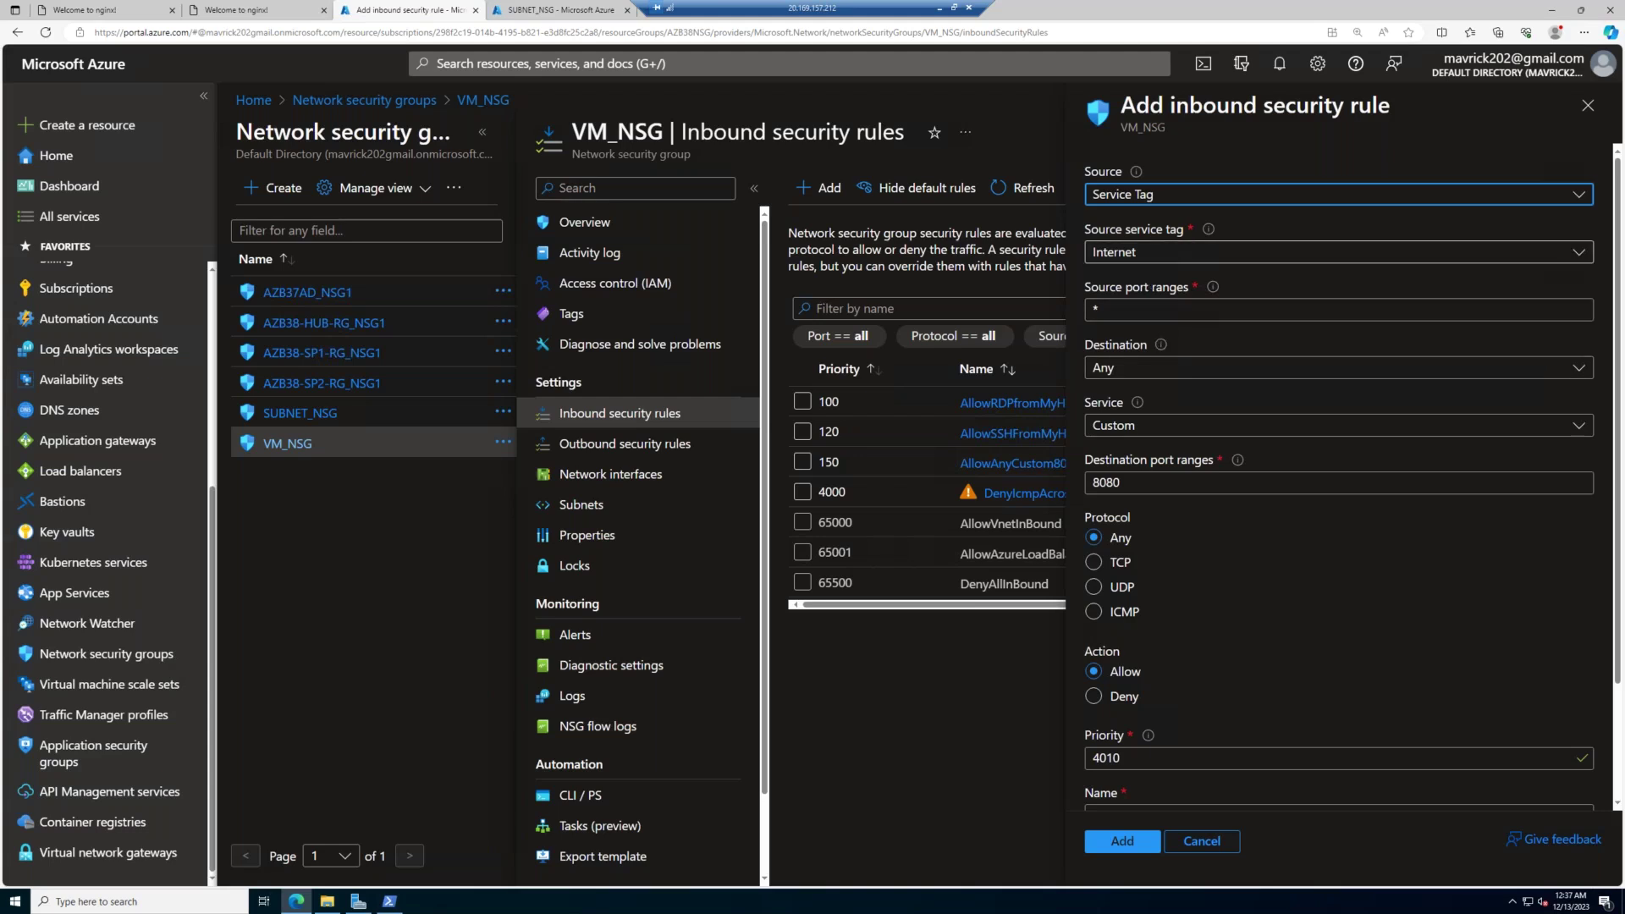
{"action": "left_click", "coordinate": [1142, 251]}
{"action": "scroll", "coordinate": [1142, 481], "scroll_direction": "down", "scroll_amount": 5}
{"action": "scroll", "coordinate": [1142, 481], "scroll_direction": "down", "scroll_amount": 15}
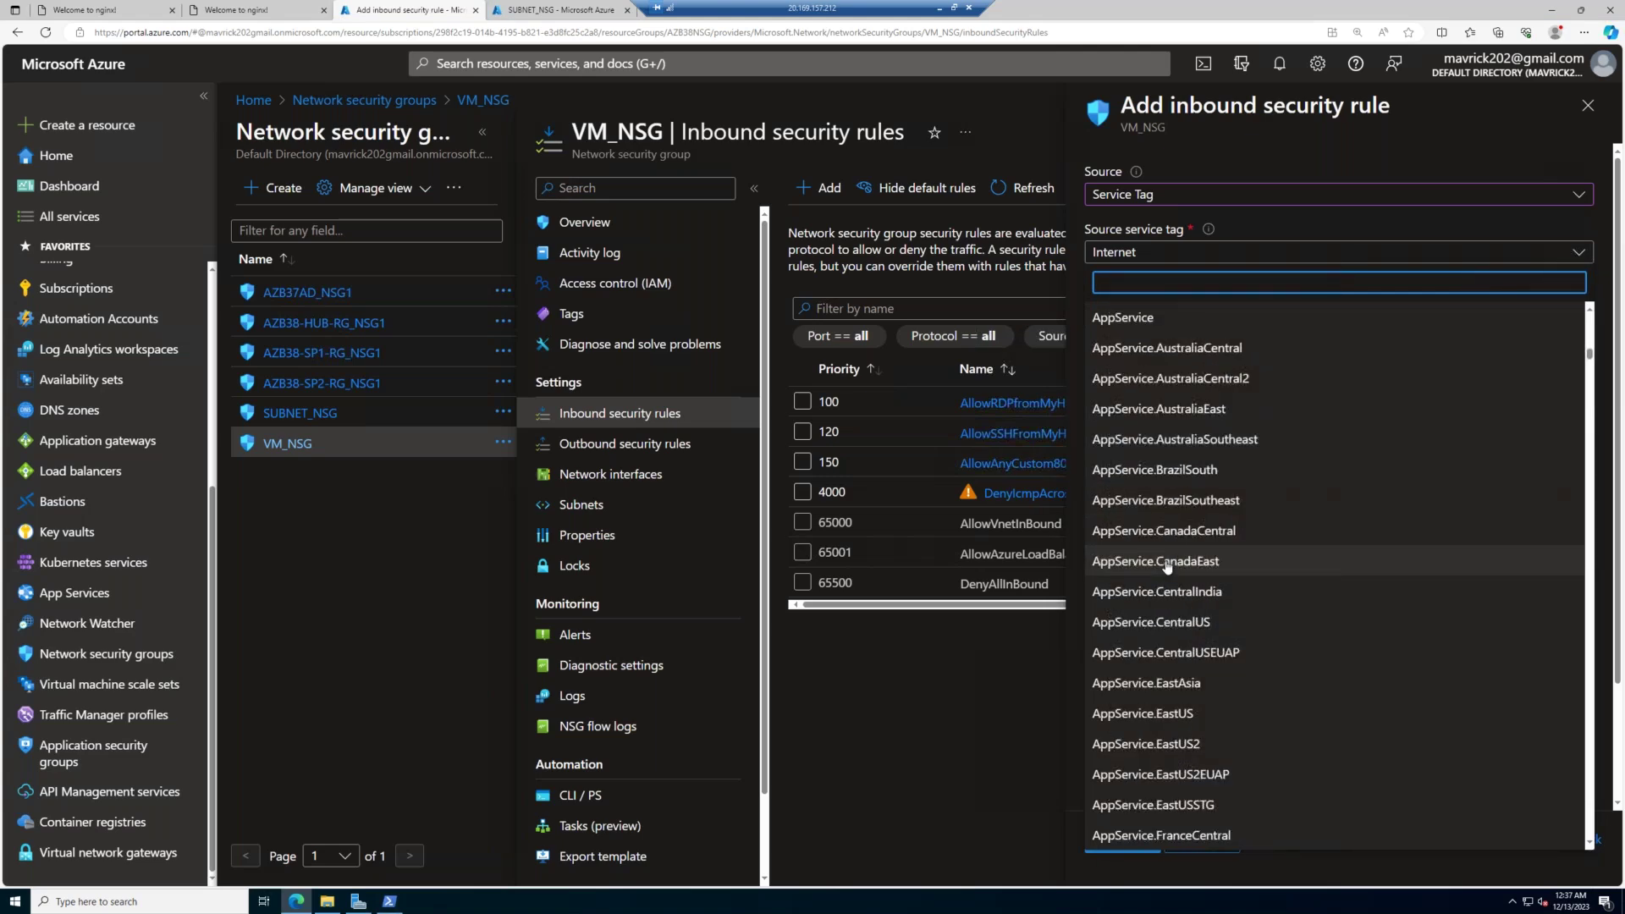
{"action": "type", "text": "mssq"}
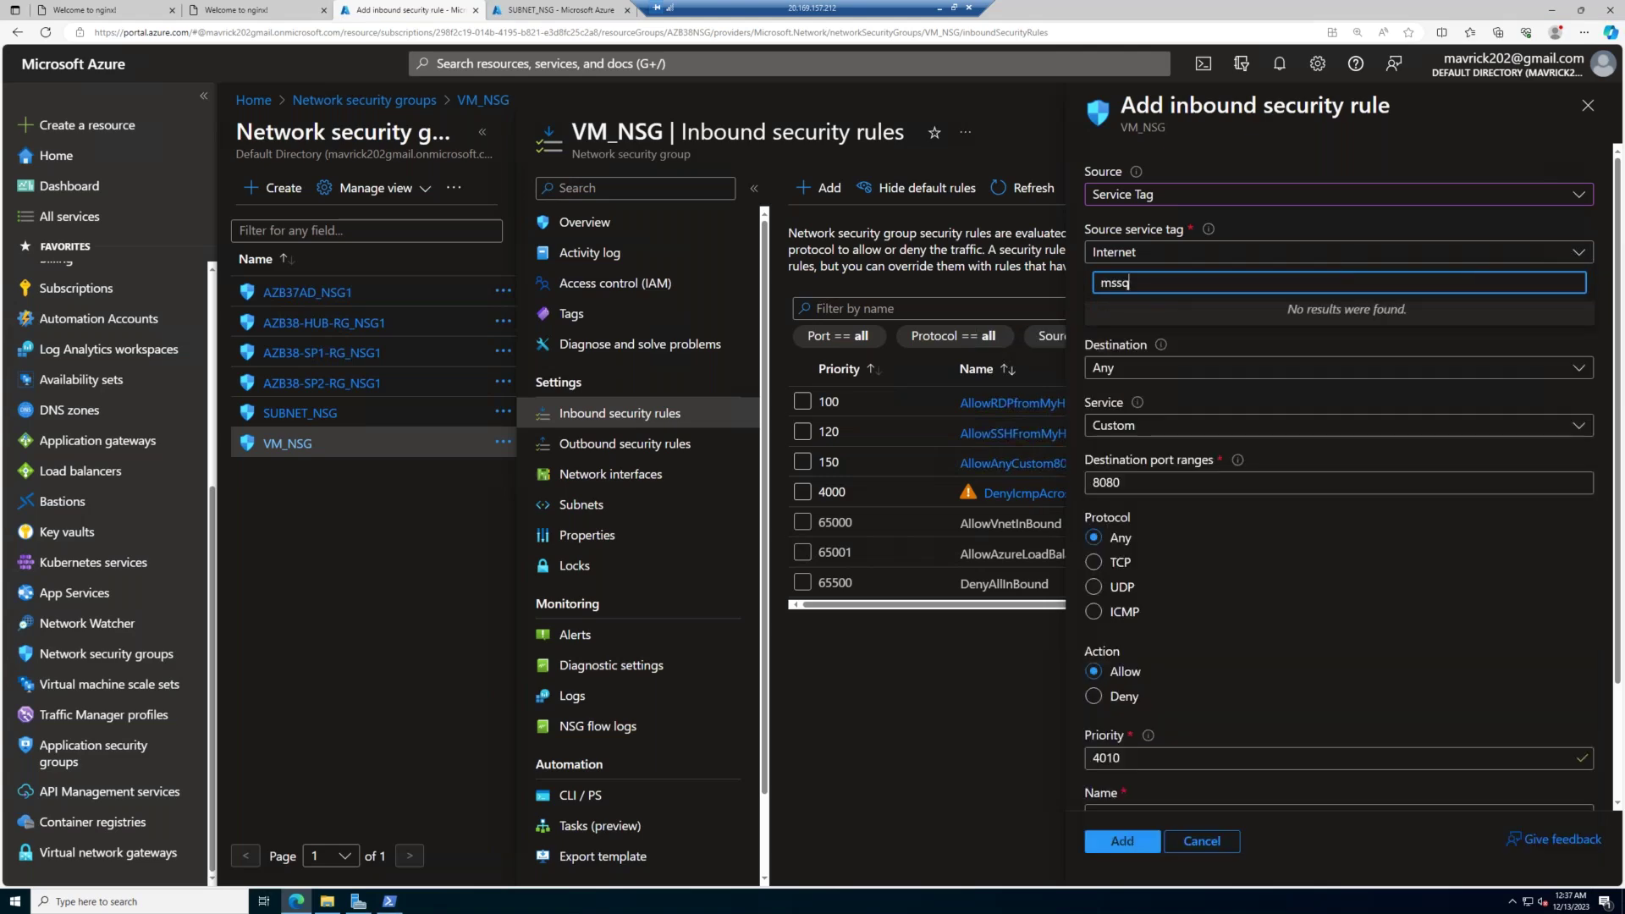
{"action": "key", "text": "BackSpace"}
{"action": "key", "text": "BackSpace"}
{"action": "key", "text": "BackSpace"}
{"action": "key", "text": "BackSpace"}
{"action": "type", "text": "sq"}
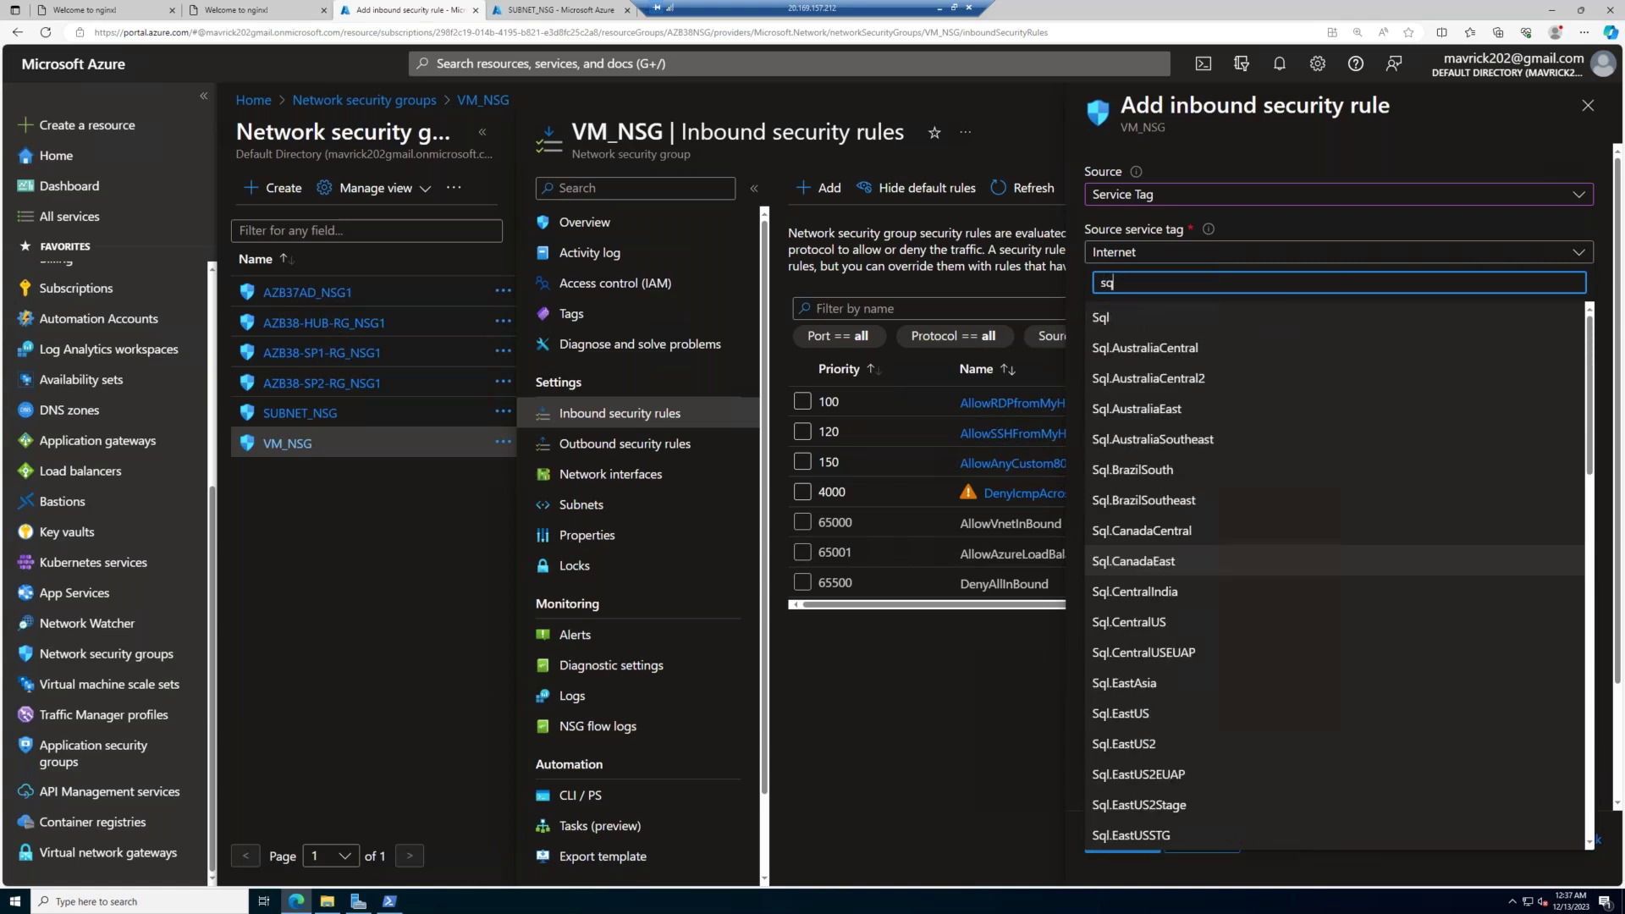
{"action": "scroll", "coordinate": [1166, 550], "scroll_direction": "down", "scroll_amount": 4}
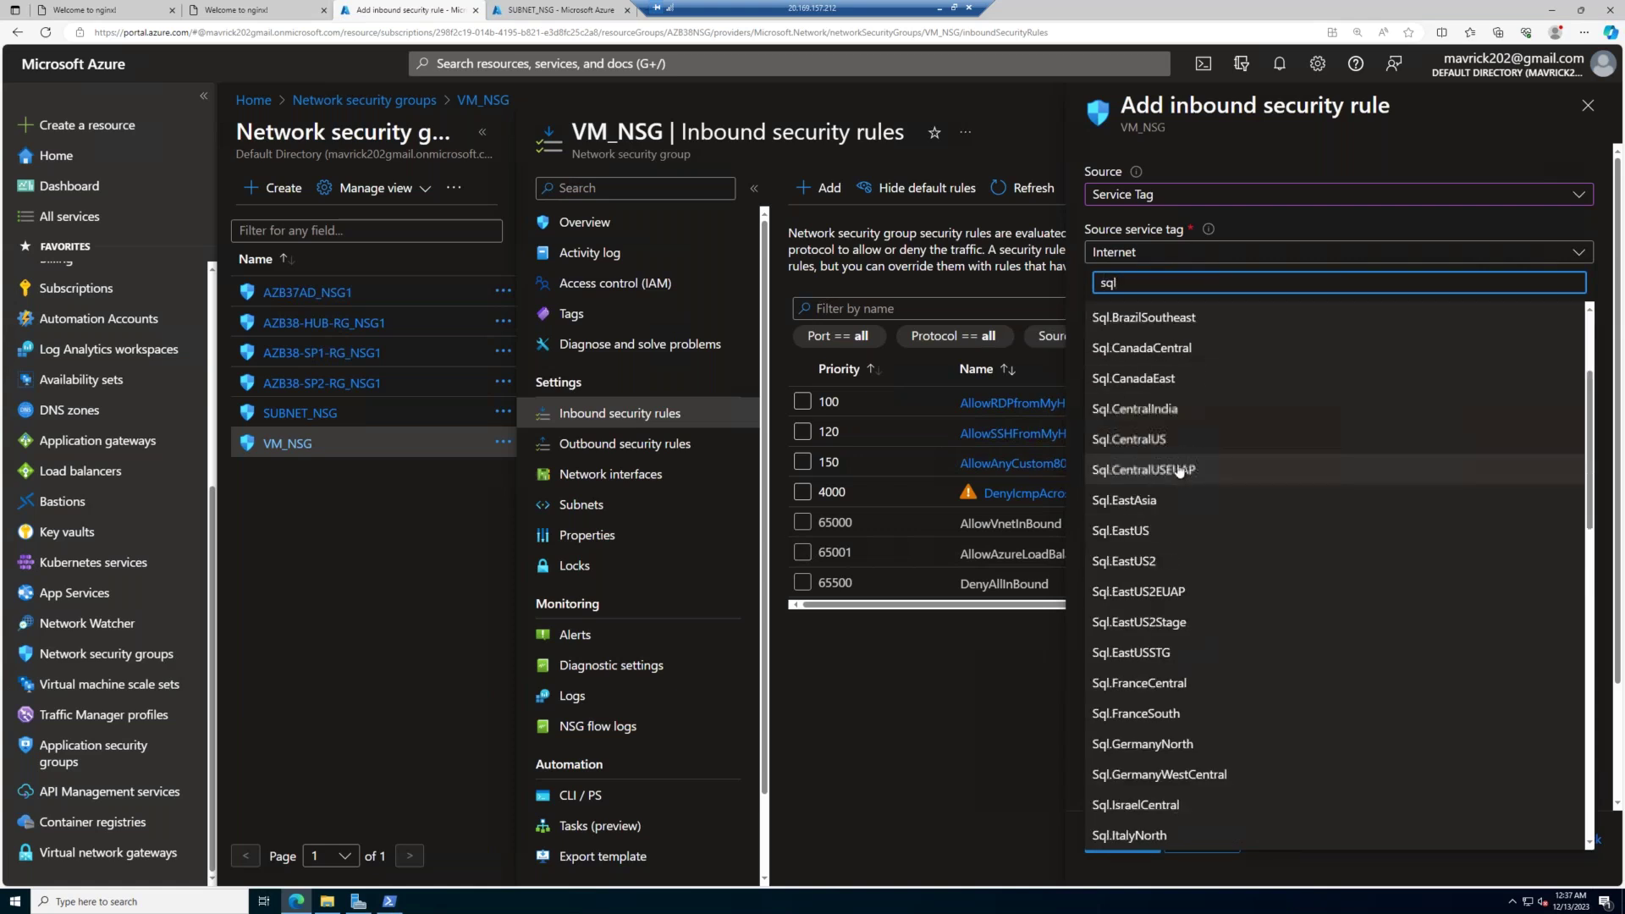
{"action": "scroll", "coordinate": [1166, 550], "scroll_direction": "down", "scroll_amount": 4}
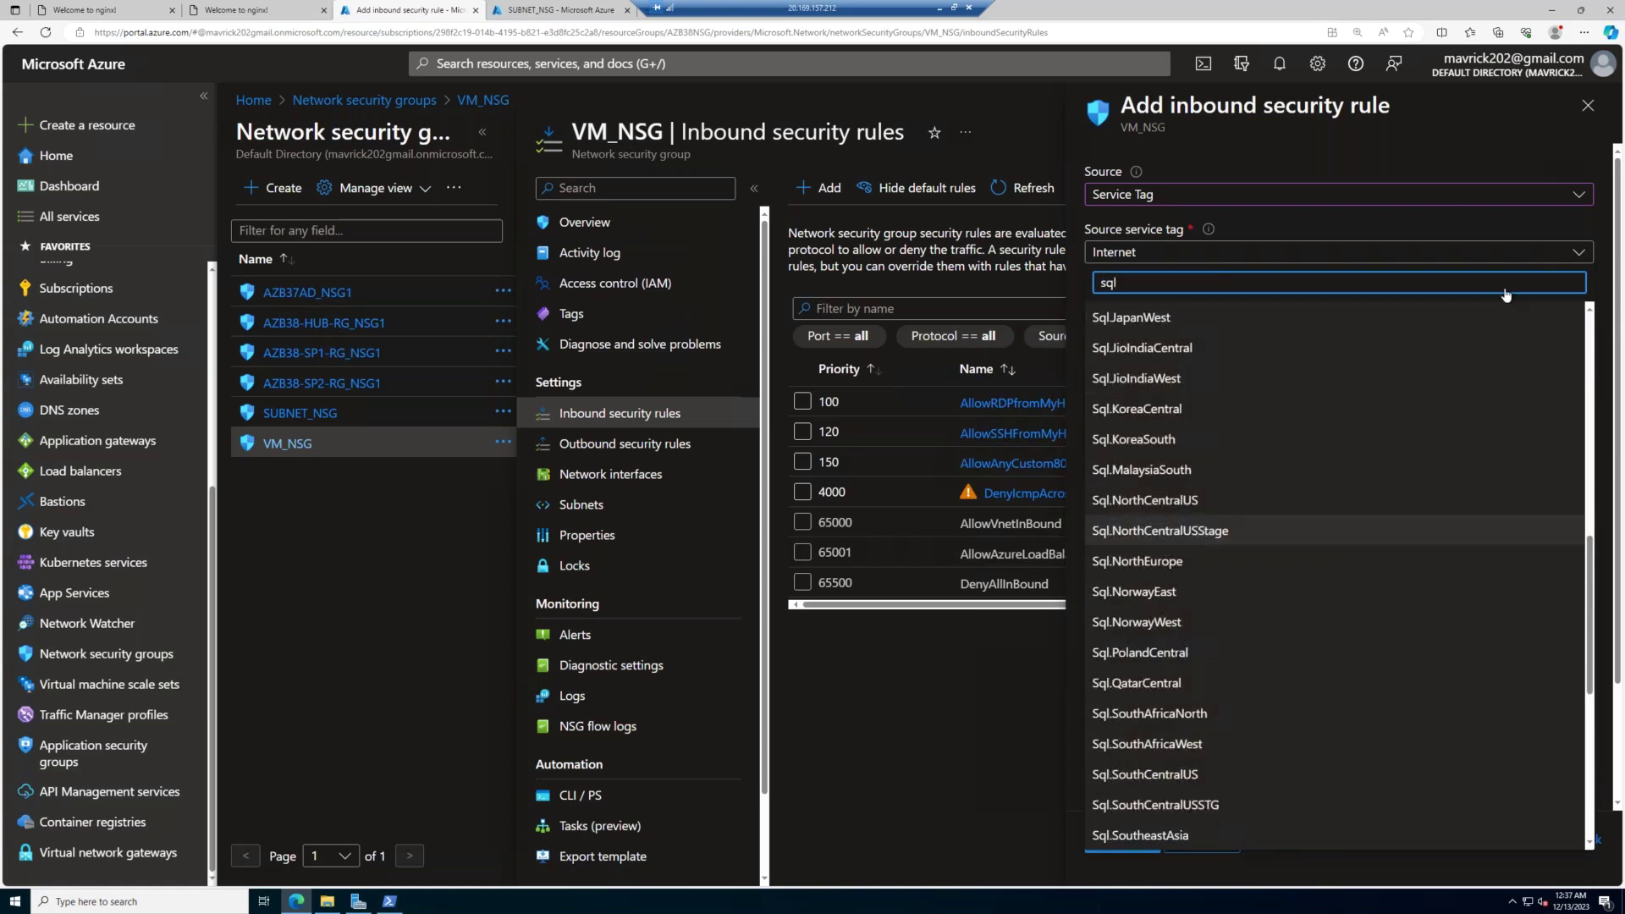
- Close the add-rule panel and confirm discarding the unsaved rule
{"action": "left_click", "coordinate": [1588, 107]}
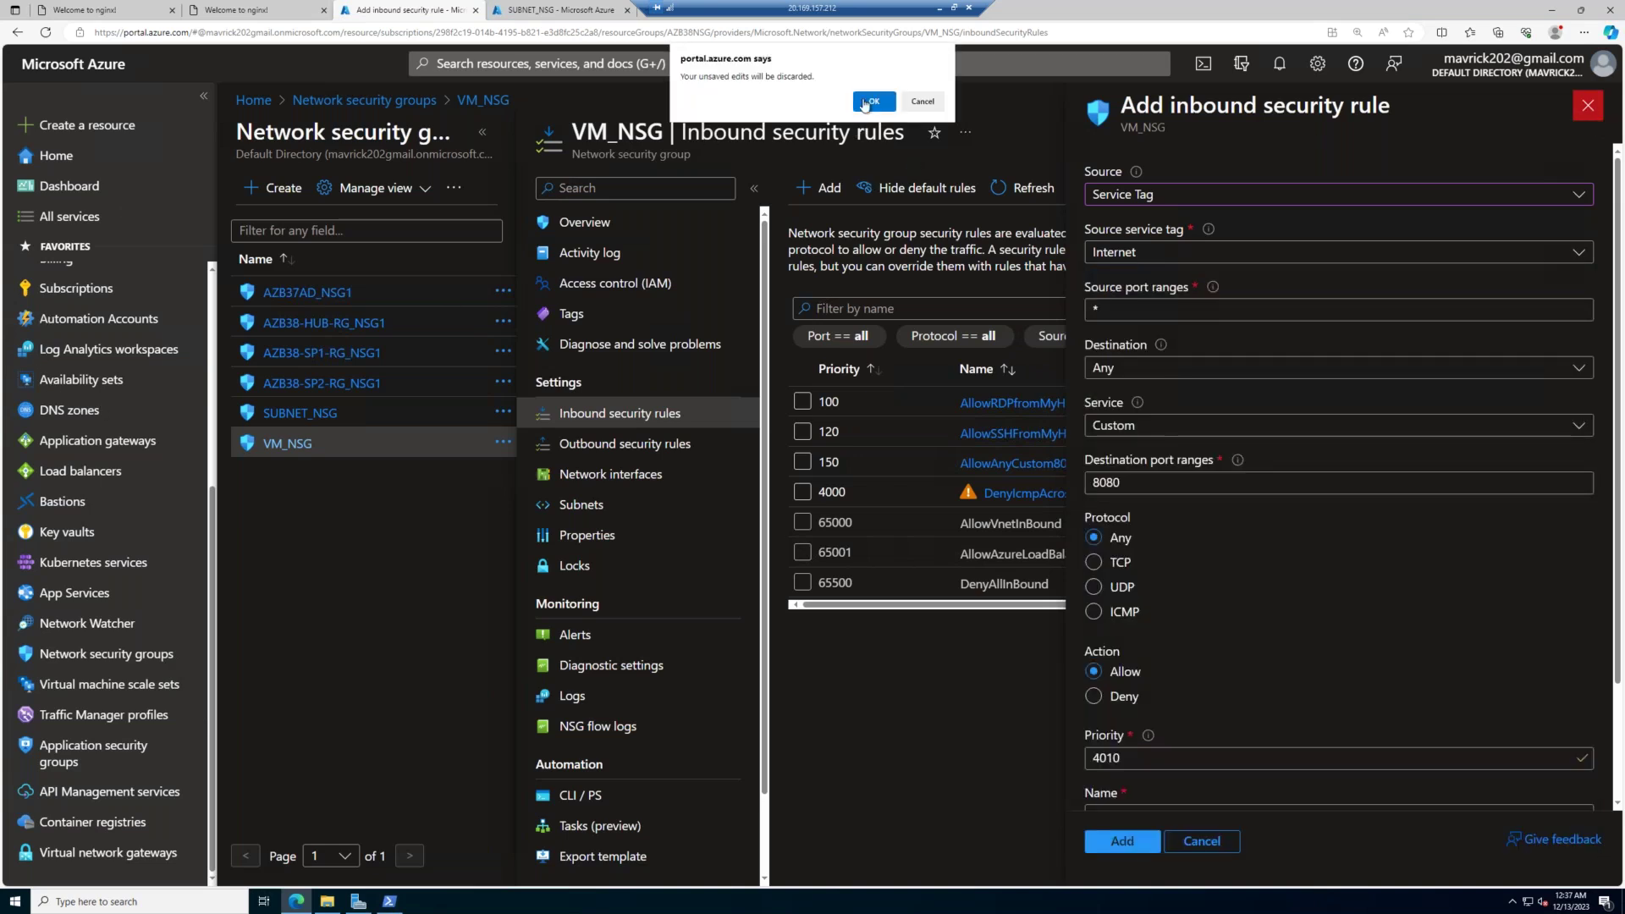
{"action": "key", "text": "Return"}
{"action": "scroll", "coordinate": [97, 322], "scroll_direction": "up", "scroll_amount": 5}
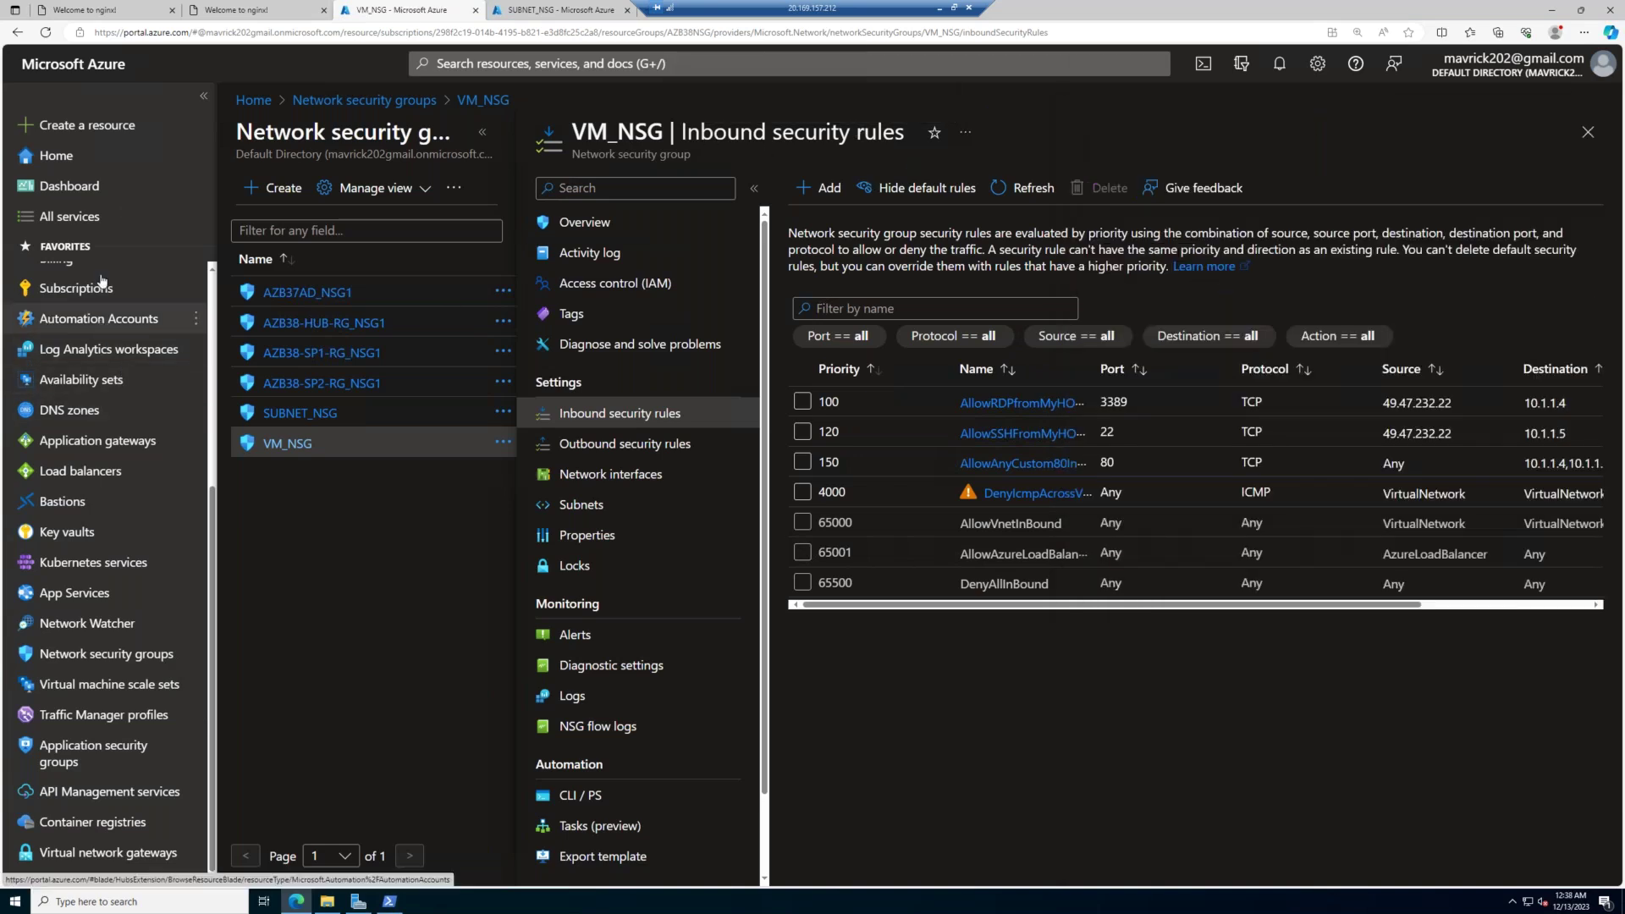
- Open All services, then minimize the remote session to reach the local Firefox portal
{"action": "left_click", "coordinate": [69, 217]}
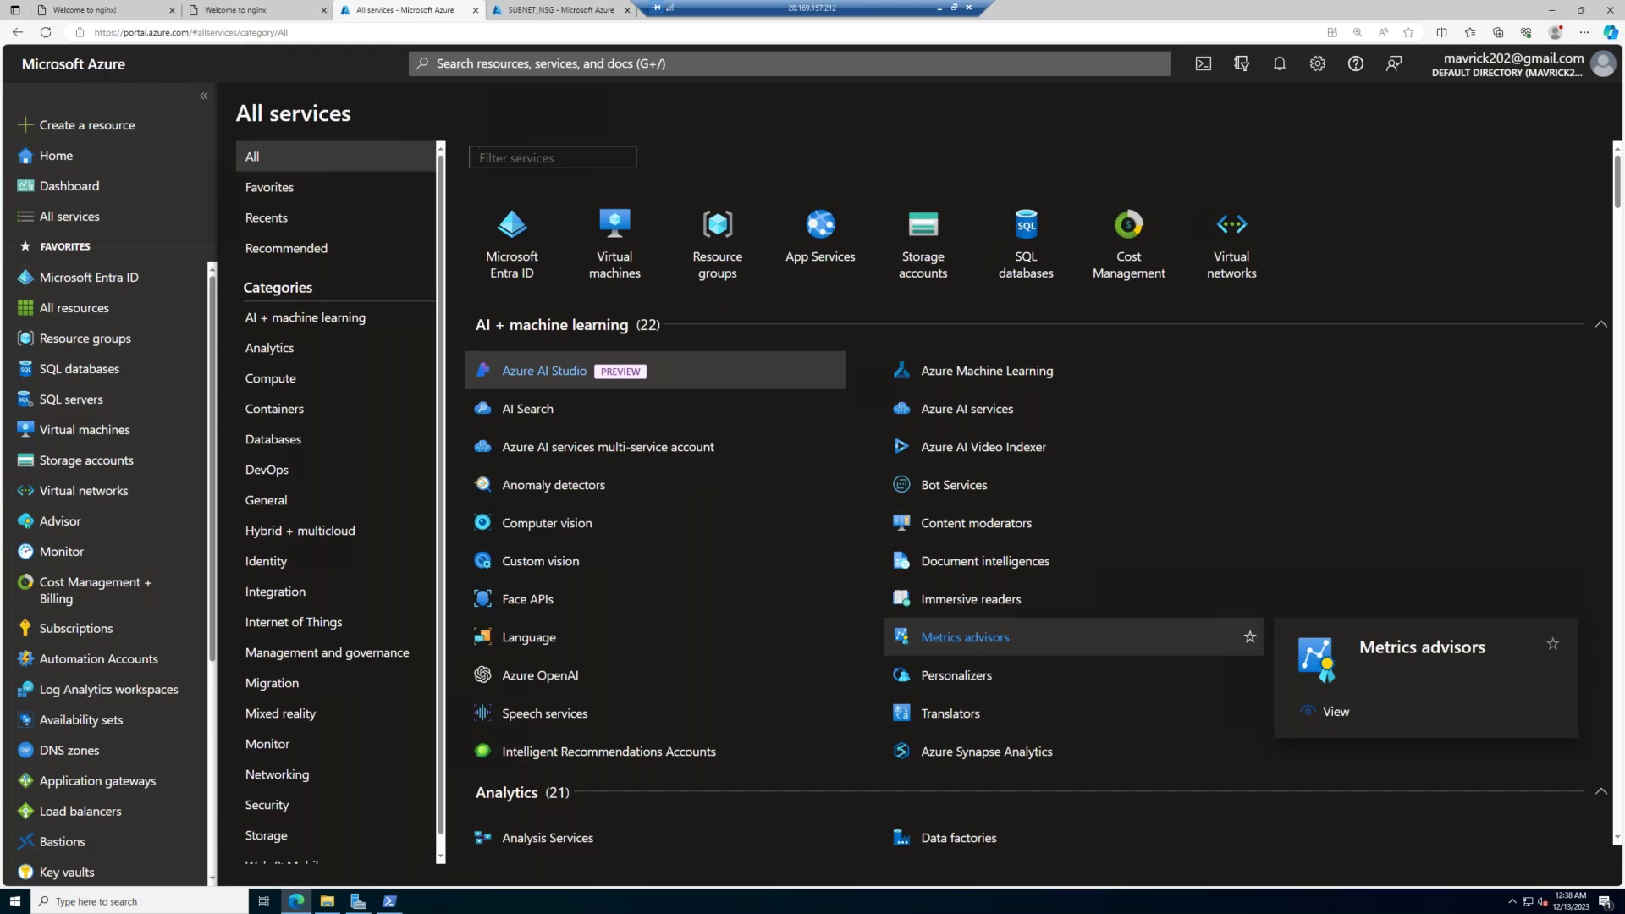
{"action": "left_click", "coordinate": [940, 9]}
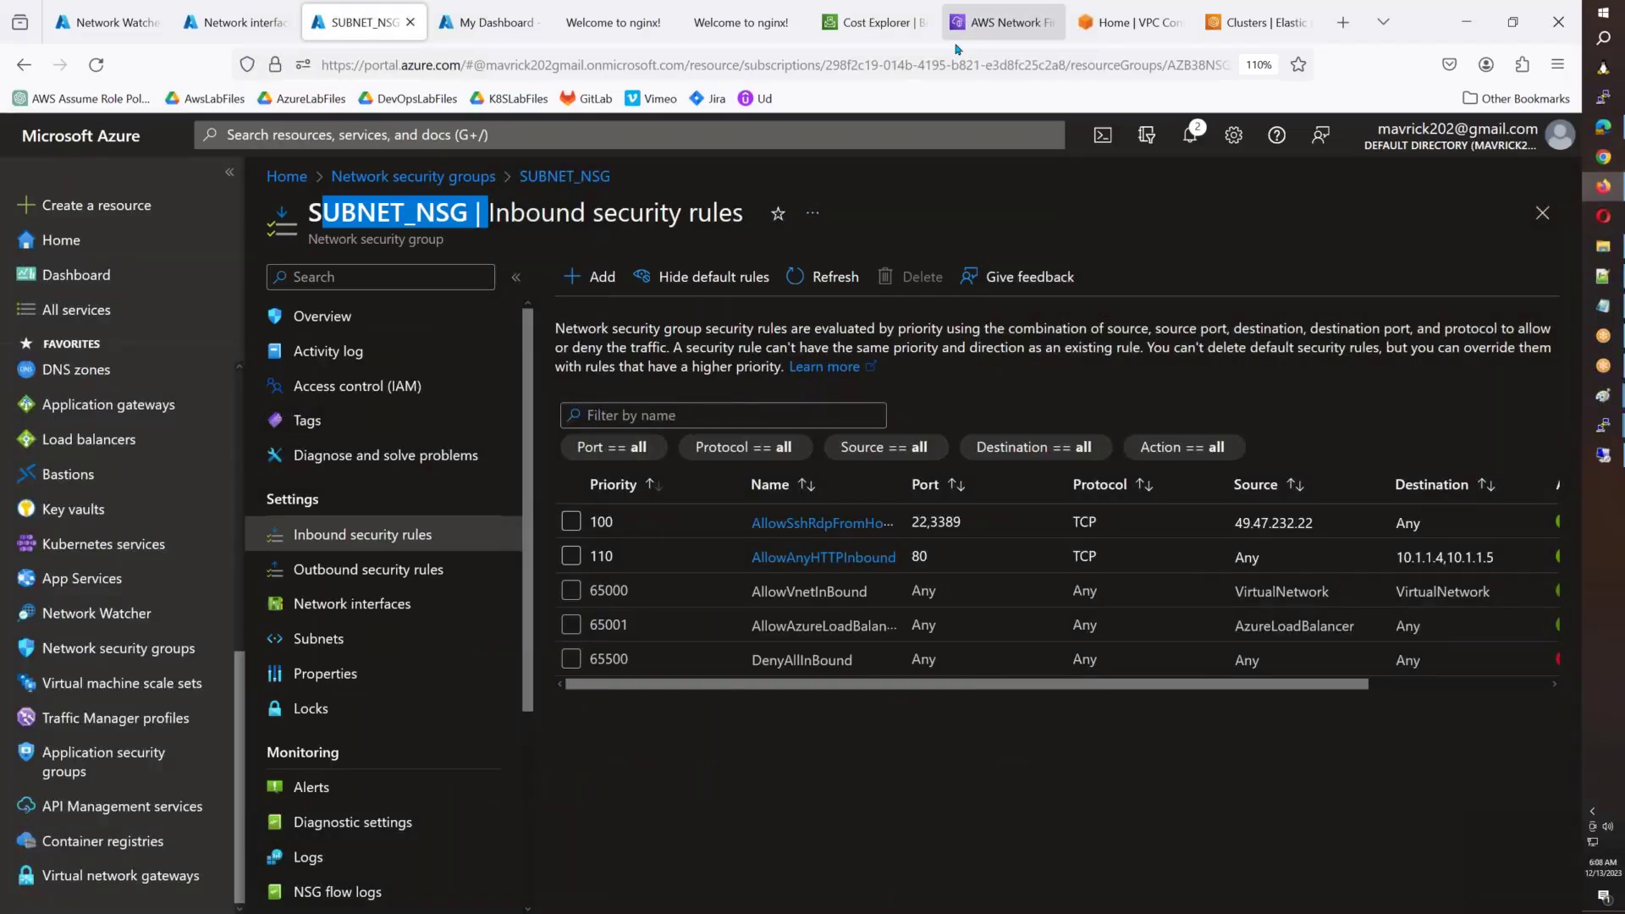
- Google 'azure public ip range' and open Microsoft's Azure IP Ranges and Service Tags page
{"action": "key", "text": "ctrl+t"}
{"action": "type", "text": "google.com"}
{"action": "key", "text": "Return"}
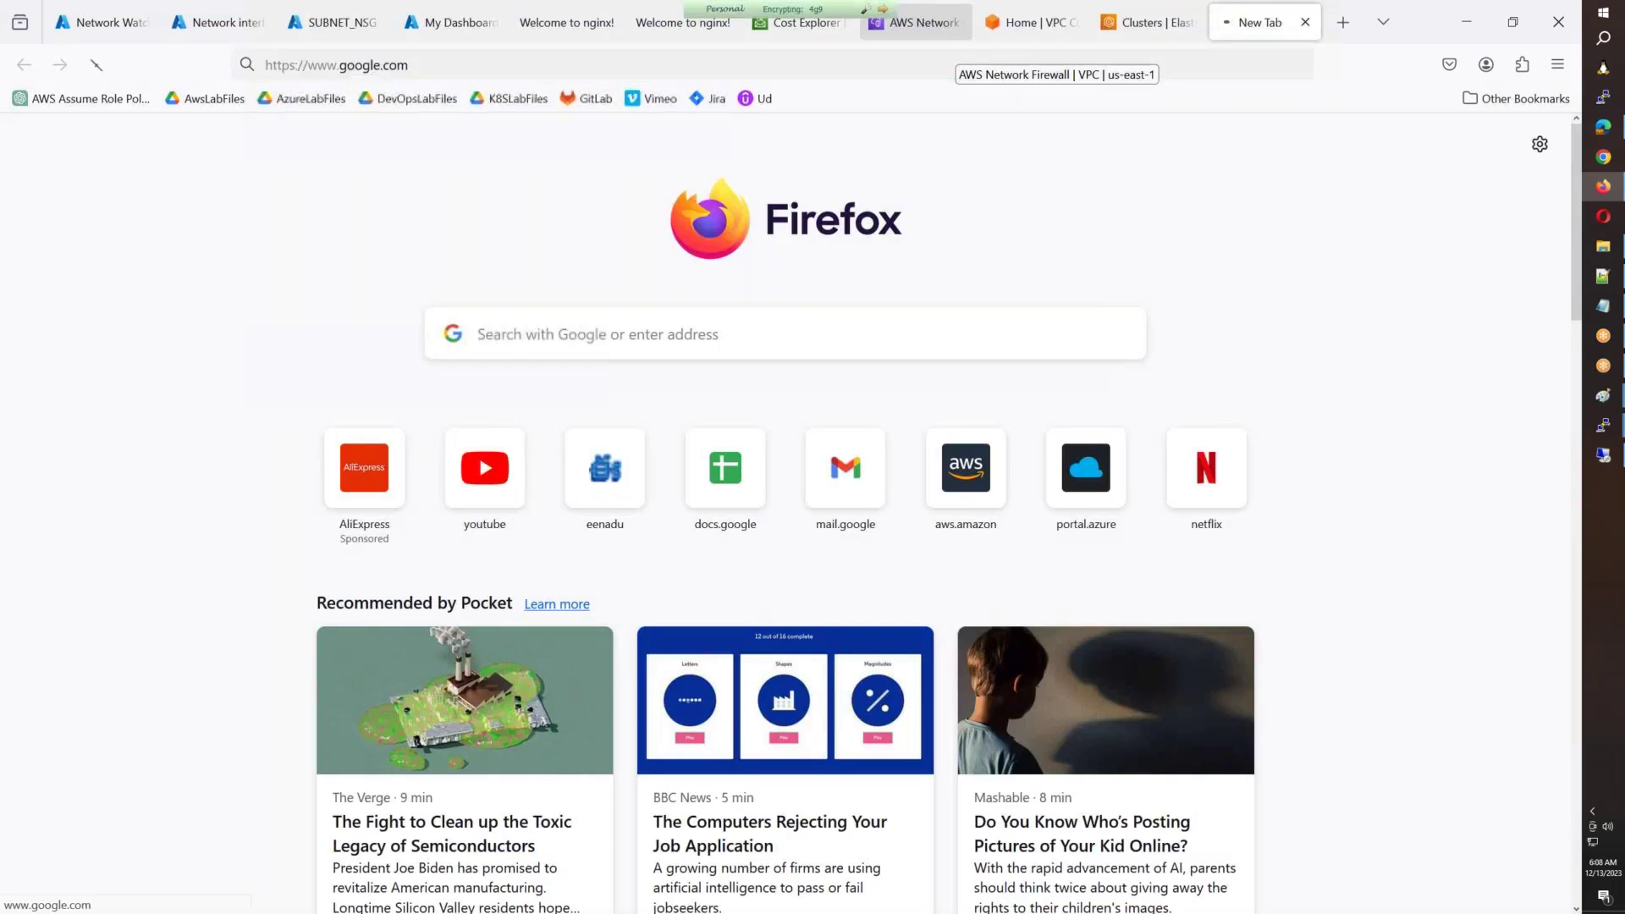
{"action": "type", "text": "azure public"}
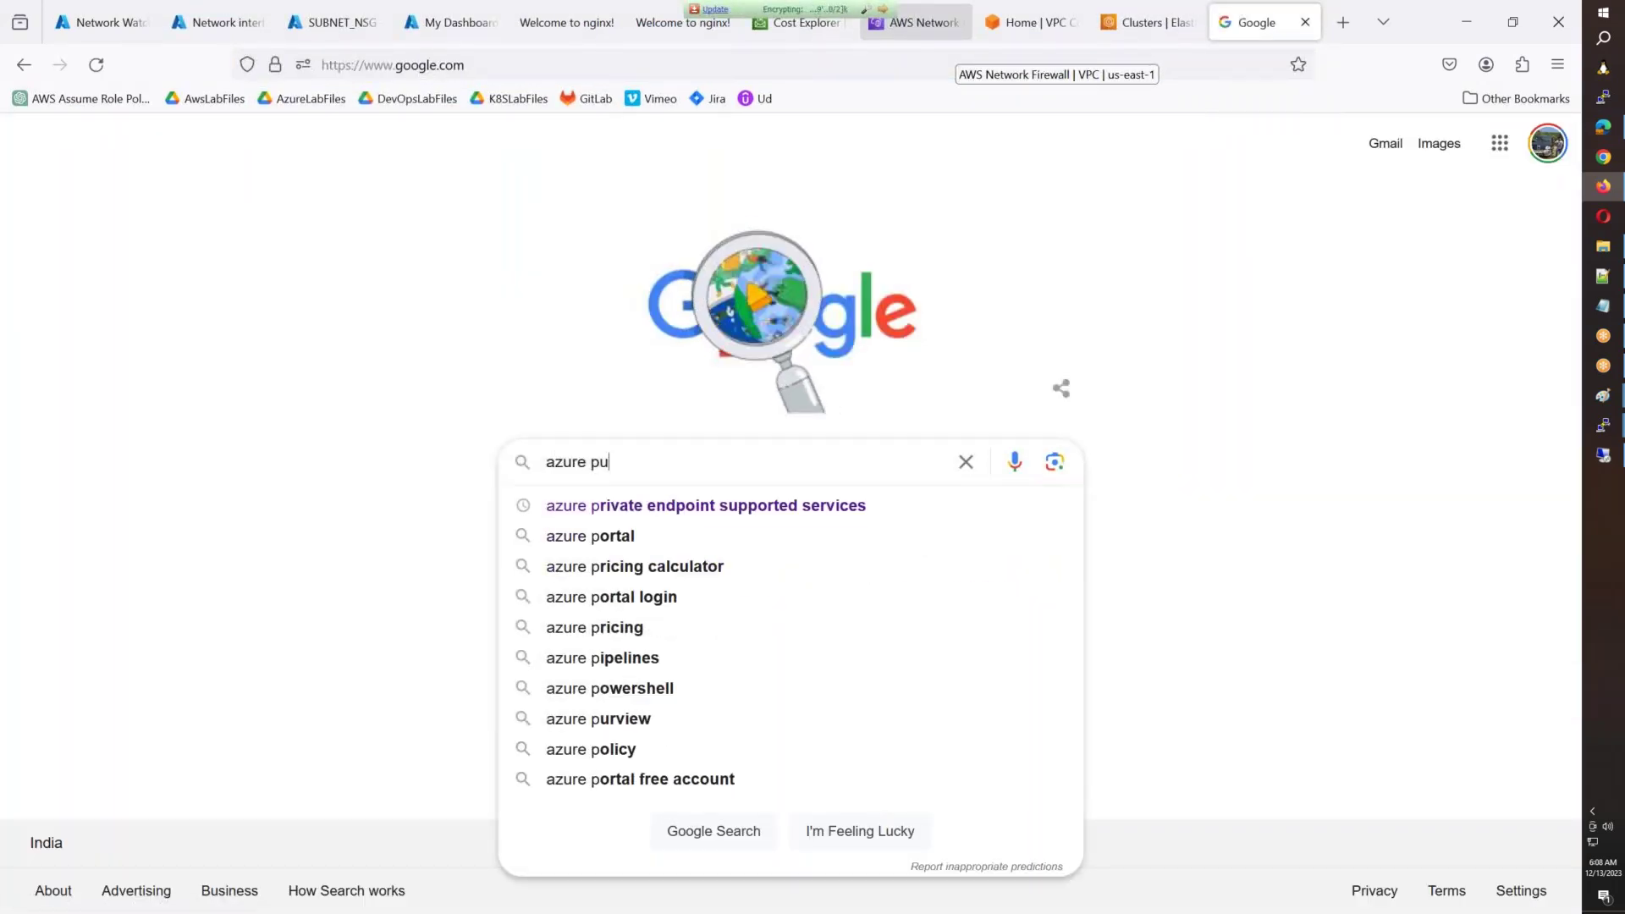
{"action": "key", "text": "Down"}
{"action": "key", "text": "Down"}
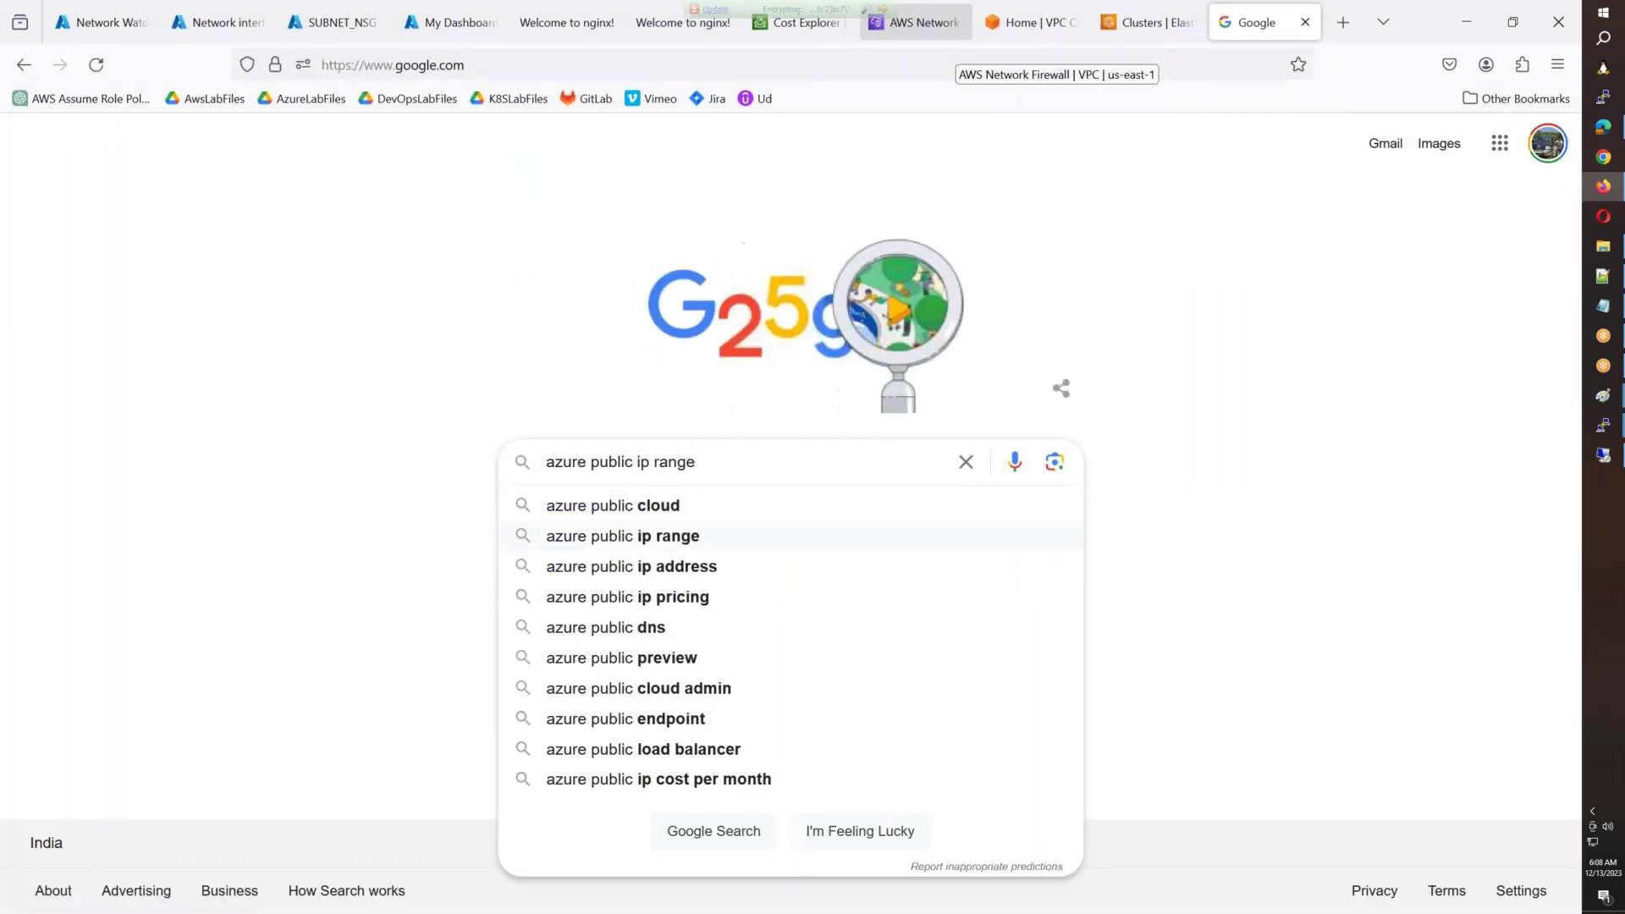
{"action": "key", "text": "Return"}
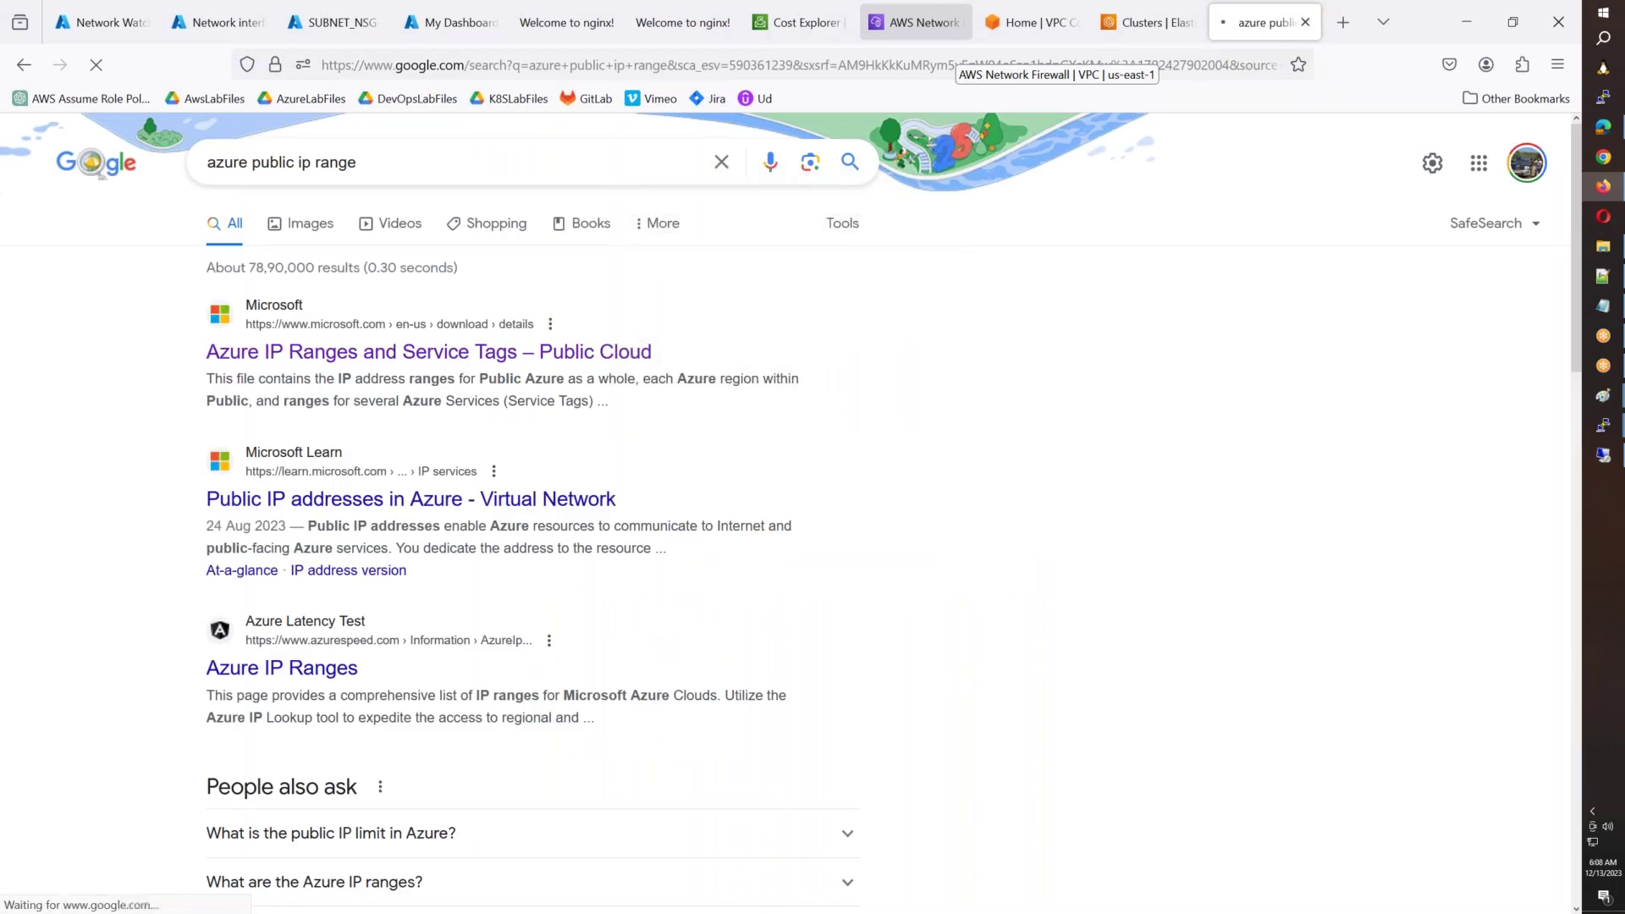
{"action": "left_click", "coordinate": [332, 354]}
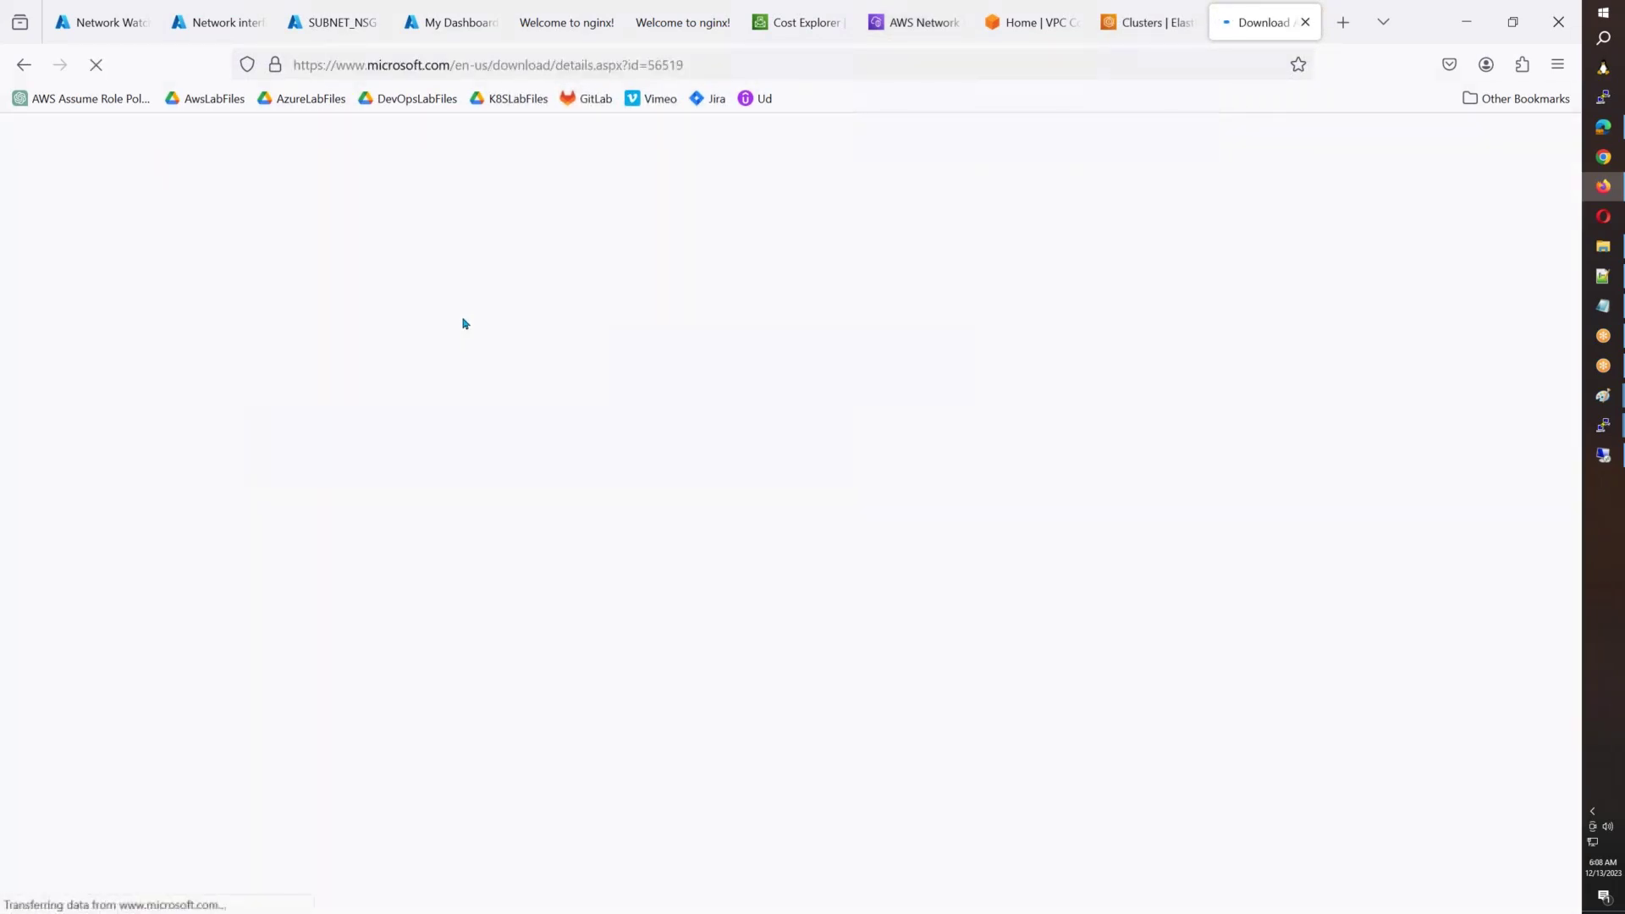
- Download ServiceTags_Public_20231211.json and save it in the AzureB38 folder
{"action": "left_click", "coordinate": [831, 665]}
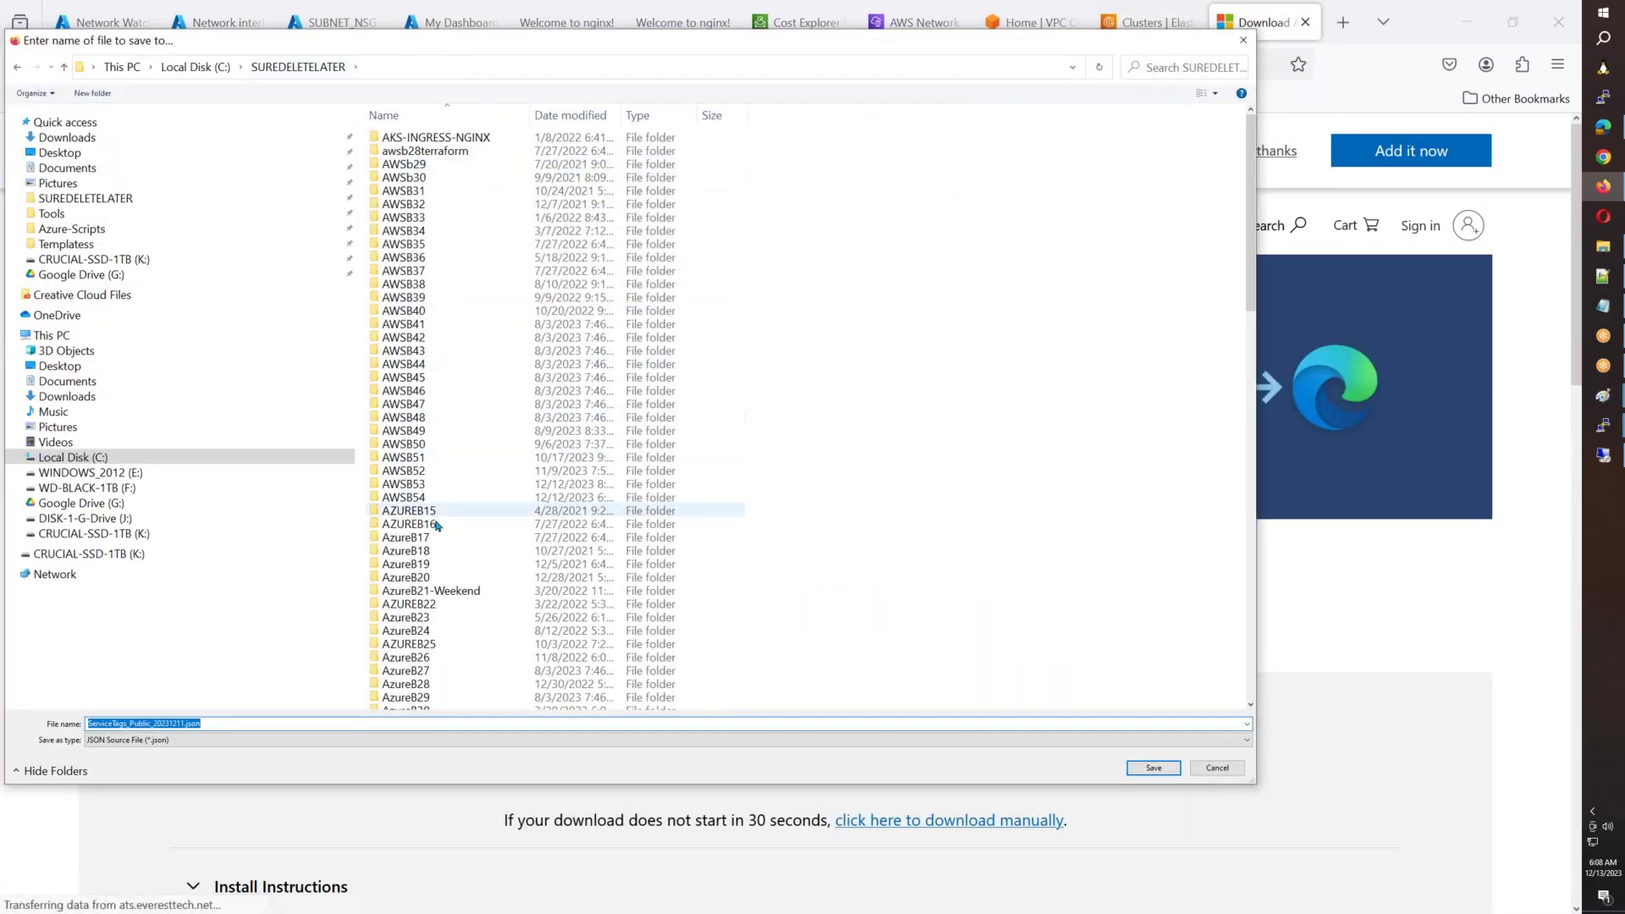
{"action": "scroll", "coordinate": [439, 531], "scroll_direction": "down", "scroll_amount": 1}
{"action": "scroll", "coordinate": [431, 593], "scroll_direction": "down", "scroll_amount": 3}
{"action": "double_click", "coordinate": [426, 664]}
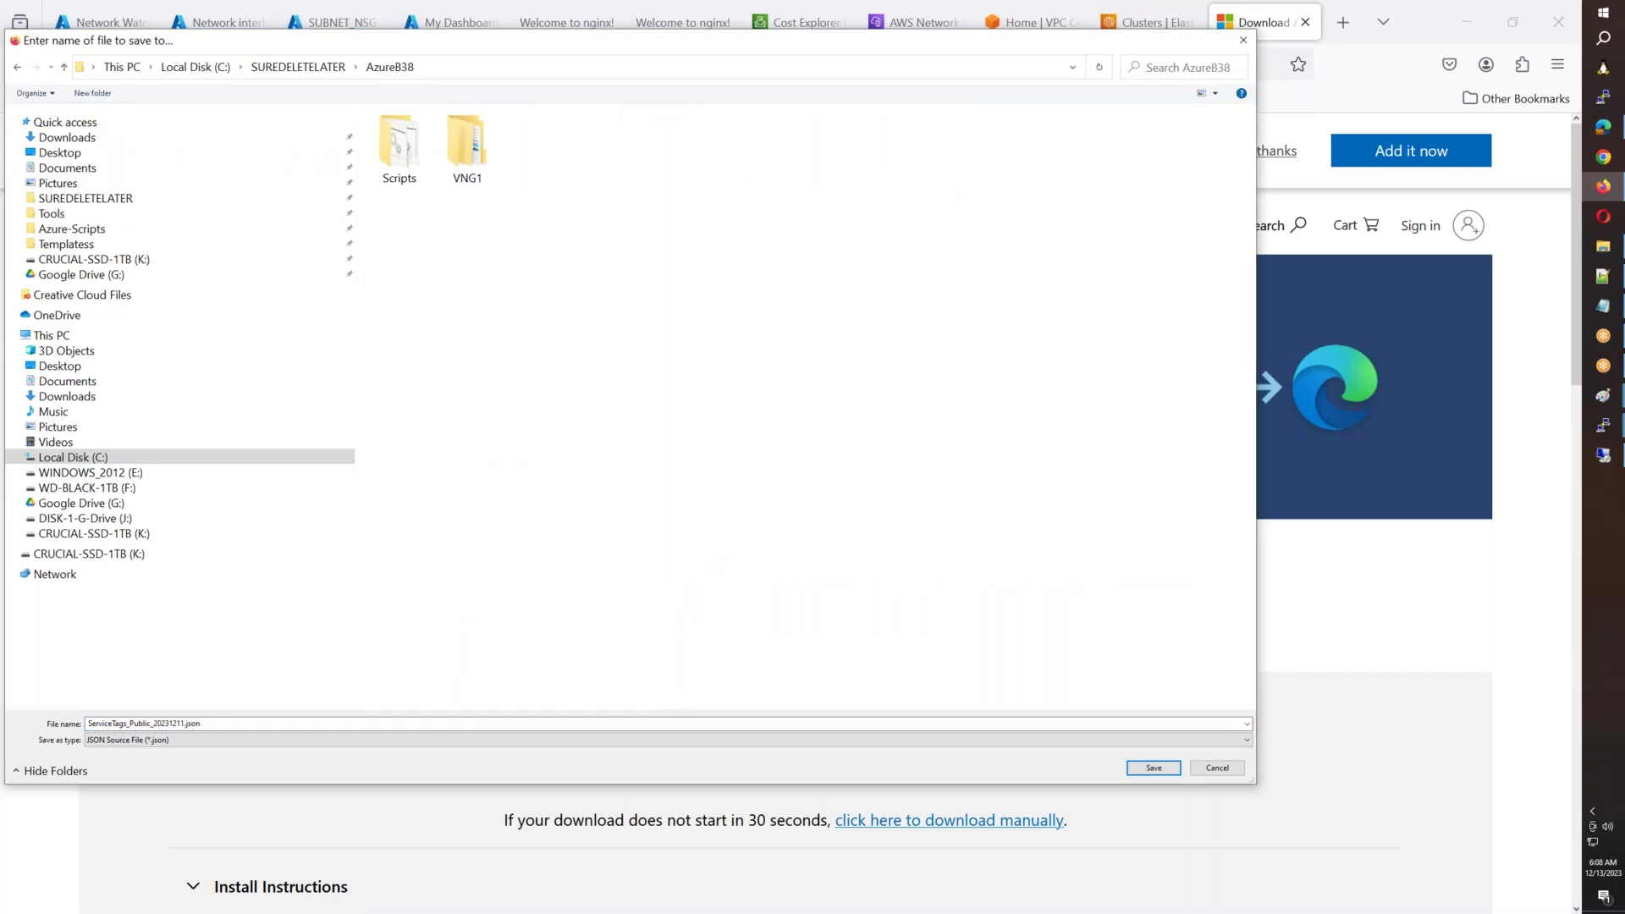
{"action": "key", "text": "Return"}
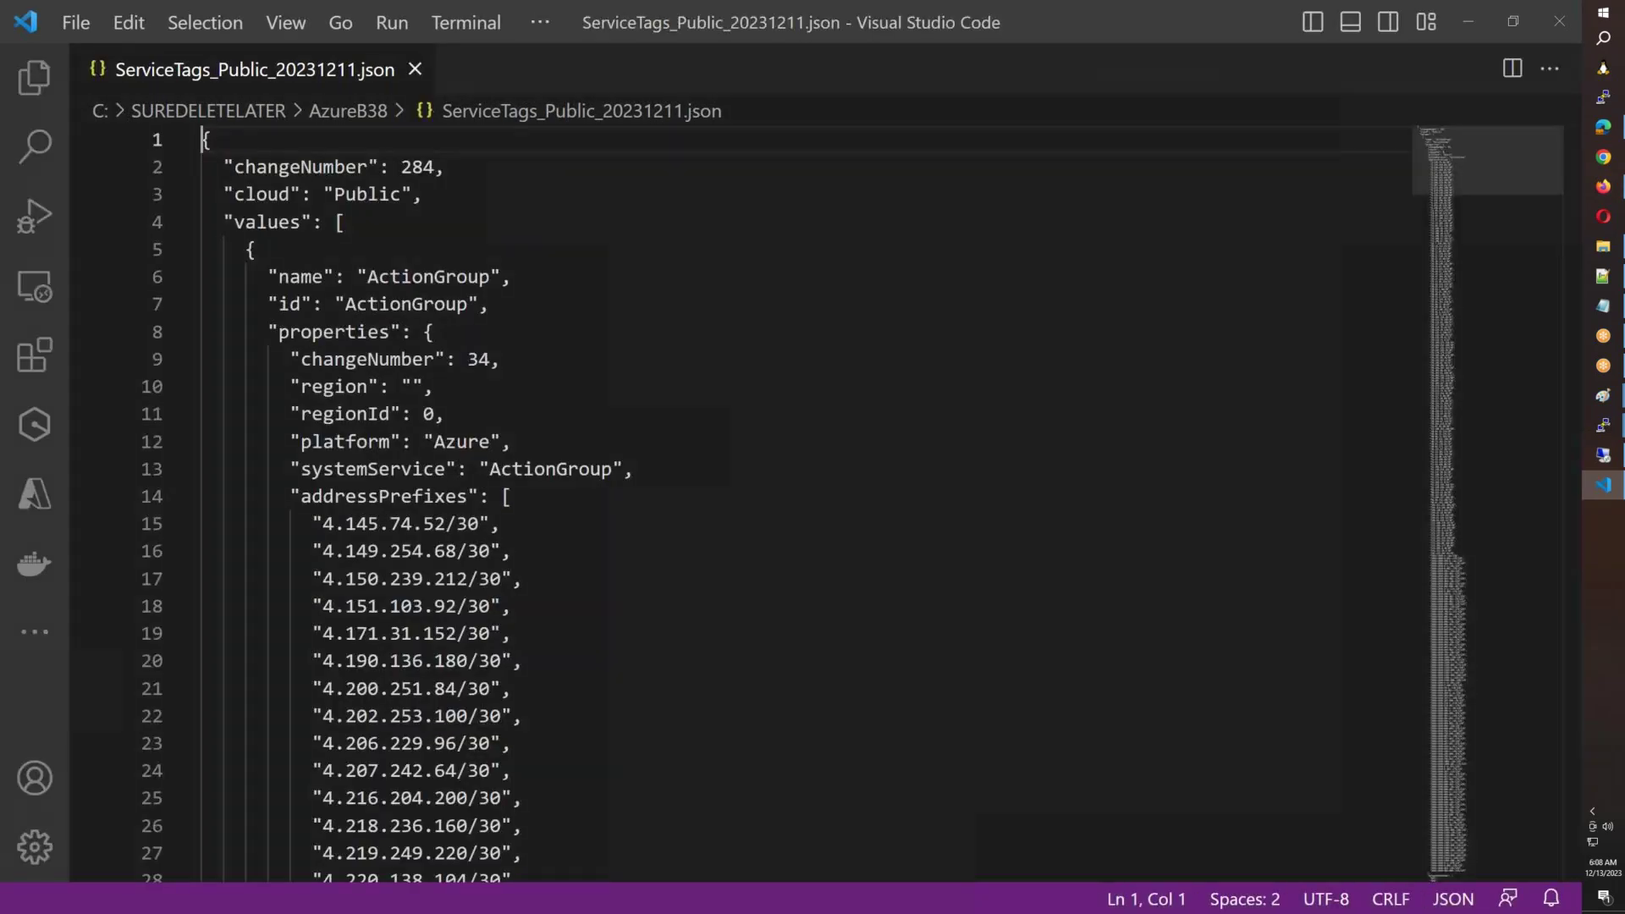
- Scroll through the service tags JSON and dismiss the Docker extensions suggestion
{"action": "scroll", "coordinate": [1566, 279], "scroll_direction": "down", "scroll_amount": 7}
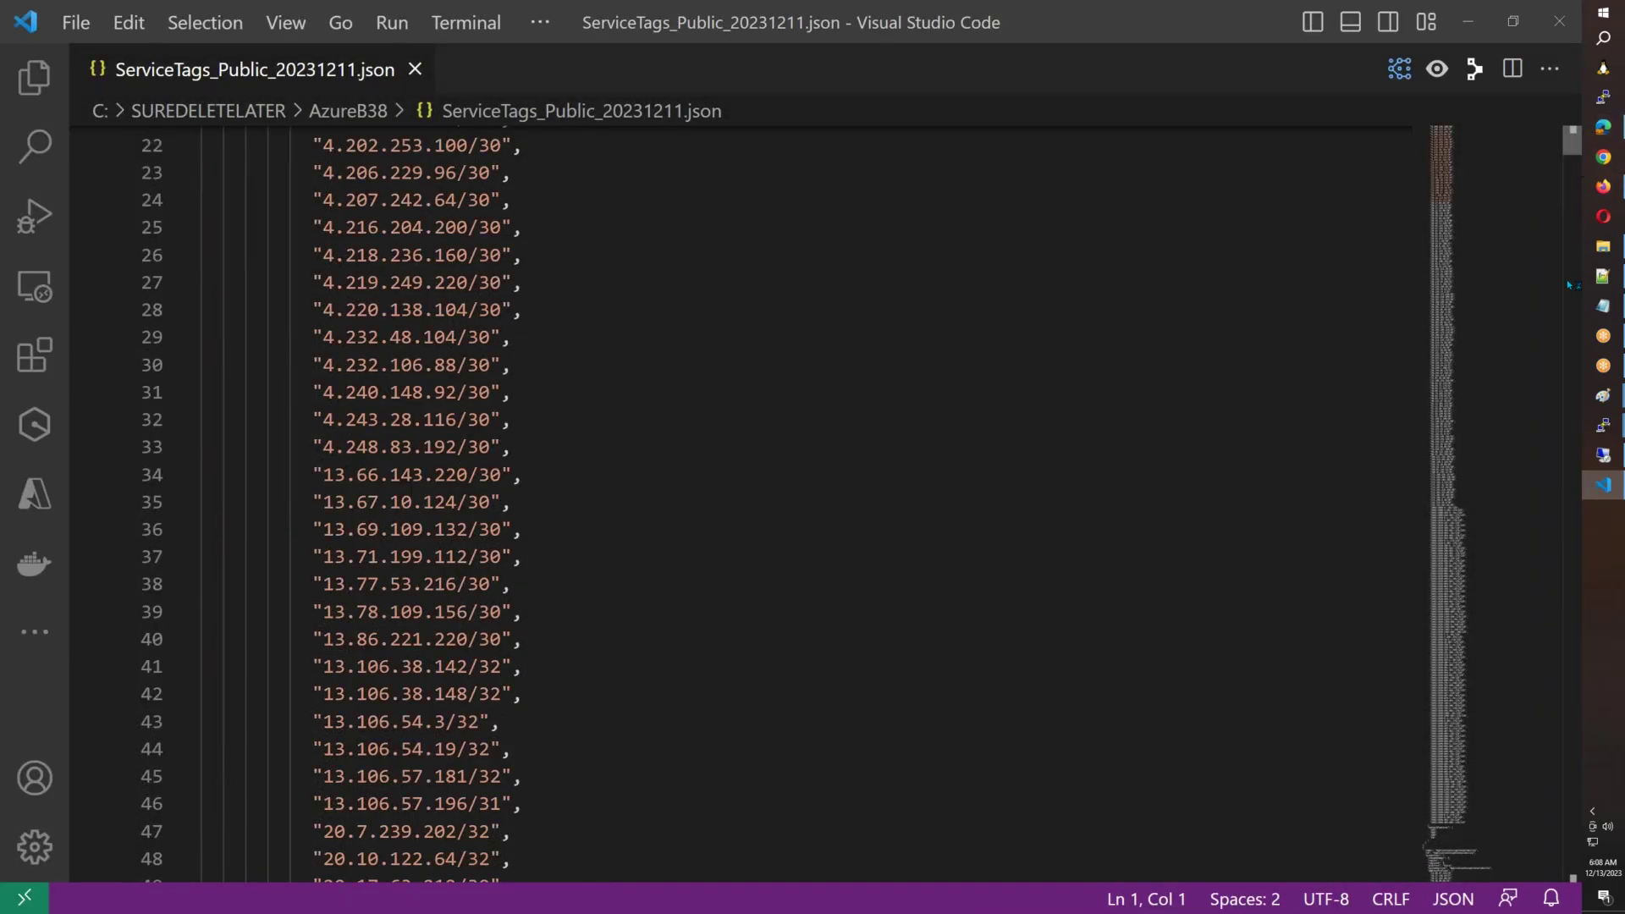
{"action": "left_click_drag", "start_coordinate": [1566, 279], "coordinate": [1423, 805]}
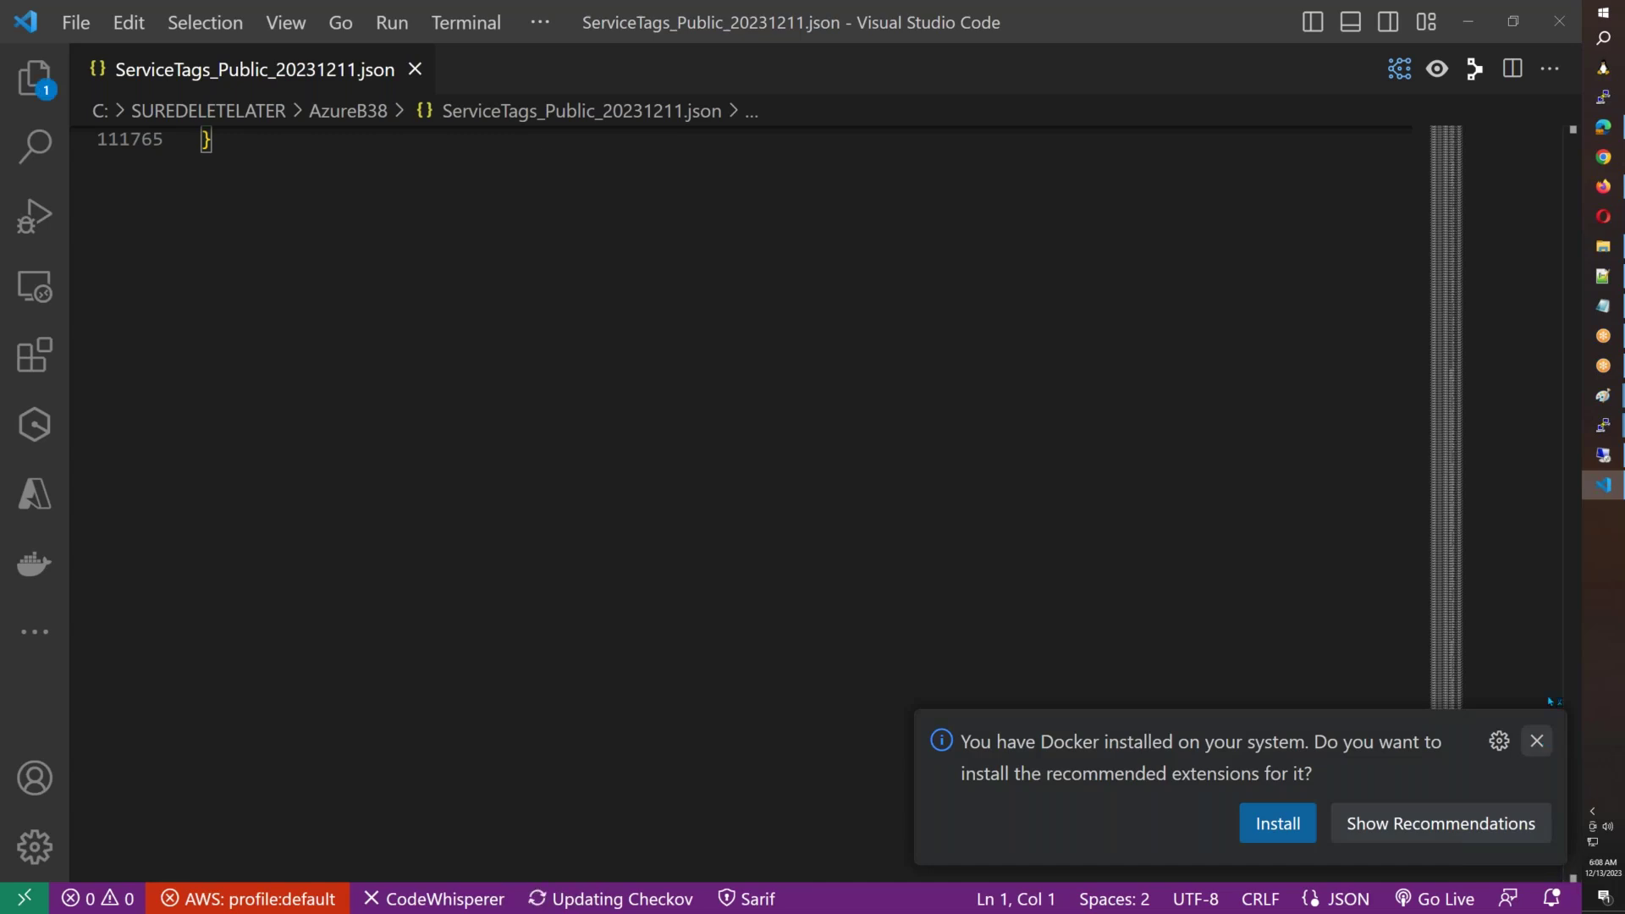
{"action": "left_click", "coordinate": [1537, 740]}
{"action": "left_click_drag", "start_coordinate": [1576, 873], "coordinate": [1577, 137]}
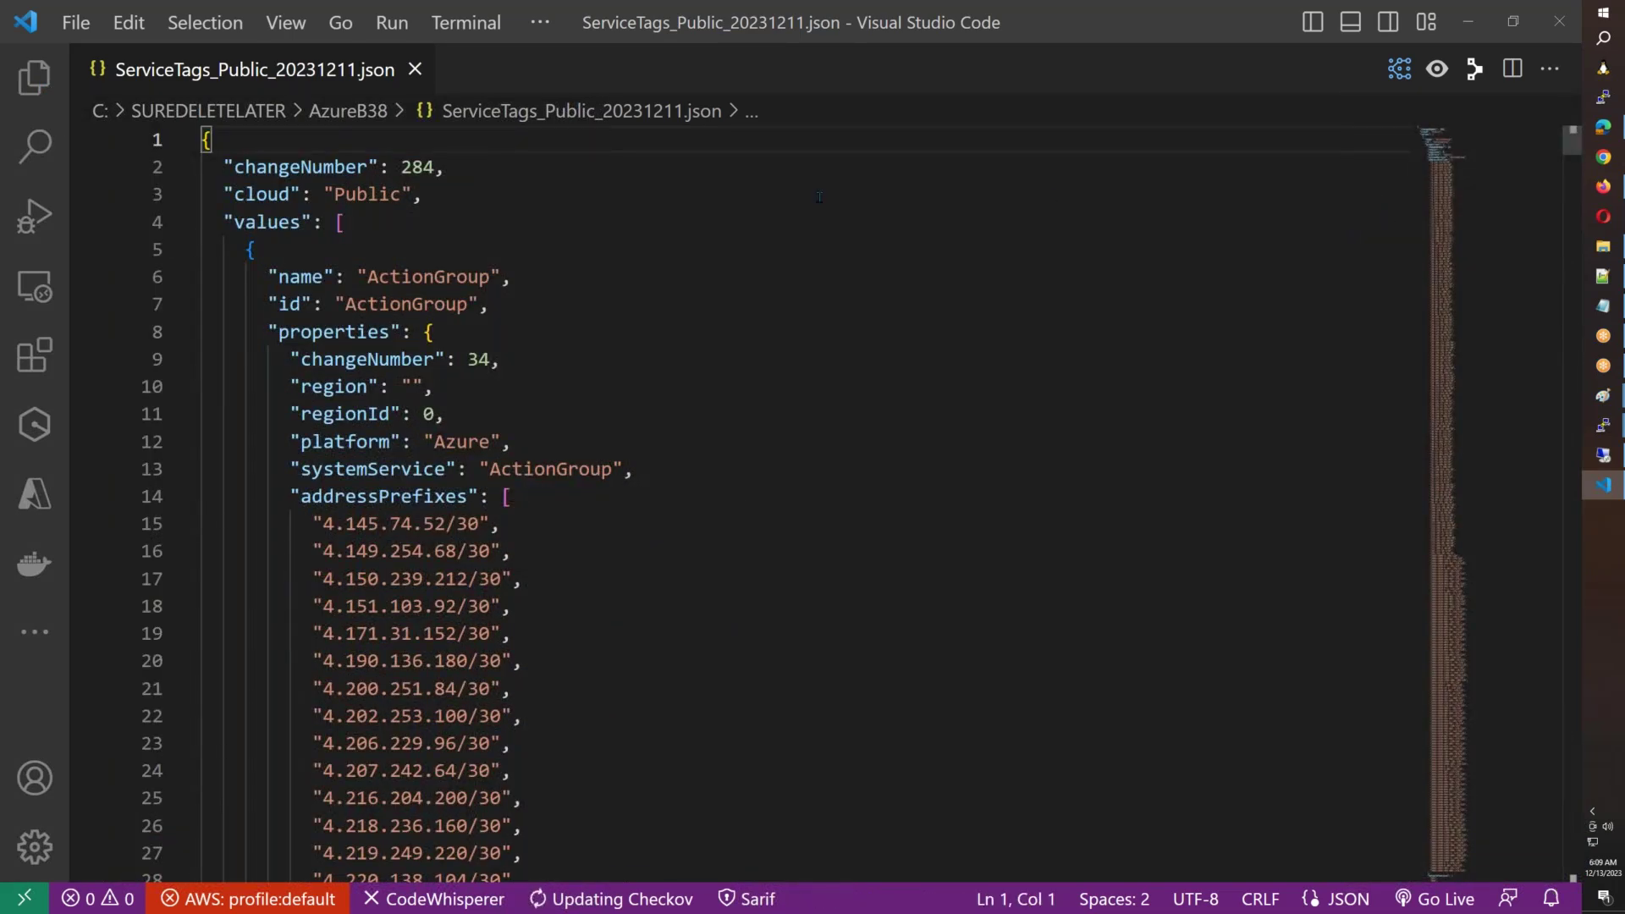
{"action": "scroll", "coordinate": [750, 350], "scroll_direction": "down", "scroll_amount": 2}
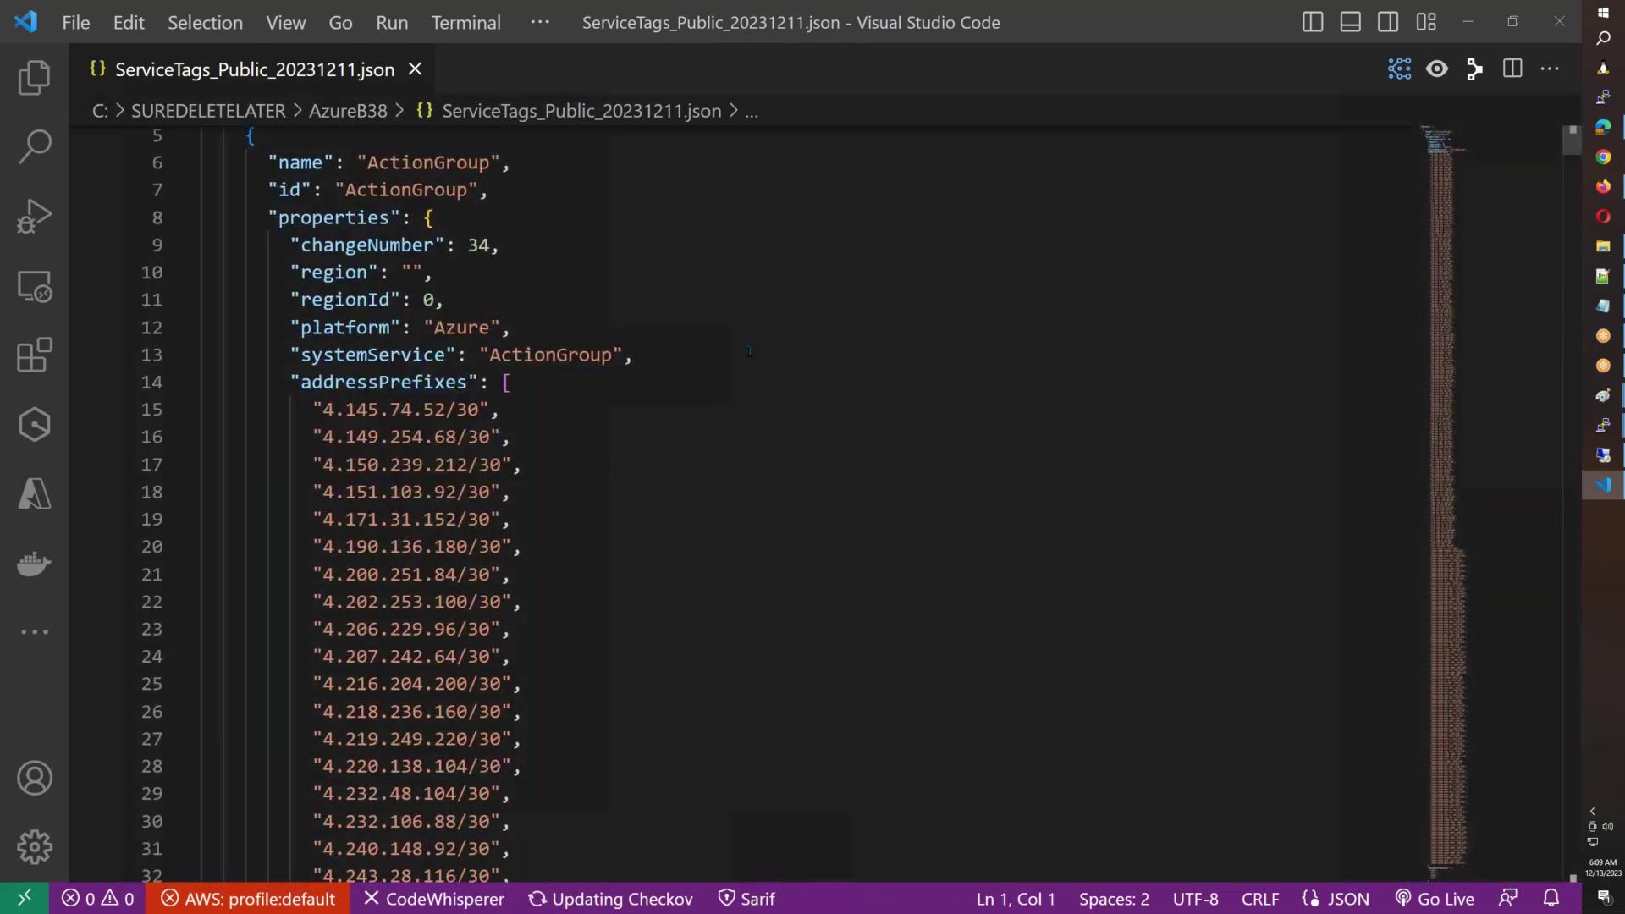
- Search the JSON for 'sql' and scroll through the first matches
{"action": "key", "text": "ctrl+f"}
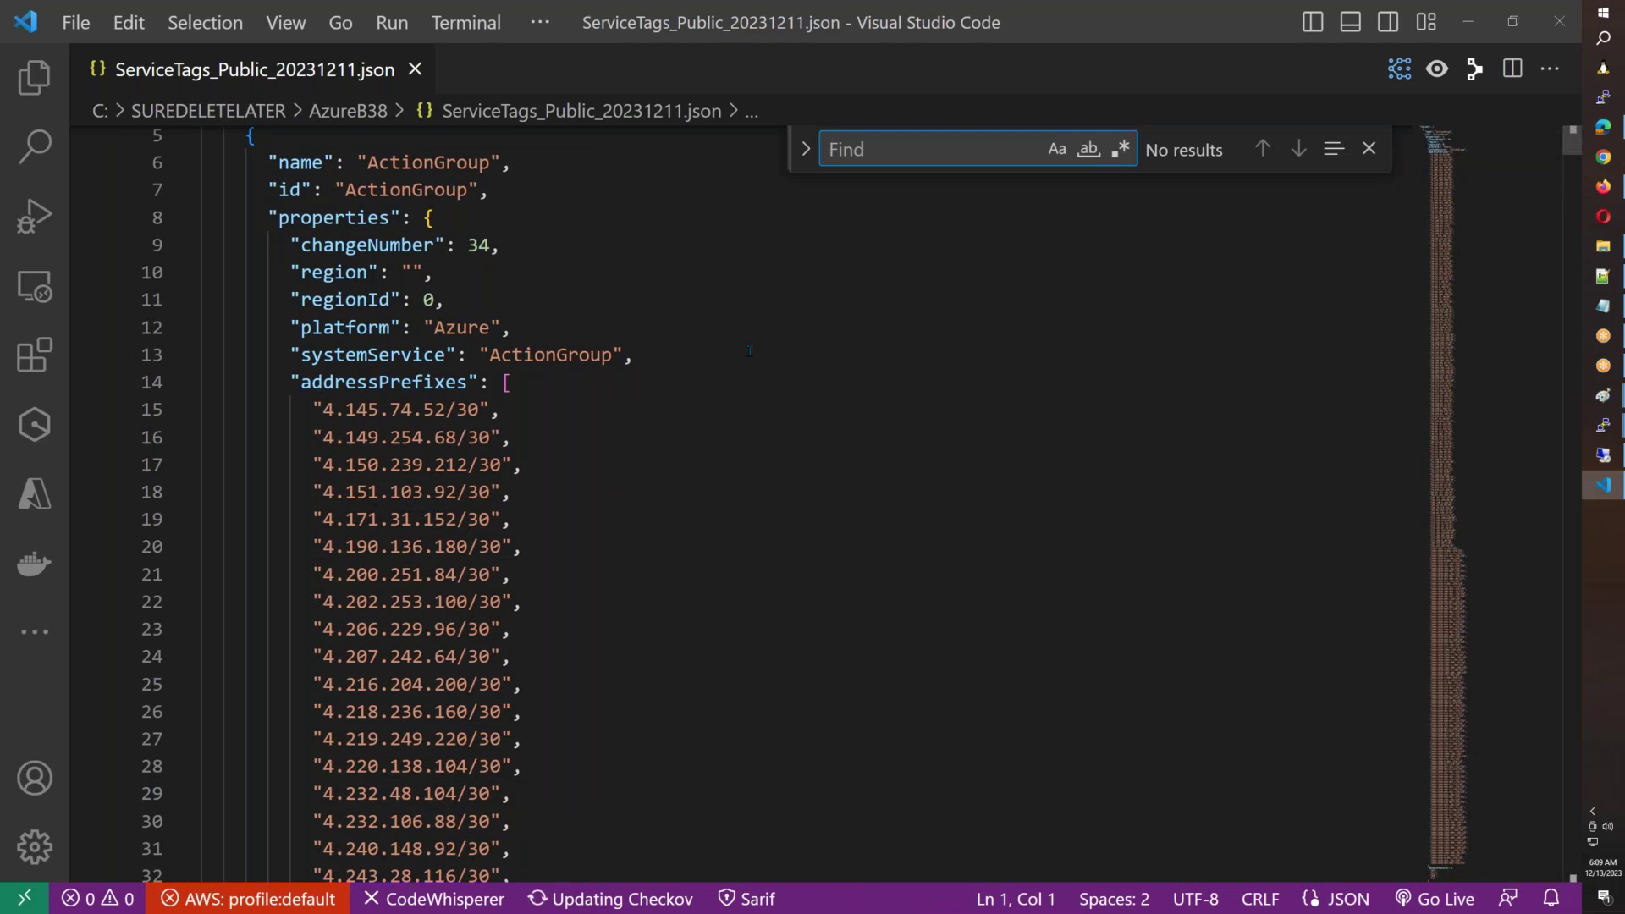
{"action": "type", "text": "sql"}
{"action": "key", "text": "Return"}
{"action": "scroll", "coordinate": [431, 505], "scroll_direction": "down", "scroll_amount": 3}
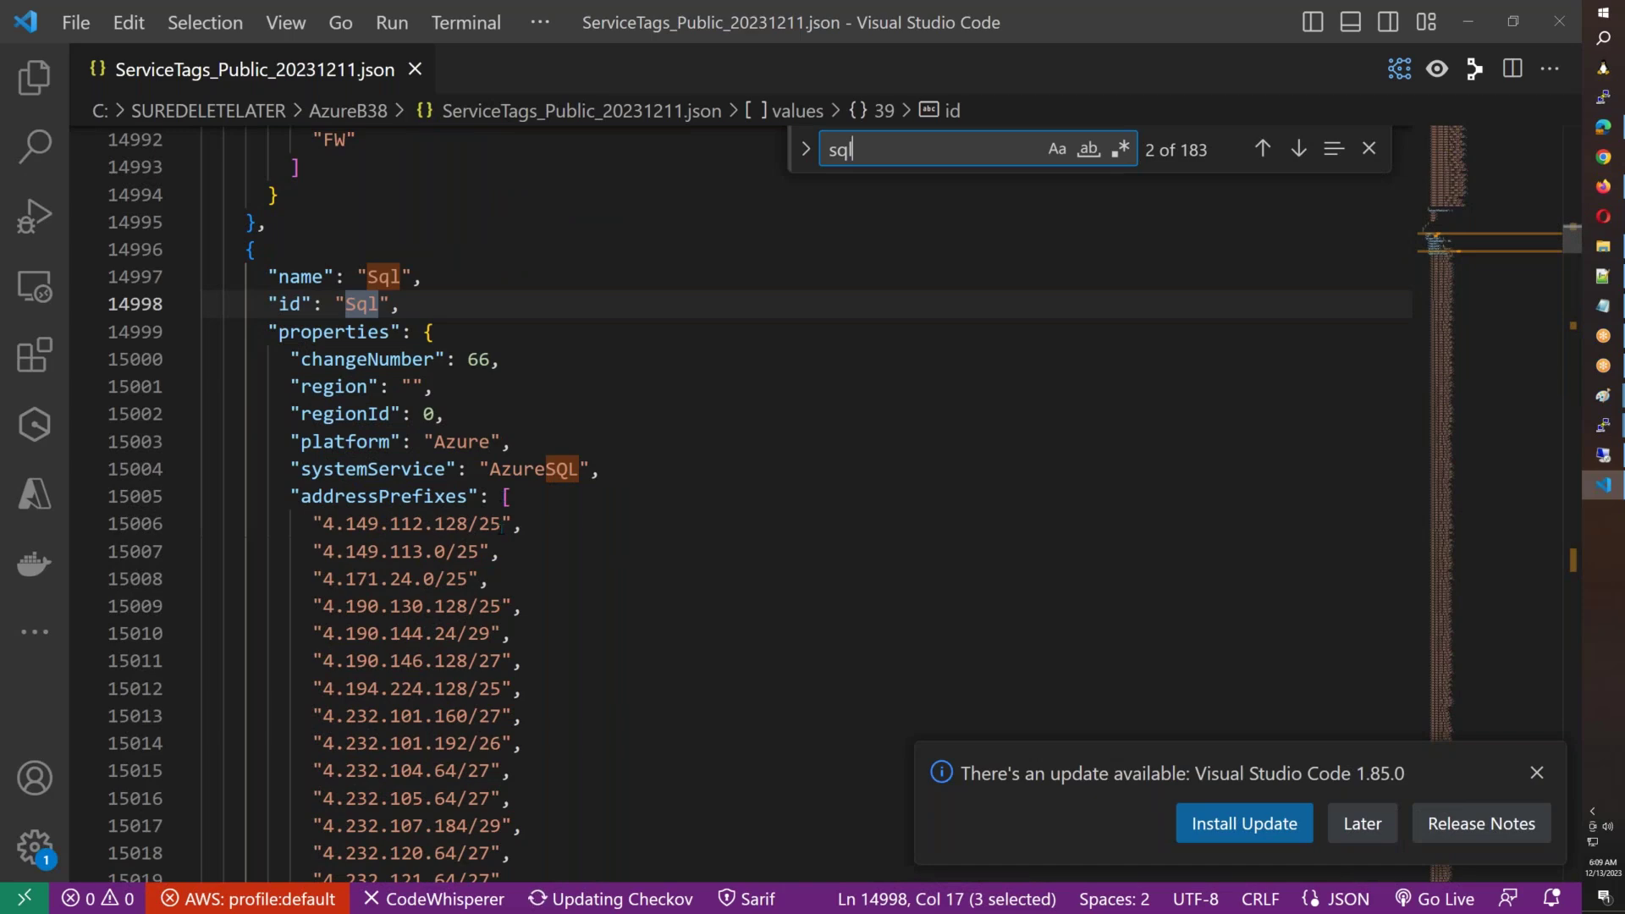
{"action": "scroll", "coordinate": [503, 528], "scroll_direction": "down", "scroll_amount": 18}
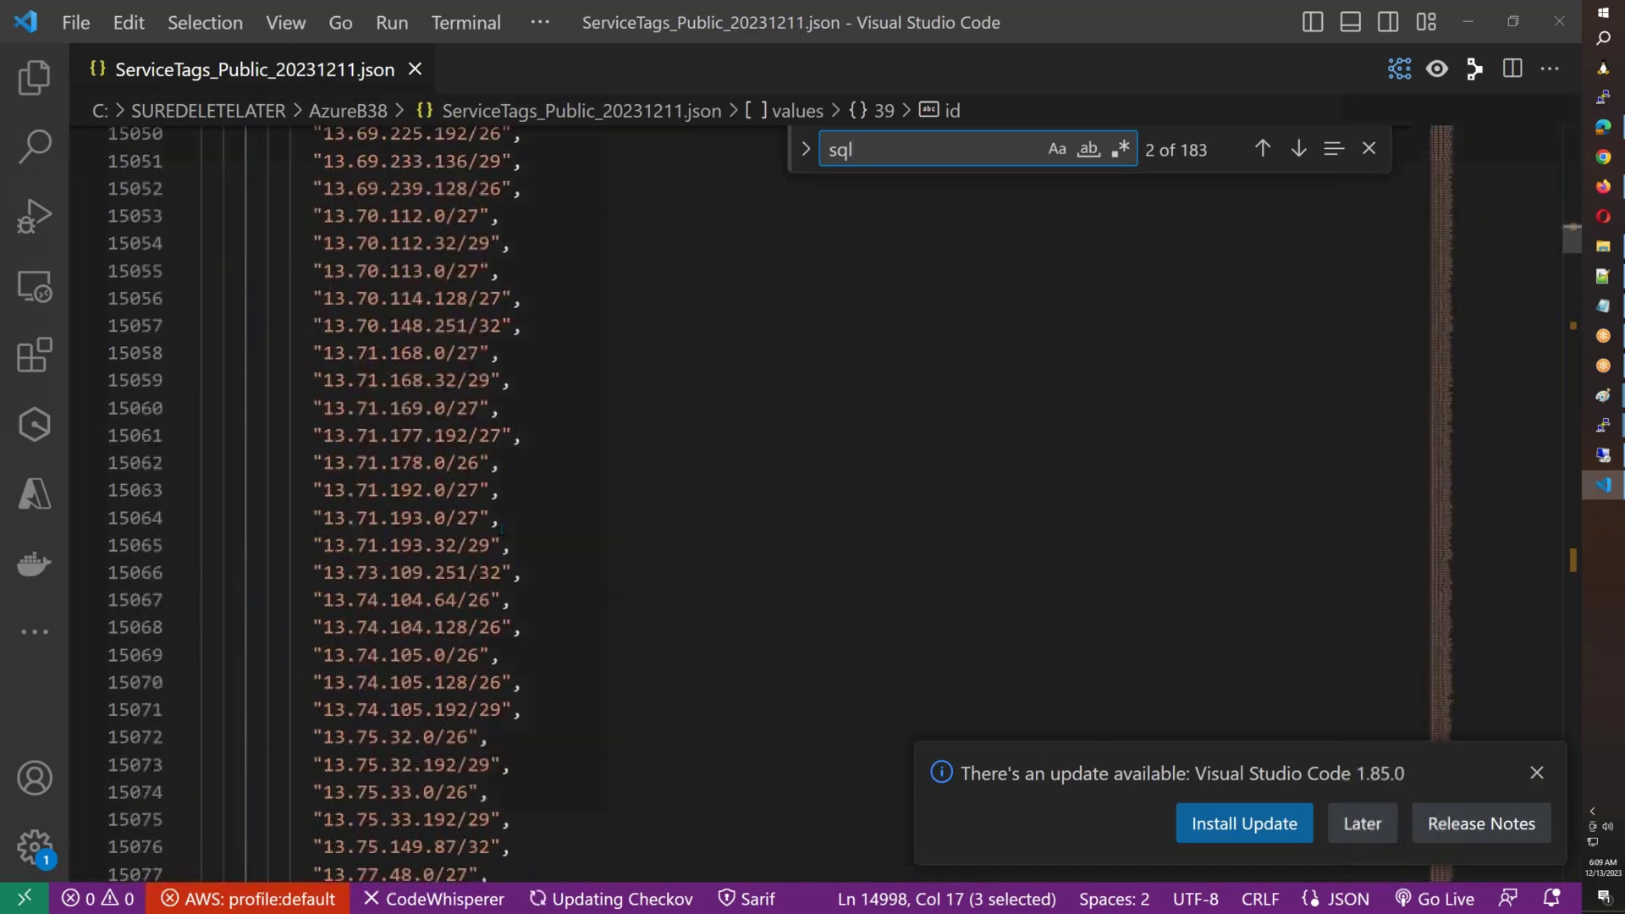
{"action": "scroll", "coordinate": [502, 529], "scroll_direction": "down", "scroll_amount": 14}
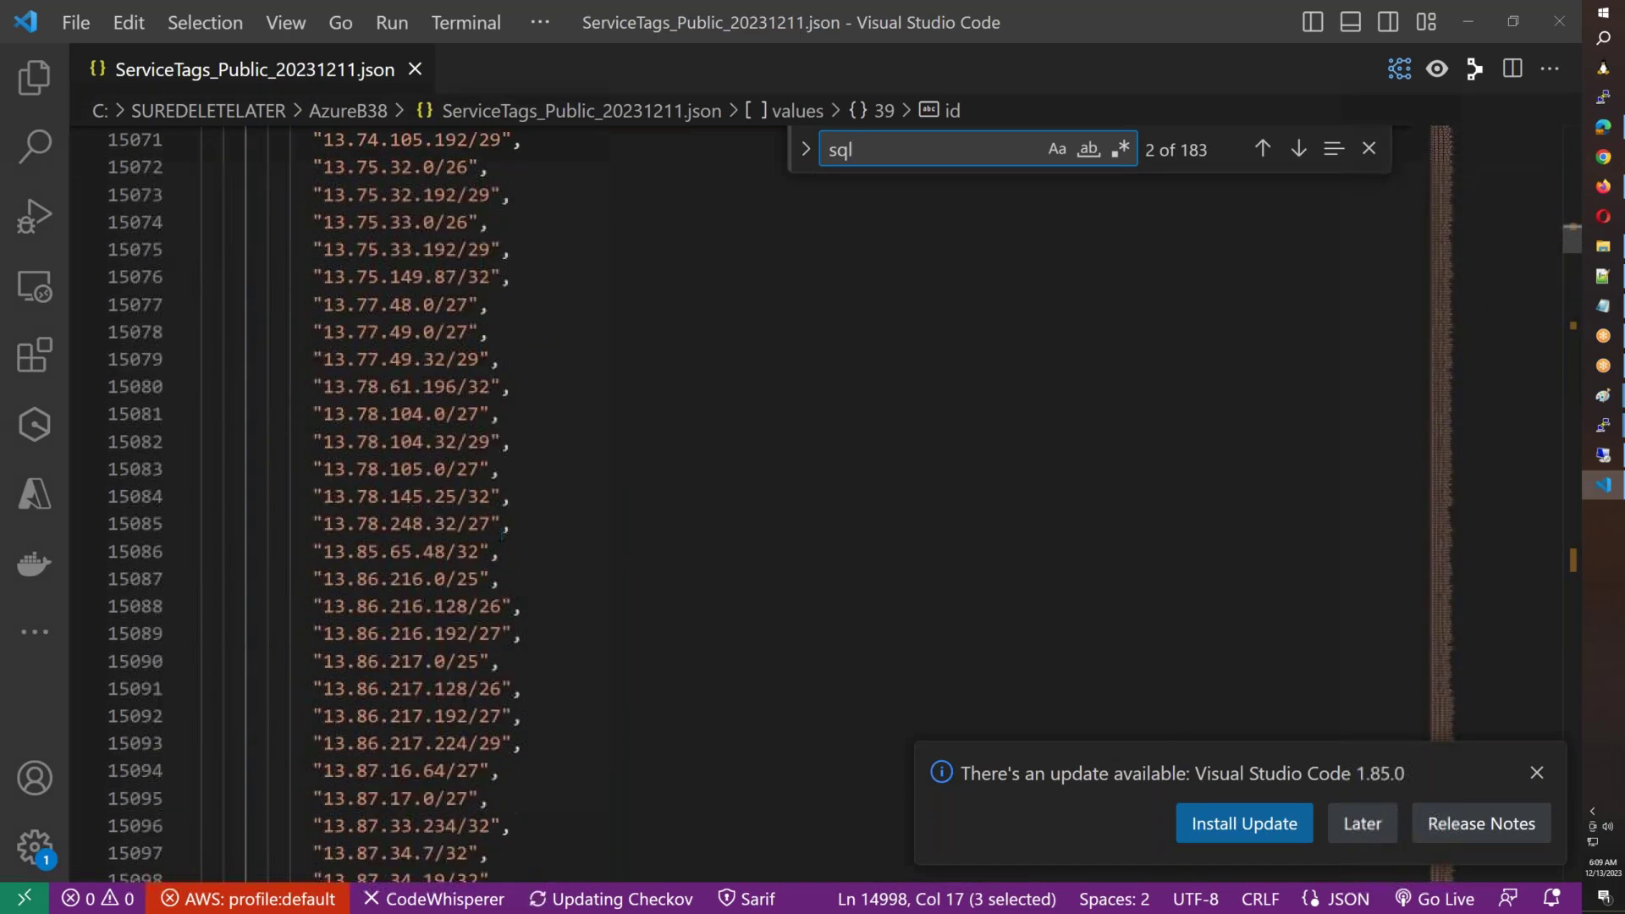
- Check Network Watcher effective rules in Firefox, then select a block of SQL address prefixes
{"action": "left_click", "coordinate": [1602, 186]}
{"action": "left_click", "coordinate": [99, 12]}
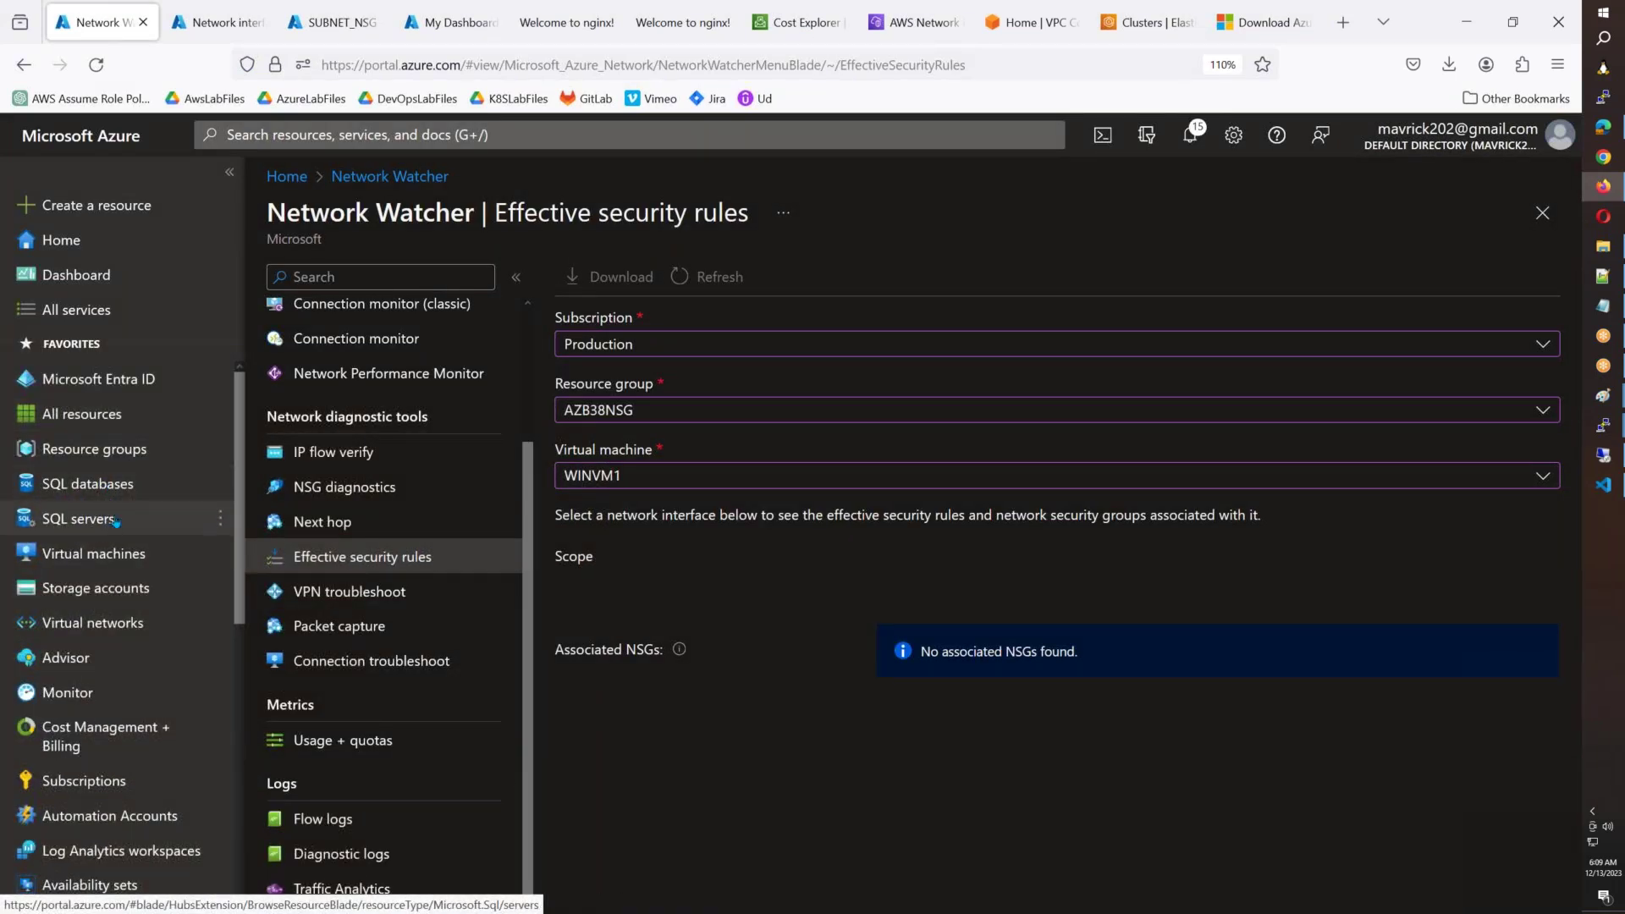
{"action": "left_click", "coordinate": [1603, 484]}
{"action": "scroll", "coordinate": [382, 364], "scroll_direction": "down", "scroll_amount": 20}
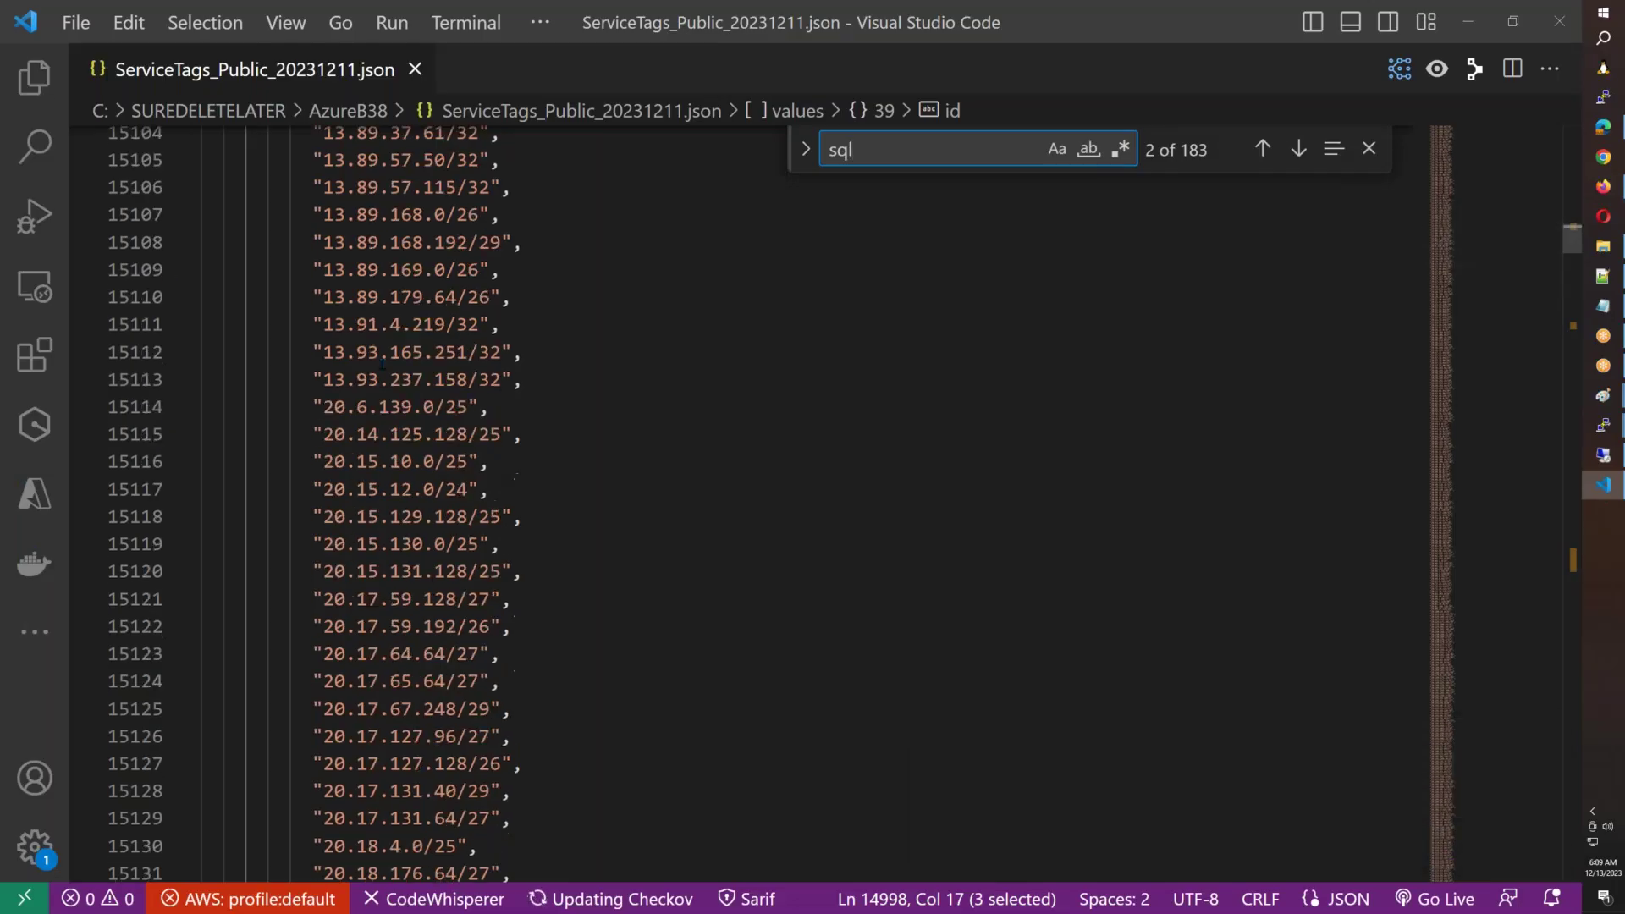
{"action": "scroll", "coordinate": [385, 415], "scroll_direction": "down", "scroll_amount": 20}
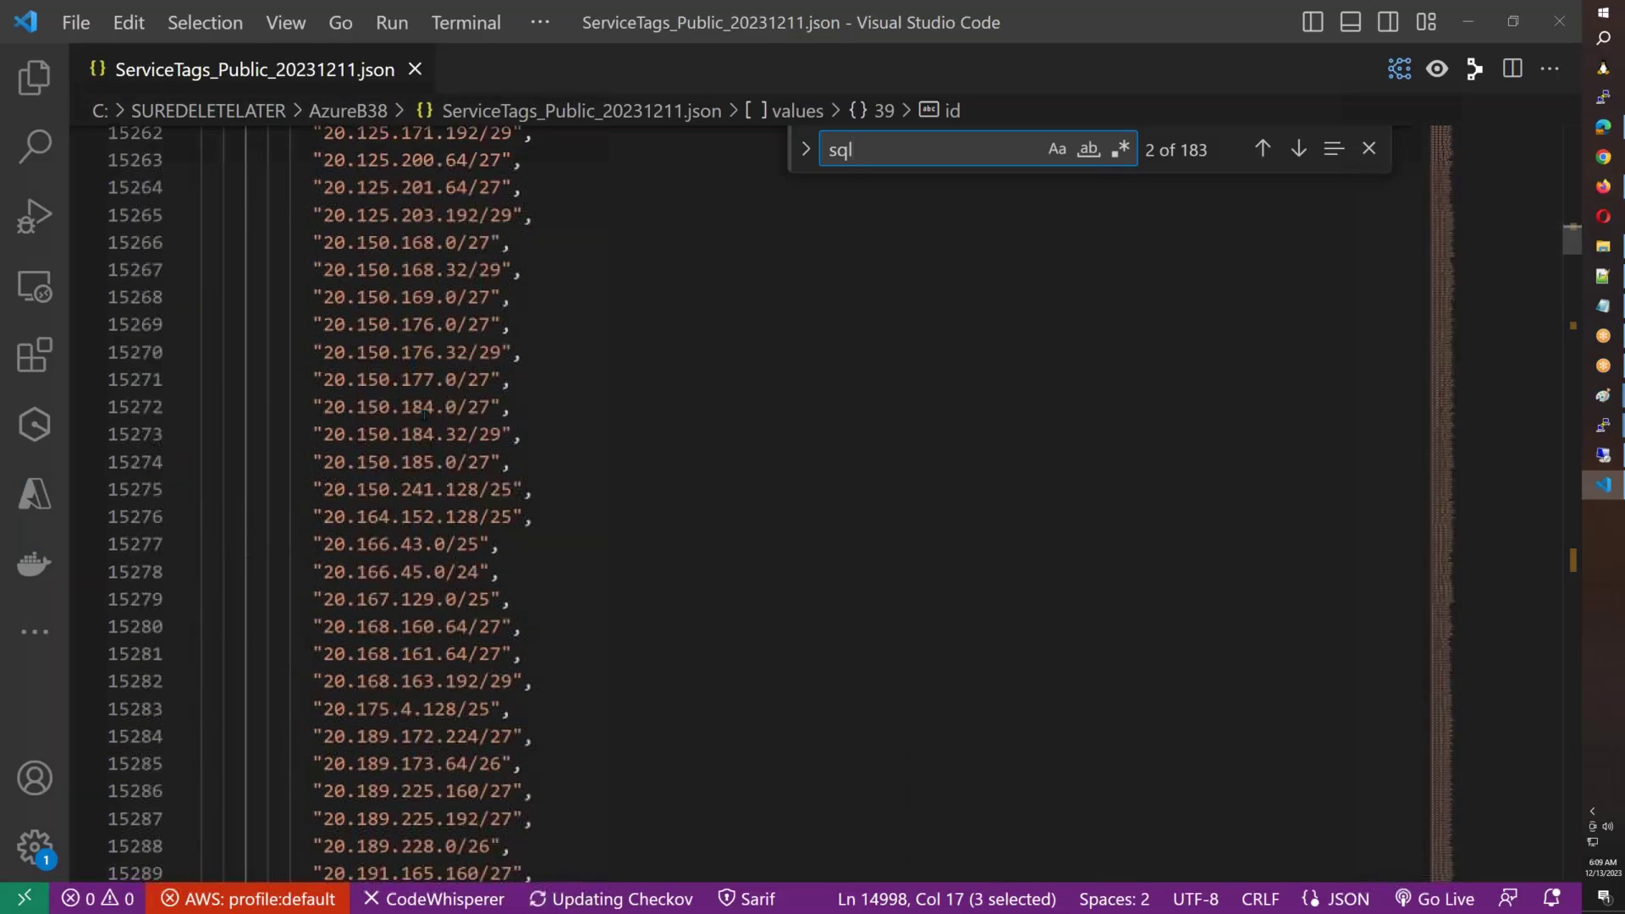
{"action": "scroll", "coordinate": [423, 473], "scroll_direction": "down", "scroll_amount": 20}
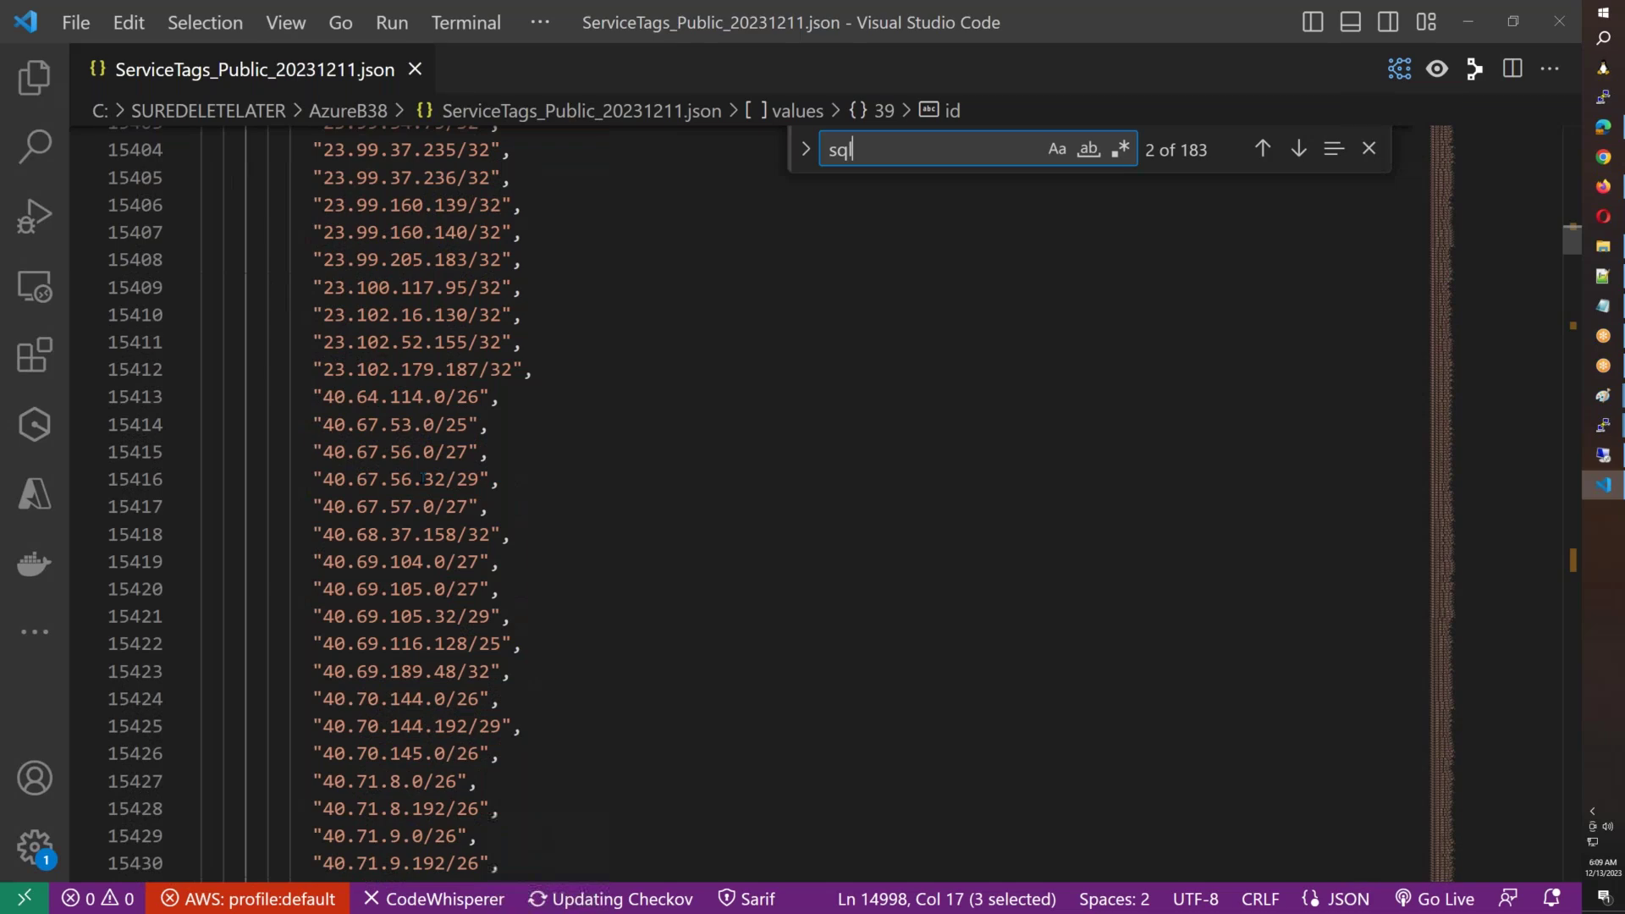
{"action": "scroll", "coordinate": [422, 475], "scroll_direction": "down", "scroll_amount": 20}
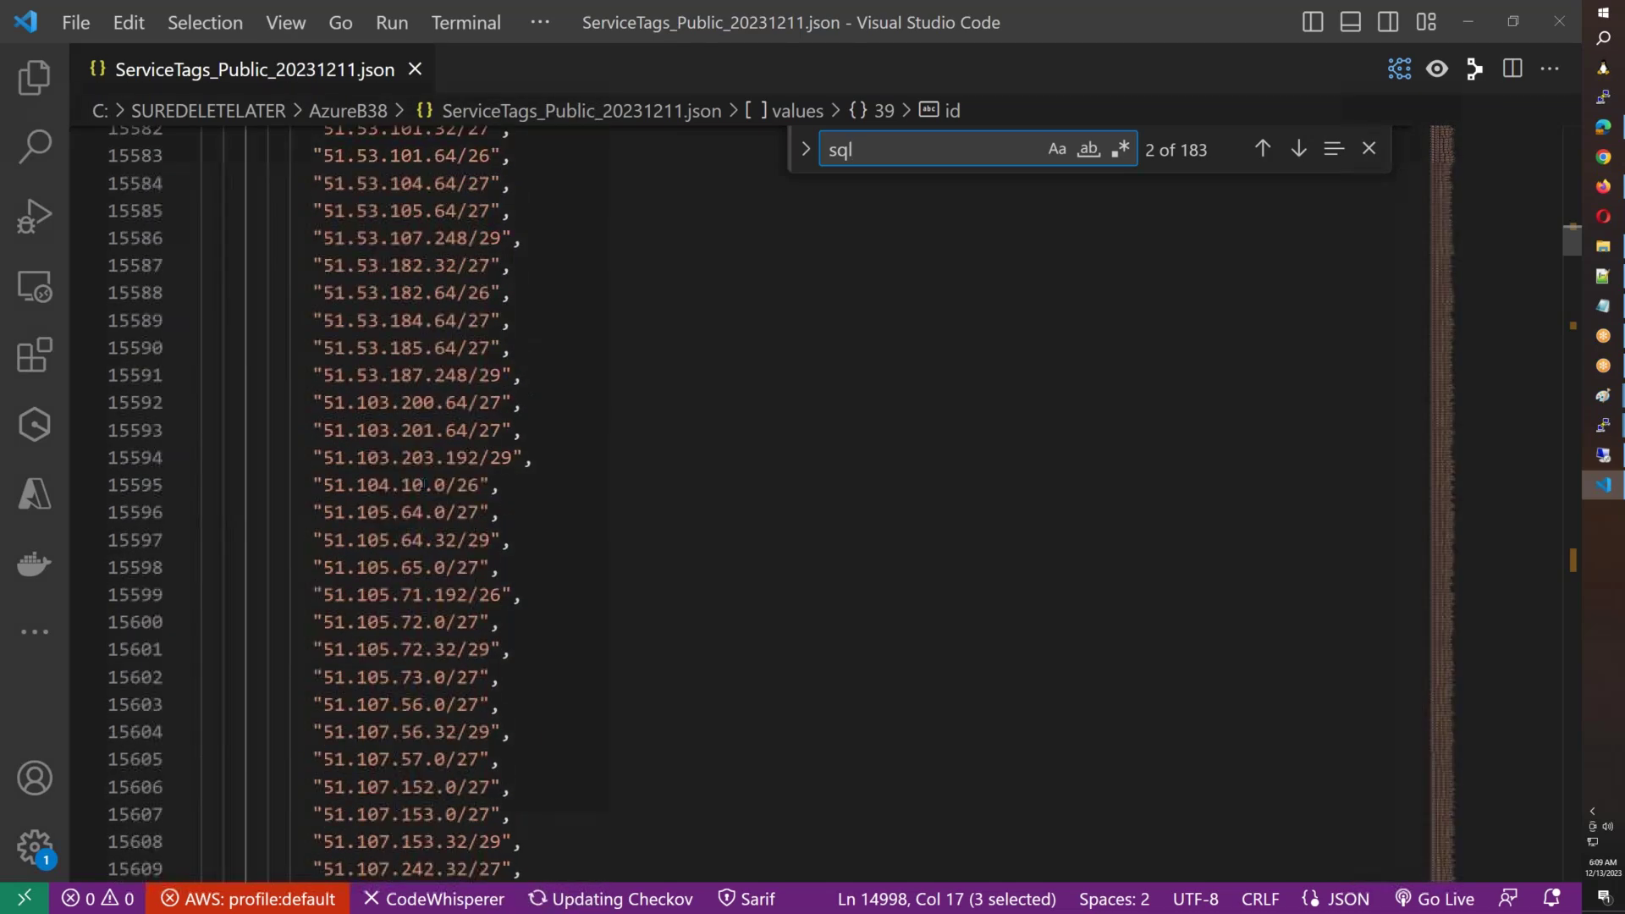
{"action": "scroll", "coordinate": [425, 485], "scroll_direction": "down", "scroll_amount": 13}
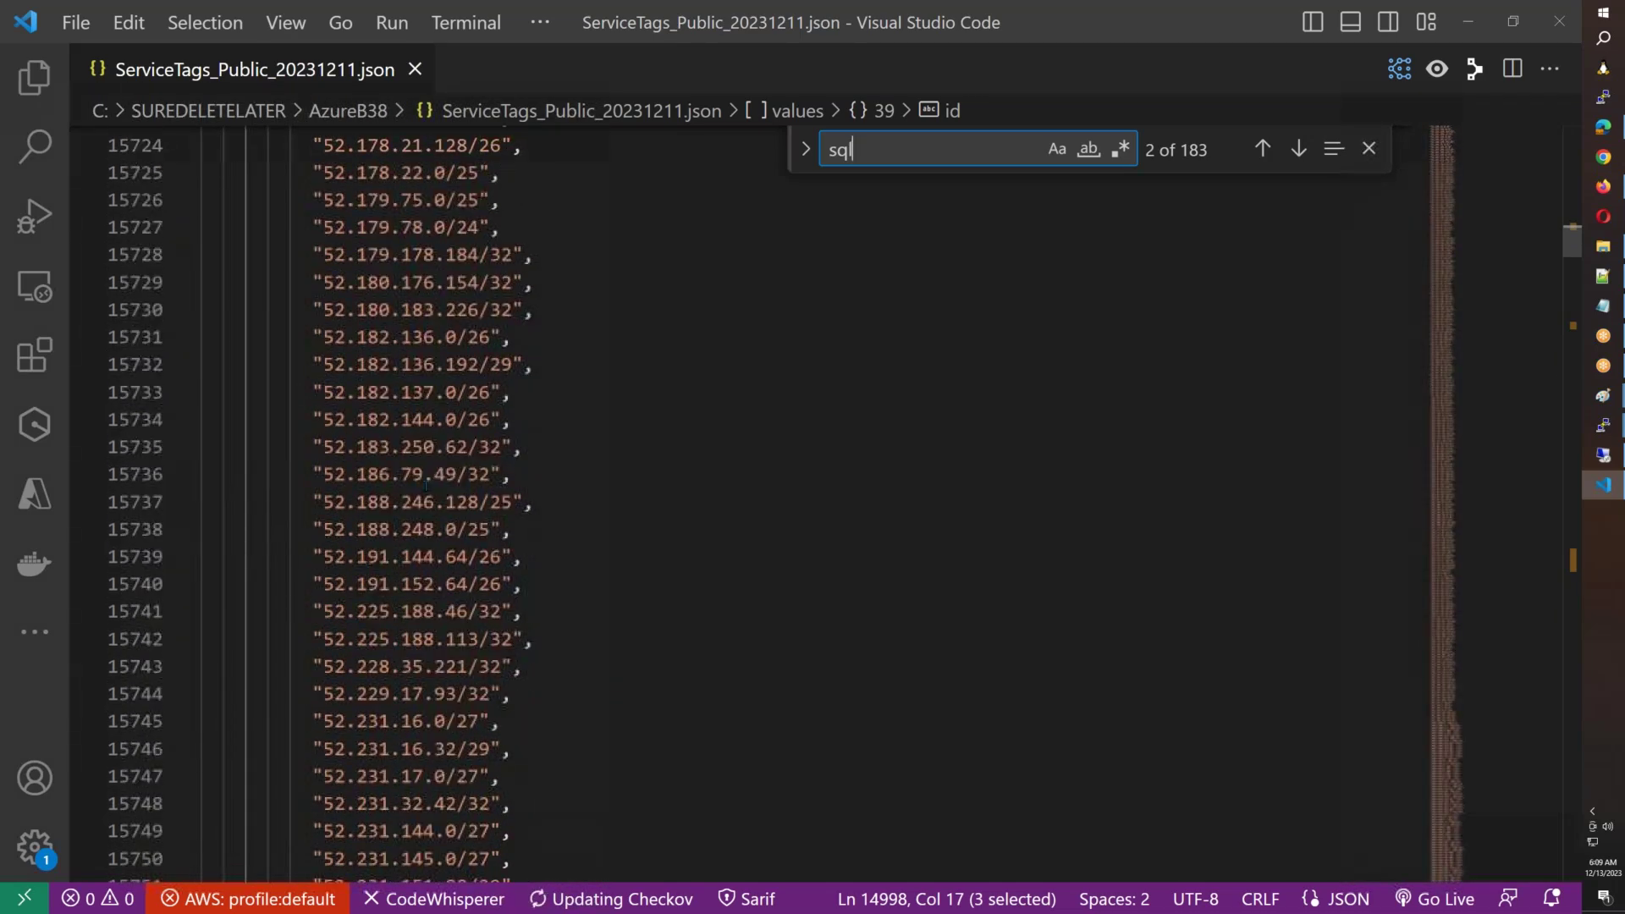
{"action": "scroll", "coordinate": [426, 485], "scroll_direction": "down", "scroll_amount": 20}
{"action": "scroll", "coordinate": [426, 483], "scroll_direction": "down", "scroll_amount": 11}
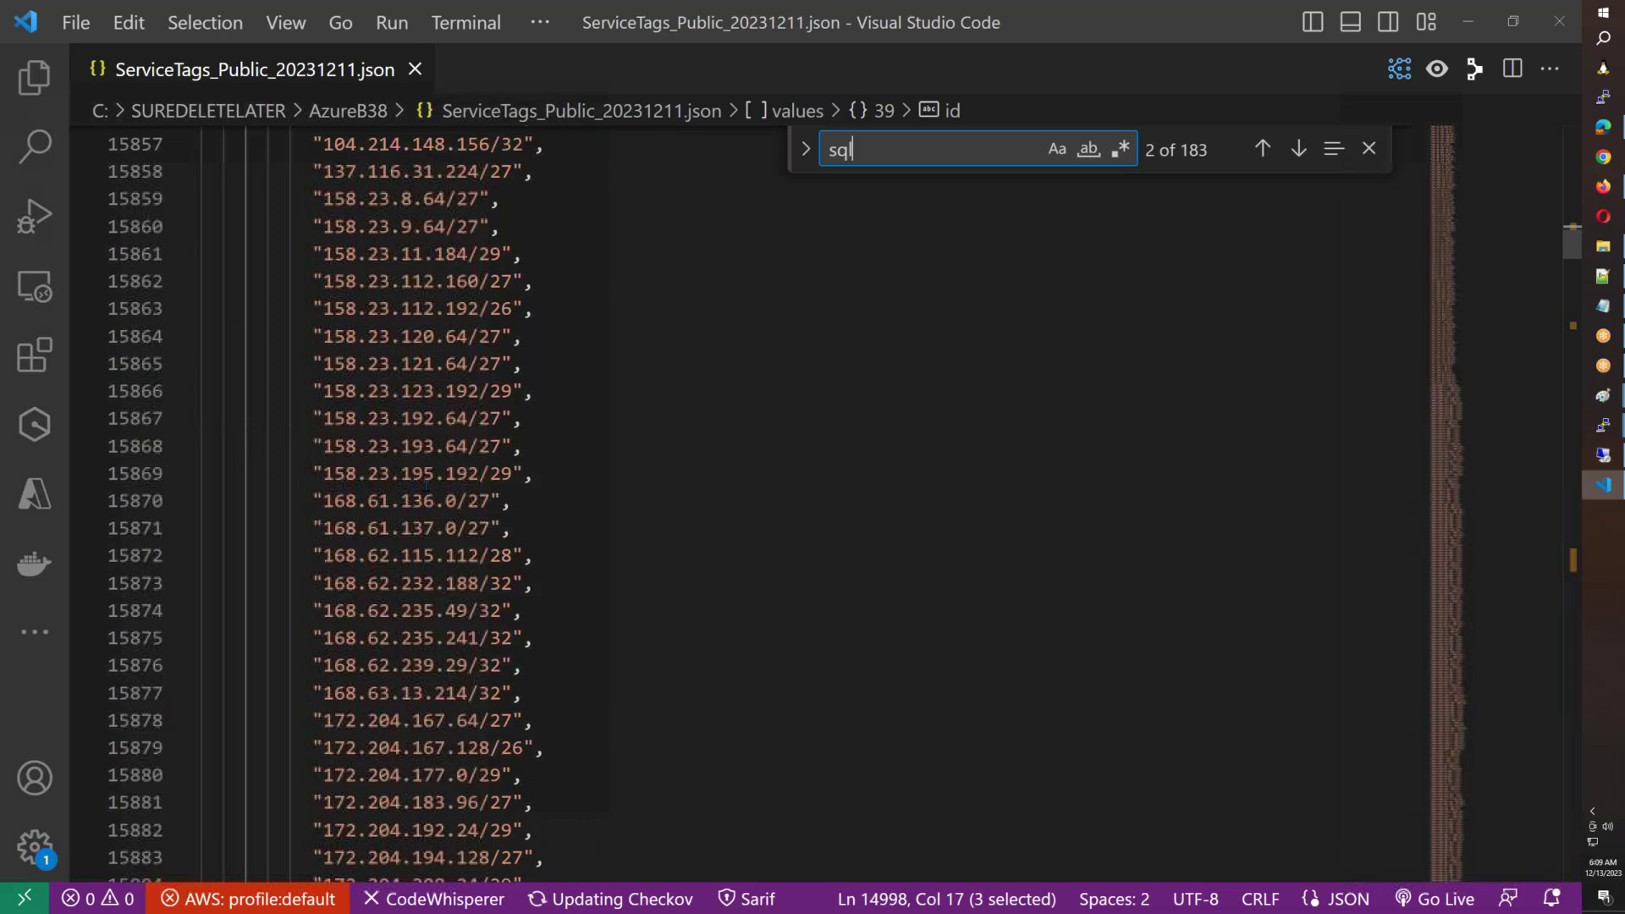
{"action": "scroll", "coordinate": [425, 485], "scroll_direction": "down", "scroll_amount": 11}
{"action": "left_click_drag", "start_coordinate": [500, 851], "coordinate": [346, 412]}
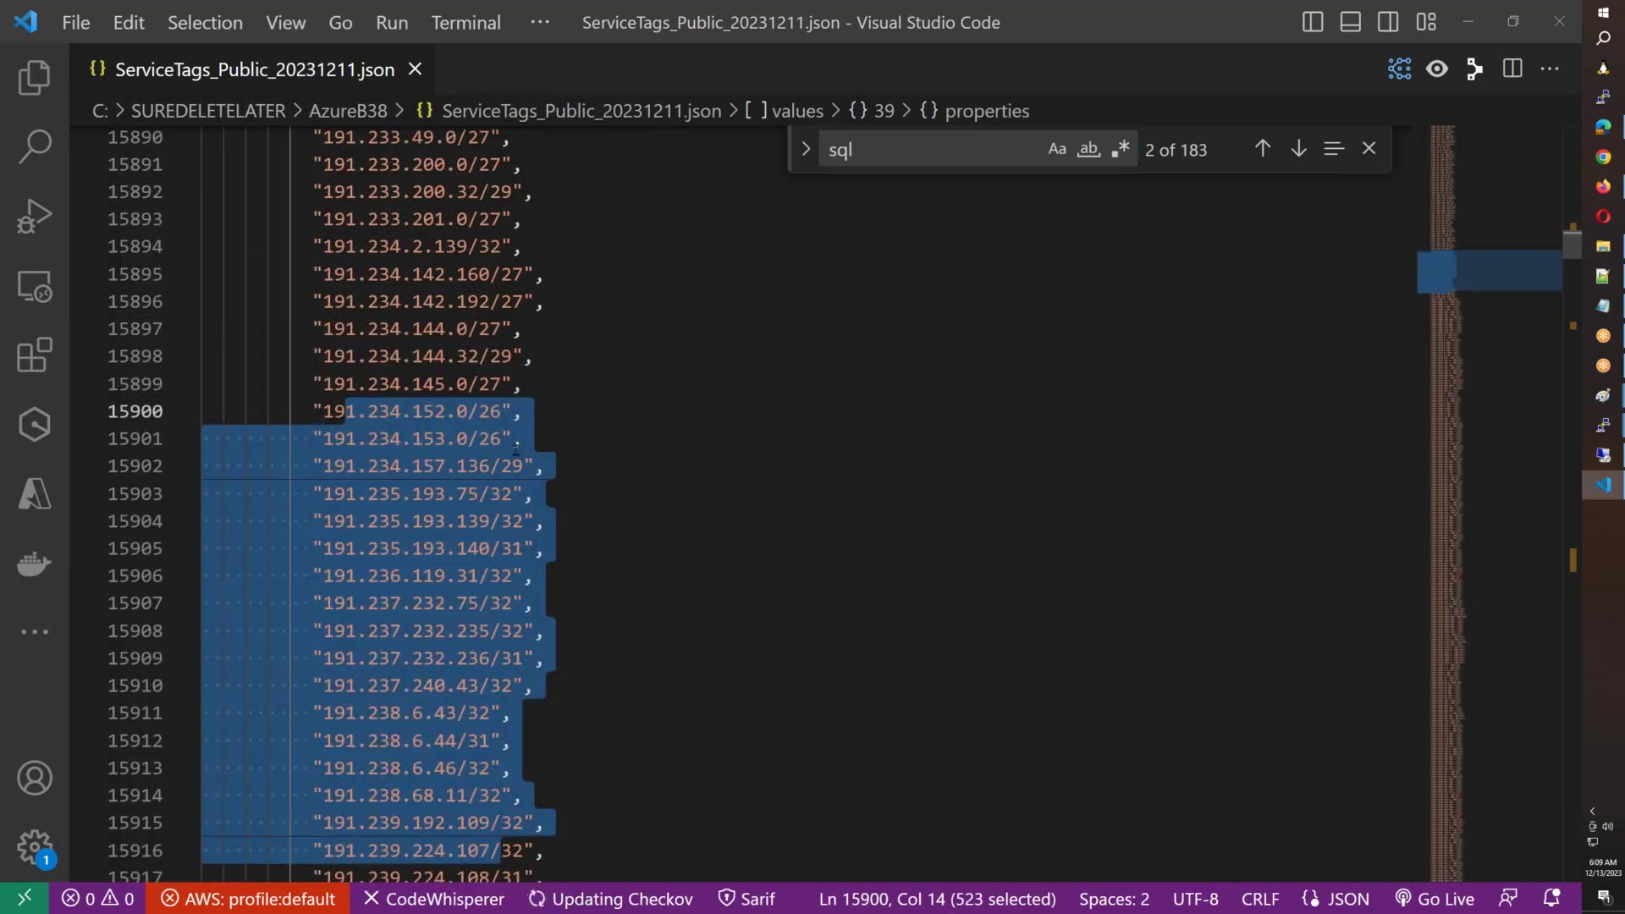
{"action": "scroll", "coordinate": [346, 412], "scroll_direction": "down", "scroll_amount": 20}
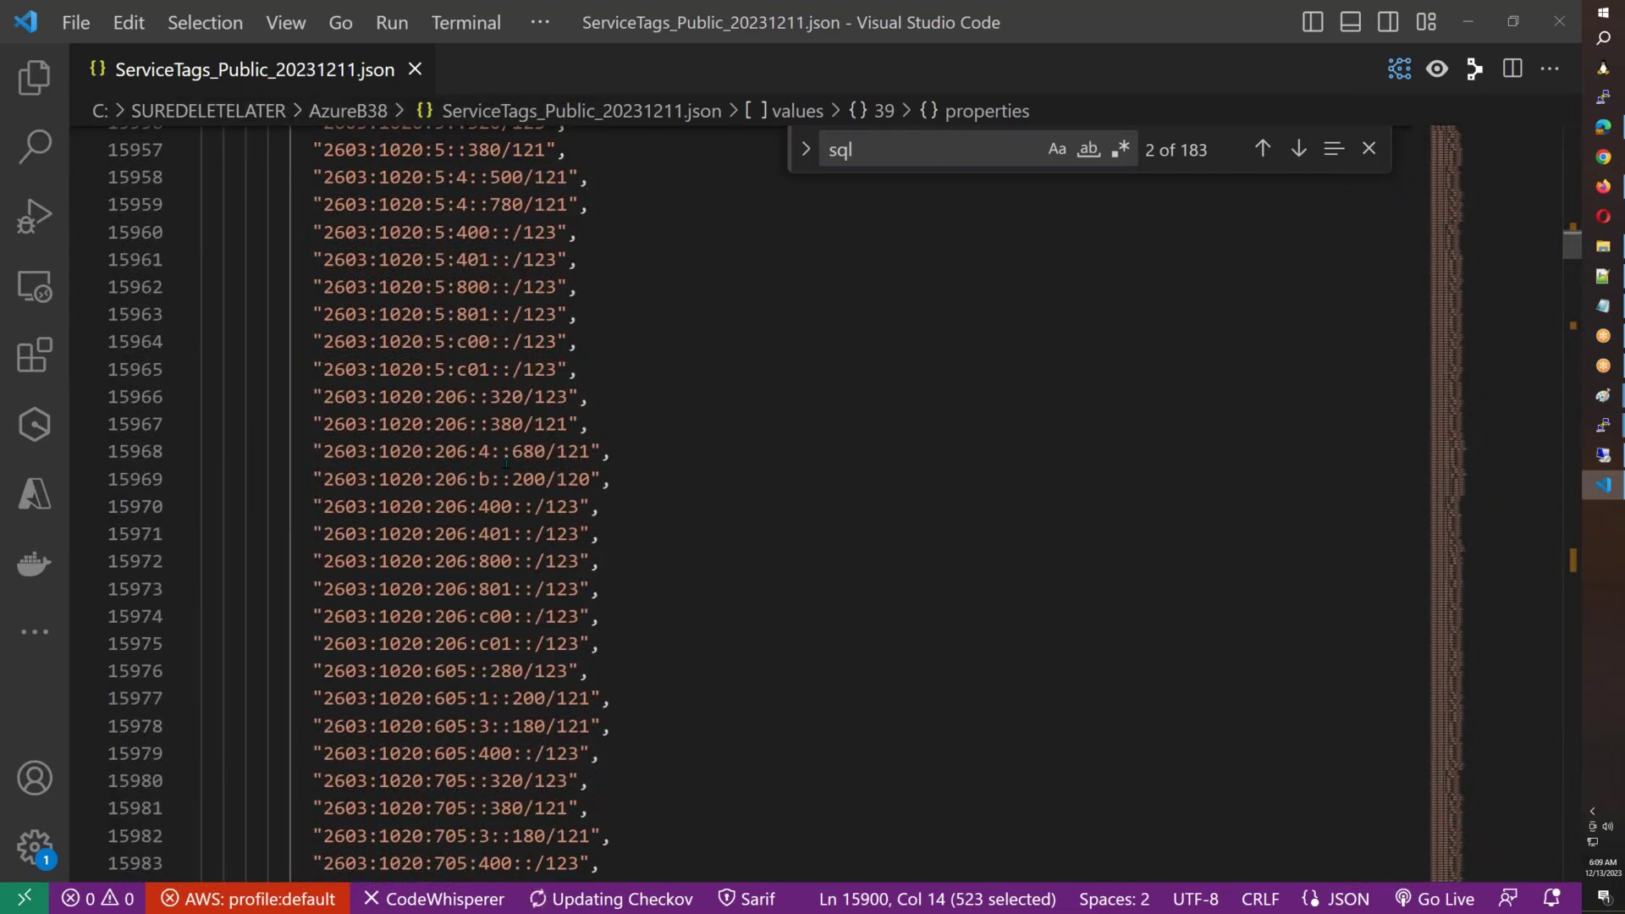
- Change the Find query to 'eastus'
{"action": "left_click", "coordinate": [897, 153]}
{"action": "key", "text": "Home"}
{"action": "type", "text": "eas"}
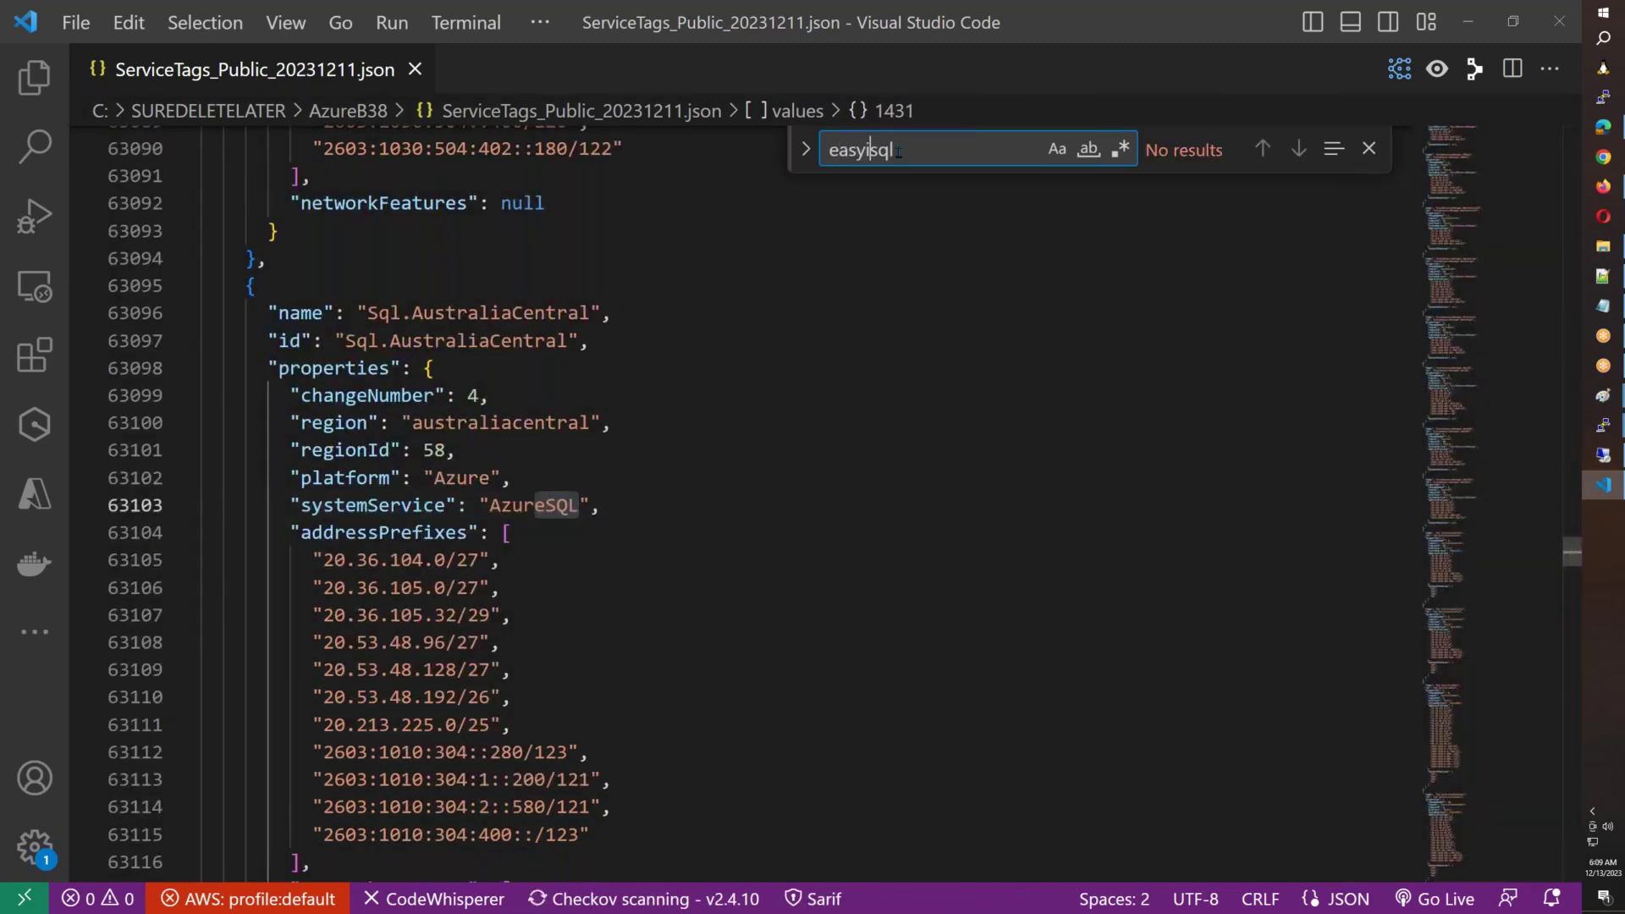
{"action": "type", "text": "tus."}
{"action": "key", "text": "End"}
{"action": "key", "text": "BackSpace"}
{"action": "key", "text": "BackSpace"}
{"action": "key", "text": "BackSpace"}
- Step through the eastus matches, try 'eastussc', then select the whole query for replacement
{"action": "key", "text": "Return"}
{"action": "key", "text": "Return"}
{"action": "key", "text": "Return"}
{"action": "key", "text": "Return"}
{"action": "key", "text": "Return"}
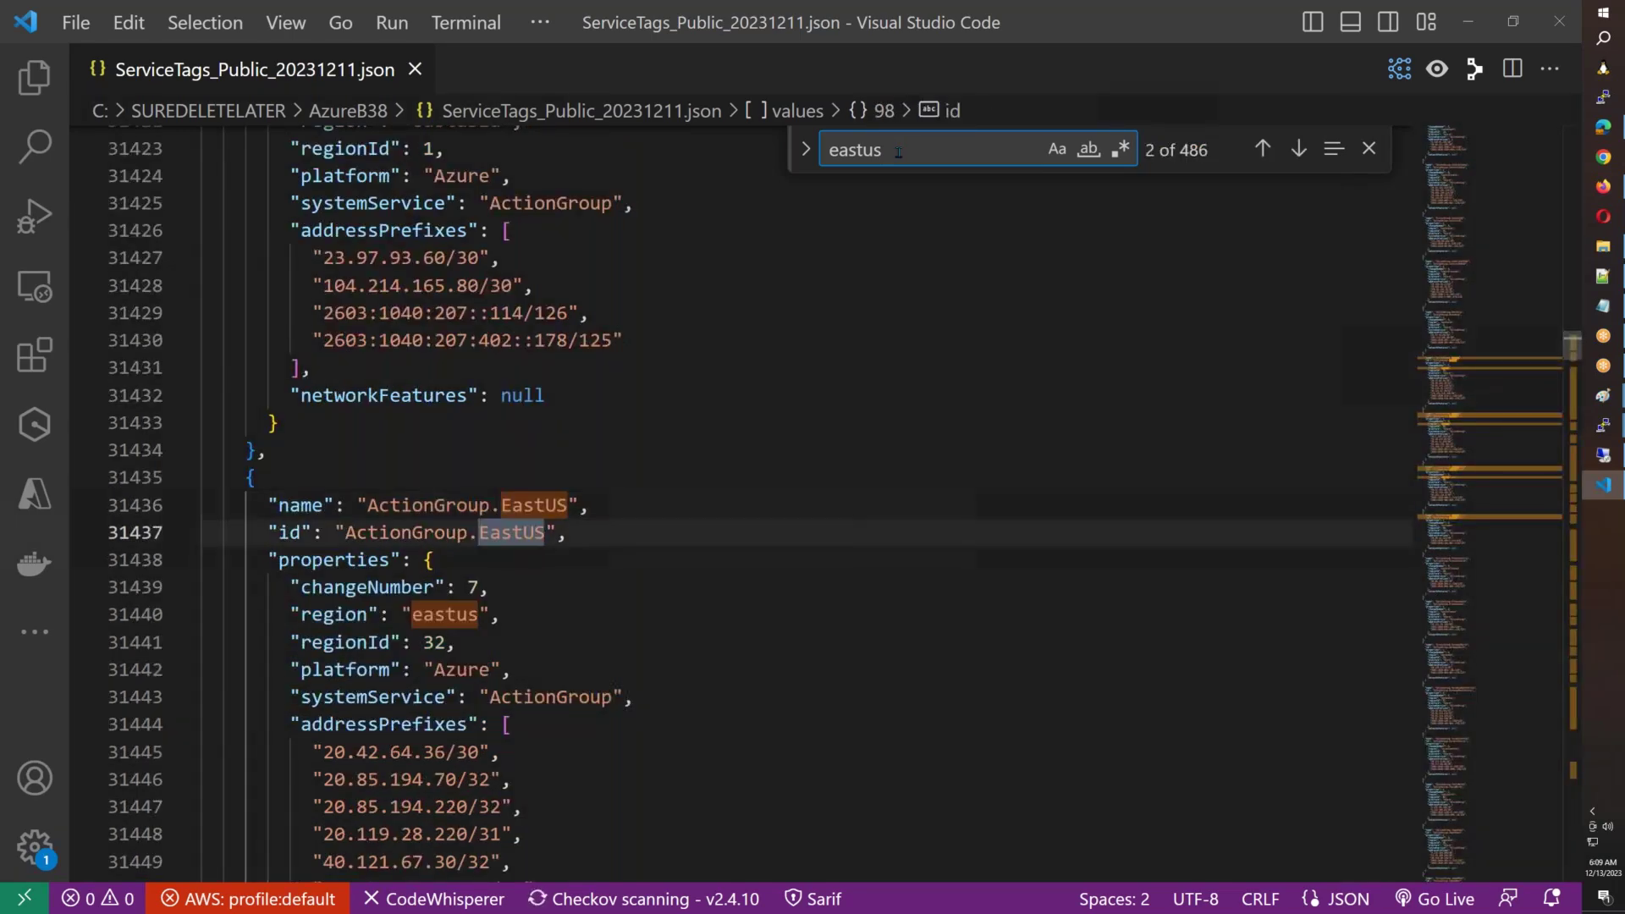
{"action": "key", "text": "Return"}
{"action": "key", "text": "Return"}
{"action": "key", "text": "Return"}
{"action": "key", "text": "Return"}
{"action": "key", "text": "Return"}
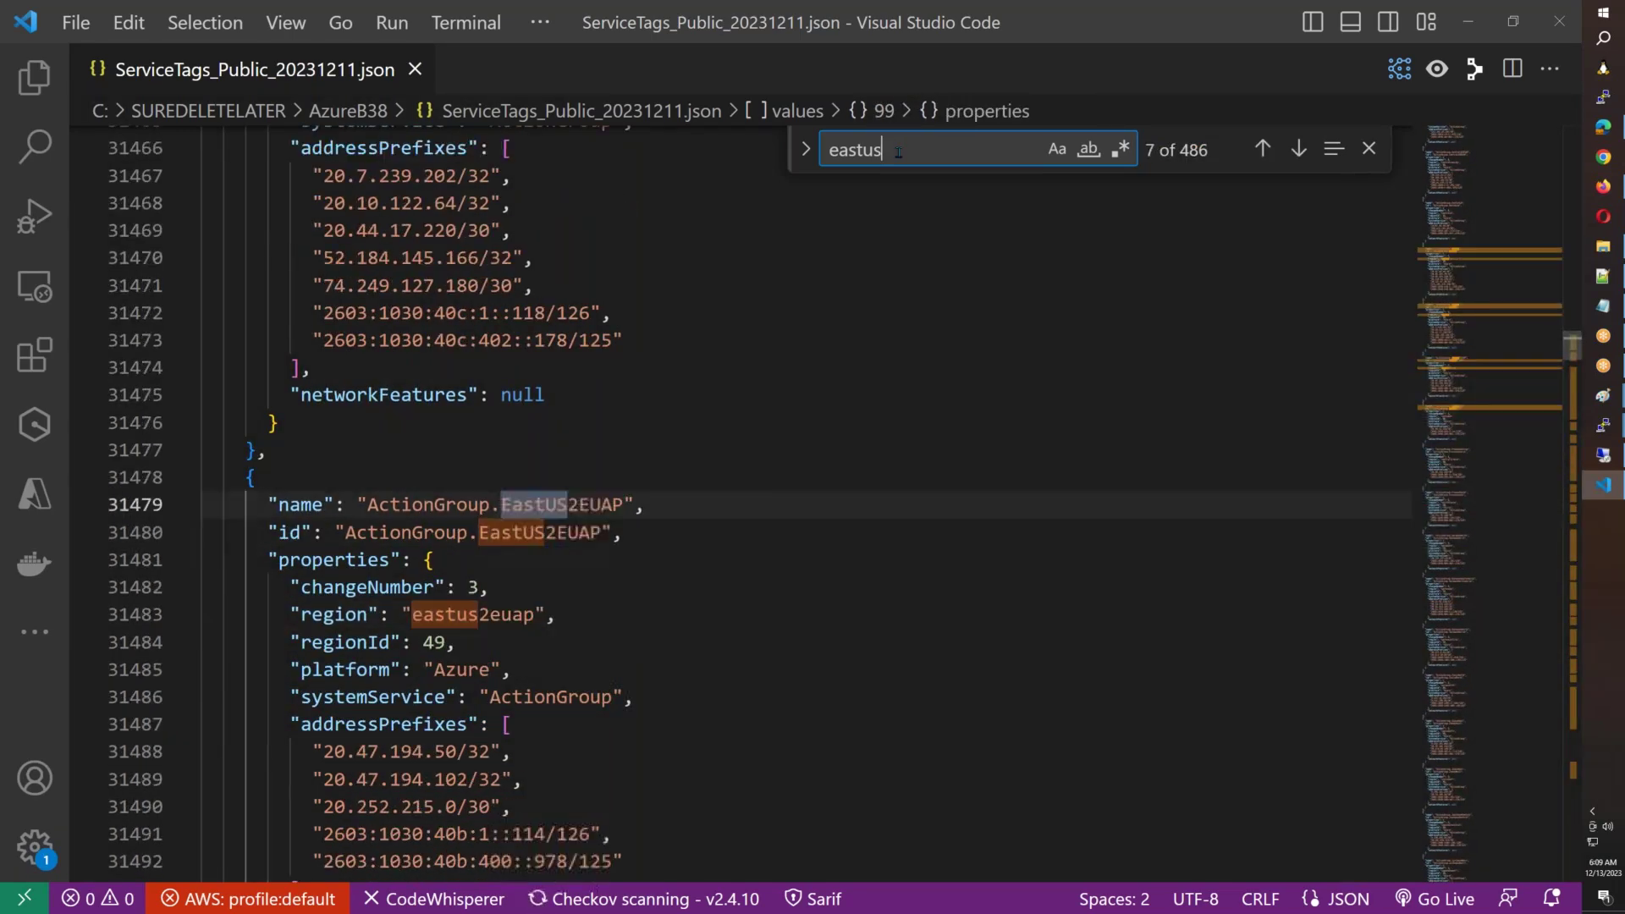
{"action": "key", "text": "Return"}
{"action": "key", "text": "Return"}
{"action": "key", "text": "Return"}
{"action": "key", "text": "Return"}
{"action": "key", "text": "Return"}
{"action": "key", "text": "Return"}
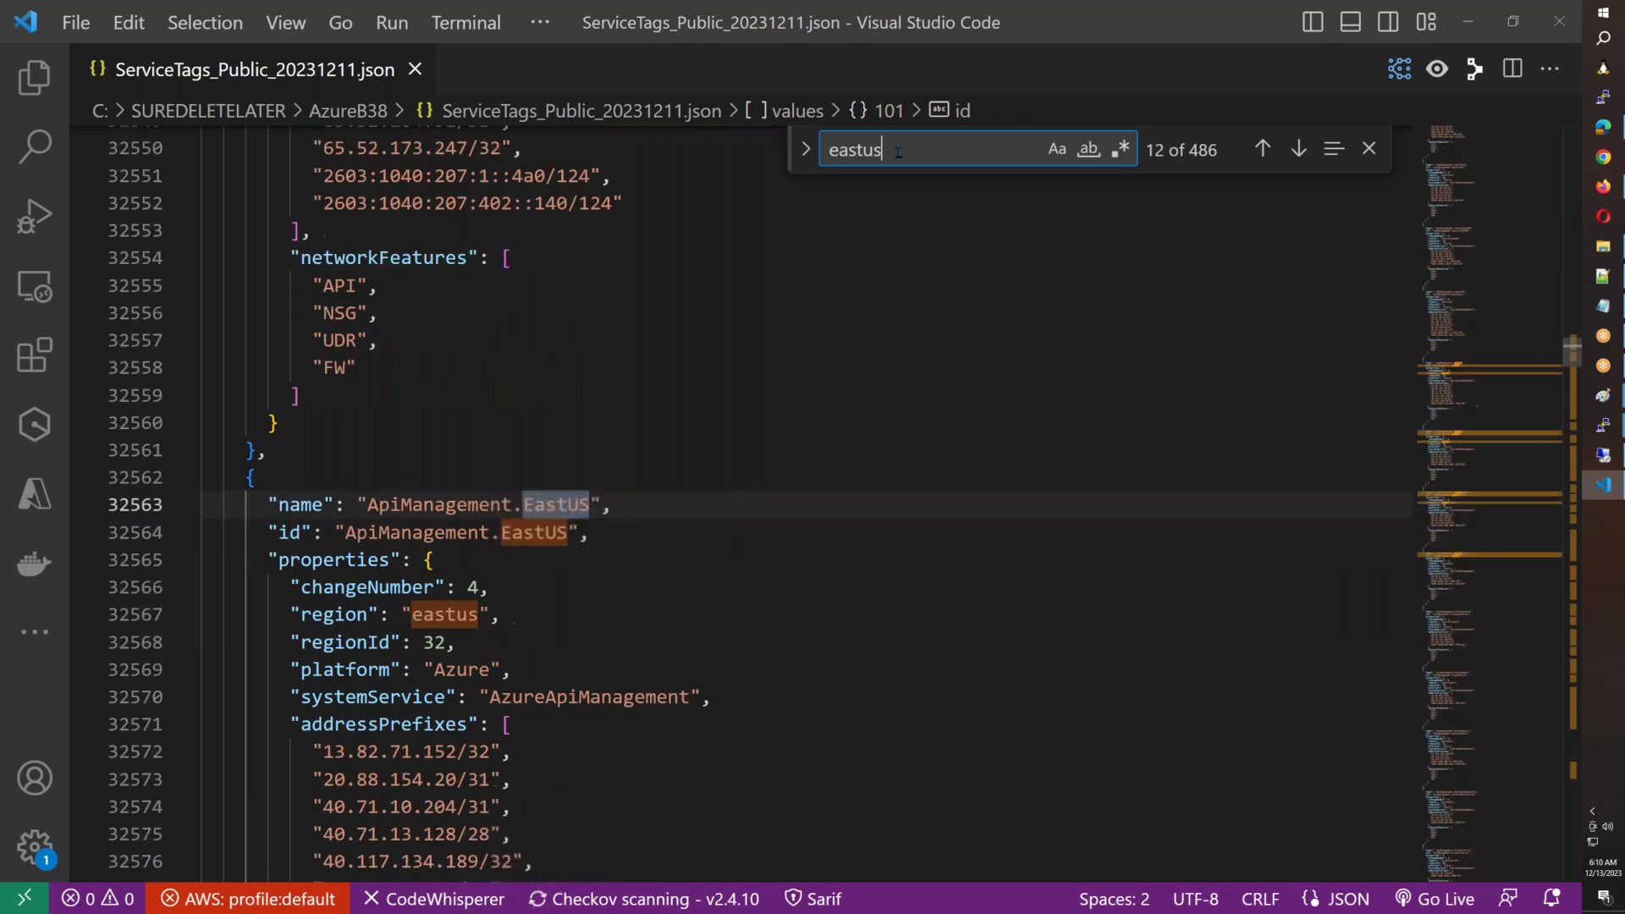
{"action": "key", "text": "Return"}
{"action": "key", "text": "Return"}
{"action": "key", "text": "Return"}
{"action": "key", "text": "Return"}
{"action": "key", "text": "Return"}
{"action": "key", "text": "Return"}
{"action": "key", "text": "Return"}
{"action": "key", "text": "Return"}
{"action": "key", "text": "Return"}
{"action": "key", "text": "Return"}
{"action": "key", "text": "Return"}
{"action": "key", "text": "Return"}
{"action": "key", "text": "Return"}
{"action": "key", "text": "Return"}
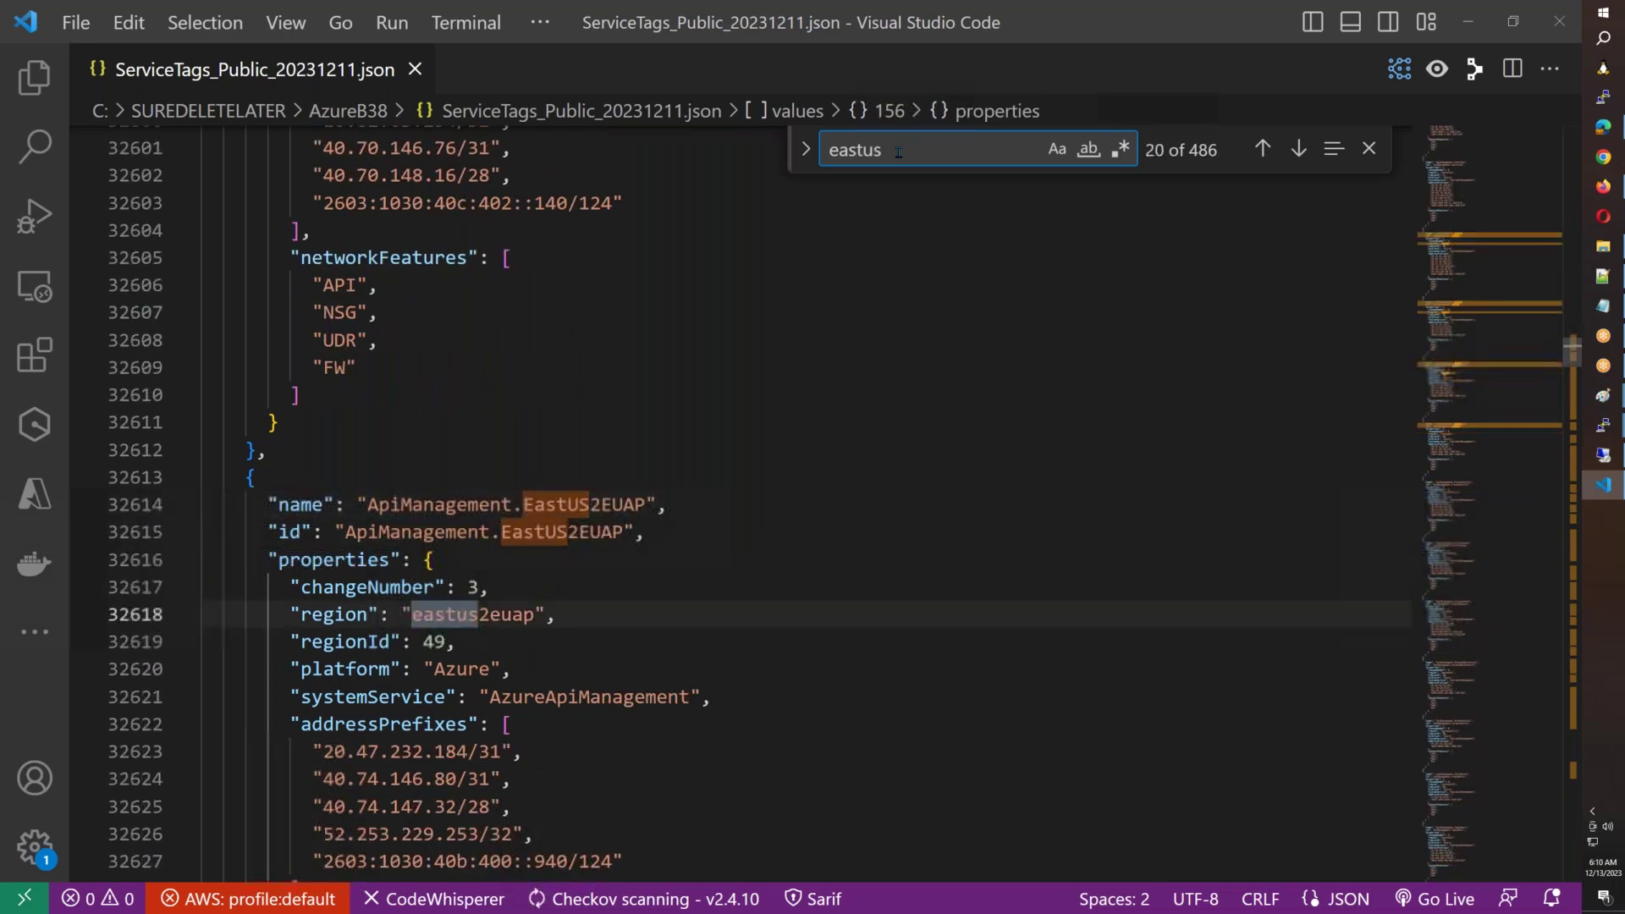
{"action": "key", "text": "Return"}
{"action": "key", "text": "Return"}
{"action": "key", "text": "Return"}
{"action": "key", "text": "Return"}
{"action": "key", "text": "Return"}
{"action": "key", "text": "Return"}
{"action": "key", "text": "Return"}
{"action": "key", "text": "Return"}
{"action": "key", "text": "Return"}
{"action": "key", "text": "Return"}
{"action": "key", "text": "Return"}
{"action": "key", "text": "Return"}
{"action": "key", "text": "Return"}
{"action": "key", "text": "Return"}
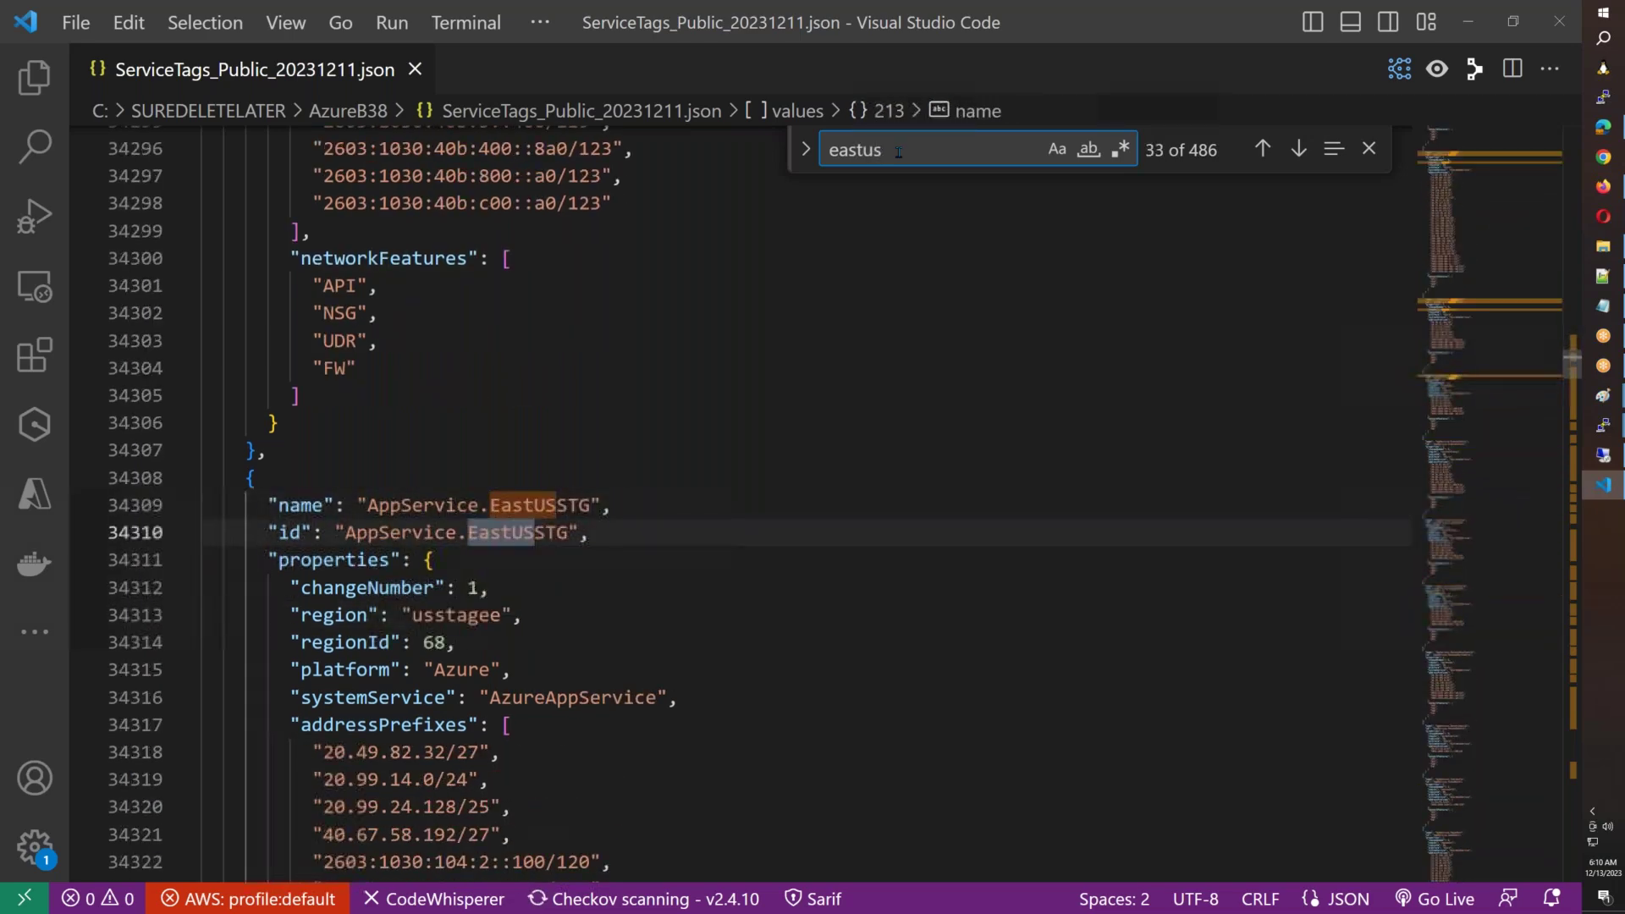
{"action": "key", "text": "Return"}
{"action": "key", "text": "Return"}
{"action": "key", "text": "Return"}
{"action": "key", "text": "Return"}
{"action": "key", "text": "Return"}
{"action": "key", "text": "Return"}
{"action": "key", "text": "Return"}
{"action": "key", "text": "Return"}
{"action": "key", "text": "Return"}
{"action": "key", "text": "Return"}
{"action": "key", "text": "Return"}
{"action": "key", "text": "Return"}
{"action": "key", "text": "Return"}
{"action": "key", "text": "Return"}
{"action": "key", "text": "Return"}
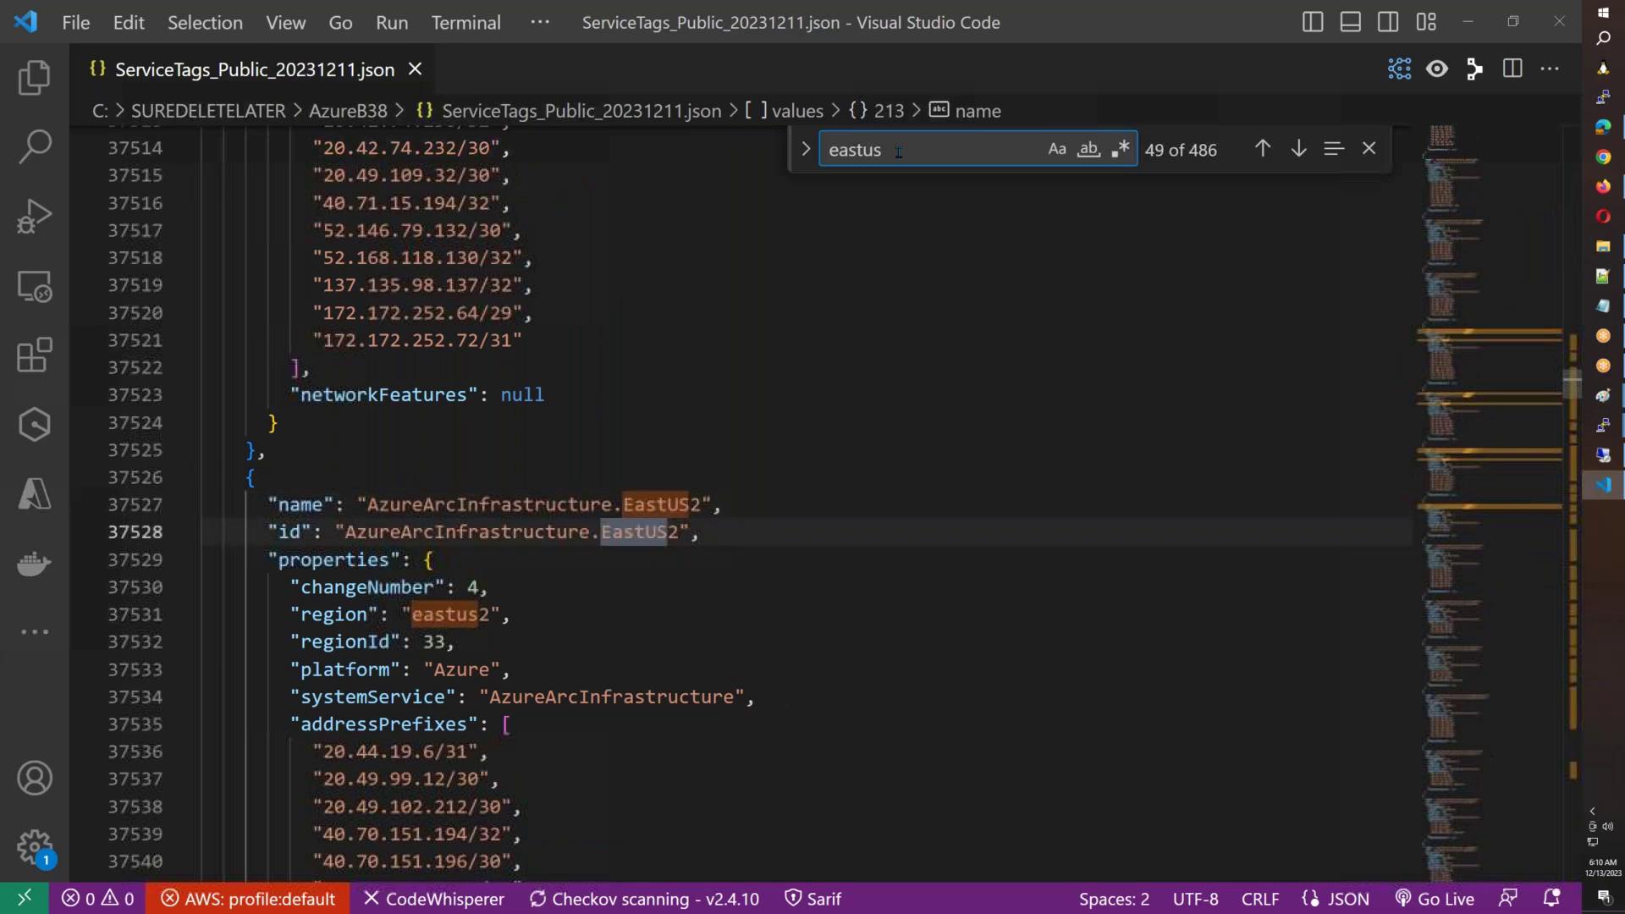
{"action": "key", "text": "Return"}
{"action": "key", "text": "Return"}
{"action": "key", "text": "Return"}
{"action": "key", "text": "Return"}
{"action": "key", "text": "Return"}
{"action": "key", "text": "Return"}
{"action": "key", "text": "Return"}
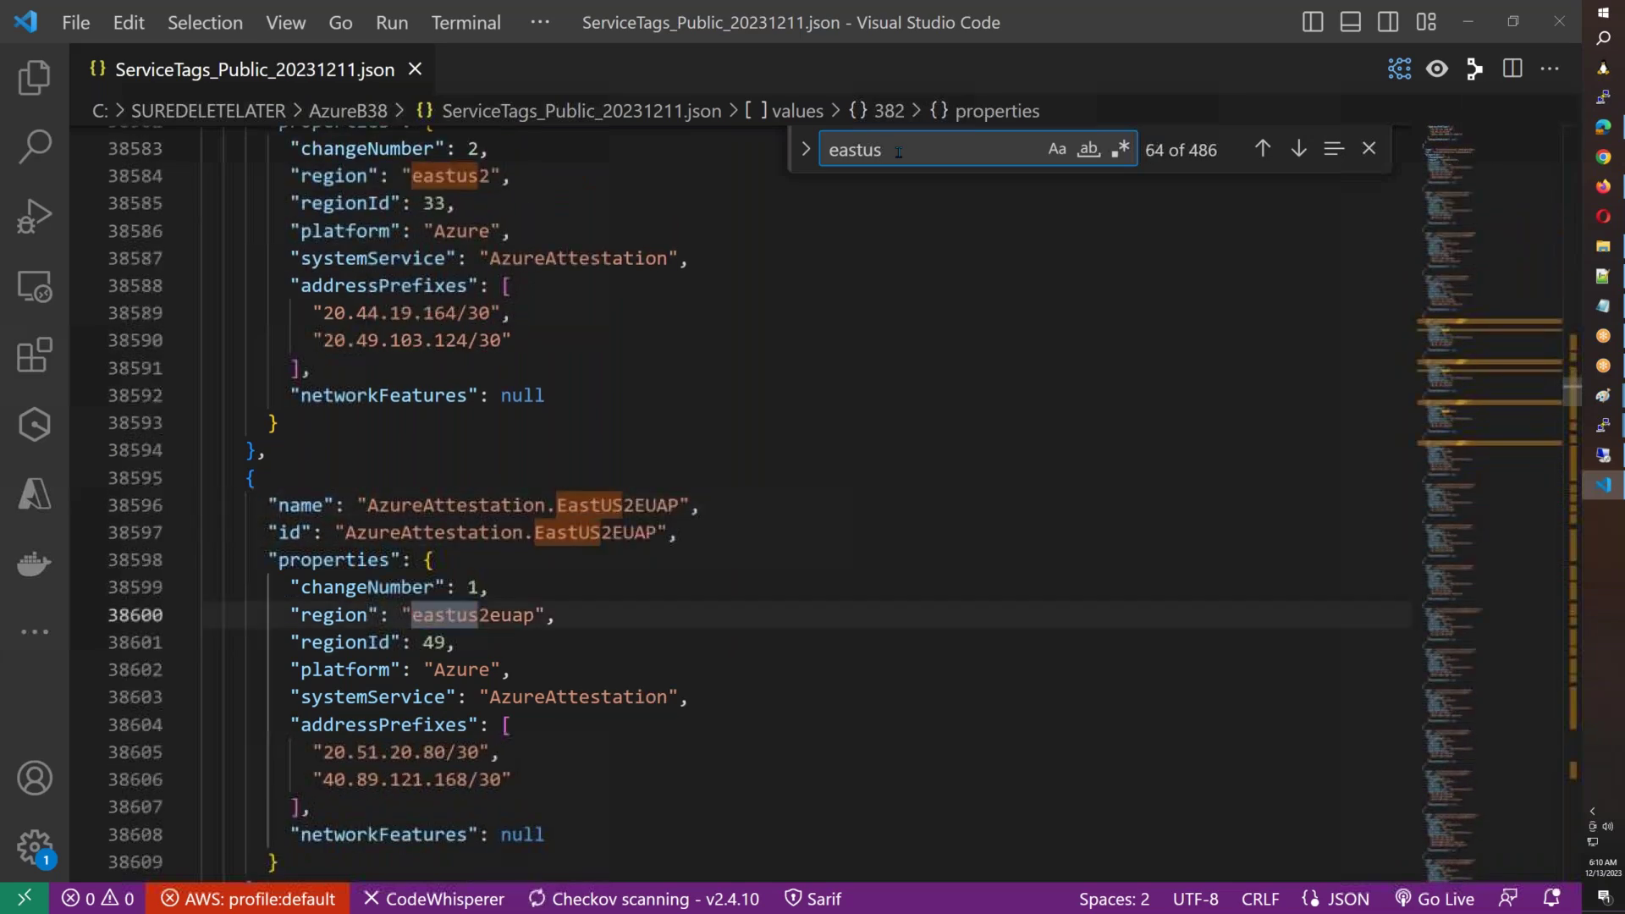
{"action": "type", "text": "sc"}
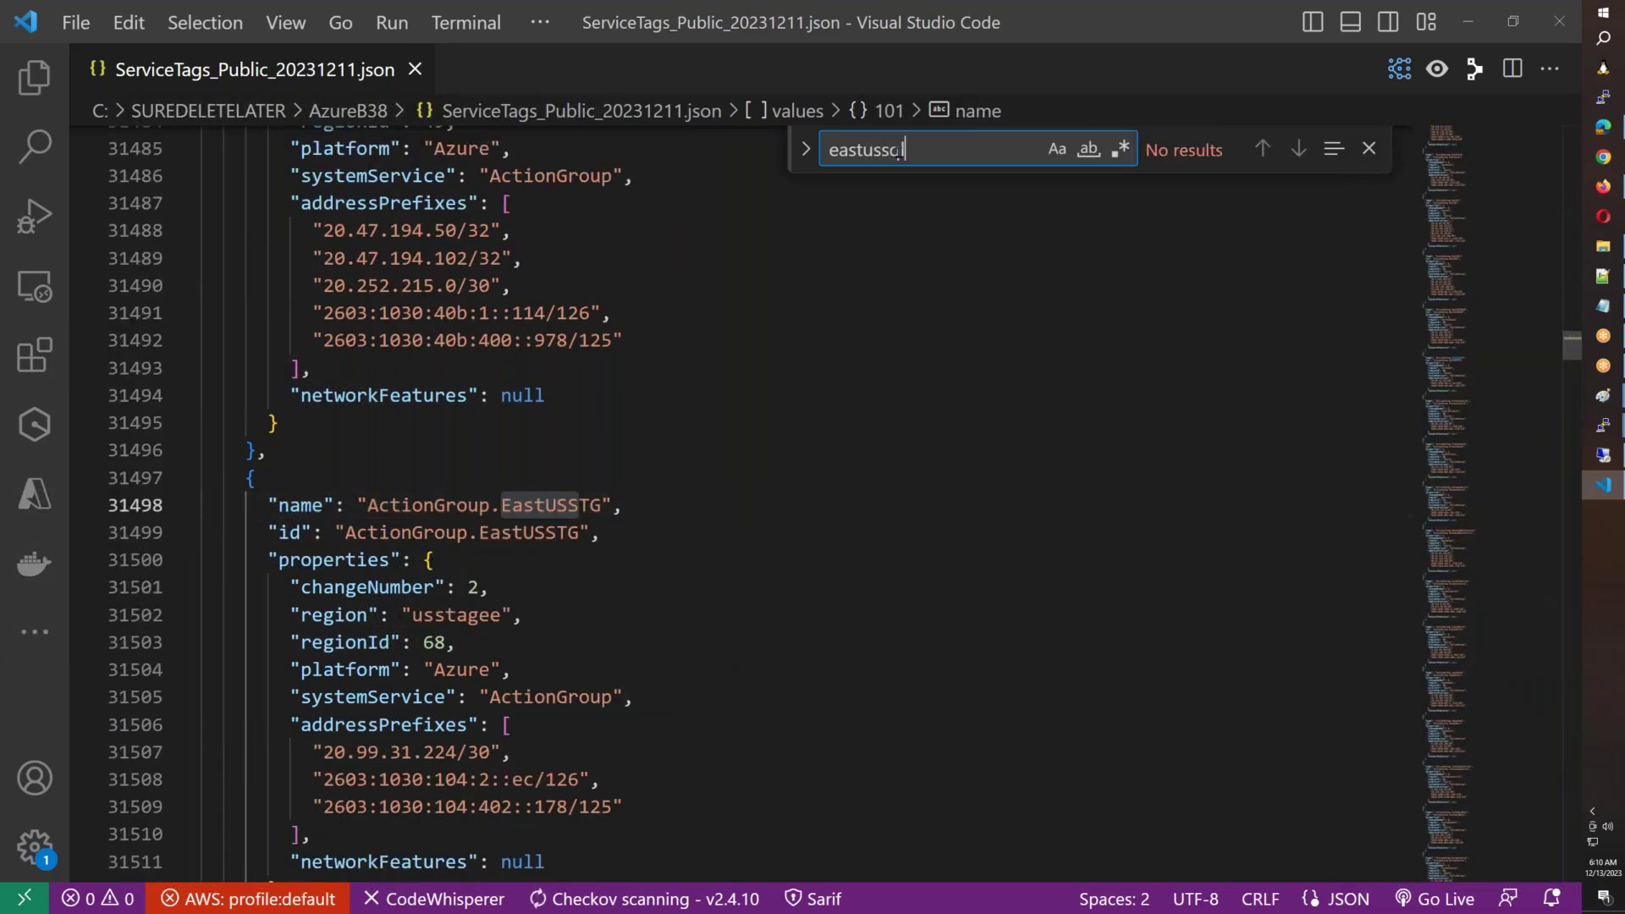
{"action": "double_click", "coordinate": [898, 151]}
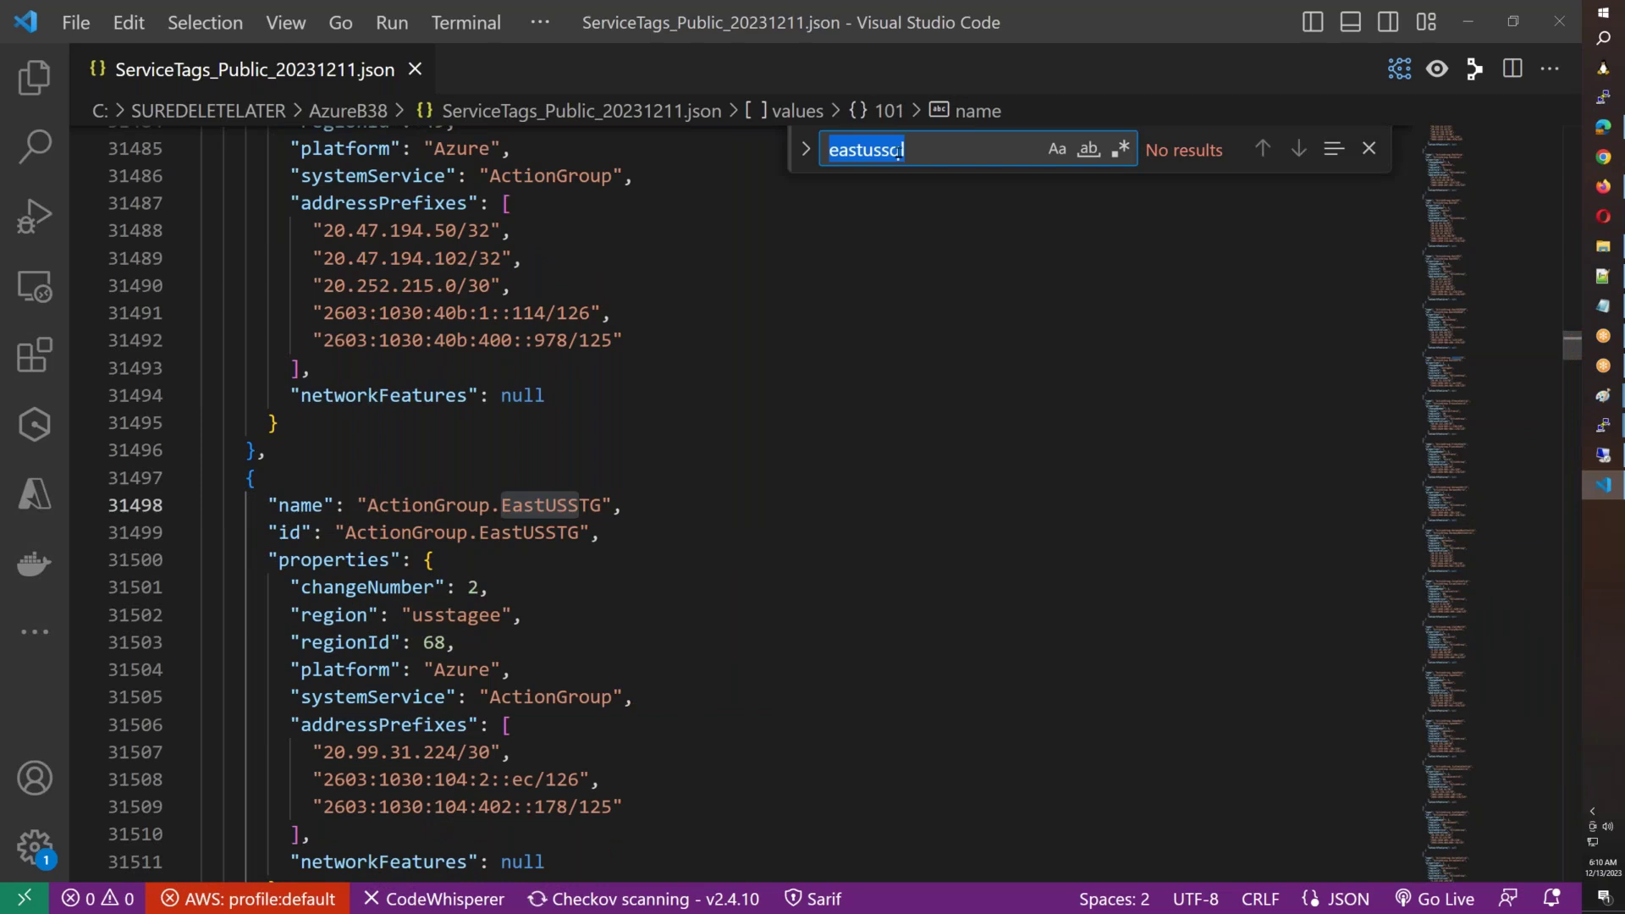
- Search the JSON for 'sql.Eastus'
{"action": "type", "text": "sql"}
{"action": "key", "text": "Return"}
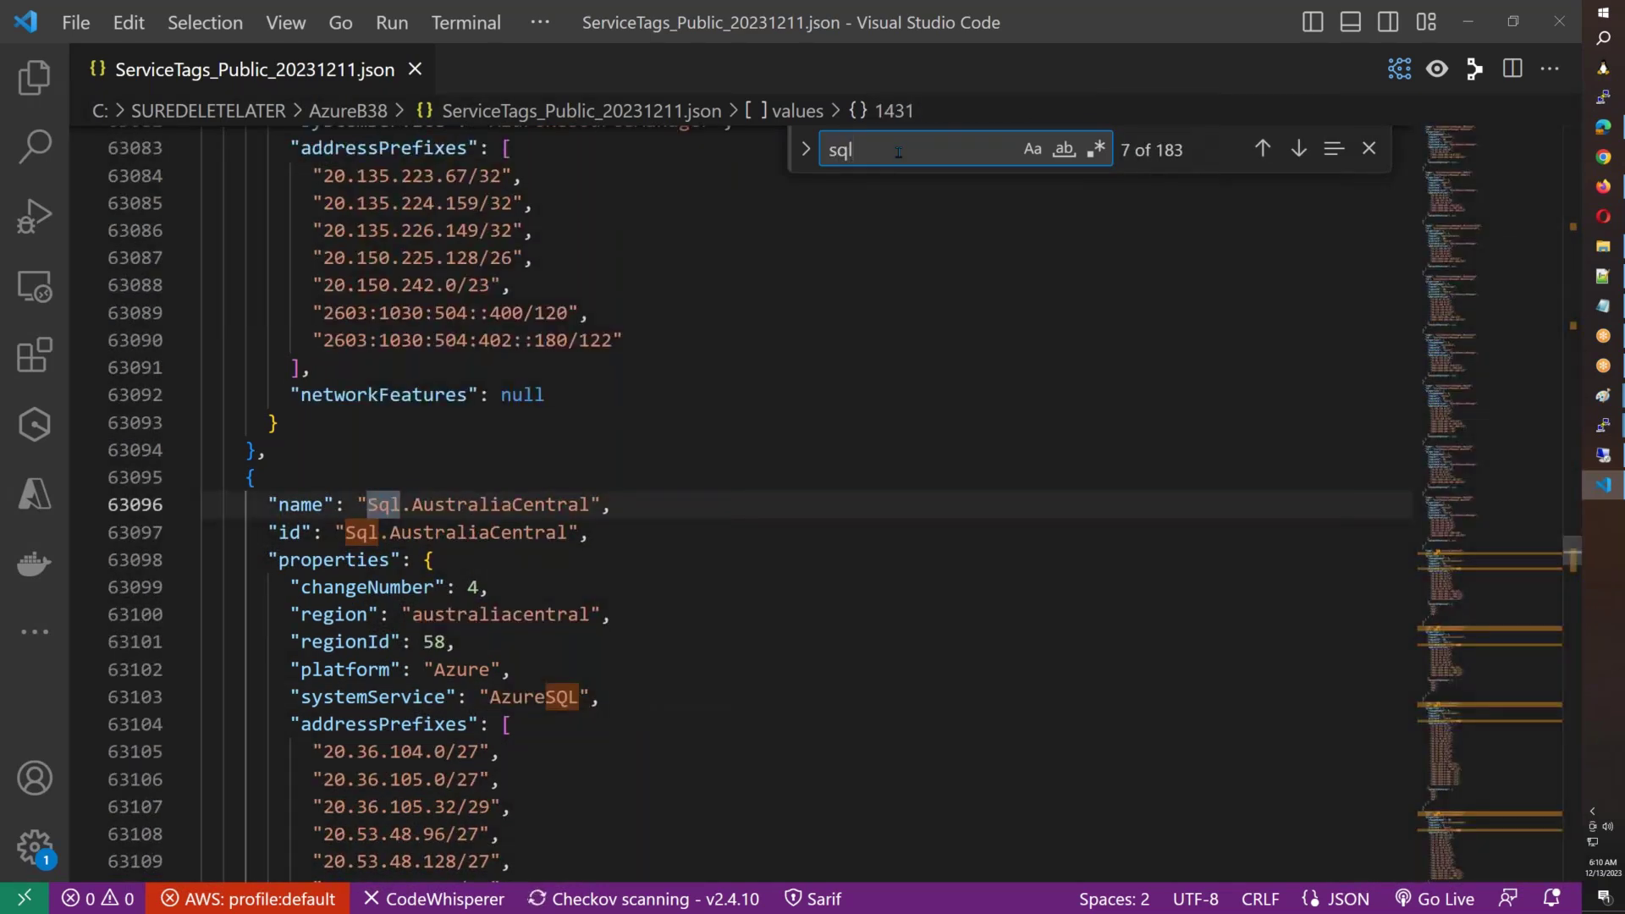
{"action": "type", "text": "."}
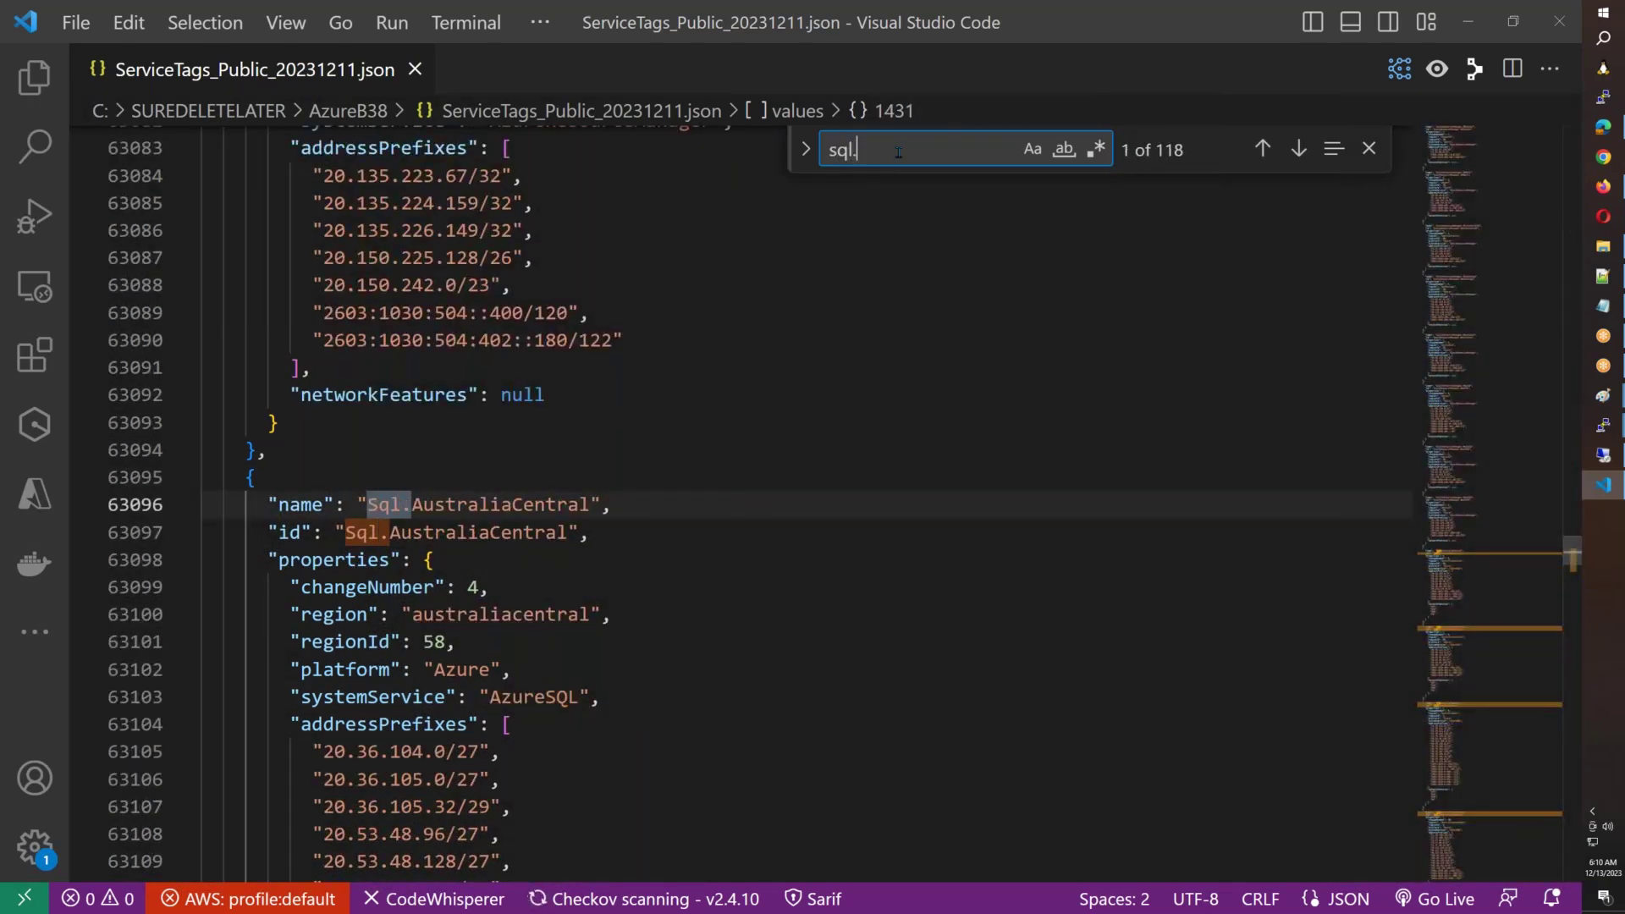
{"action": "type", "text": "Eastus"}
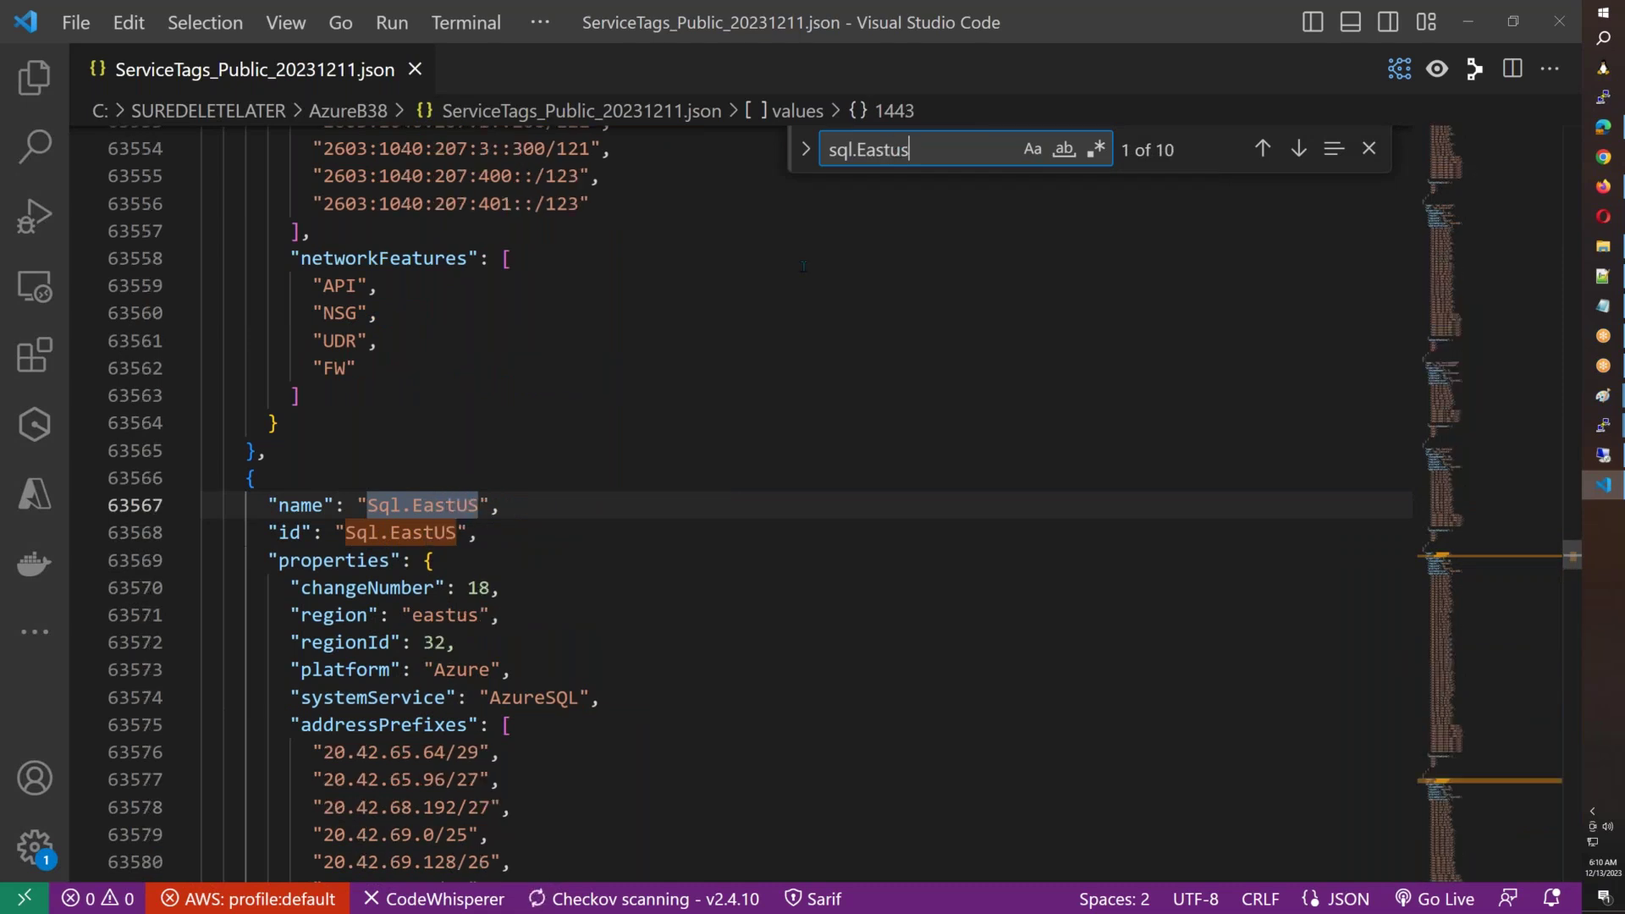
- Select the Sql.EastUS address prefixes starting at 20.42.65.64/29
{"action": "scroll", "coordinate": [803, 266], "scroll_direction": "down", "scroll_amount": 4}
{"action": "scroll", "coordinate": [803, 266], "scroll_direction": "down", "scroll_amount": 3}
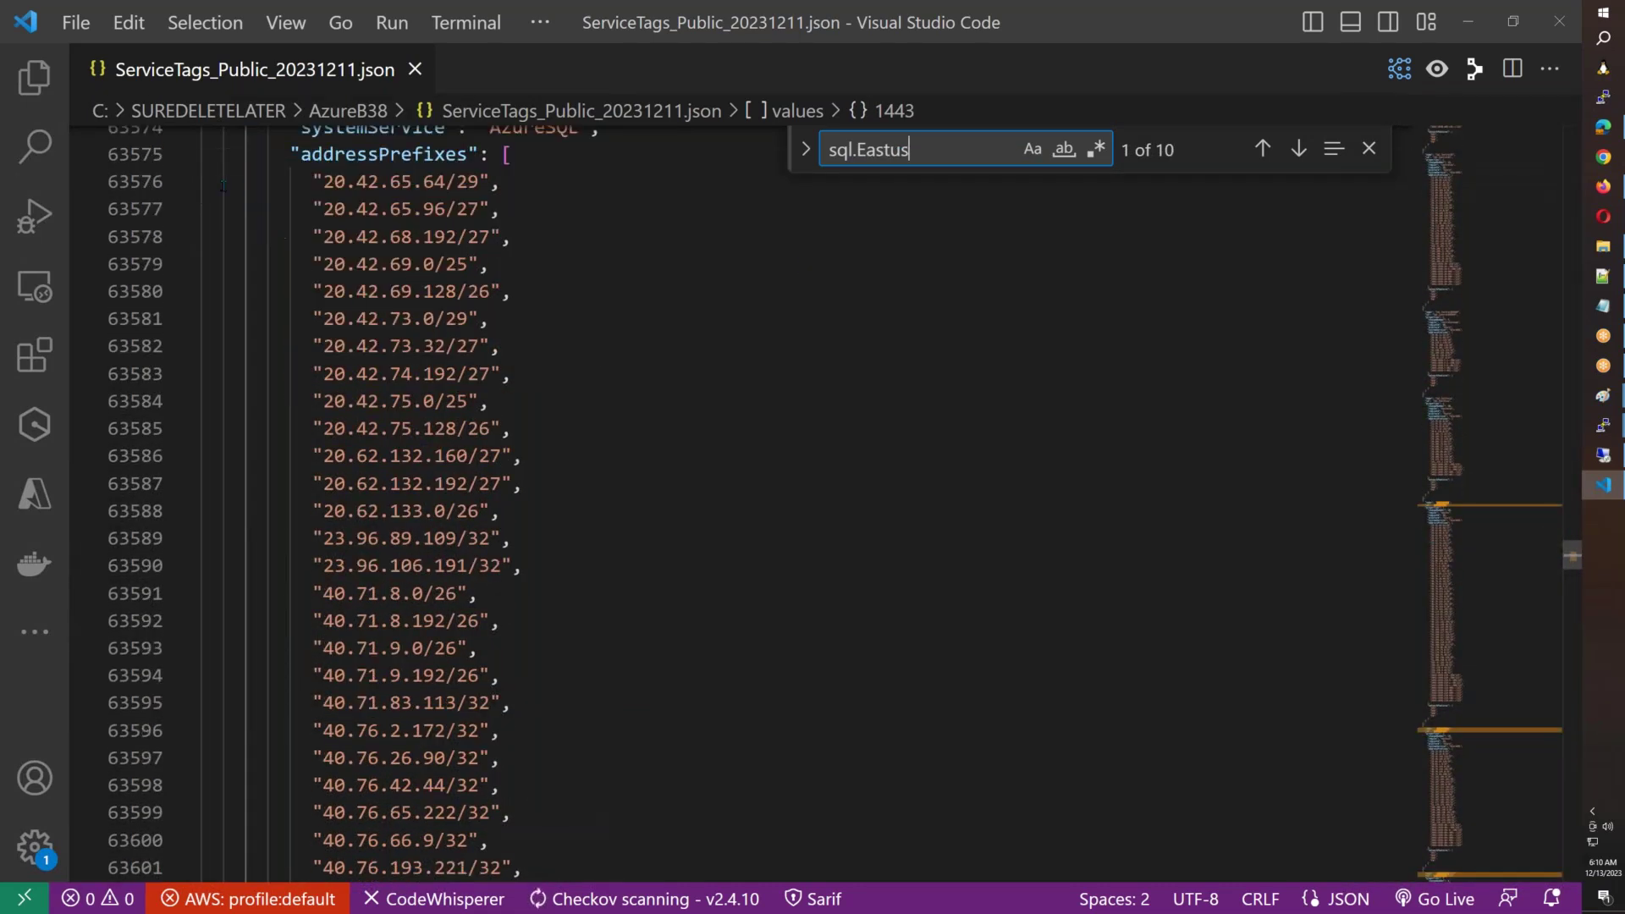
{"action": "left_click_drag", "start_coordinate": [203, 182], "coordinate": [355, 373]}
{"action": "scroll", "coordinate": [383, 589], "scroll_direction": "down", "scroll_amount": 7}
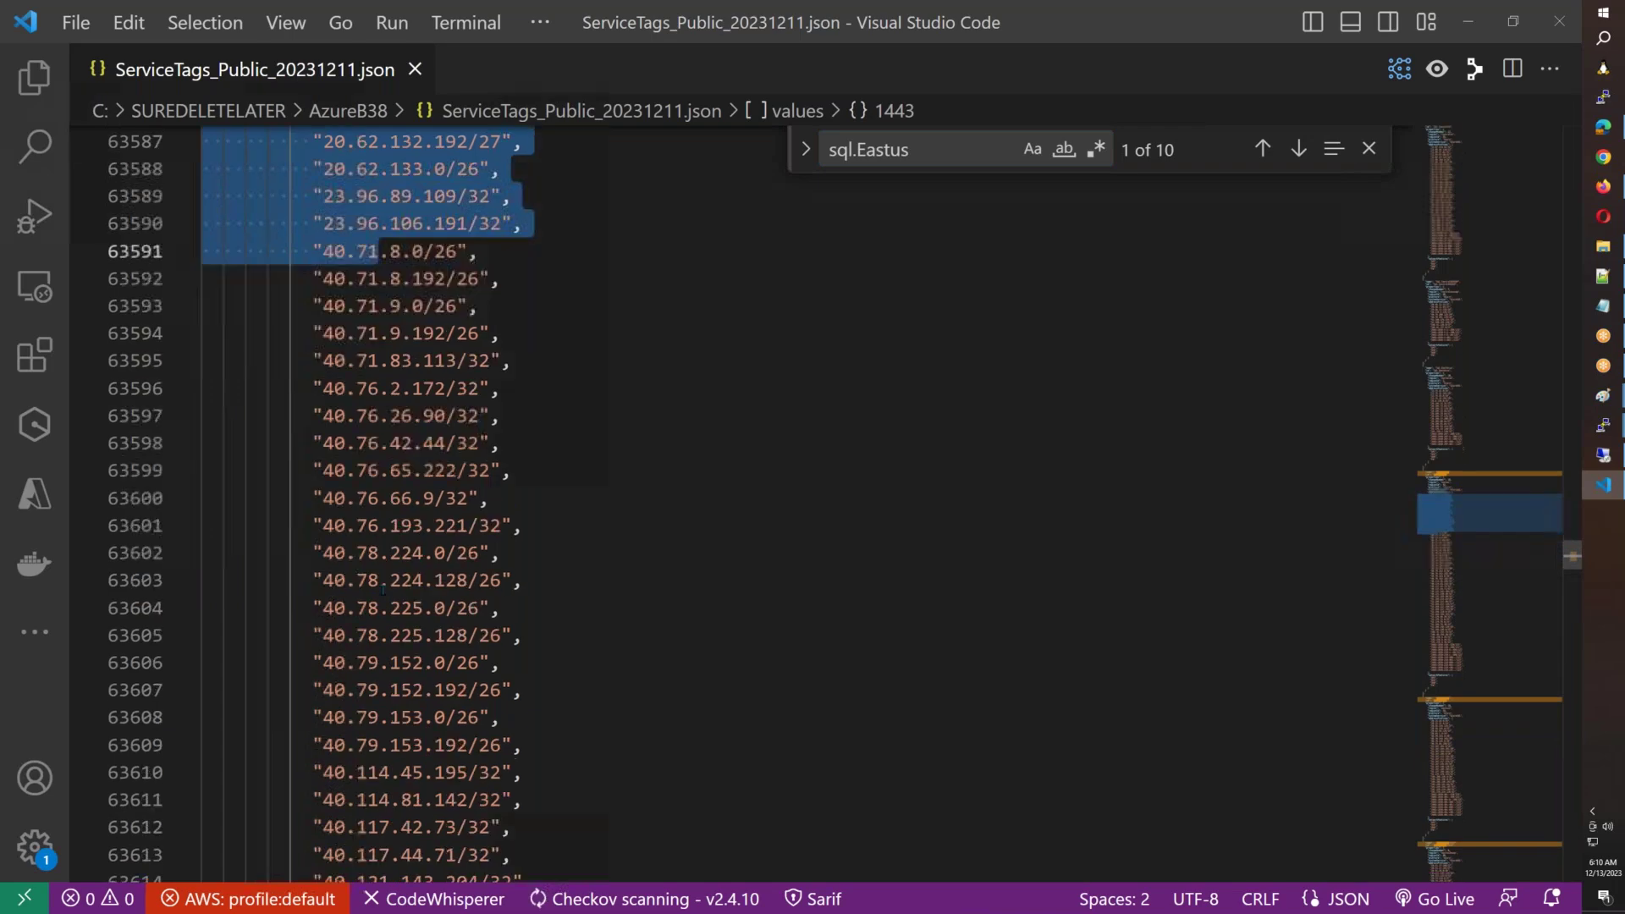
{"action": "scroll", "coordinate": [383, 590], "scroll_direction": "down", "scroll_amount": 10}
{"action": "left_click", "coordinate": [592, 477], "text": "shift"}
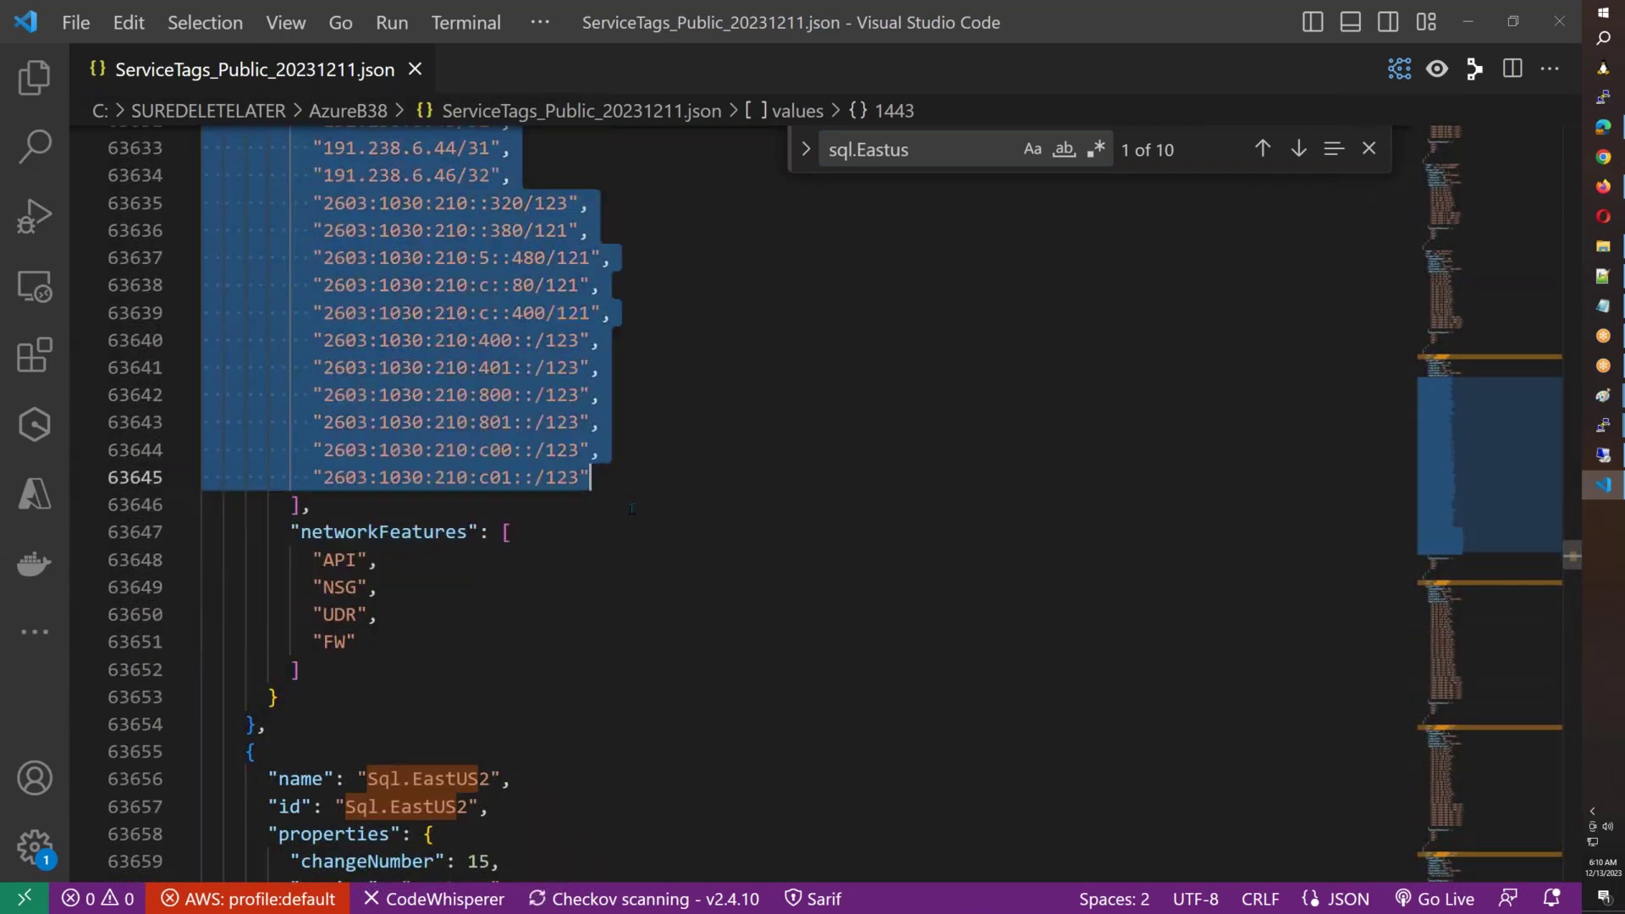
{"action": "scroll", "coordinate": [631, 508], "scroll_direction": "up", "scroll_amount": 15}
{"action": "scroll", "coordinate": [632, 509], "scroll_direction": "up", "scroll_amount": 4}
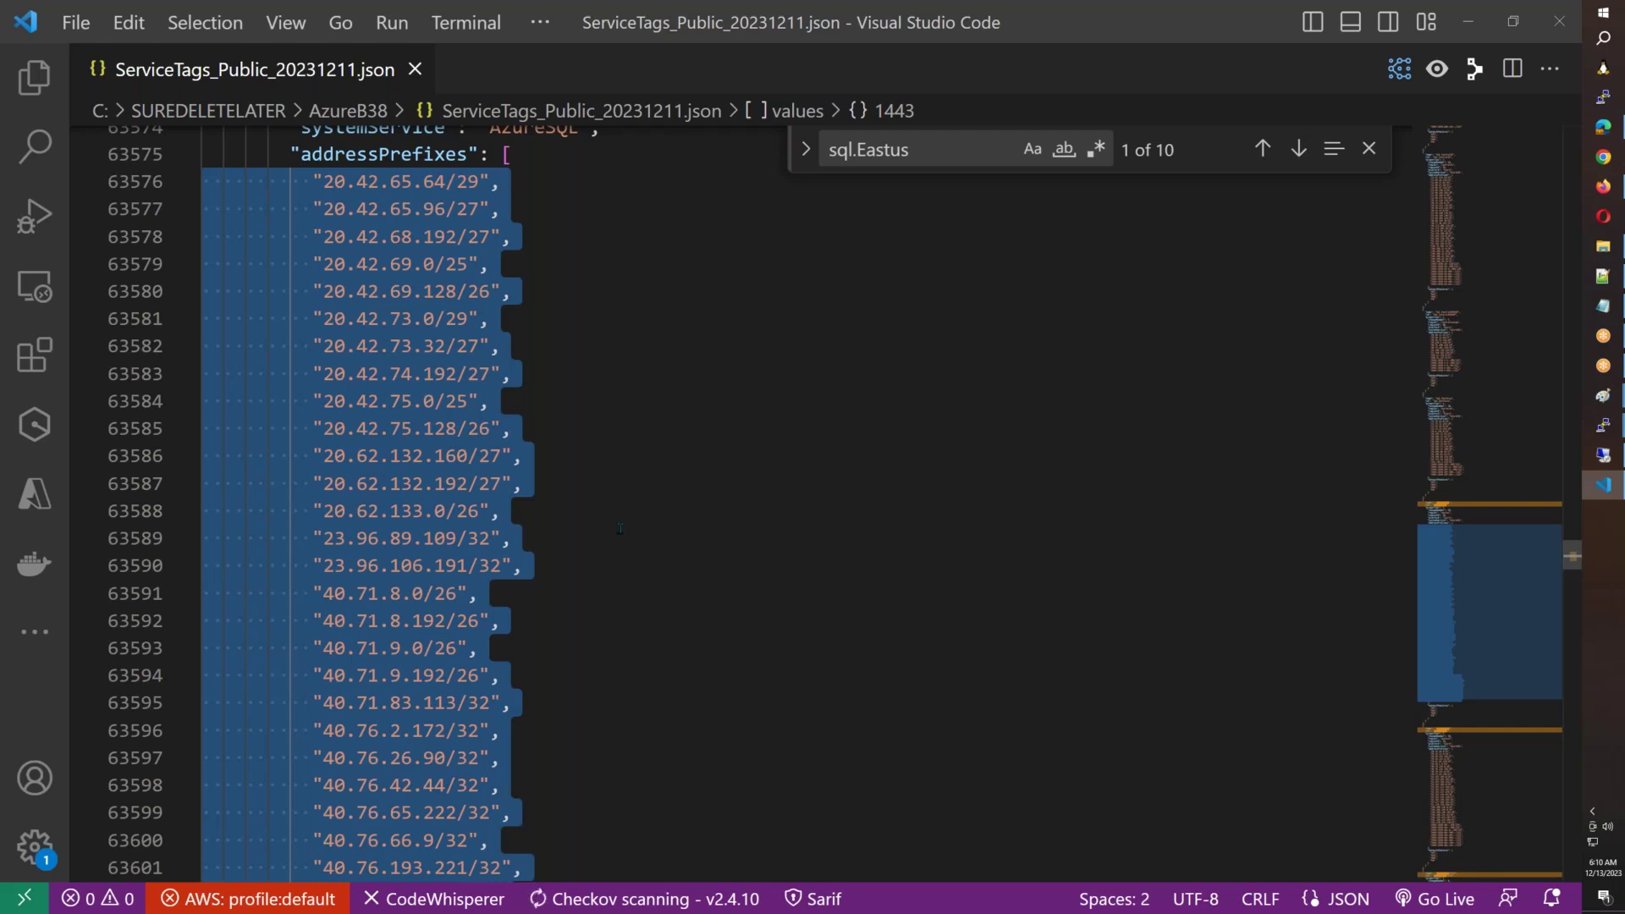
{"action": "left_click_drag", "start_coordinate": [501, 784], "coordinate": [294, 379]}
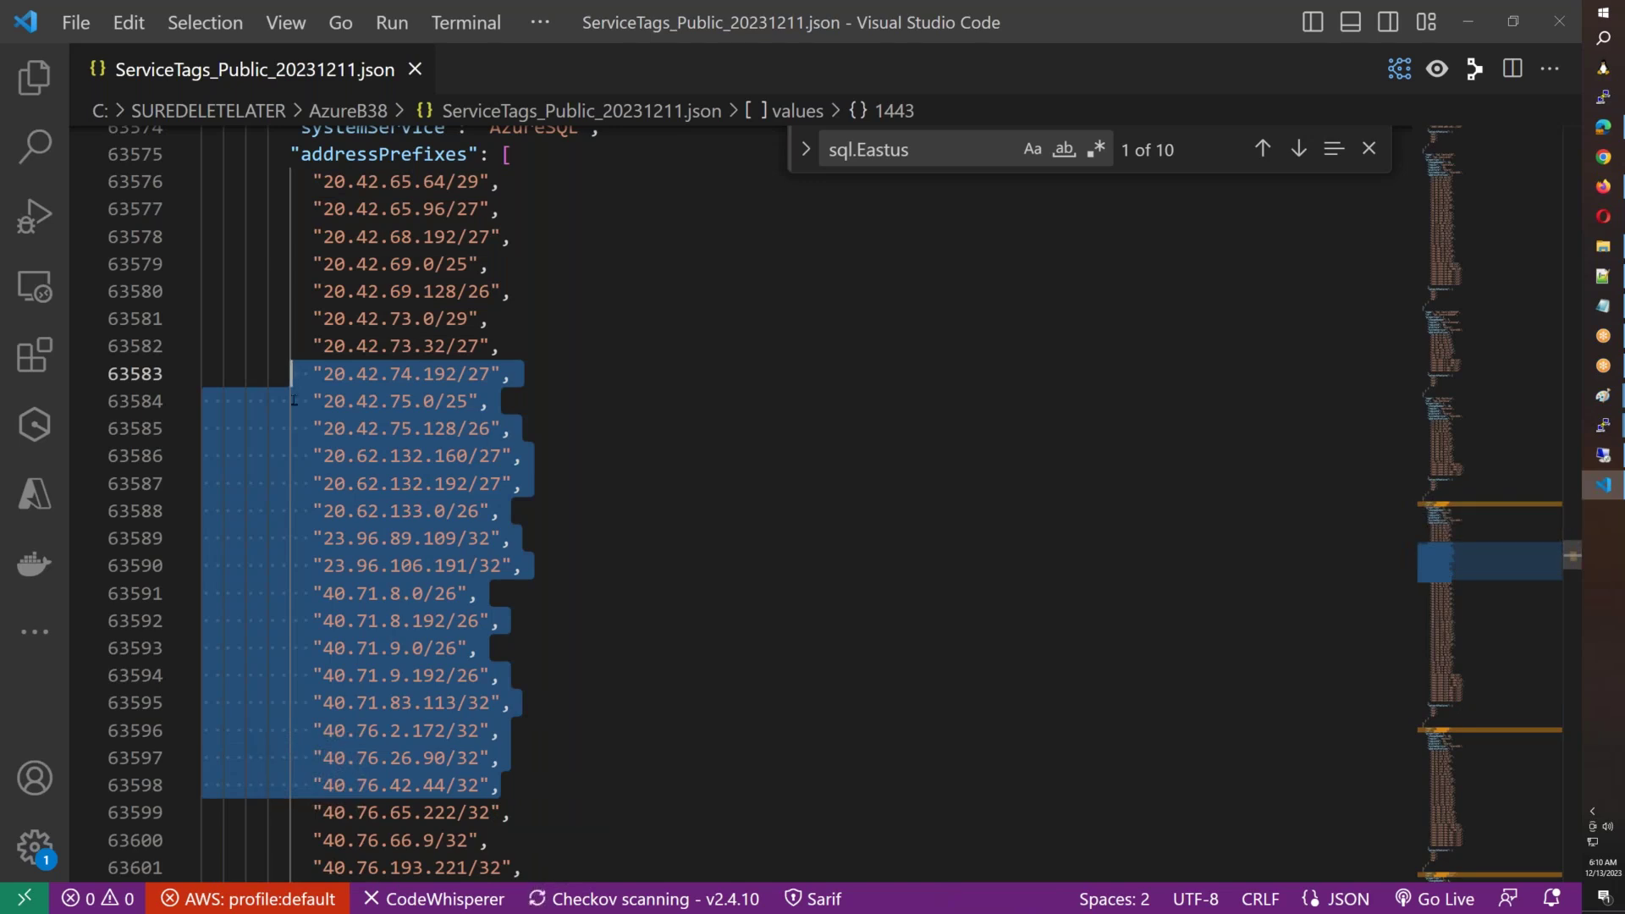
- Return to the remote portal's All services and open VM_NSG from Network security groups
{"action": "left_click", "coordinate": [1591, 188]}
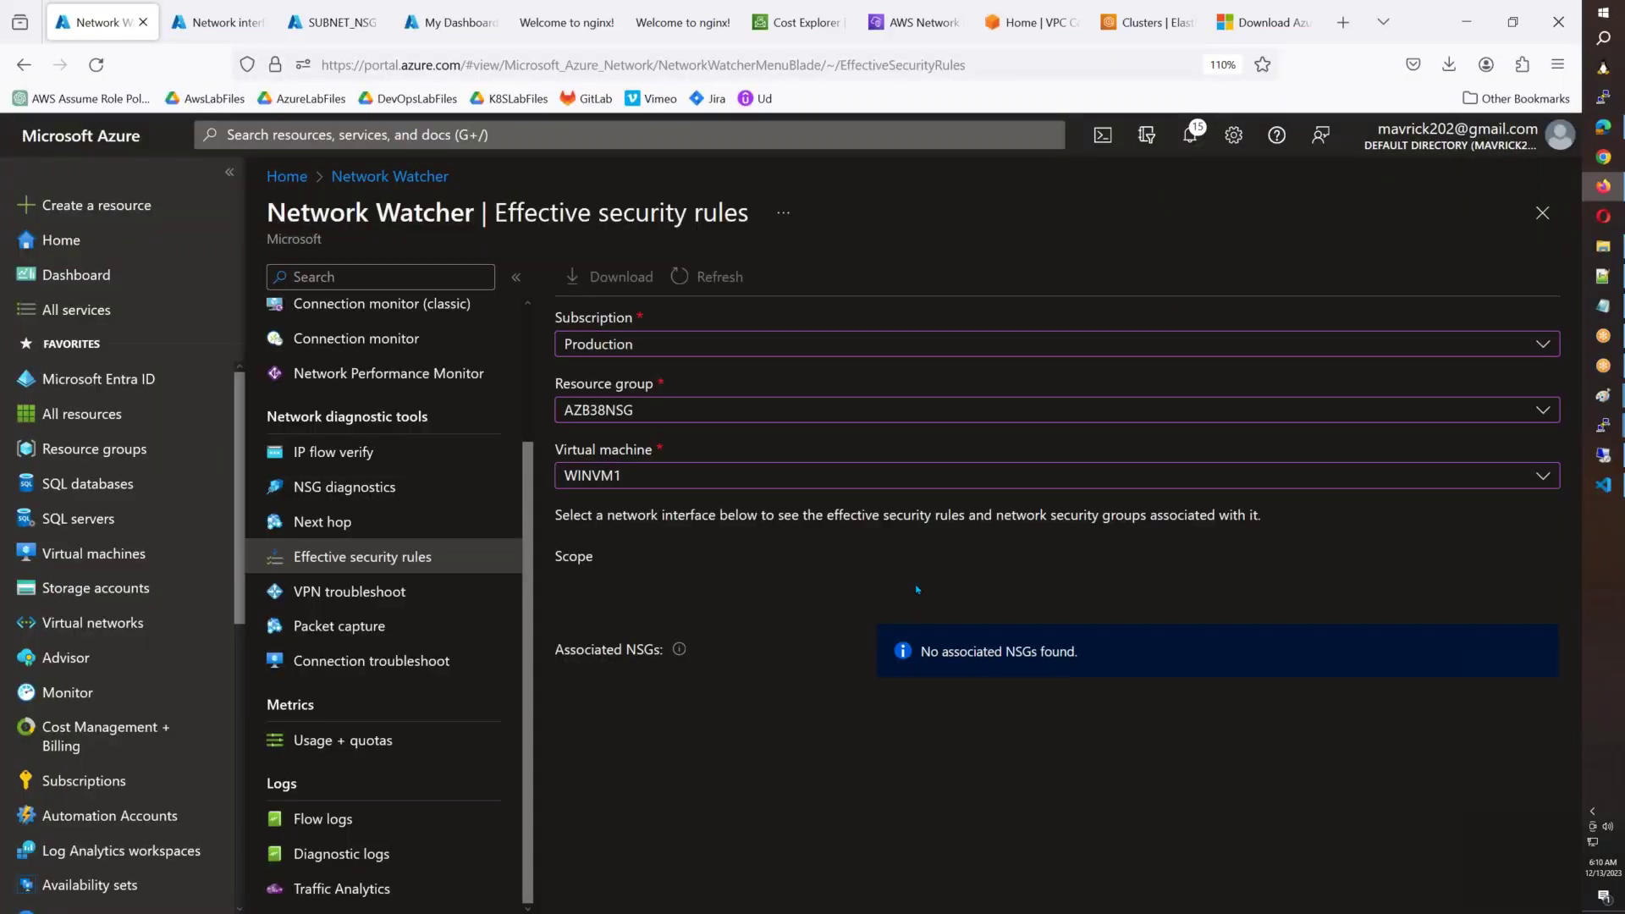
{"action": "left_click", "coordinate": [1603, 455]}
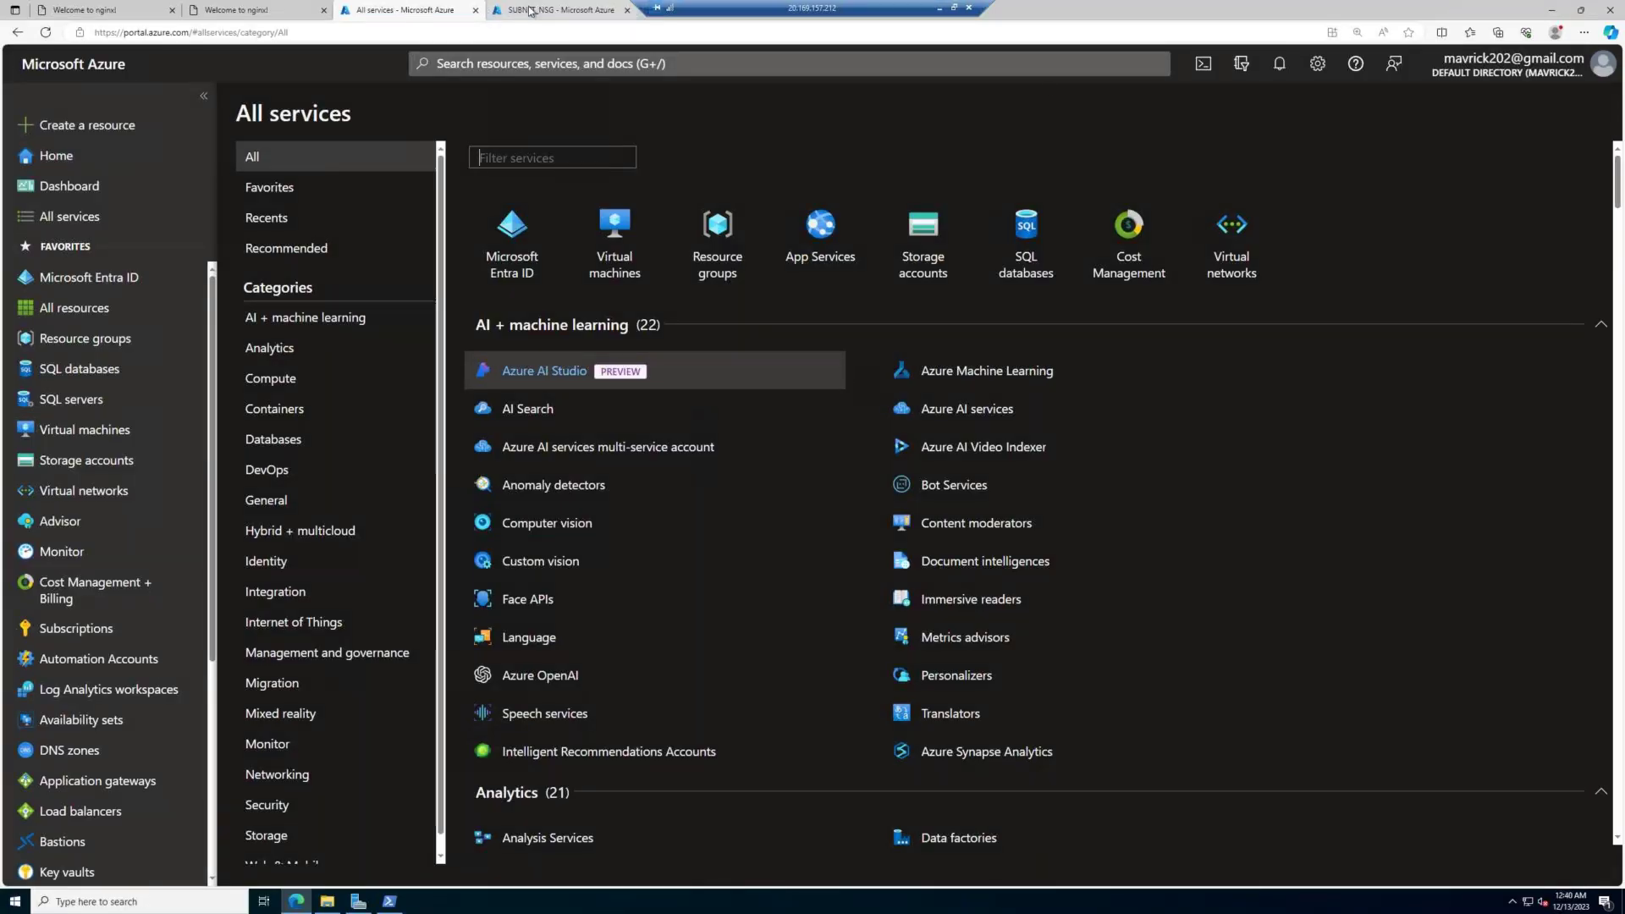
{"action": "left_click", "coordinate": [528, 10]}
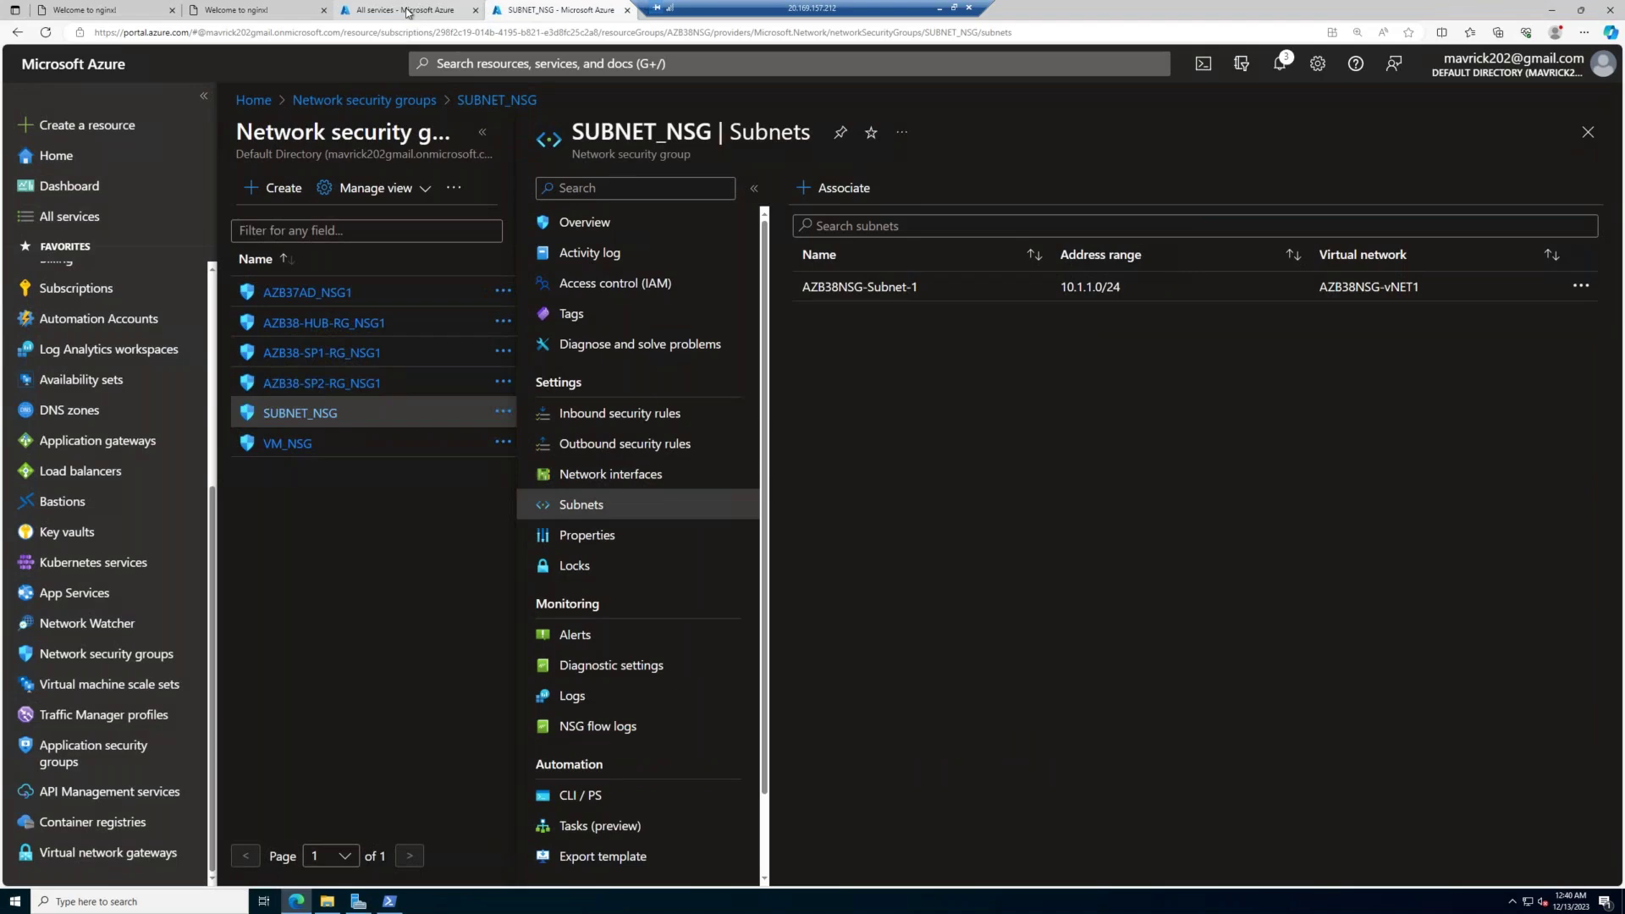
{"action": "left_click", "coordinate": [407, 12]}
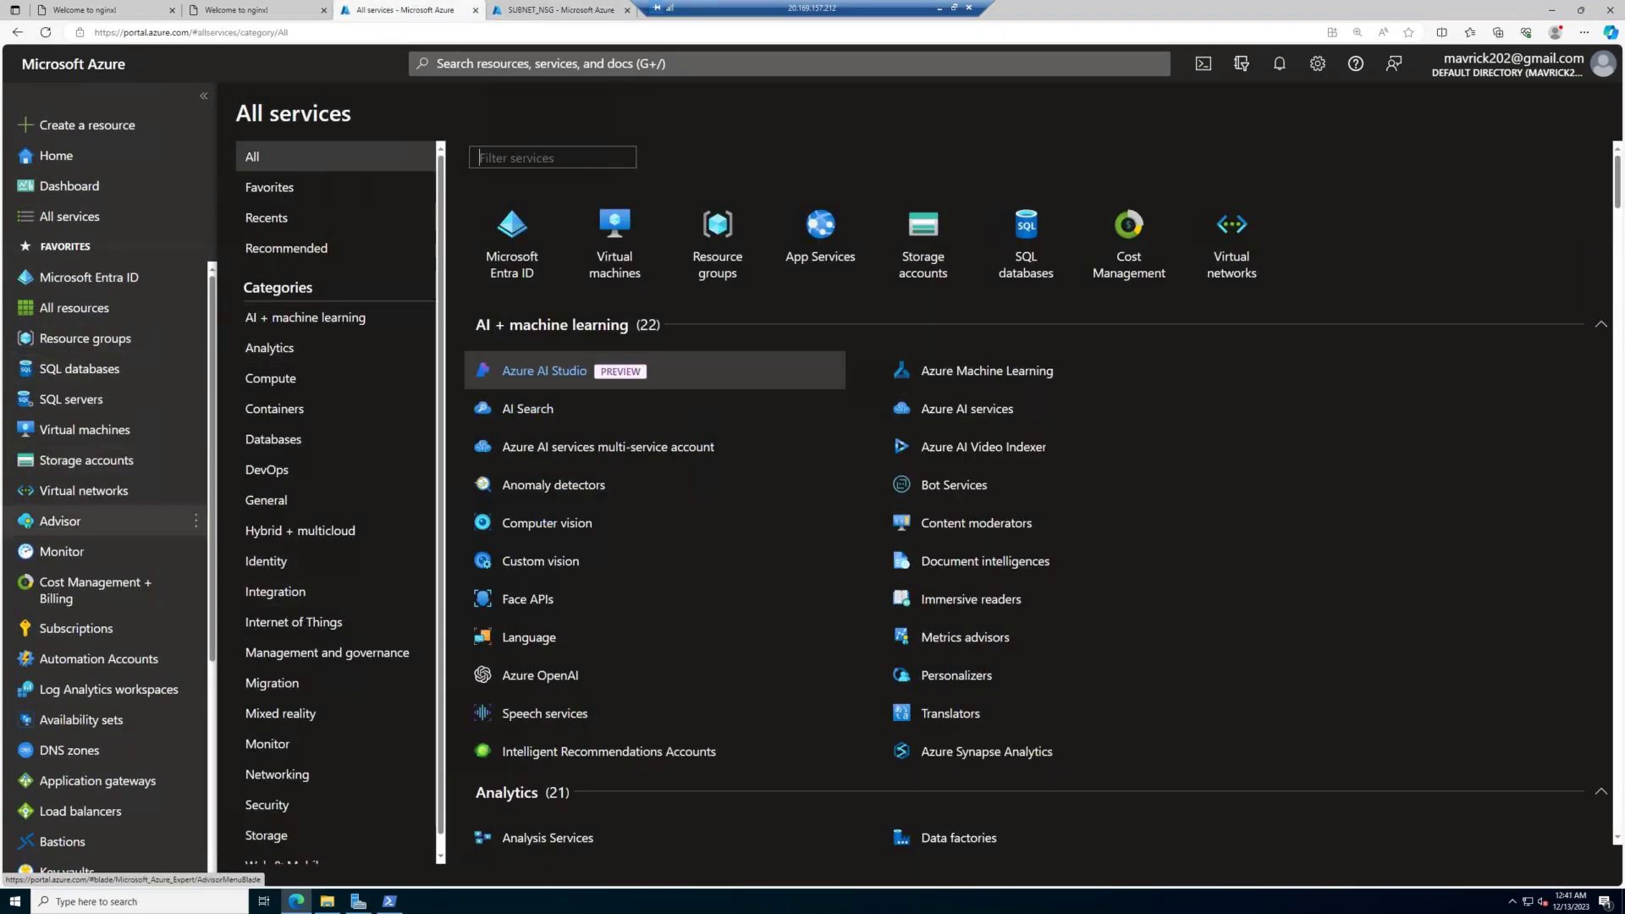
{"action": "scroll", "coordinate": [73, 623], "scroll_direction": "down", "scroll_amount": 2}
{"action": "scroll", "coordinate": [73, 623], "scroll_direction": "down", "scroll_amount": 2}
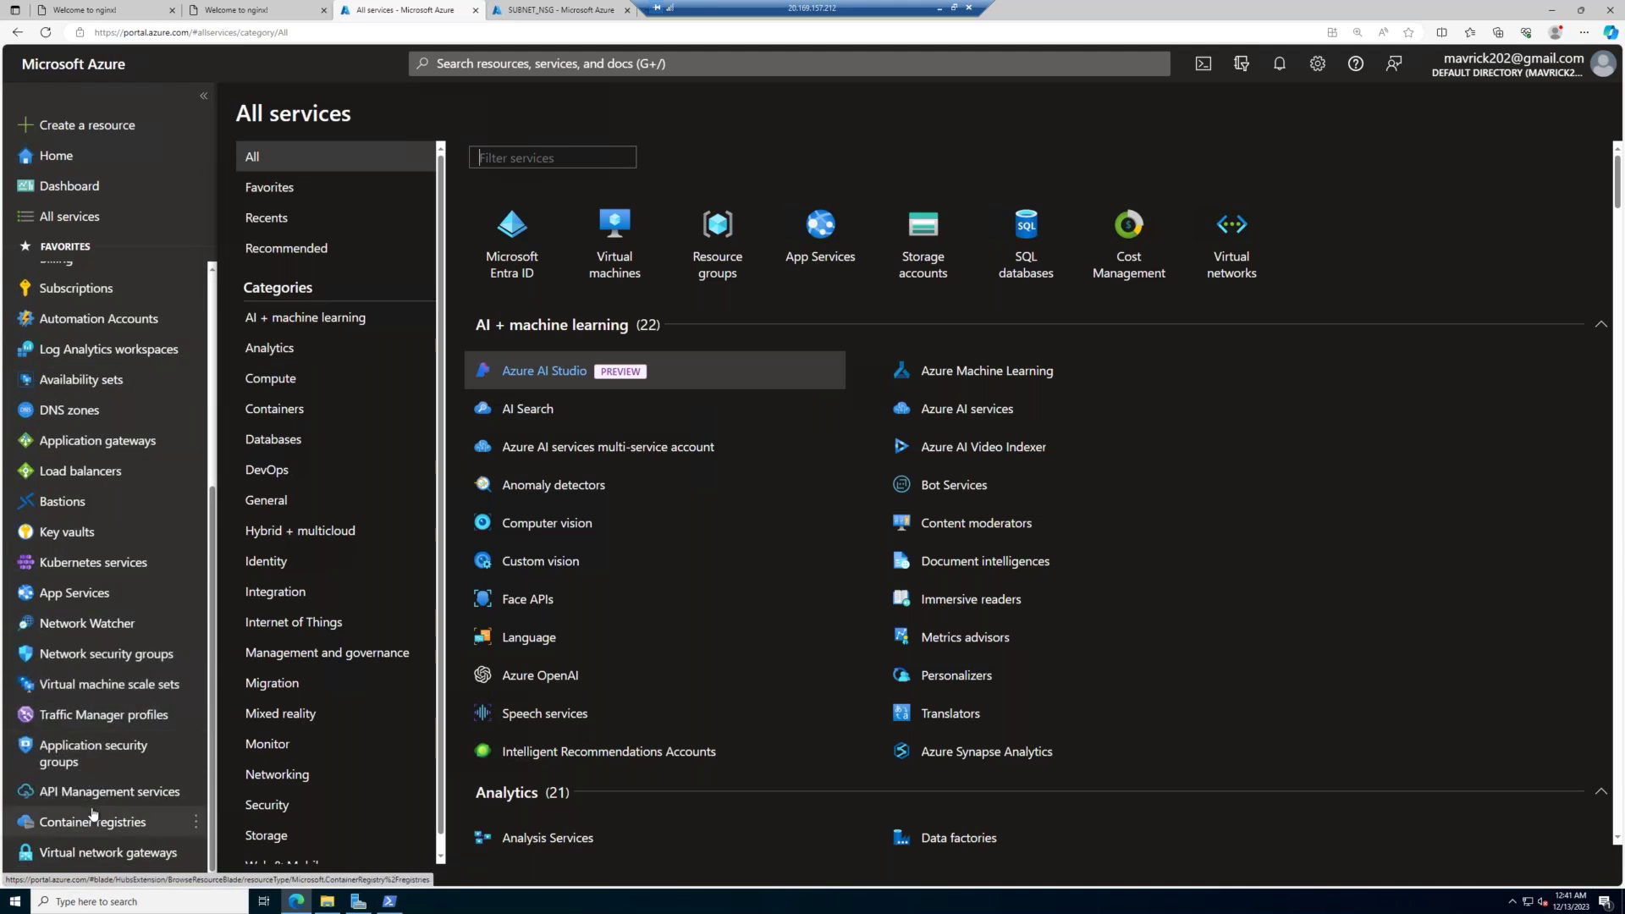
{"action": "left_click", "coordinate": [126, 660]}
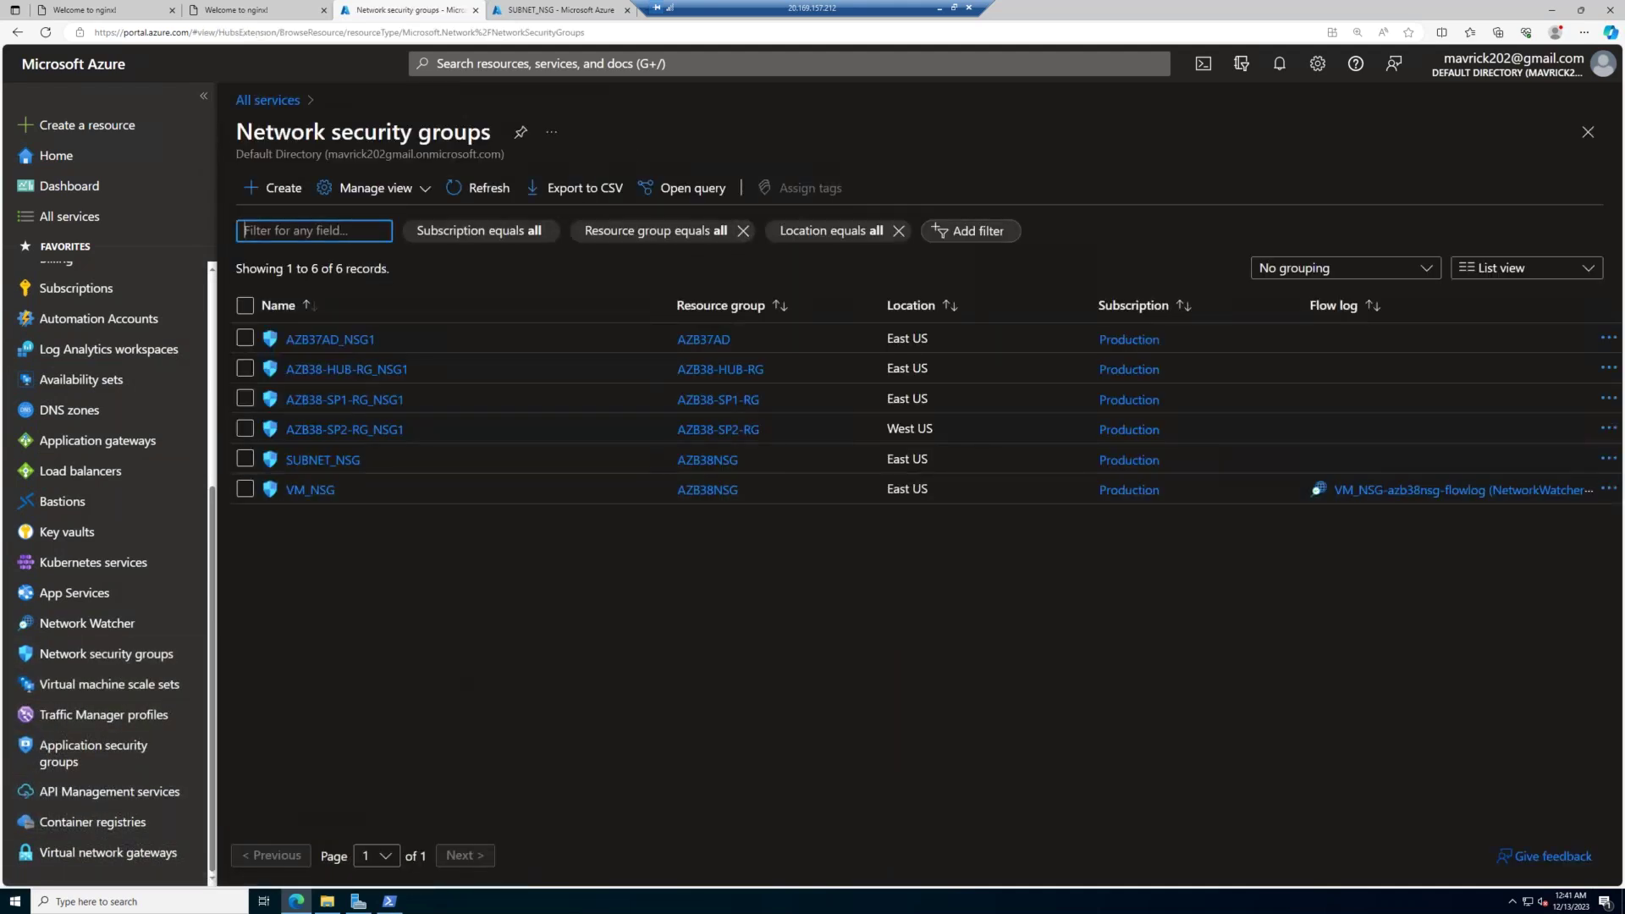
{"action": "left_click", "coordinate": [300, 493]}
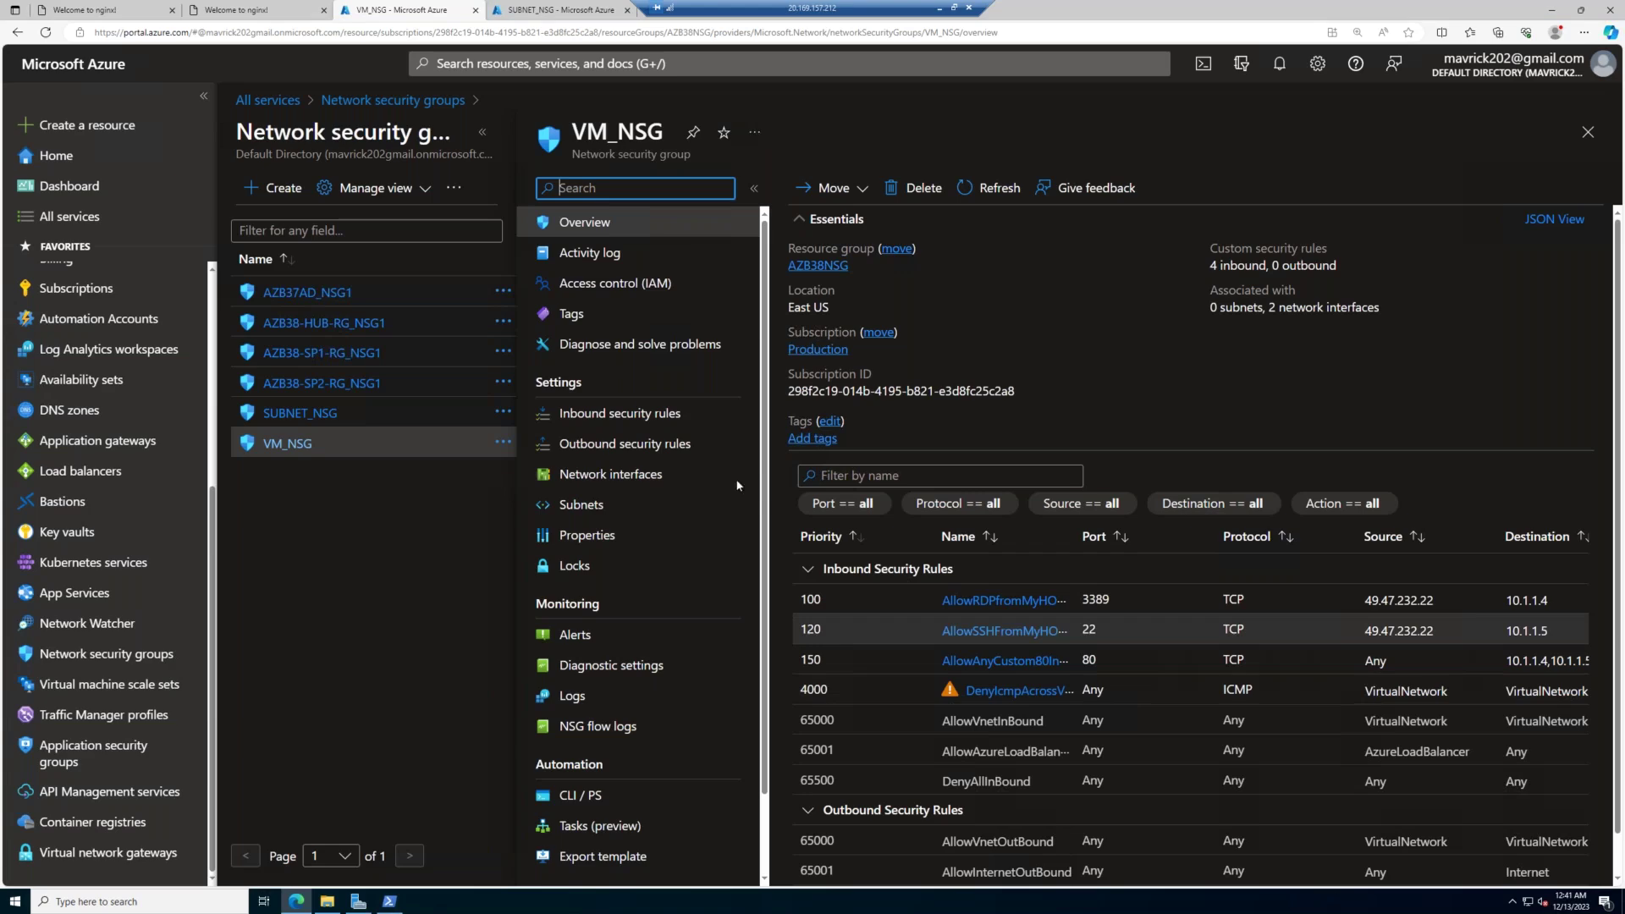
- Start a new VM_NSG inbound rule with source IP address 10.1.1.4
{"action": "left_click", "coordinate": [669, 412]}
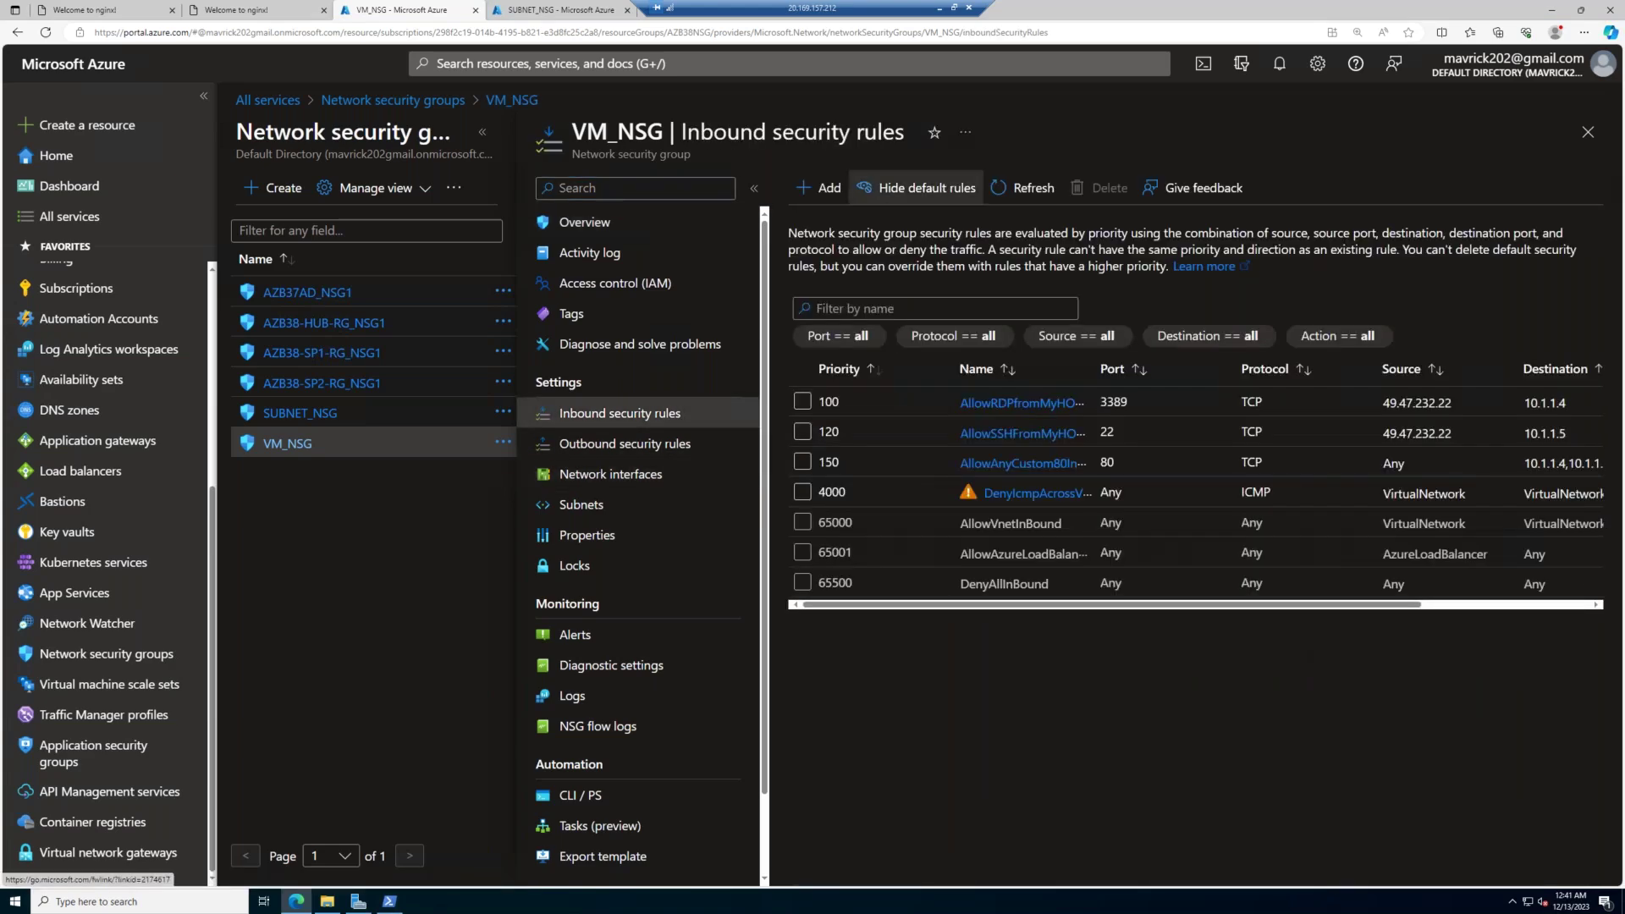
{"action": "left_click", "coordinate": [819, 187]}
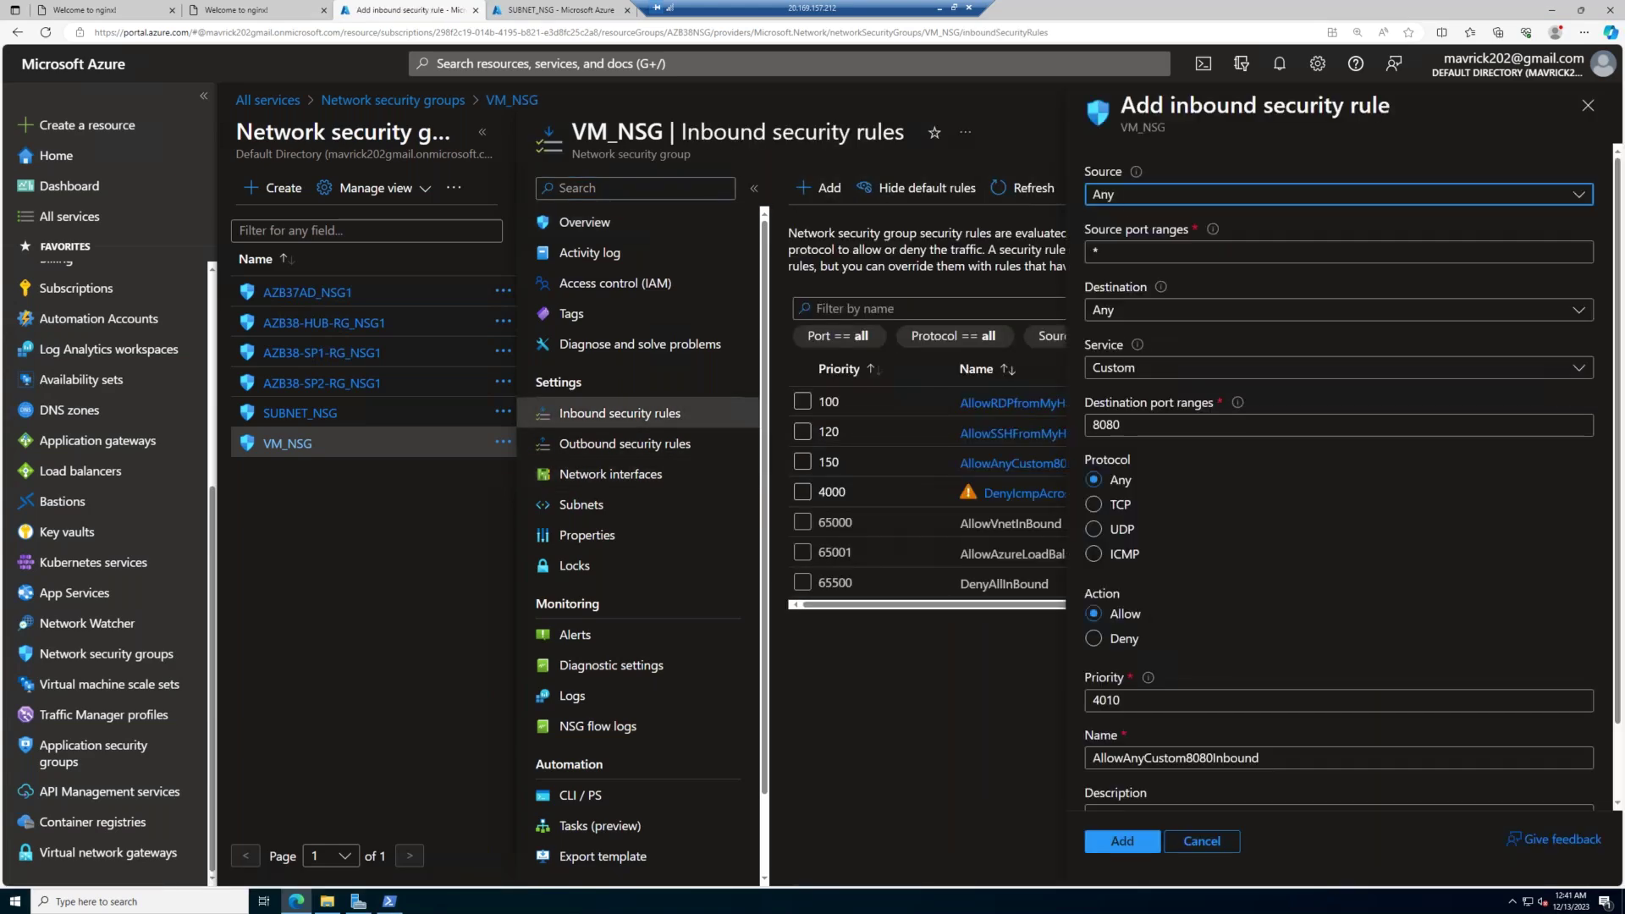
{"action": "left_click", "coordinate": [1100, 194]}
{"action": "key", "text": "Escape"}
{"action": "left_click", "coordinate": [1125, 258]}
{"action": "type", "text": "10.1.1.4"}
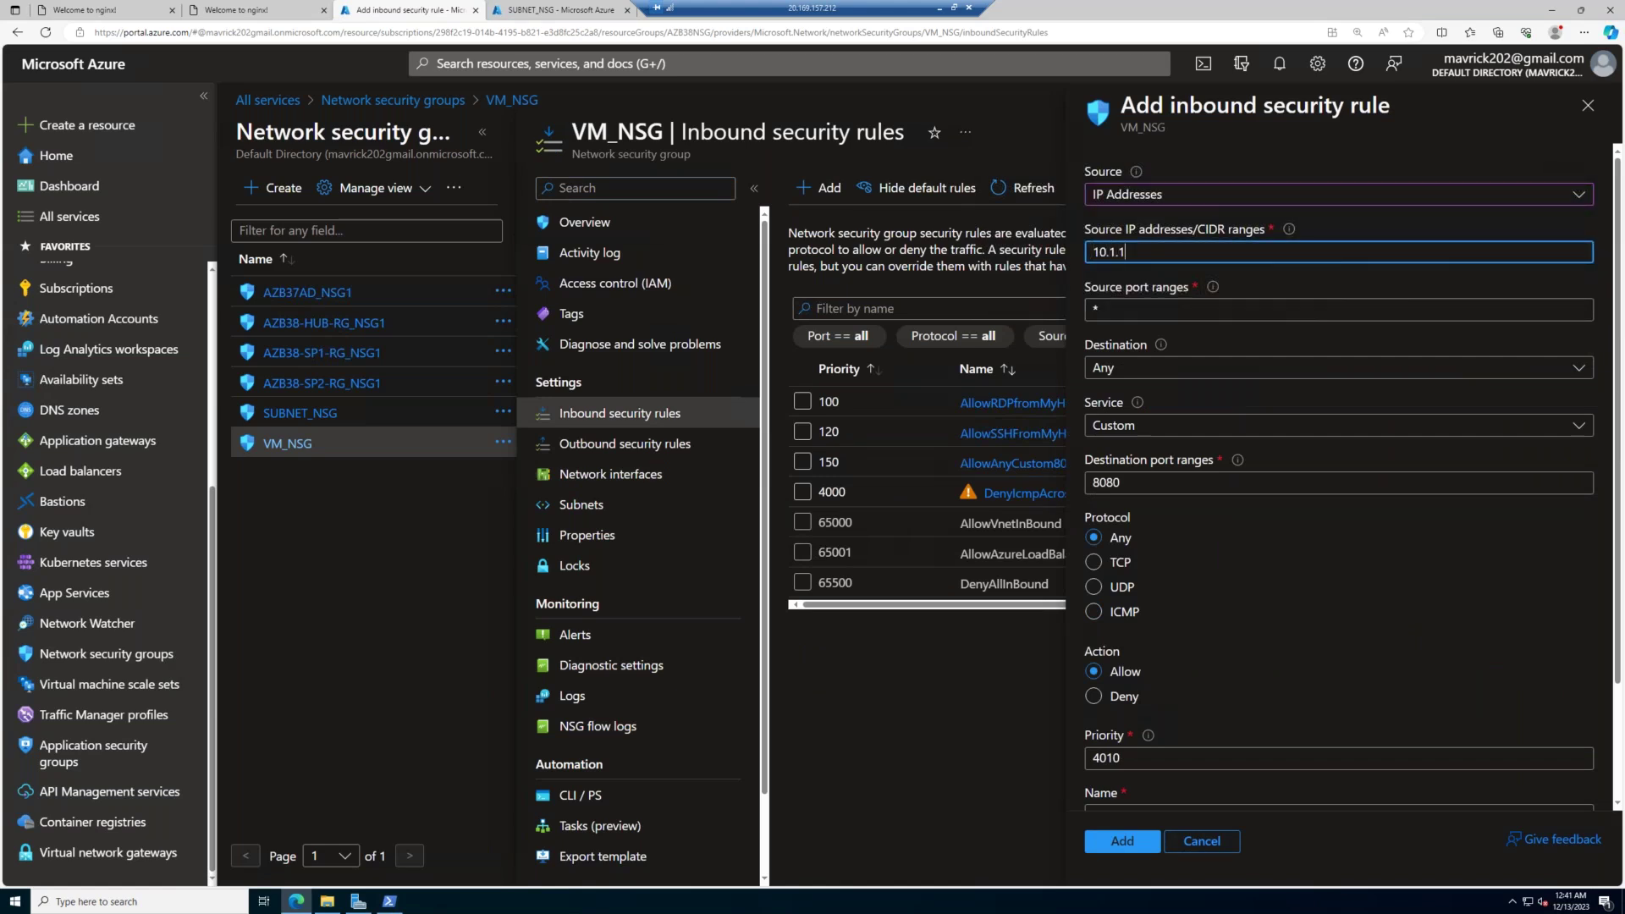
- Set destination service tag Sql.EastUS and port 1433, then add the rule
{"action": "left_click", "coordinate": [1134, 368]}
{"action": "left_click", "coordinate": [1133, 458]}
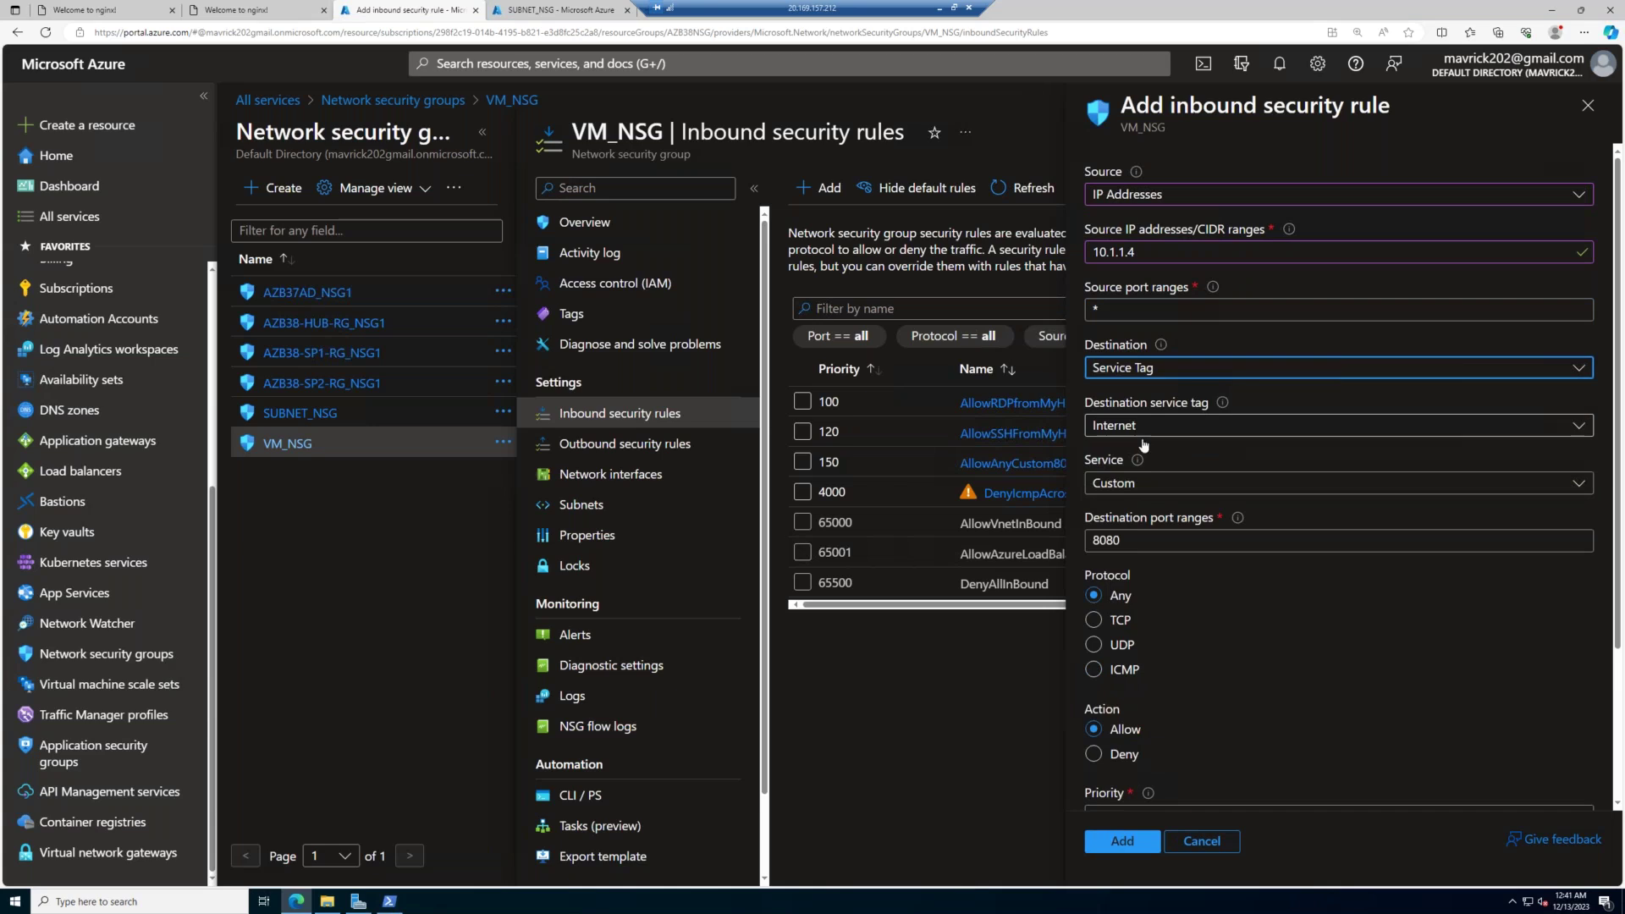
{"action": "left_click", "coordinate": [1147, 427]}
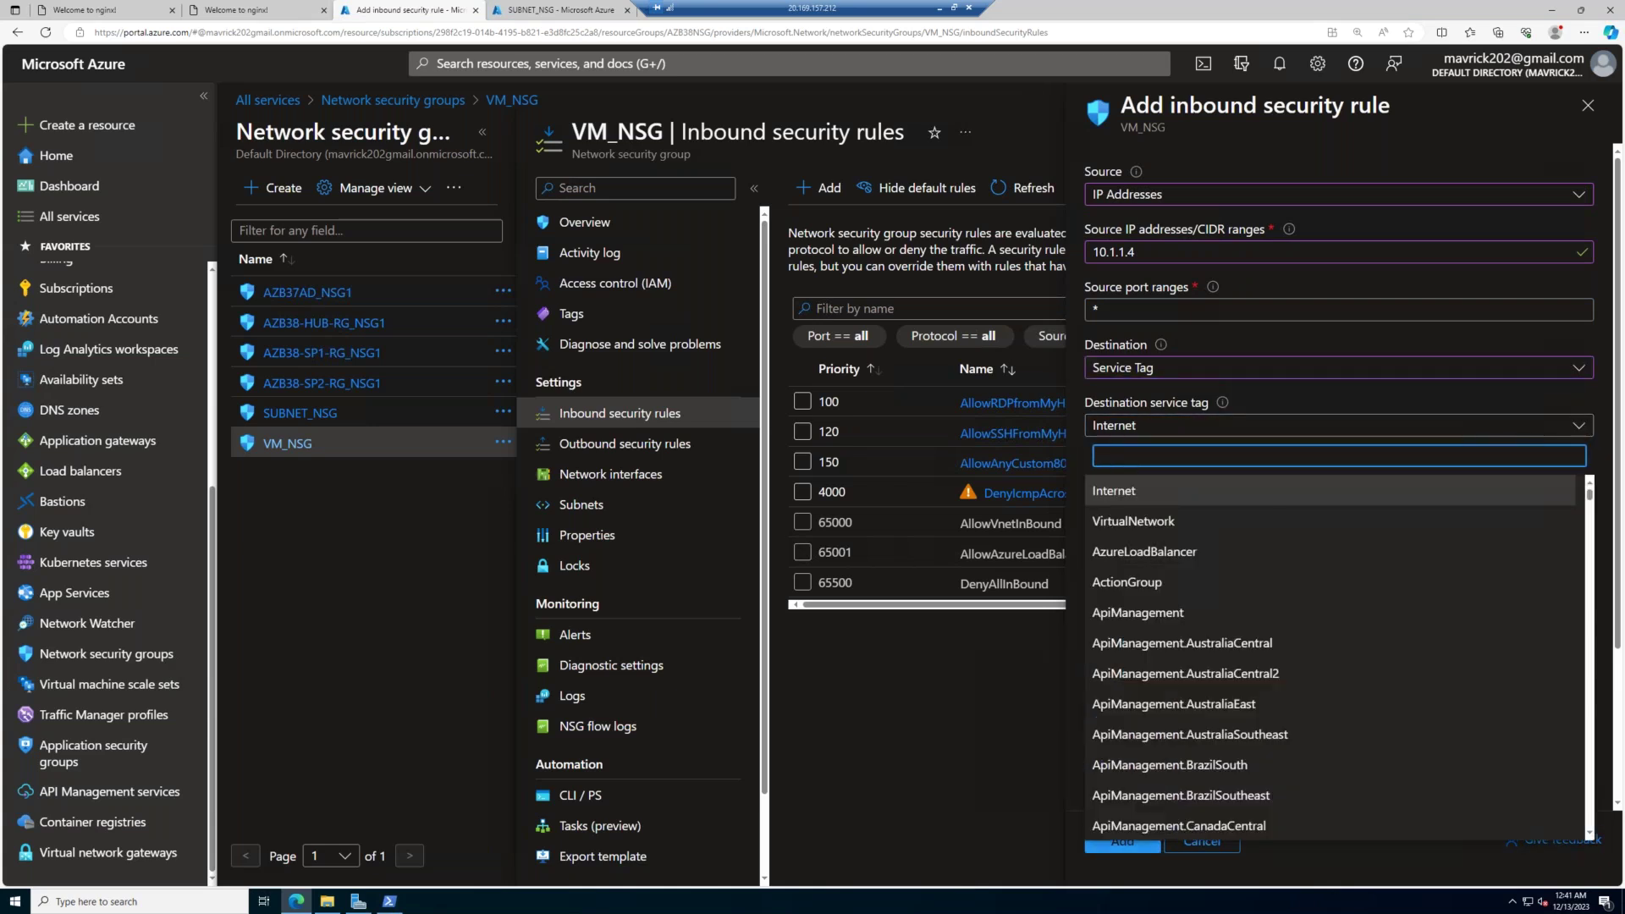
{"action": "type", "text": "sql"}
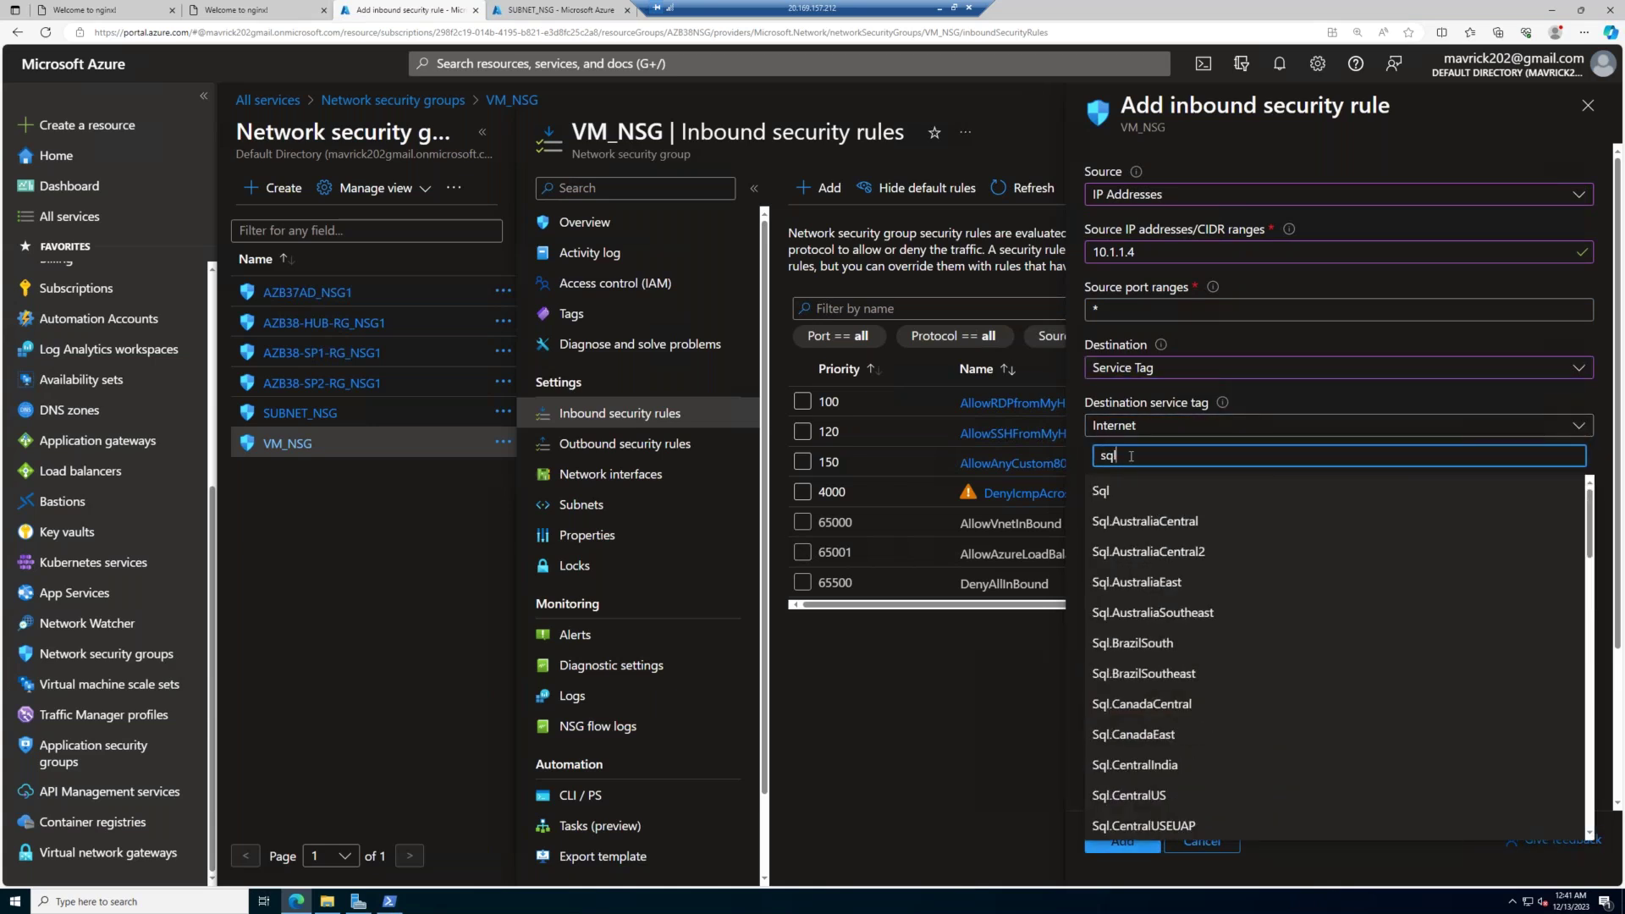
{"action": "type", "text": ".East"}
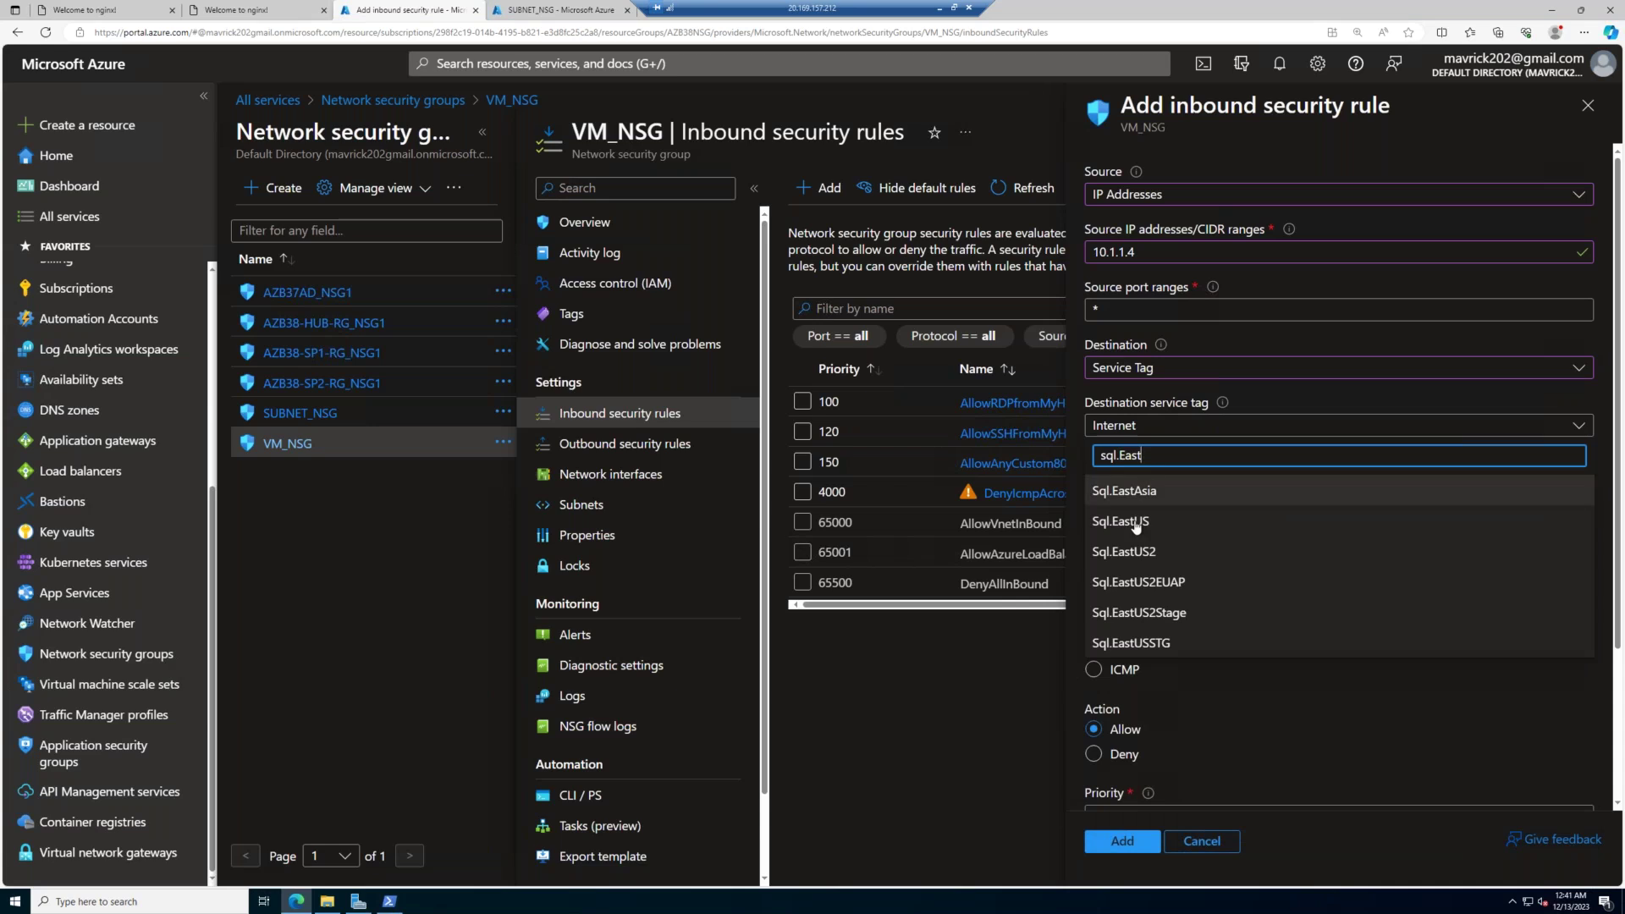
{"action": "left_click", "coordinate": [1135, 525]}
{"action": "double_click", "coordinate": [1134, 539]}
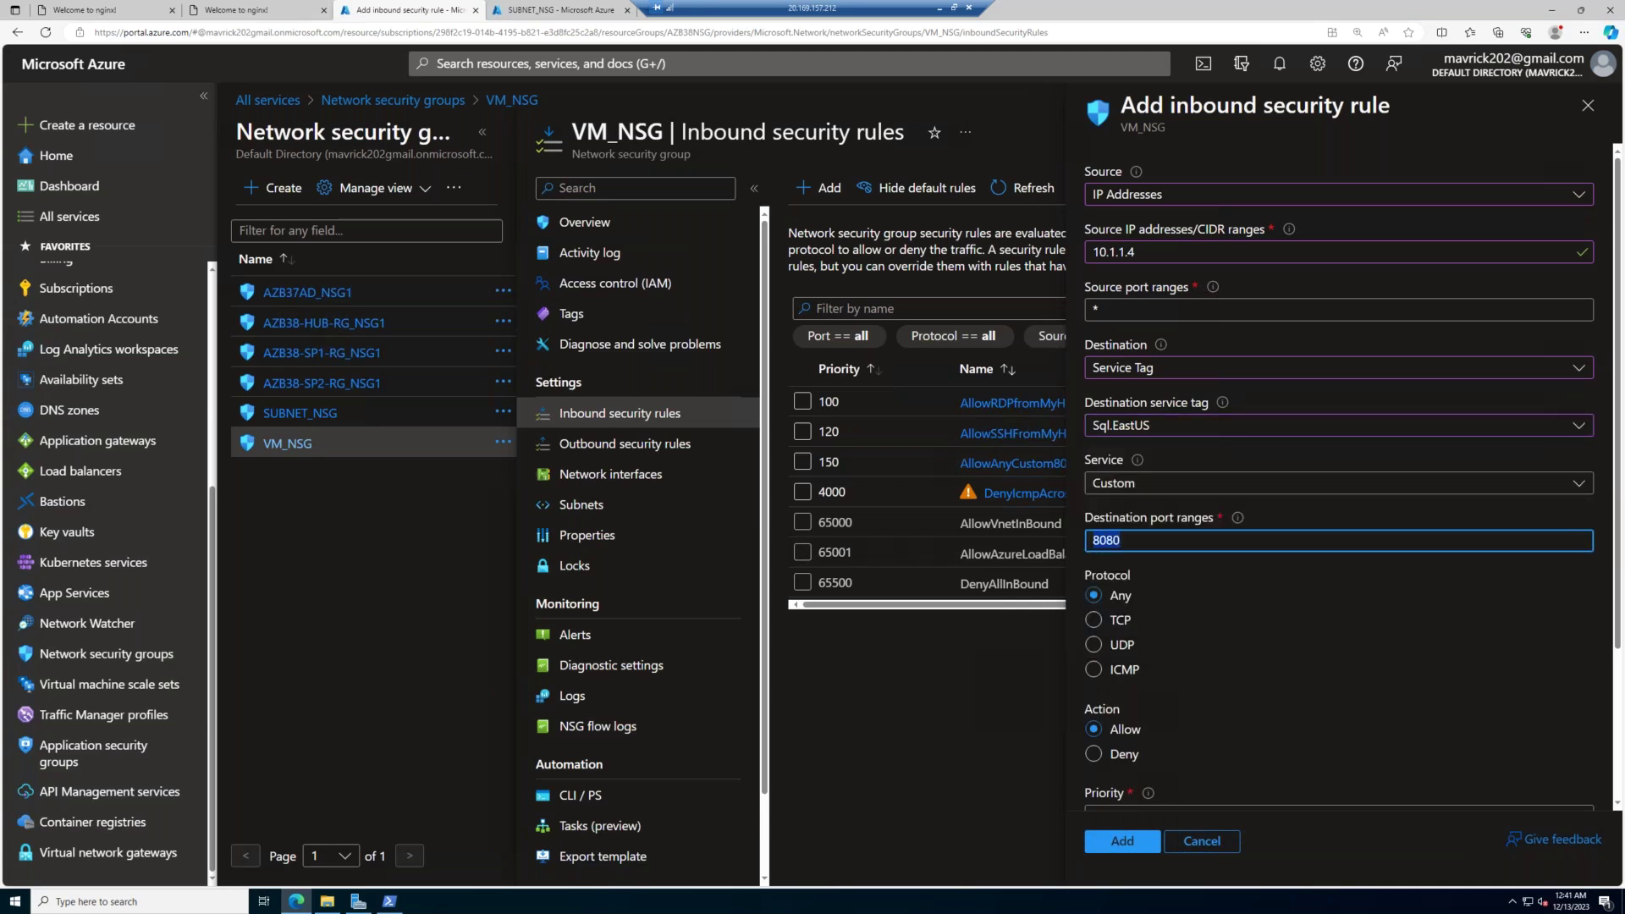
{"action": "type", "text": "1433"}
{"action": "left_click", "coordinate": [1122, 841]}
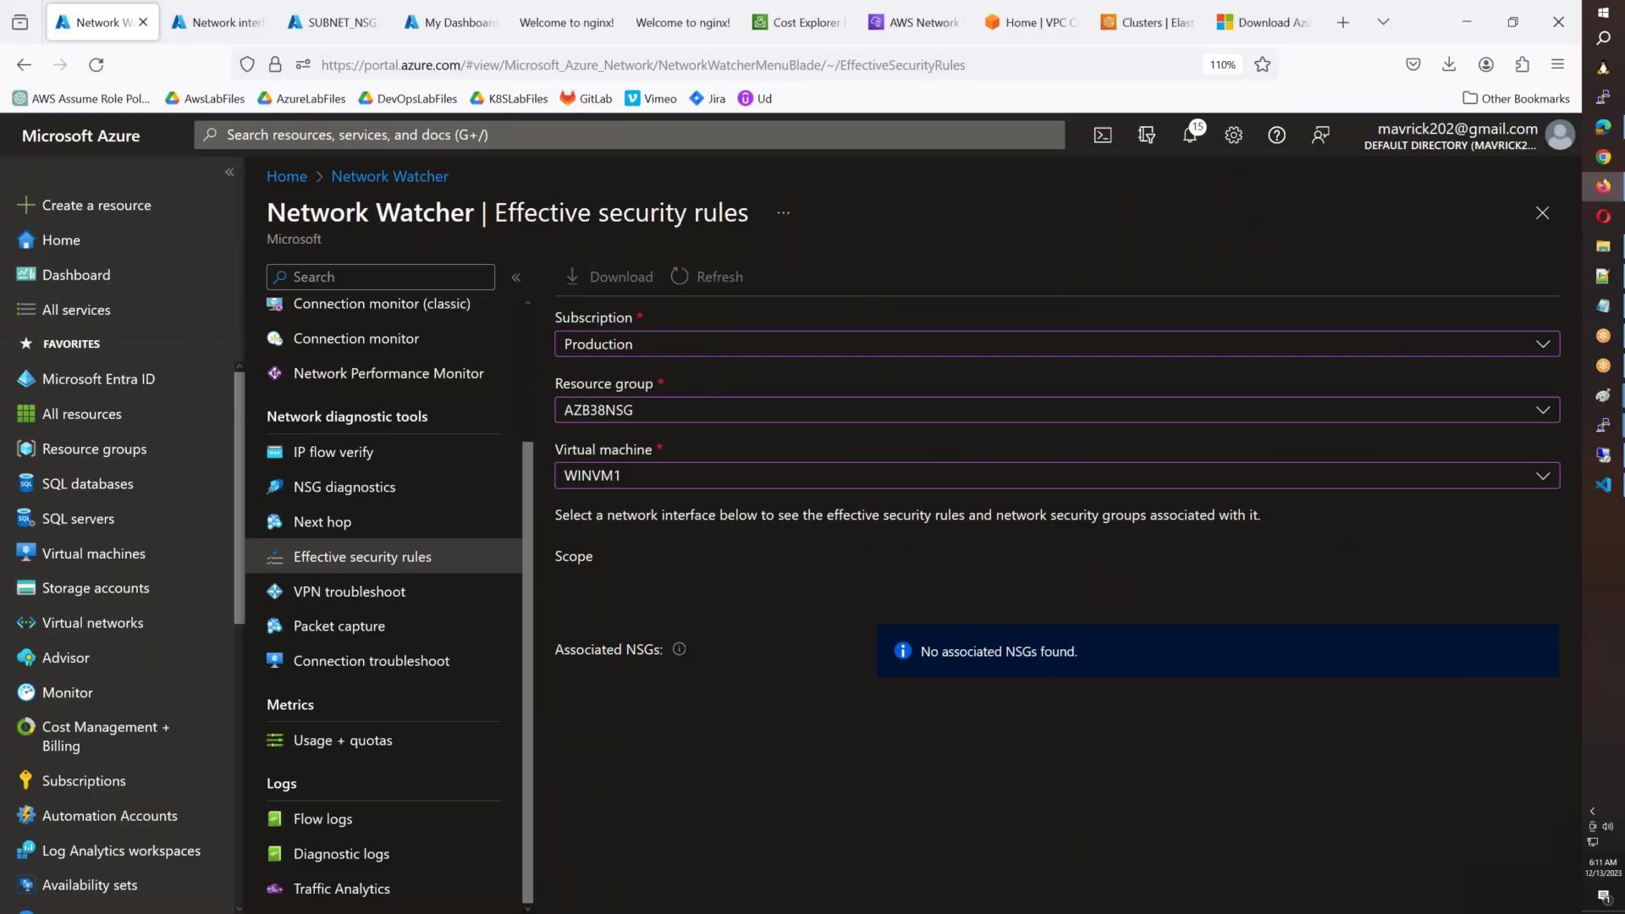
{"action": "left_click", "coordinate": [1603, 484]}
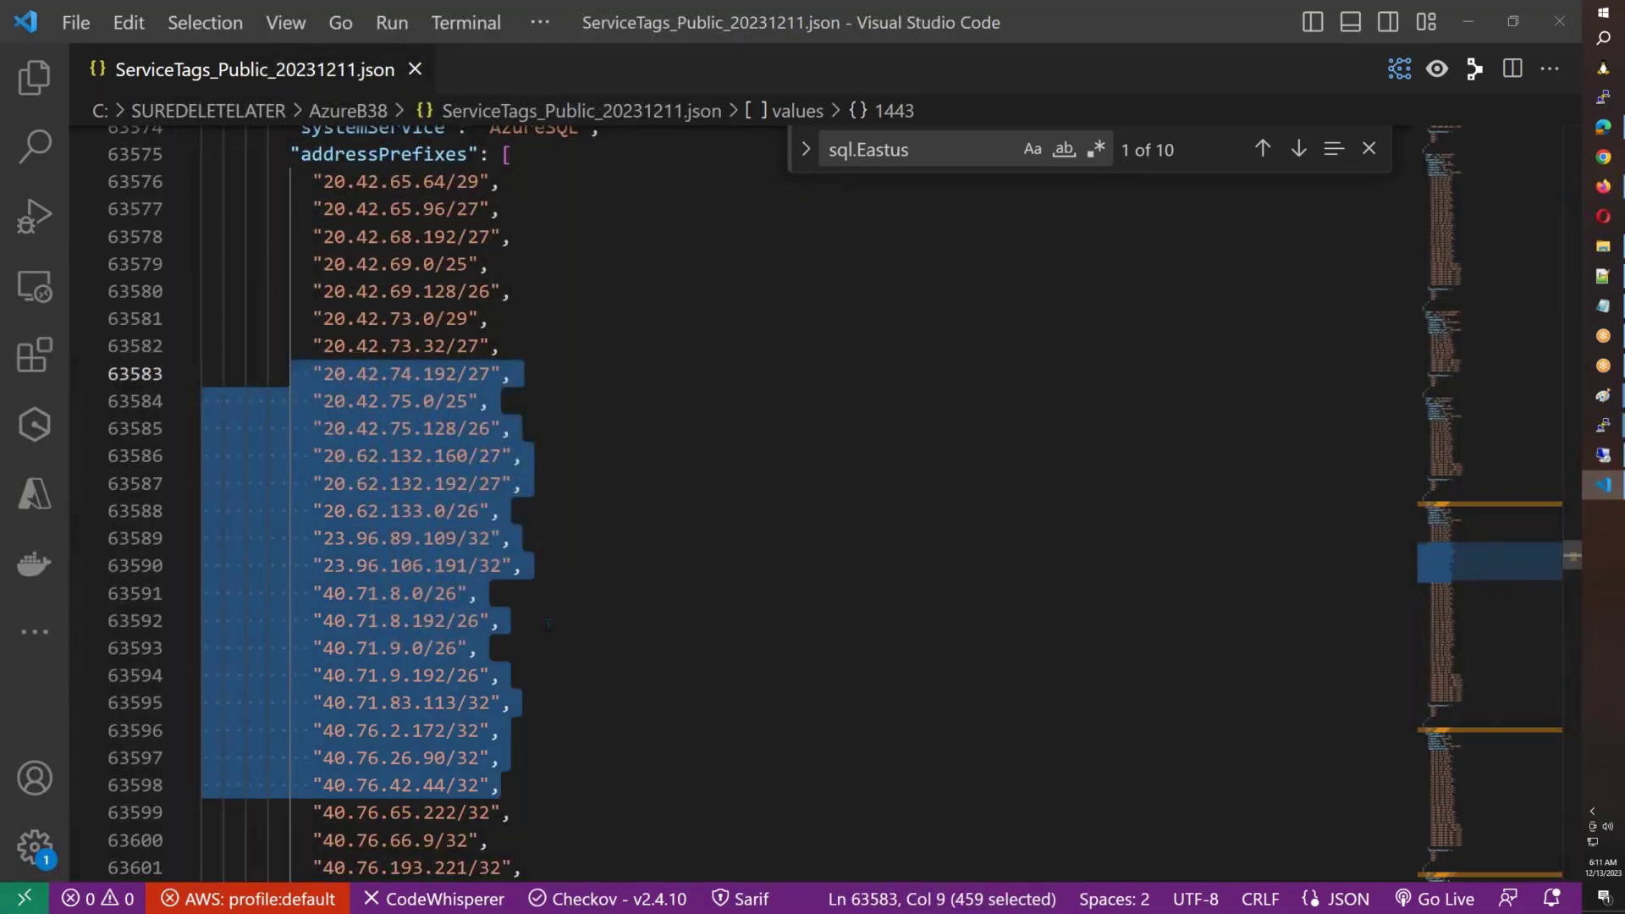
{"action": "left_click", "coordinate": [503, 620]}
{"action": "left_click_drag", "start_coordinate": [491, 785], "coordinate": [180, 422]}
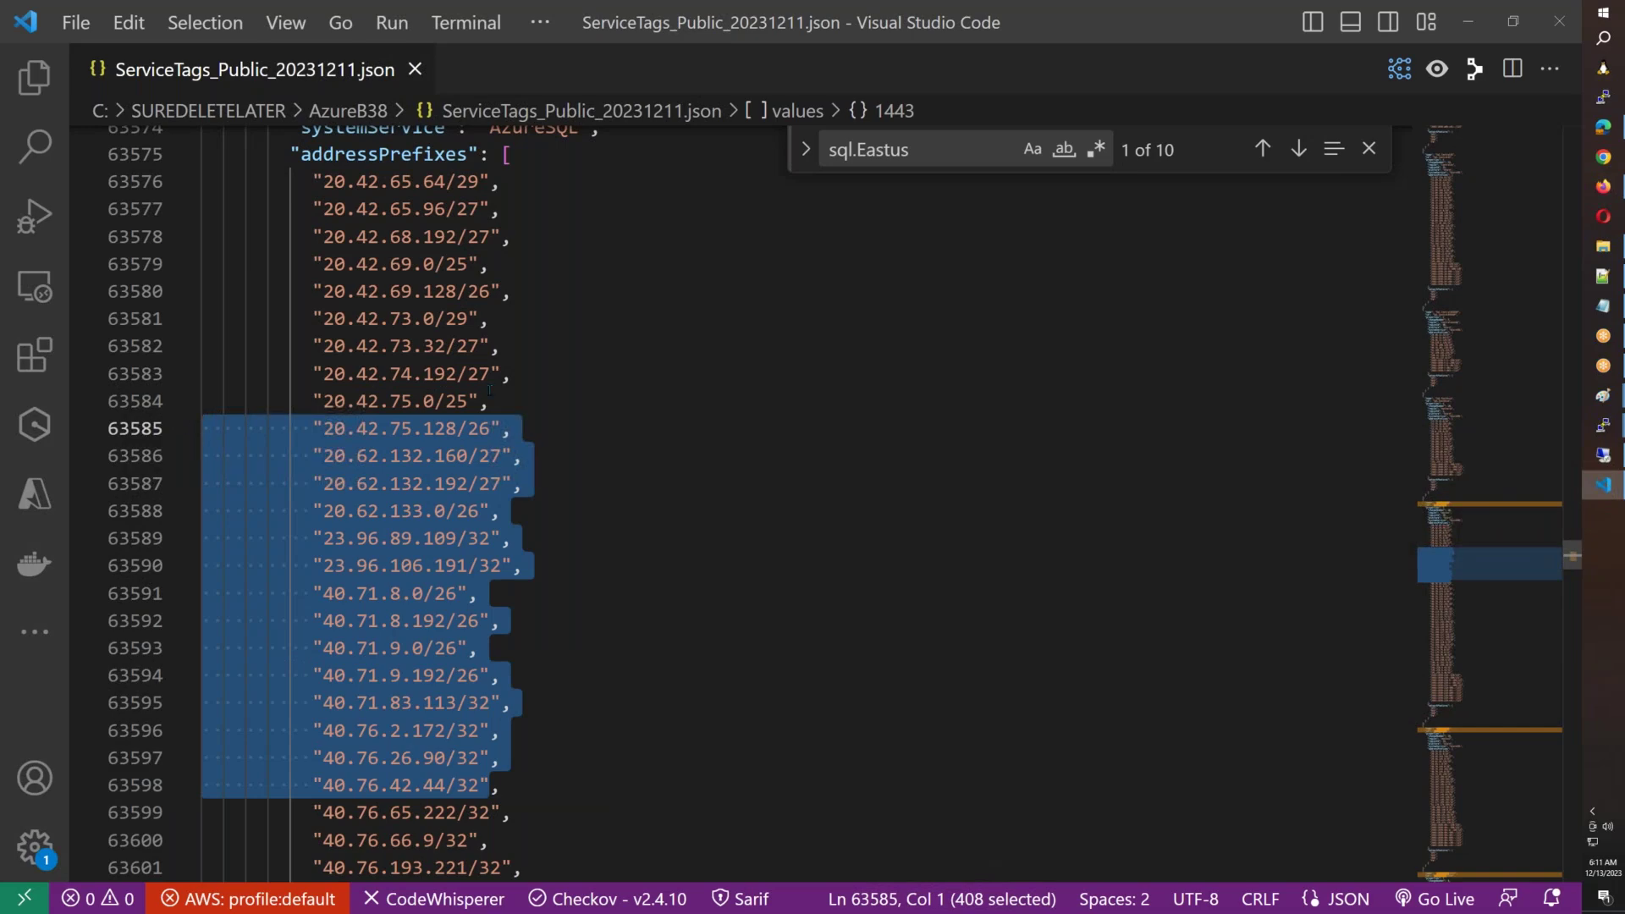
{"action": "scroll", "coordinate": [489, 390], "scroll_direction": "up", "scroll_amount": 5}
{"action": "left_click_drag", "start_coordinate": [500, 391], "coordinate": [390, 391]}
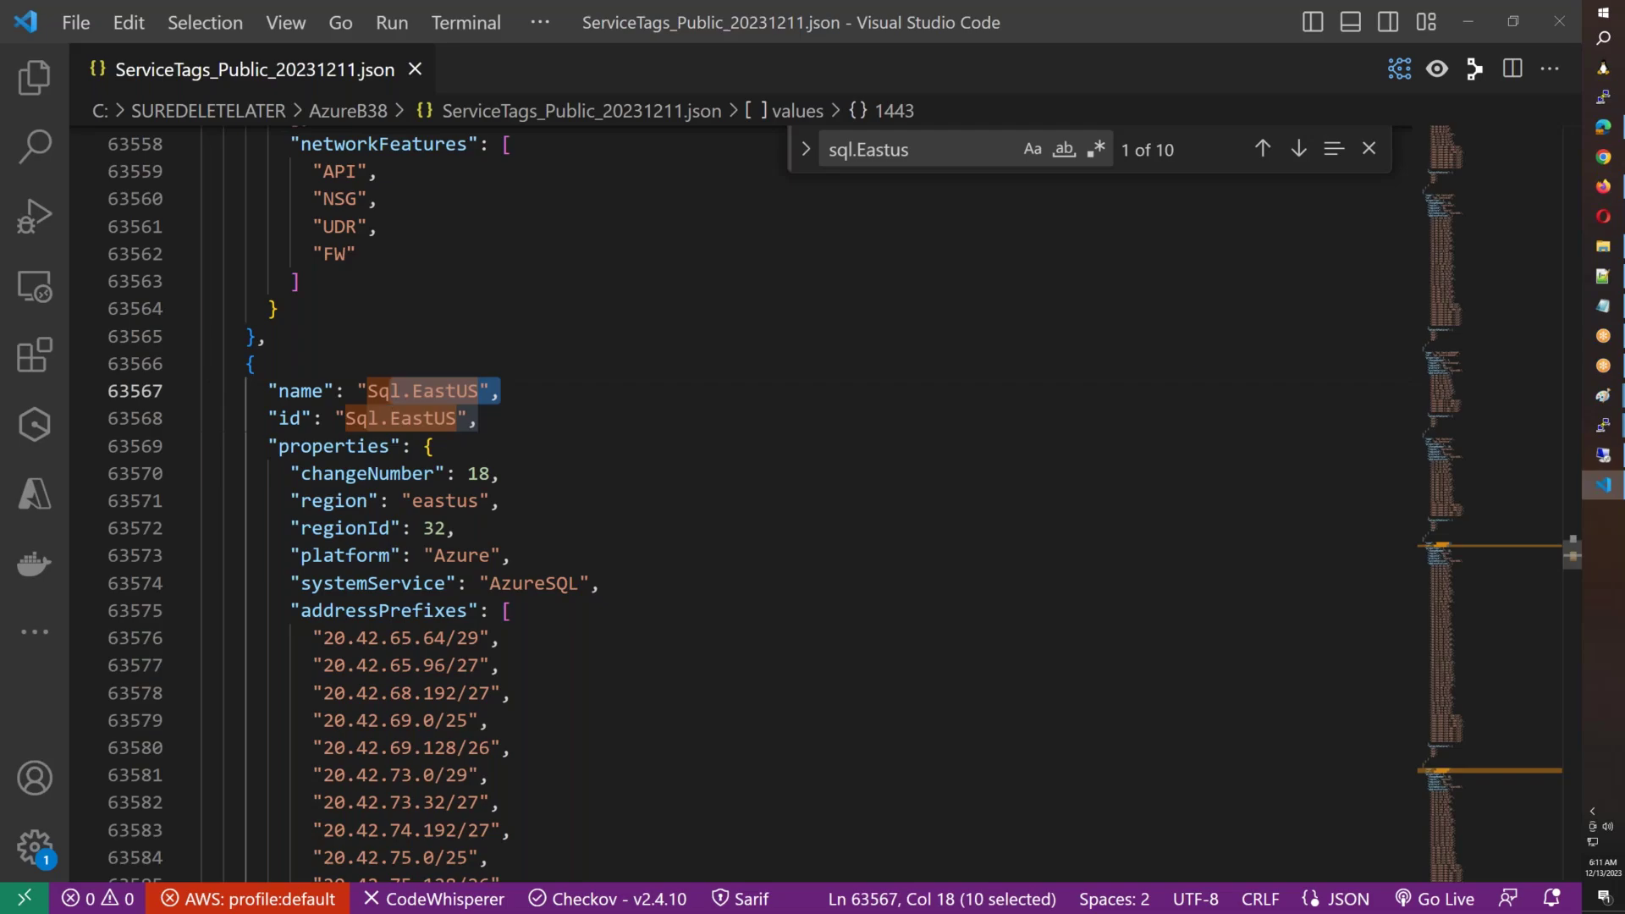
{"action": "left_click", "coordinate": [1603, 454]}
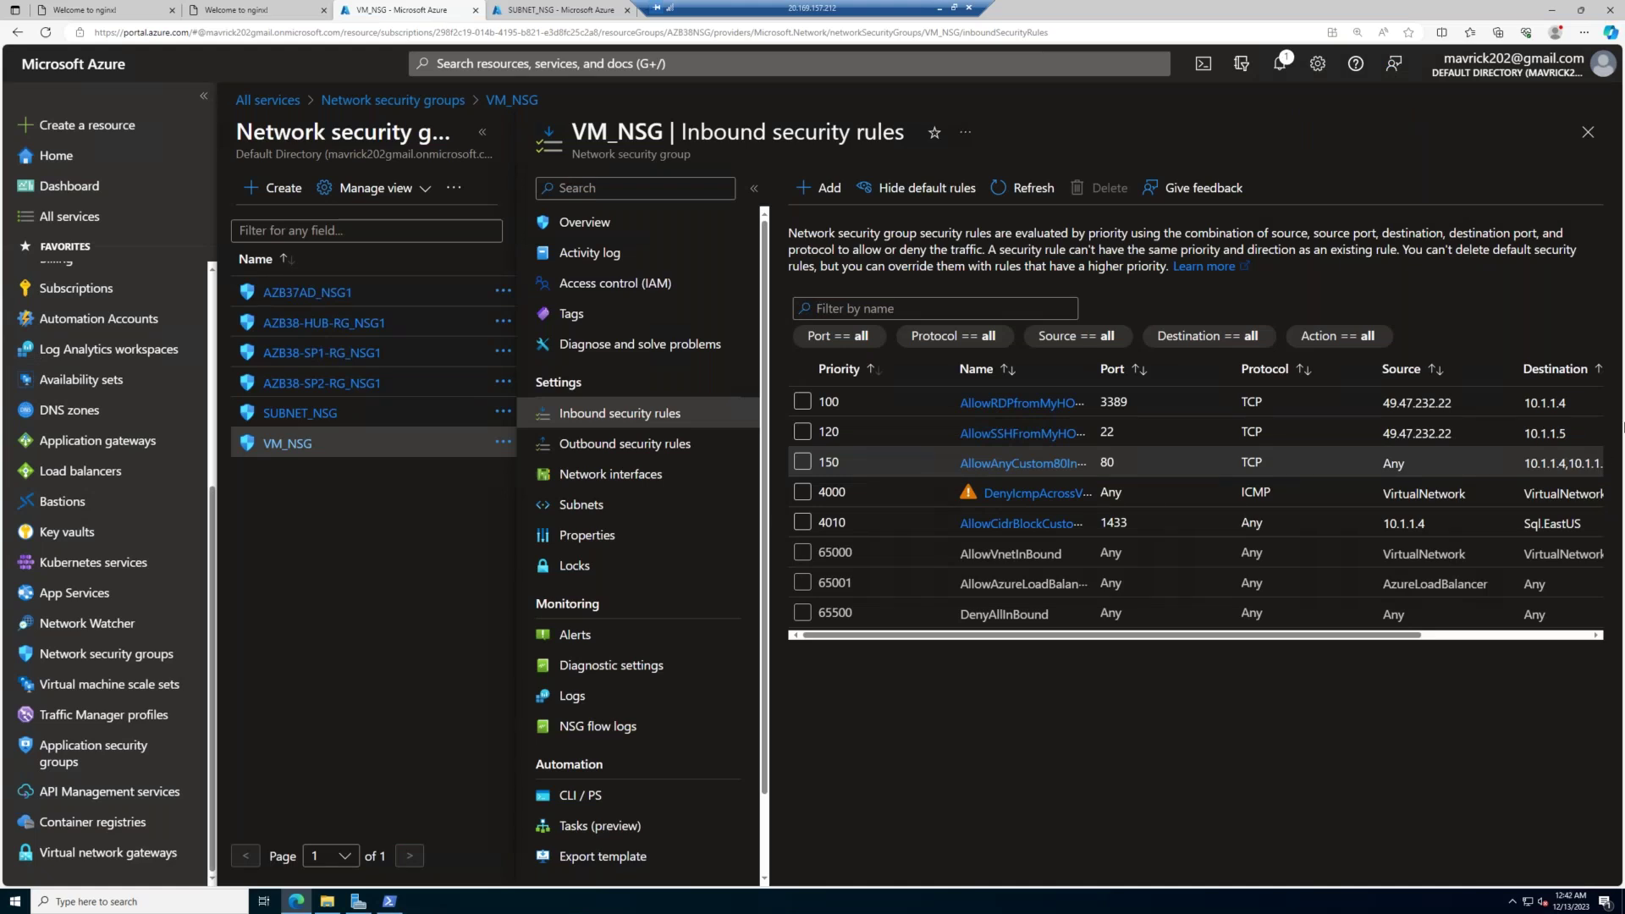
- Start a new inbound rule from source IP 10.1.1.5 to destination service tag AzureCosmosDB.EastUS
{"action": "left_click", "coordinate": [817, 188]}
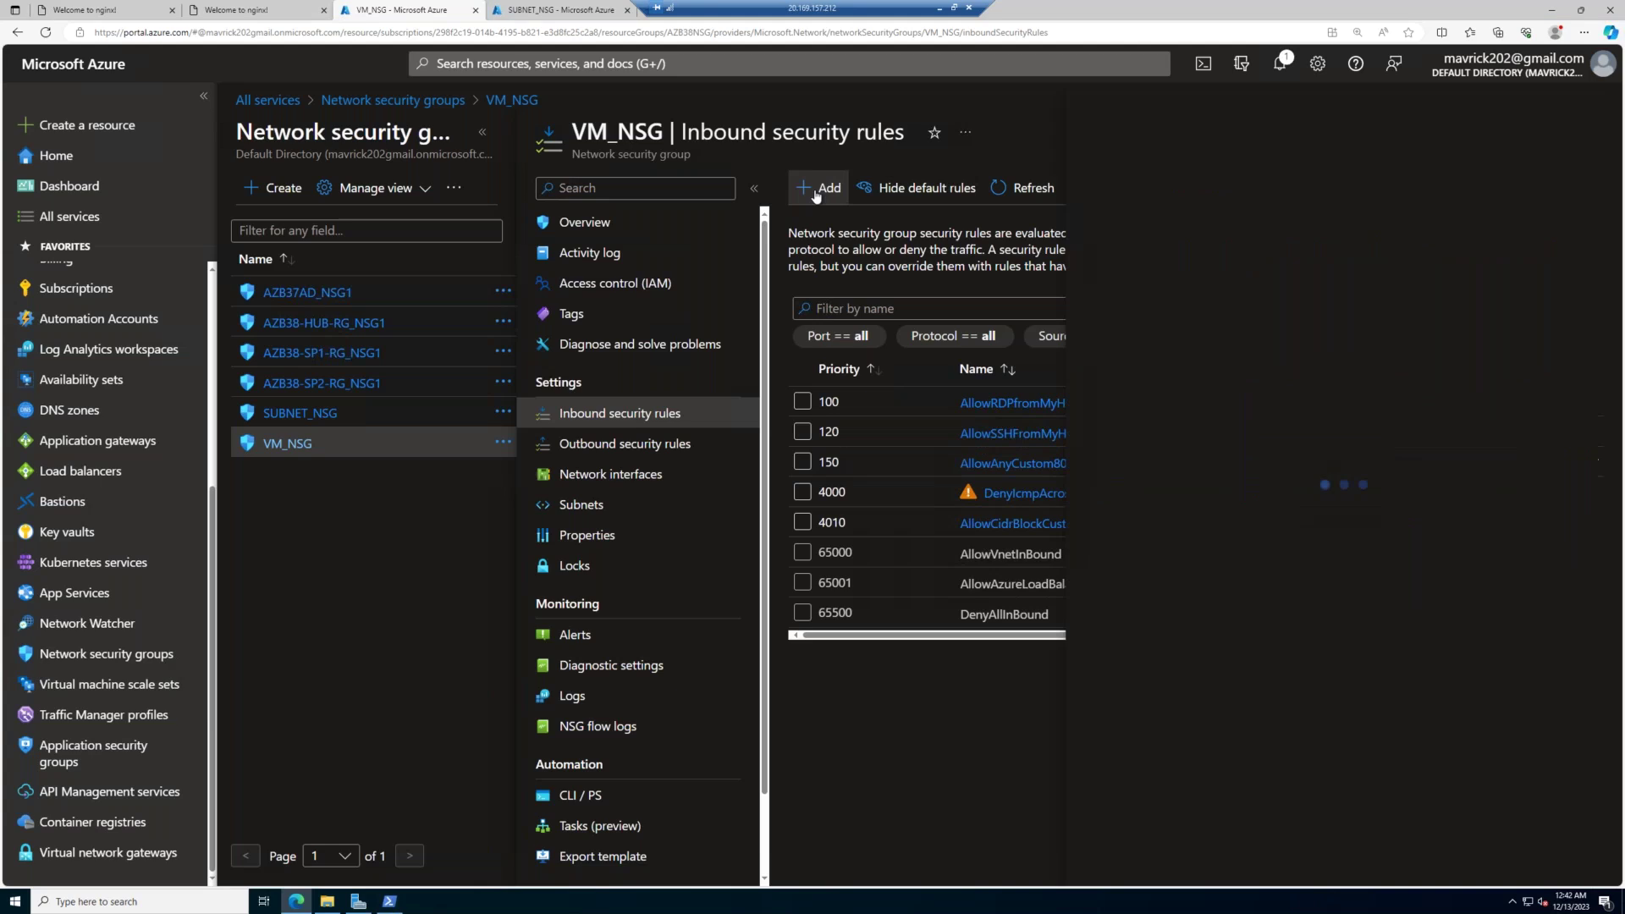
{"action": "left_click", "coordinate": [1136, 195]}
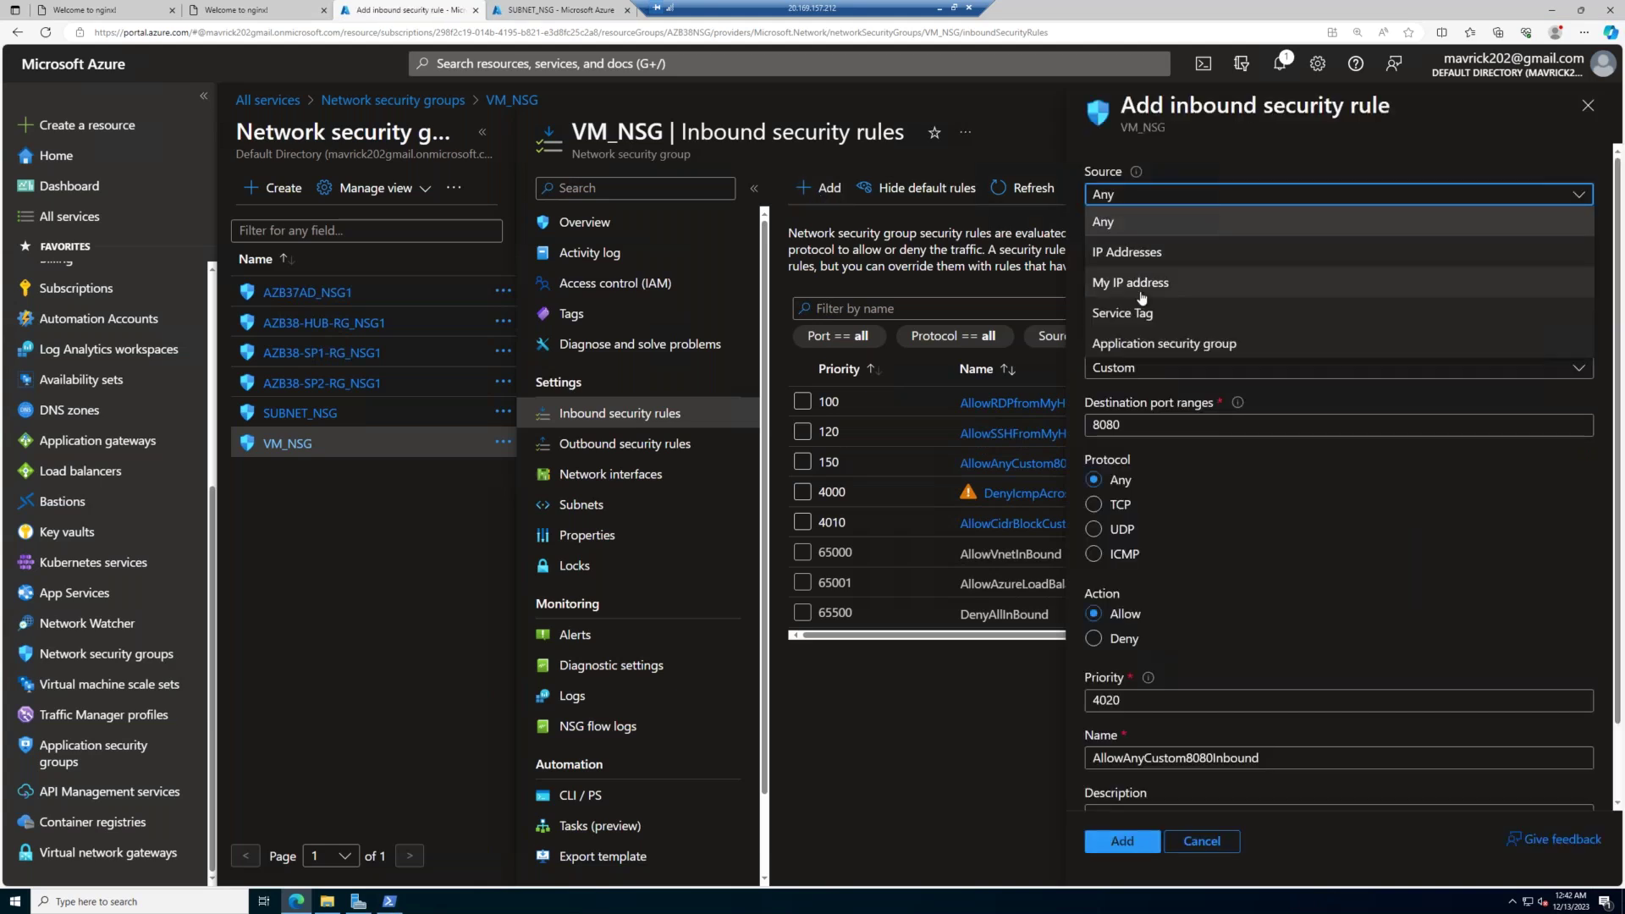
{"action": "left_click", "coordinate": [1149, 253]}
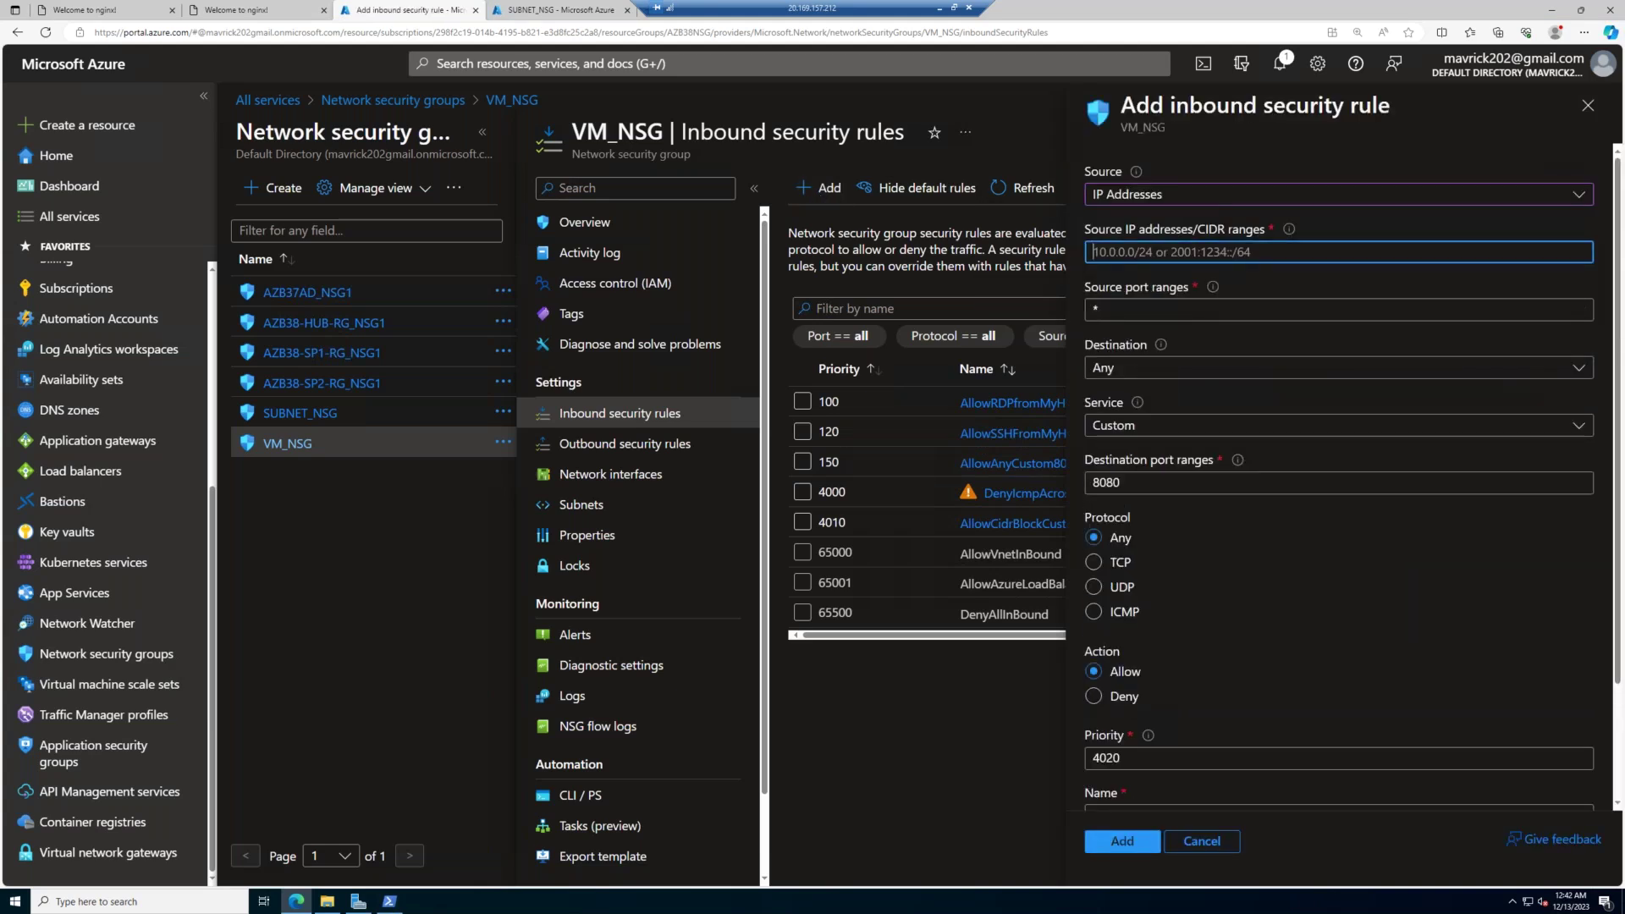
{"action": "type", "text": "10.1.1.5"}
{"action": "left_click", "coordinate": [1188, 369]}
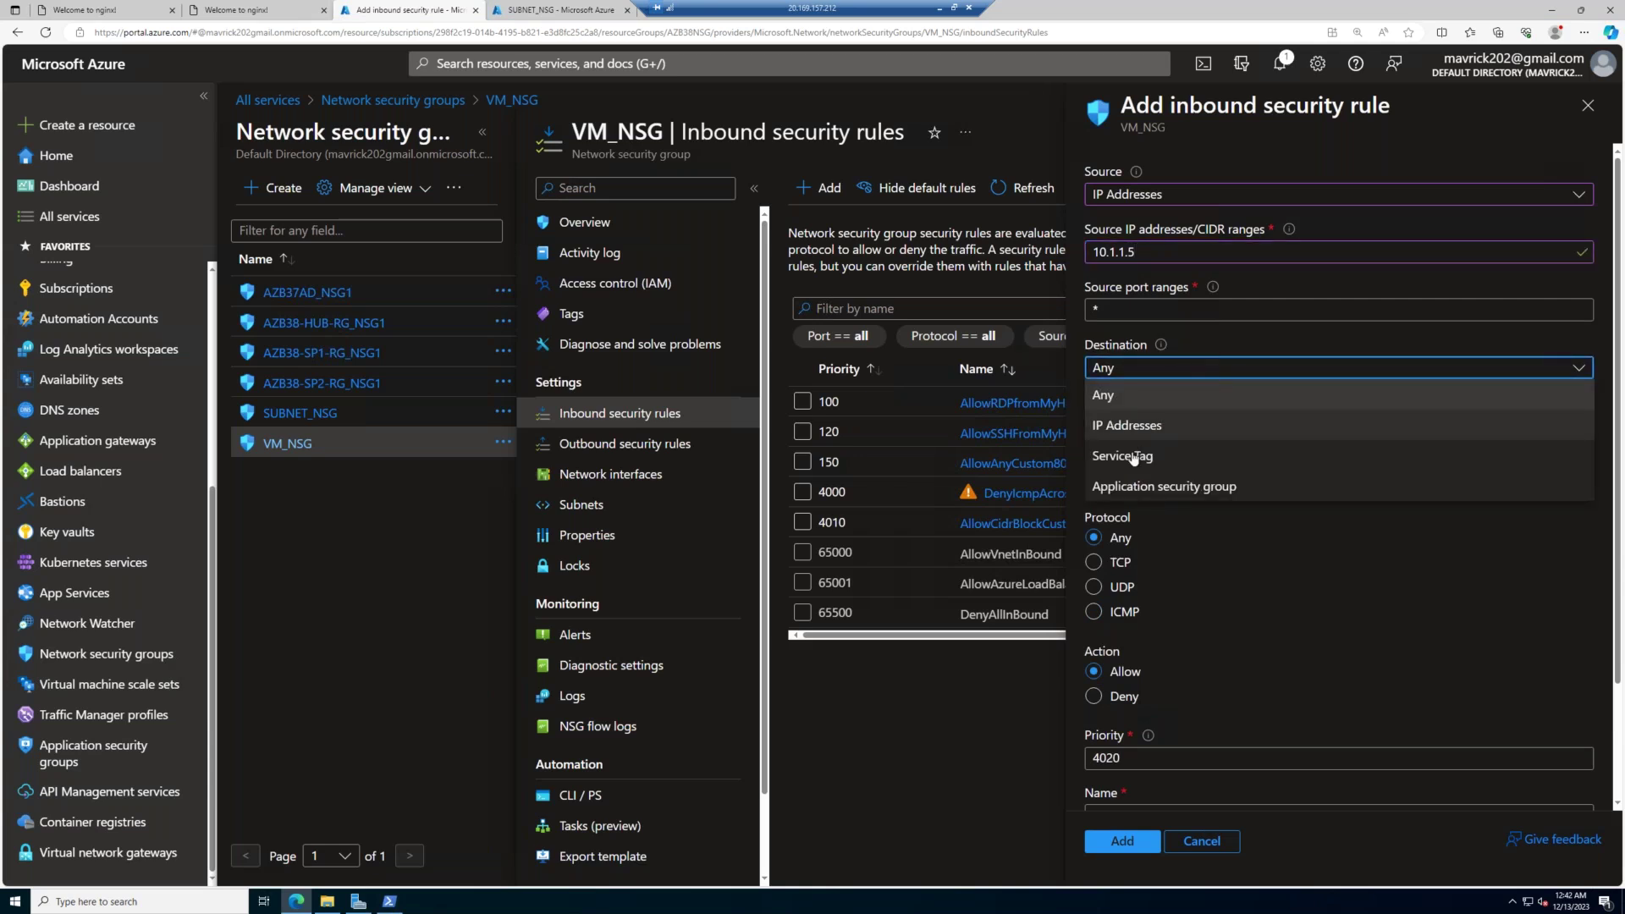
{"action": "left_click", "coordinate": [1140, 456]}
{"action": "left_click", "coordinate": [1151, 483]}
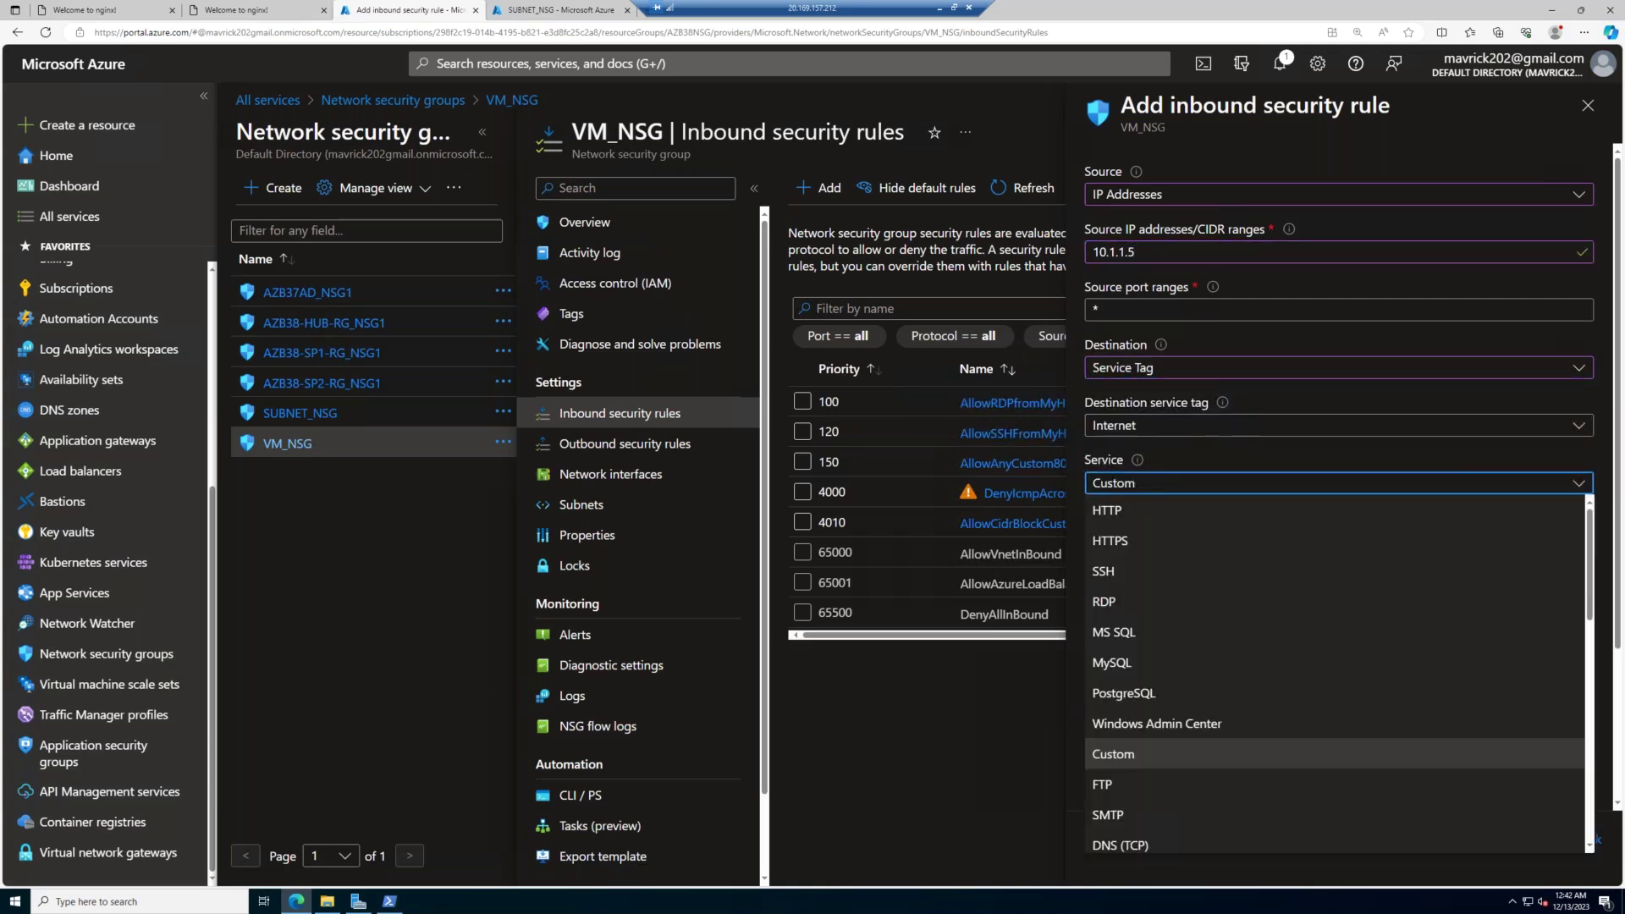
{"action": "left_click", "coordinate": [1213, 425]}
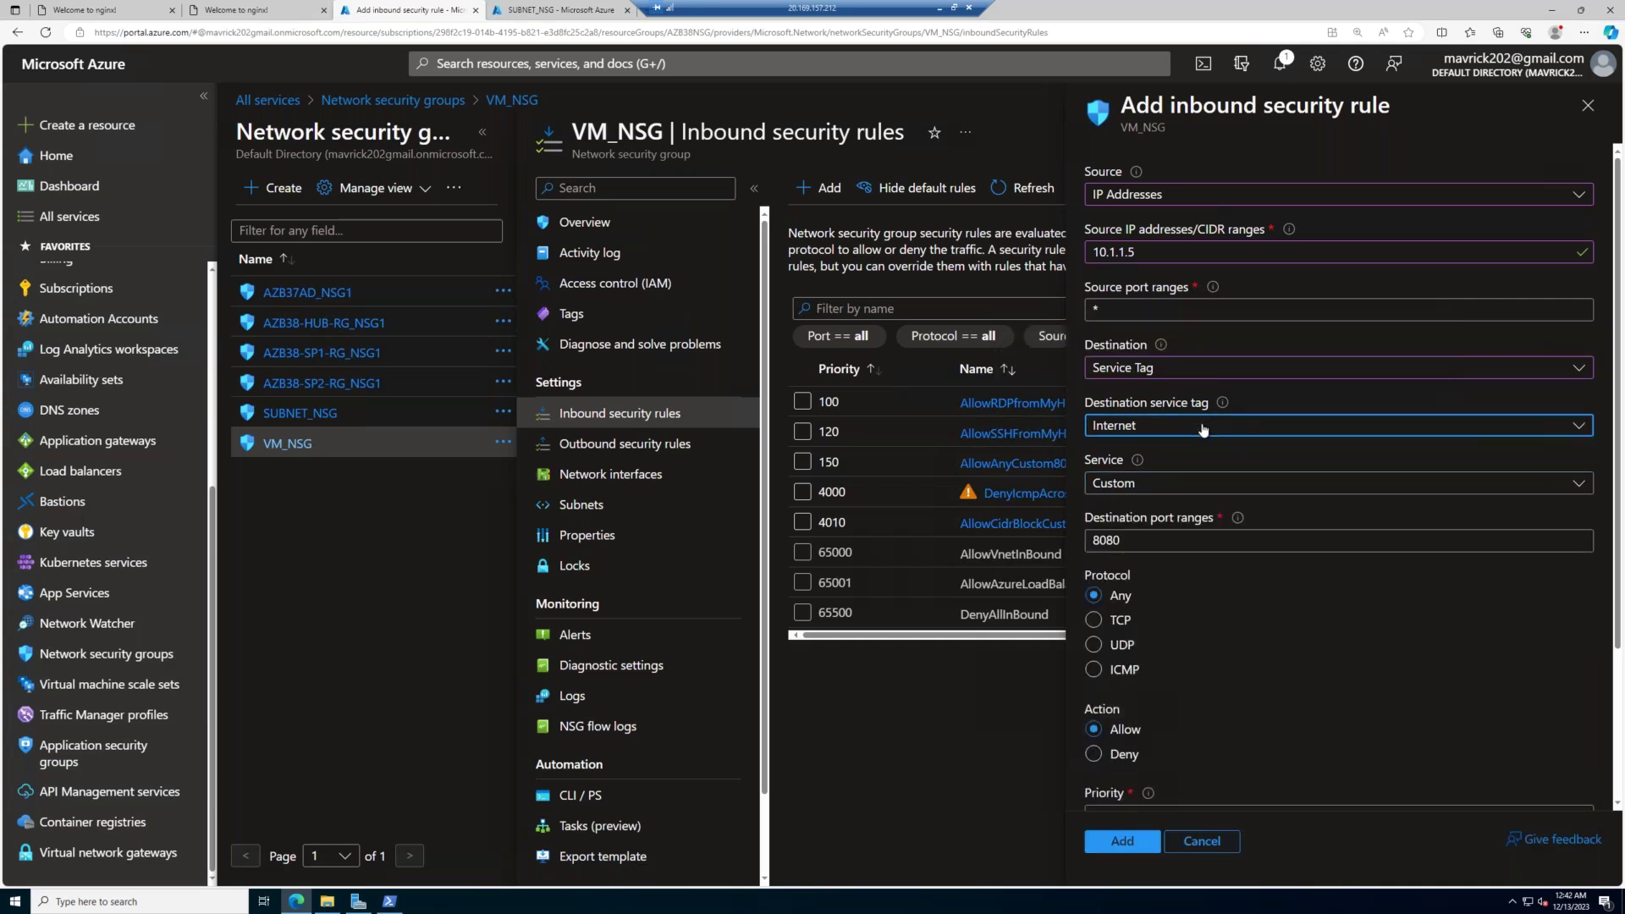
{"action": "left_click", "coordinate": [1200, 427]}
{"action": "type", "text": "Cosmo"}
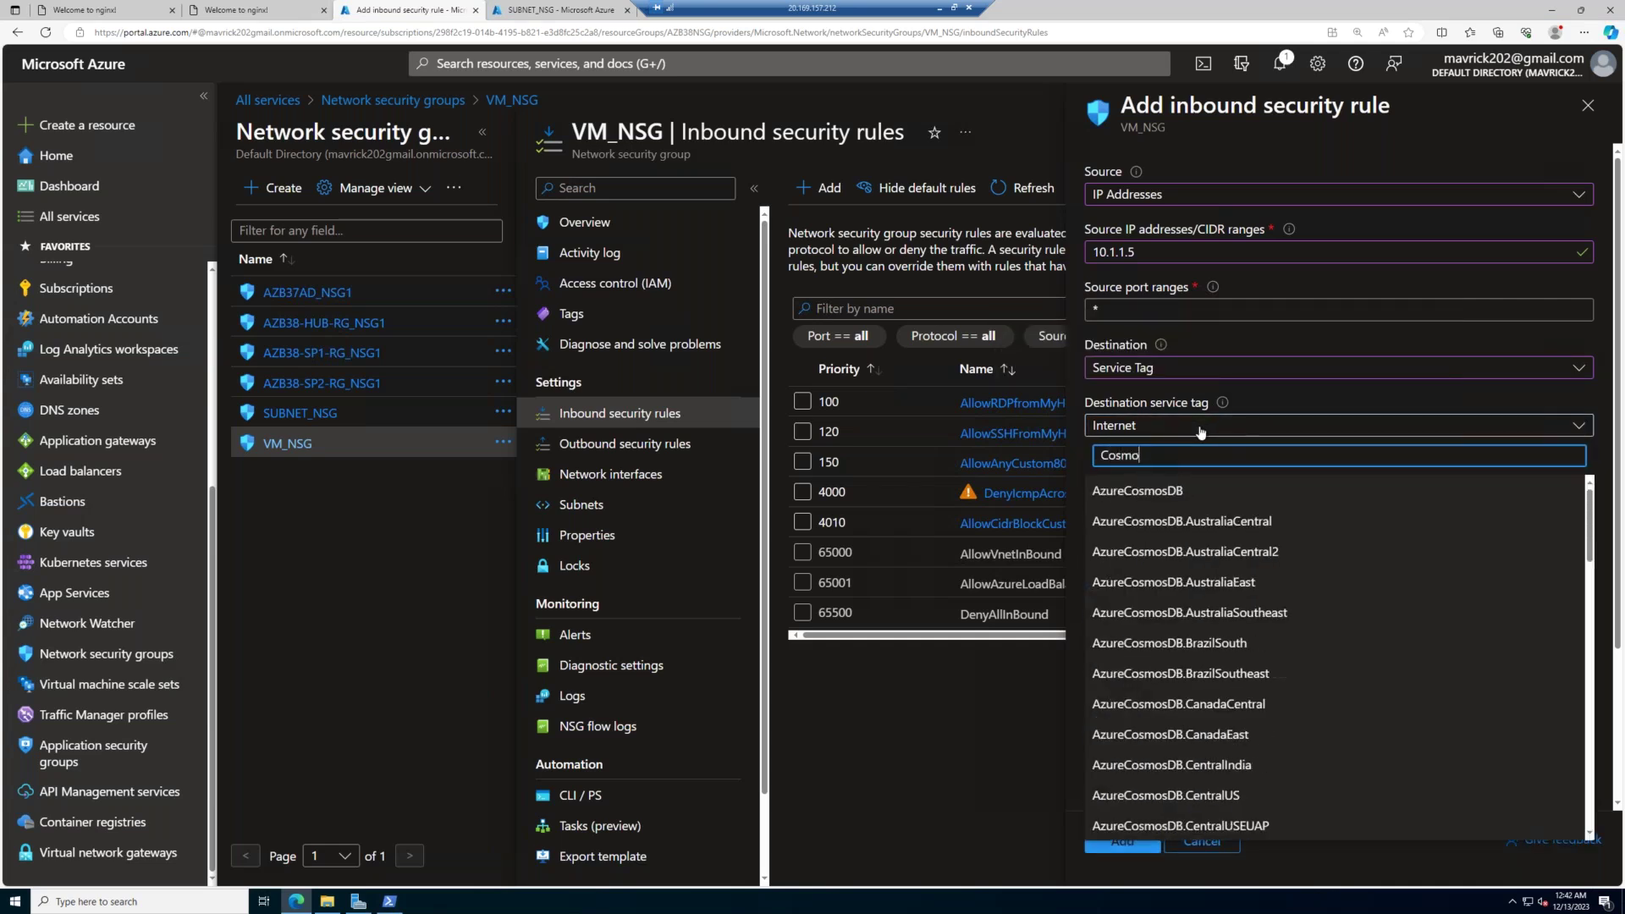
{"action": "type", "text": "sdb.east"}
{"action": "left_click", "coordinate": [1223, 523]}
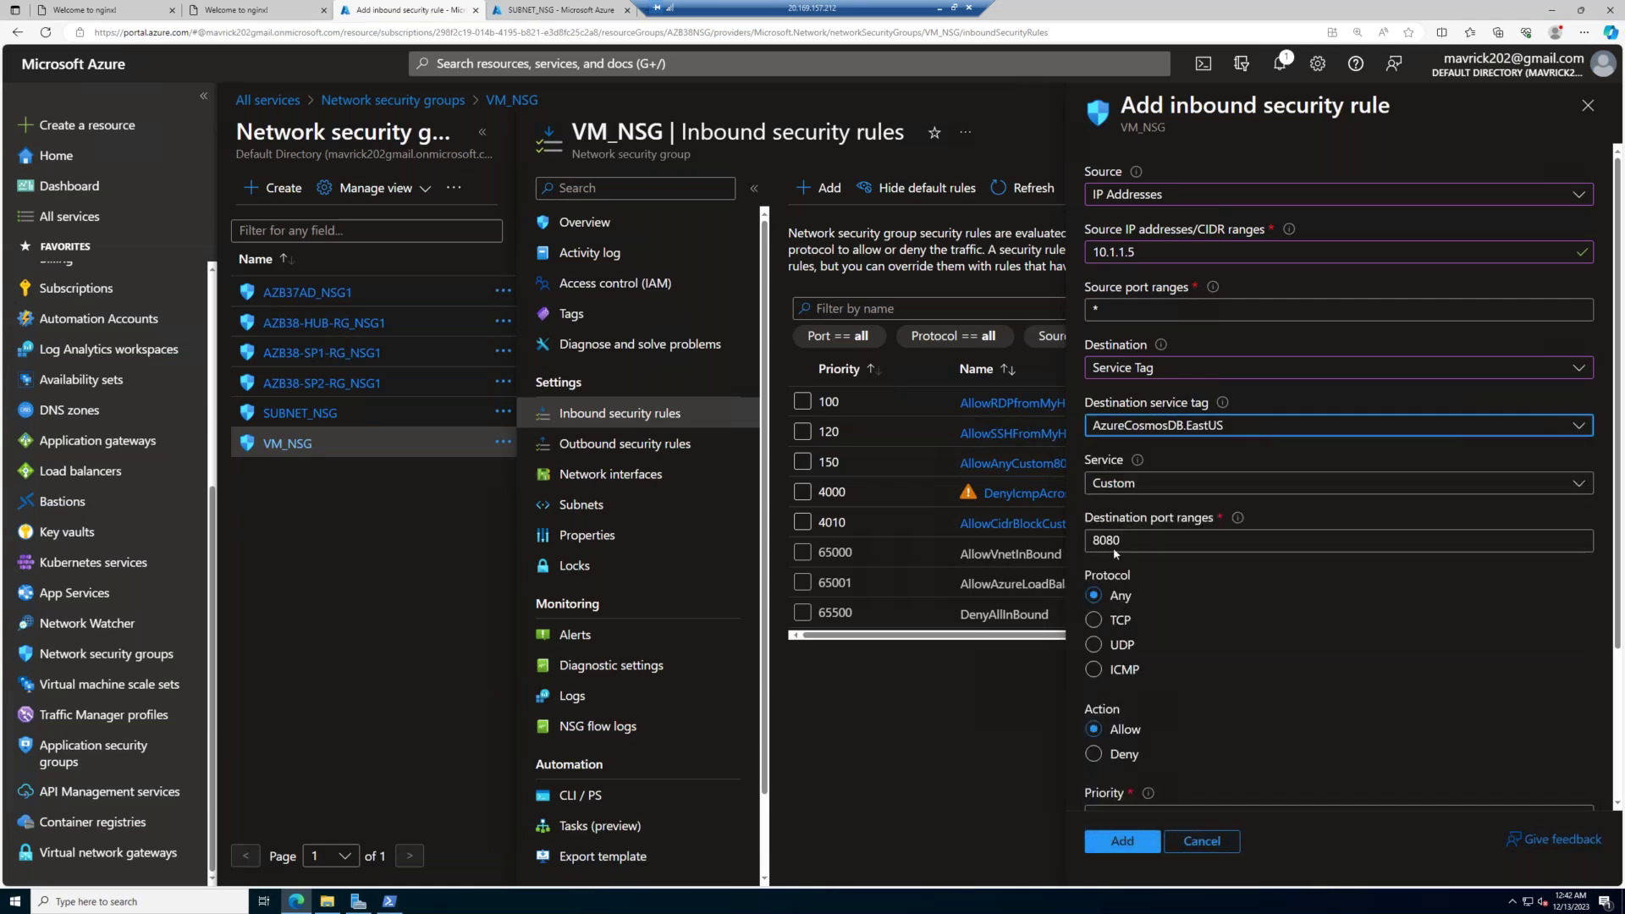
- Replace the 8080 destination port with 27017 and create the rule
{"action": "double_click", "coordinate": [1114, 547]}
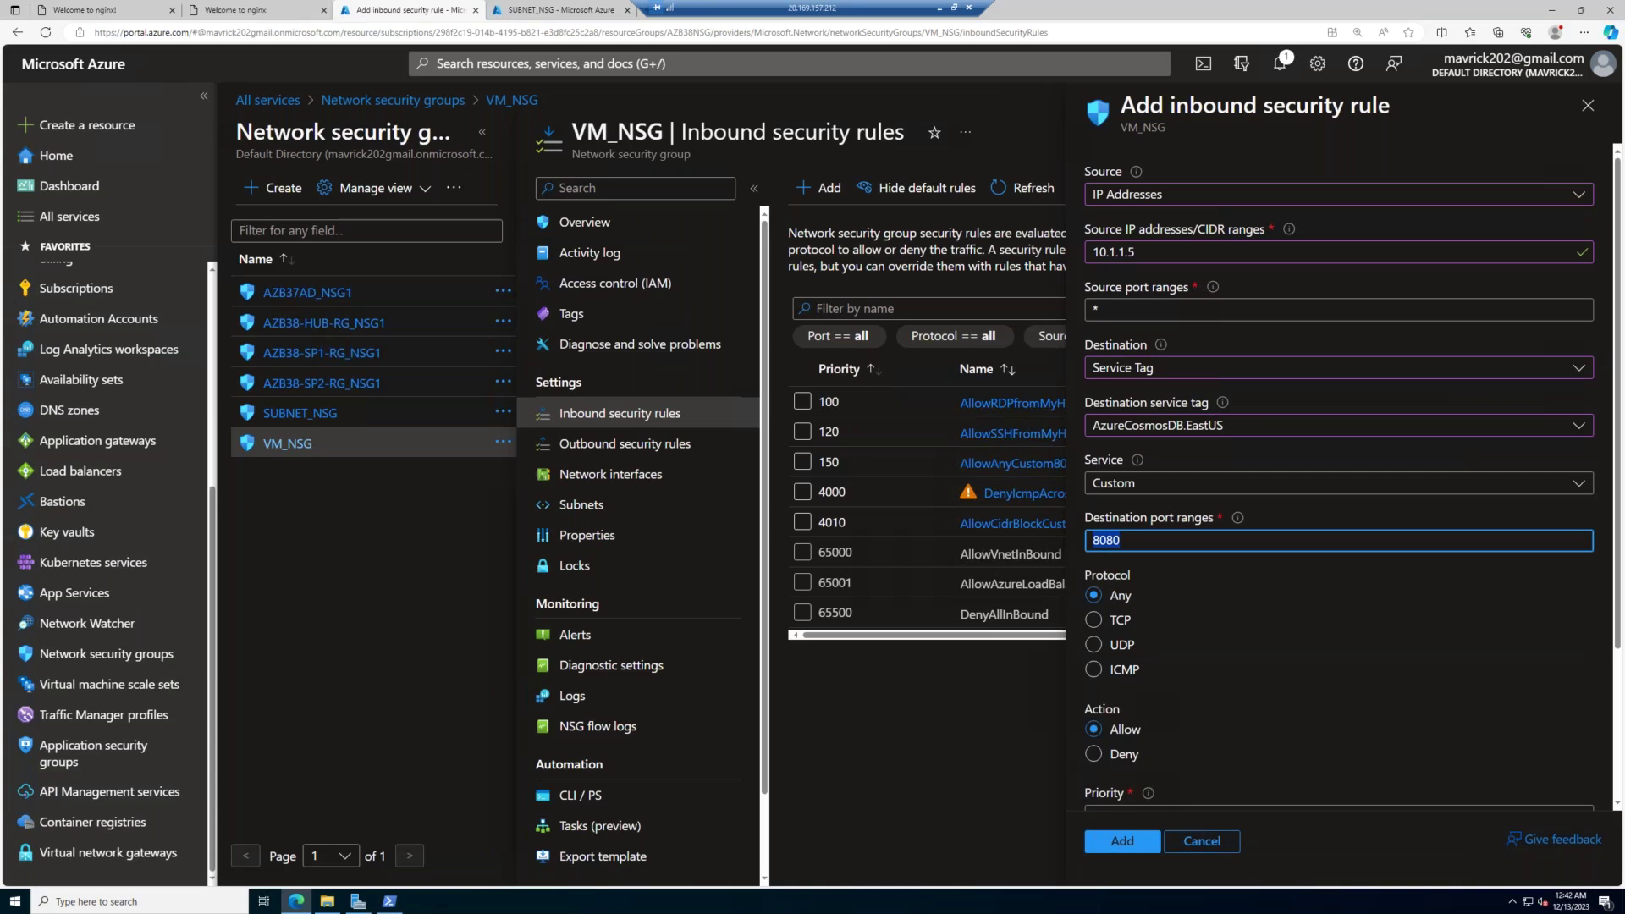
{"action": "type", "text": "27017"}
{"action": "key", "text": "Tab"}
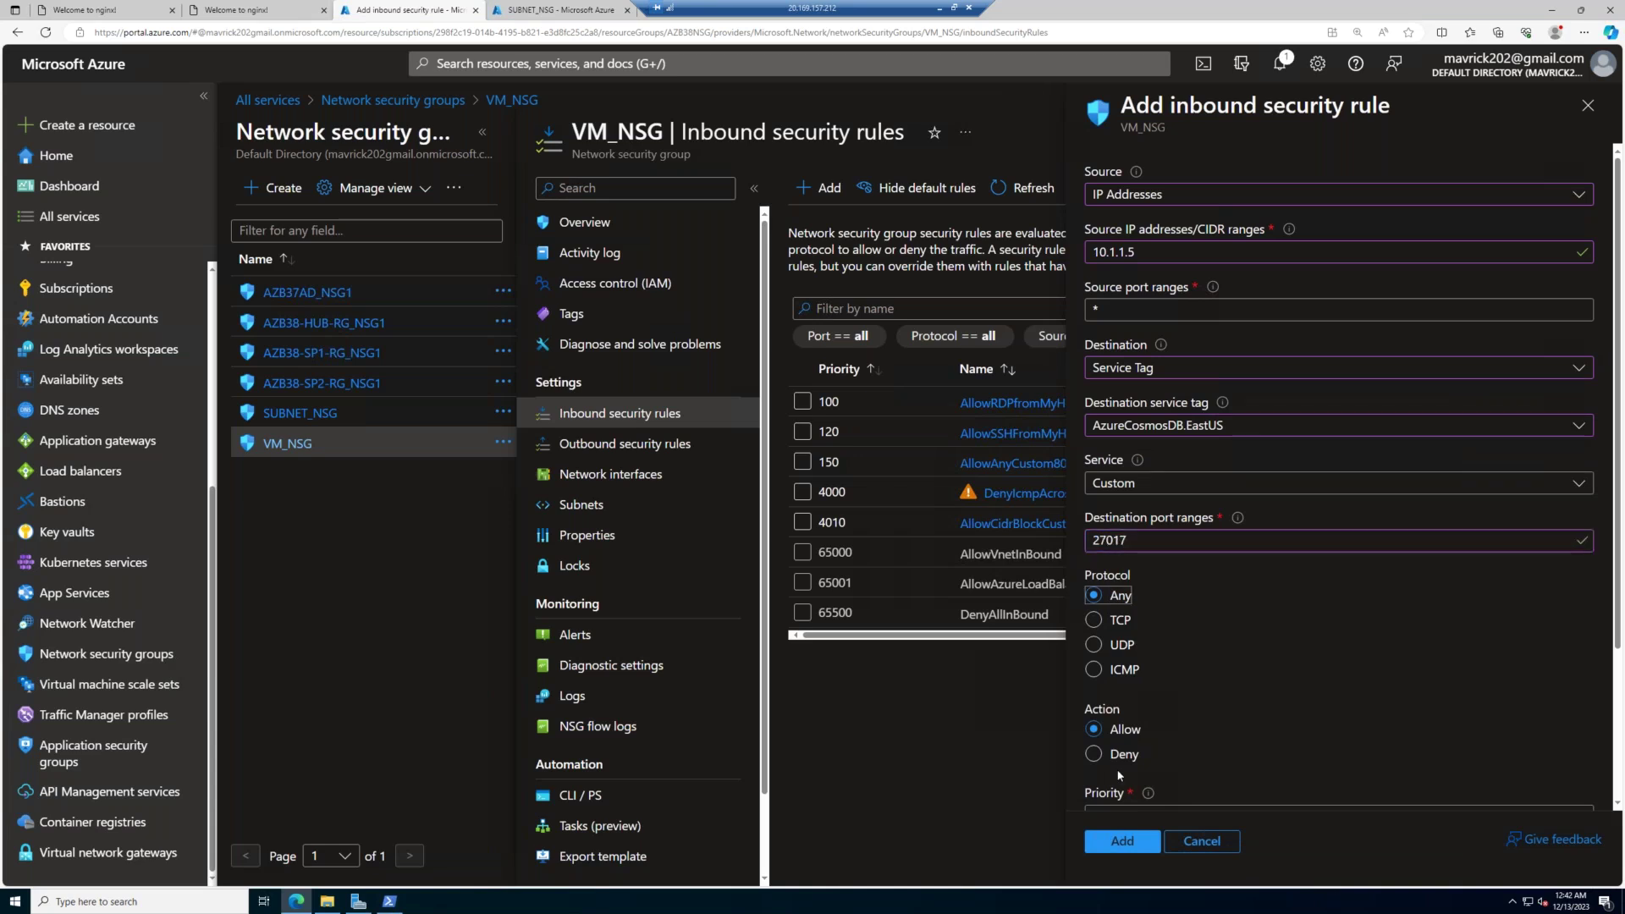
{"action": "scroll", "coordinate": [1118, 776], "scroll_direction": "down", "scroll_amount": 3}
{"action": "left_click", "coordinate": [1122, 840]}
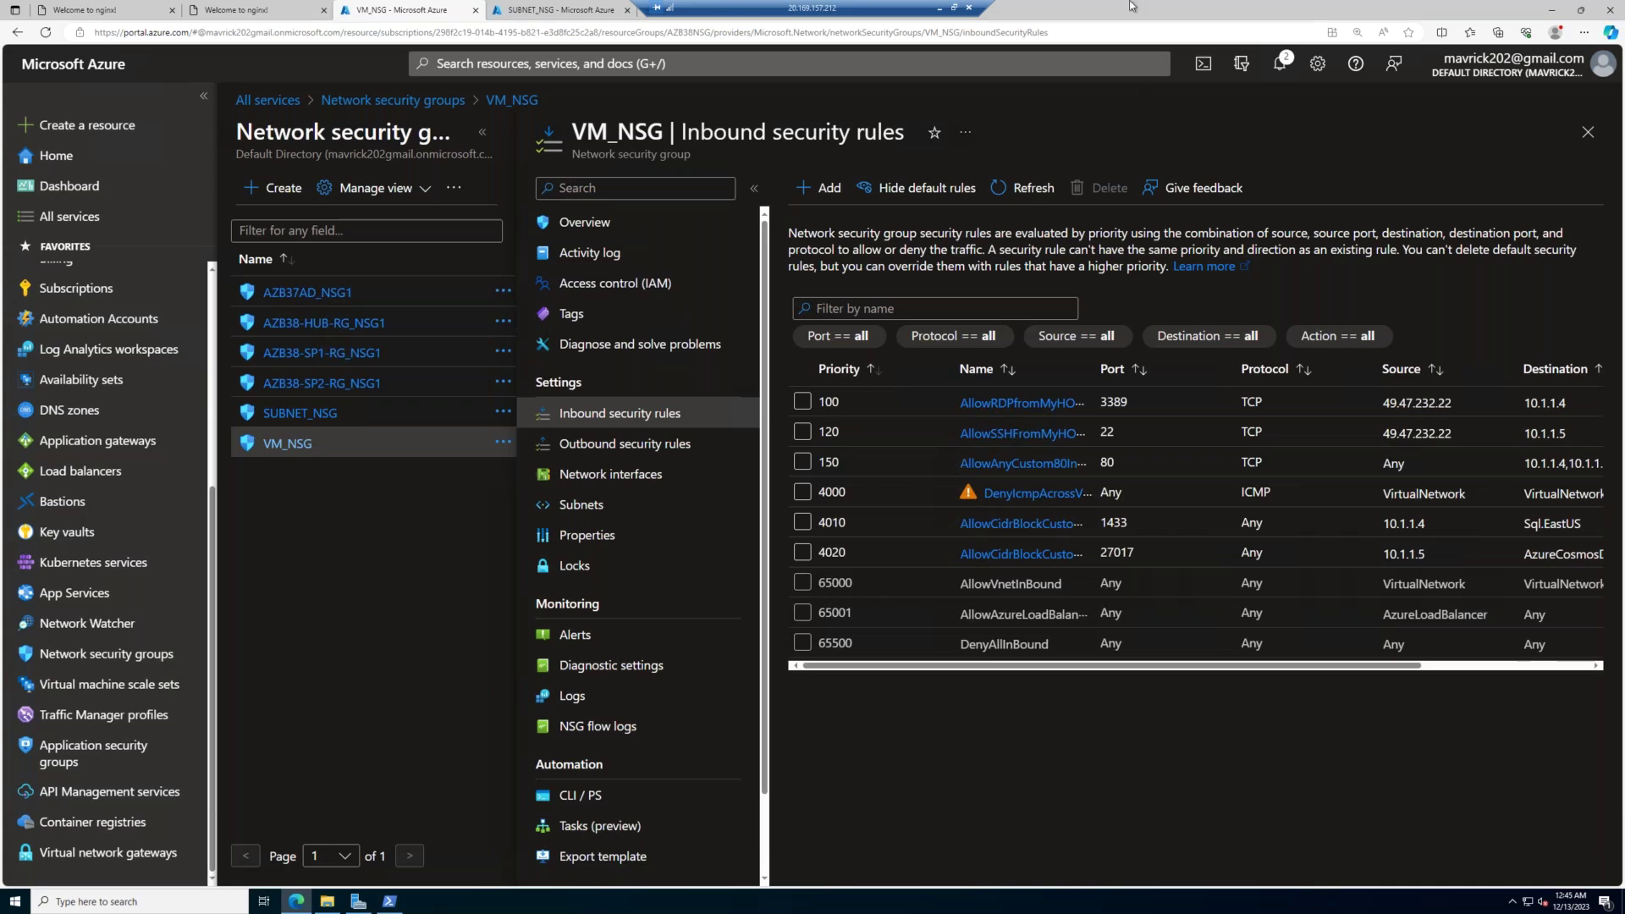
- Replace the Notepad notes with 'TCP & UDP -> 0 to 65535', then begin '98.3' on the next line
{"action": "left_click", "coordinate": [941, 12]}
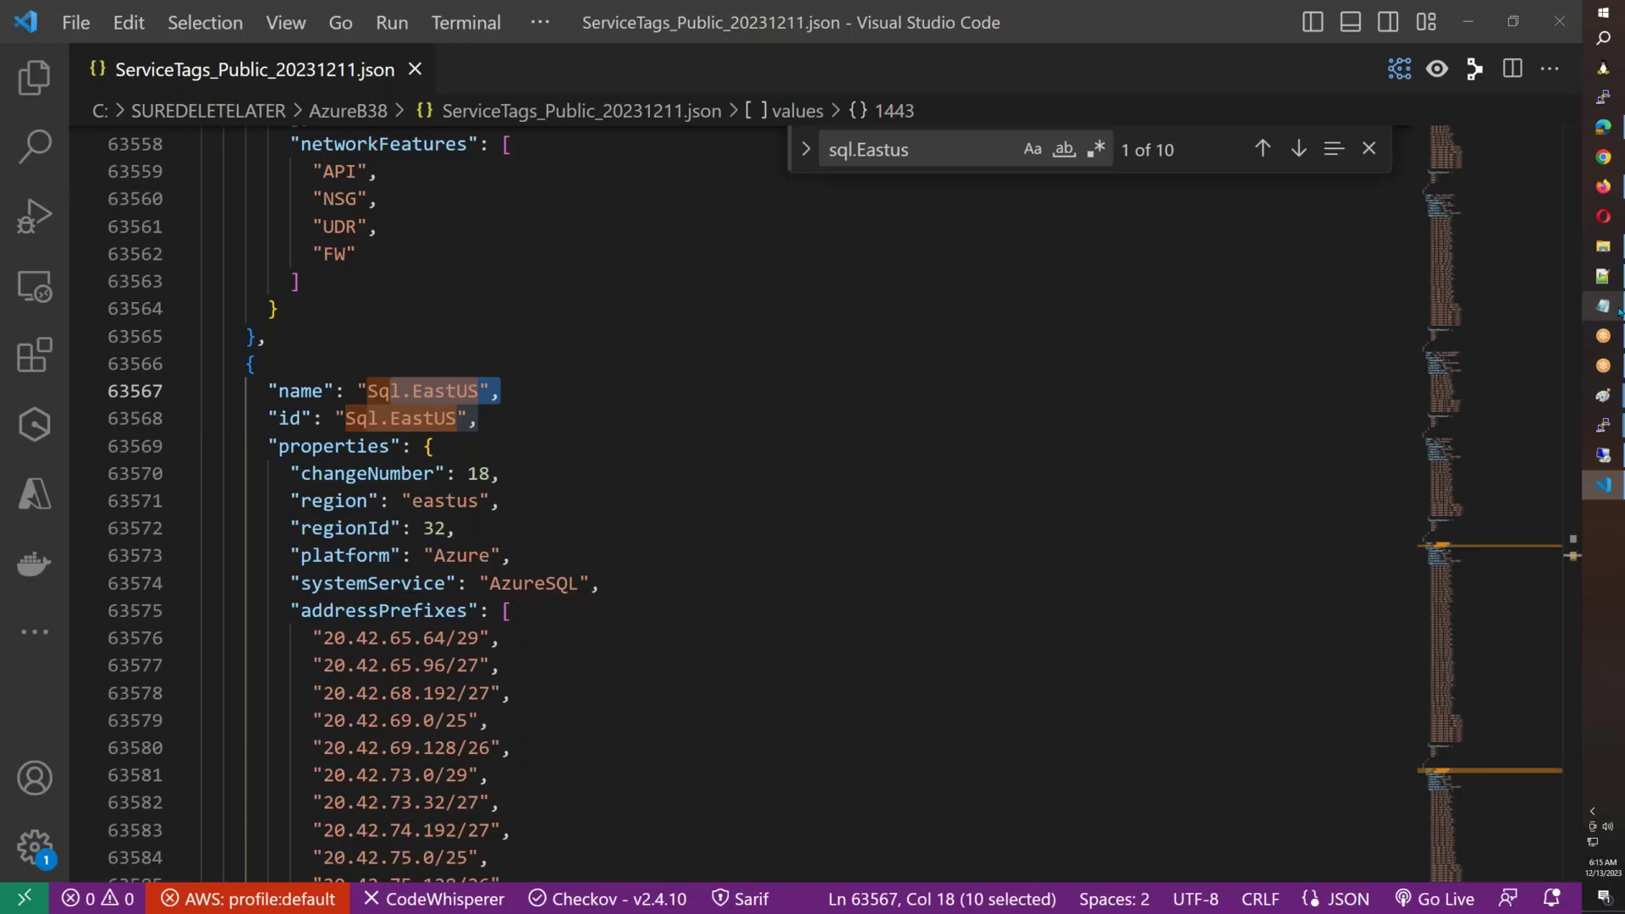
{"action": "key", "text": "alt+Tab"}
{"action": "left_click_drag", "start_coordinate": [1096, 453], "coordinate": [3, 37]}
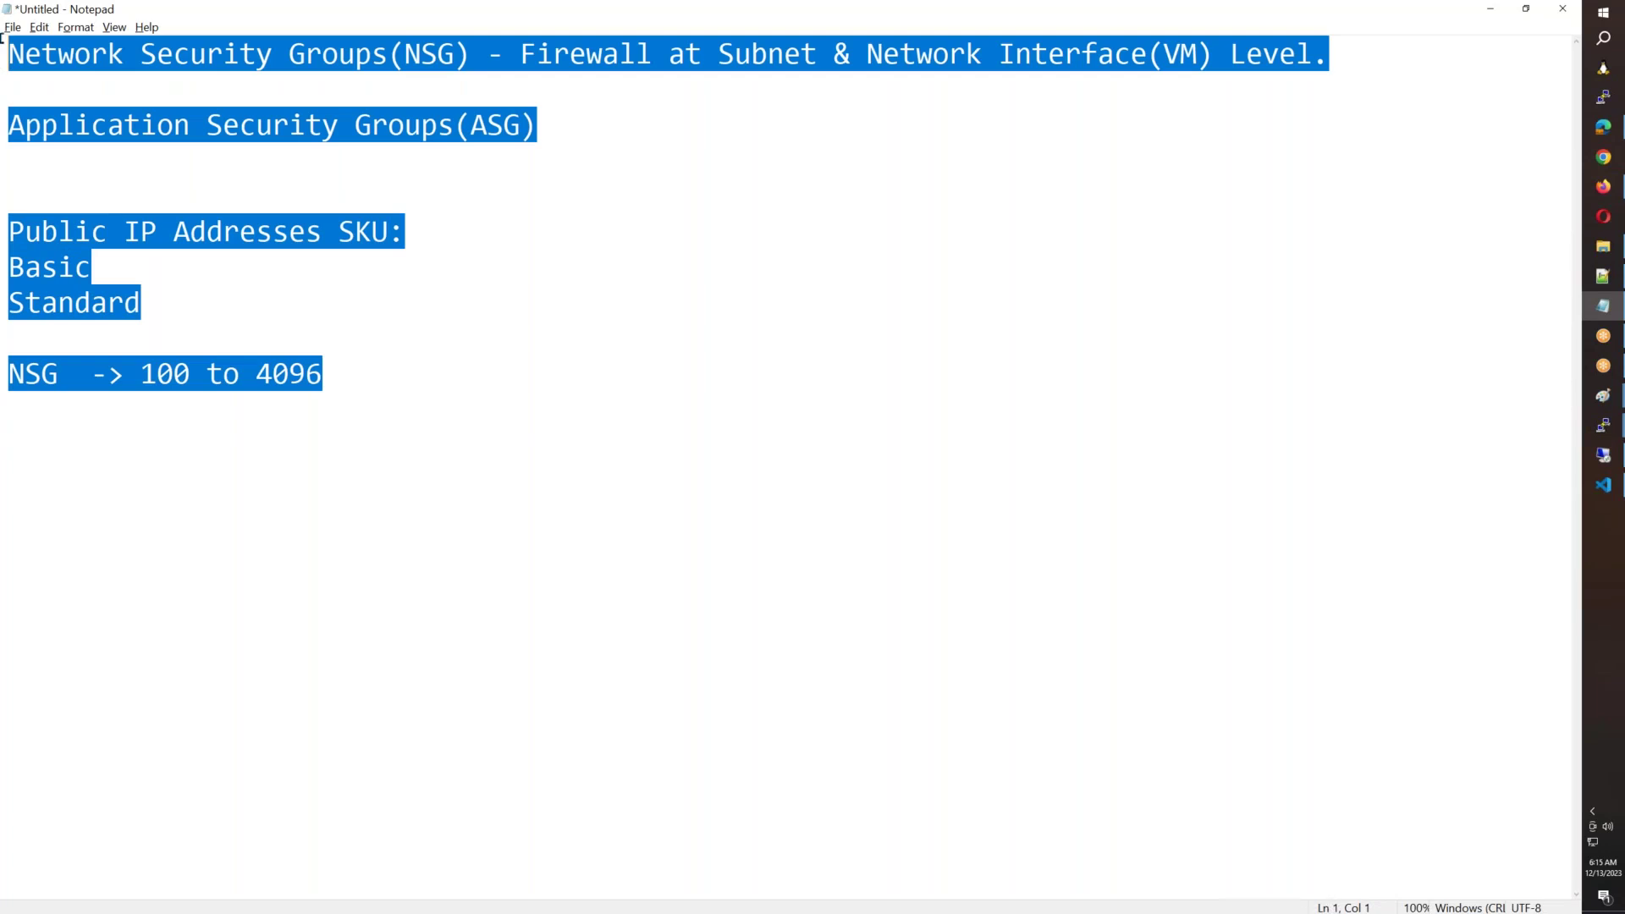
{"action": "type", "text": "TCP "}
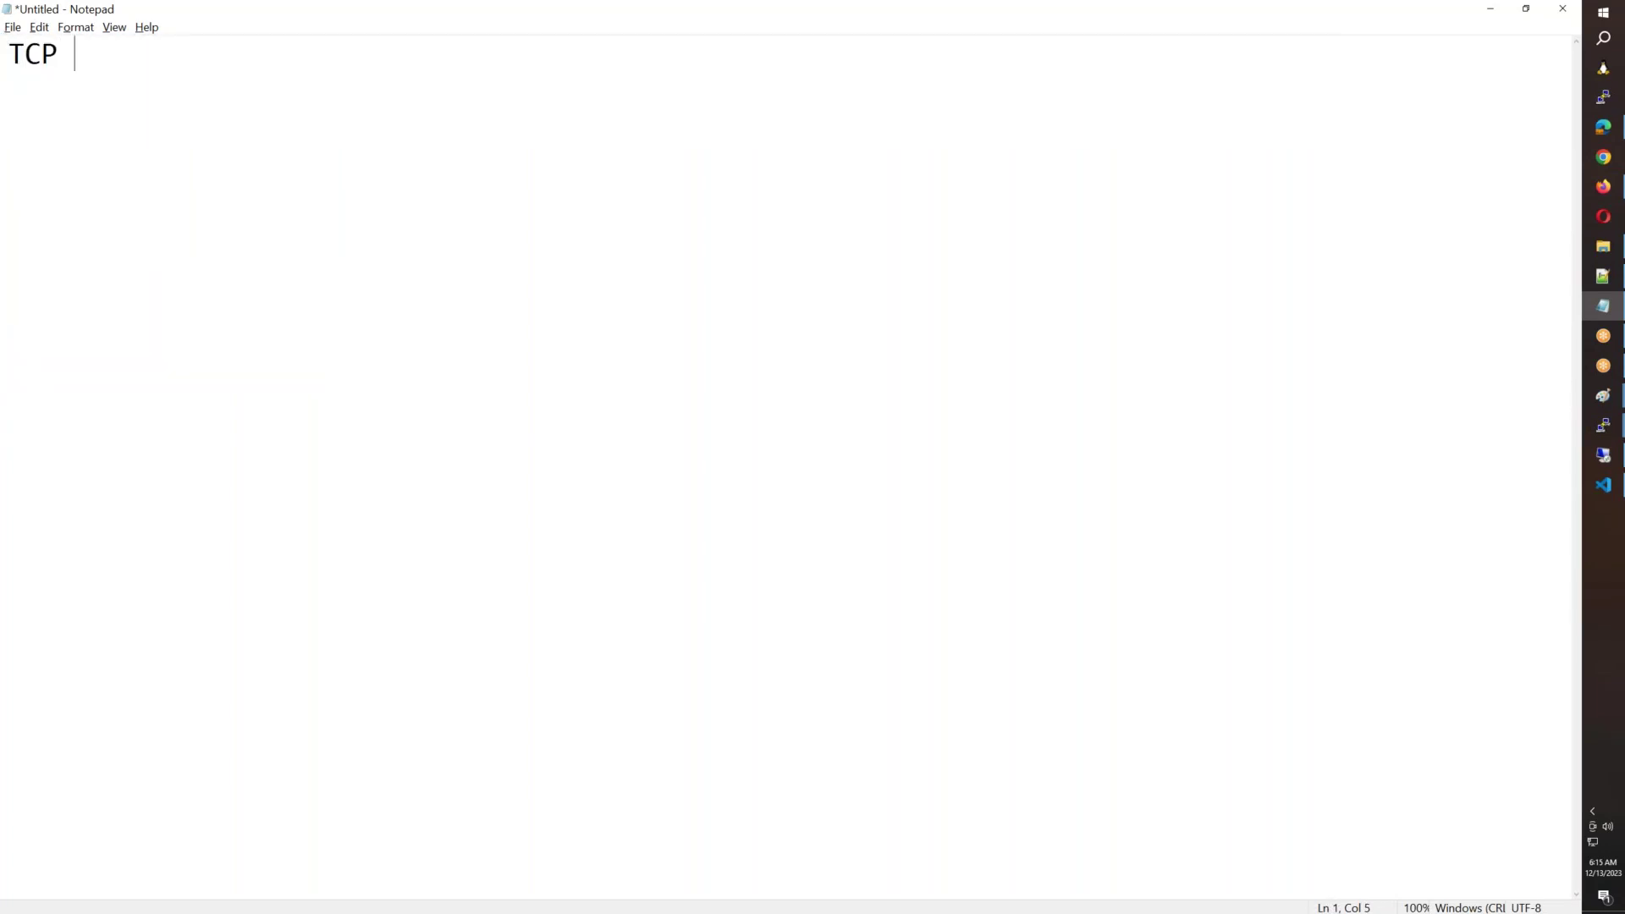
{"action": "type", "text": "& UDP -> 0 to 6"}
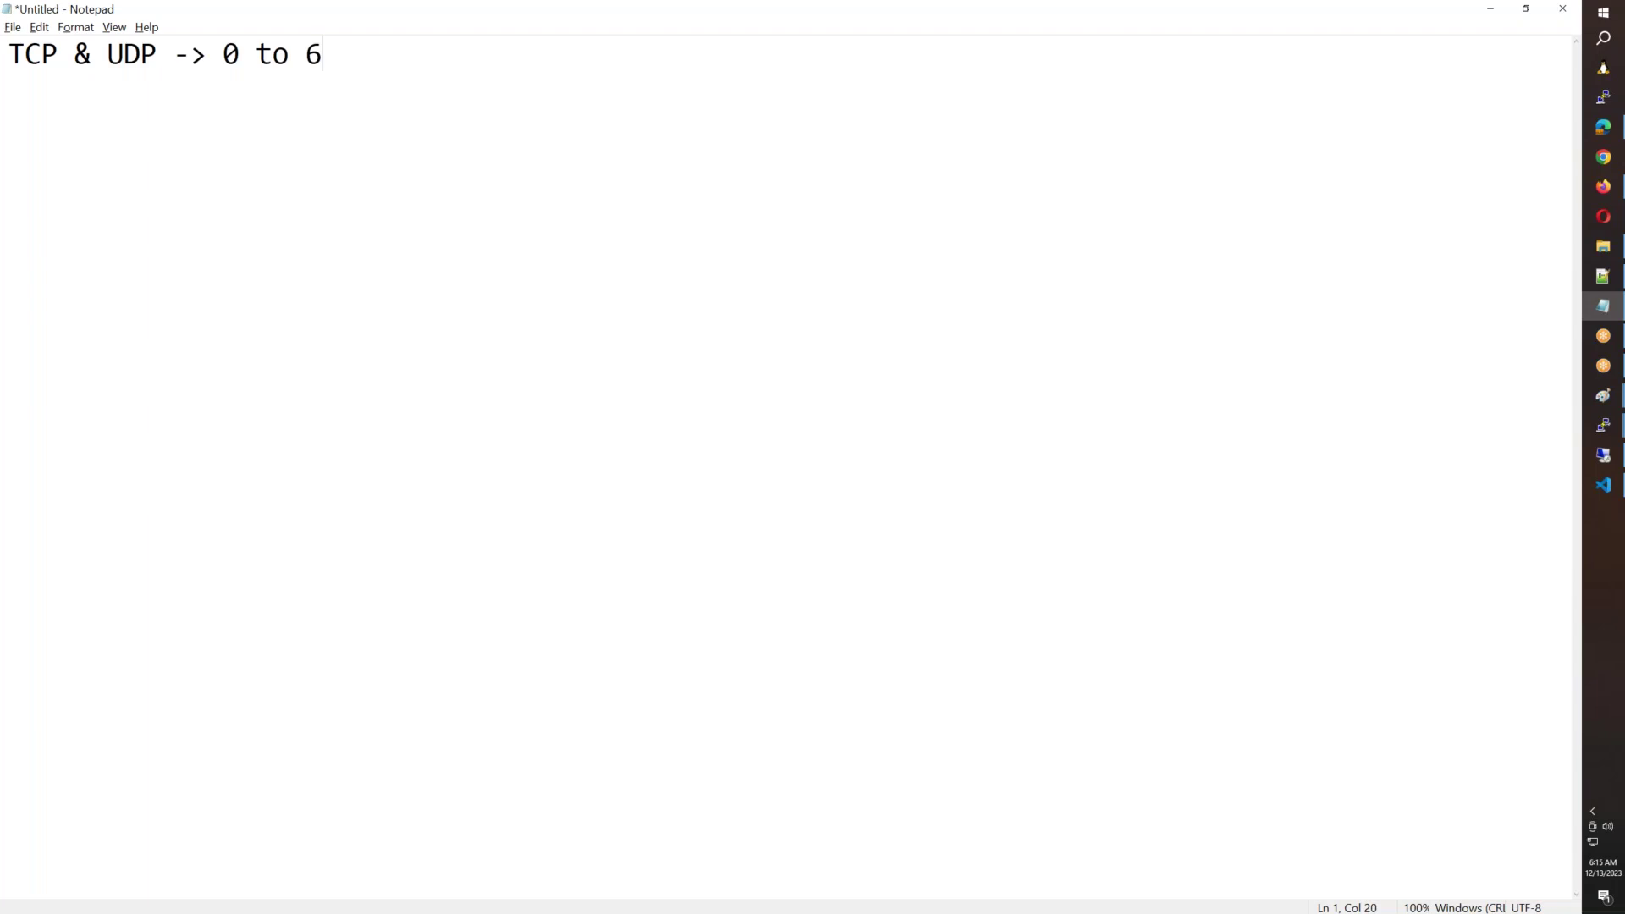
{"action": "type", "text": "53"}
{"action": "key", "text": "BackSpace"}
{"action": "type", "text": "535"}
{"action": "key", "text": "Return"}
{"action": "key", "text": "Return"}
{"action": "type", "text": "98.3"}
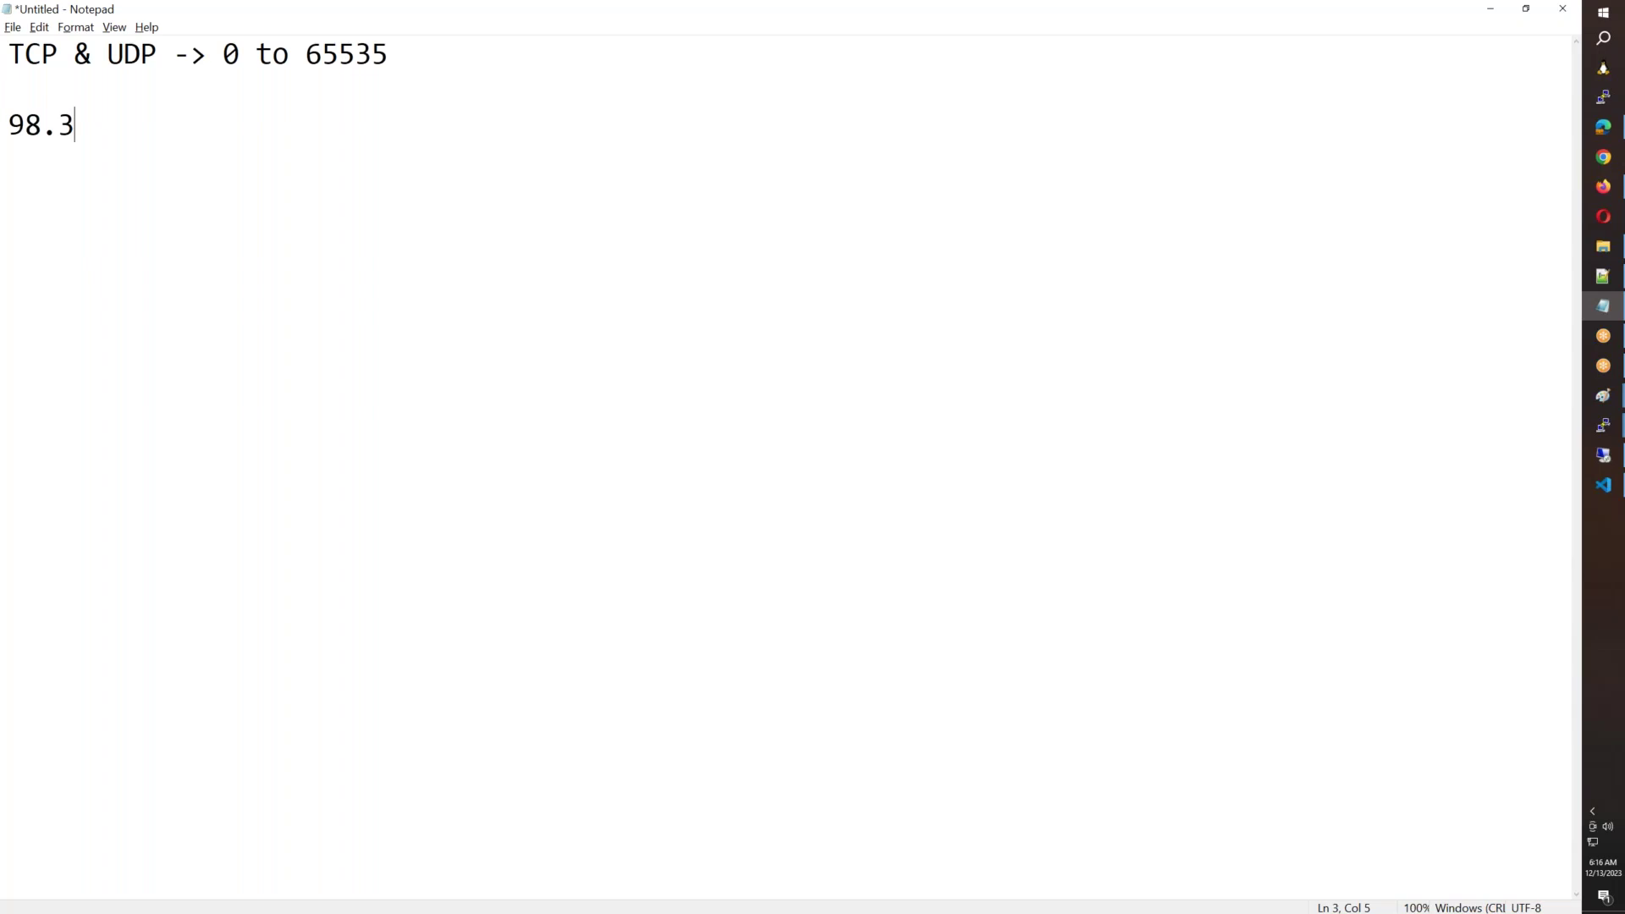
- Replace 98.3 with FTP-21, SSH-22, DNS-53, HTTP-80, SMTP-125, LDAP-389, SLDAP-636, HTTS-443, Prom-9090 lines
{"action": "key", "text": "BackSpace"}
{"action": "key", "text": "BackSpace"}
{"action": "key", "text": "BackSpace"}
{"action": "key", "text": "BackSpace"}
{"action": "type", "text": "FTP-21"}
{"action": "key", "text": "Return"}
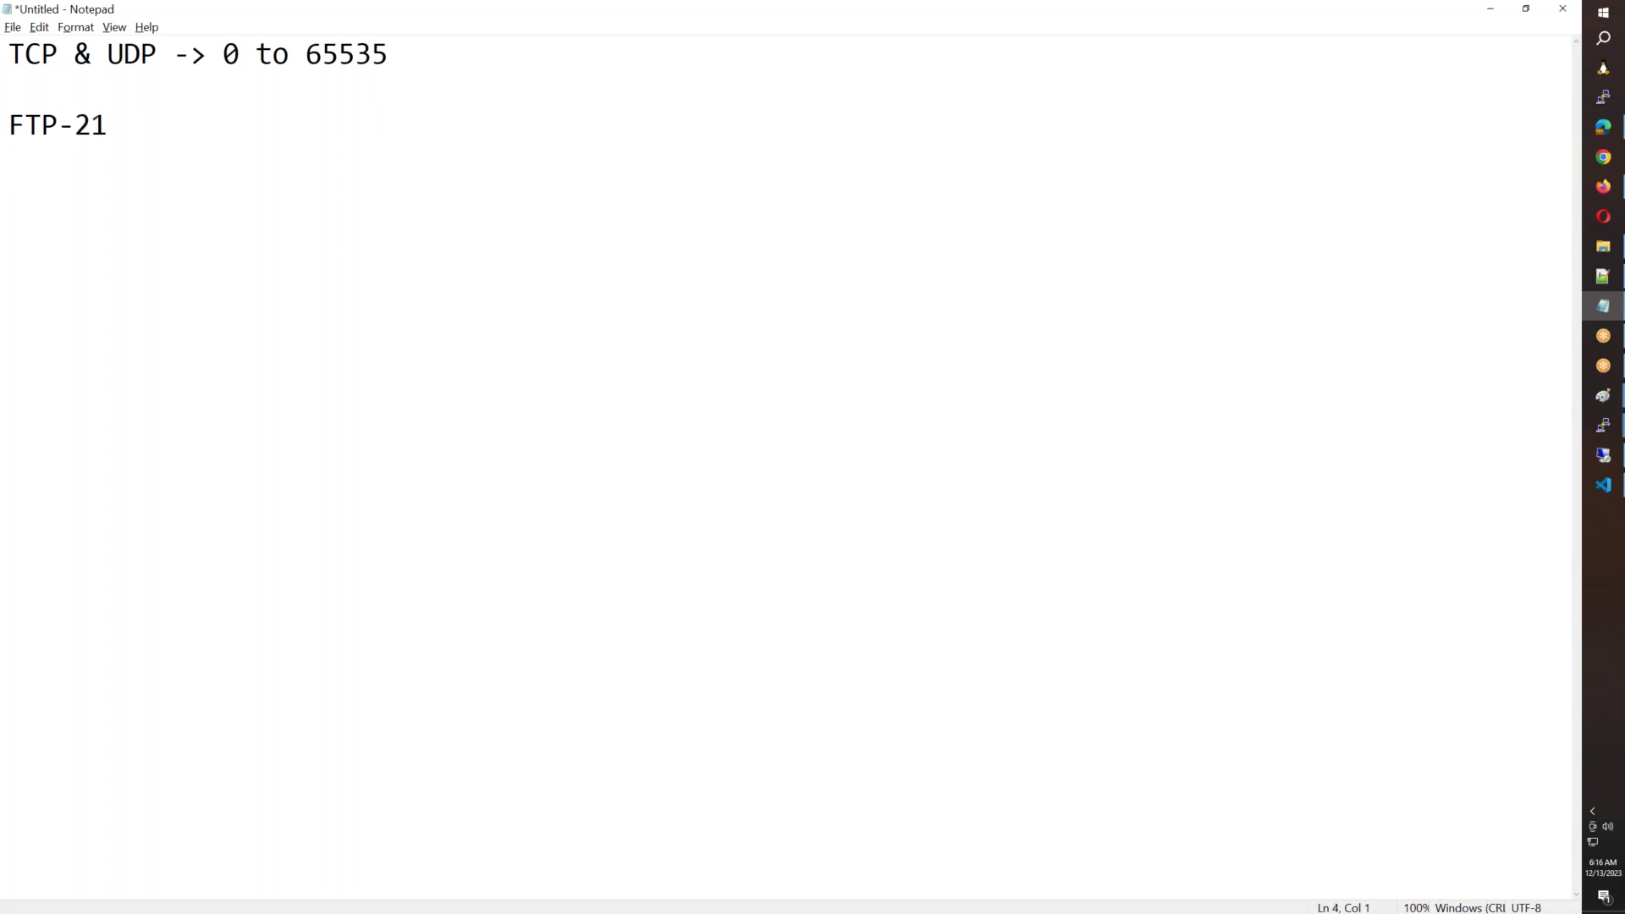
{"action": "type", "text": "SSH-22"}
{"action": "key", "text": "Return"}
{"action": "type", "text": "DNS-53"}
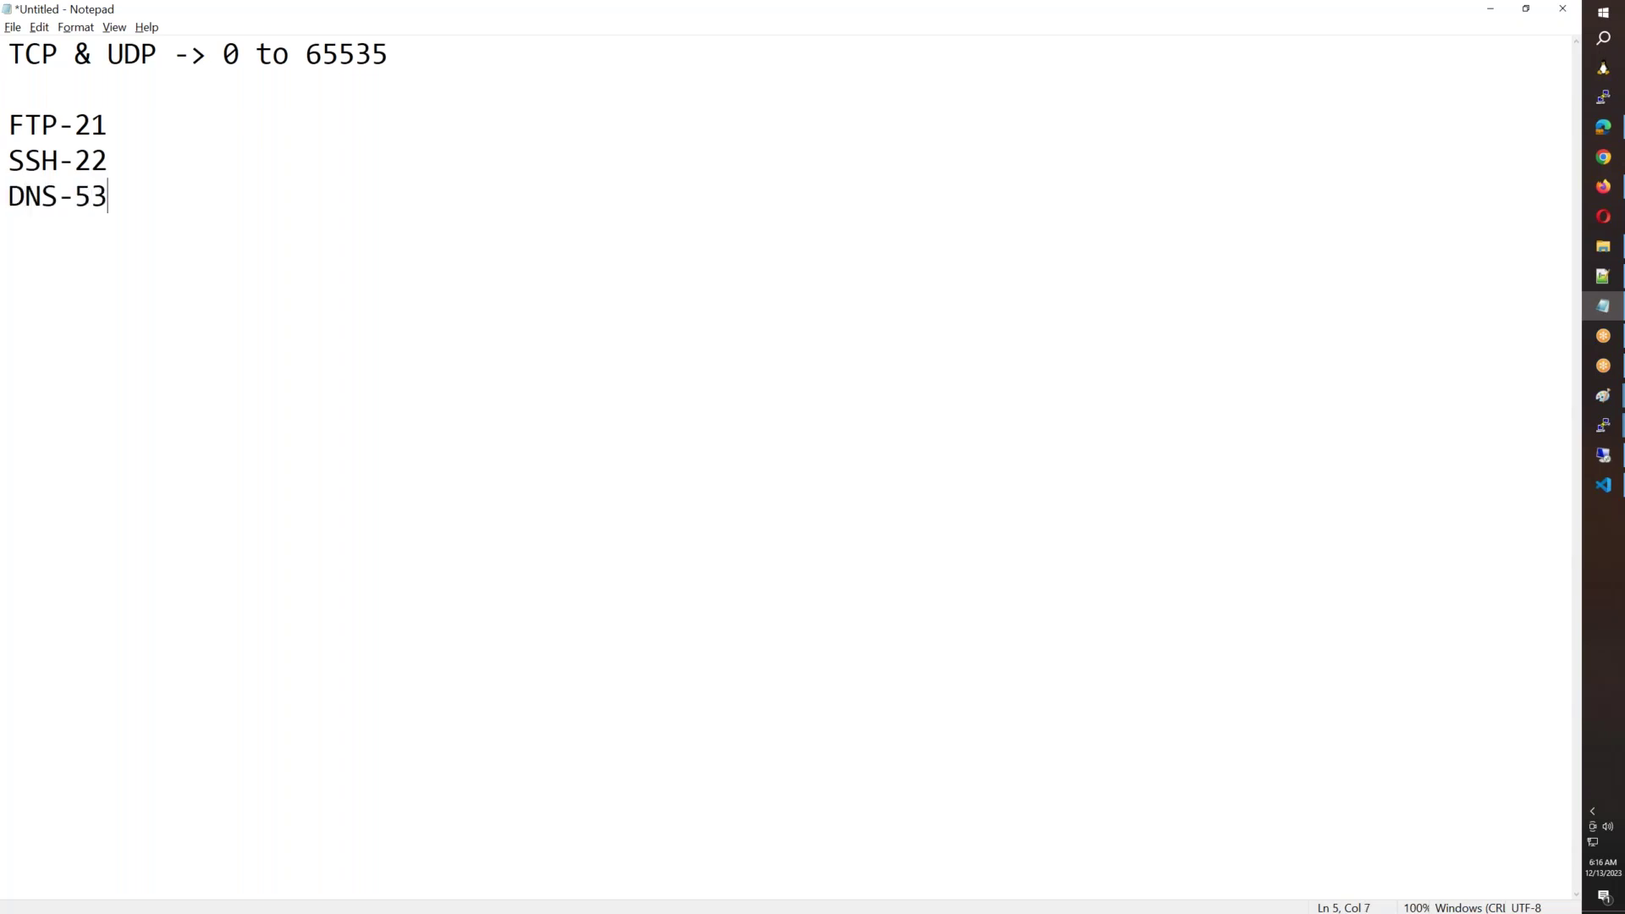
{"action": "key", "text": "Return"}
{"action": "type", "text": "HTTP-80"}
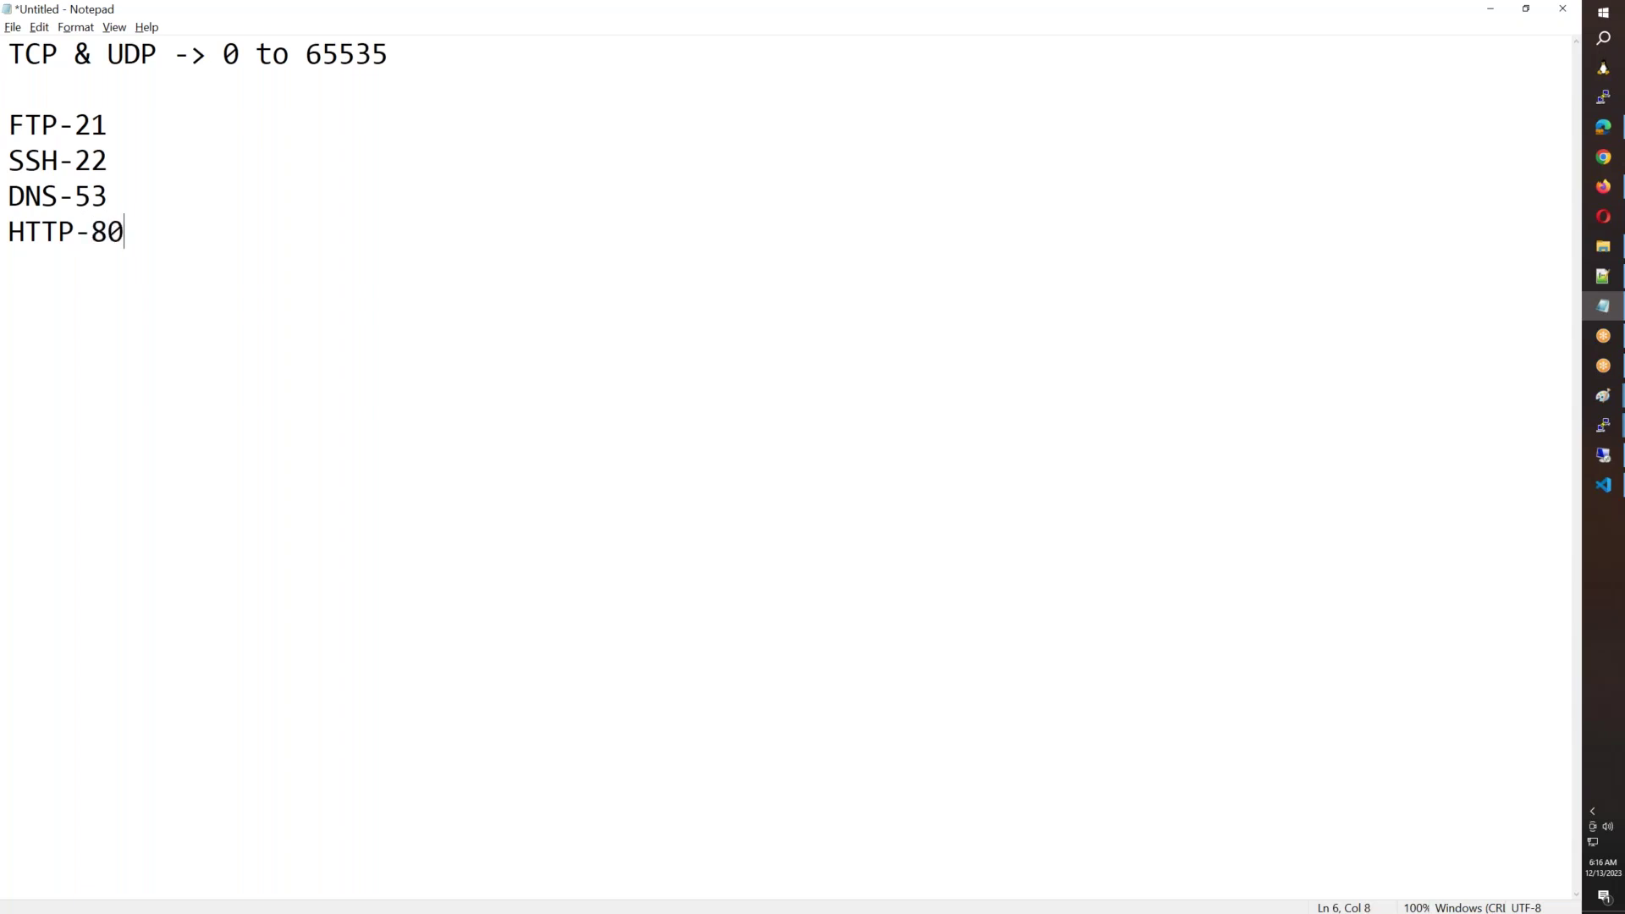
{"action": "key", "text": "Return"}
{"action": "type", "text": "SMTP-125"}
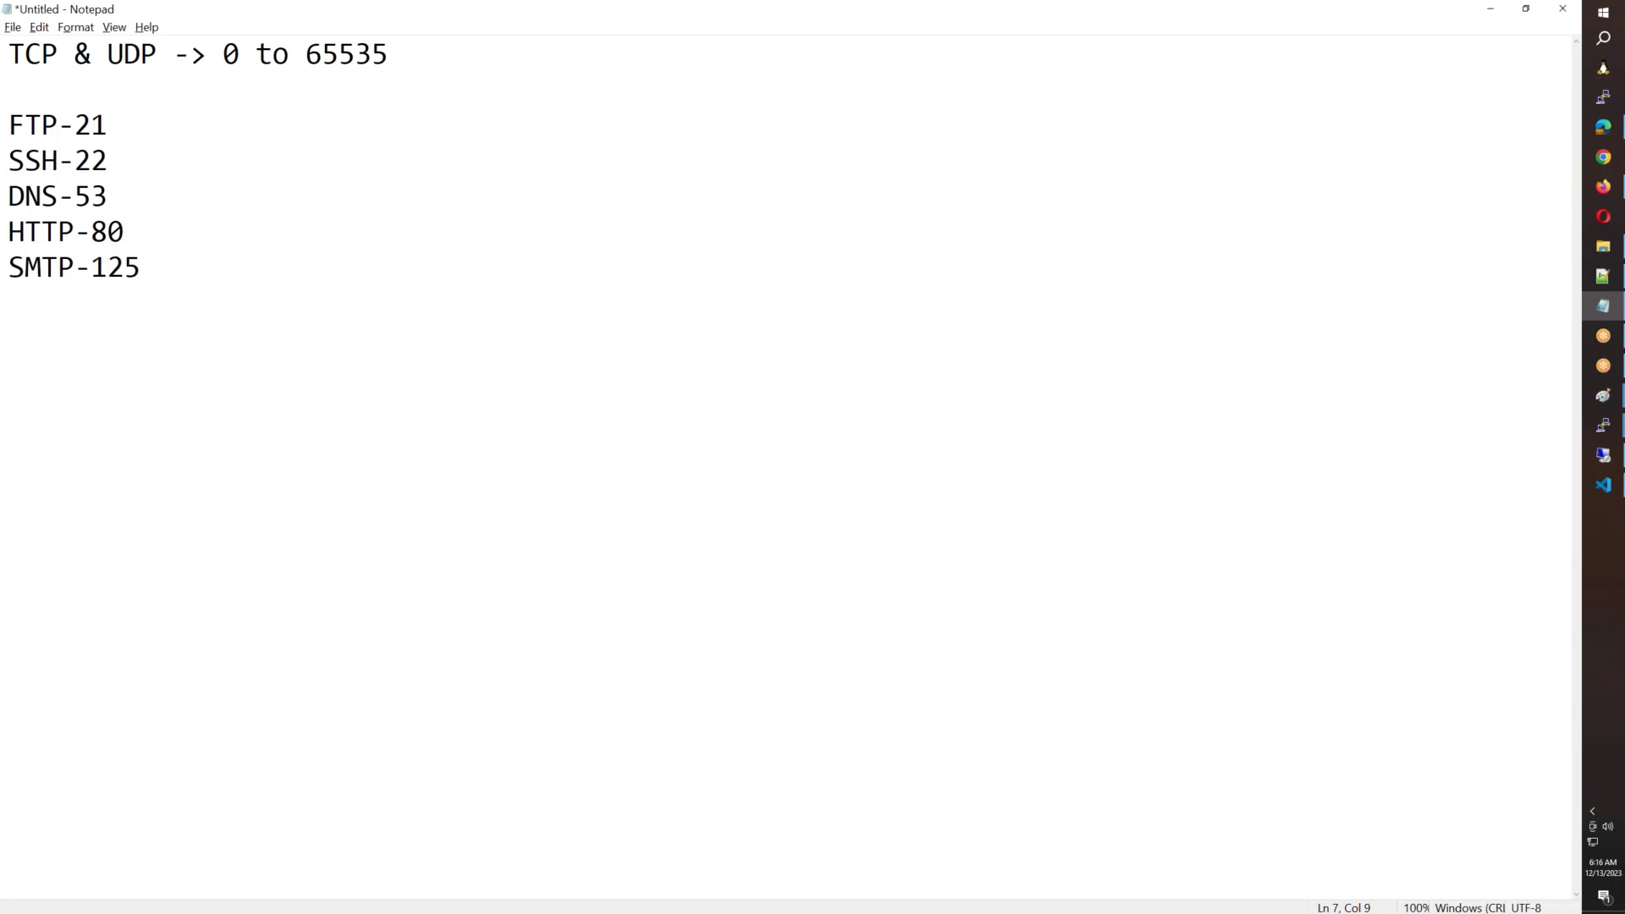
{"action": "key", "text": "Return"}
{"action": "type", "text": "LDAP-389"}
{"action": "key", "text": "Return"}
{"action": "type", "text": "SLDAP-636"}
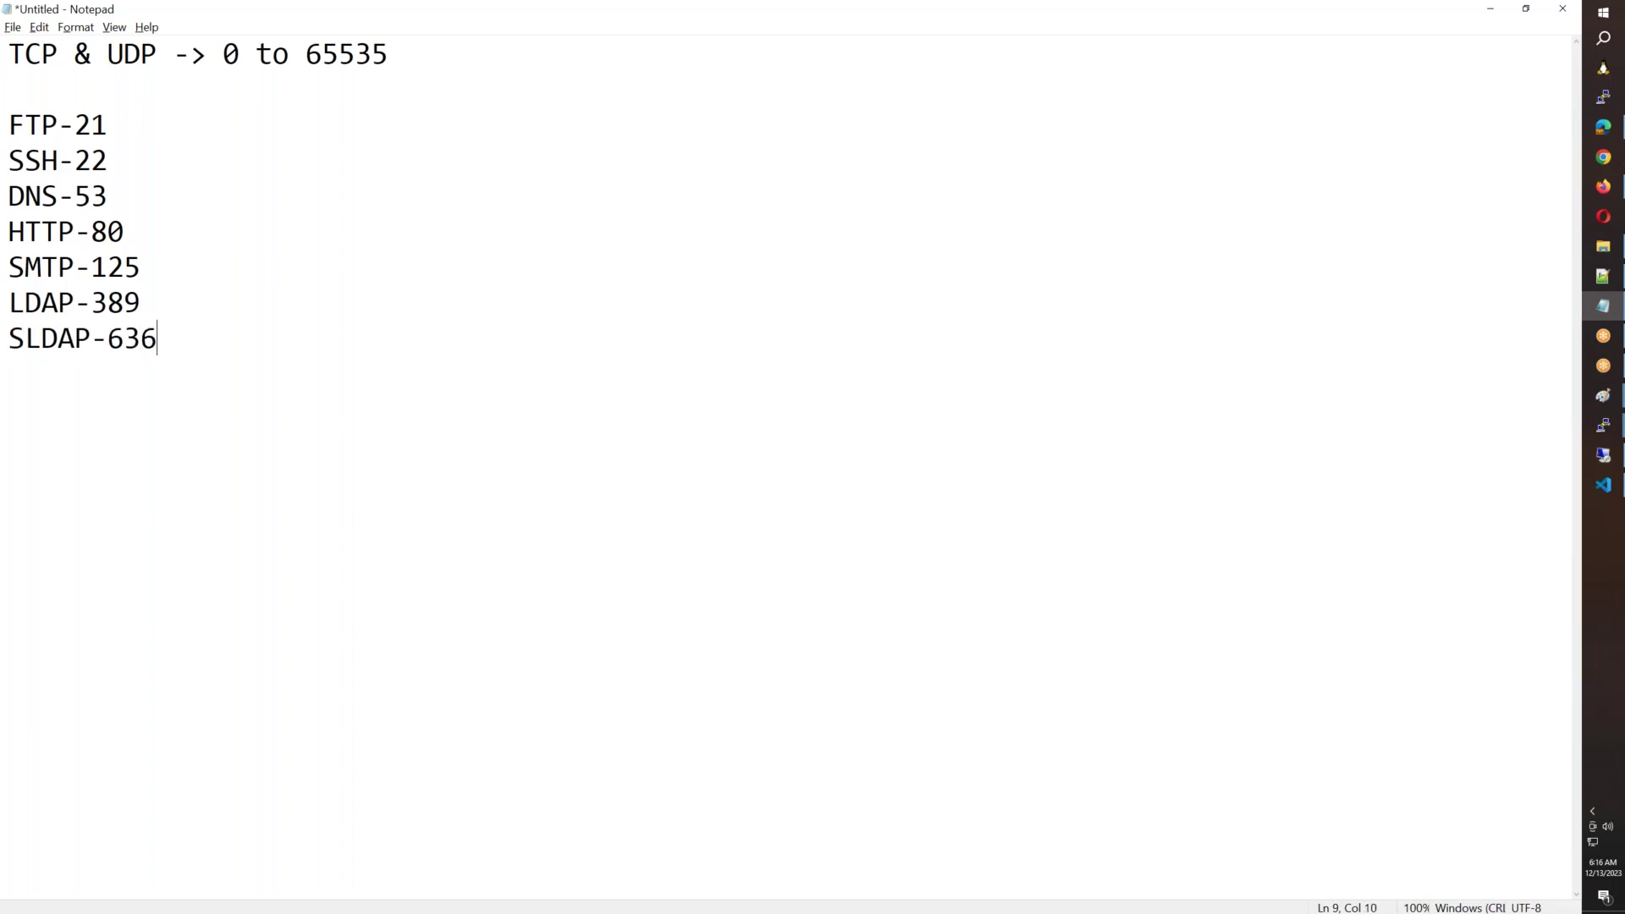
{"action": "key", "text": "Return"}
{"action": "type", "text": "HTTS-443"}
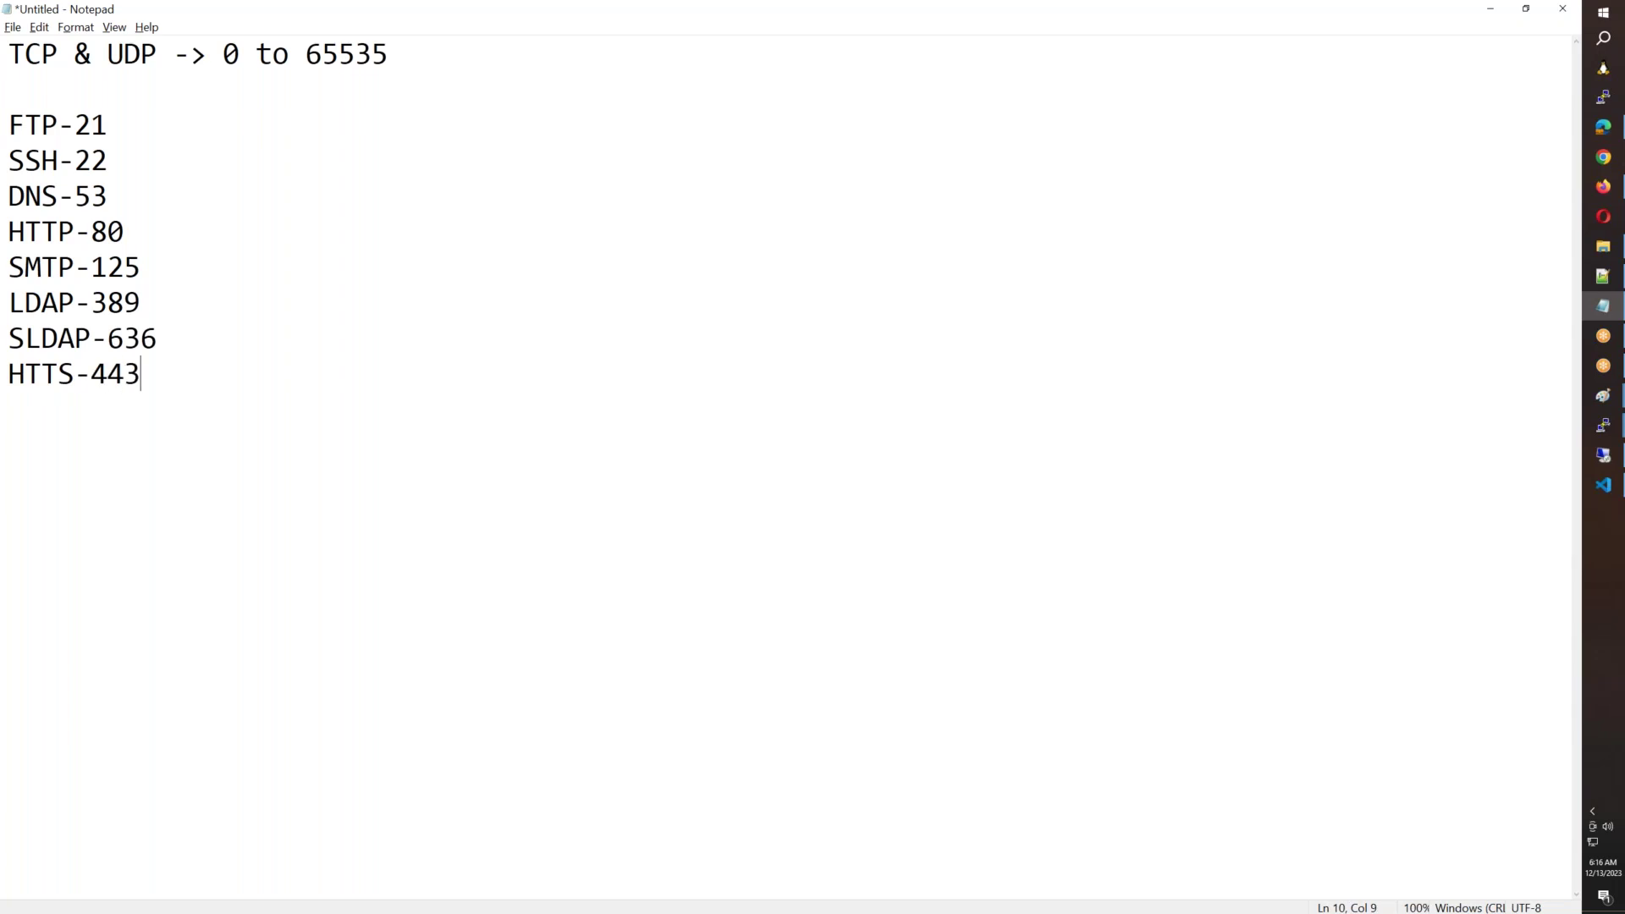
{"action": "key", "text": "Return"}
{"action": "type", "text": "Prom-9090"}
{"action": "key", "text": "Return"}
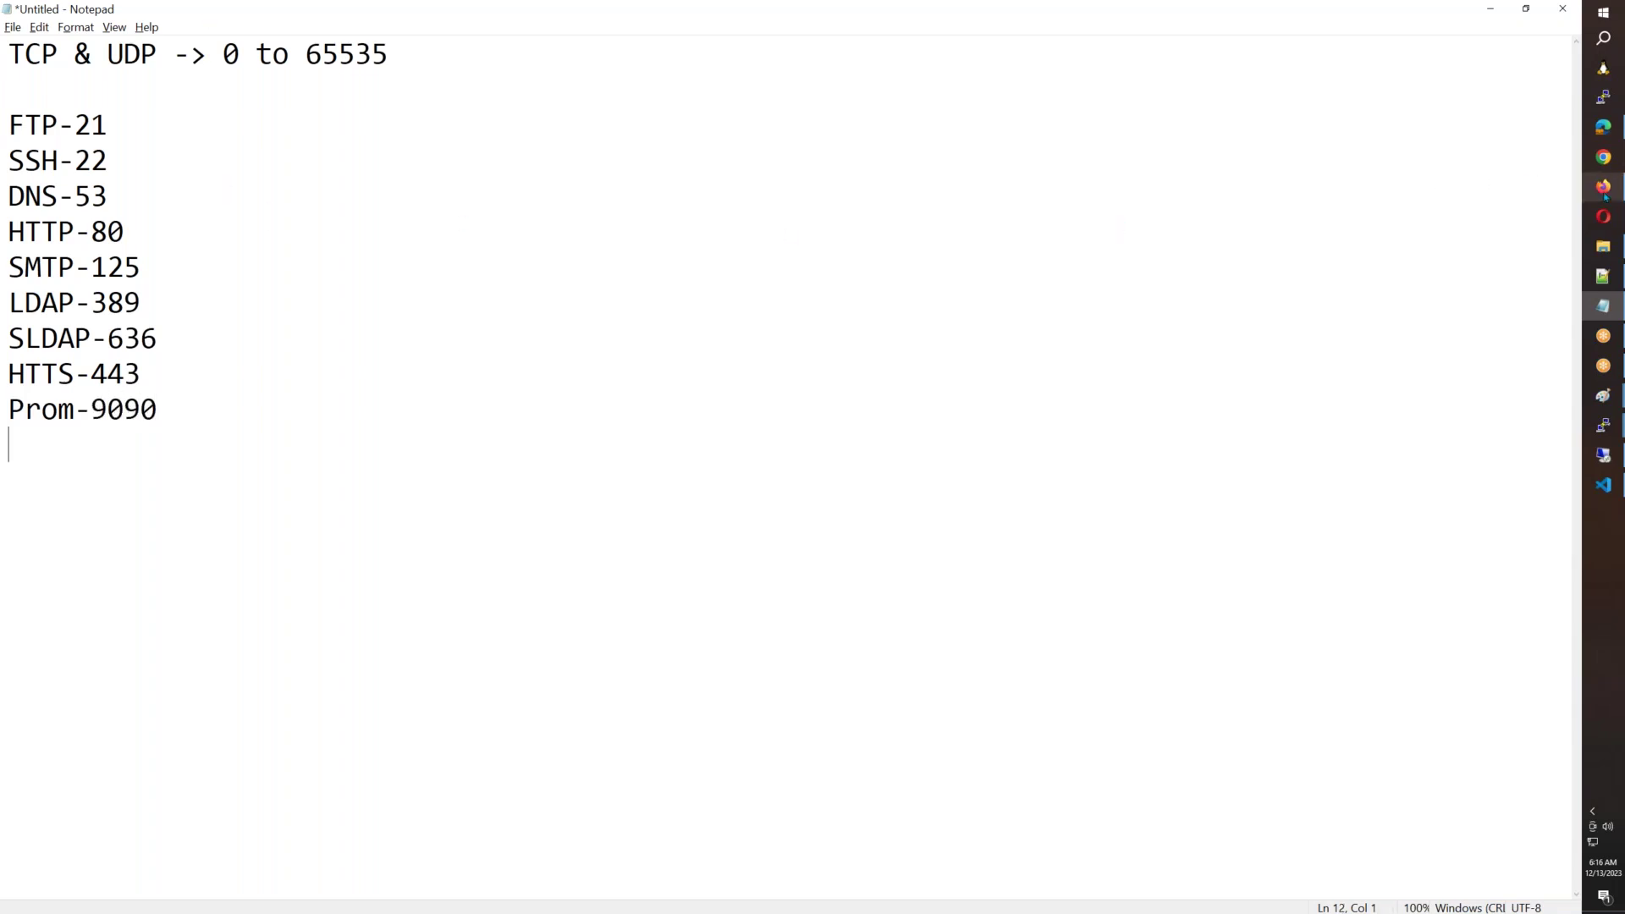
- Add Apache Tomcat-8081 and Jenkins-8080 entries, then highlight the SSH-22 line
{"action": "left_click", "coordinate": [223, 410]}
{"action": "key", "text": "Return"}
{"action": "type", "text": "Apache T"}
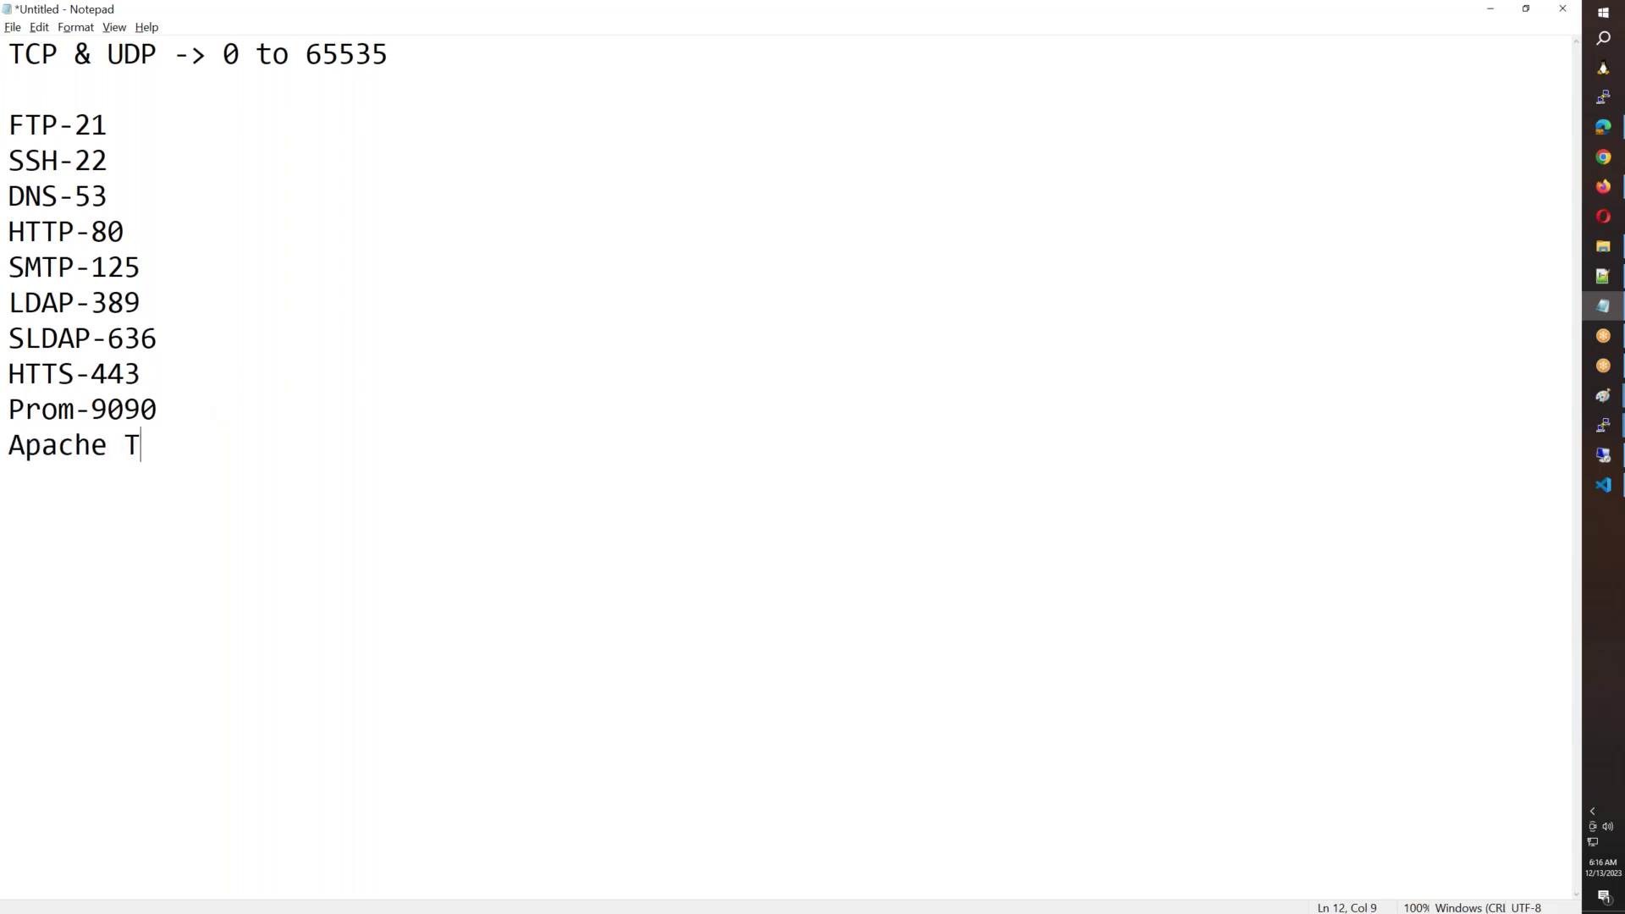
{"action": "type", "text": "omcat-8080"}
{"action": "key", "text": "Return"}
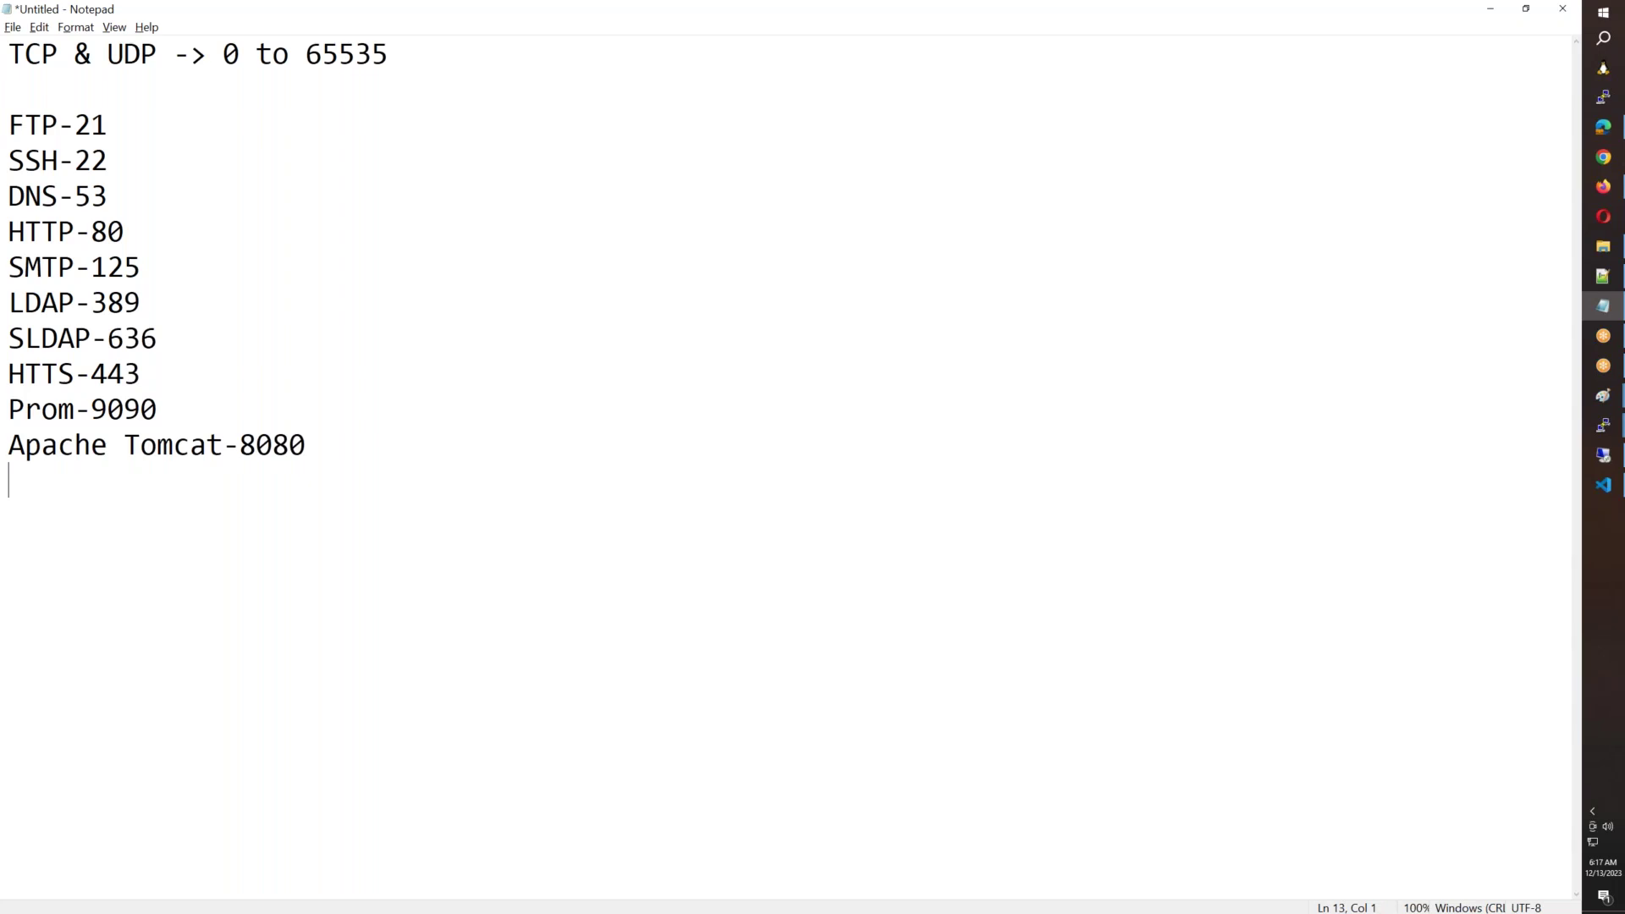
{"action": "type", "text": "Jenkins-8080"}
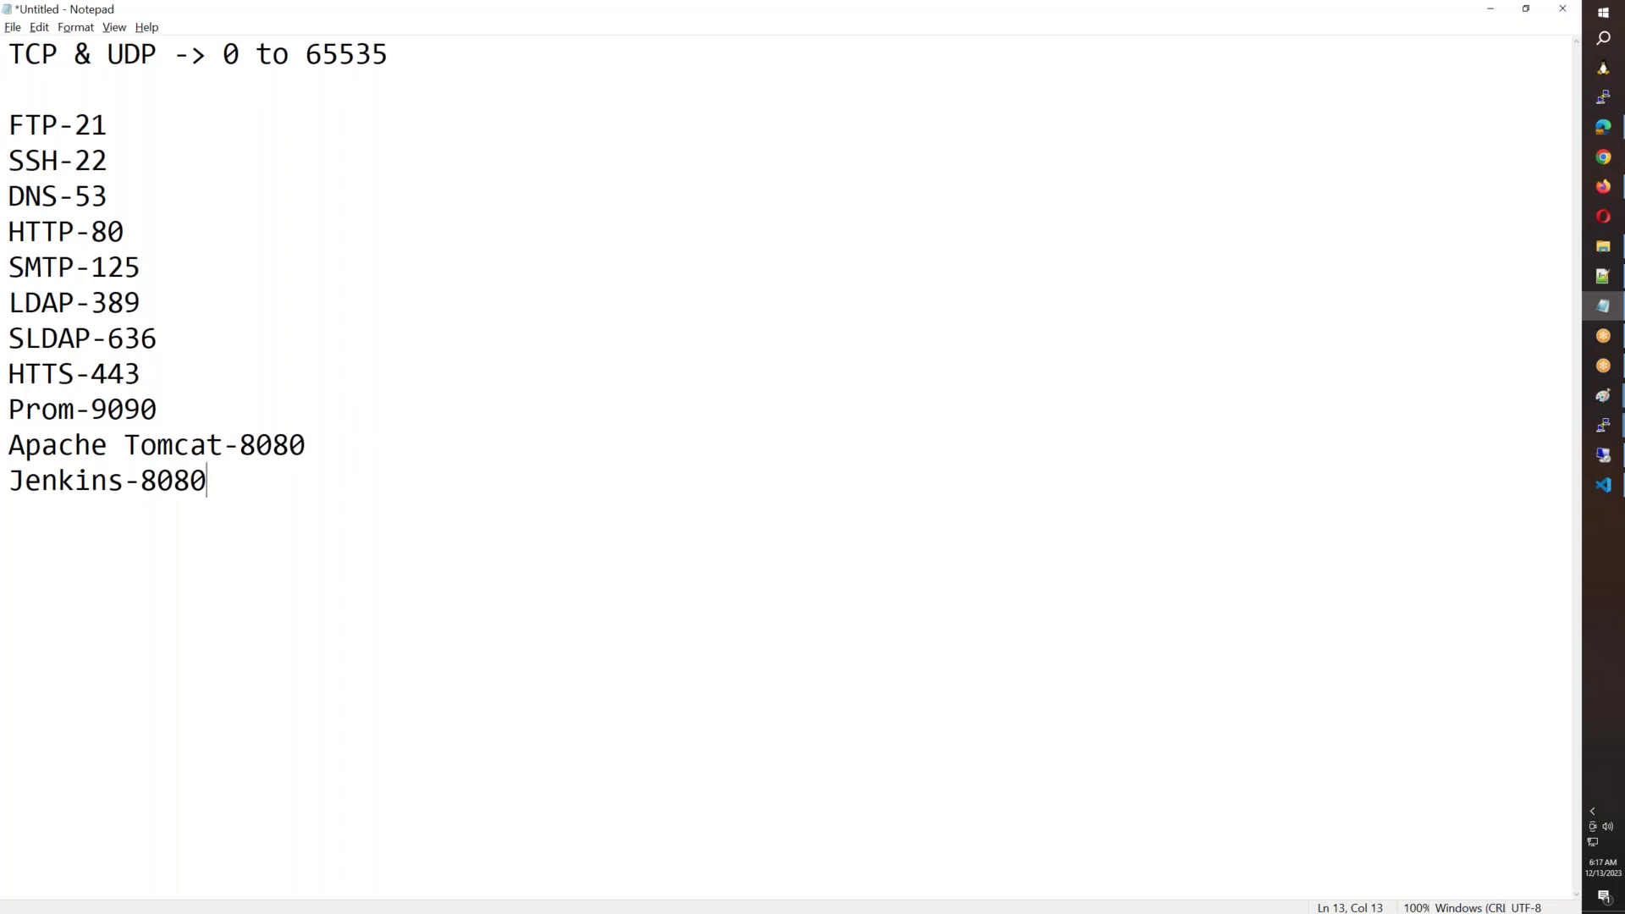
{"action": "left_click", "coordinate": [301, 446]}
{"action": "key", "text": "BackSpace"}
{"action": "type", "text": "1"}
{"action": "double_click", "coordinate": [127, 164]}
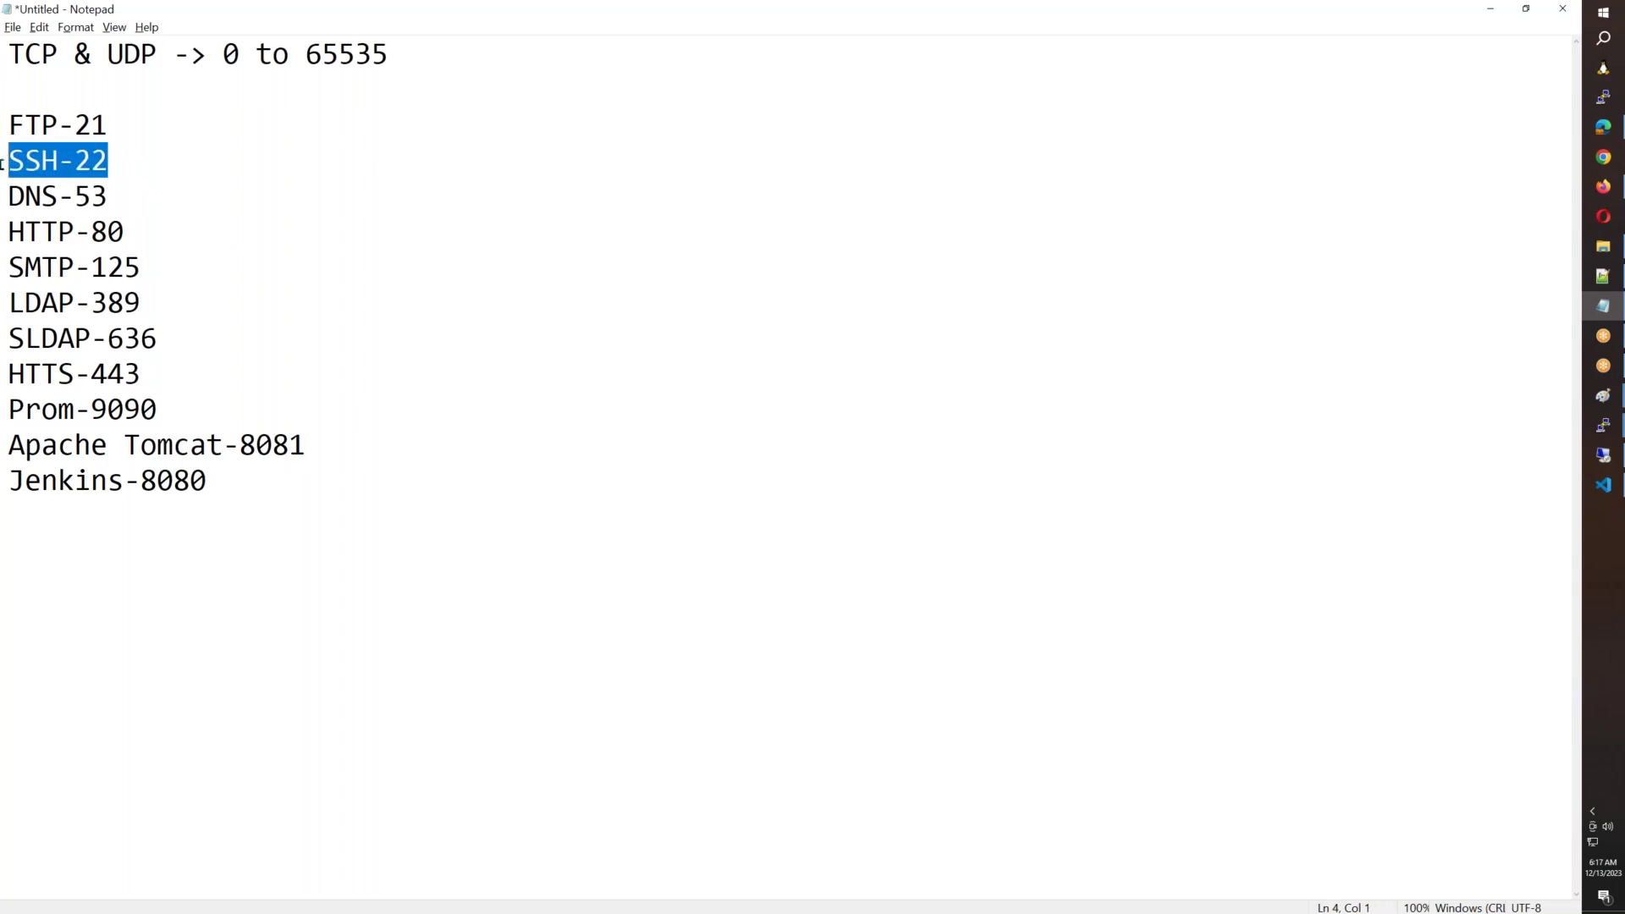
{"action": "left_click", "coordinate": [126, 164]}
{"action": "left_click_drag", "start_coordinate": [125, 164], "coordinate": [2, 166]}
- In Firefox, replace the Azure IP ranges page address with google.com and load Google
{"action": "left_click", "coordinate": [1602, 187]}
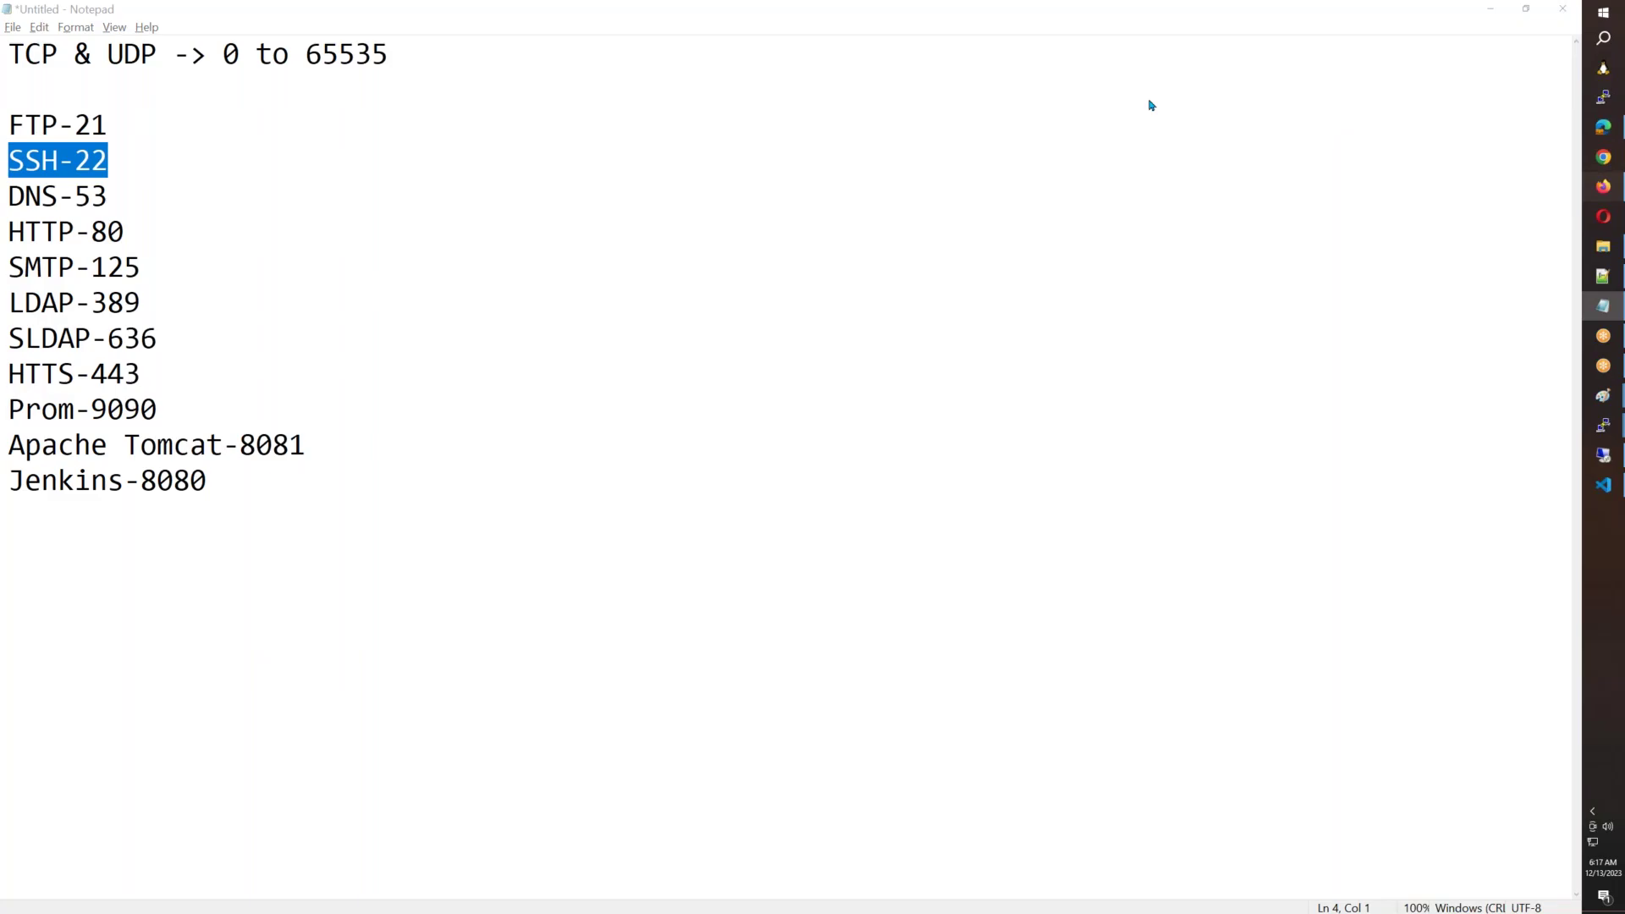
{"action": "left_click", "coordinate": [1253, 25]}
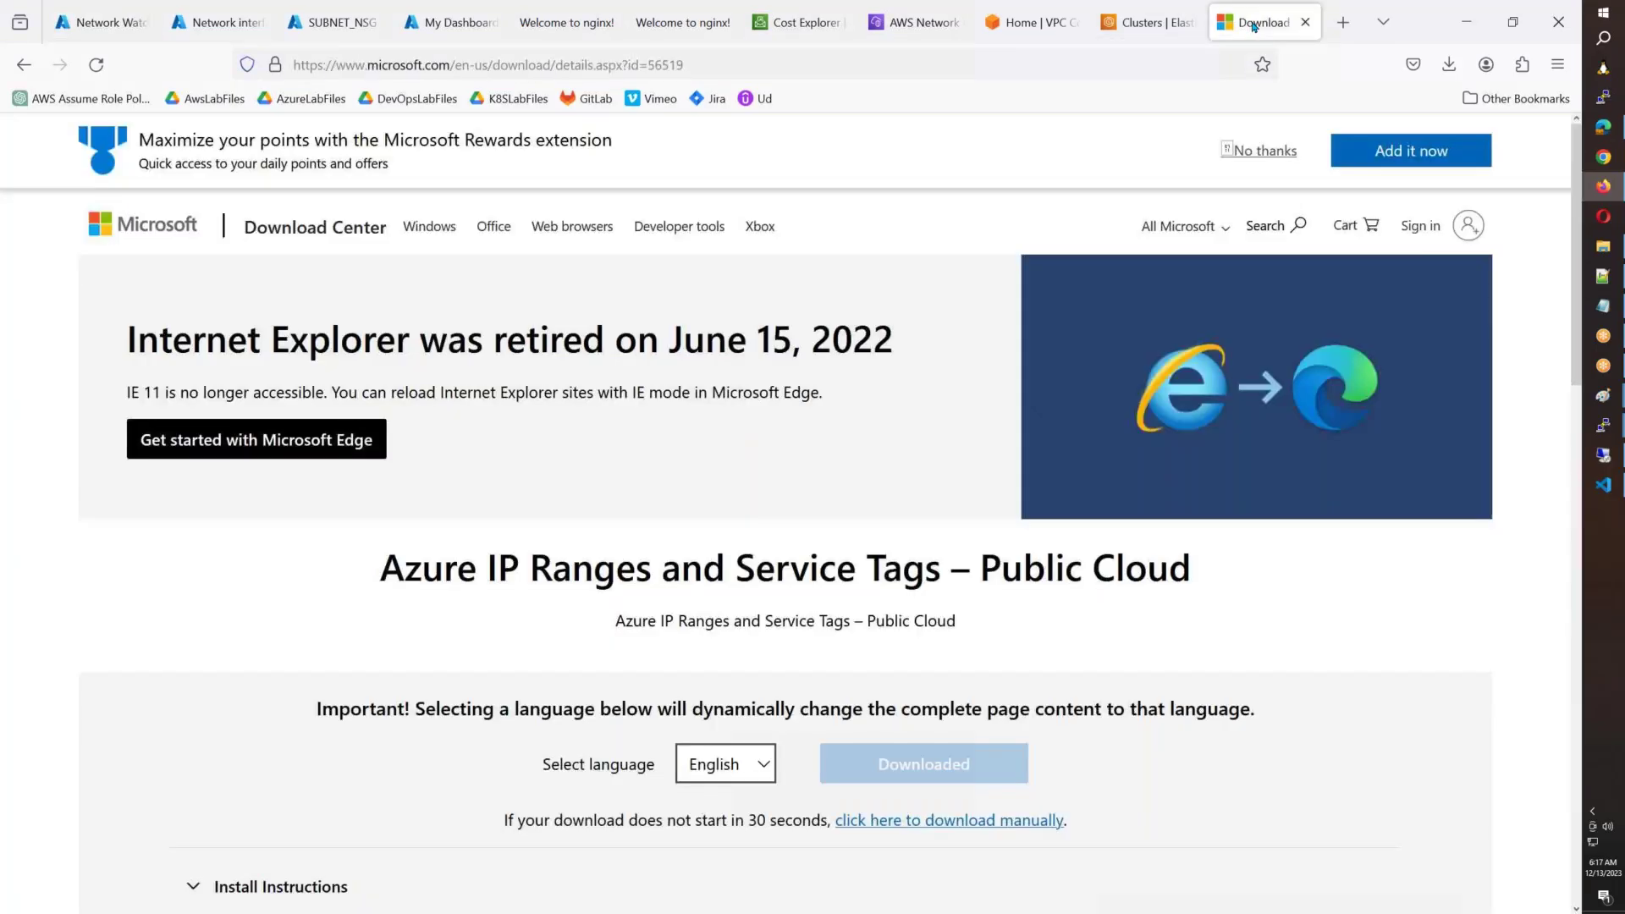
{"action": "left_click", "coordinate": [985, 58]}
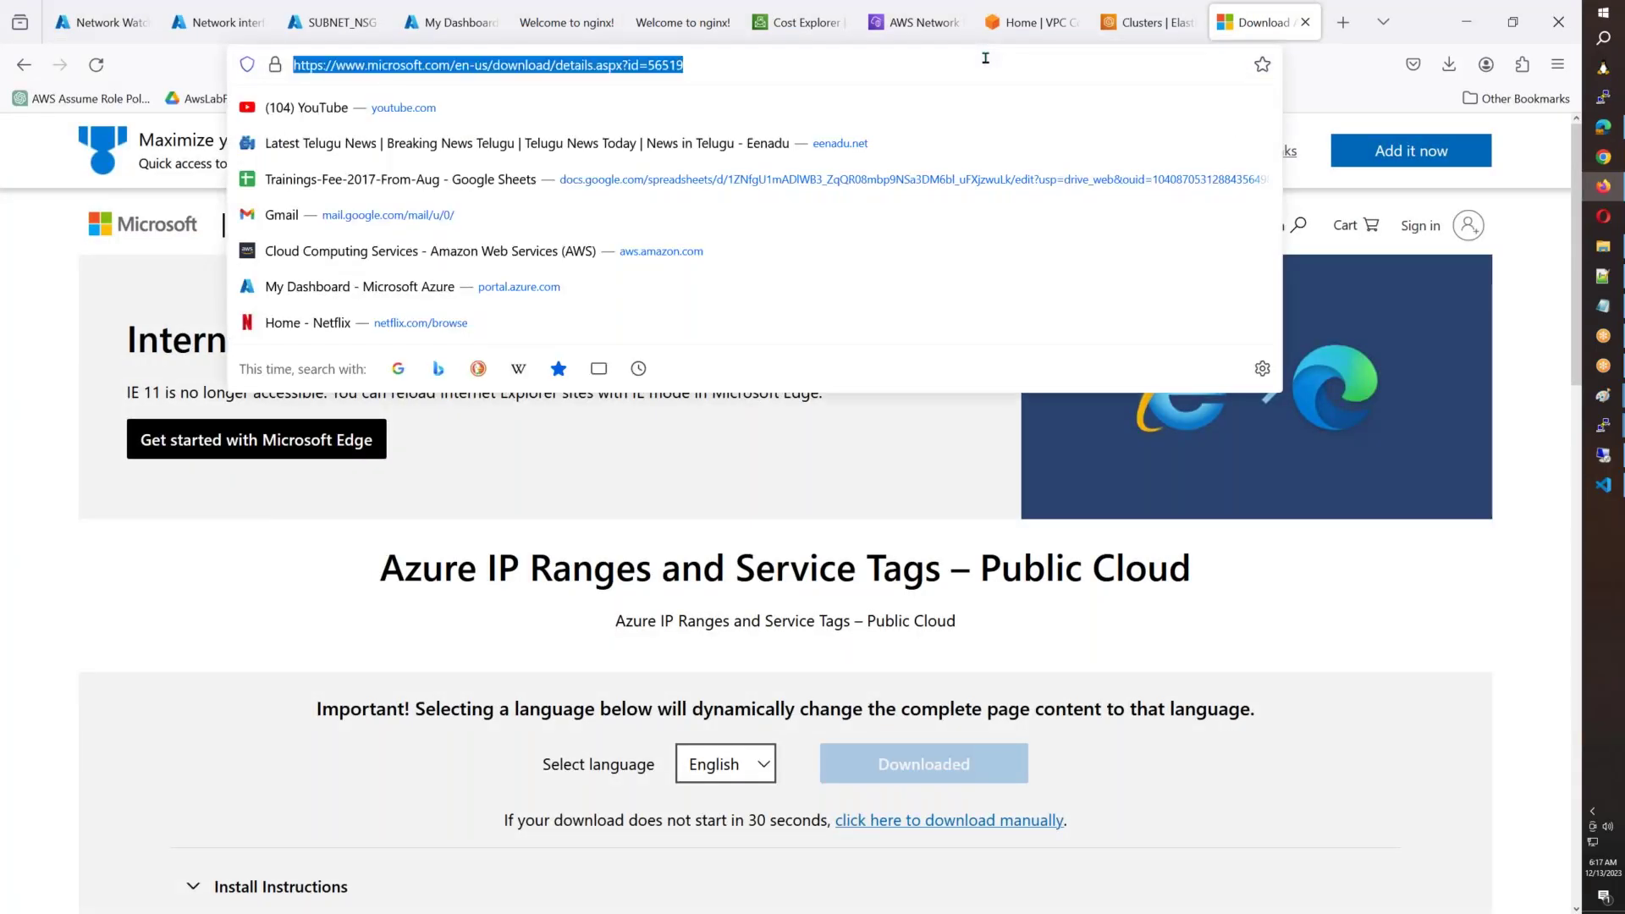
{"action": "type", "text": "google.com"}
{"action": "key", "text": "Return"}
- Search Google for 'firewall ports well known' and open the ScienceDirect Registered Port result
{"action": "type", "text": "fi"}
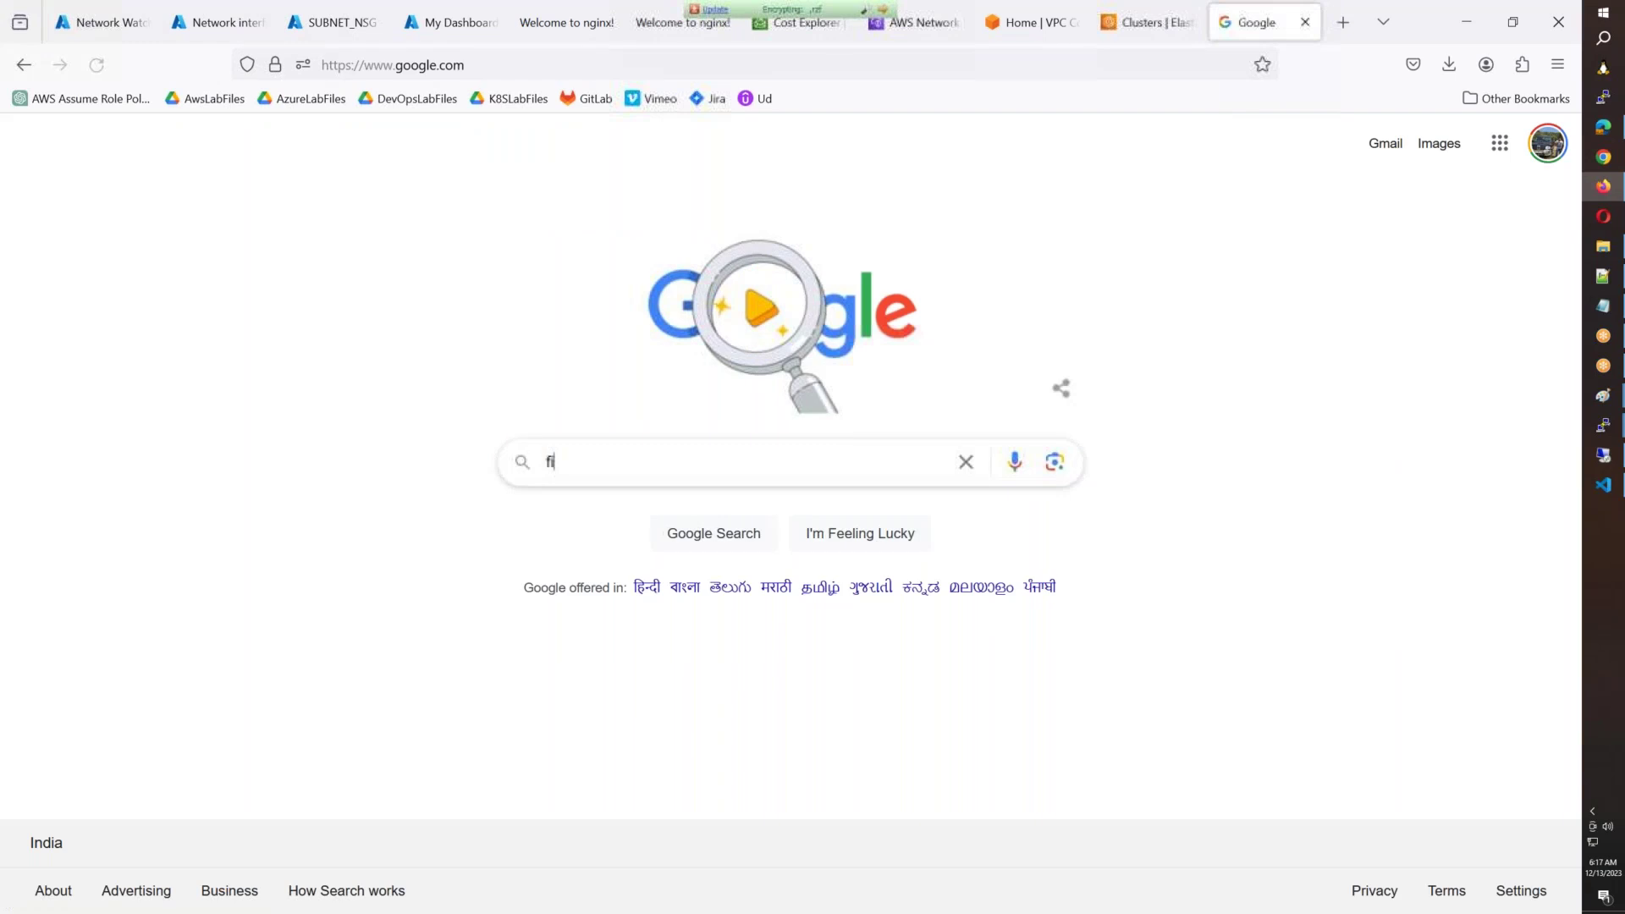
{"action": "type", "text": "rewall port"}
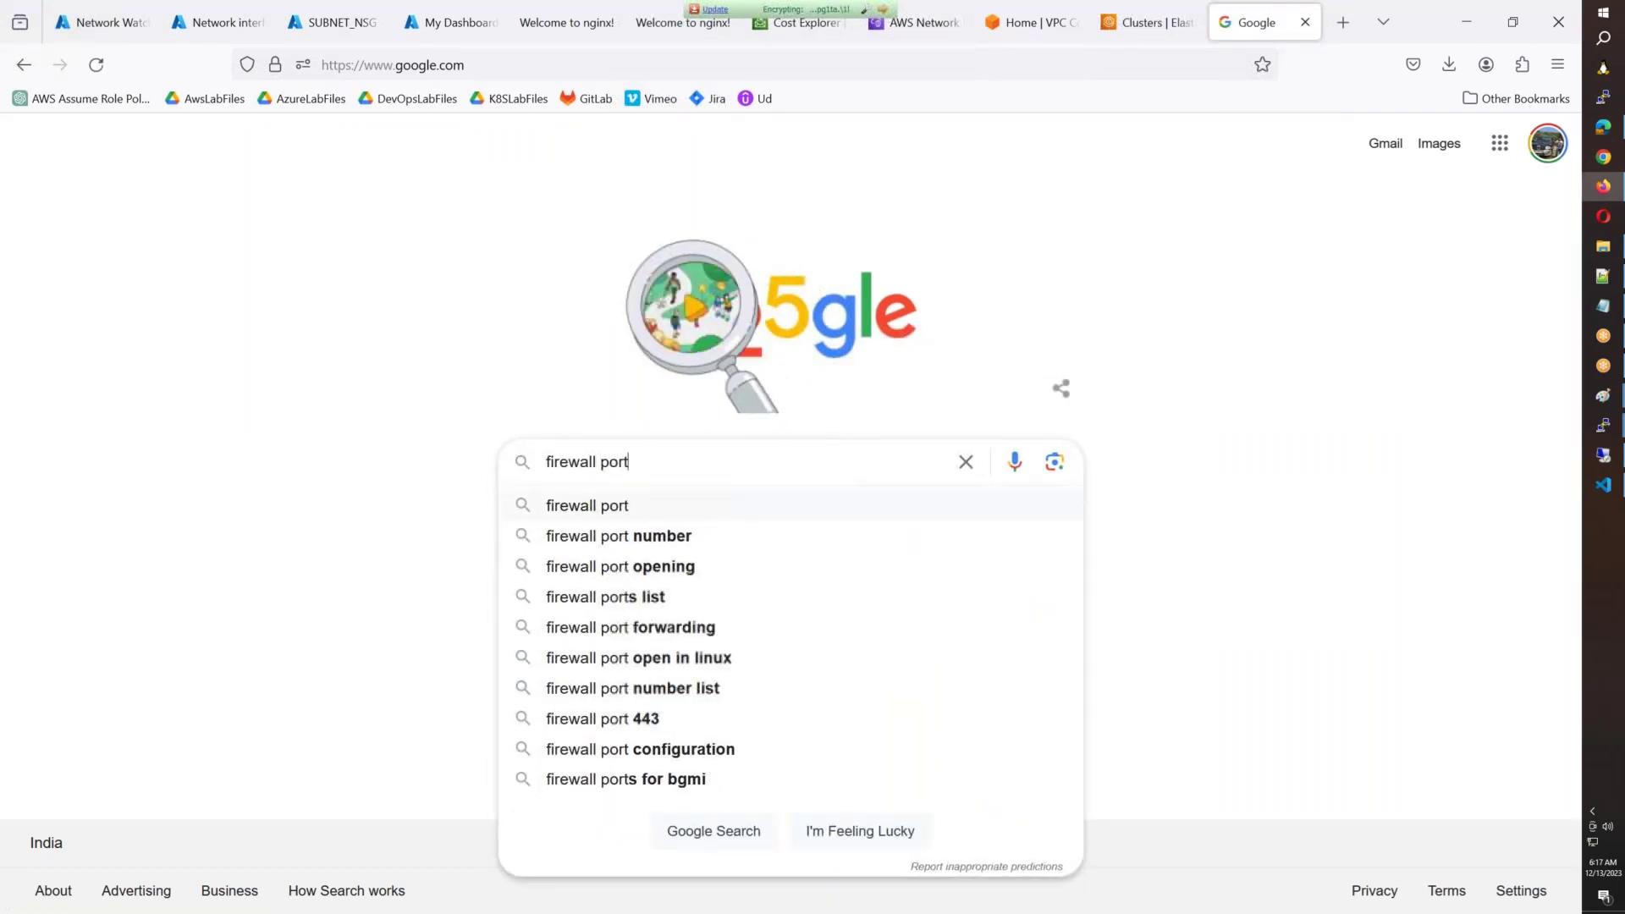
{"action": "type", "text": "s wel"}
{"action": "type", "text": "ll"}
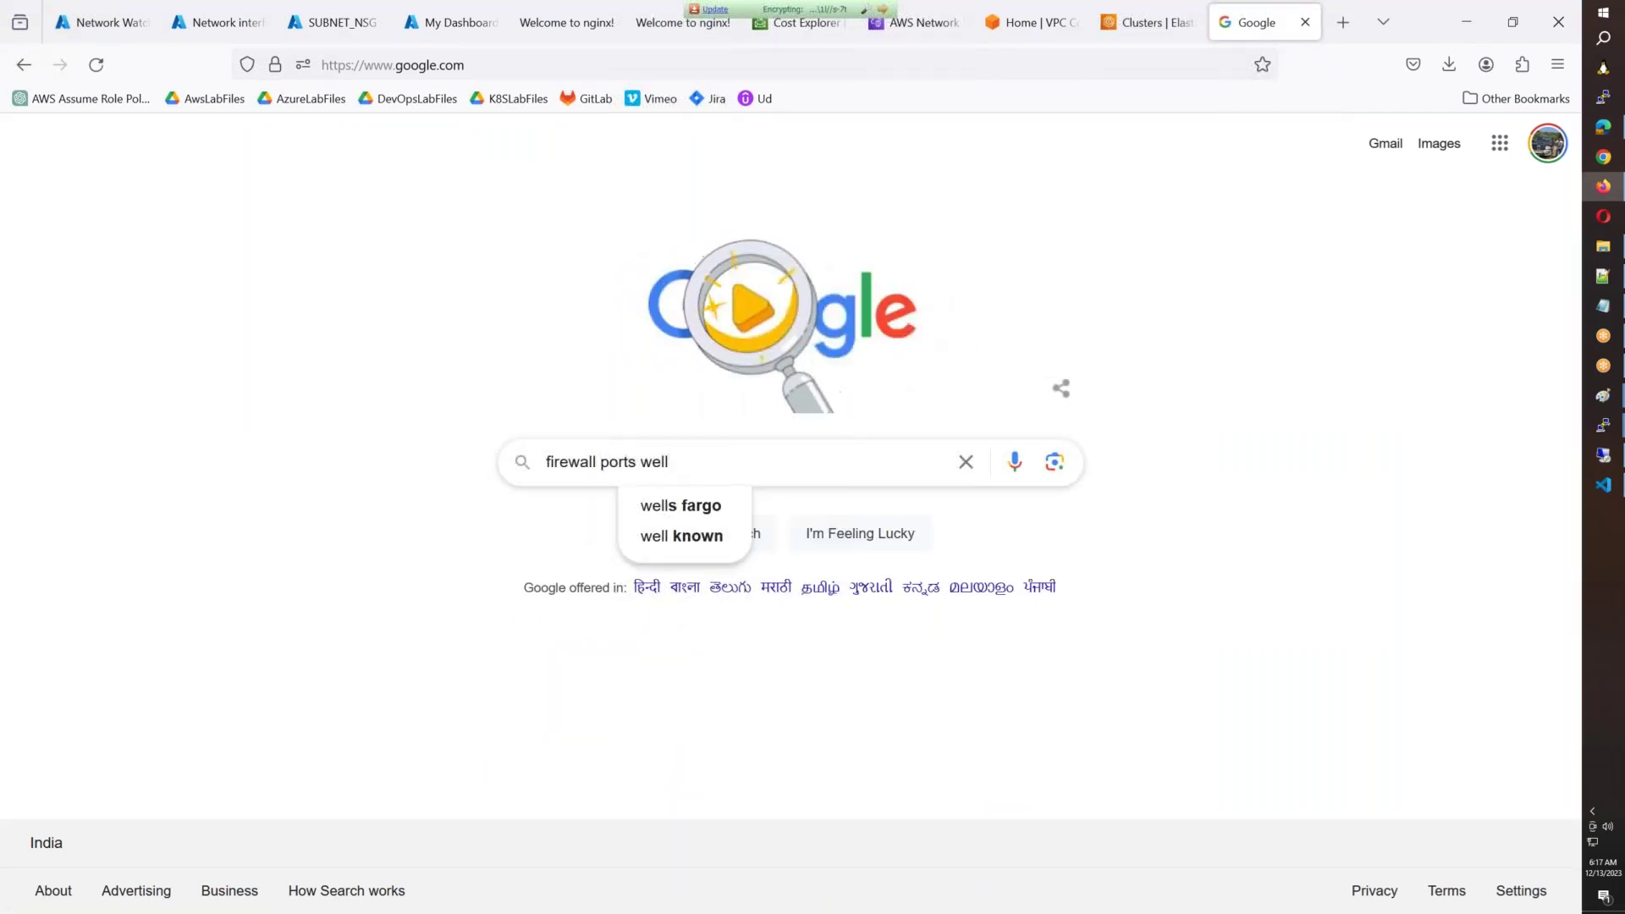
{"action": "key", "text": "Down"}
{"action": "key", "text": "Down"}
{"action": "key", "text": "Return"}
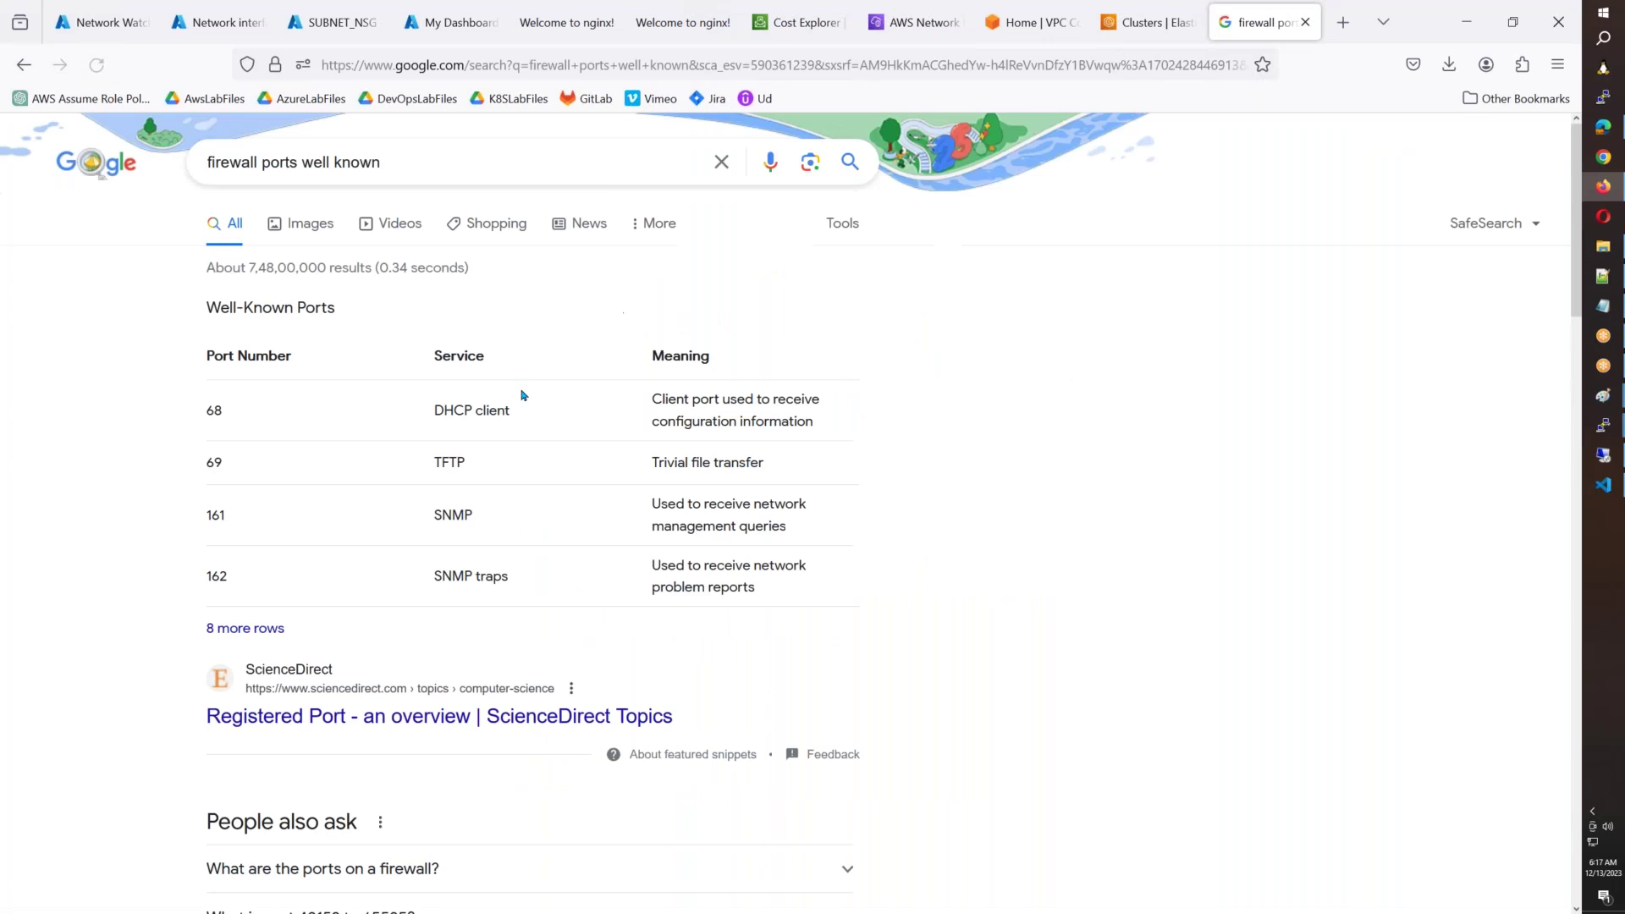
{"action": "left_click", "coordinate": [326, 715]}
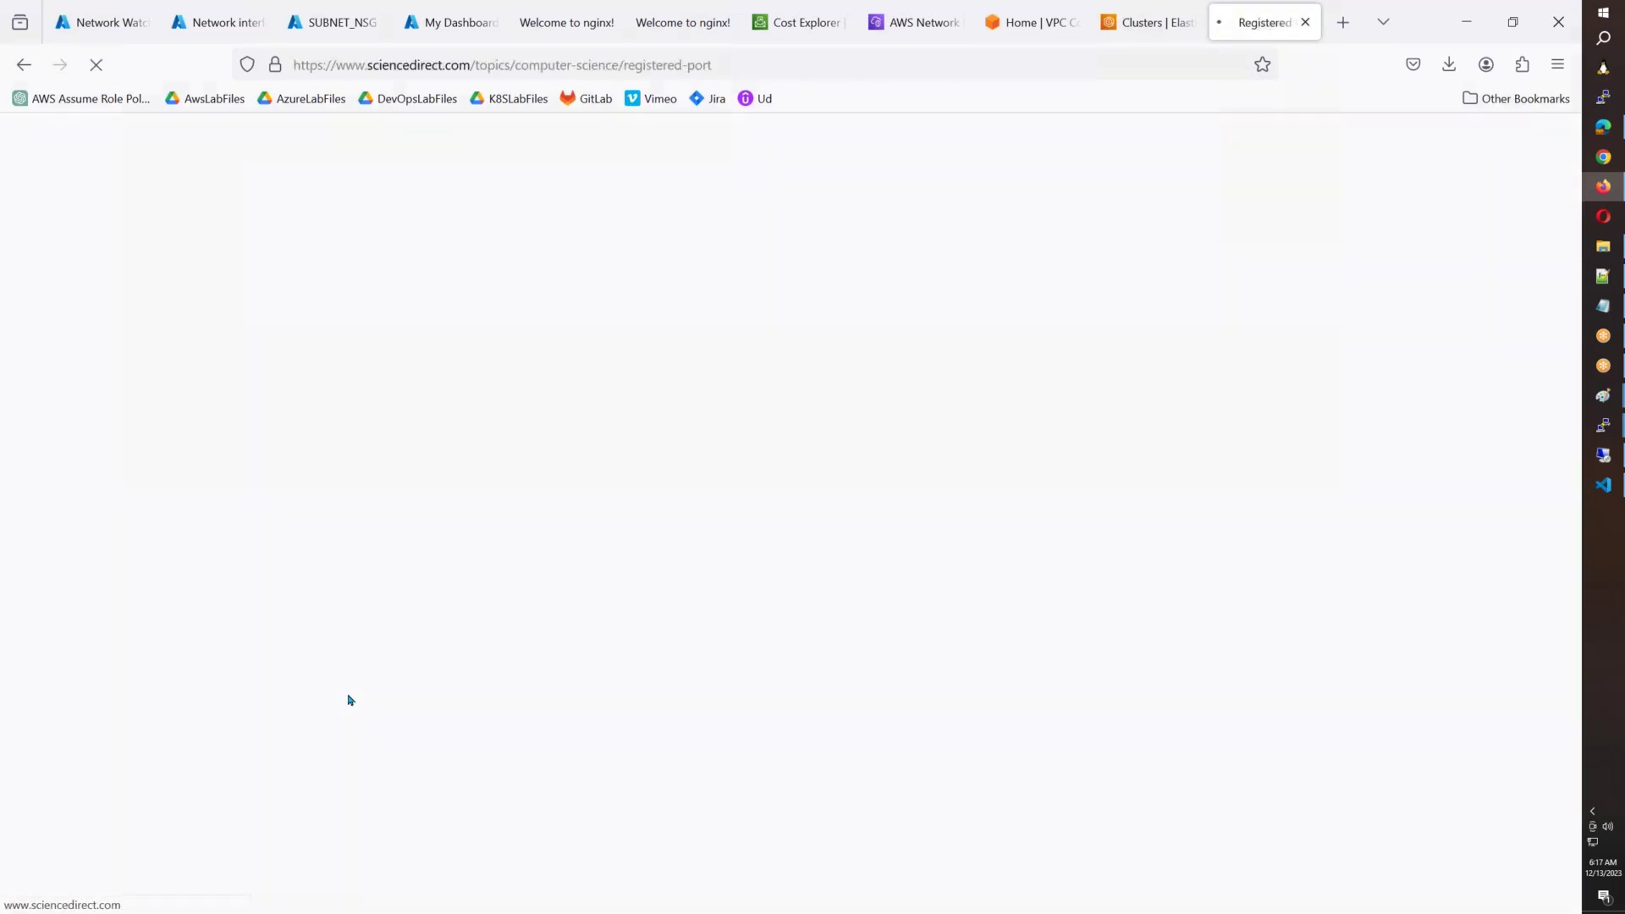
- Highlight the MySQL 3306 entry and the dynamic 49,152–65,535 port range in the article
{"action": "scroll", "coordinate": [627, 819], "scroll_direction": "down", "scroll_amount": 2}
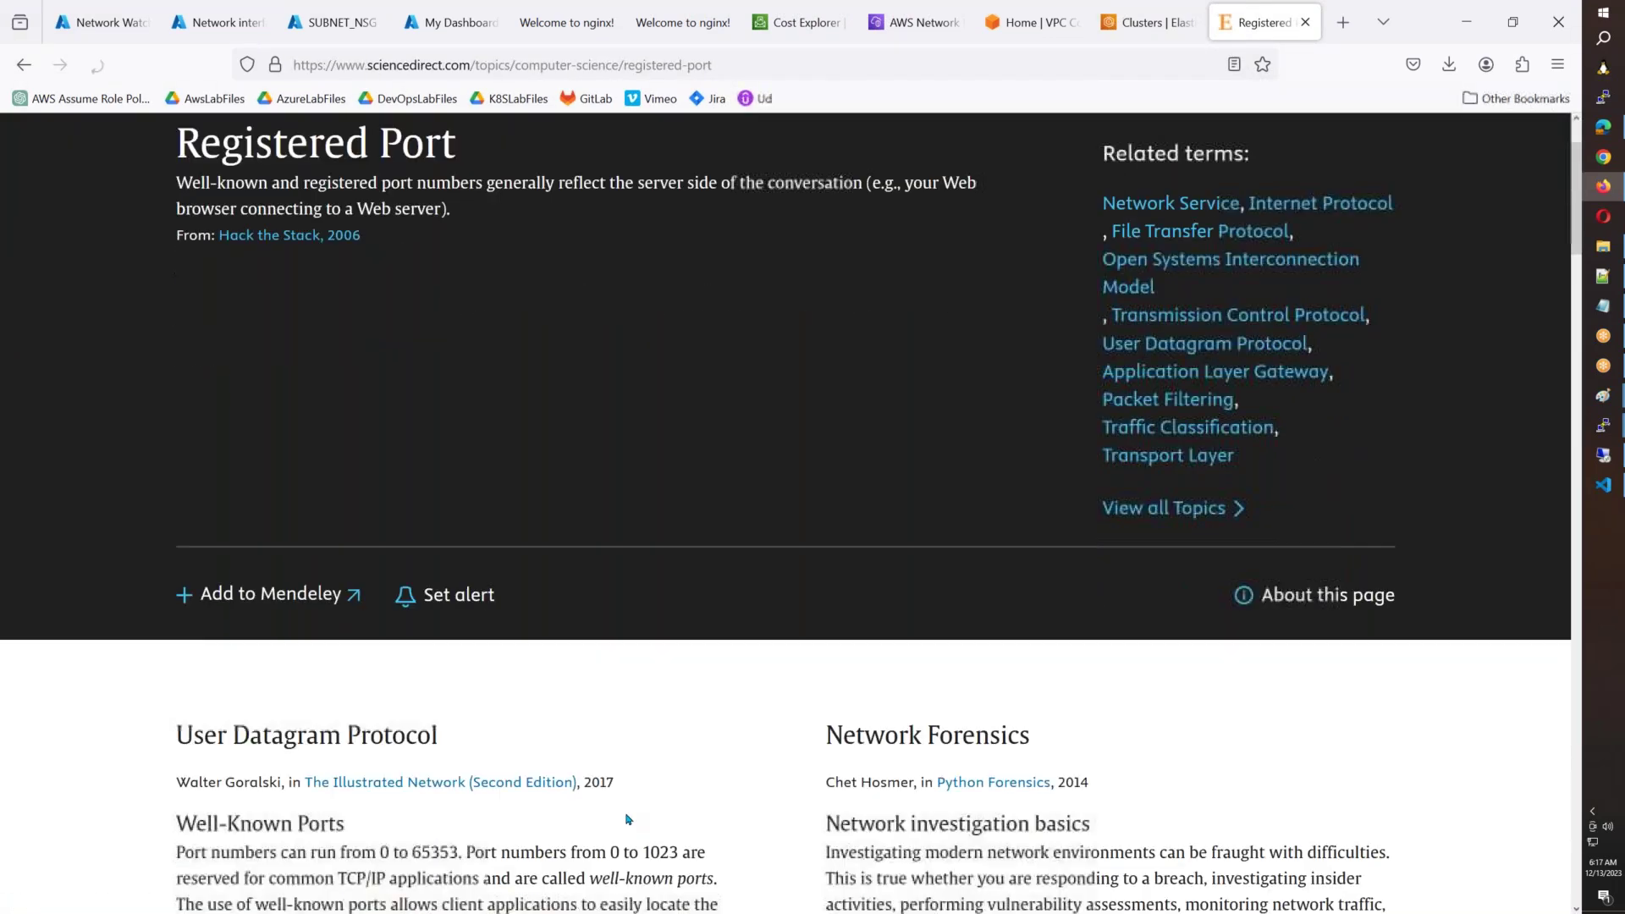
{"action": "scroll", "coordinate": [628, 819], "scroll_direction": "down", "scroll_amount": 5}
{"action": "scroll", "coordinate": [628, 819], "scroll_direction": "down", "scroll_amount": 12}
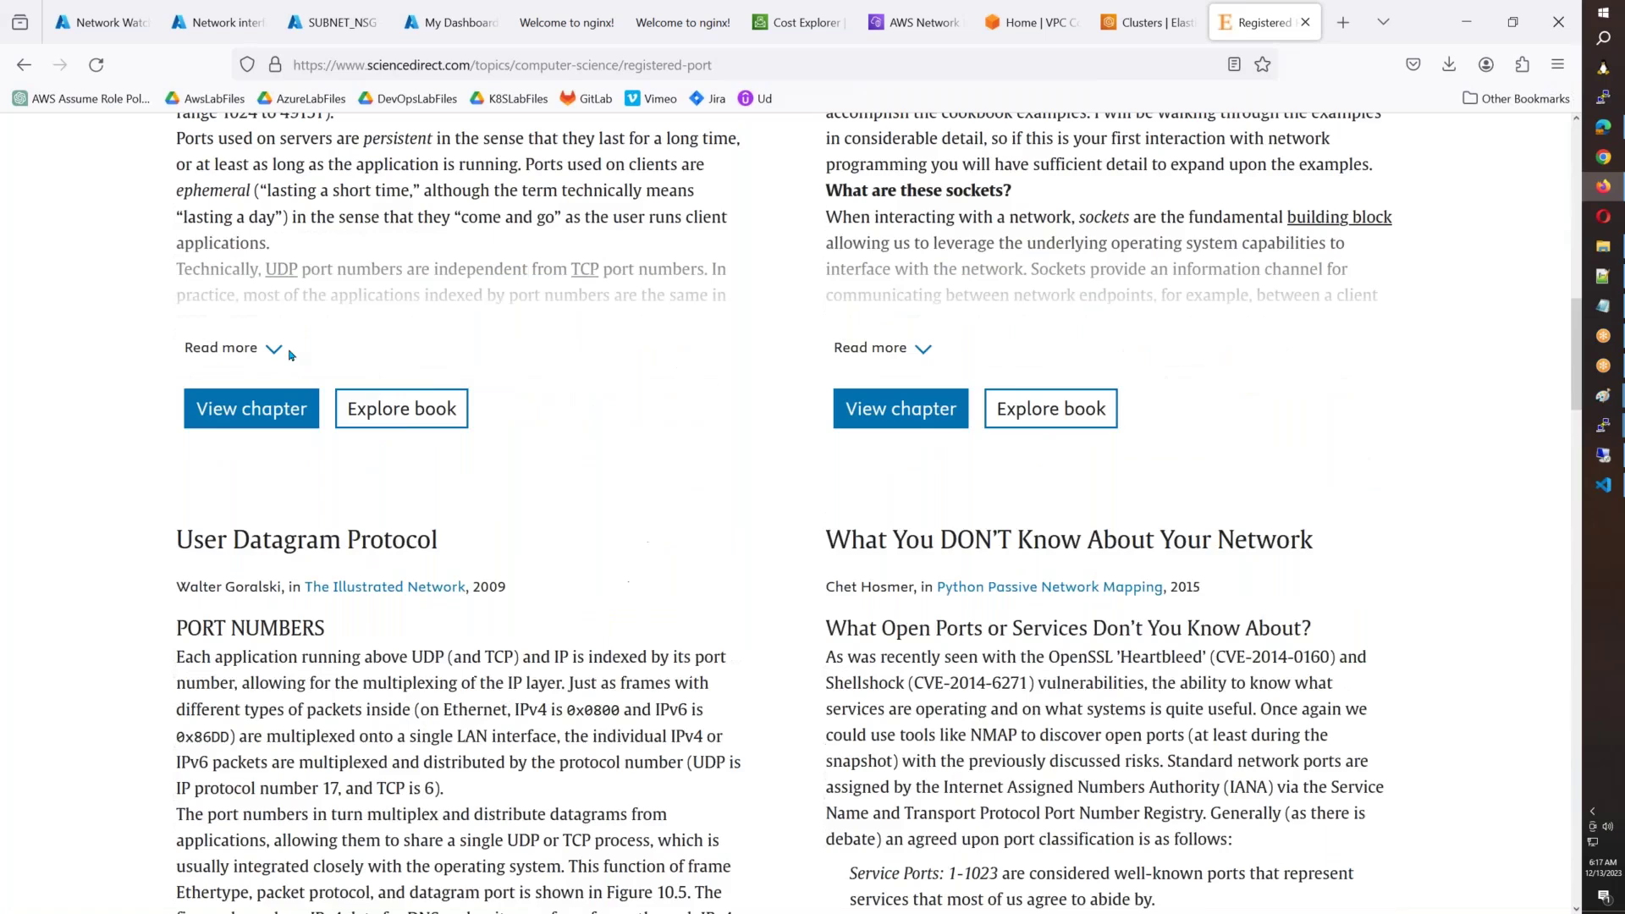
{"action": "scroll", "coordinate": [440, 660], "scroll_direction": "down", "scroll_amount": 6}
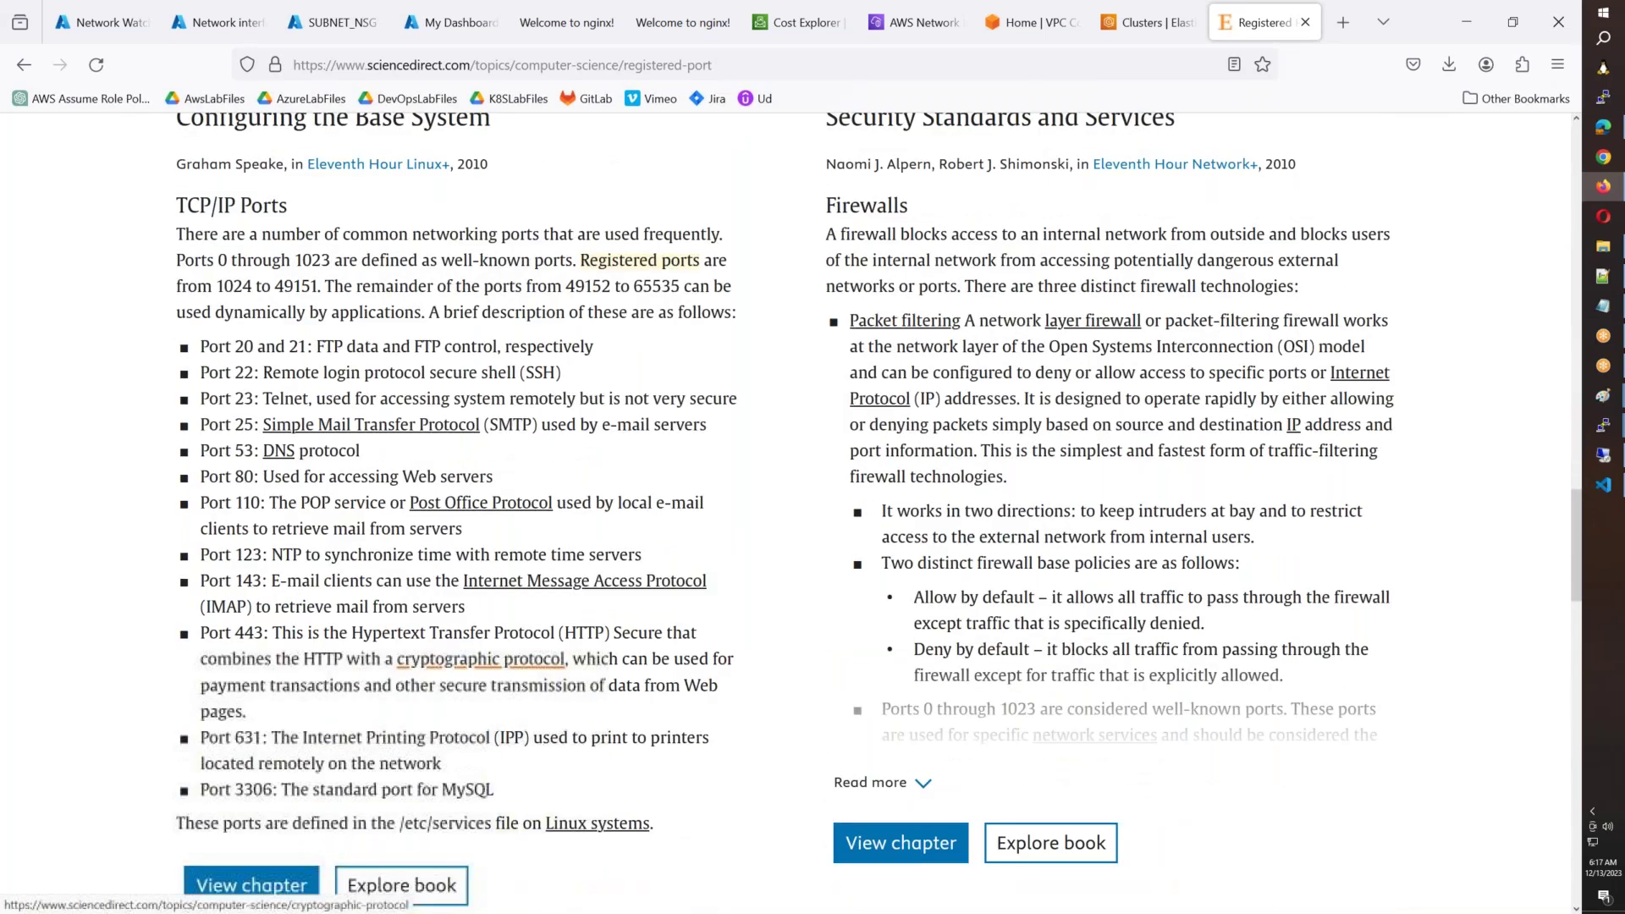
{"action": "left_click_drag", "start_coordinate": [244, 791], "coordinate": [303, 790]}
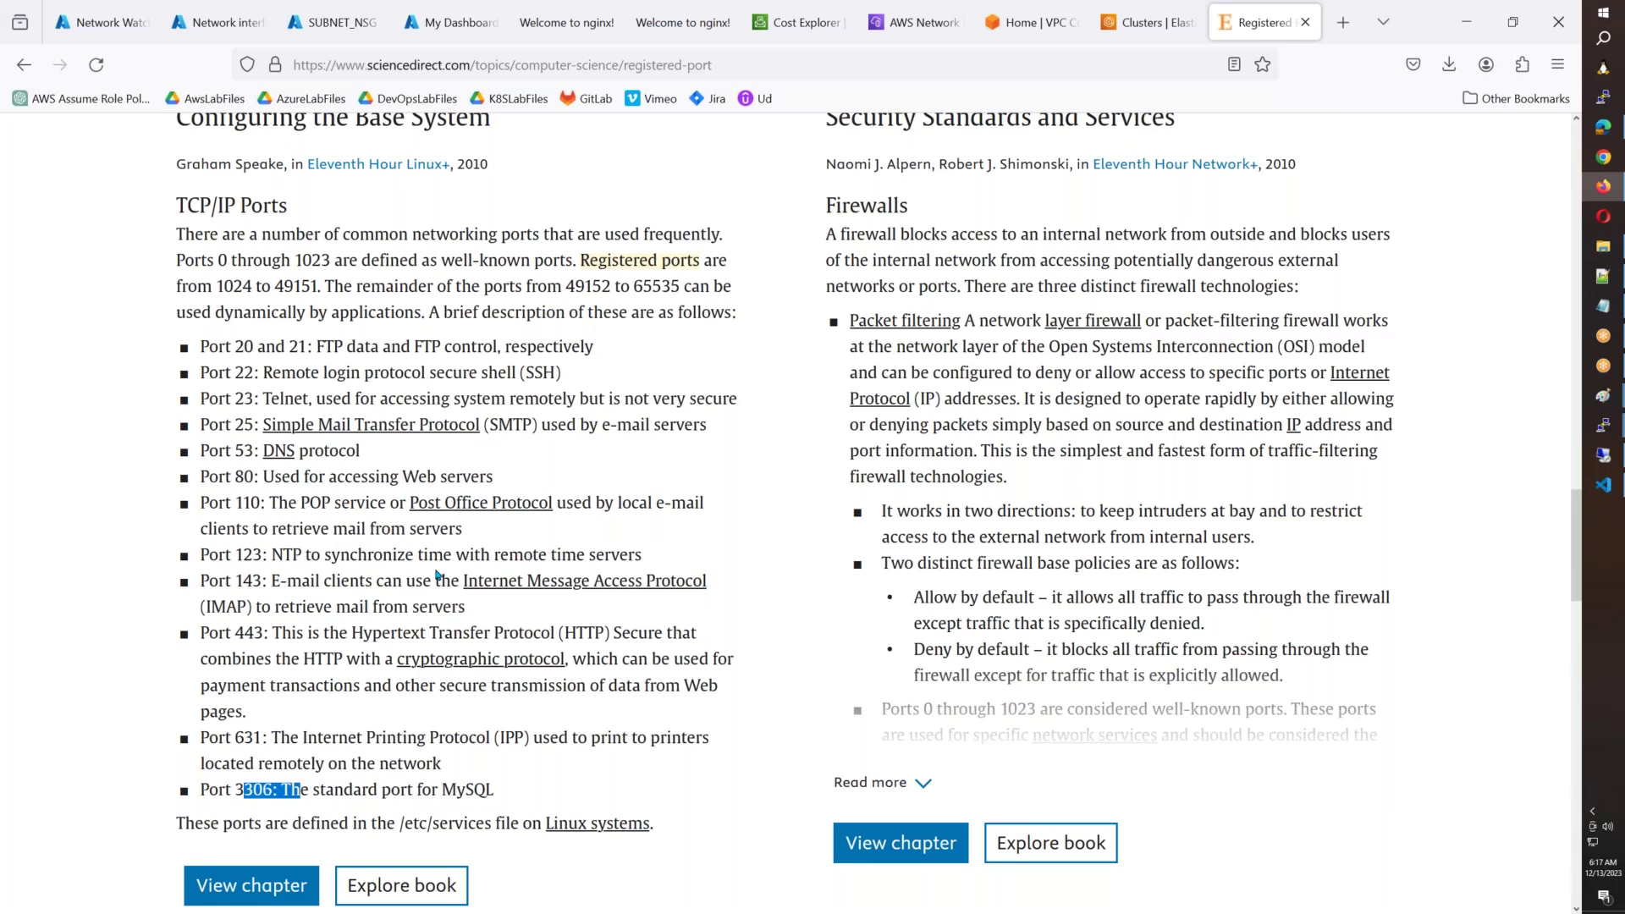
{"action": "scroll", "coordinate": [437, 575], "scroll_direction": "down", "scroll_amount": 1}
{"action": "scroll", "coordinate": [379, 583], "scroll_direction": "down", "scroll_amount": 8}
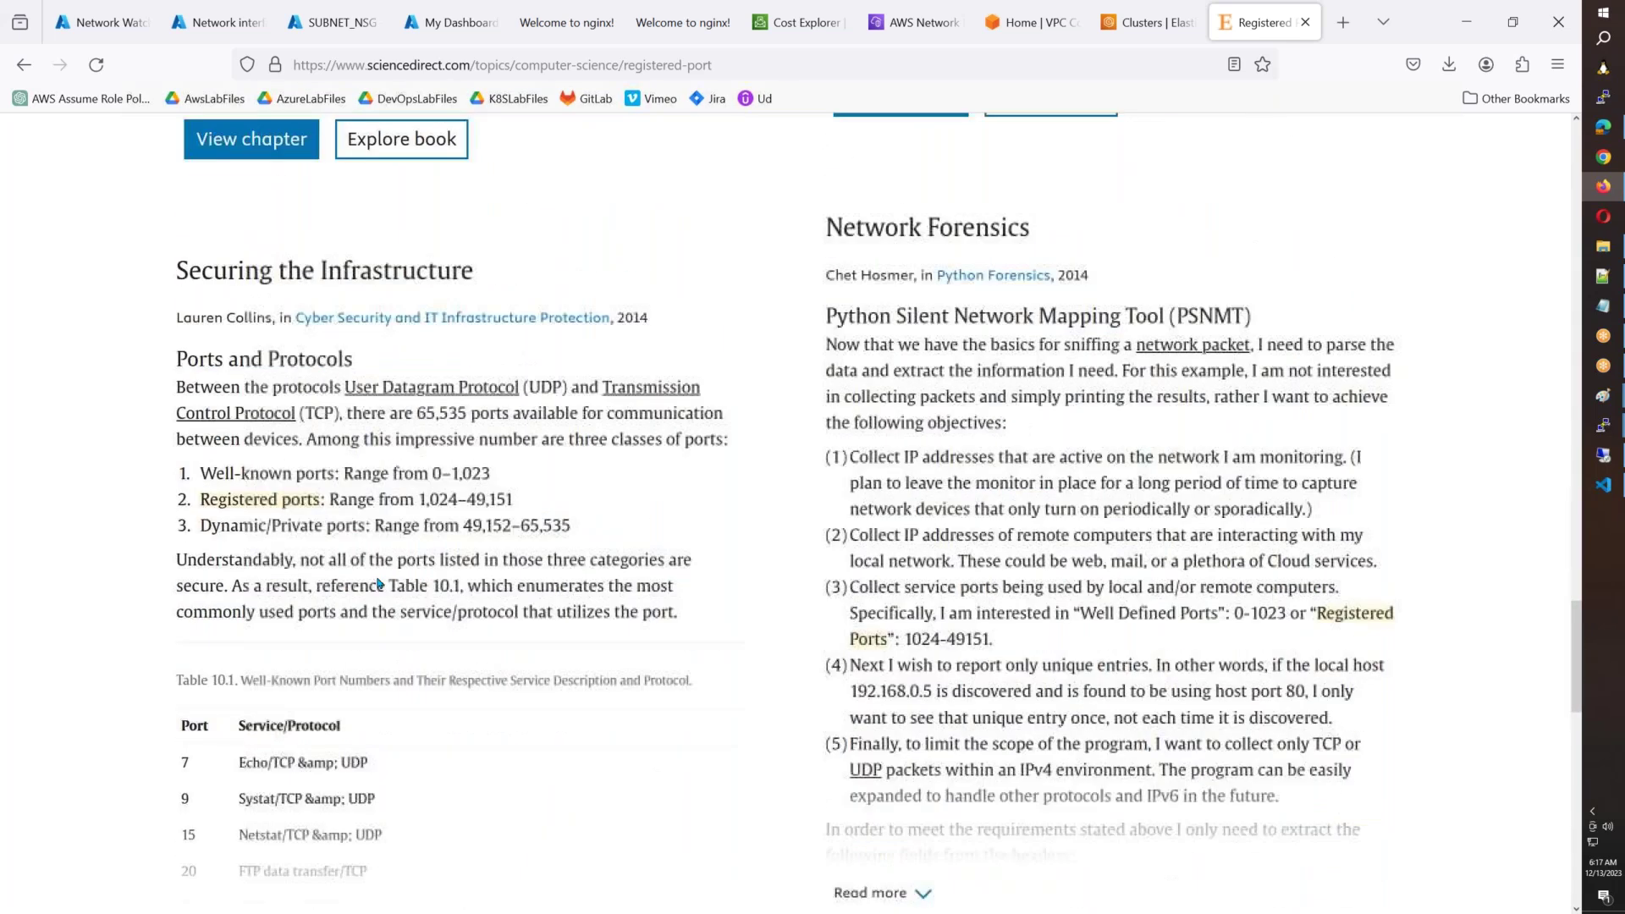
{"action": "left_click_drag", "start_coordinate": [212, 525], "coordinate": [446, 526]}
{"action": "left_click_drag", "start_coordinate": [571, 526], "coordinate": [464, 526]}
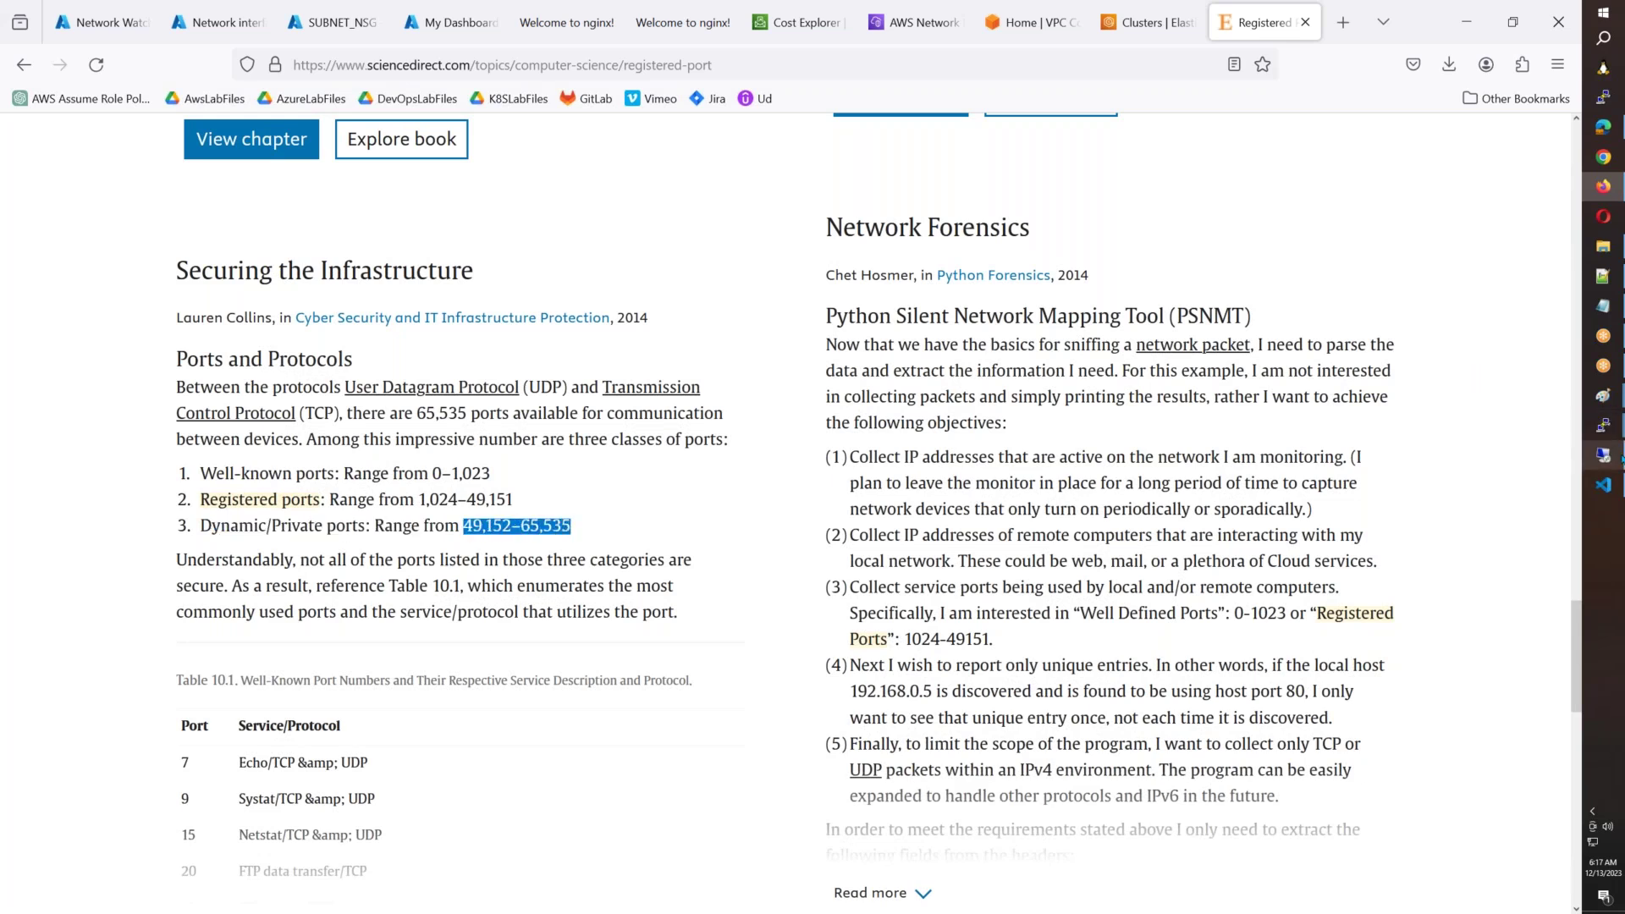
- Begin a new Azure inbound rule, then highlight the registered 1,024–49,151 and dynamic ranges in the article
{"action": "left_click", "coordinate": [1621, 459]}
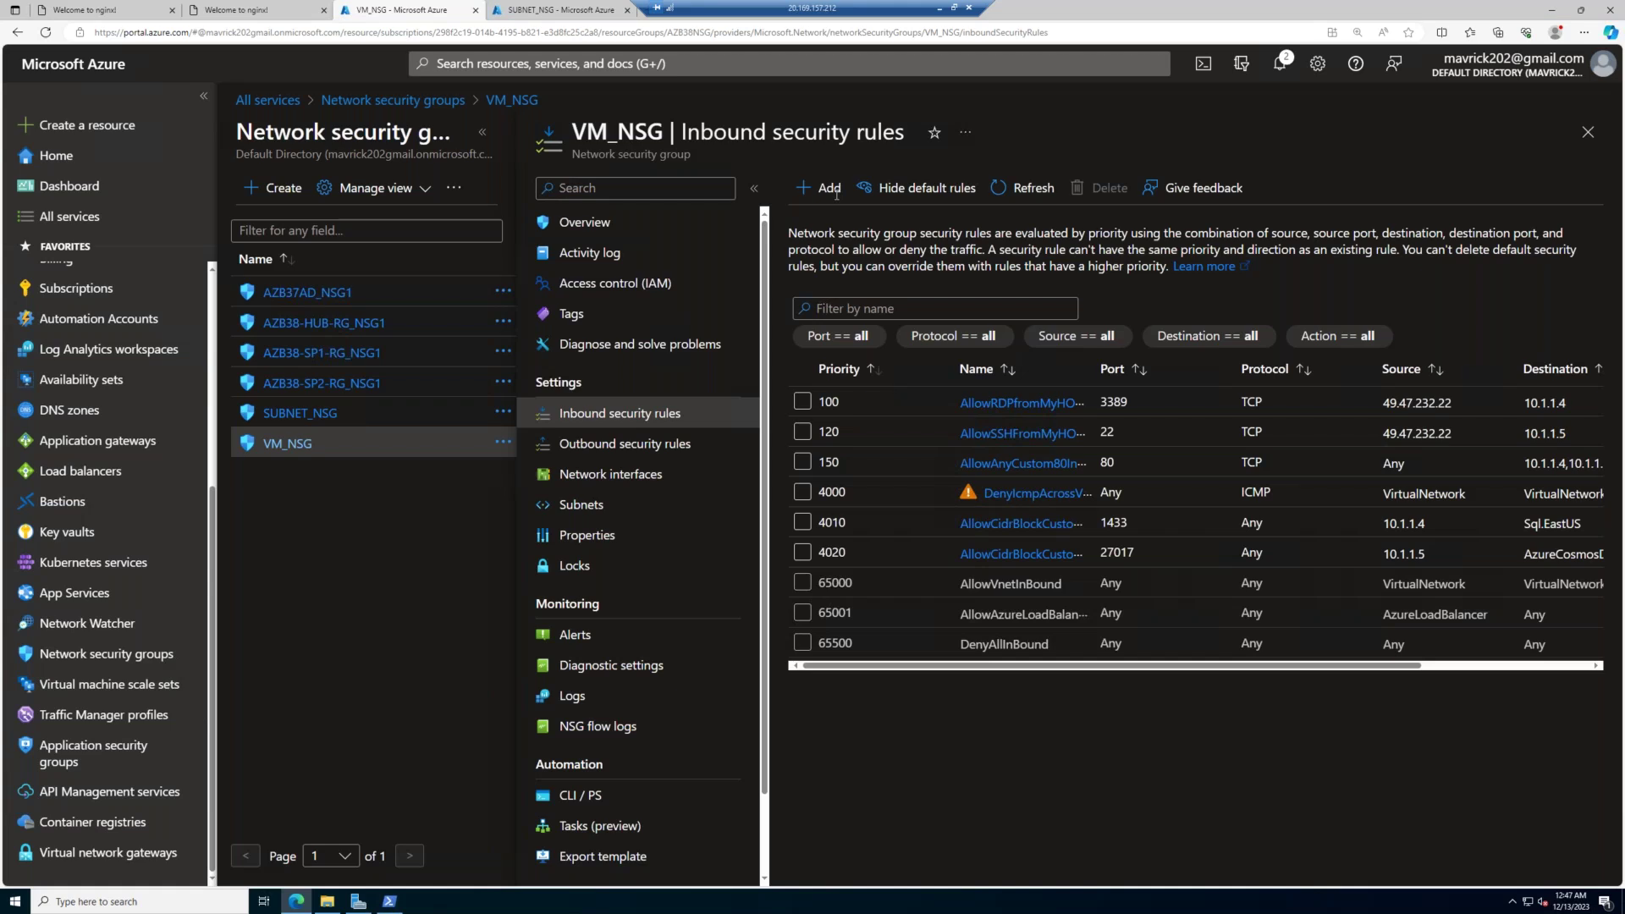
{"action": "left_click", "coordinate": [819, 187]}
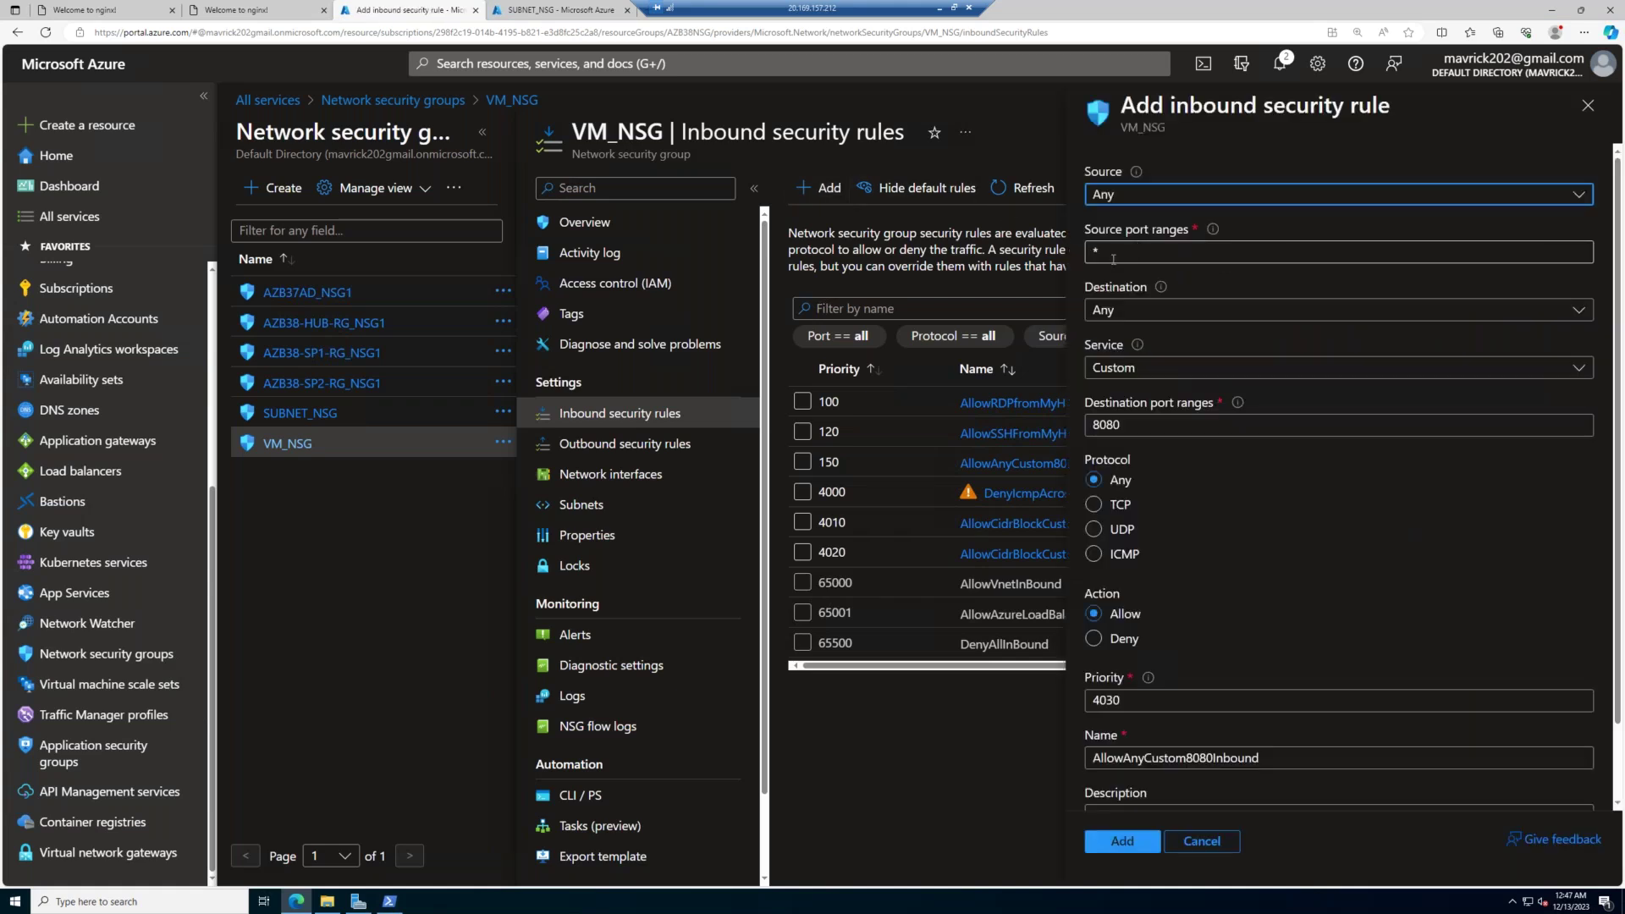
{"action": "double_click", "coordinate": [1129, 250]}
{"action": "left_click", "coordinate": [938, 10]}
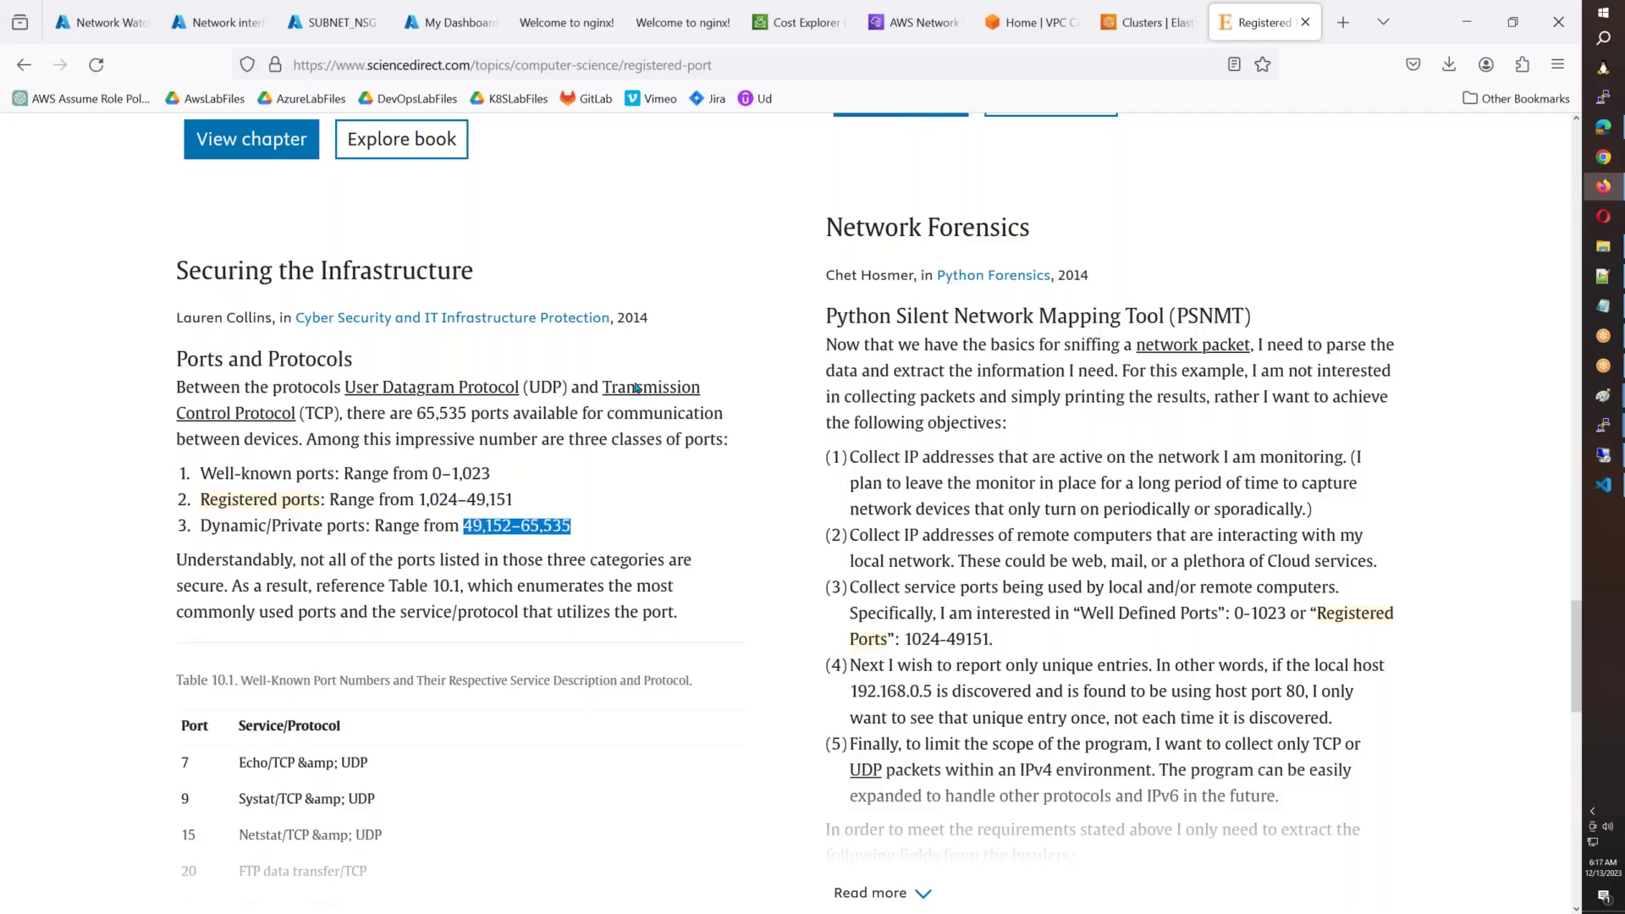
{"action": "left_click", "coordinate": [466, 523]}
{"action": "left_click_drag", "start_coordinate": [421, 501], "coordinate": [512, 503]}
{"action": "left_click_drag", "start_coordinate": [594, 533], "coordinate": [472, 530]}
- In the LNXVM1 terminal, try netstat and install net-tools with 'apt install net-tools -y'
{"action": "left_click", "coordinate": [1603, 425]}
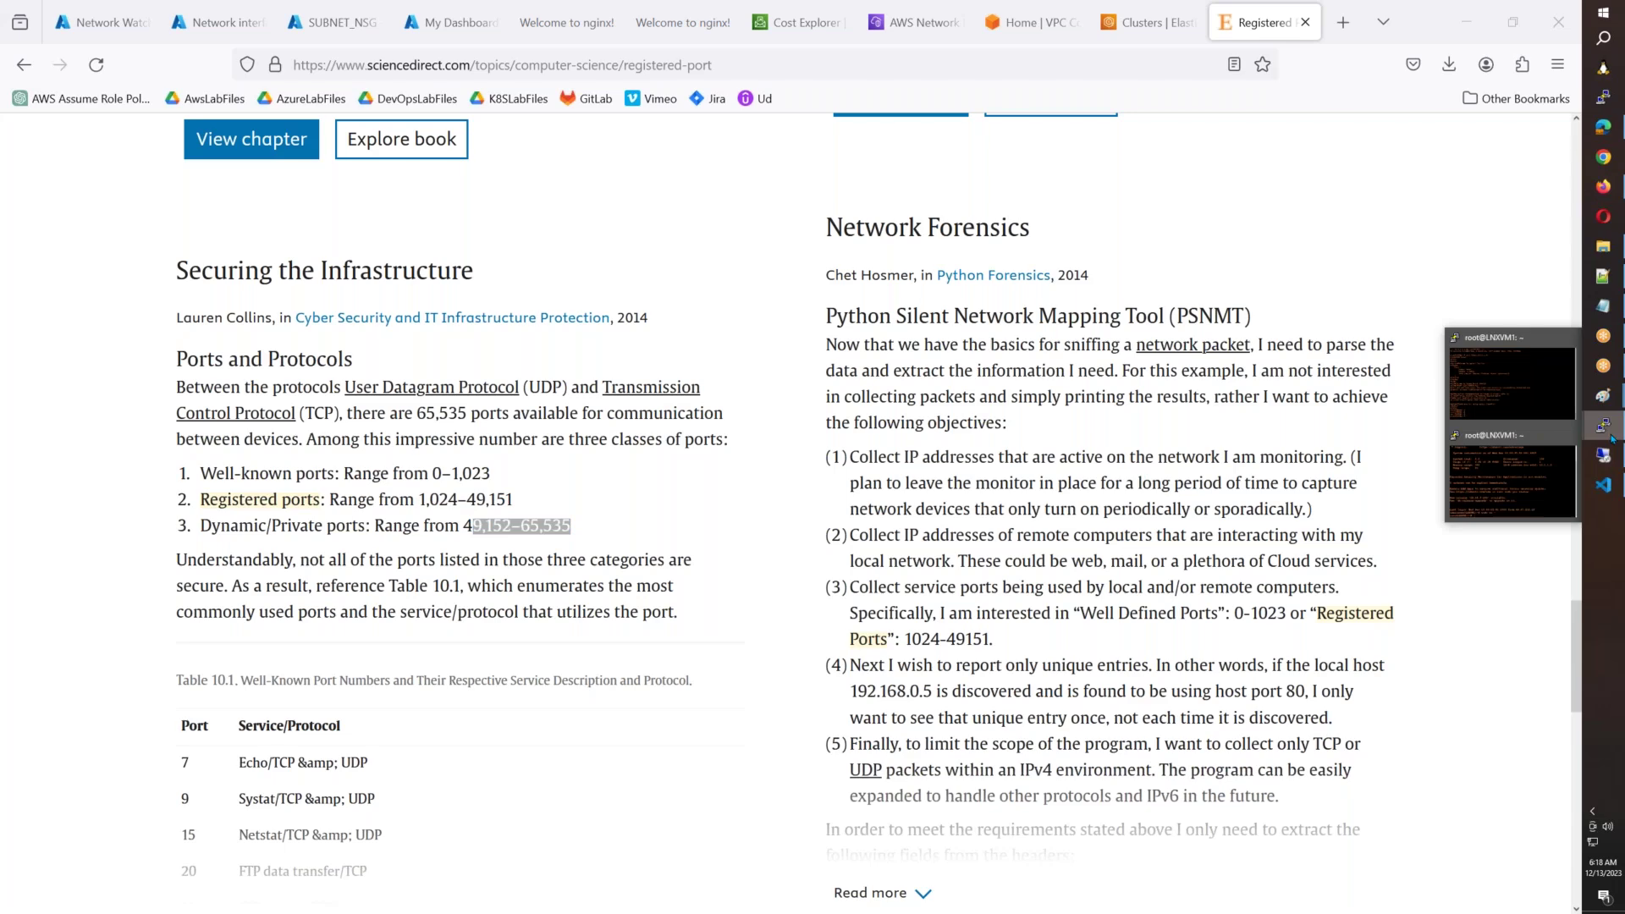
{"action": "left_click", "coordinate": [1506, 474]}
{"action": "type", "text": "netstat"}
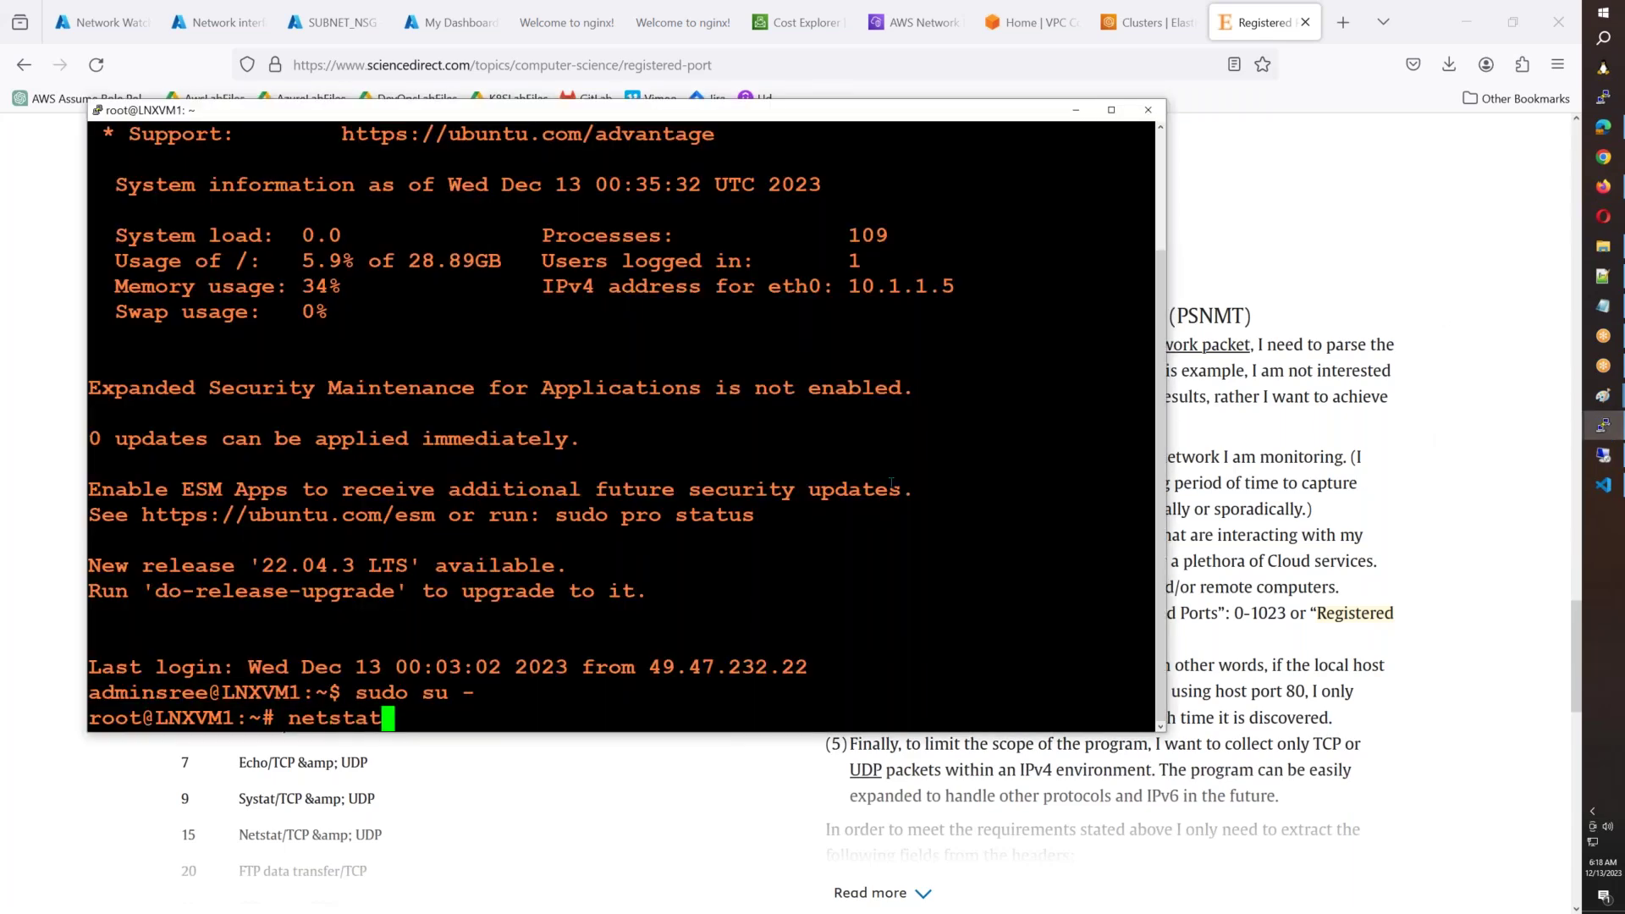
{"action": "key", "text": "Return"}
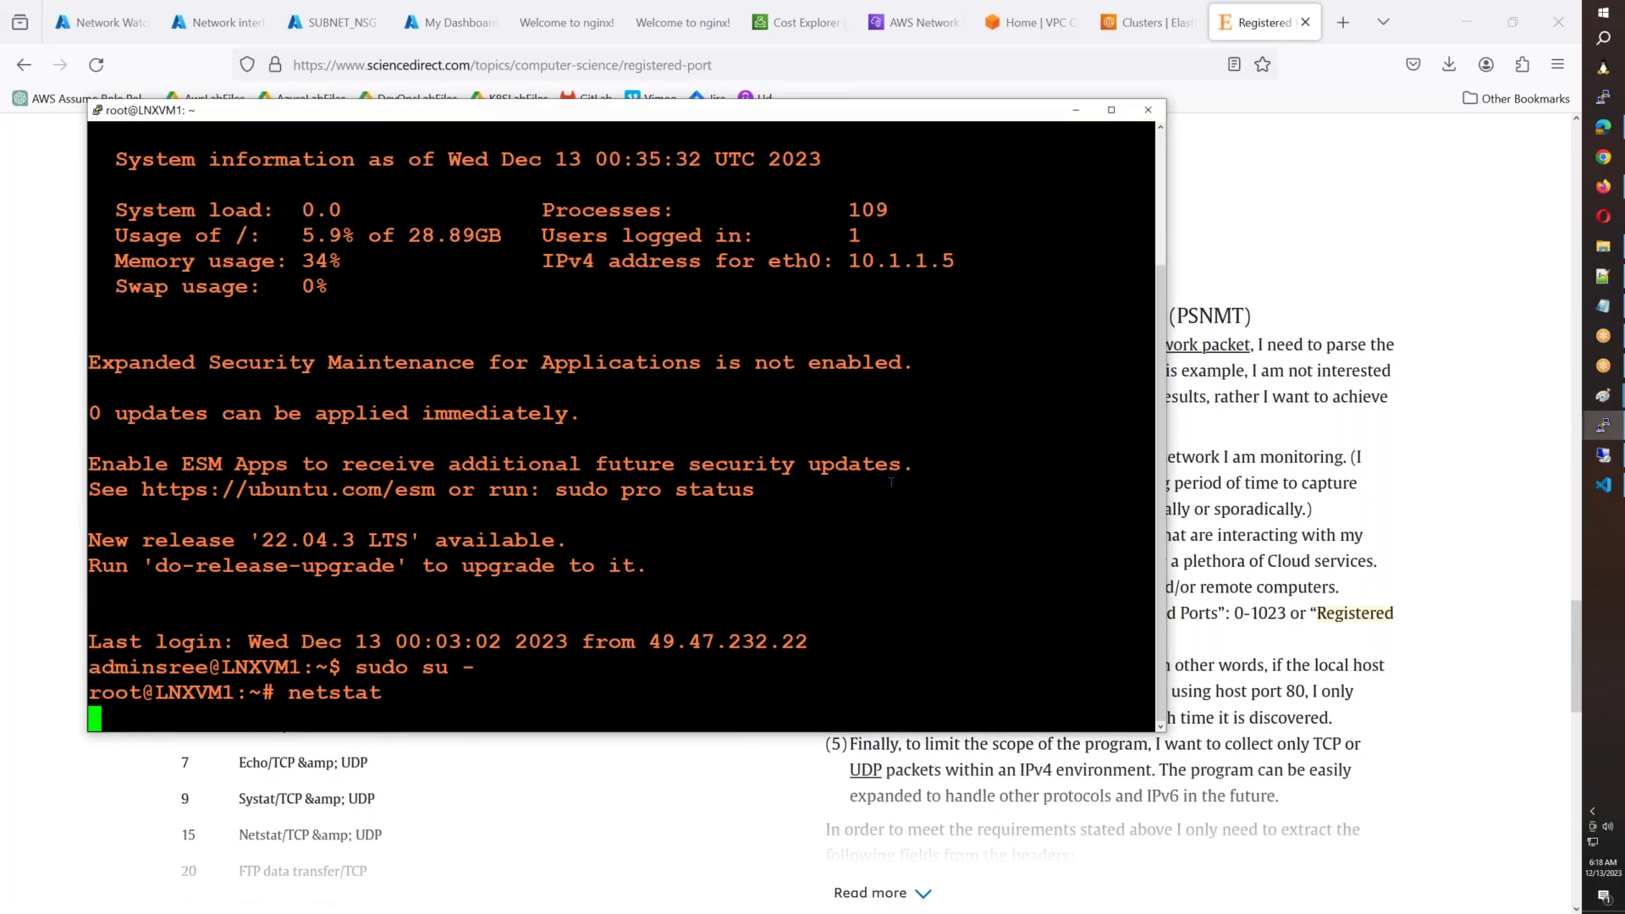
{"action": "mouse_move", "coordinate": [364, 672]}
{"action": "left_mouse_down"}
{"action": "mouse_move", "coordinate": [75, 674]}
{"action": "mouse_move", "coordinate": [361, 668]}
{"action": "left_mouse_up"}
{"action": "left_click", "coordinate": [111, 671]}
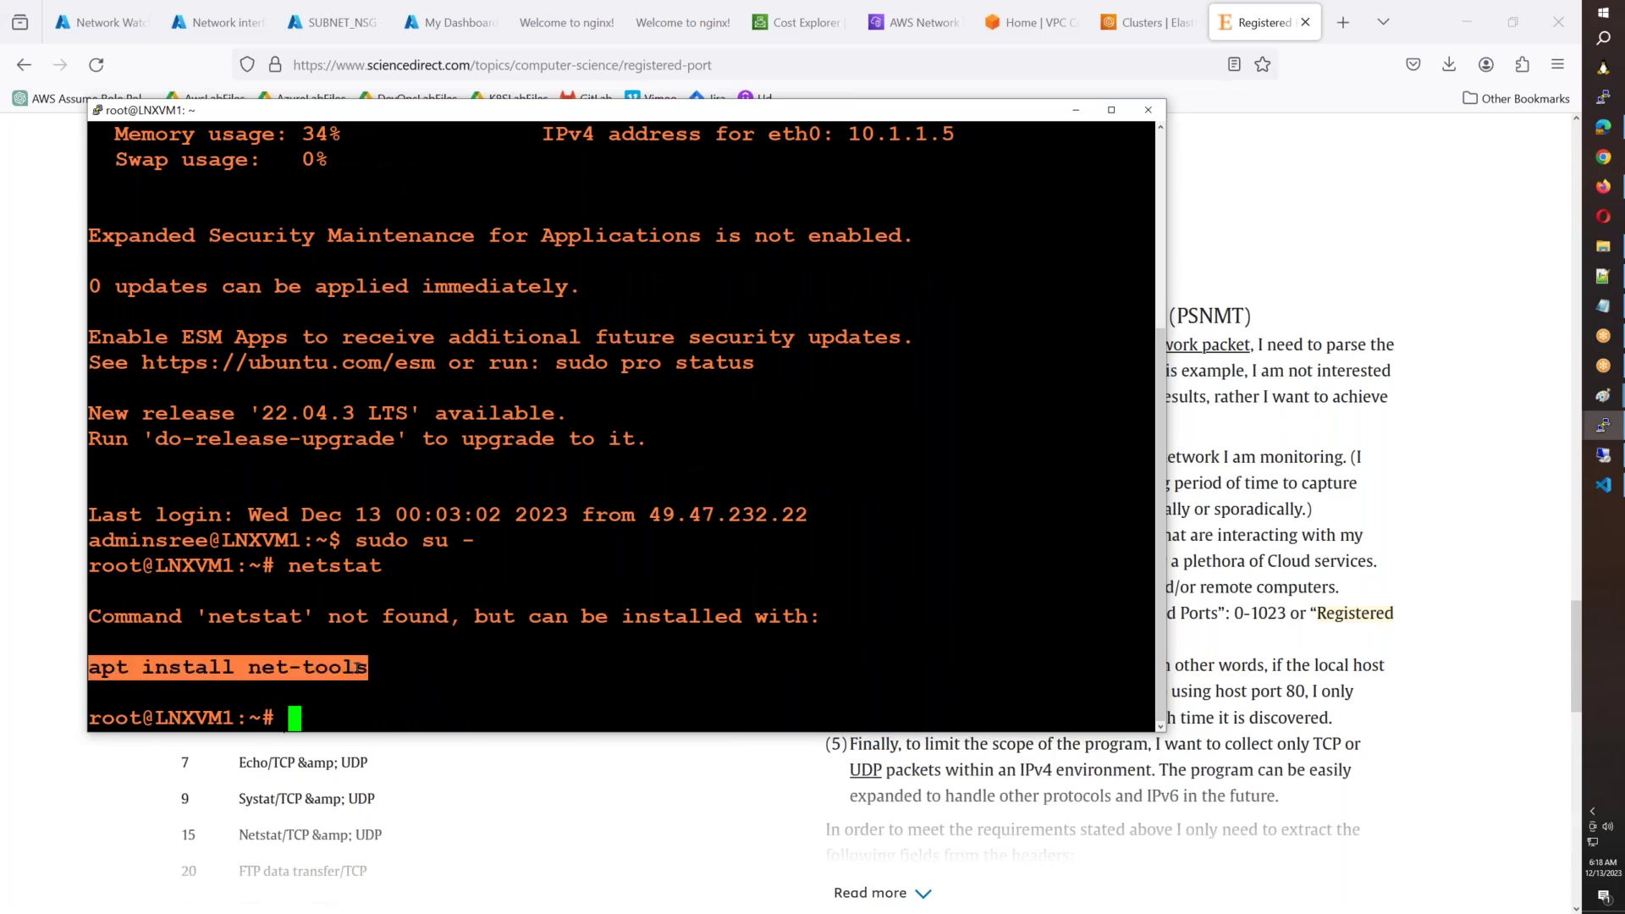
{"action": "right_click", "coordinate": [361, 668]}
{"action": "type", "text": "-y"}
{"action": "key", "text": "Return"}
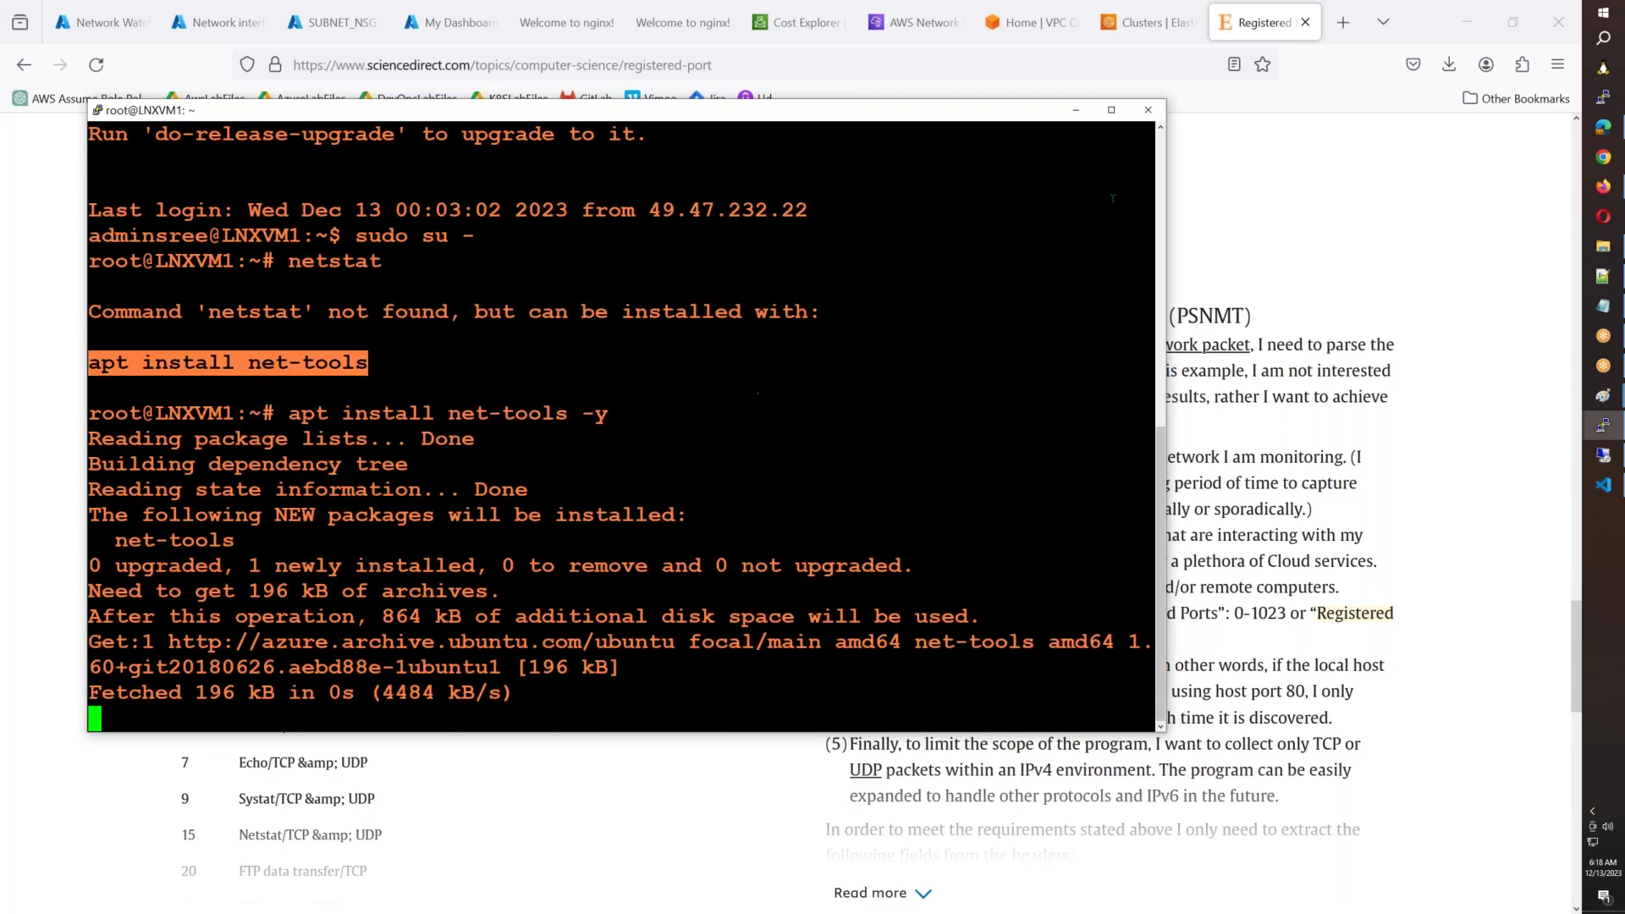
- Maximise and clear the terminal, then run 'netstat | grep -i esta' to list established connections
{"action": "left_click", "coordinate": [1111, 109]}
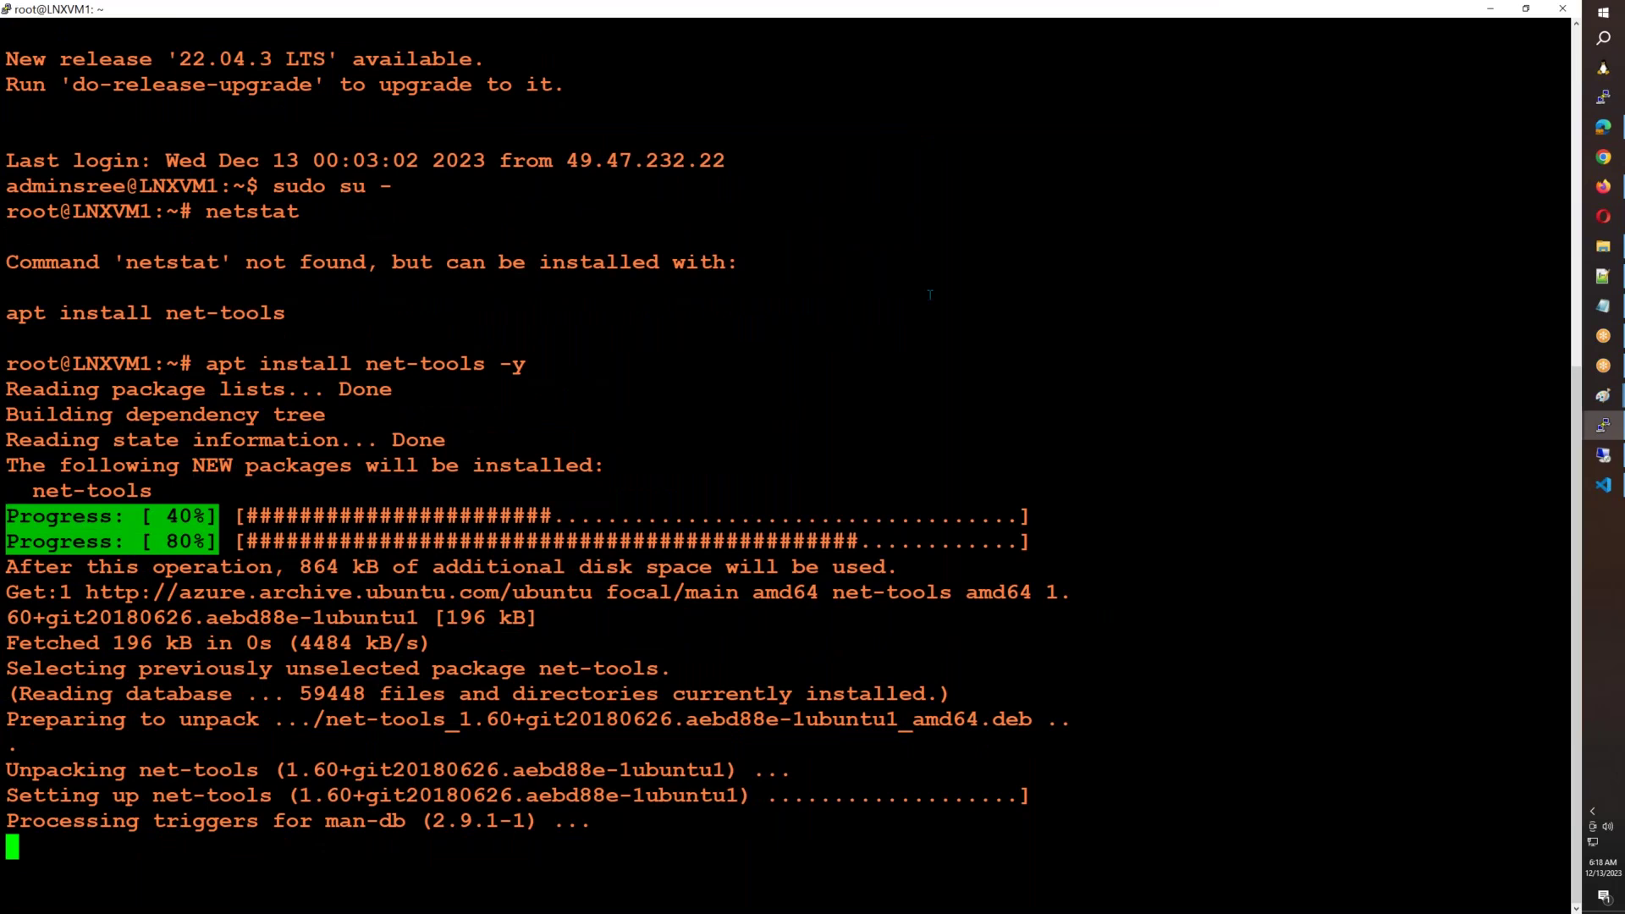
{"action": "key", "text": "ctrl+l"}
{"action": "key", "text": "ctrl+l"}
{"action": "type", "text": "netstat"}
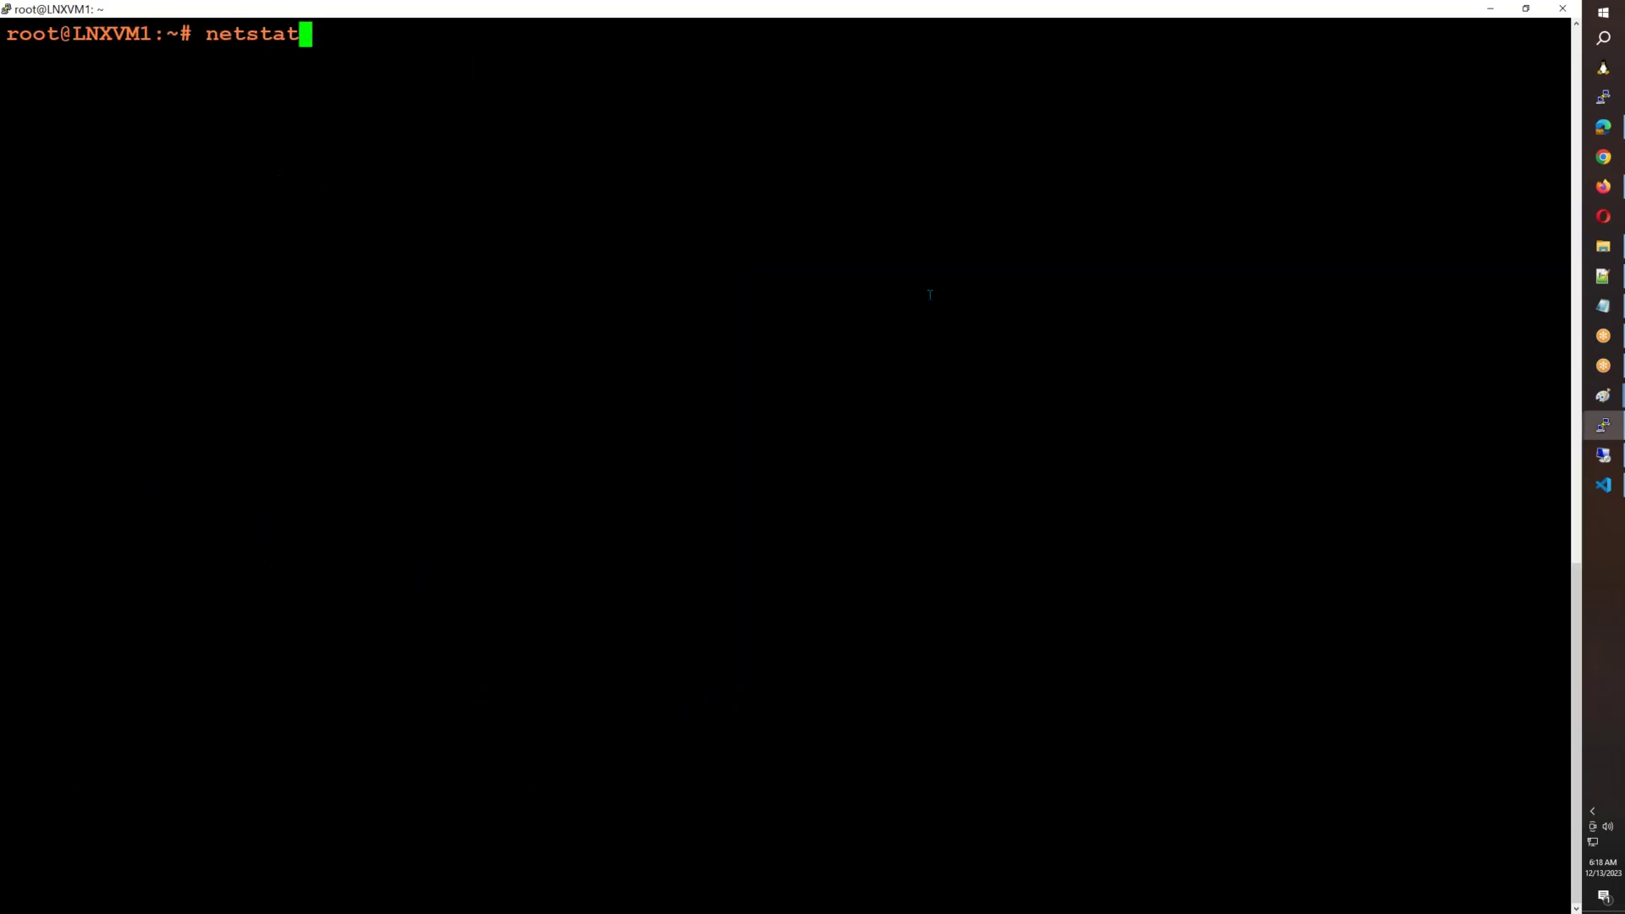
{"action": "key", "text": "Return"}
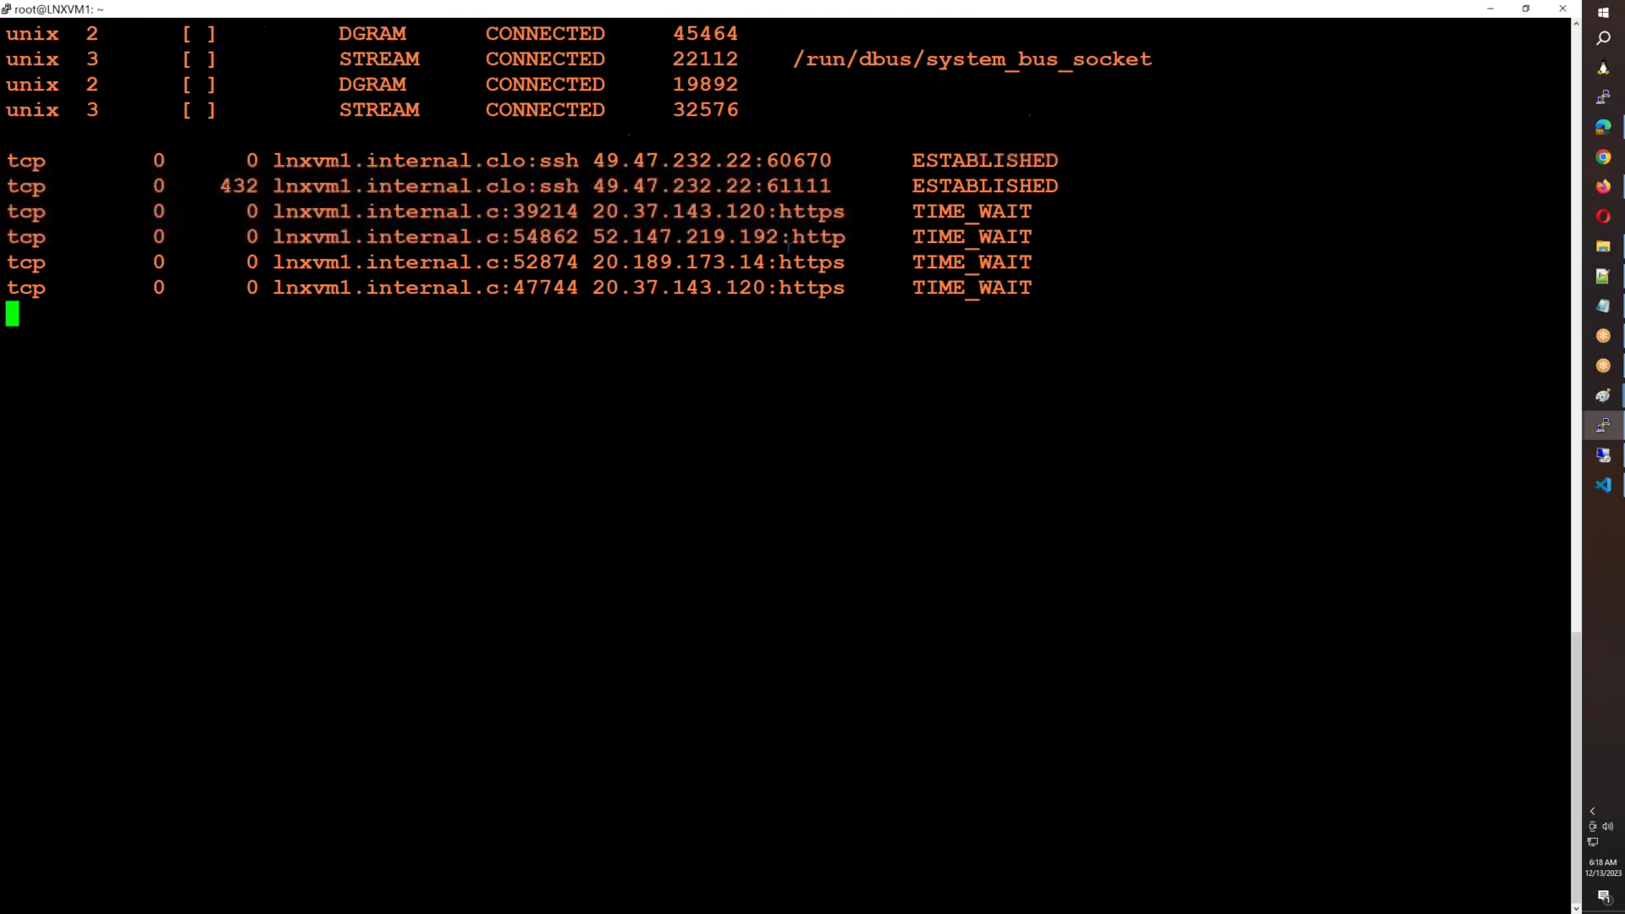
{"action": "key", "text": "Up"}
{"action": "type", "text": "| "}
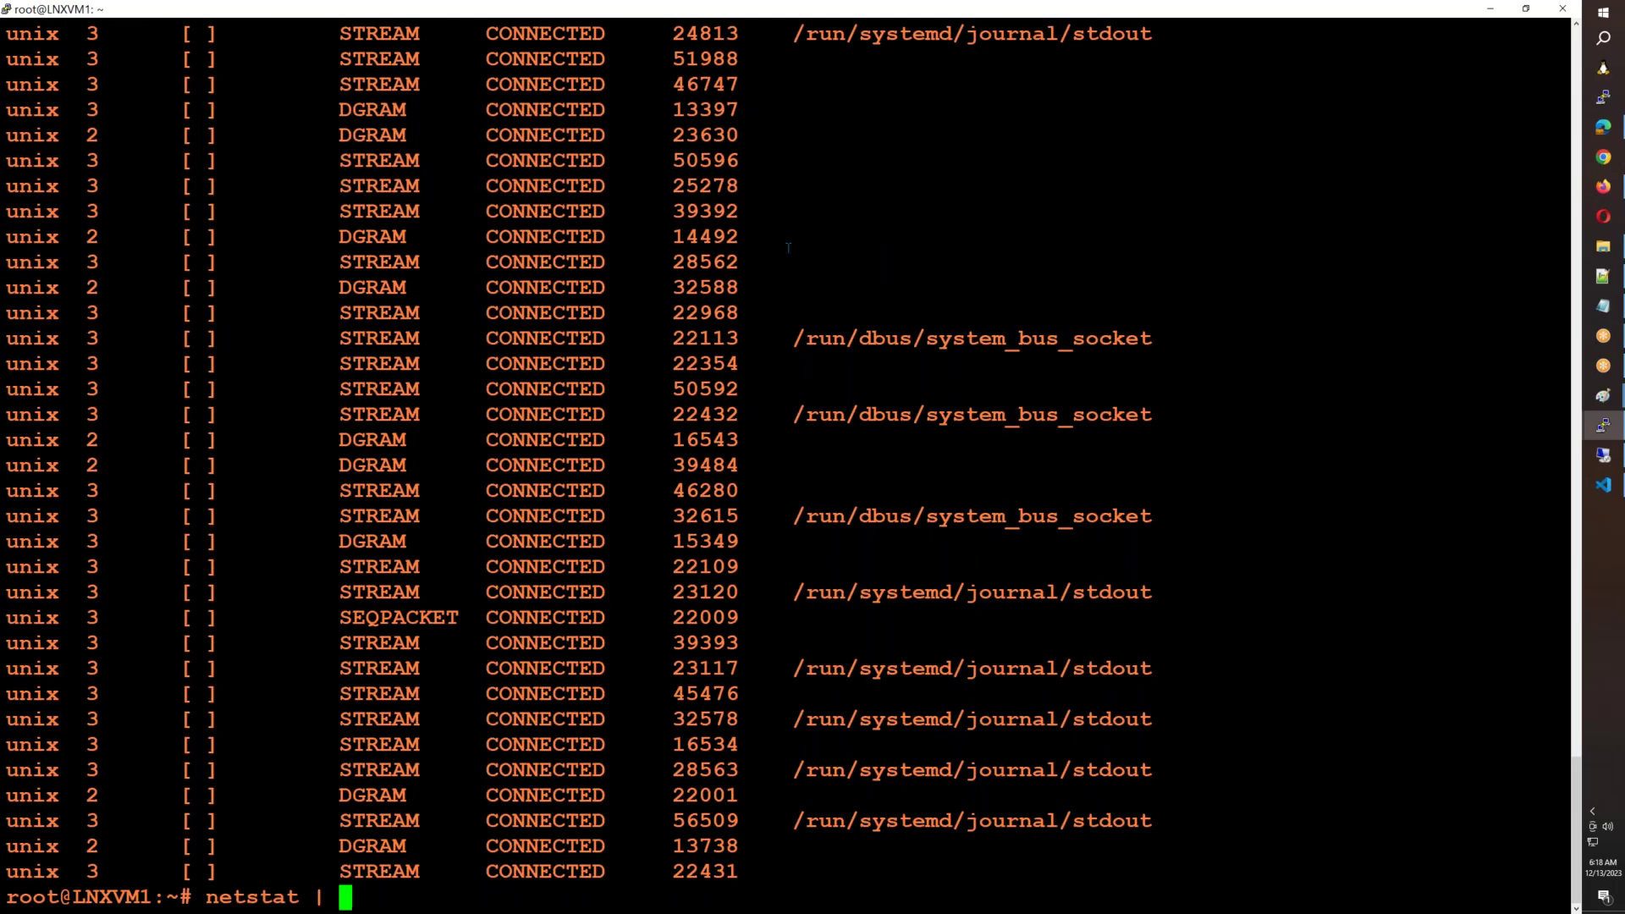
{"action": "type", "text": "grep -i esta"}
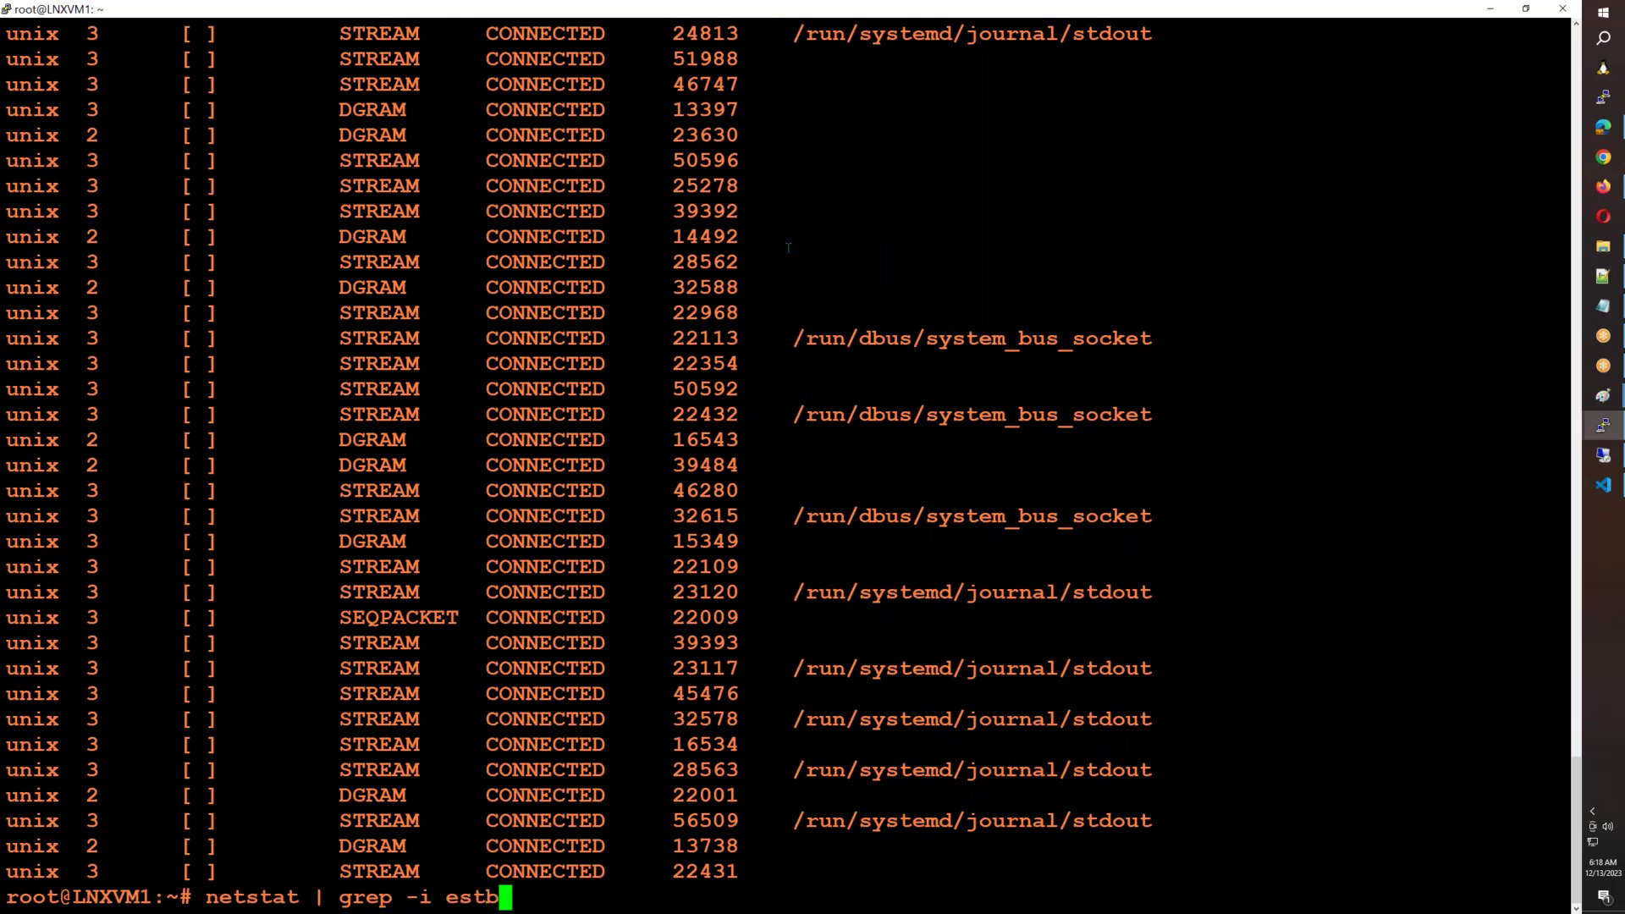
{"action": "key", "text": "Return"}
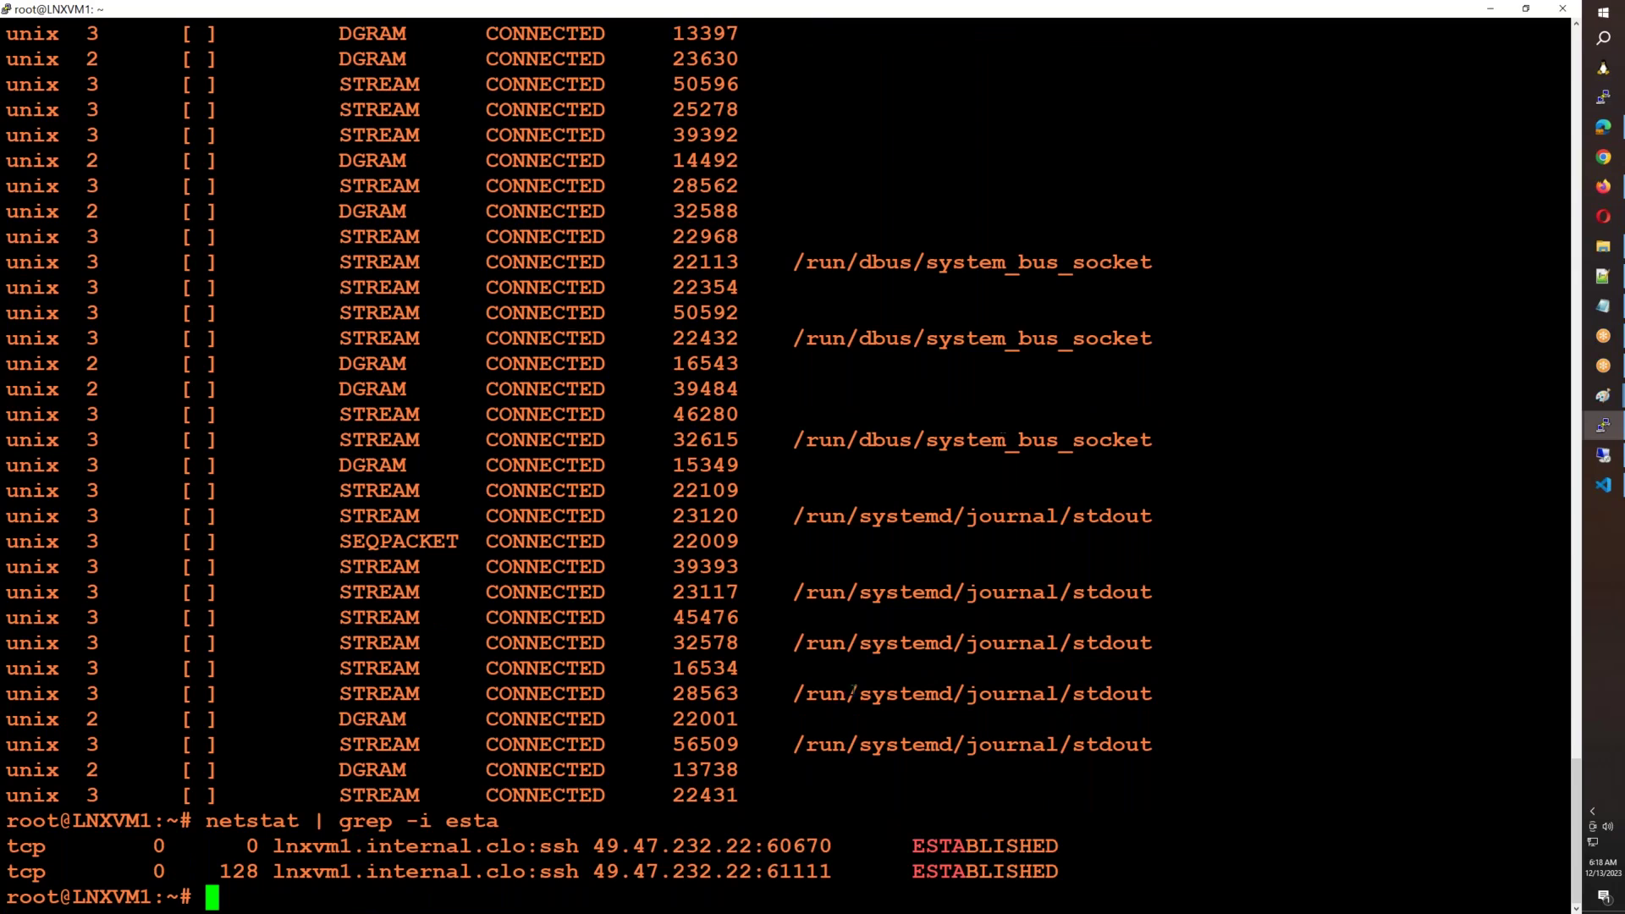
- Highlight the SSH client ports 60670 and 61111 in the netstat output
{"action": "left_click_drag", "start_coordinate": [767, 846], "coordinate": [831, 846]}
{"action": "left_click", "coordinate": [1602, 425]}
{"action": "left_click", "coordinate": [1547, 399]}
{"action": "key", "text": "alt+Tab"}
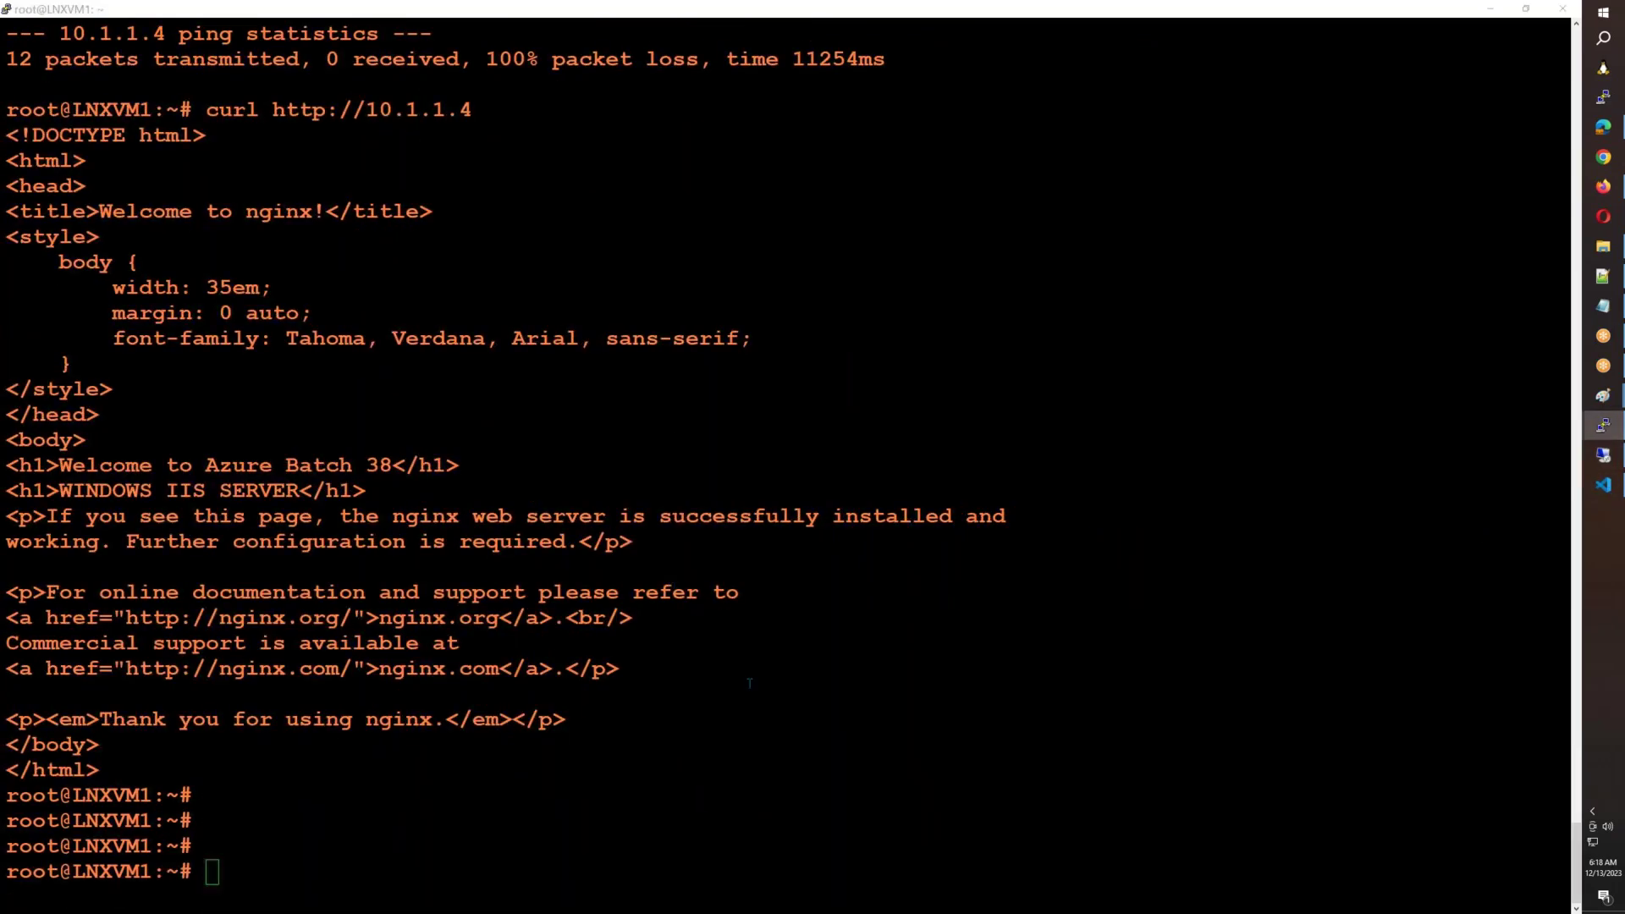
{"action": "left_click_drag", "start_coordinate": [768, 871], "coordinate": [817, 872]}
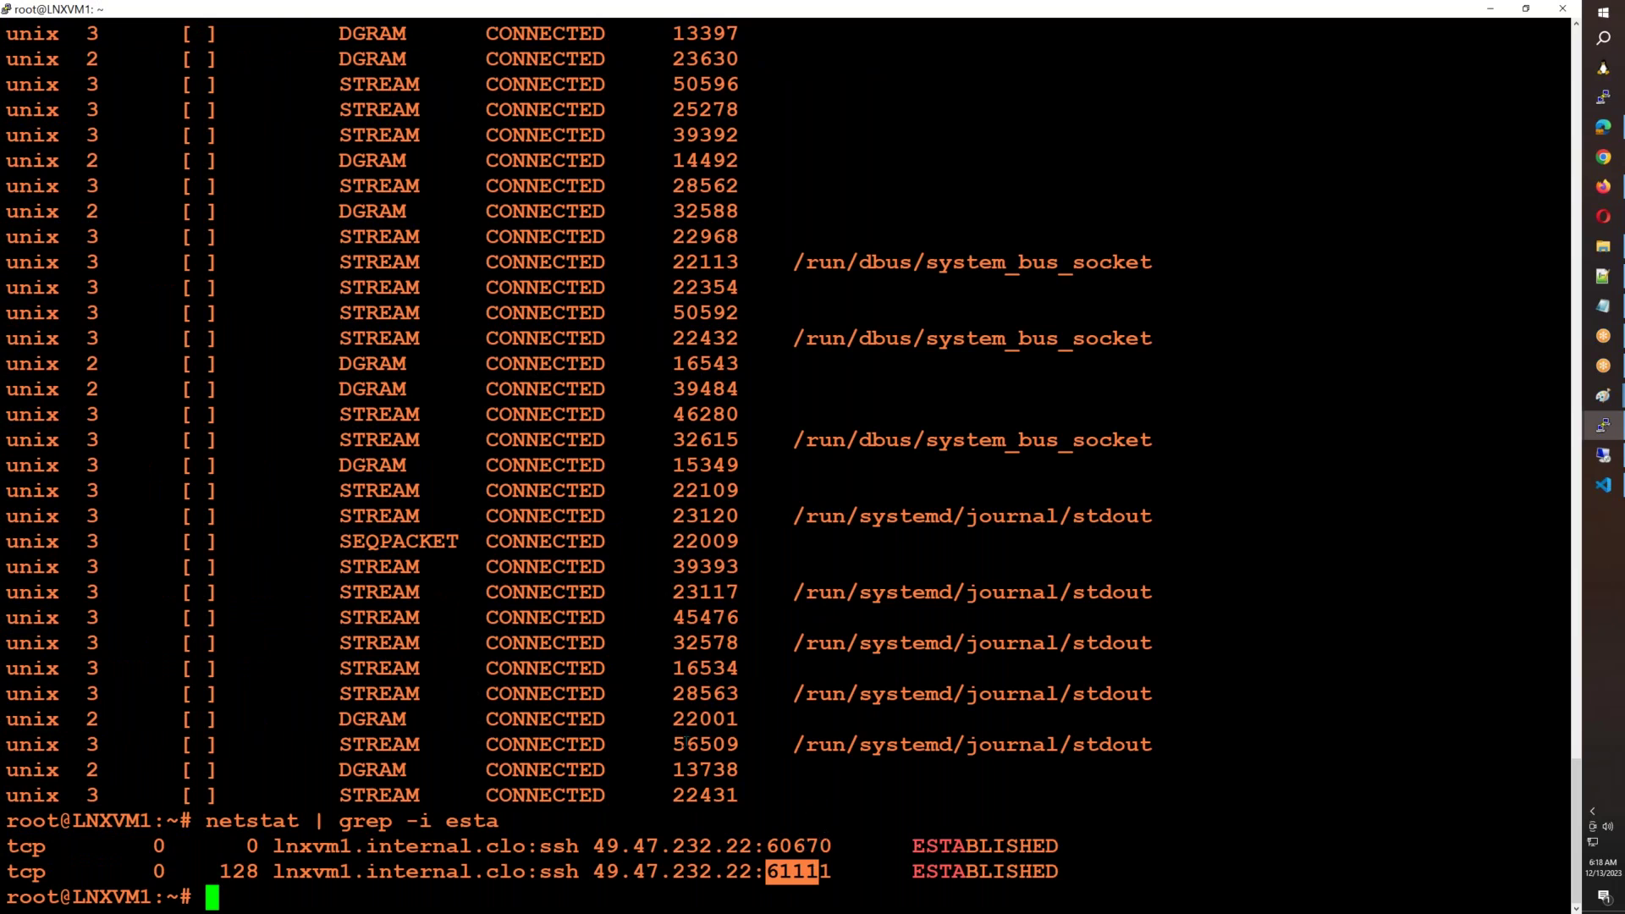
{"action": "left_click", "coordinate": [545, 845]}
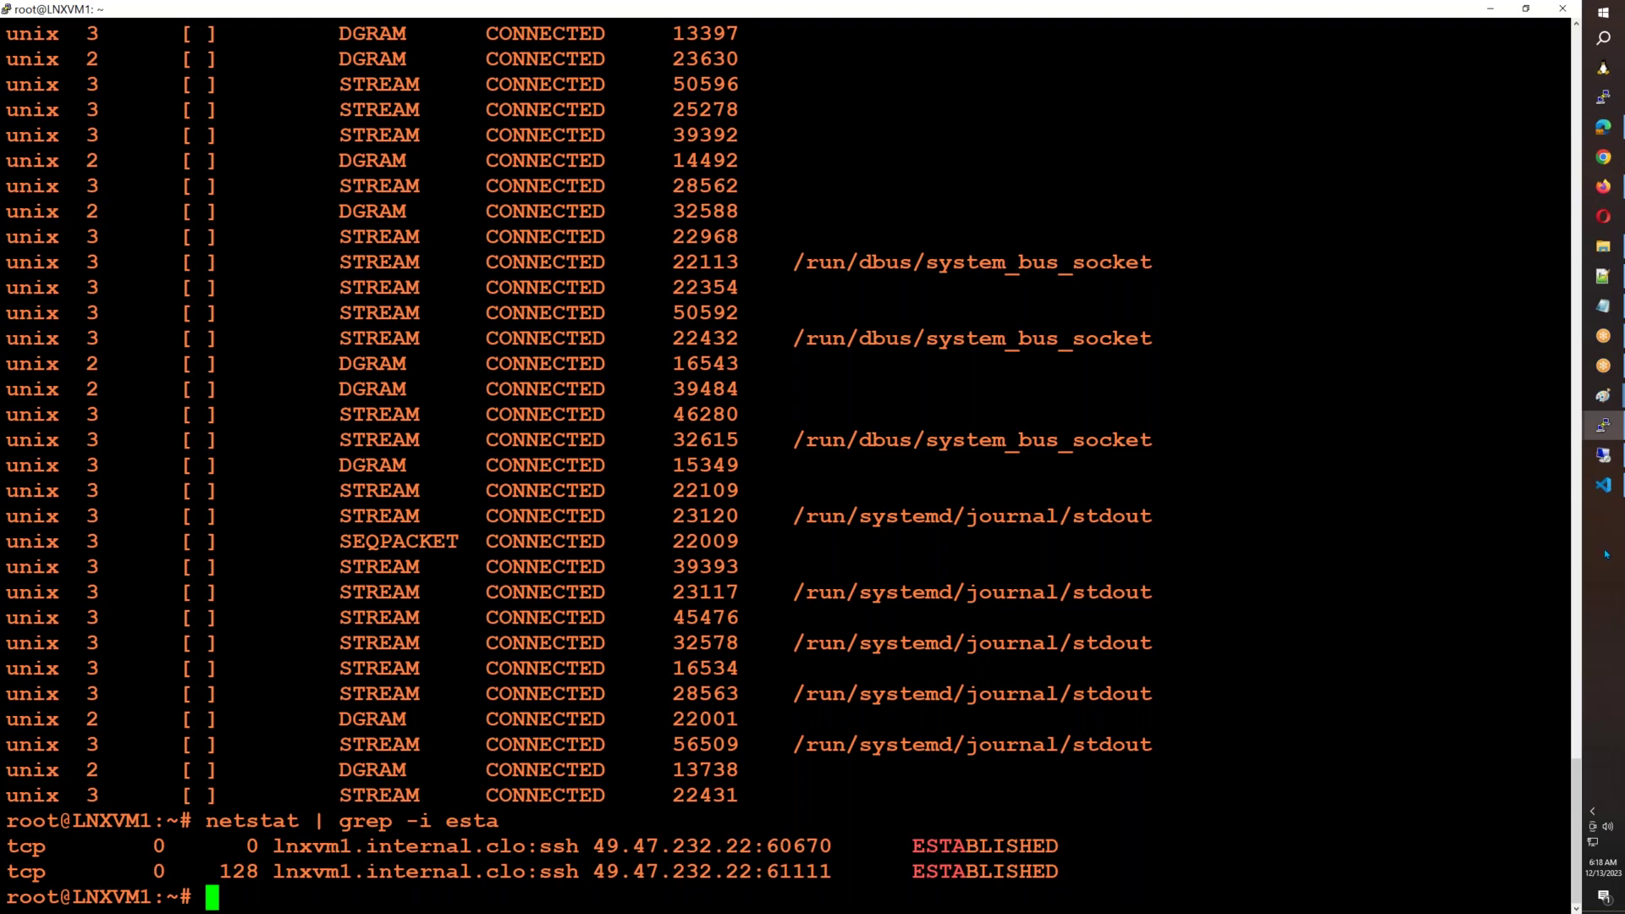
{"action": "left_click", "coordinate": [1606, 185]}
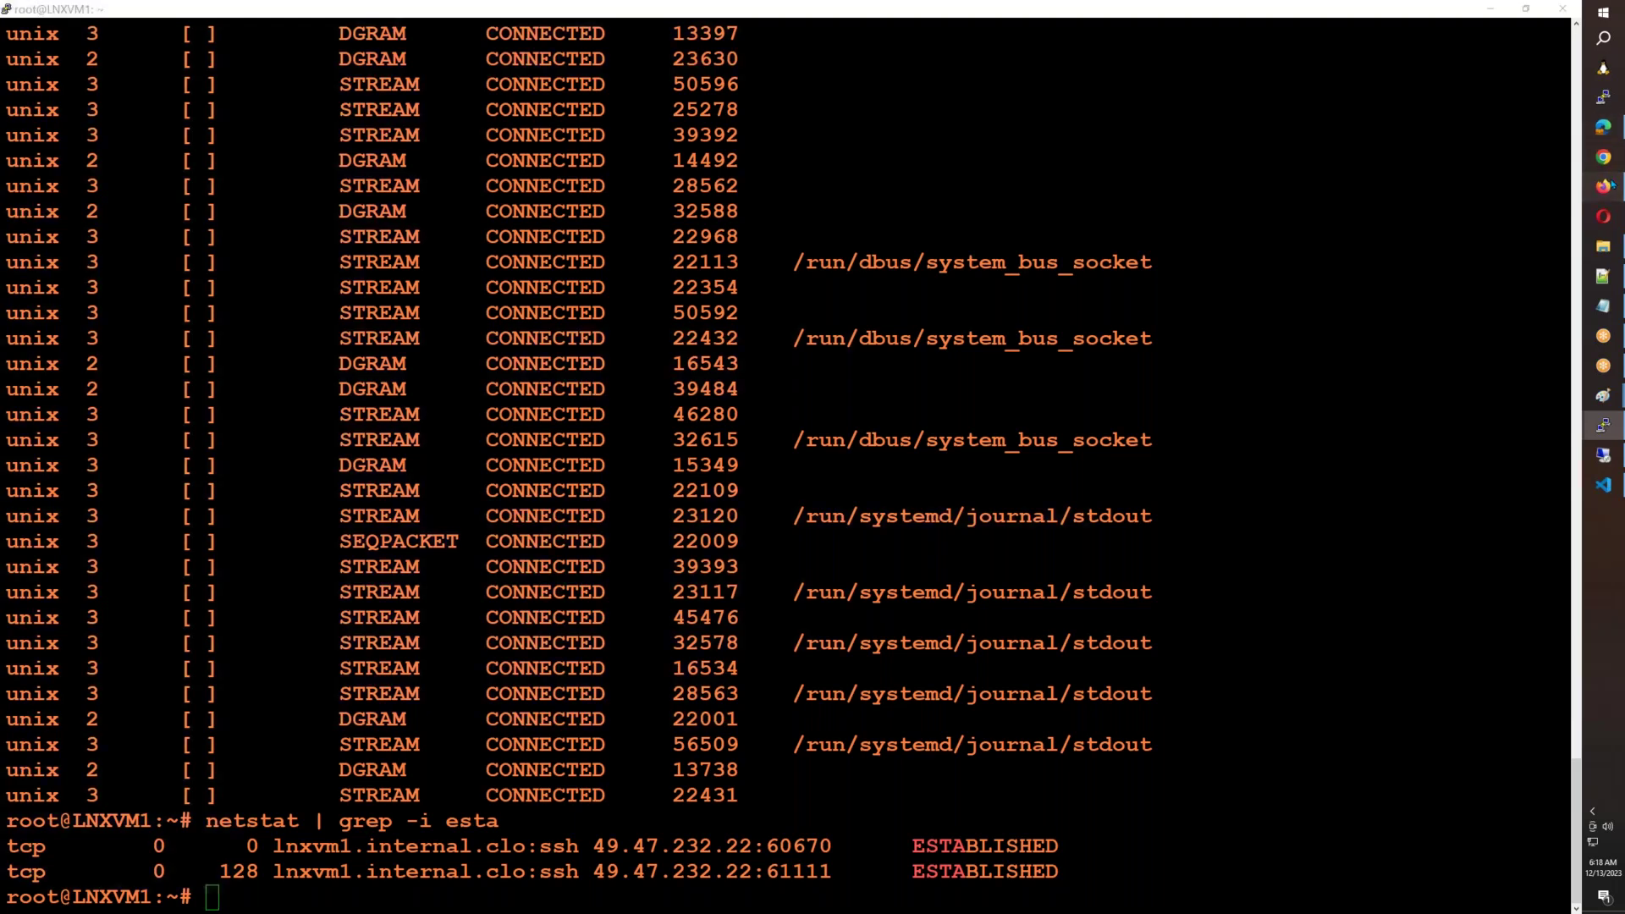
- Scroll through the well-known, registered and dynamic port ranges, then return to the Azure session
{"action": "scroll", "coordinate": [489, 610], "scroll_direction": "up", "scroll_amount": 1}
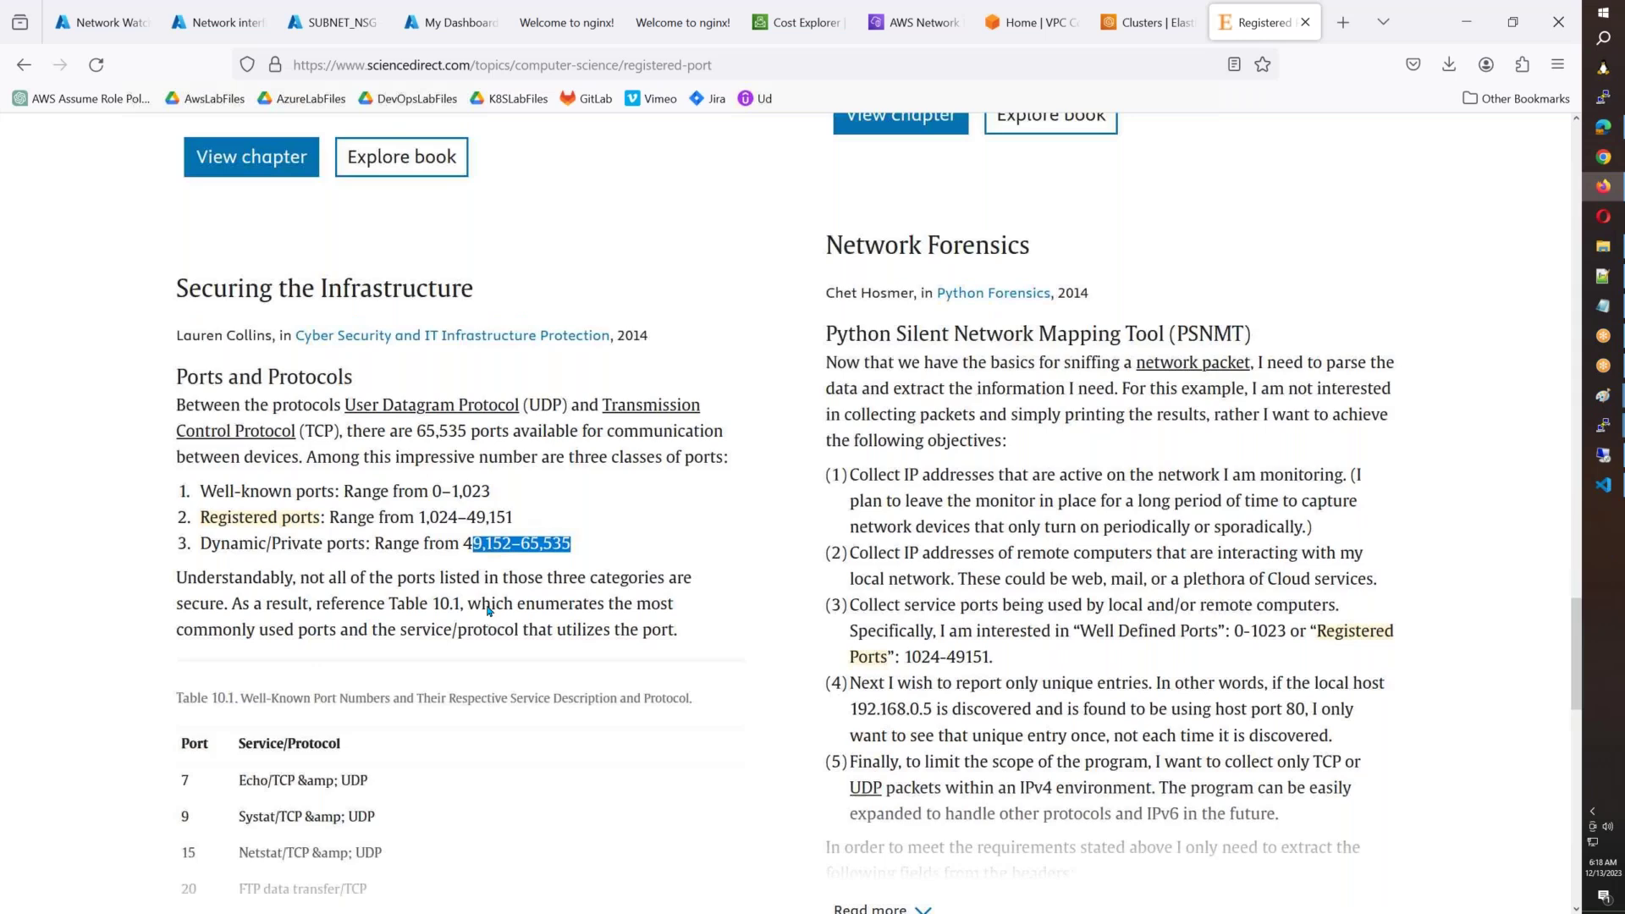
{"action": "scroll", "coordinate": [489, 609], "scroll_direction": "up", "scroll_amount": 10}
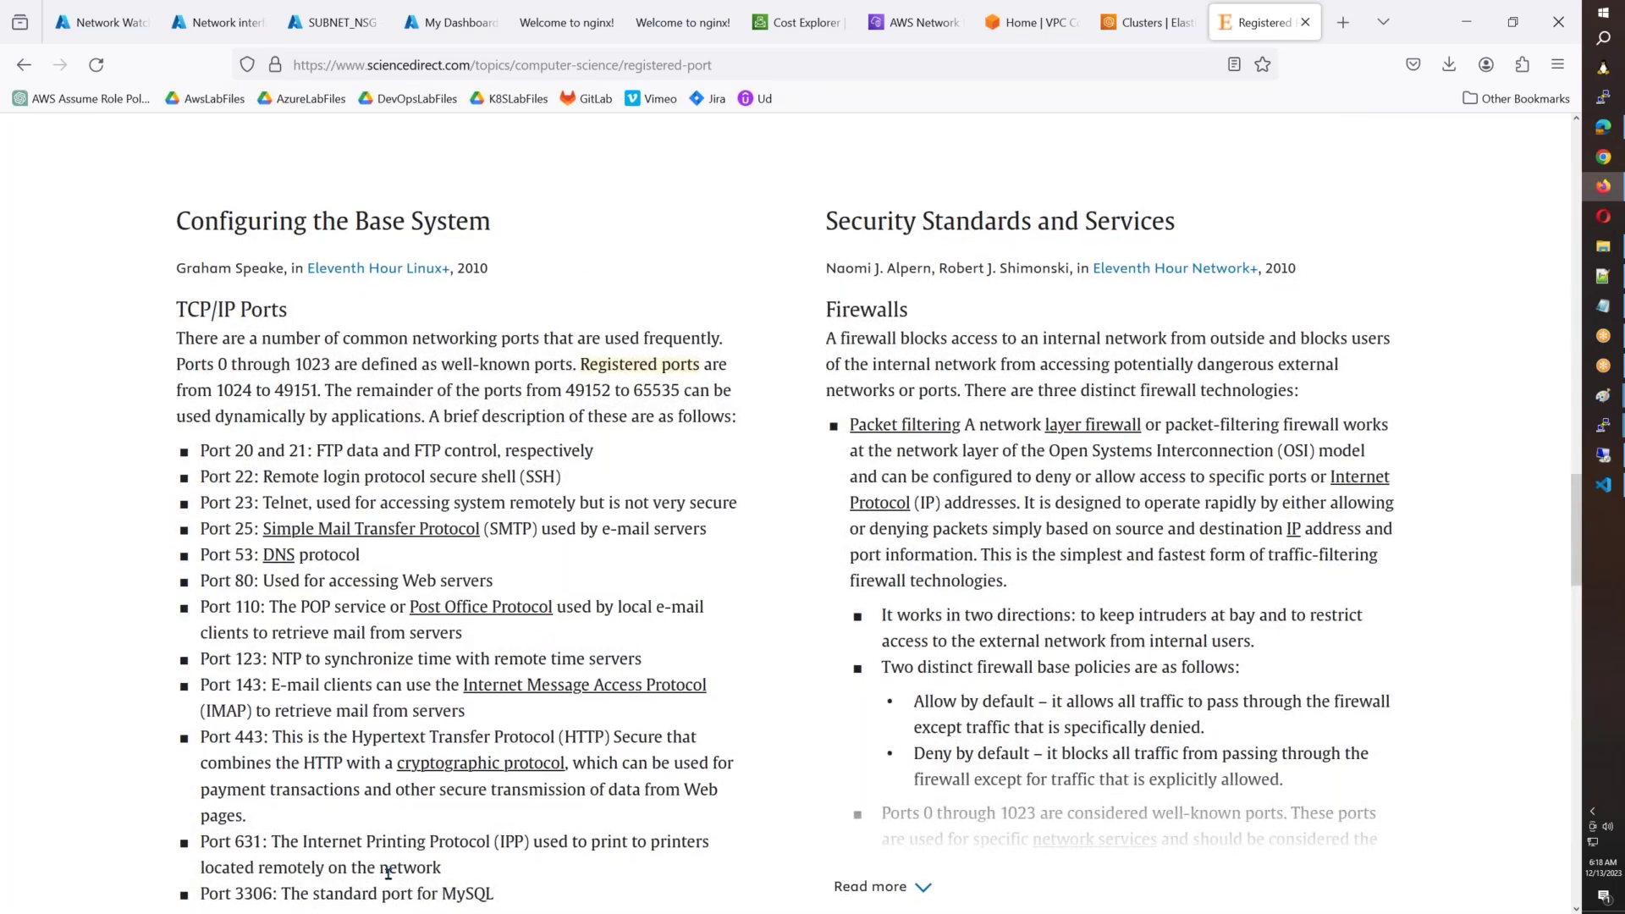
{"action": "scroll", "coordinate": [388, 873], "scroll_direction": "down", "scroll_amount": 4}
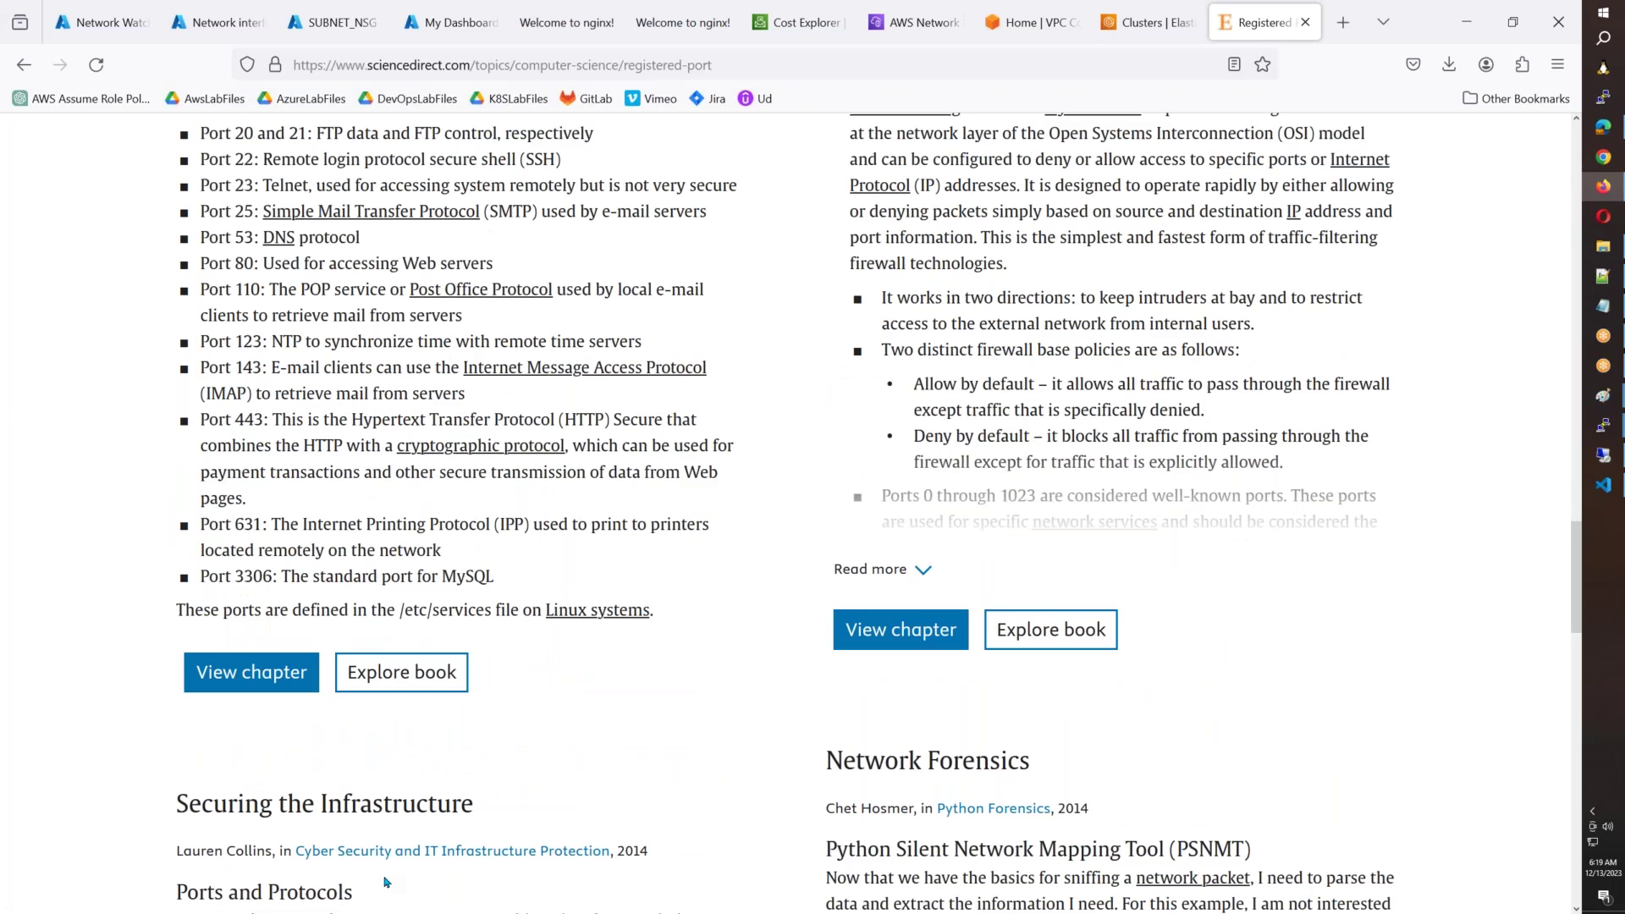
{"action": "left_click", "coordinate": [1602, 455]}
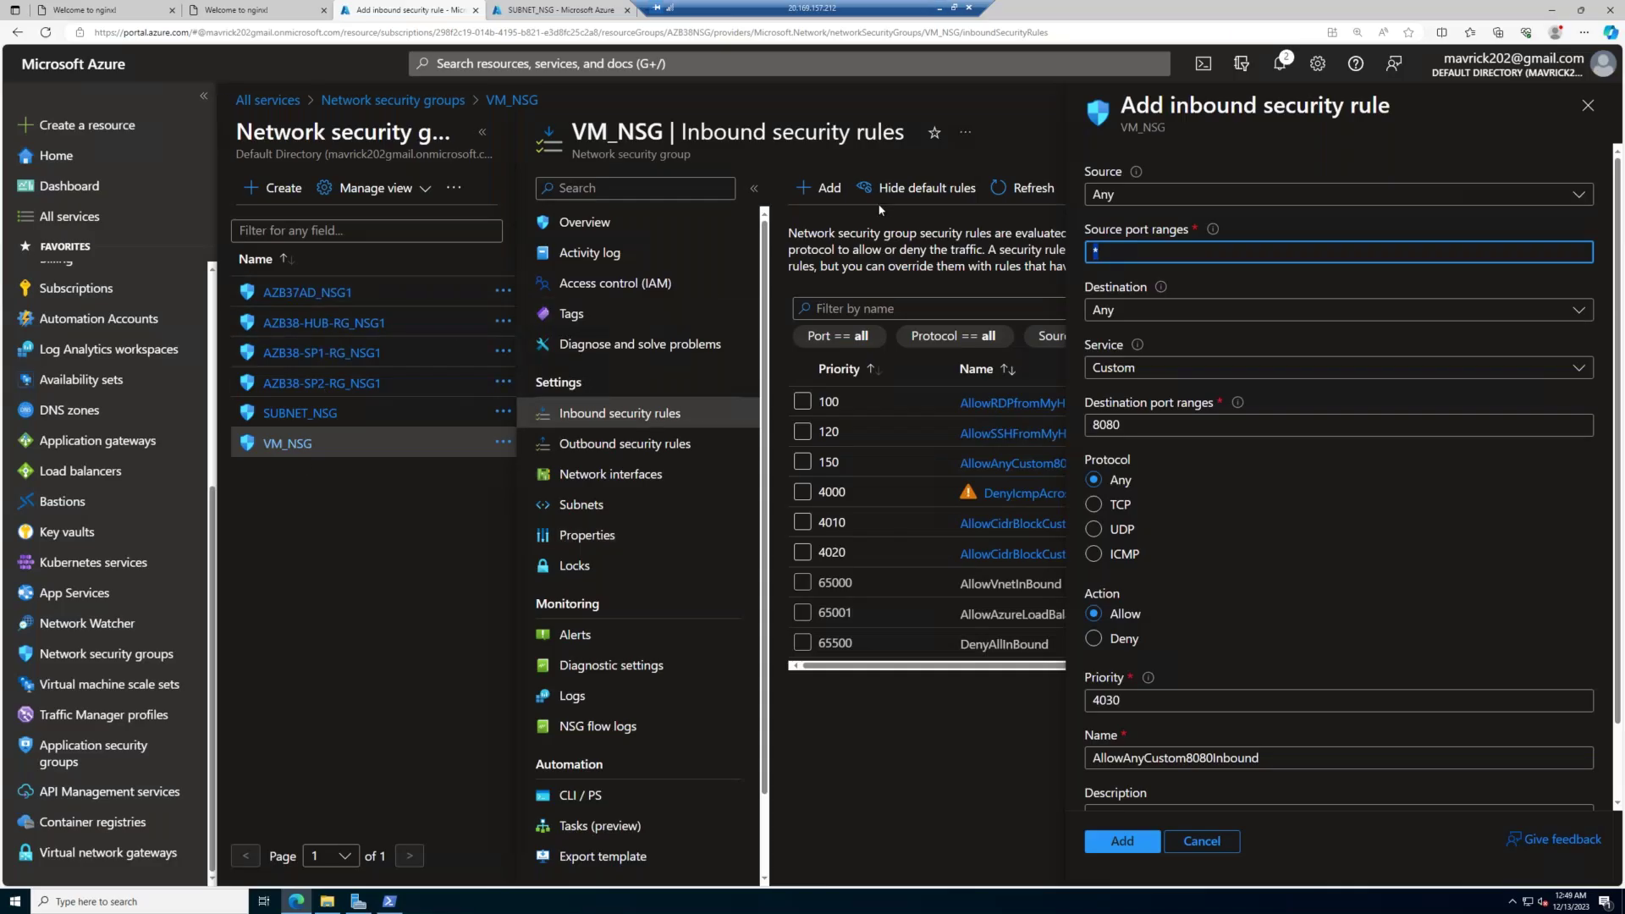
- Delete resource group AZB38NSG with force delete for its VMs, then minimise the remote session
{"action": "left_click", "coordinate": [638, 234]}
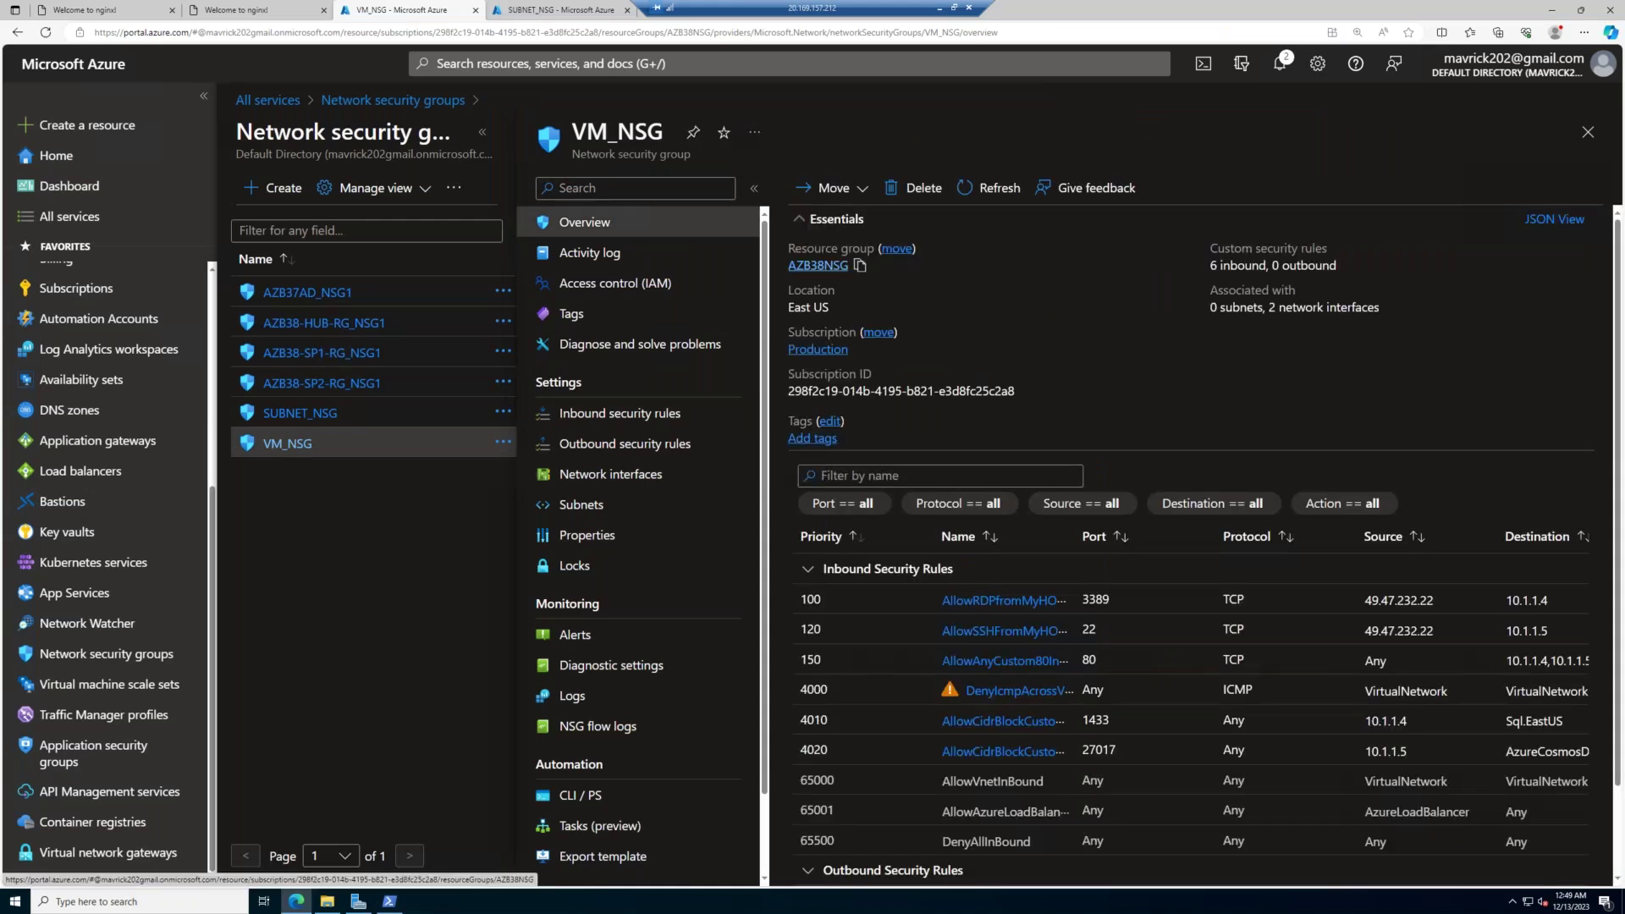
{"action": "left_click", "coordinate": [818, 264]}
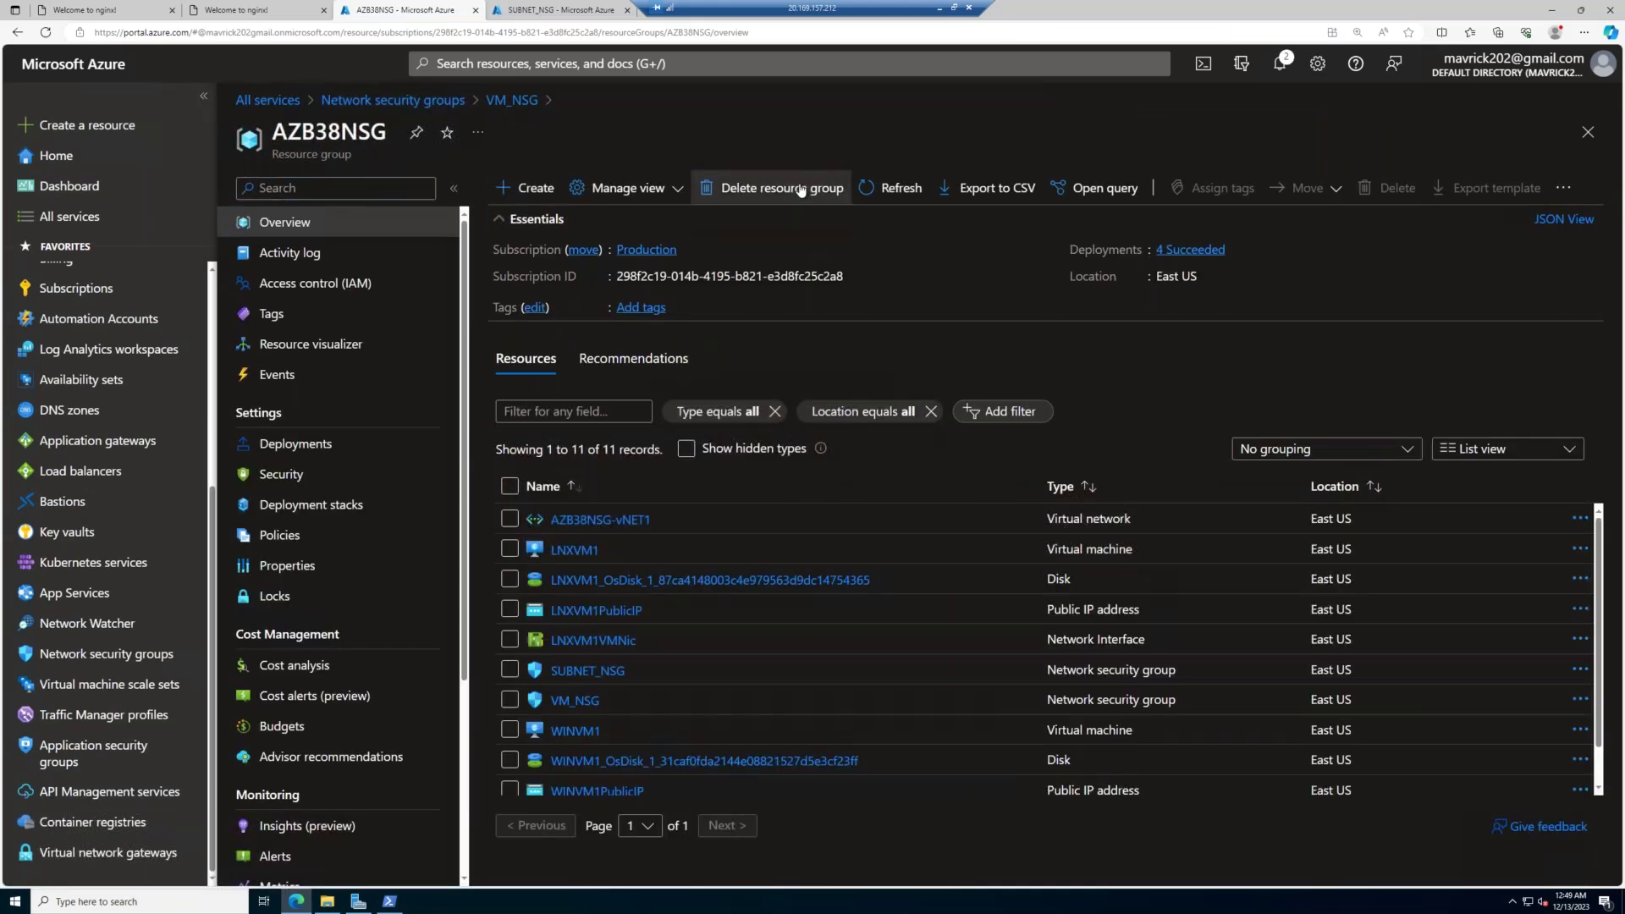
{"action": "left_click", "coordinate": [800, 190]}
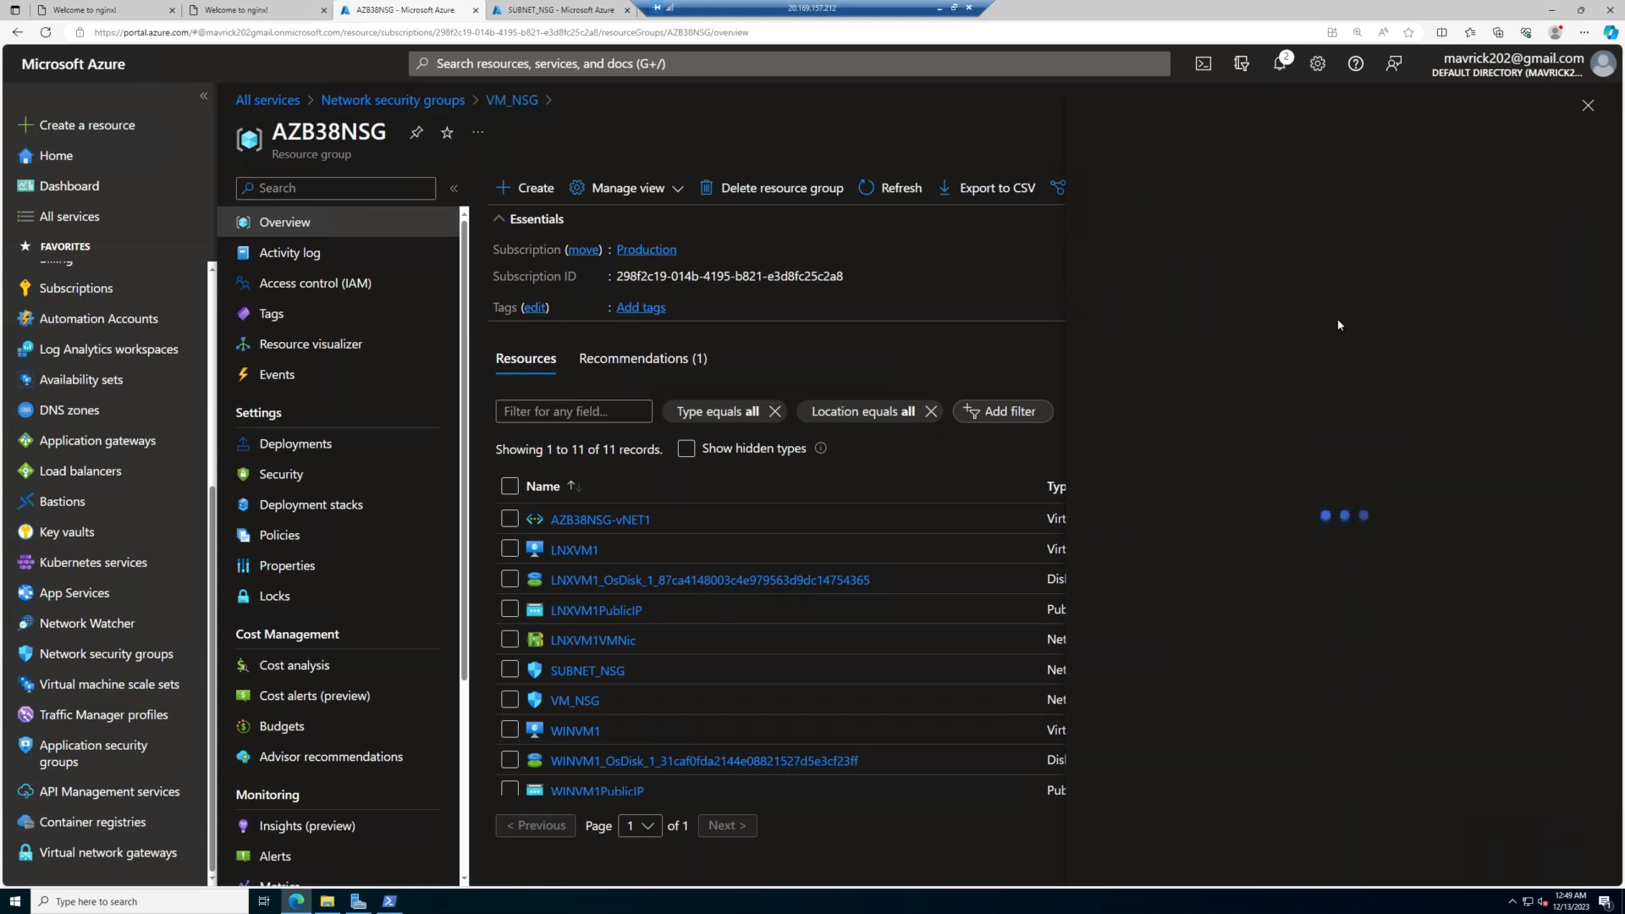
{"action": "left_click", "coordinate": [1184, 239]}
{"action": "left_click", "coordinate": [1227, 813]}
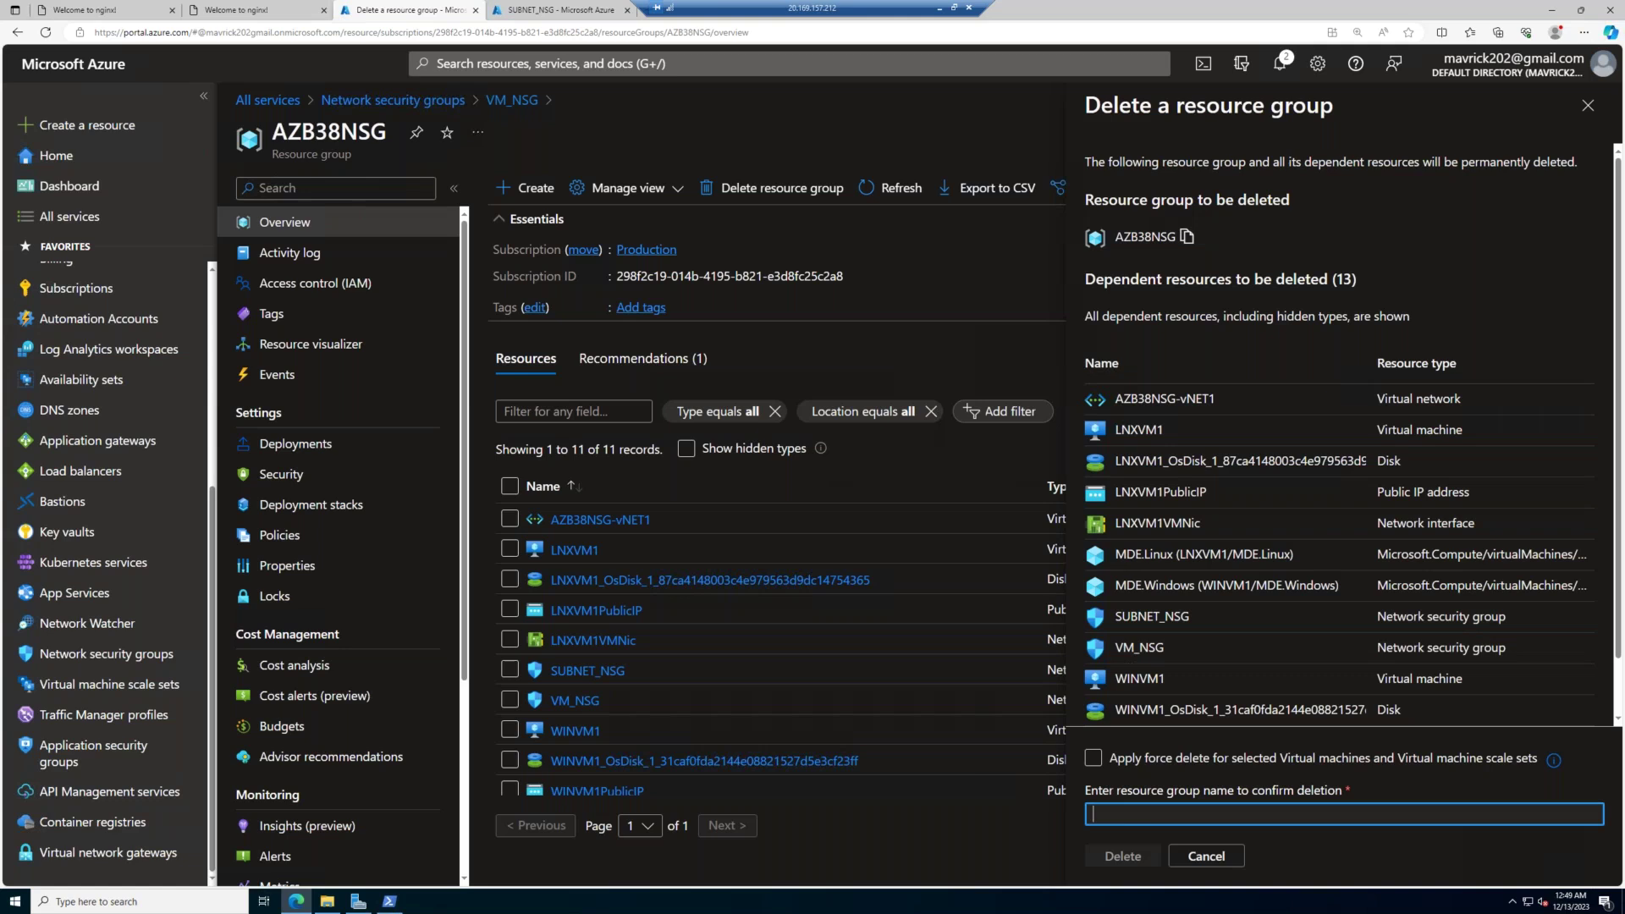
{"action": "key", "text": "ctrl+v"}
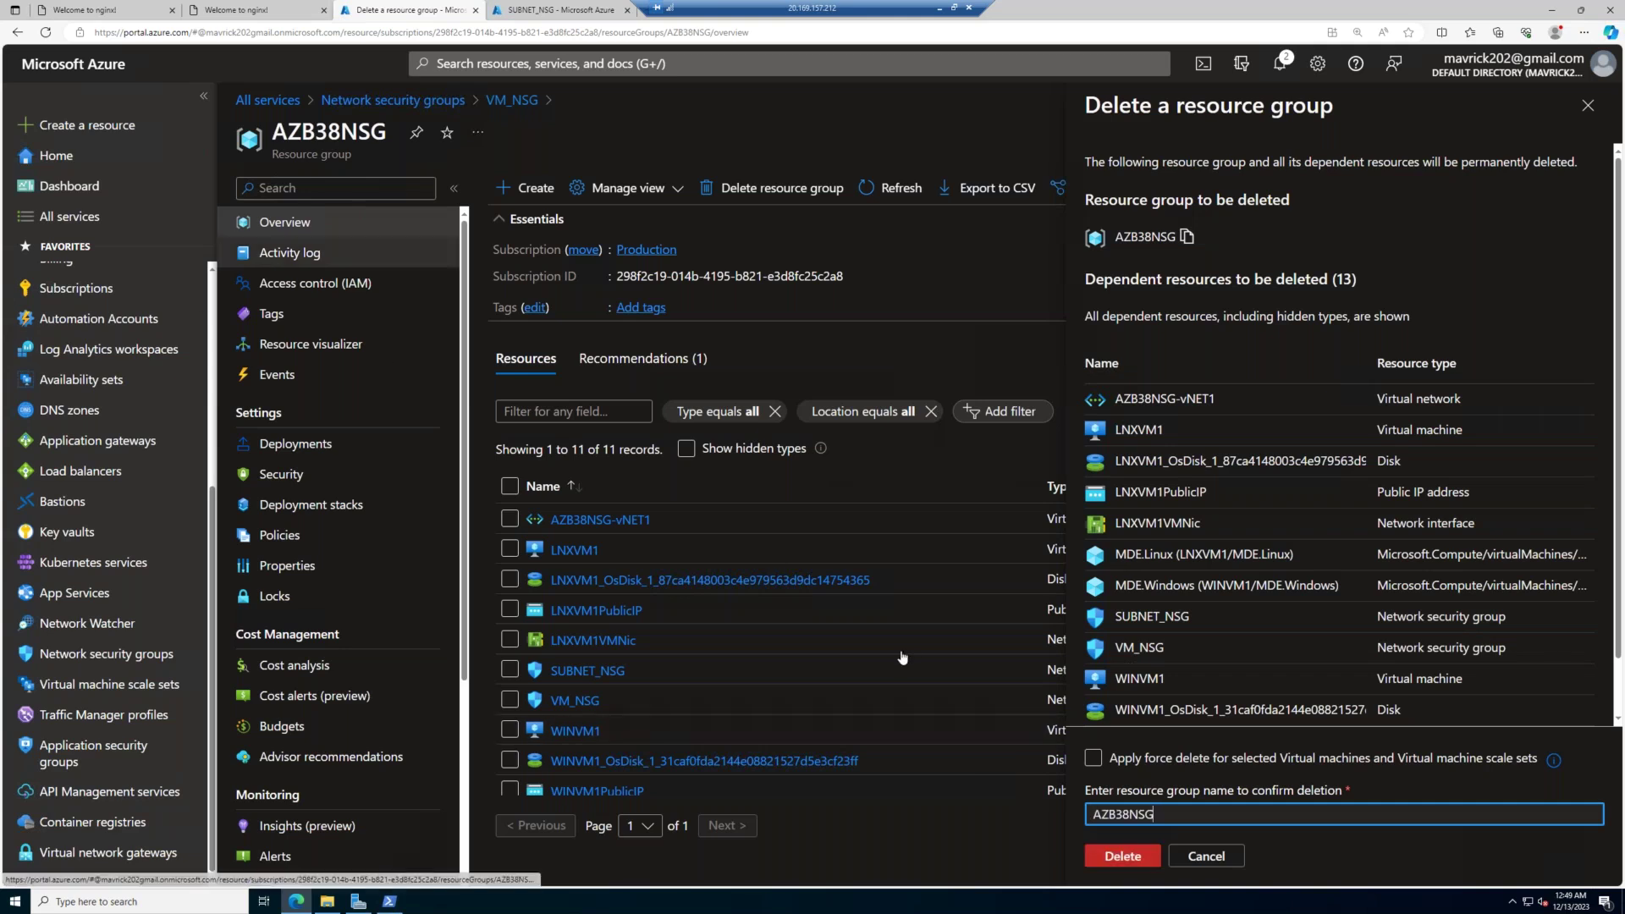
{"action": "left_click", "coordinate": [1093, 758]}
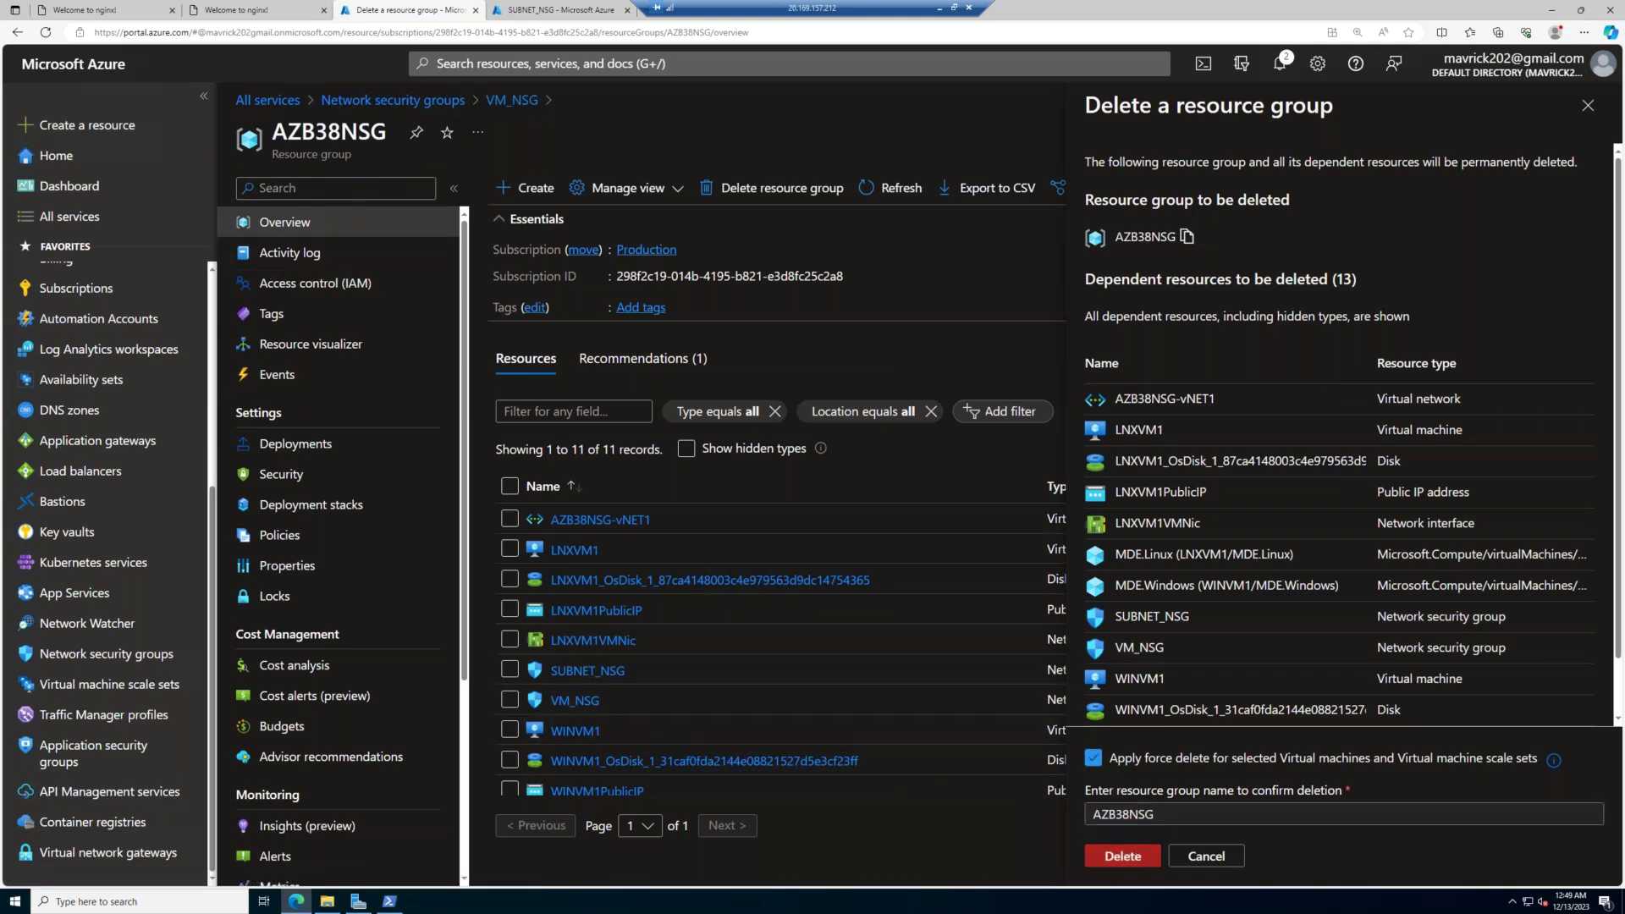
{"action": "left_click", "coordinate": [1122, 856]}
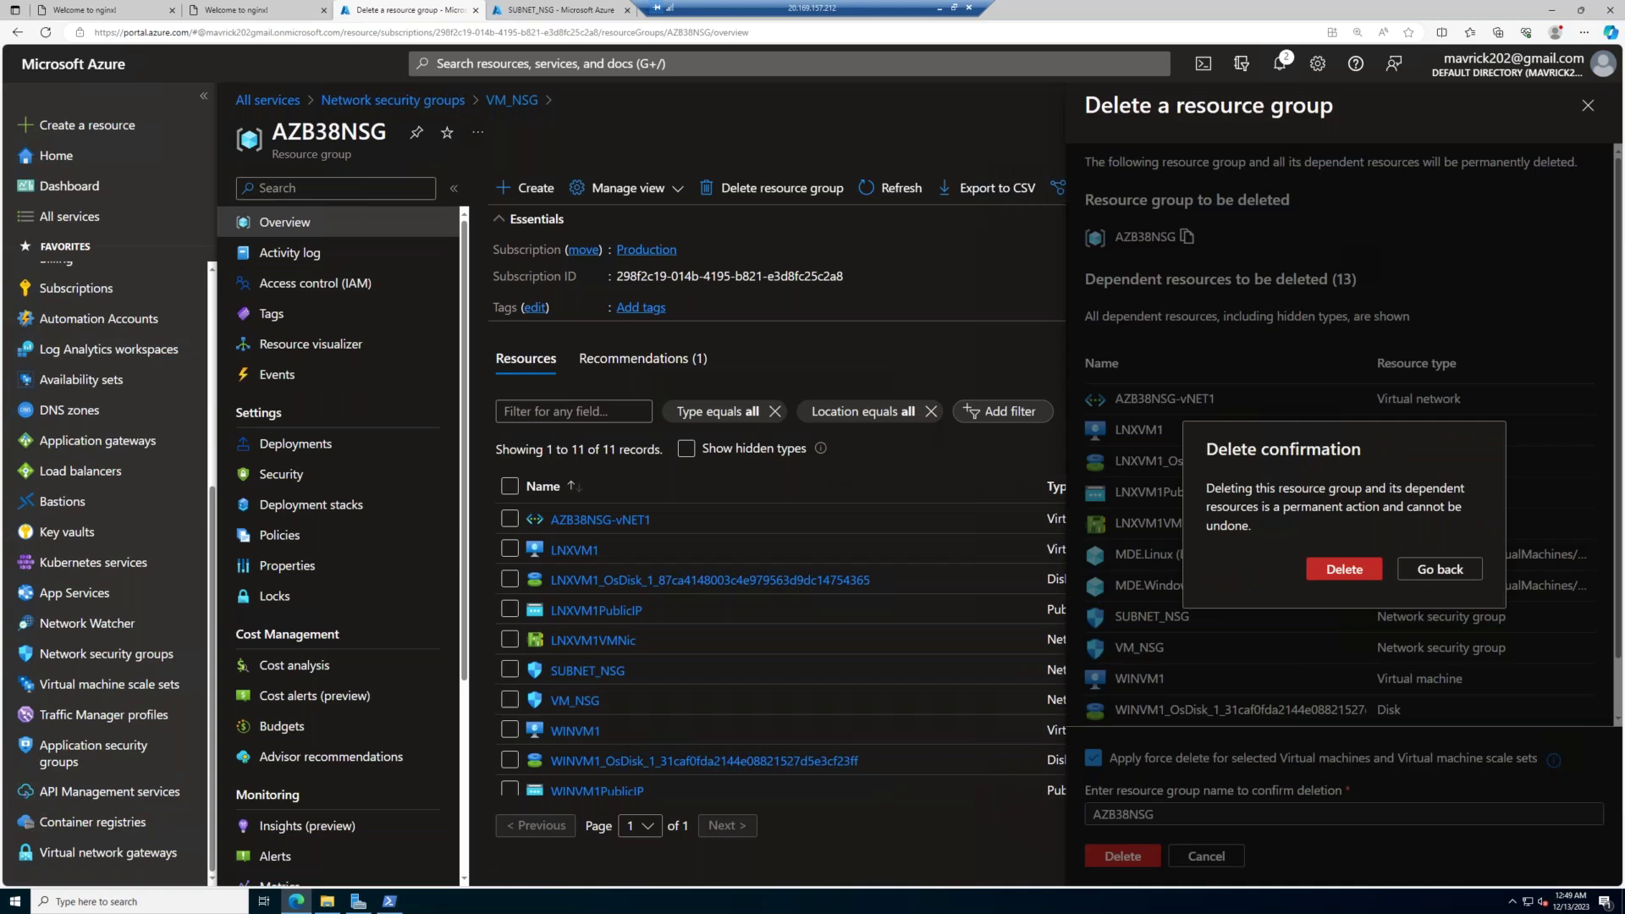
{"action": "left_click", "coordinate": [1344, 568]}
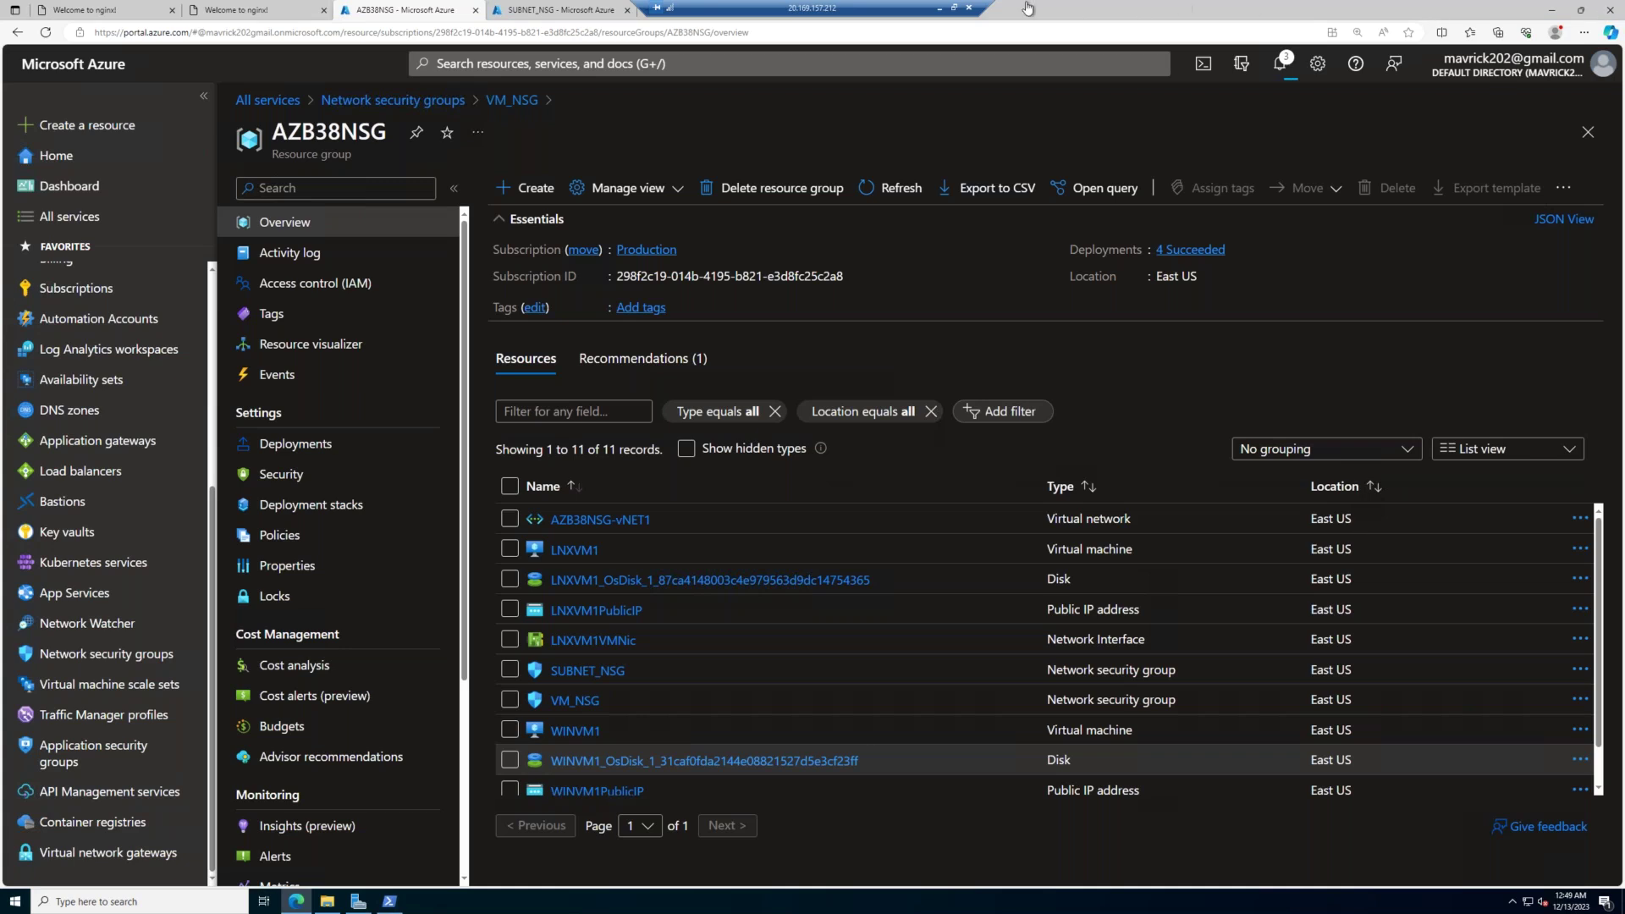
{"action": "left_click", "coordinate": [940, 10]}
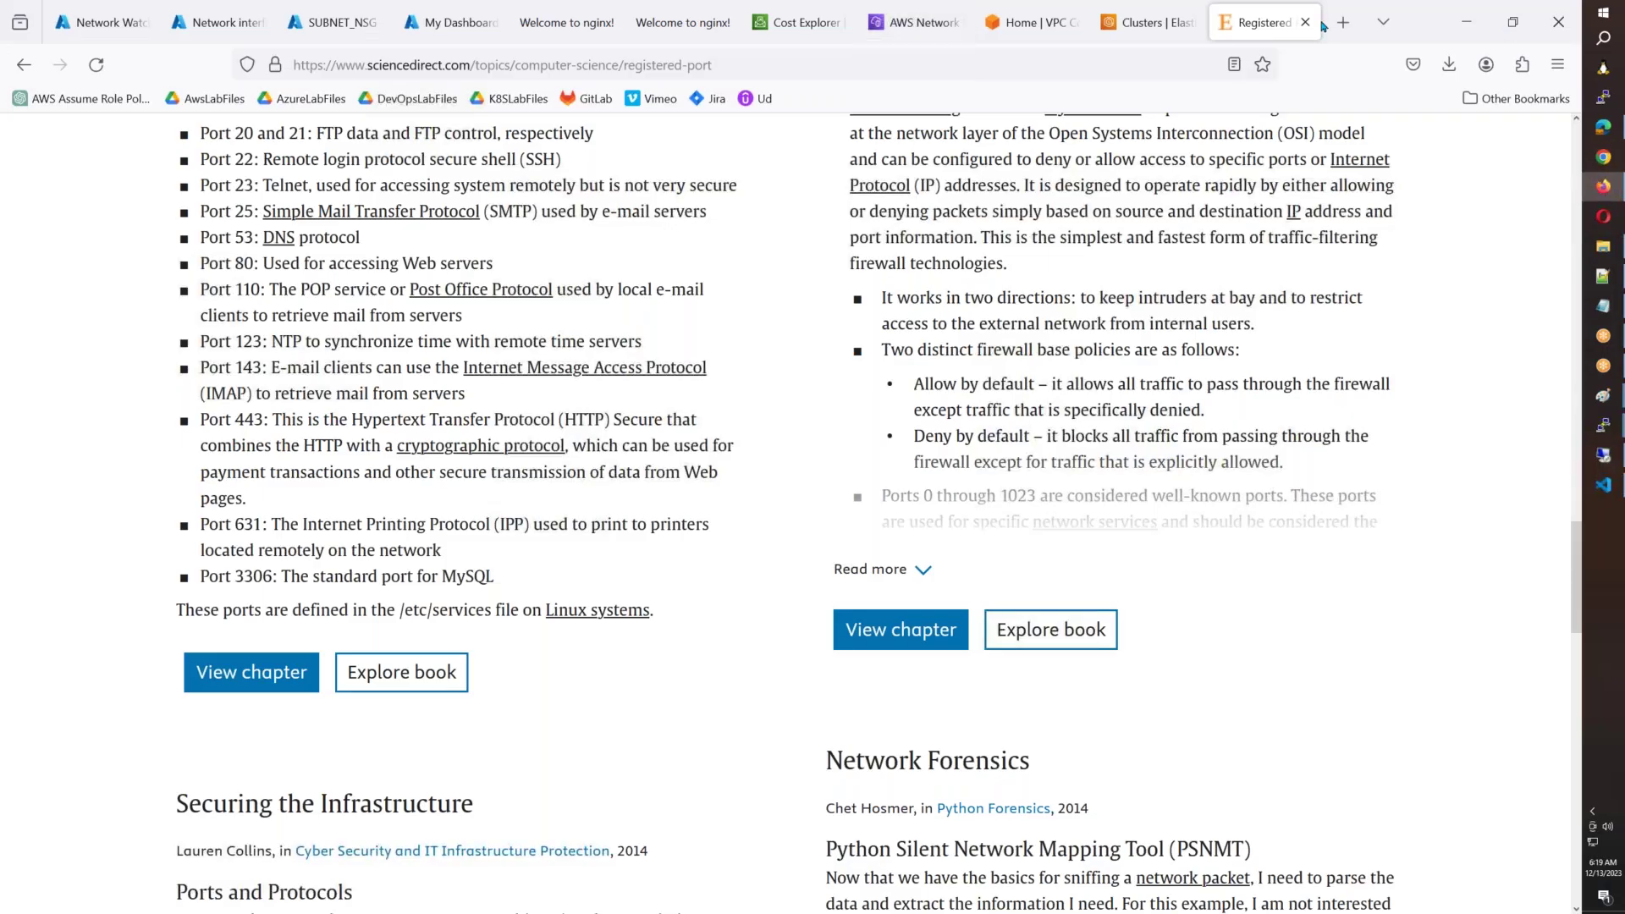